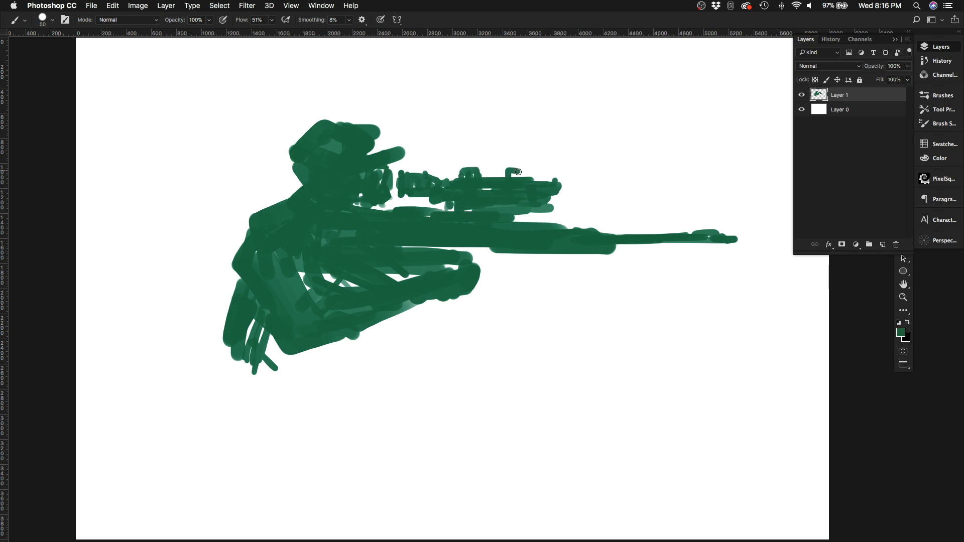
Step: Extend the green soldier silhouette with the scope's front end, the forward hand area and the upper legs
mouse_move(518, 172)
left_mouse_down()
mouse_move(558, 211)
mouse_move(513, 253)
mouse_move(437, 281)
mouse_move(432, 307)
left_mouse_up()
scroll(549, 243, "right", 3)
key("bracketright")
key("bracketright")
key("bracketright")
mouse_move(346, 311)
left_mouse_down()
mouse_move(302, 332)
mouse_move(337, 366)
mouse_move(241, 372)
mouse_move(337, 402)
mouse_move(261, 382)
left_mouse_up()
key("e")
key("b")
left_click_drag(271, 347, 236, 407)
Step: Erase the gap between the soldier's face and the scope, and repaint the top of the helmet
key("e")
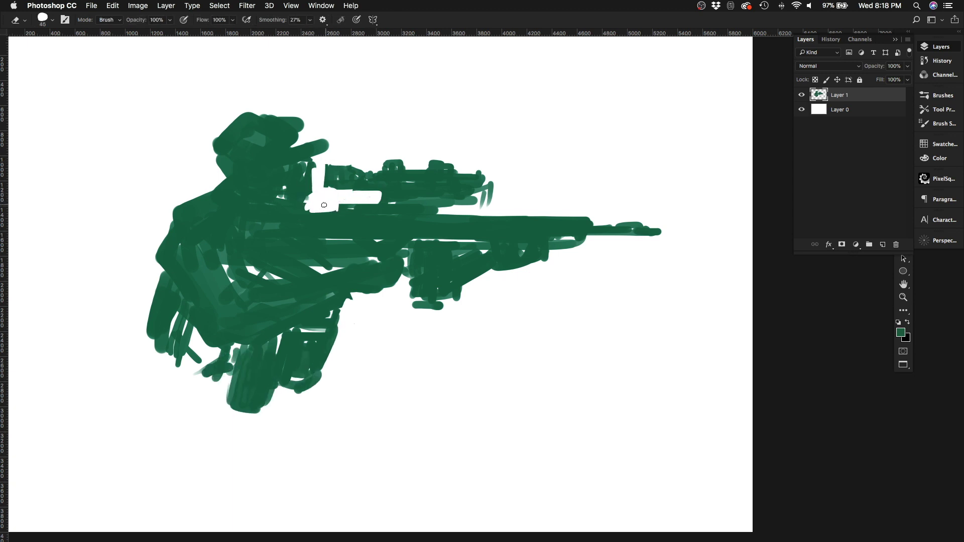
left_click_drag(347, 202, 481, 199)
key("b")
mouse_move(296, 123)
left_mouse_down()
mouse_move(316, 148)
mouse_move(230, 123)
left_mouse_up()
key("e")
Step: Fill in the soldier's forward arm beneath the rifle with green strokes
key("b")
mouse_move(402, 236)
left_mouse_down()
mouse_move(465, 254)
mouse_move(424, 324)
left_mouse_up()
left_click_drag(431, 322, 368, 304)
Step: Select the front part of the rifle and shorten it with Free Transform, and trim the silhouette's rear edge
key("l")
mouse_move(321, 161)
left_mouse_down()
mouse_move(700, 185)
mouse_move(322, 372)
left_mouse_up()
key("ctrl+t")
left_click_drag(721, 236, 673, 235)
key("Return")
scroll(383, 203, "left", 5)
key("e")
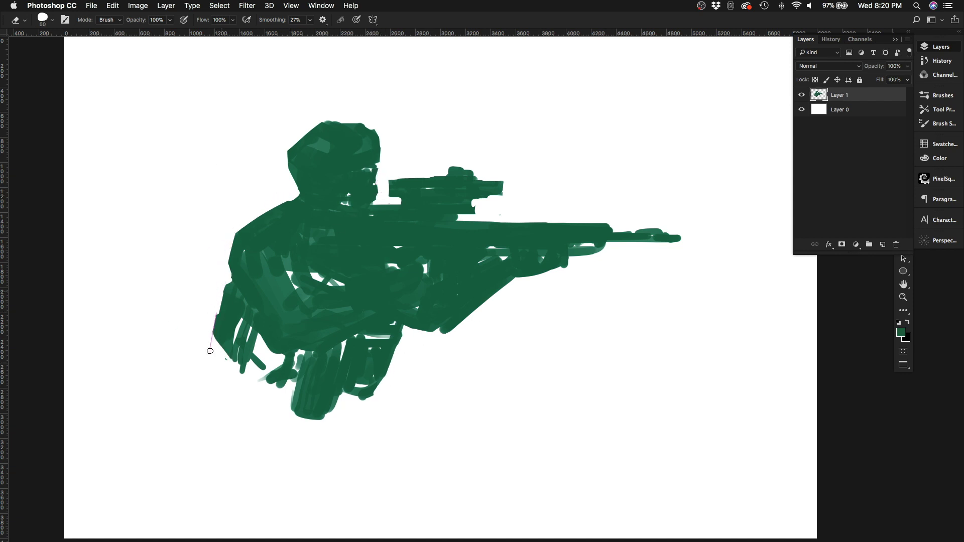
Step: Resize the canvas to 9500 by 3500 pixels and fill the background with white
key("ctrl+minus")
key("ctrl+alt+c")
type("9500")
key("Tab")
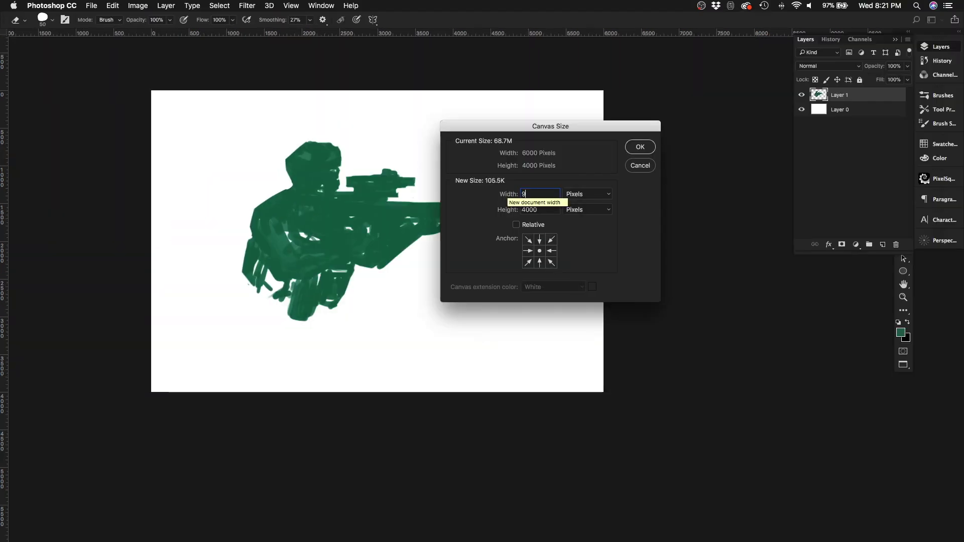
type("3500")
key("Return")
key("alt+BackSpace")
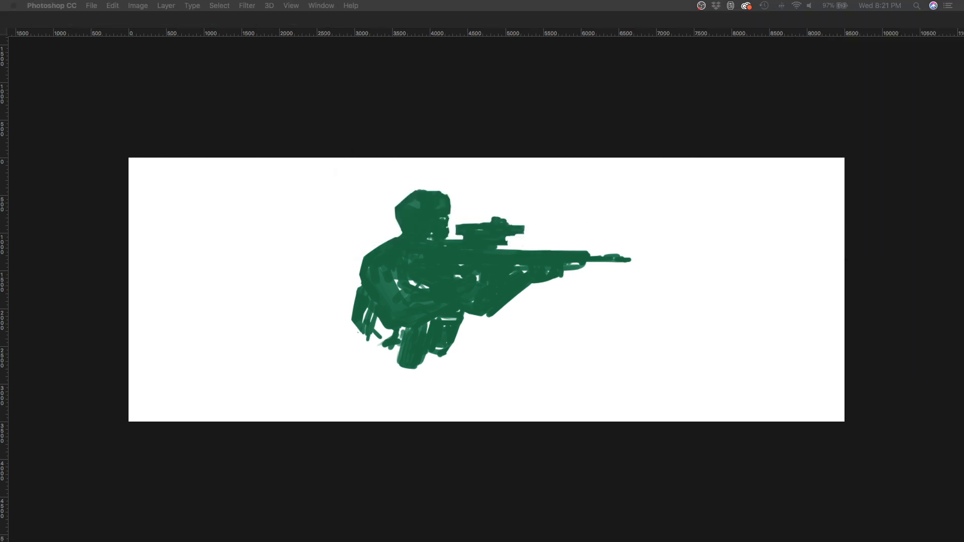
Step: Paint rough dark and light grey ground strokes behind and beneath the soldier with a textured brush preset
left_click(944, 109)
left_click(768, 318)
left_click(940, 158)
left_click_drag(824, 173, 841, 173)
left_click_drag(559, 344, 628, 305)
mouse_move(417, 311)
left_mouse_down()
mouse_move(497, 352)
mouse_move(287, 372)
left_mouse_up()
left_click_drag(312, 301, 85, 332)
mouse_move(126, 279)
left_mouse_down()
mouse_move(307, 336)
mouse_move(201, 281)
left_mouse_up()
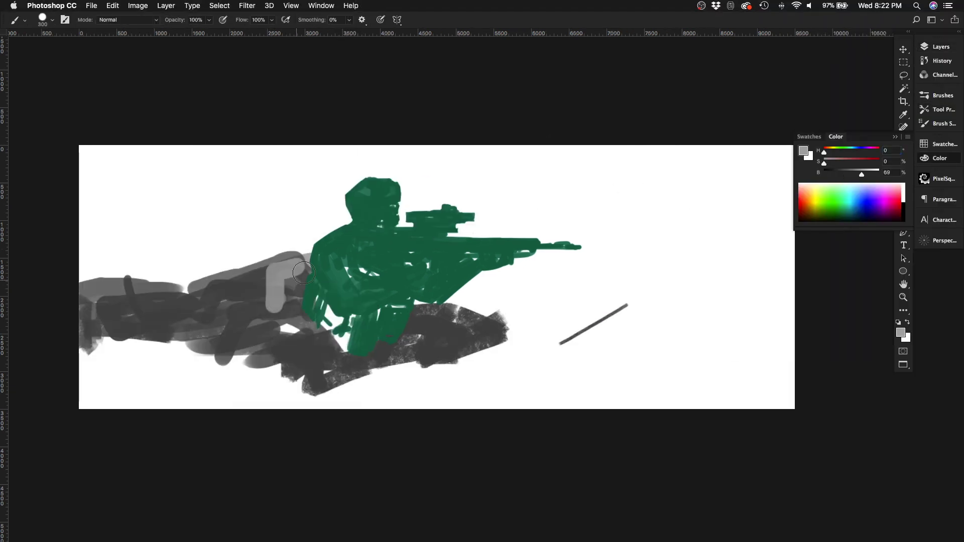
Step: Scale the image down to about 4000 pixels wide
key("super+alt+i")
key("Return")
key("super+0")
Step: Block in the hills and ground around the soldier with broad overlapping light and dark grey strokes, using 31% brightness for the darks
left_click_drag(841, 173, 862, 173)
mouse_move(281, 281)
left_mouse_down()
mouse_move(313, 334)
mouse_move(226, 352)
left_mouse_up()
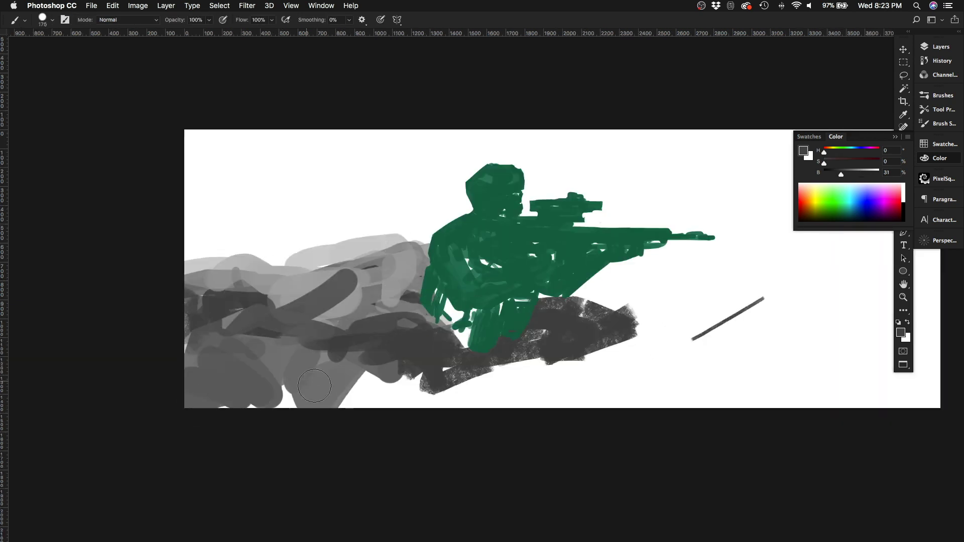
scroll(502, 301, "right", 5)
left_click_drag(301, 281, 401, 382)
left_click_drag(861, 173, 841, 173)
mouse_move(351, 261)
left_mouse_down()
mouse_move(532, 384)
mouse_move(652, 301)
left_mouse_up()
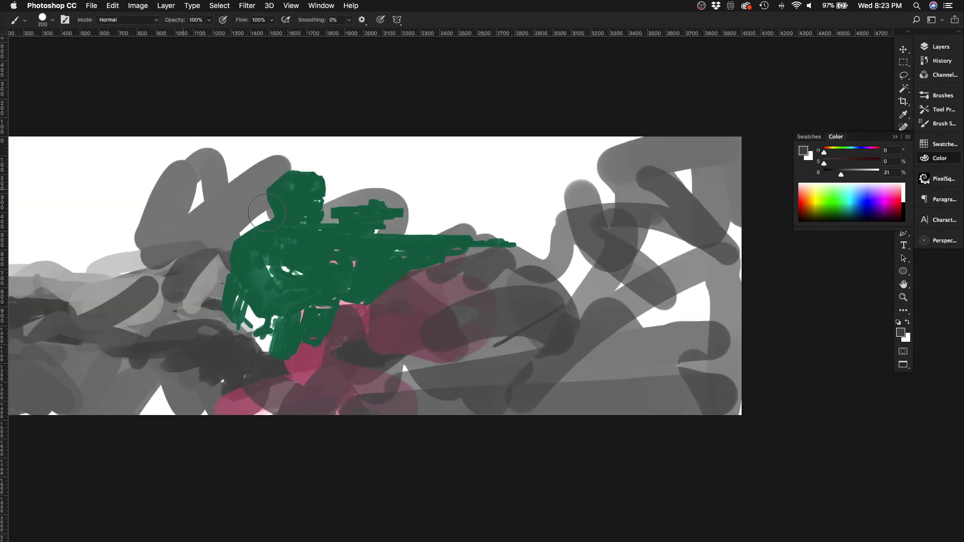
scroll(402, 301, "left", 3)
left_click_drag(150, 226, 276, 201)
Step: Scrub textured grey strokes at 40% brightness across the sky and background with a different brush
right_click(352, 226)
left_click(397, 281)
left_click_drag(841, 173, 846, 173)
mouse_move(86, 211)
left_mouse_down()
mouse_move(143, 200)
mouse_move(652, 236)
left_mouse_up()
key("bracketright")
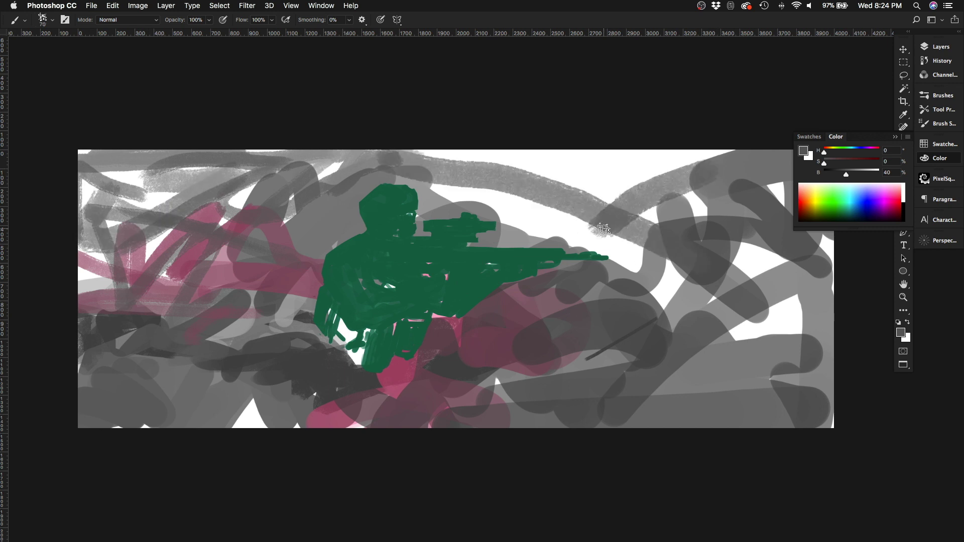
left_click_drag(427, 151, 703, 216)
left_click_drag(502, 161, 728, 241)
Step: Shift the background painting's colours toward teal green with Color Balance
key("super+plus")
left_click(937, 47)
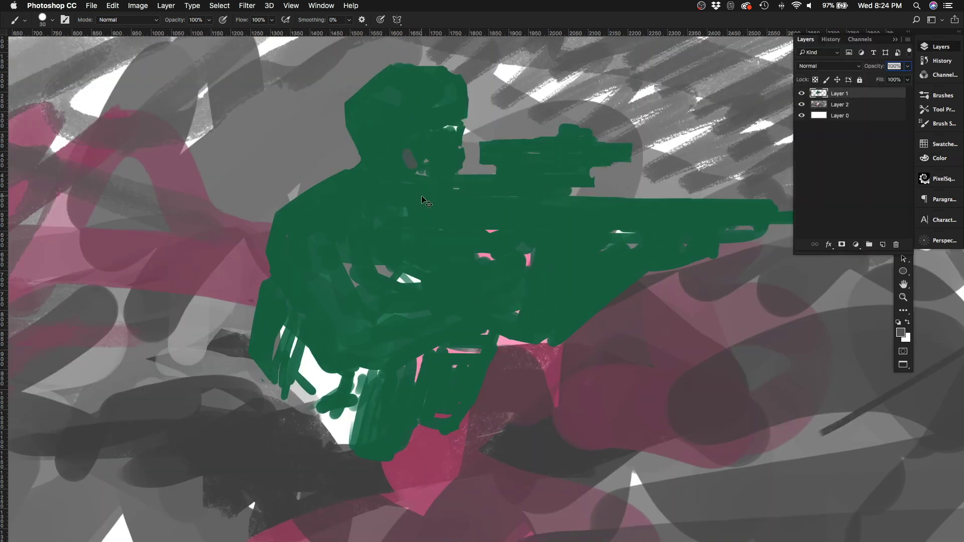
key("ctrl+b")
left_click_drag(551, 151, 513, 151)
left_click_drag(550, 163, 559, 167)
key("Return")
Step: On Layer 1, paint light teal highlights on the soldier's shoulder, sleeve and rifle stock
left_click(840, 93)
key("b")
left_click_drag(482, 150, 773, 211)
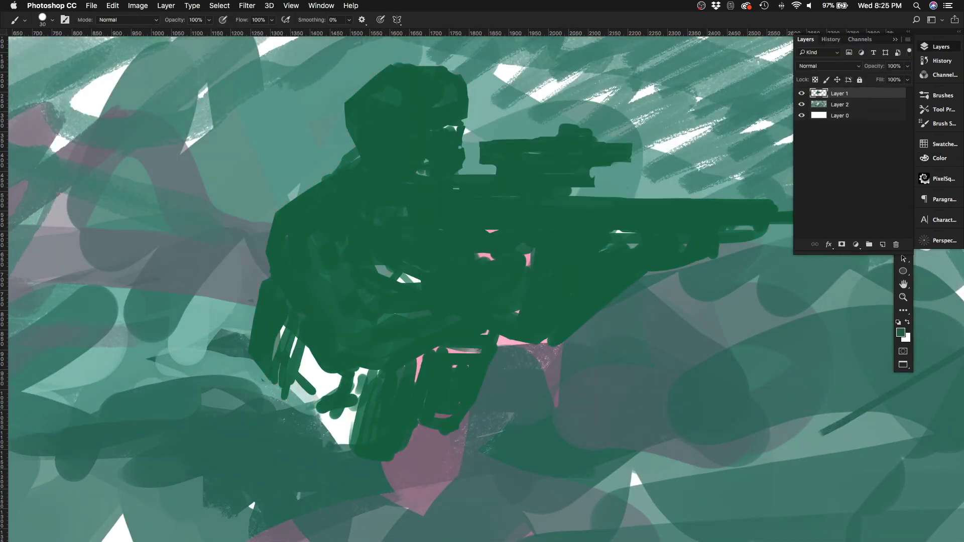
left_click_drag(301, 210, 361, 296)
left_click_drag(361, 203, 502, 202)
left_click_drag(357, 220, 414, 217)
Step: Paint light teal planes on the helmet and the side of the head with a smaller brush
mouse_move(381, 125)
left_mouse_down()
mouse_move(397, 166)
mouse_move(465, 98)
left_mouse_up()
key("bracketleft")
key("bracketleft")
left_click(452, 121, "alt")
left_click_drag(414, 131, 474, 107)
mouse_move(441, 164)
left_mouse_down()
mouse_move(438, 108)
mouse_move(406, 108)
left_mouse_up()
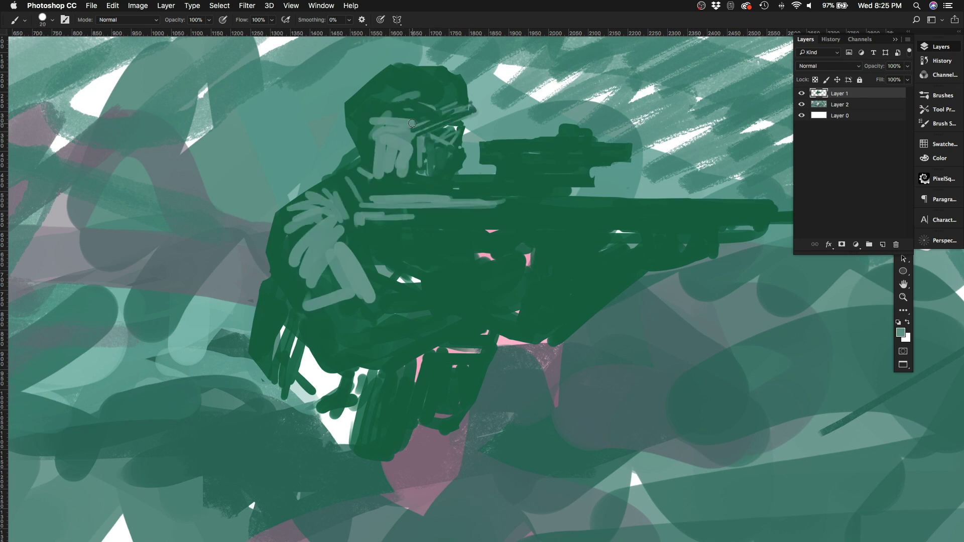
left_click_drag(351, 126, 451, 70)
mouse_move(391, 70)
left_mouse_down()
mouse_move(416, 72)
mouse_move(441, 159)
left_mouse_up()
Step: Pick a peach swatch and add the skin tone to the soldier's face
left_click(937, 145)
left_click(800, 150)
left_click(895, 137)
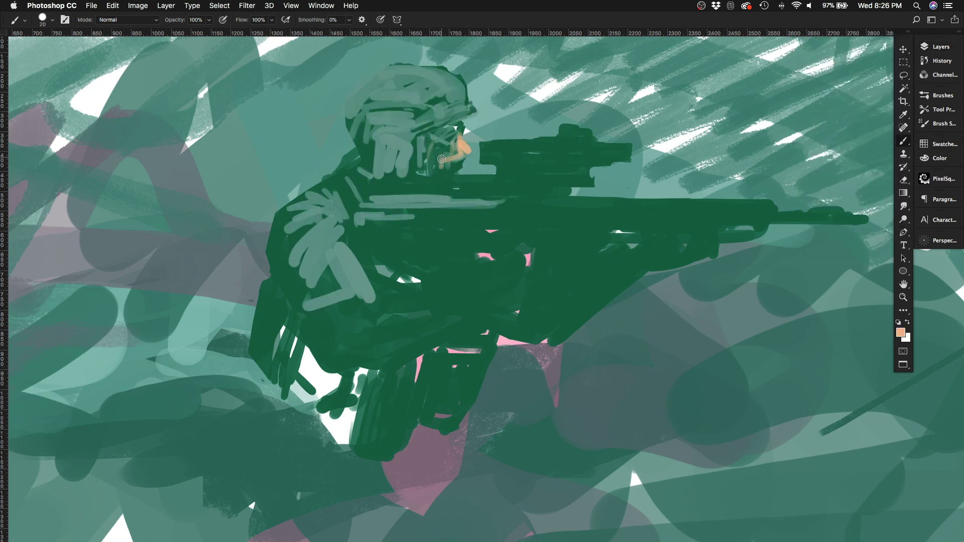
Step: Darken the headset and the rifle's top edge with green sampled from the scope
left_click(495, 151, "alt")
mouse_move(374, 165)
left_mouse_down()
mouse_move(409, 128)
mouse_move(432, 125)
left_mouse_up()
left_click_drag(371, 198, 504, 199)
left_click_drag(570, 190, 761, 190)
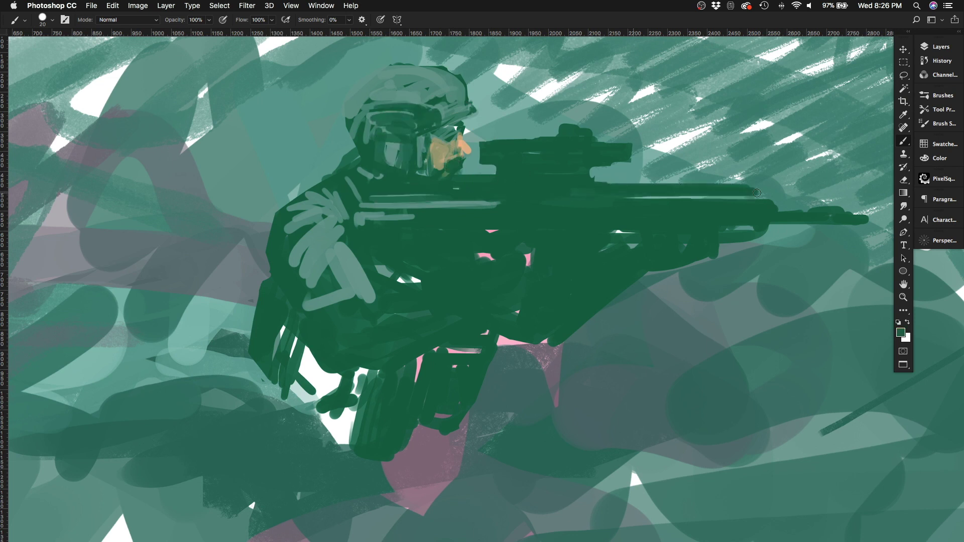
left_click_drag(637, 195, 776, 194)
Step: Paint the rifle stock and the rail below the scope in light teal sampled from the background
mouse_move(381, 196)
left_mouse_down()
mouse_move(425, 196)
mouse_move(374, 254)
left_mouse_up()
left_click(232, 340, "alt")
left_click_drag(377, 228, 487, 229)
mouse_move(384, 211)
left_mouse_down()
mouse_move(502, 211)
mouse_move(615, 186)
left_mouse_up()
key("[")
key("[")
left_click_drag(515, 204, 575, 203)
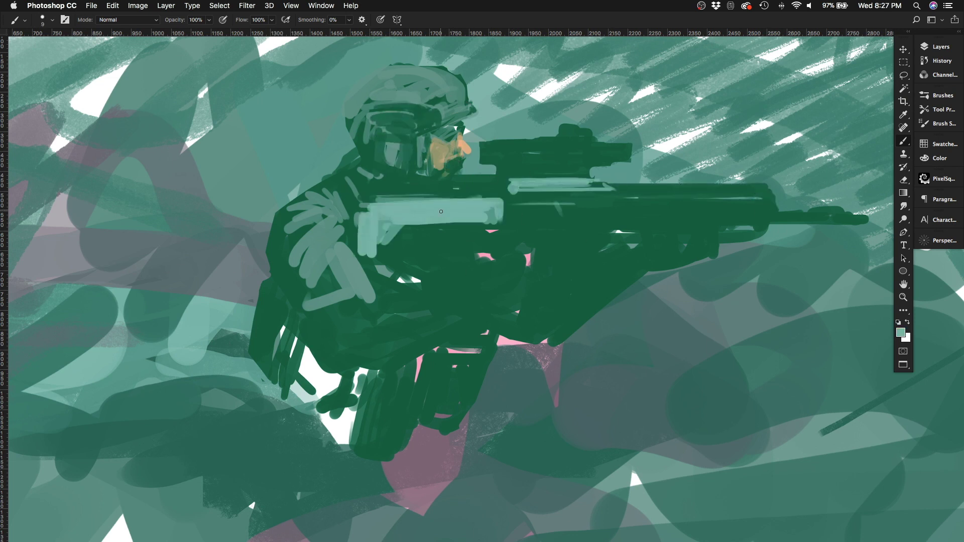
Step: Block in the rifle's receiver and magazine in light teal and mark the magazine's edges in a darker colour
mouse_move(513, 226)
left_mouse_down()
mouse_move(602, 201)
mouse_move(615, 261)
mouse_move(623, 258)
left_mouse_up()
left_click(593, 264, "alt")
key("[")
key("[")
left_click_drag(562, 242, 615, 228)
Step: Outline the soldier's headset and glasses in near-black with another brush preset
left_click(939, 109)
left_click(813, 323)
left_click(938, 109)
left_click_drag(396, 133, 474, 113)
left_click_drag(367, 113, 421, 108)
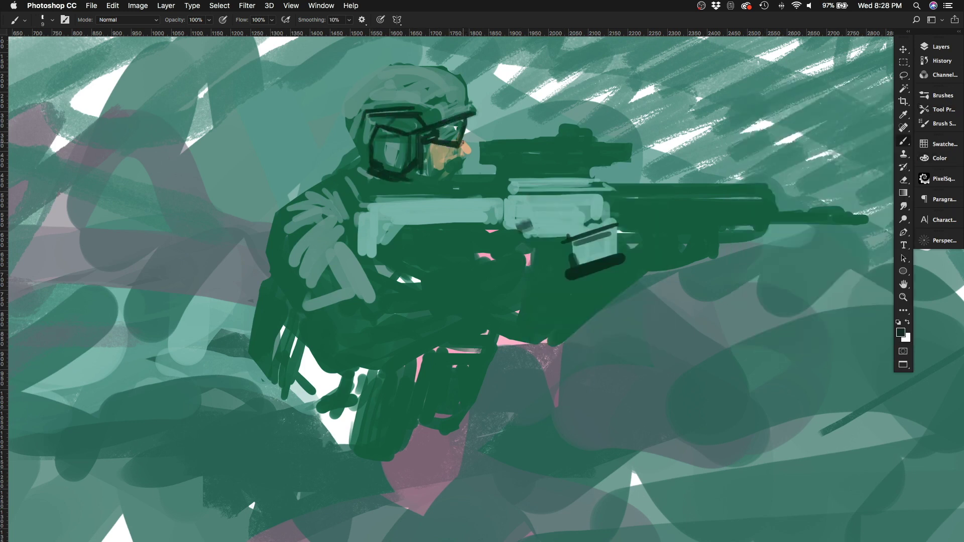
left_click_drag(384, 123, 427, 103)
Step: Paint the dark night-vision mount and goggles on the front of the helmet with a larger brush
key("]")
key("]")
key("]")
left_click_drag(455, 103, 520, 73)
left_click_drag(522, 73, 492, 128)
left_click_drag(438, 108, 492, 102)
Step: Define the helmet, headset and neck with dark strokes and clean up the edge behind the neck
left_click_drag(440, 123, 386, 148)
left_click_drag(402, 109, 361, 131)
left_click_drag(427, 135, 401, 149)
key("[")
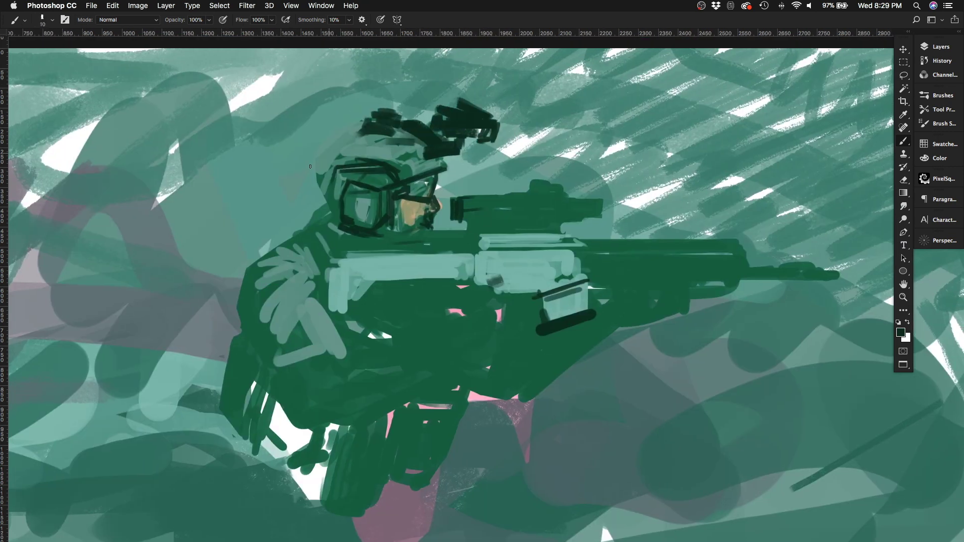
left_click_drag(336, 214, 334, 235)
mouse_move(334, 246)
left_mouse_down()
mouse_move(404, 244)
mouse_move(411, 262)
left_mouse_up()
key("e")
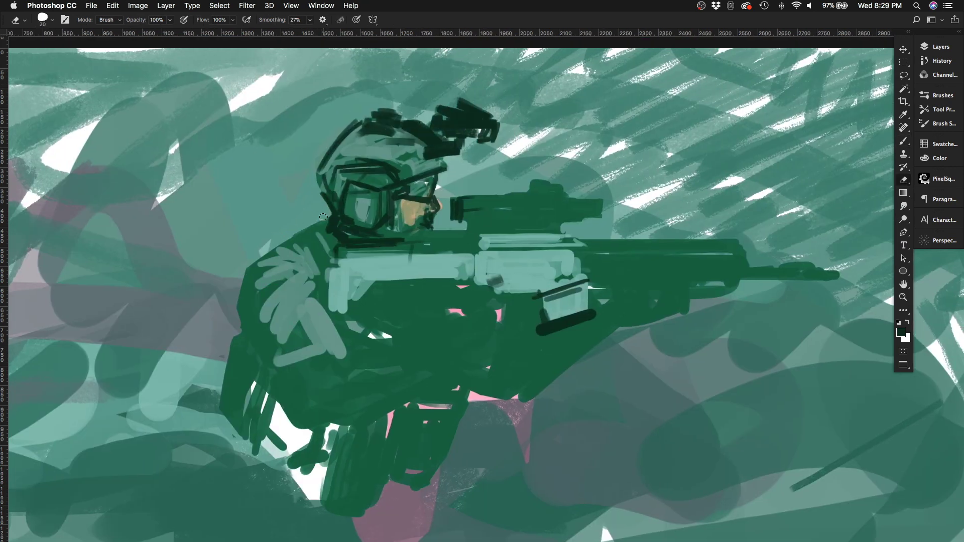
Step: Outline the soldier's collar and rear shoulder with dark strokes
key("b")
left_click_drag(331, 276, 298, 244)
left_click_drag(282, 236, 336, 215)
left_click_drag(266, 264, 314, 234)
left_click_drag(312, 219, 332, 210)
left_click_drag(246, 300, 291, 247)
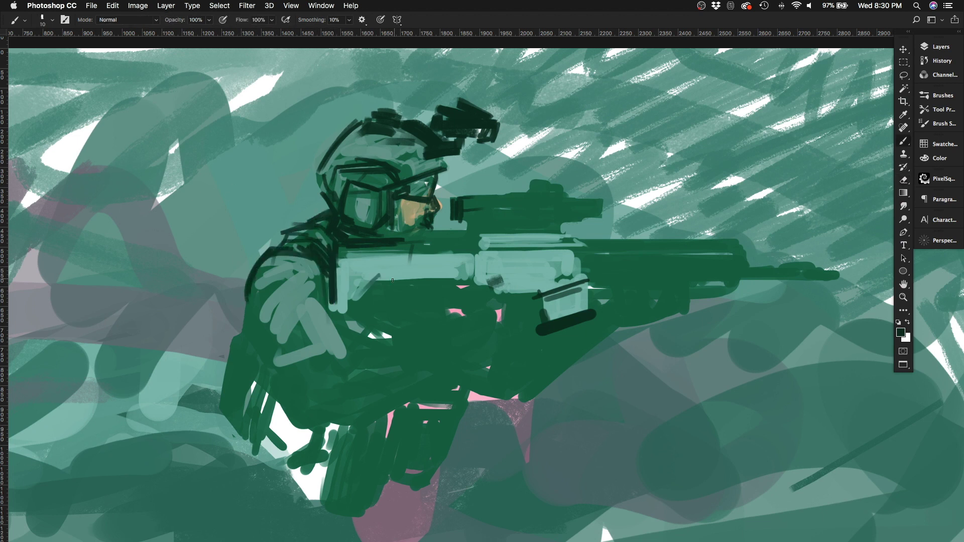
Step: Define the rifle's lower stock edge, the scope and the trigger hand with dark strokes
left_click_drag(364, 304, 449, 274)
left_click_drag(457, 219, 509, 205)
key("bracketright")
left_click_drag(474, 288, 517, 297)
mouse_move(454, 301)
left_mouse_down()
mouse_move(502, 316)
mouse_move(494, 337)
left_mouse_up()
left_click_drag(481, 291, 527, 301)
Step: Outline the soldier's near arm from wrist to elbow and up the sleeve
mouse_move(422, 307)
left_mouse_down()
mouse_move(441, 357)
mouse_move(432, 314)
left_mouse_up()
mouse_move(444, 326)
left_mouse_down()
mouse_move(415, 379)
mouse_move(301, 432)
left_mouse_up()
left_click_drag(311, 371, 406, 321)
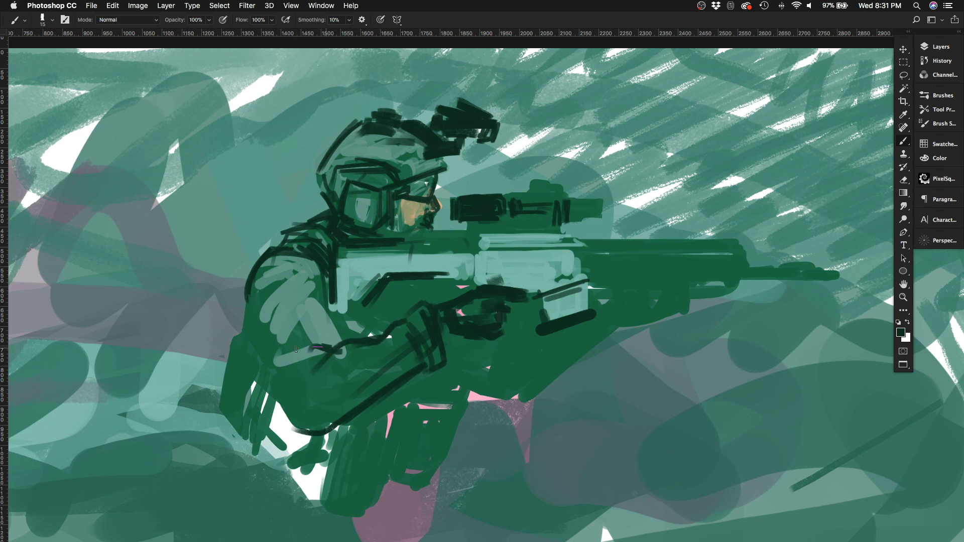
left_click_drag(352, 304, 327, 339)
left_click_drag(291, 281, 304, 434)
Step: Draw the supporting arm's dark contours beneath the rifle and add vertical stripes to the magazine
mouse_move(437, 359)
left_mouse_down()
mouse_move(509, 397)
mouse_move(550, 399)
left_mouse_up()
mouse_move(507, 386)
left_mouse_down()
mouse_move(617, 309)
mouse_move(581, 317)
left_mouse_up()
left_click_drag(575, 287, 574, 317)
left_click_drag(568, 287, 568, 319)
left_click_drag(562, 289, 561, 319)
left_click_drag(550, 295, 550, 299)
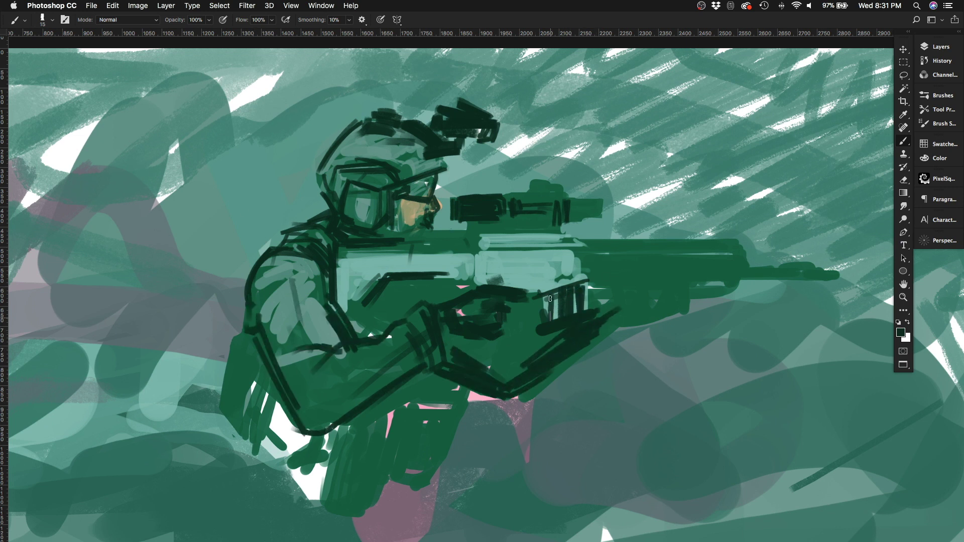
Step: Outline the receiver's front, the handguard's top edge and the scope mount with dark strokes
left_click_drag(576, 240, 577, 272)
left_click_drag(606, 243, 676, 240)
left_click_drag(495, 223, 550, 221)
left_click_drag(558, 201, 560, 231)
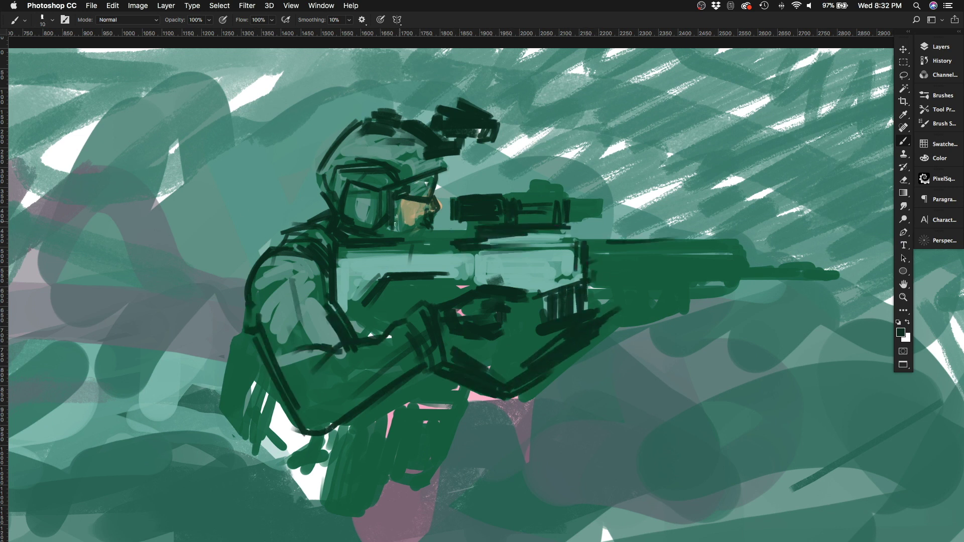
Step: Select the soldier's head and rear shoulder and reposition them with Free Transform
key("l")
mouse_move(422, 234)
left_mouse_down()
mouse_move(284, 243)
mouse_move(234, 294)
left_mouse_up()
key("super+t")
key("Return")
key("super+d")
Step: Paint dark shadows and folds on the sleeve, elbow, forearm and supporting hand
key("b")
left_click_drag(291, 263, 312, 293)
left_click_drag(284, 366, 343, 331)
left_click_drag(281, 387, 357, 350)
left_click_drag(317, 421, 417, 364)
left_click_drag(441, 336, 524, 369)
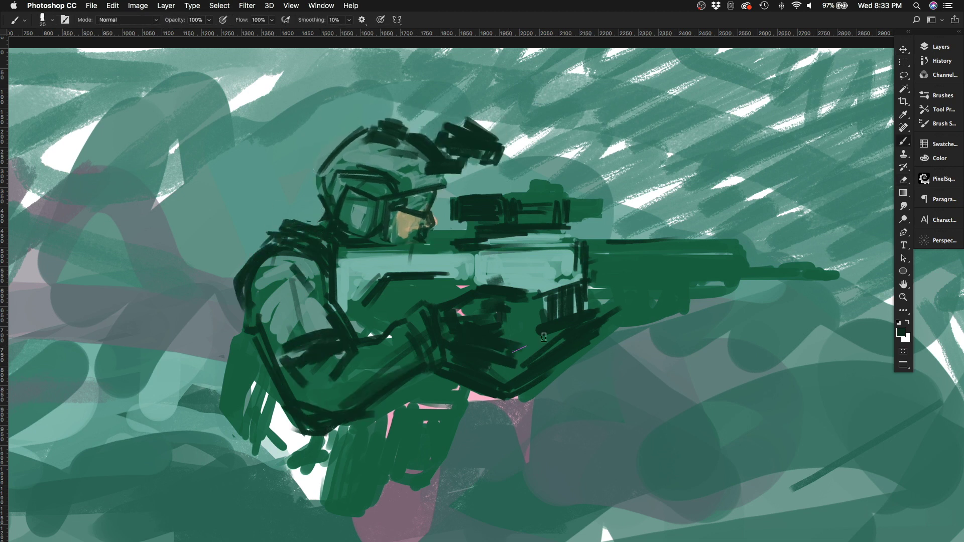
Step: Rework the area beneath the forearm and hip with sampled colours and erase stray edges of the figure
left_click(482, 396, "alt")
mouse_move(449, 384)
left_mouse_down()
mouse_move(522, 374)
mouse_move(532, 394)
mouse_move(420, 406)
left_mouse_up()
left_click(442, 351, "alt")
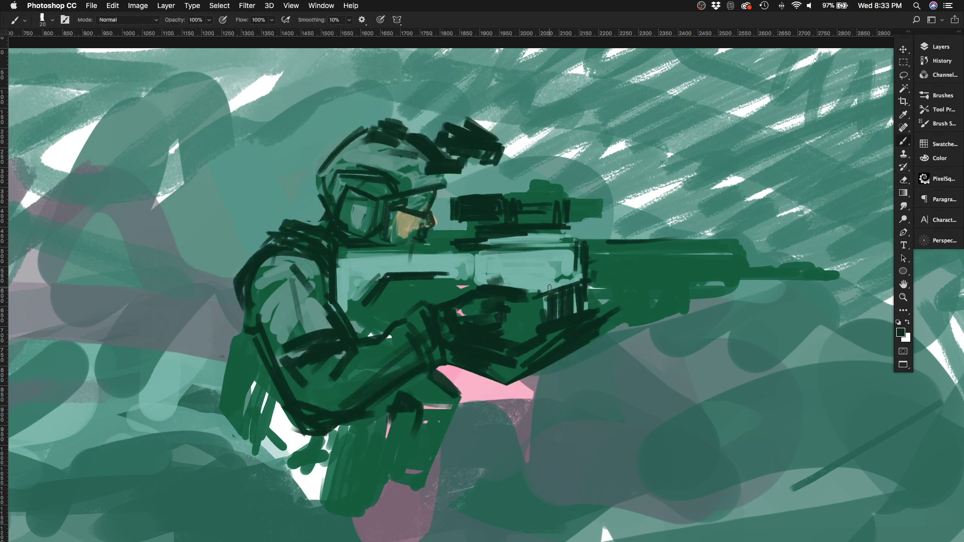
key("e")
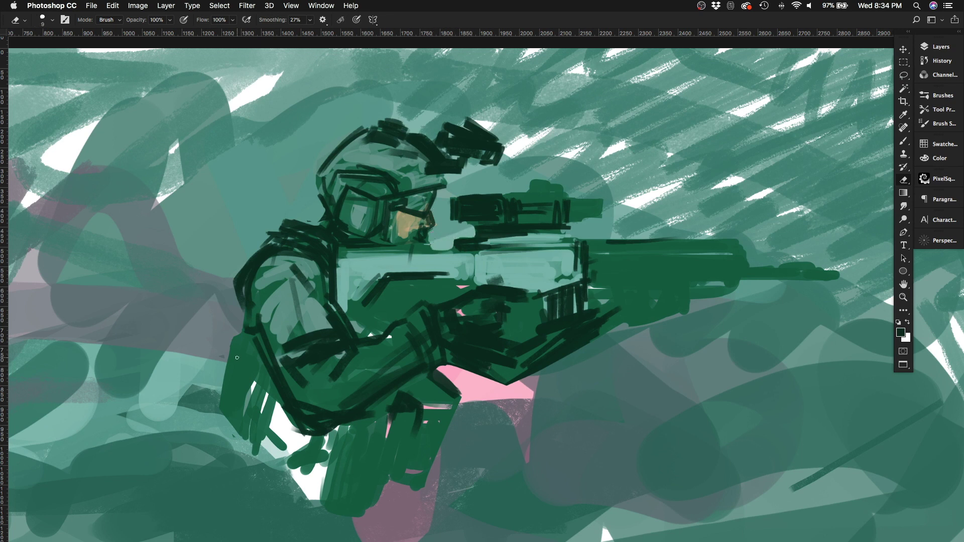
Step: Paint dark vertical folds over the soldier's lower back, waist and hip pouches
scroll(237, 358, "down", 3)
key("b")
left_click_drag(236, 326, 261, 402)
left_click_drag(382, 361, 361, 467)
left_click_drag(351, 369, 327, 465)
left_click_drag(302, 374, 289, 445)
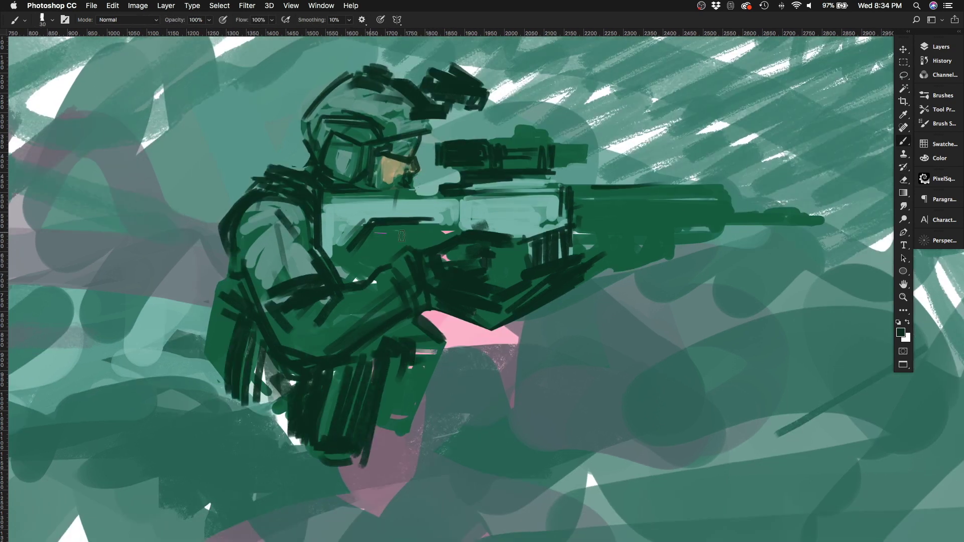
Step: Darken the area above the forearm and repaint the rifle scope as a slimmer dark silhouette with turrets
left_click_drag(401, 236, 367, 263)
scroll(442, 241, "up", 2)
scroll(442, 241, "right", 2)
left_click_drag(499, 173, 574, 173)
key("e")
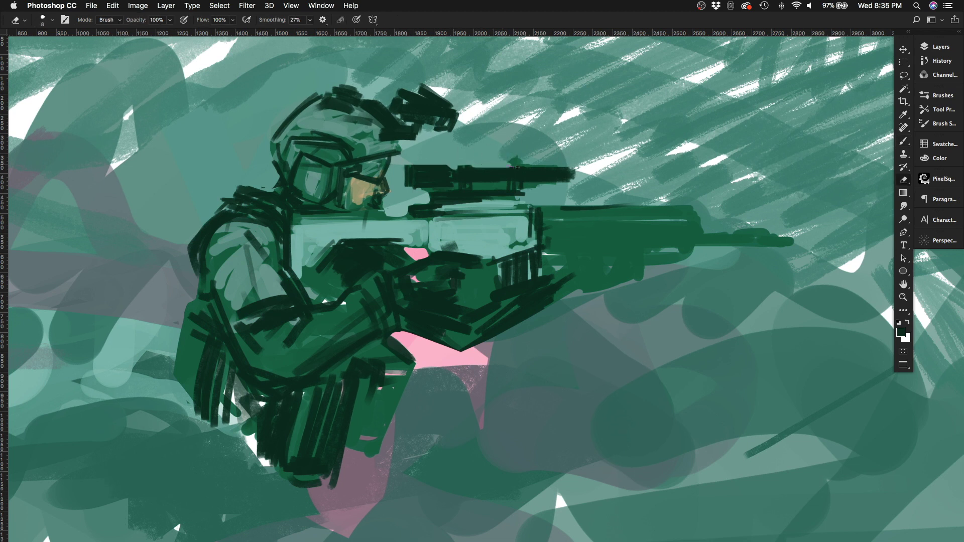
key("b")
key("e")
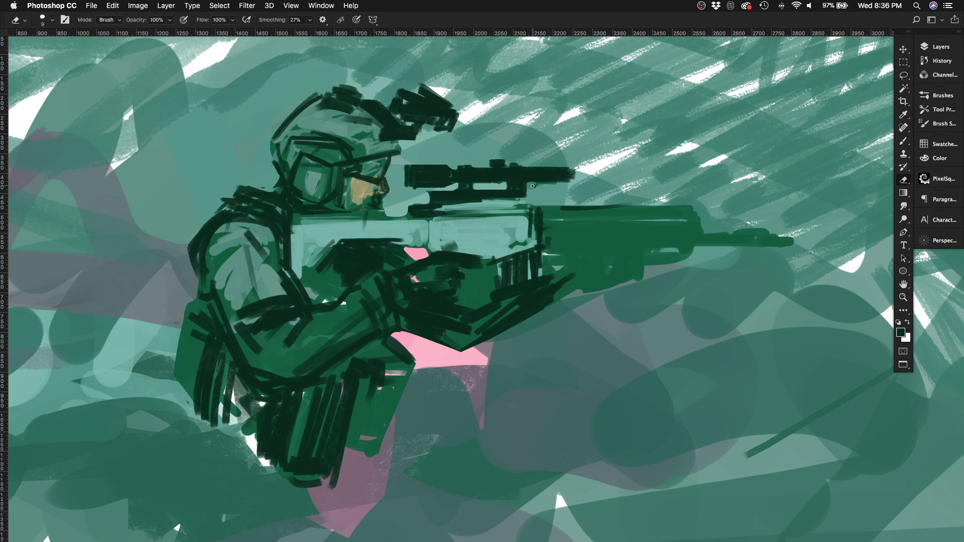
Step: Erase excess paint around the scope and along the underside of the supporting arm
key("bracketright")
key("bracketright")
key("bracketright")
key("bracketright")
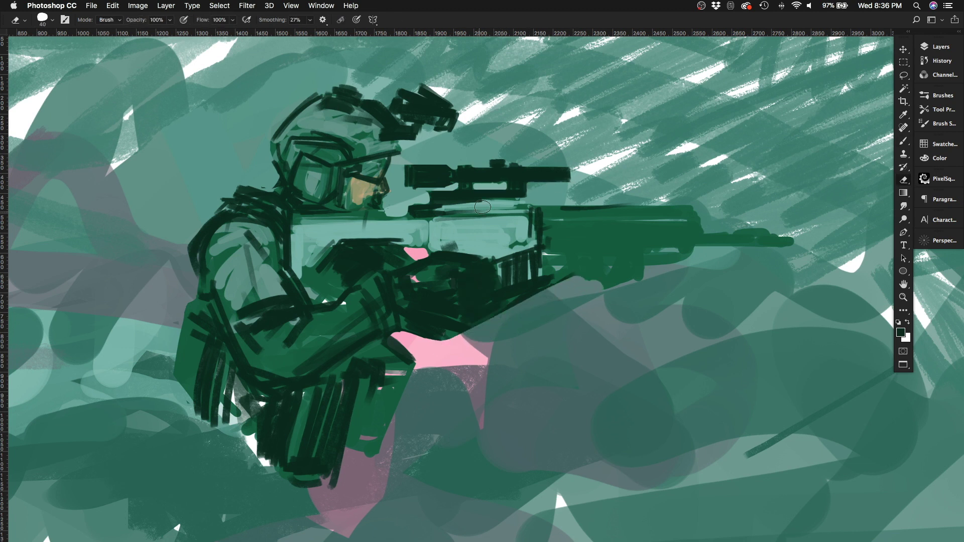
Step: Block in a dark backpack behind the soldier's shoulder and back, checking the figure in a mirrored view
key("h")
left_click_drag(538, 228, 541, 223)
key("b")
left_click_drag(663, 168, 685, 156)
left_click_drag(609, 218, 616, 145)
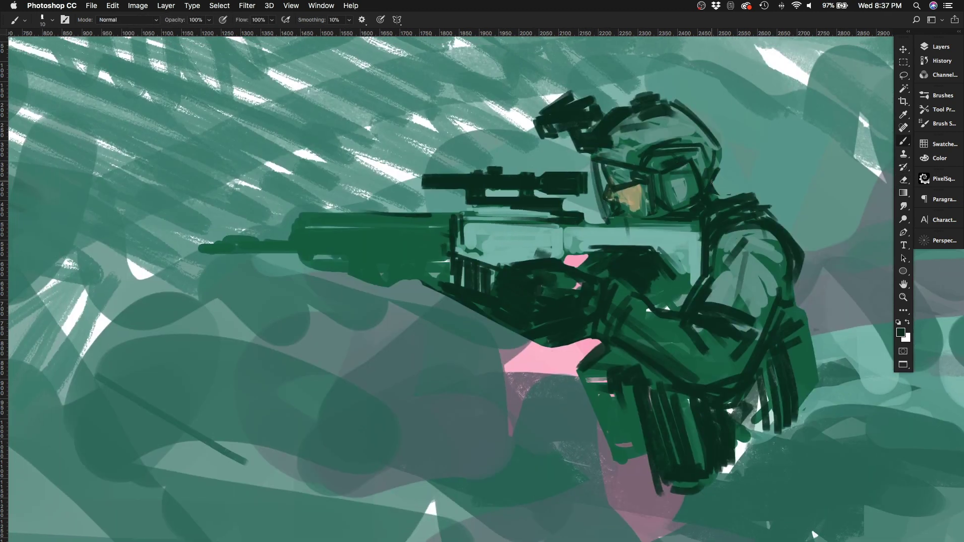
key("bracketright")
key("bracketright")
key("bracketright")
mouse_move(711, 182)
left_mouse_down()
mouse_move(783, 241)
mouse_move(803, 280)
left_mouse_up()
key("h")
key("ctrl+minus")
key("ctrl+minus")
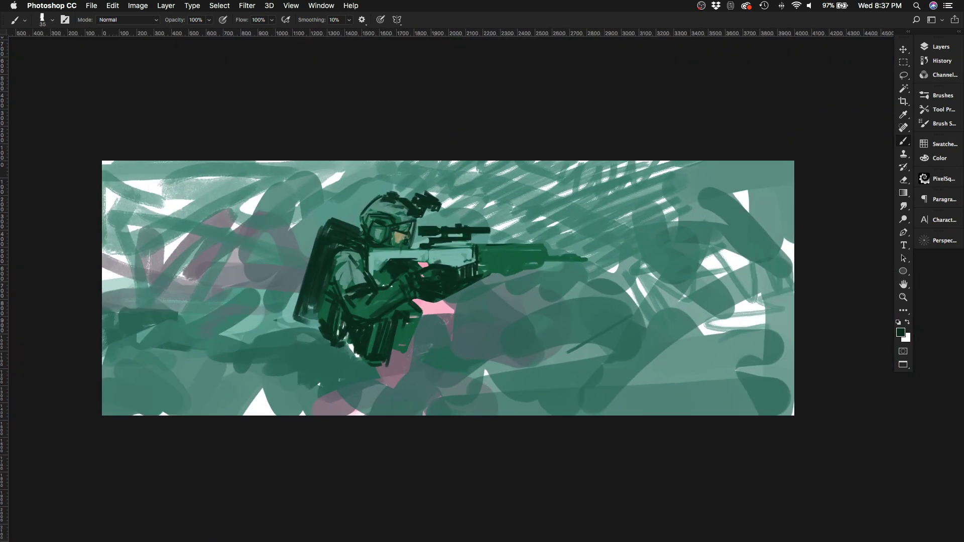
Step: Thicken the backpack's lower part and extend dark strokes below the soldier's hip with a larger brush
left_click_drag(581, 183, 280, 377)
key("bracketright")
key("bracketright")
key("bracketright")
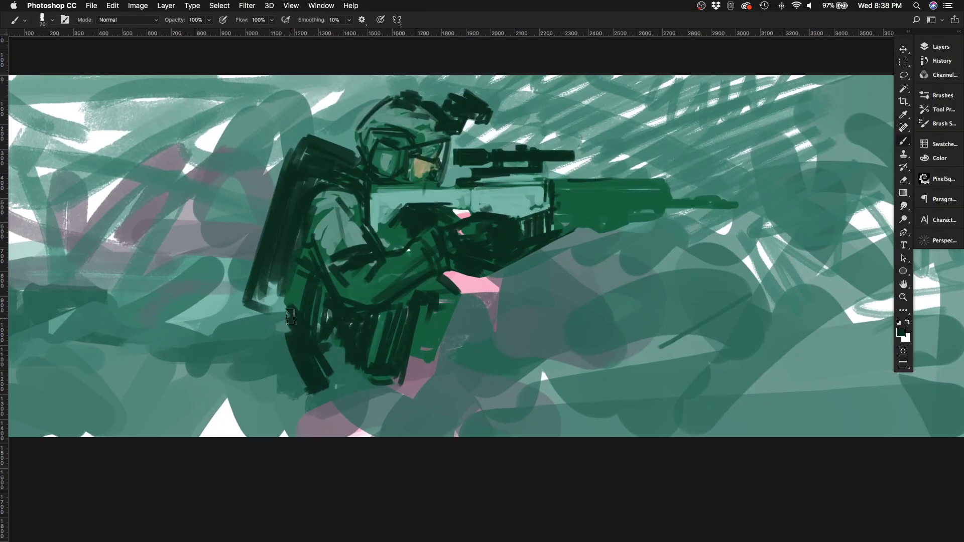
left_click_drag(290, 316, 249, 326)
key("bracketleft")
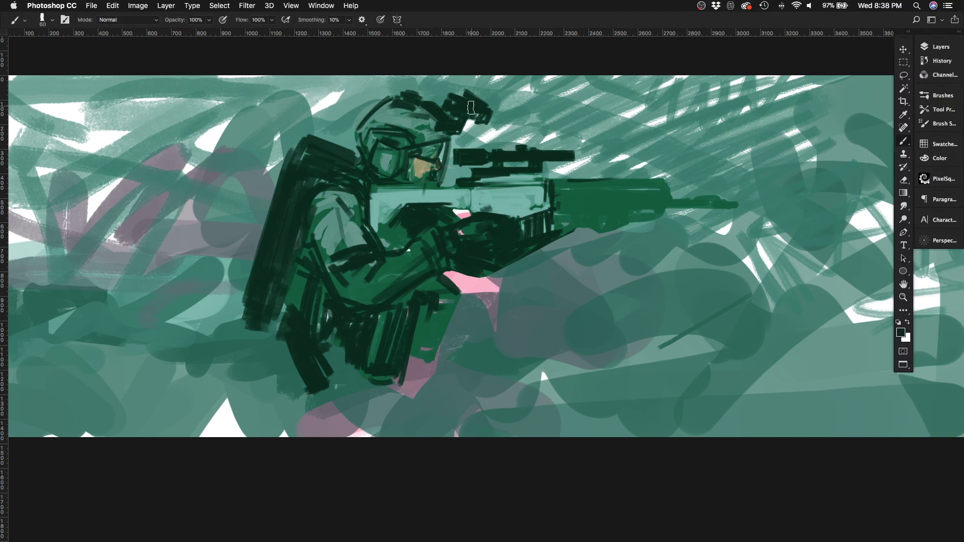
Step: Lighten the backpack's side panel with muted teal and glaze a translucent visor over the face
left_click_drag(288, 199, 263, 302)
left_click(442, 174, "alt")
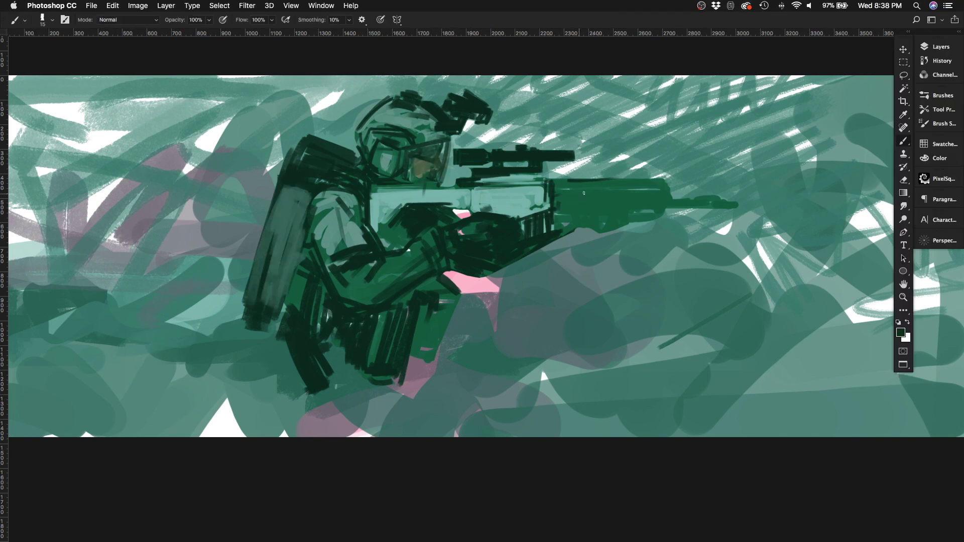
scroll(469, 190, "up", 1)
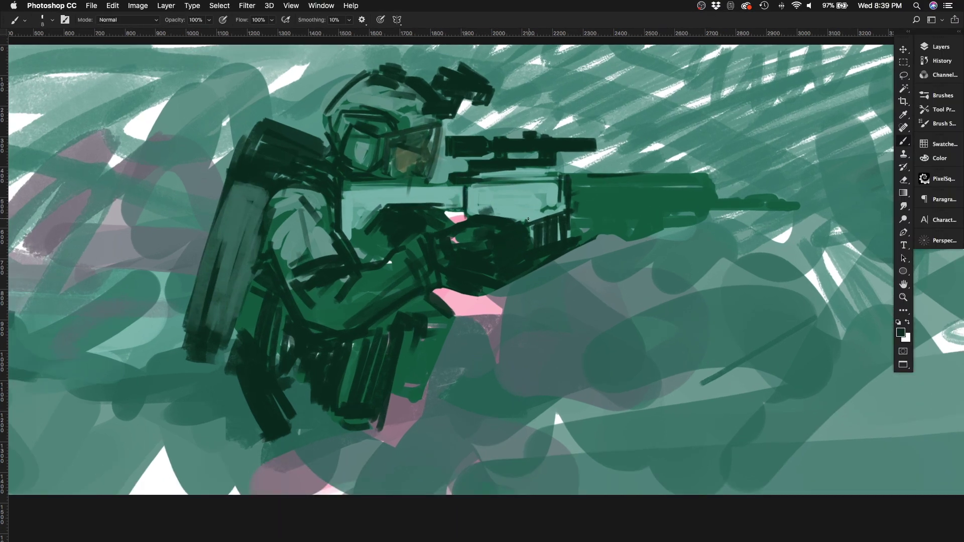
Step: Paint the gloved trigger hand with sampled green and shape its knuckles against the dark sleeve
left_click(596, 223, "alt")
mouse_move(495, 226)
left_mouse_down()
mouse_move(465, 259)
mouse_move(475, 222)
mouse_move(437, 297)
left_mouse_up()
key("bracketleft")
left_click(439, 316, "alt")
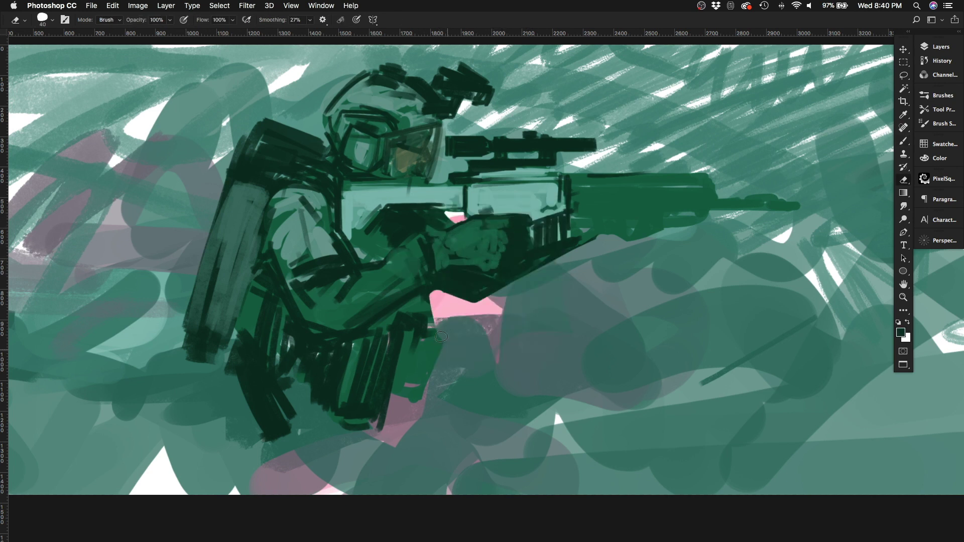
Step: Trim the front edge of the hip and block in the dark supporting hand beneath the handguard
key("bracketright")
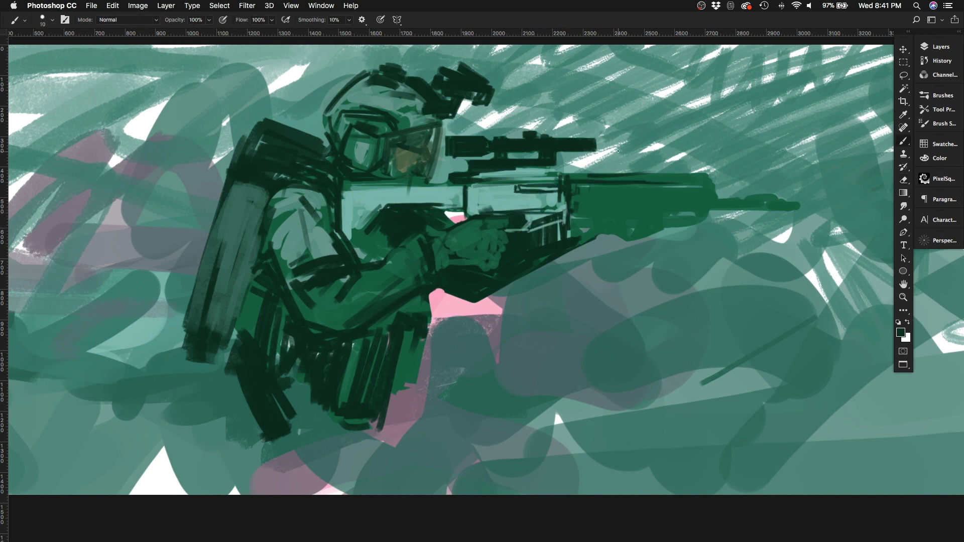
key("bracketright")
key("bracketright")
mouse_move(600, 215)
left_mouse_down()
mouse_move(577, 230)
mouse_move(520, 238)
left_mouse_up()
key("bracketleft")
key("bracketleft")
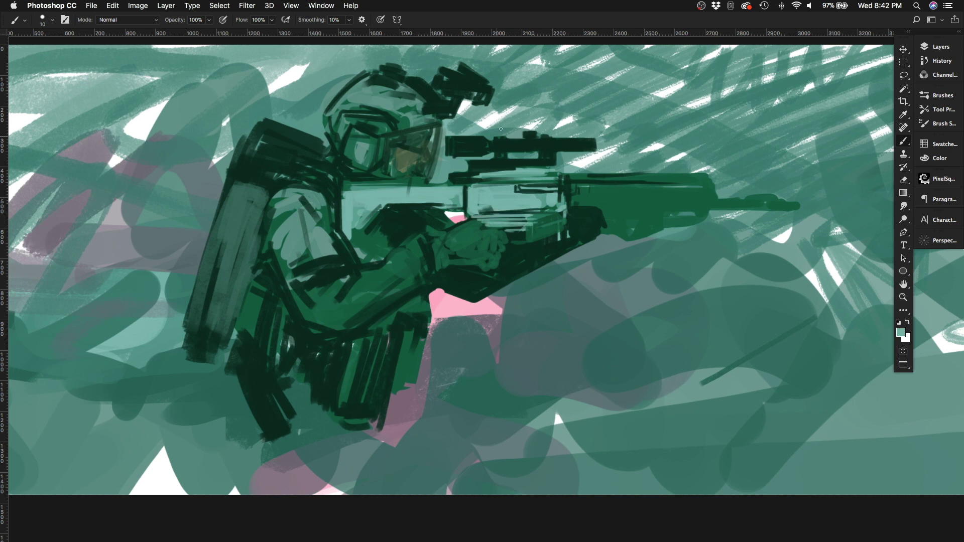
Step: Refine the top of the trigger hand and darken the hip and the backpack's base
key("e")
key("b")
left_click_drag(452, 216, 489, 230)
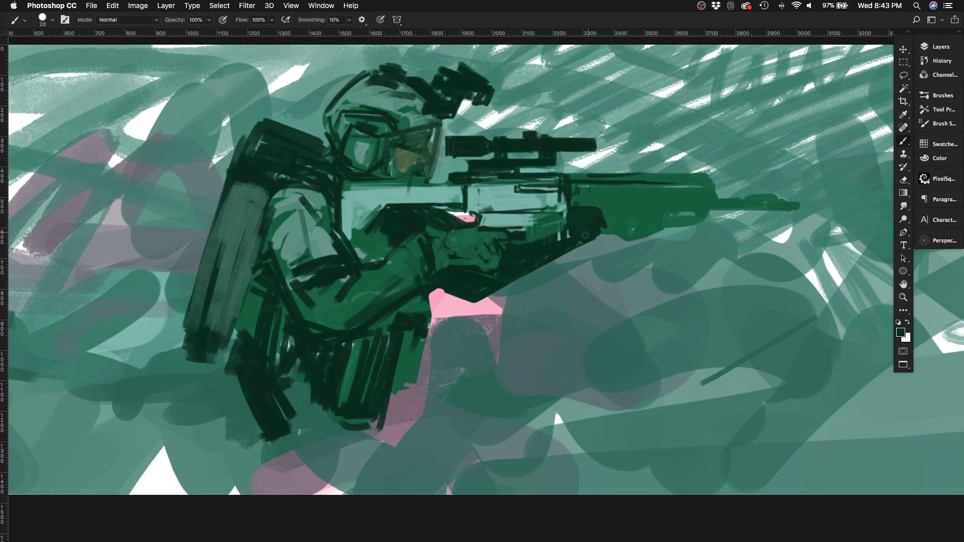
left_click_drag(261, 356, 302, 397)
left_click_drag(180, 331, 226, 359)
Step: Paint the supporting hand's fingers, the dark handguard and its top rail, and a straight barrel
left_click_drag(630, 198, 645, 228)
left_click_drag(573, 193, 705, 191)
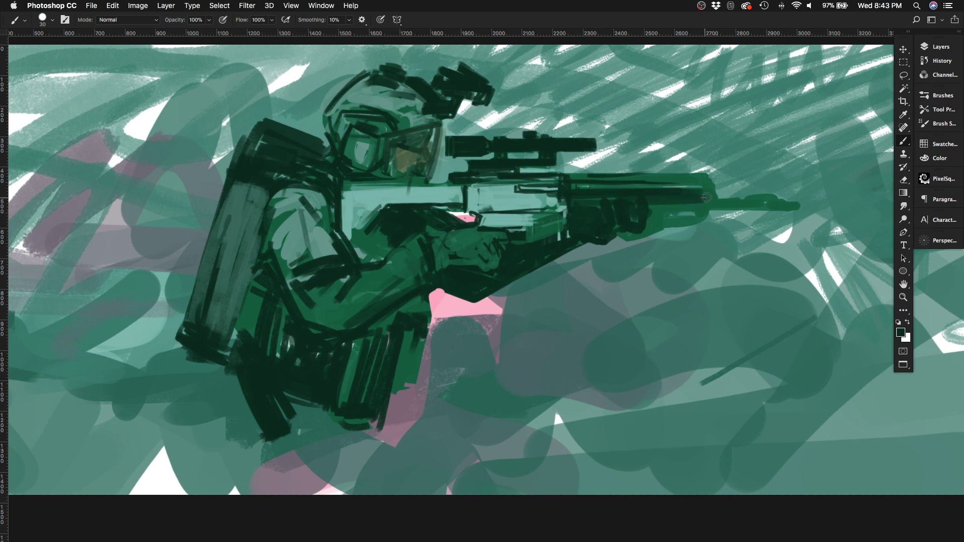
left_click_drag(643, 173, 698, 173)
left_click_drag(683, 189, 722, 198)
mouse_move(718, 191)
left_mouse_down()
mouse_move(826, 190)
mouse_move(748, 206)
left_mouse_up()
key("e")
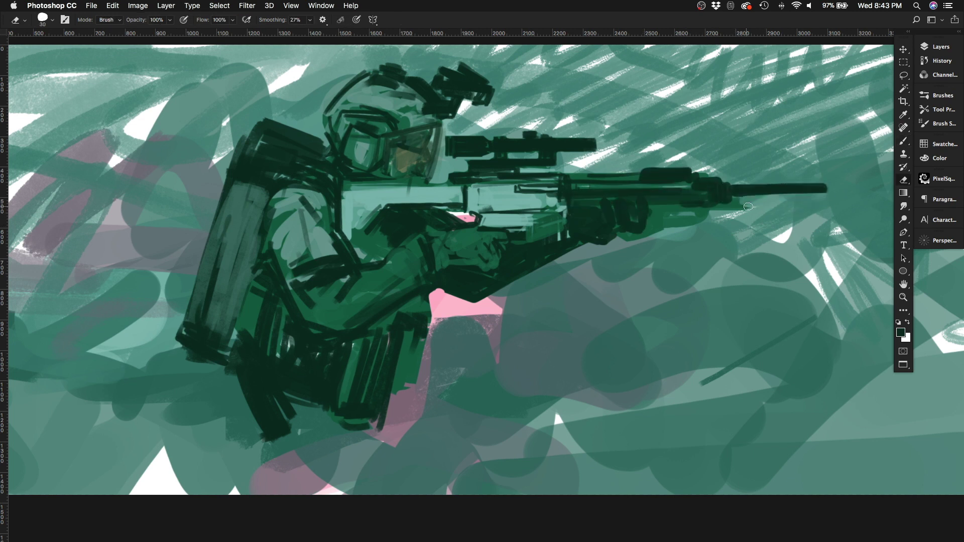
Step: Clean up the handguard's front end and shade the trigger hand and its wrist with dark strokes
key("b")
left_click_drag(484, 224, 434, 246)
left_click_drag(437, 236, 438, 269)
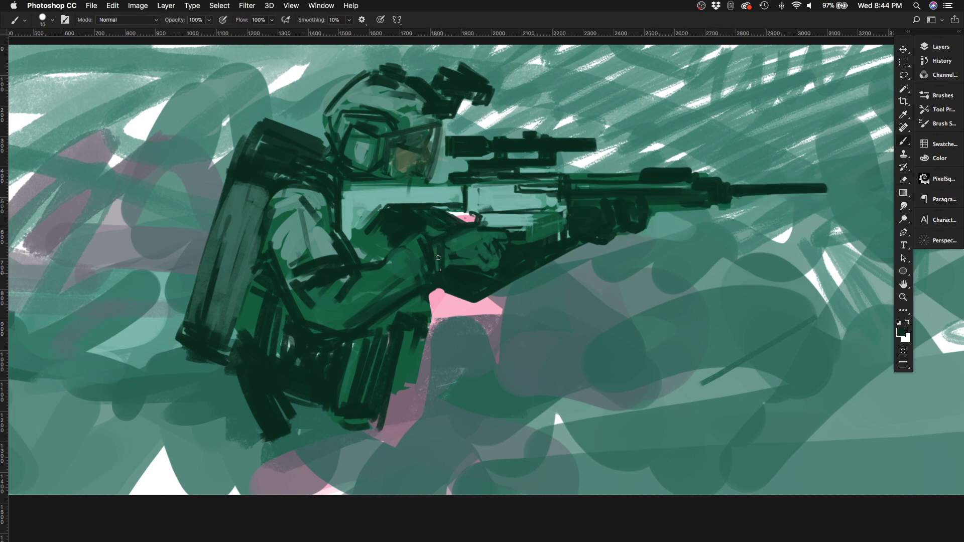
Step: Block in both legs below the waist with broad dark strokes reaching the canvas's lower edge
key("bracketright")
key("bracketright")
key("bracketright")
key("bracketright")
key("bracketright")
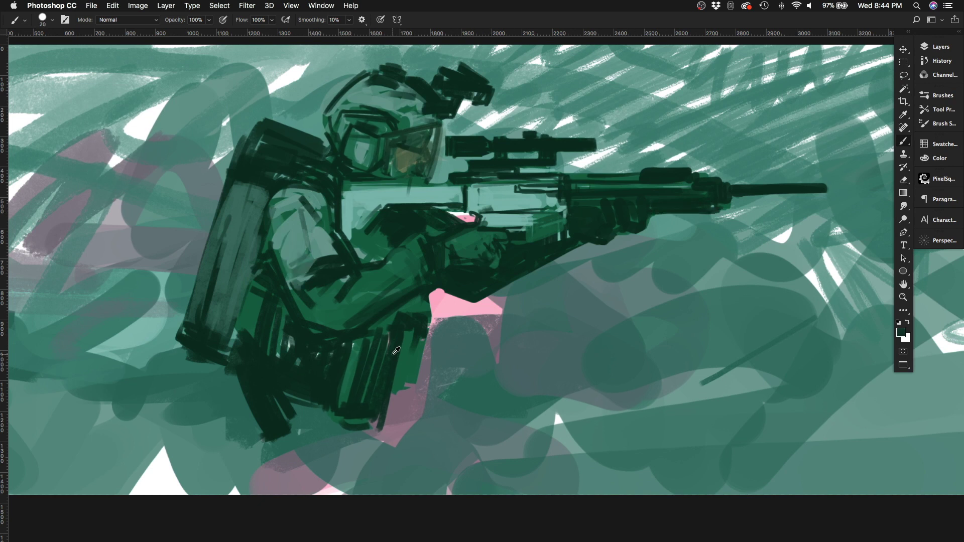
left_click_drag(321, 369, 241, 470)
scroll(484, 275, "down", 3)
left_click_drag(396, 391, 302, 477)
scroll(400, 353, "up", 3)
left_click_drag(400, 353, 351, 490)
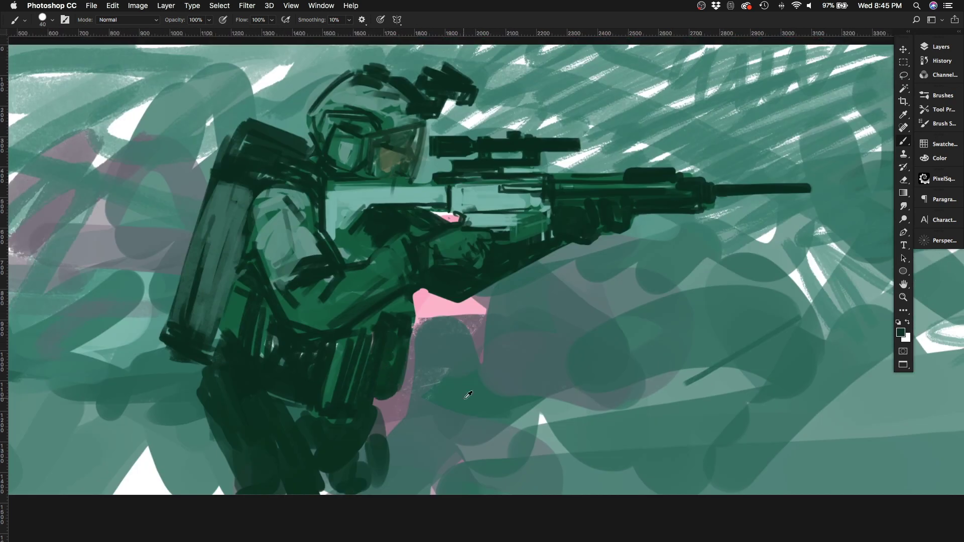
Step: Paint a light teal highlight along the handguard and add detail strokes to the receiver
key("super+minus")
key("bracketleft")
key("bracketleft")
key("bracketleft")
left_click_drag(676, 201, 563, 202)
mouse_move(504, 212)
left_mouse_down()
mouse_move(469, 213)
mouse_move(591, 211)
left_mouse_up()
Step: Soften the upper arm with sampled teal and fill out the front leg with sampled dark green
key("bracketright")
key("bracketright")
key("bracketright")
key("bracketright")
left_click(554, 241, "alt")
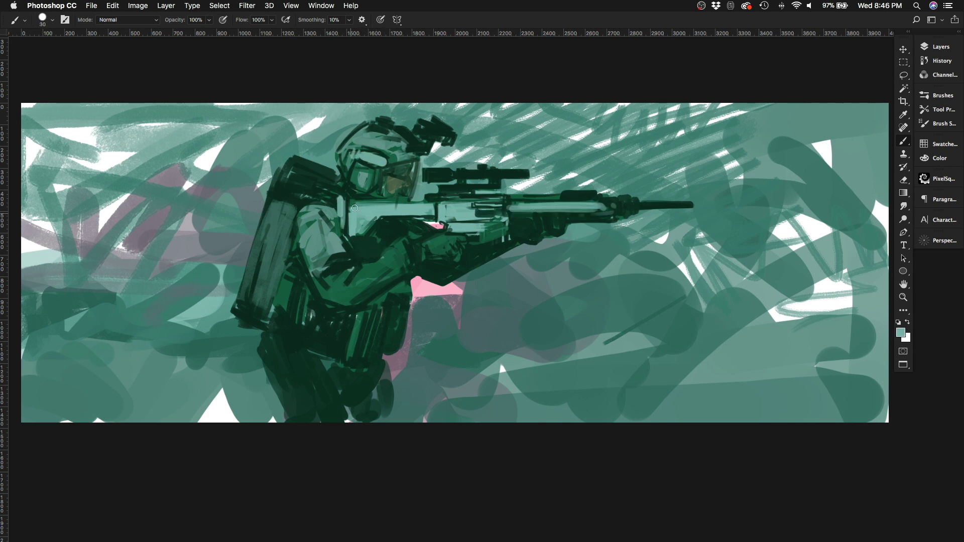
mouse_move(300, 233)
left_mouse_down()
mouse_move(341, 301)
mouse_move(367, 299)
left_mouse_up()
left_click(459, 220, "alt")
left_click_drag(387, 371, 392, 422)
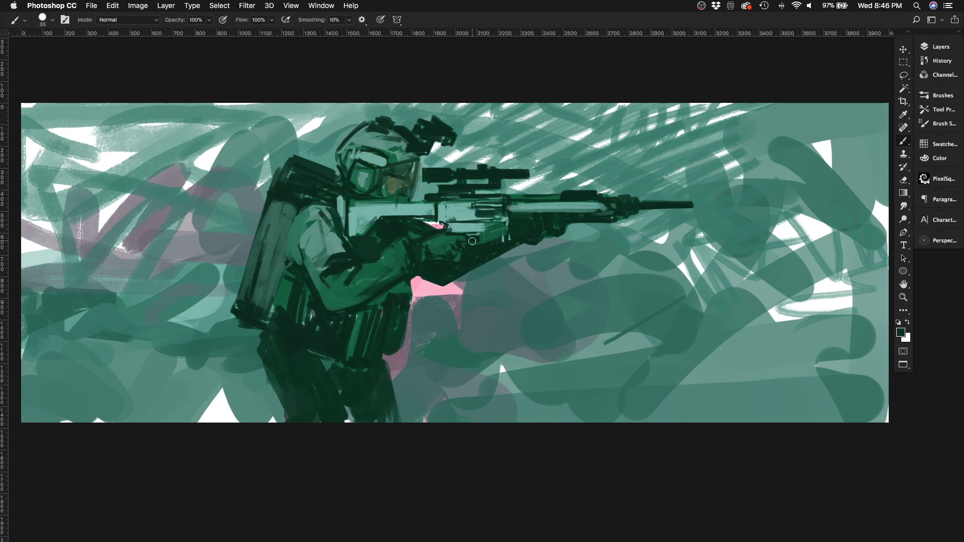
Step: Choose an orange swatch and paint the visor over the face
key("bracketright")
key("super+plus")
key("bracketleft")
key("bracketleft")
left_click(944, 144)
left_click(817, 150)
mouse_move(397, 182)
left_mouse_down()
mouse_move(431, 146)
mouse_move(404, 142)
mouse_move(407, 183)
left_mouse_up()
Step: Refine the visor's tones and brow with sampled colours and erase its front edge into a clean line
left_click(425, 162, "alt")
key("bracketleft")
key("bracketleft")
left_click(437, 150, "alt")
scroll(389, 162, "up", 2)
key("e")
left_click_drag(447, 159, 431, 203)
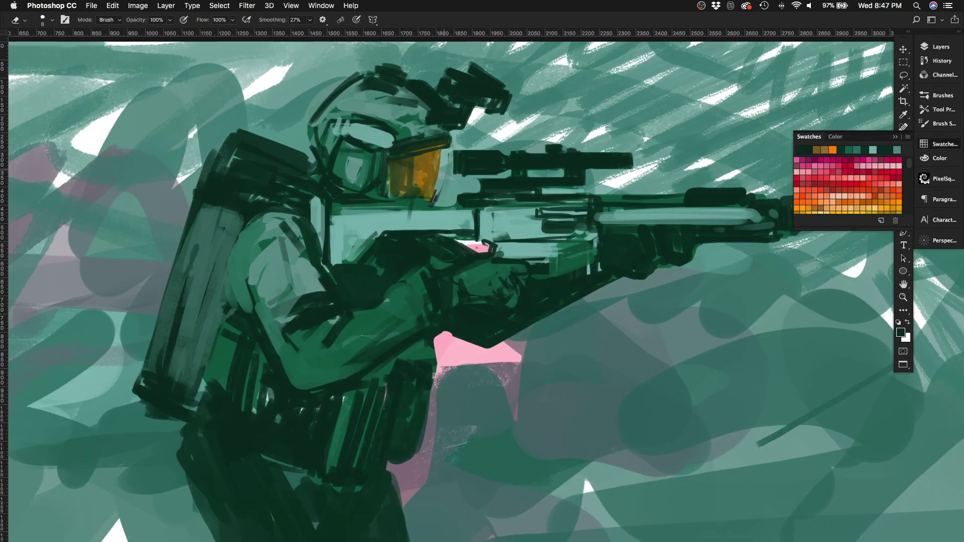
Step: Erase the night-vision mount from the helmet's front and redraw the helmet's dark outline
left_click_drag(437, 70, 442, 126)
left_click_drag(467, 65, 502, 110)
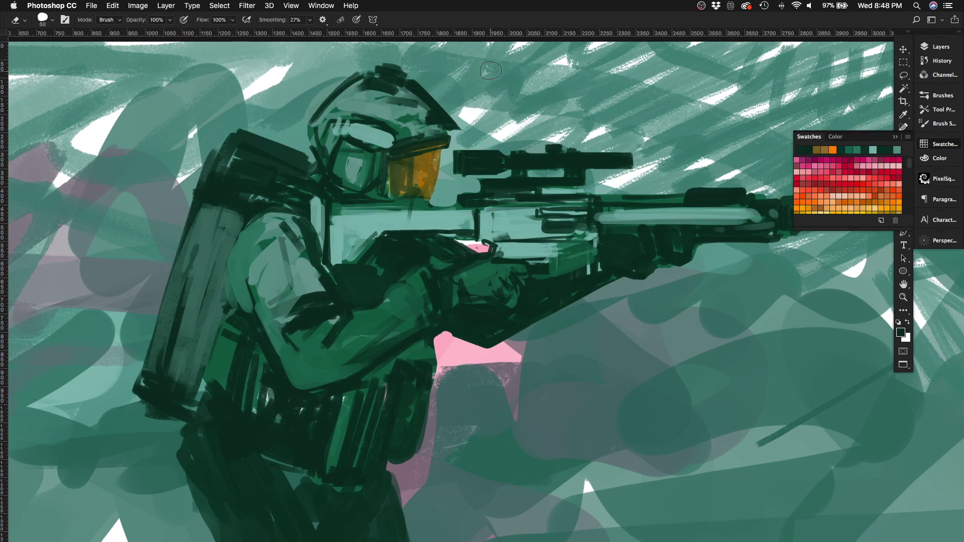
key("b")
left_click_drag(372, 70, 333, 92)
Step: Add dark folds across the sleeve and forearm, and fill a pouch shape behind the upper arm with sampled green
left_click_drag(289, 330, 351, 326)
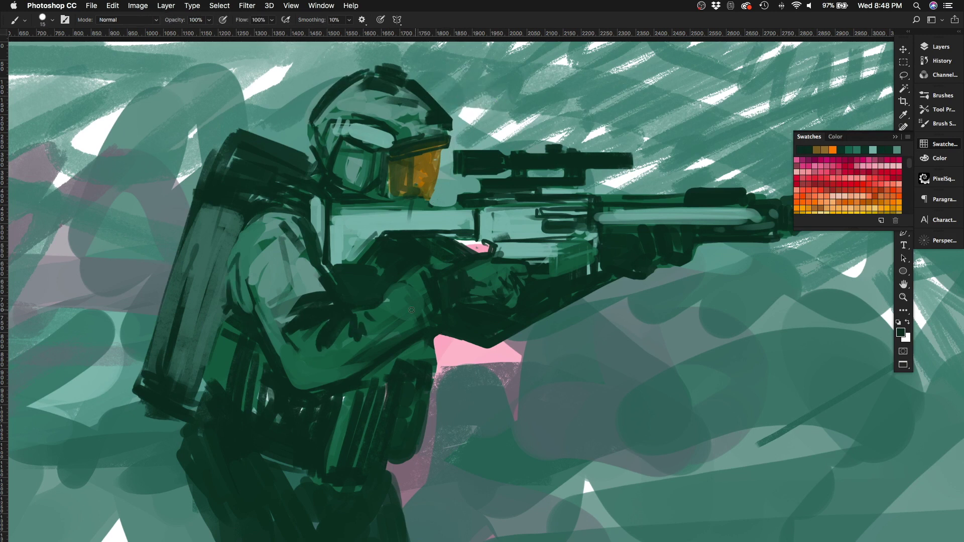
mouse_move(411, 276)
left_mouse_down()
mouse_move(245, 251)
mouse_move(256, 326)
left_mouse_up()
key("super+0")
scroll(330, 298, "up", 3)
left_click(329, 298, "alt")
left_click_drag(300, 232, 277, 270)
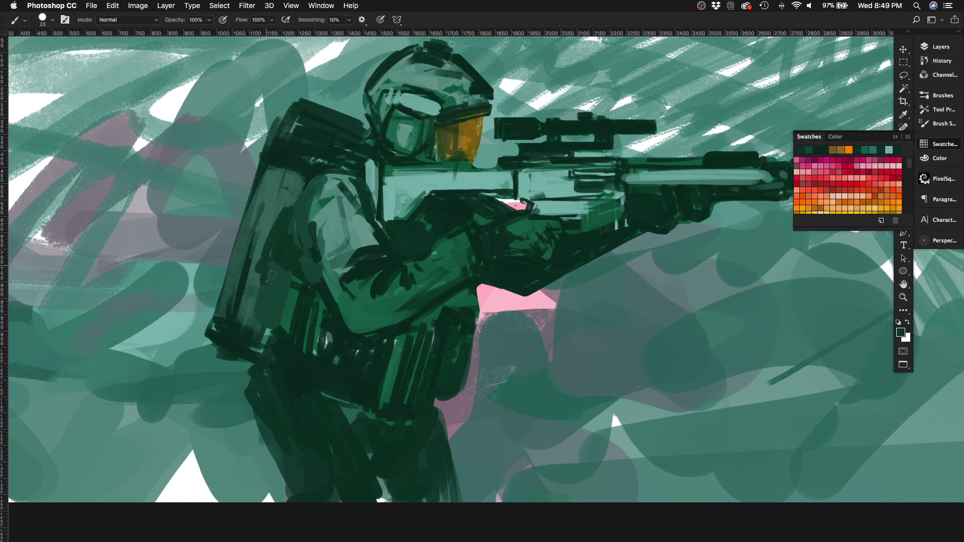
Step: Outline the pouch on the soldier's back with fine dark strokes
key("bracketleft")
key("bracketleft")
key("bracketleft")
key("bracketleft")
key("bracketleft")
left_click_drag(258, 206, 266, 328)
Step: Erase the large backpack down to the shoulder line, leaving only the small pouch on the back
key("e")
left_click_drag(295, 162, 351, 124)
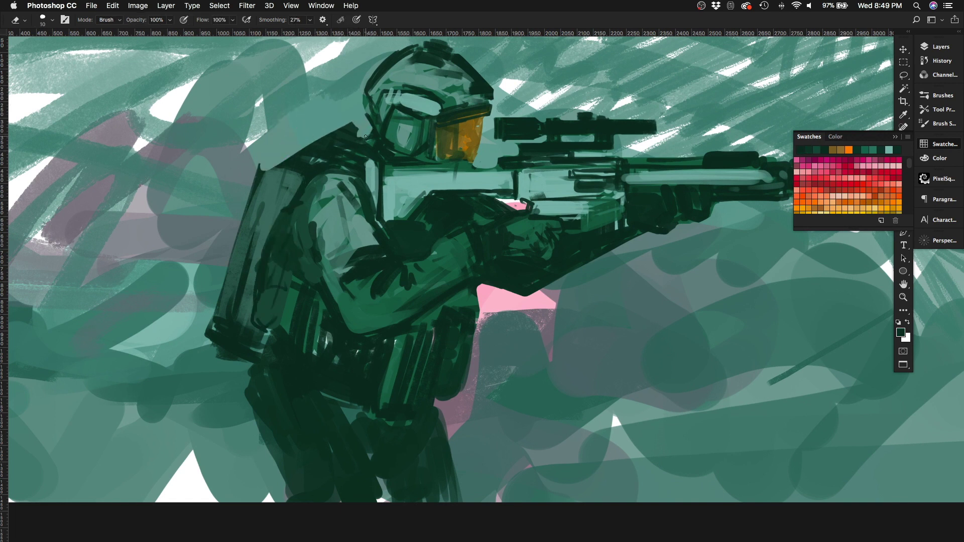
key("bracketright")
key("bracketright")
key("bracketright")
key("bracketright")
mouse_move(282, 178)
left_mouse_down()
mouse_move(226, 326)
mouse_move(246, 356)
left_mouse_up()
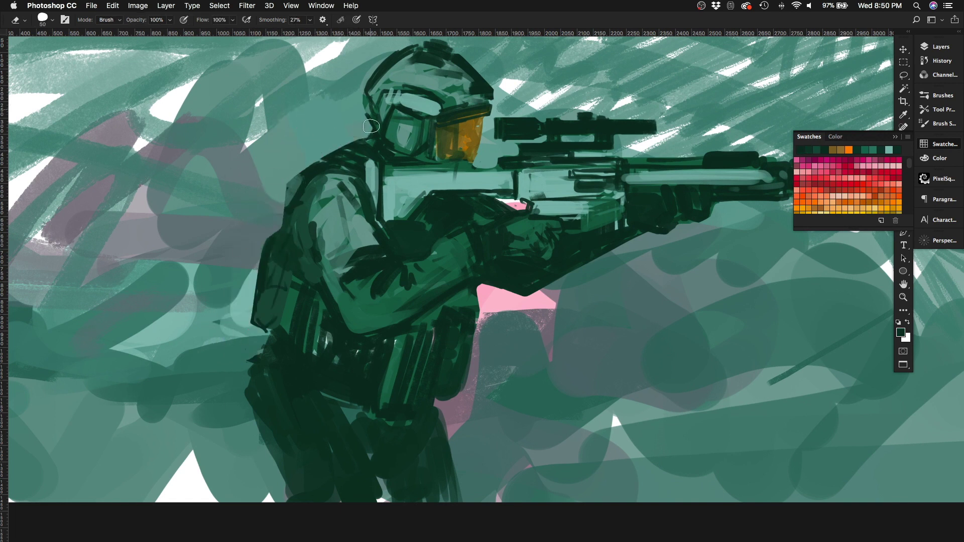
Step: Redraw the helmet's ear cup with dark lines and darken the visor's rear edge in a mirrored view
scroll(457, 217, "down", 3)
scroll(456, 216, "up", 5)
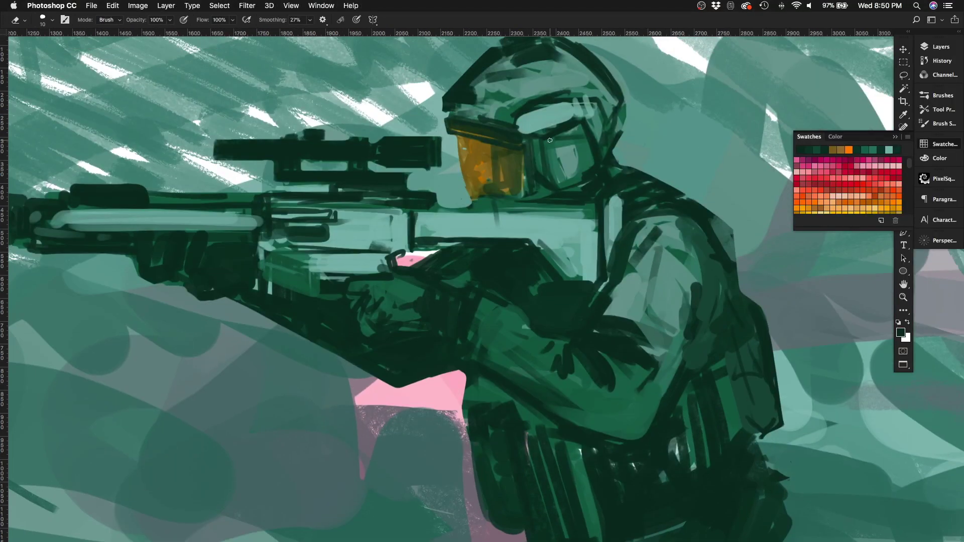
key("b")
key("bracketright")
left_click_drag(560, 172, 552, 188)
left_click_drag(523, 145, 517, 201)
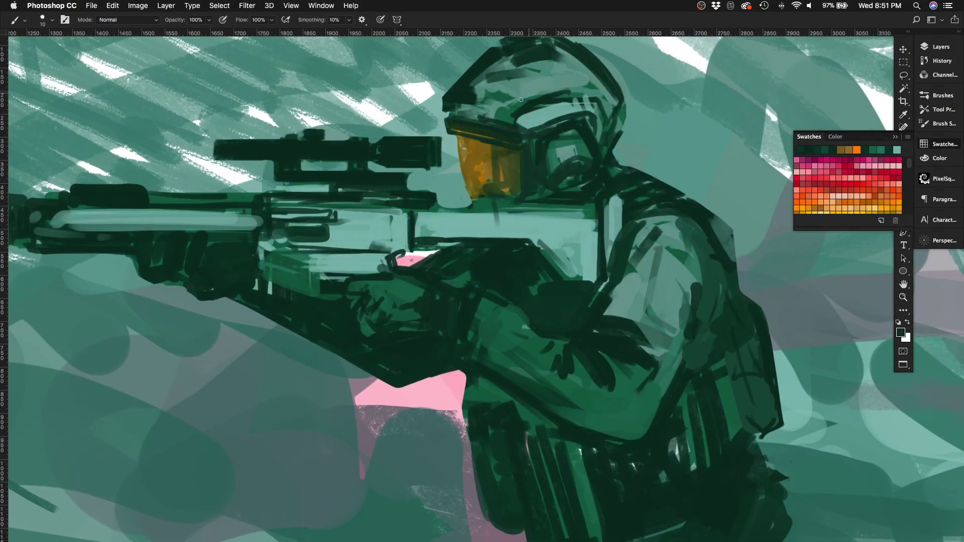
key("bracketright")
Step: Blend sampled brown and orange tones across the visor
left_click(462, 150, "alt")
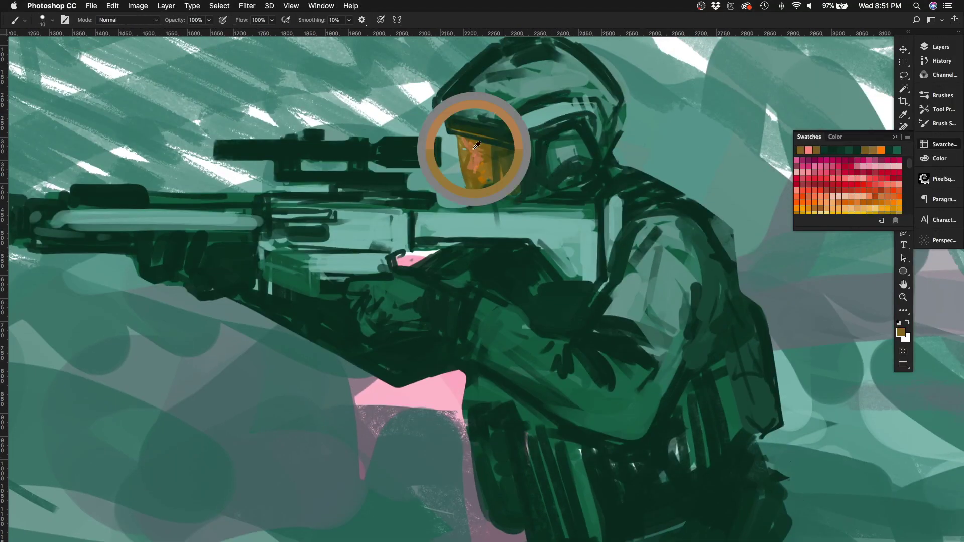
left_click(477, 191, "alt")
key("bracketright")
key("bracketright")
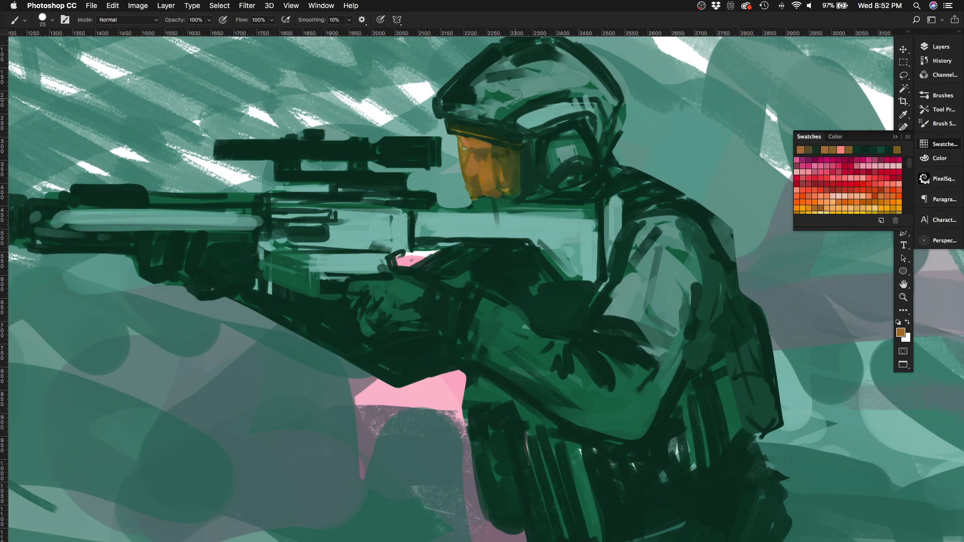
Step: Paint the rifle's buttstock and cheek rest light orange
left_click_drag(578, 223, 432, 227)
left_click_drag(463, 182, 509, 218)
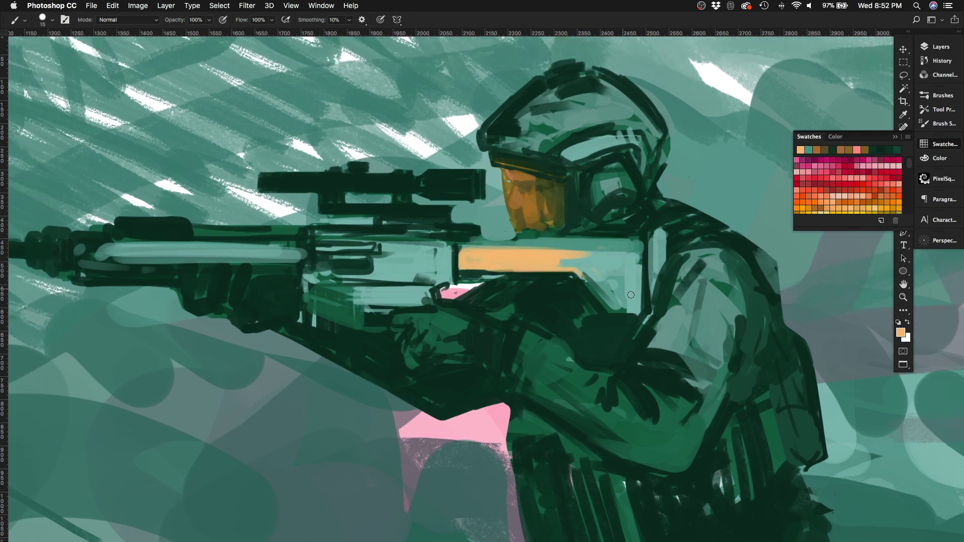
key("h")
key("bracketleft")
mouse_move(412, 209)
left_mouse_down()
mouse_move(346, 213)
mouse_move(320, 257)
left_mouse_up()
Step: Shade the lower buttstock, cheek rest and butt pad with sampled darker tan tones
left_click(401, 201, "alt")
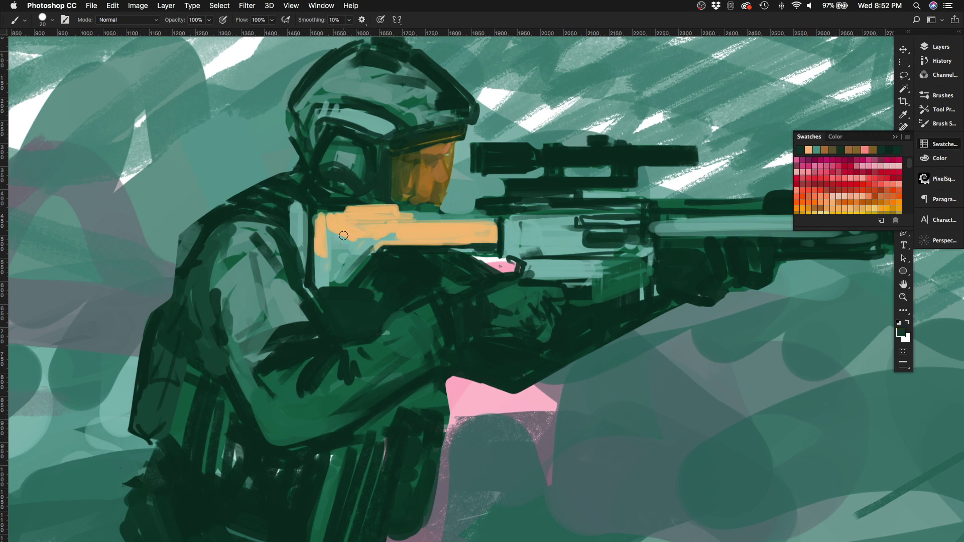
left_click_drag(329, 217, 369, 241)
key("bracketleft")
left_click_drag(354, 232, 389, 237)
left_click(327, 220, "alt")
key("bracketright")
key("bracketright")
mouse_move(326, 224)
left_mouse_down()
mouse_move(337, 281)
mouse_move(372, 281)
left_mouse_up()
left_click_drag(300, 215, 301, 257)
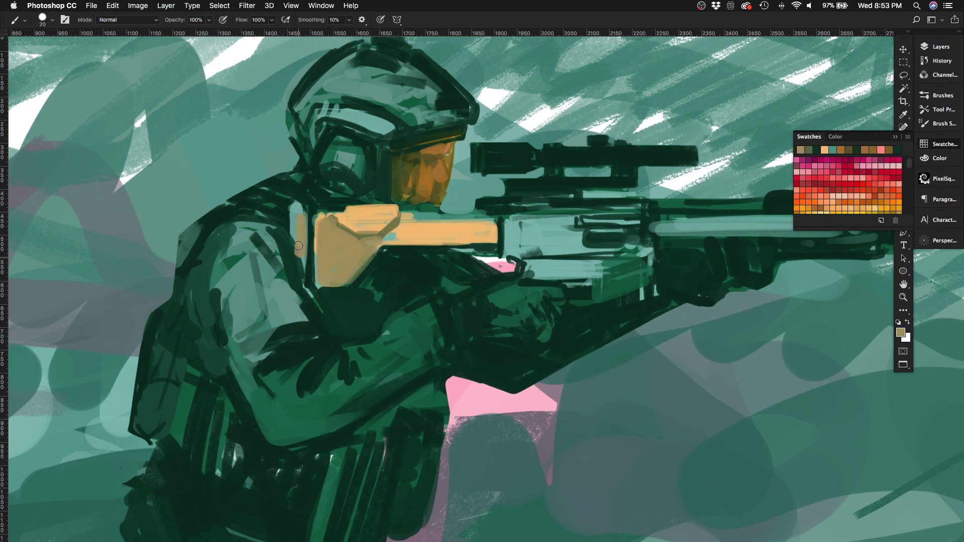
Step: Paint a face in profile inside the orange visor with sampled brown and orange tones, refining the features with a smaller brush
left_click(399, 182, "alt")
left_click(870, 196)
mouse_move(447, 145)
left_mouse_down()
mouse_move(445, 206)
mouse_move(411, 199)
left_mouse_up()
left_click(448, 155, "alt")
left_click(431, 176, "alt")
mouse_move(450, 146)
left_mouse_down()
mouse_move(443, 206)
mouse_move(447, 186)
left_mouse_up()
key("bracketleft")
key("bracketleft")
key("bracketleft")
key("bracketleft")
left_click_drag(433, 158, 446, 170)
Step: Mirror the view, add dark strokes to the helmet band above the ear cup, and darken the brush color to near-black
key("h")
left_click(478, 157, "alt")
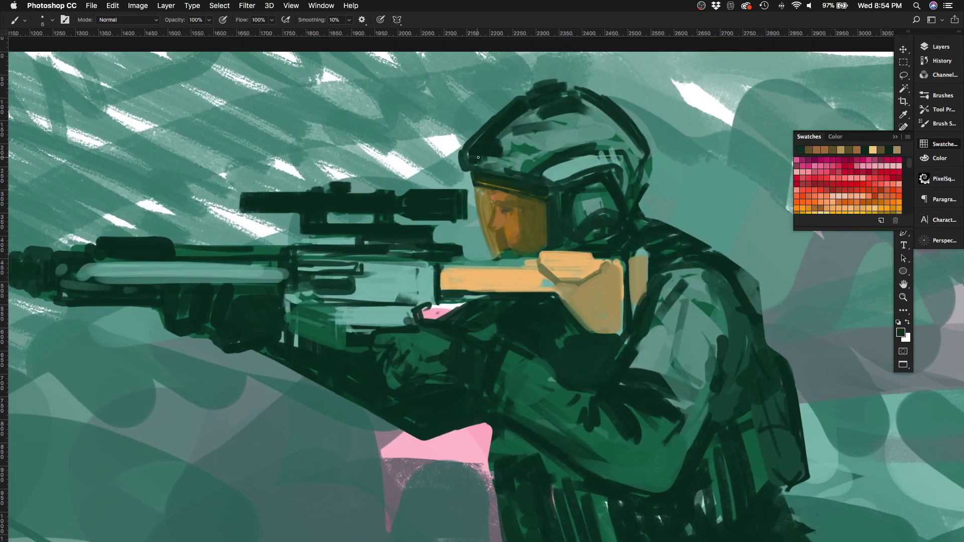
key("F6")
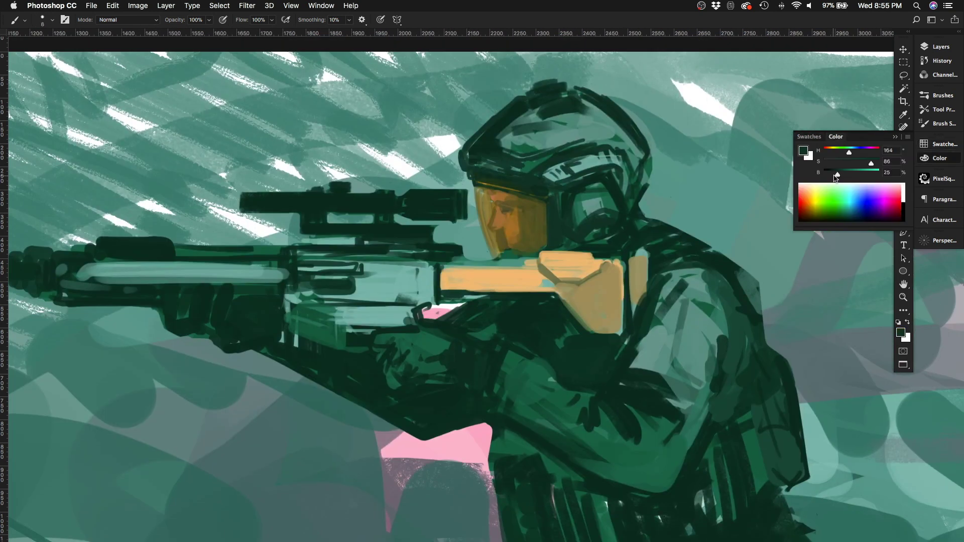
key("F6")
key("Tab")
key("Tab")
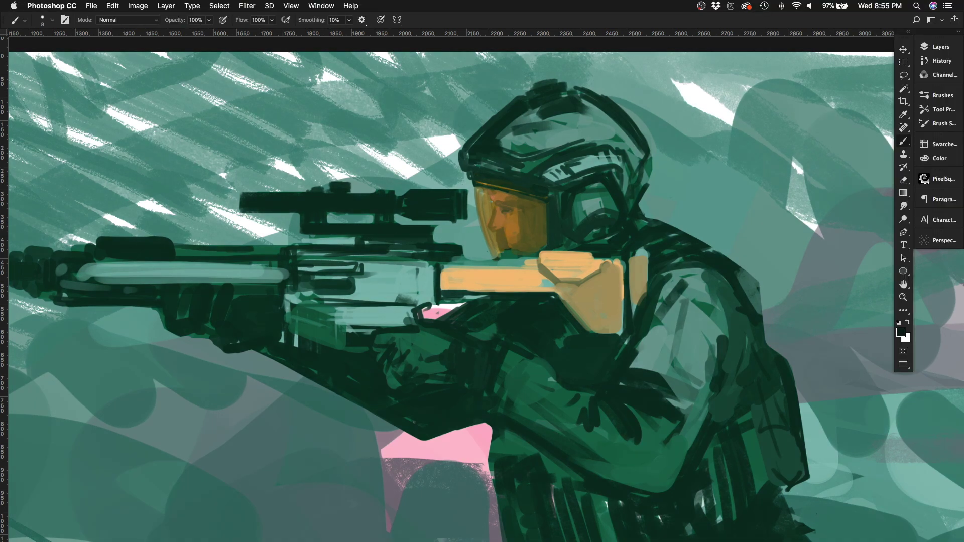
Step: Paint the trigger hand's glove in near-black, including the finger reaching toward the trigger
left_click_drag(459, 389, 458, 390)
key("h")
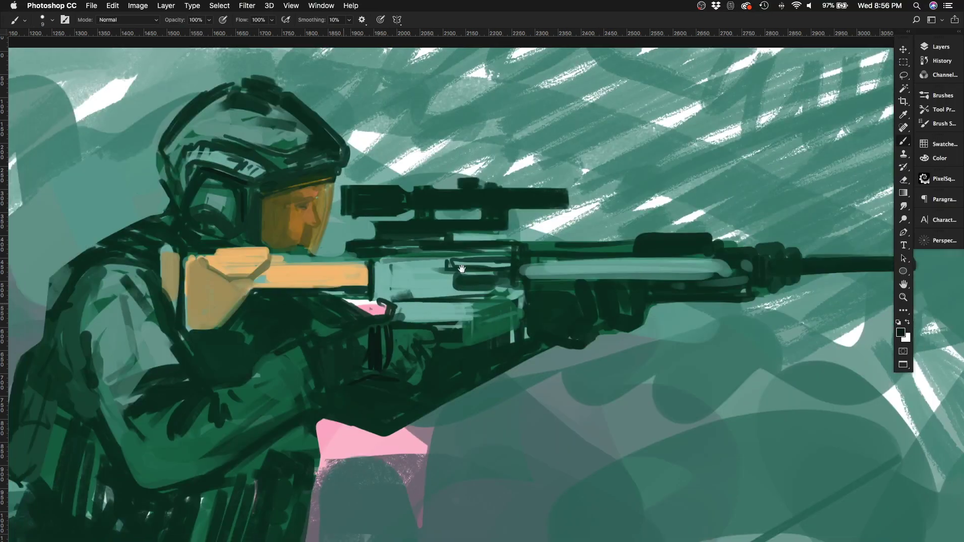
scroll(126, 406, "up", 3)
right_click(542, 334)
mouse_move(476, 276)
left_mouse_down()
mouse_move(487, 339)
mouse_move(532, 332)
mouse_move(459, 299)
left_mouse_up()
double_click(569, 402)
key("bracketright")
key("bracketright")
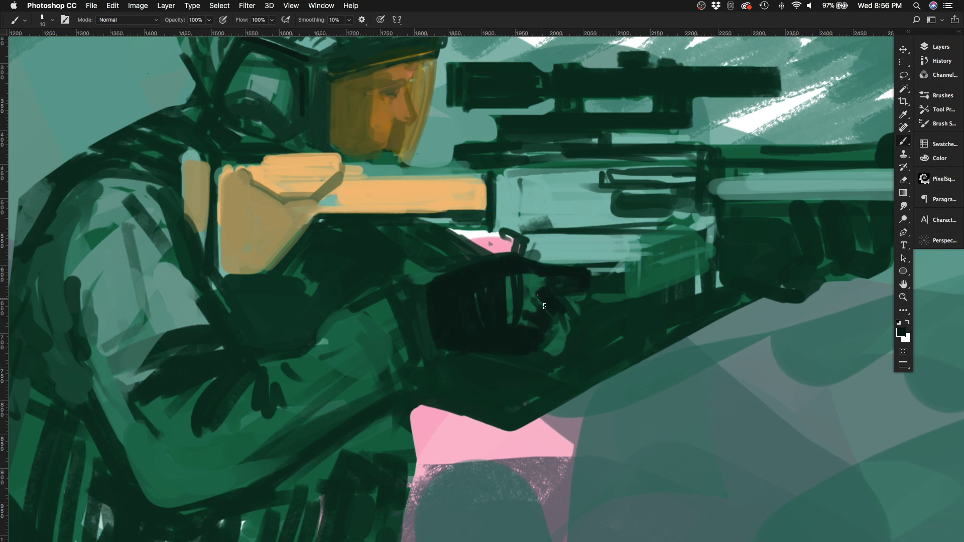
Step: Outline the trigger arm's sleeve and cuff with near-black lines and add light strap strokes at the glove's wrist
mouse_move(424, 359)
left_mouse_down()
mouse_move(404, 297)
mouse_move(281, 347)
left_mouse_up()
scroll(359, 327, "up", 2)
key("bracketleft")
key("bracketleft")
key("bracketleft")
key("bracketleft")
left_click_drag(364, 303, 391, 372)
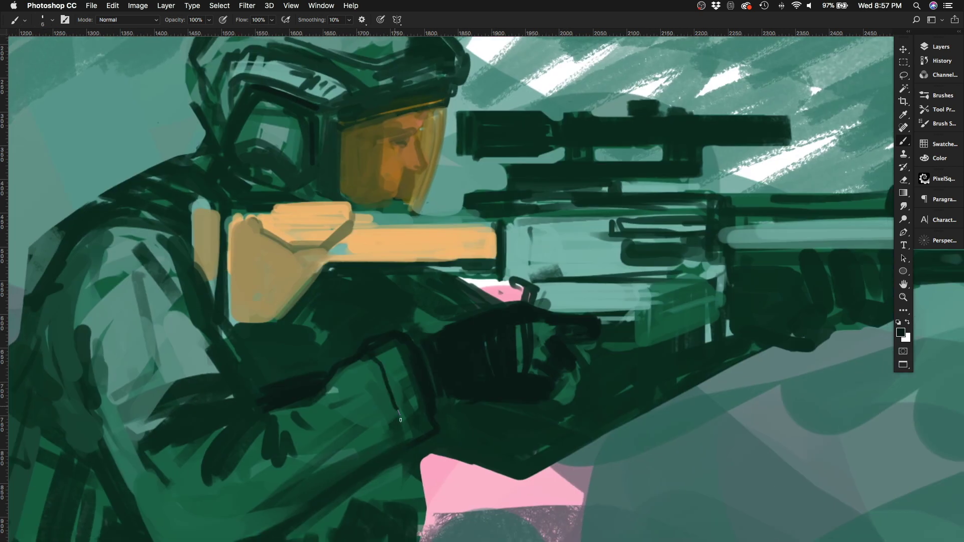
left_click(455, 358, "alt")
key("bracketright")
key("bracketright")
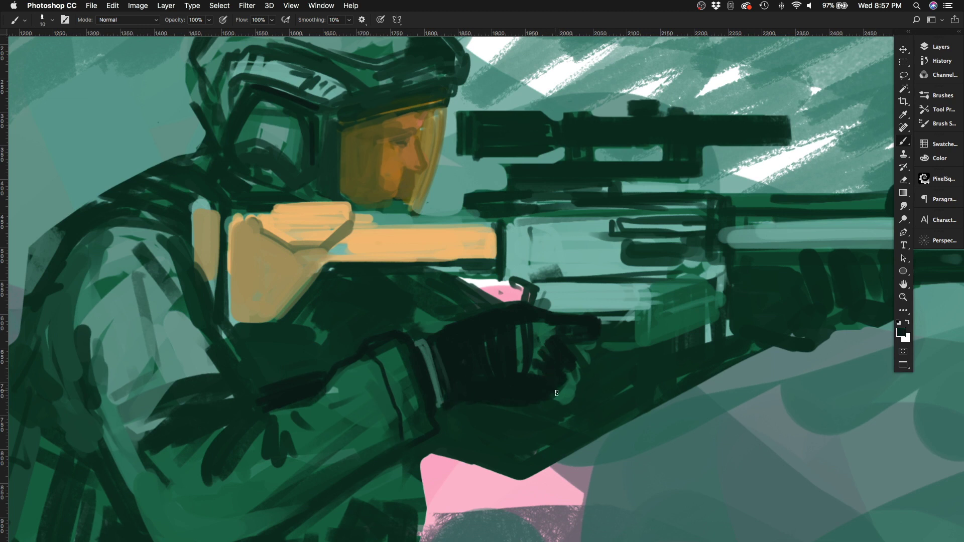
Step: Refine the rifle's stock tube with sampled orange and tan strokes along its edges and underside
left_click(476, 241, "alt")
left_click_drag(441, 269, 497, 269)
left_click_drag(372, 221, 497, 221)
left_click(502, 246, "alt")
mouse_move(374, 255)
left_mouse_down()
mouse_move(494, 255)
mouse_move(367, 256)
mouse_move(477, 265)
mouse_move(512, 225)
left_mouse_up()
left_click(393, 269, "alt")
Step: Paint the rear end and lower part of the rifle's receiver with the sampled tan
key("e")
key("b")
left_click(304, 286, "alt")
mouse_move(522, 283)
left_mouse_down()
mouse_move(557, 296)
mouse_move(663, 290)
left_mouse_up()
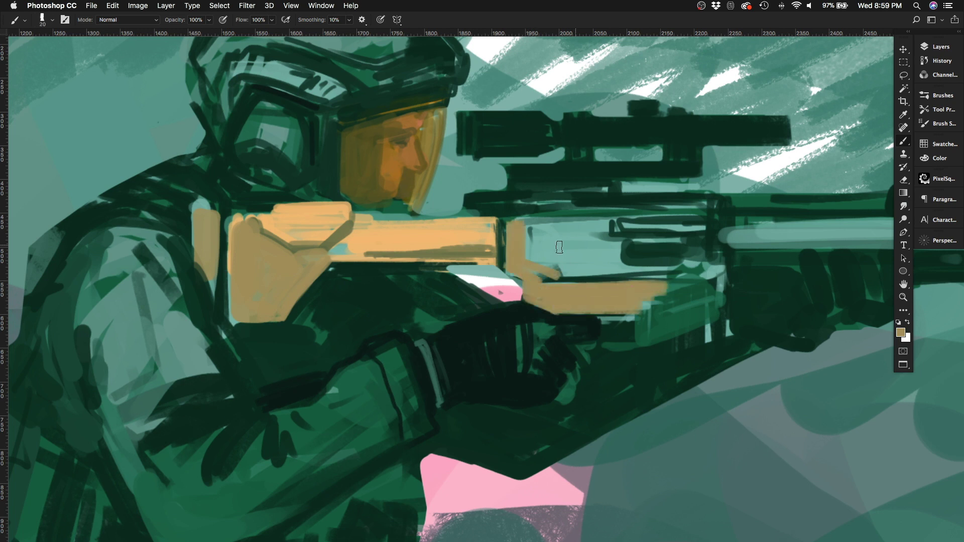
Step: Outline the top of the cheek rest with thin strokes of a sampled dark color
left_click(382, 266, "alt")
key("bracketleft")
key("bracketleft")
key("bracketleft")
key("bracketleft")
key("bracketleft")
key("bracketleft")
left_click_drag(354, 214, 268, 213)
Step: Brush sampled teal tones over the rifle's stock tube and buttstock
left_click(346, 250, "alt")
key("bracketright")
key("bracketright")
key("bracketright")
key("bracketright")
key("bracketright")
left_click_drag(492, 227, 354, 228)
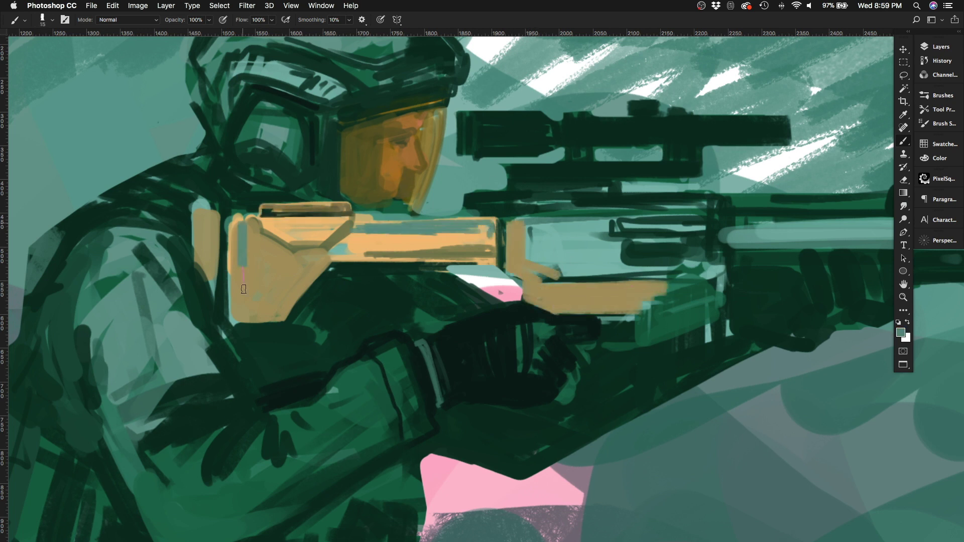
left_click_drag(241, 223, 261, 312)
Step: Glaze teal over the tan lower receiver and model the trigger hand's glove with grey highlights and sampled dark strokes
mouse_move(653, 289)
left_mouse_down()
mouse_move(535, 314)
mouse_move(521, 333)
mouse_move(442, 353)
mouse_move(452, 396)
left_mouse_up()
left_click(480, 358, "alt")
key("bracketleft")
key("bracketleft")
key("bracketleft")
key("bracketleft")
key("bracketleft")
left_click(523, 351, "alt")
key("bracketright")
key("bracketright")
key("bracketright")
key("bracketright")
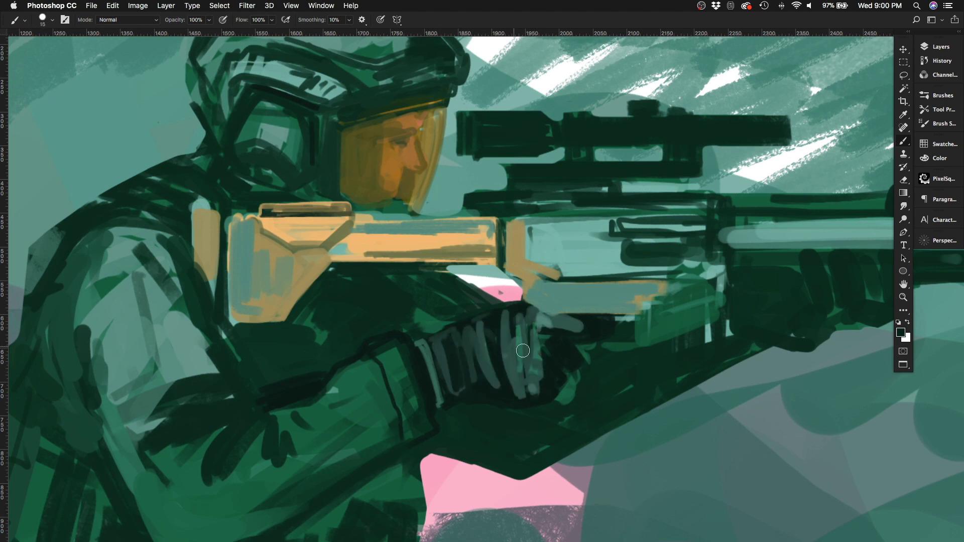
left_click_drag(522, 351, 541, 310)
Step: In a mirrored view, outline the cheek rest's angled lower edge and the trigger guard with near-black lines
key("ctrl+shift+h")
key("bracketright")
key("bracketright")
key("bracketright")
key("bracketright")
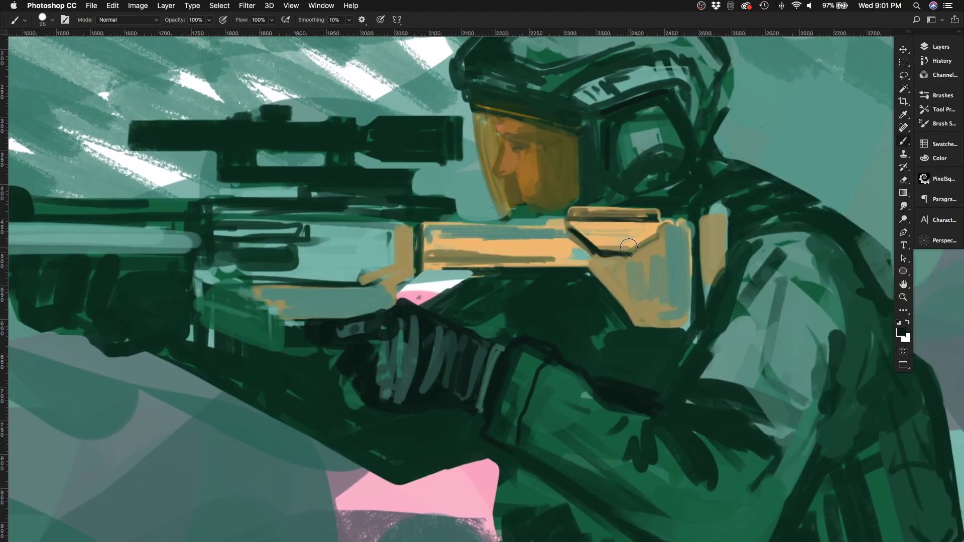
scroll(382, 294, "left", 5)
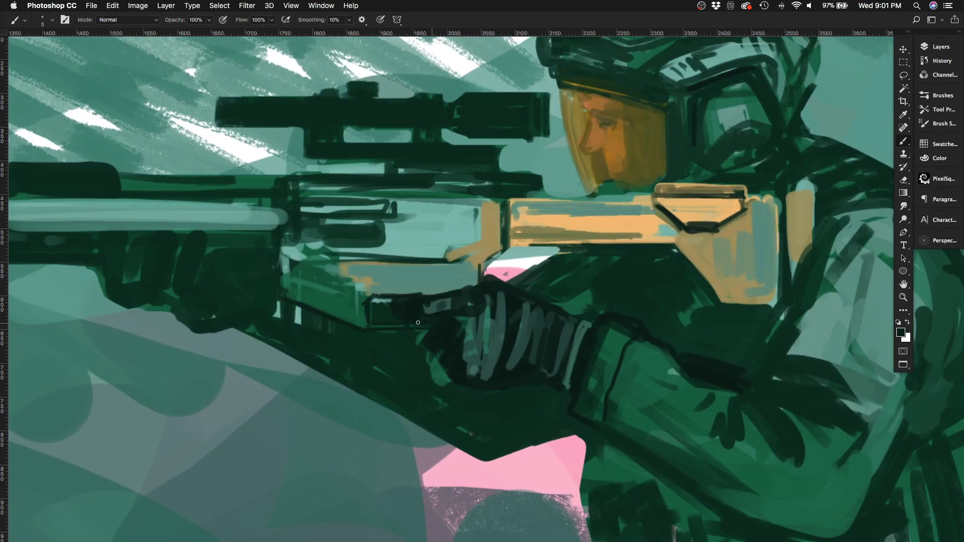
left_click_drag(358, 277, 360, 318)
Step: Fill the magazine area ahead of the trigger guard with a flat grey-green
key("bracketright")
key("bracketright")
key("bracketright")
key("bracketright")
left_click_drag(291, 271, 338, 298)
Step: Block in a dark silhouette of a second soldier in a running crouch behind the main figure, on Layer 3
key("super+minus")
key("super+minus")
key("super+minus")
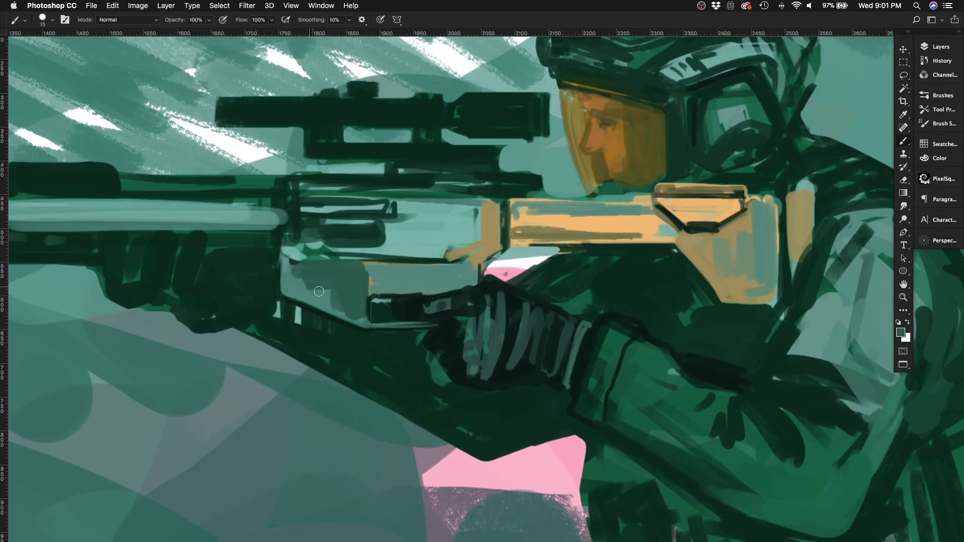
key("shift+h")
key("F7")
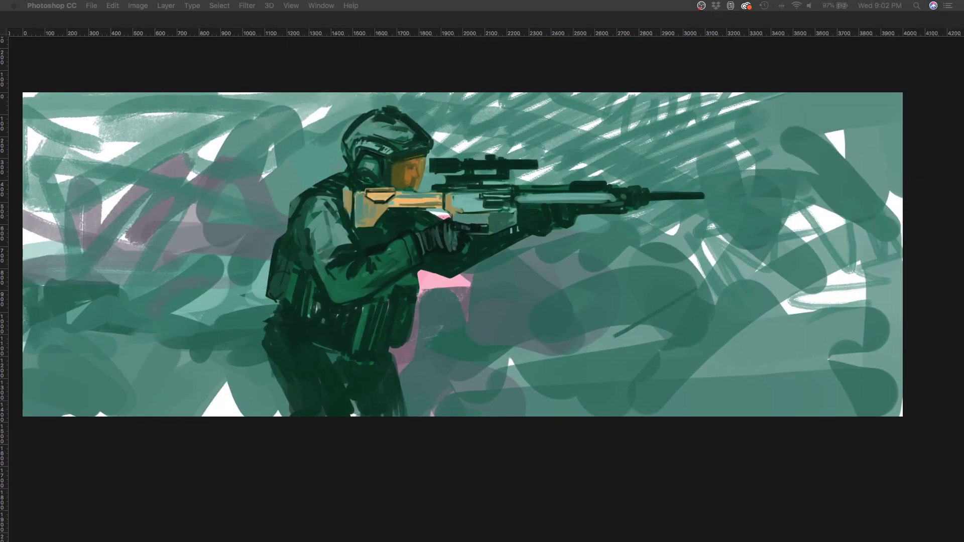
key("bracketright")
key("bracketright")
key("bracketright")
key("bracketright")
key("bracketright")
left_click_drag(161, 171, 201, 221)
scroll(452, 251, "left", 5)
mouse_move(329, 226)
left_mouse_down()
mouse_move(236, 271)
mouse_move(331, 221)
mouse_move(318, 277)
mouse_move(251, 347)
mouse_move(295, 327)
mouse_move(371, 401)
left_mouse_up()
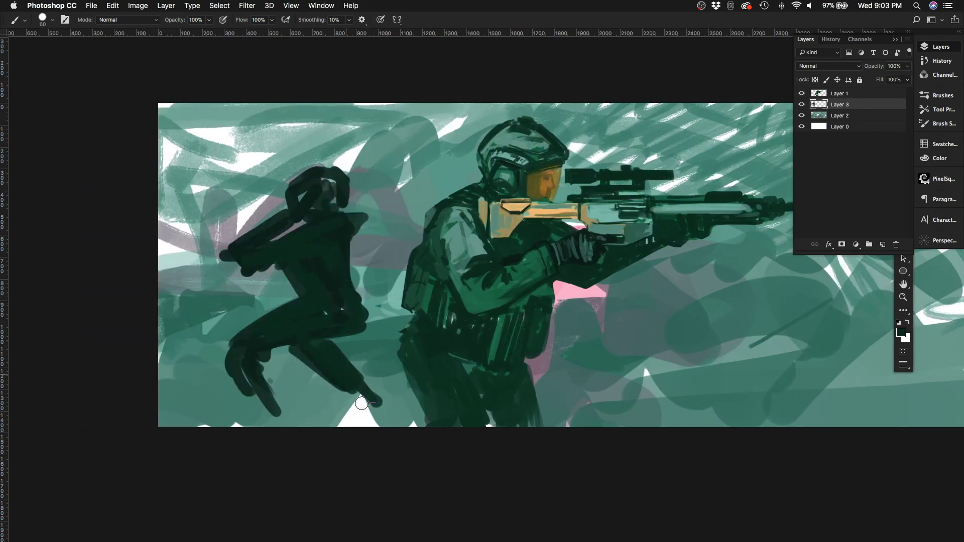
left_click_drag(246, 392, 376, 417)
Step: Add ochre accents to the second soldier's head and refine the legs with darker strokes
key("bracketleft")
key("bracketleft")
key("bracketleft")
left_click(545, 183, "alt")
left_click_drag(321, 176, 306, 213)
left_click(322, 312, "alt")
left_click_drag(308, 339, 374, 417)
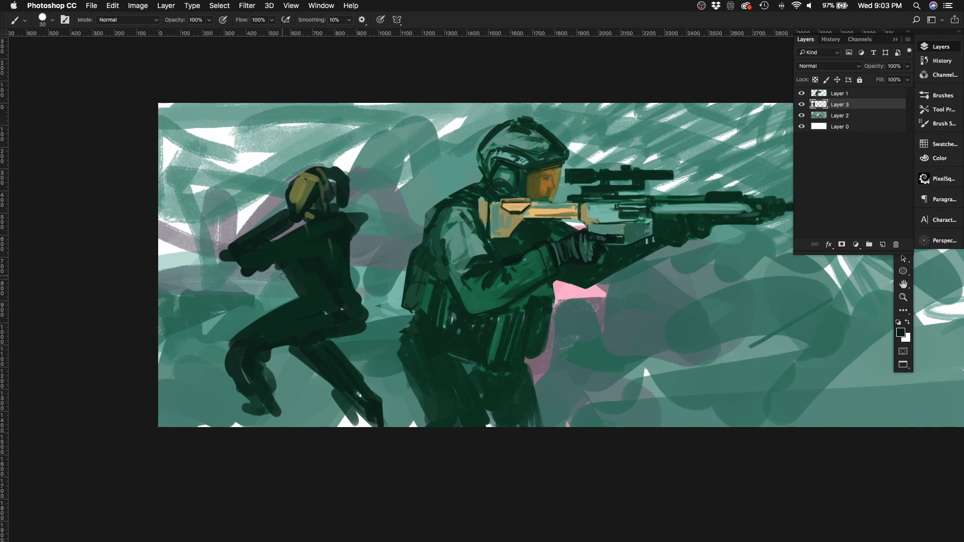
Step: Clean up the second soldier's torso, shoulder and head contours
left_click_drag(301, 264, 261, 294)
left_click_drag(326, 170, 296, 196)
key("e")
Step: Rough in a third soldier's head and outstretched arms in green on a new layer beneath the second soldier's layer
key("ctrl+shift+alt+n")
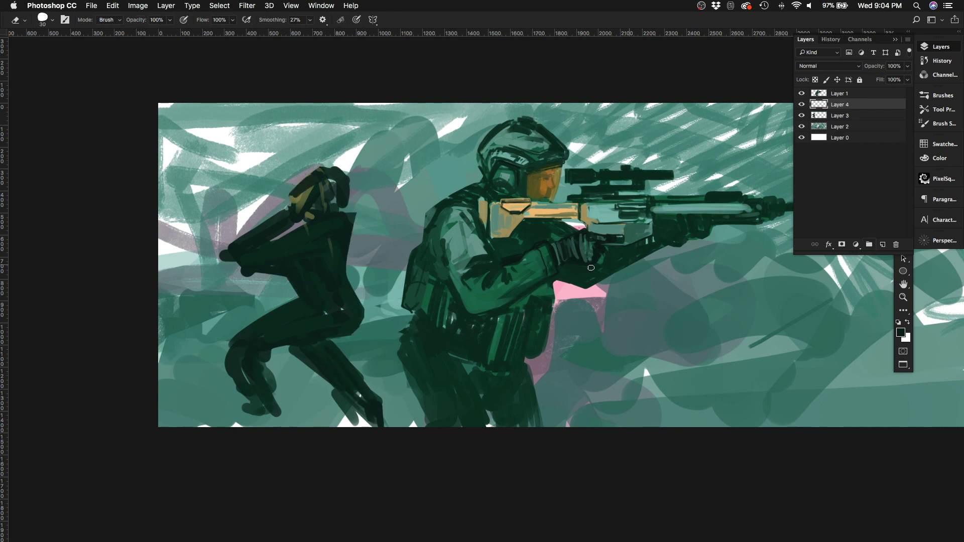
key("b")
left_click_drag(346, 123, 441, 143)
left_click_drag(256, 143, 366, 150)
key("ctrl+bracketleft")
left_click(369, 118, "alt")
mouse_move(358, 125)
left_mouse_down()
mouse_move(354, 135)
mouse_move(262, 146)
left_mouse_up()
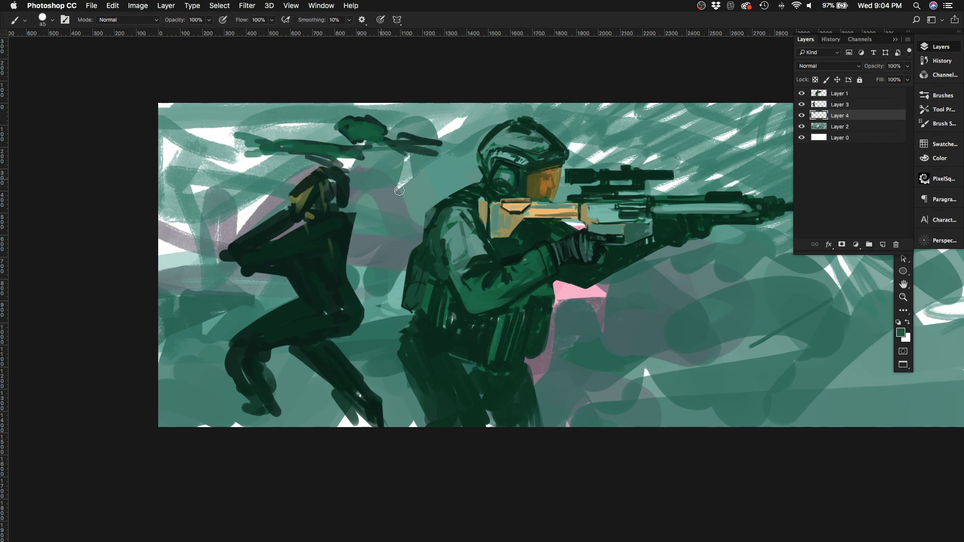
Step: Extend the third soldier's body and legs with dark green strokes and paint an orange visor on the head
mouse_move(422, 156)
left_mouse_down()
mouse_move(216, 186)
mouse_move(251, 200)
left_mouse_up()
key("bracketright")
mouse_move(241, 166)
left_mouse_down()
mouse_move(242, 241)
mouse_move(343, 261)
mouse_move(309, 206)
mouse_move(301, 241)
left_mouse_up()
left_click(321, 191, "alt")
left_click_drag(241, 188, 321, 206)
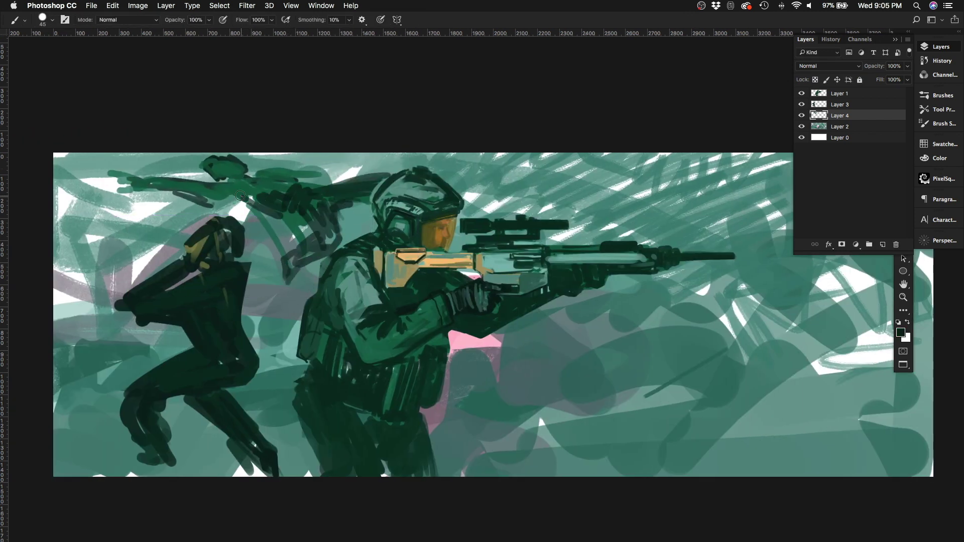
left_click(401, 259, "alt")
left_click_drag(221, 174, 241, 168)
Step: On a new top layer, sketch sweeping crimson flow curves from the main soldier's waist across the rifle barrel and landscape
left_click_drag(351, 251, 206, 223)
key("ctrl+shift+alt+n")
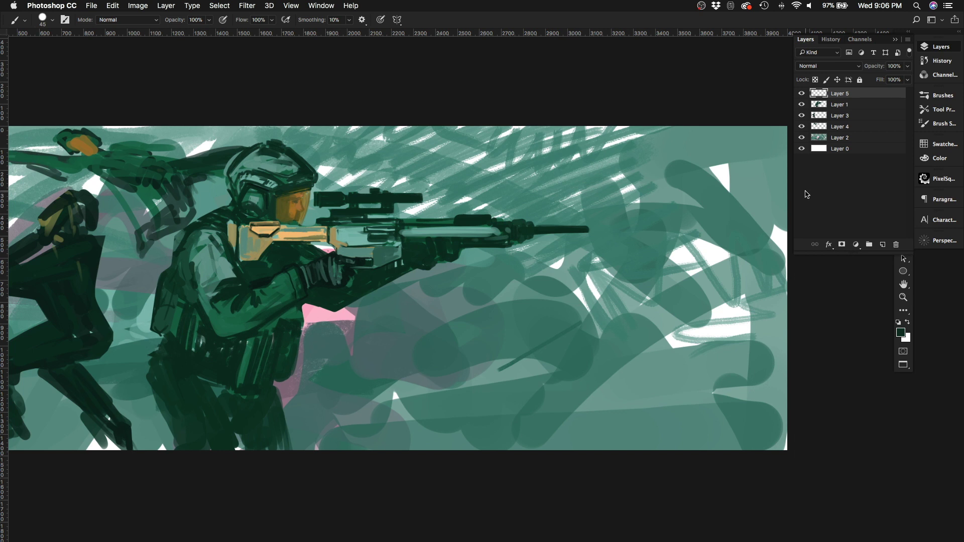
mouse_move(502, 251)
left_mouse_down()
mouse_move(386, 232)
mouse_move(666, 273)
left_mouse_up()
left_click(937, 47)
left_click_drag(509, 191, 223, 303)
key("bracketright")
key("bracketright")
key("bracketright")
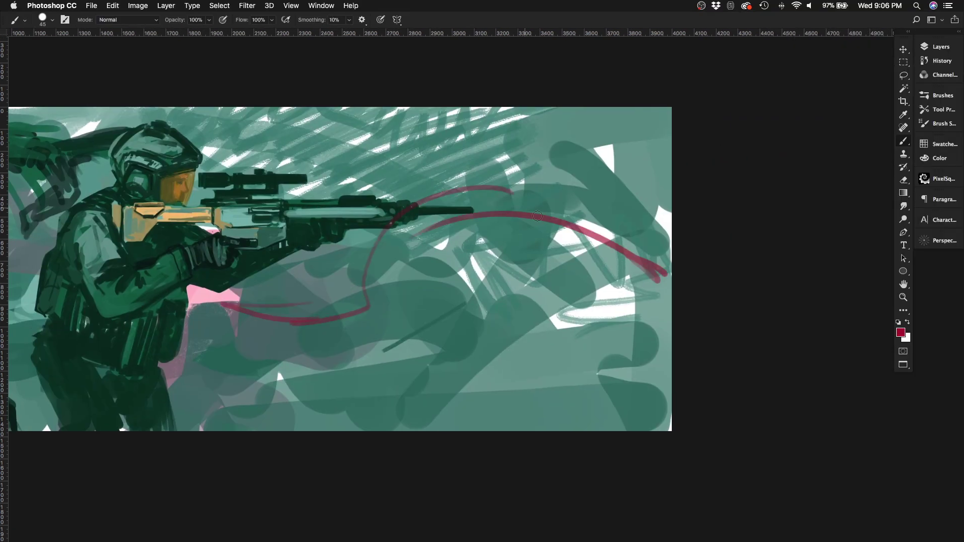
Step: Thicken the crimson curves and add more flowing lines through the foreground, sky and background soldiers
mouse_move(670, 273)
left_mouse_down()
mouse_move(369, 259)
mouse_move(186, 316)
mouse_move(38, 309)
left_mouse_up()
left_click(645, 161)
left_click_drag(667, 341, 444, 409)
mouse_move(352, 251)
left_mouse_down()
mouse_move(392, 259)
mouse_move(483, 303)
left_mouse_up()
key("bracketleft")
key("bracketleft")
key("bracketleft")
left_click_drag(332, 186, 685, 236)
left_click_drag(165, 174, 347, 188)
left_click_drag(808, 356, 424, 427)
left_click_drag(701, 456, 792, 473)
left_click_drag(452, 302, 452, 328)
Step: Choose a blue swatch and brush blue strokes alongside the crimson flow curves
left_click(937, 144)
left_click(897, 182)
left_click_drag(803, 302, 398, 407)
key("bracketright")
key("bracketright")
key("bracketright")
key("bracketright")
key("bracketright")
left_click_drag(409, 447, 517, 471)
Step: Move the main soldier's Layer 1 above the flow-line Layer 5
left_click(938, 47)
left_click_drag(858, 102, 854, 91)
left_click_drag(519, 333, 449, 261)
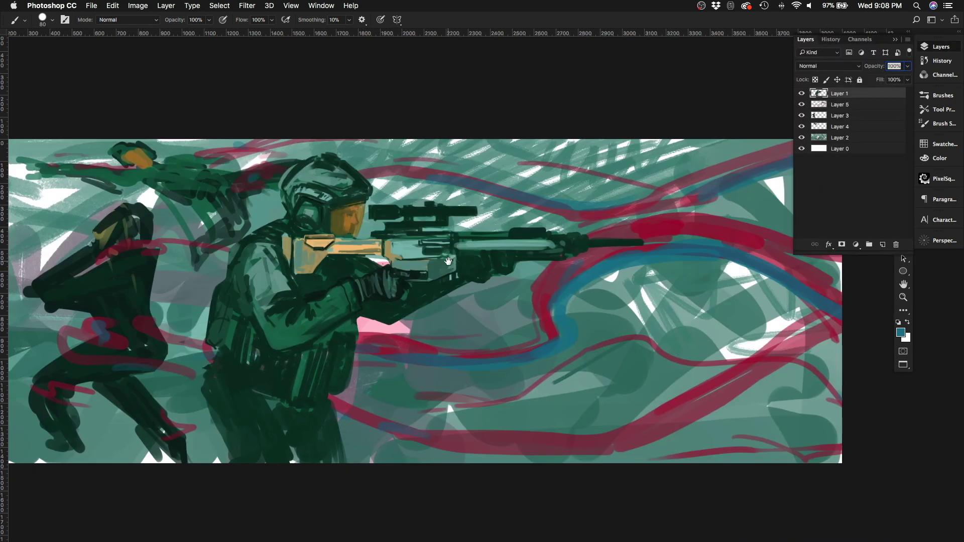
Step: Add a new layer above Layer 2 and brush a dark distant soldier behind the running figure at the canvas's far left
left_click(839, 138)
left_click(883, 245)
key("d")
left_click_drag(452, 301, 619, 306)
mouse_move(181, 223)
left_mouse_down()
mouse_move(286, 286)
mouse_move(288, 261)
left_mouse_up()
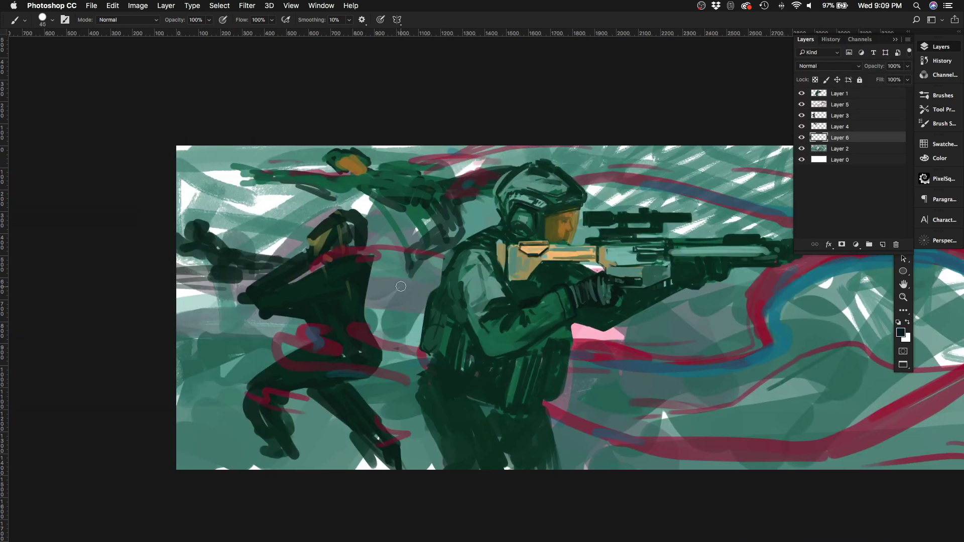
left_click_drag(384, 276, 421, 291)
left_click_drag(619, 306, 533, 290)
mouse_move(618, 387)
left_mouse_down()
mouse_move(430, 405)
mouse_move(612, 378)
mouse_move(612, 388)
left_mouse_up()
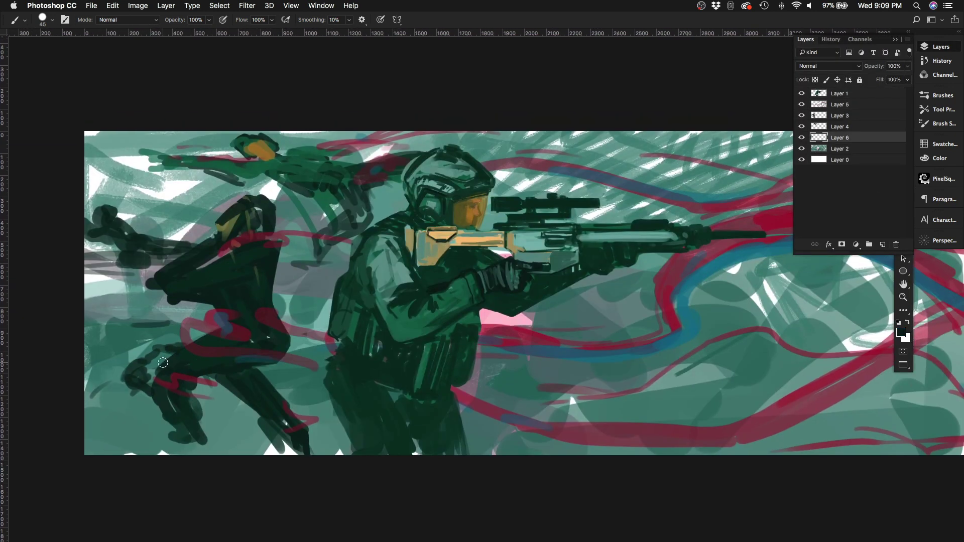
Step: Add a layer above Layer 3 and paint a large dark foreground silhouette over the canvas's lower left with a bigger brush
left_click(847, 116)
left_click(883, 244)
key("bracketright")
key("bracketright")
key("bracketright")
key("bracketright")
key("bracketright")
key("bracketright")
key("bracketright")
mouse_move(147, 393)
left_mouse_down()
mouse_move(146, 369)
mouse_move(108, 403)
mouse_move(264, 427)
mouse_move(228, 360)
mouse_move(191, 409)
mouse_move(107, 414)
mouse_move(331, 458)
mouse_move(316, 393)
mouse_move(187, 323)
mouse_move(240, 380)
mouse_move(230, 376)
mouse_move(210, 251)
mouse_move(171, 250)
mouse_move(200, 369)
left_mouse_up()
key("v")
scroll(284, 388, "up", 3)
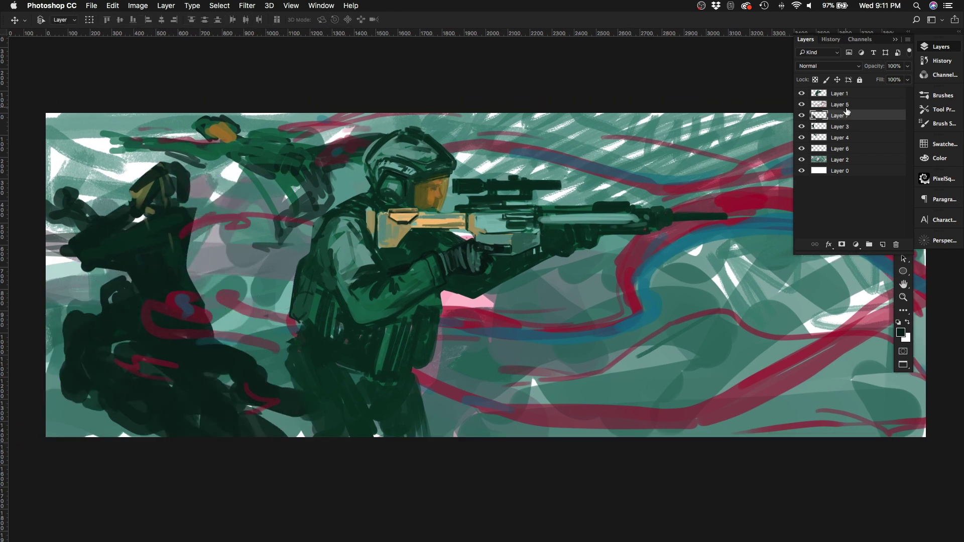
Step: Move Layer 7 with the dark foreground silhouette to the top of the stack and darken it with Levels
left_click_drag(847, 111, 847, 92)
key("ctrl+l")
left_click_drag(602, 189, 625, 189)
key("Return")
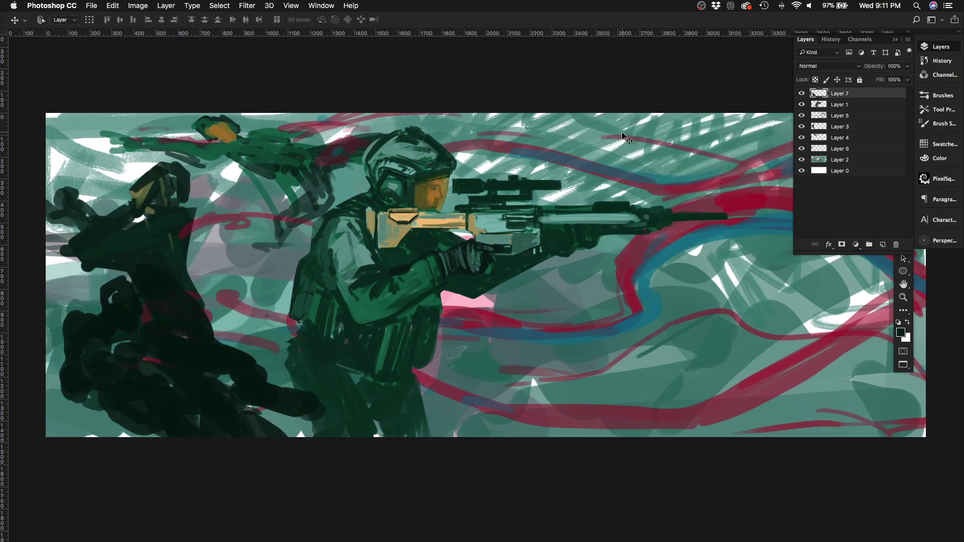
Step: Hide Layer 7 and, on Layer 1, paint a dark block on top of the main soldier's rifle barrel
left_click(801, 93)
left_click(839, 104)
key("b")
scroll(624, 206, "up", 4)
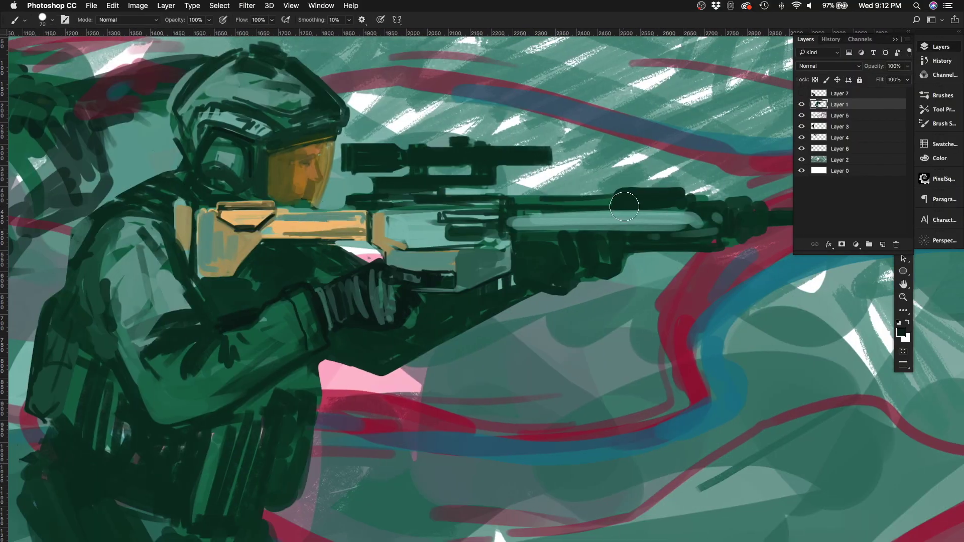
left_click_drag(624, 207, 673, 205)
Step: Outline the main soldier's shoulder and sleeve with thin dark lines using a much smaller brush
key("bracketleft")
key("bracketleft")
key("bracketleft")
key("bracketleft")
key("bracketleft")
key("bracketleft")
key("bracketleft")
key("bracketleft")
key("bracketleft")
mouse_move(202, 330)
left_mouse_down()
mouse_move(189, 255)
mouse_move(62, 295)
mouse_move(100, 219)
mouse_move(79, 223)
mouse_move(84, 310)
mouse_move(195, 418)
mouse_move(300, 357)
left_mouse_up()
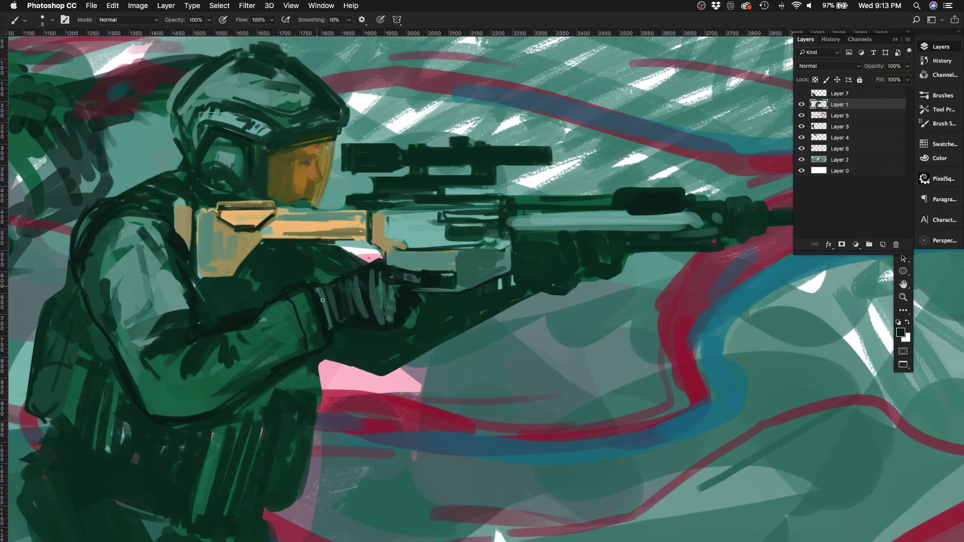
Step: Paint a dark rifle magazine below the receiver and add vertical grey-green bars sampled from the rifle body
key("bracketright")
key("bracketright")
left_click_drag(503, 280, 466, 327)
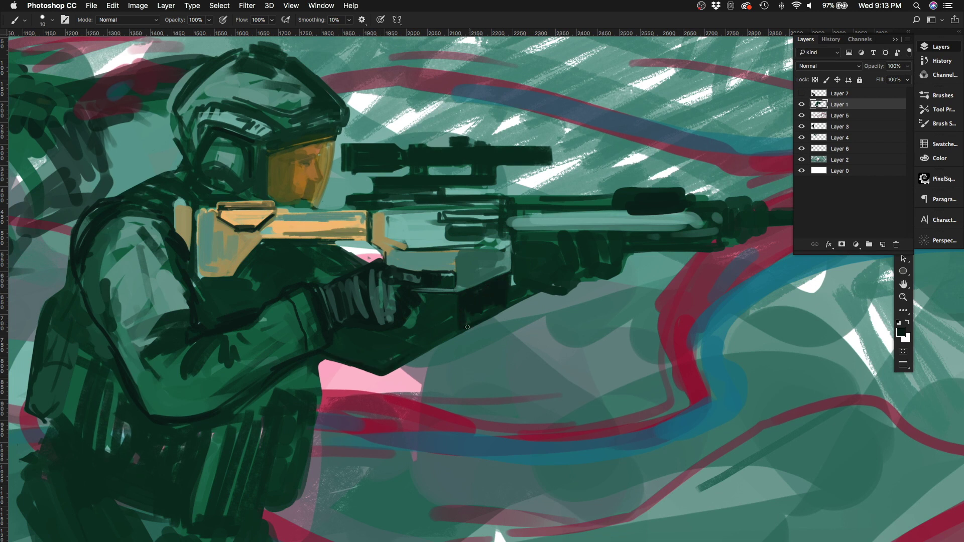
left_click(499, 255, "alt")
key("bracketright")
left_click_drag(500, 281, 498, 316)
left_click_drag(485, 284, 482, 321)
left_click_drag(472, 292, 470, 324)
Step: Draw thin dark detail lines along the rifle's receiver and the upper edge of its barrel
left_click_drag(444, 217, 497, 213)
left_click_drag(441, 236, 510, 244)
left_click_drag(505, 230, 593, 230)
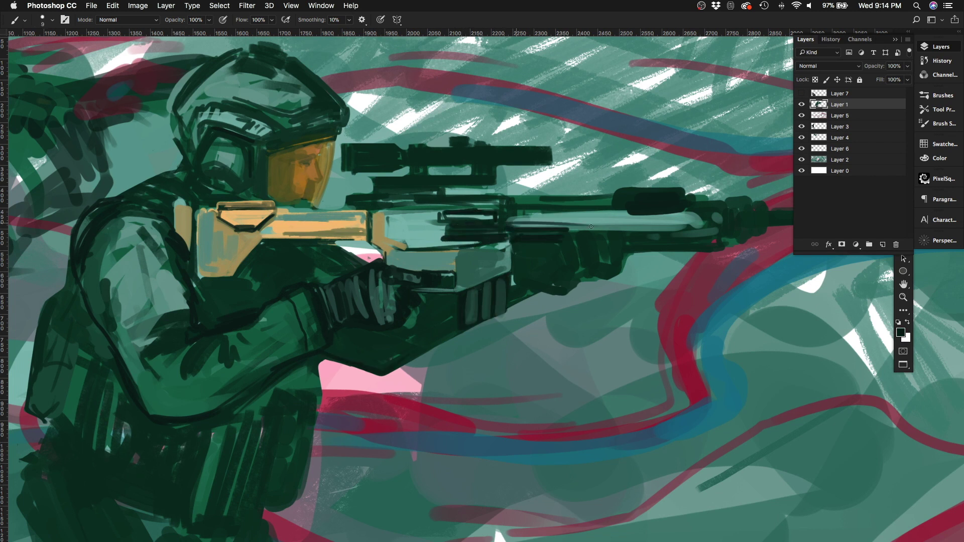
left_click_drag(522, 207, 591, 203)
Step: Darken the main soldier's front glove and the trigger hand with a larger brush
key("bracketright")
key("bracketright")
key("bracketright")
mouse_move(628, 271)
left_mouse_down()
mouse_move(618, 230)
mouse_move(600, 273)
left_mouse_up()
key("bracketright")
key("bracketright")
key("bracketright")
mouse_move(431, 304)
left_mouse_down()
mouse_move(397, 351)
mouse_move(416, 314)
mouse_move(364, 345)
mouse_move(377, 355)
mouse_move(477, 287)
left_mouse_up()
Step: Show the colour sliders, outline the magazine and fill the shadows beneath the stock and around the trigger hand with near-black green
key("F6")
key("bracketleft")
key("bracketleft")
key("bracketleft")
left_click_drag(515, 251, 487, 323)
left_click_drag(420, 304, 442, 294)
mouse_move(314, 241)
left_mouse_down()
mouse_move(263, 257)
mouse_move(342, 279)
mouse_move(314, 322)
left_mouse_up()
mouse_move(397, 276)
left_mouse_down()
mouse_move(309, 333)
mouse_move(329, 341)
left_mouse_up()
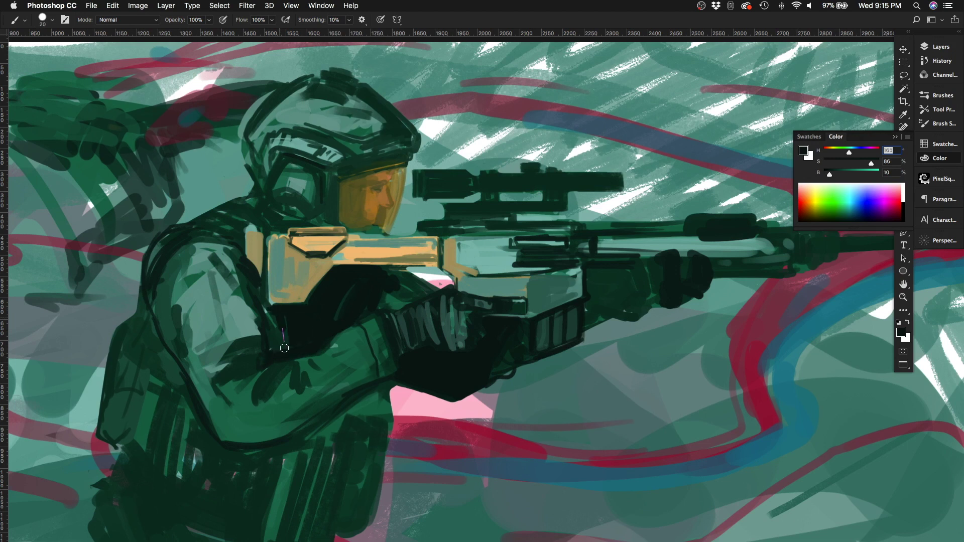
left_click_drag(288, 309, 269, 349)
left_click_drag(381, 308, 404, 295)
Step: Draw dark details on the receiver, the scope's mounting rail and the front scope ring
left_click_drag(580, 276, 520, 271)
left_click_drag(474, 209, 560, 203)
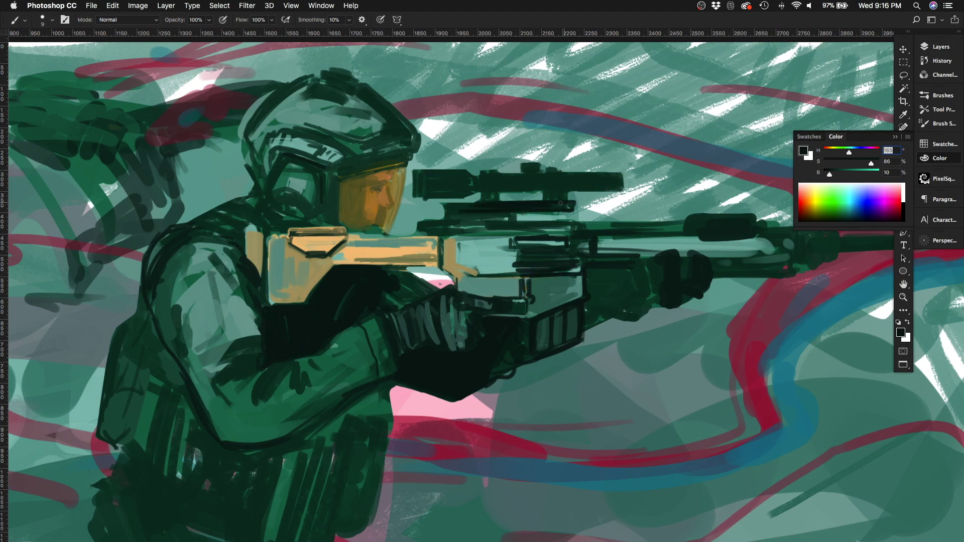
left_click_drag(617, 173, 577, 186)
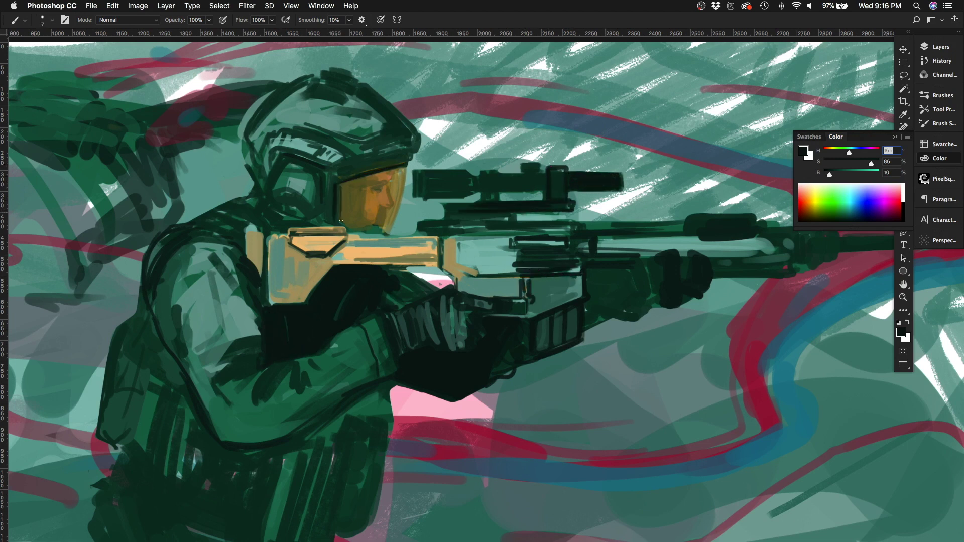
Step: Check the painting in a mirrored view and trim the edges of the front glove with the Eraser
key("super+0")
scroll(500, 347, "up", 3)
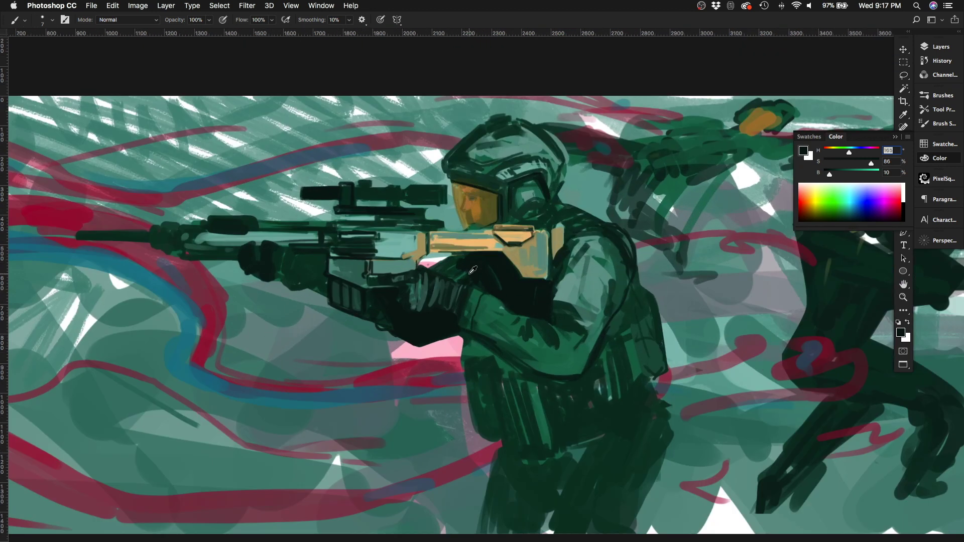
key("e")
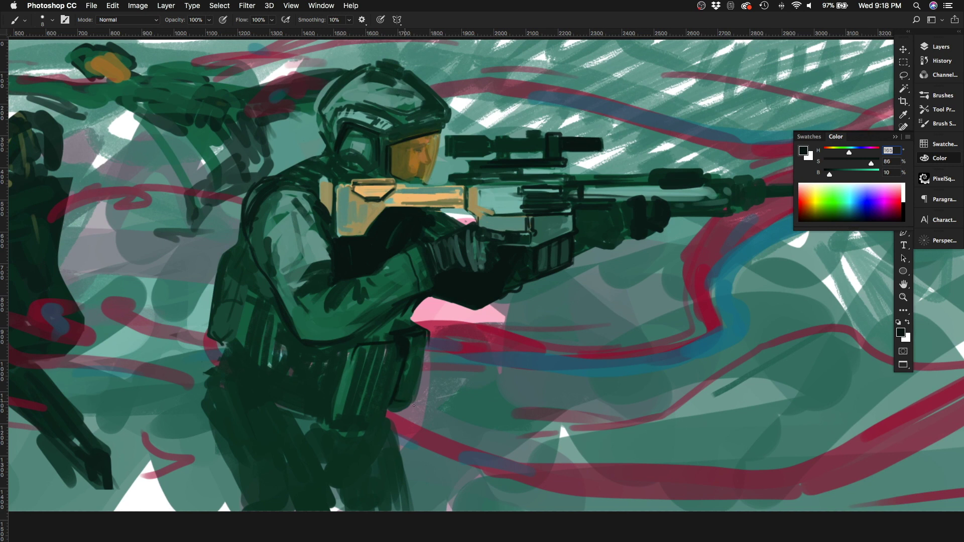
left_click_drag(593, 236, 630, 229)
mouse_move(634, 200)
left_mouse_down()
mouse_move(618, 232)
mouse_move(640, 245)
left_mouse_up()
left_click_drag(619, 203, 607, 231)
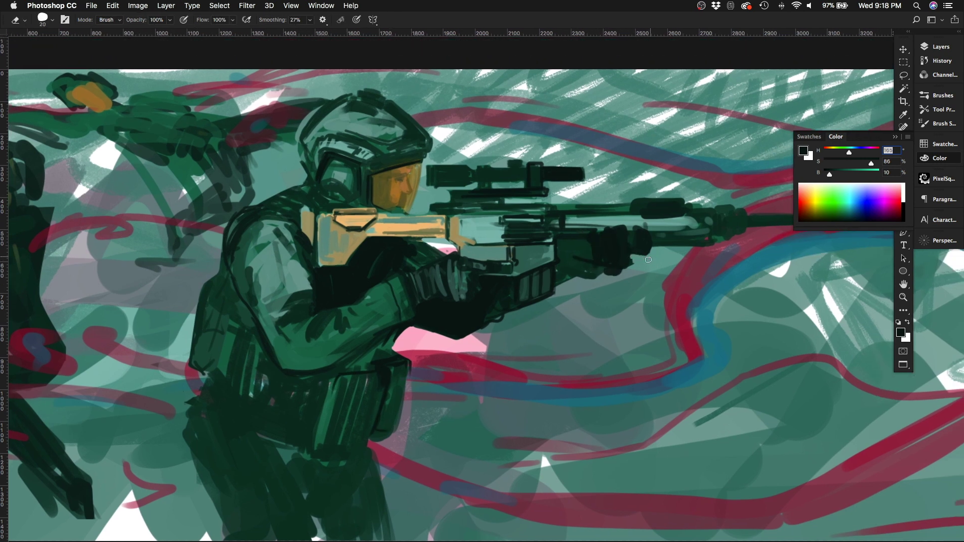
scroll(605, 278, "up", 3)
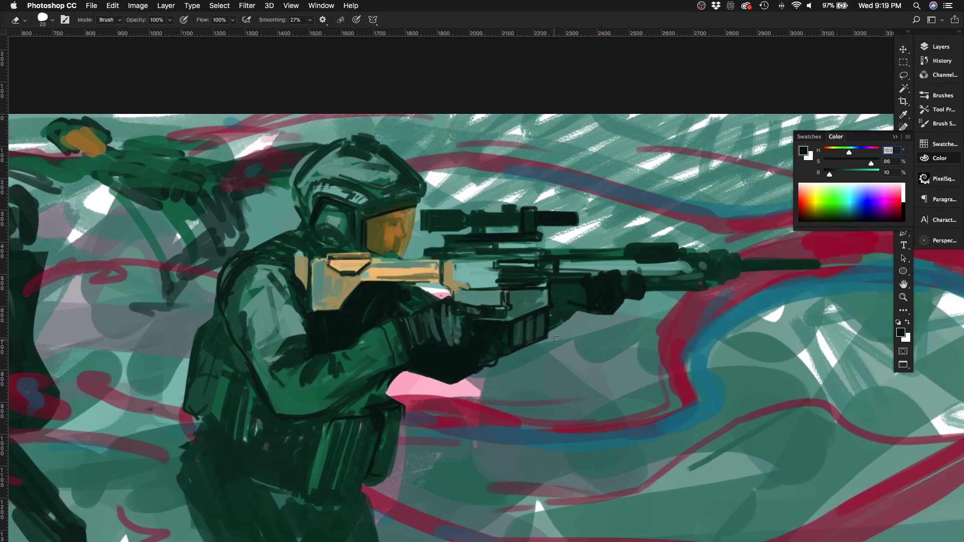
Step: Fill the main soldier's front arm and glove with near-black and pick a muted green for the magazine area
key("b")
left_click_drag(550, 316, 578, 293)
left_click(578, 311, "alt")
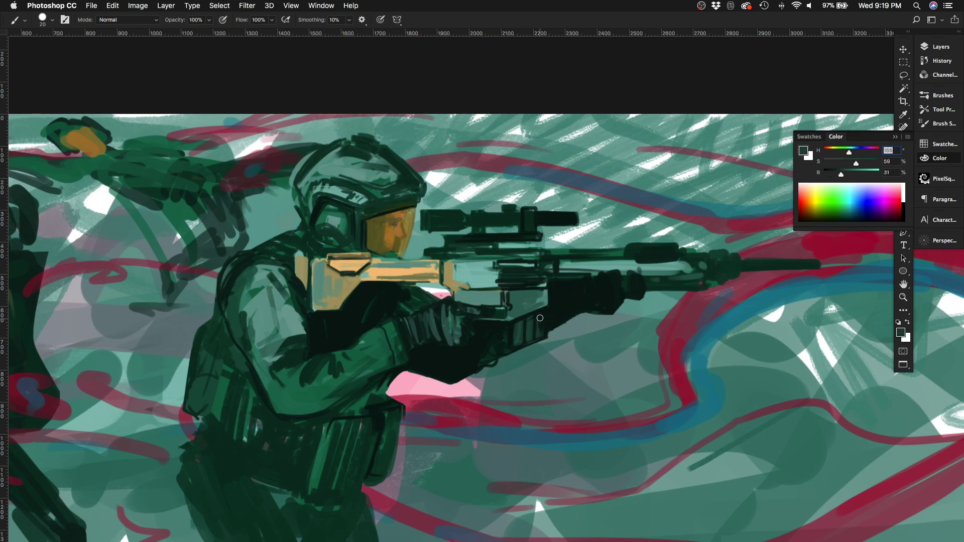
key("bracketleft")
Step: Deepen the shadows on the main soldier's belt pouches and lower vest with near-black strokes
scroll(517, 208, "down", 3)
scroll(516, 207, "left", 2)
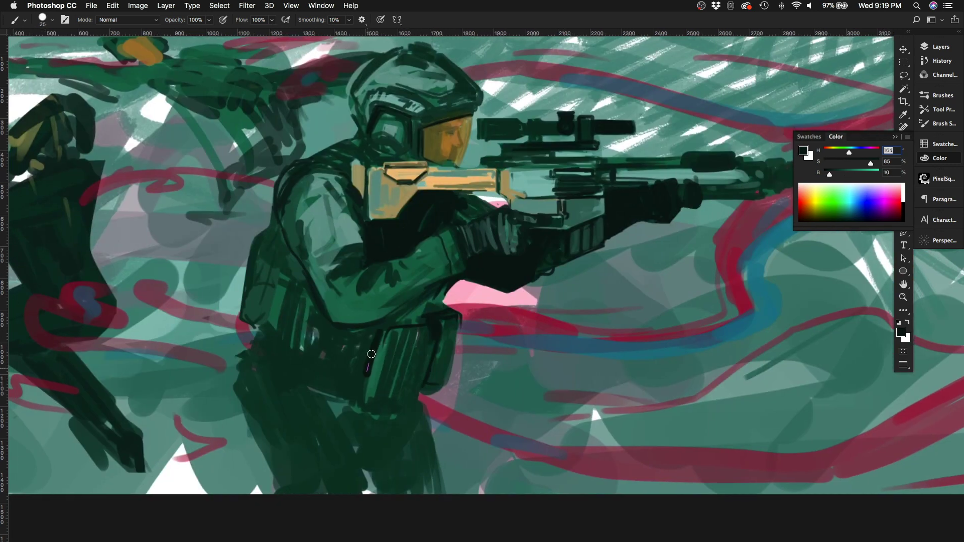
key("bracketright")
key("bracketright")
key("bracketright")
Step: Paint over the orange areas of the rifle stock with a sampled grey-teal
left_click(506, 185, "alt")
mouse_move(506, 185)
left_mouse_down()
mouse_move(431, 171)
mouse_move(389, 211)
left_mouse_up()
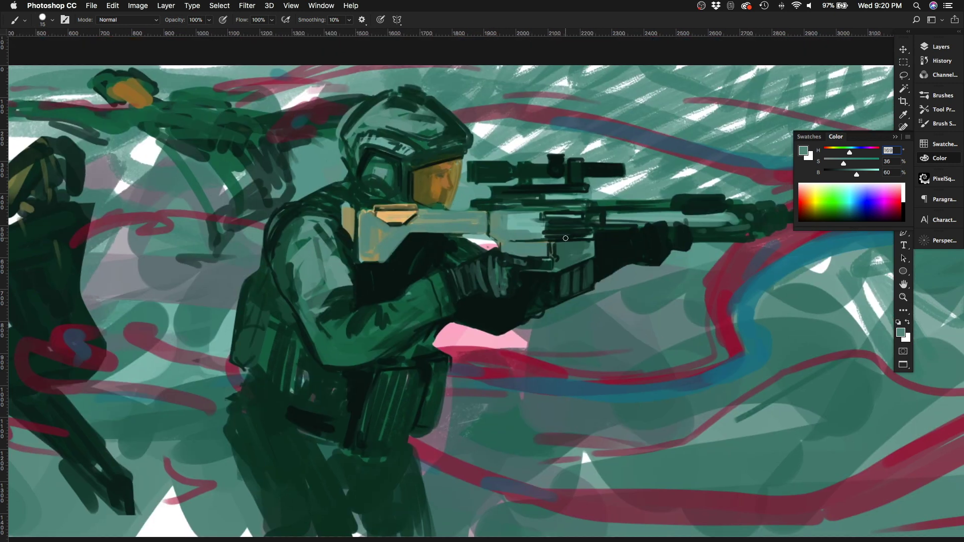
scroll(592, 133, "up", 3)
scroll(592, 132, "right", 1)
Step: Refine the trigger area with small strokes of sampled near-black and muted green
key("bracketleft")
key("bracketleft")
left_click(549, 257, "alt")
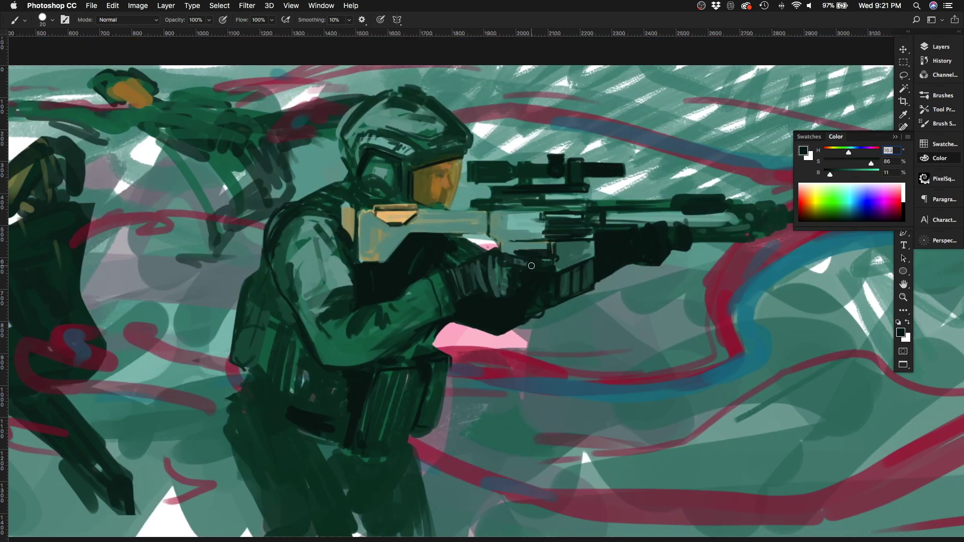
key("bracketright")
left_click(536, 256, "alt")
key("bracketleft")
left_click(545, 264, "alt")
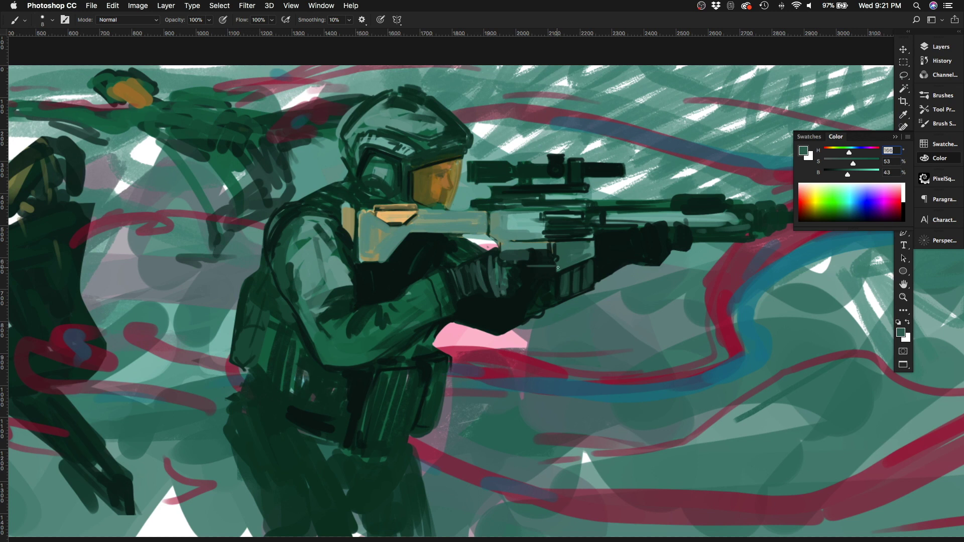
Step: Cover the orange cheek piece and butt of the stock with the sampled grey-teal
left_click(452, 223, "alt")
mouse_move(414, 221)
left_mouse_down()
mouse_move(388, 207)
mouse_move(350, 245)
left_mouse_up()
left_click(360, 207, "alt")
Step: Sample a dark green and reinforce the shoulder outline and the rim above the orange visor
left_click(266, 211, "alt")
left_click_drag(268, 257, 266, 277)
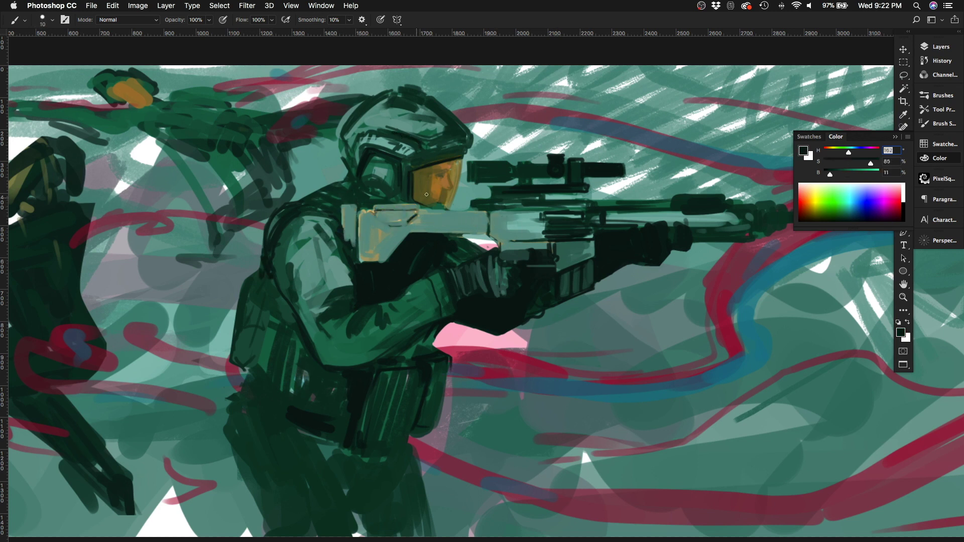
left_click_drag(408, 161, 468, 147)
key("bracketleft")
scroll(671, 217, "right", 3)
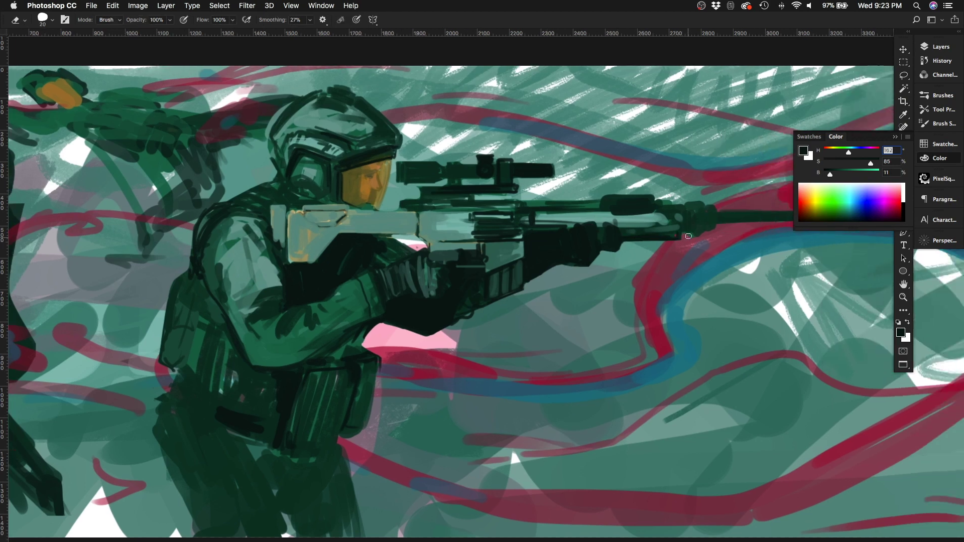
Step: Trim the barrel's underside with the Eraser and brush a dark line along the rail beneath the scope
scroll(358, 186, "right", 3)
scroll(358, 185, "up", 1)
key("e")
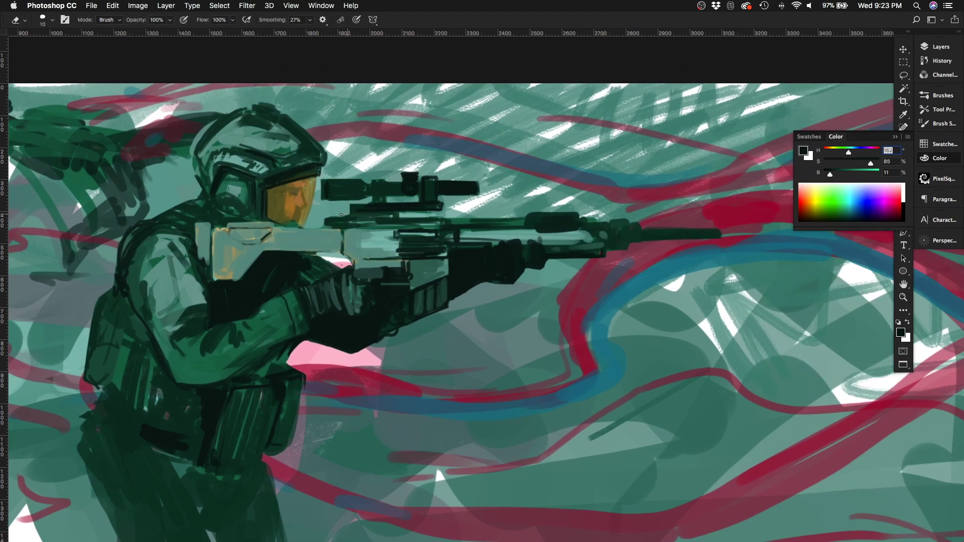
key("b")
left_click_drag(350, 217, 397, 216)
scroll(302, 201, "left", 2)
scroll(301, 200, "down", 3)
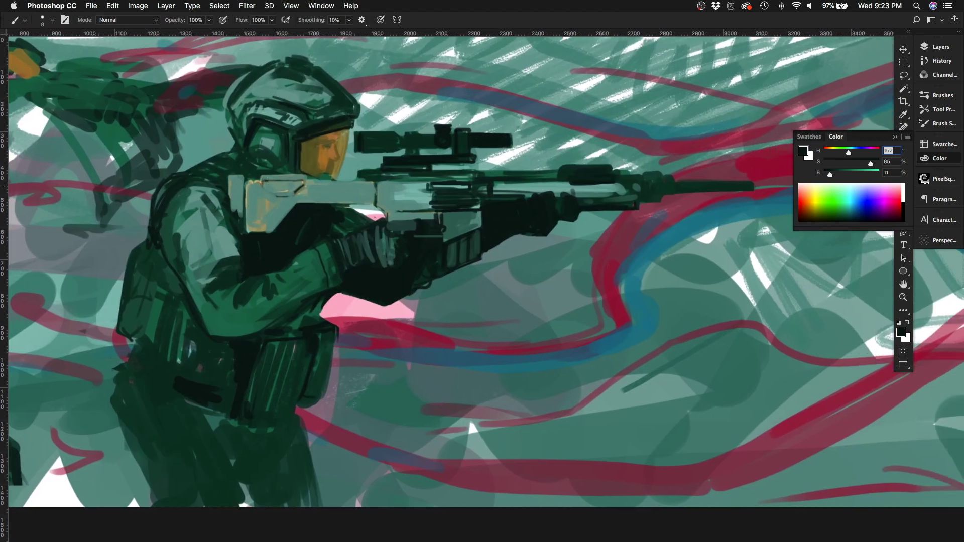
Step: Flip the view horizontally and paint over the remaining orange on the rifle stock with sampled grey-teal
key("ctrl+minus")
key("ctrl+minus")
key("shift+h")
key("ctrl+plus")
key("ctrl+plus")
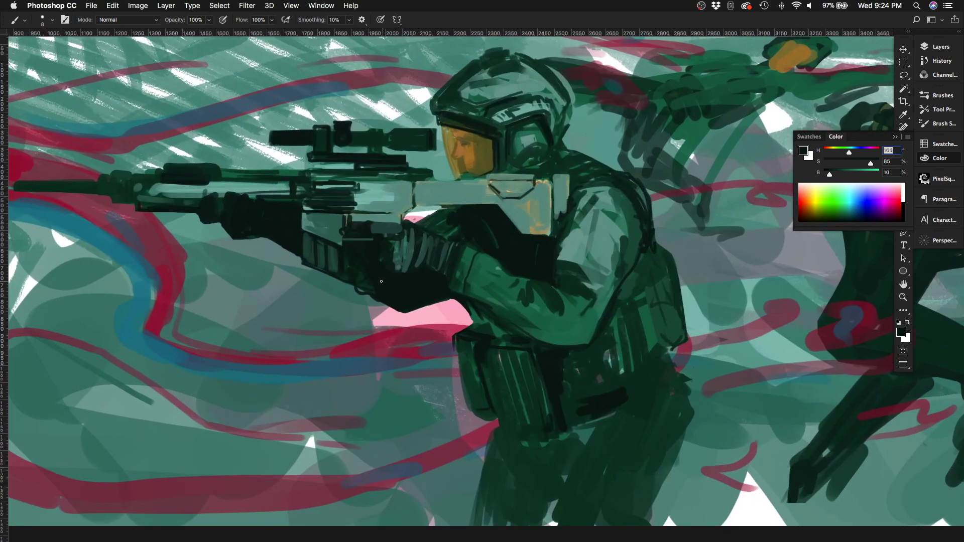
key("bracketright")
left_click(543, 229, "alt")
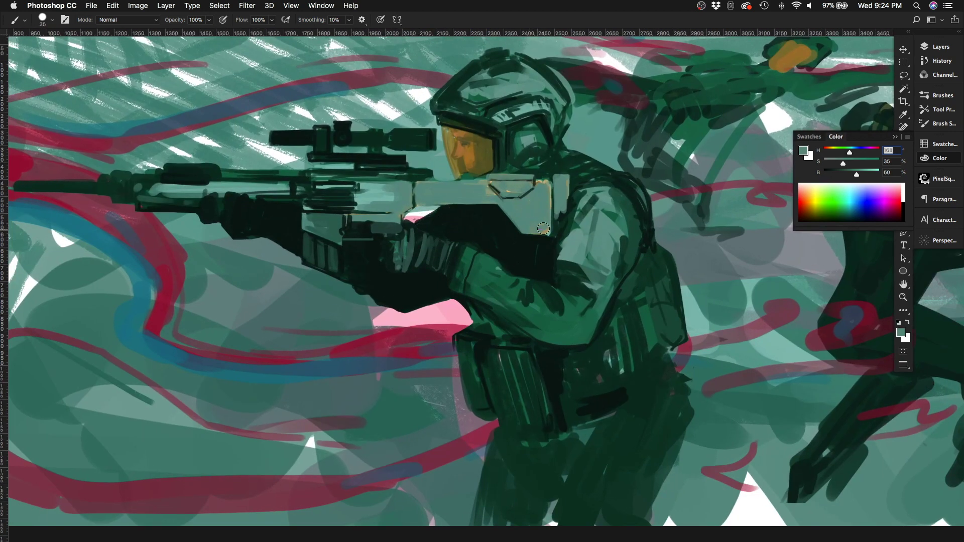
left_click_drag(490, 203, 537, 234)
Step: Repaint the main soldier's sleeve with mid-green tones sampled from the arm
left_click(532, 284, "alt")
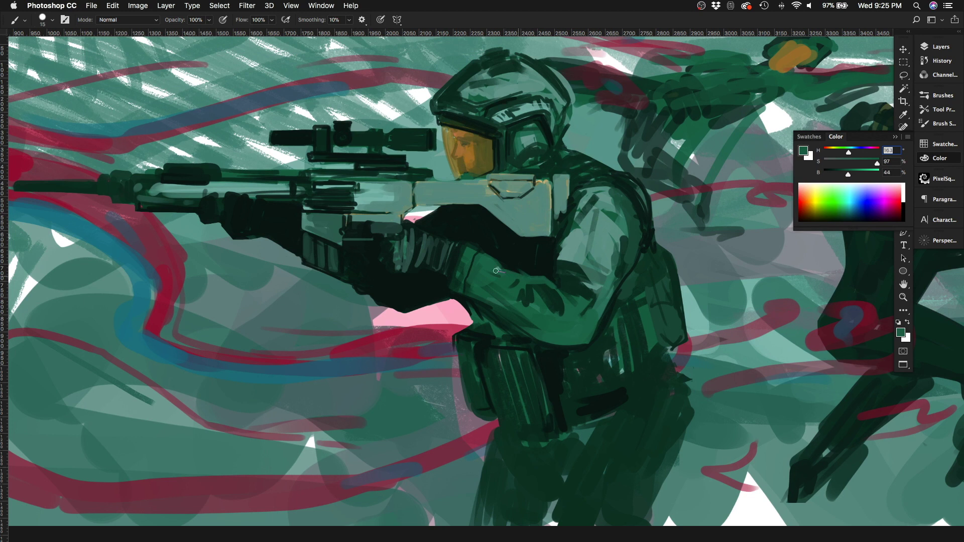
key("bracketright")
key("bracketright")
left_click_drag(597, 299, 577, 264)
left_click(622, 215, "alt")
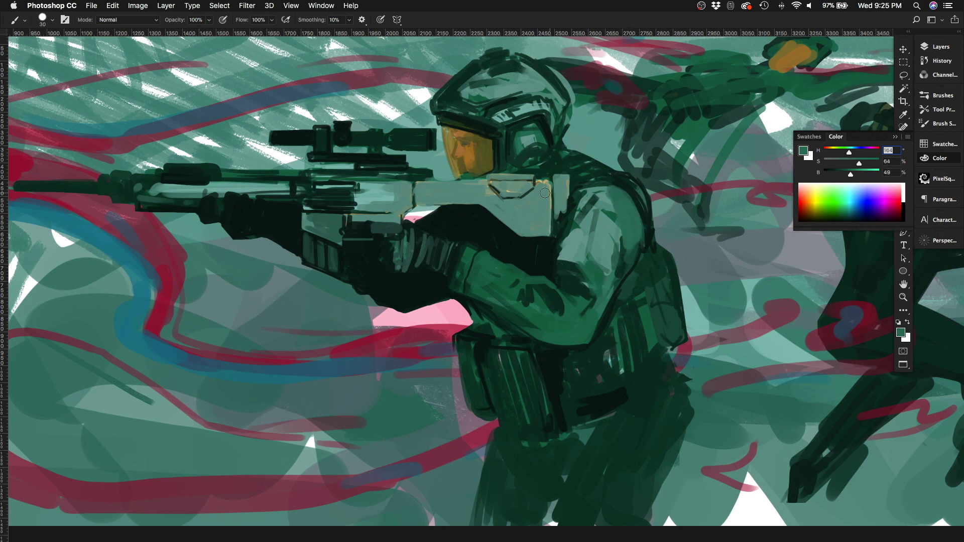
Step: Flip the view back and draw thin dark panel lines on the main soldier's helmet
key("ctrl+shift+h")
key("bracketleft")
key("bracketleft")
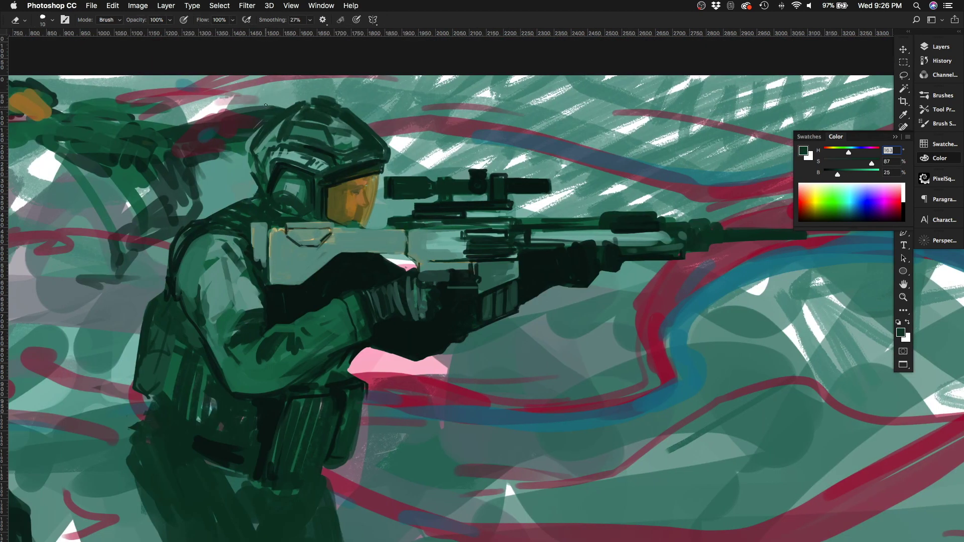
Step: Review the whole composition without panels and darken the vest and belt below the arm with near-black strokes
key("ctrl+0")
key("Tab")
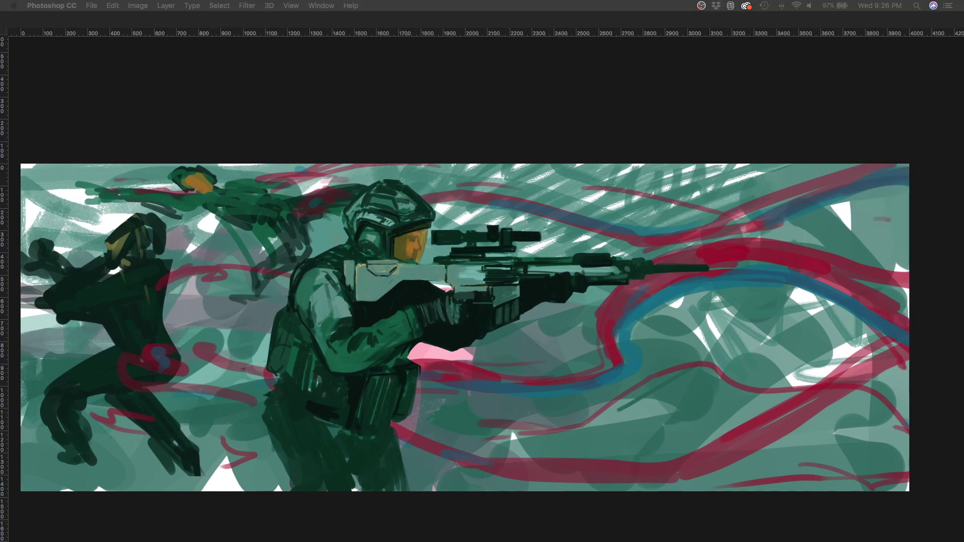
key("Tab")
scroll(309, 351, "up", 2)
mouse_move(301, 347)
left_mouse_down()
mouse_move(316, 369)
mouse_move(321, 426)
mouse_move(356, 404)
left_mouse_up()
key("bracketright")
key("bracketright")
left_click_drag(317, 407, 340, 450)
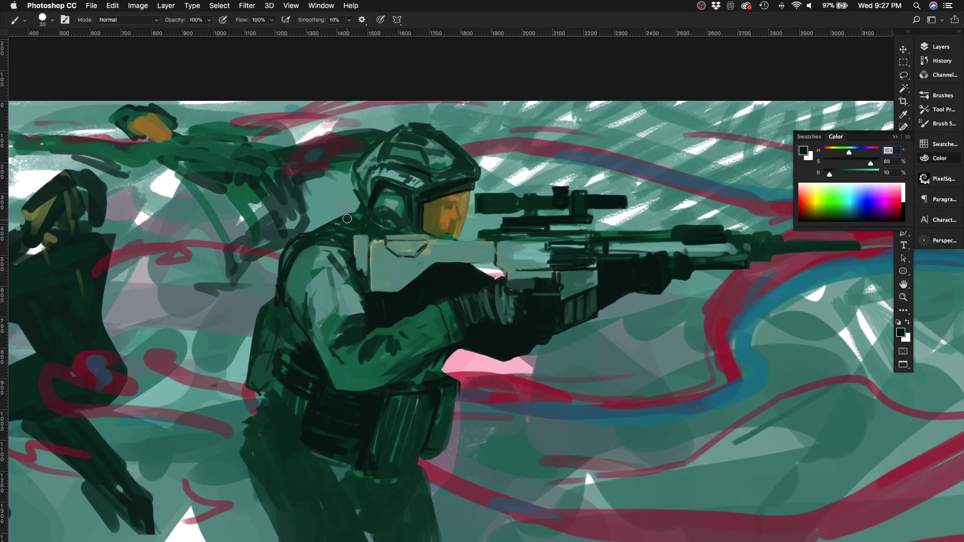
Step: Darken the rear of the rifle scope and define its edges with a small near-black brush
scroll(256, 311, "down", 3)
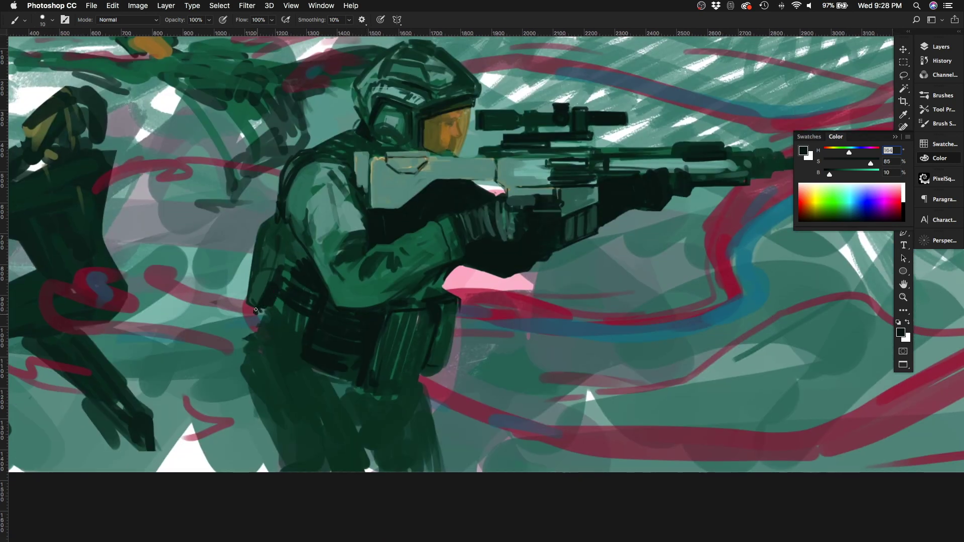
scroll(276, 331, "right", 3)
scroll(276, 332, "up", 1)
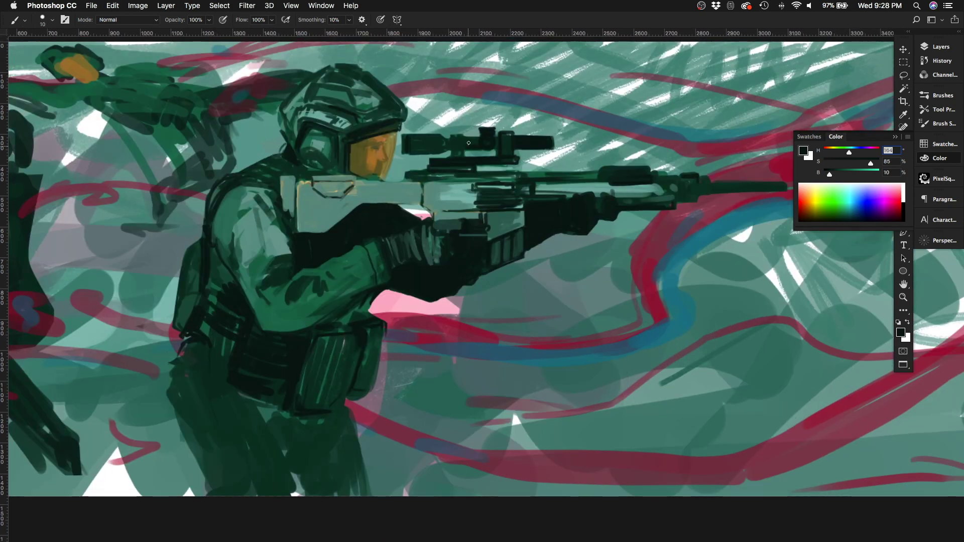
key("bracketleft")
left_click_drag(411, 140, 441, 148)
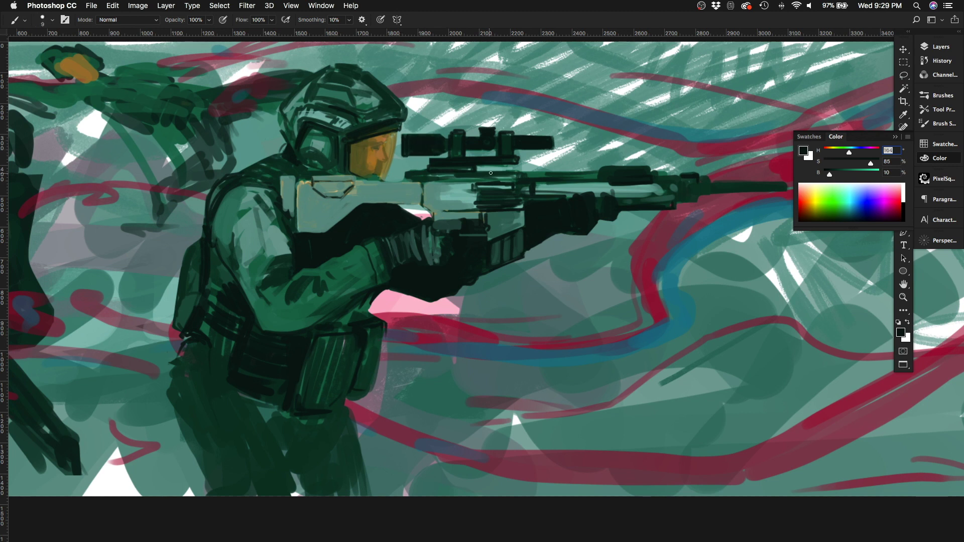
Step: Paint a sampled light grey-teal highlight along the top of the rifle's receiver and barrel
left_click(450, 181, "alt")
left_click_drag(405, 175, 607, 176)
key("bracketright")
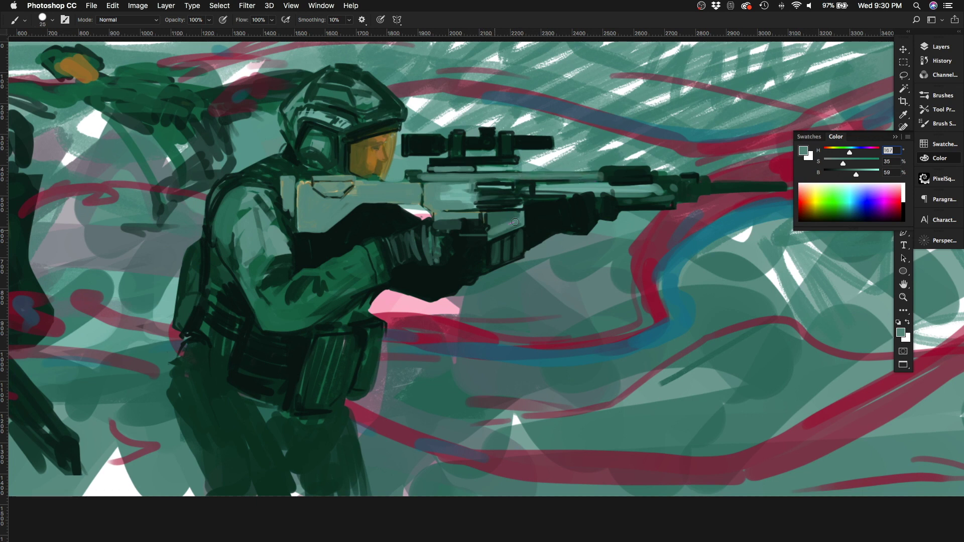
Step: Paint thin near-black horizontal slots on the main soldier's rifle between the stock and the receiver with a small brush
left_click(465, 222, "alt")
key("bracketright")
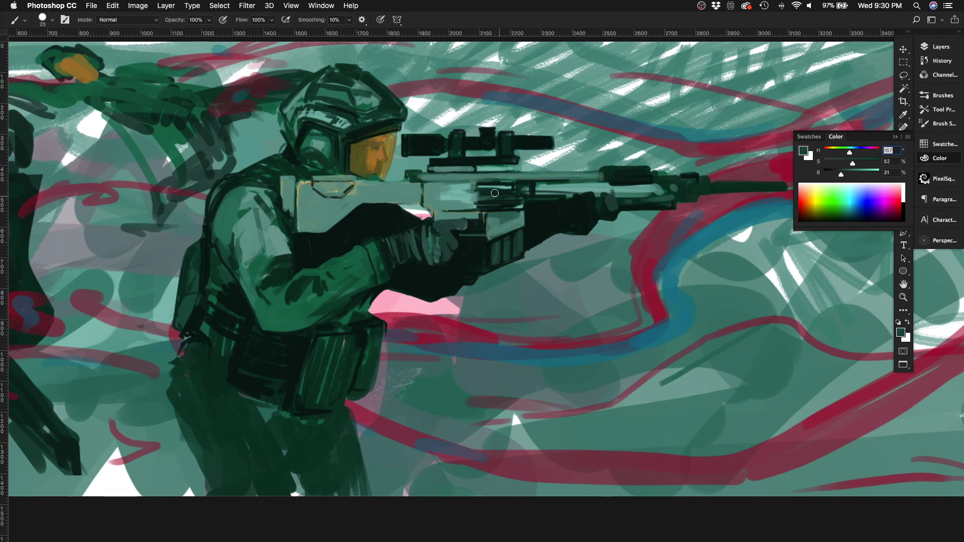
key("super+0")
key("super+shift+h")
key("super+shift+h")
scroll(440, 245, "up", 3)
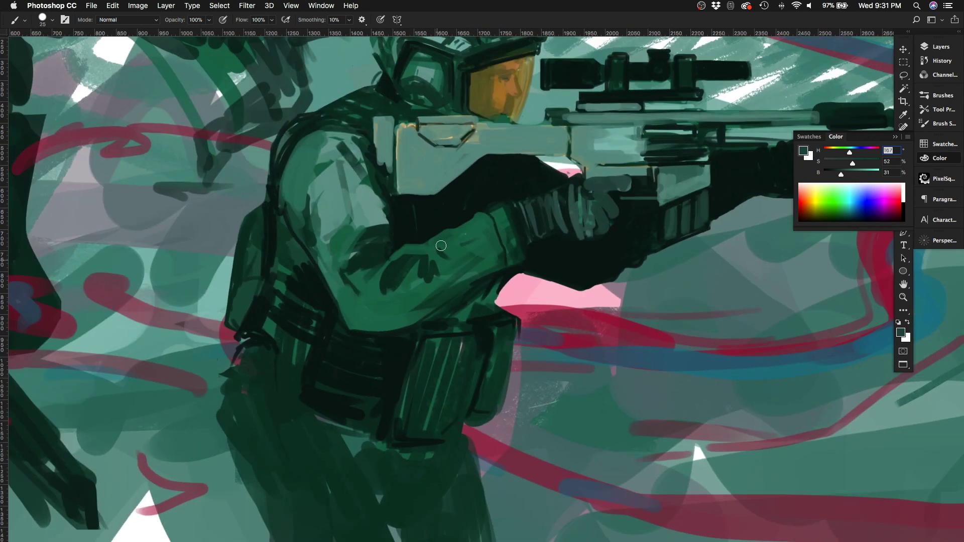
scroll(441, 245, "up", 5)
scroll(441, 245, "right", 3)
key("bracketleft")
key("bracketleft")
key("bracketleft")
key("bracketleft")
key("bracketleft")
left_click(507, 212, "alt")
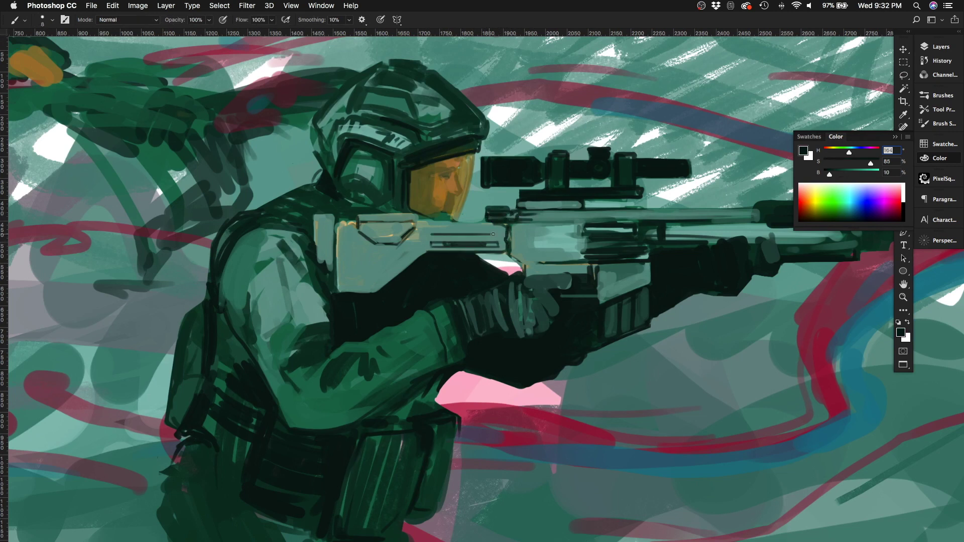
Step: Cover the outlined panel on the rifle's stock with a sampled light teal using a larger brush
left_click(397, 236, "alt")
key("bracketright")
key("bracketright")
key("bracketright")
left_click_drag(371, 243, 417, 218)
key("bracketright")
key("bracketright")
left_click_drag(346, 223, 370, 242)
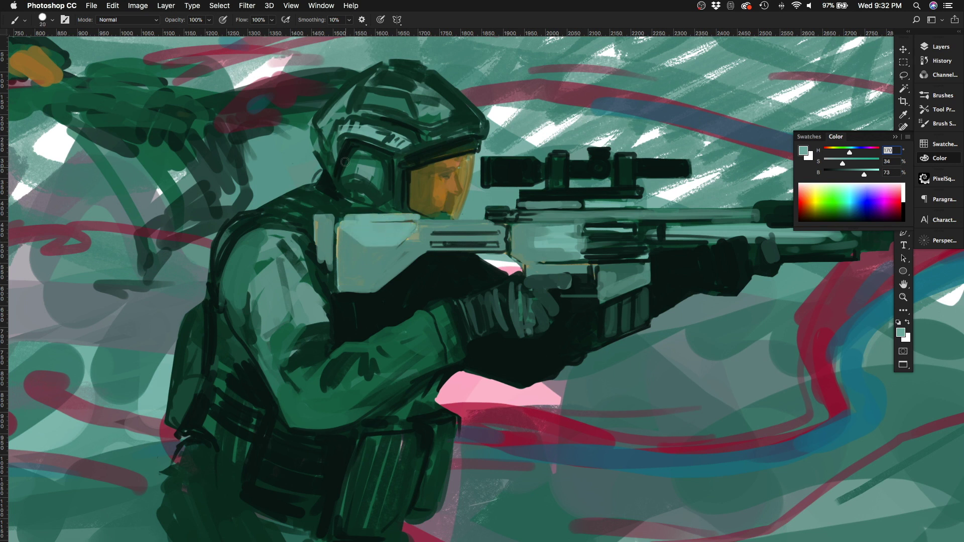
Step: Flip the view and darken the main soldier's collar and shoulder strap behind the stock with sampled near-black strokes
key("super+0")
key("super+shift+h")
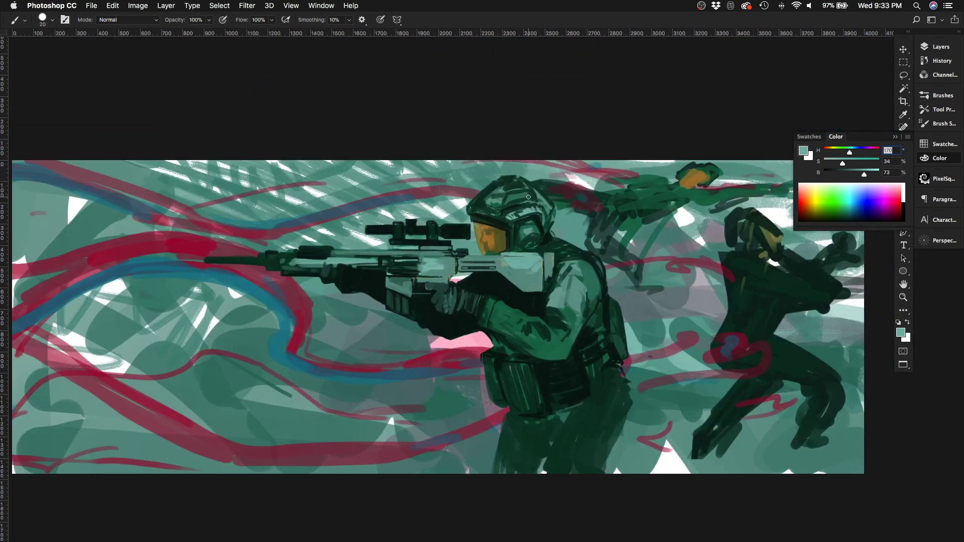
key("super+equal")
left_click(617, 115, "alt")
left_click_drag(647, 135, 592, 98)
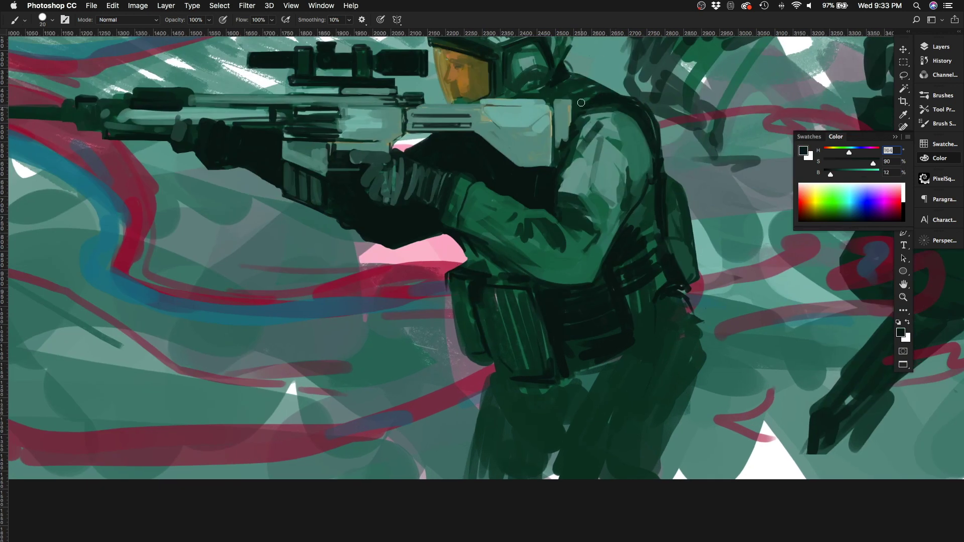
key("bracketleft")
left_click_drag(552, 71, 607, 84)
Step: Paint sampled dark strokes with a larger brush over the main soldier's shoulder and the side of the vest
key("bracketright")
key("bracketright")
key("bracketright")
key("bracketright")
key("bracketright")
left_click(627, 151, "alt")
mouse_move(672, 178)
left_mouse_down()
mouse_move(688, 279)
mouse_move(638, 252)
left_mouse_up()
Step: Flip the view back and paint a near-black shadow between the main soldier's legs
key("super+minus")
key("super+shift+h")
left_click(247, 297, "alt")
key("bracketleft")
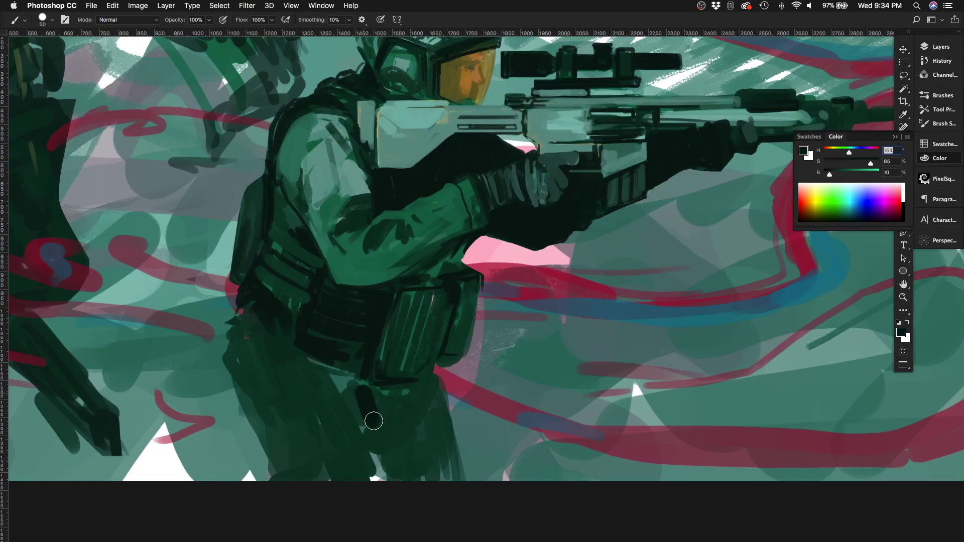
left_click_drag(372, 420, 377, 477)
key("super+0")
key("super+minus")
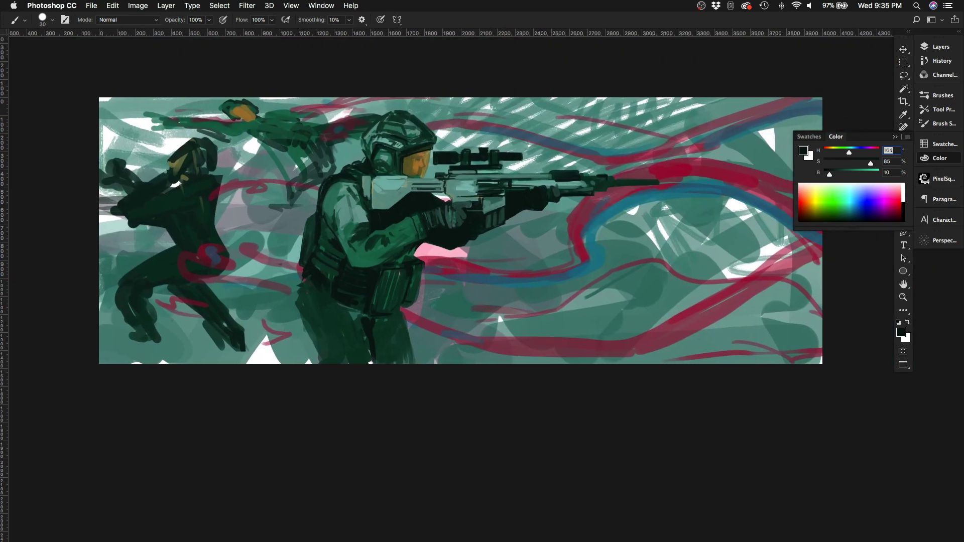
Step: Paint near-black thigh straps, a hip holster and crotch shadows on the main soldier's legs
key("super+plus")
mouse_move(322, 382)
left_mouse_down()
mouse_move(302, 312)
mouse_move(323, 324)
mouse_move(441, 311)
left_mouse_up()
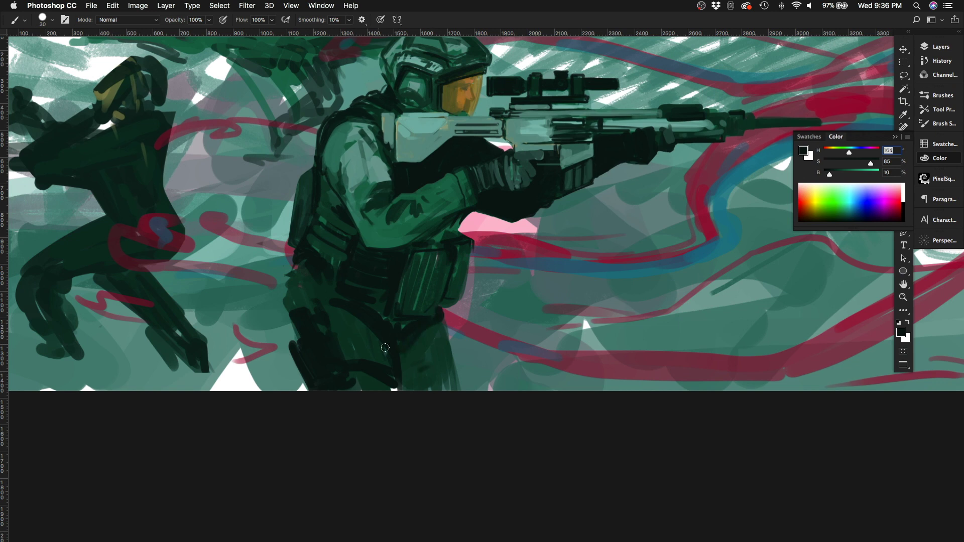
left_click_drag(402, 364, 459, 359)
left_click_drag(301, 301, 266, 321)
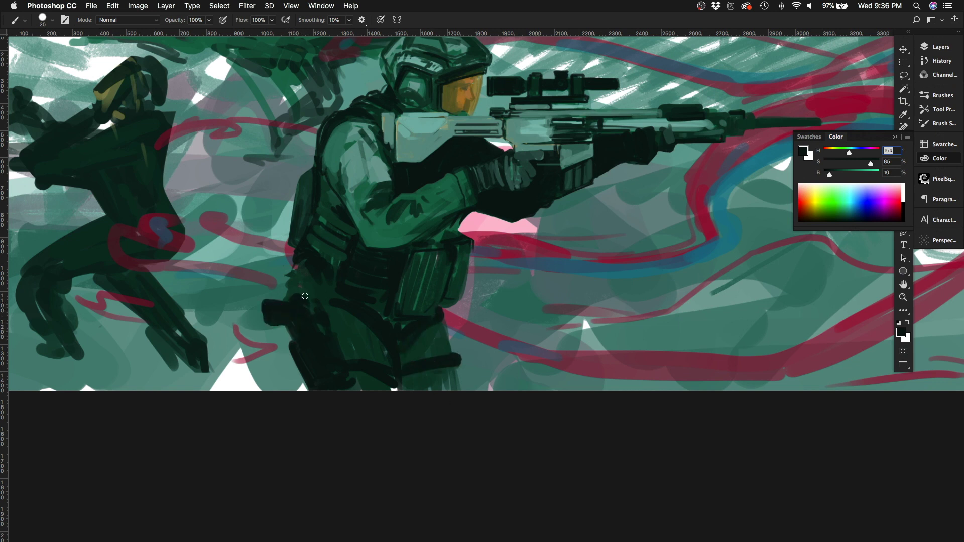
mouse_move(318, 281)
left_mouse_down()
mouse_move(297, 294)
mouse_move(347, 261)
left_mouse_up()
Step: Block in two grey canisters hanging from the main soldier's belt using sampled colours
key("bracketleft")
left_click(341, 276, "alt")
left_click_drag(358, 310, 371, 261)
left_click(362, 180, "alt")
left_click_drag(334, 302, 351, 264)
mouse_move(358, 312)
left_mouse_down()
mouse_move(372, 264)
mouse_move(345, 251)
left_mouse_up()
Step: Define the edges and caps of the two belt canisters with a small brush and sampled tones
left_click(331, 298, "alt")
key("bracketleft")
key("bracketleft")
key("bracketleft")
scroll(354, 264, "up", 2)
left_click(344, 257, "alt")
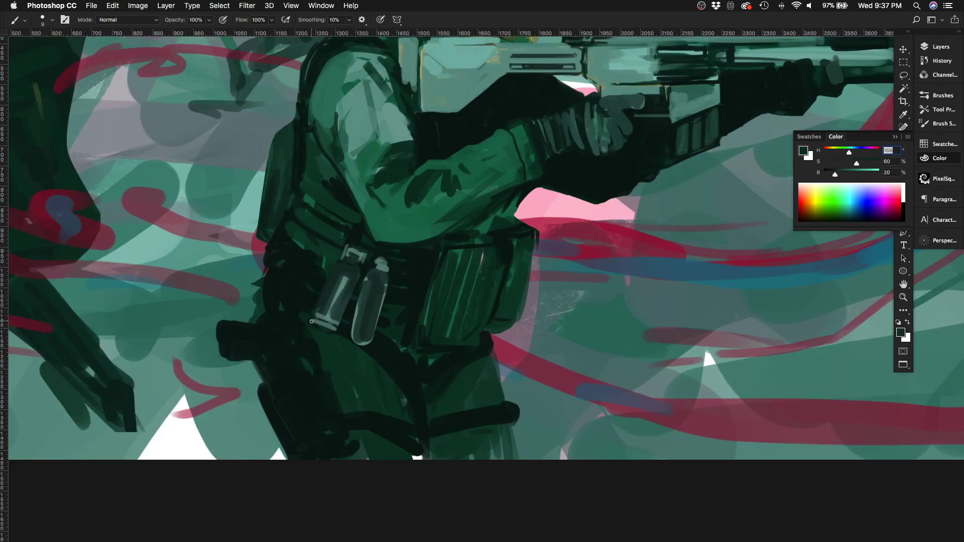
Step: Paint a red band around each of the two belt canisters
left_click_drag(339, 309, 318, 304)
left_click(331, 281, "alt")
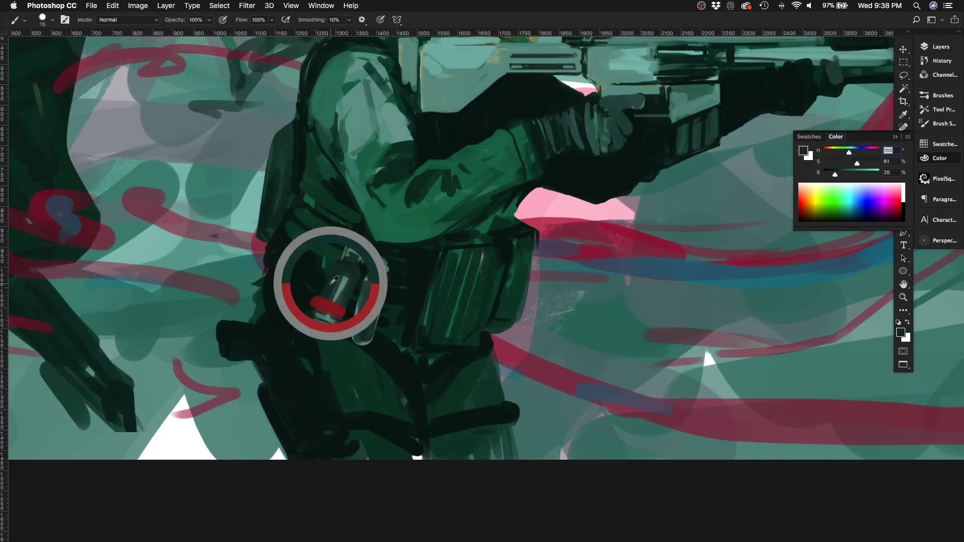
key("bracketleft")
left_click(336, 308, "alt")
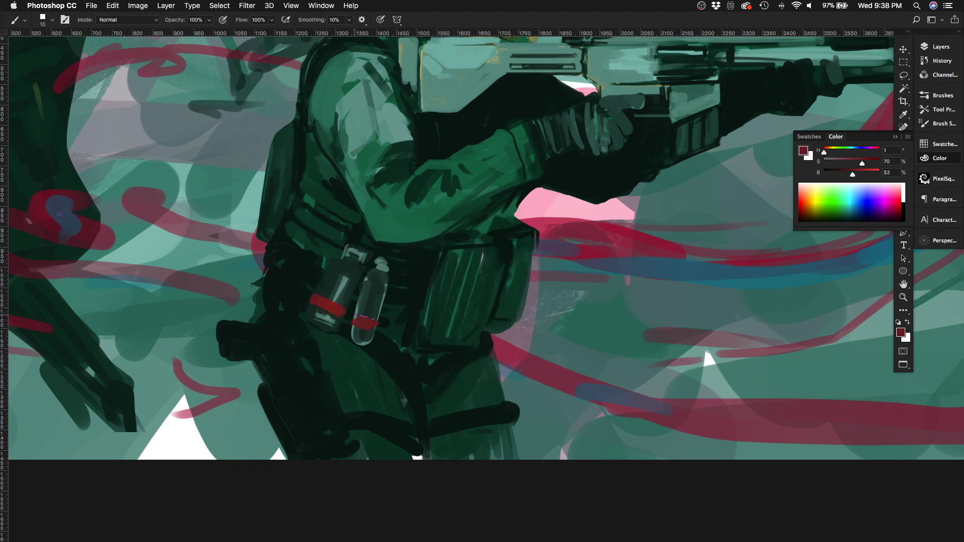
Step: Check the whole composition and fill both canister bodies with flat dark grey around the red bands using a larger brush
key("super+0")
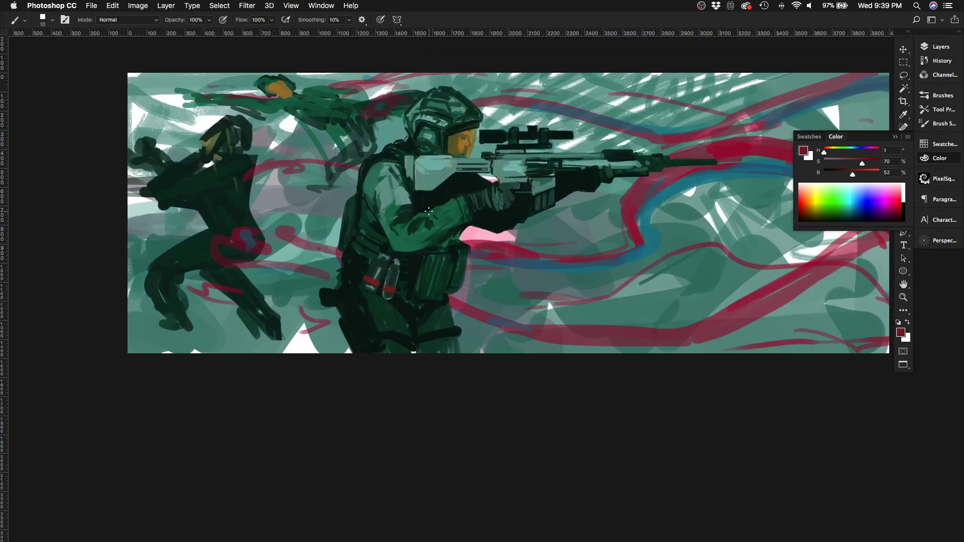
scroll(392, 271, "up", 3)
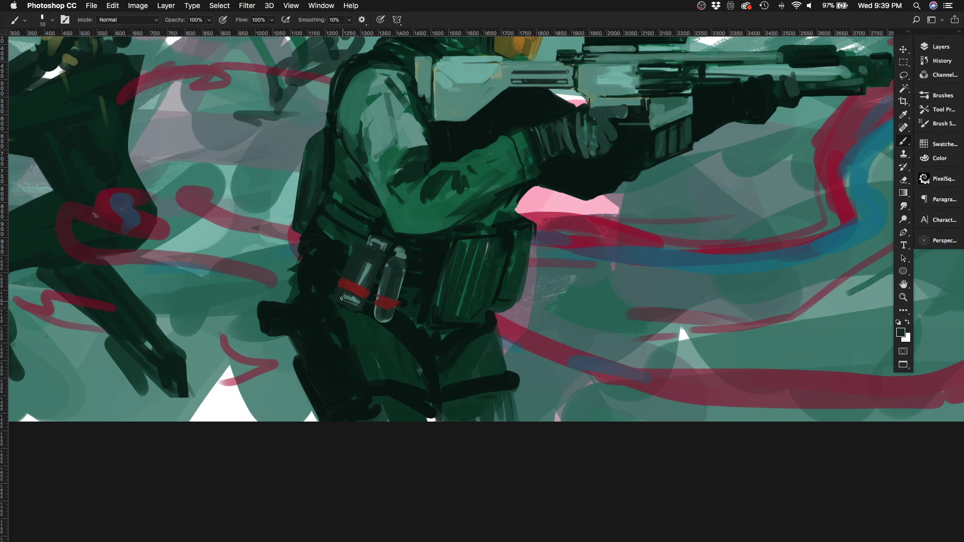
key("bracketright")
key("bracketright")
key("bracketright")
mouse_move(351, 254)
left_mouse_down()
mouse_move(369, 278)
mouse_move(359, 301)
left_mouse_up()
mouse_move(397, 261)
left_mouse_down()
mouse_move(405, 293)
mouse_move(391, 309)
left_mouse_up()
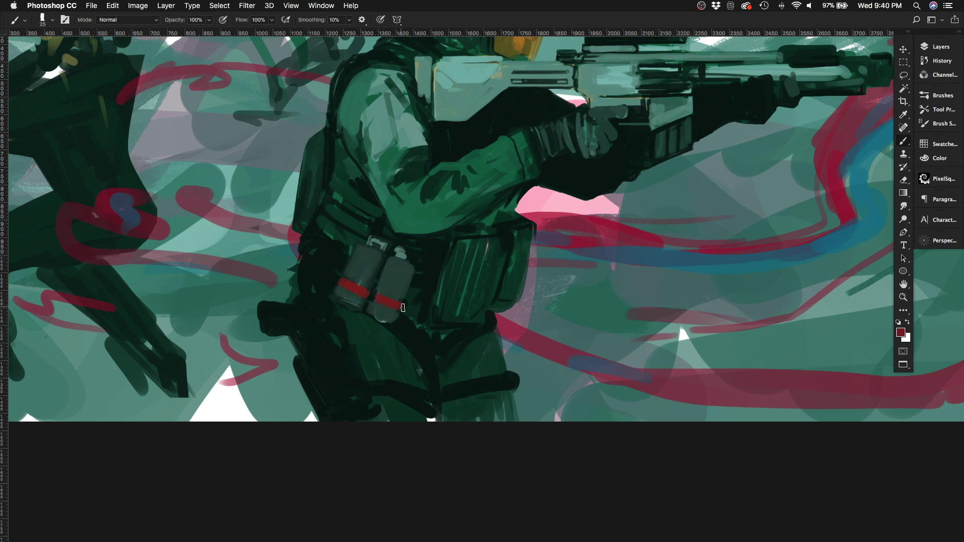
Step: Flip the view and paint near-black buckles, straps and outlines on the front belt pouches
key("ctrl+shift+h")
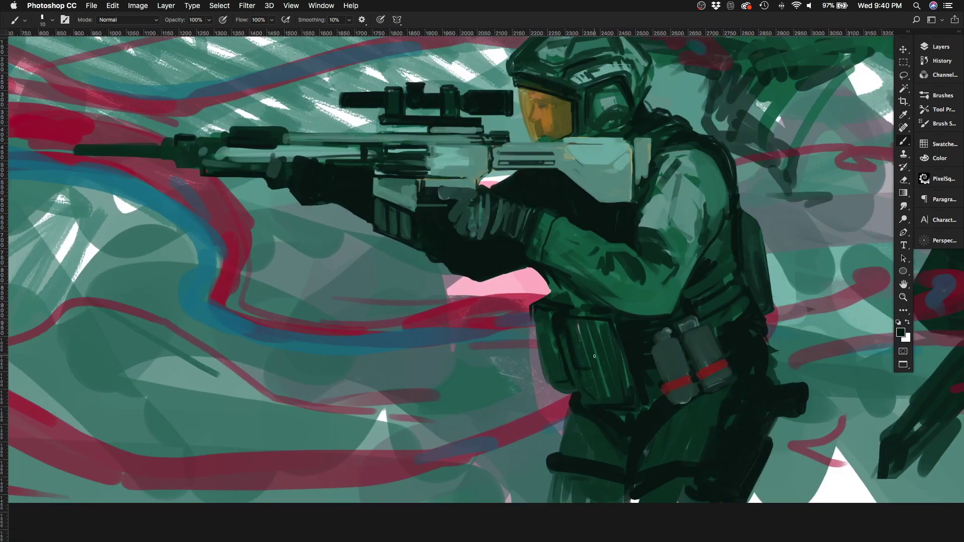
key("bracketright")
key("bracketright")
key("bracketright")
left_click_drag(595, 346, 592, 381)
left_click_drag(585, 335, 597, 387)
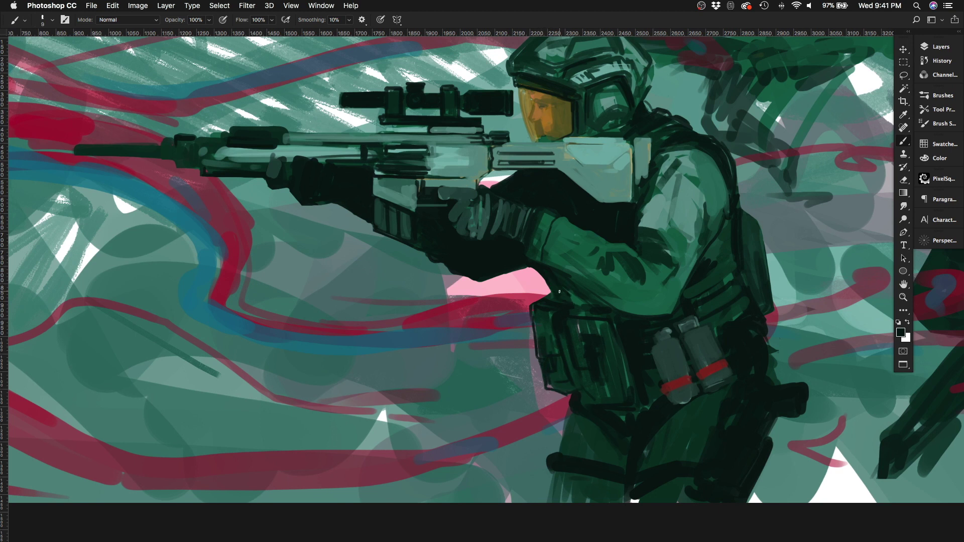
key("bracketright")
key("bracketright")
left_click_drag(559, 291, 592, 309)
Step: Flip the view back and paint thin light teal highlights on the rear belt canister's rim and body
scroll(652, 327, "up", 3)
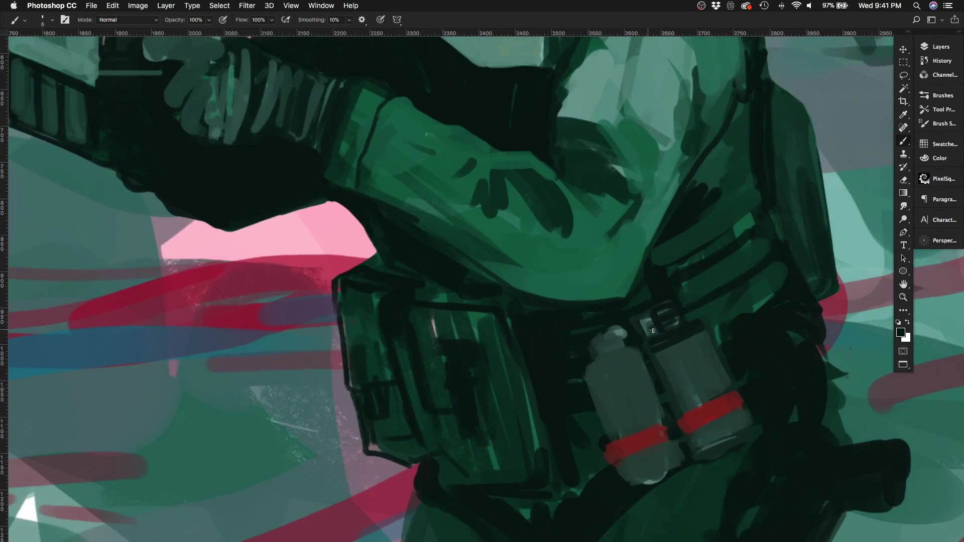
scroll(687, 440, "down", 5)
scroll(452, 251, "up", 4)
right_click(402, 377)
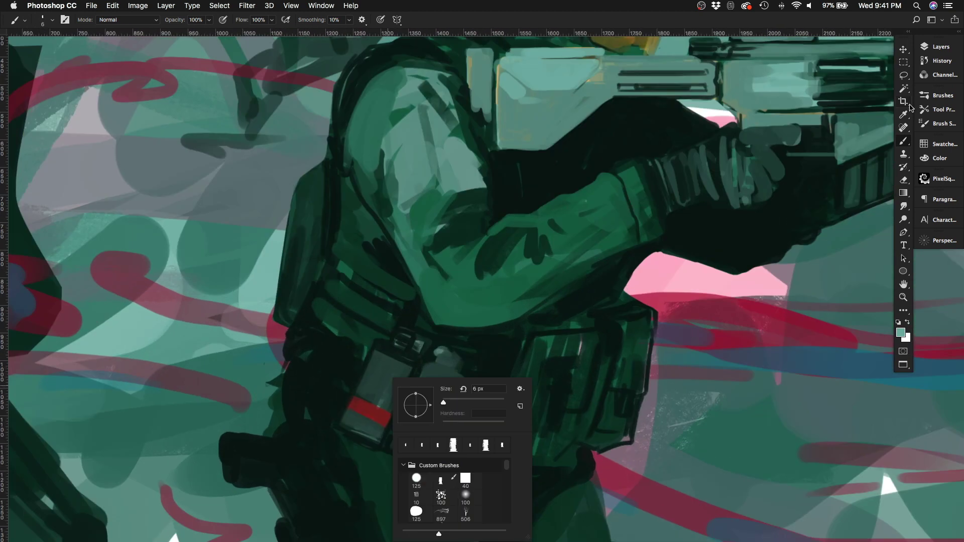
left_click(937, 109)
key("bracketleft")
key("bracketleft")
key("bracketleft")
key("bracketleft")
key("bracketleft")
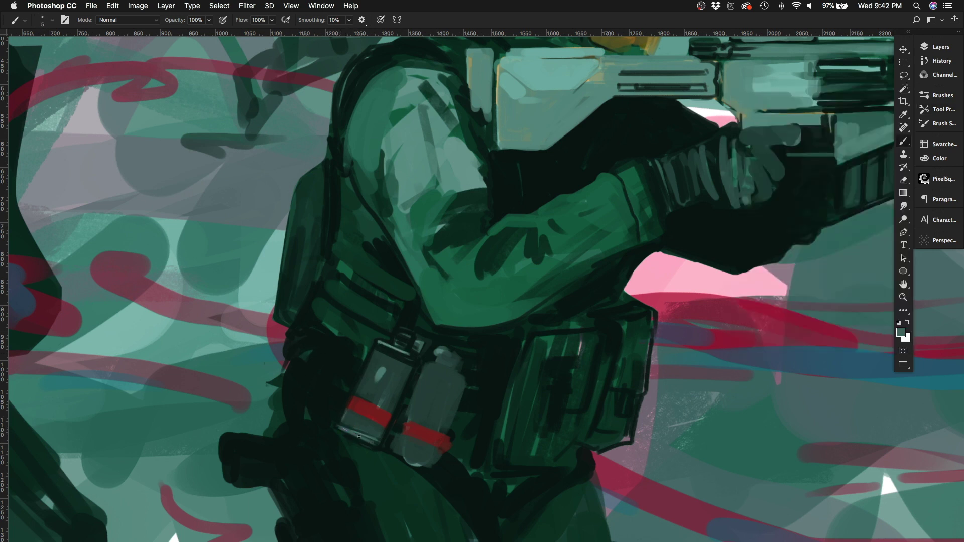
Step: Flip the view, draw thin near-black panel lines on the rifle's stock and review the composition without panels
key("bracketright")
key("bracketright")
key("bracketright")
key("bracketright")
key("bracketright")
key("bracketright")
key("bracketright")
key("d")
scroll(422, 216, "down", 5)
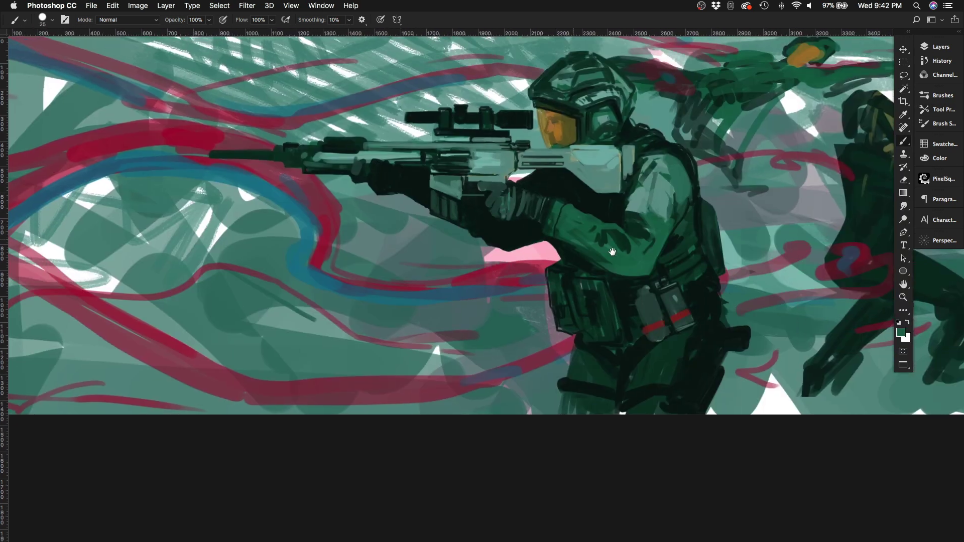
left_click_drag(605, 133, 618, 168)
key("bracketleft")
key("bracketleft")
key("bracketleft")
key("bracketleft")
left_click_drag(590, 199, 614, 198)
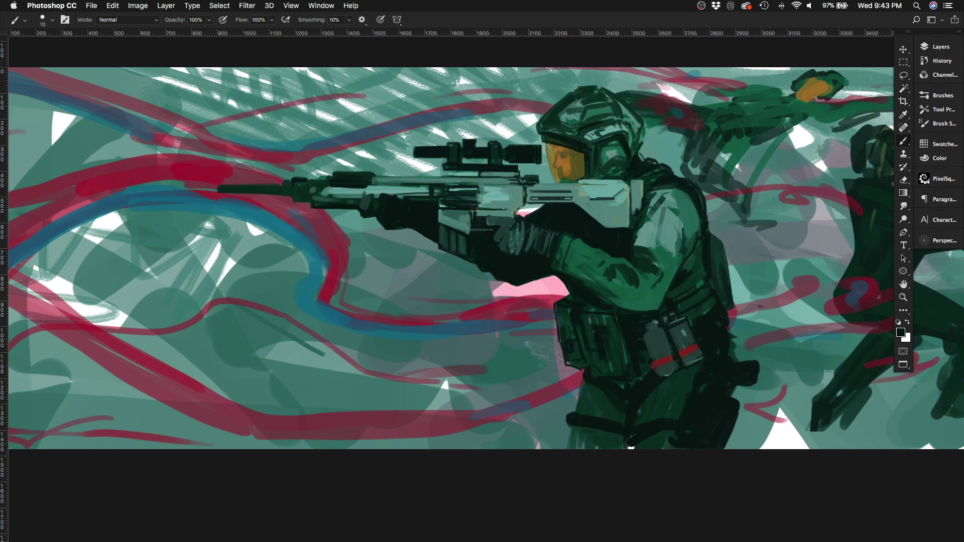
key("Tab")
key("Tab")
scroll(653, 217, "up", 2)
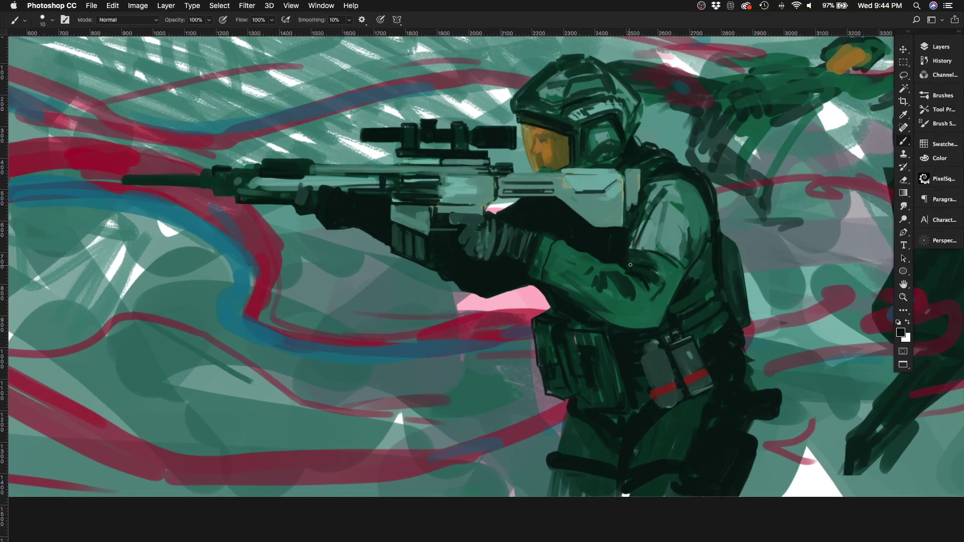
Step: Repaint the folds around the main soldier's elbow and forearm with larger sampled green strokes
key("bracketright")
key("bracketright")
key("bracketright")
key("bracketright")
key("bracketright")
mouse_move(662, 274)
left_mouse_down()
mouse_move(651, 306)
mouse_move(625, 317)
left_mouse_up()
left_click(634, 302, "alt")
Step: Blend the paint strokes on the main soldier's elbow and sleeve with an enlarged Smudge tool at 58% strength
key("r")
key("bracketright")
key("bracketright")
key("bracketright")
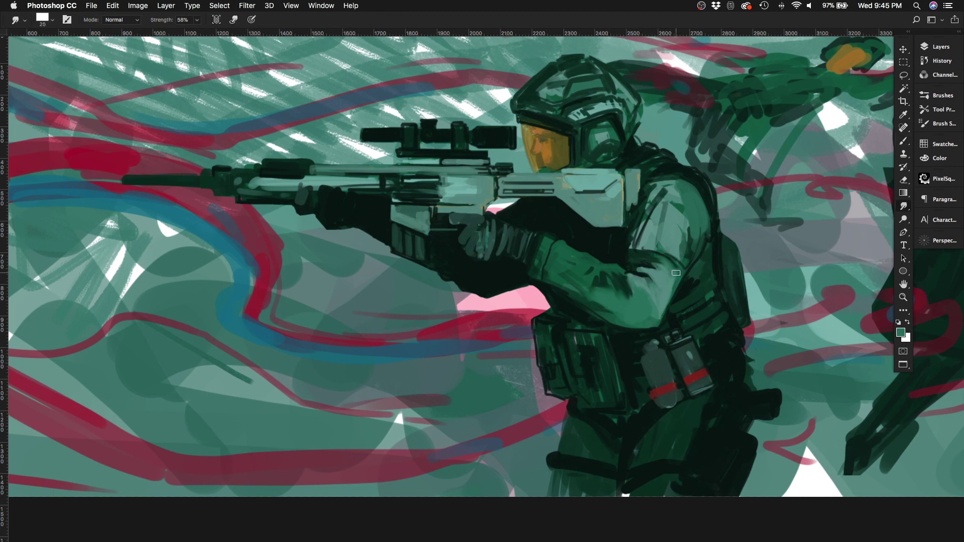
Step: Flip the view back and brush sampled light teal strokes onto the main soldier's upper sleeve
key("ctrl+shift+h")
key("b")
left_click_drag(251, 236, 235, 266)
left_click(251, 251, "alt")
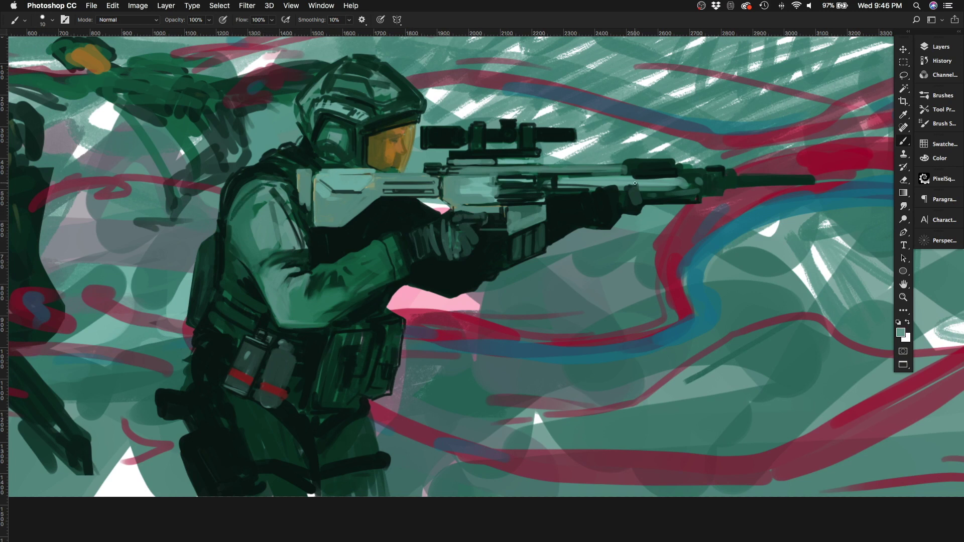
key("ctrl+shift+h")
key("ctrl+0")
scroll(328, 123, "up", 1)
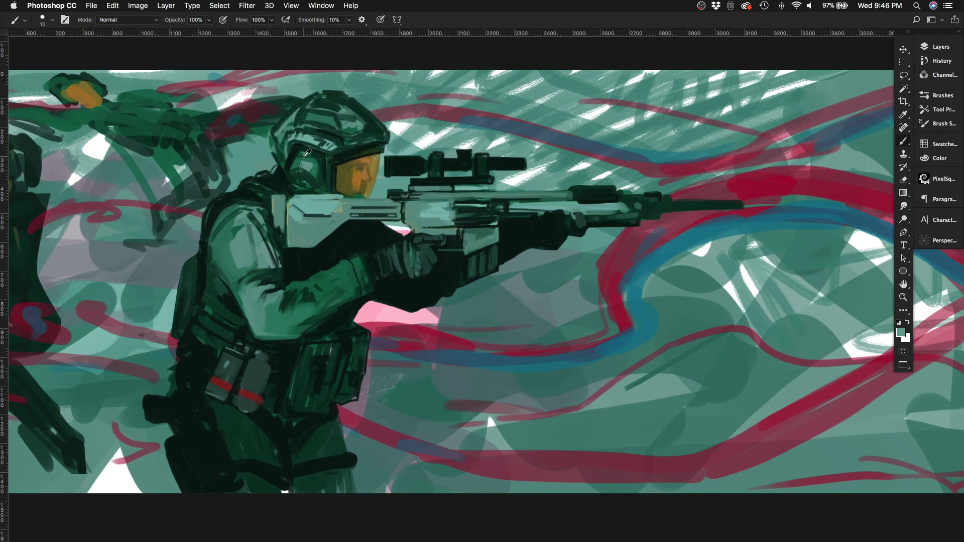
Step: Darken the underside of the rifle's handguard and the front glove with a sampled near-black
key("bracketleft")
scroll(610, 236, "up", 3)
left_click(283, 167, "alt")
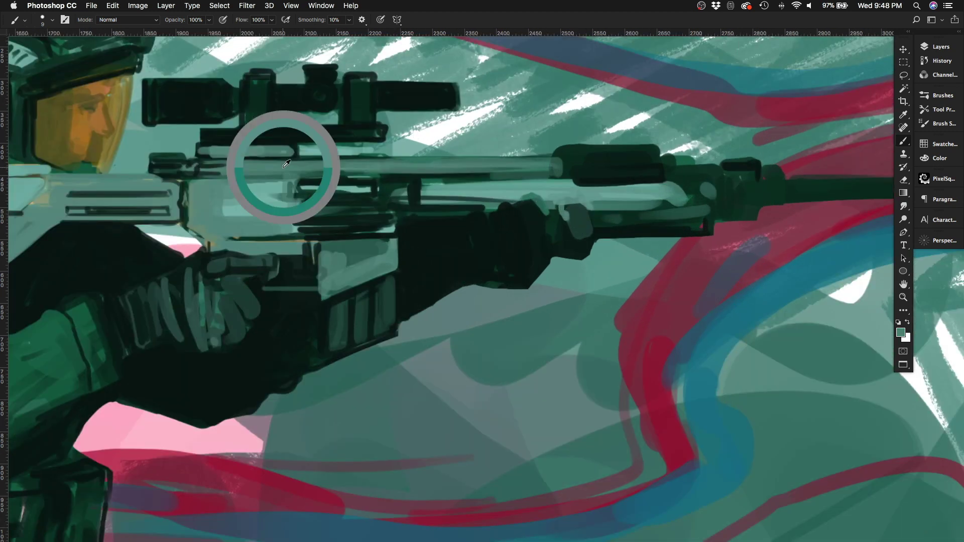
left_click(554, 235, "alt")
key("bracketright")
key("bracketright")
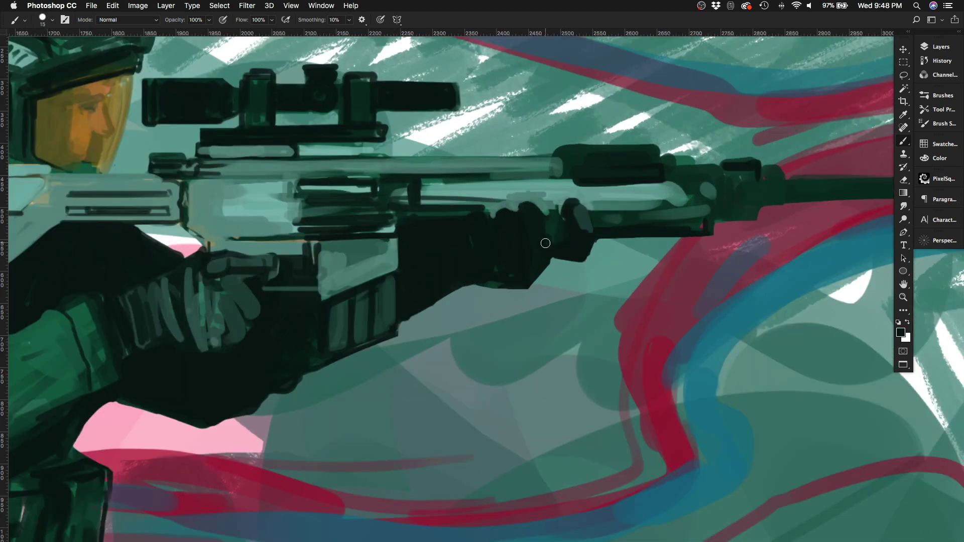
mouse_move(708, 221)
left_mouse_down()
mouse_move(537, 236)
mouse_move(567, 238)
mouse_move(582, 266)
mouse_move(547, 281)
left_mouse_up()
Step: Reshape the main soldier's front glove on the handguard, separating the fingers with dark strokes and sampled grey-teal
key("bracketright")
left_click_drag(512, 216, 486, 250)
mouse_move(481, 215)
left_mouse_down()
mouse_move(452, 267)
mouse_move(475, 271)
left_mouse_up()
key("bracketleft")
left_click_drag(525, 180, 566, 235)
key("bracketleft")
mouse_move(512, 273)
left_mouse_down()
mouse_move(437, 273)
mouse_move(512, 284)
mouse_move(455, 287)
left_mouse_up()
left_click(442, 291, "alt")
key("bracketleft")
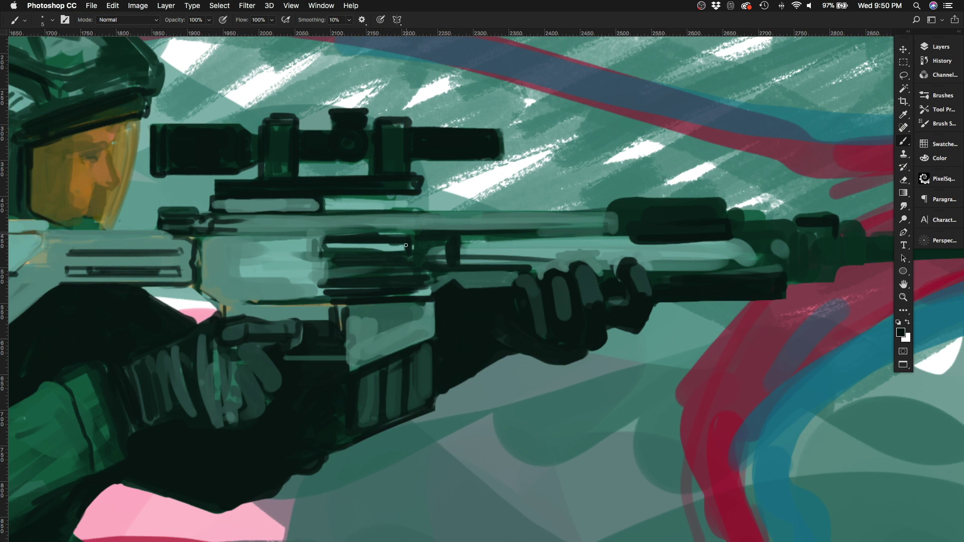
Step: Refine the finger shapes of the front glove with small near-black strokes
left_click_drag(524, 303, 517, 277)
key("bracketright")
left_click_drag(565, 316, 547, 271)
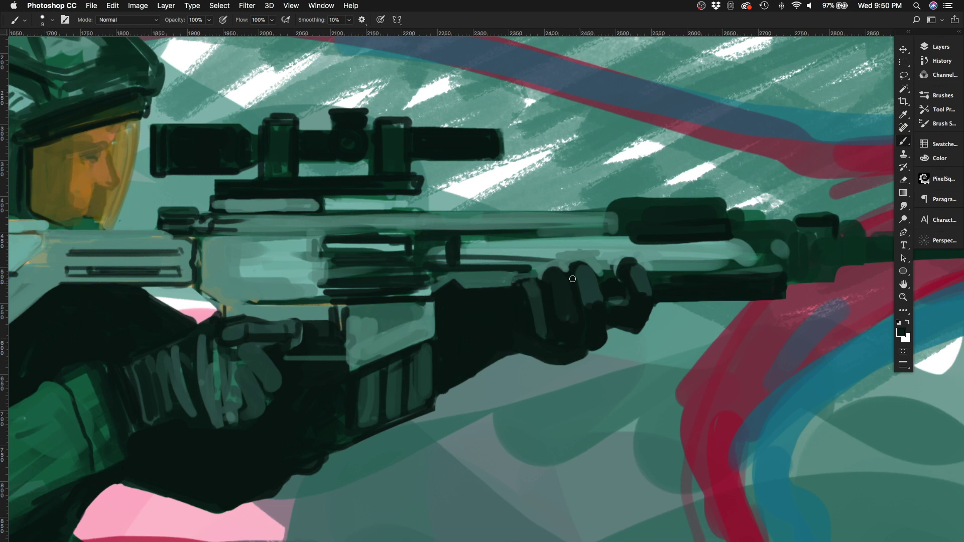
left_click_drag(595, 301, 582, 279)
Step: Erase the top of the dark block above the rifle's barrel and review the whole composition
key("e")
left_click_drag(723, 204, 577, 206)
scroll(682, 241, "down", 5)
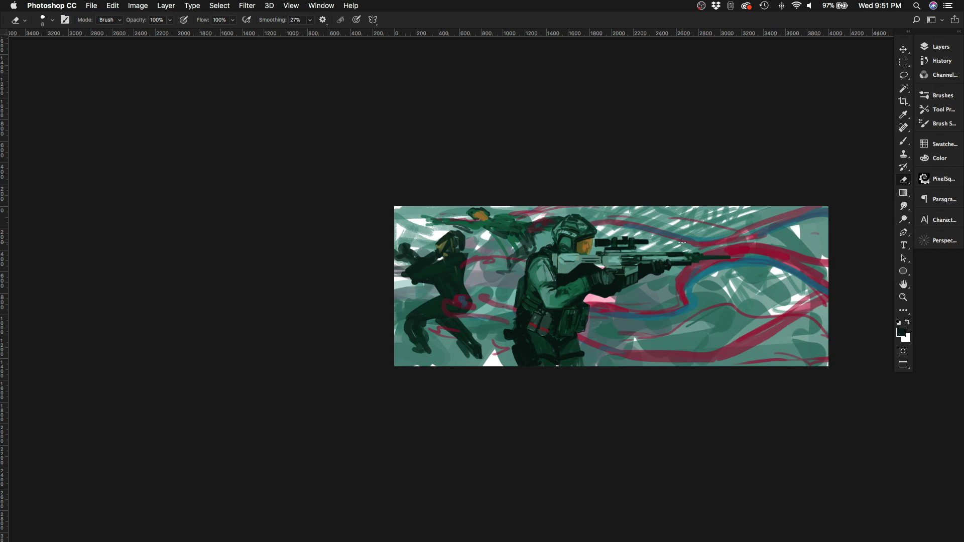
scroll(643, 284, "up", 5)
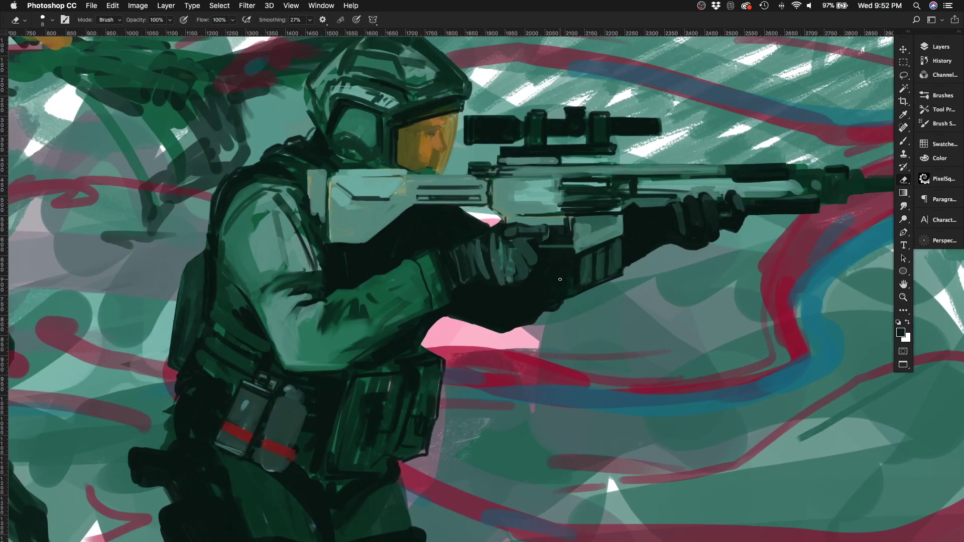
Step: Repaint the back of the main soldier's rear glove with sampled grey-teal strokes and add a light strip at its cuff
key("b")
left_click_drag(446, 251, 456, 284)
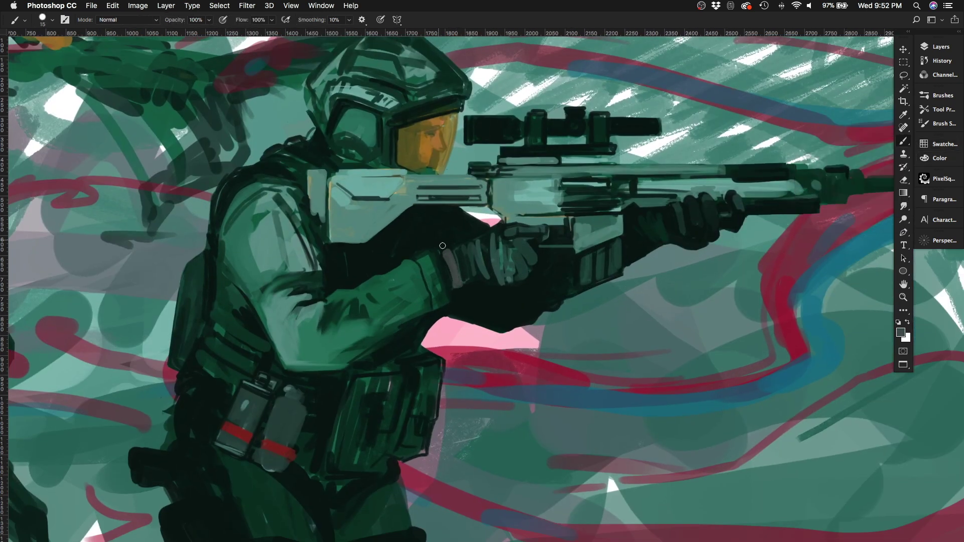
key("bracketleft")
key("bracketleft")
mouse_move(511, 257)
left_mouse_down()
mouse_move(478, 239)
mouse_move(489, 282)
mouse_move(525, 235)
mouse_move(485, 244)
mouse_move(478, 269)
left_mouse_up()
key("bracketleft")
key("bracketleft")
key("bracketright")
key("bracketright")
key("bracketright")
key("bracketright")
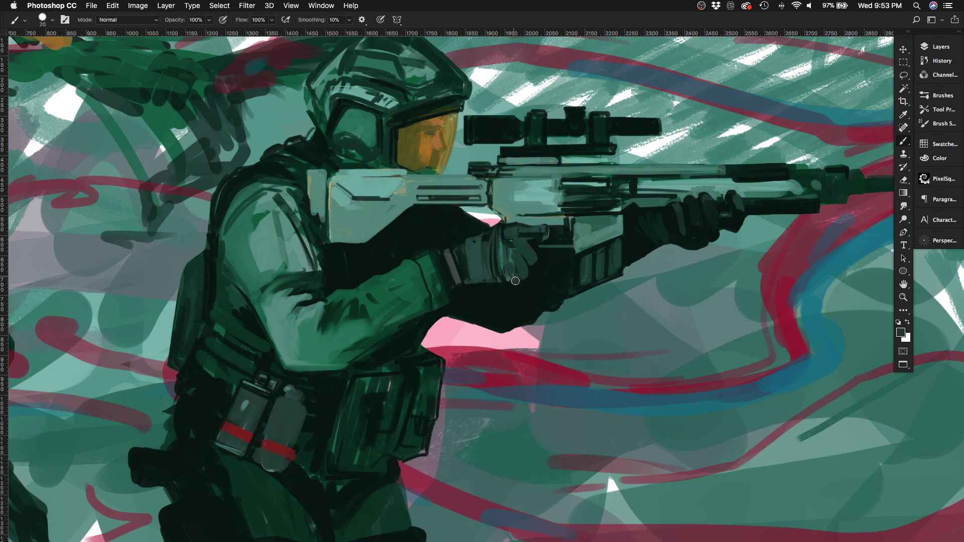
Step: Darken the butt pad of the rifle's stock and smooth the main soldier's upper sleeve with broad mid-green strokes
scroll(540, 262, "down", 5)
key("h")
scroll(582, 169, "up", 5)
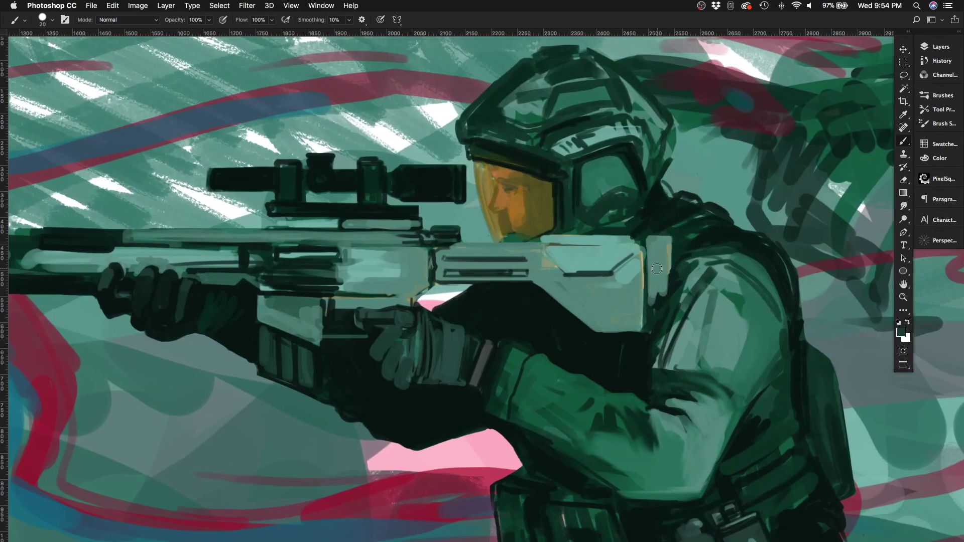
mouse_move(662, 249)
left_mouse_down()
mouse_move(660, 299)
mouse_move(713, 305)
mouse_move(688, 367)
mouse_move(723, 421)
left_mouse_up()
key("bracketright")
key("bracketright")
key("bracketright")
key("bracketright")
left_click_drag(713, 387, 743, 492)
key("bracketleft")
key("bracketleft")
key("bracketleft")
key("bracketleft")
key("bracketleft")
Step: Set the brush smoothing to 52% and sharpen the shape of the second belt canister using a sampled grey
key("h")
scroll(392, 324, "down", 5)
scroll(393, 324, "up", 5)
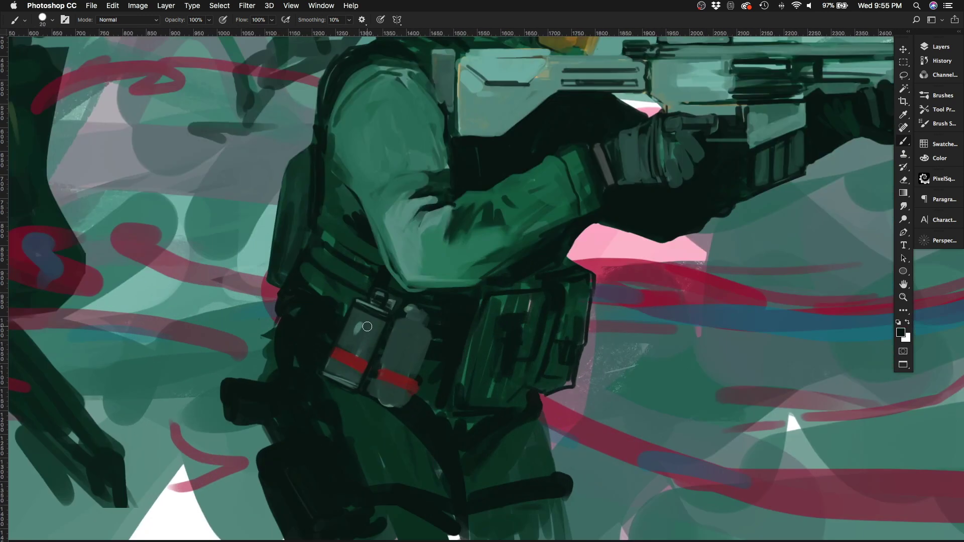
key("bracketleft")
key("alt+5")
key("alt+2")
left_click(394, 330, "alt")
mouse_move(383, 353)
left_mouse_down()
mouse_move(375, 389)
mouse_move(405, 401)
left_mouse_up()
Step: Redefine the dark folds at the inner elbow and repaint the forearm sleeve with a sampled mid-green
scroll(370, 315, "up", 6)
scroll(370, 314, "right", 2)
key("bracketright")
key("bracketright")
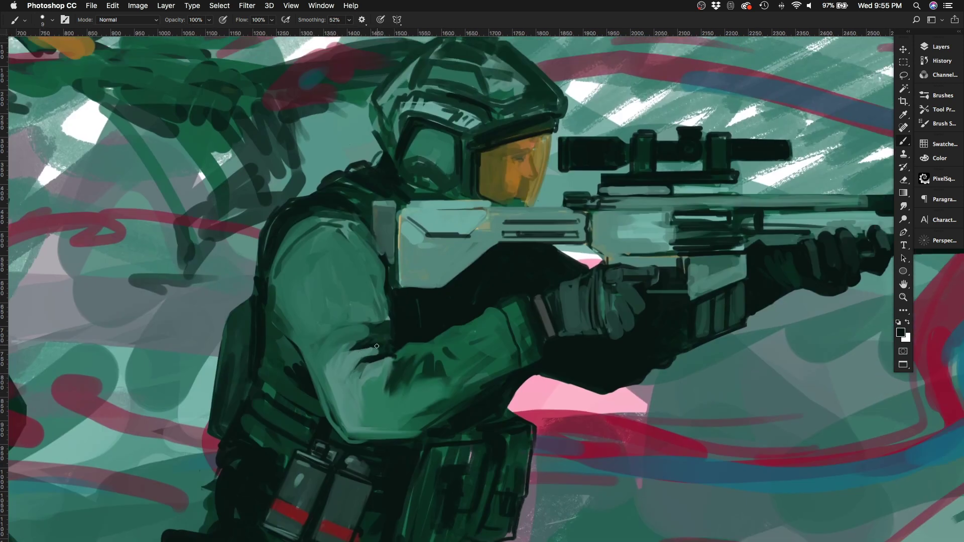
mouse_move(346, 351)
left_mouse_down()
mouse_move(386, 372)
mouse_move(428, 365)
mouse_move(391, 390)
mouse_move(442, 362)
left_mouse_up()
left_click(397, 354, "alt")
key("bracketright")
mouse_move(507, 317)
left_mouse_down()
mouse_move(477, 384)
mouse_move(500, 334)
mouse_move(401, 377)
mouse_move(452, 347)
left_mouse_up()
Step: Paint the sleeve's cuff at the wrist as a solid green band and refine its edge with a finer brush
mouse_move(507, 306)
left_mouse_down()
mouse_move(475, 313)
mouse_move(536, 344)
mouse_move(524, 327)
mouse_move(532, 327)
mouse_move(542, 351)
mouse_move(530, 314)
mouse_move(544, 365)
left_mouse_up()
key("bracketleft")
key("bracketleft")
key("bracketleft")
key("bracketleft")
key("bracketleft")
left_click_drag(523, 332, 544, 358)
key("bracketright")
key("bracketright")
key("bracketright")
key("bracketright")
key("bracketright")
key("bracketright")
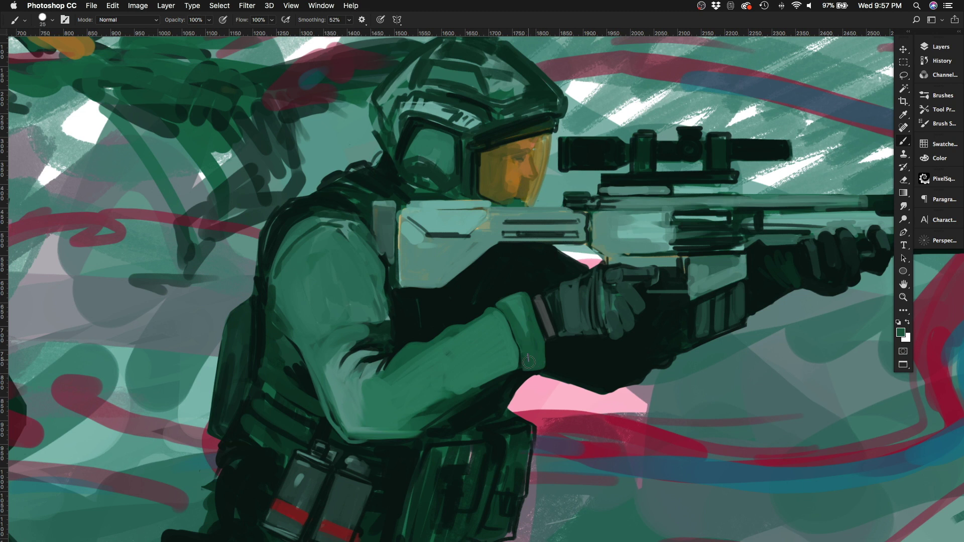
Step: Line the cuff seam and the forearm's underside with a sampled near-black, and check the whole composition mirrored
left_click(458, 300, "alt")
key("bracketleft")
key("bracketleft")
key("bracketleft")
key("bracketleft")
scroll(559, 360, "left", 2)
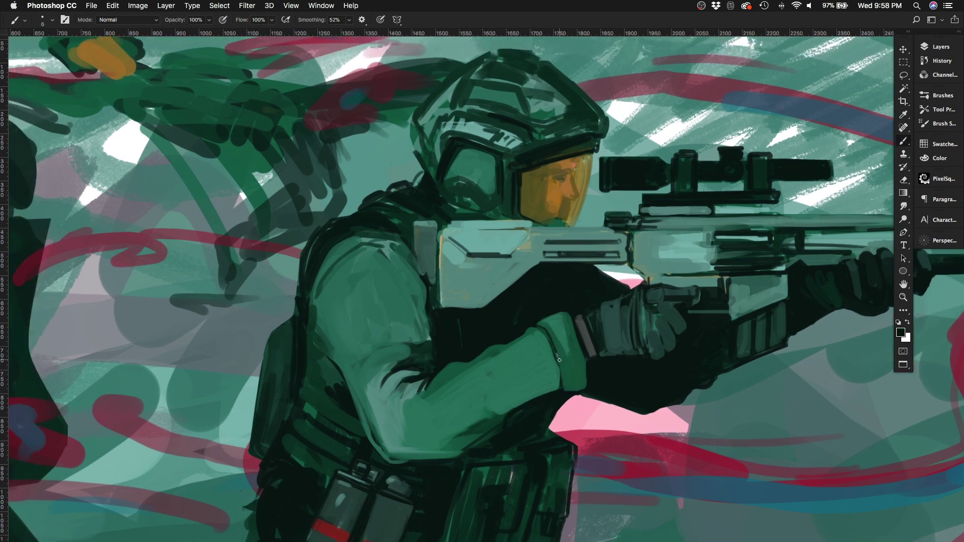
left_click_drag(462, 453, 479, 442)
key("super+0")
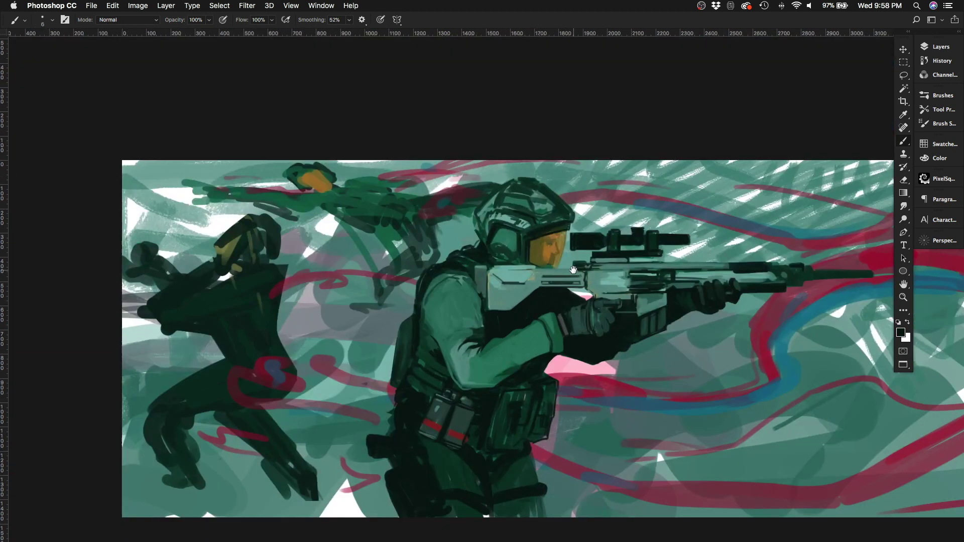
key("h")
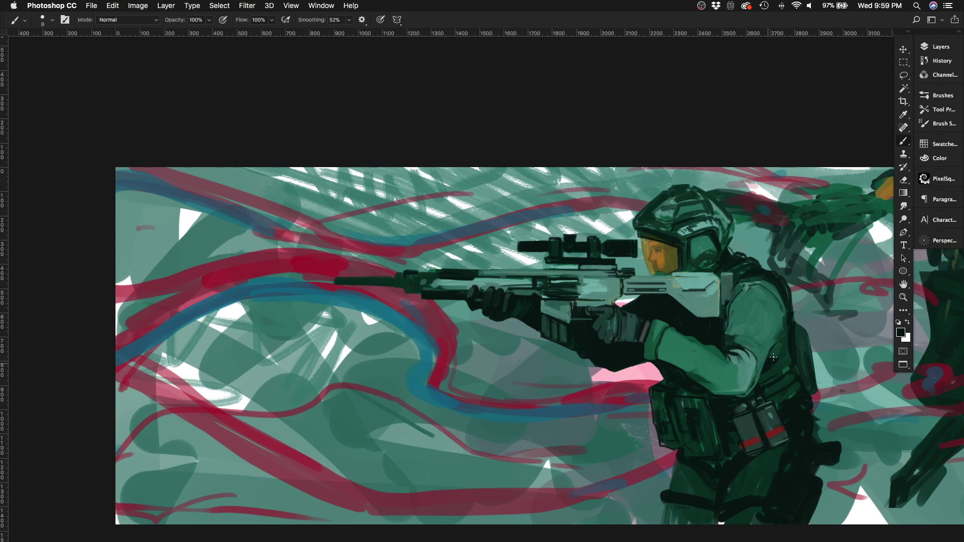
Step: Outline a panel around the forearm and elbow with thin near-black lines and soften the upper sleeve with sampled green
left_click_drag(677, 349, 726, 392)
key("h")
key("super+equal")
mouse_move(415, 368)
left_mouse_down()
mouse_move(447, 382)
mouse_move(436, 374)
mouse_move(438, 406)
left_mouse_up()
left_click(431, 380, "alt")
key("bracketright")
key("bracketright")
key("bracketright")
key("bracketright")
key("bracketright")
key("bracketright")
mouse_move(417, 289)
left_mouse_down()
mouse_move(419, 245)
mouse_move(384, 281)
left_mouse_up()
Step: Reinforce the front edge of the helmet's brim with thin dark strokes, checking the whole painting mirrored
left_click(510, 198, "alt")
key("bracketleft")
left_click_drag(494, 202, 513, 227)
scroll(510, 193, "down", 3)
key("ctrl+shift+h")
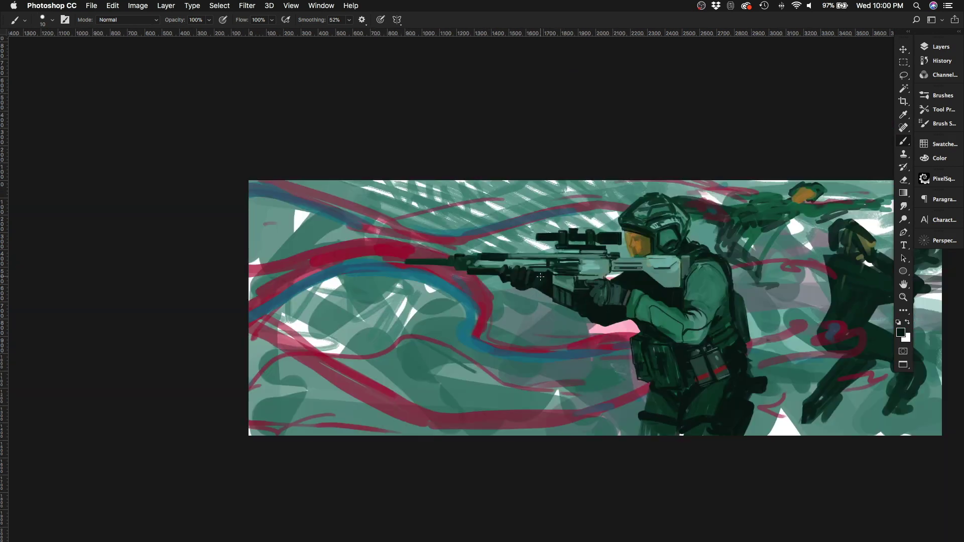
scroll(602, 211, "up", 5)
left_click_drag(536, 203, 555, 217)
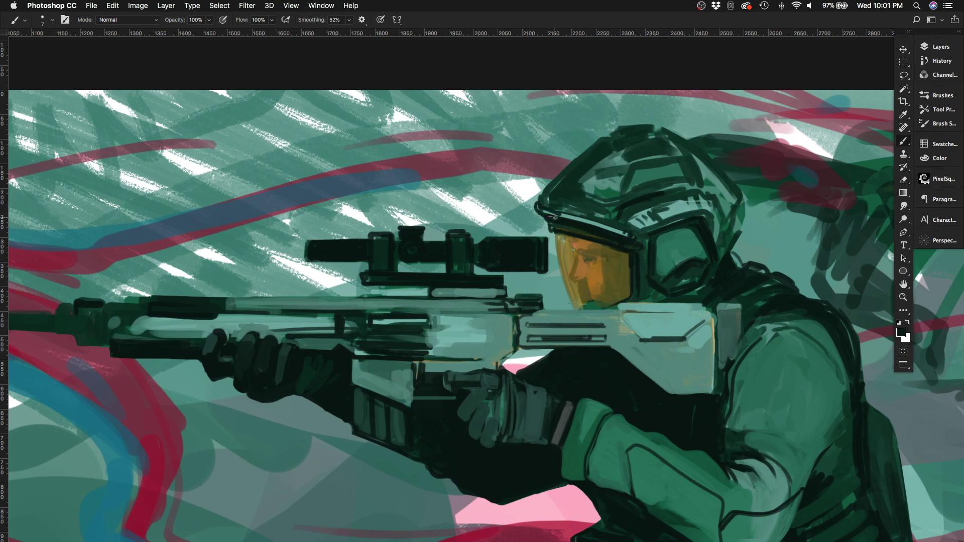
Step: Fill the helmet's front shell with a sampled flat grey-teal and review the full composition
left_click(660, 206, "alt")
mouse_move(612, 143)
left_mouse_down()
mouse_move(575, 183)
mouse_move(545, 196)
mouse_move(609, 203)
mouse_move(592, 195)
mouse_move(628, 161)
mouse_move(603, 140)
mouse_move(668, 134)
left_mouse_up()
key("bracketleft")
key("bracketleft")
key("e")
key("super+0")
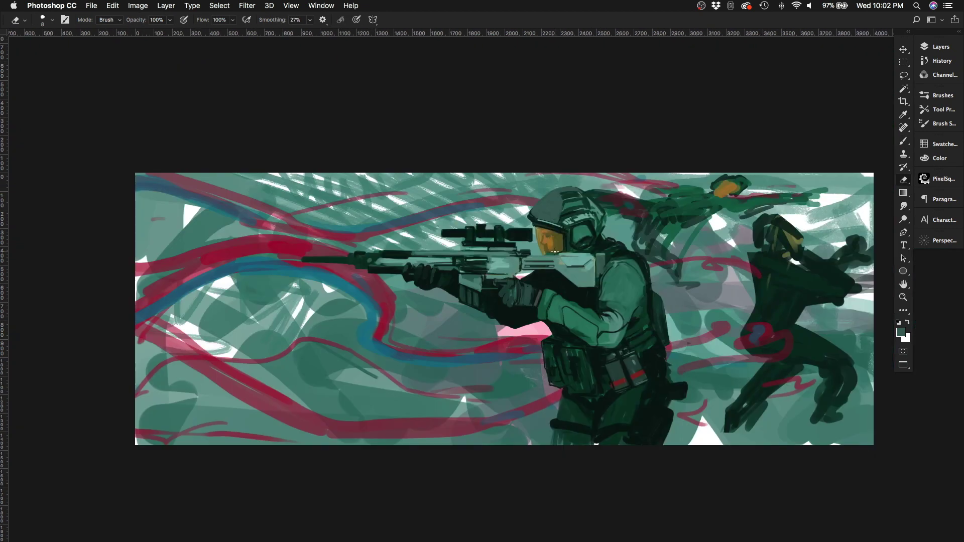
Step: Add a small bolt to the helmet's front shell, a dark ridge on top and a near-black outline around its back
key("super+shift+h")
key("super+plus")
key("b")
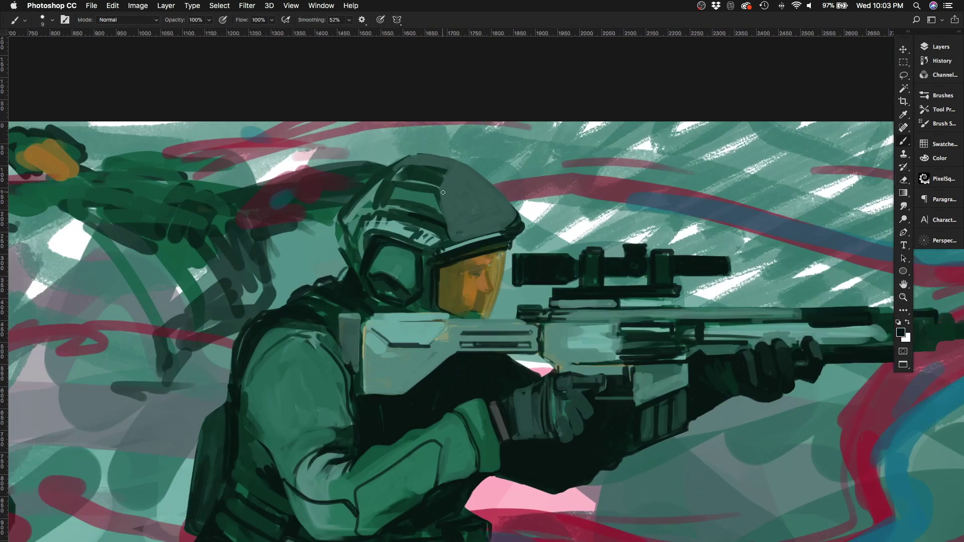
left_click_drag(452, 225, 455, 232)
left_click_drag(442, 176, 376, 196)
left_click_drag(407, 155, 343, 207)
mouse_move(349, 204)
left_mouse_down()
mouse_move(338, 226)
mouse_move(351, 253)
left_mouse_up()
Step: Trace the front shell's contour and the helmet's side bands with thin near-black lines, and review the mirrored composition
mouse_move(402, 169)
left_mouse_down()
mouse_move(452, 151)
mouse_move(516, 213)
left_mouse_up()
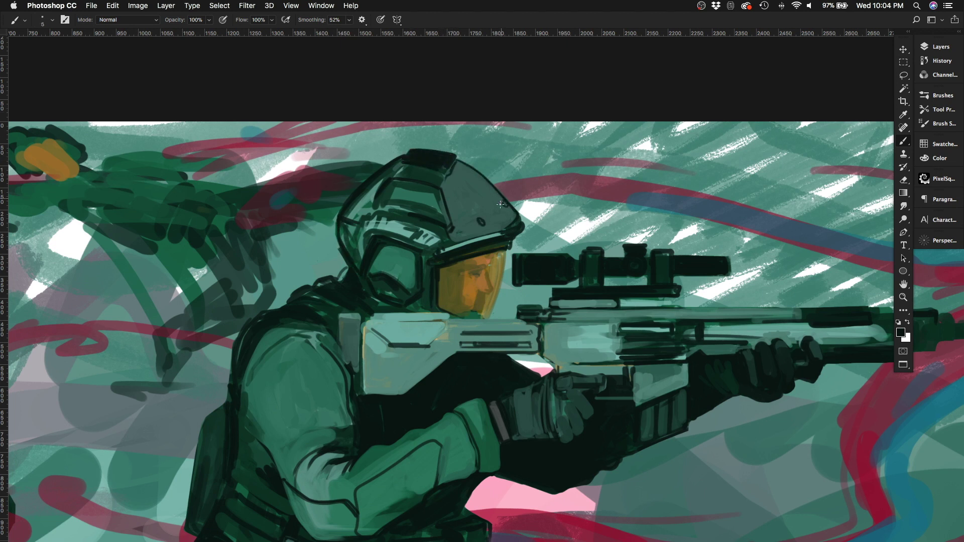
left_click_drag(398, 178, 372, 198)
left_click_drag(371, 202, 434, 218)
key("super+0")
key("super+shift+h")
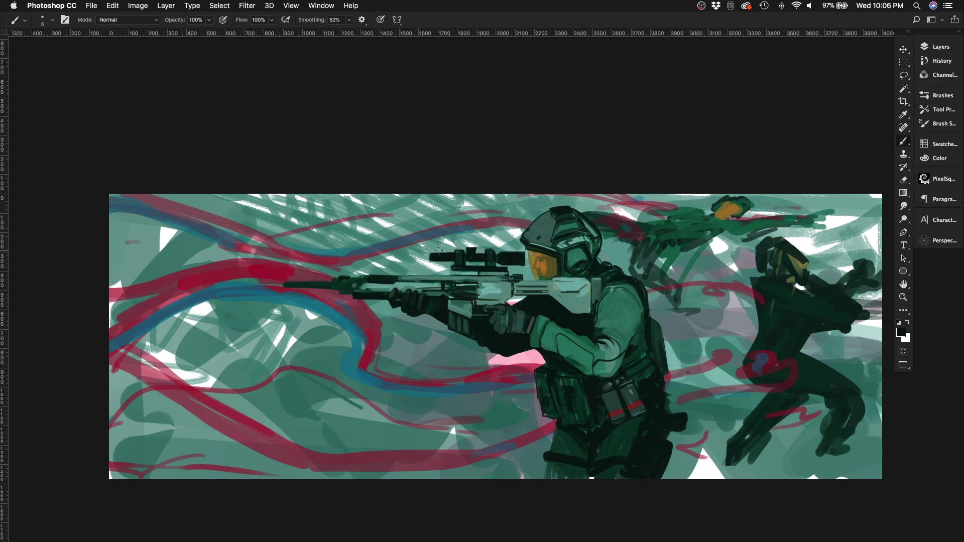
Step: Block in the back of the helmet with a larger near-black brush
scroll(536, 238, "up", 5)
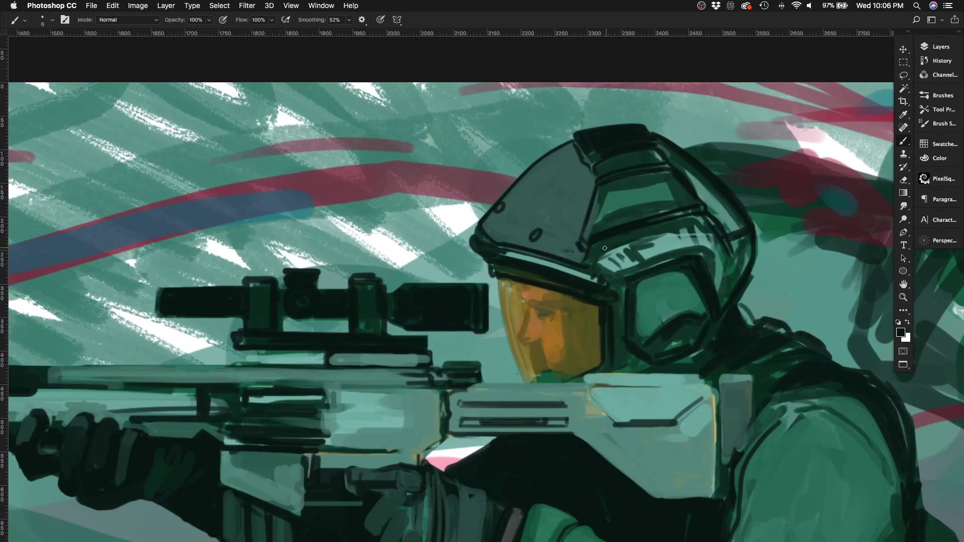
key("bracketright")
key("bracketright")
key("bracketright")
mouse_move(688, 178)
left_mouse_down()
mouse_move(738, 226)
mouse_move(730, 294)
left_mouse_up()
scroll(200, 174, "down", 3)
scroll(302, 201, "left", 2)
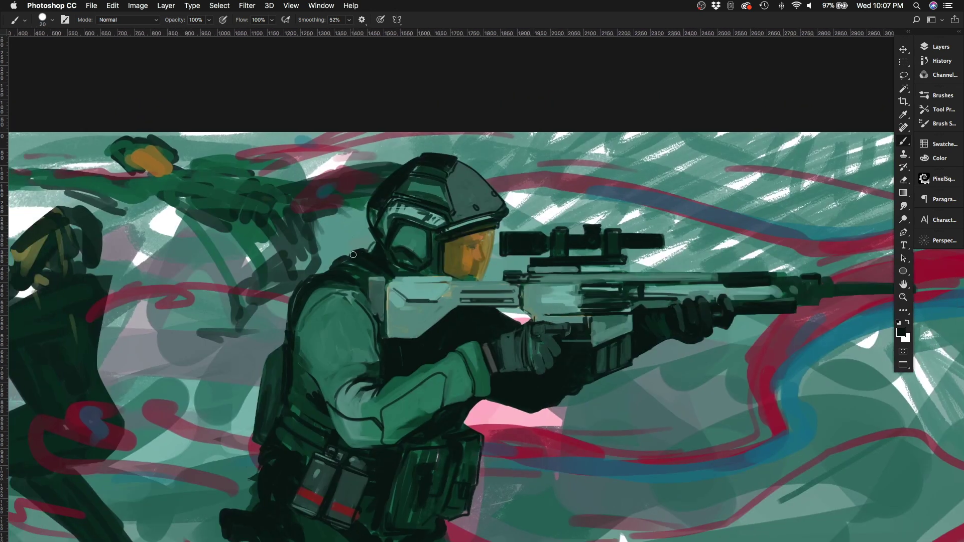
Step: Trim the back contour of the helmet with an enlarged eraser
key("e")
key("bracketright")
key("bracketright")
key("bracketright")
key("bracketright")
key("bracketright")
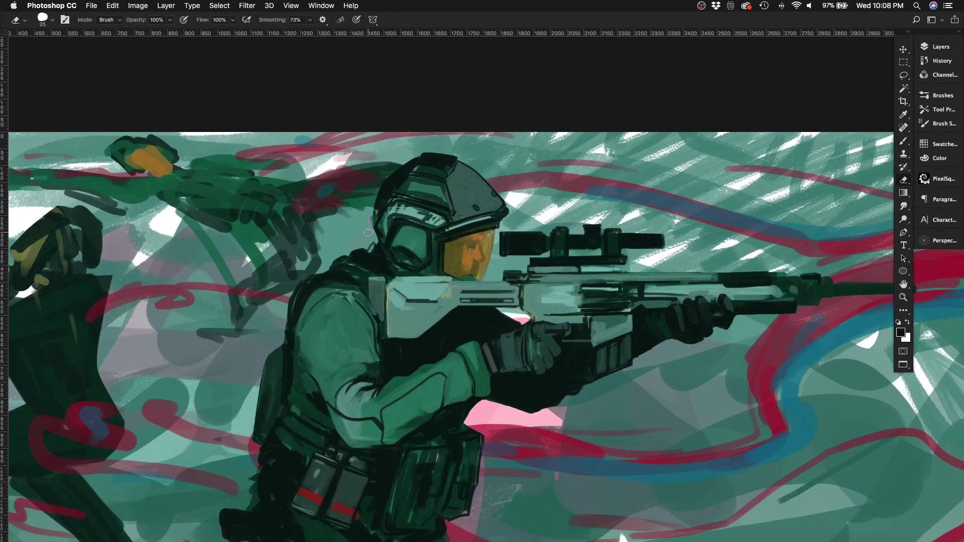
Step: Refine the helmet's ear guard with a sampled tone and draw parallel dark seam lines down the upper sleeve
key("b")
left_click(455, 228, "alt")
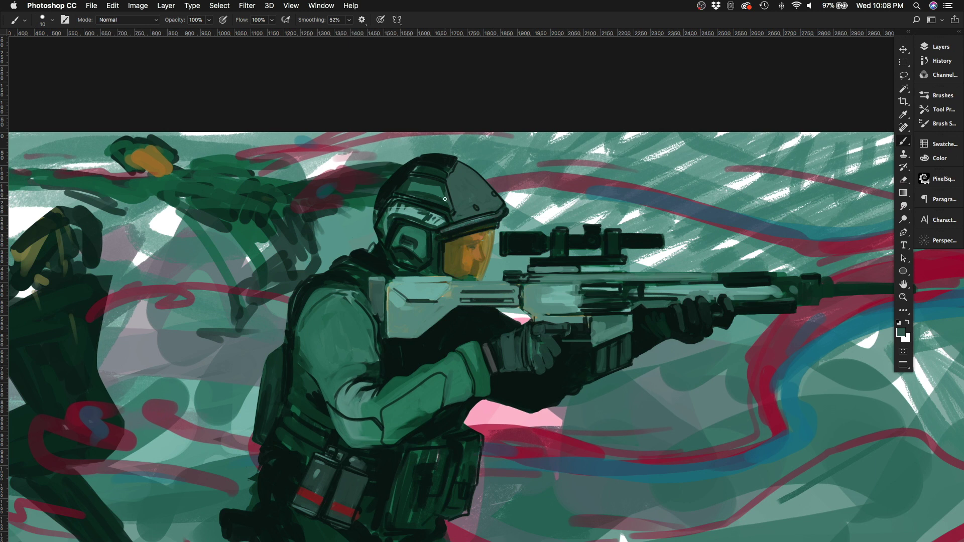
left_click_drag(324, 359, 357, 377)
scroll(351, 351, "down", 3)
left_click_drag(331, 249, 362, 296)
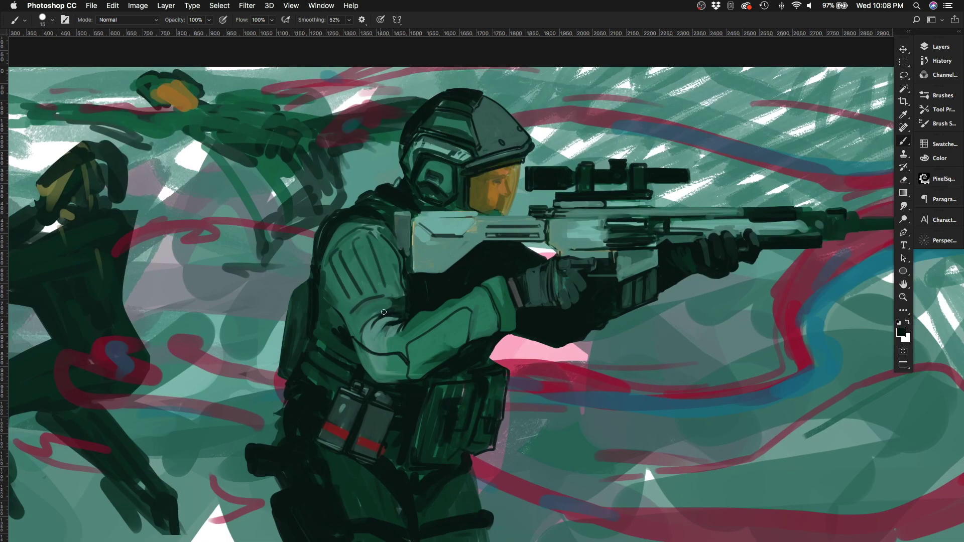
Step: Add dark slot details and a crisp dark edge to the lower part of the rifle's stock
scroll(361, 281, "down", 3)
scroll(402, 241, "up", 1)
mouse_move(409, 230)
left_mouse_down()
mouse_move(441, 233)
mouse_move(439, 176)
mouse_move(477, 224)
mouse_move(422, 251)
left_mouse_up()
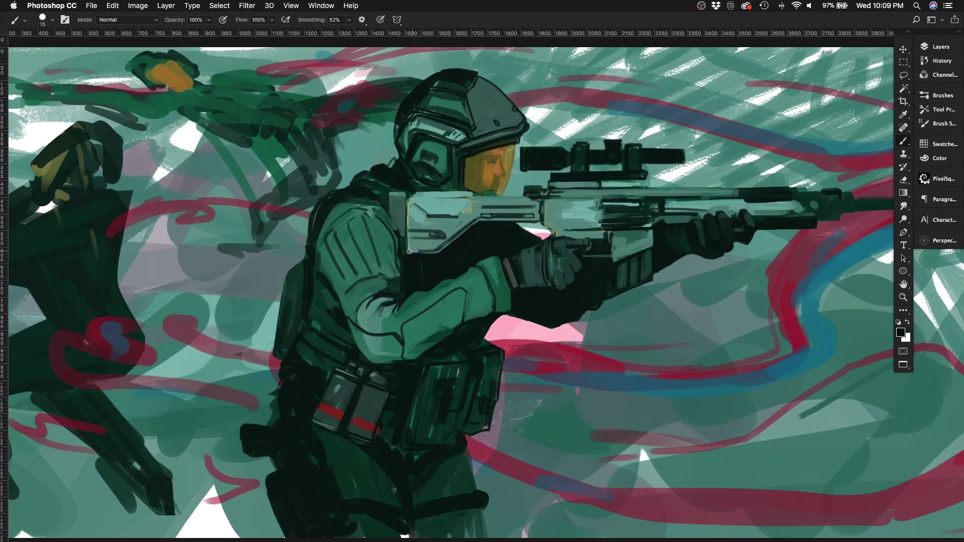
Step: Shade the stock's butt pad with a sampled dark tone and a lighter sampled grey along its upper part
left_click(398, 236, "alt")
left_click_drag(396, 221, 396, 248)
key("bracketright")
key("bracketright")
key("bracketright")
key("bracketright")
left_click(395, 199, "alt")
mouse_move(397, 206)
left_mouse_down()
mouse_move(409, 190)
mouse_move(392, 223)
left_mouse_up()
key("bracketleft")
Step: Brush a light teal highlight onto the helmet's front shell and blend it with the Smudge tool
key("bracketright")
key("bracketright")
key("bracketright")
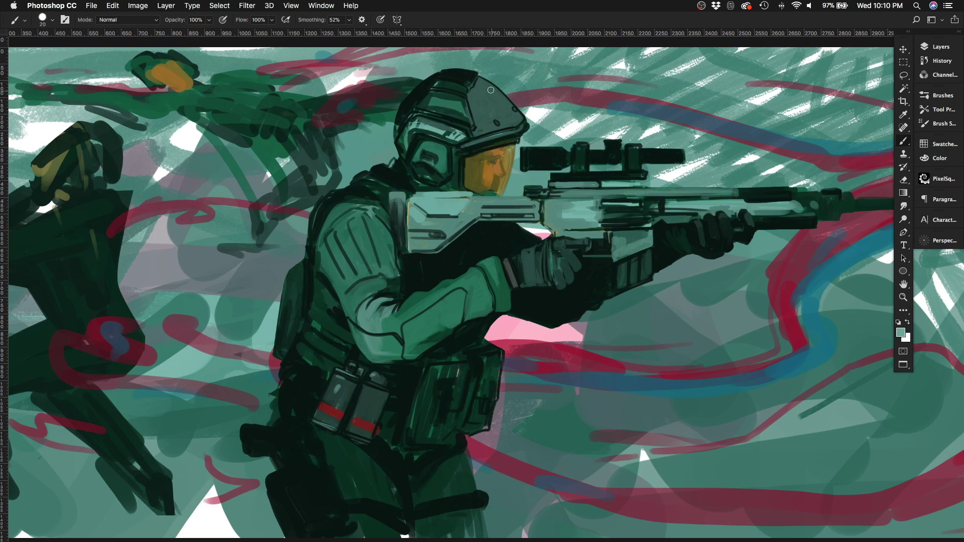
mouse_move(486, 86)
left_mouse_down()
mouse_move(519, 121)
mouse_move(566, 206)
left_mouse_up()
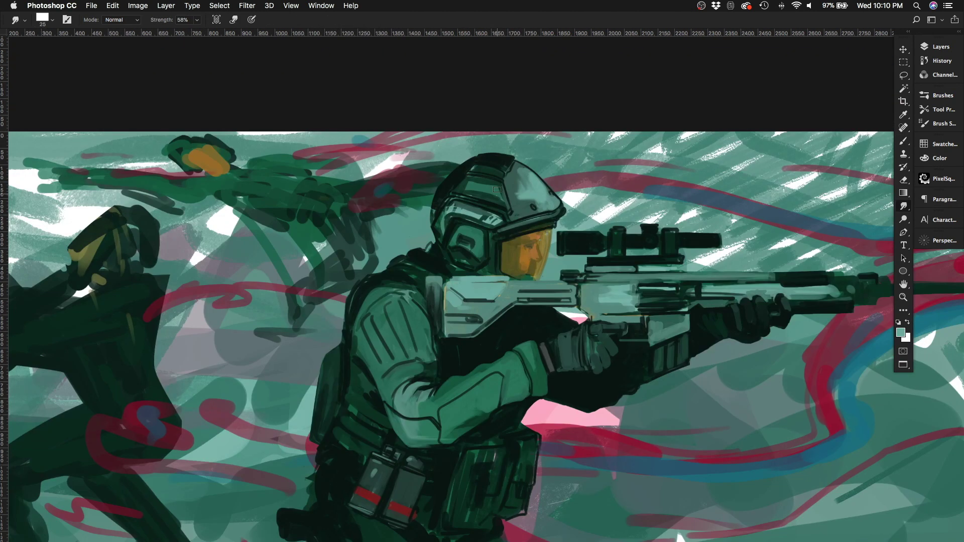
Step: Refine the helmet's side band, ear guard surround and rear edge with small strokes, and review the mirrored composition
key("bracketleft")
key("bracketleft")
left_click_drag(469, 209, 500, 223)
left_click_drag(436, 219, 443, 240)
mouse_move(443, 240)
left_mouse_down()
mouse_move(414, 199)
mouse_move(440, 234)
mouse_move(466, 236)
left_mouse_up()
left_click_drag(436, 210, 408, 170)
key("super+0")
key("h")
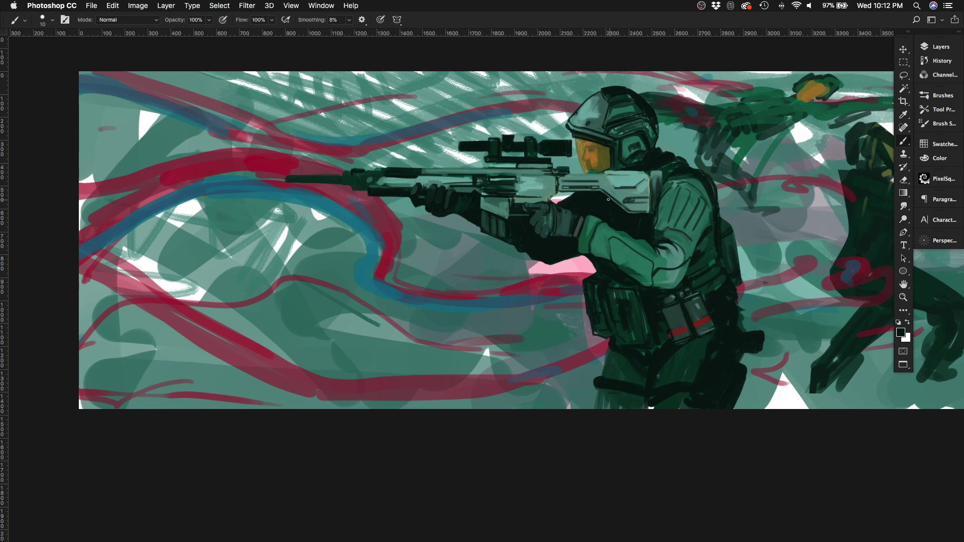
Step: Darken the helmet's upper side panels with a sampled near-black, leaving thin separating lines
key("h")
key("super+equal")
left_click_drag(442, 160, 477, 188)
key("bracketleft")
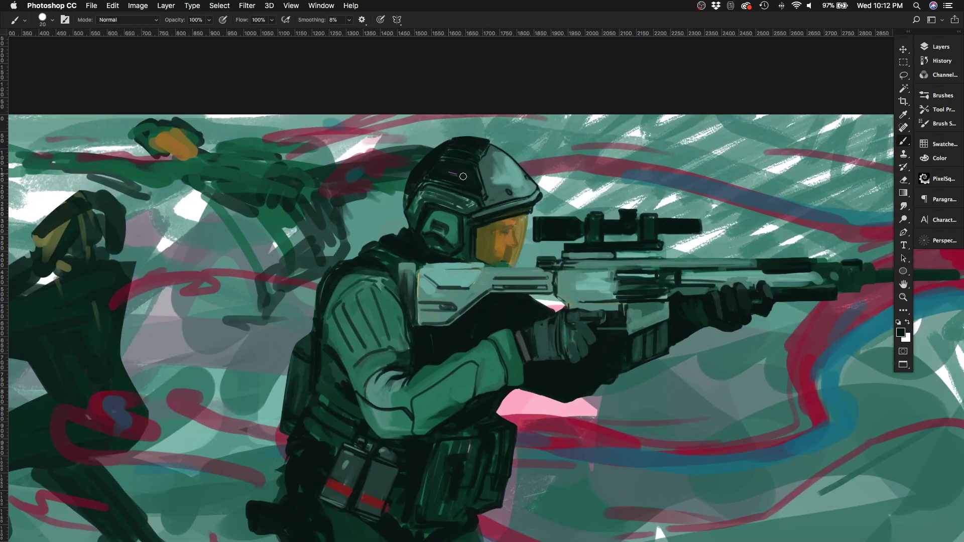
left_click(453, 144, "alt")
mouse_move(453, 143)
left_mouse_down()
mouse_move(438, 182)
mouse_move(473, 193)
left_mouse_up()
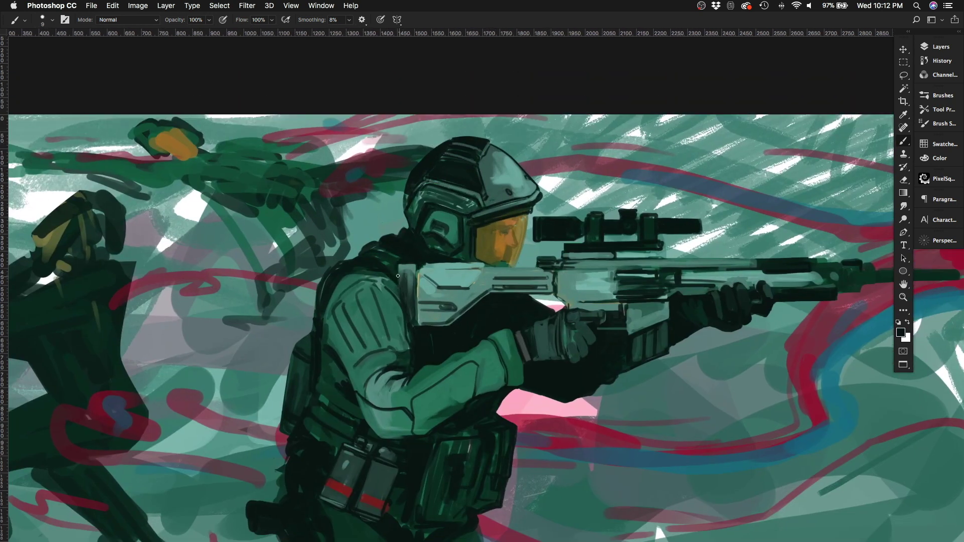
Step: Strengthen the shoulder edge beside the stock and the back of the helmet with near-black strokes
key("bracketright")
left_click_drag(398, 275, 384, 254)
left_click_drag(422, 186, 409, 222)
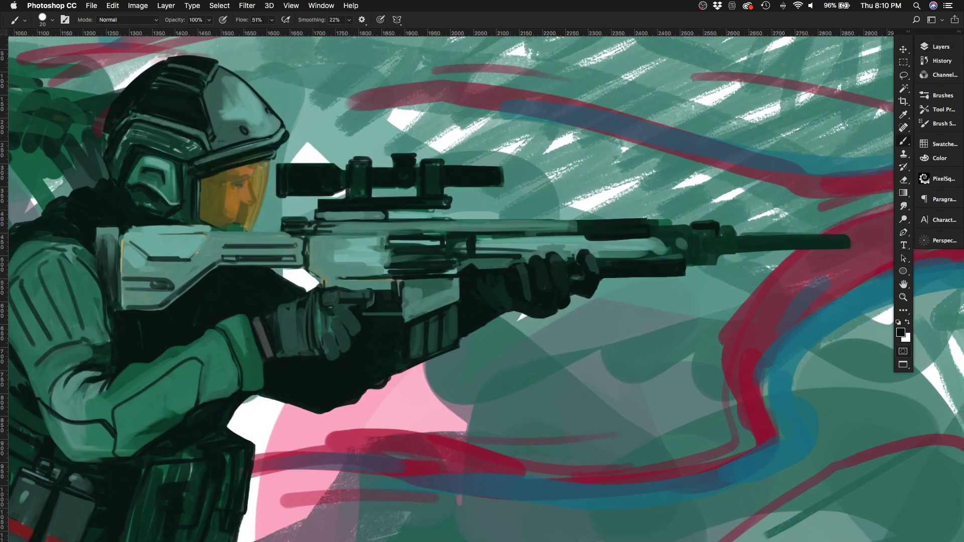
Step: Repaint the rifle's lower receiver above the magazine with sampled teal tones and add a thin detail line
left_click(369, 269, "alt")
mouse_move(379, 261)
left_mouse_down()
mouse_move(336, 260)
mouse_move(404, 304)
mouse_move(422, 301)
mouse_move(454, 267)
left_mouse_up()
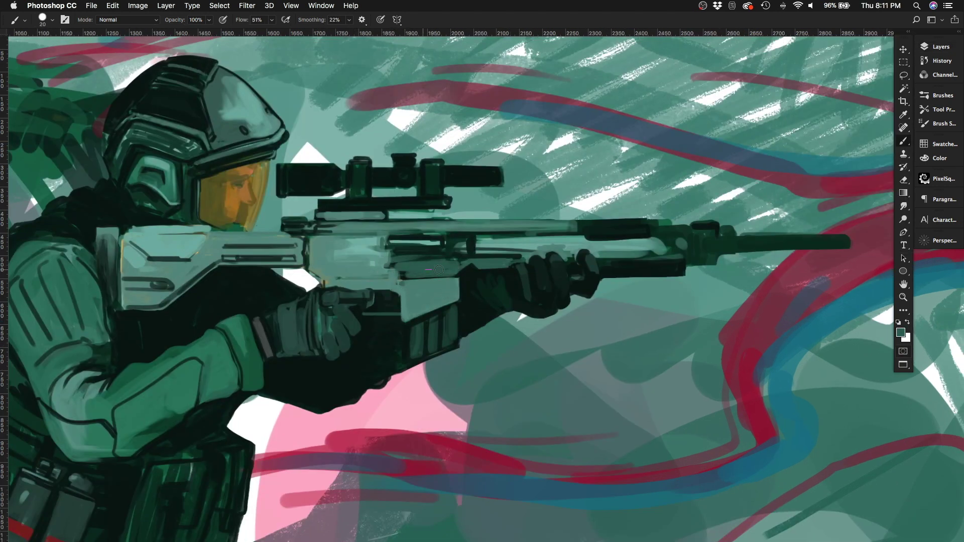
key("bracketleft")
key("bracketleft")
left_click_drag(394, 271, 447, 277)
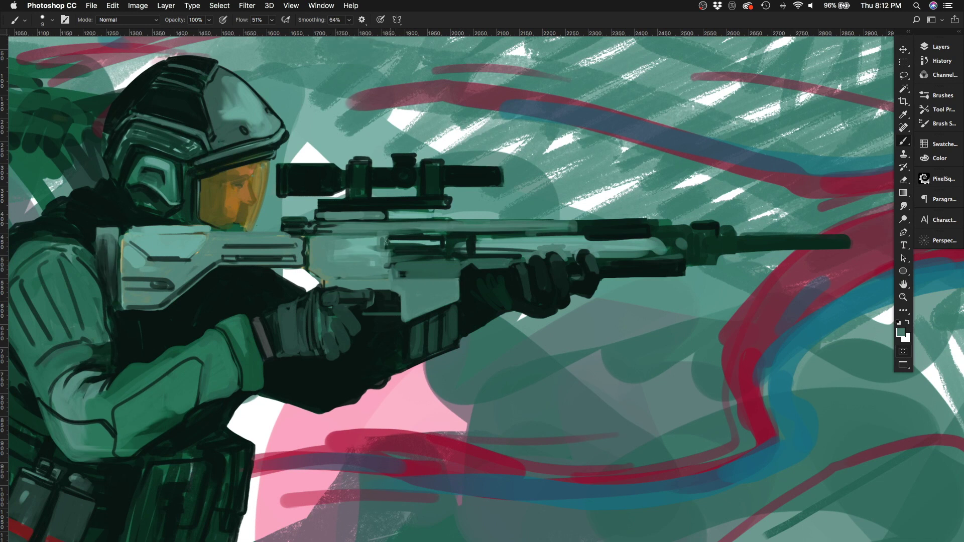
Step: Repaint the rifle receiver's ejection port area as a light teal strip above a dark block, using sampled tones
left_click_drag(392, 243, 446, 247)
left_click(402, 241, "alt")
key("bracketleft")
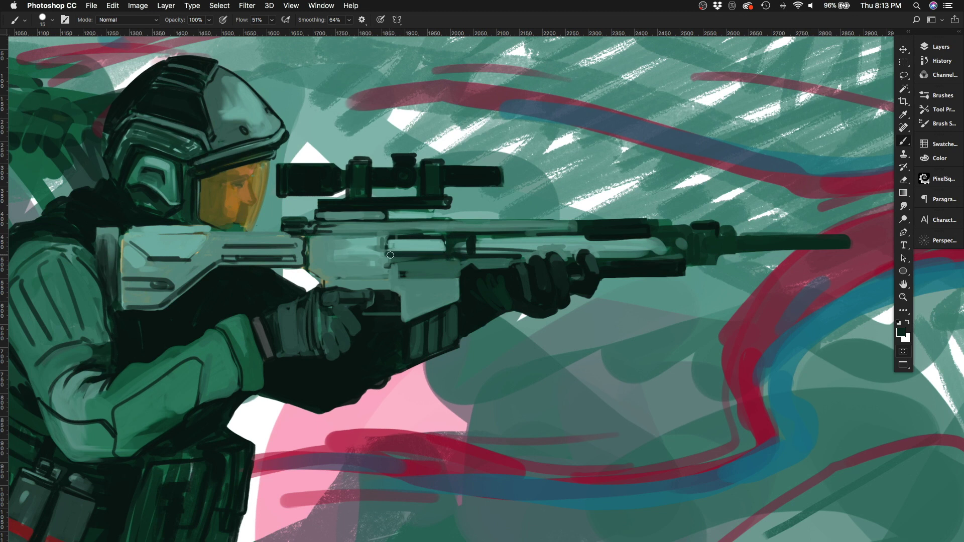
mouse_move(385, 263)
left_mouse_down()
mouse_move(454, 260)
mouse_move(389, 267)
left_mouse_up()
left_click(403, 274, "alt")
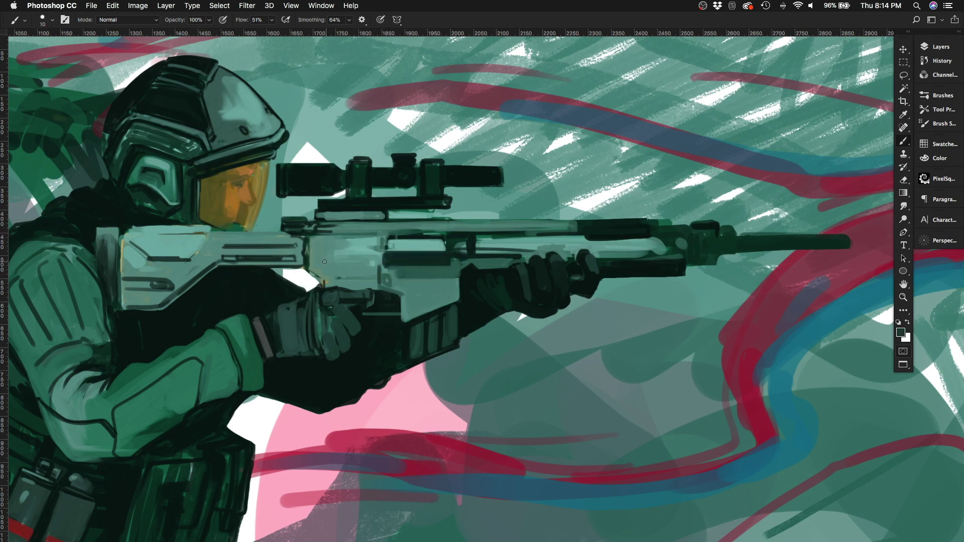
Step: Add thin dark panel lines across the side and upper edge of the rifle's receiver
left_click_drag(325, 261, 395, 263)
mouse_move(316, 239)
left_mouse_down()
mouse_move(384, 245)
mouse_move(429, 221)
left_mouse_up()
scroll(382, 270, "up", 2)
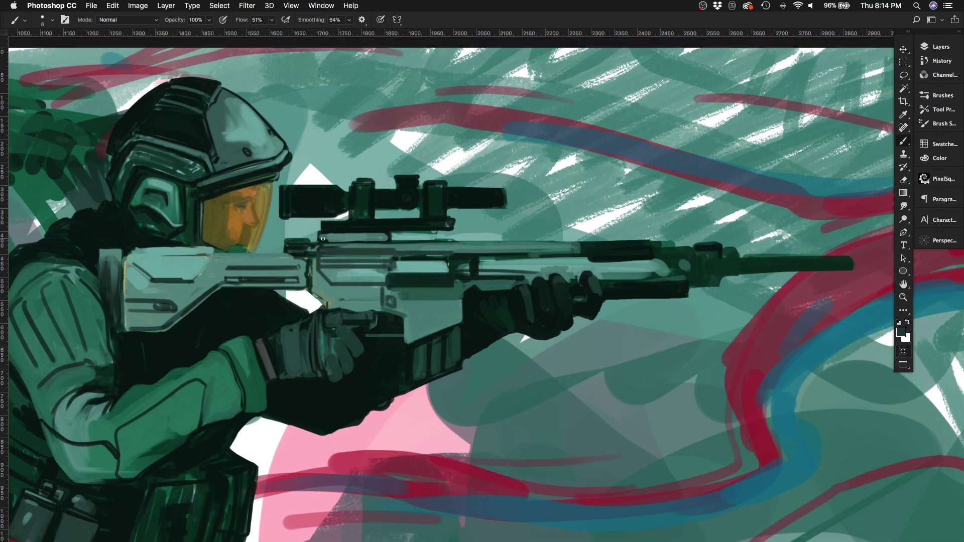
Step: Repaint the scope's mounting rail in sampled mid teal and trim its edges with the Eraser
left_click(324, 226, "alt")
key("bracketright")
key("bracketright")
key("bracketright")
key("bracketright")
left_click_drag(324, 225, 433, 227)
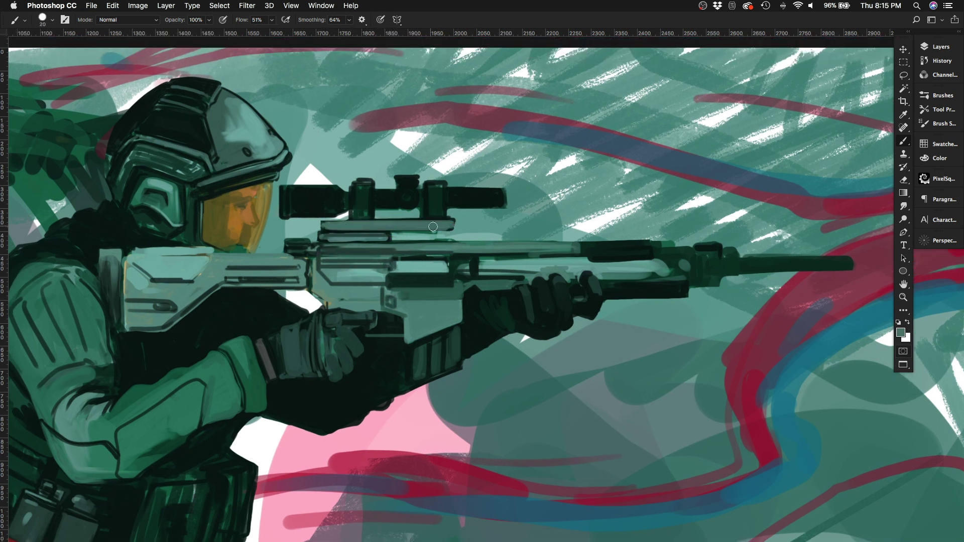
key("e")
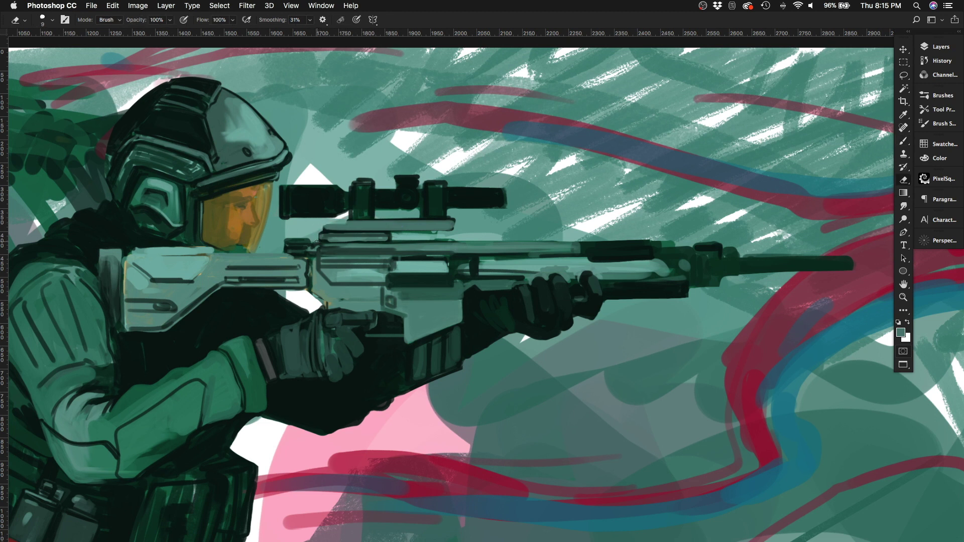
key("alt+6")
key("alt+8")
mouse_move(393, 240)
left_mouse_down()
mouse_move(449, 234)
mouse_move(402, 236)
left_mouse_up()
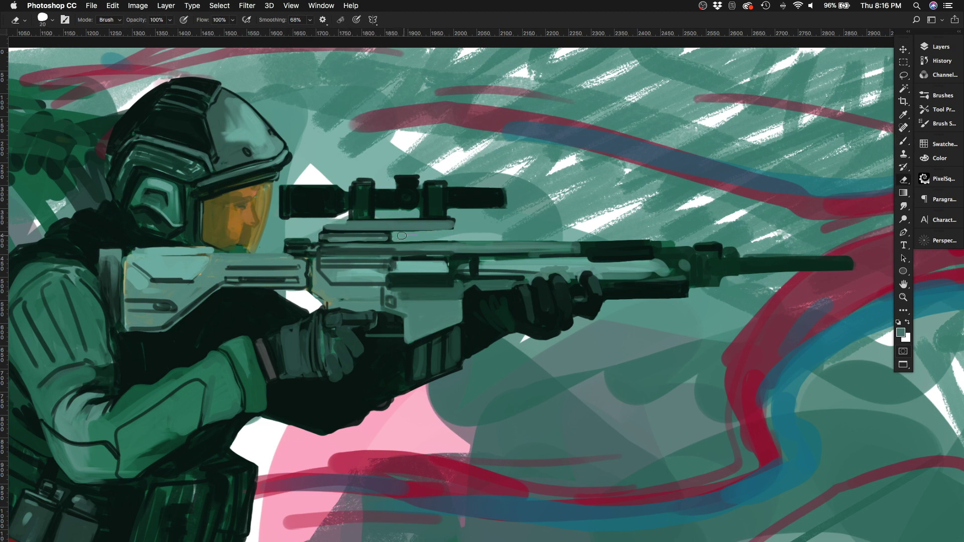
key("b")
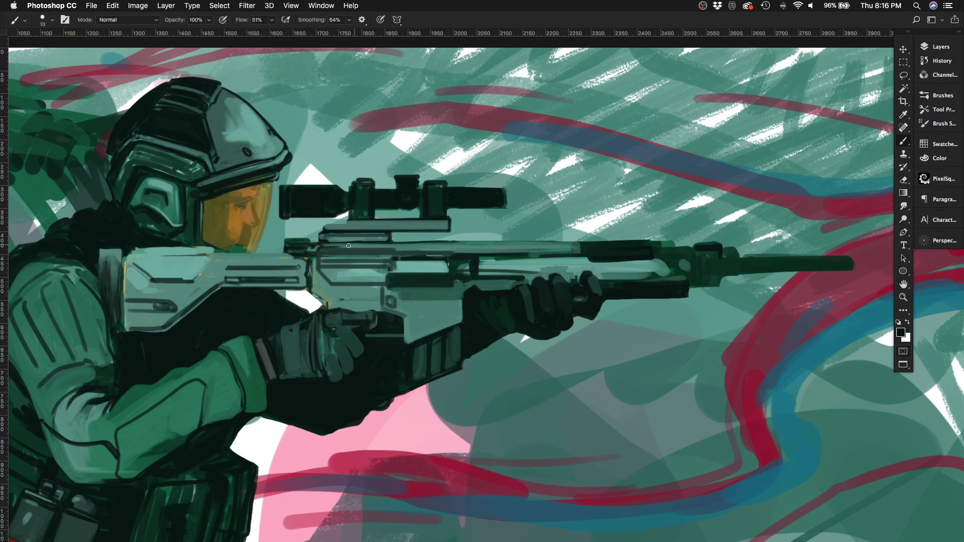
Step: Paint a long light teal strip along the top of the handguard and check the mirrored composition
left_click(499, 248, "alt")
left_click_drag(475, 244, 649, 245)
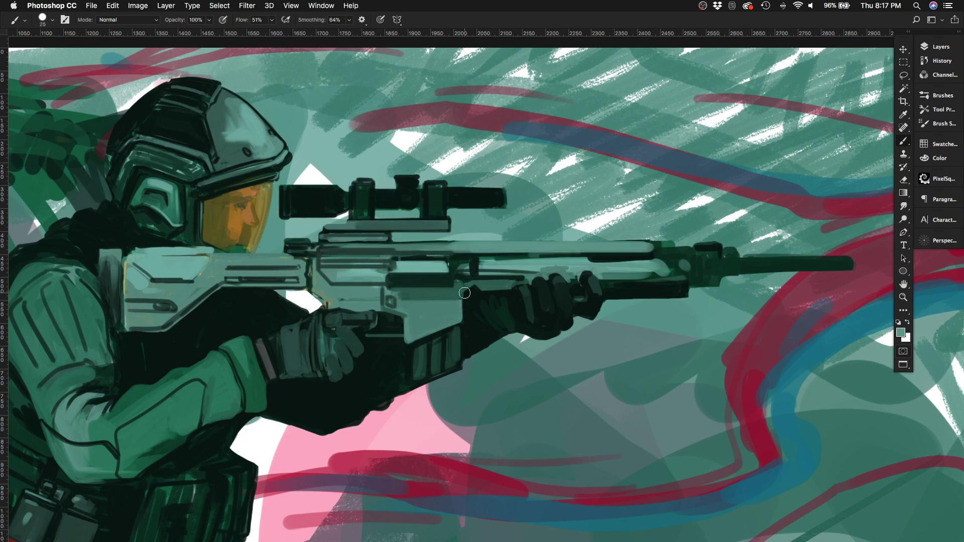
key("bracketleft")
key("bracketleft")
key("bracketleft")
key("super+0")
key("h")
key("h")
key("super+1")
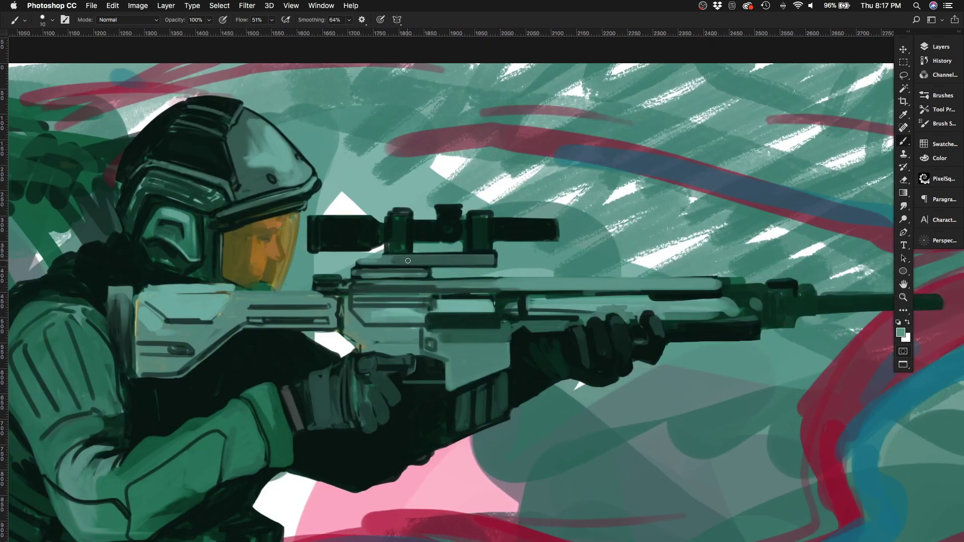
Step: Block in the two scope mounts, the rail's upper edge and the scope's round turret and cap in mid teal
mouse_move(397, 217)
left_mouse_down()
mouse_move(402, 253)
mouse_move(412, 253)
mouse_move(394, 253)
left_mouse_up()
mouse_move(474, 213)
left_mouse_down()
mouse_move(482, 254)
mouse_move(490, 251)
left_mouse_up()
left_click_drag(392, 258, 495, 256)
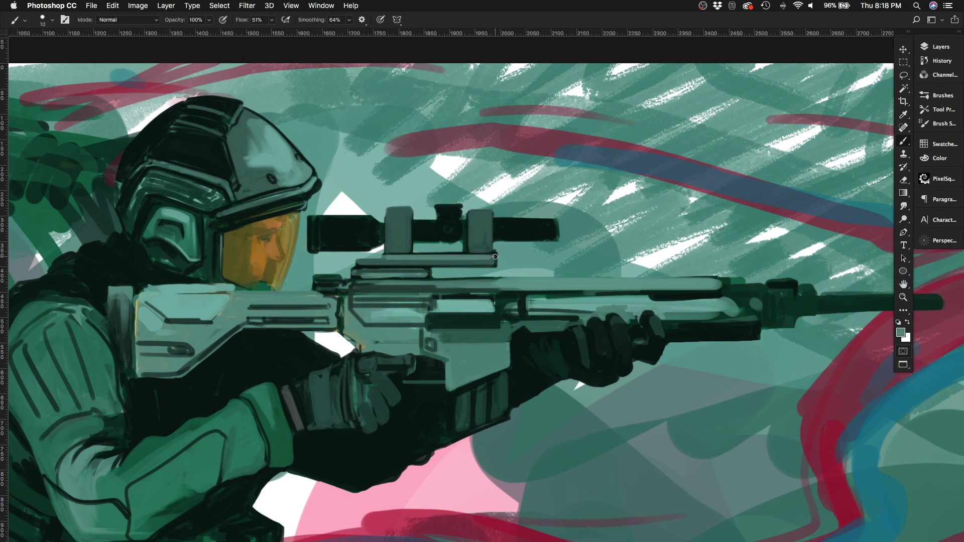
mouse_move(456, 229)
left_mouse_down()
mouse_move(440, 236)
mouse_move(454, 240)
left_mouse_up()
left_click_drag(435, 207, 461, 208)
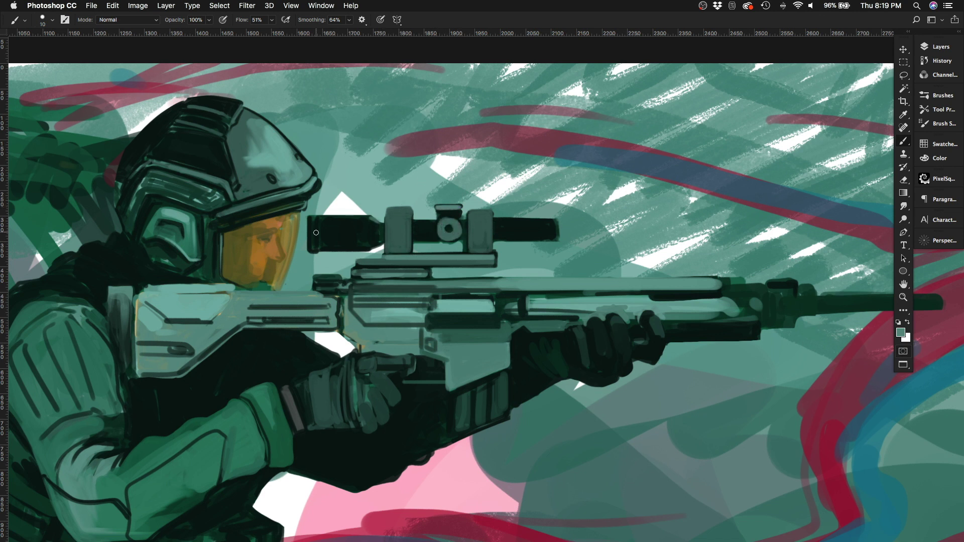
Step: Detail the scope's eyepiece with small teal highlight marks and sampled near-black edges
left_click_drag(371, 222, 375, 244)
left_click(368, 218, "alt")
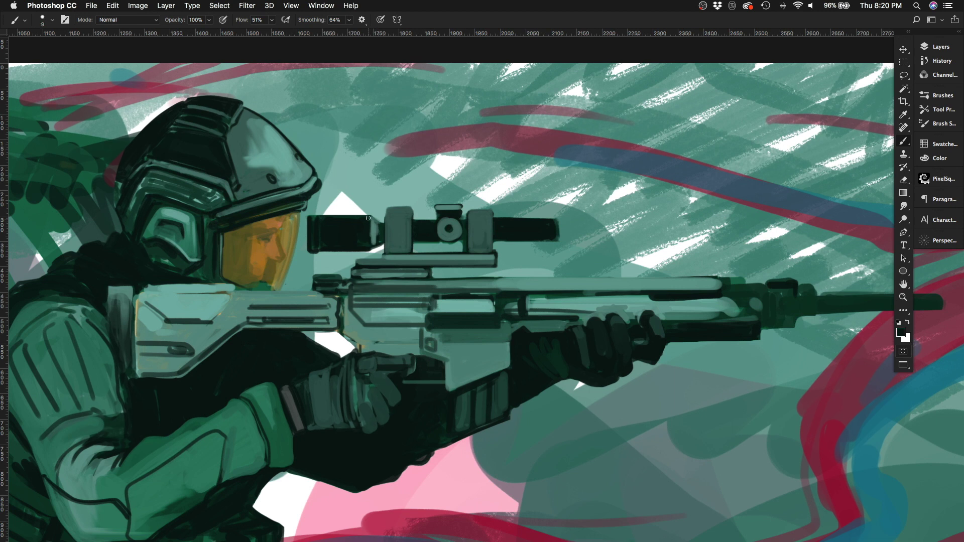
left_click(344, 232, "alt")
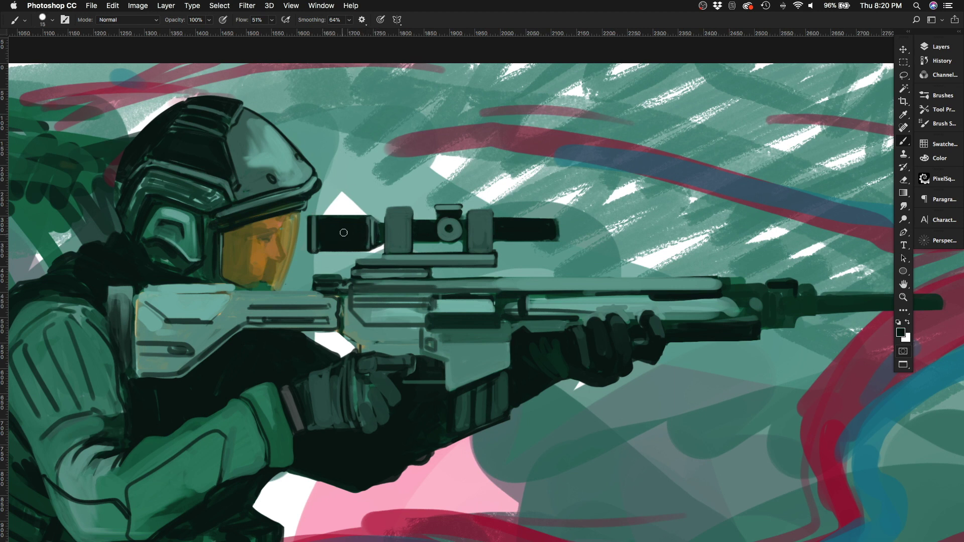
key("bracketleft")
key("bracketleft")
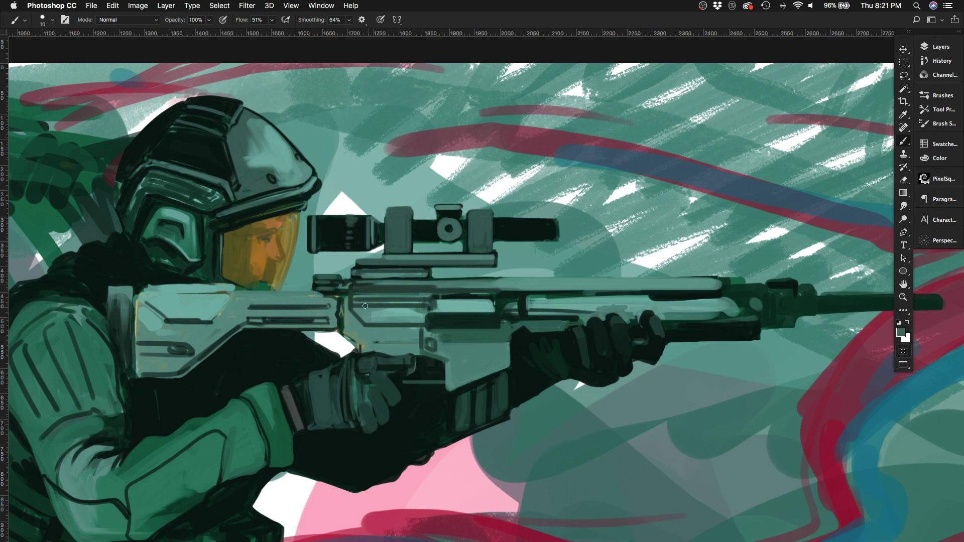
Step: Outline the ejection port with thin near-black strokes and add dark teal shapes in the recess beneath it
key("bracketright")
left_click(478, 387, "alt")
scroll(478, 387, "down", 5)
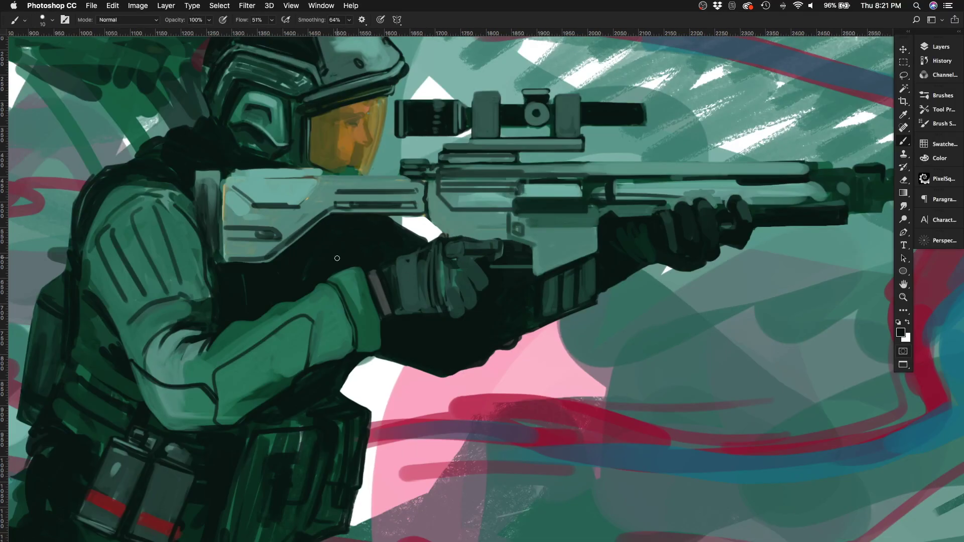
key("super+shift+4")
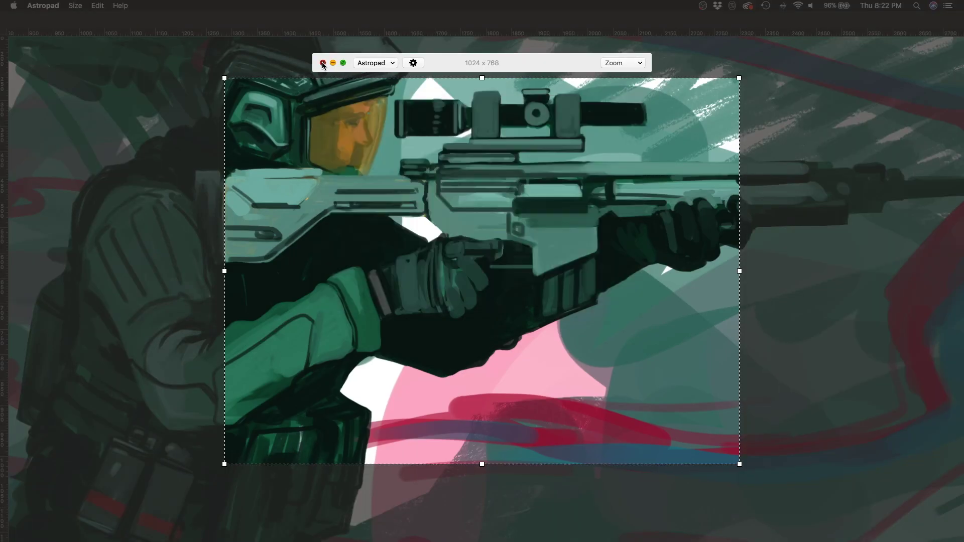
left_click(320, 61)
key("bracketleft")
key("bracketleft")
mouse_move(523, 176)
left_mouse_down()
mouse_move(554, 196)
mouse_move(578, 183)
left_mouse_up()
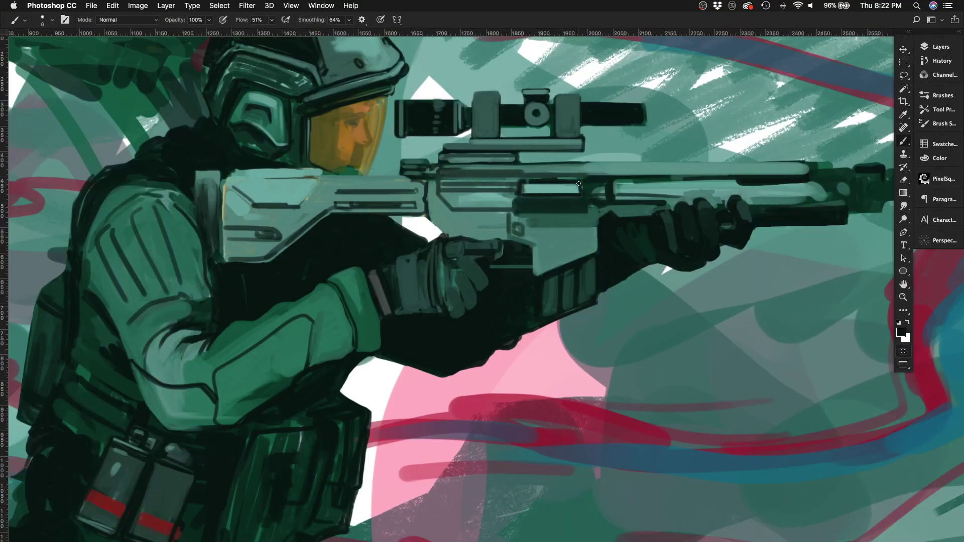
left_click(551, 209, "alt")
left_click_drag(517, 206, 595, 206)
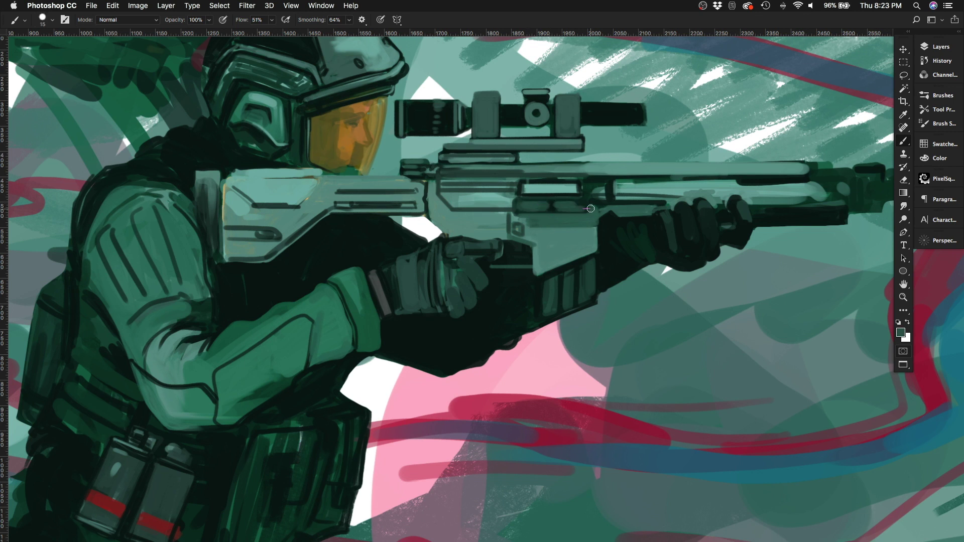
Step: Rework the receiver and handguard with sampled teal tones, add a black sight above the handguard's front, and review the whole composition
key("bracketright")
key("bracketright")
key("bracketright")
key("bracketright")
key("bracketright")
key("d")
mouse_move(523, 165)
left_mouse_down()
mouse_move(807, 166)
mouse_move(612, 236)
mouse_move(537, 228)
mouse_move(638, 234)
left_mouse_up()
key("bracketright")
key("bracketright")
key("bracketleft")
key("bracketleft")
mouse_move(582, 219)
left_mouse_down()
mouse_move(640, 221)
mouse_move(532, 225)
left_mouse_up()
left_click(571, 245, "alt")
mouse_move(629, 241)
left_mouse_down()
mouse_move(452, 241)
mouse_move(419, 256)
left_mouse_up()
key("h")
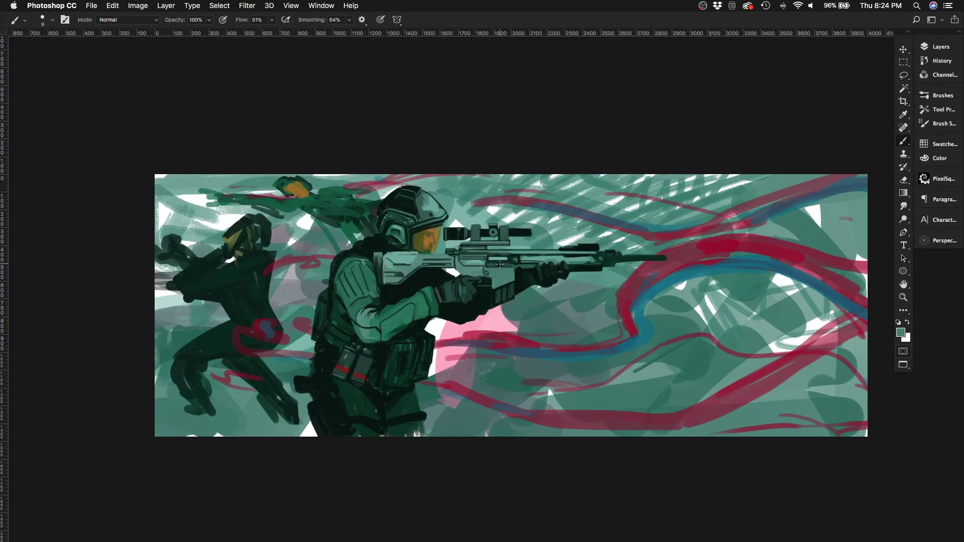
Step: Set the brush smoothing to 10% and sample a golden-brown tone from the helmet visor's front edge
left_click(419, 256, "alt")
key("bracketleft")
key("alt+1")
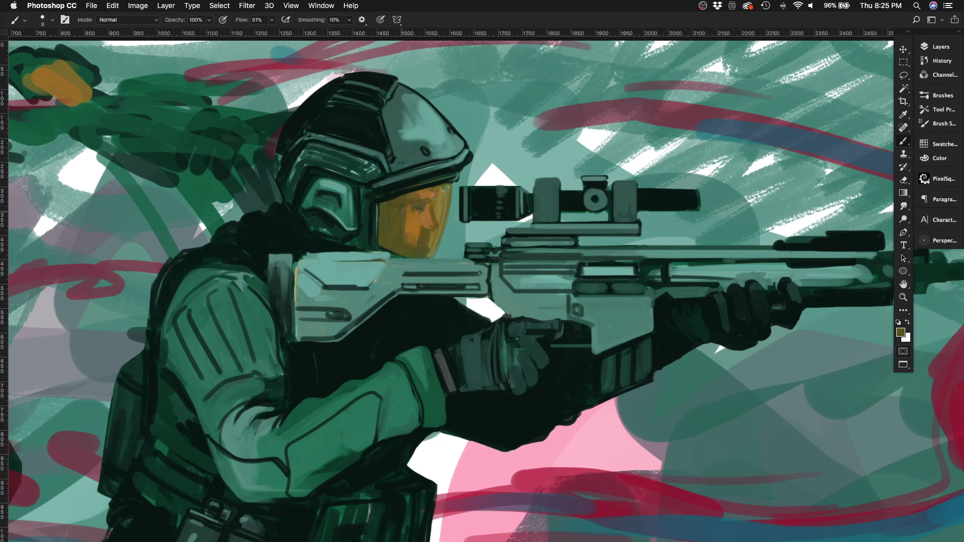
left_click(422, 206, "alt")
scroll(485, 256, "right", 2)
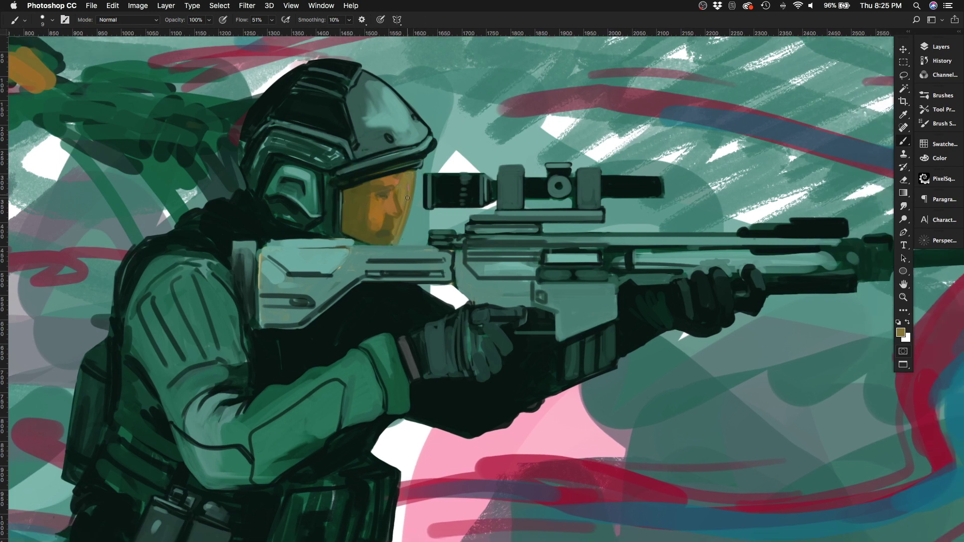
Step: Repaint the recess below the ejection port and the receiver panel in front of it with sampled teal and dark tones
scroll(396, 232, "down", 2)
key("d")
scroll(404, 217, "up", 2)
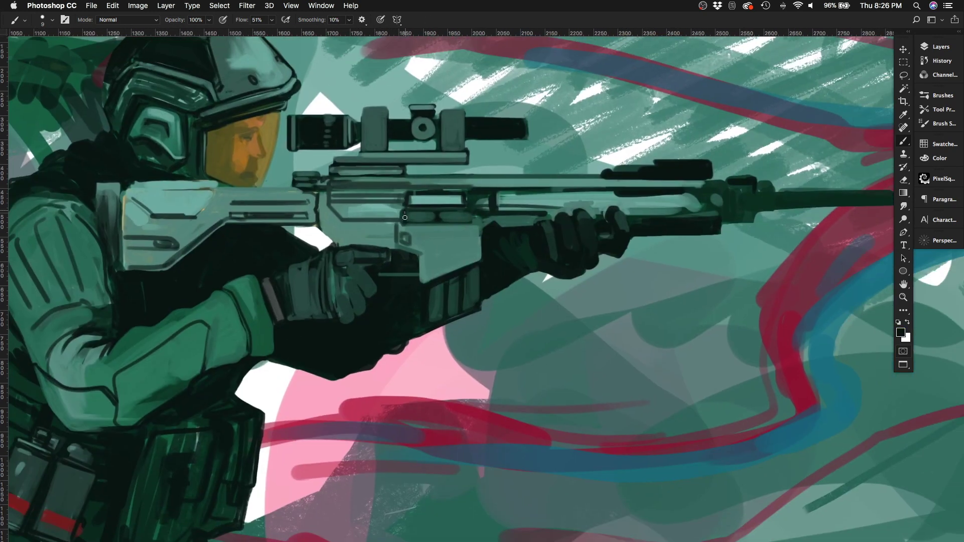
left_click(436, 205, "alt")
mouse_move(408, 219)
left_mouse_down()
mouse_move(469, 219)
mouse_move(491, 209)
mouse_move(480, 240)
mouse_move(472, 225)
left_mouse_up()
left_click(437, 200, "alt")
key("bracketright")
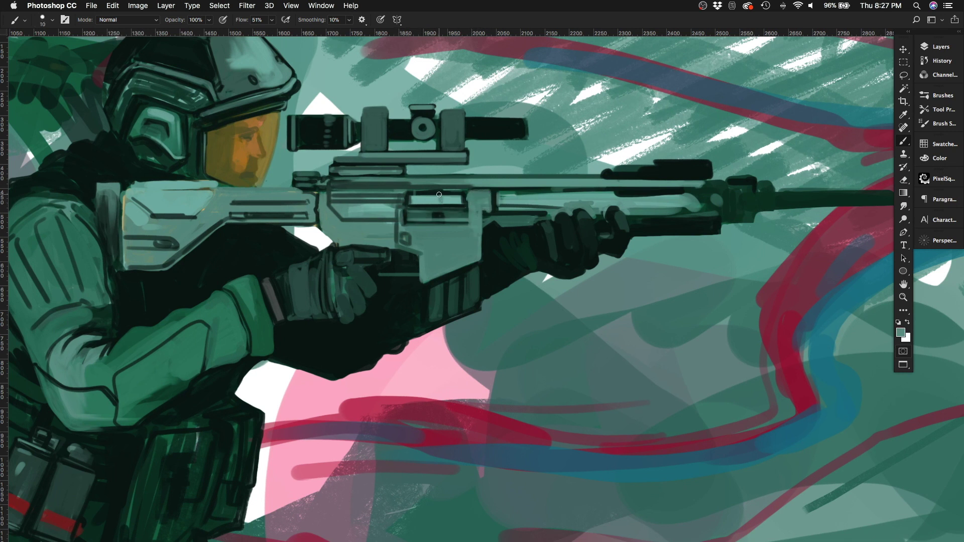
Step: Smooth the upper receiver above the ejection port and redefine the handguard with sampled teal tones
left_click(436, 179, "alt")
left_click_drag(407, 189, 583, 181)
key("bracketleft")
left_click(452, 187, "alt")
mouse_move(475, 187)
left_mouse_down()
mouse_move(487, 205)
mouse_move(477, 210)
mouse_move(522, 193)
mouse_move(703, 185)
mouse_move(728, 220)
left_mouse_up()
Step: Paint a light teal end cap at the handguard's front and check the mirrored composition
left_click(482, 201, "alt")
key("bracketleft")
left_click(452, 189, "alt")
key("bracketright")
key("bracketright")
key("bracketright")
left_click_drag(698, 183, 731, 185)
key("super+0")
key("h")
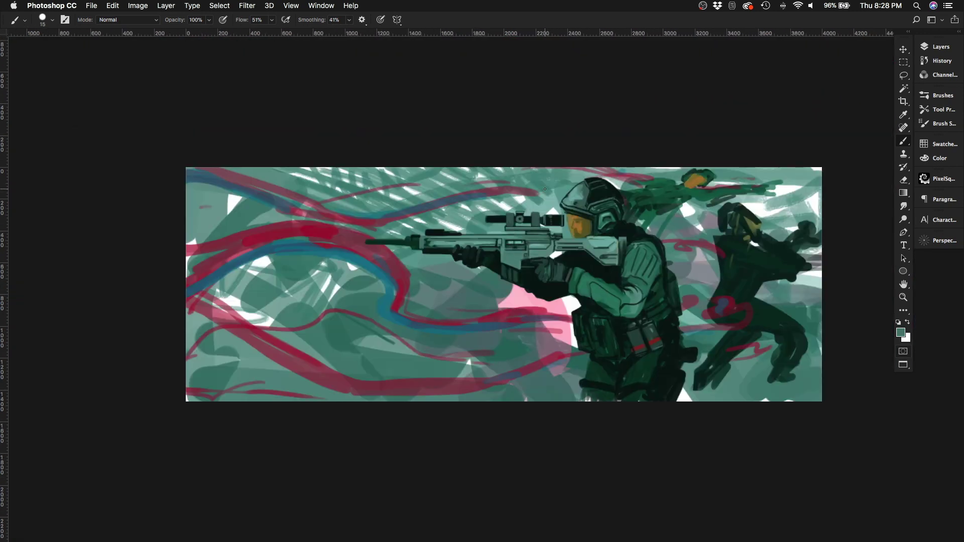
key("h")
Step: Clean up the rifle stock's top edge with a sampled light teal and a thin dark seam beneath it
scroll(491, 203, "up", 3)
key("bracketleft")
key("bracketleft")
key("bracketleft")
key("bracketleft")
left_click(454, 251, "alt")
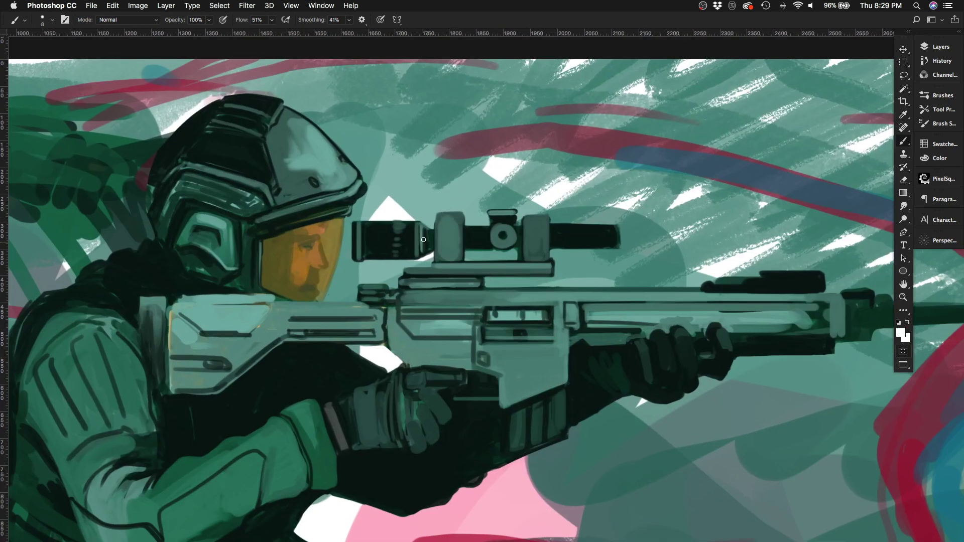
mouse_move(274, 300)
left_mouse_down()
mouse_move(176, 301)
mouse_move(190, 298)
left_mouse_up()
left_click(190, 298, "alt")
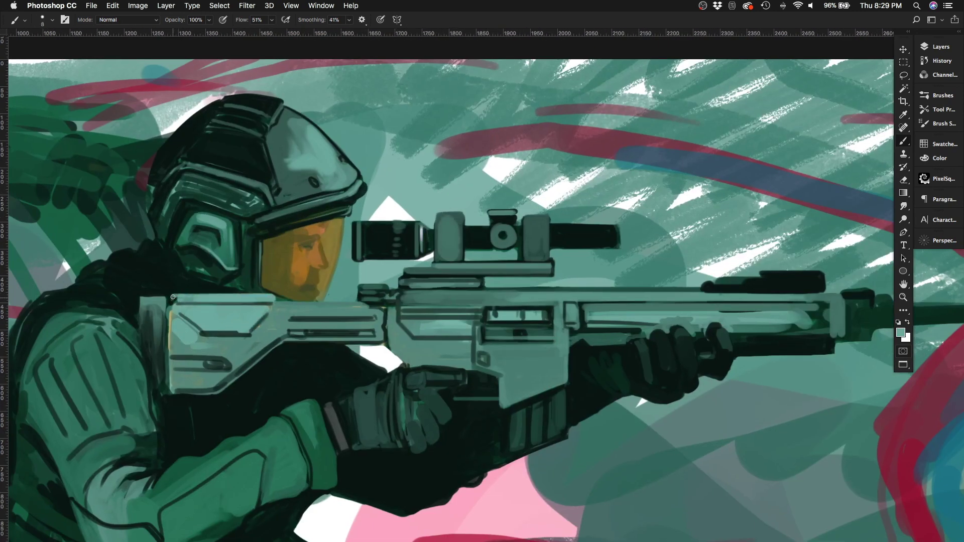
left_click(272, 294, "alt")
left_click_drag(271, 303, 168, 304)
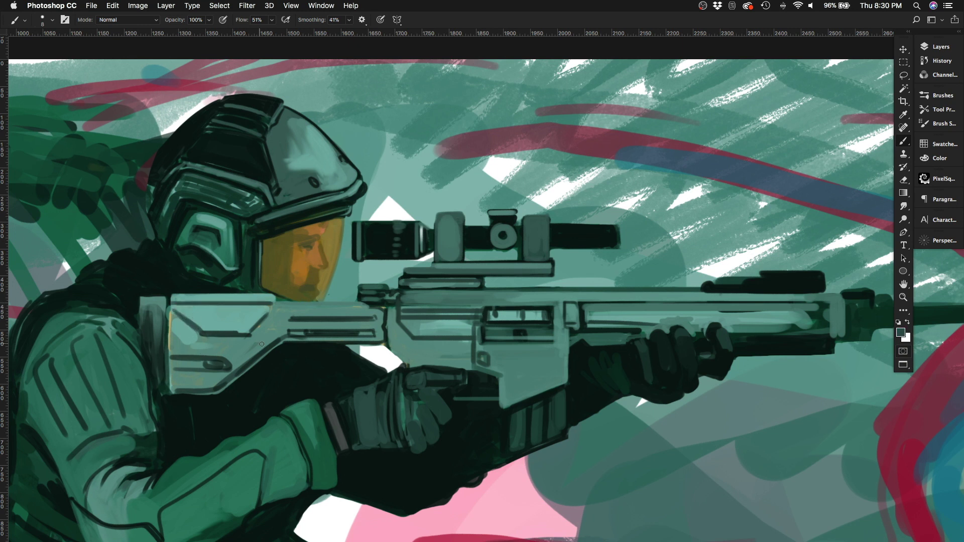
Step: Cut rows of short slots into the handguard's lower rail and upper strip with the Eraser
scroll(367, 321, "right", 5)
scroll(367, 321, "down", 1)
key("e")
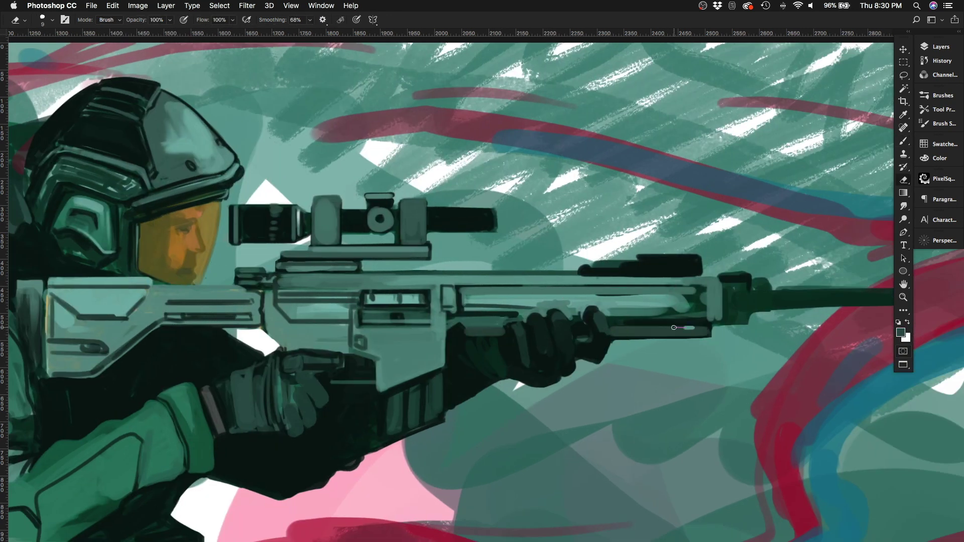
left_click_drag(493, 290, 505, 290)
left_click_drag(527, 290, 540, 291)
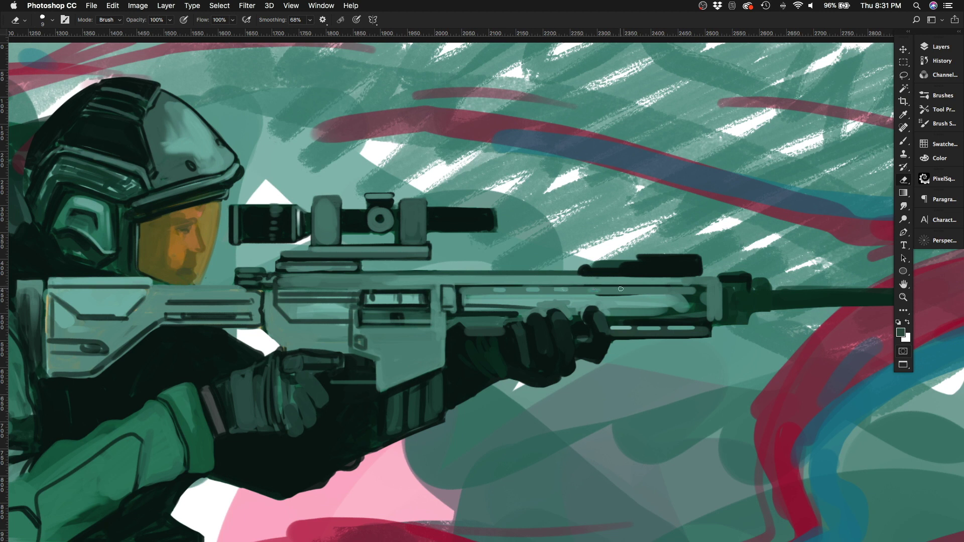
left_click_drag(615, 289, 627, 288)
Step: Lighten the handguard and its front cap with teal strokes, and erase excess dark paint around the barrel's base
key("b")
mouse_move(530, 317)
left_mouse_down()
mouse_move(462, 305)
mouse_move(539, 307)
left_mouse_up()
mouse_move(467, 299)
left_mouse_down()
mouse_move(704, 297)
mouse_move(728, 281)
mouse_move(771, 284)
left_mouse_up()
key("e")
key("bracketright")
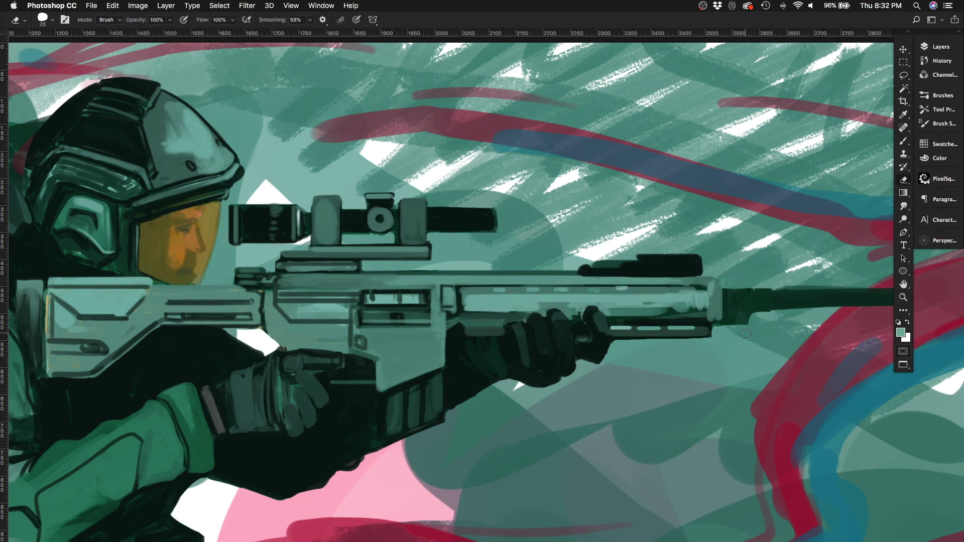
left_click_drag(745, 330, 723, 321)
Step: Brighten the handguard's middle strip with light teal and review the mirrored composition
key("b")
left_click_drag(538, 303, 693, 305)
key("bracketleft")
key("super+minus")
mouse_move(550, 271)
left_mouse_down()
mouse_move(550, 421)
mouse_move(670, 294)
left_mouse_up()
key("shift+h")
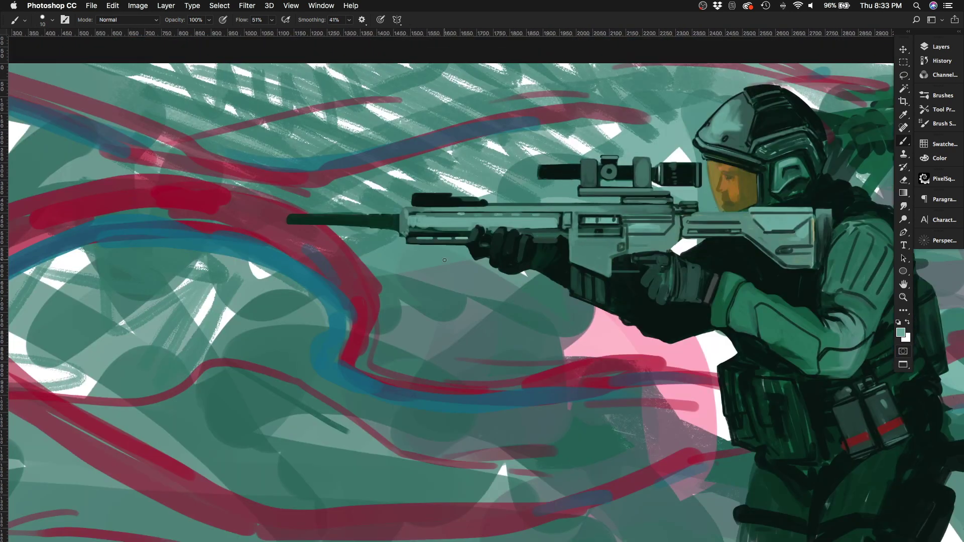
key("super+minus")
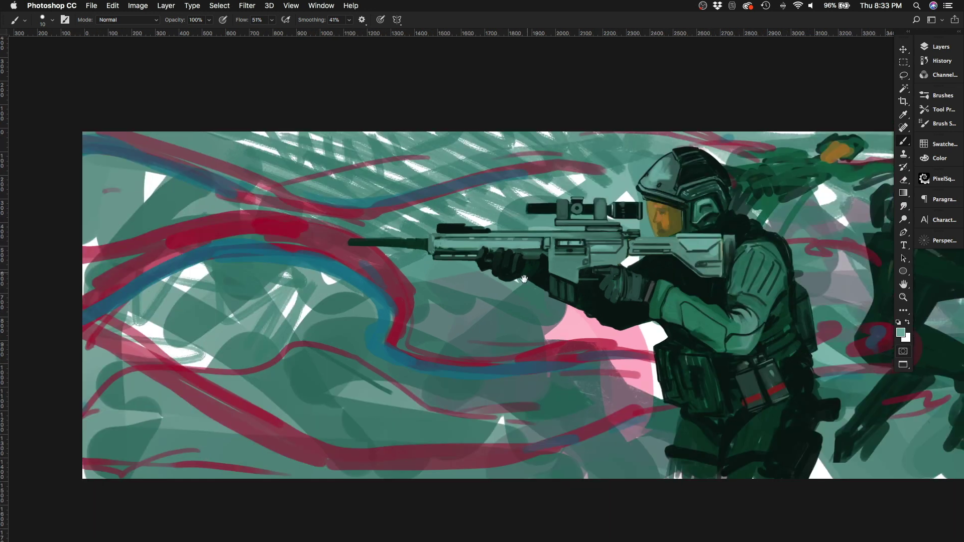
key("shift+h")
Step: Define the collar where the barrel meets the handguard with sampled dark strokes
key("super+plus")
scroll(702, 207, "right", 3)
left_click(700, 216, "alt")
left_click_drag(701, 202, 701, 234)
key("e")
key("b")
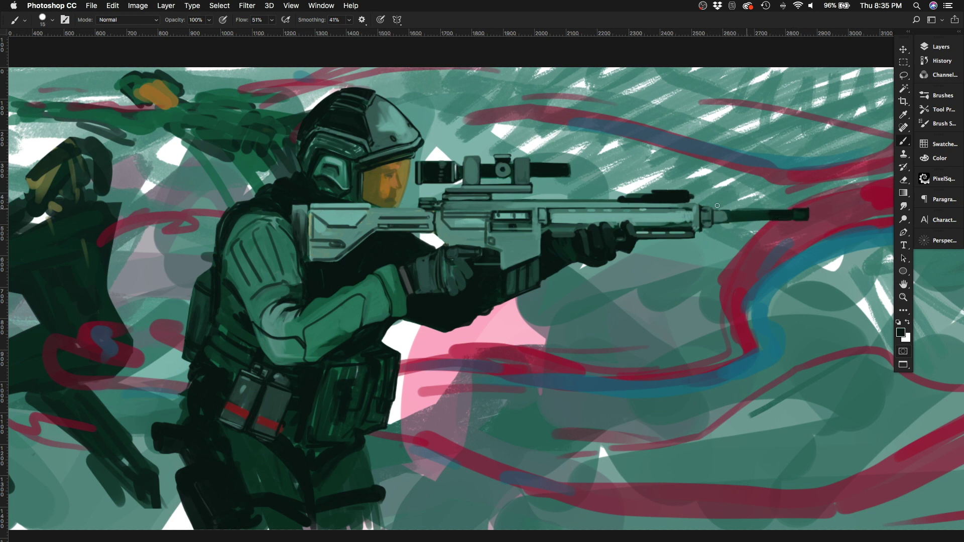
Step: Repaint the barrel as a thin mid-teal tube with a dark muzzle tip, using sampled tones
left_click(716, 205, "alt")
left_click_drag(729, 221, 790, 218)
left_click(753, 216, "alt")
left_click_drag(730, 220, 809, 219)
key("e")
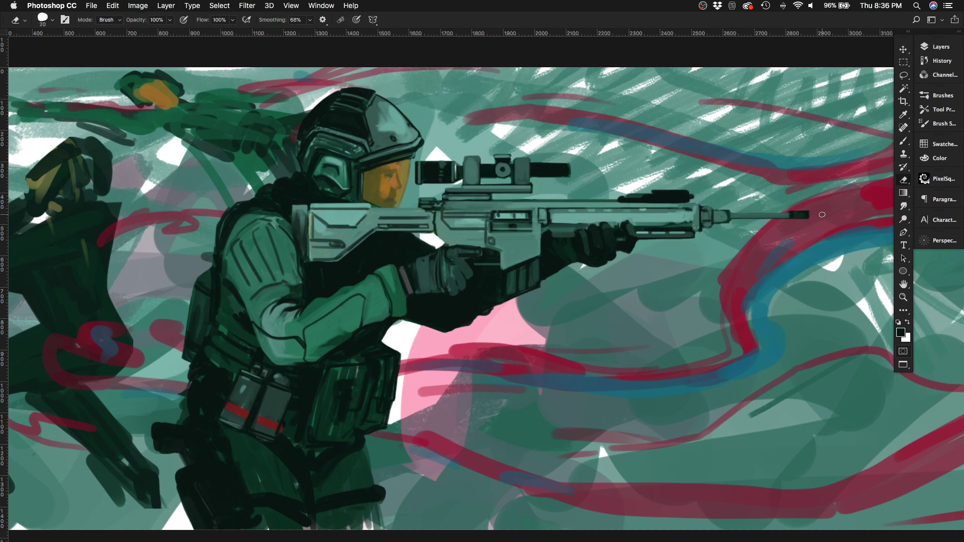
key("b")
scroll(627, 221, "up", 6)
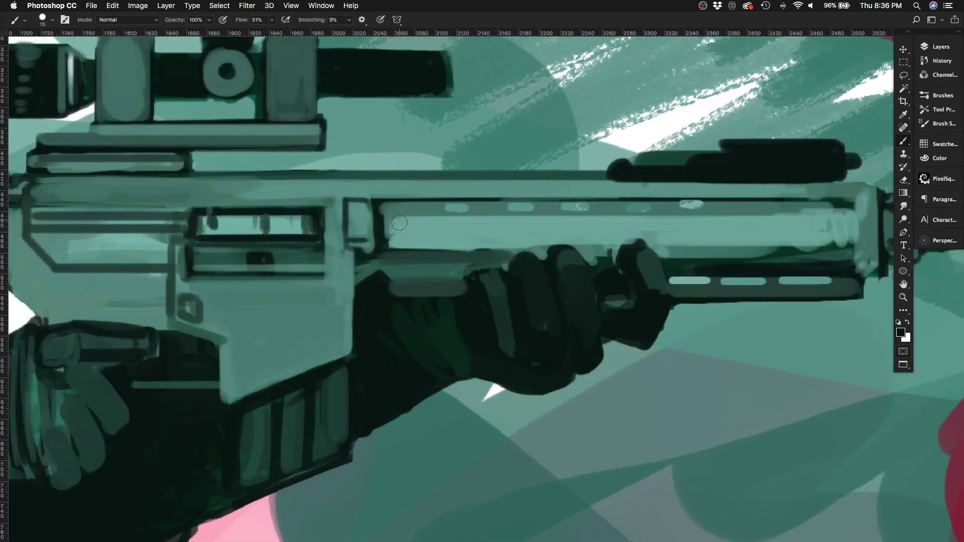
Step: Paint short dark vertical vent slots at both ends of the handguard's light middle strip and retouch its upper edge
left_click_drag(399, 219, 399, 246)
mouse_move(418, 219)
left_mouse_down()
mouse_move(441, 220)
mouse_move(418, 246)
left_mouse_up()
mouse_move(437, 221)
left_mouse_down()
mouse_move(436, 246)
mouse_move(459, 247)
left_mouse_up()
left_click_drag(479, 219, 479, 246)
left_click_drag(495, 219, 496, 246)
left_click_drag(847, 217, 846, 246)
left_click_drag(833, 213, 833, 243)
left_click_drag(818, 219, 818, 247)
left_click(730, 206, "alt")
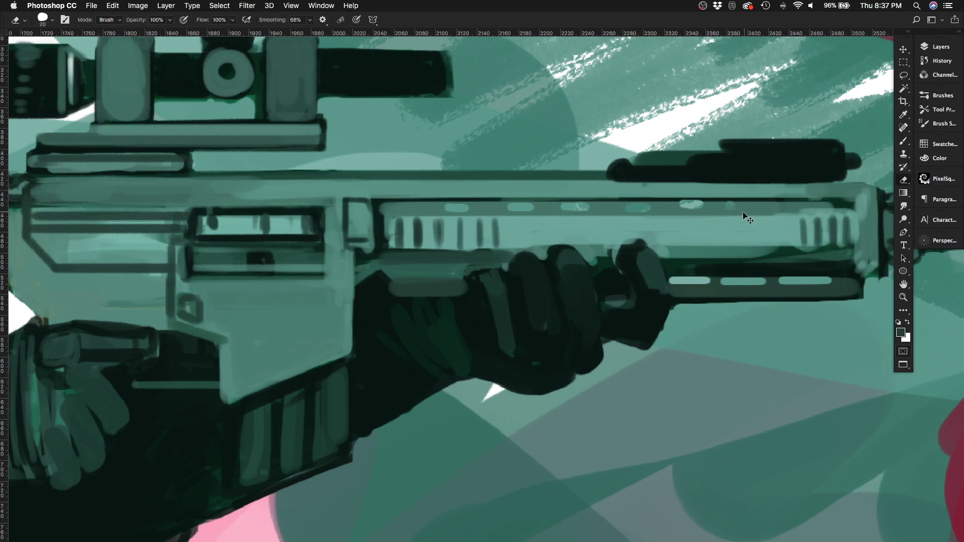
mouse_move(782, 205)
left_mouse_down()
mouse_move(809, 205)
mouse_move(776, 246)
left_mouse_up()
Step: Draw a thin straight red laser beam from the device on top of the handguard to the canvas's far edge
key("super+minus")
key("super+minus")
left_click(939, 158)
left_click(800, 204)
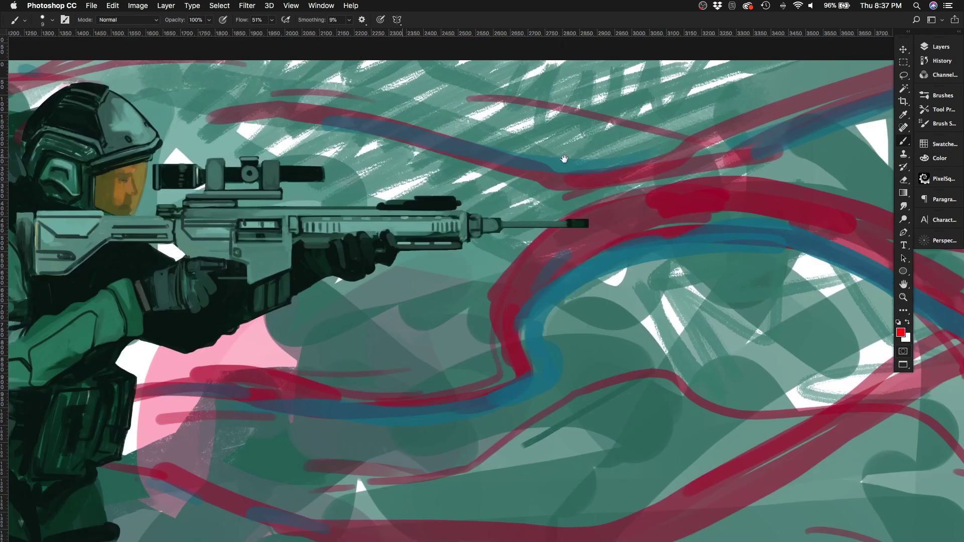
left_click(399, 214)
left_click(688, 215, "shift")
key("super+minus")
key("super+z")
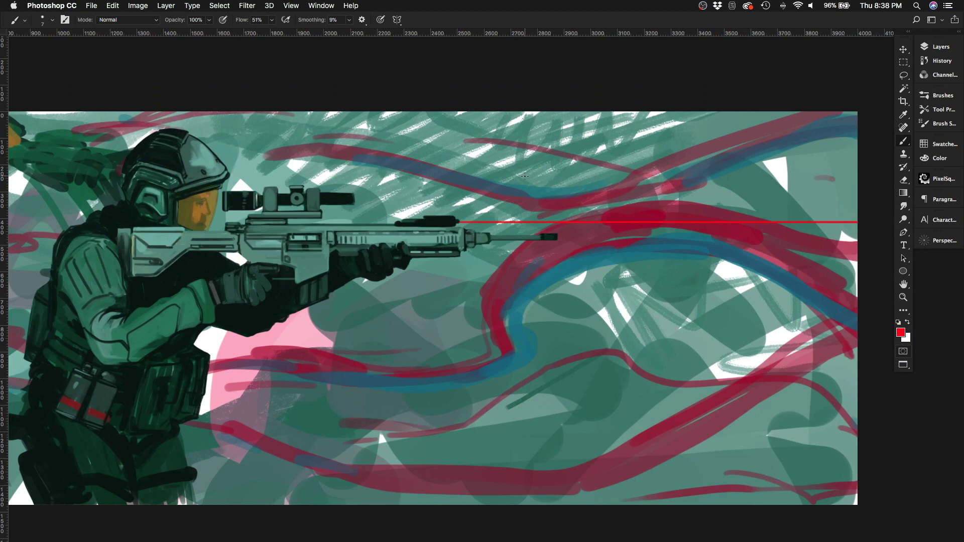
left_click(939, 158)
left_click(455, 222)
left_click(854, 221, "shift")
scroll(369, 237, "left", 7)
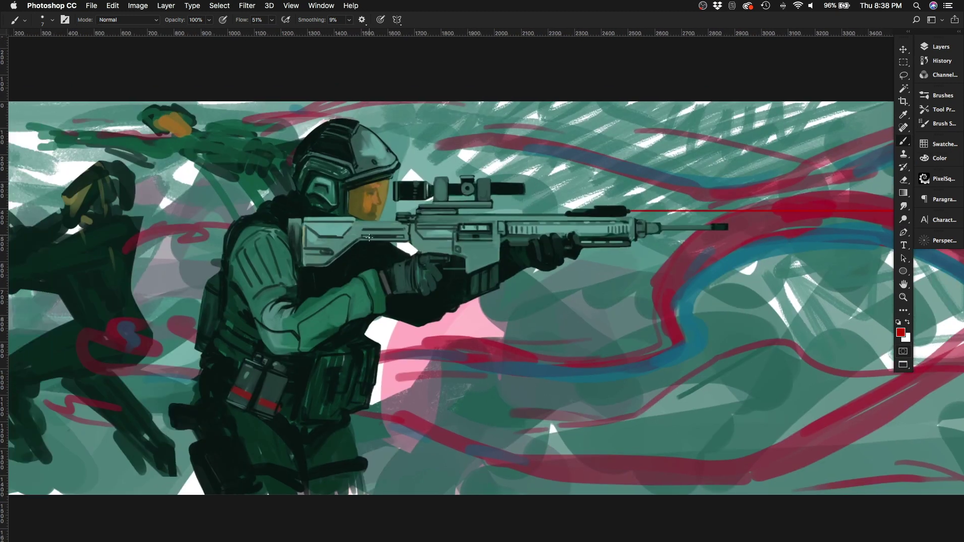
Step: Mirror the canvas and refine the main soldier's orange visor with sampled tones and a pale yellow front edge
key("super+minus")
key("super+shift+h")
key("super+plus")
key("super+plus")
key("d")
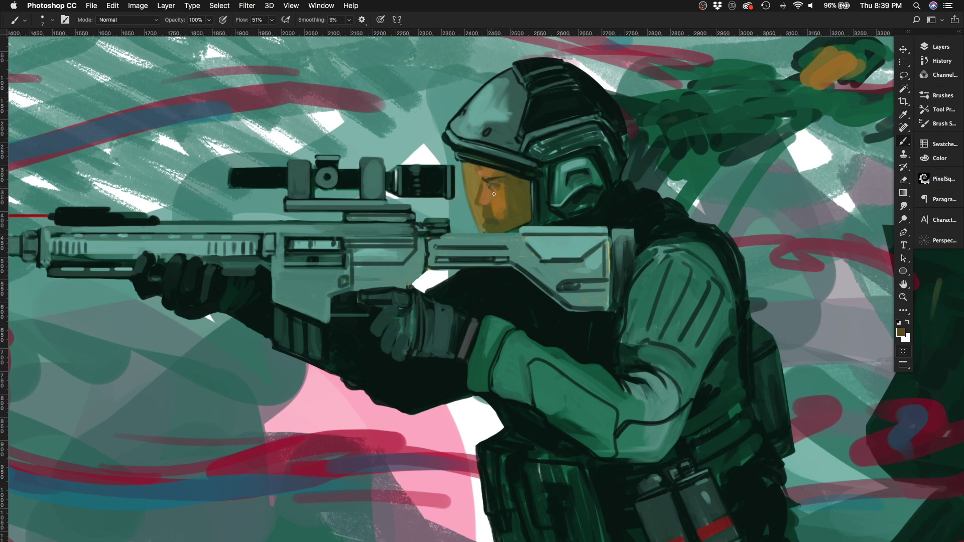
left_click(491, 178, "alt")
key("F6")
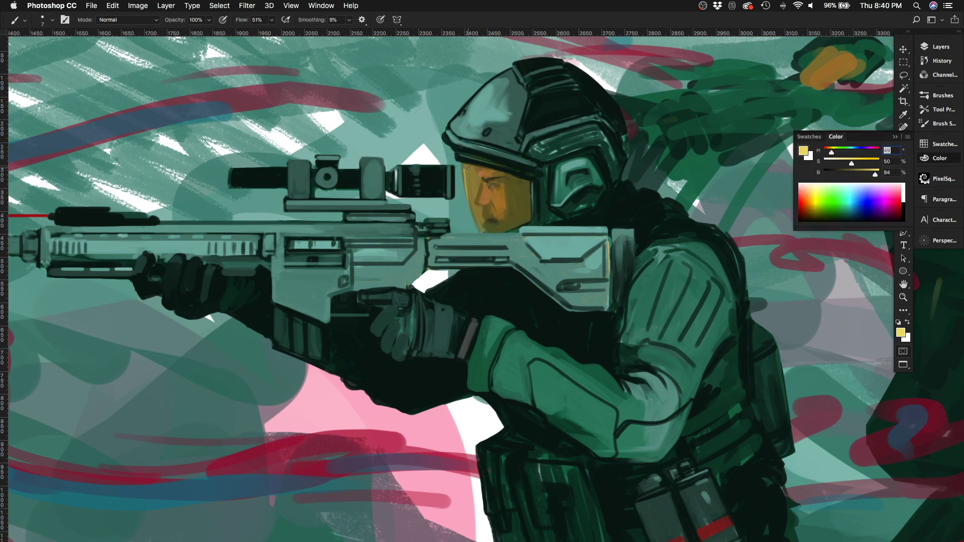
key("F6")
left_click(534, 163, "alt")
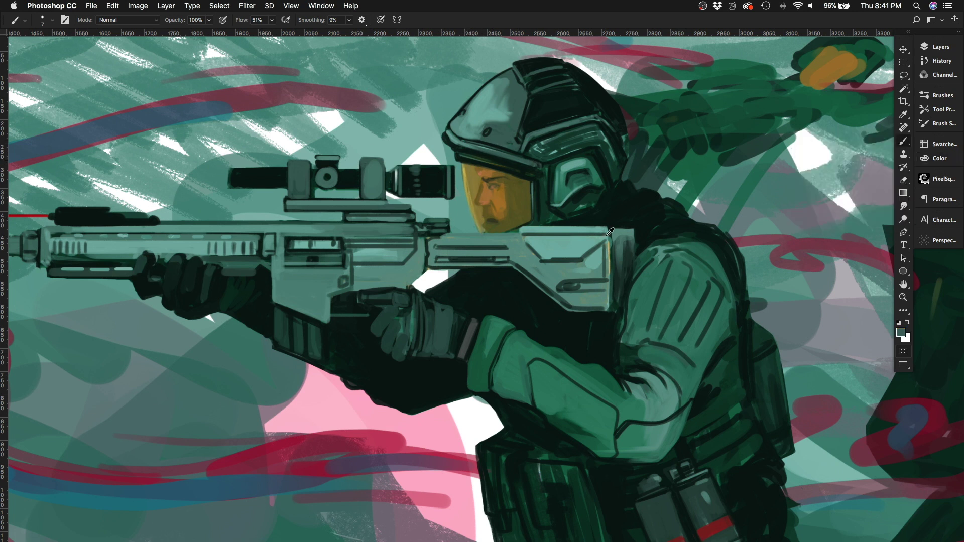
Step: Brighten the helmet's front shell with pale grey strokes along its curved outer edge
key("F6")
key("F6")
left_click_drag(463, 92, 485, 108)
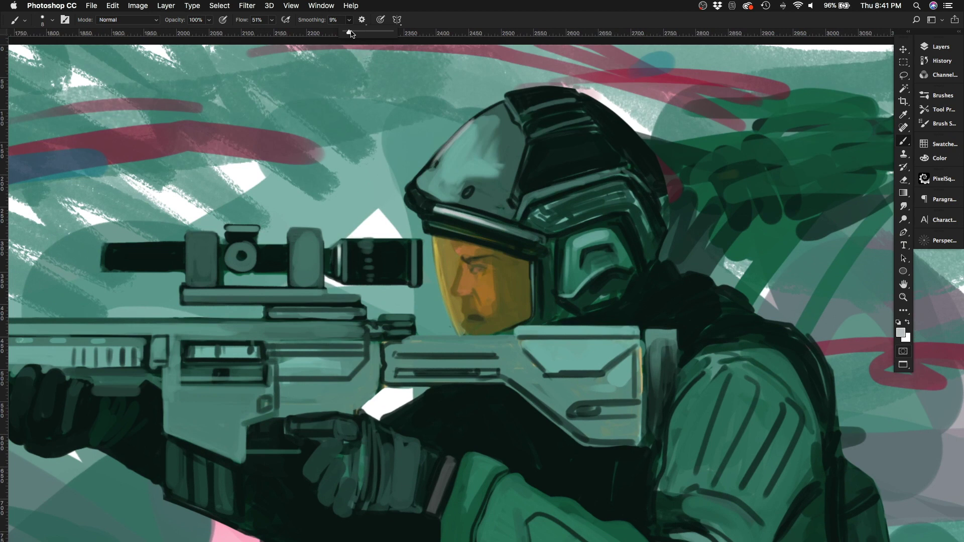
left_click_drag(497, 105, 452, 138)
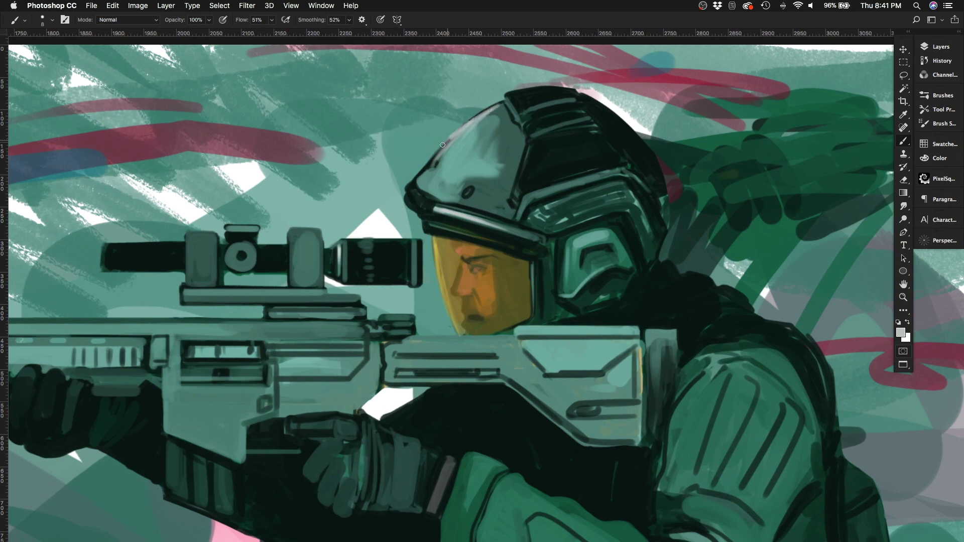
left_click_drag(427, 176, 497, 134)
key("period")
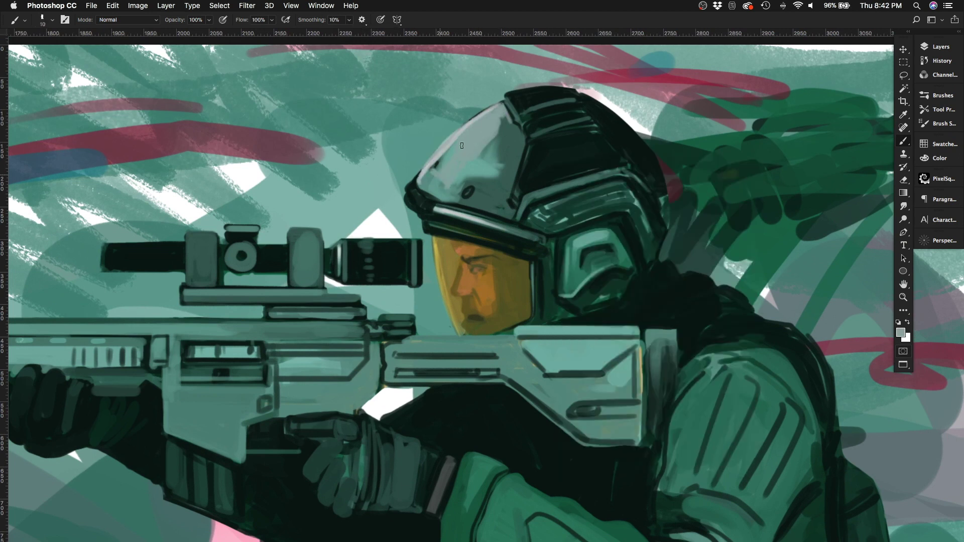
left_click(494, 142, "alt")
Step: Flip the canvas back and paint a red triangle on the helmet's front shell and a red bracket on the ear cover
key("comma")
key("super+minus")
key("h")
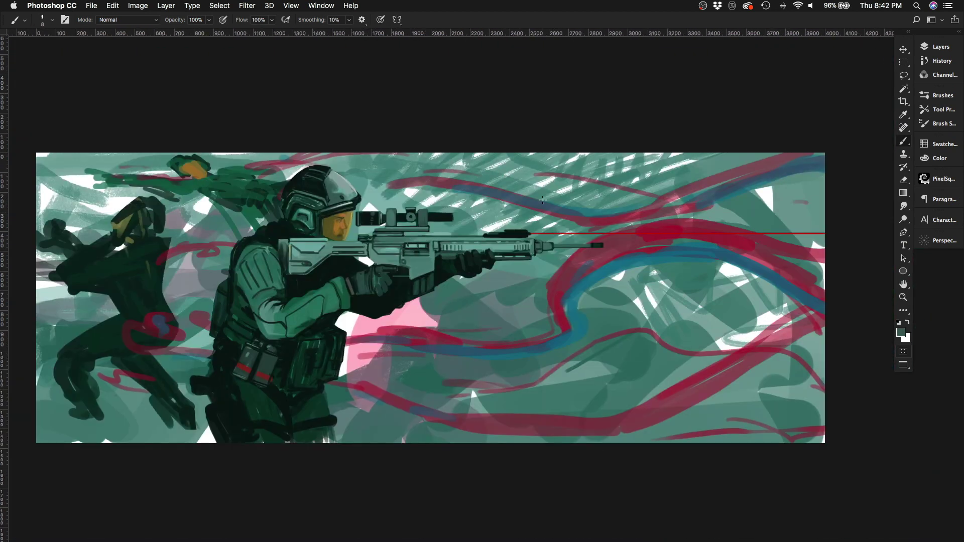
key("super+plus")
key("Tab")
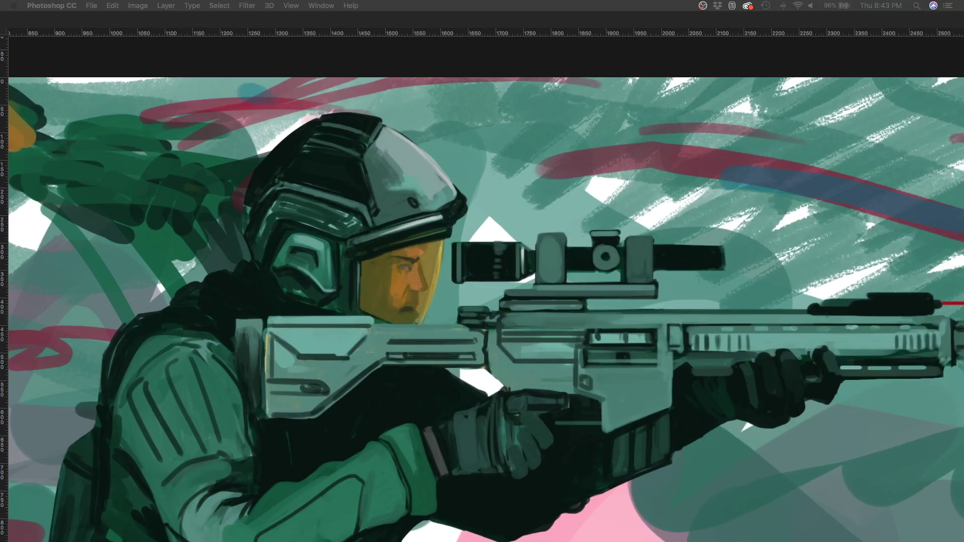
key("Tab")
left_click_drag(427, 174, 441, 191)
scroll(380, 124, "down", 3)
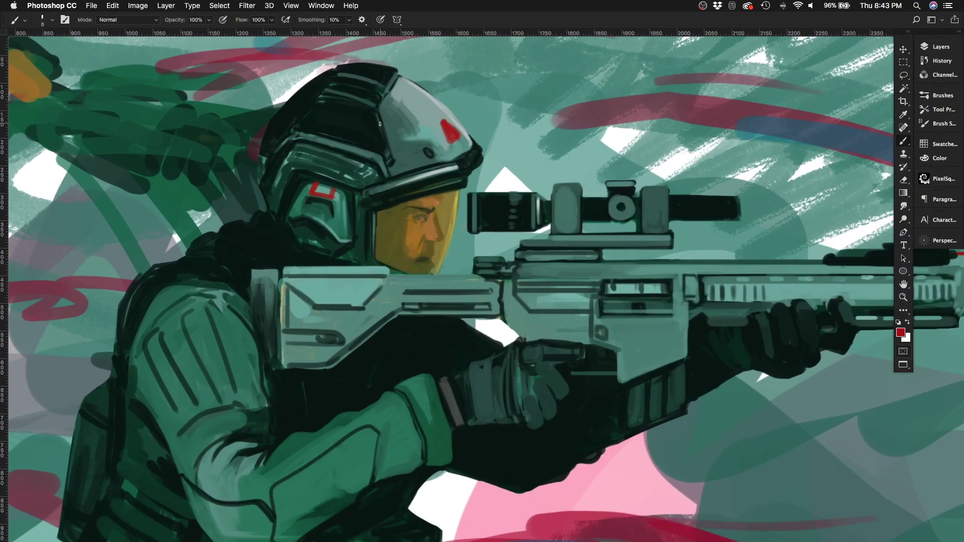
Step: Set the brush smoothing to 45% and blend the helmet's front shell with broad sampled grey strokes
left_click(438, 121, "alt")
left_click_drag(348, 20, 365, 36)
key("bracketright")
key("bracketright")
key("bracketright")
key("bracketright")
left_click_drag(411, 131, 420, 113)
left_click(428, 151, "alt")
key("bracketleft")
key("bracketleft")
key("bracketleft")
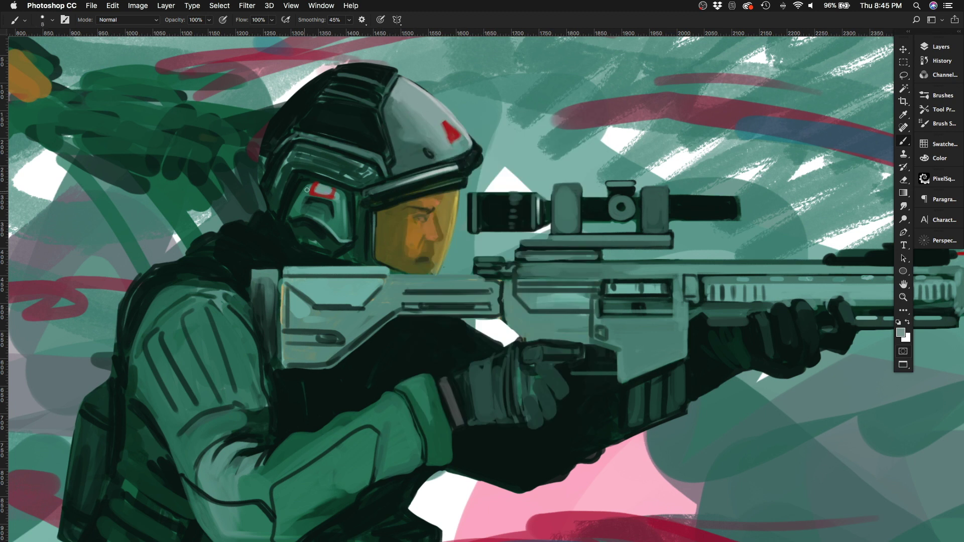
Step: Repaint the helmet's side band above the ear cover in an even sampled grey
key("bracketright")
key("bracketright")
key("bracketright")
key("bracketright")
mouse_move(296, 154)
left_mouse_down()
mouse_move(372, 169)
mouse_move(230, 219)
mouse_move(321, 164)
mouse_move(352, 175)
mouse_move(290, 169)
mouse_move(269, 201)
left_mouse_up()
key("bracketleft")
key("bracketleft")
Step: Mirror the canvas, add a dark slot to the helmet's side band, and refine the line above the brim
key("ctrl+shift+h")
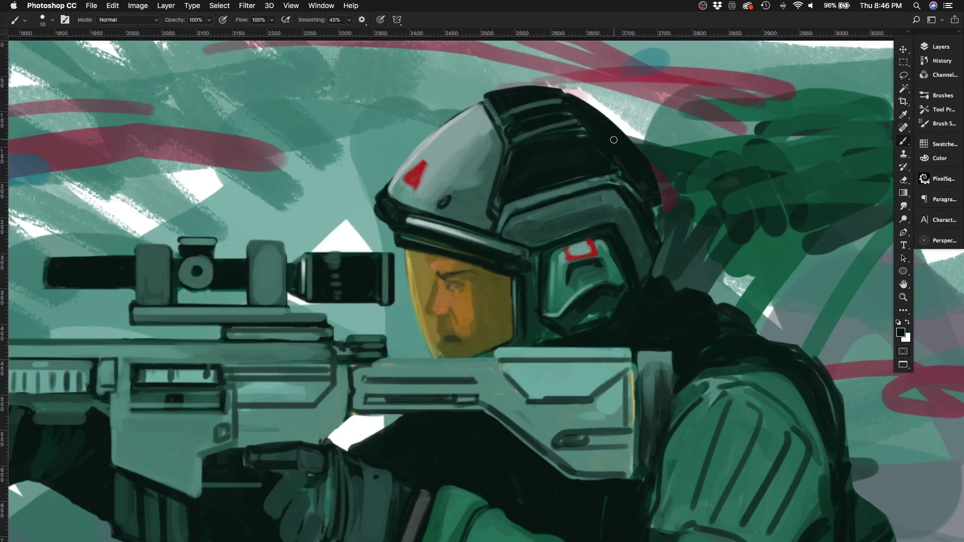
left_click_drag(548, 208, 589, 195)
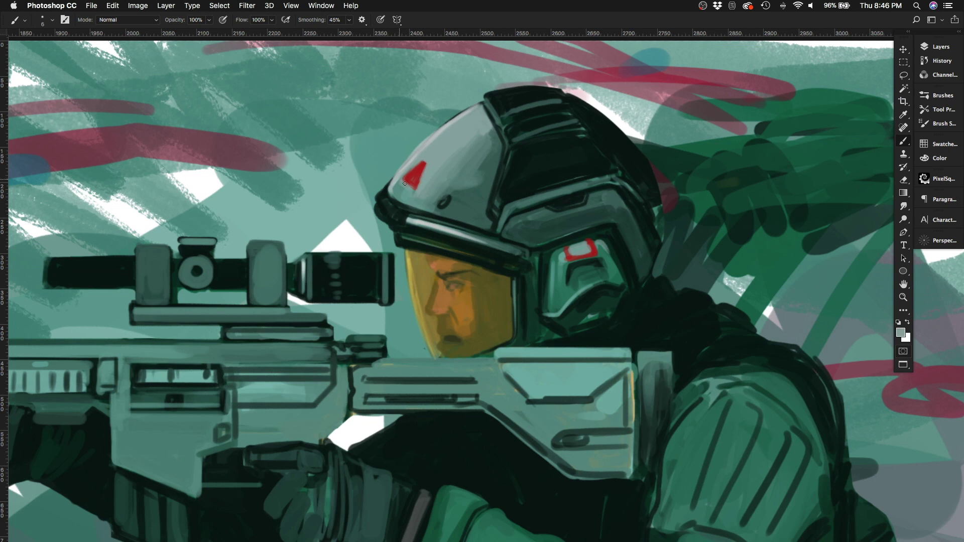
key("bracketleft")
left_click_drag(404, 206, 487, 229)
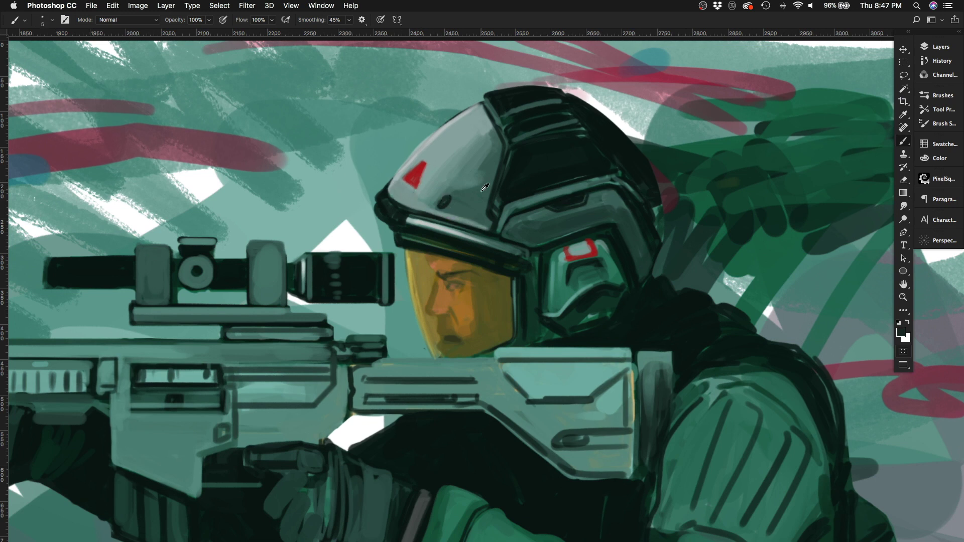
Step: Shade the rear part of the helmet's front shell with a larger brush and flip the canvas back
key("bracketright")
key("bracketright")
key("bracketright")
key("bracketright")
key("bracketright")
mouse_move(485, 187)
left_mouse_down()
mouse_move(492, 130)
mouse_move(486, 103)
left_mouse_up()
key("ctrl+shift+h")
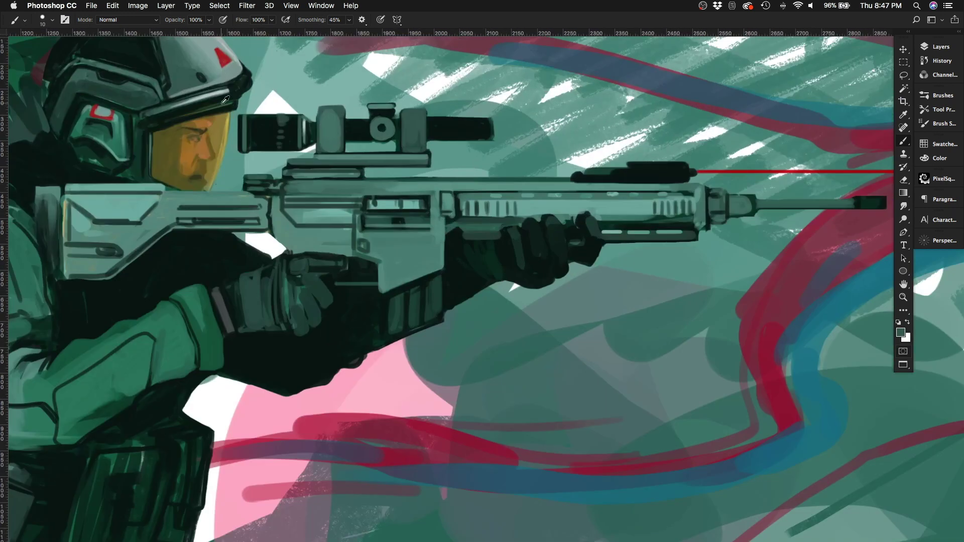
Step: Paint two thin light vertical highlights on the rifle's magazine
left_click_drag(428, 279, 426, 322)
left_click_drag(407, 290, 404, 332)
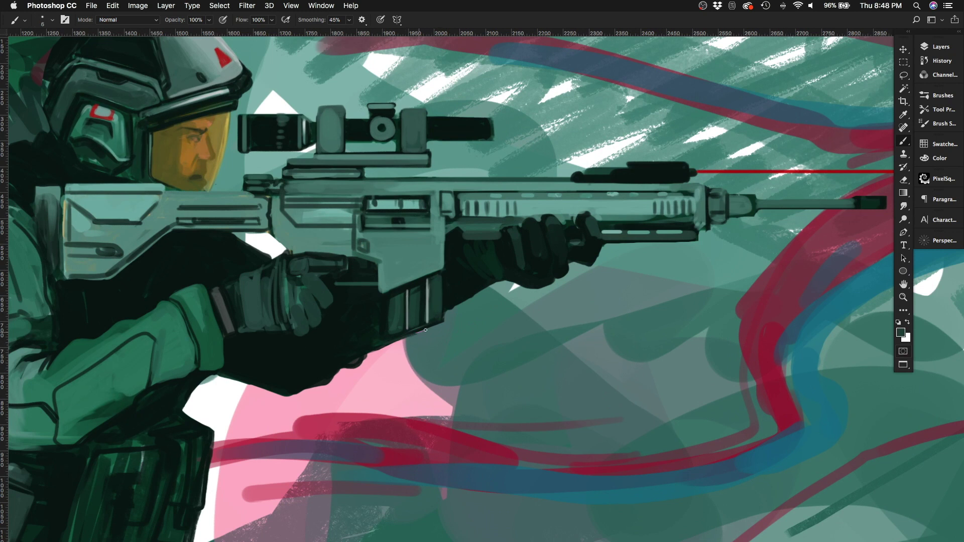
key("e")
key("b")
Step: Repaint the helmet's ear cover around the red bracket mark with sampled muted teal tones
scroll(221, 184, "up", 3)
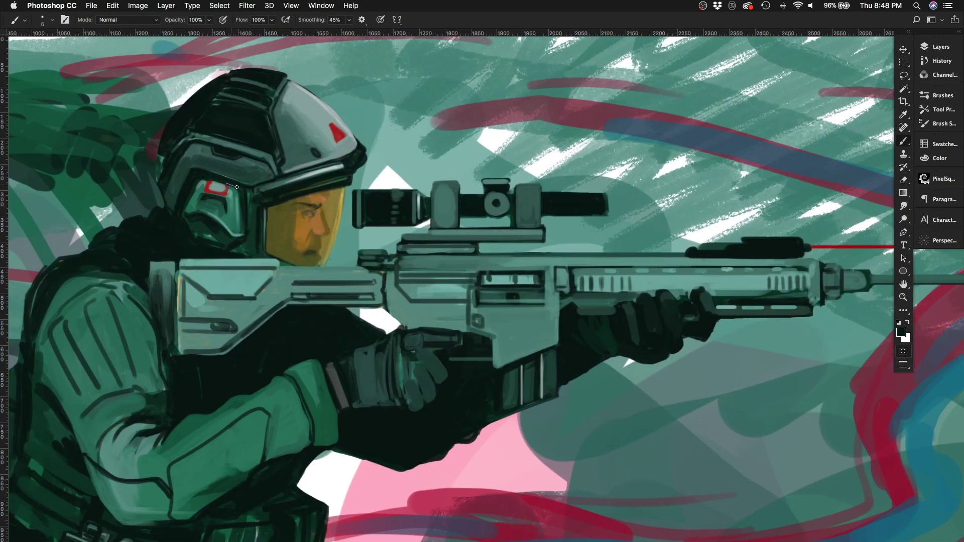
left_click(247, 202, "alt")
key("bracketright")
key("bracketright")
key("bracketright")
key("bracketright")
key("bracketright")
mouse_move(198, 183)
left_mouse_down()
mouse_move(186, 216)
mouse_move(226, 211)
mouse_move(201, 207)
left_mouse_up()
key("bracketleft")
key("bracketleft")
key("bracketleft")
key("bracketleft")
left_click(201, 192, "alt")
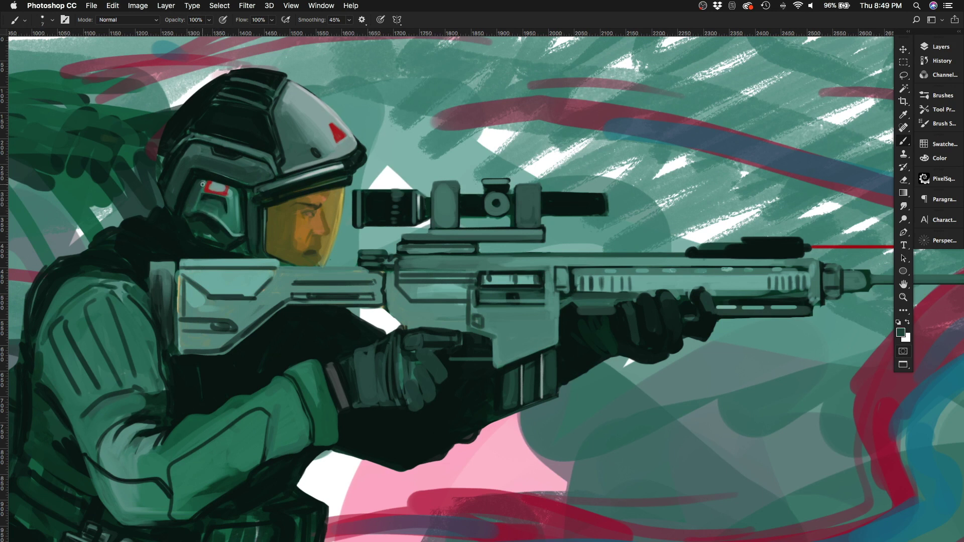
Step: Set the brush smoothing to 68% and clean up the seam between the rifle stock and its butt pad
key("alt+6")
key("alt+8")
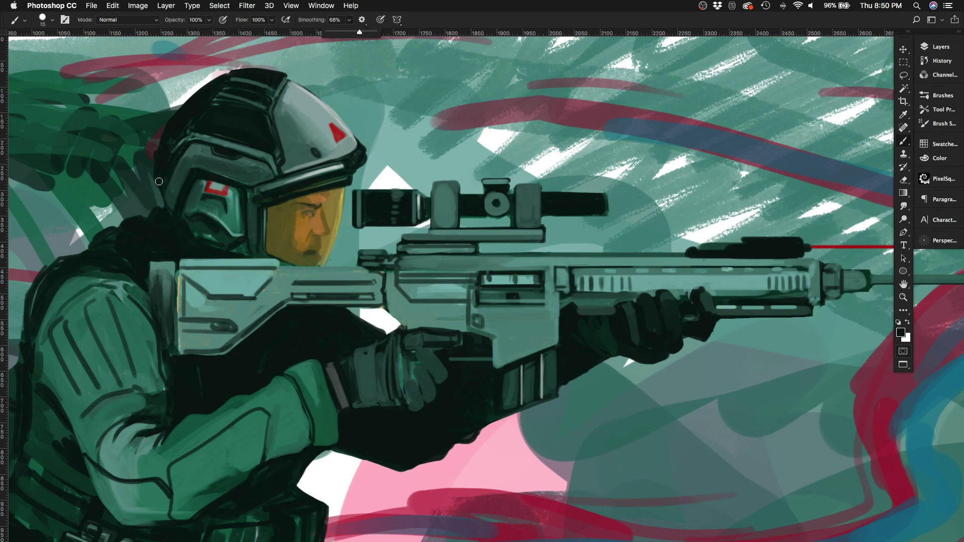
left_click_drag(178, 318, 340, 242)
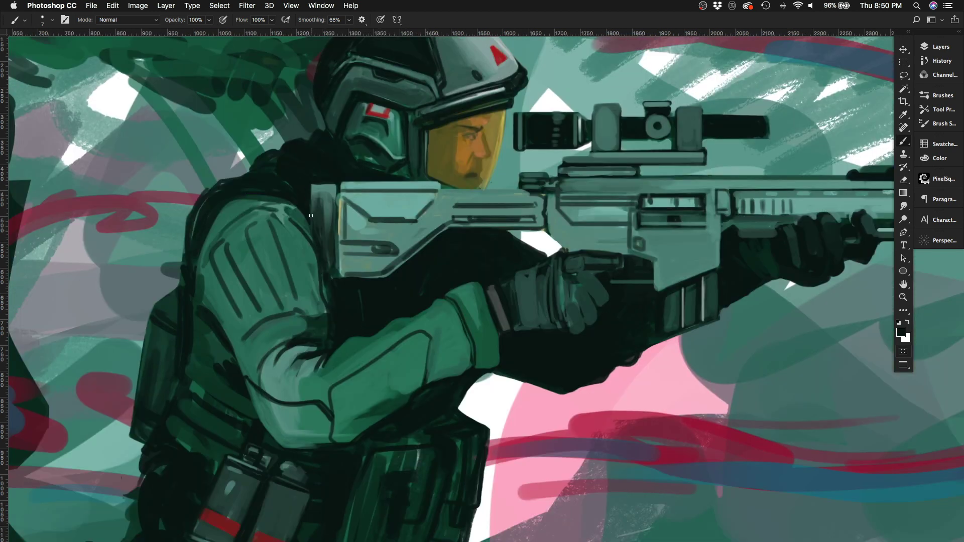
left_click(339, 199, "alt")
left_click_drag(336, 190, 335, 277)
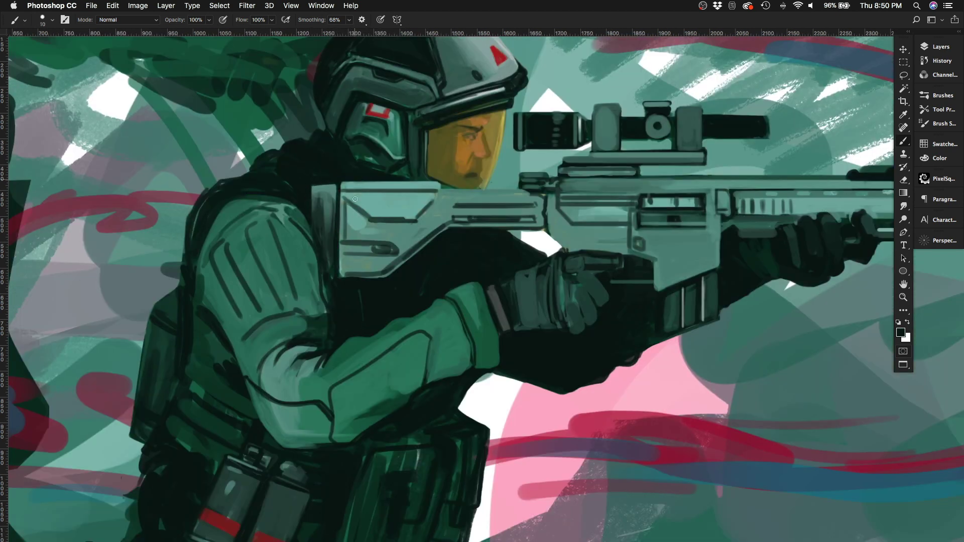
left_click_drag(355, 199, 292, 179)
Step: Outline a wide cuff on the trigger arm's wrist with sampled light grey strokes
left_click(428, 277, "alt")
left_click_drag(380, 276, 445, 335)
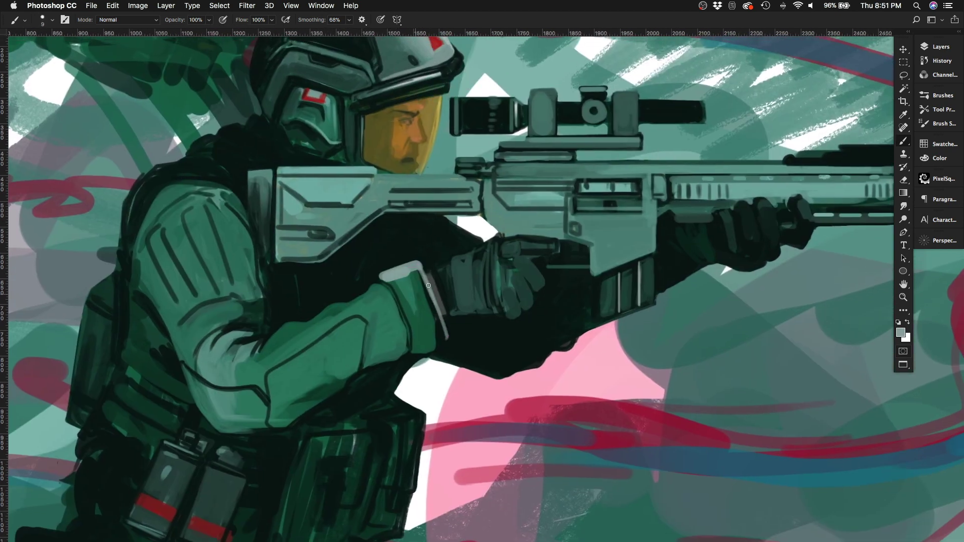
key("bracketright")
left_click_drag(416, 271, 396, 351)
left_click_drag(374, 284, 394, 366)
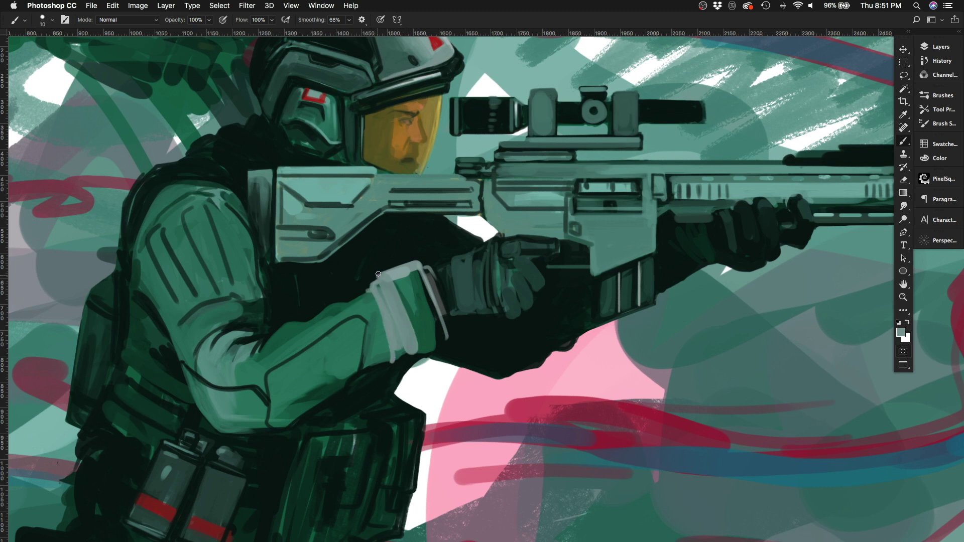
Step: Fill the wrist cuff solid light grey with a larger brush
key("bracketright")
mouse_move(396, 273)
left_mouse_down()
mouse_move(424, 341)
mouse_move(434, 326)
left_mouse_up()
left_click_drag(409, 357, 446, 344)
left_click_drag(432, 283, 442, 336)
key("e")
key("b")
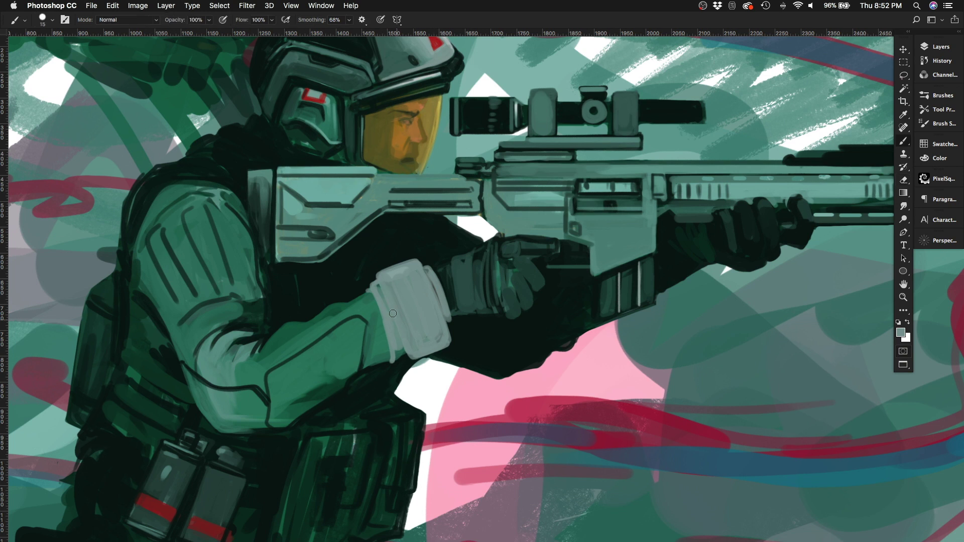
Step: Draw dark panel lines and a small rounded detail across the light grey wrist cuff
key("super+minus")
key("super+minus")
key("super+minus")
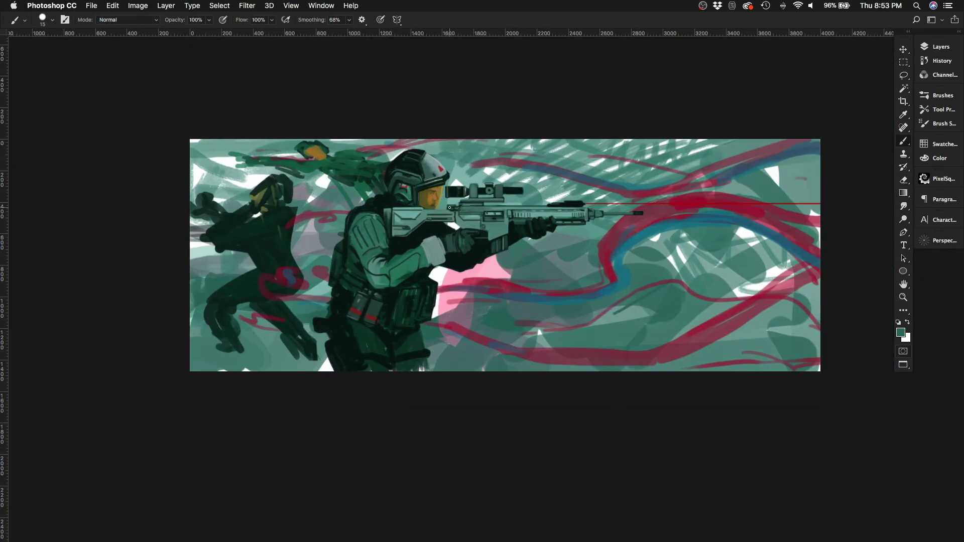
key("super+plus")
key("super+plus")
key("super+plus")
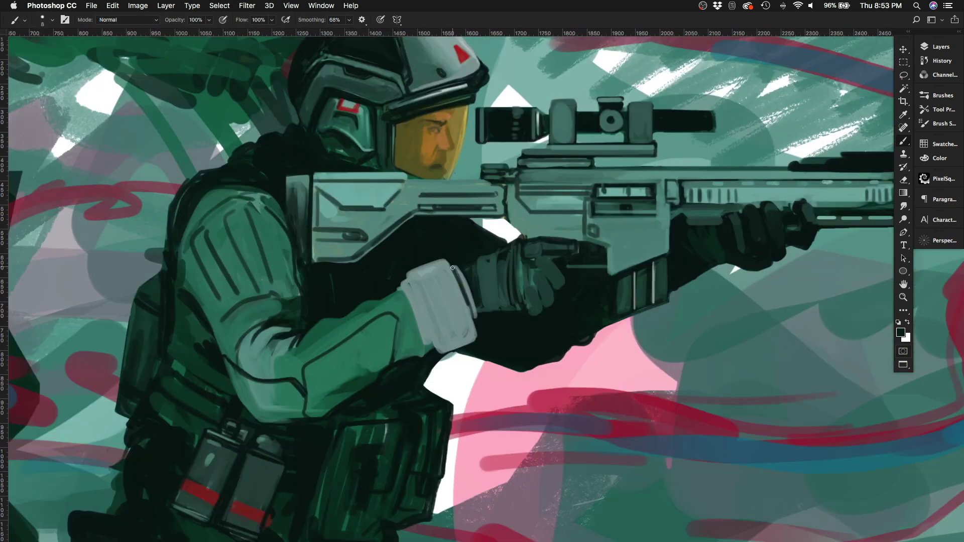
left_click(456, 280, "alt")
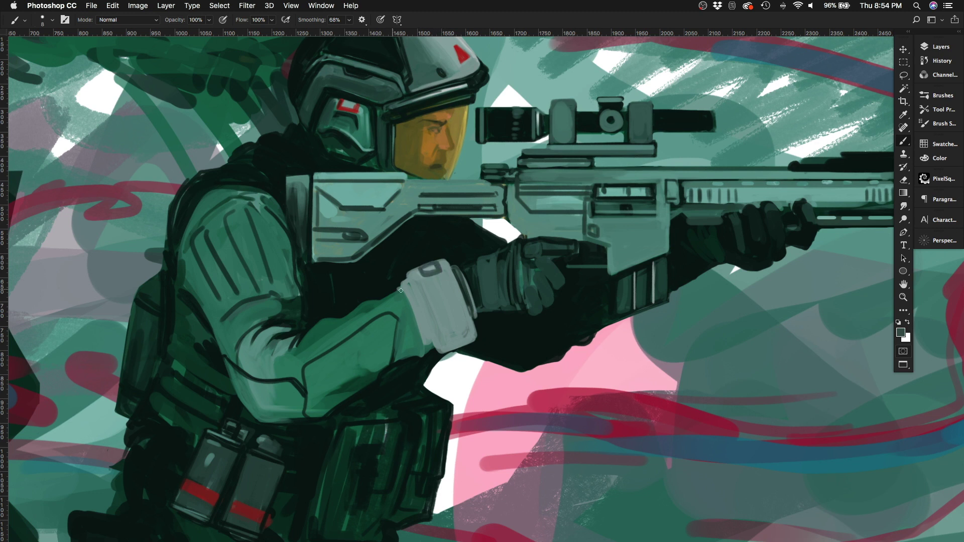
mouse_move(442, 276)
left_mouse_down()
mouse_move(435, 353)
mouse_move(477, 356)
left_mouse_up()
left_click_drag(409, 276, 431, 359)
Step: Refine the wrist cuff's edge and repaint the adjoining glove wrist with its sampled dark tone
left_click(404, 289, "alt")
key("bracketright")
key("bracketright")
key("bracketright")
left_click(507, 281, "alt")
left_click_drag(474, 272, 482, 306)
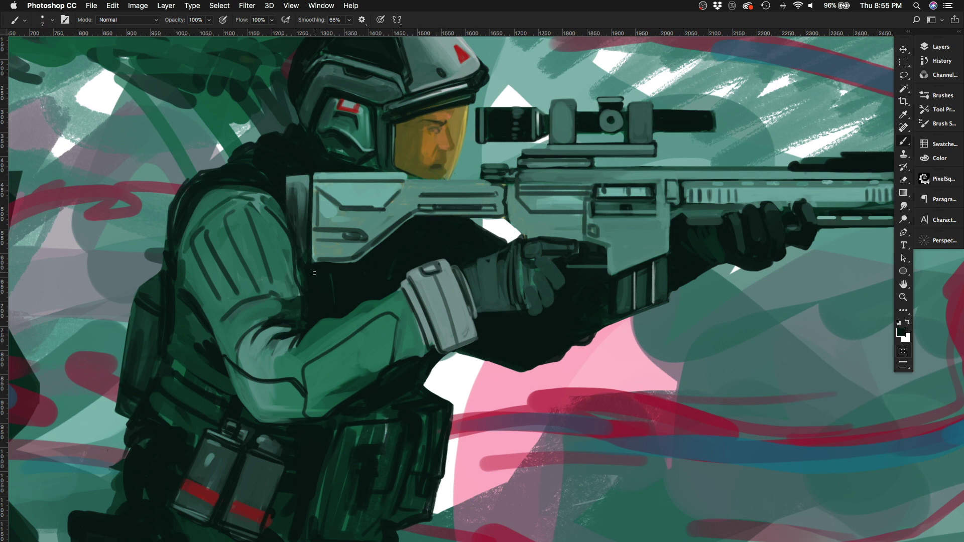
Step: Refine the handguard's middle strip and lower edge with thin sampled teal strokes
key("h")
left_click_drag(554, 270, 485, 191)
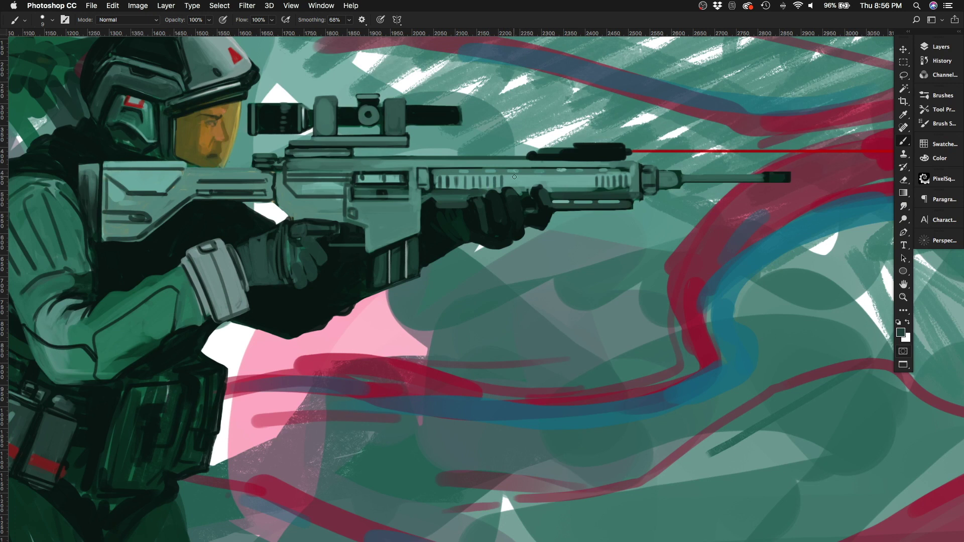
mouse_move(433, 175)
left_mouse_down()
mouse_move(631, 176)
mouse_move(619, 189)
left_mouse_up()
mouse_move(552, 191)
left_mouse_down()
mouse_move(605, 190)
mouse_move(522, 198)
left_mouse_up()
Step: Darken the supporting forearm behind the glove, beneath the rear of the handguard
key("bracketright")
key("bracketright")
key("bracketright")
key("bracketright")
key("bracketright")
key("bracketleft")
key("bracketleft")
key("bracketleft")
left_click_drag(468, 213, 439, 211)
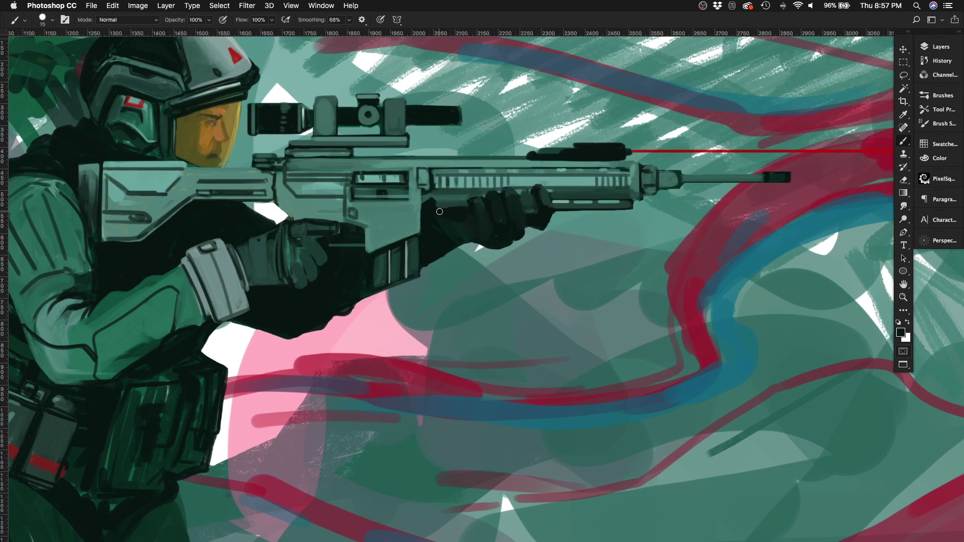
Step: Block in the heel of the supporting glove beside the magazine with muted grey strokes
key("bracketright")
left_click_drag(454, 246, 446, 221)
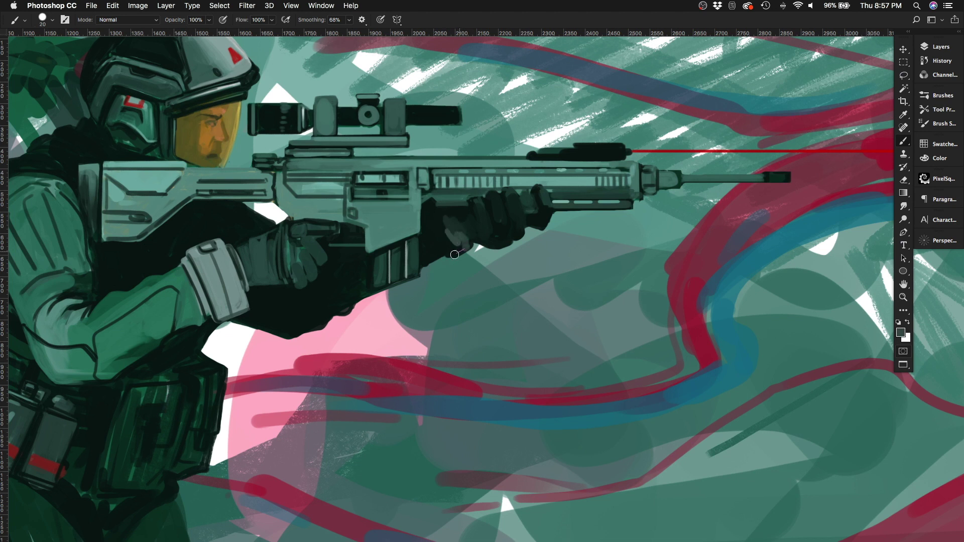
mouse_move(457, 254)
left_mouse_down()
mouse_move(447, 221)
mouse_move(439, 236)
left_mouse_up()
key("bracketright")
key("super+minus")
key("super+minus")
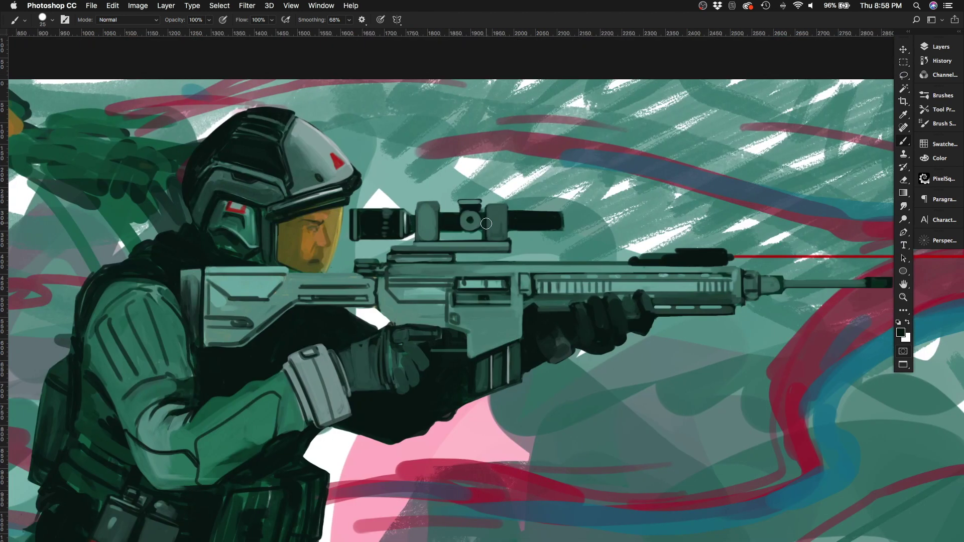
Step: Repaint the rifle's barrel in a near-black tone between the handguard and the muzzle
key("h")
key("h")
key("super+plus")
key("super+plus")
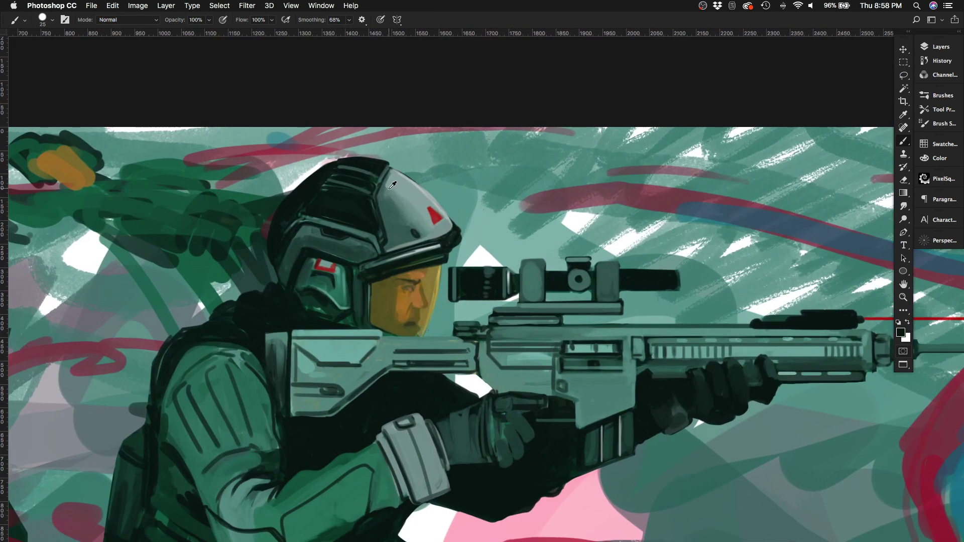
key("bracketleft")
key("bracketleft")
key("bracketleft")
key("bracketleft")
scroll(442, 236, "right", 5)
scroll(441, 236, "down", 3)
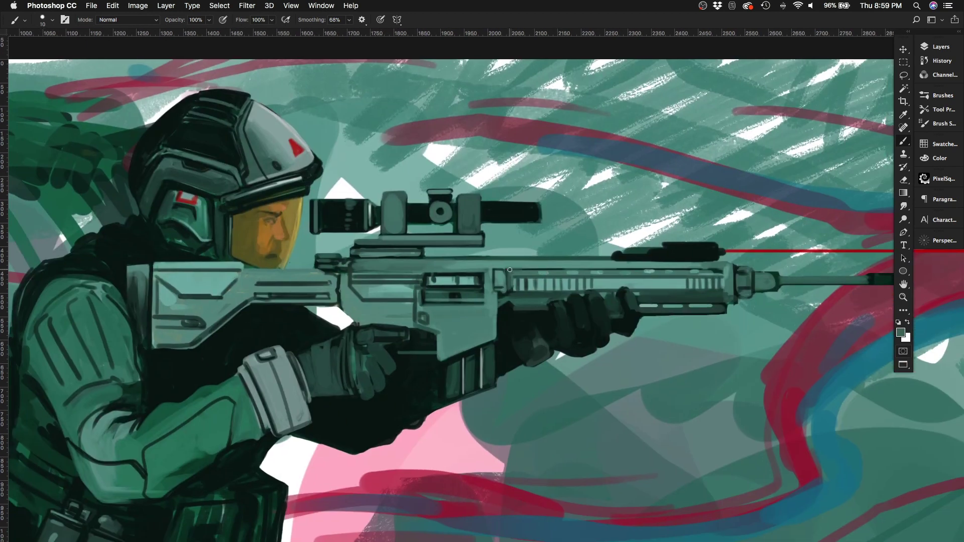
key("super+minus")
key("bracketright")
key("bracketright")
key("bracketright")
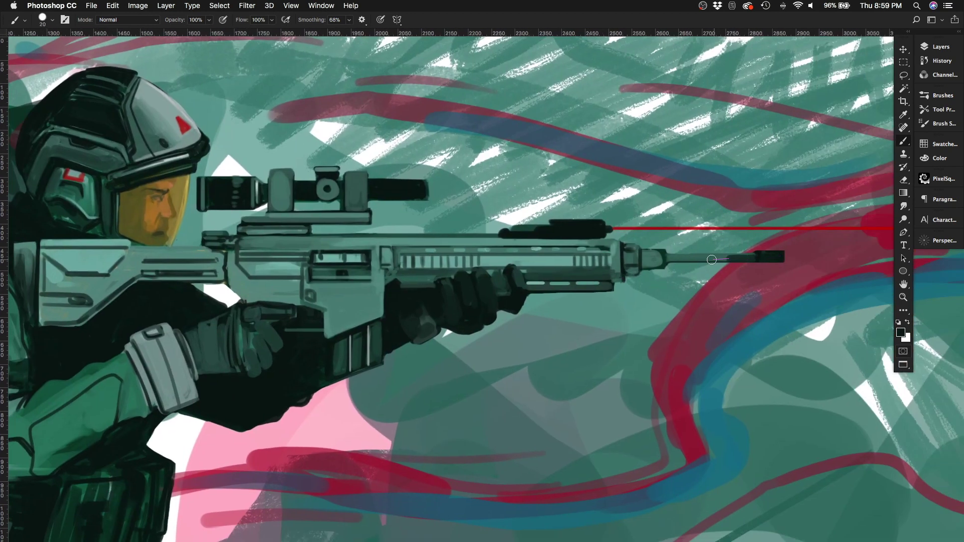
Step: Clean up the edge of the black laser module on the handguard with the Eraser
key("e")
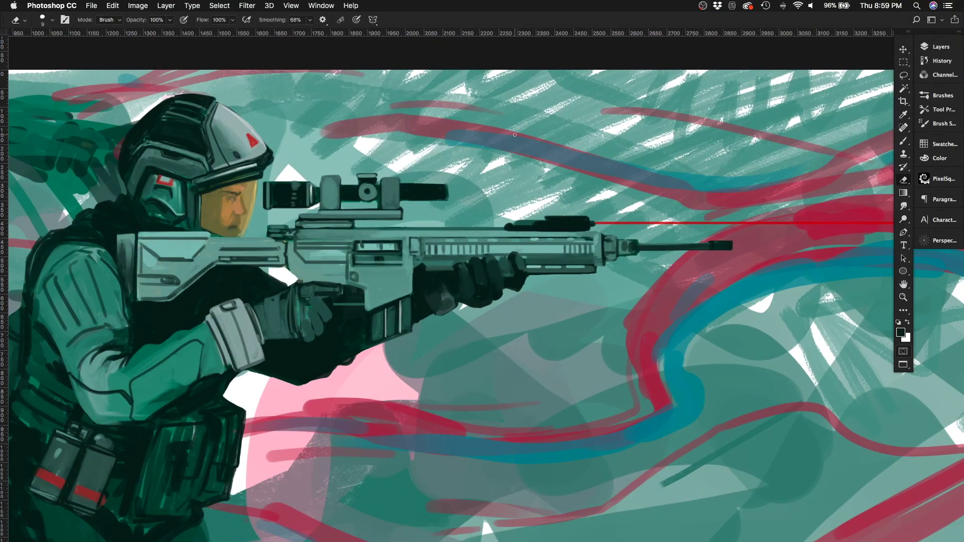
key("super+plus")
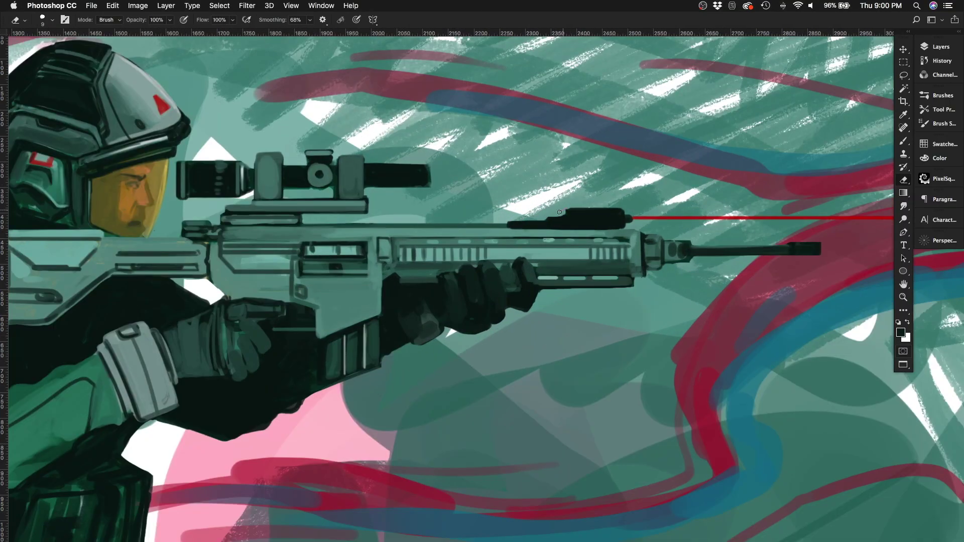
key("super+minus")
key("super+minus")
Step: Fill in the magazine's green side panels and crisp up its dark lower edge
key("super+plus")
key("super+plus")
key("super+plus")
key("b")
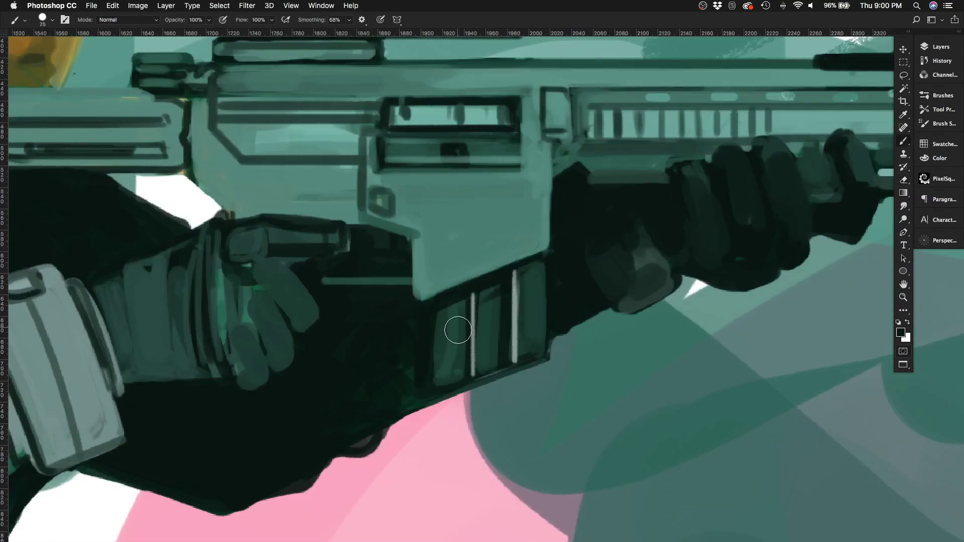
mouse_move(456, 327)
left_mouse_down()
mouse_move(437, 382)
mouse_move(452, 301)
mouse_move(441, 371)
left_mouse_up()
mouse_move(487, 292)
left_mouse_down()
mouse_move(503, 372)
mouse_move(501, 293)
mouse_move(505, 369)
left_mouse_up()
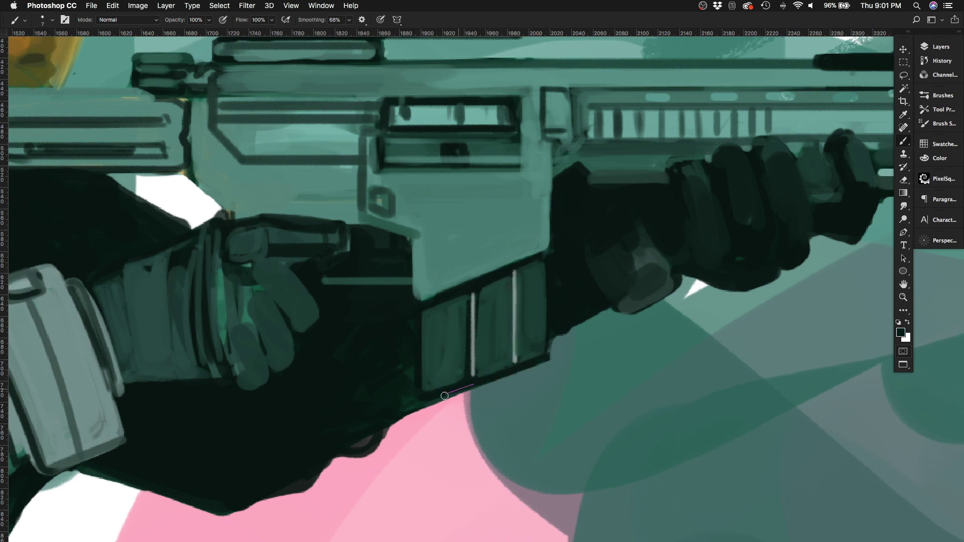
key("super+minus")
key("super+minus")
key("super+minus")
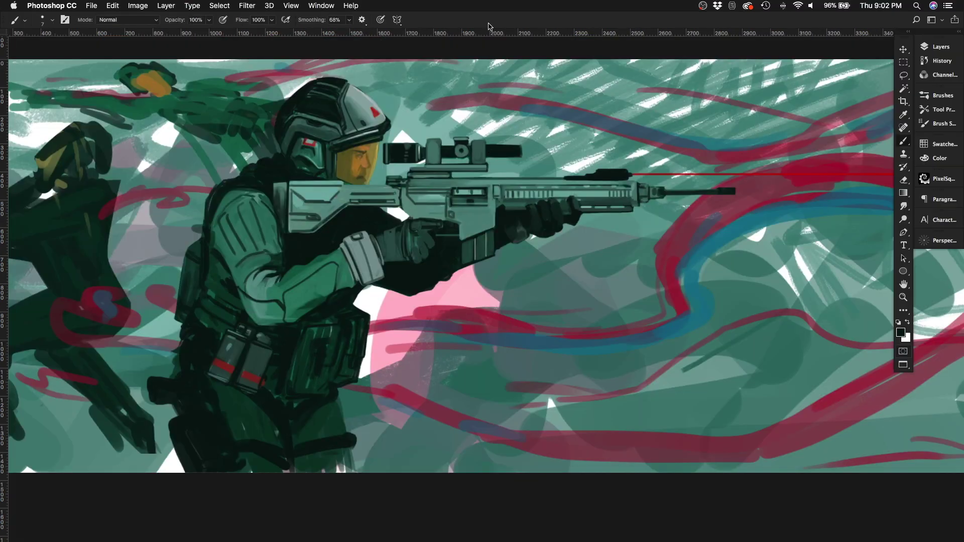
Step: Reshape the foremost finger of the supporting glove with small strokes of sampled glove tones
scroll(339, 224, "left", 3)
scroll(339, 224, "down", 3)
scroll(640, 145, "up", 3)
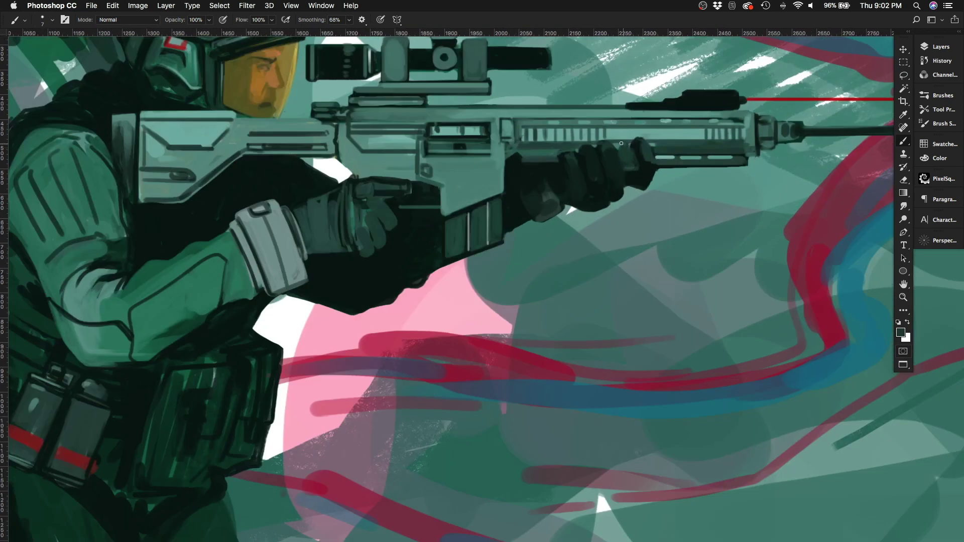
left_click(650, 144, "alt")
key("bracketleft")
mouse_move(650, 150)
left_mouse_down()
mouse_move(648, 176)
mouse_move(618, 160)
left_mouse_up()
key("bracketright")
key("bracketright")
left_click(636, 152, "alt")
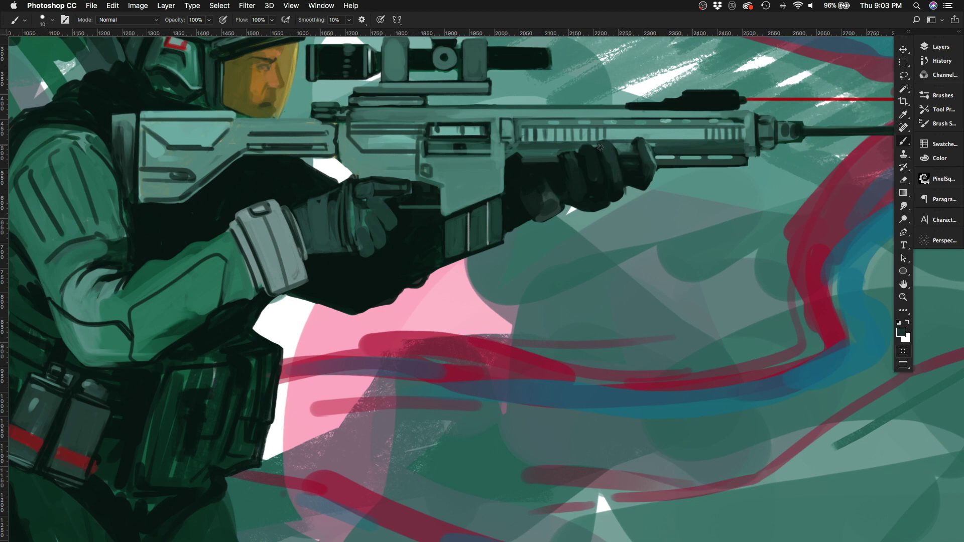
Step: Add a new layer above Layer 2 and block in near-black over the background's upper-left corner with a large brush
key("super+minus")
key("super+minus")
key("super+minus")
key("super+minus")
key("F7")
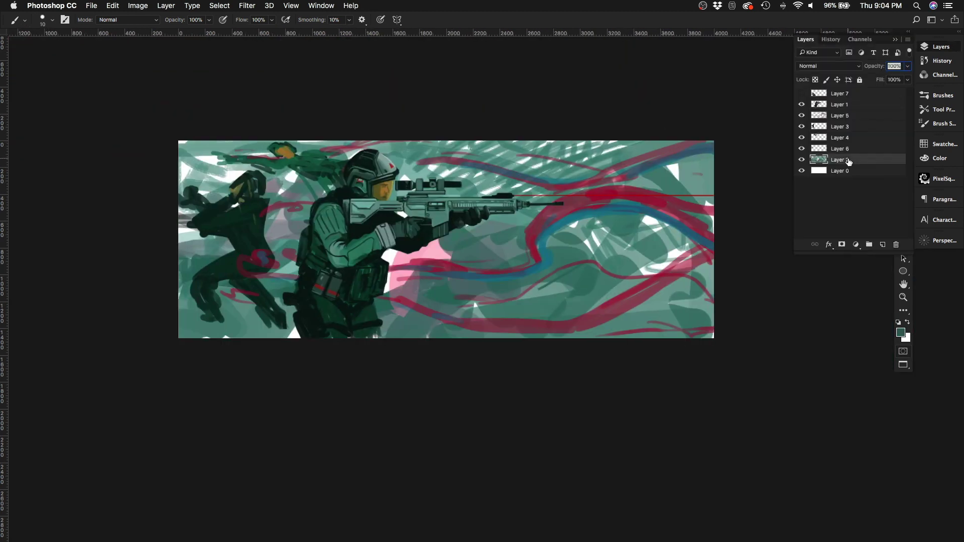
key("super+alt+shift+n")
key("bracketright")
key("bracketright")
key("bracketright")
key("bracketright")
key("bracketright")
key("bracketright")
key("bracketright")
key("bracketright")
mouse_move(201, 151)
left_mouse_down()
mouse_move(261, 180)
mouse_move(402, 150)
mouse_move(157, 223)
left_mouse_up()
Step: Extend the sampled dark band along the top of the background and add a thin dark horizon line behind the soldiers
key("bracketright")
key("bracketright")
key("bracketright")
key("bracketright")
key("bracketright")
key("bracketright")
scroll(281, 227, "up", 2)
left_click(207, 209, "alt")
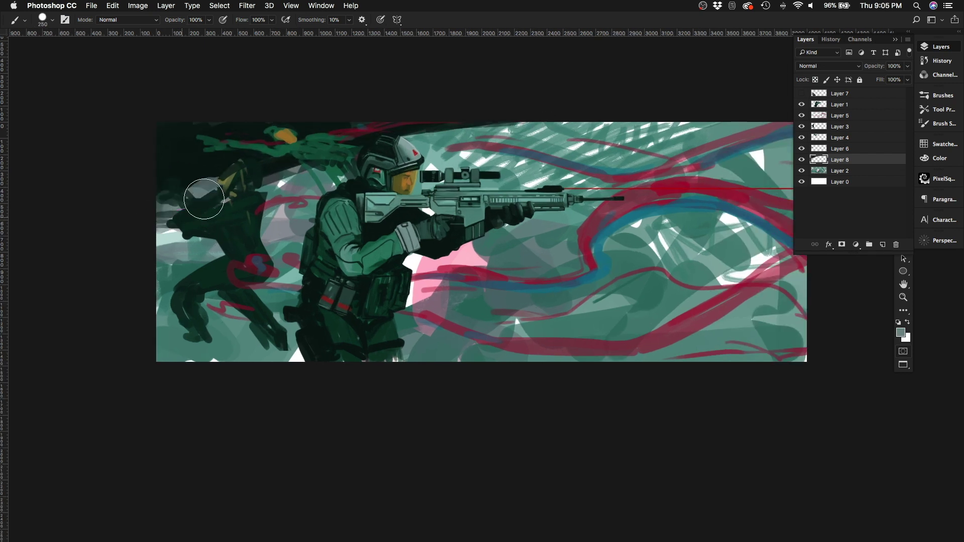
left_click(314, 129, "alt")
mouse_move(315, 128)
left_mouse_down()
mouse_move(555, 107)
mouse_move(448, 79)
mouse_move(146, 269)
mouse_move(792, 244)
left_mouse_up()
key("bracketleft")
key("bracketleft")
key("bracketleft")
key("bracketleft")
key("bracketleft")
key("bracketleft")
key("bracketleft")
key("bracketleft")
scroll(498, 149, "up", 2)
scroll(517, 143, "right", 4)
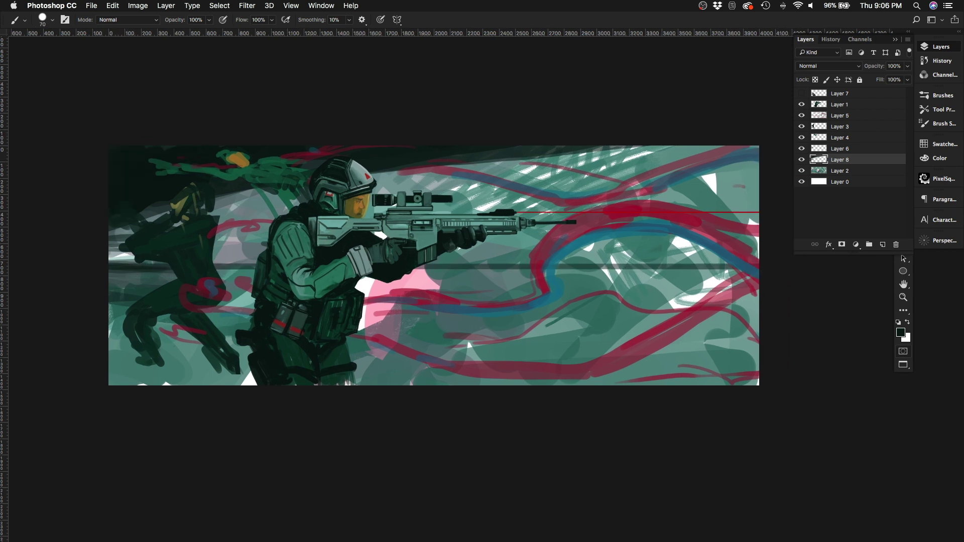
Step: Cover the background behind the soldiers with broad strokes of sampled grey-green
key("bracketright")
key("bracketright")
key("bracketright")
key("bracketright")
key("bracketright")
left_click(186, 207, "alt")
mouse_move(351, 170)
left_mouse_down()
mouse_move(517, 161)
mouse_move(500, 205)
mouse_move(592, 161)
mouse_move(713, 253)
mouse_move(647, 158)
mouse_move(371, 154)
mouse_move(538, 151)
mouse_move(141, 236)
mouse_move(150, 296)
mouse_move(427, 273)
left_mouse_up()
key("bracketright")
key("bracketright")
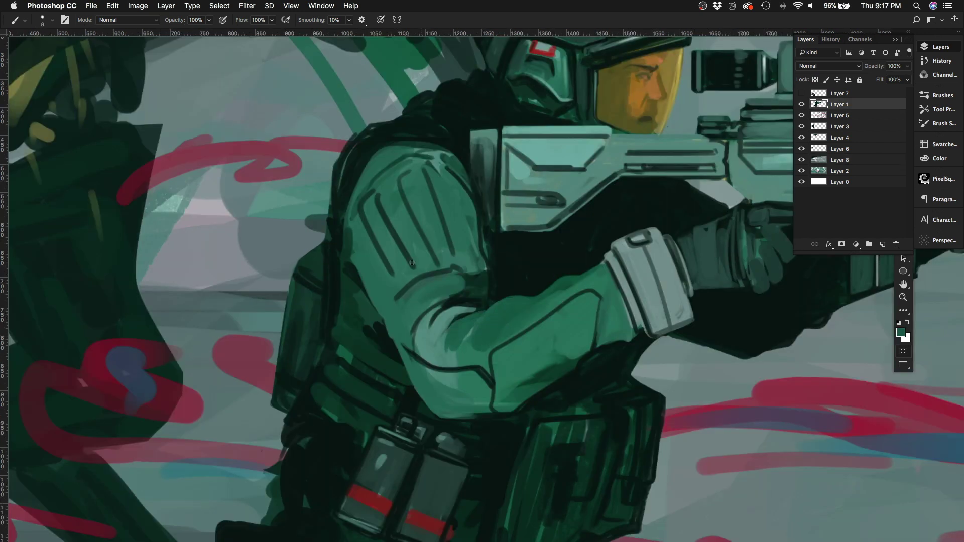
Step: Paint out the dark seam below the main soldier's ribbed shoulder panel with the sleeve green
left_click_drag(412, 263, 479, 284)
left_click_drag(452, 191, 491, 296)
Step: Set the brush smoothing to 70% and tighten the dark vest edge around the shoulder
left_click(349, 20)
left_click_drag(347, 32, 382, 33)
left_click_drag(351, 206, 347, 281)
left_click_drag(441, 171, 432, 118)
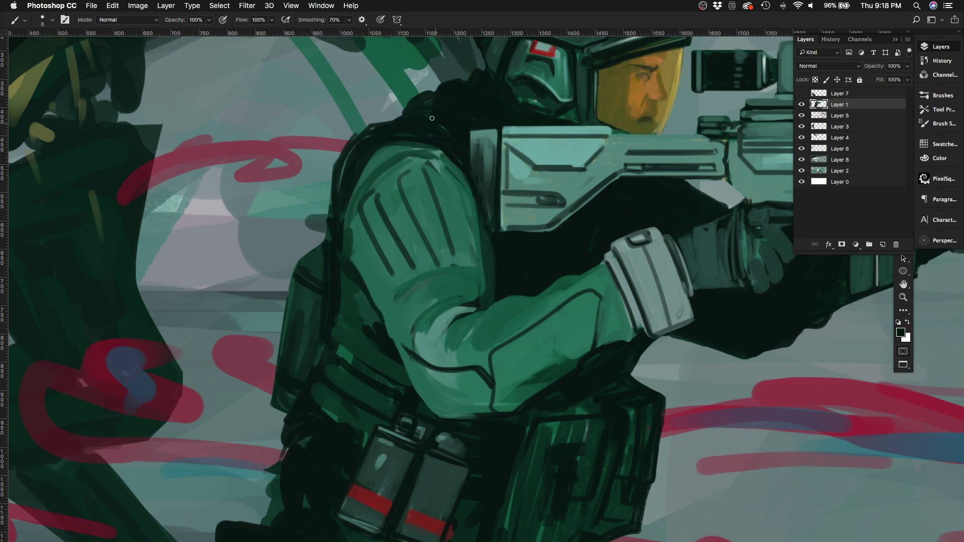
left_click_drag(402, 154, 352, 236)
Step: Widen the upper sleeve toward the chest and blend the pale elbow highlight with sampled green at brush size 20
key("bracketright")
key("bracketright")
key("bracketright")
mouse_move(482, 297)
left_mouse_down()
mouse_move(451, 311)
mouse_move(461, 340)
mouse_move(396, 296)
mouse_move(462, 271)
left_mouse_up()
left_click(461, 341, "alt")
left_click_drag(432, 160, 475, 273)
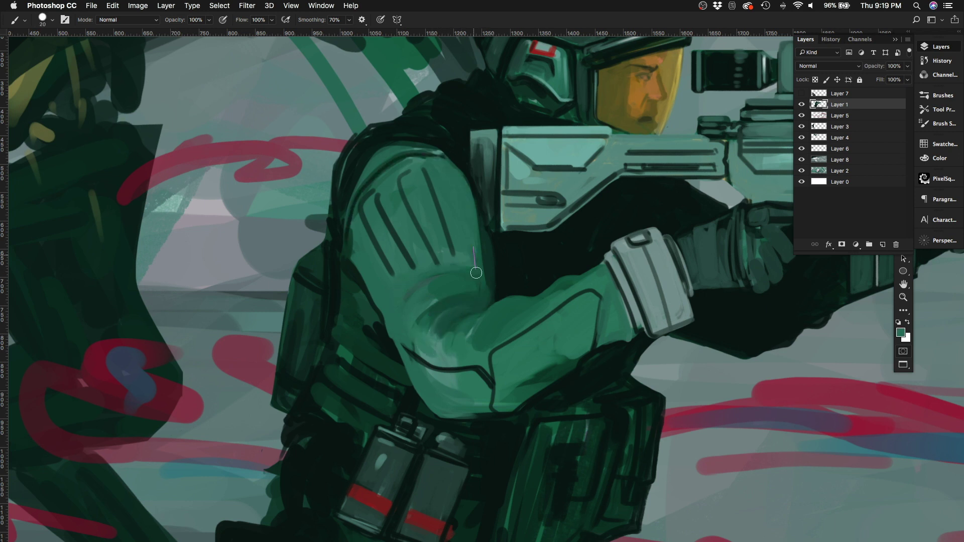
mouse_move(447, 308)
left_mouse_down()
mouse_move(472, 301)
mouse_move(432, 346)
mouse_move(444, 364)
left_mouse_up()
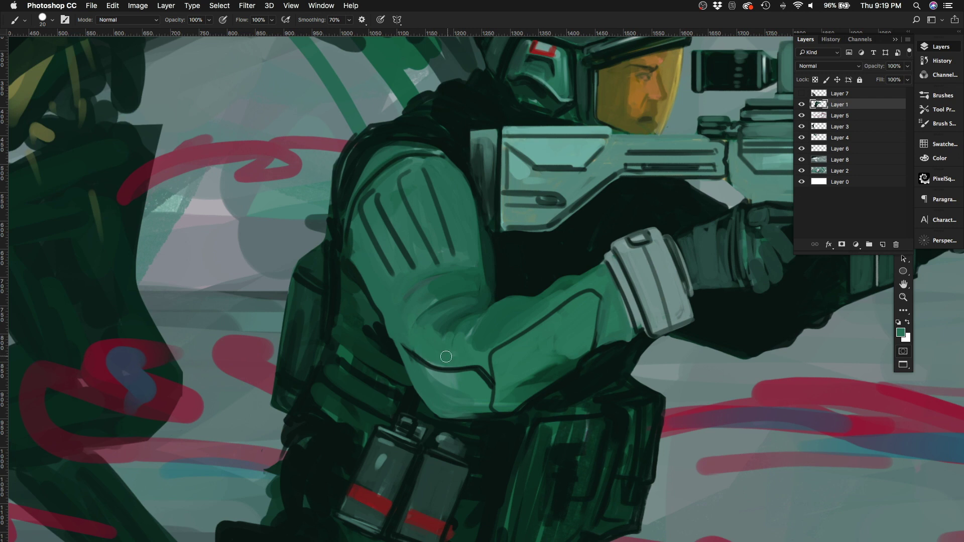
Step: Redraw the dark elbow seam out to the sleeve's back edge and smooth the green in the crook of the arm
left_click(417, 352, "alt")
key("bracketleft")
key("bracketleft")
key("bracketleft")
left_click_drag(399, 341, 488, 372)
key("bracketright")
mouse_move(395, 345)
left_mouse_down()
mouse_move(472, 416)
mouse_move(493, 414)
left_mouse_up()
key("bracketright")
left_click_drag(472, 317, 428, 354)
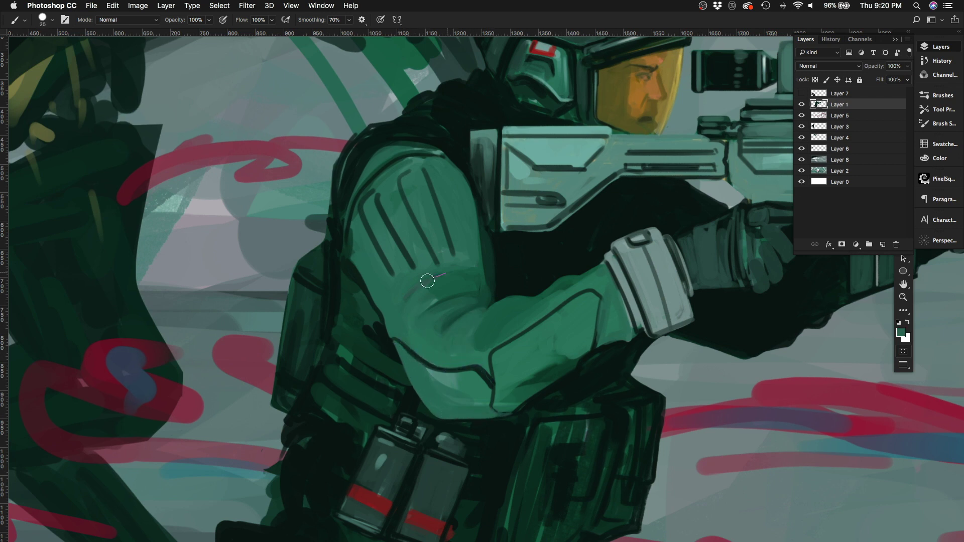
Step: Paint fabric folds on the sleeve above the elbow and a dark crease in the crook of the arm
mouse_move(427, 280)
left_mouse_down()
mouse_move(442, 291)
mouse_move(454, 281)
left_mouse_up()
left_click(452, 286, "alt")
key("bracketleft")
key("bracketleft")
key("bracketleft")
key("bracketleft")
left_click(507, 281, "alt")
mouse_move(469, 347)
left_mouse_down()
mouse_move(494, 302)
mouse_move(471, 333)
left_mouse_up()
key("bracketright")
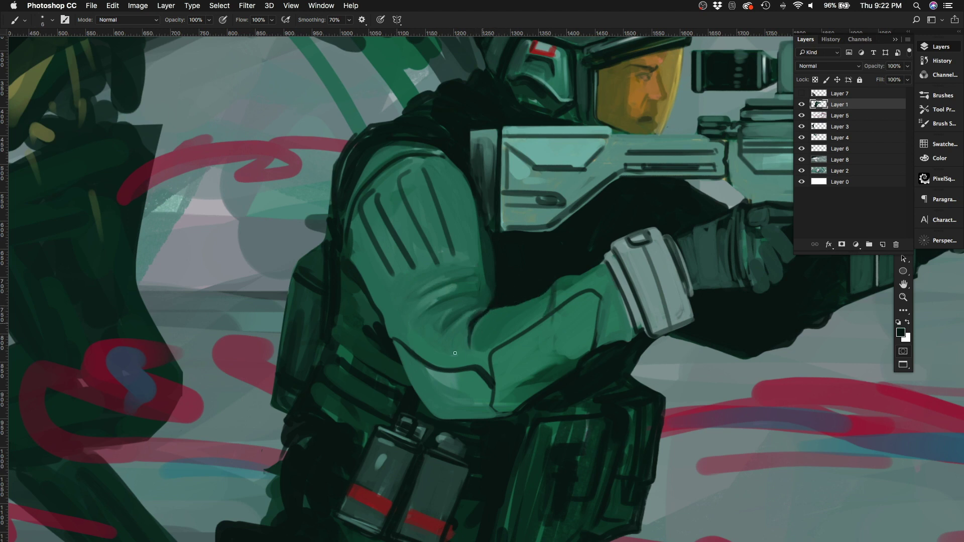
Step: Draw a dark contour down the upper sleeve's inner side and define its outer edge at the shoulder and elbow
left_click_drag(364, 311, 386, 346)
key("bracketleft")
key("bracketleft")
key("bracketleft")
key("bracketleft")
key("bracketleft")
left_click_drag(462, 158, 495, 305)
key("bracketright")
left_click_drag(363, 167, 351, 183)
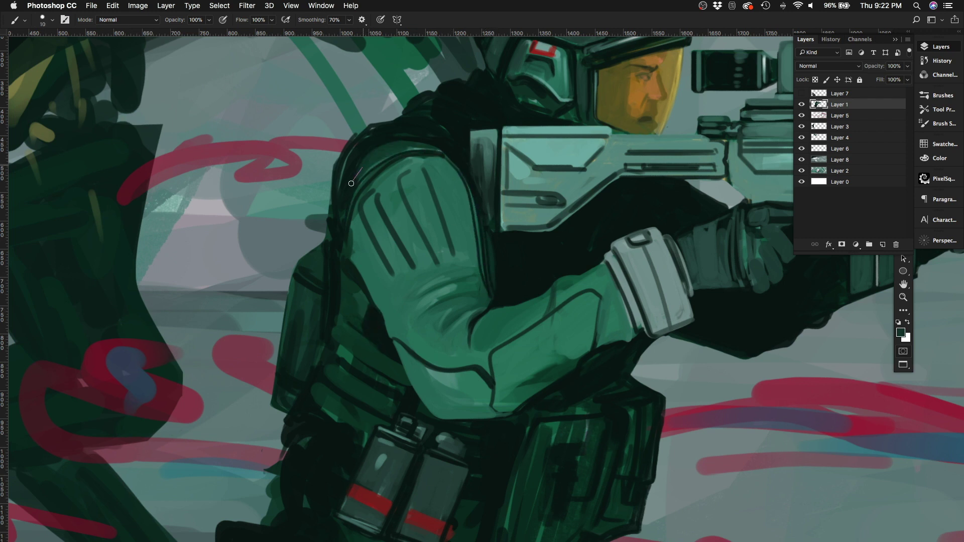
Step: Frame the ribbed shoulder panel with dark curved seams below and above the ribs
key("bracketright")
key("bracketright")
key("bracketright")
left_click_drag(351, 216, 391, 290)
left_click_drag(426, 267, 480, 266)
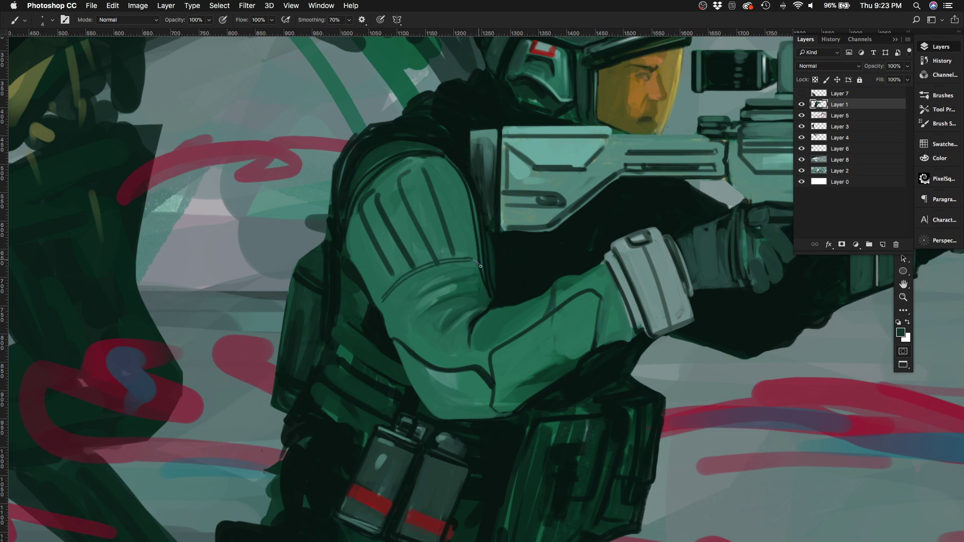
mouse_move(374, 187)
left_mouse_down()
mouse_move(441, 163)
mouse_move(458, 178)
left_mouse_up()
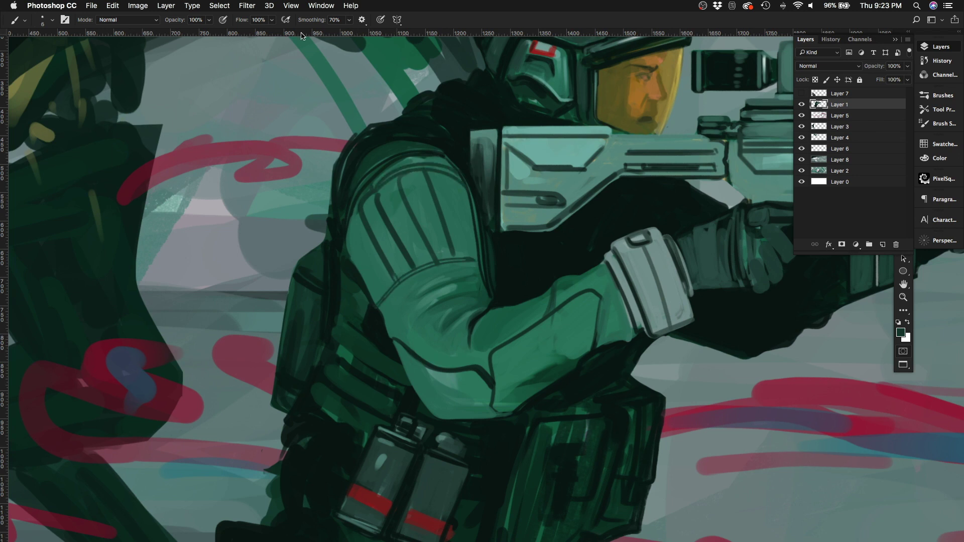
Step: Mirror the canvas to check the pose and add a dark stroke to the trigger-hand glove
scroll(390, 284, "down", 5)
scroll(389, 285, "up", 6)
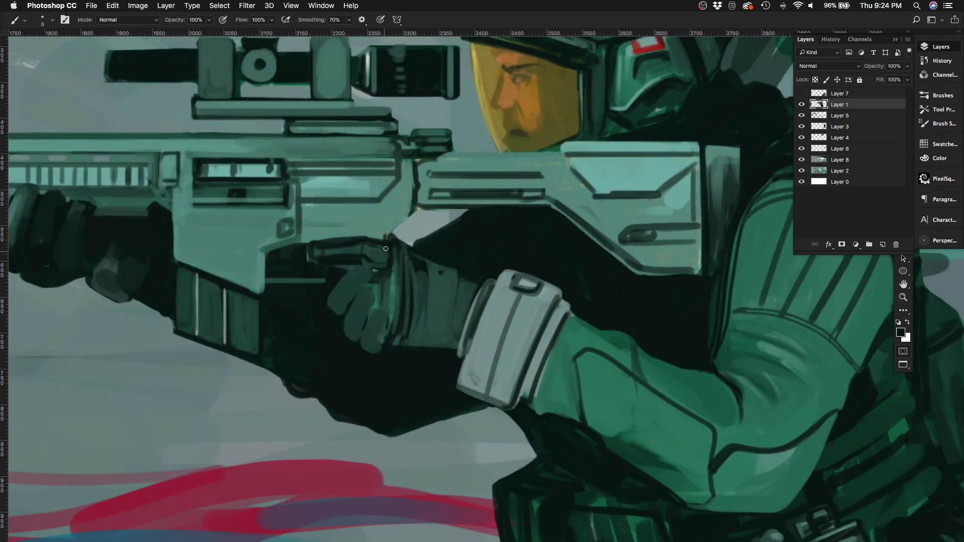
left_click_drag(385, 249, 361, 277)
key("shift+h")
key("shift+h")
key("shift+h")
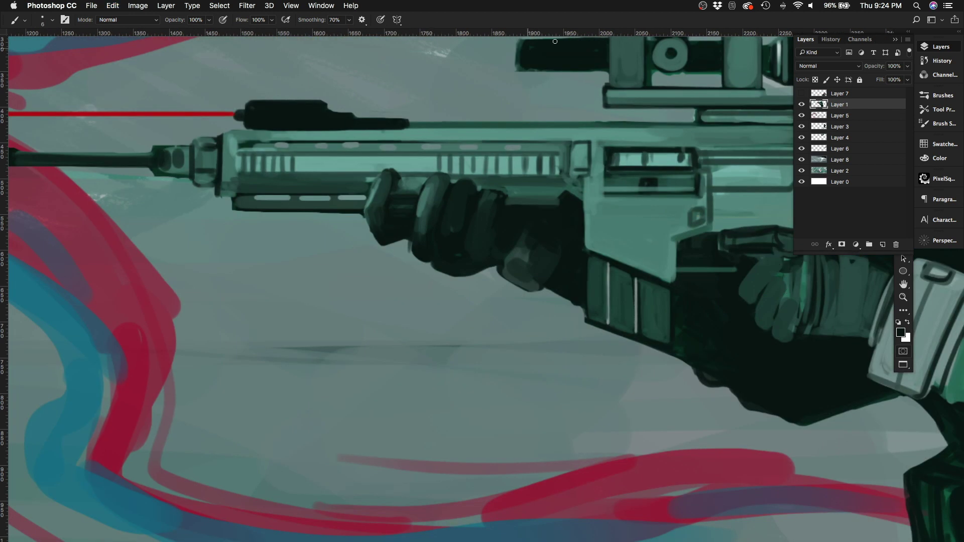
Step: Set the brush smoothing to 10% and repaint the trigger glove's knuckles and wrist in dark tones
key("alt+1")
mouse_move(391, 326)
left_mouse_down()
mouse_move(387, 231)
mouse_move(405, 274)
mouse_move(404, 316)
mouse_move(359, 258)
left_mouse_up()
key("bracketright")
key("bracketright")
key("bracketright")
key("bracketright")
key("bracketleft")
mouse_move(351, 328)
left_mouse_down()
mouse_move(364, 272)
mouse_move(320, 266)
left_mouse_up()
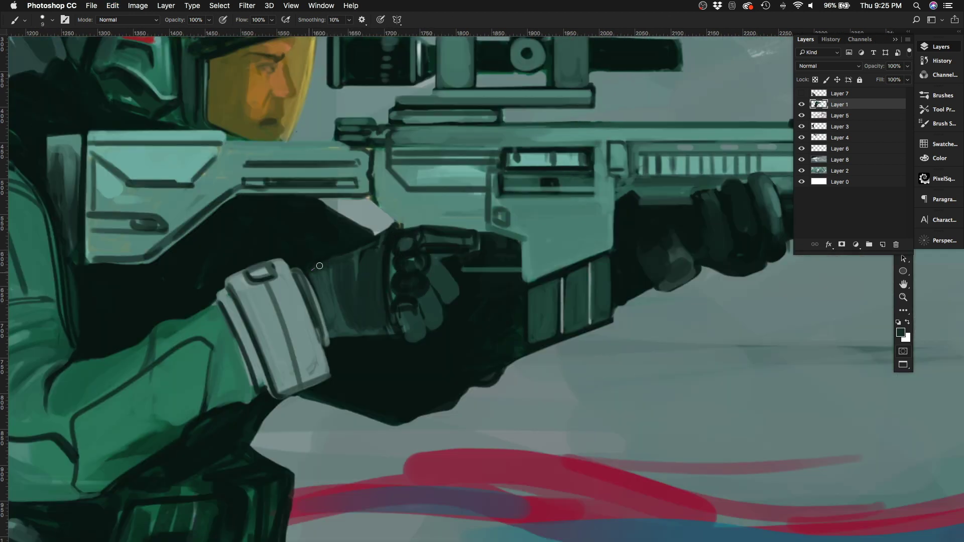
Step: Darken and separate the curled lower fingers of the trigger-hand glove
mouse_move(429, 258)
left_mouse_down()
mouse_move(441, 299)
mouse_move(421, 323)
left_mouse_up()
key("bracketleft")
key("bracketleft")
key("bracketleft")
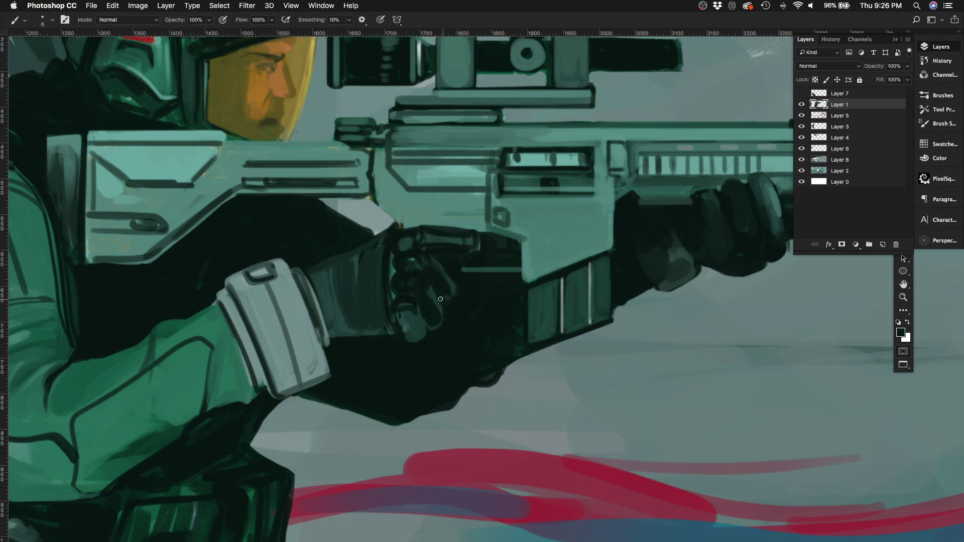
Step: Add pale grey highlights to the knuckles and finger edge of the trigger-hand glove
left_click(417, 236, "alt")
key("bracketright")
mouse_move(415, 235)
left_mouse_down()
mouse_move(472, 243)
mouse_move(397, 326)
mouse_move(416, 341)
left_mouse_up()
key("bracketright")
left_click(415, 261)
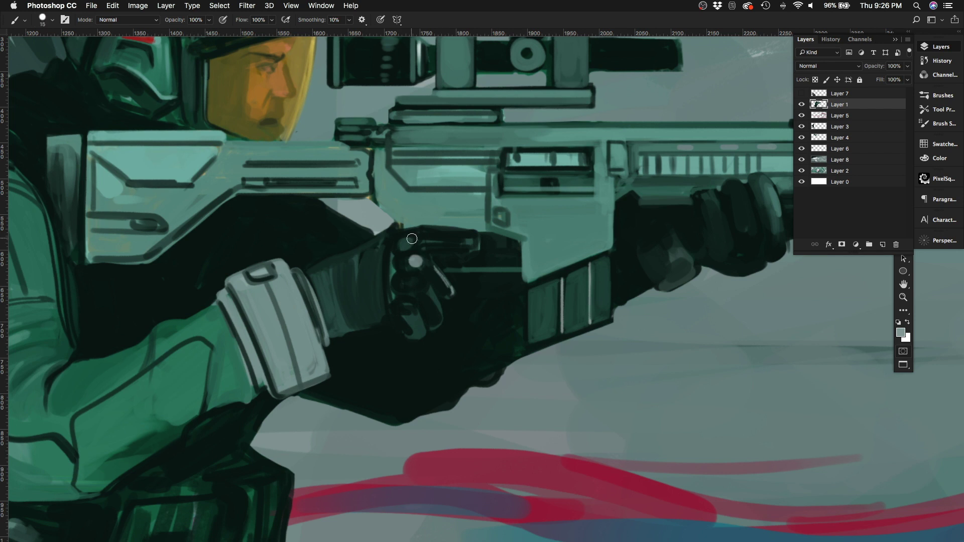
left_click(408, 238)
Step: Paint a light-edged rectangular patch and dark panel strokes on the trigger glove's wrist beside the cuff
left_click_drag(360, 253, 360, 319)
key("bracketright")
left_click_drag(329, 273, 344, 316)
left_click(351, 326, "alt")
key("bracketleft")
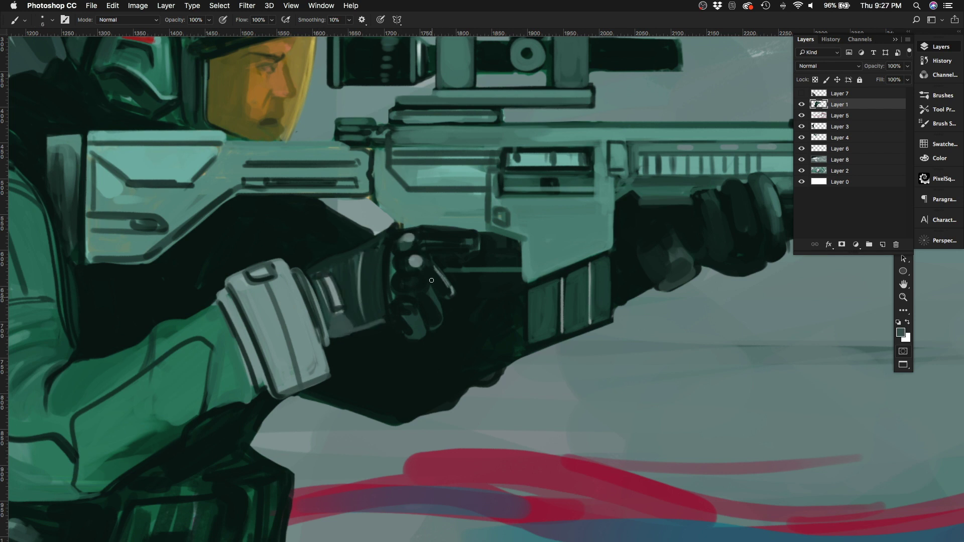
Step: Repaint the wrist and back of the trigger-hand glove beside the cuff with dark grey-green strokes
scroll(374, 329, "up", 3)
mouse_move(450, 329)
left_mouse_down()
mouse_move(515, 347)
mouse_move(486, 331)
mouse_move(521, 369)
mouse_move(498, 345)
mouse_move(459, 333)
mouse_move(397, 396)
left_mouse_up()
left_click(502, 346, "alt")
key("bracketright")
left_click_drag(391, 357, 369, 424)
left_click(337, 349, "alt")
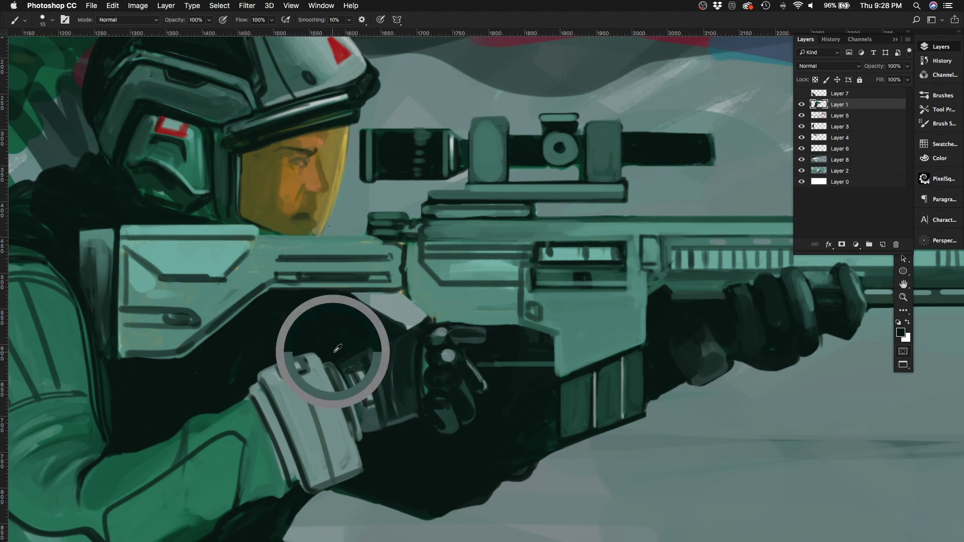
scroll(459, 248, "down", 5)
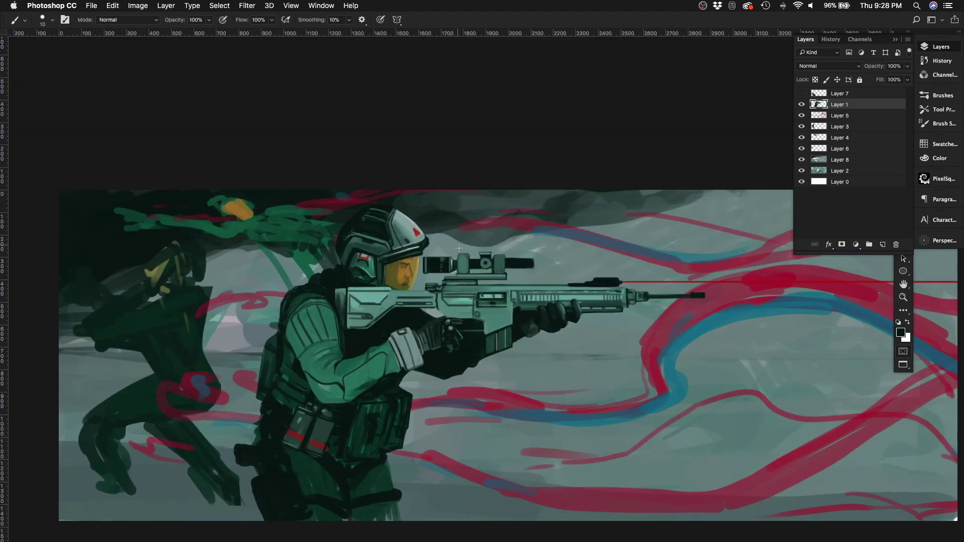
Step: Block in the back of the trigger-hand glove as one flat mid-grey shape from wrist to knuckles
scroll(459, 247, "up", 5)
key("bracketleft")
left_click_drag(432, 331, 384, 401)
left_click_drag(417, 351, 369, 409)
left_click_drag(412, 328, 364, 371)
left_click_drag(382, 367, 420, 341)
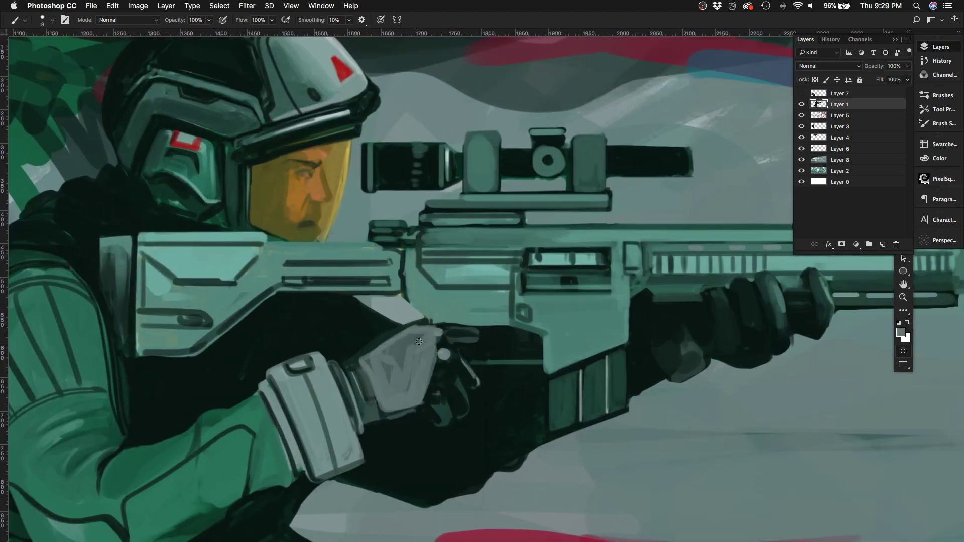
left_click_drag(427, 391, 436, 404)
mouse_move(397, 328)
left_mouse_down()
mouse_move(359, 356)
mouse_move(377, 349)
mouse_move(384, 376)
left_mouse_up()
key("bracketright")
key("bracketright")
key("bracketright")
key("bracketright")
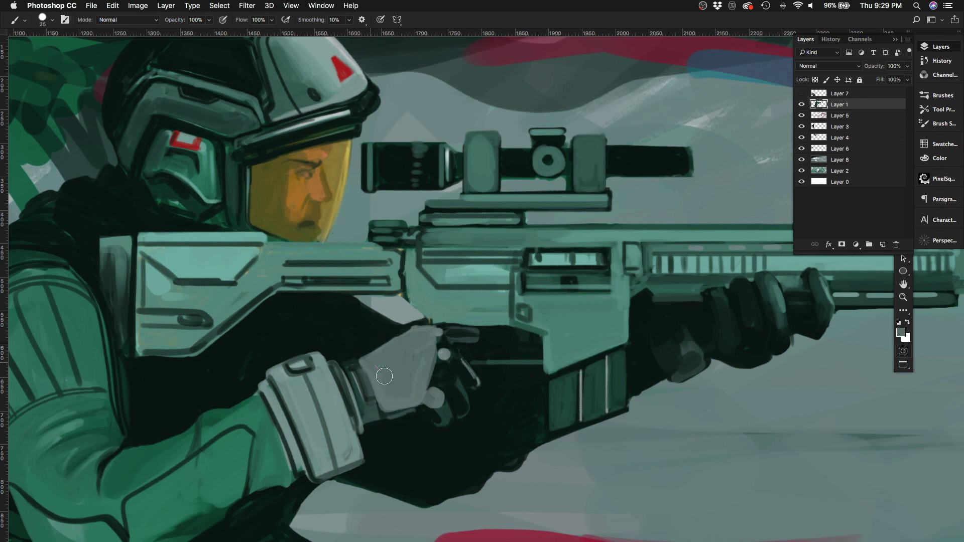
Step: Paint rounded grey knuckles down the front edge of the trigger-hand glove with a smaller brush
key("bracketleft")
key("bracketleft")
key("bracketleft")
key("bracketleft")
key("bracketleft")
left_click_drag(444, 384, 449, 329)
left_click(450, 328, "alt")
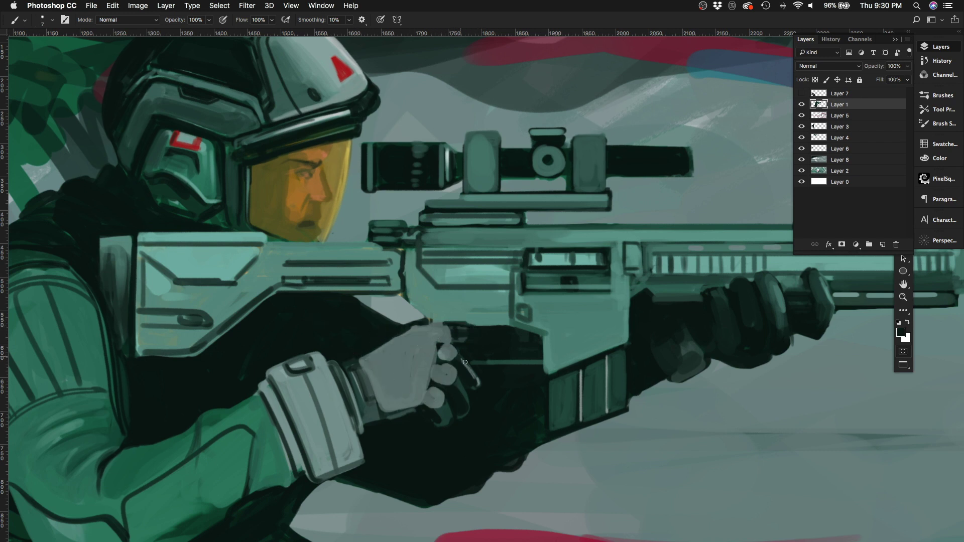
Step: Flip the canvas view and paint dark lines separating the glove's fingers from each other and from the back of the hand
key("shift+h")
left_click_drag(621, 307, 608, 317)
left_click_drag(637, 301, 625, 374)
left_click_drag(625, 332, 600, 354)
left_click_drag(628, 356, 613, 379)
mouse_move(608, 298)
left_mouse_down()
mouse_move(569, 322)
mouse_move(574, 303)
mouse_move(662, 279)
mouse_move(626, 296)
left_mouse_up()
left_click(605, 304, "alt")
left_click(615, 301, "alt")
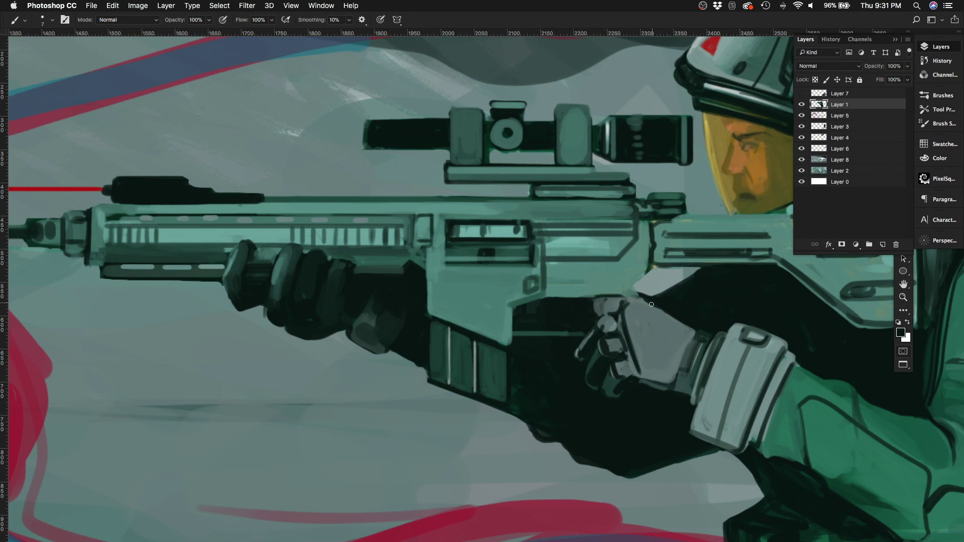
Step: Paint a teal trigger guard in front of the glove using the rifle's colour, and flip the view back
left_click(564, 285, "alt")
left_click_drag(568, 299, 557, 332)
key("shift+h")
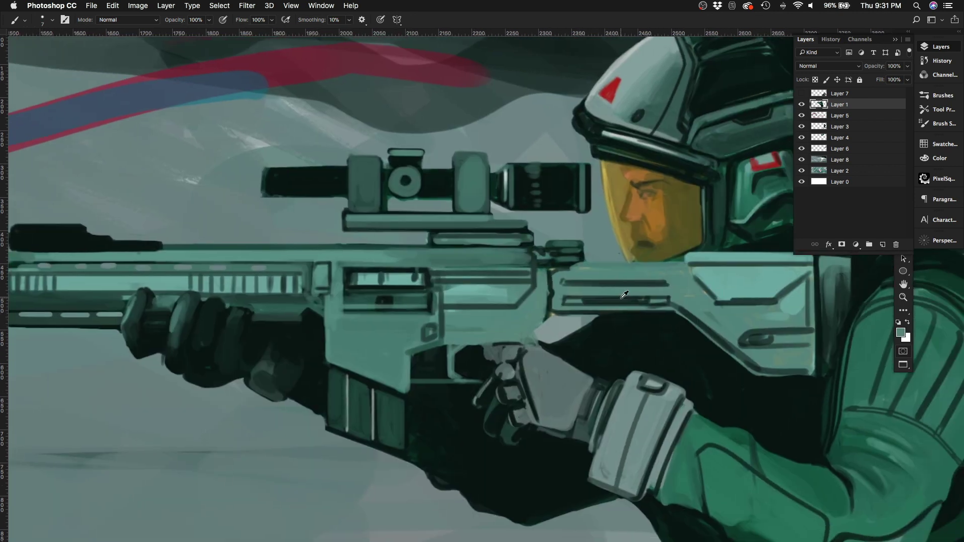
Step: Paint the rear edge of the rifle's grip just above the trigger-hand glove with sampled rifle colours
scroll(621, 298, "down", 5)
scroll(468, 271, "up", 8)
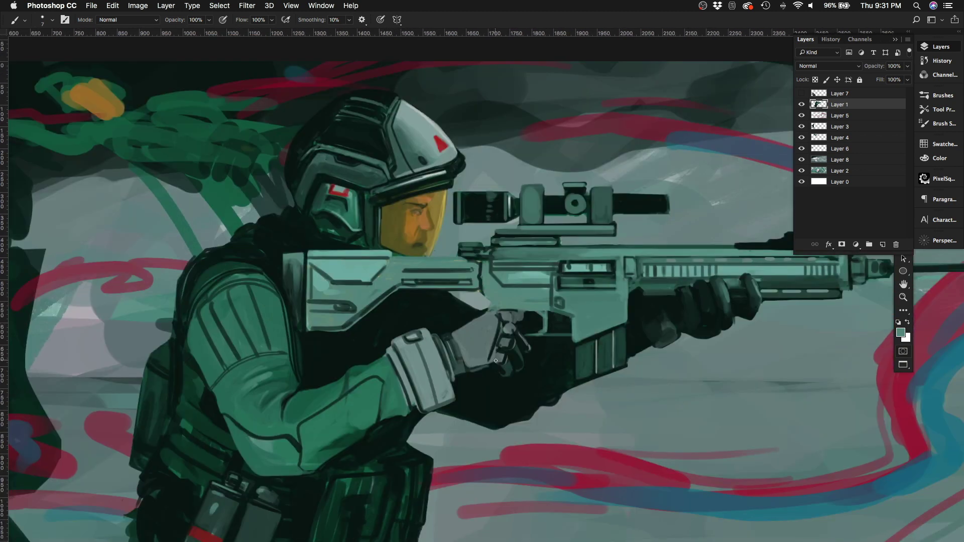
left_click(468, 271, "alt")
left_click(478, 302, "alt")
left_click_drag(482, 293, 477, 303)
Step: Paint out the stray finger strokes in front of the trigger glove with the body's near-black colour
left_click(530, 339, "alt")
key("bracketright")
key("bracketright")
key("bracketright")
key("bracketright")
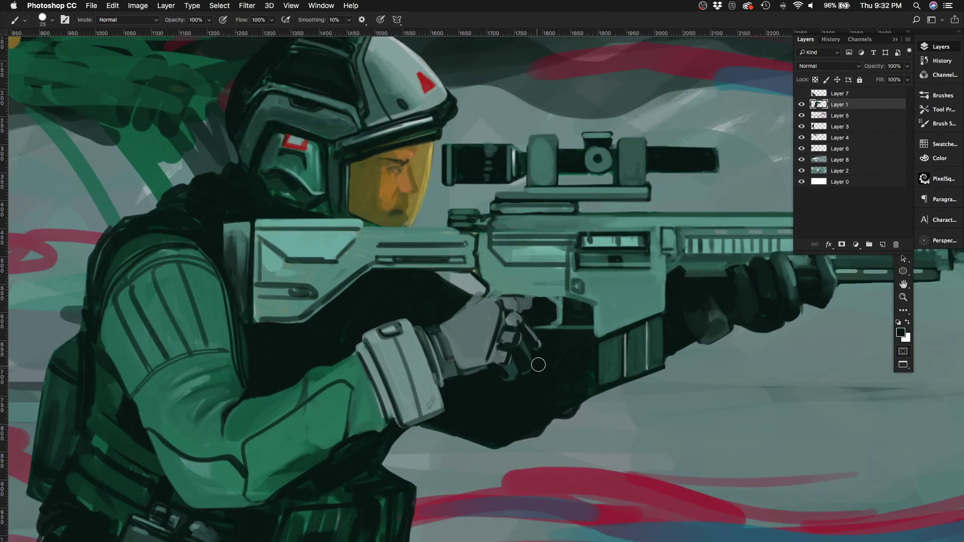
left_click_drag(530, 339, 544, 367)
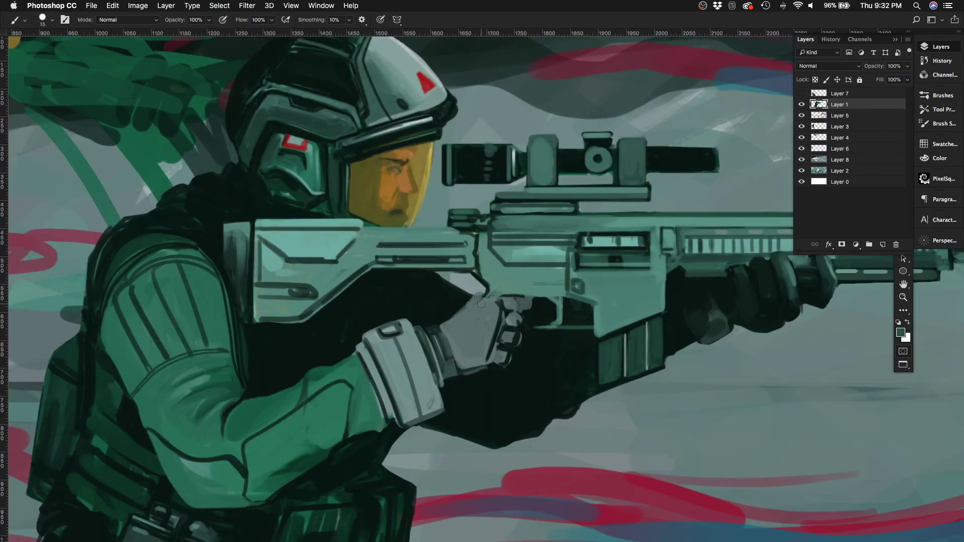
Step: Rebuild the trigger guard with a dark opening, a teal lower bar and a solid block joining the receiver
scroll(481, 304, "up", 3)
key("bracketleft")
key("bracketleft")
key("bracketleft")
mouse_move(547, 329)
left_mouse_down()
mouse_move(571, 296)
mouse_move(608, 334)
mouse_move(574, 300)
mouse_move(602, 304)
mouse_move(562, 301)
mouse_move(525, 335)
mouse_move(547, 305)
left_mouse_up()
left_click(532, 311, "alt")
key("bracketright")
left_click(527, 346, "alt")
left_click_drag(500, 334, 597, 330)
left_click_drag(501, 318, 597, 319)
left_click(527, 307, "alt")
Step: Set the brush smoothing to 34% and draw a dark panel outline with small rivets on the trigger glove's back
left_click_drag(397, 336, 396, 385)
left_click(349, 19)
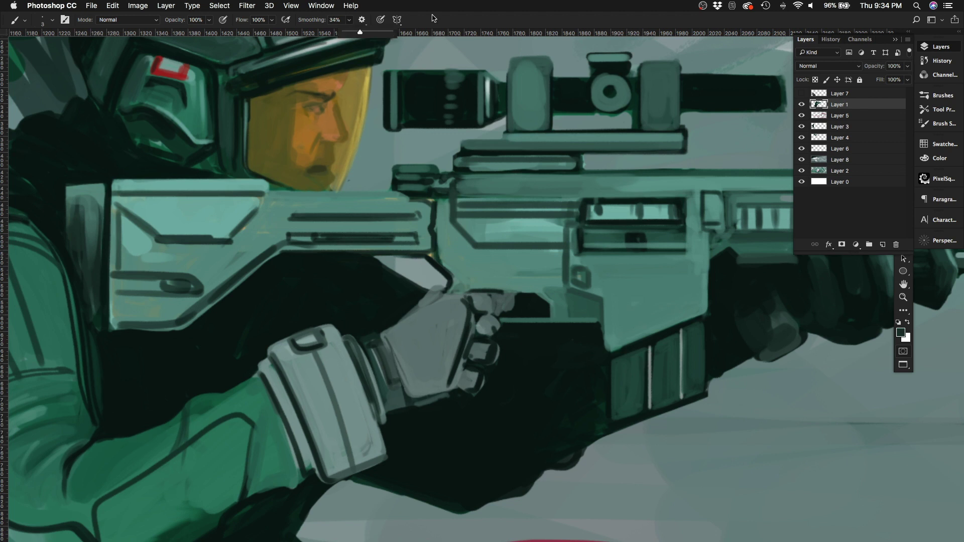
left_click_drag(344, 36, 357, 36)
left_click_drag(396, 341, 441, 392)
key("bracketleft")
left_click_drag(454, 302, 401, 399)
left_click(397, 331)
left_click(418, 383)
left_click_drag(397, 401, 472, 404)
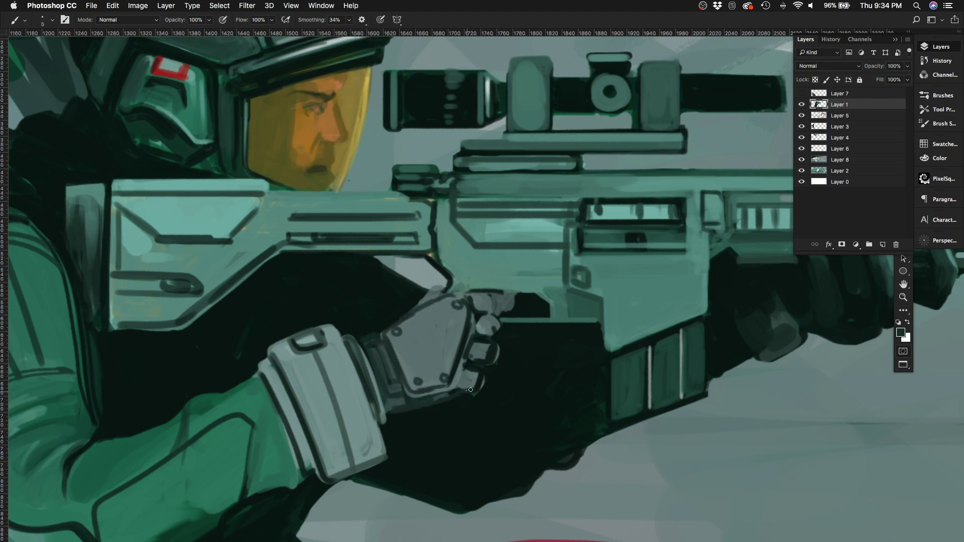
Step: Clean up the rifle's rear receiver edge and the background gap above the trigger-hand glove with a larger brush
key("bracketright")
key("bracketright")
key("bracketright")
key("bracketright")
key("bracketright")
mouse_move(442, 257)
left_mouse_down()
mouse_move(462, 289)
mouse_move(487, 291)
mouse_move(507, 273)
mouse_move(415, 293)
left_mouse_up()
left_click(441, 214, "alt")
scroll(441, 214, "down", 3)
left_click(482, 302, "alt")
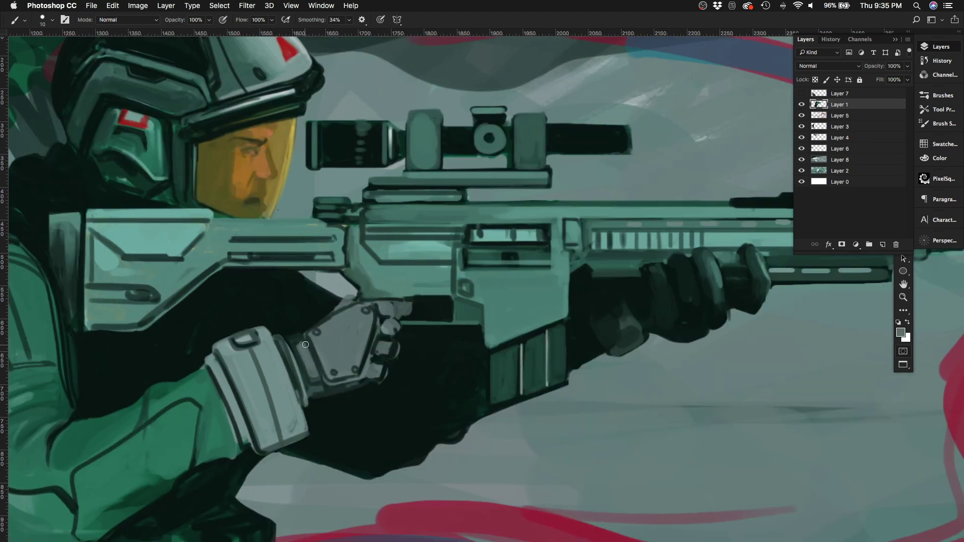
scroll(315, 316, "down", 3)
Step: Flip the canvas view, reshape the lassoed part of the trigger glove with Free Transform, and darken its curled fingers
key("ctrl+shift+h")
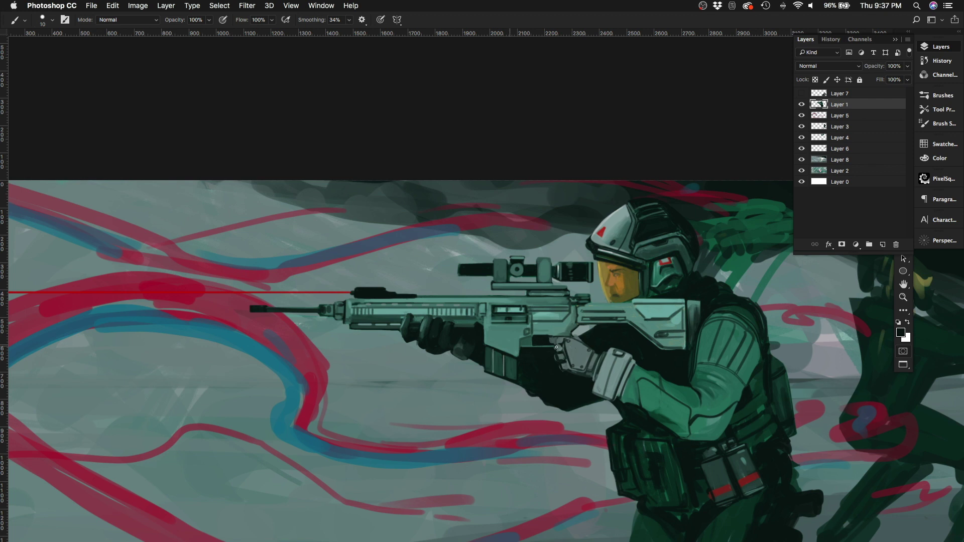
scroll(557, 347, "up", 3)
key("l")
mouse_move(578, 333)
left_mouse_down()
mouse_move(507, 332)
mouse_move(577, 409)
mouse_move(585, 341)
mouse_move(620, 341)
left_mouse_up()
key("ctrl+t")
key("Return")
key("ctrl+d")
key("b")
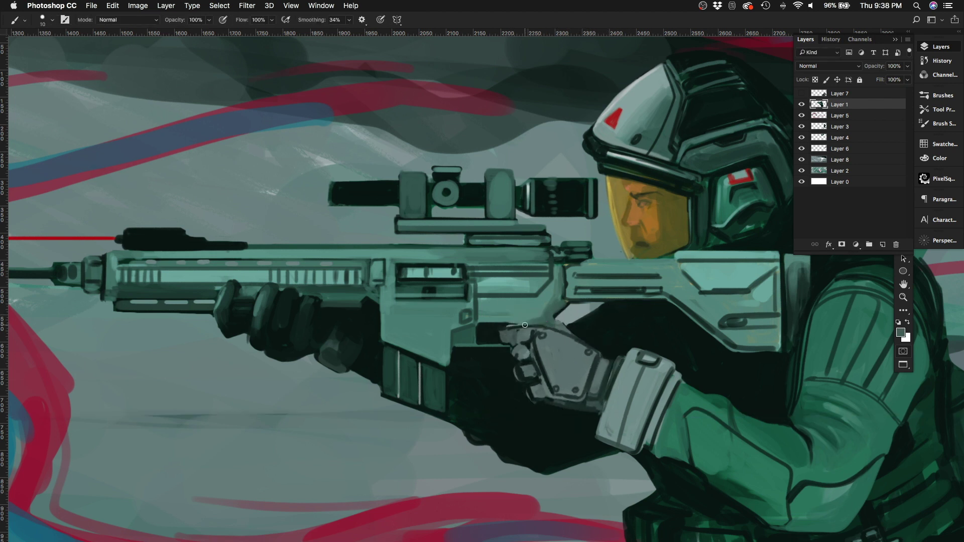
left_click_drag(536, 385, 527, 370)
left_click(538, 389, "alt")
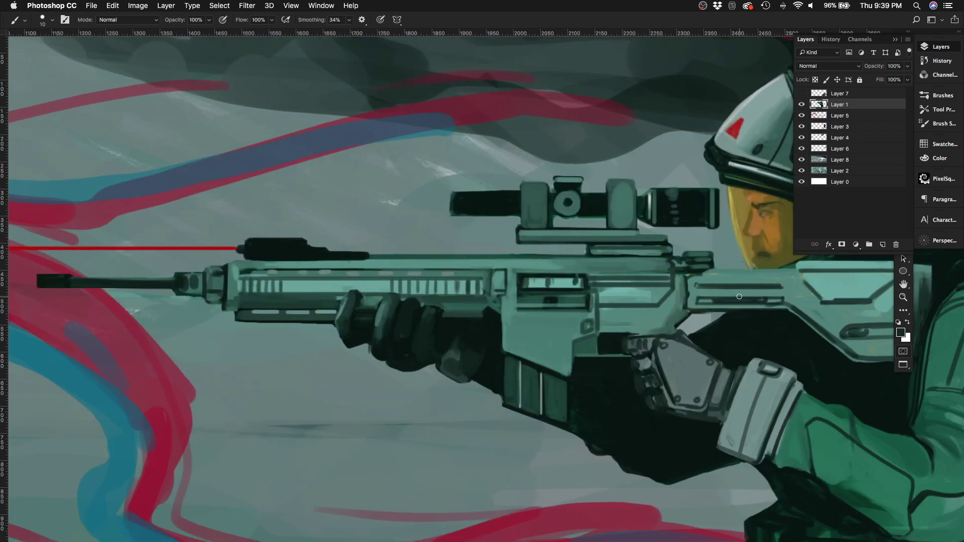
Step: Fill the gap in the rifle handguard's light strip with a continuous row of dark vent slats
scroll(558, 325, "left", 5)
left_click(688, 240, "alt")
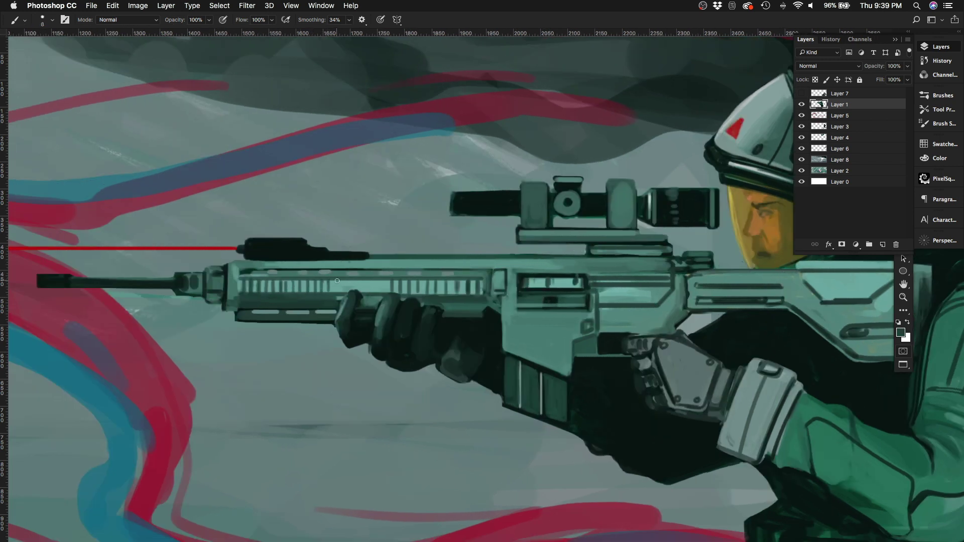
scroll(504, 303, "right", 5)
Step: Shade the panel on the back of the trigger-hand glove with lighter and mid-grey strokes
key("bracketright")
left_click(549, 329, "alt")
left_click_drag(552, 321, 573, 361)
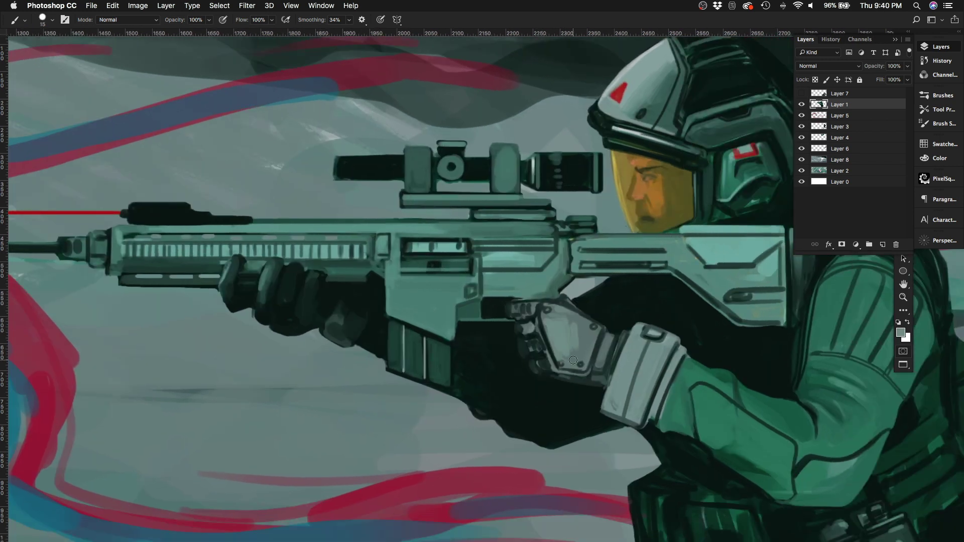
scroll(478, 305, "down", 3)
left_click_drag(532, 307, 557, 351)
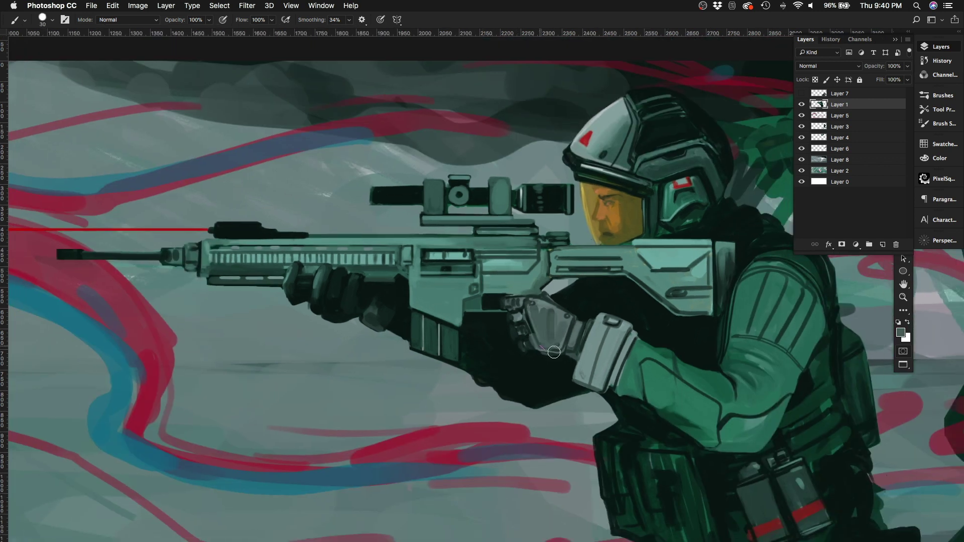
Step: Shade the trigger glove's cuff with grey strokes and darken the seam between the cuff and the hand
scroll(594, 219, "down", 3)
scroll(573, 273, "up", 4)
left_click_drag(582, 286, 605, 302)
scroll(588, 286, "down", 2)
key("bracketright")
key("bracketright")
left_click(369, 306, "alt")
key("bracketleft")
key("bracketleft")
key("bracketleft")
left_click_drag(374, 286, 369, 321)
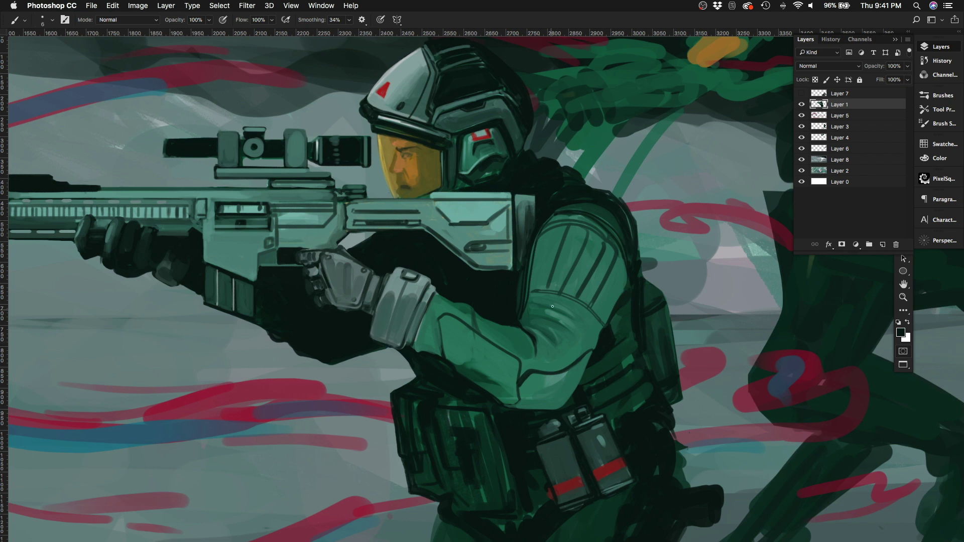
scroll(289, 164, "down", 5)
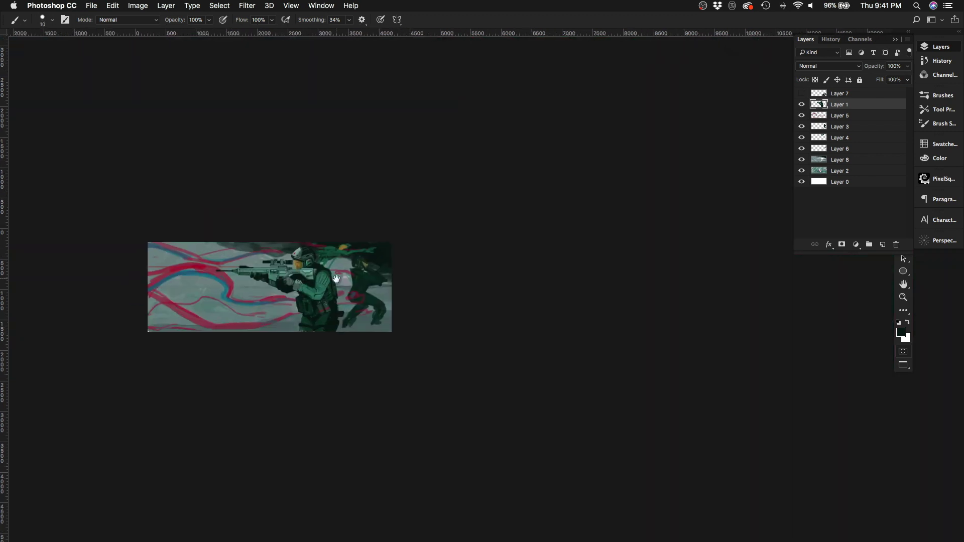
Step: Flip the view back, refine the cuff's shading, and add small dark bolts to the scope mounts
key("shift+h")
scroll(255, 400, "up", 3)
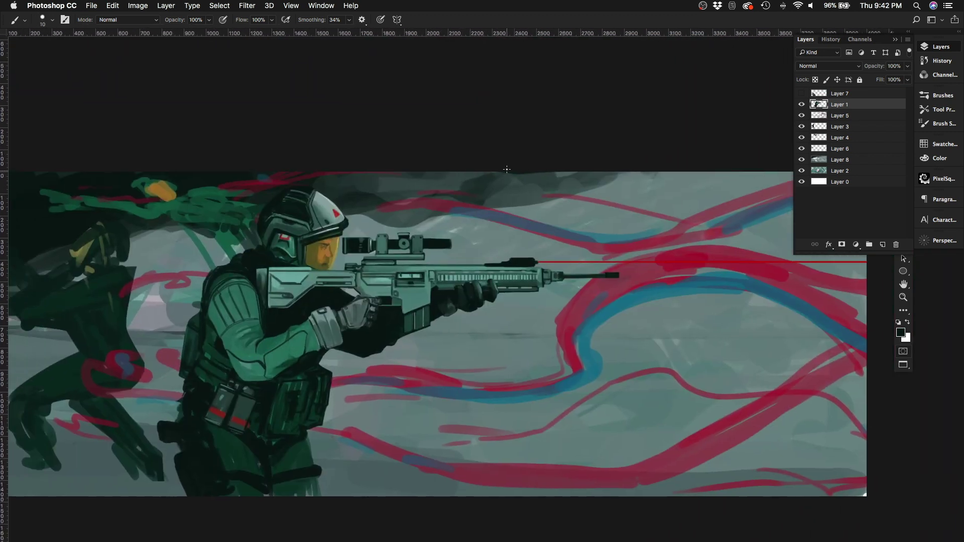
scroll(320, 315, "up", 3)
left_click_drag(294, 317, 316, 373)
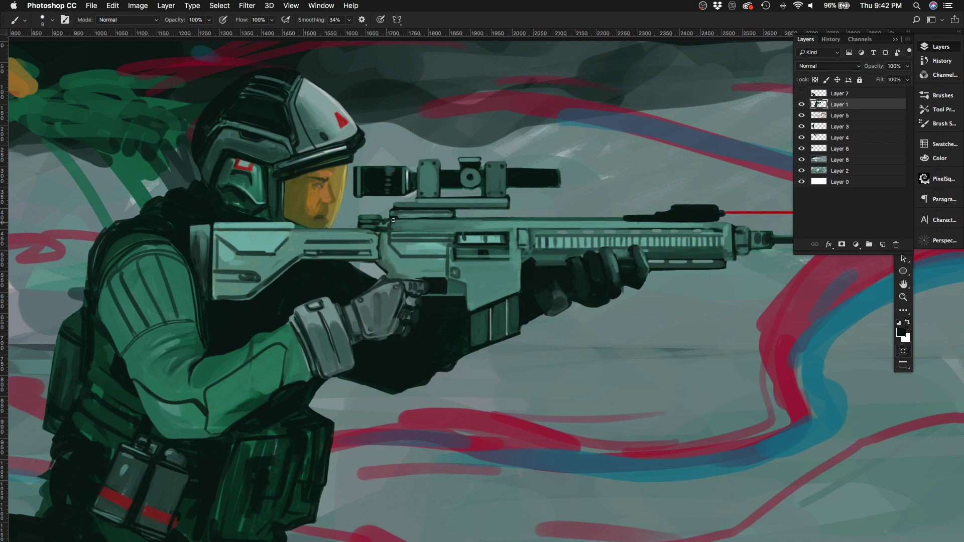
key("bracketright")
key("bracketright")
Step: Touch up the scope rail and add light grey edge highlights to the trigger glove and cuff
left_click(431, 203, "alt")
key("bracketleft")
key("bracketleft")
key("bracketleft")
scroll(447, 324, "down", 5)
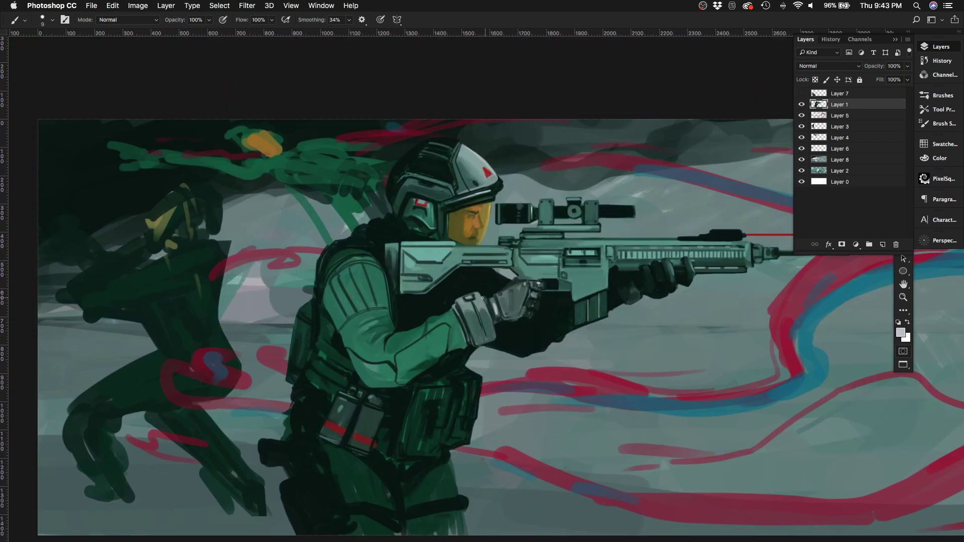
scroll(405, 349, "up", 3)
key("bracketright")
key("bracketright")
left_click(539, 372, "alt")
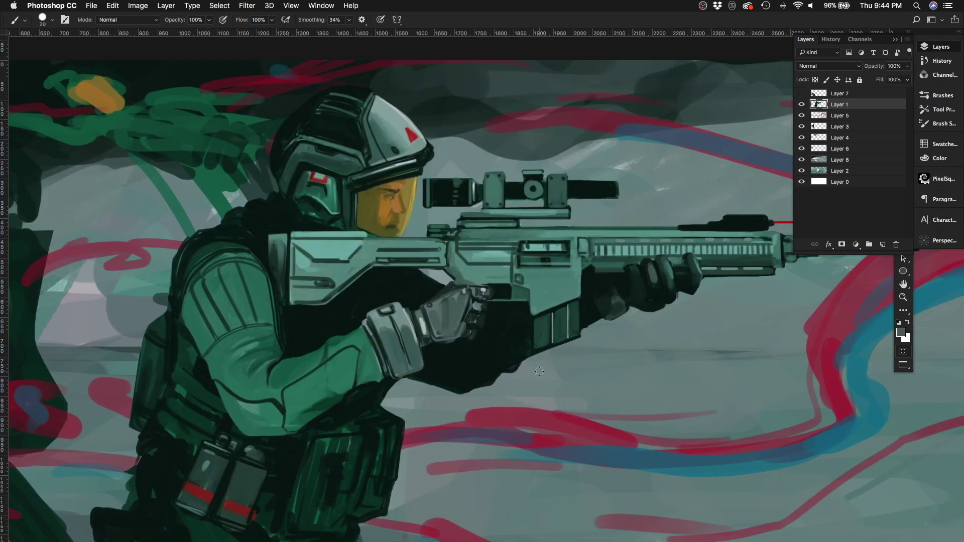
Step: Try a light line across the ribbed upper sleeve and repaint the large waist pouch with dark green strokes
scroll(341, 273, "down", 3)
left_click_drag(403, 272, 438, 262)
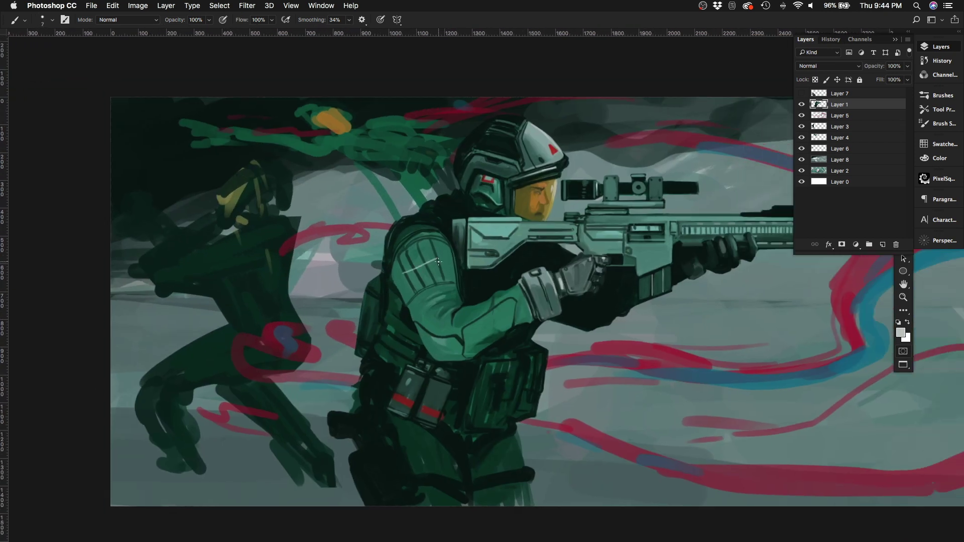
left_click_drag(485, 408, 479, 385)
scroll(392, 309, "up", 1)
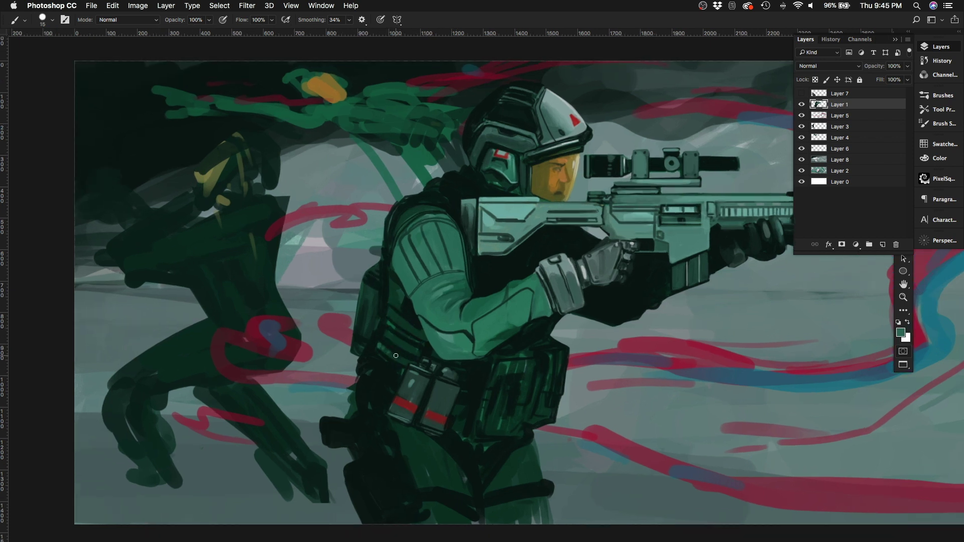
Step: Paint small dark rivet dots on the upper sleeve's ribbed panel and define the straps on the vest's side
scroll(406, 371, "down", 2)
key("Tab")
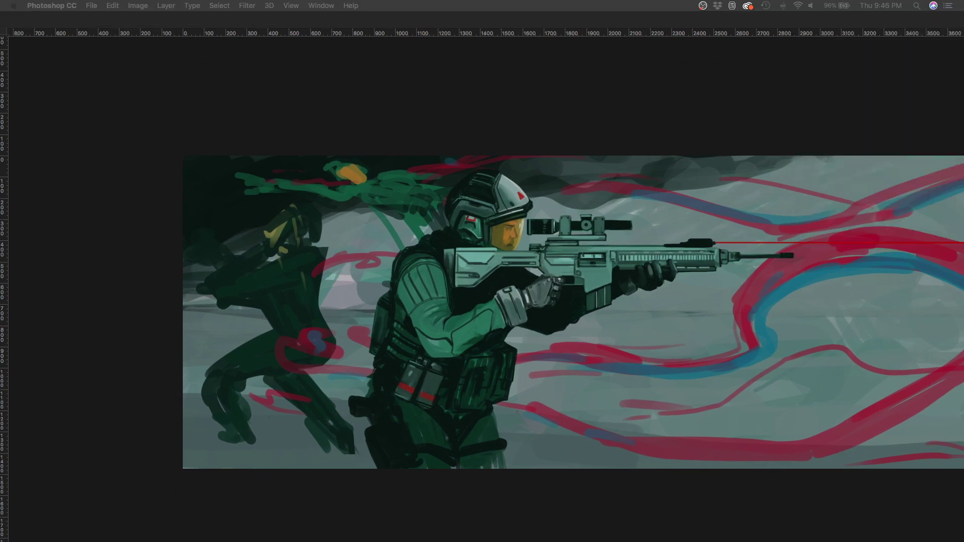
key("Tab")
scroll(395, 293, "up", 2)
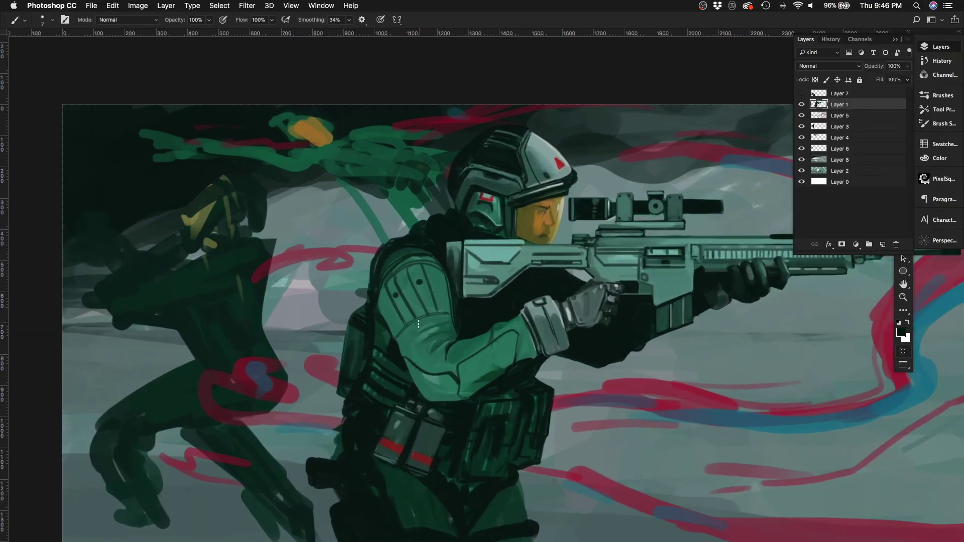
key("bracketright")
key("bracketright")
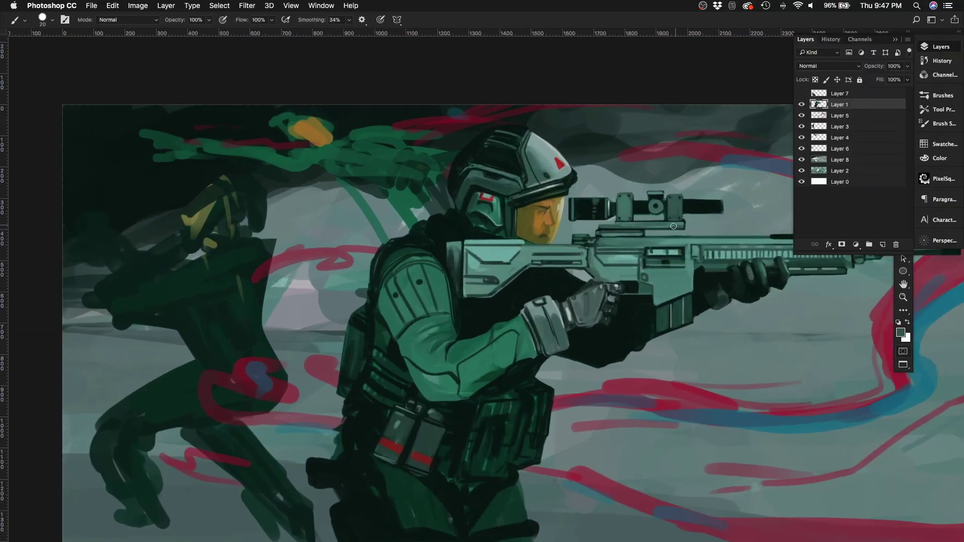
Step: Repaint the grey canisters on the soldier's belt with lighter grey-green strokes
left_click(665, 251, "alt")
scroll(376, 317, "down", 4)
scroll(376, 317, "right", 2)
mouse_move(376, 316)
left_mouse_down()
mouse_move(369, 346)
mouse_move(400, 337)
mouse_move(391, 336)
left_mouse_up()
left_click(371, 324, "alt")
Step: Paint a small grey-green gear piece with dark details on the hip beside the belt canisters
left_click(319, 317, "alt")
mouse_move(307, 306)
left_mouse_down()
mouse_move(288, 321)
mouse_move(333, 320)
mouse_move(288, 365)
mouse_move(311, 292)
mouse_move(302, 318)
left_mouse_up()
key("bracketleft")
key("bracketleft")
key("bracketleft")
key("bracketleft")
key("bracketleft")
left_click(310, 301, "alt")
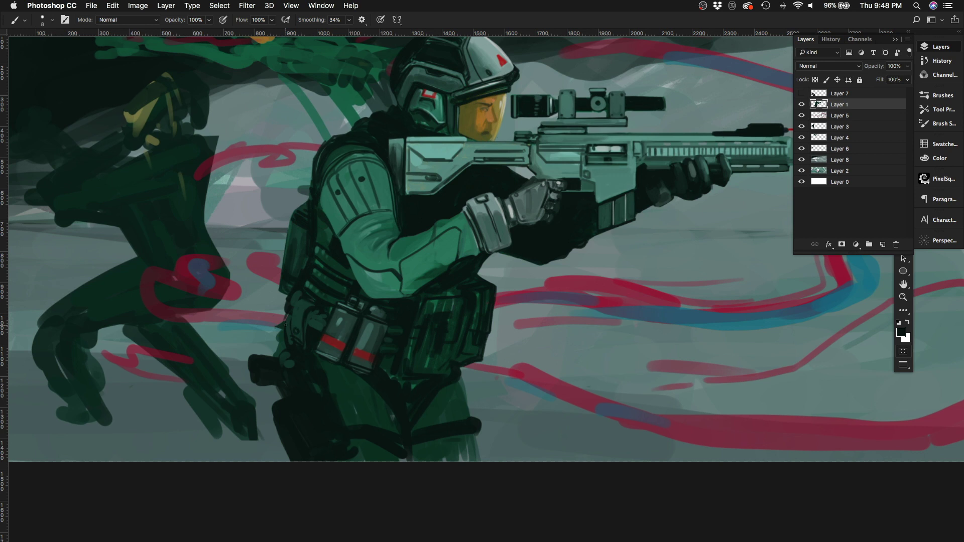
Step: Darken the hip area above the holster with a larger brush and a sampled dark green, and switch to Chrome
key("bracketright")
key("bracketright")
key("bracketright")
key("bracketright")
left_click(299, 369, "alt")
key("super+minus")
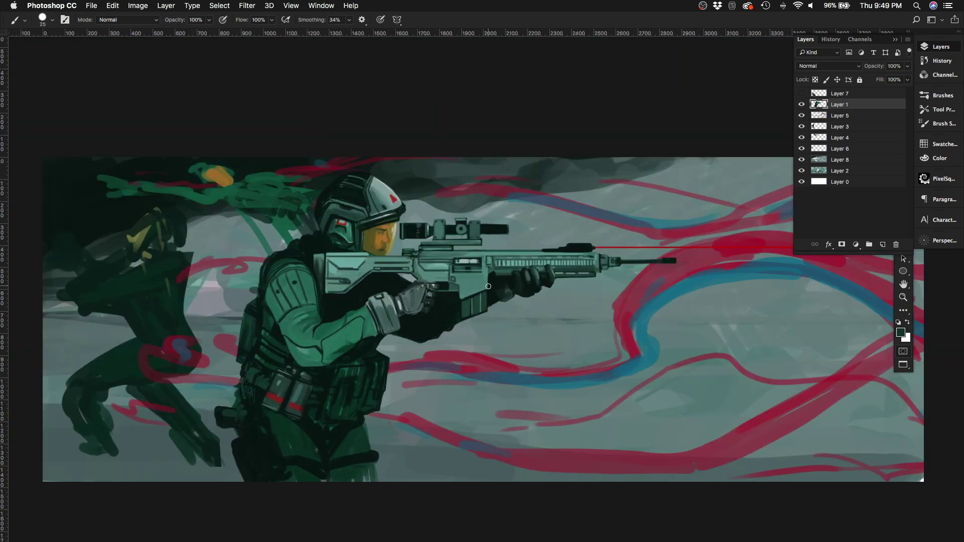
key("super+Tab")
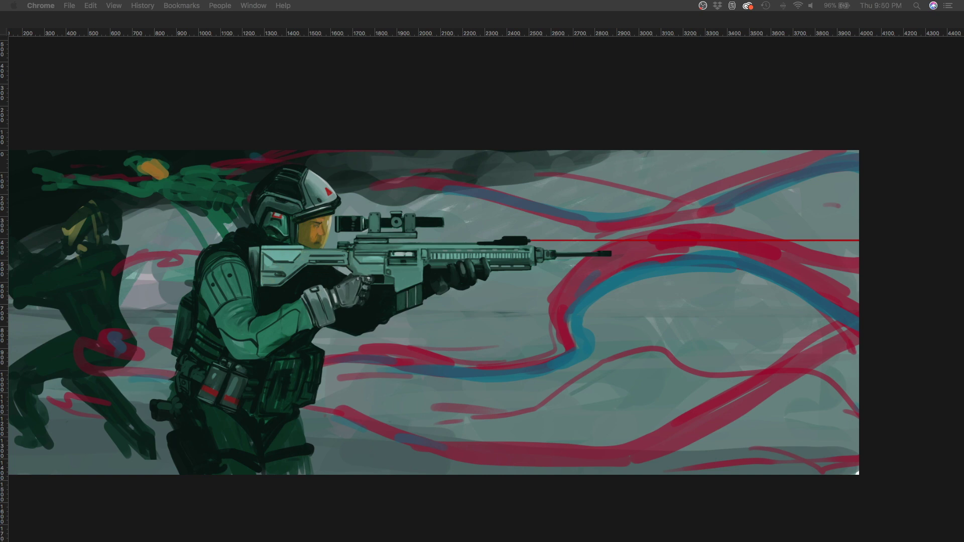
Step: Switch back to Photoshop and paint an orange muzzle flash cloud in front of the rifle's barrel
key("super+Tab")
key("super+plus")
left_click(939, 158)
left_click(866, 201)
mouse_move(648, 246)
left_mouse_down()
mouse_move(662, 255)
mouse_move(653, 260)
mouse_move(698, 236)
mouse_move(703, 266)
mouse_move(645, 251)
left_mouse_up()
key("ctrl+z")
key("F7")
key("v")
key("b")
left_click_drag(733, 243, 748, 240)
Step: Paint a light peach core with small highlight strokes inside the orange muzzle flash
key("x")
mouse_move(663, 253)
left_mouse_down()
mouse_move(697, 248)
mouse_move(713, 231)
mouse_move(664, 257)
mouse_move(728, 243)
mouse_move(758, 251)
left_mouse_up()
left_click_drag(693, 236, 712, 221)
Step: Add a new layer and brush a soft glow around the muzzle flash
key("ctrl+shift+alt+n")
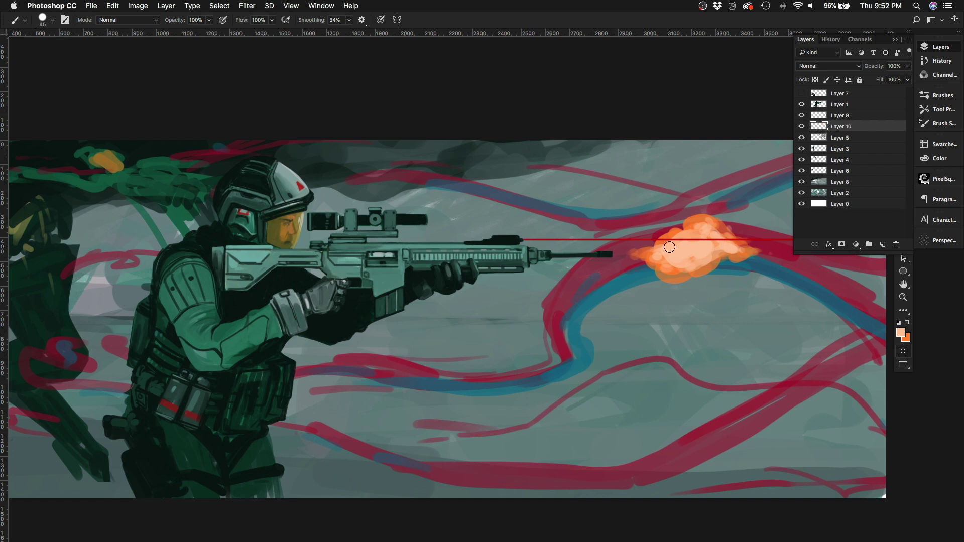
key("F6")
left_click_drag(669, 247, 683, 216)
left_click_drag(627, 271, 653, 281)
right_click(655, 223)
key("Return")
mouse_move(607, 251)
left_mouse_down()
mouse_move(635, 299)
mouse_move(653, 246)
mouse_move(718, 211)
left_mouse_up()
Step: Sample the grey below the muzzle flash and set the Eraser to the Soft Round 100 brush
left_click(634, 300, "alt")
key("e")
right_click(552, 190)
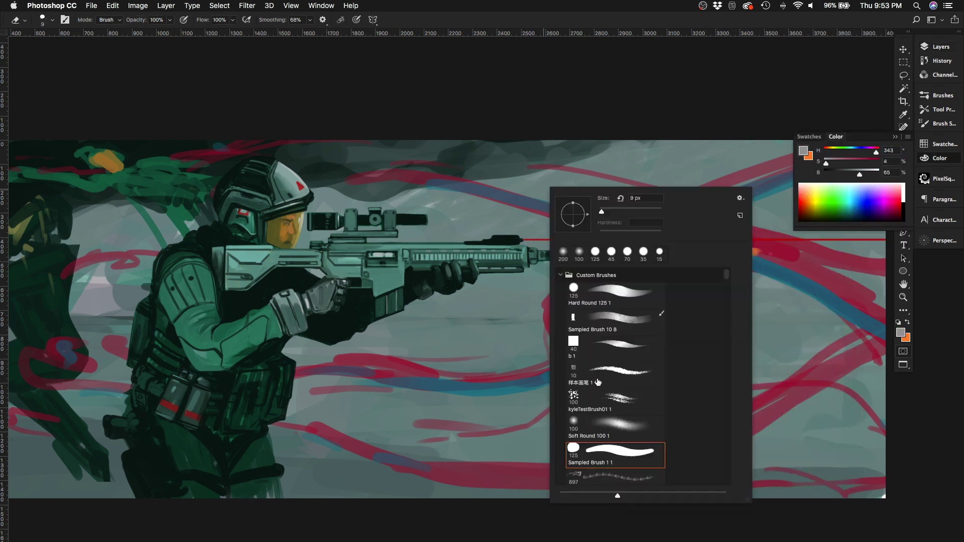
left_click(603, 424)
key("Return")
key("F7")
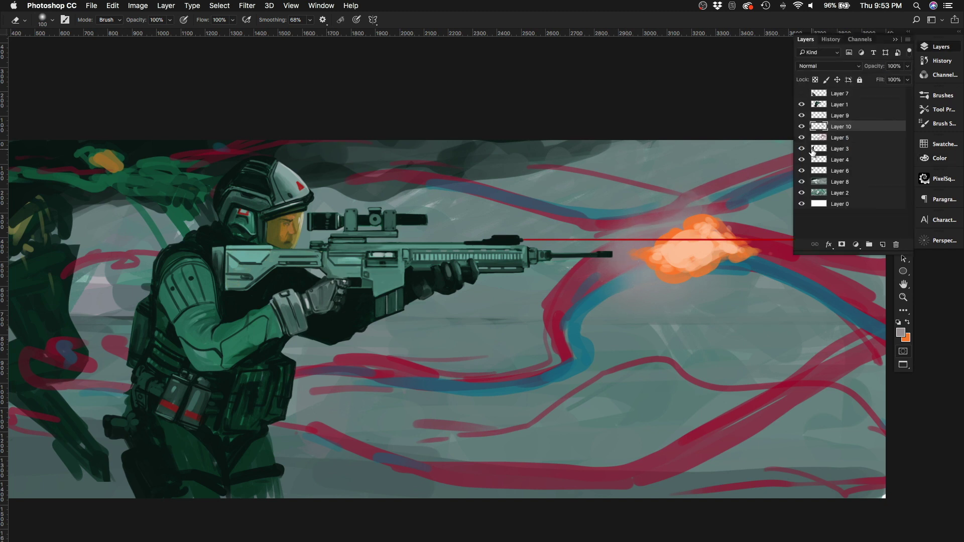
Step: Add a new layer clipped to the soldier's Layer 1 and paint the rifle barrel red with the colour sampled from the laser line
left_click(840, 104)
key("super+shift+alt+n")
key("super+alt+g")
key("b")
left_click(621, 240, "alt")
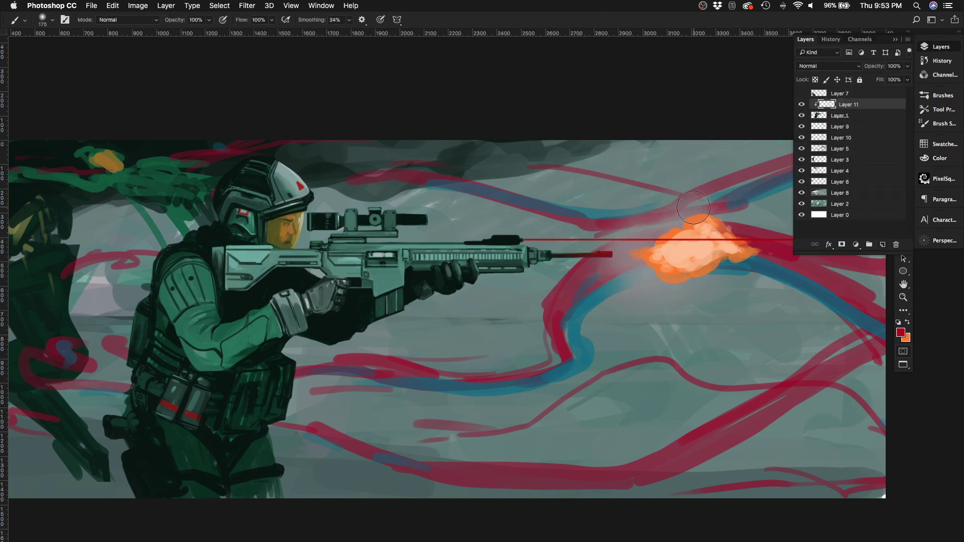
Step: On Layer 9, reshape the muzzle flash toward its far end with the peach colour sampled from its centre
key("alt+bracketleft")
key("alt+bracketleft")
right_click(647, 224)
key("Return")
left_click(678, 252, "alt")
mouse_move(678, 251)
left_mouse_down()
mouse_move(663, 251)
mouse_move(717, 272)
mouse_move(772, 252)
left_mouse_up()
scroll(592, 173, "down", 2, "alt")
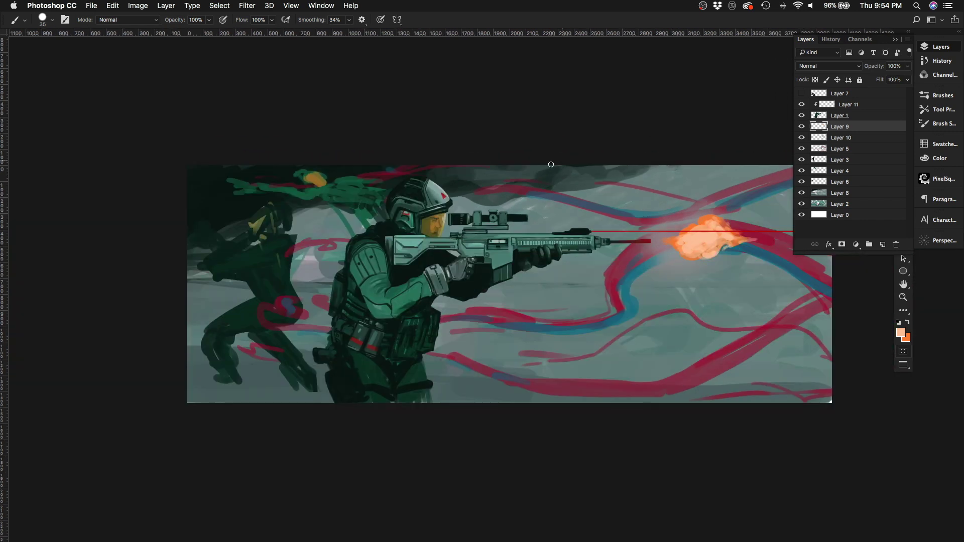
Step: Paint a short dark golden-brown bullet casing above the rifle and trim its edges with a small eraser
scroll(551, 164, "up", 2)
left_click(939, 158)
left_click(814, 210)
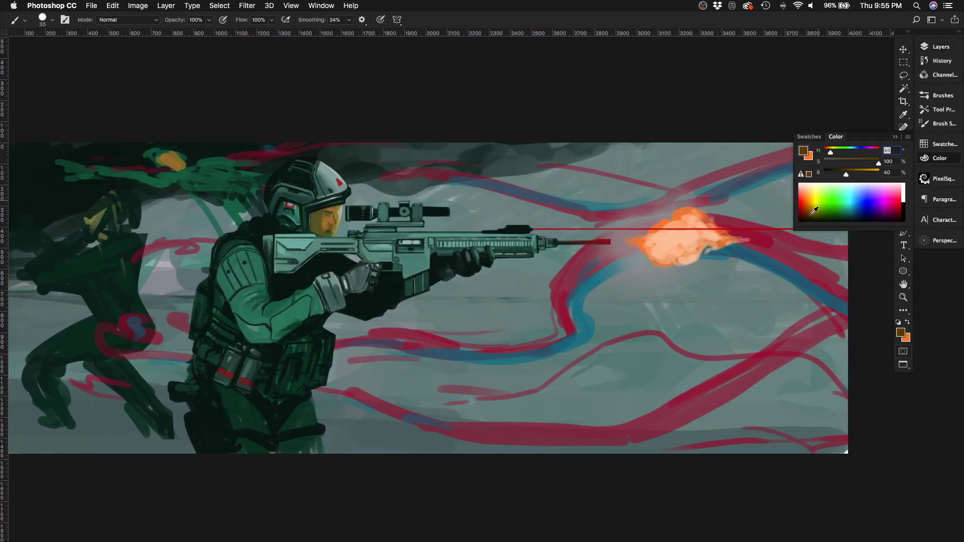
scroll(459, 219, "up", 1)
scroll(477, 210, "up", 2)
mouse_move(444, 226)
left_mouse_down()
mouse_move(475, 213)
mouse_move(486, 226)
left_mouse_up()
key("e")
key("bracketleft")
key("bracketleft")
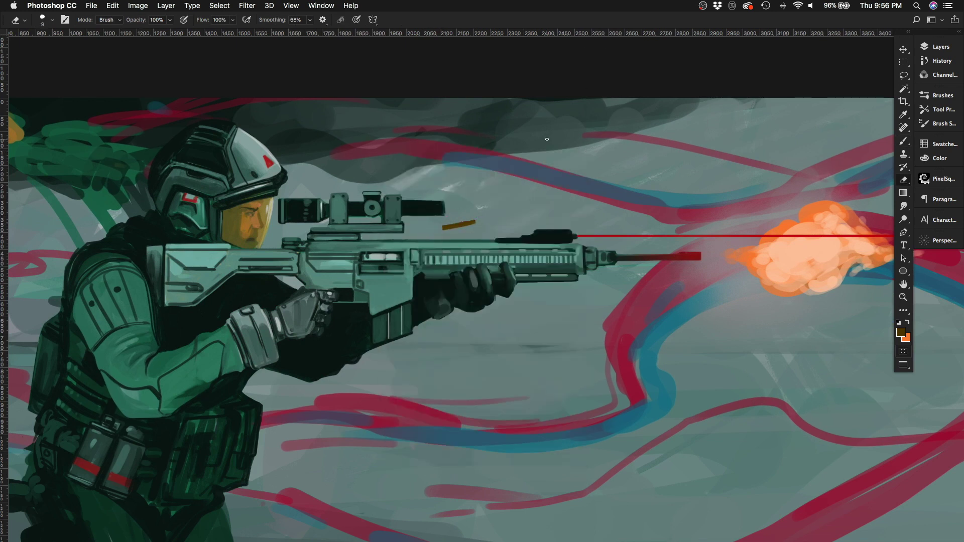
Step: Duplicate the bullet casing into three more copies, rotating and moving them into a scattered cluster above the rifle
key("v")
key("ctrl+j")
key("ctrl+t")
mouse_move(505, 188)
left_mouse_down()
mouse_move(460, 208)
mouse_move(523, 166)
mouse_move(511, 185)
left_mouse_up()
key("Return")
key("ctrl+j")
key("ctrl+t")
key("Return")
key("F7")
key("ctrl+t")
key("Return")
key("ctrl+0")
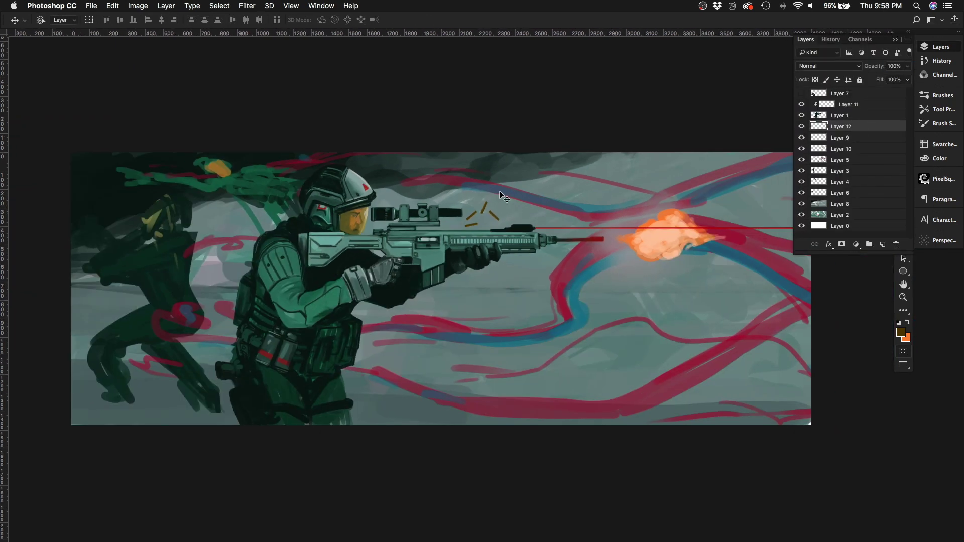
Step: Touch up the scope and supporting hand on the soldier's Layer 1 with small dark brush strokes
key("alt+bracketright")
scroll(417, 211, "up", 3)
key("b")
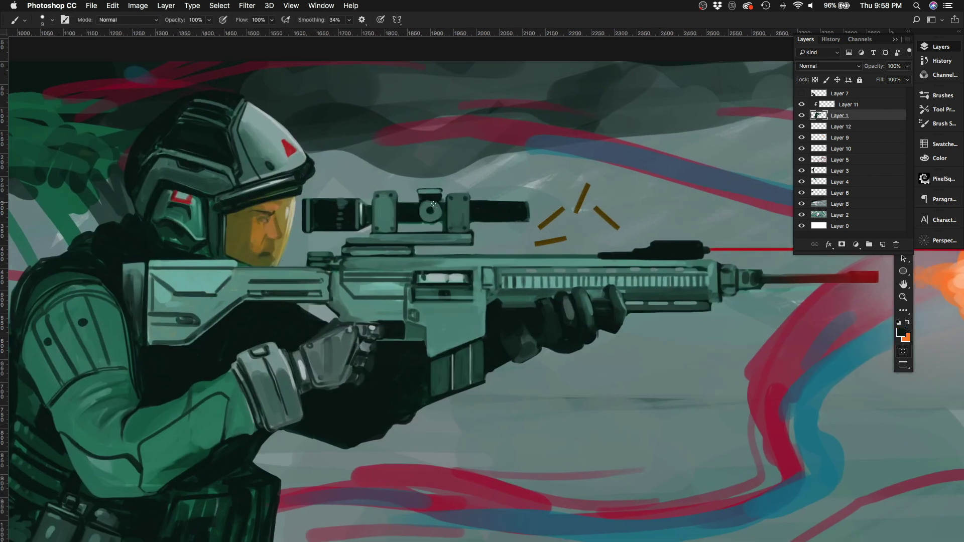
left_click(378, 203, "alt")
key("bracketleft")
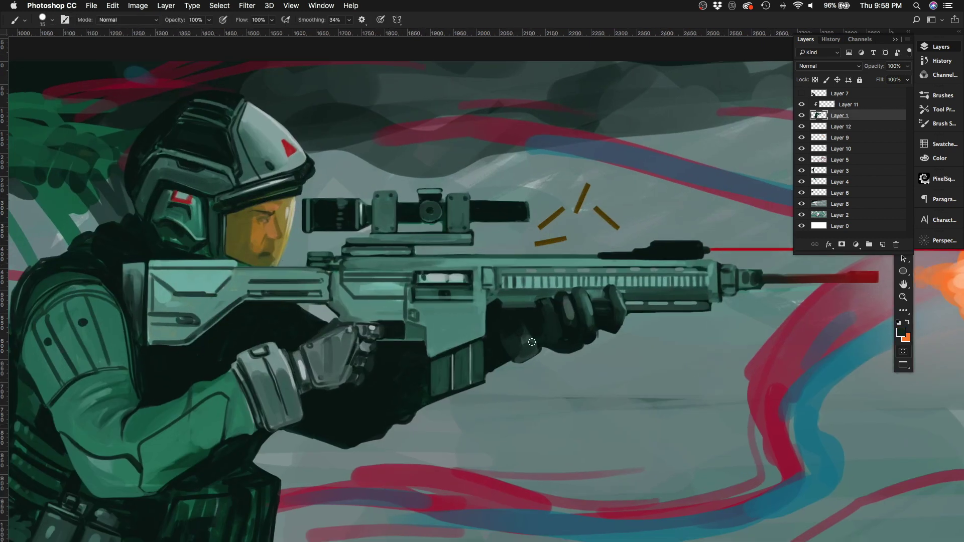
scroll(531, 342, "right", 4)
left_click(928, 158)
right_click(394, 224)
double_click(441, 332)
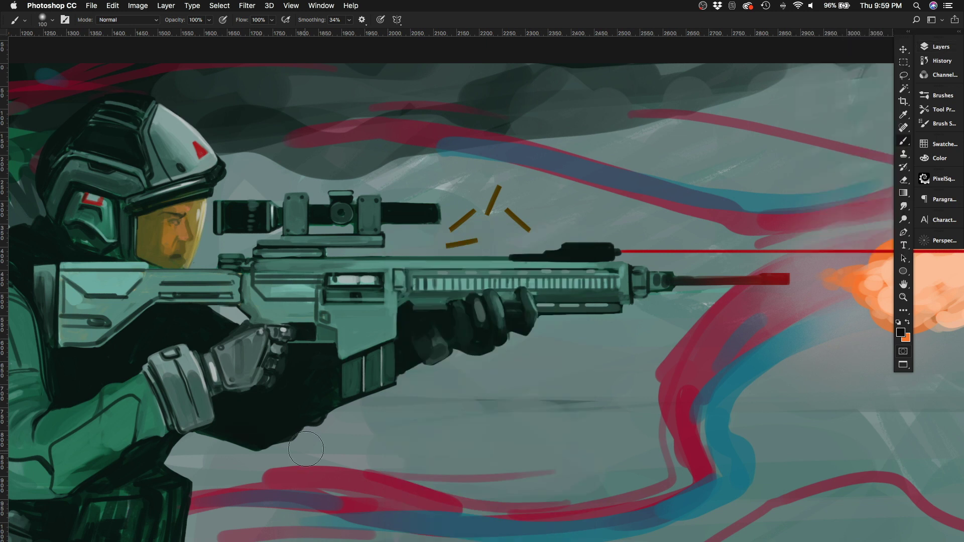
scroll(306, 448, "left", 5)
scroll(306, 449, "down", 2)
key("e")
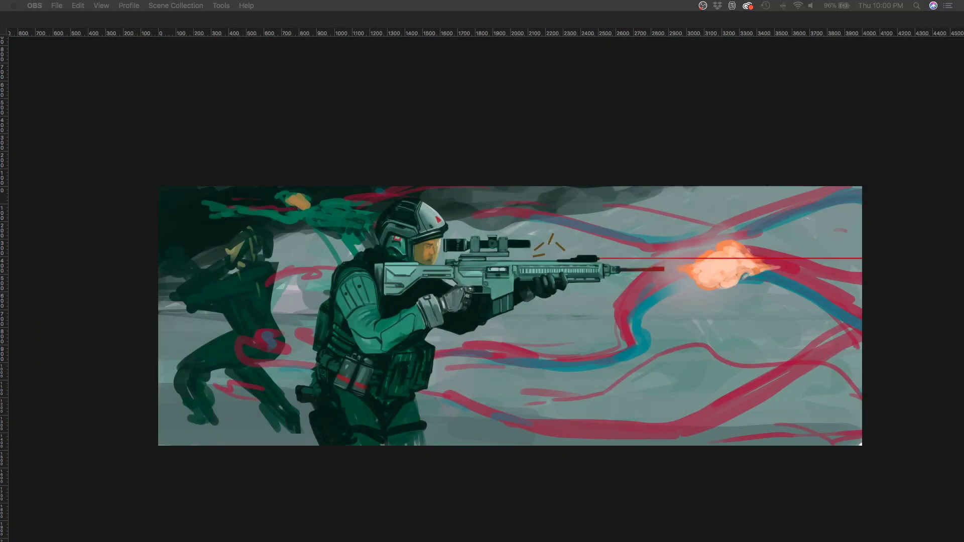
left_click(477, 283)
scroll(451, 299, "up", 2)
key("F7")
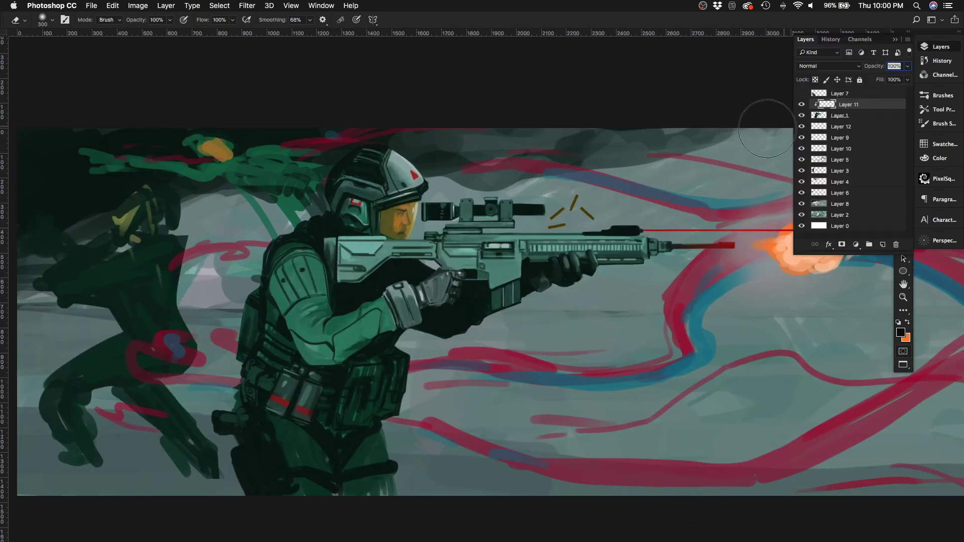
Step: On Layer 1, repaint the supporting hand's fingers in dark sampled tones so they wrap higher over the handguard
key("b")
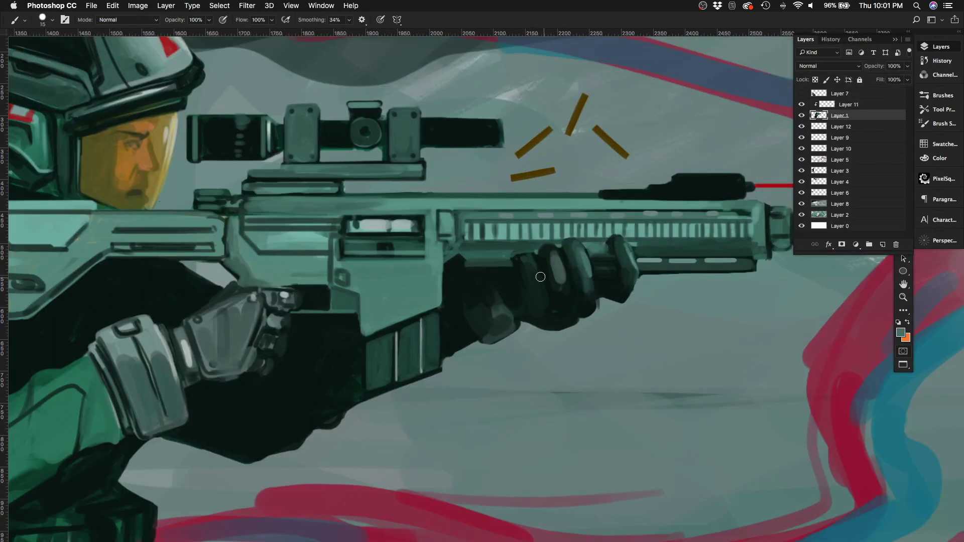
key("]")
mouse_move(622, 240)
left_mouse_down()
mouse_move(628, 265)
mouse_move(582, 261)
left_mouse_up()
left_click(597, 253, "alt")
mouse_move(577, 229)
left_mouse_down()
mouse_move(517, 262)
mouse_move(551, 256)
mouse_move(548, 294)
left_mouse_up()
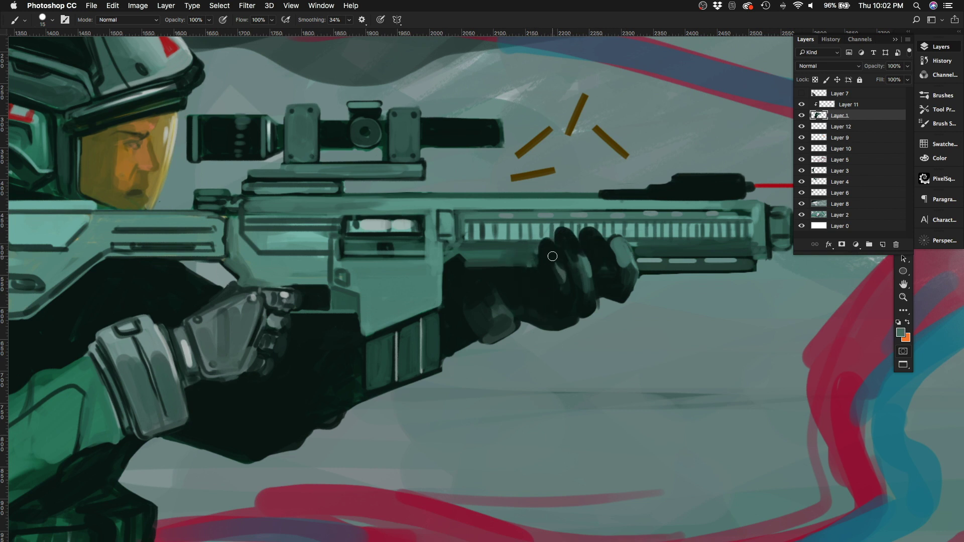
Step: Paint the nearest finger of the supporting hand in grey-green from its knuckle down to the palm
mouse_move(544, 243)
left_mouse_down()
mouse_move(561, 291)
mouse_move(549, 323)
left_mouse_up()
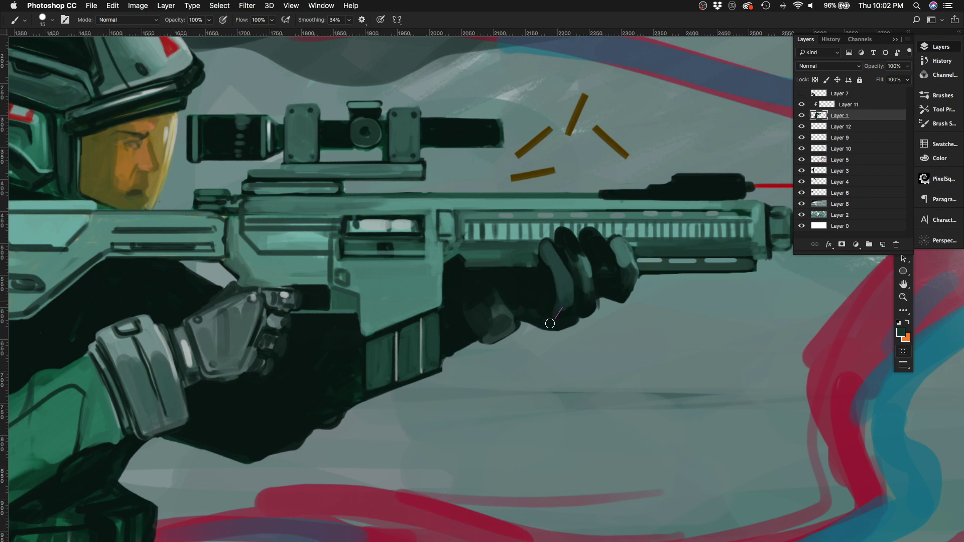
left_click_drag(570, 271, 567, 318)
left_click_drag(532, 297, 555, 316)
Step: Refine the shapes of the supporting hand's fingers with smaller strokes, keeping dark gaps between them
key("bracketleft")
key("bracketleft")
key("bracketleft")
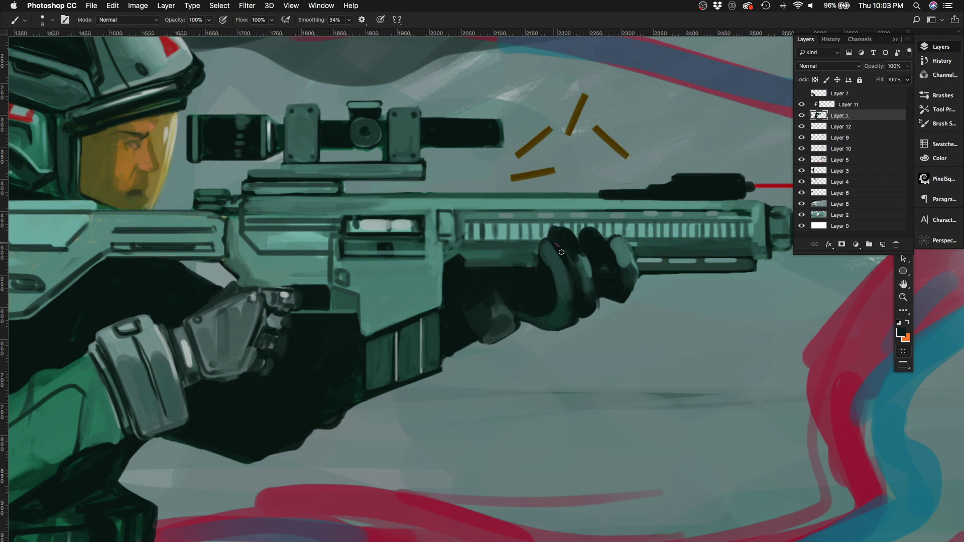
key("bracketright")
mouse_move(597, 246)
left_mouse_down()
mouse_move(602, 311)
mouse_move(547, 329)
left_mouse_up()
Step: Repaint the trigger-hand glove as a simple flat grey shape covering its earlier detail
key("bracketright")
key("bracketleft")
mouse_move(243, 296)
left_mouse_down()
mouse_move(296, 289)
mouse_move(281, 341)
mouse_move(246, 332)
mouse_move(246, 346)
mouse_move(276, 341)
mouse_move(267, 354)
left_mouse_up()
left_click(225, 248, "alt")
key("bracketright")
key("bracketright")
key("bracketright")
key("bracketright")
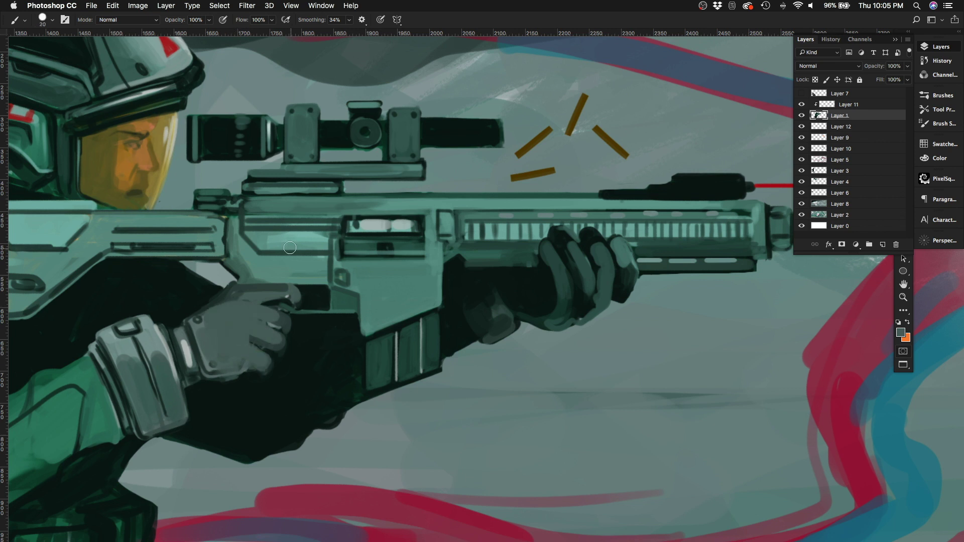
Step: Refine the upper contour of the trigger-hand glove along the index finger with a smaller brush
key("bracketleft")
key("bracketleft")
key("bracketleft")
left_click_drag(216, 305, 289, 291)
key("bracketright")
left_click_drag(598, 302, 714, 332)
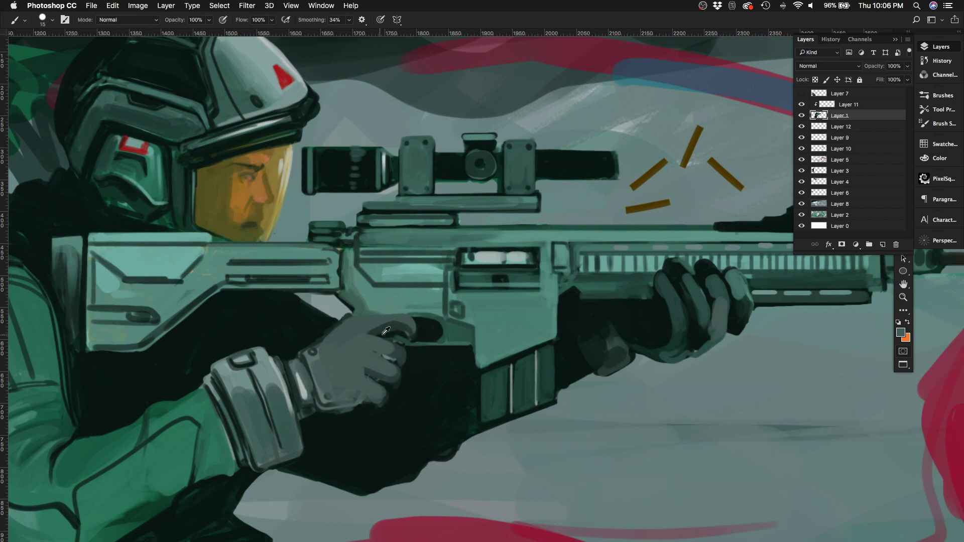
Step: Darken the wrist gap between the trigger-hand glove and its cuff, and retouch the index finger's base with sampled tones
left_click(299, 374, "alt")
key("bracketleft")
key("bracketleft")
left_click_drag(301, 417, 295, 360)
left_click(362, 324, "alt")
left_click_drag(347, 322, 364, 319)
Step: Paint lighter grey over the back of the trigger-hand glove with a larger brush
key("bracketright")
key("bracketright")
key("bracketright")
left_click(326, 351, "alt")
mouse_move(306, 356)
left_mouse_down()
mouse_move(359, 321)
mouse_move(377, 324)
left_mouse_up()
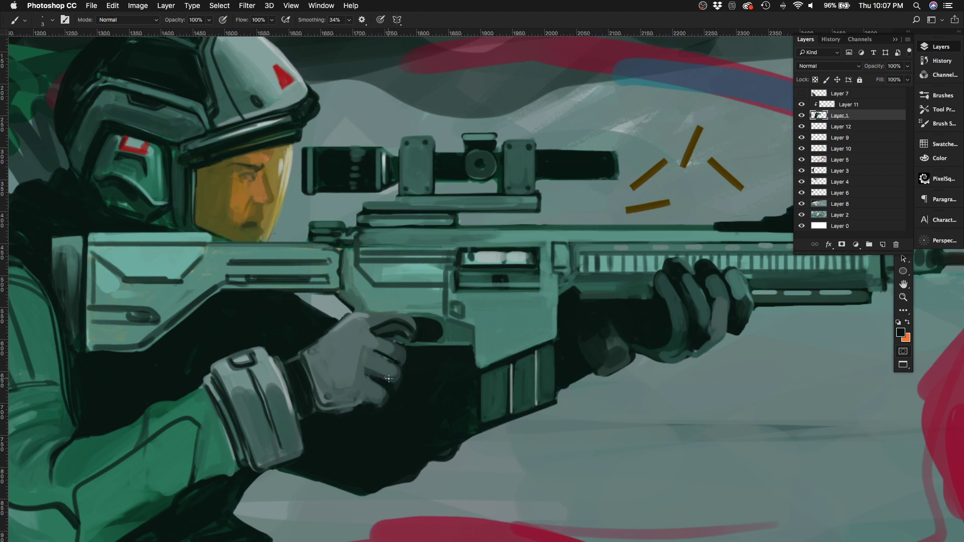
Step: Separate the trigger hand's fingers with thin dark strokes and clean up the glove's outer contour
key("bracketleft")
key("bracketleft")
key("bracketleft")
key("bracketleft")
left_click(306, 343, "alt")
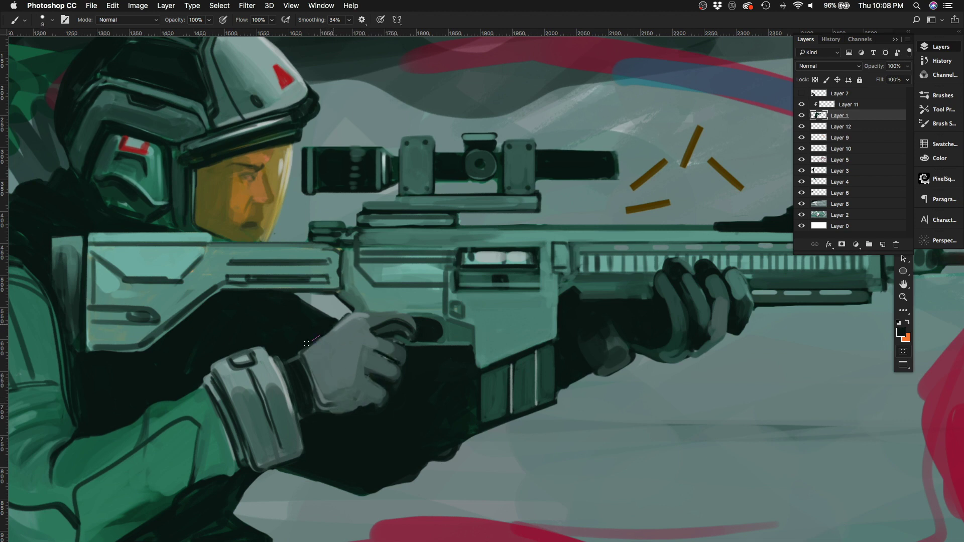
key("e")
key("b")
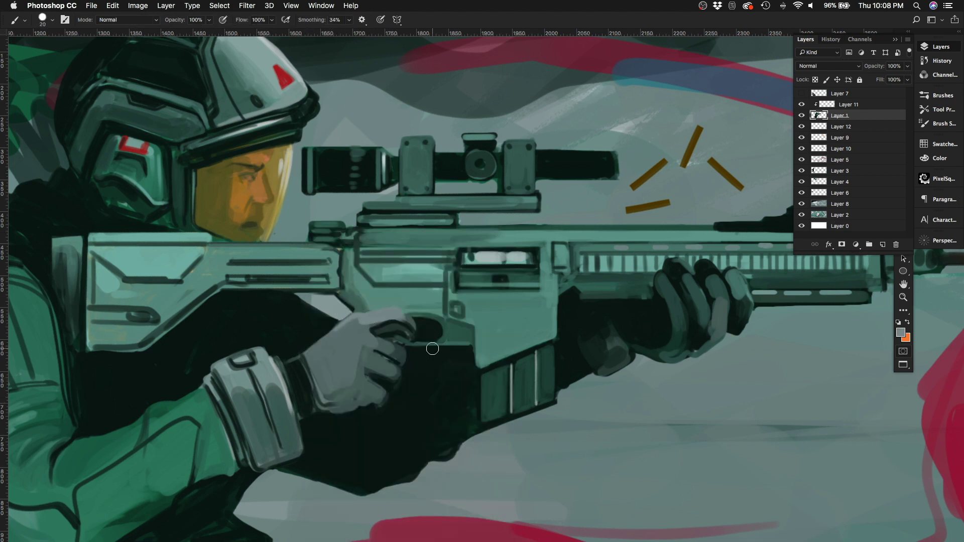
scroll(431, 294, "down", 5)
scroll(432, 293, "up", 2)
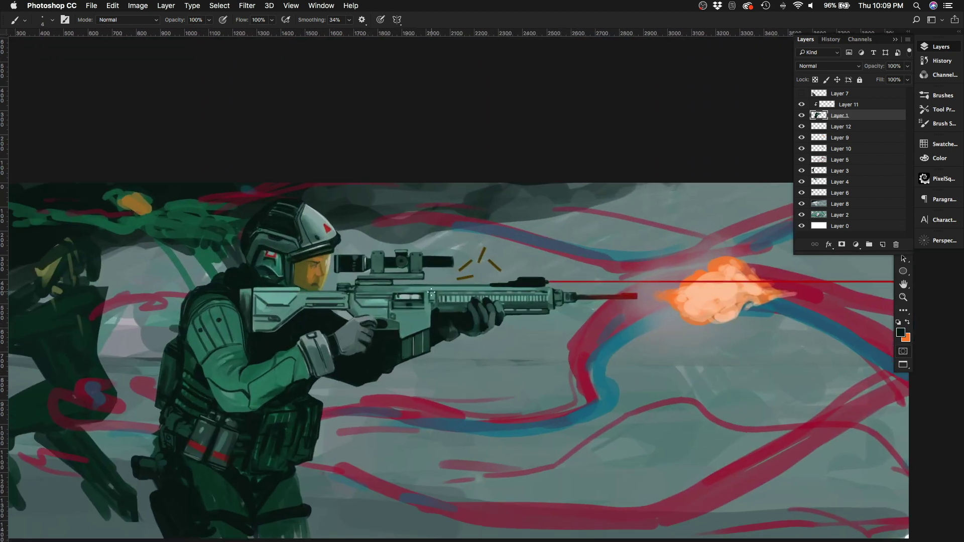
Step: Repaint the outermost fingers of the supporting hand in sampled grey and dark glove tones
scroll(425, 312, "up", 3)
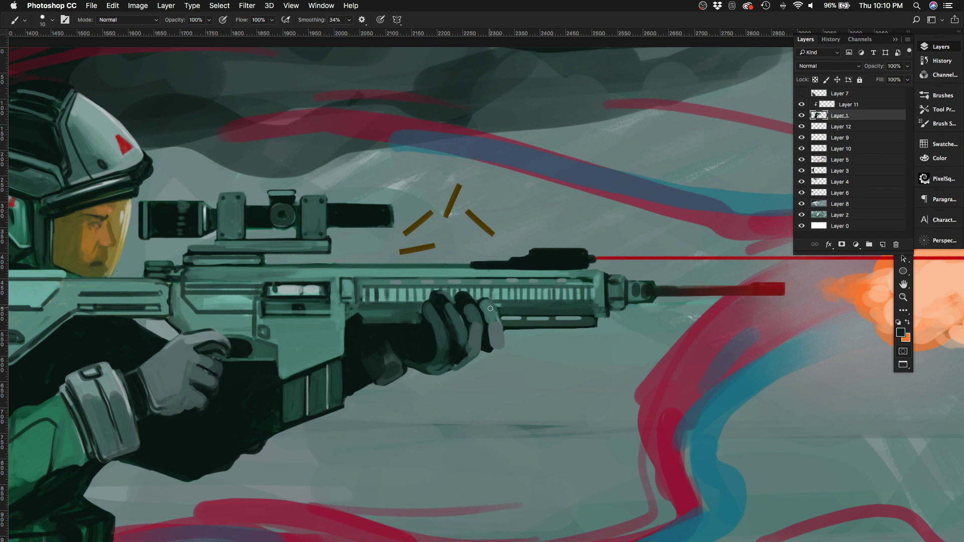
left_click(491, 301, "alt")
mouse_move(490, 301)
left_mouse_down()
mouse_move(495, 352)
mouse_move(489, 317)
mouse_move(503, 347)
mouse_move(480, 346)
left_mouse_up()
left_click(495, 331, "alt")
key("bracketright")
left_click(496, 326, "alt")
key("bracketright")
Step: Reshape the top of the supporting hand's nearest finger where it meets the handguard
mouse_move(455, 307)
left_mouse_down()
mouse_move(444, 351)
mouse_move(518, 244)
mouse_move(429, 307)
mouse_move(455, 326)
mouse_move(438, 345)
mouse_move(450, 294)
mouse_move(401, 306)
mouse_move(431, 305)
left_mouse_up()
key("bracketleft")
key("bracketleft")
left_click(441, 337, "alt")
Step: Darken the lower handguard between the receiver and the supporting hand with a sampled dark tone
left_click(426, 308, "alt")
key("bracketright")
key("bracketright")
key("bracketright")
key("bracketright")
key("bracketright")
key("bracketright")
key("bracketleft")
key("bracketleft")
key("bracketleft")
mouse_move(369, 313)
left_mouse_down()
mouse_move(429, 308)
mouse_move(447, 354)
left_mouse_up()
Step: Shade the supporting hand's fingers with small strokes of sampled dark and grey tones to define their segments
left_click(451, 326, "alt")
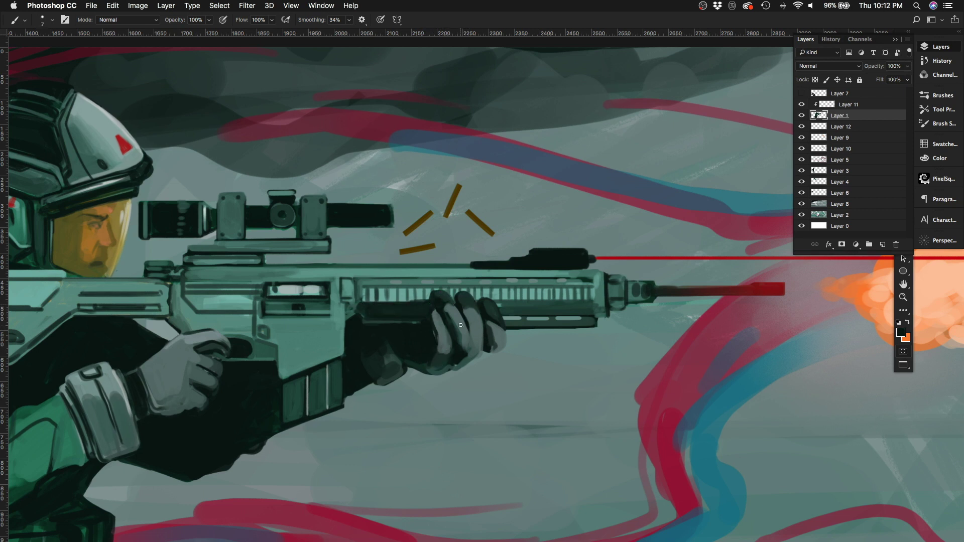
mouse_move(466, 321)
left_mouse_down()
mouse_move(469, 356)
mouse_move(454, 347)
mouse_move(466, 369)
mouse_move(461, 362)
mouse_move(484, 347)
mouse_move(477, 353)
left_mouse_up()
key("bracketleft")
left_click(497, 349, "alt")
left_click(477, 321, "alt")
key("bracketleft")
key("bracketleft")
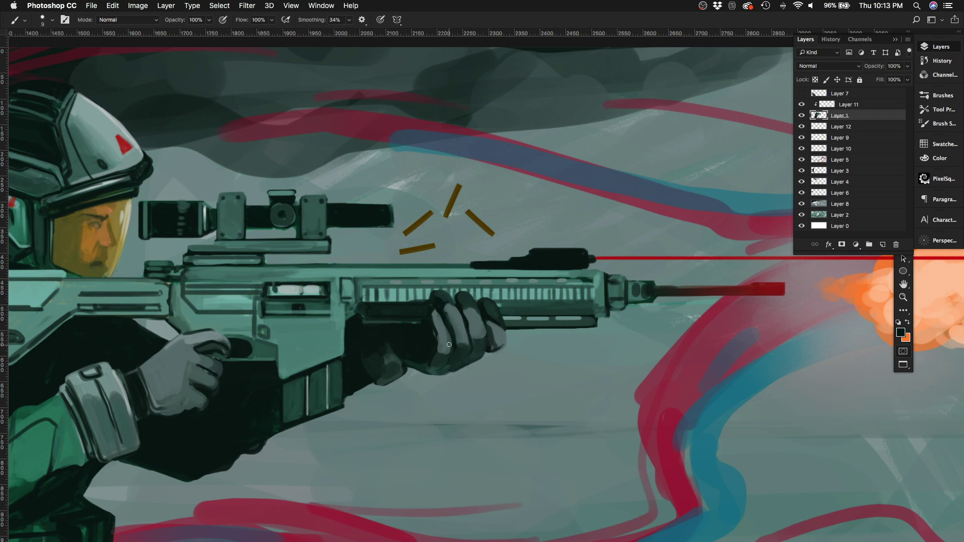
Step: Darken the lower handguard rail beyond the supporting hand toward the muzzle
left_click_drag(499, 307, 597, 312)
key("bracketright")
key("bracketright")
key("bracketright")
key("bracketright")
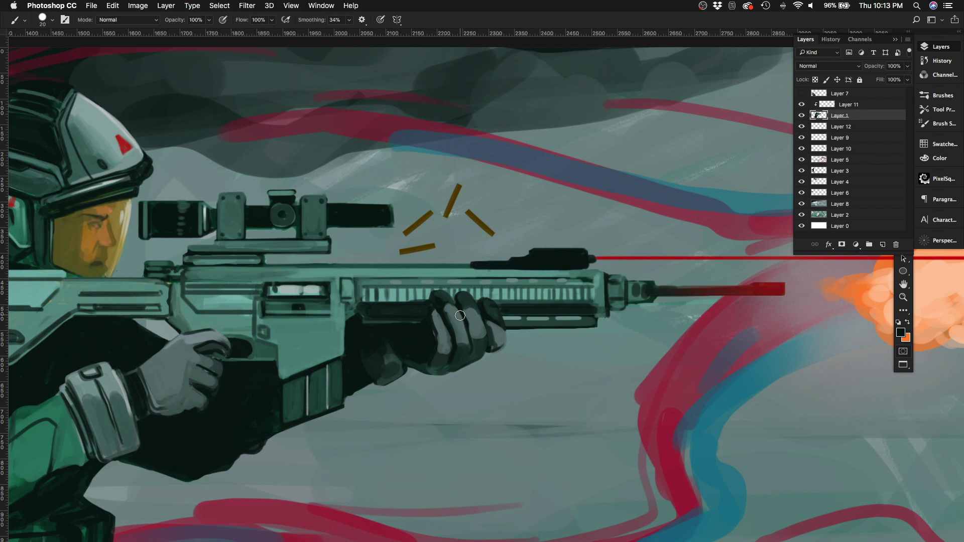
key("bracketright")
Step: Add a new layer clipped to the bullet casings on Layer 12 and paint pale highlights along the casings
key("super+minus")
mouse_move(501, 397)
left_mouse_down()
mouse_move(609, 380)
mouse_move(474, 316)
mouse_move(471, 350)
left_mouse_up()
key("super+shift+alt+n")
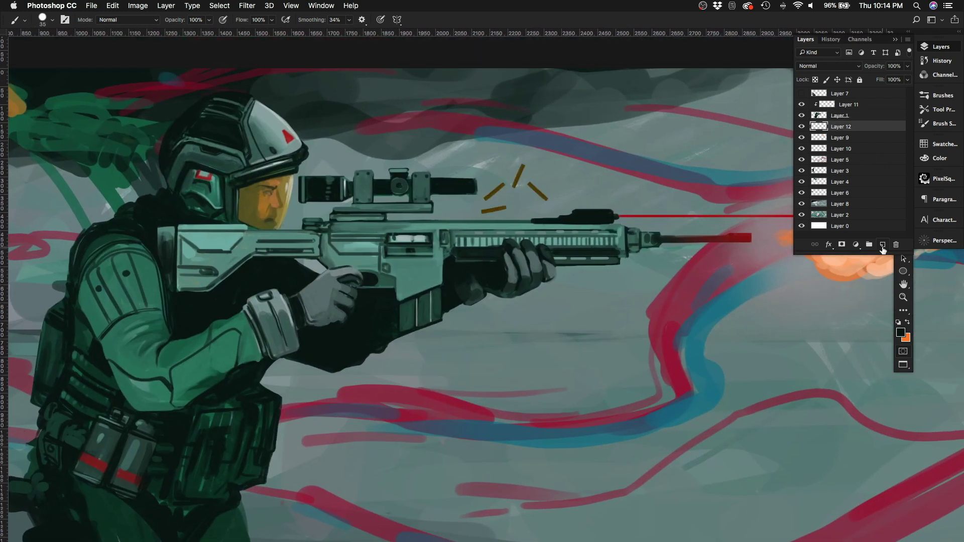
left_click(651, 207, "alt")
left_click_drag(520, 177, 515, 187)
left_click_drag(504, 185, 486, 200)
left_click_drag(504, 207, 482, 212)
key("super+minus")
key("super+minus")
key("super+minus")
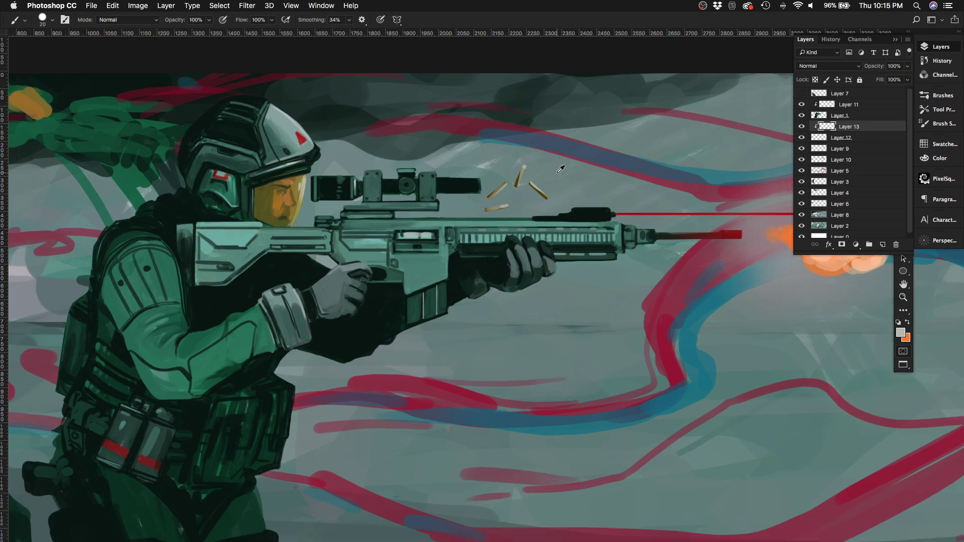
key("super+plus")
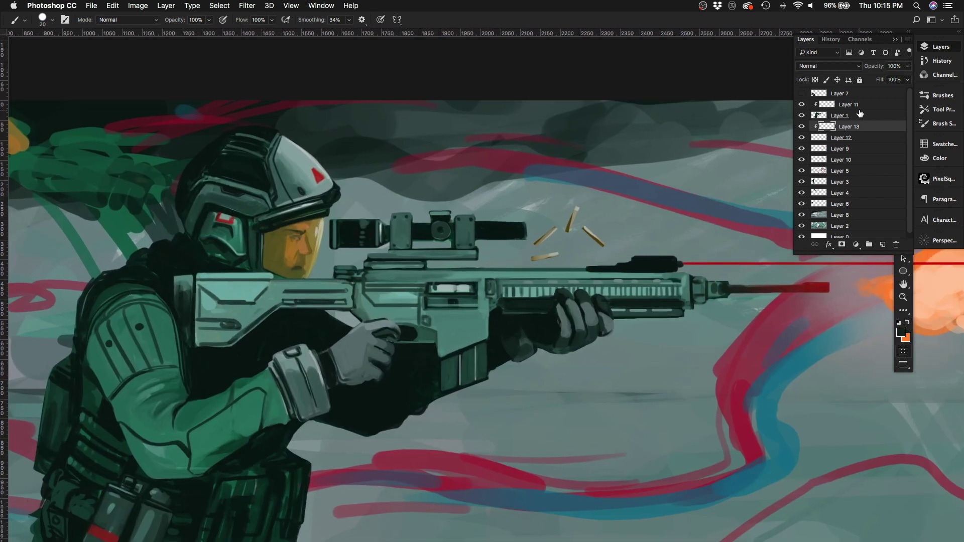
Step: Darken the rifle's lower receiver and shoulder stock with strokes of a sampled tone, using a smaller brush for the stock
left_click(449, 336, "alt")
mouse_move(448, 335)
left_mouse_down()
mouse_move(464, 346)
mouse_move(477, 339)
left_mouse_up()
key("[")
key("[")
key("[")
key("[")
key("[")
key("[")
key("[")
mouse_move(364, 301)
left_mouse_down()
mouse_move(392, 306)
mouse_move(271, 301)
mouse_move(351, 292)
mouse_move(199, 311)
mouse_move(262, 319)
left_mouse_up()
Step: Erase parts of the new shading on the stock and receiver with a size 100 eraser for a worn, textured look
key("bracketright")
key("bracketright")
key("bracketright")
key("bracketright")
key("bracketright")
key("bracketright")
key("bracketright")
key("e")
right_click(262, 318)
key("Escape")
mouse_move(321, 294)
left_mouse_down()
mouse_move(191, 321)
mouse_move(226, 336)
left_mouse_up()
left_click_drag(431, 305, 437, 317)
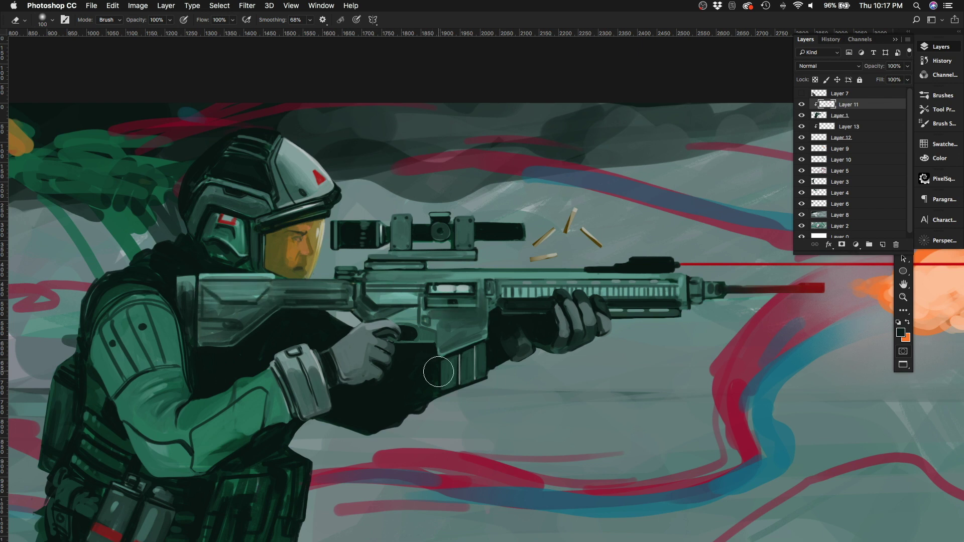
Step: Darken the top rail of the rifle's handguard with a small brush on Layer 11
key("b")
scroll(433, 290, "down", 1)
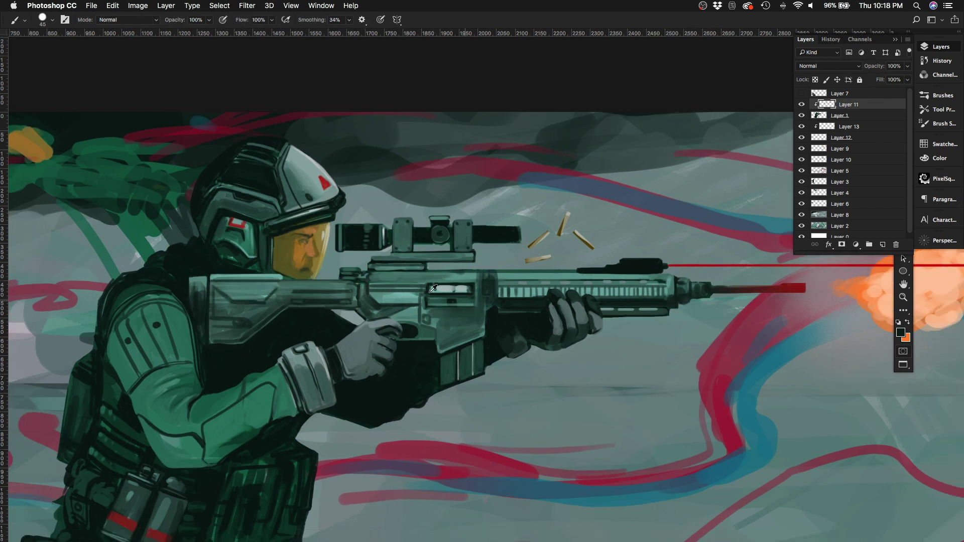
scroll(432, 290, "down", 3)
scroll(414, 292, "up", 3)
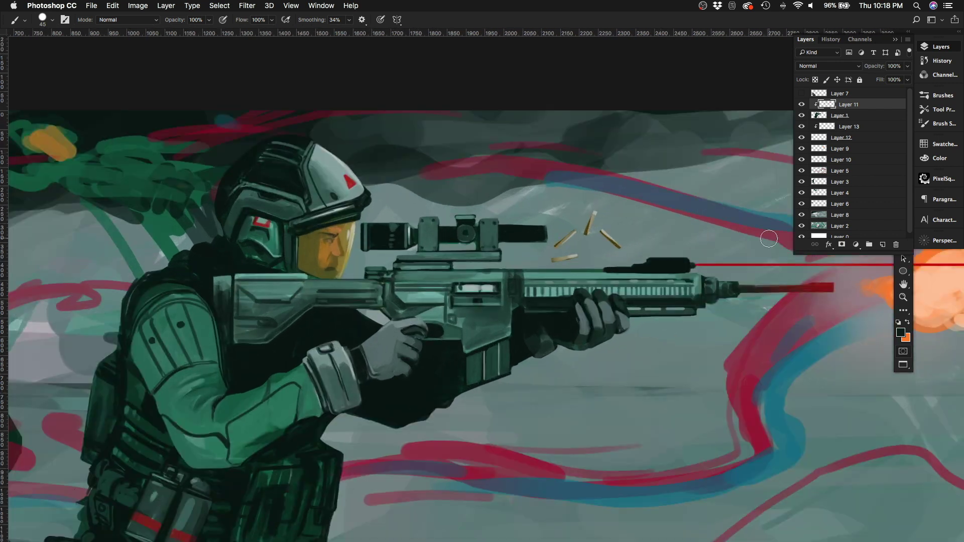
key("bracketleft")
key("bracketleft")
key("bracketleft")
key("bracketleft")
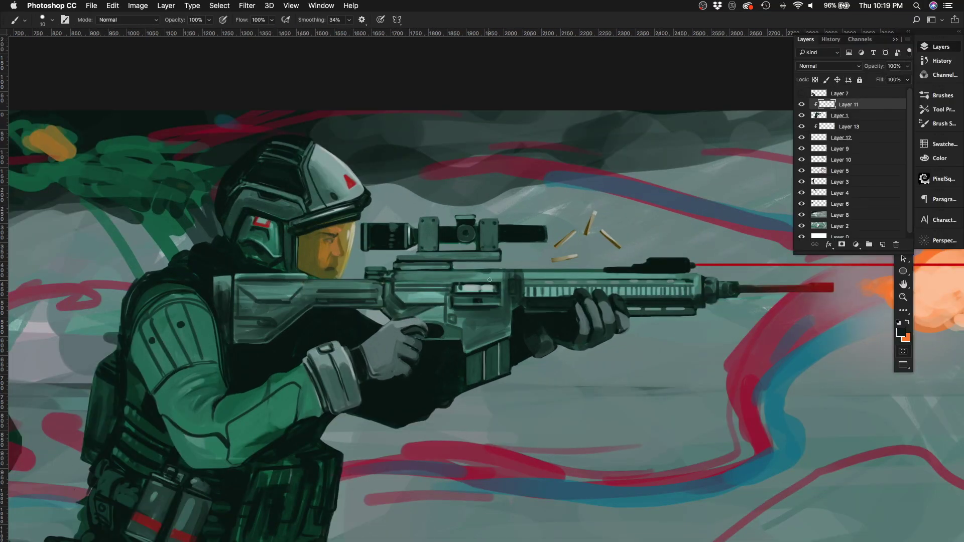
key("bracketright")
key("bracketright")
mouse_move(524, 280)
left_mouse_down()
mouse_move(698, 279)
mouse_move(669, 279)
left_mouse_up()
Step: Darken the scope mounts and the receiver area above the trigger hand on Layer 11
mouse_move(429, 251)
left_mouse_down()
mouse_move(430, 219)
mouse_move(431, 251)
left_mouse_up()
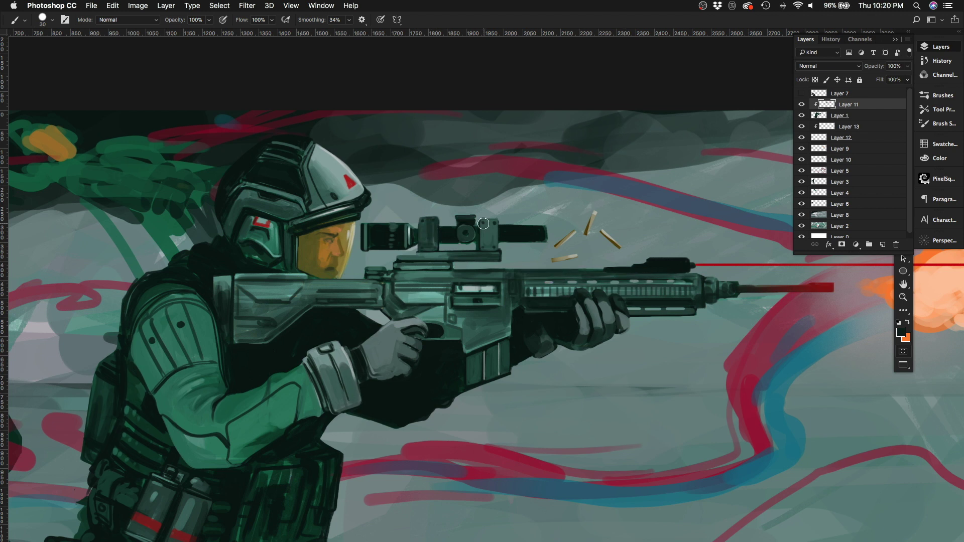
left_click_drag(488, 219, 488, 257)
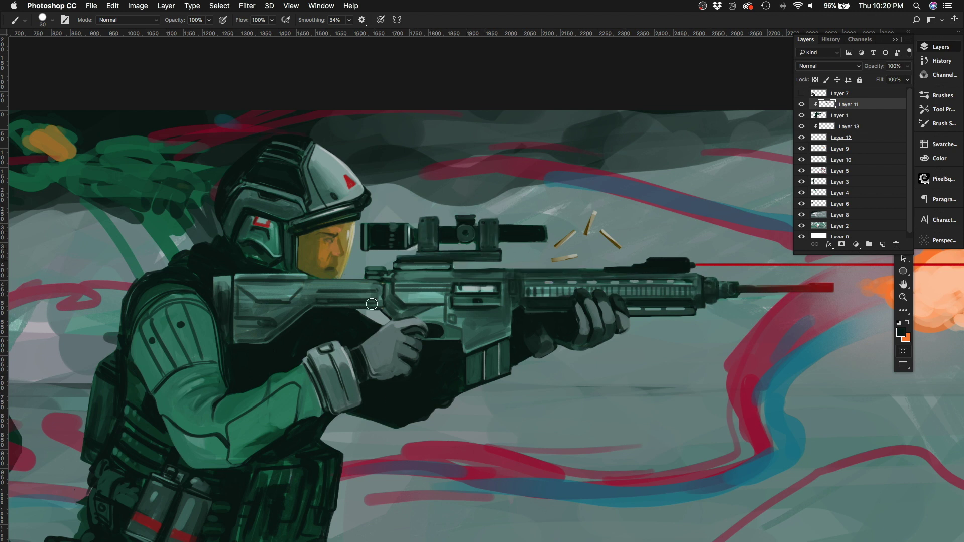
key("bracketright")
mouse_move(371, 304)
left_mouse_down()
mouse_move(374, 275)
mouse_move(481, 266)
mouse_move(382, 287)
mouse_move(449, 321)
left_mouse_up()
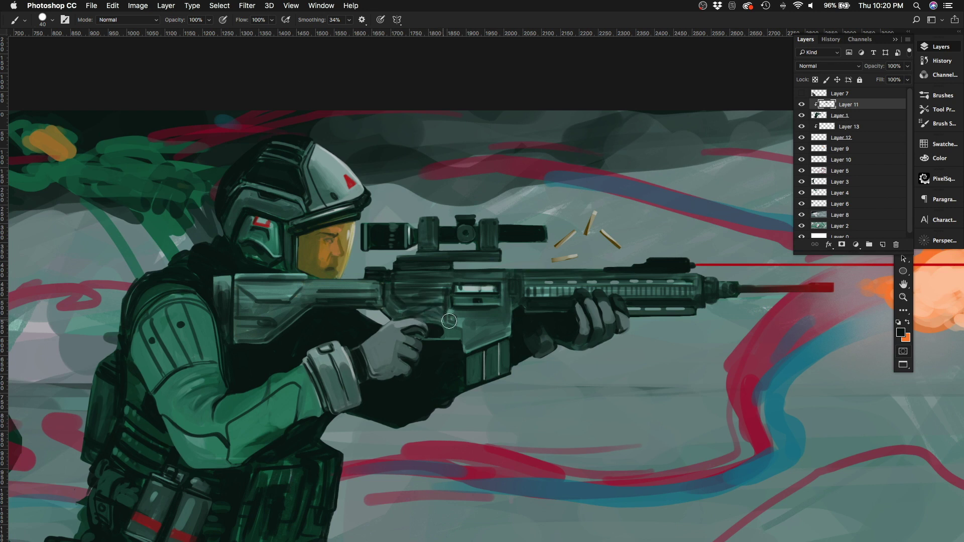
scroll(660, 245, "down", 2)
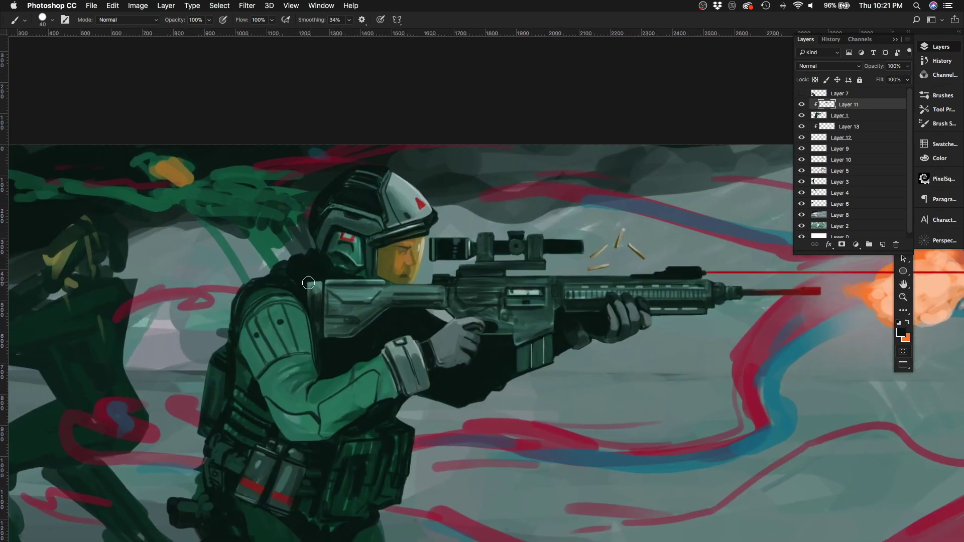
scroll(437, 247, "right", 2)
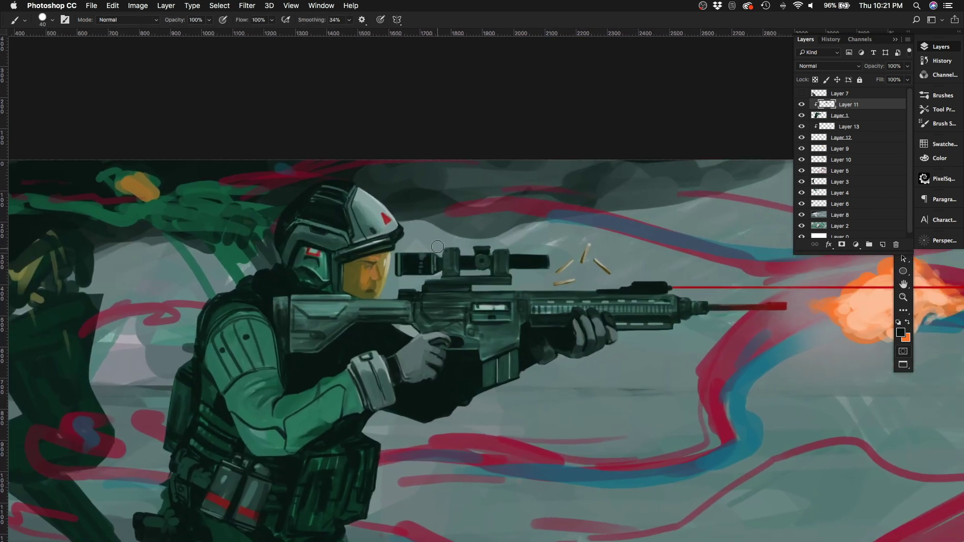
scroll(437, 246, "down", 3)
key("super+Tab")
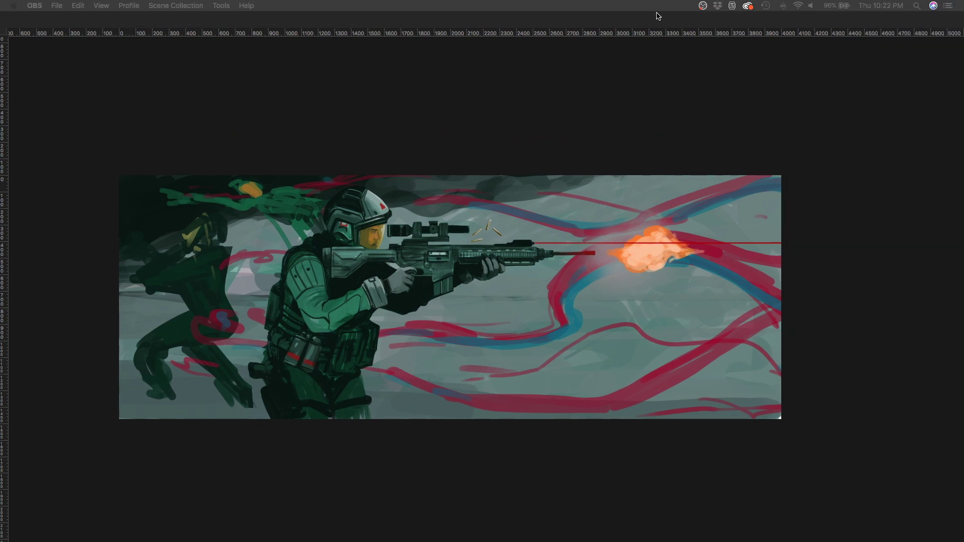
key("super+Tab")
Step: Copy the lowest bullet casing from Layer 12 to a new layer above the rifle, rotated and placed just above the ejection port
scroll(517, 246, "up", 3)
key("l")
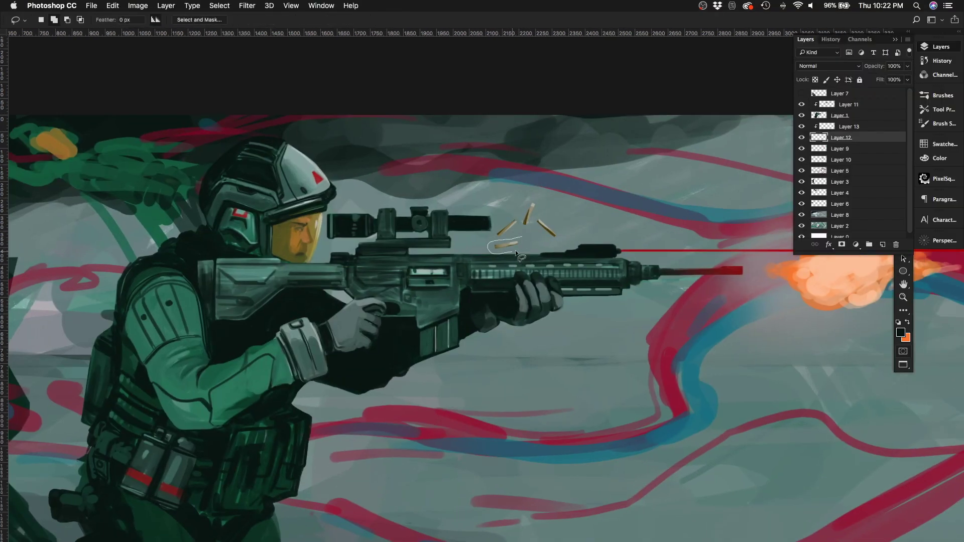
left_click(830, 132)
key("super+]")
key("super+t")
scroll(477, 261, "up", 1)
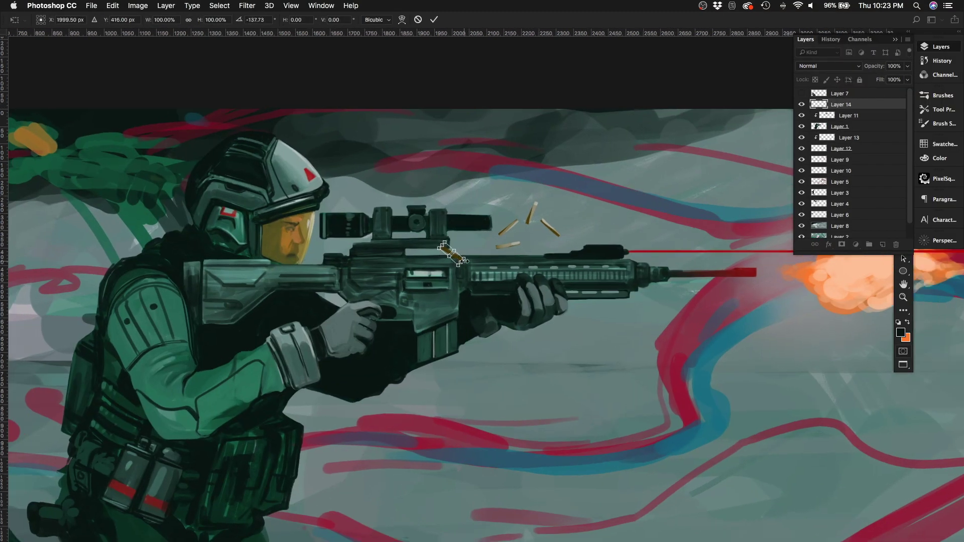
key("Return")
Step: Add a new layer clipped to the copied casing on Layer 14 and paint a pale highlight along it
key("b")
key("super+shift+alt+n")
key("super+alt+g")
left_click(445, 246, "alt")
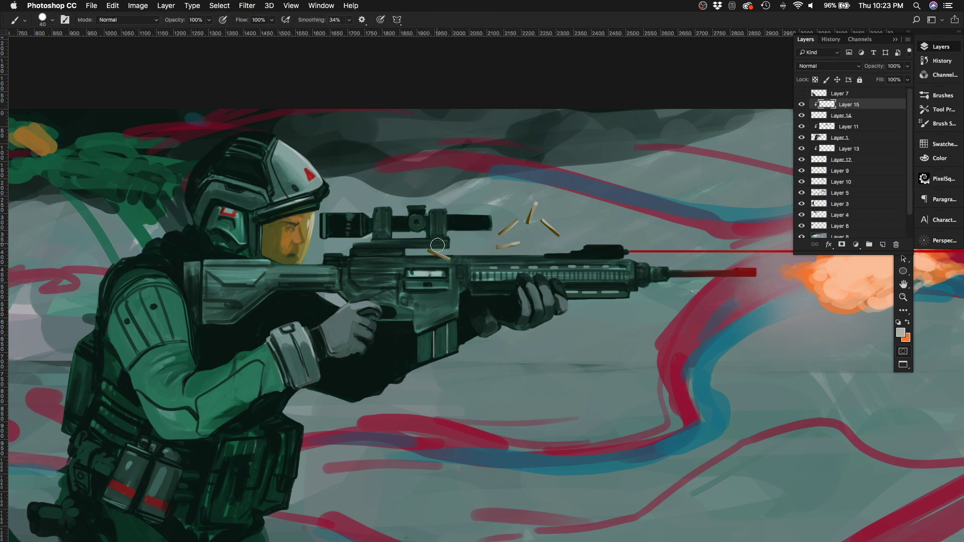
Step: Draw thin dark seam and knuckle lines on the trigger hand's glove on Layer 1, with brush smoothing at 70%
scroll(503, 237, "down", 1)
scroll(504, 237, "down", 3)
scroll(402, 251, "up", 5)
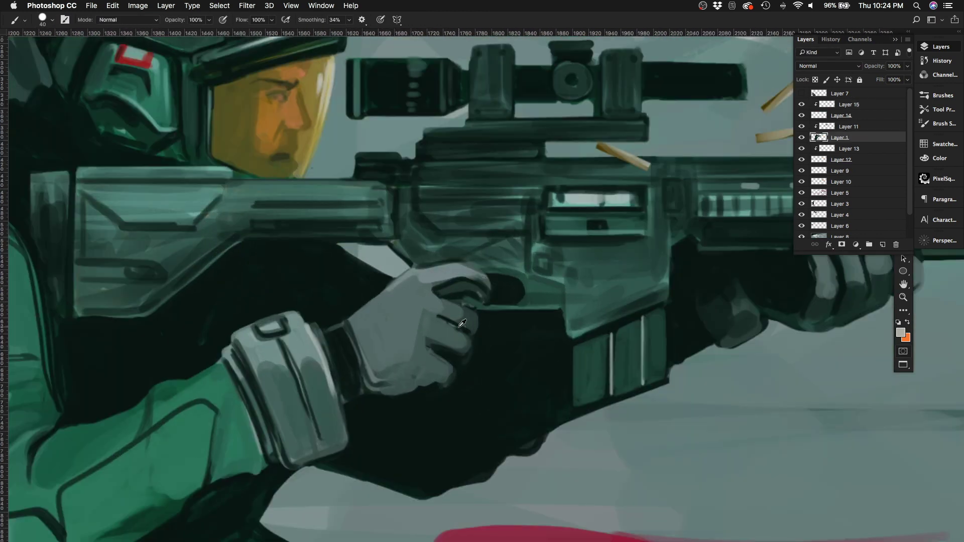
key("alt+bracketleft")
key("alt+bracketleft")
key("alt+bracketleft")
key("bracketleft")
key("bracketleft")
key("bracketleft")
key("bracketleft")
key("bracketleft")
left_click(451, 312, "alt")
key("Tab")
key("Tab")
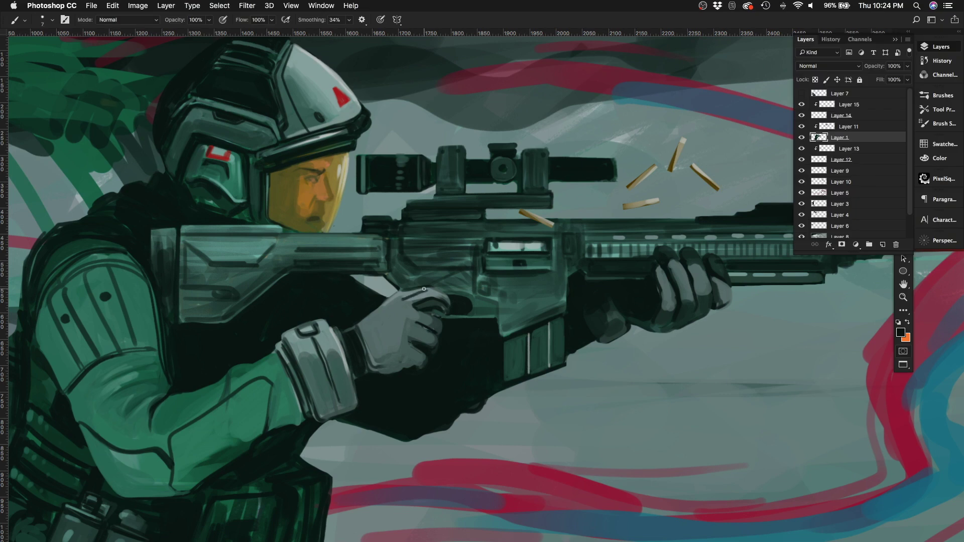
key("alt+7")
key("bracketleft")
mouse_move(398, 302)
left_mouse_down()
mouse_move(375, 356)
mouse_move(402, 354)
left_mouse_up()
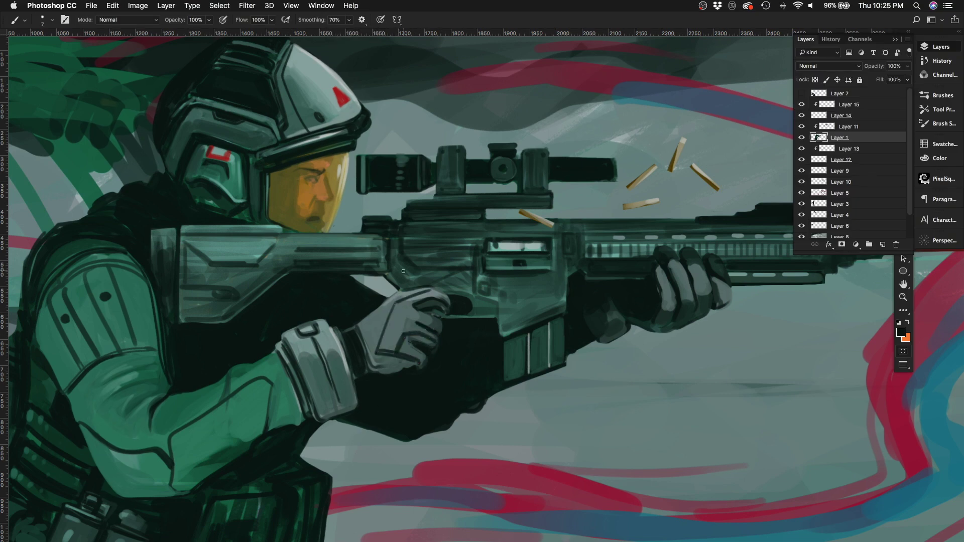
mouse_move(389, 313)
left_mouse_down()
mouse_move(441, 325)
mouse_move(432, 323)
left_mouse_up()
mouse_move(381, 351)
left_mouse_down()
mouse_move(398, 306)
mouse_move(376, 354)
left_mouse_up()
Step: Add light grey accents beside the trigger glove's seams and touch up its lower edge with sampled tones
left_click(393, 305, "alt")
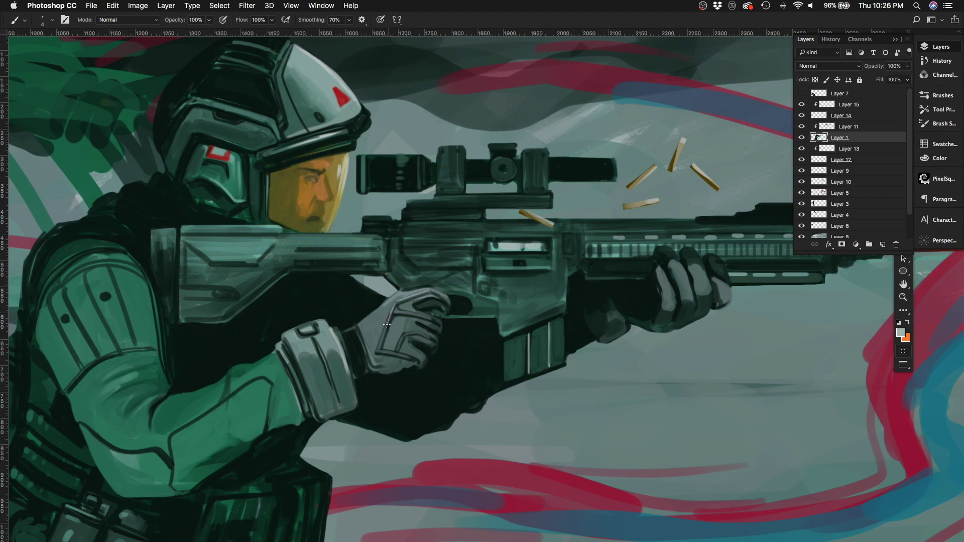
left_click_drag(402, 311, 432, 321)
key("bracketright")
key("bracketright")
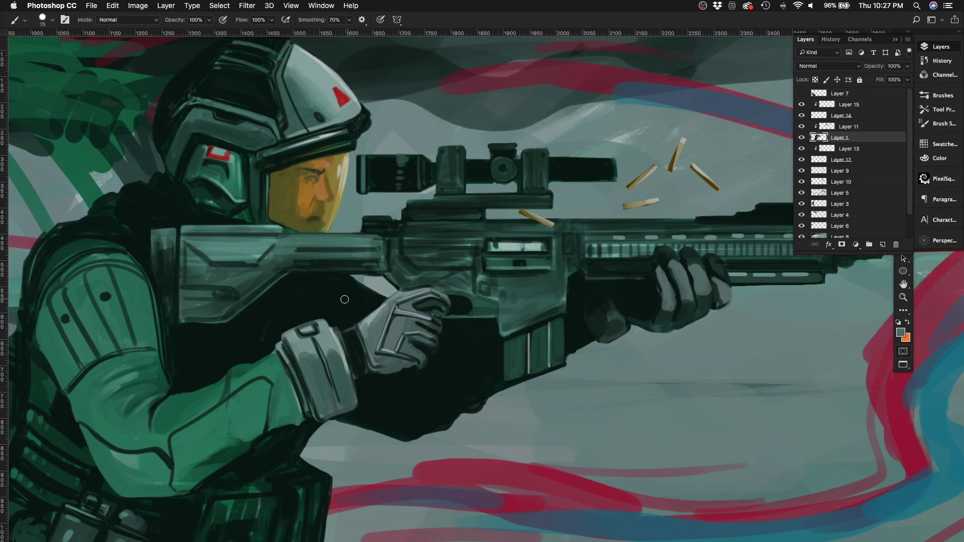
left_click(374, 367, "alt")
left_click_drag(374, 366, 417, 362)
Step: Paint fine seam lines and grey highlights along the fingers of the supporting hand's glove
key("bracketleft")
key("bracketleft")
mouse_move(678, 266)
left_mouse_down()
mouse_move(685, 326)
mouse_move(697, 270)
mouse_move(702, 320)
left_mouse_up()
left_click(417, 306, "alt")
key("bracketleft")
key("bracketleft")
mouse_move(673, 266)
left_mouse_down()
mouse_move(690, 312)
mouse_move(704, 321)
left_mouse_up()
Step: Check the whole composition mirrored horizontally and flip the canvas back
key("super+0")
key("super+shift+h")
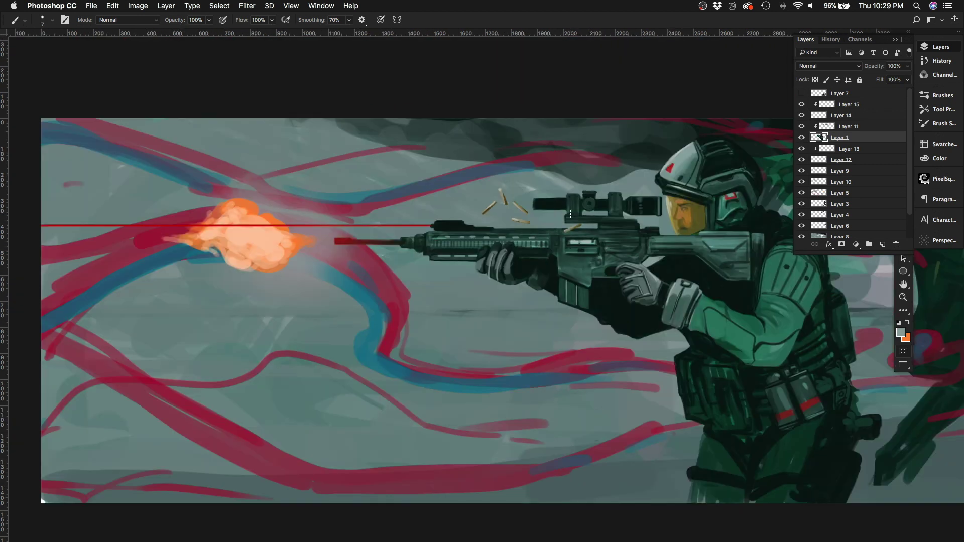
key("super+minus")
key("super+minus")
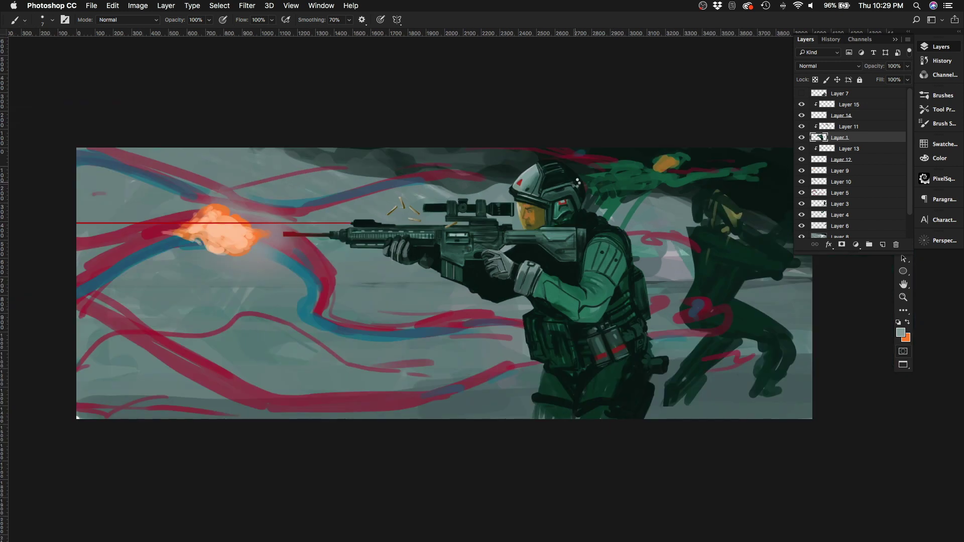
key("super+shift+h")
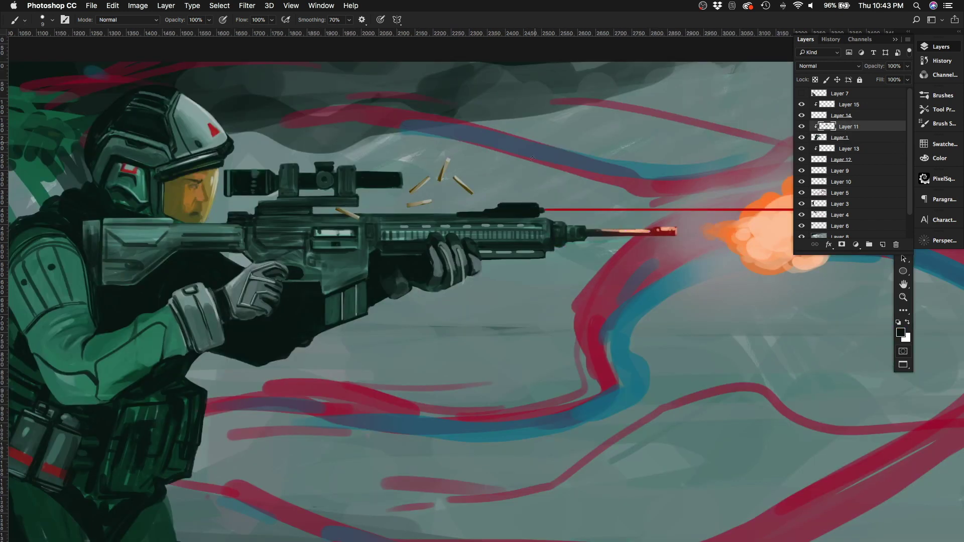
Step: Paint warm pale highlights on the scope's front end and the supporting hand's fingers with sampled tones
left_click(549, 220, "alt")
key("super+z")
key("F6")
key("super+z")
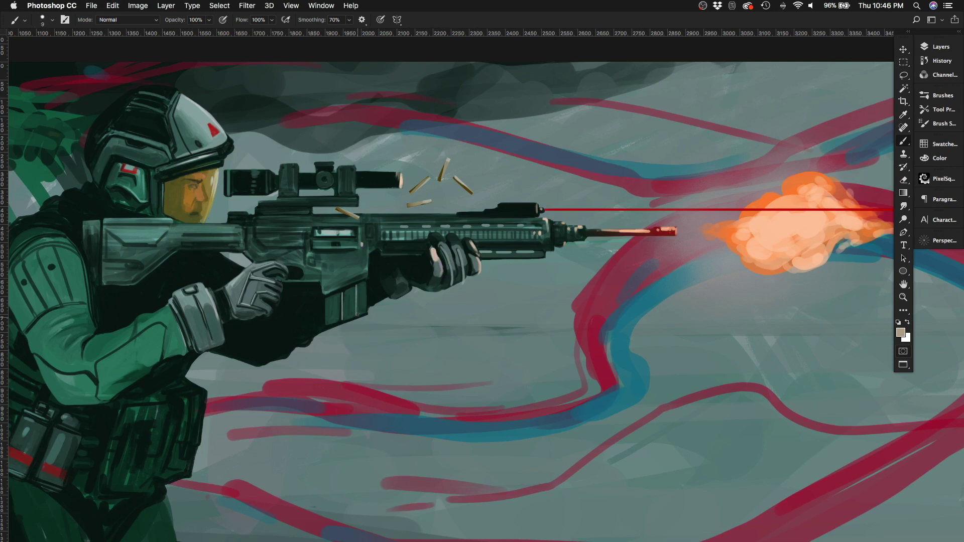
left_click(391, 286, "alt")
key("bracketright")
Step: Repaint the rifle's ejection port with sampled tones using a small brush
left_click(467, 271, "alt")
key("bracketleft")
key("bracketleft")
key("bracketleft")
left_click(346, 232, "alt")
key("bracketright")
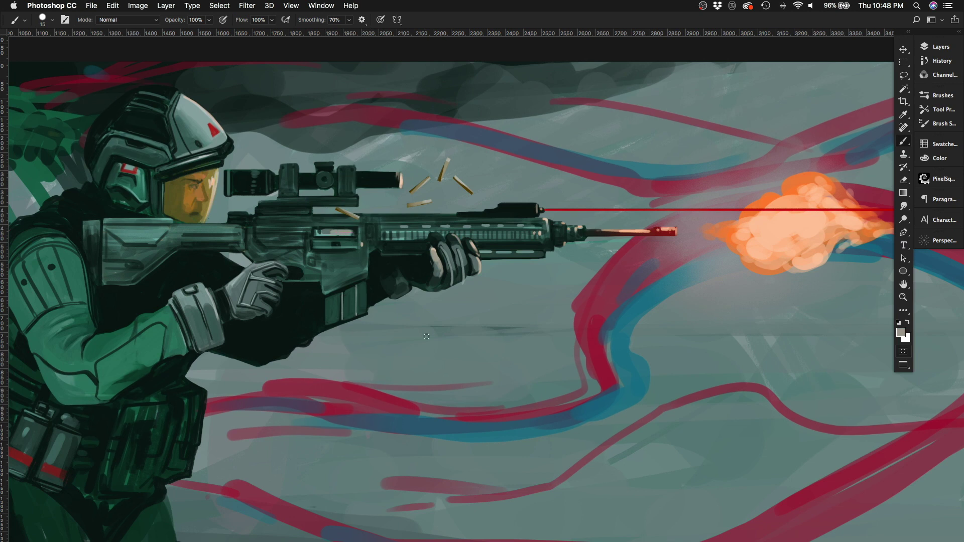
Step: Add pale edge highlights to the magazine and the lower contour of the supporting arm
left_click(628, 229, "alt")
key("bracketleft")
key("ctrl+z")
left_click(368, 282, "alt")
left_click_drag(316, 337, 348, 324)
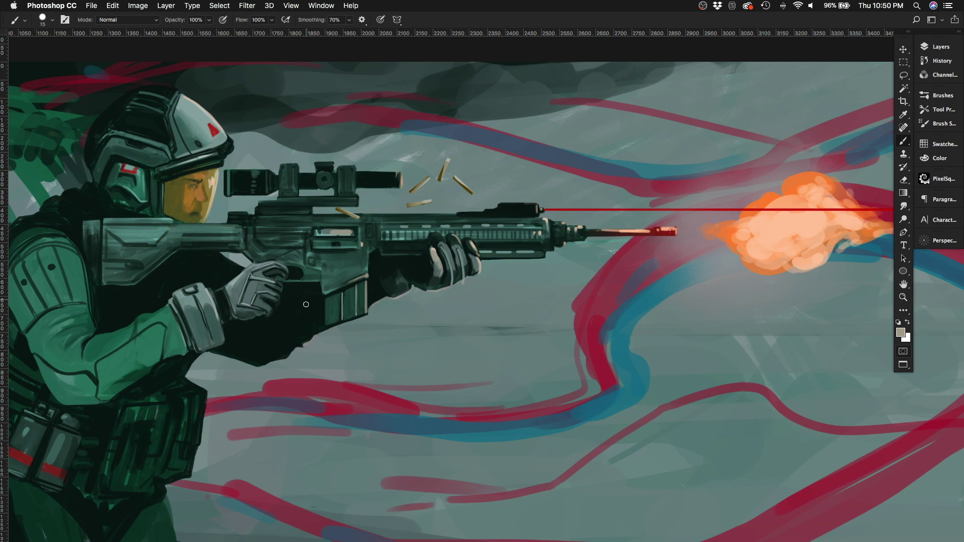
Step: Paint thin warm rim light along the scope mounts, the receiver's top edge and the front of the magazine
key("ctrl+minus")
key("ctrl+minus")
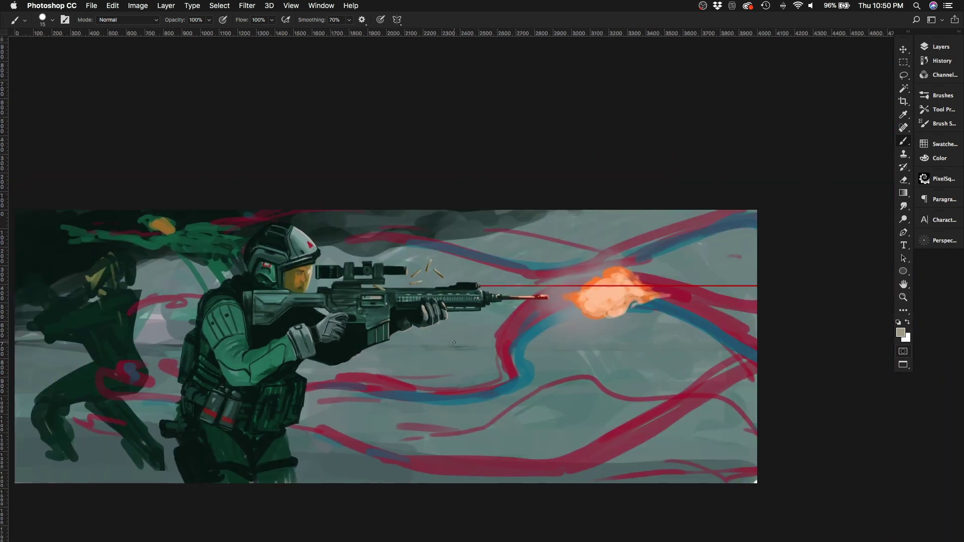
key("ctrl+plus")
key("ctrl+plus")
key("bracketleft")
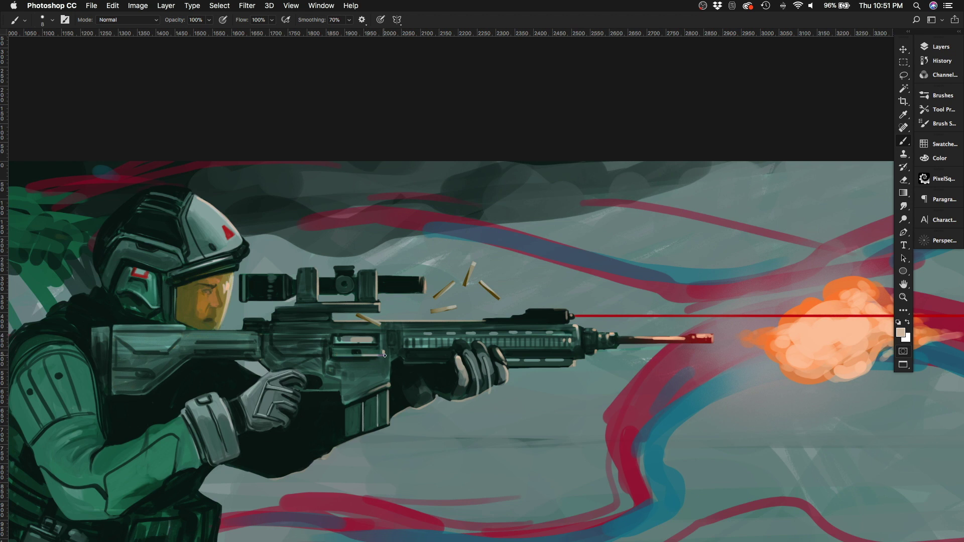
Step: Refine the supporting glove's finger edges with a sampled dark tone and a small brush
scroll(389, 374, "up", 3)
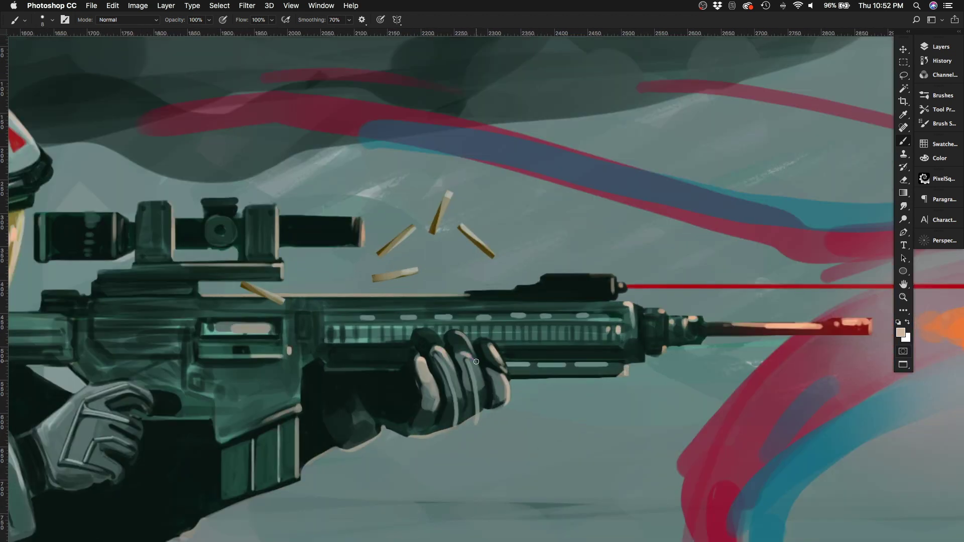
scroll(452, 301, "down", 2)
scroll(490, 237, "up", 1)
left_click(457, 330, "alt")
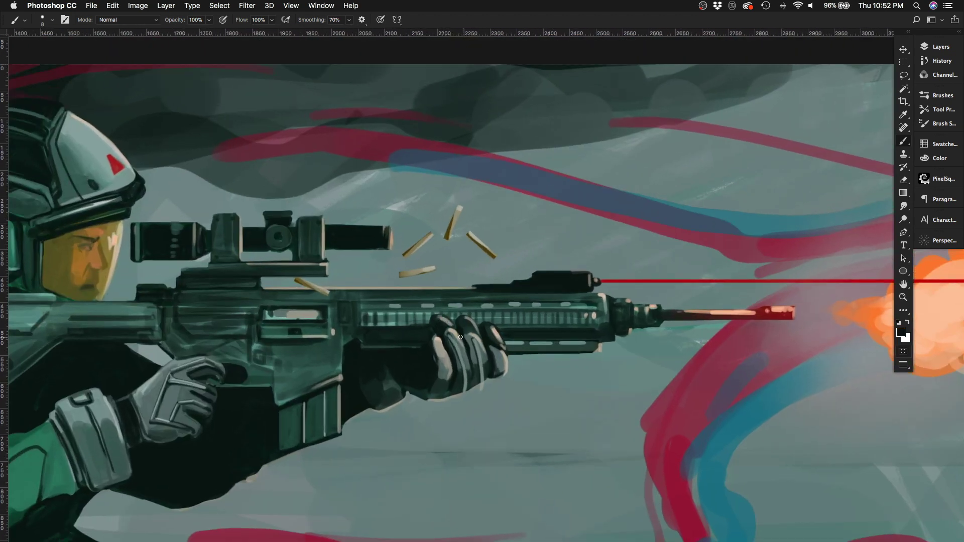
Step: Cover the bright green streaks on the waist pouch with darker green on Layer 1 and paint its dark panel lines
scroll(420, 242, "down", 3)
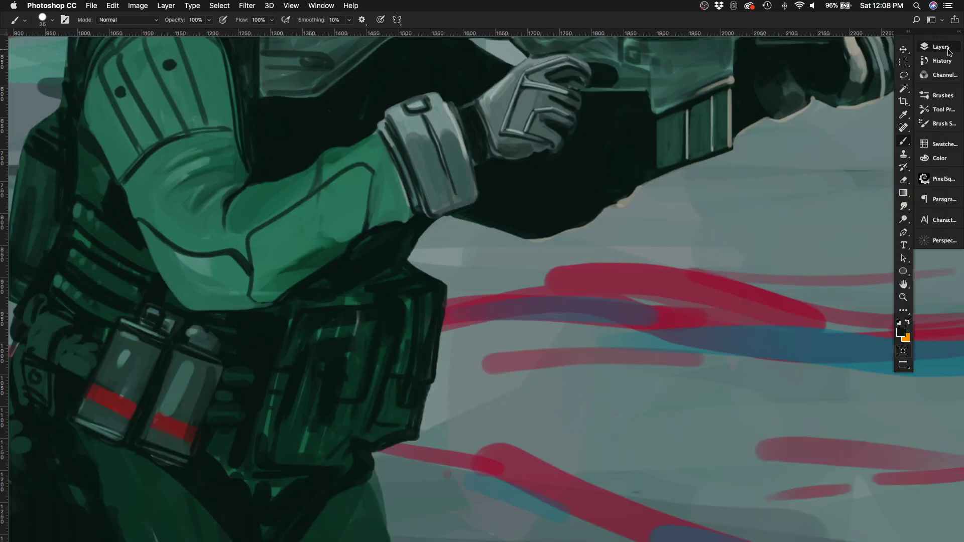
key("F7")
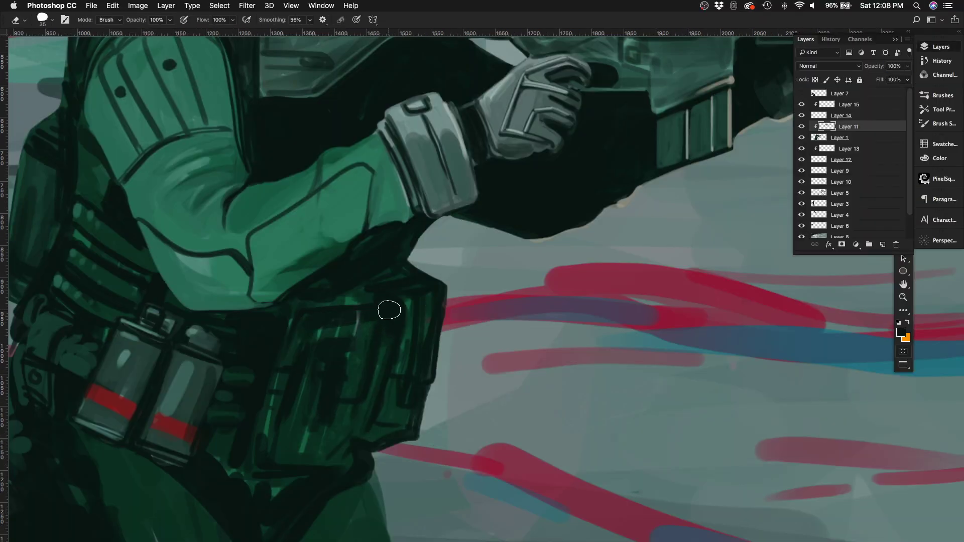
mouse_move(365, 349)
left_mouse_down()
mouse_move(332, 265)
mouse_move(319, 390)
mouse_move(391, 340)
mouse_move(363, 415)
mouse_move(349, 418)
mouse_move(361, 447)
mouse_move(407, 334)
mouse_move(372, 299)
mouse_move(358, 319)
mouse_move(310, 305)
mouse_move(266, 407)
mouse_move(330, 348)
mouse_move(340, 324)
mouse_move(300, 294)
mouse_move(290, 453)
mouse_move(300, 393)
mouse_move(327, 423)
mouse_move(325, 305)
mouse_move(364, 387)
left_mouse_up()
key("bracketleft")
key("bracketleft")
key("bracketleft")
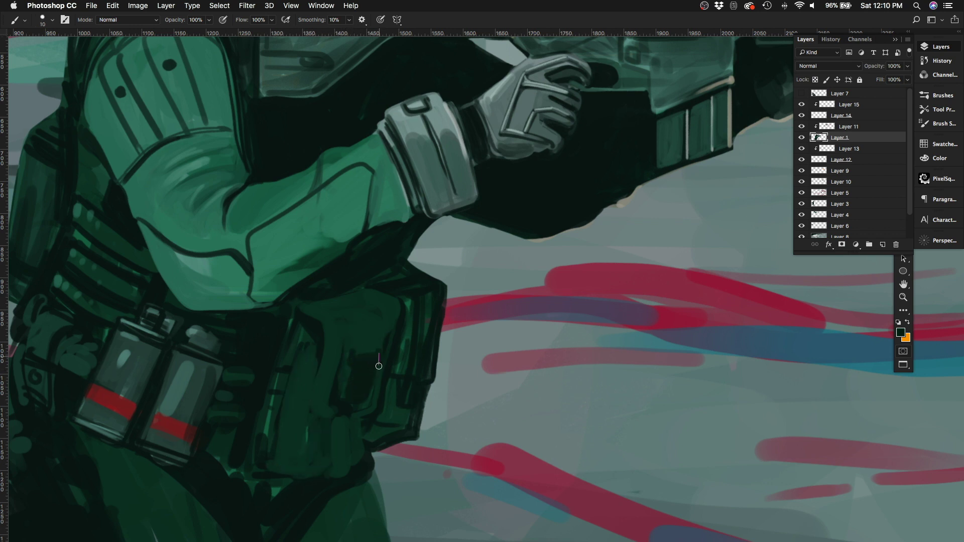
key("bracketright")
left_click_drag(328, 329, 303, 466)
Step: Define the outer pocket and top edge of the waist pouch with fine dark strokes
scroll(307, 393, "down", 5)
key("bracketleft")
key("bracketleft")
key("bracketleft")
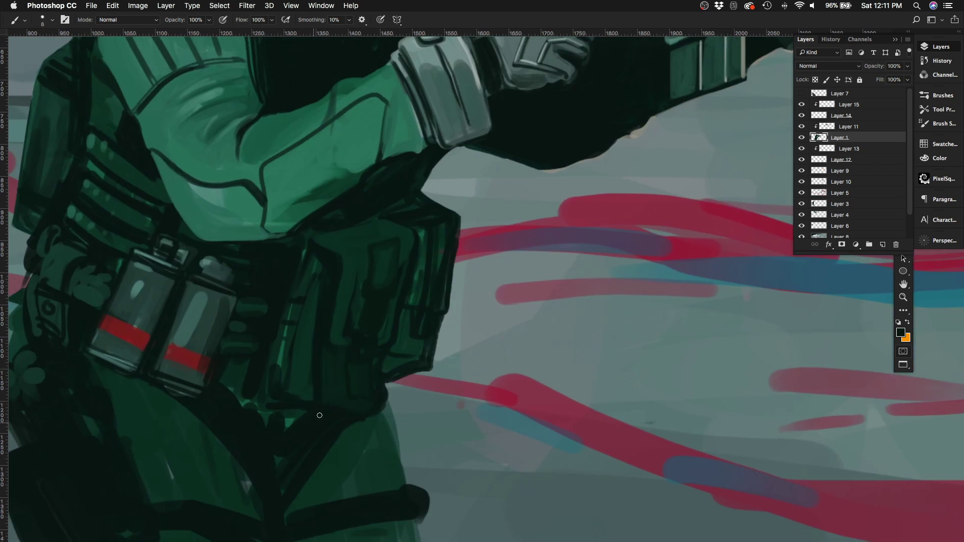
left_click_drag(424, 229, 414, 301)
key("bracketright")
key("bracketright")
mouse_move(432, 246)
left_mouse_down()
mouse_move(451, 211)
mouse_move(396, 208)
left_mouse_up()
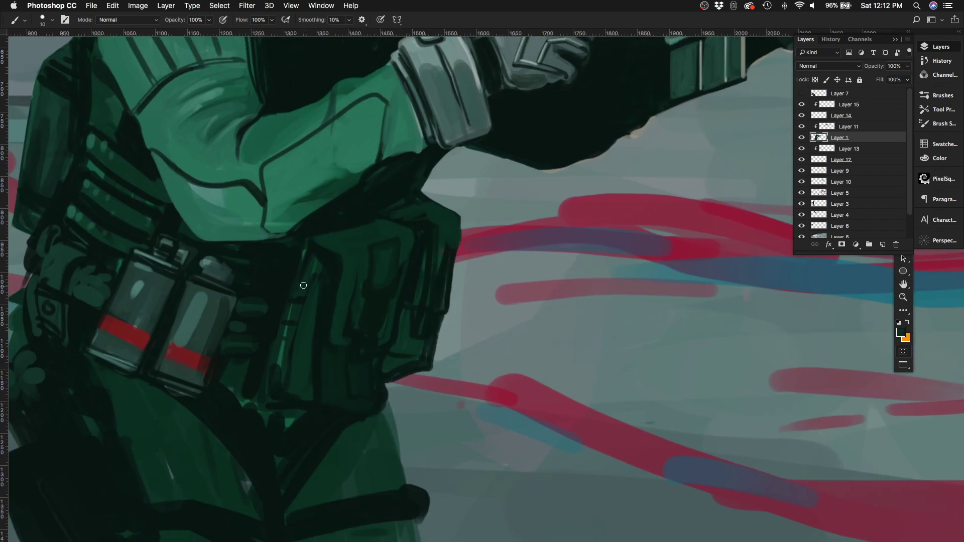
Step: Paint out the light streaks on the pouch panel nearest the canisters and sharpen its dark creases
mouse_move(304, 285)
left_mouse_down()
mouse_move(344, 283)
mouse_move(313, 310)
mouse_move(307, 353)
mouse_move(282, 379)
mouse_move(285, 402)
mouse_move(265, 389)
mouse_move(287, 338)
mouse_move(309, 391)
mouse_move(264, 406)
mouse_move(298, 422)
left_mouse_up()
key("bracketright")
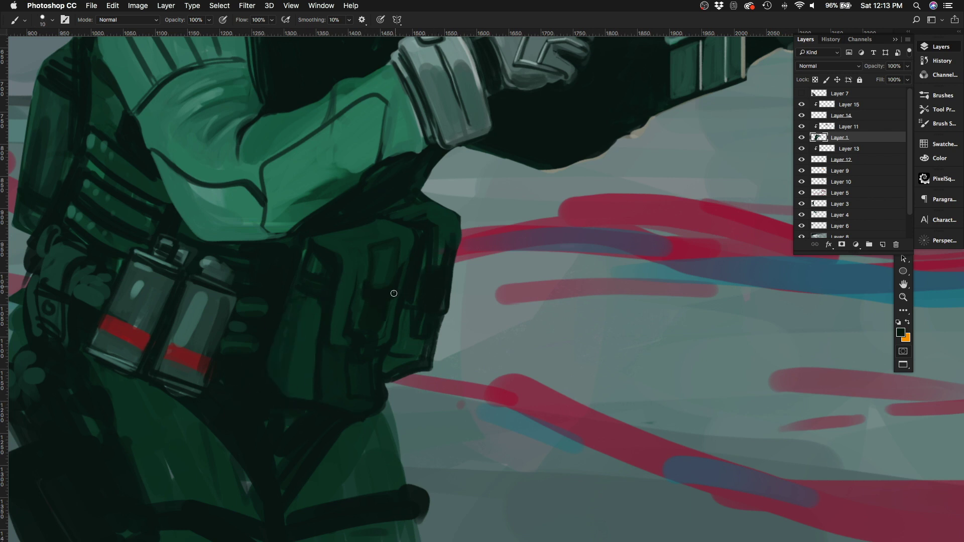
key("bracketleft")
key("bracketleft")
key("bracketleft")
key("bracketleft")
key("bracketleft")
key("bracketright")
key("bracketright")
key("bracketright")
mouse_move(317, 261)
left_mouse_down()
mouse_move(316, 276)
mouse_move(312, 248)
mouse_move(323, 302)
mouse_move(296, 396)
left_mouse_up()
key("bracketleft")
Step: Mirror the canvas horizontally and bring the waist pouches into close view
key("super+0")
key("super+shift+h")
scroll(663, 379, "up", 5)
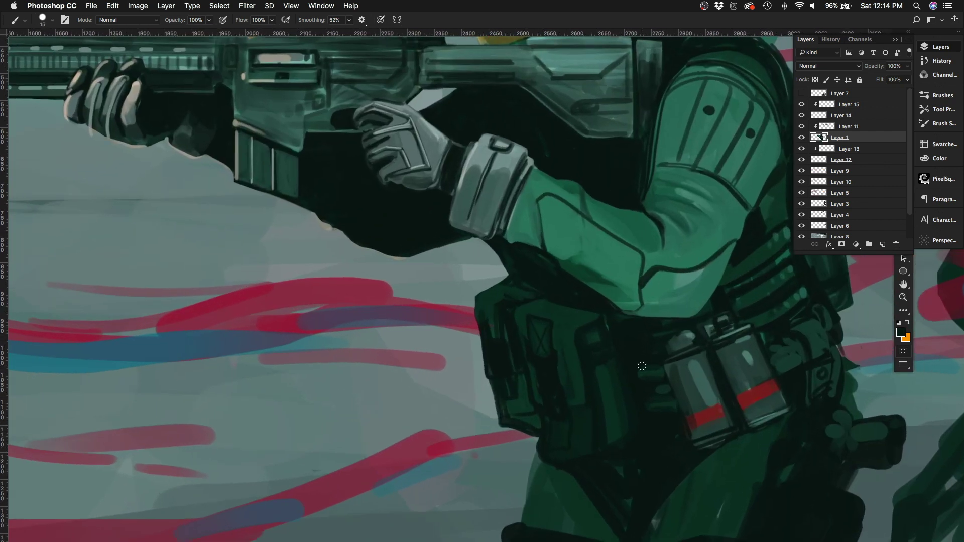
Step: Paint a dark green belt segment between the waist pouch and the canisters, and mirror the canvas horizontally
key("bracketright")
left_click_drag(663, 379, 634, 387)
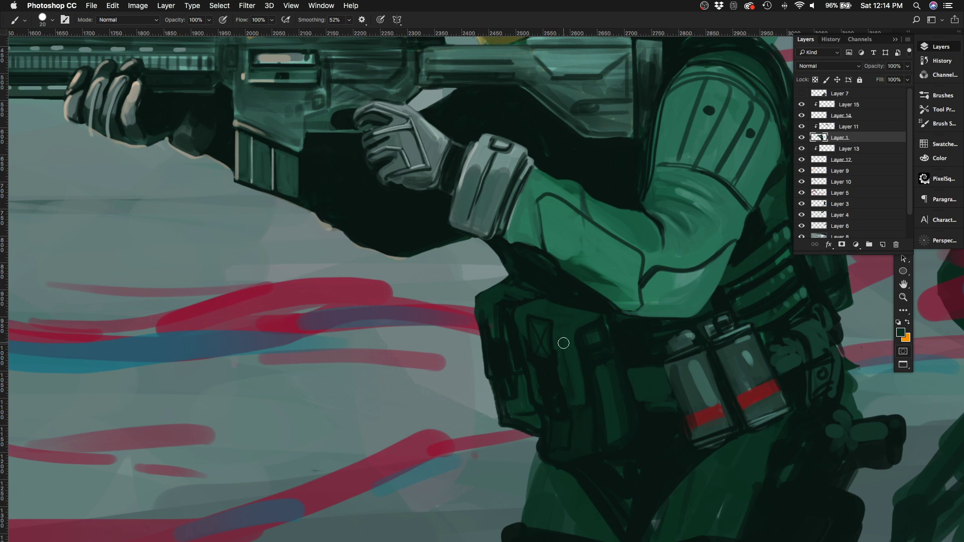
key("bracketleft")
key("bracketleft")
key("bracketleft")
key("bracketleft")
key("bracketleft")
key("super+0")
key("super+shift+h")
scroll(367, 285, "up", 5)
Step: Outline the curved flap and side seam of the waist pouch's inner pocket with thin dark strokes
key("bracketleft")
key("bracketleft")
key("bracketleft")
key("bracketleft")
key("bracketleft")
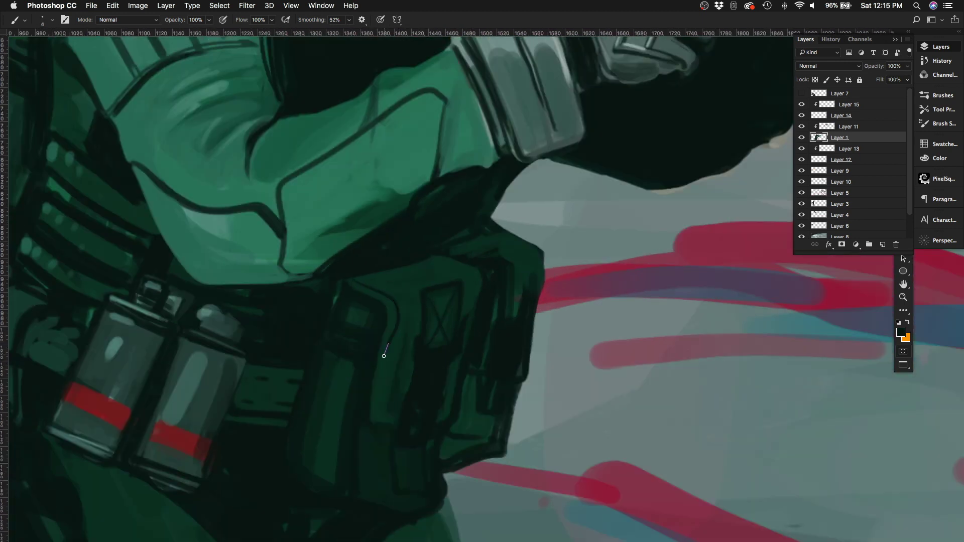
left_click_drag(383, 356, 385, 421)
left_click_drag(386, 302, 374, 419)
key("bracketright")
key("bracketright")
key("bracketright")
key("bracketright")
key("bracketright")
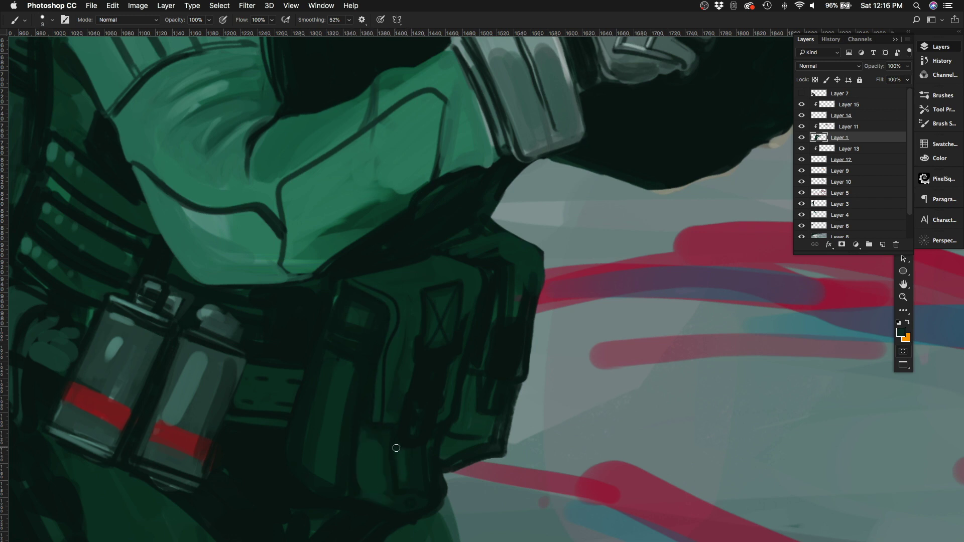
key("super+z")
Step: Paint lighter green highlights along the pouch pocket's curved edge, lower rim and rounded side panel
left_click(466, 392, "alt")
mouse_move(331, 467)
left_mouse_down()
mouse_move(327, 383)
mouse_move(351, 490)
mouse_move(427, 504)
left_mouse_up()
left_click_drag(351, 282, 377, 417)
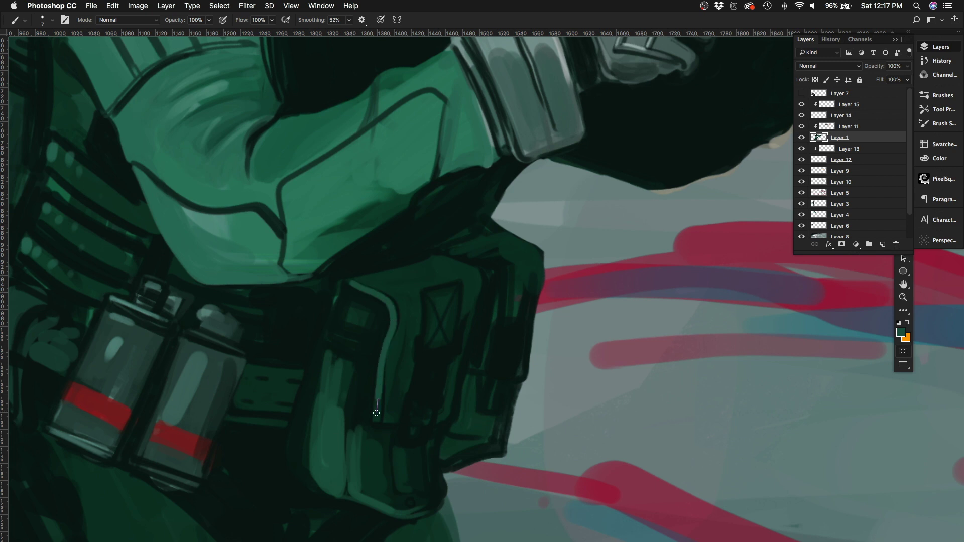
mouse_move(305, 366)
left_mouse_down()
mouse_move(305, 436)
mouse_move(360, 499)
left_mouse_up()
key("bracketleft")
key("bracketleft")
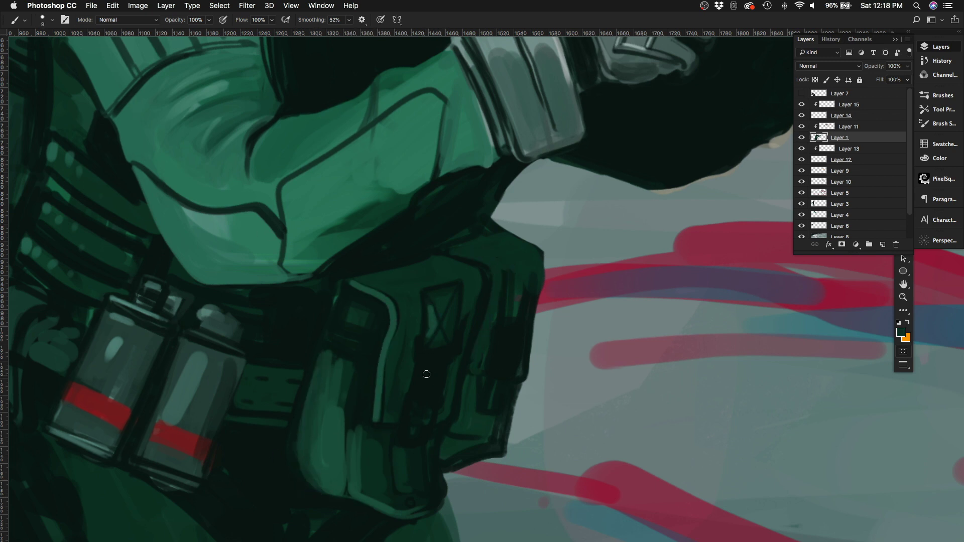
Step: Paint a dark strap buckle on the front of the waist pouch and darken the pouch's outer side section
left_click_drag(454, 366, 432, 405)
scroll(432, 405, "down", 3)
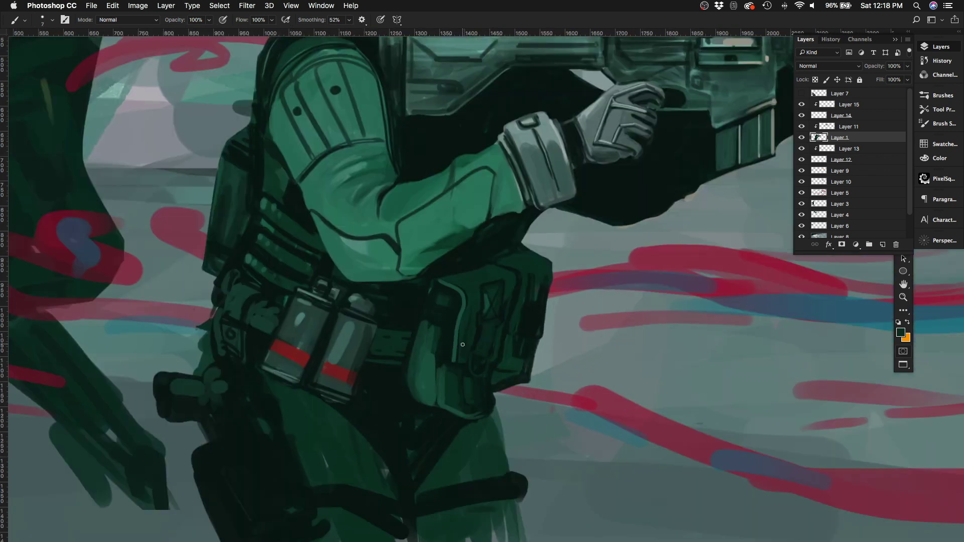
key("bracketleft")
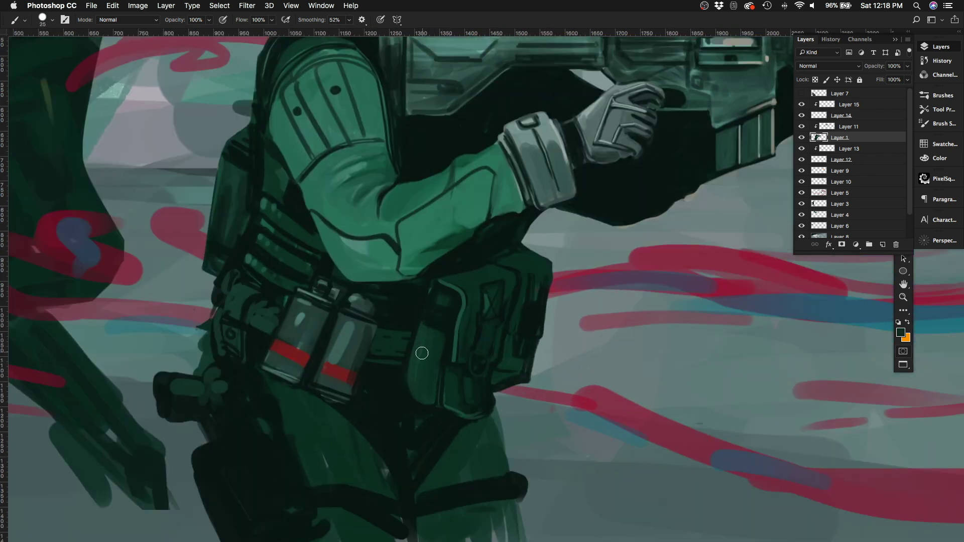
left_click_drag(533, 260, 422, 343)
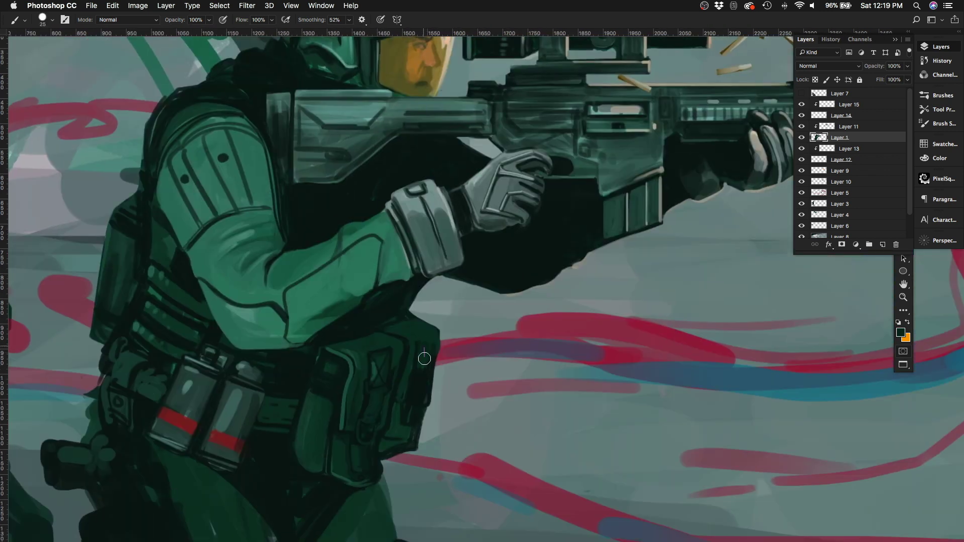
key("bracketright")
key("bracketright")
left_click(422, 344, "alt")
key("bracketright")
mouse_move(407, 407)
left_mouse_down()
mouse_move(408, 445)
mouse_move(391, 458)
left_mouse_up()
mouse_move(409, 352)
left_mouse_down()
mouse_move(380, 454)
mouse_move(411, 451)
mouse_move(418, 407)
left_mouse_up()
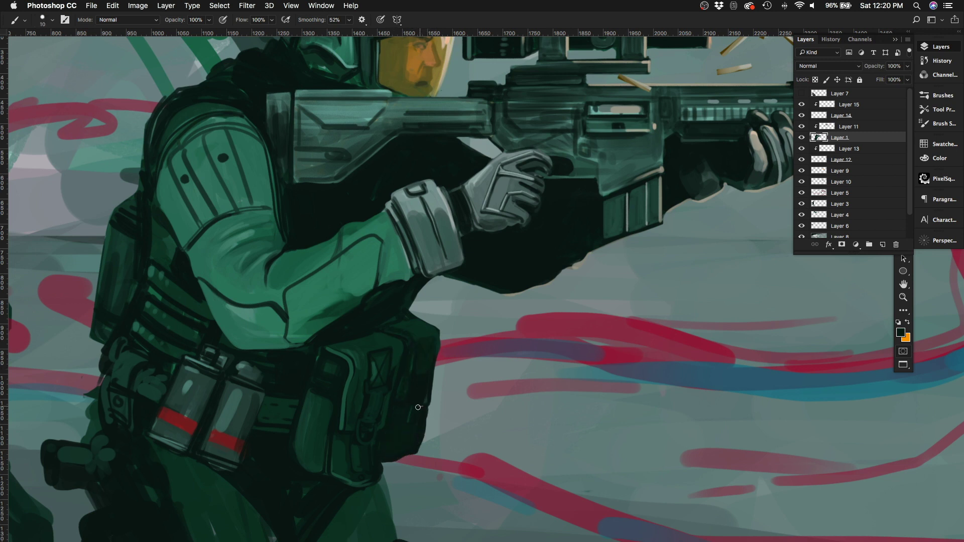
Step: Add a soft light rim along the waist pouch's outer edge on Layer 11 and mirror the canvas horizontally
left_click(858, 130)
key("e")
scroll(392, 401, "down", 5)
right_click(448, 233)
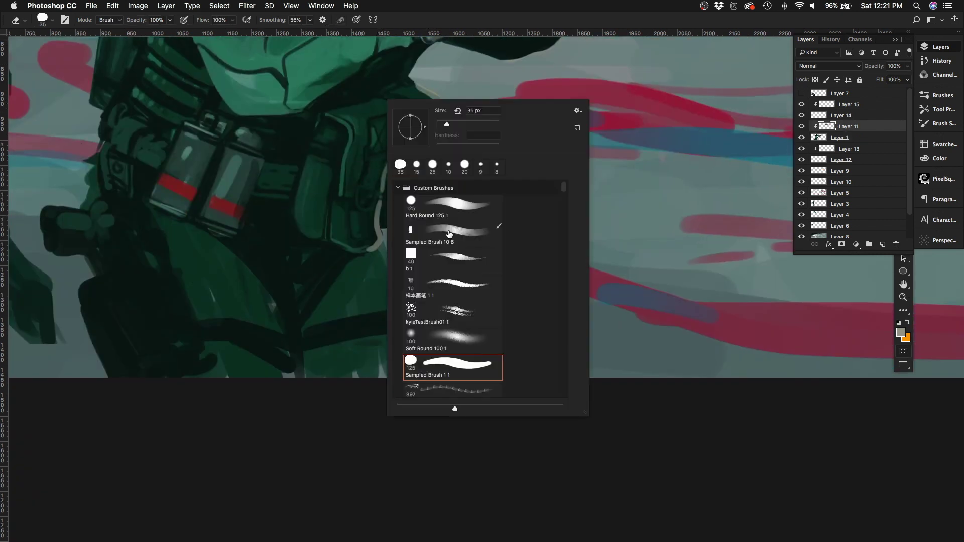
double_click(448, 233)
scroll(451, 335, "up", 10)
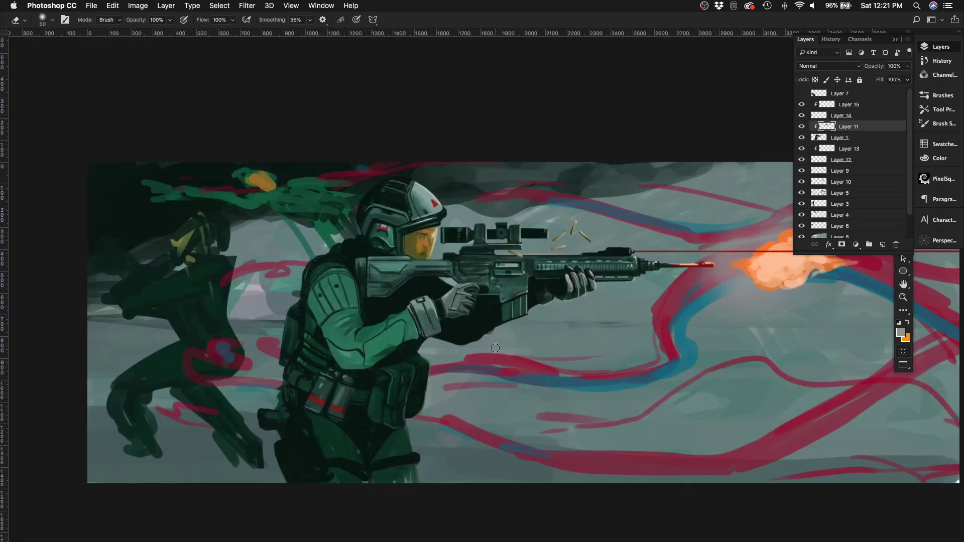
key("ctrl+shift+h")
scroll(612, 315, "down", 3)
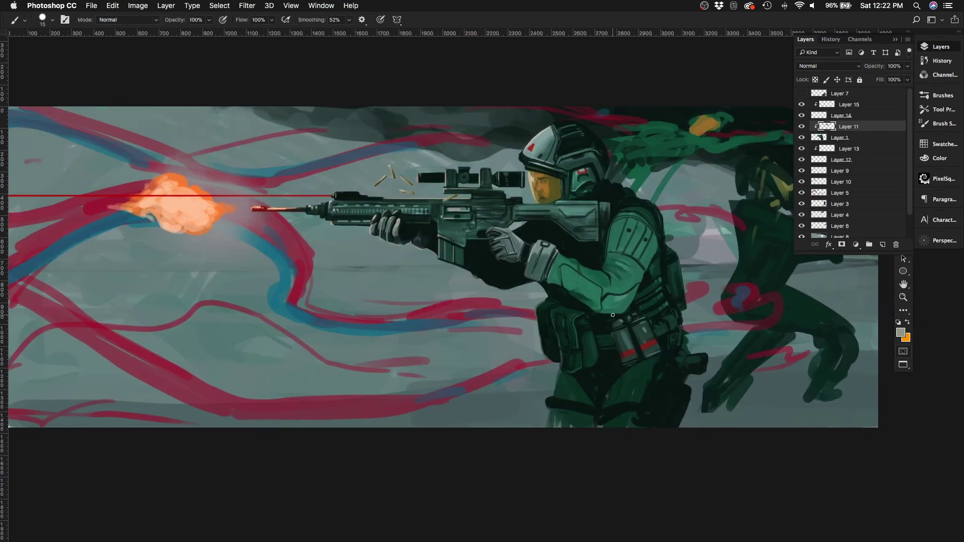
Step: Clean up the red bands, grey bodies and caps of the two canisters on Layer 1
key("alt+bracketleft")
scroll(465, 252, "up", 3)
key("bracketleft")
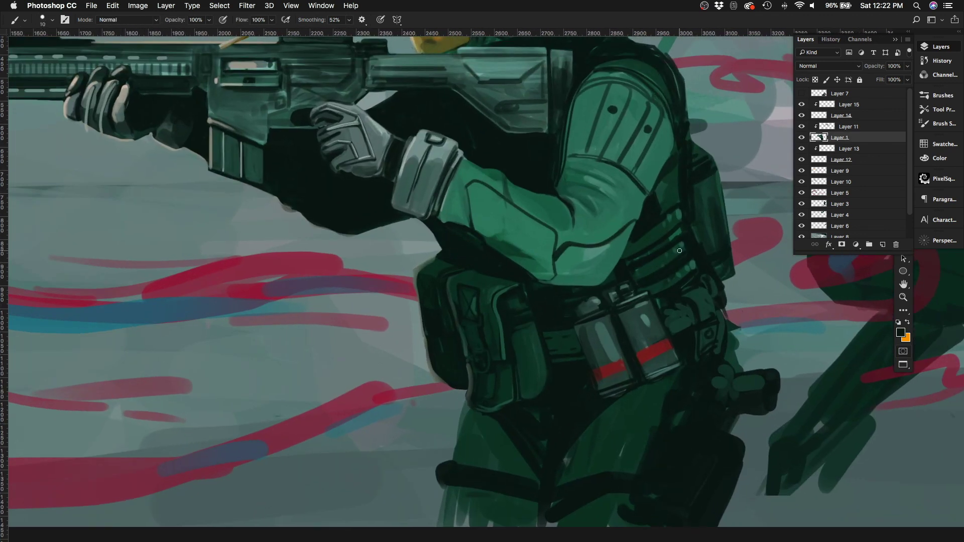
scroll(491, 241, "down", 5)
scroll(491, 241, "right", 5)
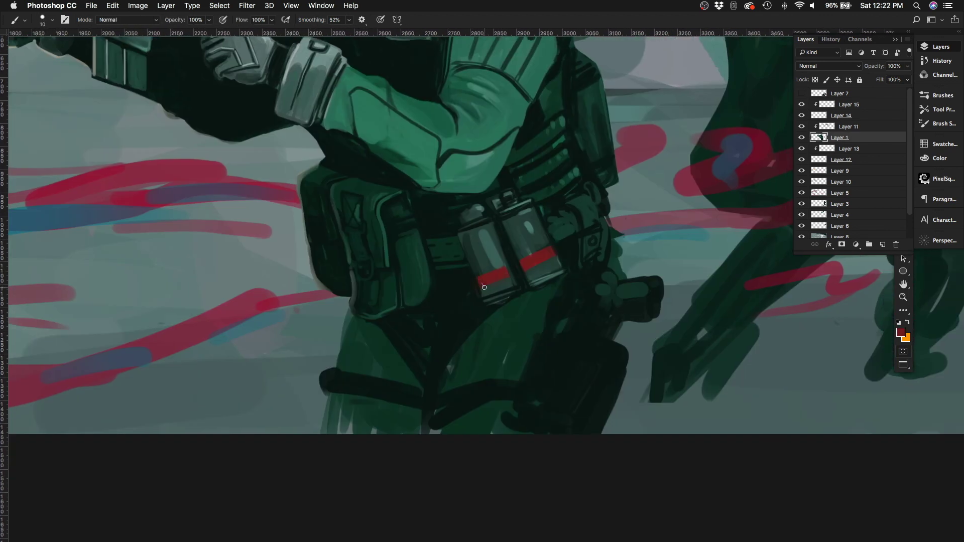
left_click(481, 243, "alt")
key("bracketright")
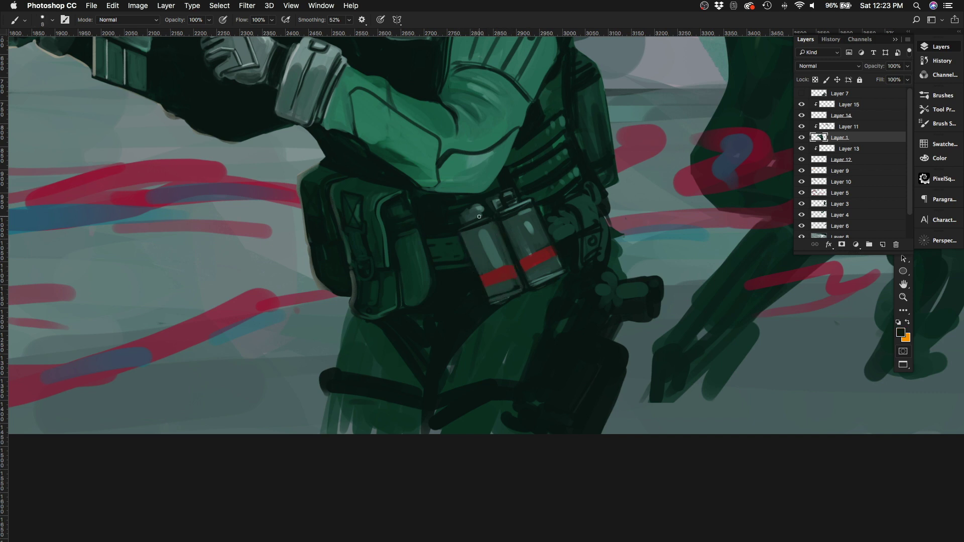
mouse_move(517, 121)
left_mouse_down()
mouse_move(500, 196)
mouse_move(577, 260)
left_mouse_up()
Step: Paint long pale grey highlights down the bodies of both canisters
left_click(274, 376, "alt")
key("bracketright")
left_click_drag(240, 317, 233, 339)
left_click(236, 326, "alt")
left_click_drag(251, 297, 221, 359)
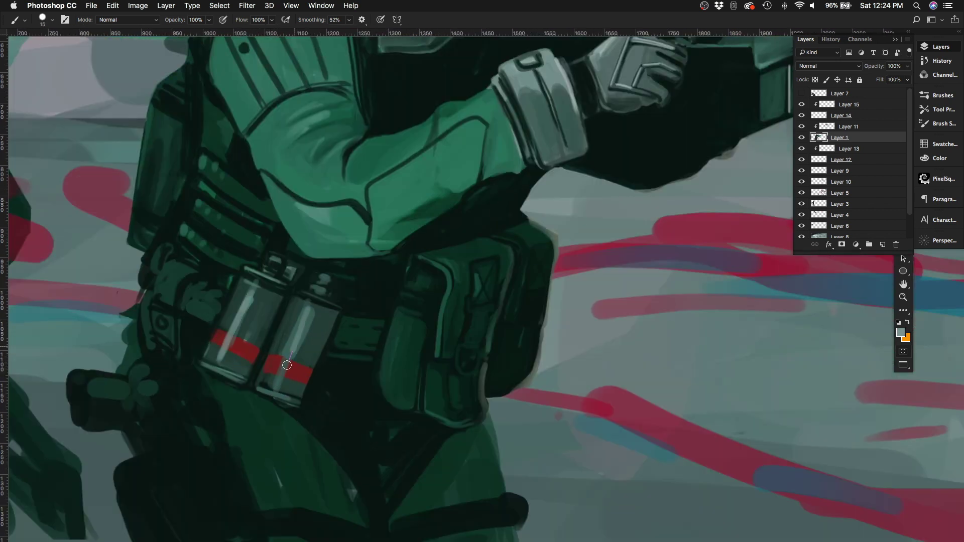
left_click_drag(307, 307, 284, 382)
Step: Fill the dark area below the belt between the canisters and the pouch with dark green and add fold lines
key("bracketright")
left_click_drag(326, 392, 362, 422)
left_click(361, 422, "alt")
mouse_move(351, 381)
left_mouse_down()
mouse_move(366, 406)
mouse_move(342, 425)
mouse_move(374, 433)
left_mouse_up()
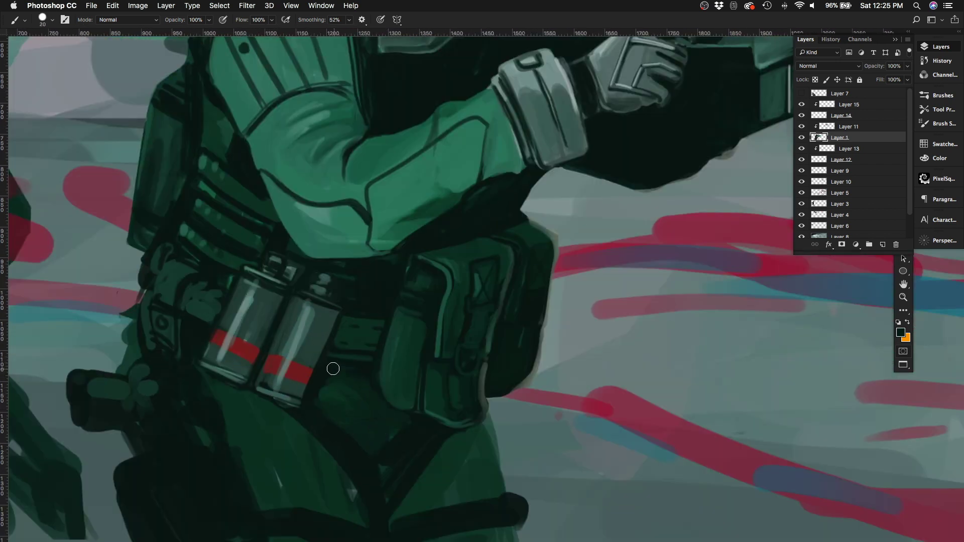
key("bracketleft")
key("bracketleft")
left_click_drag(326, 387, 356, 398)
key("bracketright")
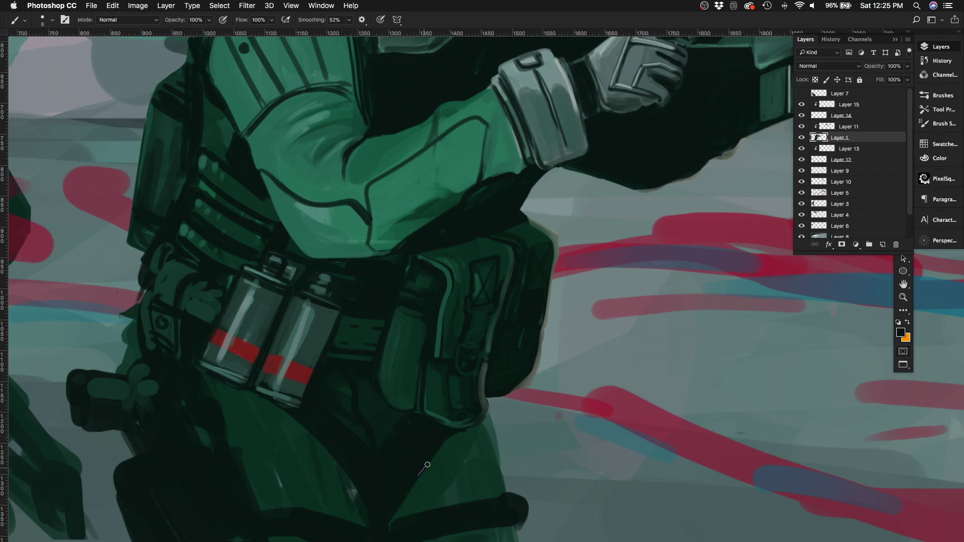
Step: Paint the dark green trouser fold running from beneath the canisters toward the crotch
scroll(383, 437, "down", 5)
scroll(523, 413, "up", 4)
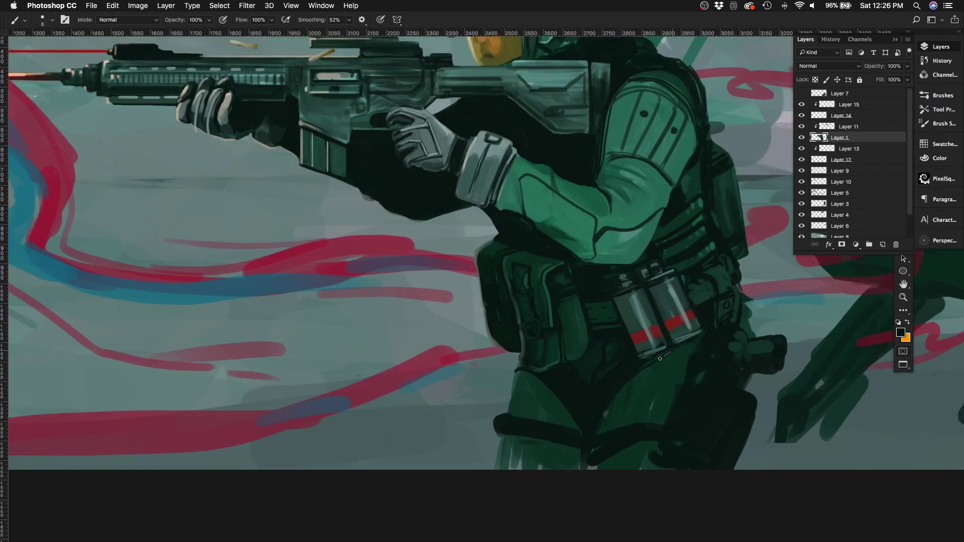
key("bracketright")
left_click_drag(638, 361, 602, 398)
scroll(562, 429, "up", 5)
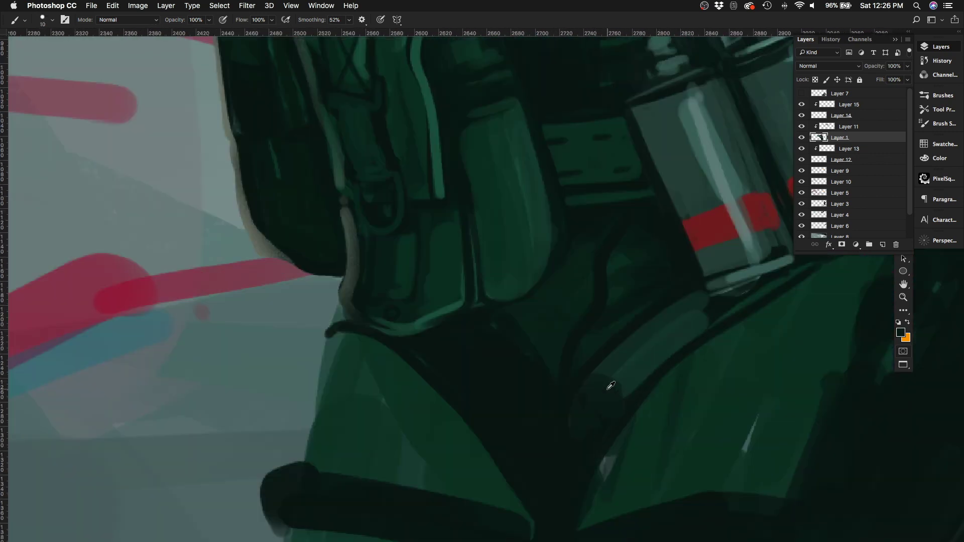
scroll(623, 401, "down", 2)
key("bracketright")
left_click_drag(639, 390, 712, 341)
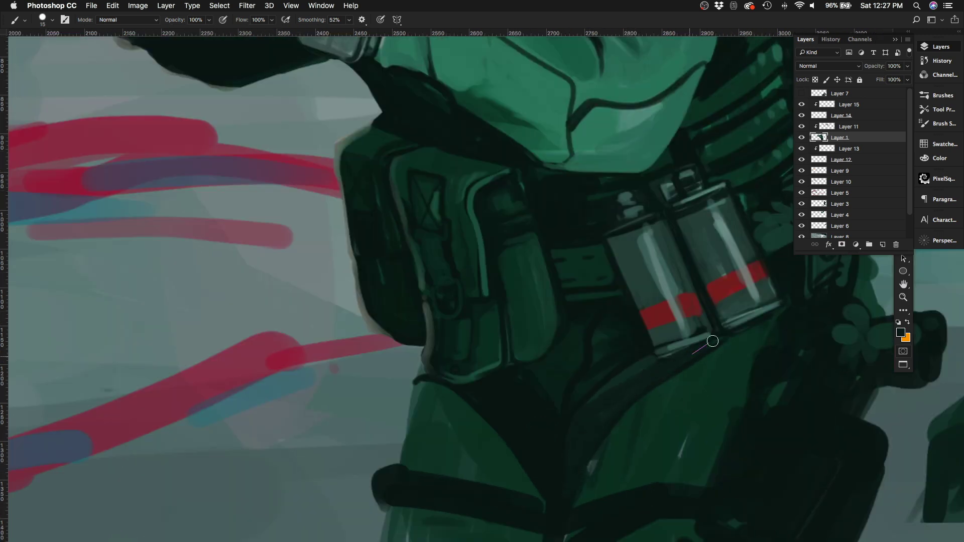
Step: Define the crotch panel with muted green fill and dark seams along the inner thighs
key("bracketleft")
left_click_drag(570, 479, 610, 404)
key("bracketright")
left_click_drag(547, 396, 512, 437)
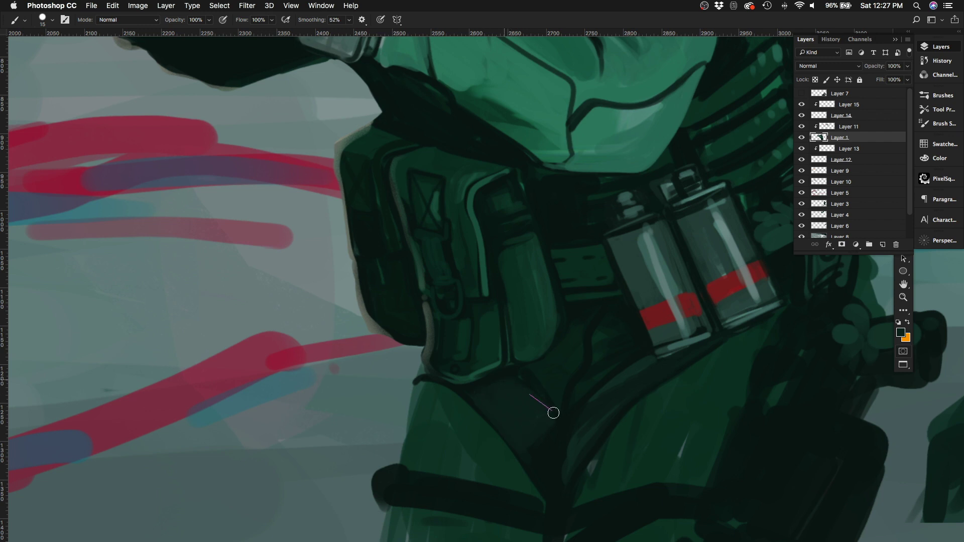
key("bracketleft")
left_click_drag(541, 496, 454, 395)
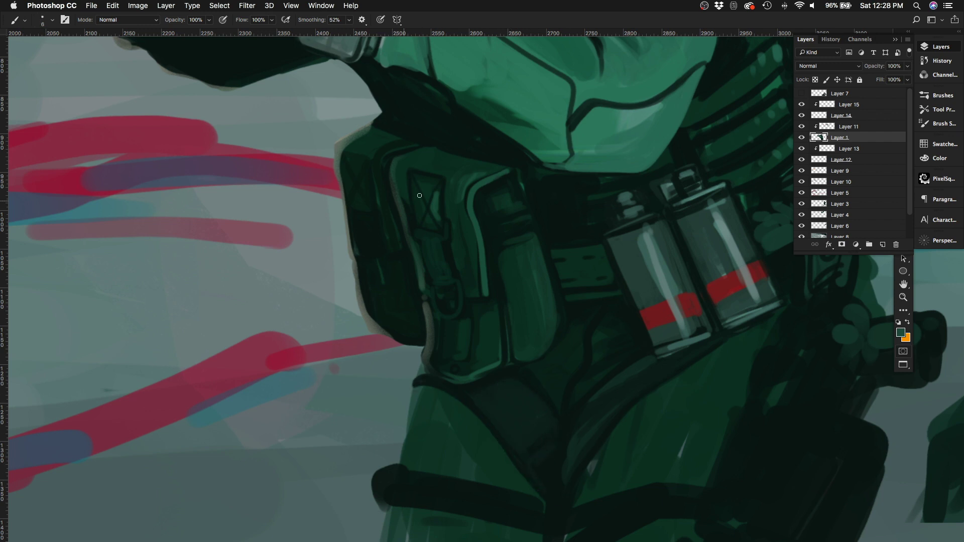
Step: Paint dark and mid-green fabric folds over both thighs and extend the trouser leg below the knee strap
key("super+0")
scroll(403, 361, "up", 3)
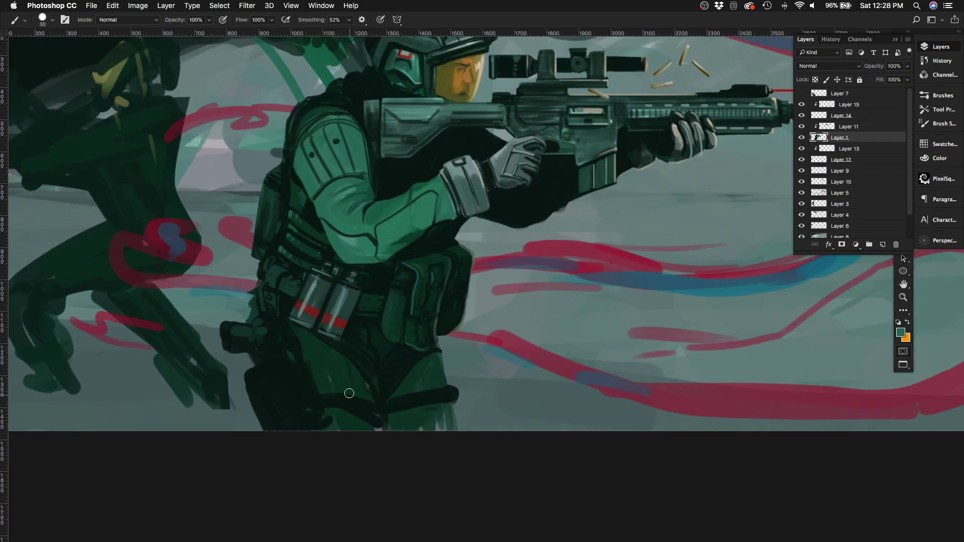
left_click_drag(348, 394, 324, 354)
key("bracketleft")
key("bracketleft")
key("bracketleft")
key("bracketright")
mouse_move(436, 351)
left_mouse_down()
mouse_move(430, 386)
mouse_move(392, 401)
left_mouse_up()
mouse_move(457, 427)
left_mouse_down()
mouse_move(443, 401)
mouse_move(458, 416)
left_mouse_up()
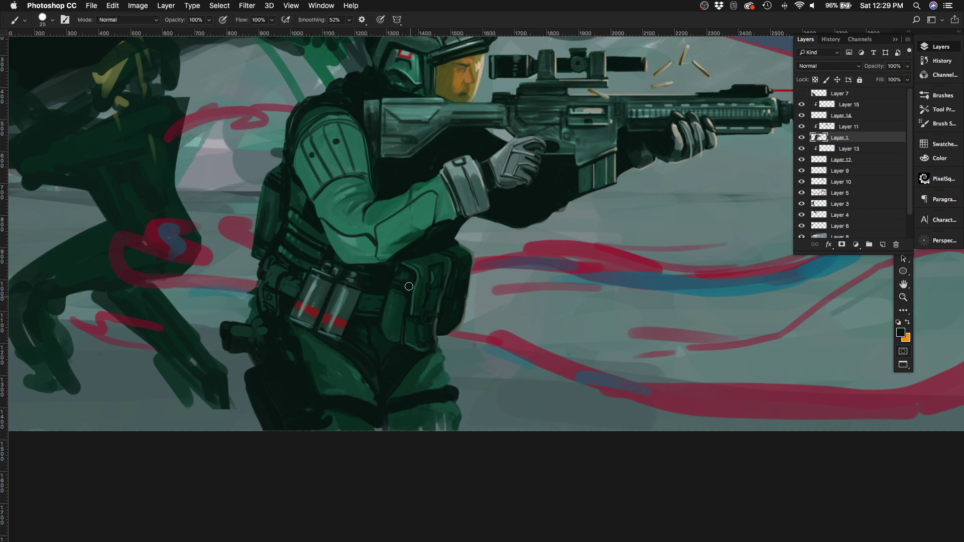
scroll(409, 286, "down", 2)
scroll(409, 286, "right", 3)
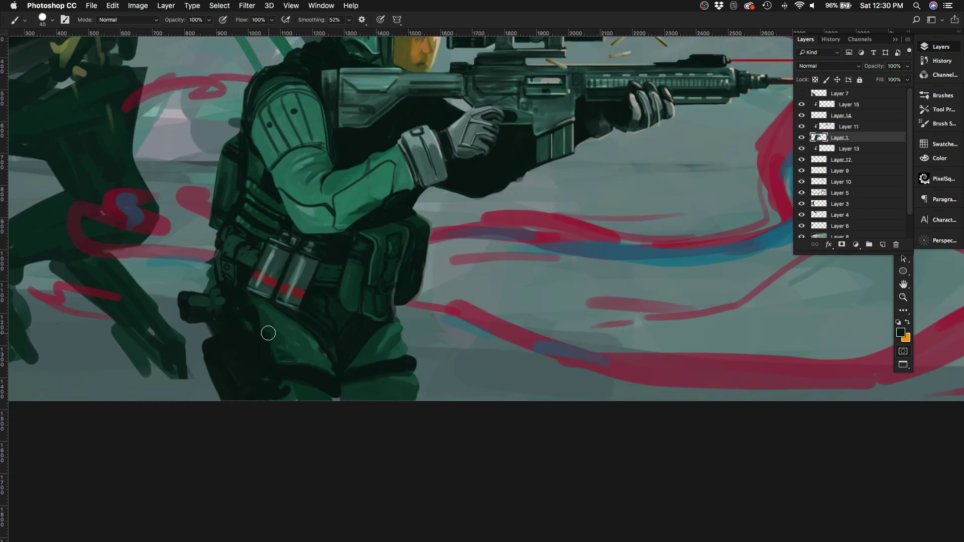
left_click_drag(268, 333, 303, 351)
key("super+z")
key("bracketleft")
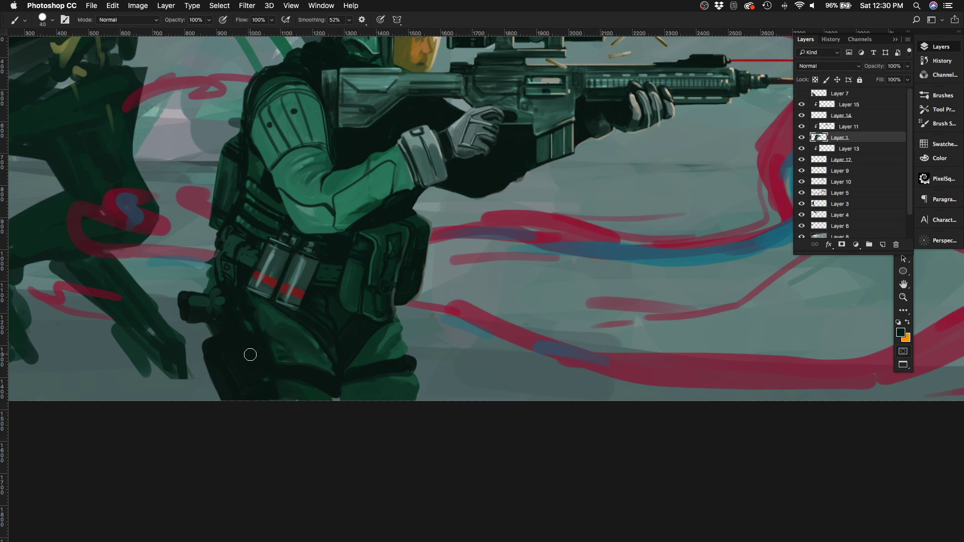
Step: Block in the thigh holster with flat dark green and erase around its outer edge and the pistol grip
scroll(250, 355, "down", 5)
scroll(333, 192, "up", 3)
scroll(282, 229, "up", 2)
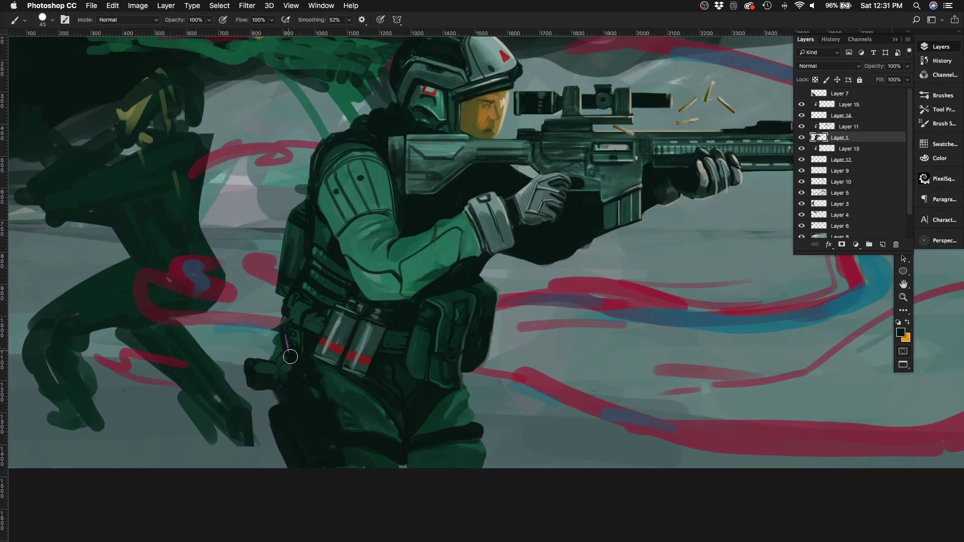
key("bracketright")
left_click_drag(249, 363, 274, 488)
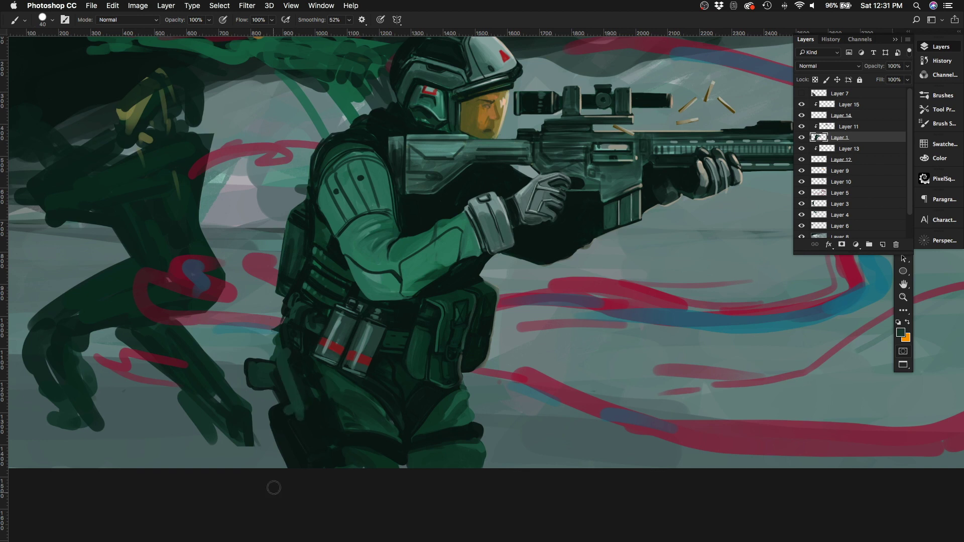
key("e")
mouse_move(270, 393)
left_mouse_down()
mouse_move(265, 359)
mouse_move(247, 390)
mouse_move(264, 348)
left_mouse_up()
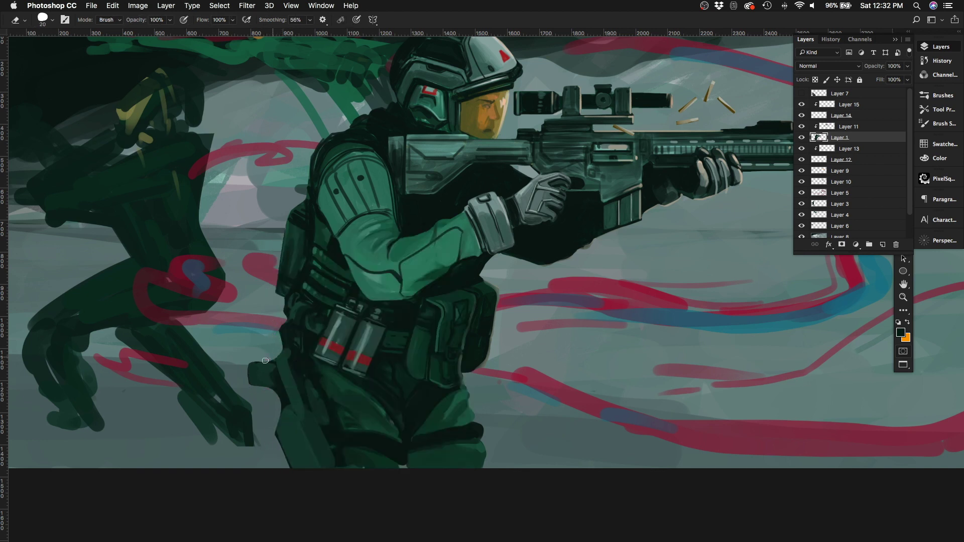
Step: Draw dark strap and grid panel lines on the thigh holster and repaint the pistol grip in near-black green
key("b")
left_click_drag(281, 465, 283, 412)
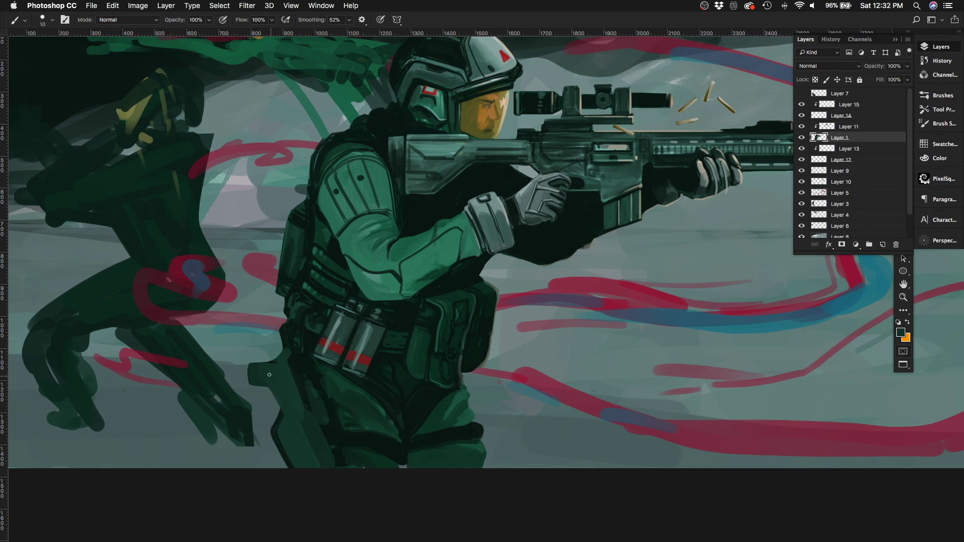
left_click_drag(298, 348, 301, 403)
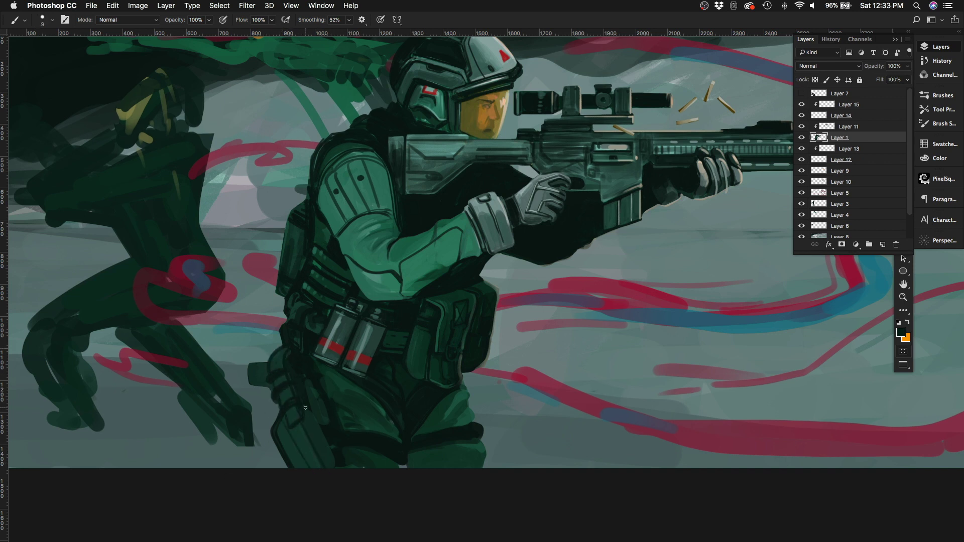
key("bracketright")
key("bracketright")
key("bracketright")
left_click_drag(270, 369, 246, 384)
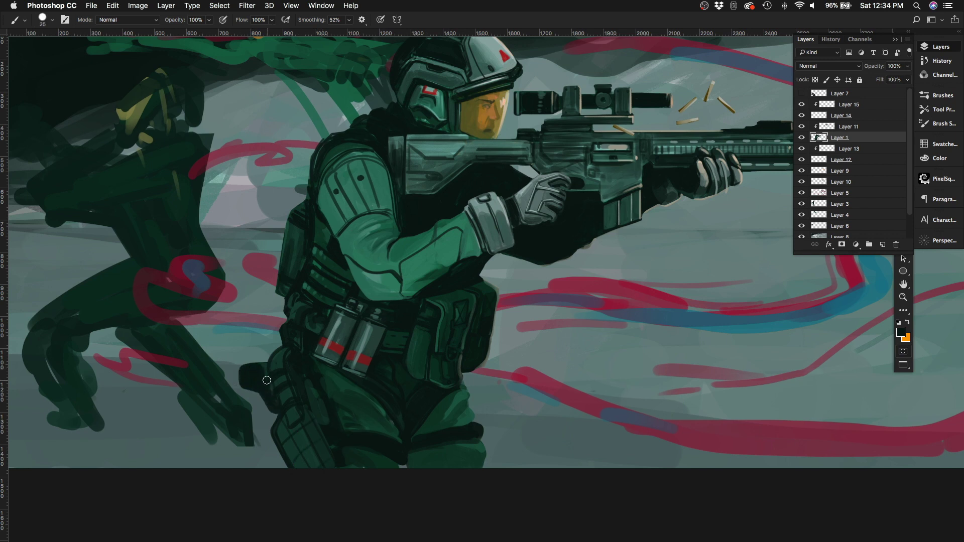
Step: Shade the holster's inner side and darken the adjacent thigh and the lower trouser legs
left_click_drag(299, 369, 339, 460)
key("bracketright")
key("bracketright")
key("bracketright")
key("bracketright")
left_click_drag(329, 372, 366, 449)
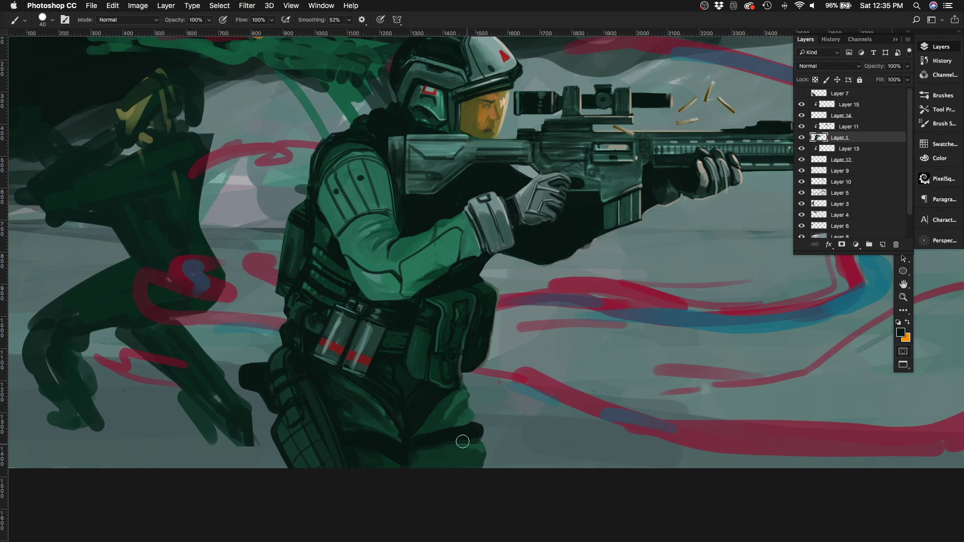
left_click_drag(462, 441, 419, 451)
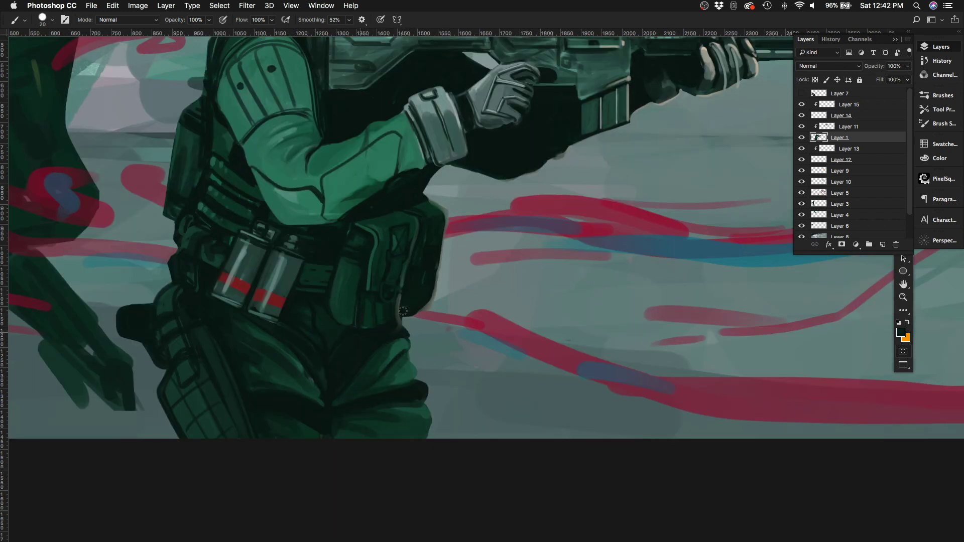
Step: Select Layer 3, set the brush smoothing to 15% and paint mid-green over the background soldier's arms and back
key("super+0")
key("super+minus")
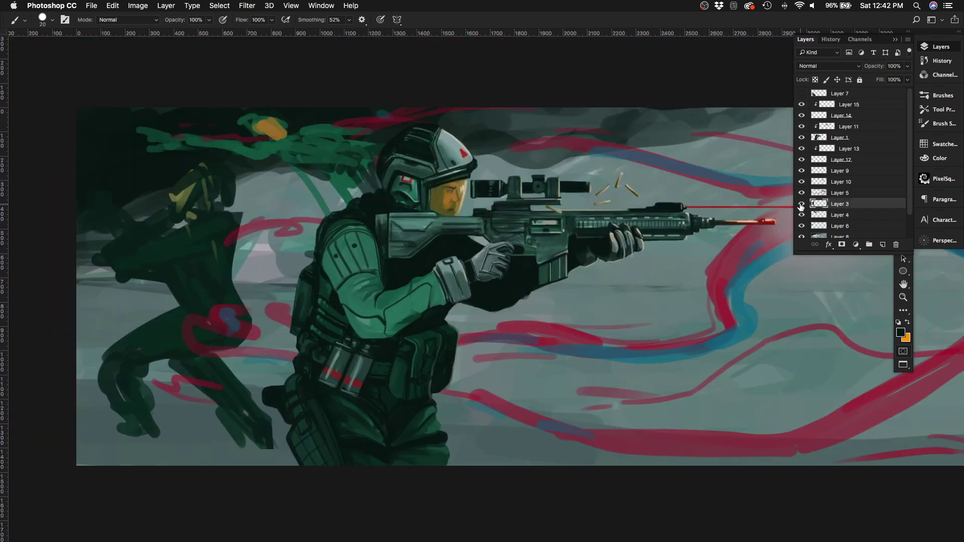
left_click_drag(300, 234, 320, 242)
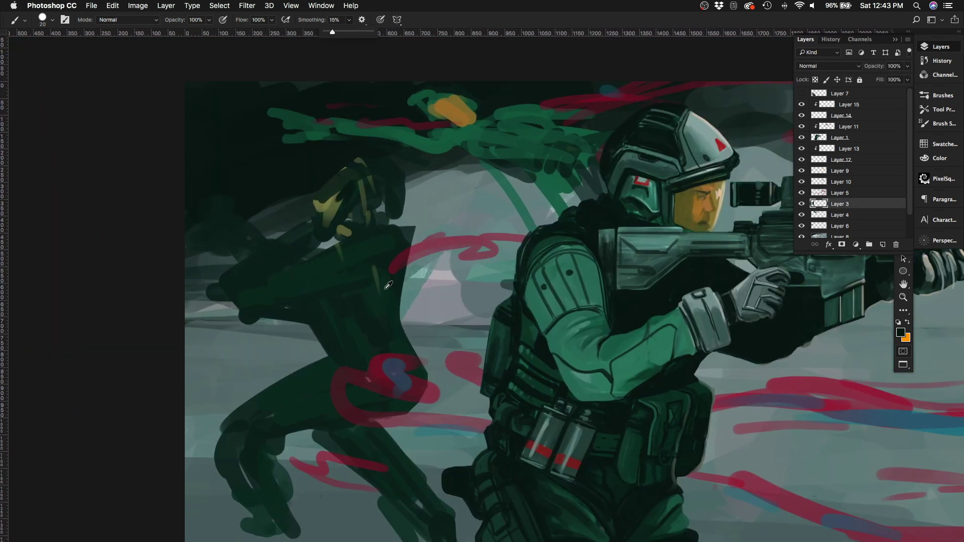
mouse_move(281, 281)
left_mouse_down()
mouse_move(303, 229)
mouse_move(332, 288)
mouse_move(367, 245)
left_mouse_up()
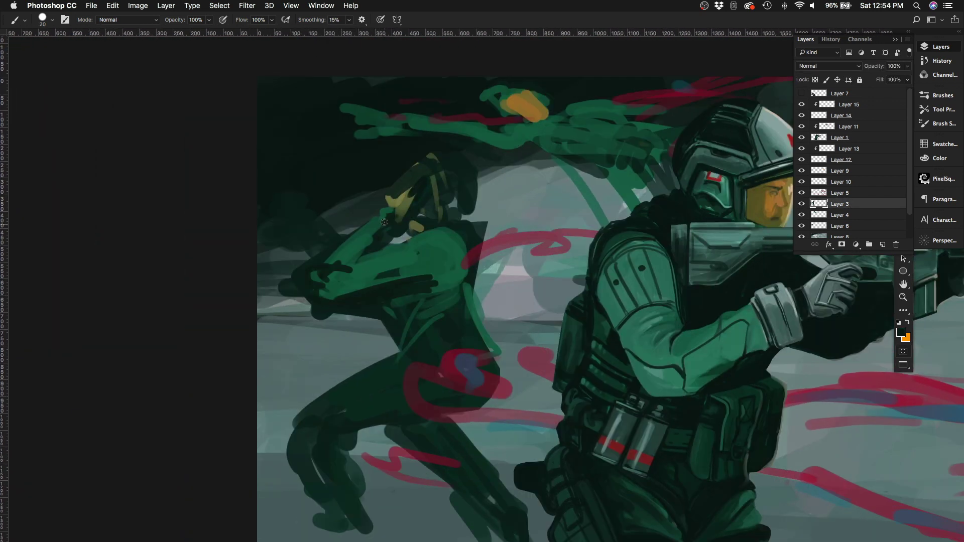
Step: Darken the background soldier's arms and torso, and erase along the upper edge of the front thigh and around the foot
mouse_move(331, 261)
left_mouse_down()
mouse_move(427, 223)
mouse_move(407, 181)
mouse_move(451, 271)
mouse_move(401, 351)
mouse_move(344, 397)
left_mouse_up()
key("e")
left_click_drag(402, 356, 316, 402)
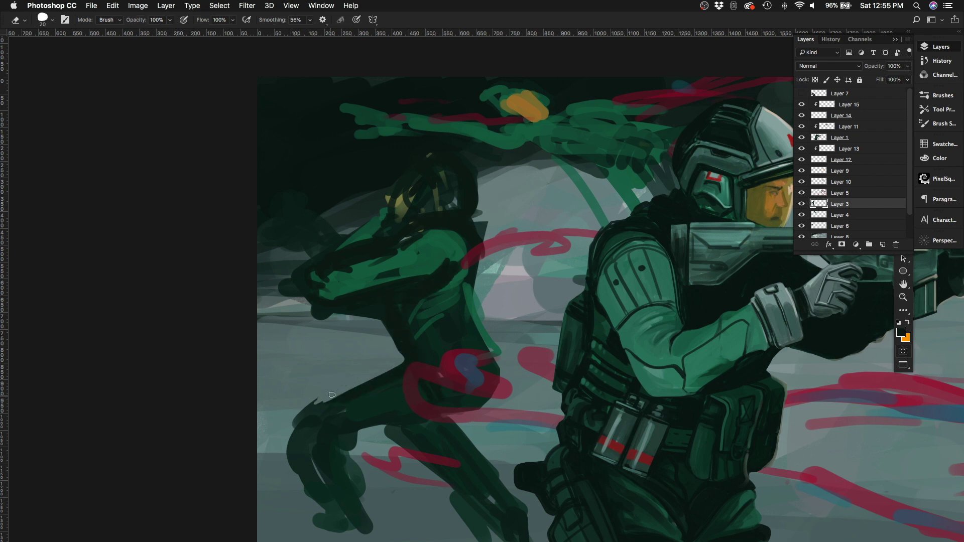
mouse_move(332, 497)
left_mouse_down()
mouse_move(292, 417)
mouse_move(366, 525)
left_mouse_up()
Step: Paint a dark backpack on the background soldier and reshape the helmet, ochre visor and raised forearms
key("b")
mouse_move(475, 263)
left_mouse_down()
mouse_move(504, 349)
mouse_move(402, 312)
left_mouse_up()
left_click(396, 203, "alt")
mouse_move(402, 186)
left_mouse_down()
mouse_move(411, 216)
mouse_move(399, 221)
mouse_move(417, 201)
mouse_move(381, 228)
mouse_move(295, 265)
left_mouse_up()
left_click(401, 190, "alt")
Step: Erase the background soldier's old front lower leg
key("e")
scroll(295, 265, "right", 4)
scroll(295, 265, "down", 2)
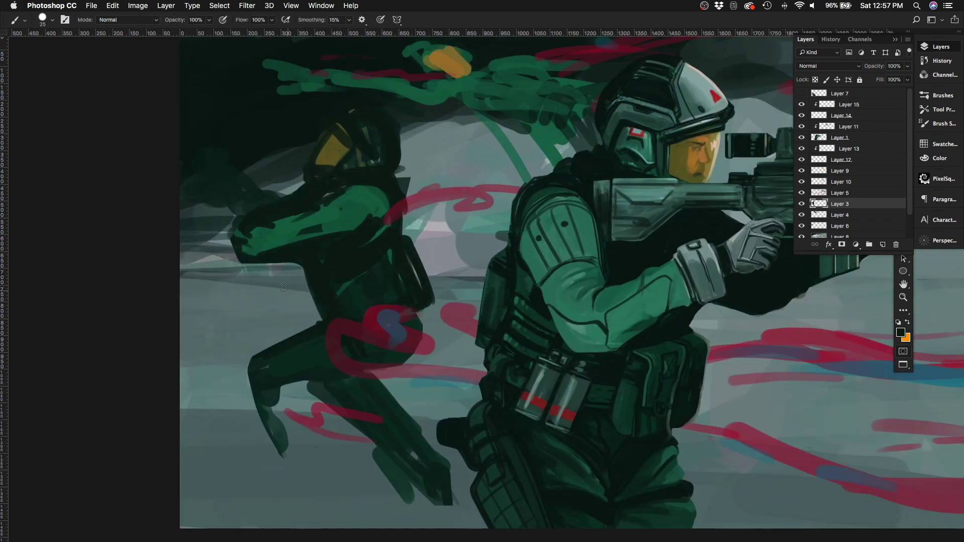
mouse_move(305, 400)
left_mouse_down()
mouse_move(325, 367)
mouse_move(307, 437)
left_mouse_up()
scroll(308, 437, "down", 3)
scroll(308, 437, "right", 1)
Step: Repaint the background soldier's legs in near-black green as a kneeling pose with the rear shin extended and front foot planted
key("b")
mouse_move(387, 282)
left_mouse_down()
mouse_move(372, 331)
mouse_move(394, 383)
mouse_move(427, 402)
left_mouse_up()
left_click_drag(401, 364, 382, 378)
left_click_drag(326, 286, 256, 322)
scroll(256, 321, "right", 4)
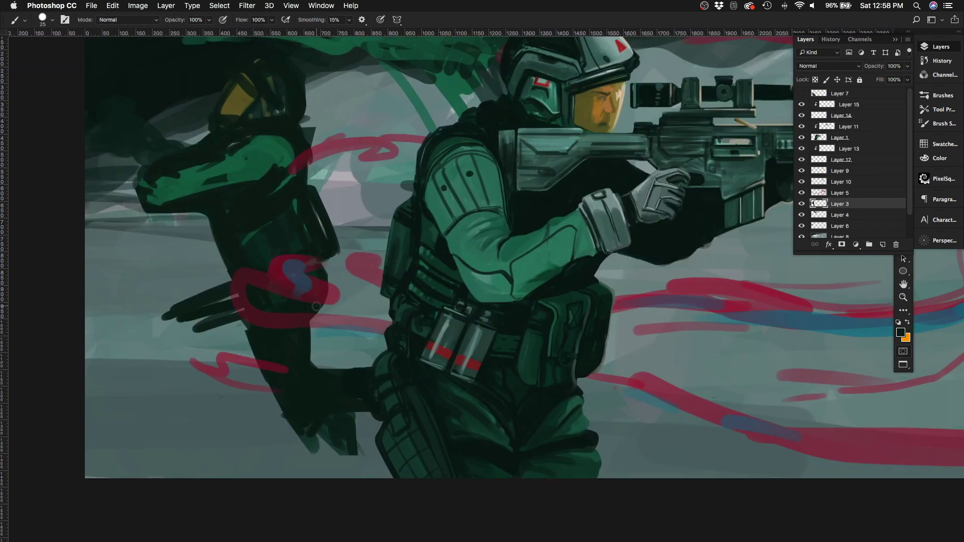
left_click_drag(319, 296, 316, 351)
mouse_move(176, 316)
left_mouse_down()
mouse_move(231, 319)
mouse_move(185, 381)
mouse_move(189, 424)
mouse_move(251, 432)
left_mouse_up()
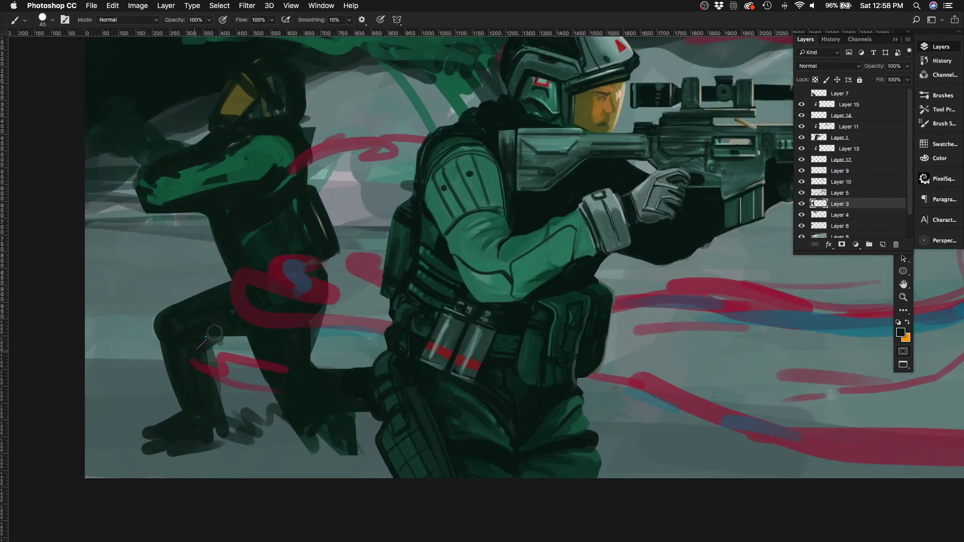
Step: Enlarge the brush and darken the background soldier's chest and raised arms
key("bracketright")
key("bracketright")
scroll(285, 187, "up", 5)
mouse_move(285, 188)
left_mouse_down()
mouse_move(241, 221)
mouse_move(187, 224)
mouse_move(265, 256)
mouse_move(211, 213)
mouse_move(191, 281)
left_mouse_up()
key("e")
Step: Block in a light grey helmet shell on the background soldier and sharpen the shape of the ochre visor
key("b")
mouse_move(261, 151)
left_mouse_down()
mouse_move(298, 148)
mouse_move(255, 157)
mouse_move(273, 163)
mouse_move(171, 246)
mouse_move(291, 259)
mouse_move(281, 206)
left_mouse_up()
left_click(236, 181, "alt")
left_click(258, 140, "alt")
key("bracketleft")
left_click(139, 203, "alt")
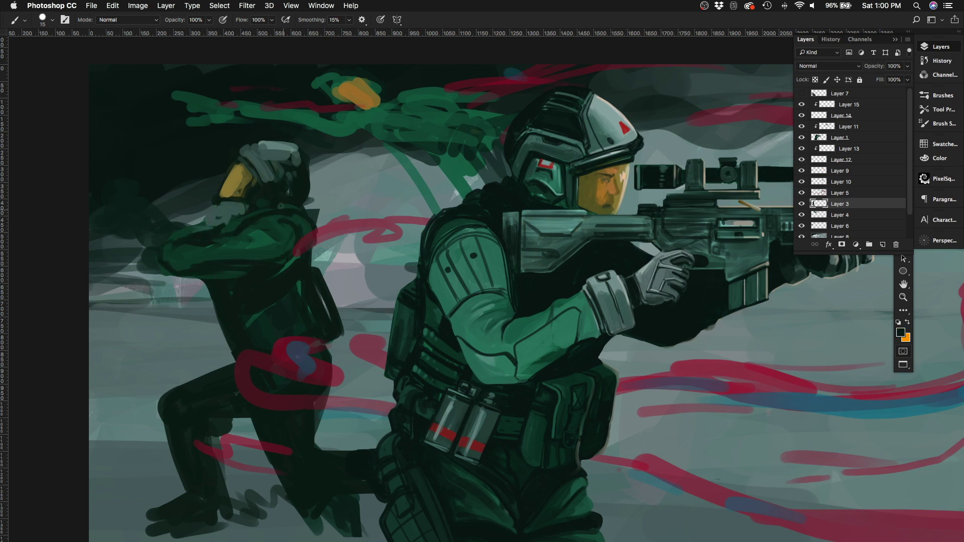
Step: Repaint the background soldier's forearm in dark green with a larger brush and a colour sampled from the sleeve
left_click(206, 223, "alt")
key("bracketright")
key("bracketright")
mouse_move(161, 251)
left_mouse_down()
mouse_move(221, 271)
mouse_move(157, 267)
mouse_move(251, 251)
left_mouse_up()
Step: Add two grey canisters and a dark front pouch at the background soldier's waist, and refine the upper arm
left_click(256, 347, "alt")
mouse_move(251, 332)
left_mouse_down()
mouse_move(325, 308)
mouse_move(276, 362)
left_mouse_up()
key("bracketleft")
left_click_drag(226, 316, 220, 361)
left_click_drag(266, 251, 239, 231)
Step: Paint mid-green over the kneeling soldier's front thigh and knee with a larger brush
key("bracketright")
key("bracketright")
key("bracketright")
mouse_move(221, 382)
left_mouse_down()
mouse_move(233, 402)
mouse_move(179, 396)
mouse_move(197, 422)
left_mouse_up()
scroll(319, 318, "down", 3)
key("bracketleft")
scroll(327, 308, "up", 4)
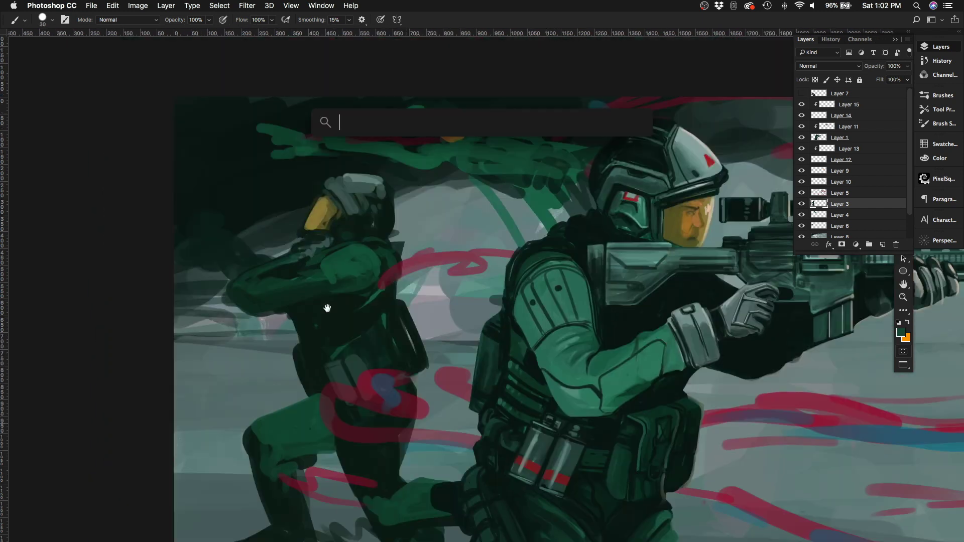
Step: Fill the kneeling soldier's rear thigh and front shin with dark green
scroll(336, 325, "down", 4)
left_click_drag(342, 321, 371, 407)
mouse_move(261, 361)
left_mouse_down()
mouse_move(281, 447)
mouse_move(321, 381)
mouse_move(297, 431)
left_mouse_up()
key("bracketleft")
mouse_move(323, 363)
left_mouse_down()
mouse_move(271, 351)
mouse_move(290, 316)
mouse_move(321, 371)
left_mouse_up()
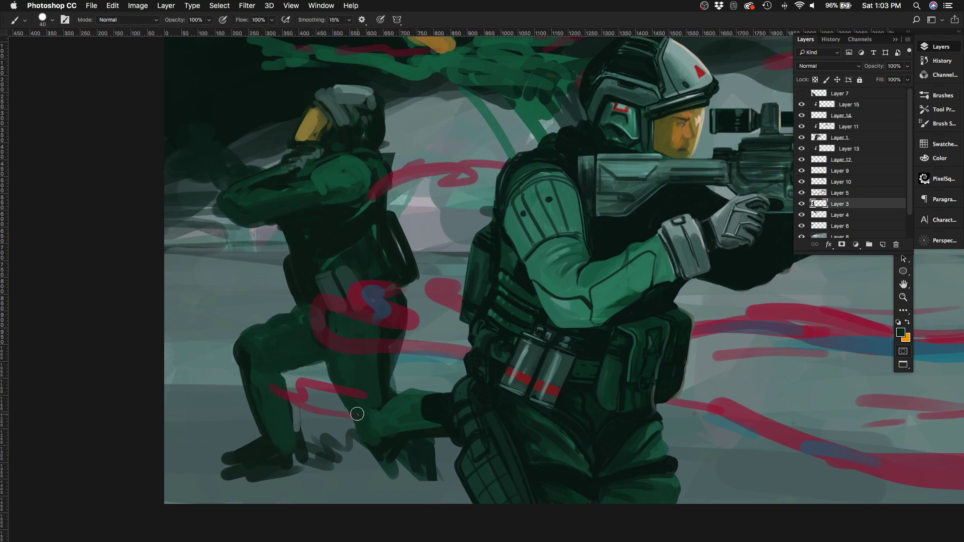
Step: Paint a dark knee pad on the kneeling soldier's front leg and block in a near-black boot
key("bracketright")
key("bracketright")
left_click_drag(234, 336, 256, 382)
left_click_drag(286, 453, 230, 460)
Step: Erase the stray strokes around the front shin and below the rear leg, and tidy the boot's sole
key("e")
mouse_move(261, 386)
left_mouse_down()
mouse_move(251, 451)
mouse_move(266, 440)
mouse_move(251, 441)
left_mouse_up()
mouse_move(301, 432)
left_mouse_down()
mouse_move(326, 467)
mouse_move(379, 476)
mouse_move(422, 372)
mouse_move(437, 464)
left_mouse_up()
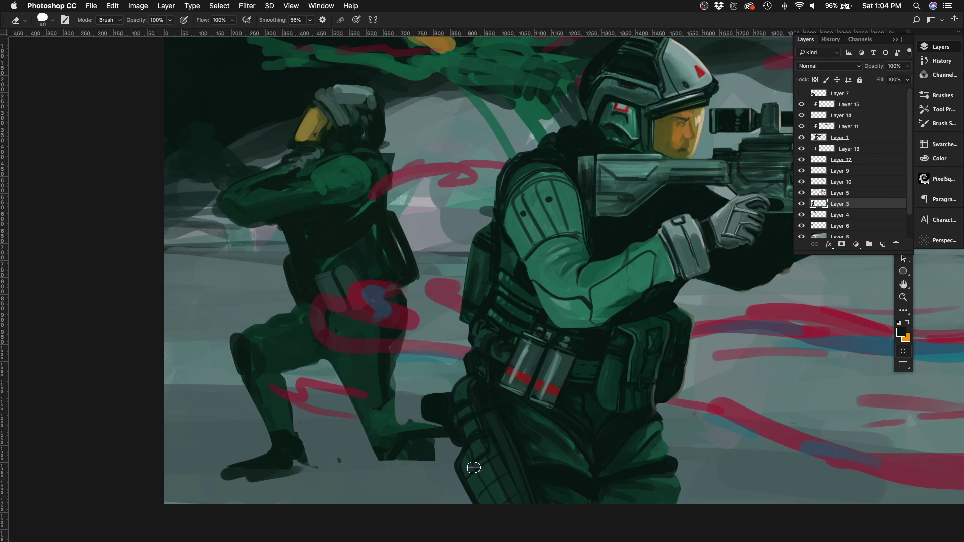
key("b")
mouse_move(251, 468)
left_mouse_down()
mouse_move(236, 473)
mouse_move(301, 467)
left_mouse_up()
Step: Flip the canvas horizontally, darken the kneeling soldier's inner thigh and erase around the back of the helmet and the legs
key("h")
scroll(477, 338, "right", 10)
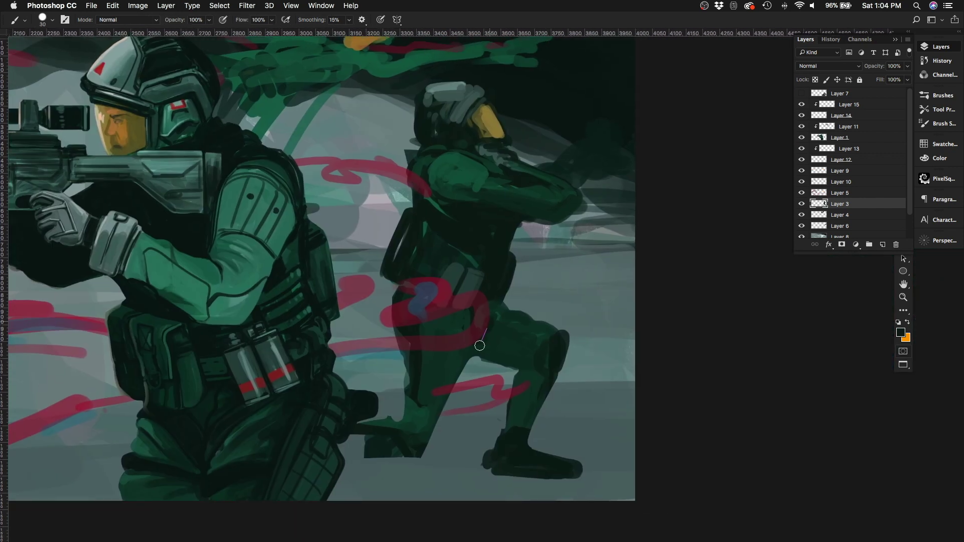
mouse_move(489, 327)
left_mouse_down()
mouse_move(450, 382)
mouse_move(454, 427)
left_mouse_up()
key("e")
left_click_drag(413, 95, 415, 147)
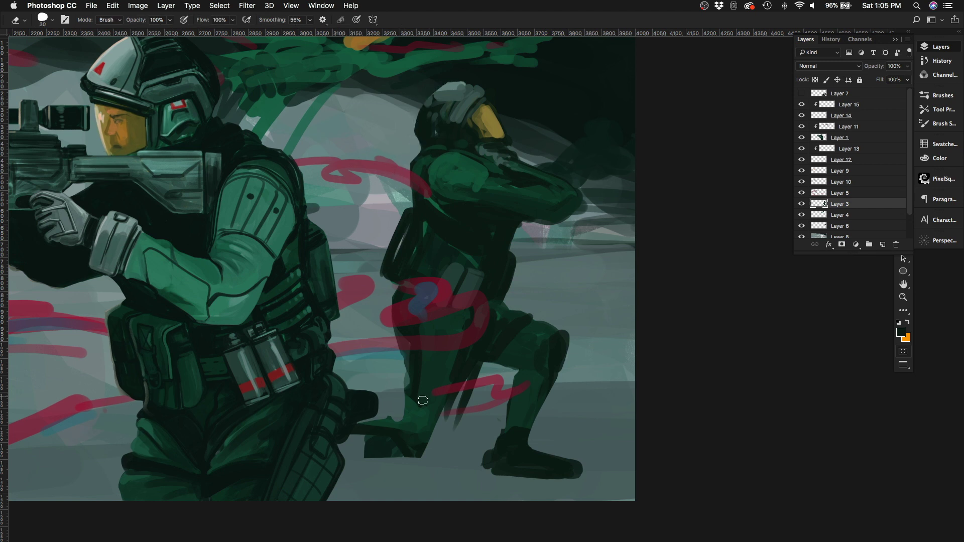
mouse_move(422, 400)
left_mouse_down()
mouse_move(421, 345)
mouse_move(409, 452)
mouse_move(510, 430)
mouse_move(507, 372)
mouse_move(527, 396)
left_mouse_up()
Step: Repaint the front boot in grey sampled from the helmet and draw a dark strap at the front knee
key("b")
left_click(466, 125, "alt")
key("bracketleft")
mouse_move(577, 469)
left_mouse_down()
mouse_move(525, 462)
mouse_move(497, 439)
mouse_move(518, 477)
mouse_move(512, 372)
mouse_move(544, 334)
left_mouse_up()
Step: Paint dark green shading over the front knee and shin with a larger brush, and hide Layer 5
key("bracketright")
key("bracketright")
left_click_drag(527, 365, 529, 319)
left_click(801, 193)
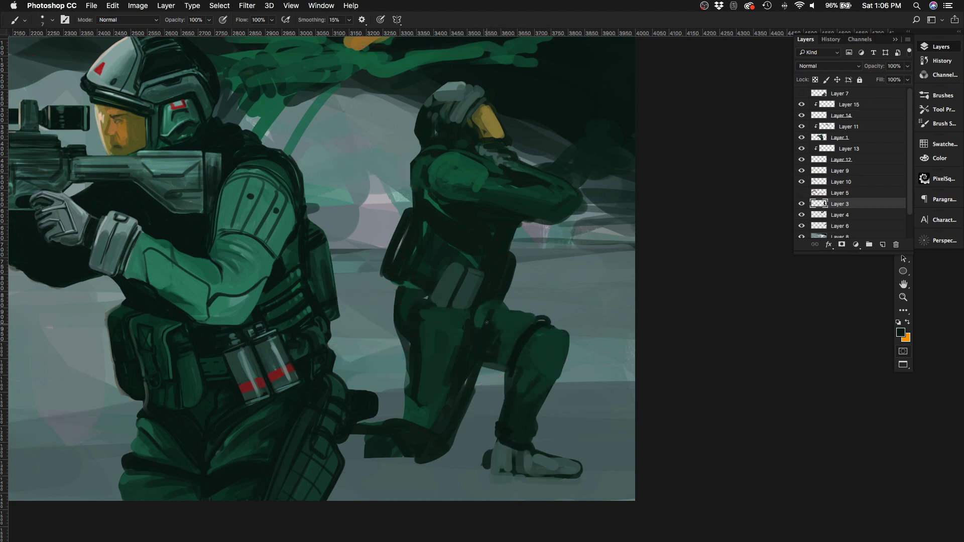
Step: Erase along the edges of the kneeling soldier's rear thigh and knee to clean up the leg silhouette
key("e")
mouse_move(476, 372)
left_mouse_down()
mouse_move(502, 369)
mouse_move(454, 449)
left_mouse_up()
key("bracketright")
key("bracketright")
left_click_drag(406, 357, 405, 396)
Step: Paint a near-black holster on the kneeling soldier's rear thigh with dark straps around the upper thigh and above the knee
key("b")
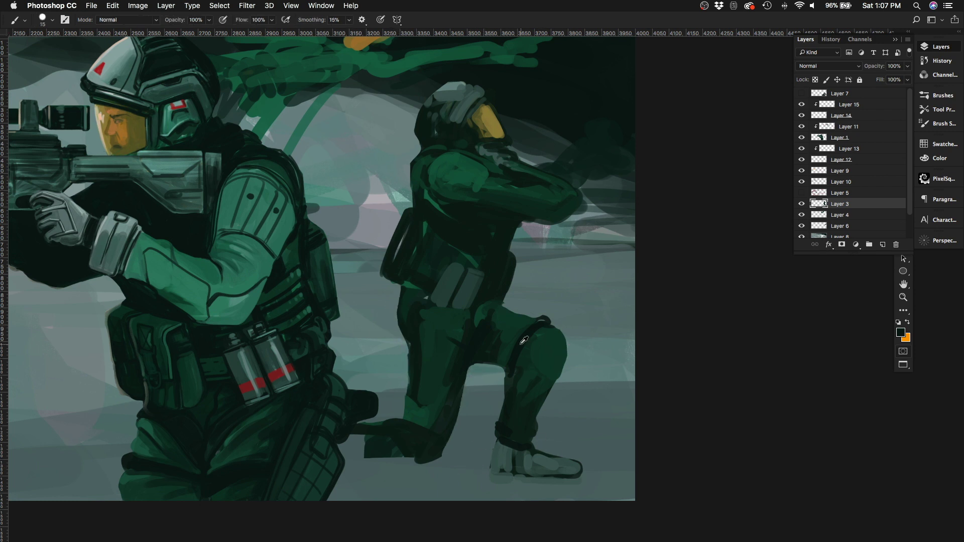
left_click_drag(493, 314, 402, 352)
key("bracketright")
key("bracketright")
key("bracketright")
left_click_drag(411, 301, 440, 311)
left_click_drag(411, 387, 466, 399)
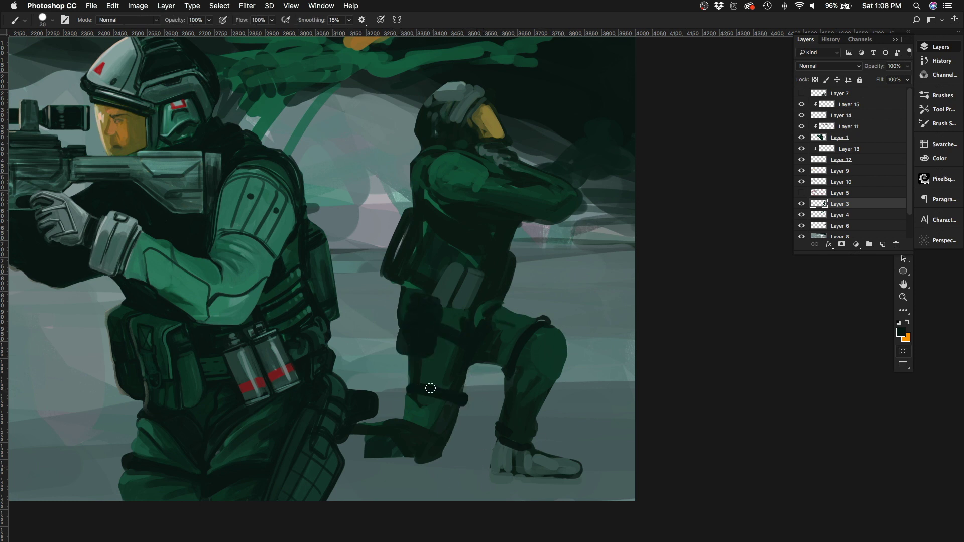
Step: Darken the kneeling soldier's hands and extend the rear shin back in dark green below the knee strap
key("bracketleft")
mouse_move(522, 225)
left_mouse_down()
mouse_move(577, 211)
mouse_move(542, 231)
left_mouse_up()
mouse_move(387, 431)
left_mouse_down()
mouse_move(354, 455)
mouse_move(414, 449)
left_mouse_up()
left_click_drag(406, 396, 424, 424)
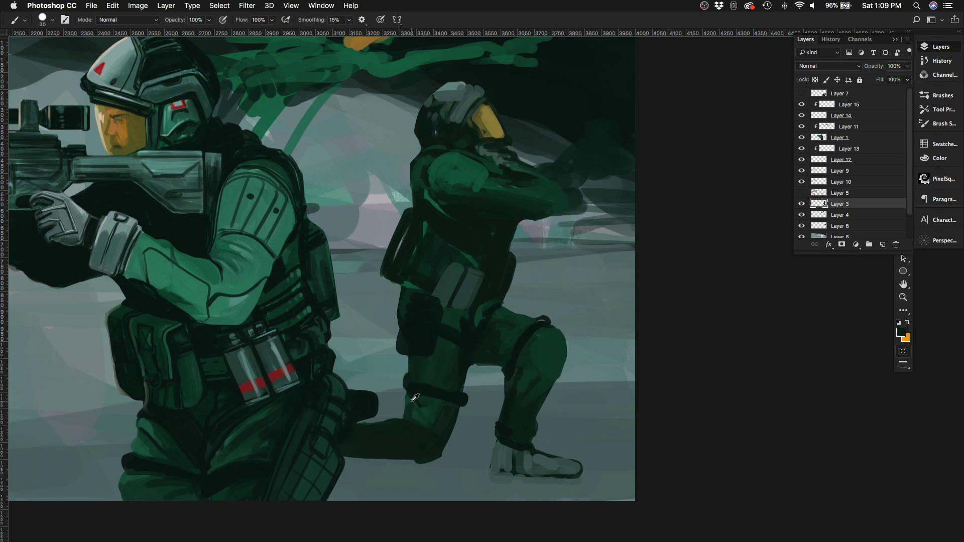
Step: Repaint the kneeling soldier's front boot in near-black green and define its heel and sole
key("bracketright")
mouse_move(507, 447)
left_mouse_down()
mouse_move(515, 476)
mouse_move(533, 456)
mouse_move(580, 468)
left_mouse_up()
key("bracketleft")
key("bracketleft")
key("bracketleft")
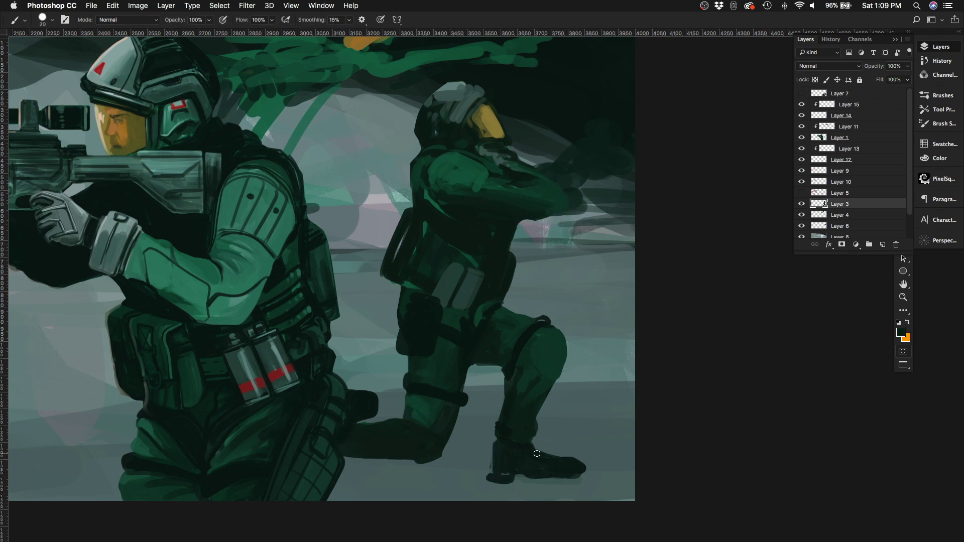
mouse_move(511, 473)
left_mouse_down()
mouse_move(577, 469)
mouse_move(537, 454)
mouse_move(493, 474)
left_mouse_up()
left_click(574, 456, "alt")
left_click(537, 454, "alt")
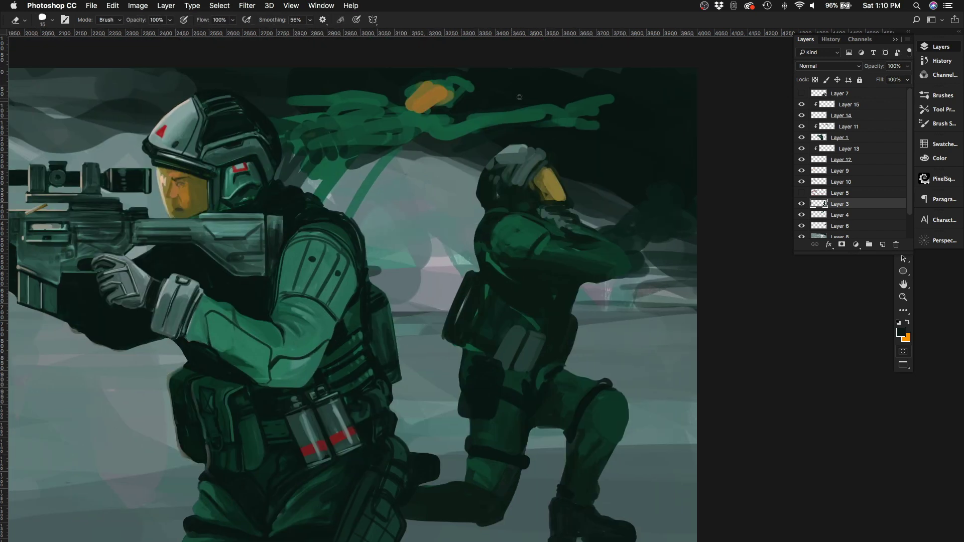
Step: Add mid-green light to the kneeling soldier's rear shin and darken the torso beside the waist canisters
key("b")
key("bracketleft")
key("bracketleft")
scroll(507, 361, "down", 5)
scroll(507, 362, "left", 2)
left_click(525, 402, "alt")
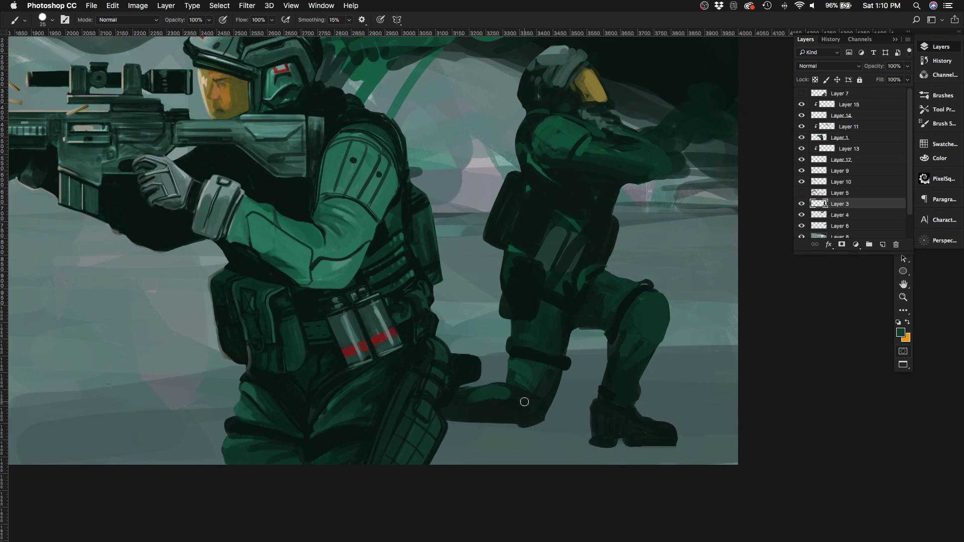
key("bracketleft")
left_click_drag(574, 288, 604, 269)
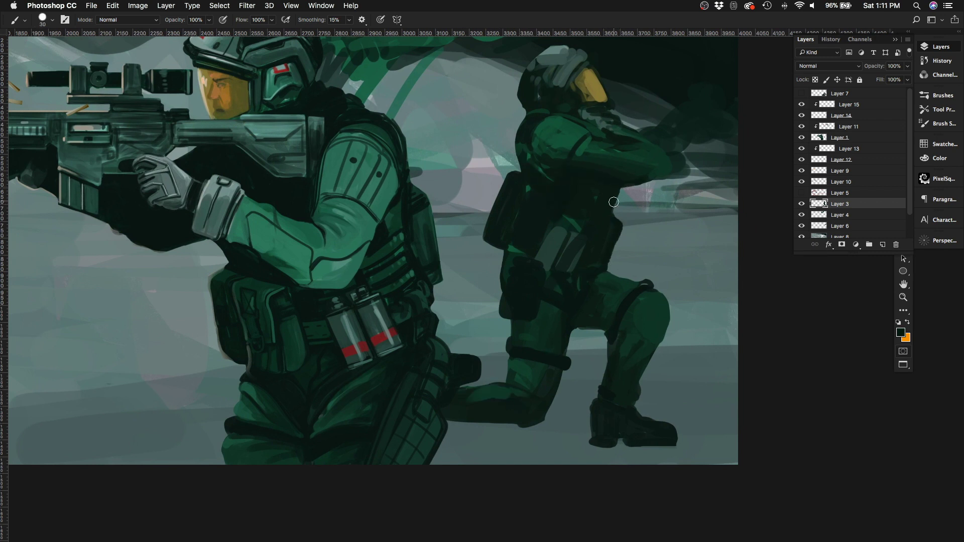
key("e")
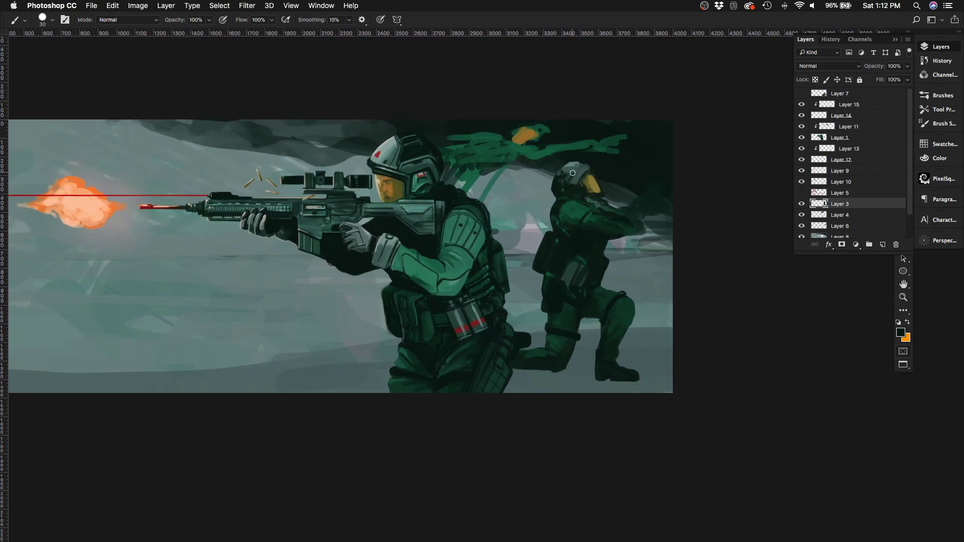
Step: Repaint the kneeling soldier's helmet with a smoother grey shell and a darker back
scroll(573, 173, "up", 3)
key("e")
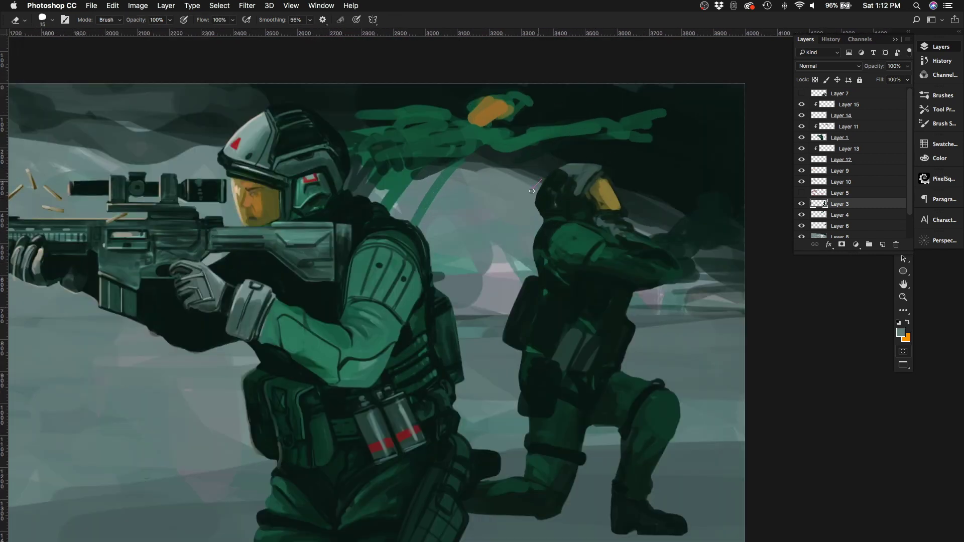
key("b")
left_click_drag(555, 187, 582, 171)
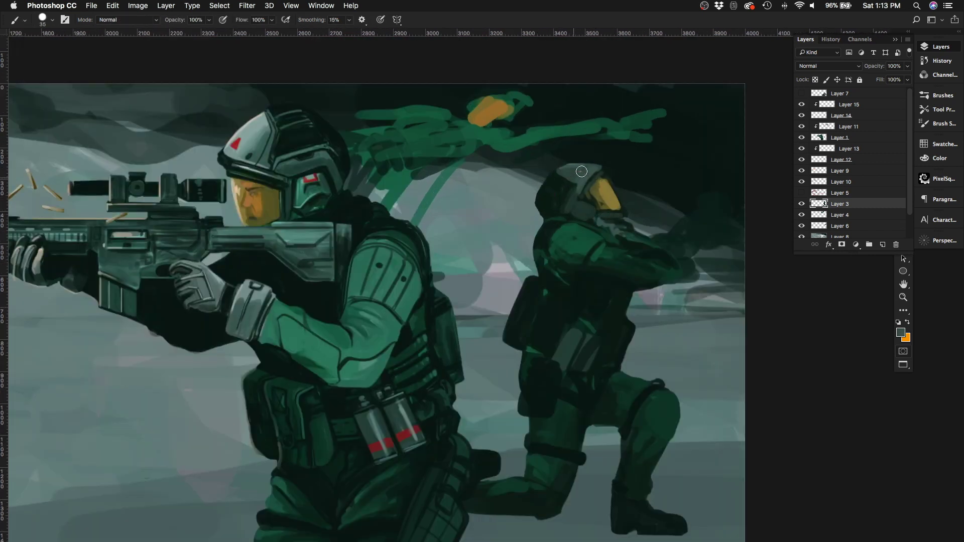
Step: Select the kneeling soldier's lower body with a rectangular marquee, stretch it slightly wider with Free Transform and deselect
scroll(567, 268, "down", 2)
key("m")
left_click_drag(301, 301, 763, 506)
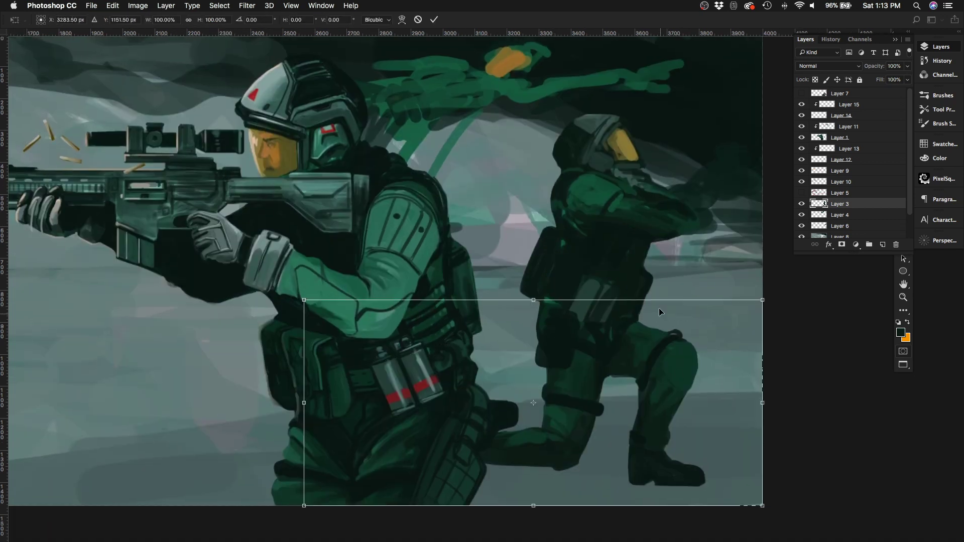
key("ctrl+t")
left_click_drag(764, 403, 775, 394)
key("Return")
key("ctrl+d")
key("b")
Step: Repaint the kneeling soldier's waist canisters as flat grey shapes and touch up the visor with sampled colours
key("Tab")
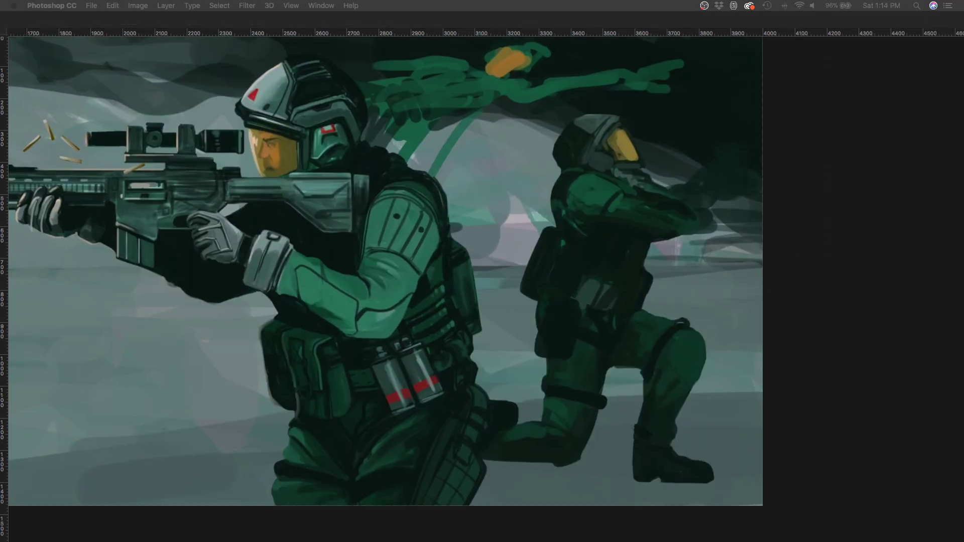
key("Tab")
left_click(586, 288, "alt")
mouse_move(583, 281)
left_mouse_down()
mouse_move(609, 276)
mouse_move(623, 301)
left_mouse_up()
left_click(617, 165, "alt")
left_click(617, 165, "alt")
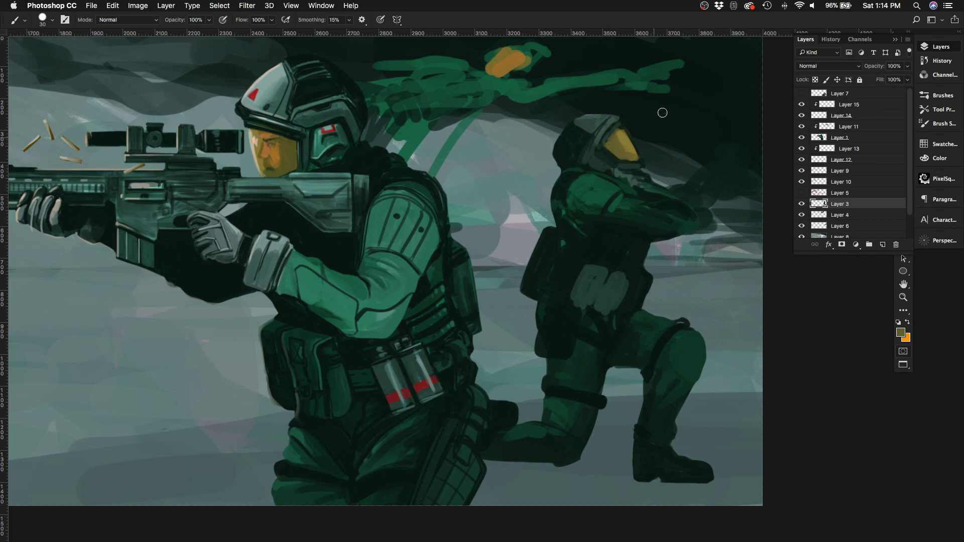
key("super+Tab")
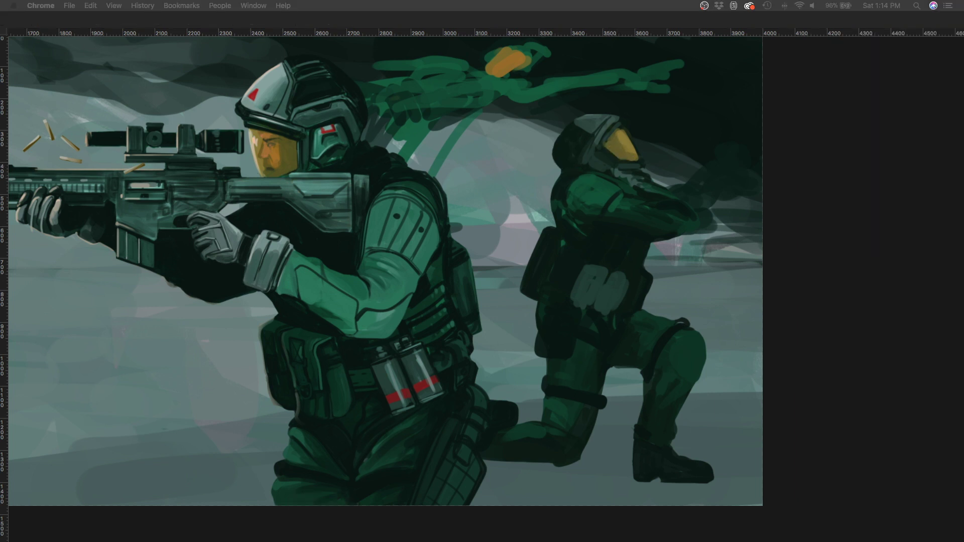
key("super+Tab")
Step: Repaint the kneeling soldier's shoulder and forearm with cleaner green shapes
mouse_move(552, 241)
left_mouse_down()
mouse_move(547, 263)
mouse_move(523, 215)
mouse_move(665, 271)
mouse_move(703, 254)
mouse_move(746, 292)
left_mouse_up()
key("e")
key("b")
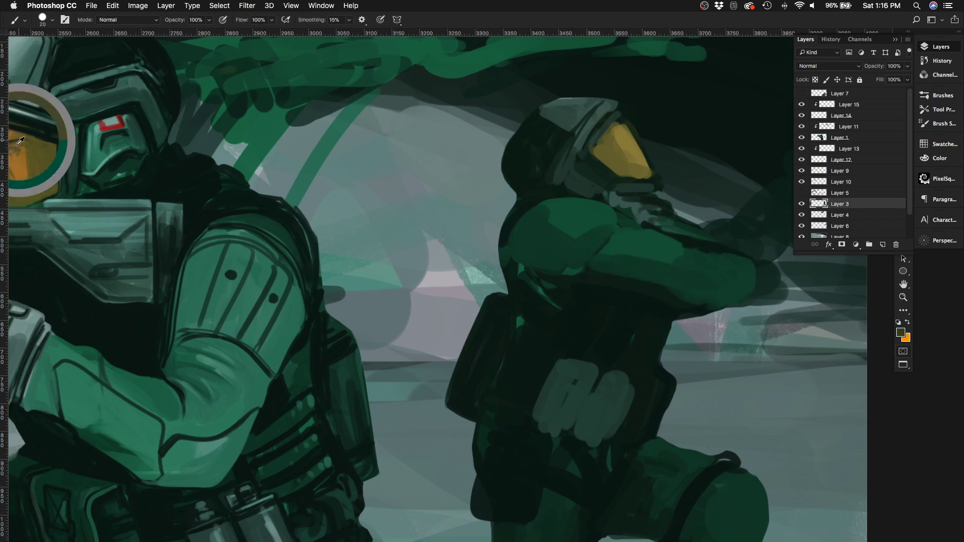
Step: Paint a dark ochre face shadow inside the kneeling soldier's visor and erase along the back of the helmet
scroll(636, 152, "left", 2)
mouse_move(615, 141)
left_mouse_down()
mouse_move(636, 152)
mouse_move(645, 178)
left_mouse_up()
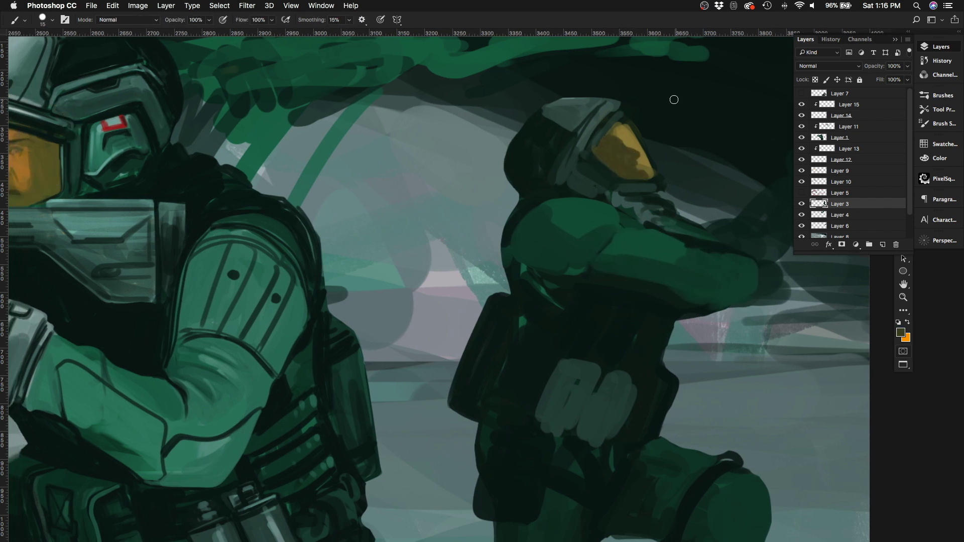
key("e")
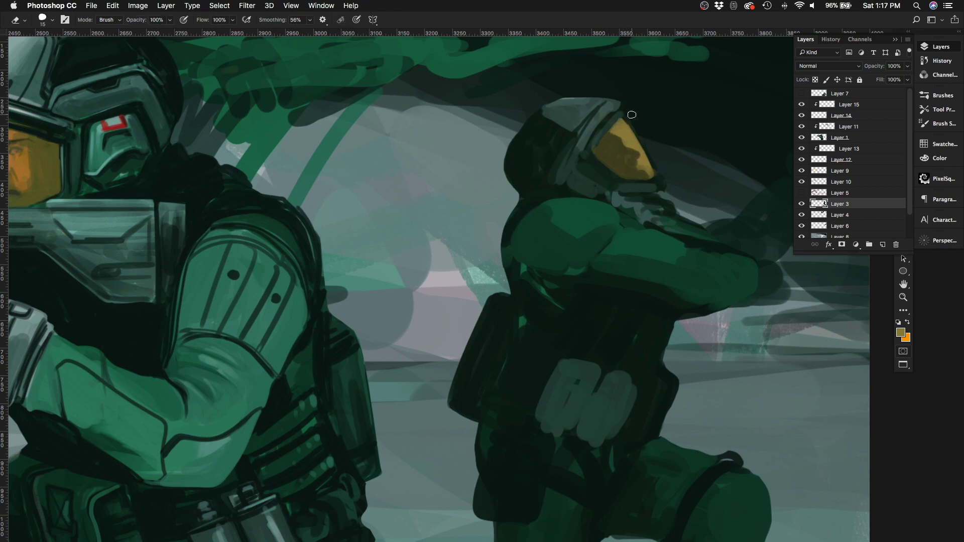
left_click_drag(512, 136, 519, 193)
Step: Paint grey ribbed plates across the back of the kneeling soldier's helmet
key("b")
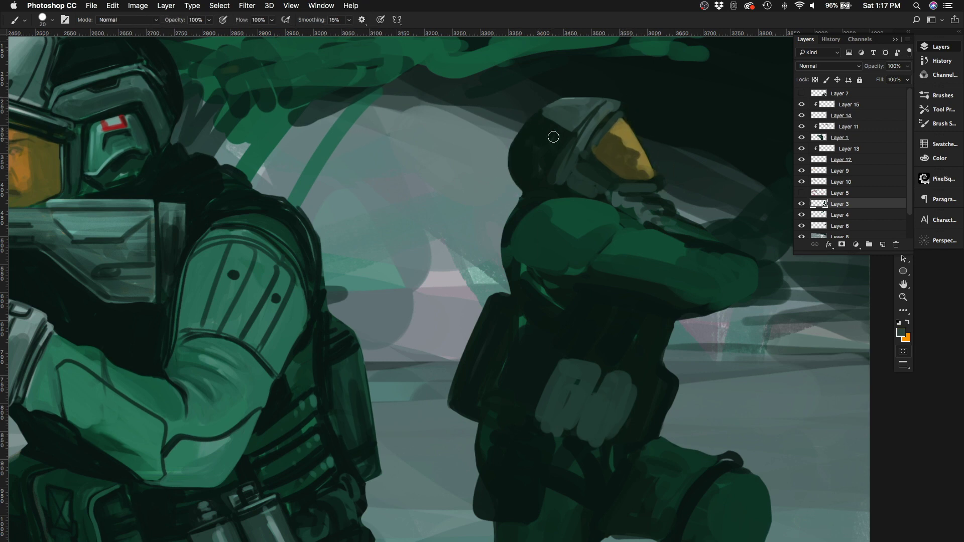
left_click_drag(557, 165, 532, 115)
key("bracketleft")
key("bracketleft")
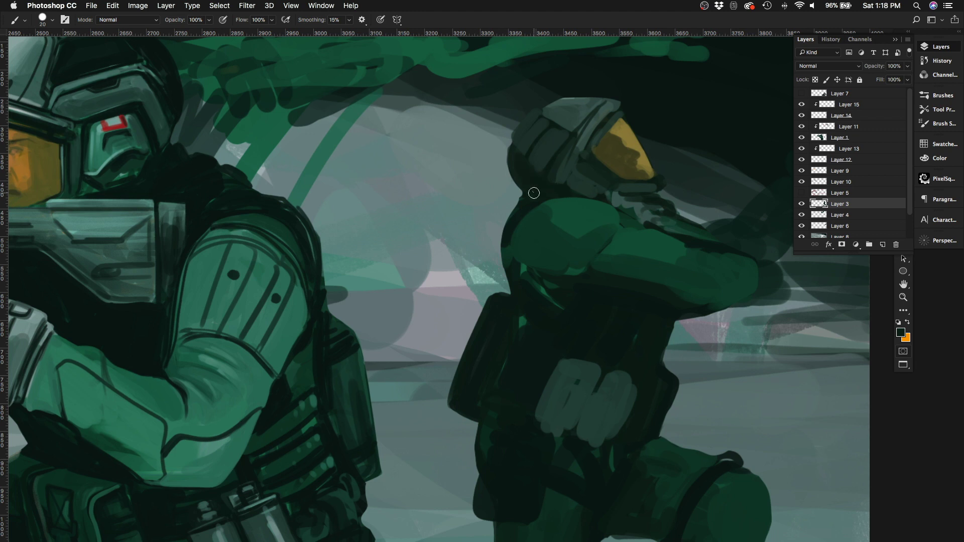
Step: Draw dark seam lines between the kneeling soldier's shoulder and forearm, and shade the forearm's underside with a larger brush
left_click_drag(618, 212, 582, 271)
left_click_drag(708, 316, 750, 275)
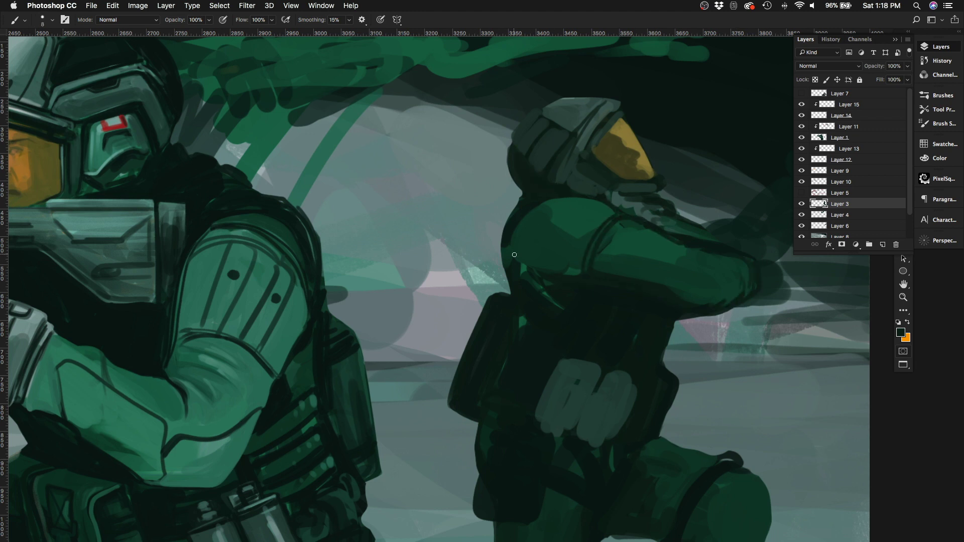
key("bracketright")
key("bracketright")
key("bracketright")
key("bracketright")
key("bracketright")
left_click_drag(668, 277, 743, 296)
Step: Outline an elbow pad on the kneeling soldier's arm with a thin dark line
key("bracketleft")
key("bracketleft")
key("bracketleft")
left_click_drag(722, 258, 730, 306)
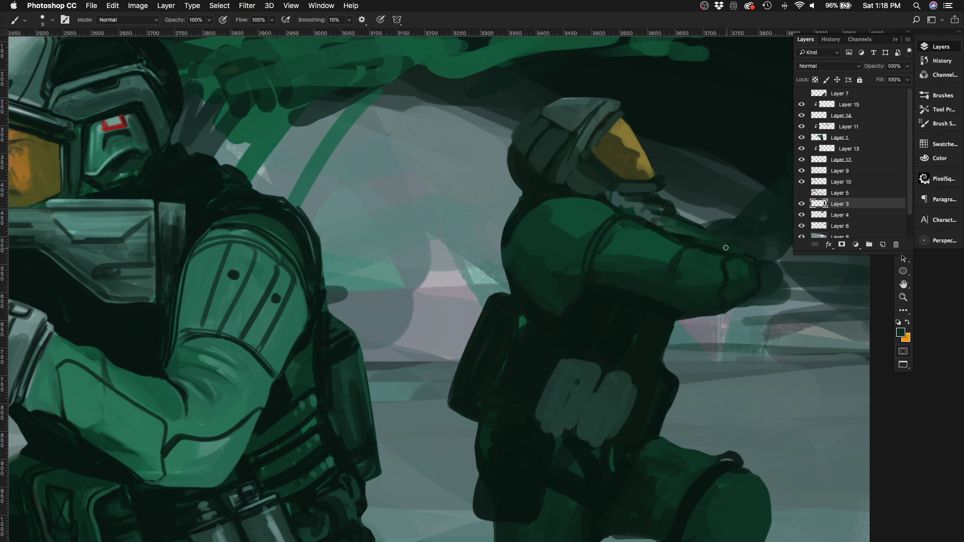
Step: Darken the outline around the kneeling soldier's shoulder and armpit and shade the area between the collar and forearm
key("bracketleft")
key("bracketleft")
mouse_move(652, 196)
left_mouse_down()
mouse_move(622, 215)
mouse_move(617, 203)
mouse_move(585, 236)
left_mouse_up()
left_click_drag(581, 284, 547, 295)
left_click_drag(520, 276, 515, 238)
scroll(571, 199, "right", 3)
key("bracketright")
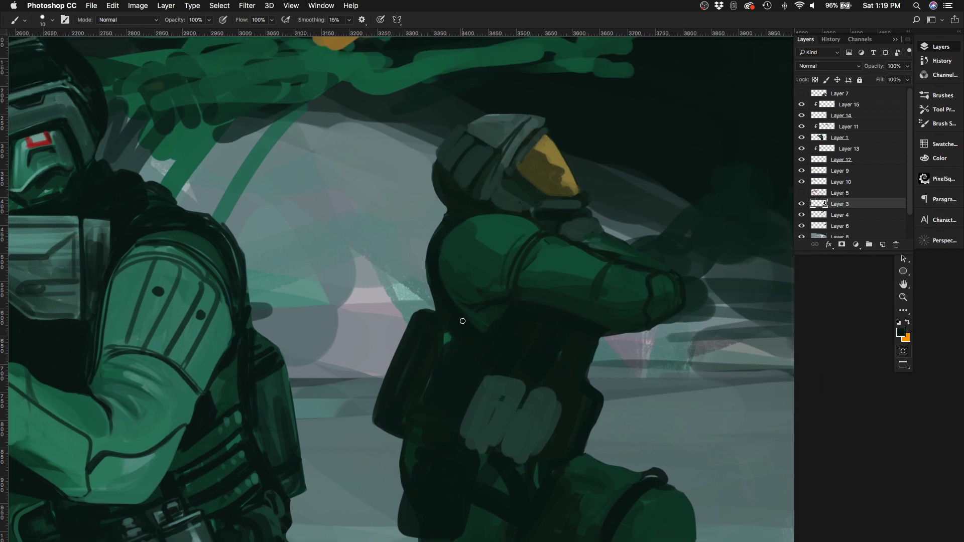
key("bracketright")
mouse_move(584, 235)
left_mouse_down()
mouse_move(673, 273)
mouse_move(602, 243)
left_mouse_up()
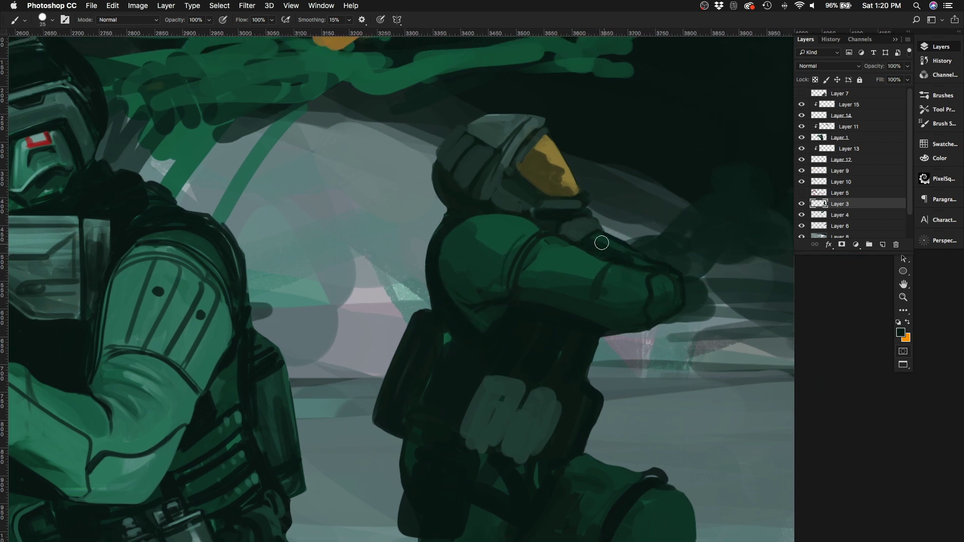
key("bracketleft")
scroll(577, 151, "down", 5)
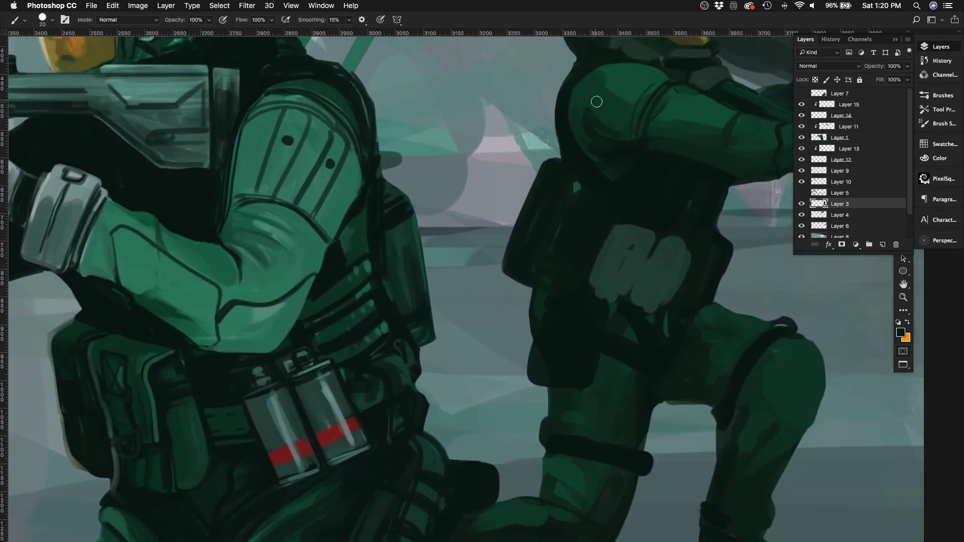
Step: Paint a dark jaw line beneath the kneeling soldier's visor, add small red marks to the helmet, and undo the last stroke
scroll(587, 79, "up", 4)
key("bracketleft")
left_click(616, 174, "alt")
left_click_drag(605, 176, 656, 192)
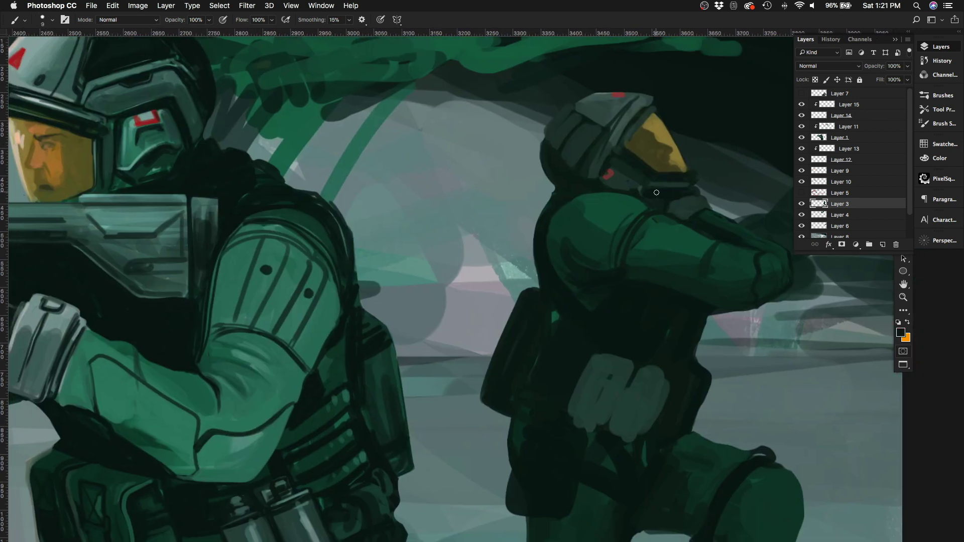
key("ctrl+z")
key("bracketright")
key("bracketright")
key("e")
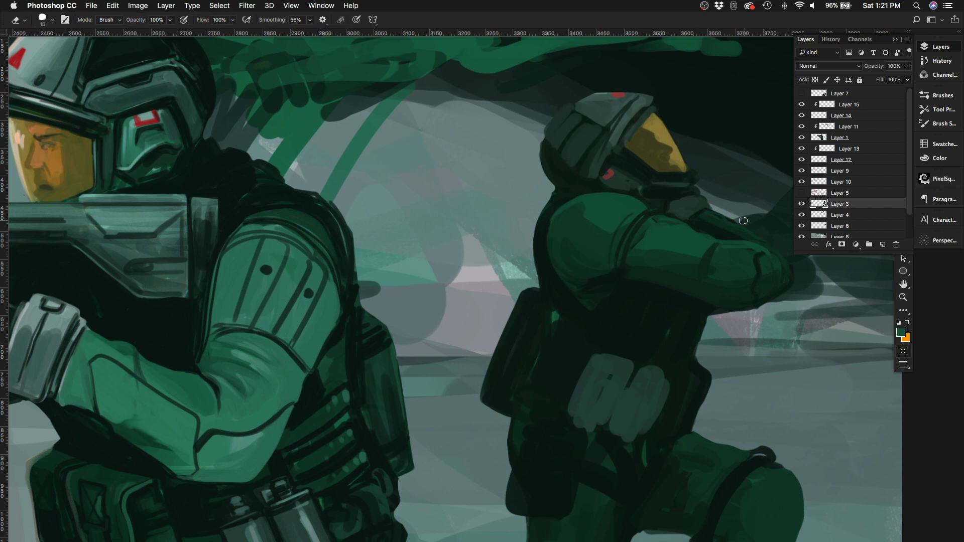
Step: Flip the image horizontally and reshape the kneeling soldier's grey waist patch into a clean-edged angular pouch
key("ctrl+0")
key("h")
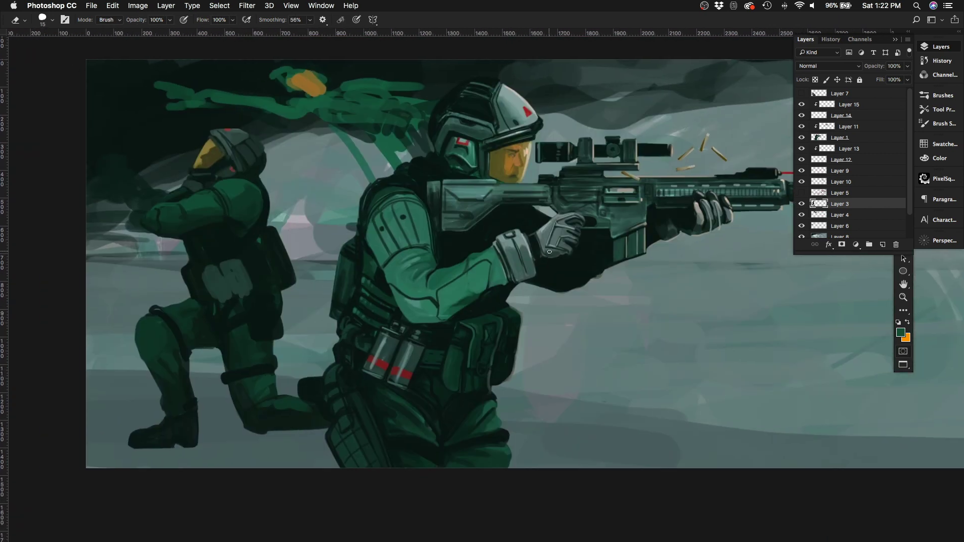
key("b")
scroll(189, 404, "up", 2)
mouse_move(249, 205)
left_mouse_down()
mouse_move(168, 275)
mouse_move(118, 381)
left_mouse_up()
key("e")
left_click_drag(108, 288, 146, 403)
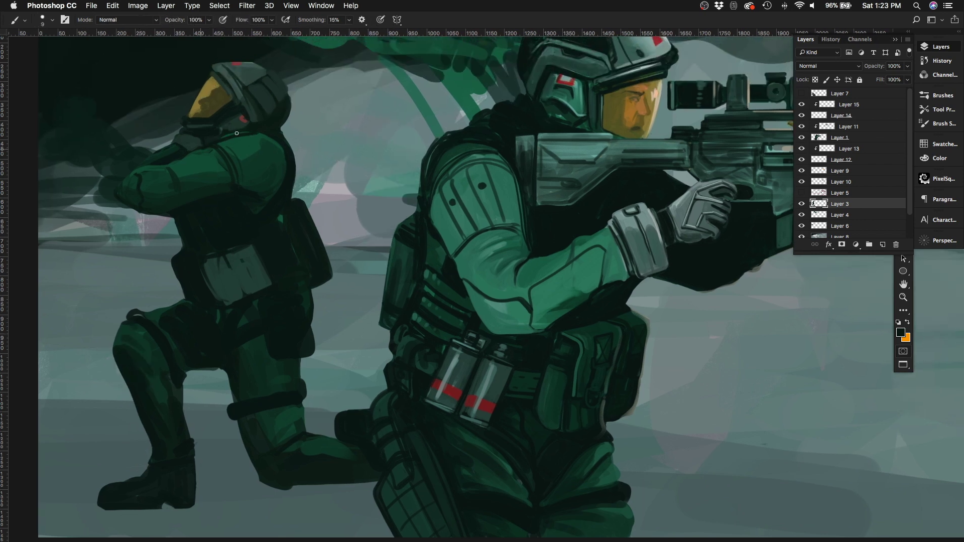
Step: Show the red sketch on Layer 5 and paint a dark green arm stretched out in front of the kneeling soldier
key("Tab")
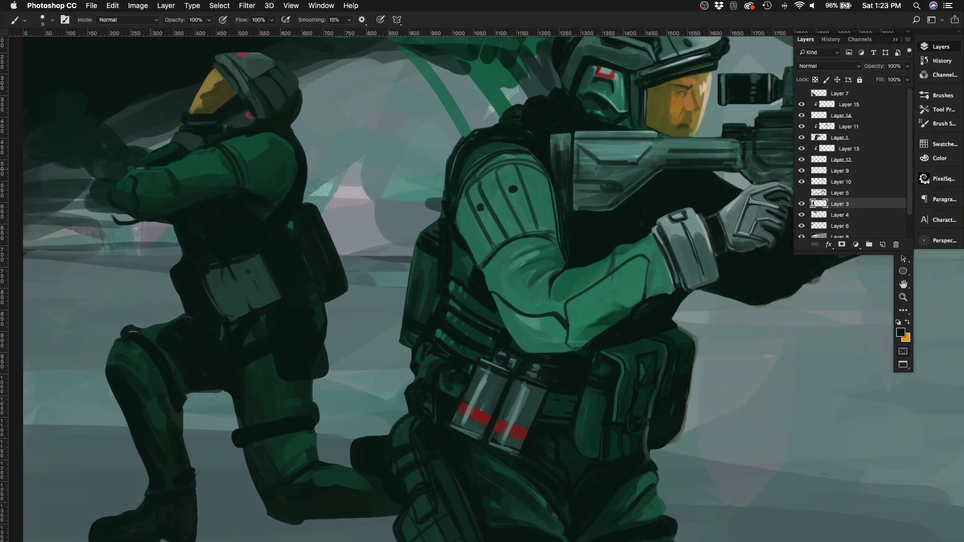
left_click(124, 215, "alt")
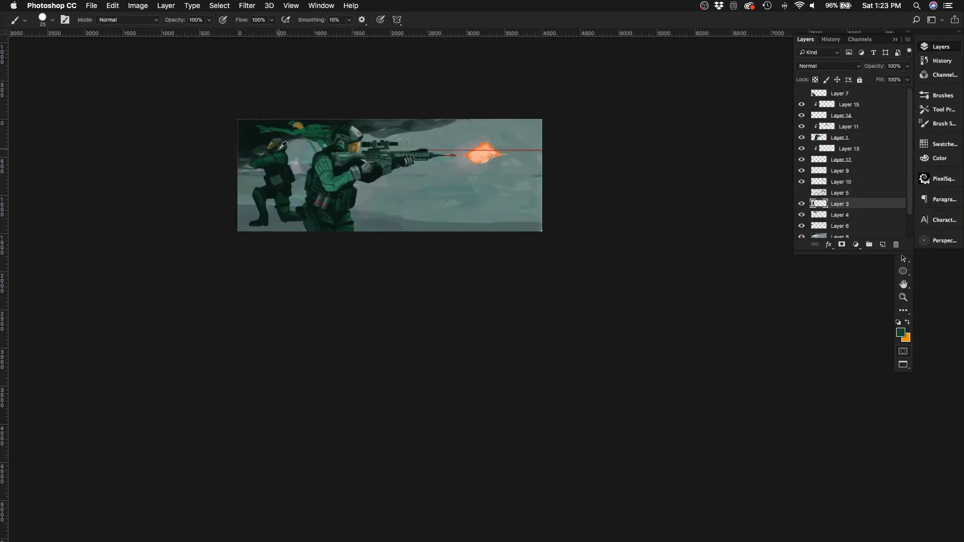
left_click(802, 193)
left_click(937, 46)
scroll(241, 216, "up", 3)
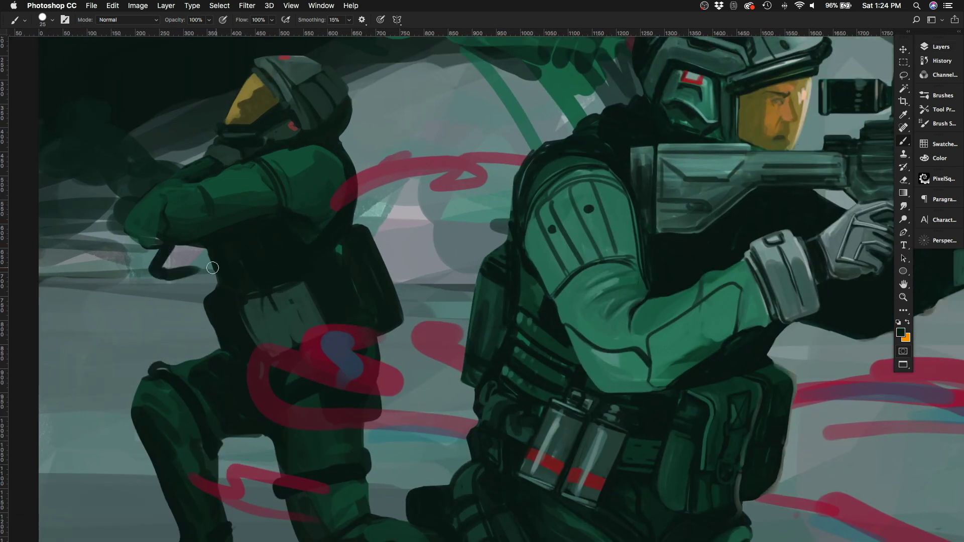
key("bracketright")
scroll(200, 141, "down", 2)
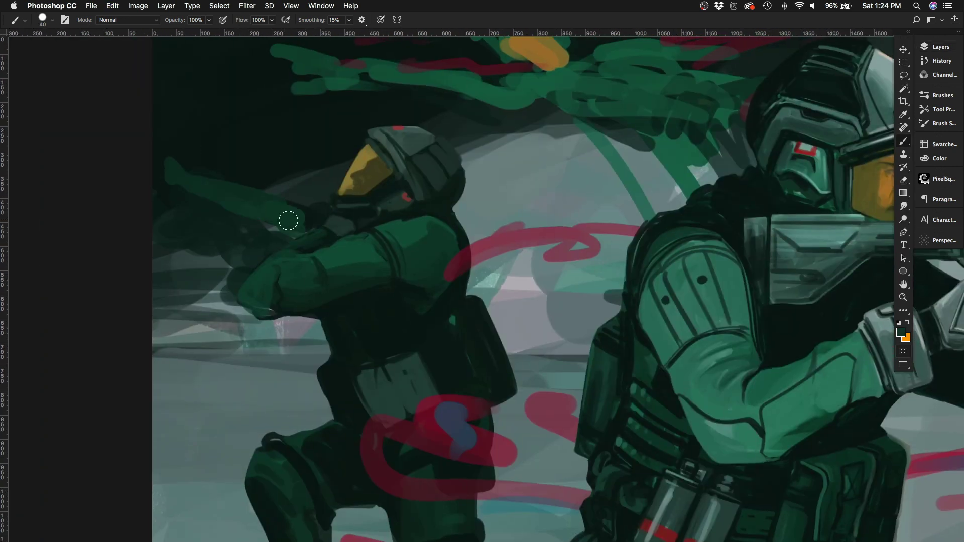
Step: Scale the kneeling soldier down to about 81% and place him behind the main soldier
key("ctrl+t")
left_click_drag(469, 426, 534, 355)
scroll(534, 355, "down", 3)
left_click_drag(360, 190, 368, 197)
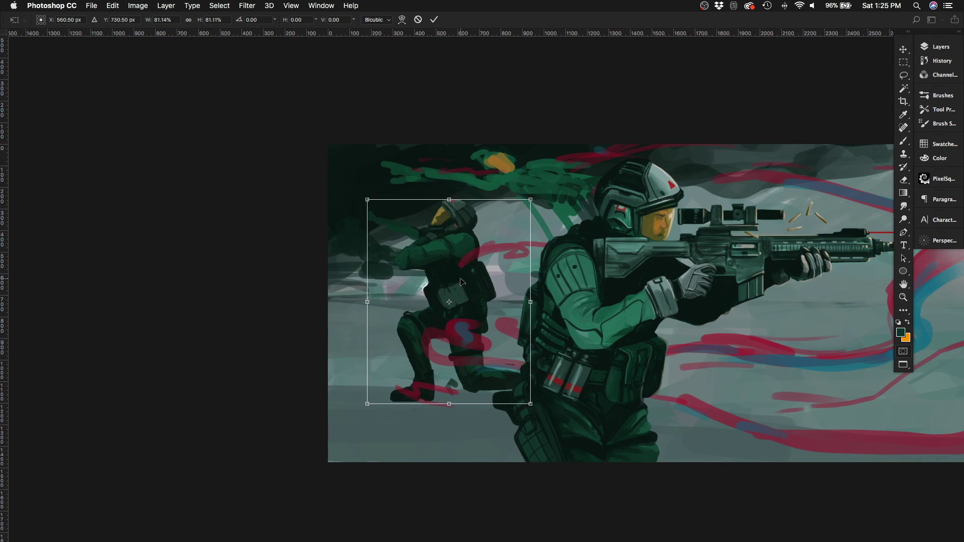
scroll(463, 286, "up", 3)
key("Return")
Step: Paint a grey gloved pointing hand with a wrist cuff at the end of the kneeling soldier's outstretched arm
key("b")
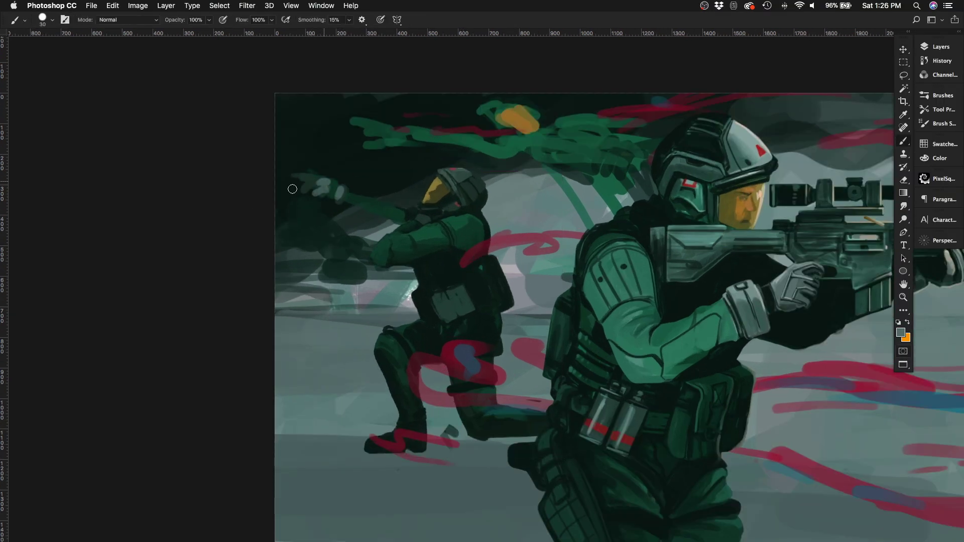
scroll(371, 181, "up", 2)
key("e")
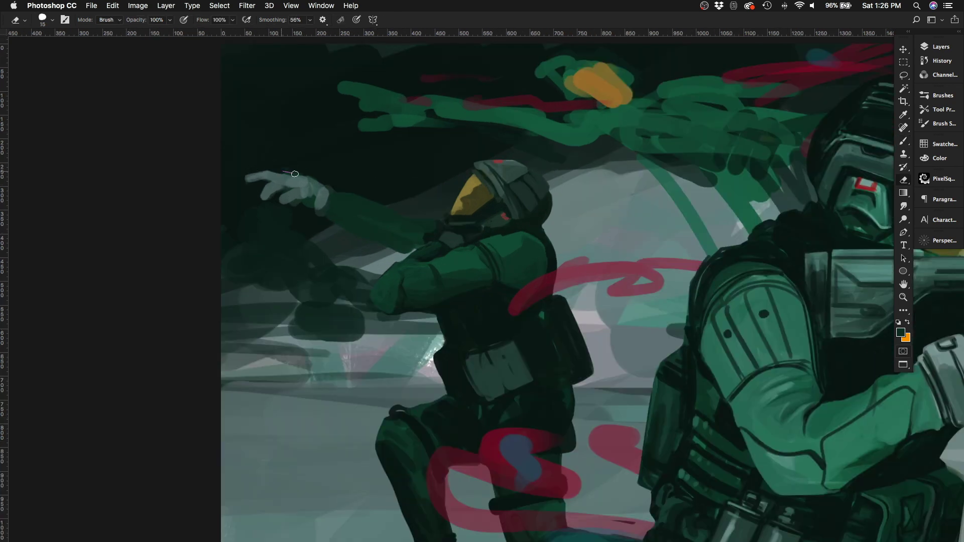
key("b")
left_click(317, 199, "alt")
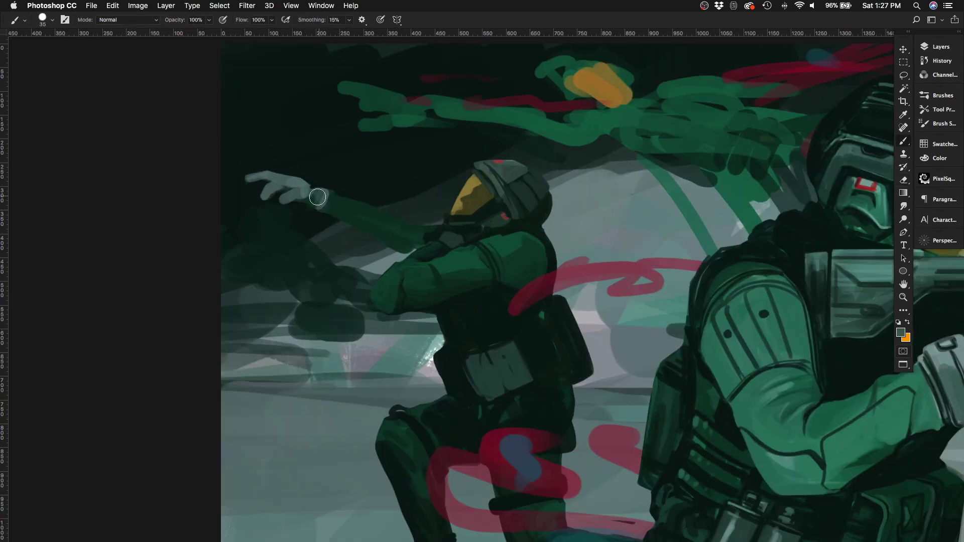
left_click_drag(316, 188, 317, 218)
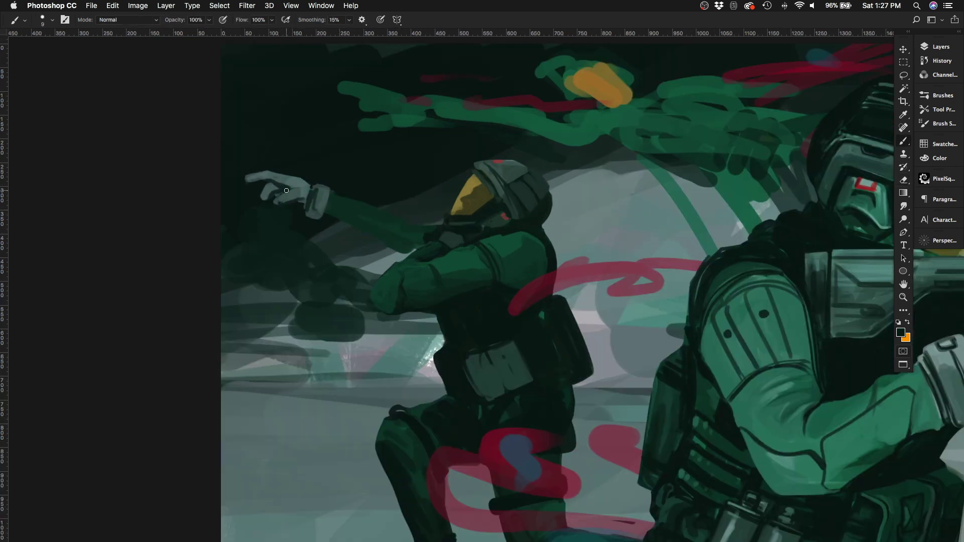
Step: Brighten the kneeling soldier's outstretched sleeve with green and repaint the grey waist patch as dark pouches
key("bracketright")
key("bracketright")
key("super+minus")
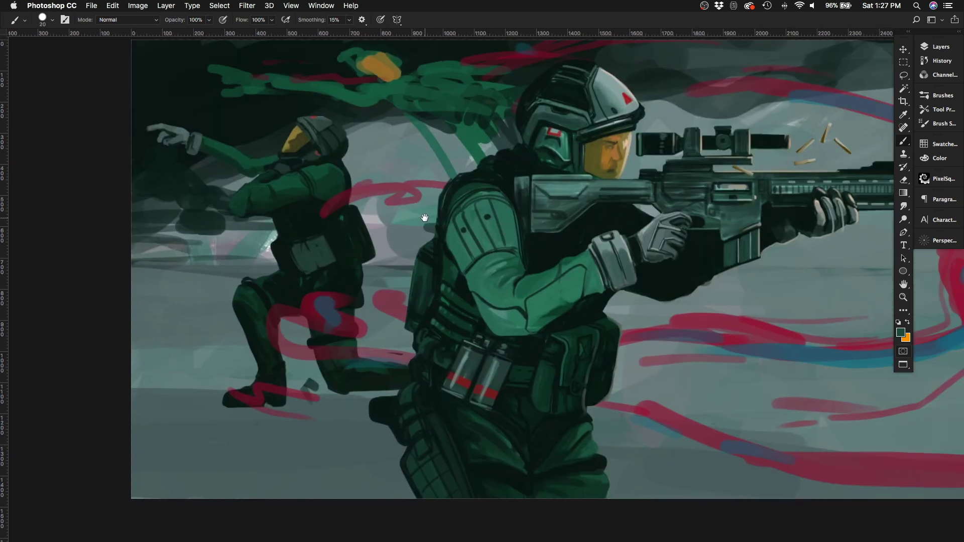
left_click_drag(450, 201, 424, 208)
key("super+minus")
key("super+plus")
key("super+plus")
left_click(377, 267, "alt")
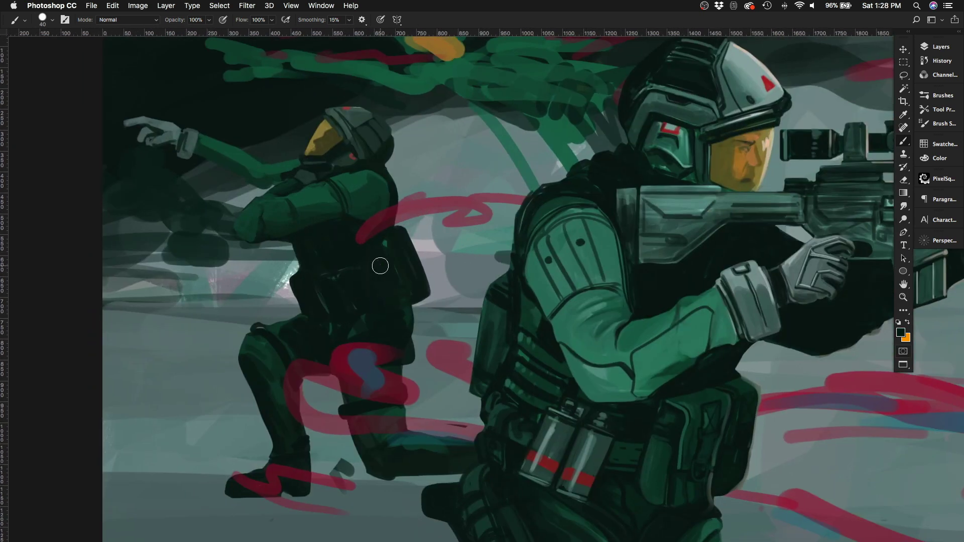
Step: Shade the kneeling soldier's outstretched sleeve with dark green and clean up the edge near the cuff with the eraser
key("bracketleft")
key("bracketleft")
left_click_drag(195, 153, 260, 191)
key("e")
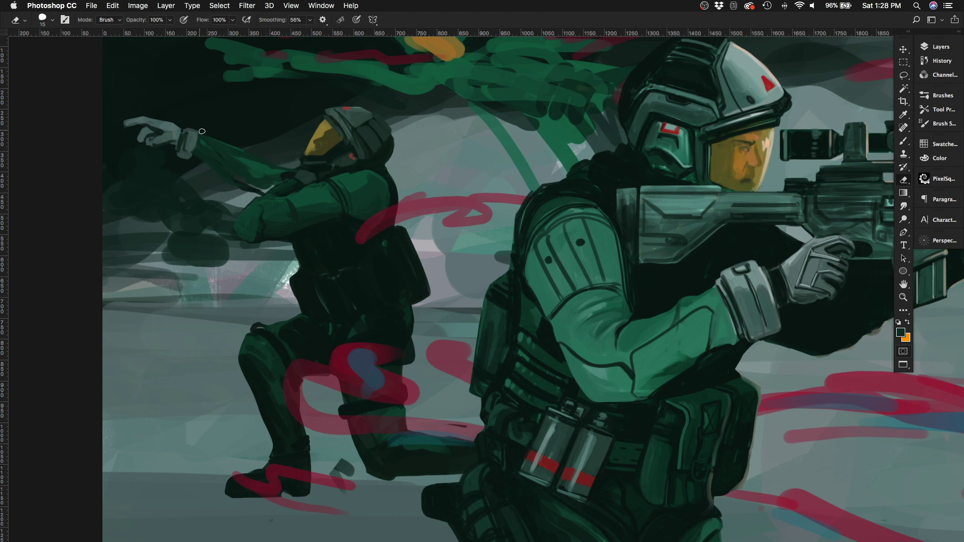
key("b")
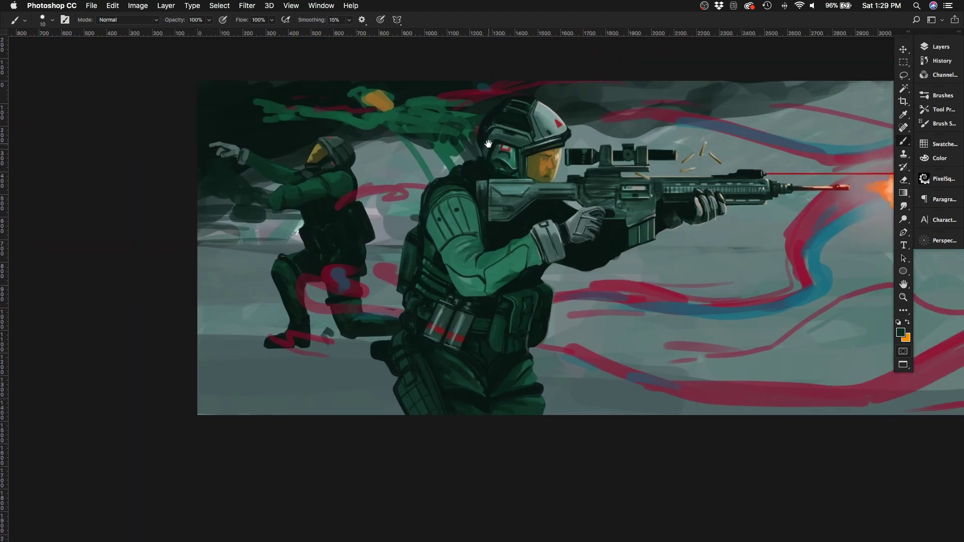
Step: Select Layer 4 and scale down the green flying figure sketch above the kneeling soldier
key("e")
key("F7")
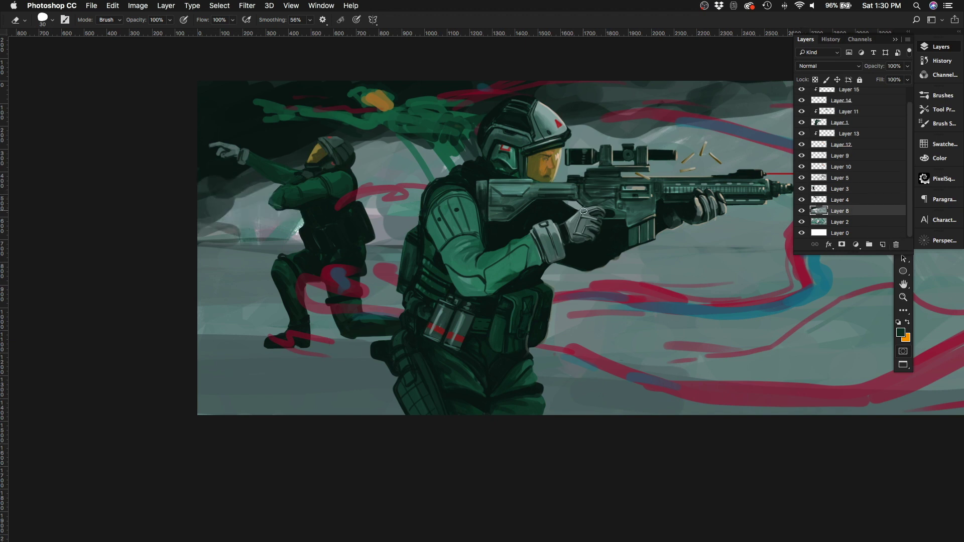
left_click(583, 211, "super")
key("super+t")
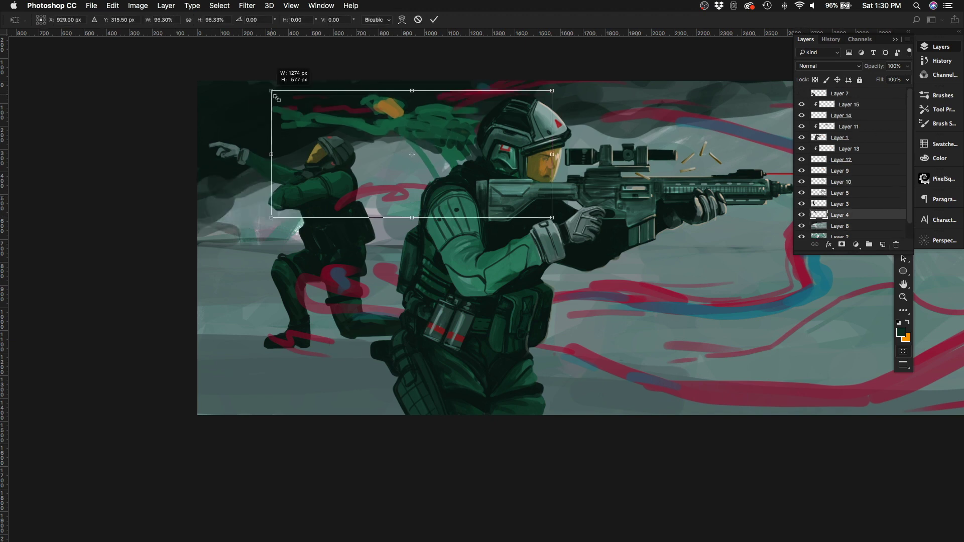
left_click_drag(474, 153, 429, 141)
key("Return")
Step: Paint a dark green torso on the flying figure and erase its thin trailing leg strokes
key("b")
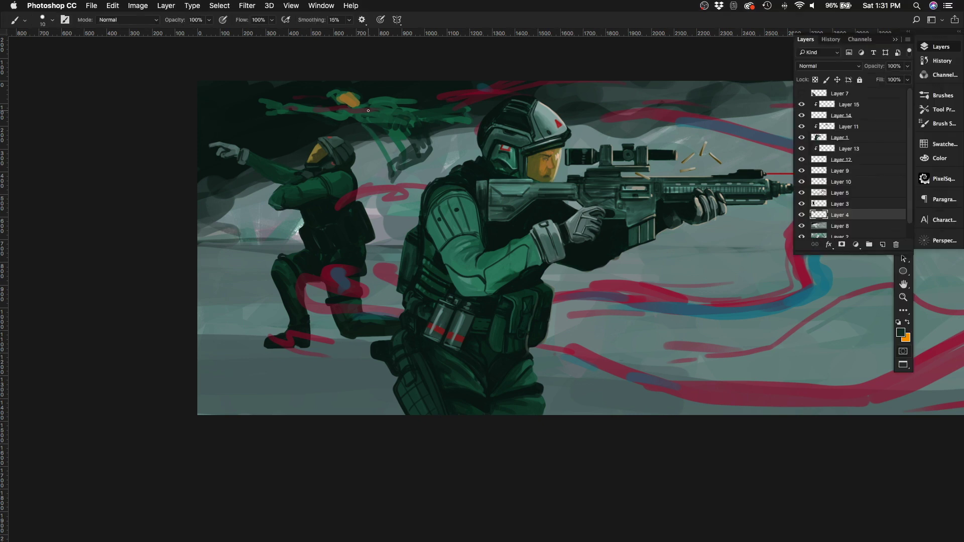
mouse_move(368, 110)
left_mouse_down()
mouse_move(394, 114)
mouse_move(424, 90)
left_mouse_up()
left_click(337, 87, "alt")
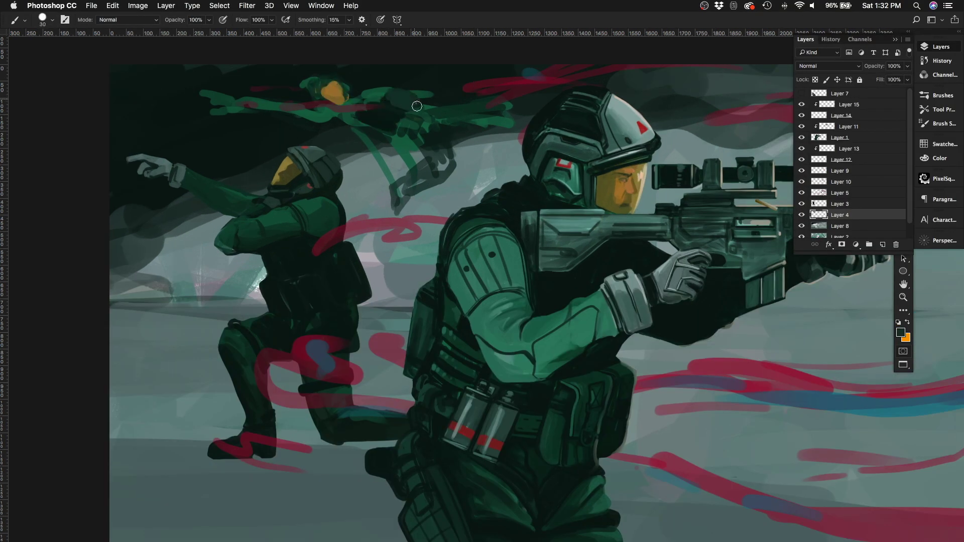
key("bracketleft")
left_click_drag(362, 140, 440, 95)
key("e")
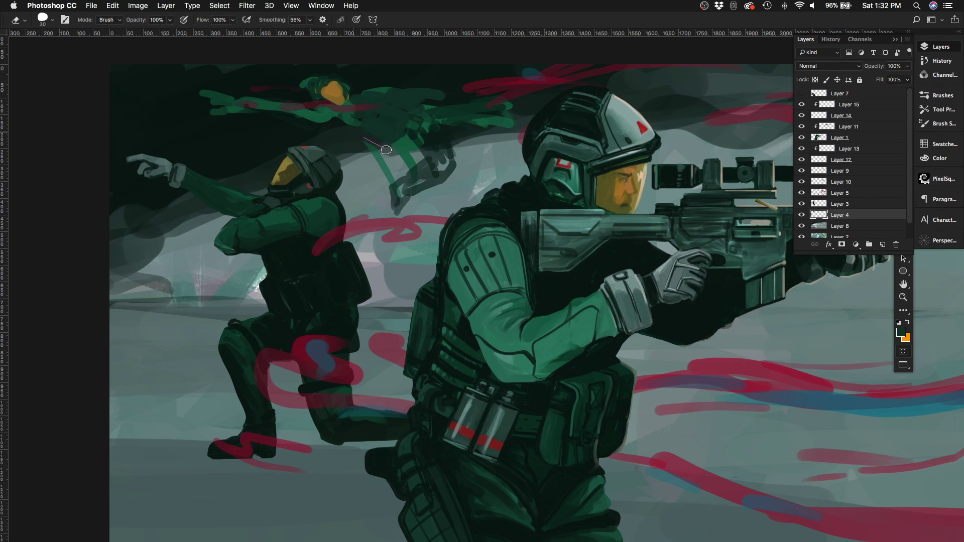
mouse_move(382, 145)
left_mouse_down()
mouse_move(418, 187)
mouse_move(407, 227)
mouse_move(416, 186)
mouse_move(455, 190)
left_mouse_up()
Step: Scale the flying figure on Layer 4 down further
key("ctrl+t")
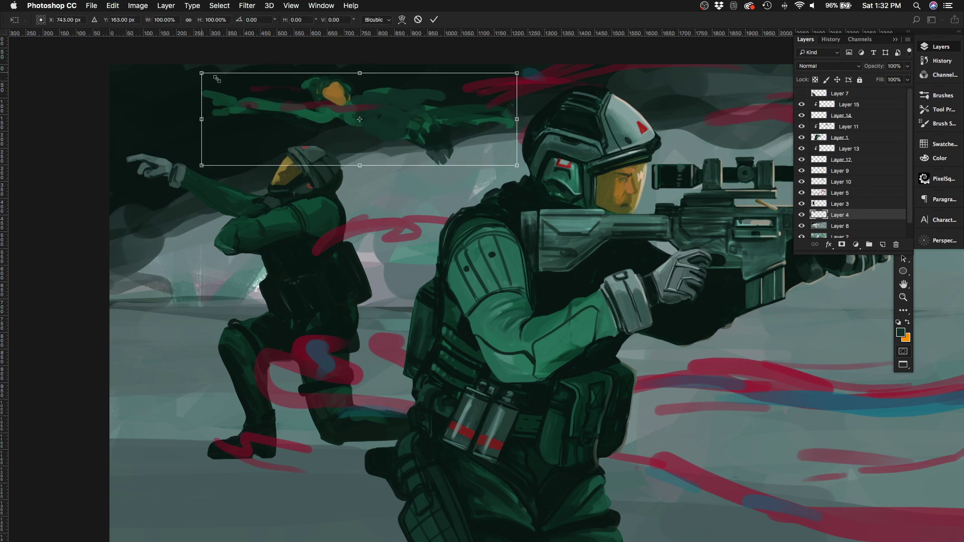
left_click_drag(520, 169, 493, 161)
key("Return")
Step: Paint rough dark green legs trailing behind the flying figure and trim them with the eraser
key("b")
left_click_drag(422, 133, 459, 168)
left_click_drag(477, 136, 454, 213)
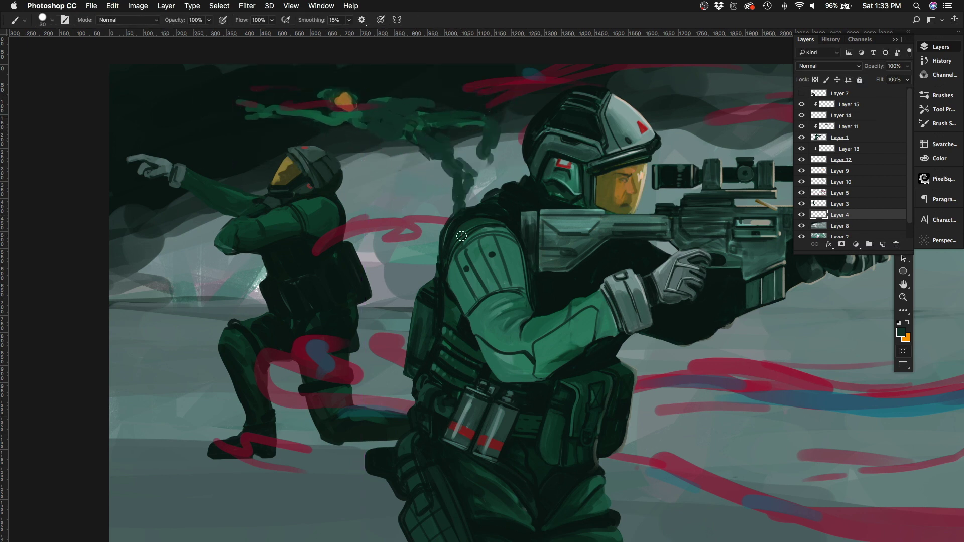
mouse_move(457, 150)
left_mouse_down()
mouse_move(469, 205)
mouse_move(502, 188)
left_mouse_up()
left_click_drag(484, 155, 441, 155)
key("e")
mouse_move(382, 151)
left_mouse_down()
mouse_move(427, 196)
mouse_move(462, 158)
left_mouse_up()
scroll(424, 188, "down", 3)
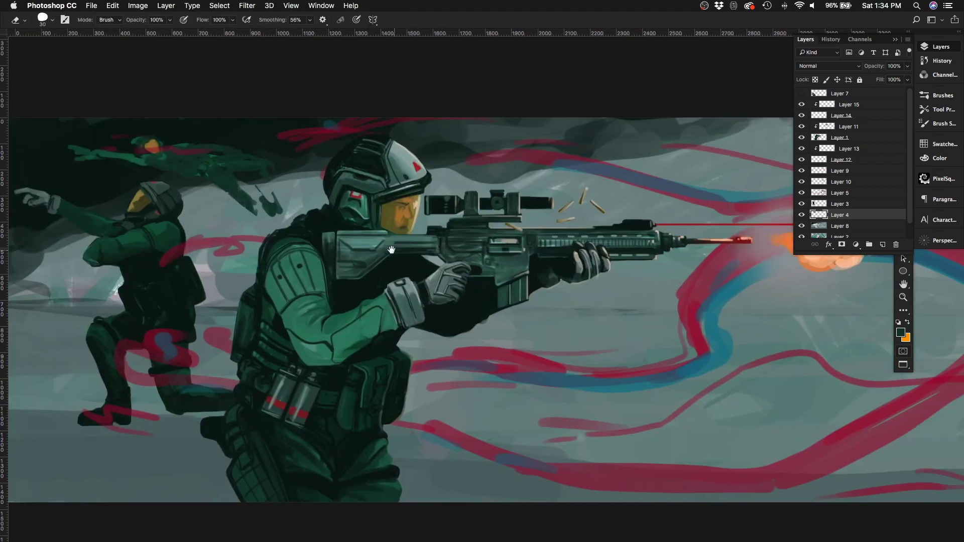
scroll(170, 160, "up", 2)
Step: Hide the red sketch on Layer 5, then paint the flying figure's raised arm and two legs with feet, erasing stray edges
key("b")
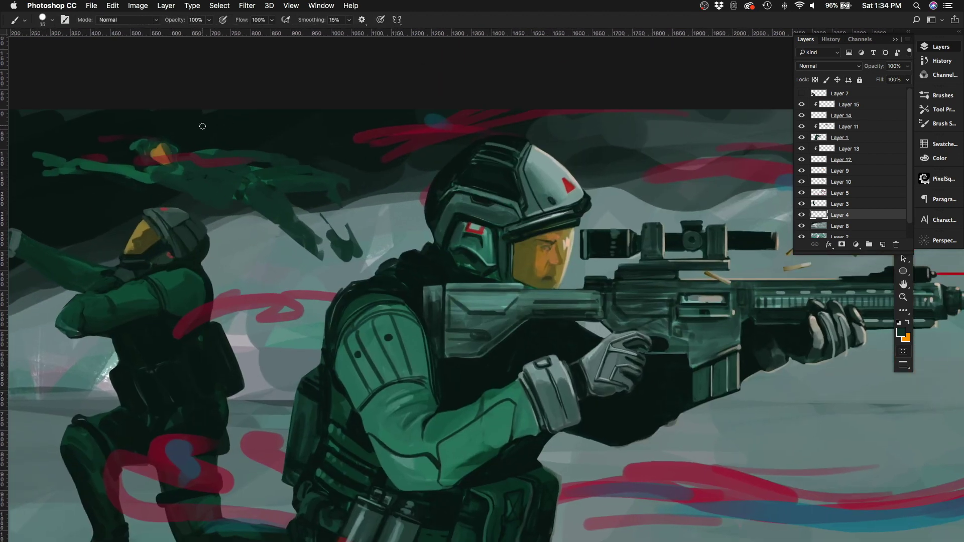
key("super+comma")
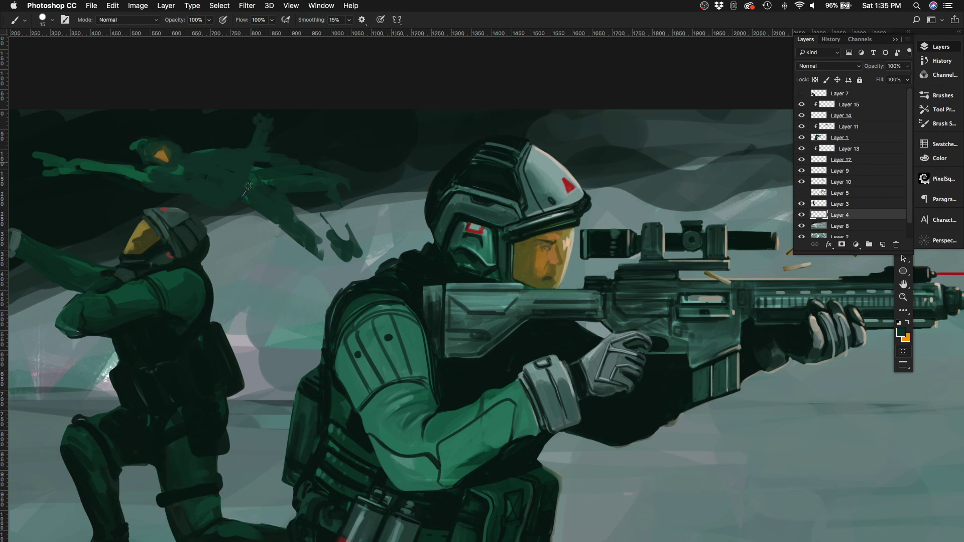
left_click_drag(301, 216, 333, 279)
left_click_drag(333, 179, 367, 248)
key("e")
left_click_drag(324, 216, 339, 234)
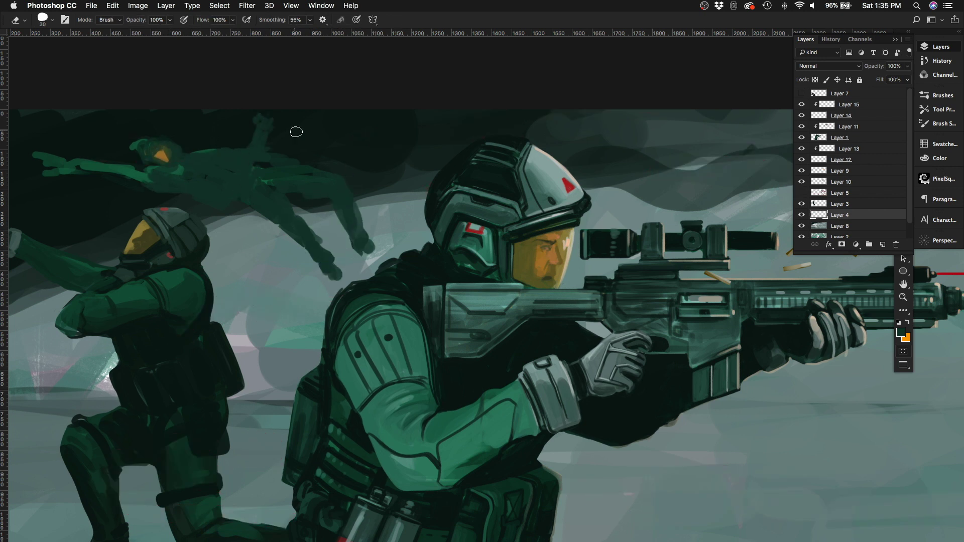
Step: Paint a grey gloved hand on the flying figure's outstretched arm and refine the forearm's edge
scroll(391, 195, "left", 6)
scroll(391, 195, "up", 1)
key("b")
mouse_move(218, 189)
left_mouse_down()
mouse_move(202, 179)
mouse_move(316, 206)
left_mouse_up()
left_click(204, 283, "alt")
key("e")
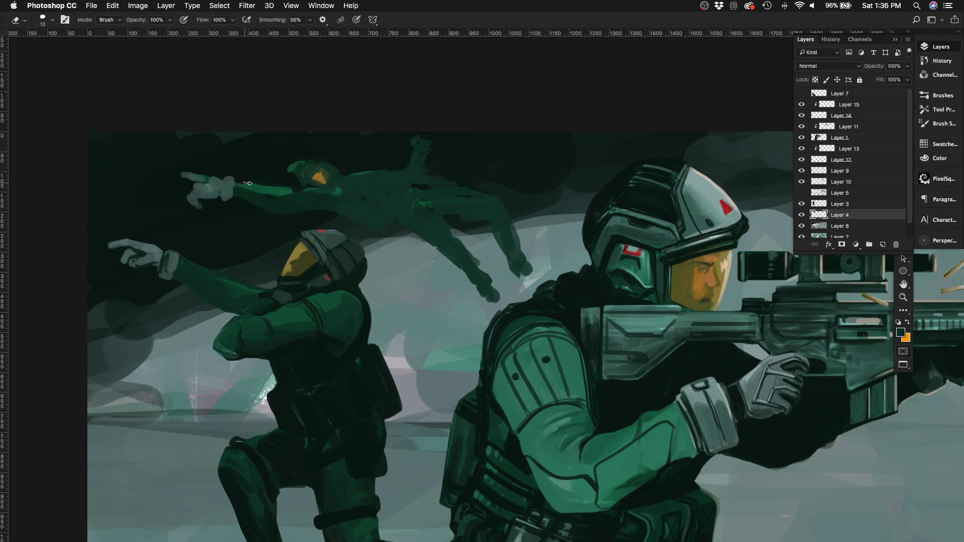
Step: Lasso the flying figure's grey hand, transform it into a smaller shape closer to the body, and deselect it
key("l")
key("ctrl+t")
left_click_drag(174, 171, 251, 179)
key("Return")
key("ctrl+d")
key("e")
scroll(258, 159, "down", 3)
scroll(258, 159, "left", 4)
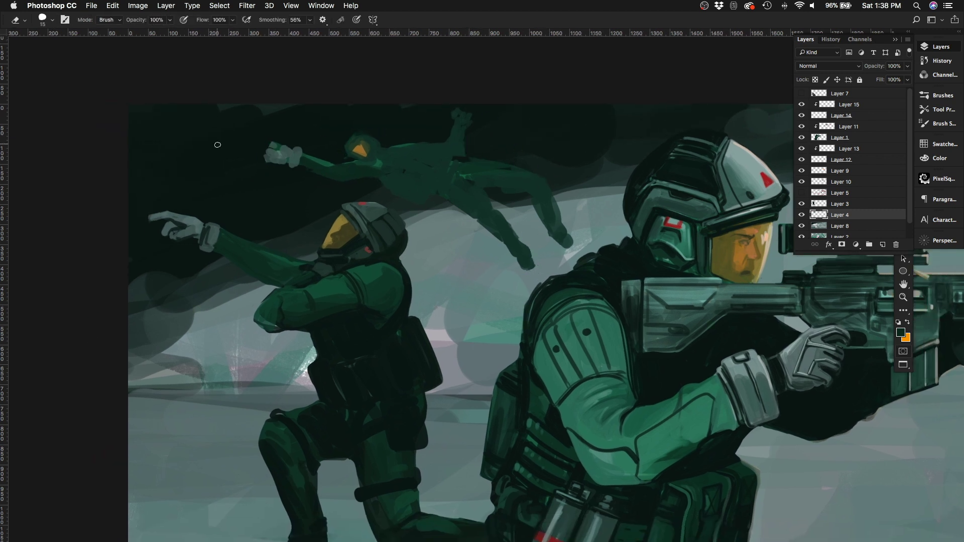
Step: Show the red sketch on Layer 5 and erase its strokes over the flying figure with a smaller eraser
key("b")
left_click(370, 148, "alt")
scroll(381, 119, "down", 6)
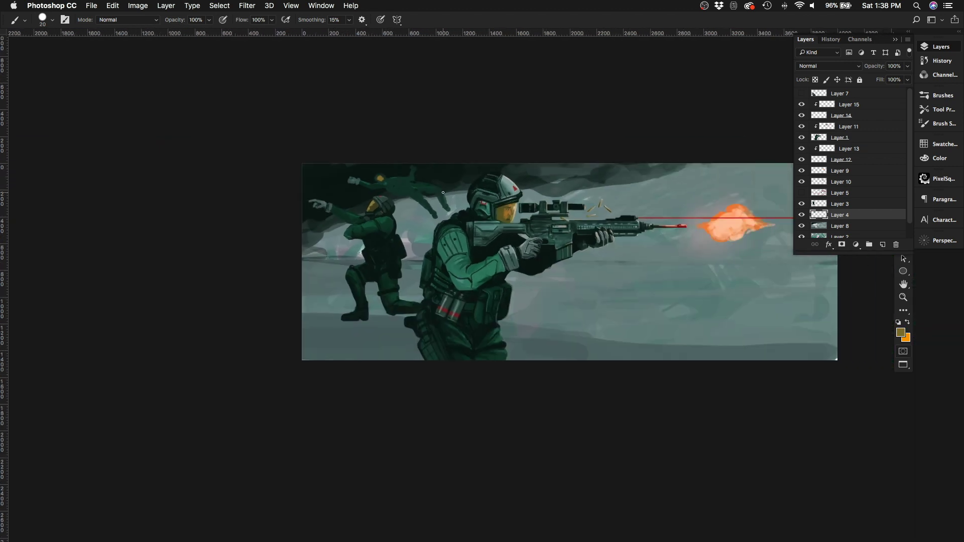
left_click(801, 193)
key("e")
left_click(839, 193)
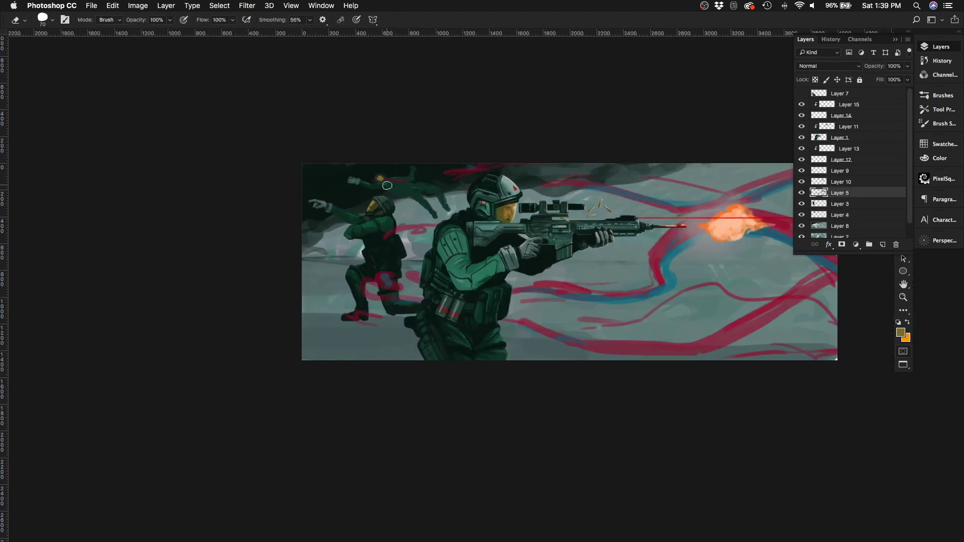
key("bracketleft")
key("bracketleft")
key("bracketleft")
key("bracketleft")
key("bracketleft")
key("bracketleft")
Step: On Layer 4, paint a dark vest with pouches across the flying figure's torso and a grey patch on its helmet
left_click(840, 215)
scroll(379, 181, "up", 6)
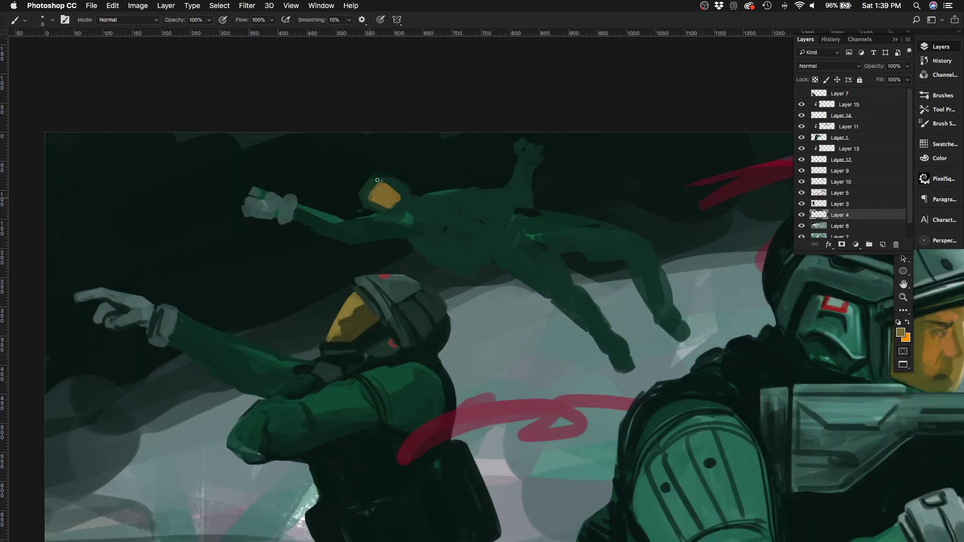
key("b")
left_click(402, 360, "alt")
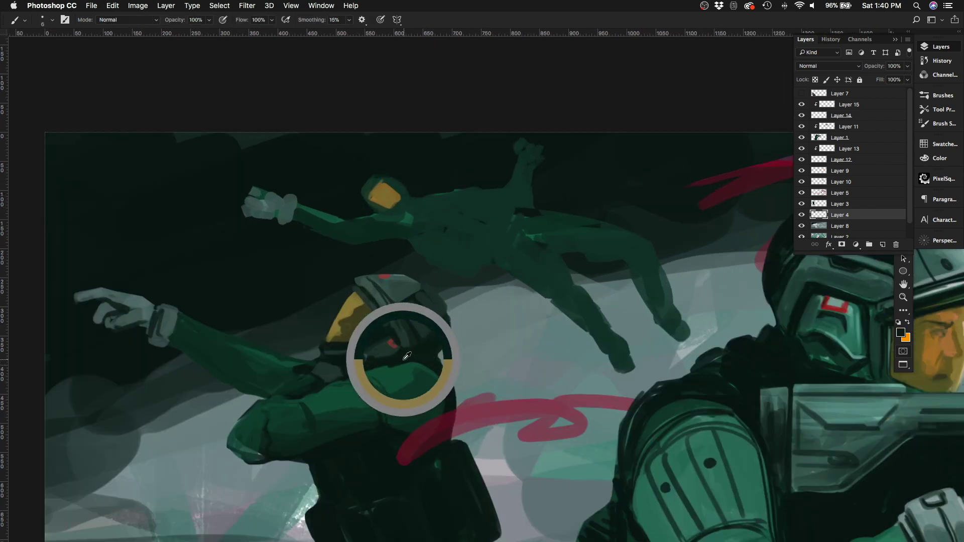
scroll(400, 212, "down", 1)
mouse_move(407, 205)
left_mouse_down()
mouse_move(450, 194)
mouse_move(473, 200)
mouse_move(510, 220)
mouse_move(502, 246)
left_mouse_up()
left_click_drag(369, 190, 371, 179)
Step: Define the flying figure's grey fingers and paint dark shadows over its arms, torso, legs and far boot
left_click(440, 162, "alt")
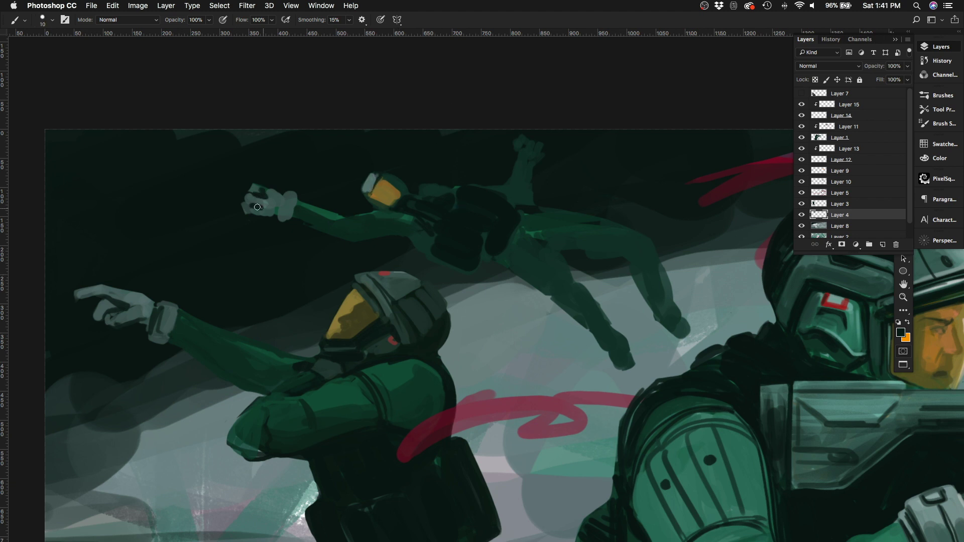
left_click(438, 226, "alt")
mouse_move(389, 217)
left_mouse_down()
mouse_move(426, 247)
mouse_move(533, 233)
mouse_move(631, 252)
mouse_move(502, 248)
left_mouse_up()
key("bracketleft")
key("bracketleft")
key("bracketleft")
key("bracketleft")
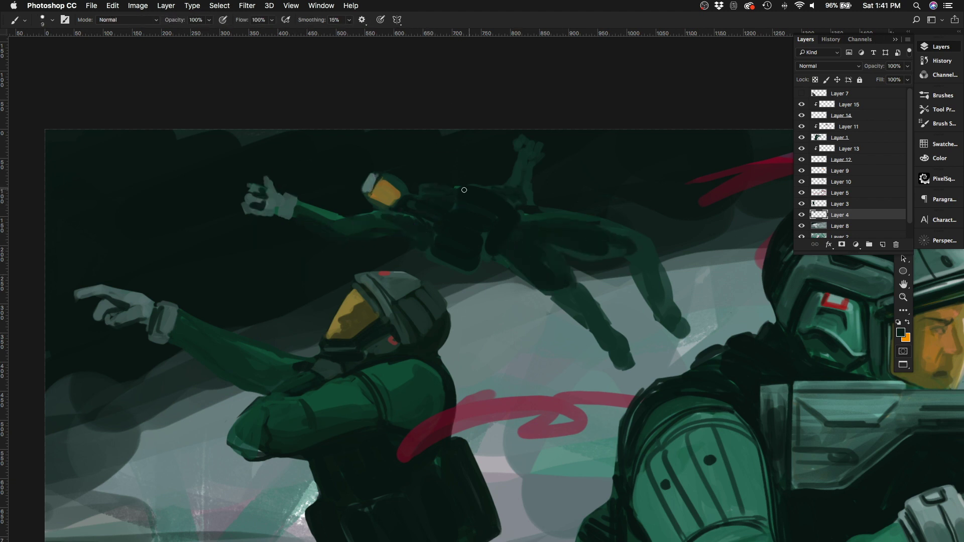
left_click_drag(463, 190, 688, 334)
key("bracketright")
key("bracketright")
left_click_drag(346, 230, 354, 227)
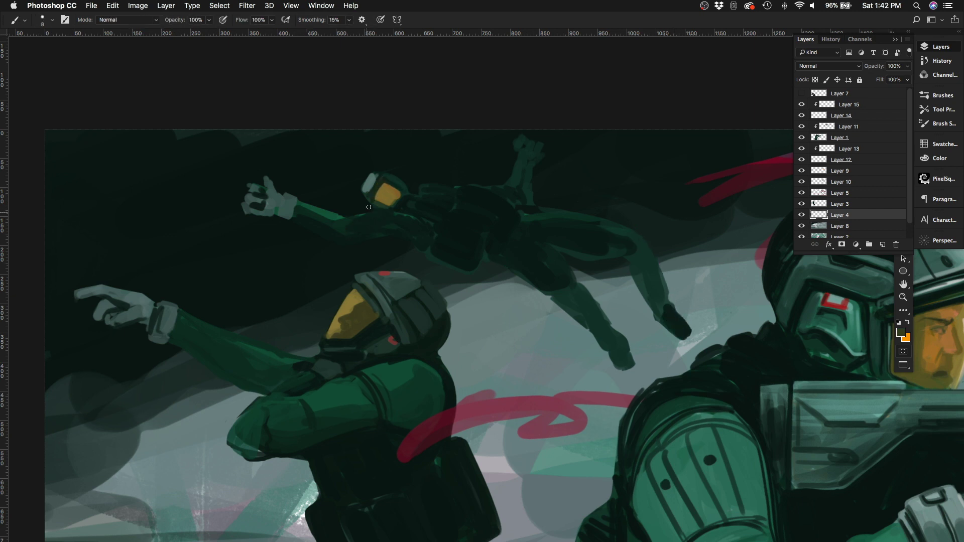
Step: Lasso the flying figure's outstretched hand, rotate it 13 degrees and trim its outer edge with the eraser
key("l")
left_click_drag(241, 171, 301, 233)
key("ctrl+t")
left_click_drag(318, 157, 301, 151)
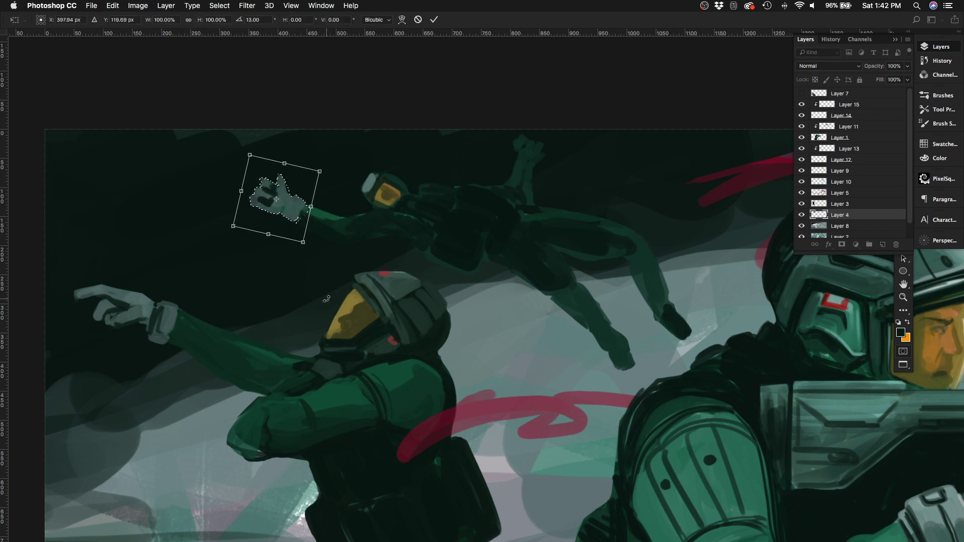
key("Return")
key("e")
left_click_drag(259, 184, 252, 203)
key("b")
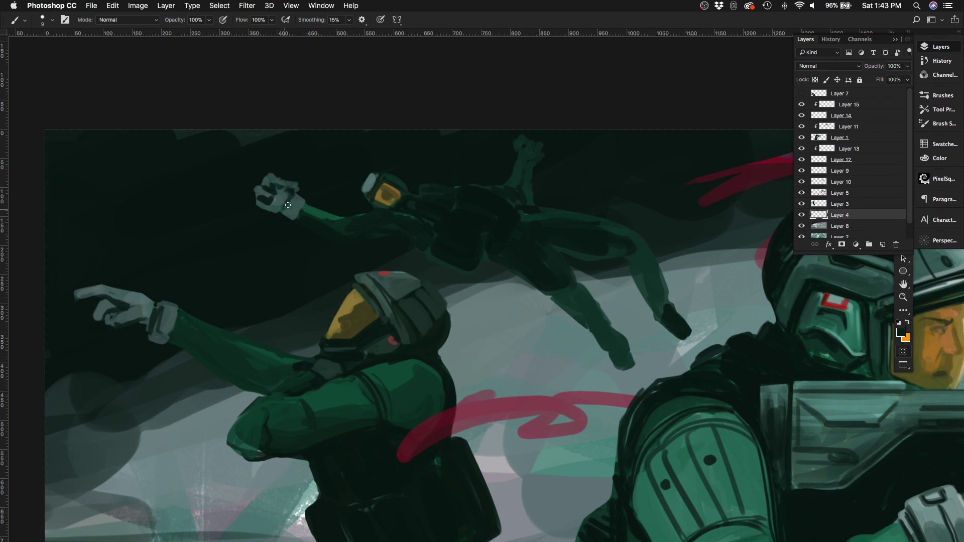
Step: Darken the flying figure's limbs and remaining boot, checking the painting in a mirrored view
key("e")
key("h")
mouse_move(608, 338)
left_mouse_down()
mouse_move(638, 283)
mouse_move(542, 342)
left_mouse_up()
key("b")
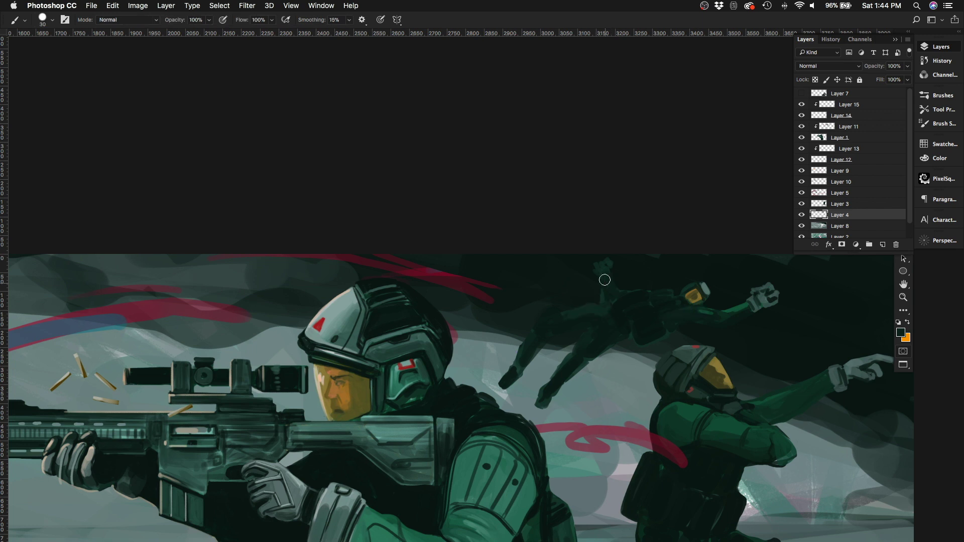
key("e")
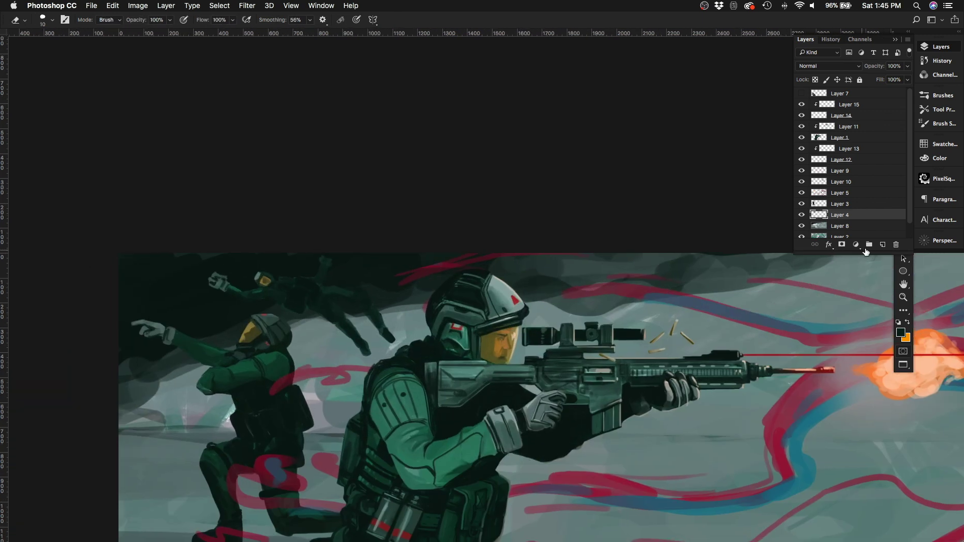
Step: On a new layer clipped to Layer 4, brush soft green over the flying figure and partly erase it
key("super+shift+alt+n")
key("super+alt+g")
mouse_move(325, 251)
left_mouse_down()
mouse_move(303, 303)
mouse_move(244, 288)
left_mouse_up()
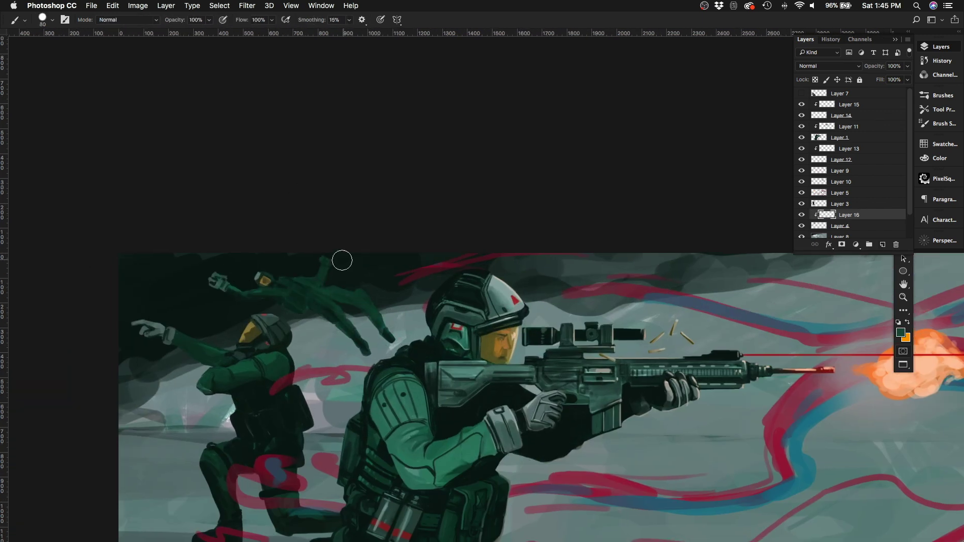
key("e")
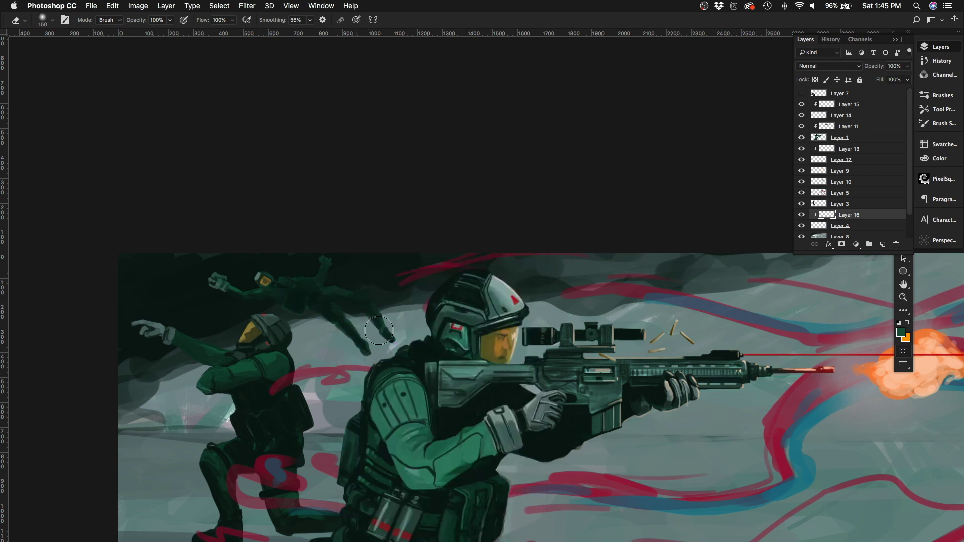
scroll(307, 303, "down", 3)
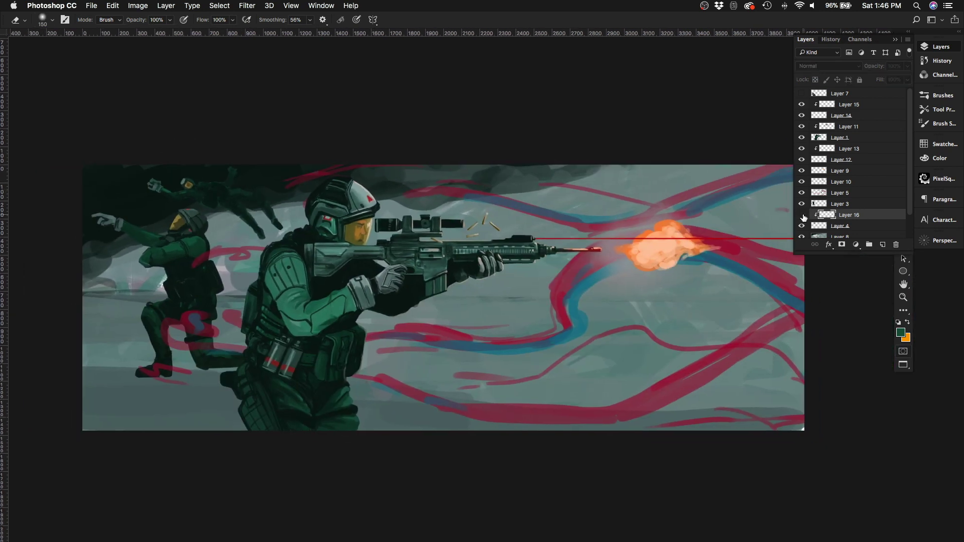
Step: On Layer 5, choose a bright red swatch and paint thick tentacles over the sketch lines right of the rifle
left_click(840, 193)
scroll(510, 201, "down", 2)
key("Tab")
key("Tab")
left_click(924, 144)
left_click(803, 171)
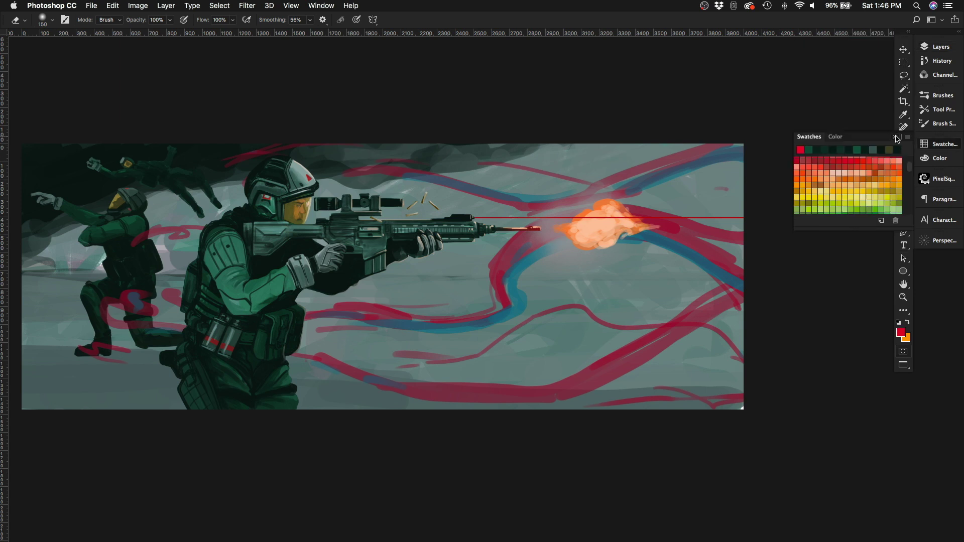
key("v")
key("b")
mouse_move(742, 259)
left_mouse_down()
mouse_move(703, 234)
mouse_move(622, 210)
left_mouse_up()
mouse_move(535, 226)
left_mouse_down()
mouse_move(482, 281)
mouse_move(507, 309)
left_mouse_up()
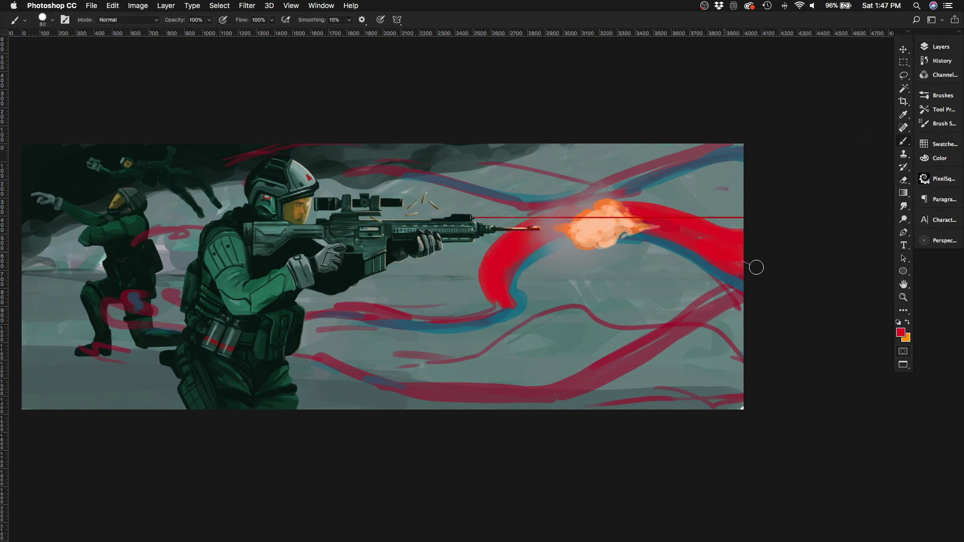
mouse_move(738, 284)
left_mouse_down()
mouse_move(570, 387)
mouse_move(441, 374)
left_mouse_up()
Step: Choose a dark red, shade the thick tentacles and extend looping curves towards the rifleman, undoing the last strokes
left_click(938, 159)
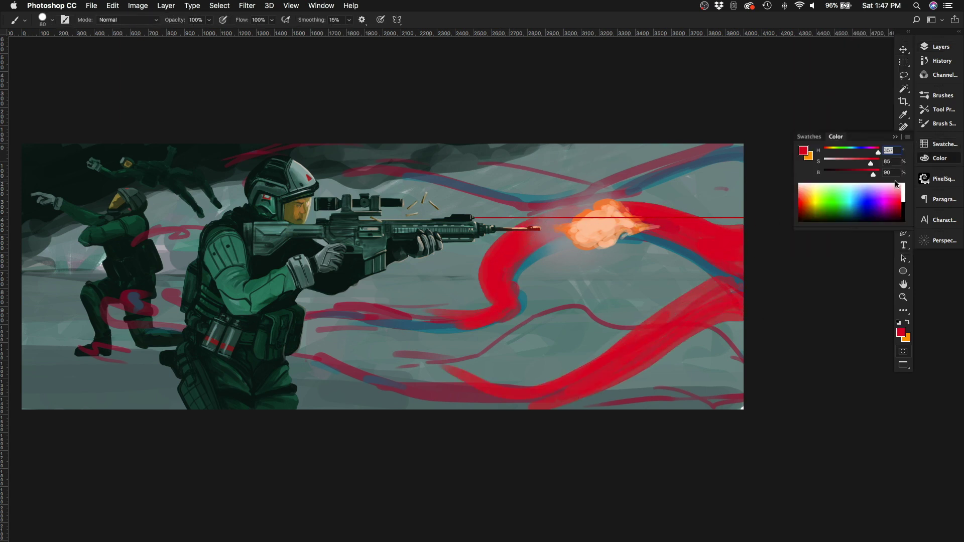
left_click(804, 221)
mouse_move(741, 213)
left_mouse_down()
mouse_move(621, 195)
mouse_move(532, 224)
mouse_move(493, 303)
mouse_move(302, 311)
left_mouse_up()
mouse_move(713, 280)
left_mouse_down()
mouse_move(451, 338)
mouse_move(557, 191)
mouse_move(359, 384)
mouse_move(309, 352)
left_mouse_up()
key("super+z")
key("super+z")
key("super+z")
key("super+z")
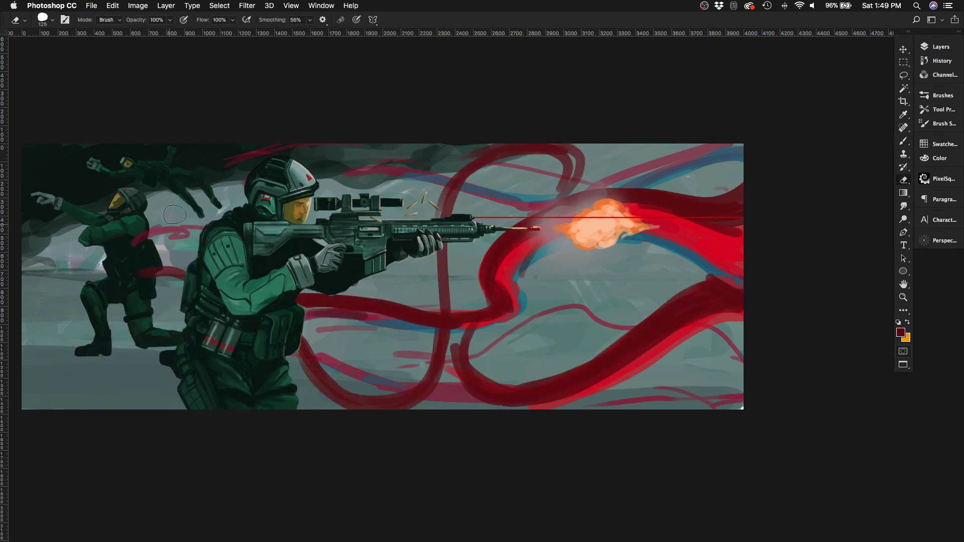
Step: Fill in the looping tentacles, wind one around the kneeling soldier, and erase leftover sketch strokes beside the rifleman
mouse_move(380, 395)
left_mouse_down()
mouse_move(447, 209)
mouse_move(493, 254)
mouse_move(471, 357)
mouse_move(637, 286)
mouse_move(514, 265)
mouse_move(493, 282)
mouse_move(383, 310)
mouse_move(556, 225)
left_mouse_up()
left_click_drag(182, 327, 149, 279)
key("e")
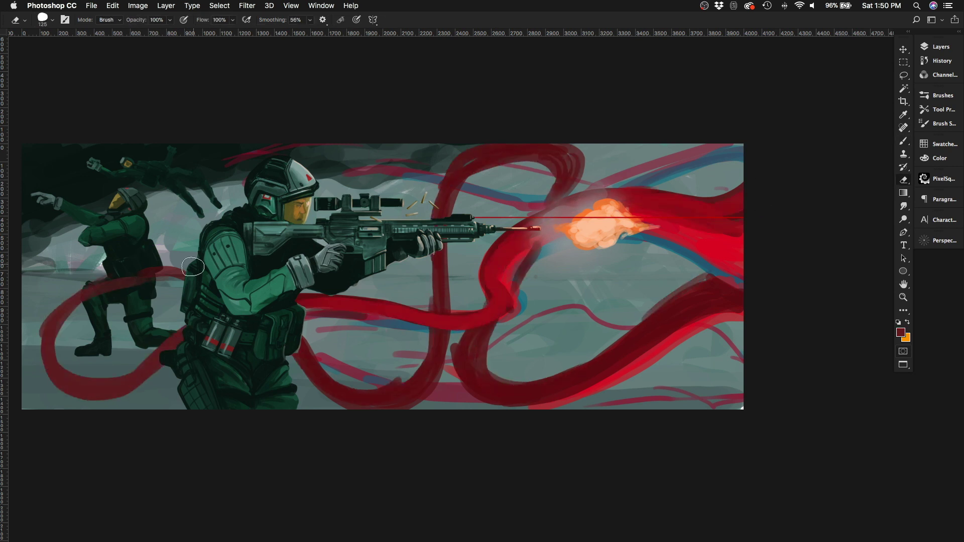
key("b")
left_click_drag(55, 362, 171, 256)
key("e")
mouse_move(276, 327)
left_mouse_down()
mouse_move(401, 306)
mouse_move(351, 381)
left_mouse_up()
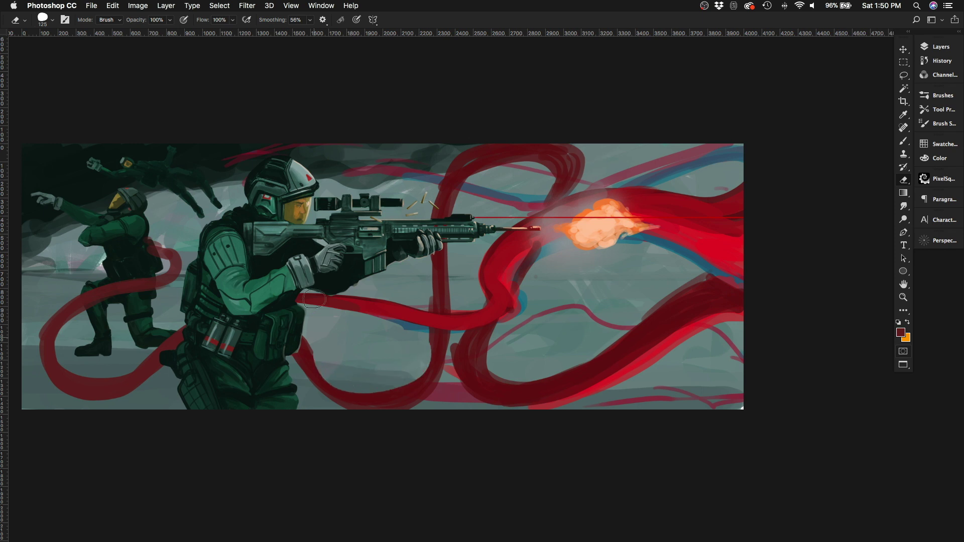
Step: With a smaller brush, paint a dark red tentacle from behind the rifleman wrapping around the kneeling soldier's lower leg
key("b")
key("bracketleft")
key("bracketleft")
key("bracketleft")
key("bracketleft")
key("bracketleft")
left_click_drag(181, 303, 151, 259)
key("e")
Step: Erase the upper sketch lines and paint dark red tentacles around the muzzle flash, behind the rifle and across the kneeling soldier
left_click_drag(703, 155, 582, 194)
key("b")
left_click_drag(645, 190, 741, 148)
left_click_drag(627, 231, 520, 347)
mouse_move(530, 260)
left_mouse_down()
mouse_move(484, 305)
mouse_move(318, 231)
mouse_move(59, 243)
left_mouse_up()
key("e")
mouse_move(231, 151)
left_mouse_down()
mouse_move(502, 169)
mouse_move(583, 193)
left_mouse_up()
key("b")
left_click_drag(151, 246, 95, 262)
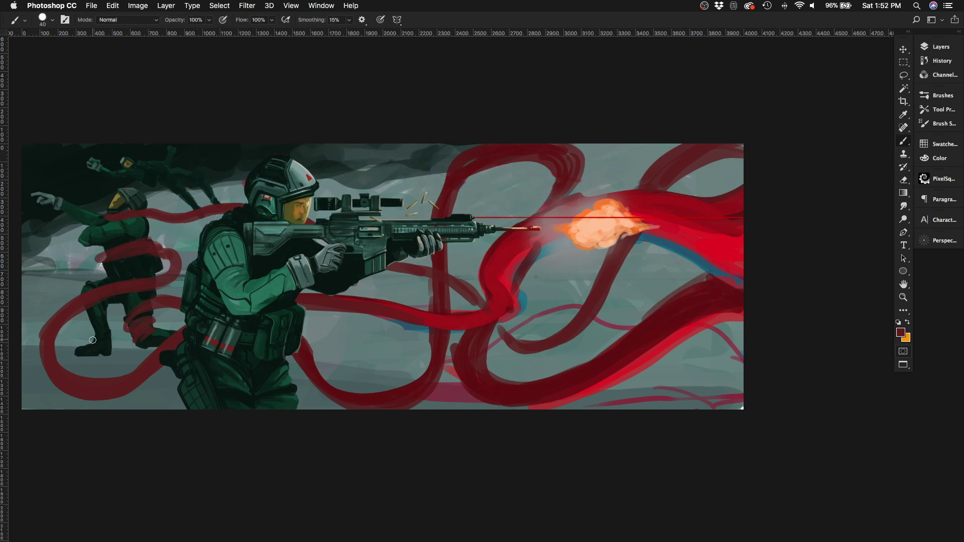
Step: On a new layer below Layer 3, paint thinner bright red tentacles weaving behind the rifleman and the thick tentacles
mouse_move(392, 270)
left_mouse_down()
mouse_move(516, 354)
mouse_move(597, 313)
mouse_move(703, 155)
mouse_move(483, 180)
mouse_move(693, 189)
mouse_move(546, 181)
mouse_move(145, 266)
mouse_move(355, 166)
mouse_move(206, 187)
left_mouse_up()
key("F7")
key("bracketright")
left_click(738, 173, "alt")
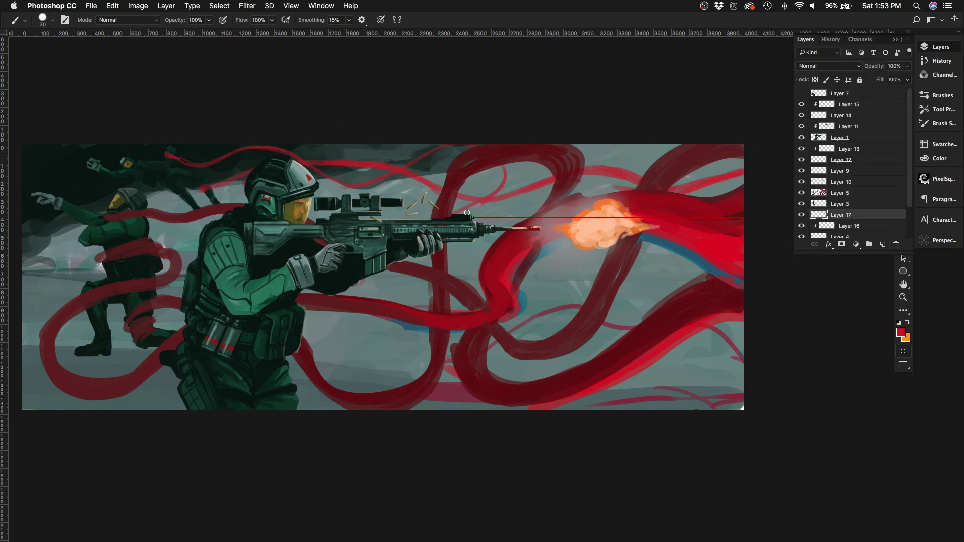
key("bracketright")
key("bracketright")
key("bracketright")
left_click_drag(358, 276, 409, 334)
key("bracketright")
left_click_drag(611, 271, 532, 321)
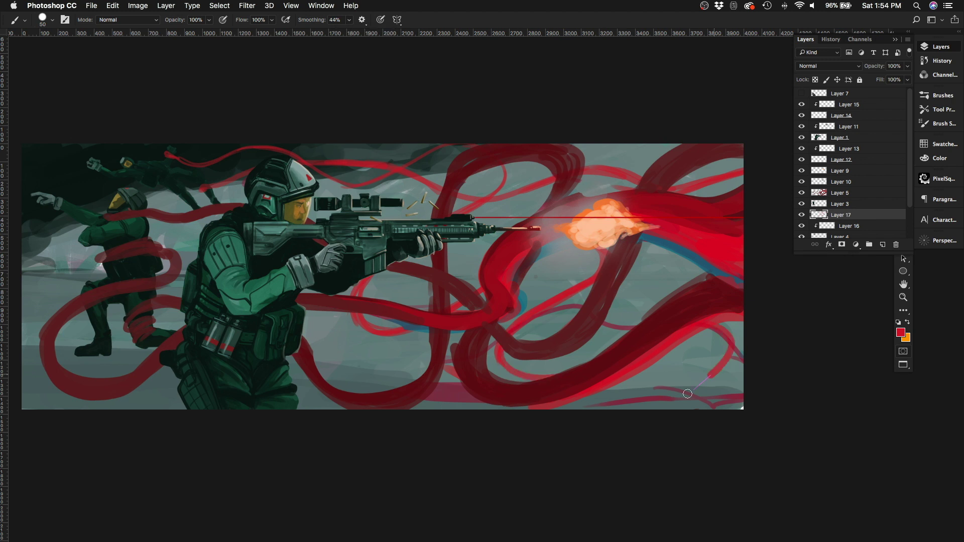
left_click_drag(653, 337, 723, 402)
key("super+z")
key("super+z")
Step: Add bright red tentacles looping below the muzzle flash and reaching around the flying figure's arms
key("alt+4")
key("alt+4")
mouse_move(532, 321)
left_mouse_down()
mouse_move(697, 261)
mouse_move(425, 322)
left_mouse_up()
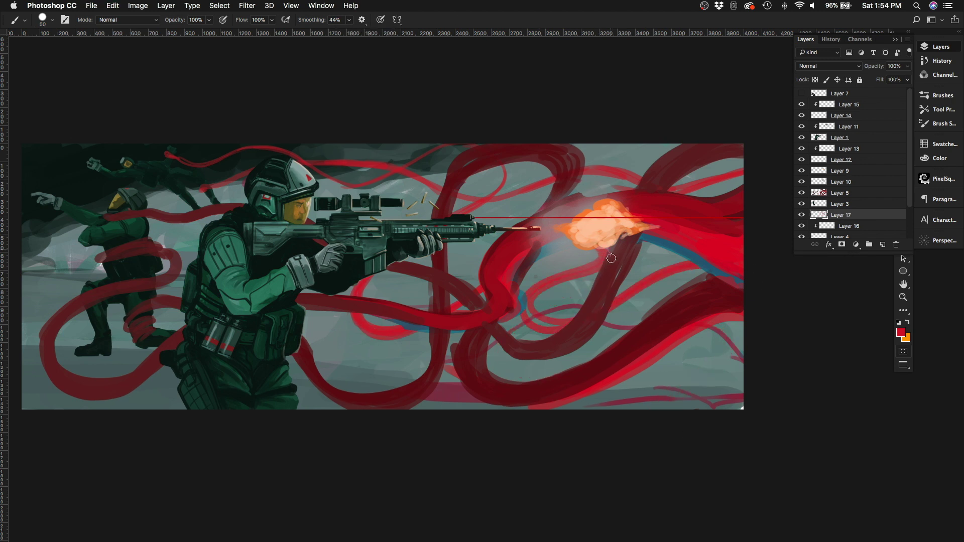
left_click_drag(301, 153, 206, 159)
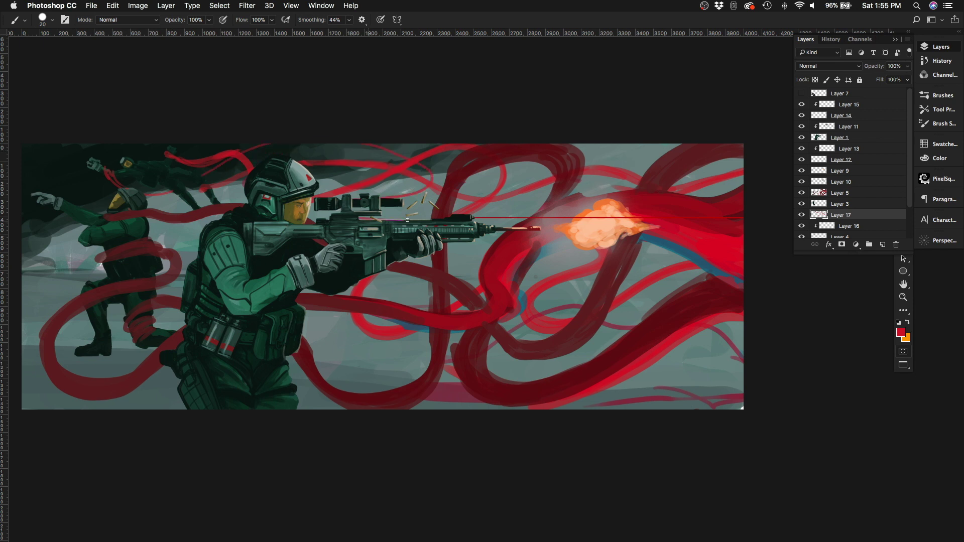
Step: On Layer 5, paint a dark red tentacle hanging from the kneeling soldier's pointing wrist
key("bracketright")
key("bracketright")
key("bracketright")
key("bracketright")
key("alt+bracketright")
key("alt+bracketright")
left_click(65, 219, "alt")
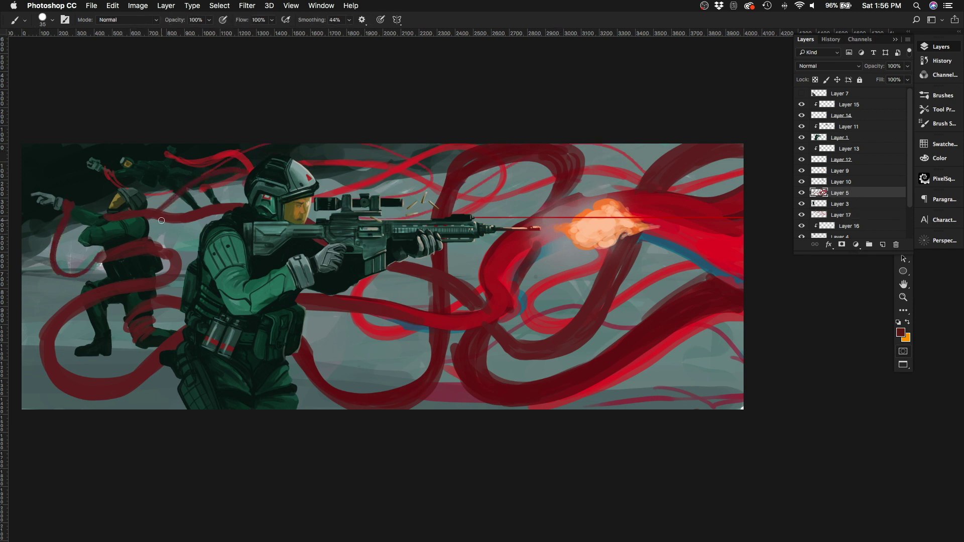
Step: Paint more dark red tentacles curling below the rifle and along the lower right of the painting, undoing misplaced strokes
mouse_move(242, 200)
left_mouse_down()
mouse_move(703, 326)
mouse_move(391, 321)
mouse_move(419, 348)
left_mouse_up()
key("super+z")
key("super+z")
mouse_move(384, 286)
left_mouse_down()
mouse_move(407, 306)
mouse_move(402, 382)
mouse_move(556, 370)
mouse_move(609, 404)
mouse_move(586, 398)
left_mouse_up()
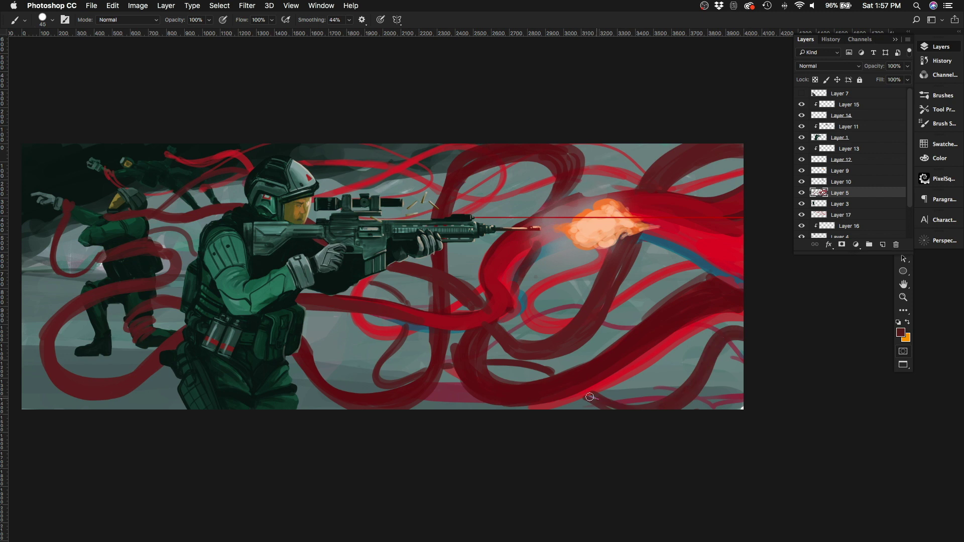
key("bracketright")
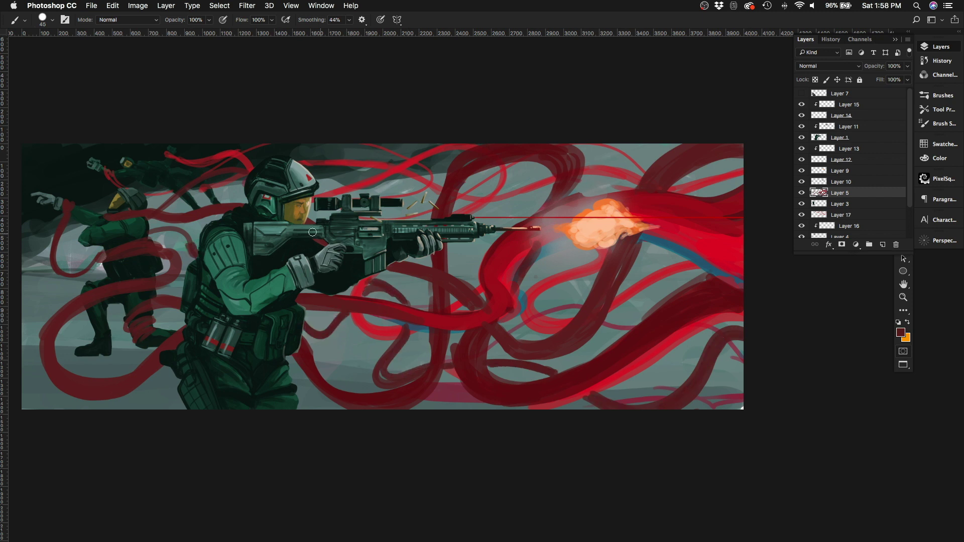
scroll(319, 228, "up", 2)
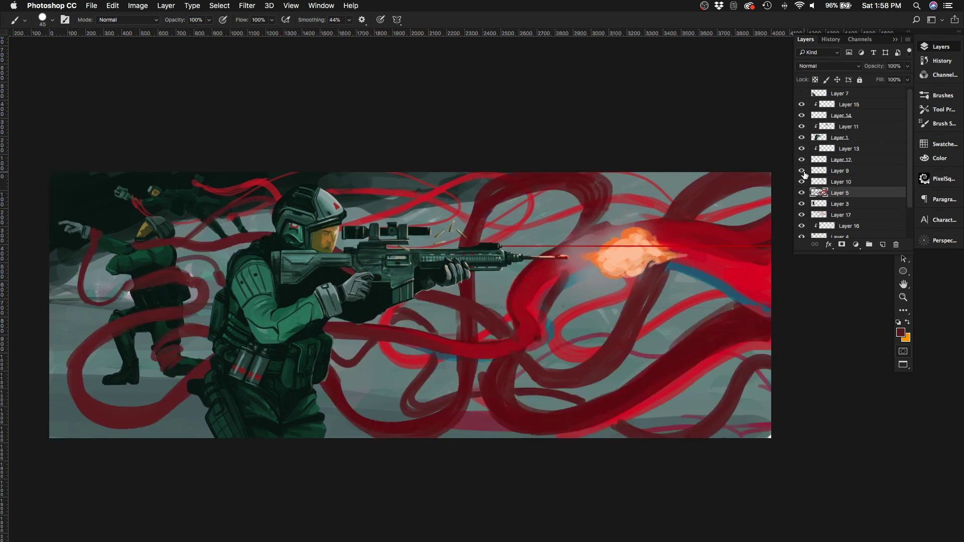
Step: On a new layer below Layer 1, paint pale grey and white mist along the ground behind the rifleman
scroll(433, 195, "up", 2)
left_click(853, 138)
key("super+alt+shift+n")
key("d")
key("x")
mouse_move(125, 361)
left_mouse_down()
mouse_move(88, 382)
mouse_move(478, 456)
mouse_move(661, 473)
mouse_move(180, 432)
mouse_move(129, 413)
mouse_move(100, 442)
mouse_move(572, 452)
left_mouse_up()
key("bracketright")
key("bracketright")
left_click(129, 413, "alt")
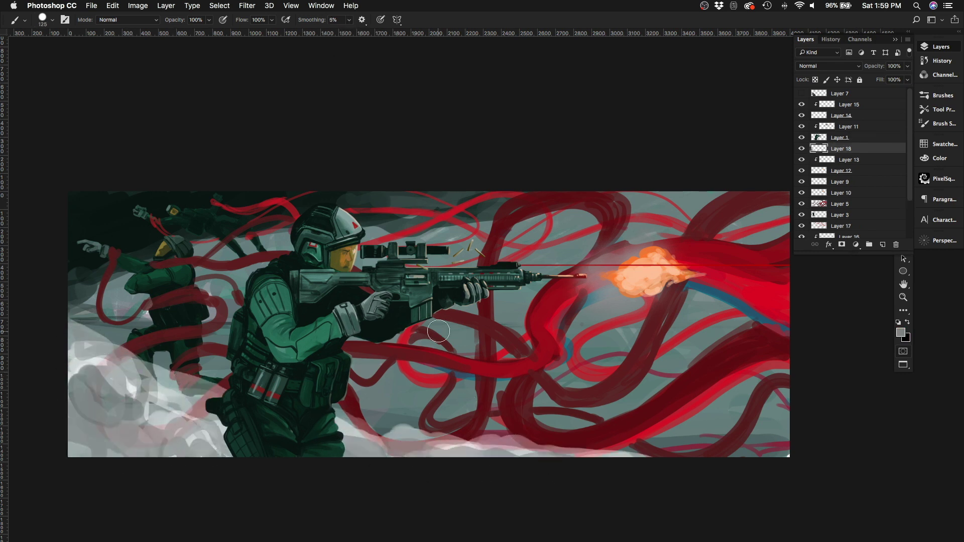
Step: On Layer 4, repaint the flying figure's hands with spread grey-green fingers and clean their edges with the eraser
key("e")
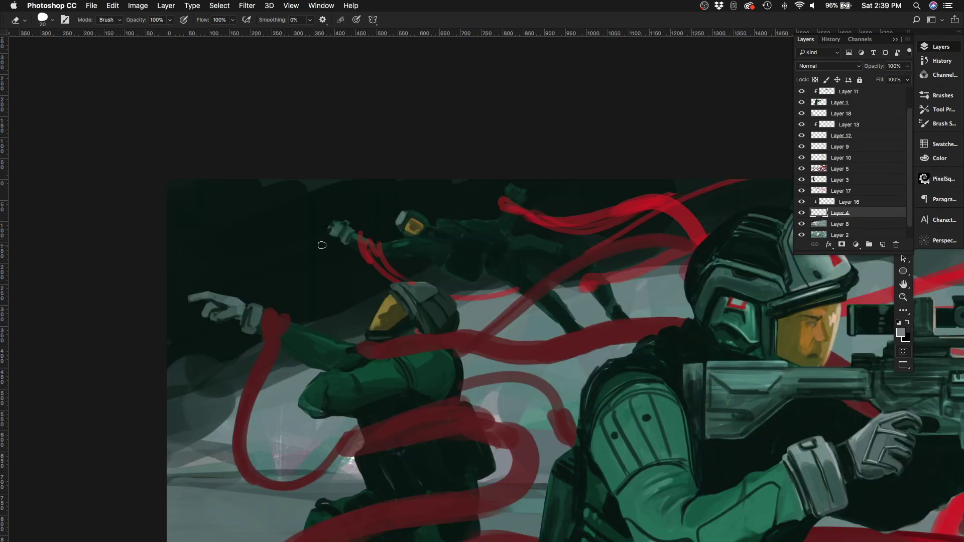
key("b")
left_click(335, 223, "alt")
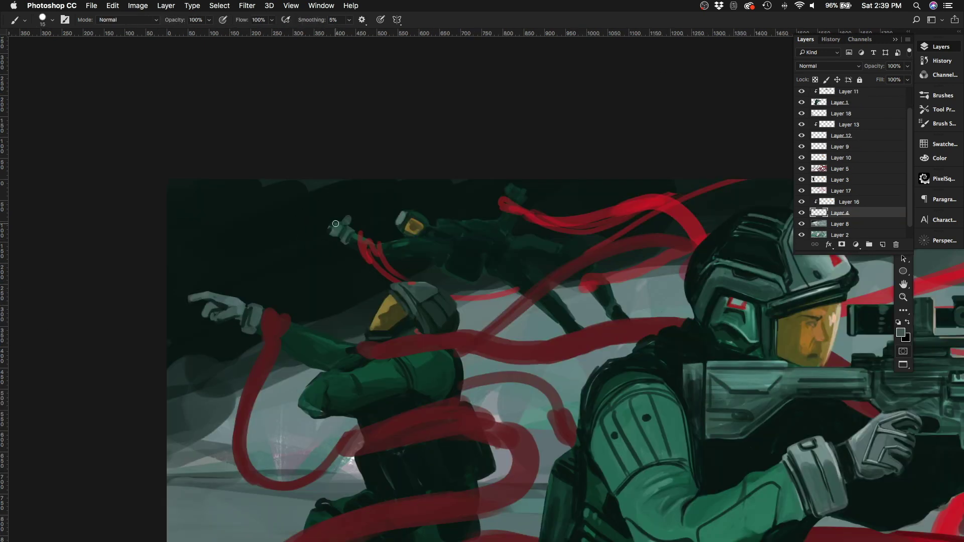
key("bracketleft")
key("bracketleft")
scroll(323, 240, "up", 2)
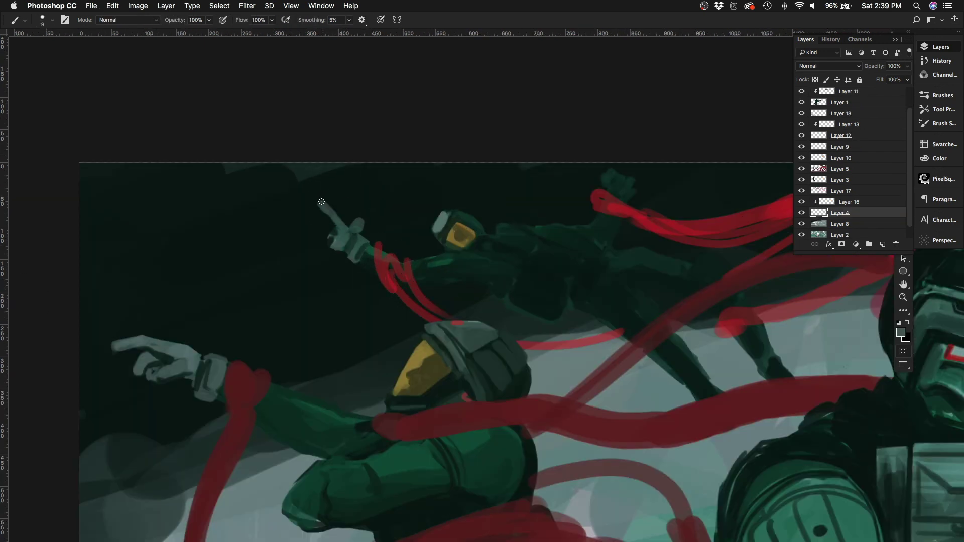
key("e")
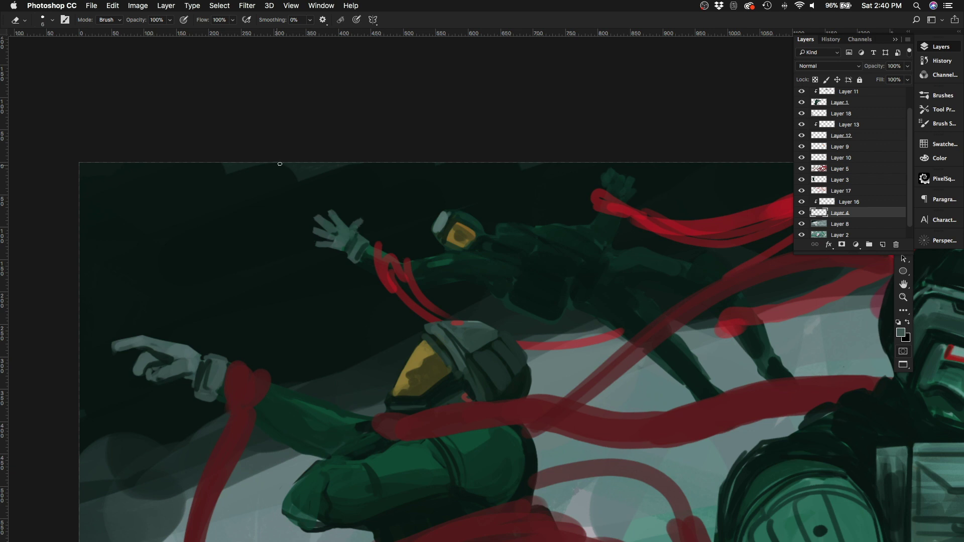
key("b")
scroll(411, 249, "down", 4)
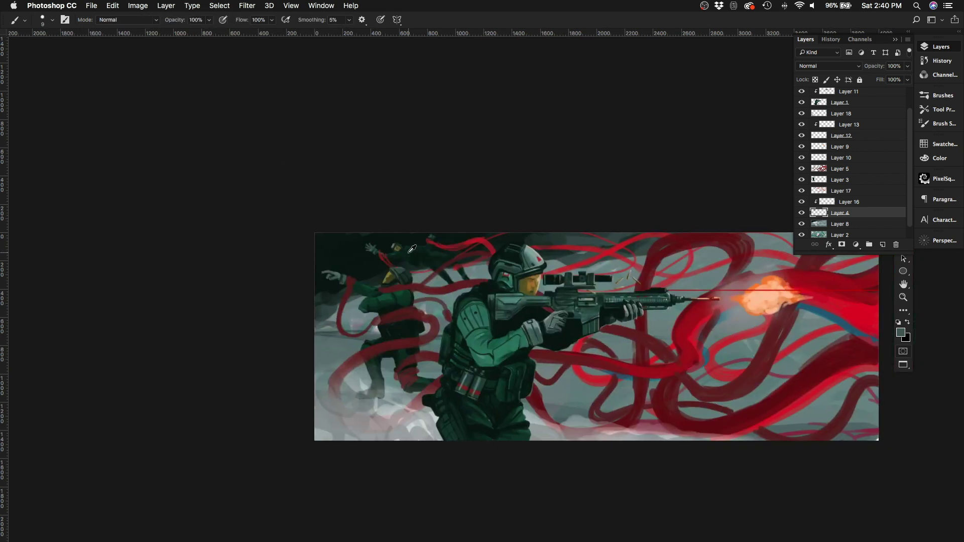
Step: On Layer 5, pick a blue swatch, enlarge the brush and paint the underside of the thick tentacle beside the muzzle flash
scroll(412, 249, "right", 3)
scroll(502, 327, "up", 2)
scroll(502, 326, "down", 1)
left_click(943, 144)
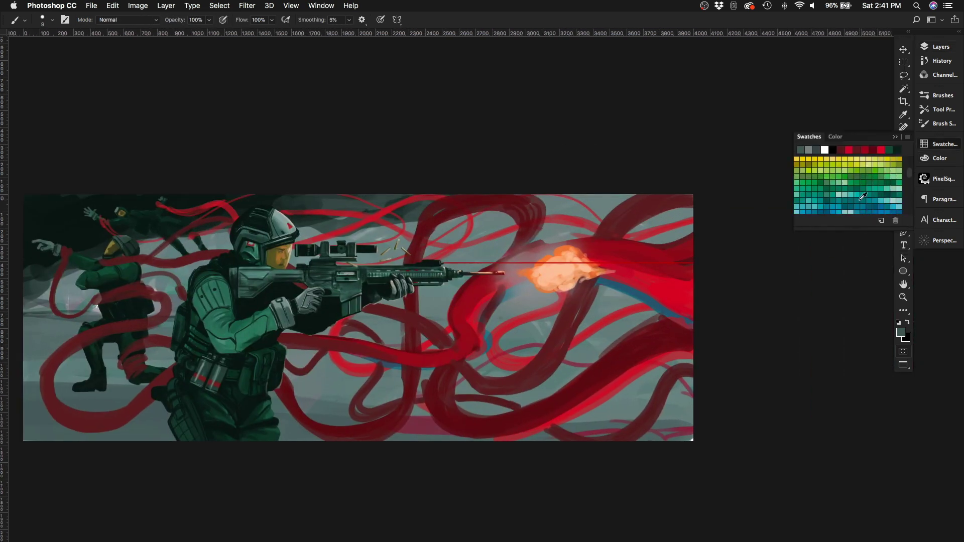
left_click(862, 196)
key("bracketright")
key("bracketright")
key("bracketright")
key("bracketright")
key("bracketright")
key("bracketright")
mouse_move(617, 279)
left_mouse_down()
mouse_move(693, 324)
mouse_move(610, 278)
left_mouse_up()
Step: Set brush smoothing to 48% and paint a blue underside along the large curving tentacle at the lower right of the painting
left_click(673, 300, "alt")
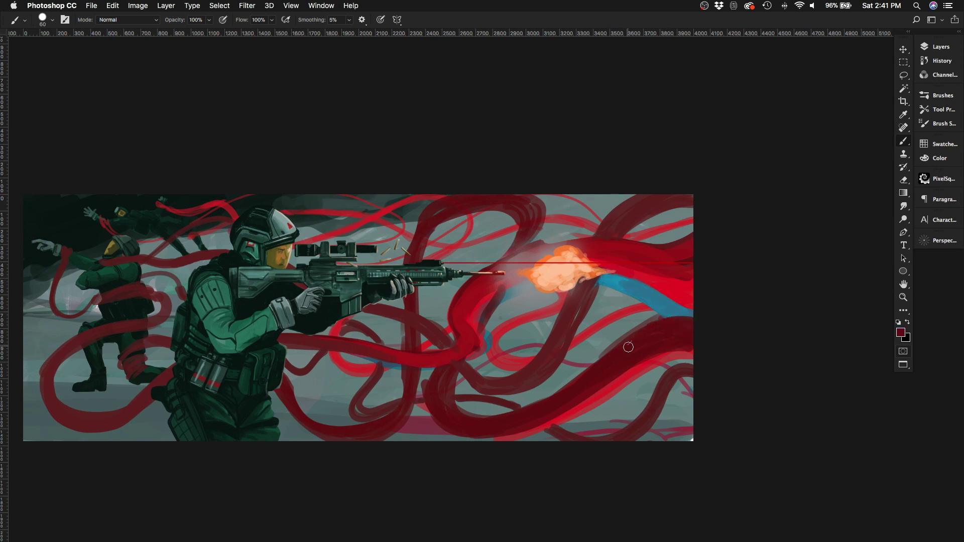
key("bracketright")
key("bracketright")
left_click(349, 20)
left_click_drag(342, 31, 361, 31)
left_click_drag(693, 351, 620, 381)
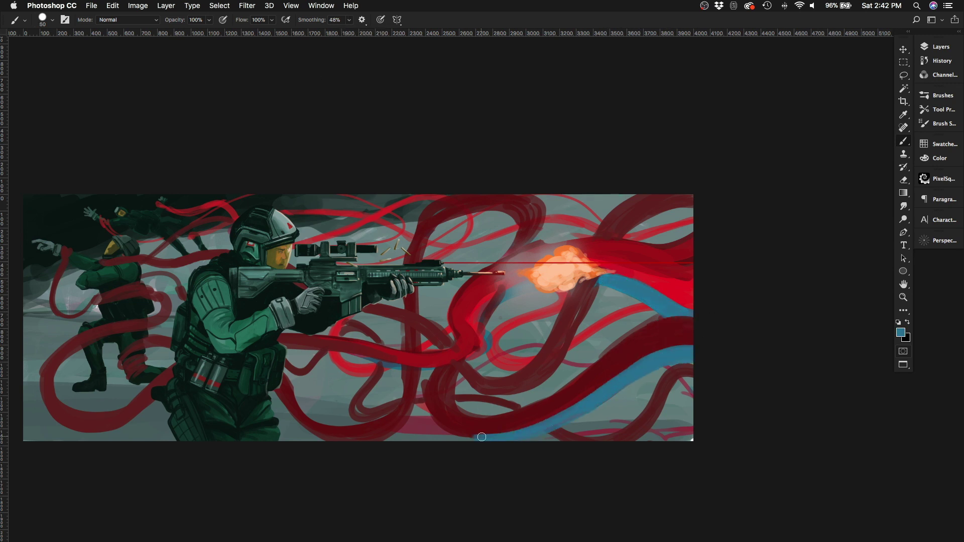
left_click_drag(482, 437, 434, 419)
left_click_drag(445, 370, 465, 429)
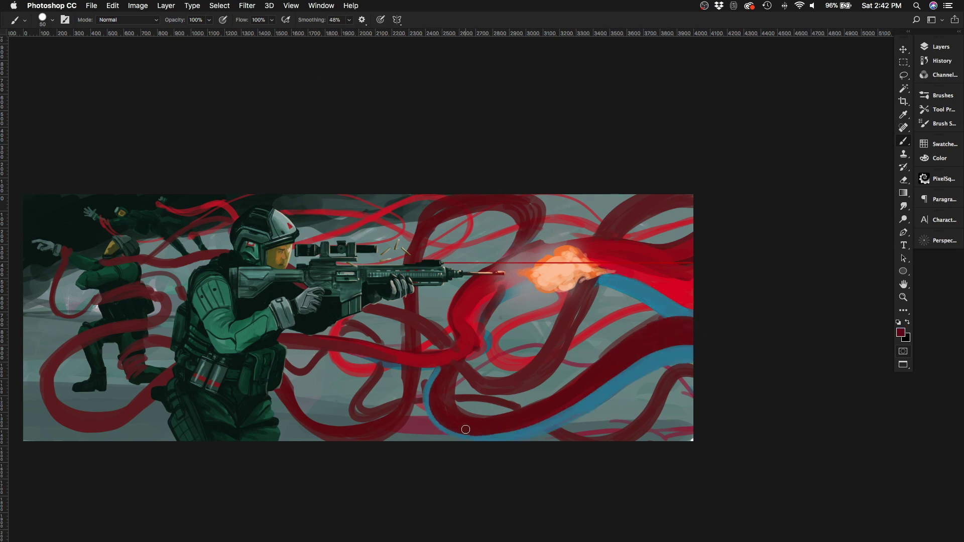
Step: Paint the small lower-right tentacle with a blue underside and a deep red upper side, using a smaller brush
left_click(687, 356, "alt")
key("bracketleft")
key("bracketleft")
left_click_drag(691, 374, 633, 433)
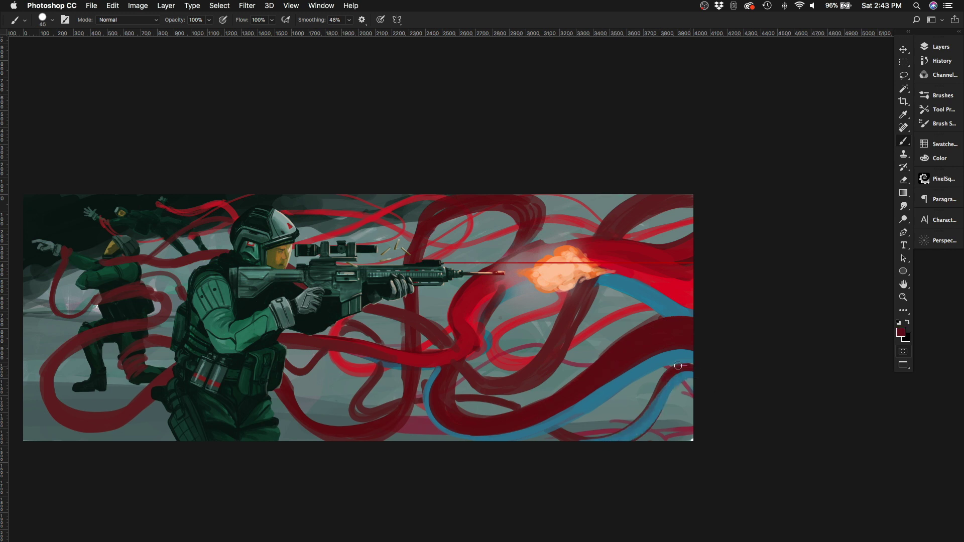
key("bracketleft")
key("bracketleft")
key("bracketleft")
left_click_drag(677, 366, 563, 434)
Step: Paint a brighter crimson band along the upper side of the large lower-right tentacle with a larger brush
key("bracketright")
key("bracketright")
key("bracketright")
mouse_move(690, 324)
left_mouse_down()
mouse_move(527, 416)
mouse_move(495, 421)
left_mouse_up()
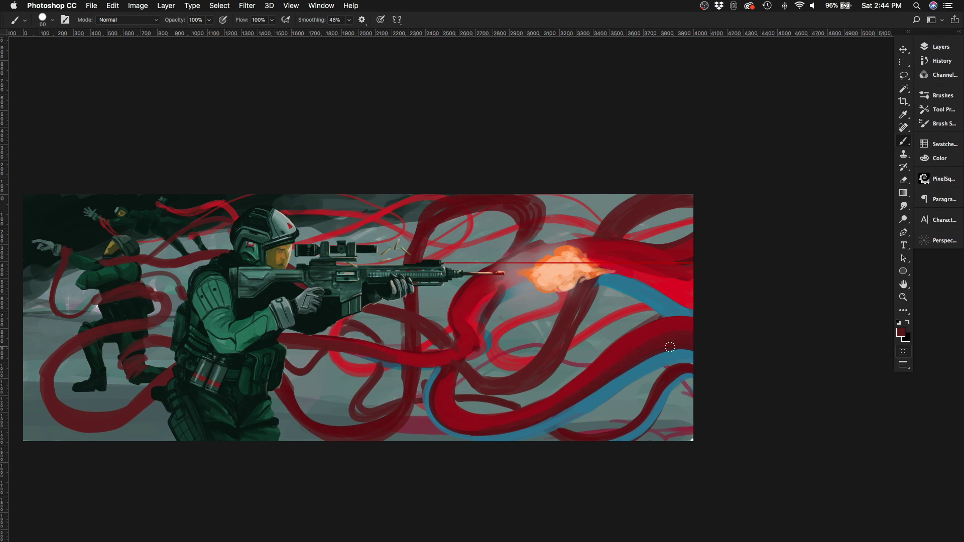
Step: Paint blue undersides on the upper-right tentacle and on the one hanging beneath the muzzle flash
mouse_move(610, 231)
left_mouse_down()
mouse_move(709, 212)
mouse_move(631, 221)
left_mouse_up()
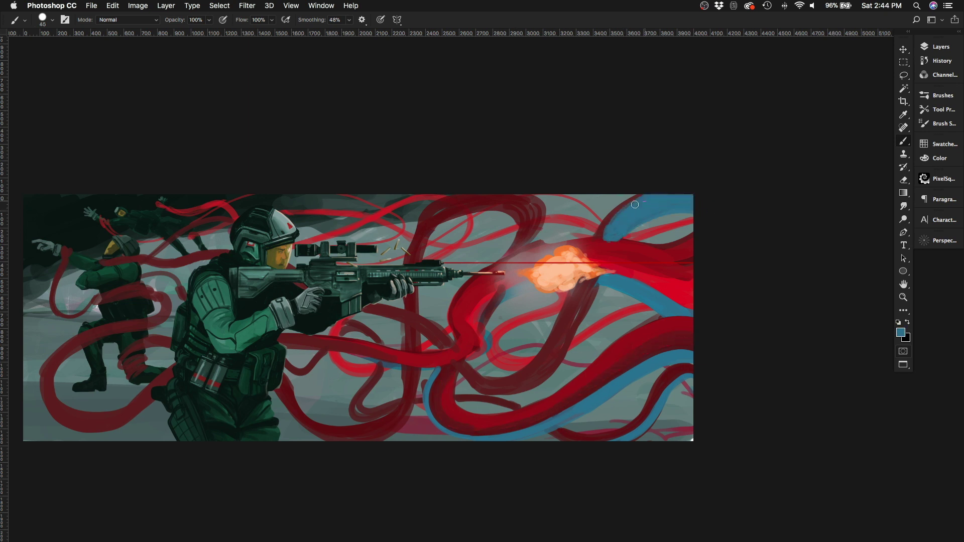
key("bracketright")
mouse_move(595, 277)
left_mouse_down()
mouse_move(570, 336)
mouse_move(520, 377)
mouse_move(463, 360)
mouse_move(552, 351)
left_mouse_up()
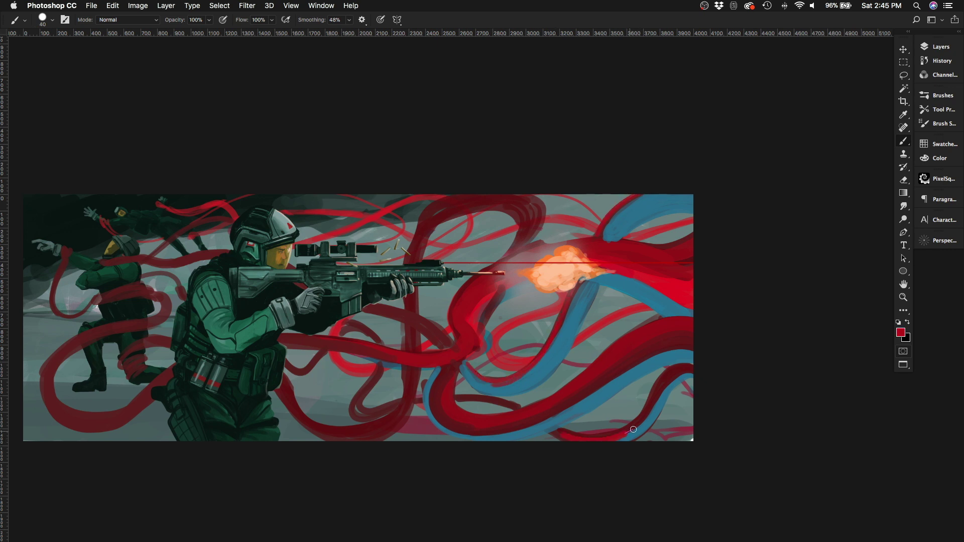
Step: Brighten the small lower-right tentacle with red and fill in the dark red loop above the rifle's muzzle
key("bracketright")
left_click_drag(690, 369, 597, 438)
left_click_drag(538, 199, 498, 262)
Step: Sample the bright red and paint broad strokes over the thick tentacle and its junction with the upper-right one
key("bracketright")
key("bracketright")
key("bracketright")
left_click(690, 272, "alt")
mouse_move(683, 198)
left_mouse_down()
mouse_move(627, 210)
mouse_move(667, 254)
mouse_move(682, 241)
mouse_move(598, 266)
left_mouse_up()
key("bracketleft")
left_click_drag(713, 229, 639, 247)
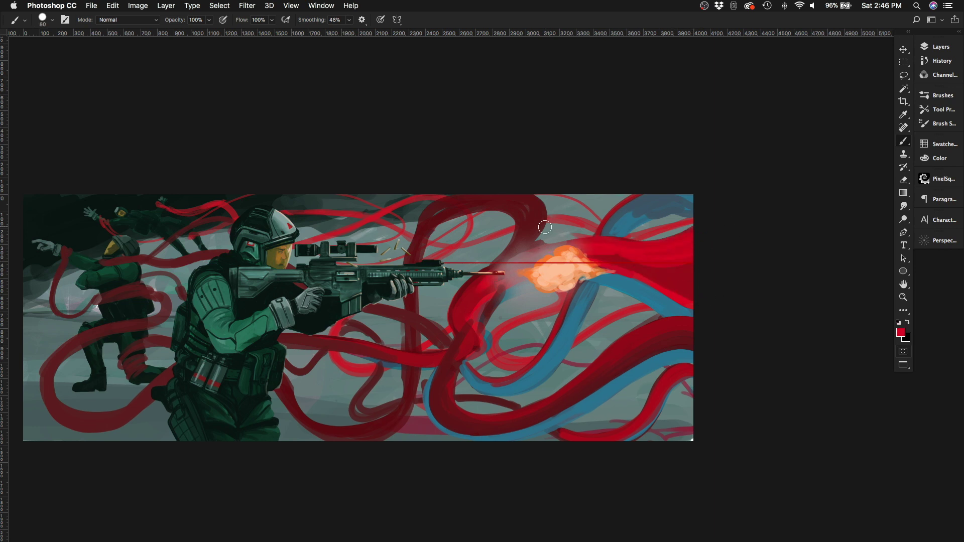
Step: Hide Layers 9, 10 and 18, then paint a grey-blue underside on the thick tentacle and its curl on Layer 5
scroll(545, 228, "left", 1)
key("F7")
left_click(801, 158)
scroll(659, 279, "up", 1)
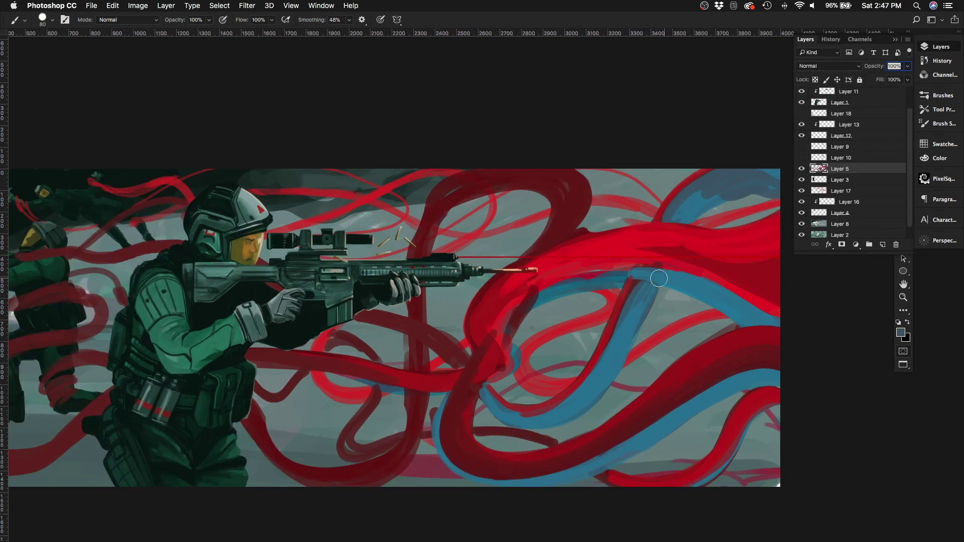
left_click_drag(773, 322, 587, 274)
key("bracketleft")
key("bracketleft")
key("bracketleft")
key("bracketleft")
mouse_move(540, 284)
left_mouse_down()
mouse_move(495, 319)
mouse_move(499, 379)
left_mouse_up()
Step: Paint bright red along the upper side of the thick tentacle and around the edge of its curl below the muzzle
left_click(634, 231, "alt")
key("bracketright")
key("bracketright")
key("bracketright")
mouse_move(582, 233)
left_mouse_down()
mouse_move(764, 241)
mouse_move(661, 246)
left_mouse_up()
key("bracketleft")
key("bracketleft")
key("bracketleft")
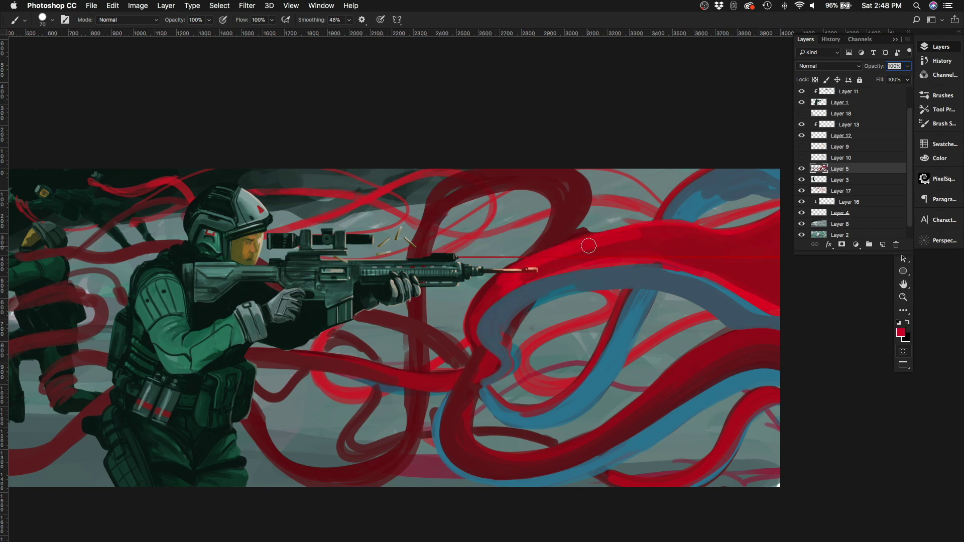
mouse_move(510, 275)
left_mouse_down()
mouse_move(490, 352)
mouse_move(502, 374)
left_mouse_up()
Step: Repaint the tentacles running below the rifle toward the curl with sampled red and dark red strokes
left_click(504, 380, "alt")
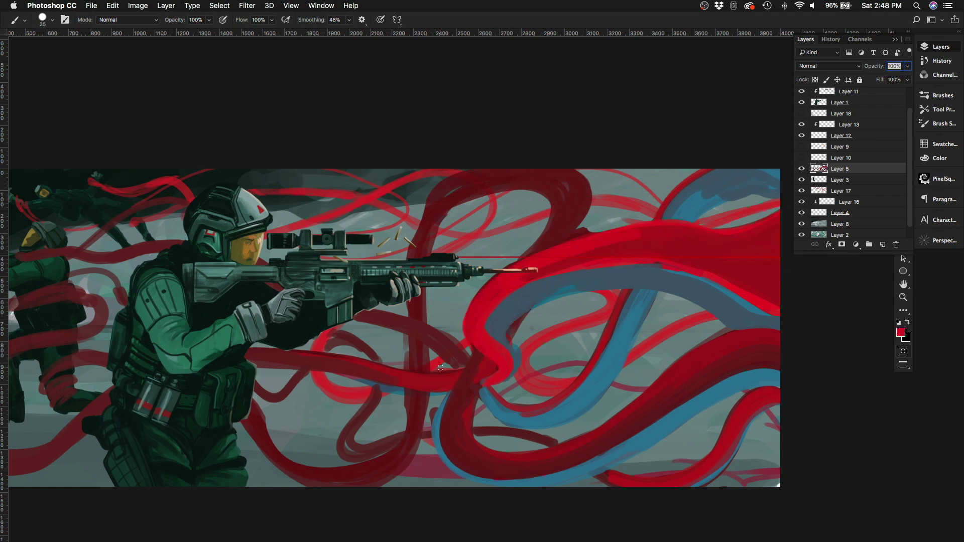
key("e")
key("b")
left_click(480, 367, "alt")
mouse_move(484, 311)
left_mouse_down()
mouse_move(517, 374)
mouse_move(316, 364)
left_mouse_up()
left_click_drag(450, 384, 645, 306)
Step: Sample the grey-blue and extend it broadly over the thick tentacle with a large brush, leaving a thin red upper edge
scroll(693, 291, "up", 5)
scroll(692, 291, "right", 6)
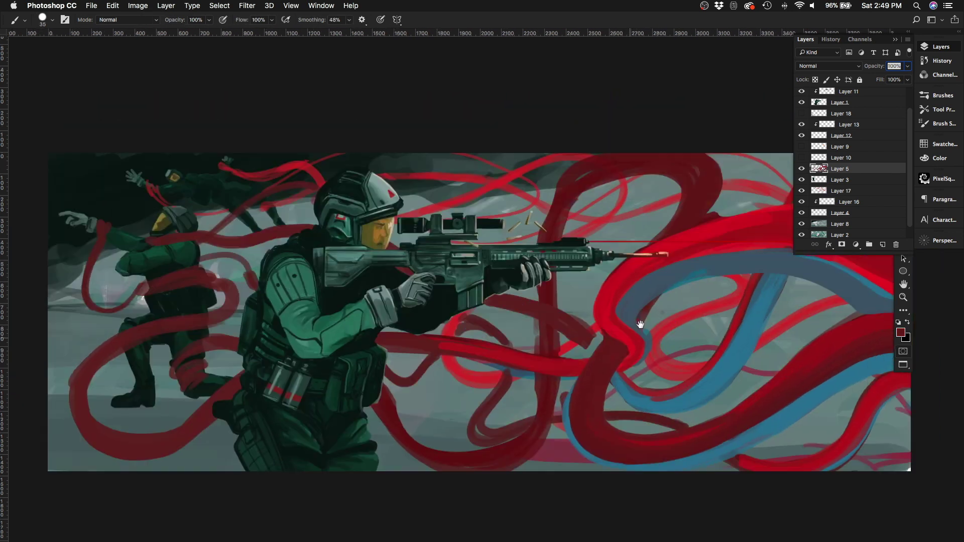
key("bracketright")
key("bracketright")
key("bracketright")
left_click(708, 278, "alt")
key("bracketright")
key("bracketright")
key("bracketright")
key("bracketright")
mouse_move(708, 278)
left_mouse_down()
mouse_move(765, 275)
mouse_move(691, 256)
mouse_move(724, 303)
mouse_move(792, 300)
left_mouse_up()
Step: Rework the looping dark red tentacle below the rifle's handguard with a smaller brush
key("bracketleft")
key("bracketleft")
key("bracketleft")
key("bracketleft")
key("bracketleft")
mouse_move(525, 361)
left_mouse_down()
mouse_move(532, 337)
mouse_move(525, 386)
mouse_move(525, 347)
mouse_move(577, 278)
mouse_move(517, 383)
mouse_move(524, 412)
mouse_move(510, 411)
mouse_move(493, 454)
mouse_move(516, 404)
mouse_move(484, 477)
left_mouse_up()
left_click(509, 410, "alt")
Step: Sample the grey-blue and paint over the blue underside of the upper-right tentacle with a larger brush
scroll(484, 477, "down", 1)
scroll(484, 477, "right", 2)
key("bracketright")
key("bracketright")
key("bracketright")
key("bracketright")
key("bracketright")
left_click(737, 216, "alt")
left_click_drag(772, 200, 731, 216)
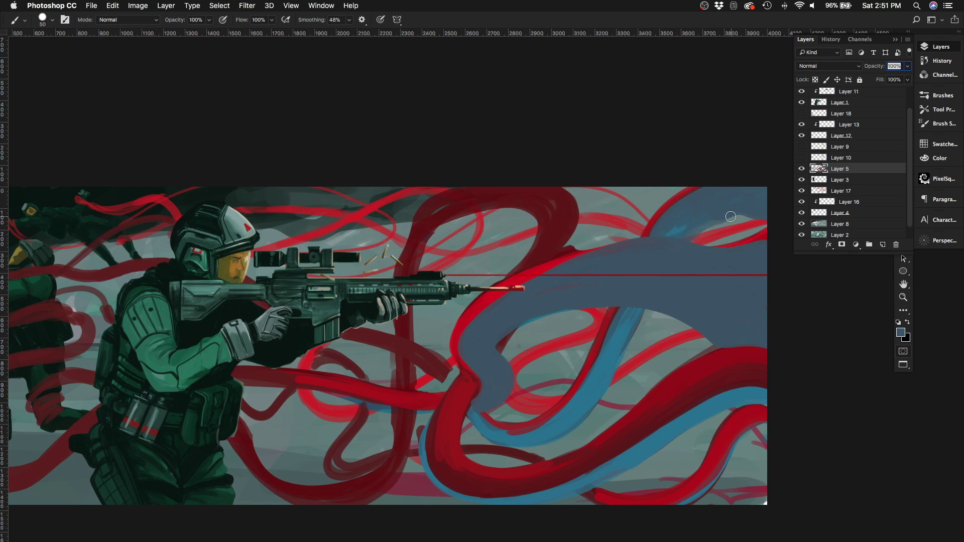
Step: Paint a grey-blue underside and a dark red upper side on the tentacle running from the rifleman's waist to the curl
mouse_move(444, 400)
left_mouse_down()
mouse_move(340, 383)
mouse_move(440, 397)
left_mouse_up()
scroll(438, 388, "left", 3)
key("bracketright")
key("bracketright")
key("bracketright")
mouse_move(366, 362)
left_mouse_down()
mouse_move(474, 381)
mouse_move(589, 381)
left_mouse_up()
left_click(550, 381, "alt")
key("bracketright")
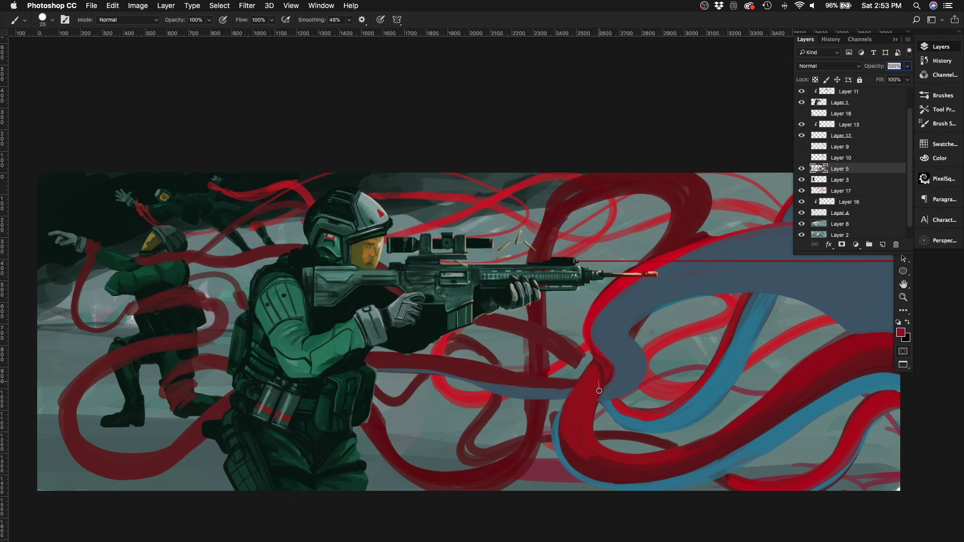
Step: Paint a cluster of blue ring-shaped suckers on the grey-blue area of the thick tentacle near the muzzle
left_click(566, 433, "alt")
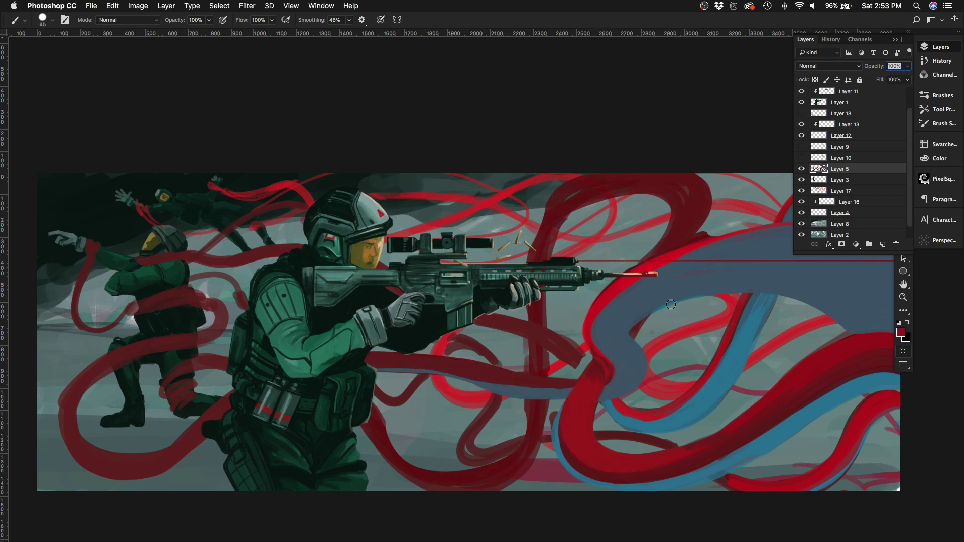
mouse_move(691, 295)
left_mouse_down()
mouse_move(674, 282)
mouse_move(668, 307)
left_mouse_up()
left_click(642, 302, "alt")
mouse_move(670, 271)
left_mouse_down()
mouse_move(695, 298)
mouse_move(672, 249)
left_mouse_up()
left_click(652, 264, "alt")
Step: Shade the curl's edge dark red and paint a bright red highlight along the tentacle at the rifleman's waist
left_click_drag(587, 346, 623, 291)
left_click_drag(607, 370, 554, 398)
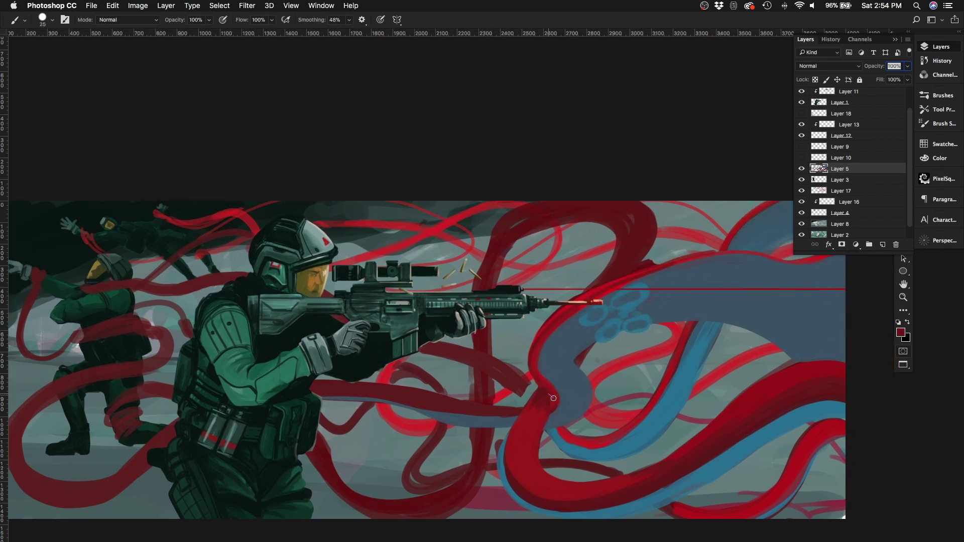
key("bracketleft")
key("bracketleft")
left_click_drag(310, 384, 514, 411)
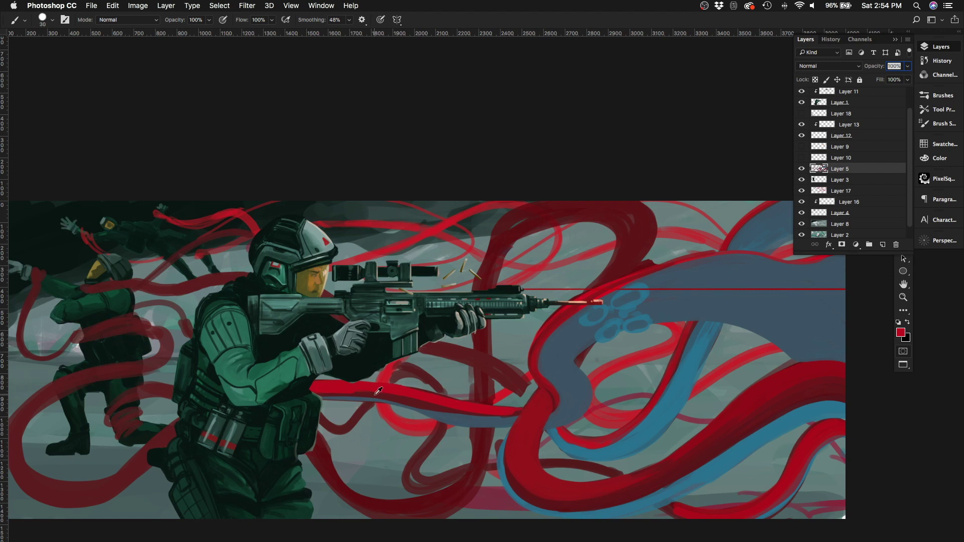
left_click(378, 391, "alt")
mouse_move(321, 399)
left_mouse_down()
mouse_move(442, 419)
mouse_move(539, 416)
left_mouse_up()
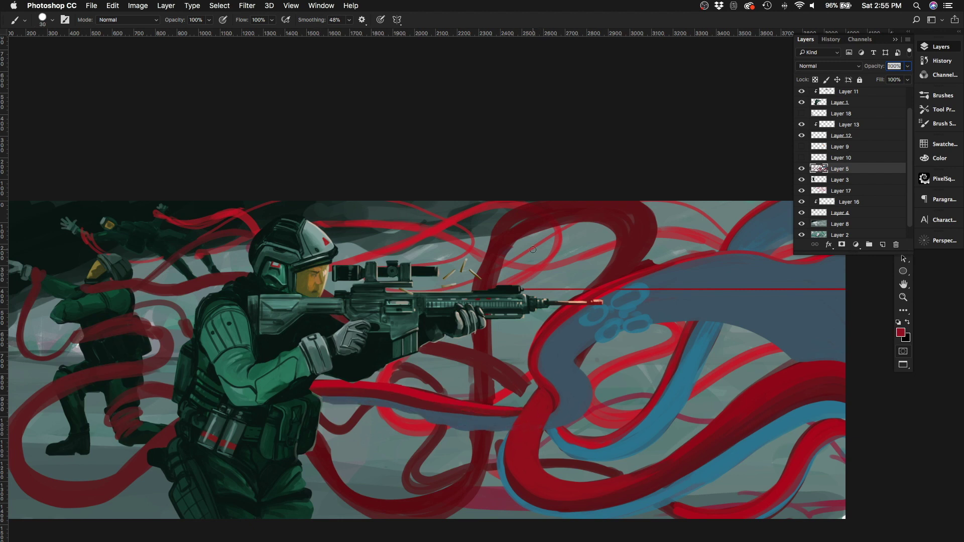
Step: Repaint the large upper tentacle loop in red and clean its inner edge with the eraser
left_click_drag(532, 249, 452, 271)
key("e")
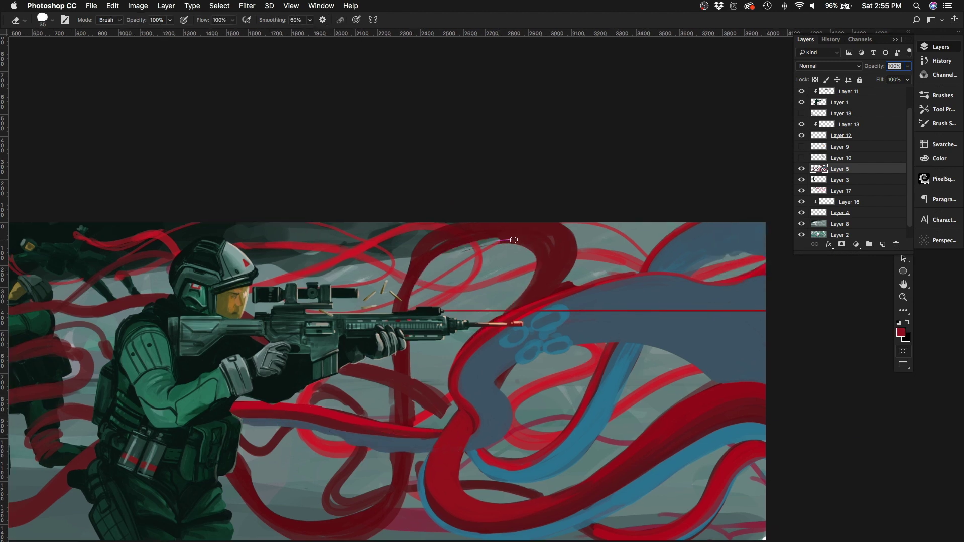
left_click_drag(514, 240, 537, 273)
mouse_move(501, 316)
left_mouse_down()
mouse_move(513, 277)
mouse_move(556, 250)
left_mouse_up()
Step: Paint a grey-blue inner side around the large upper loop and refine its outer edge with dark red
key("b")
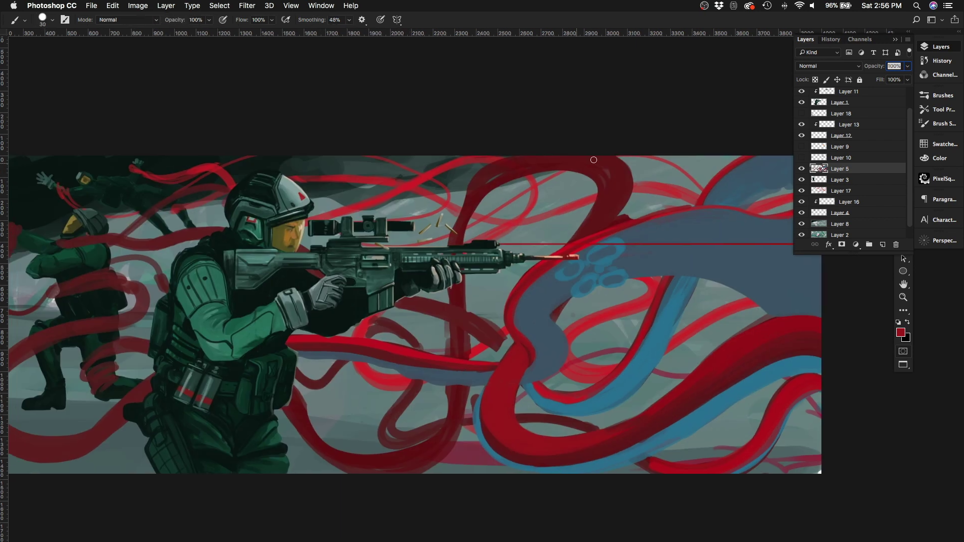
left_click(535, 177, "alt")
scroll(575, 241, "up", 2)
key("bracketleft")
key("bracketleft")
key("bracketleft")
key("bracketleft")
key("bracketleft")
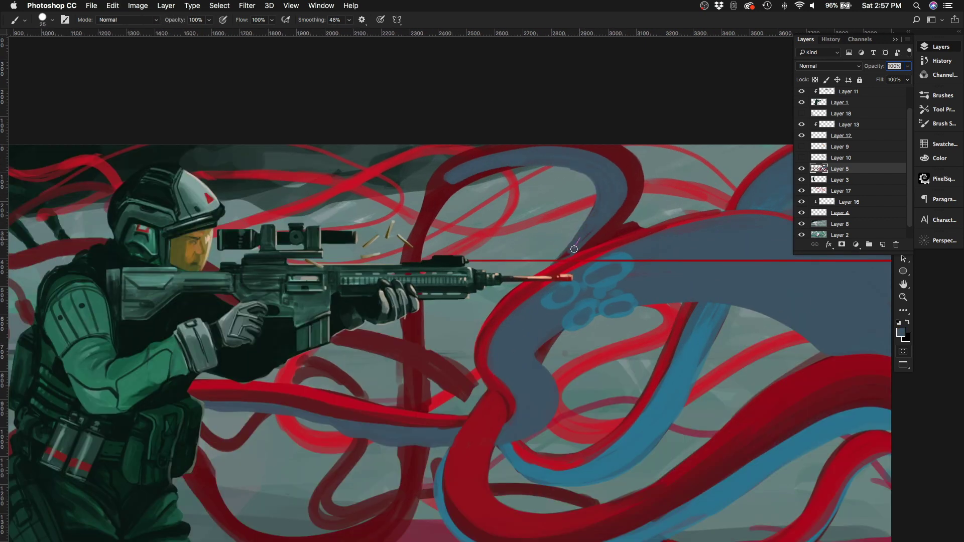
mouse_move(570, 171)
left_mouse_down()
mouse_move(489, 163)
mouse_move(424, 223)
left_mouse_up()
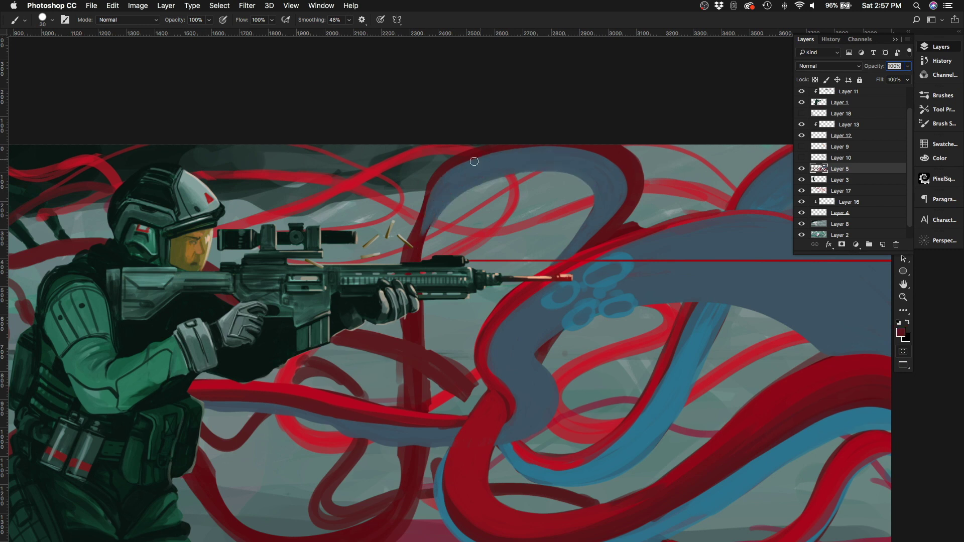
mouse_move(473, 158)
left_mouse_down()
mouse_move(410, 243)
mouse_move(501, 157)
mouse_move(441, 211)
mouse_move(423, 263)
left_mouse_up()
left_click(422, 326, "alt")
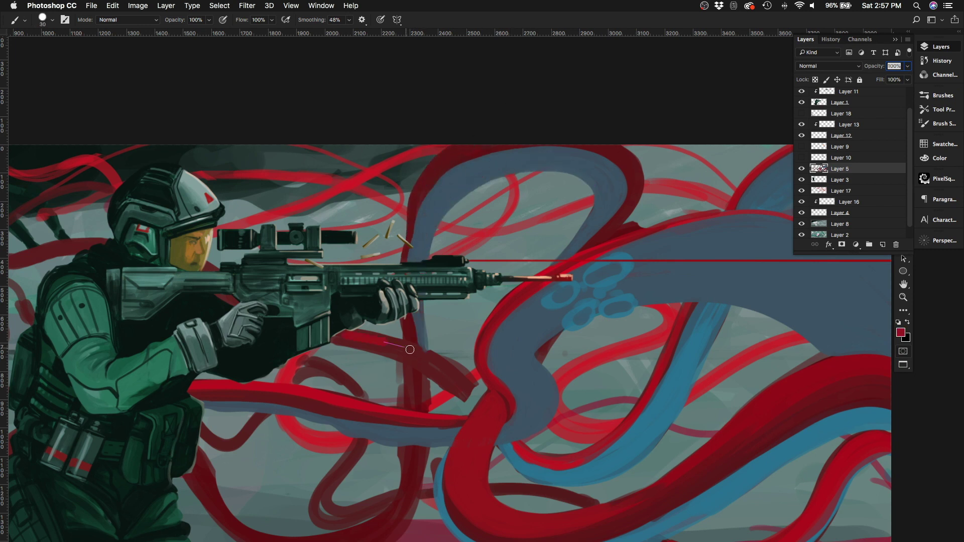
Step: Repaint the short tentacle below the rifle's handguard with a red upper side and a blue, sucker-edged underside
mouse_move(381, 342)
left_mouse_down()
mouse_move(441, 357)
mouse_move(467, 396)
mouse_move(395, 370)
mouse_move(549, 425)
mouse_move(470, 357)
left_mouse_up()
scroll(467, 400, "down", 2)
scroll(408, 379, "up", 2)
left_click(465, 397, "alt")
key("bracketleft")
key("bracketleft")
key("bracketleft")
key("bracketright")
key("bracketright")
key("bracketright")
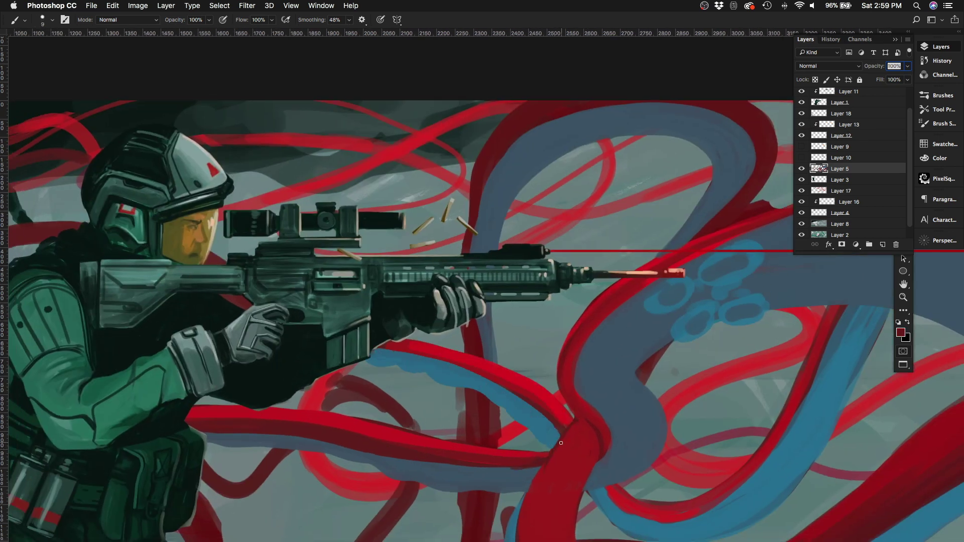
Step: Paint brighter red along the large upper loop above the rifle's muzzle, enlarging the brush for broader strokes
scroll(560, 442, "down", 5)
scroll(617, 191, "up", 4)
key("bracketright")
key("bracketright")
key("bracketright")
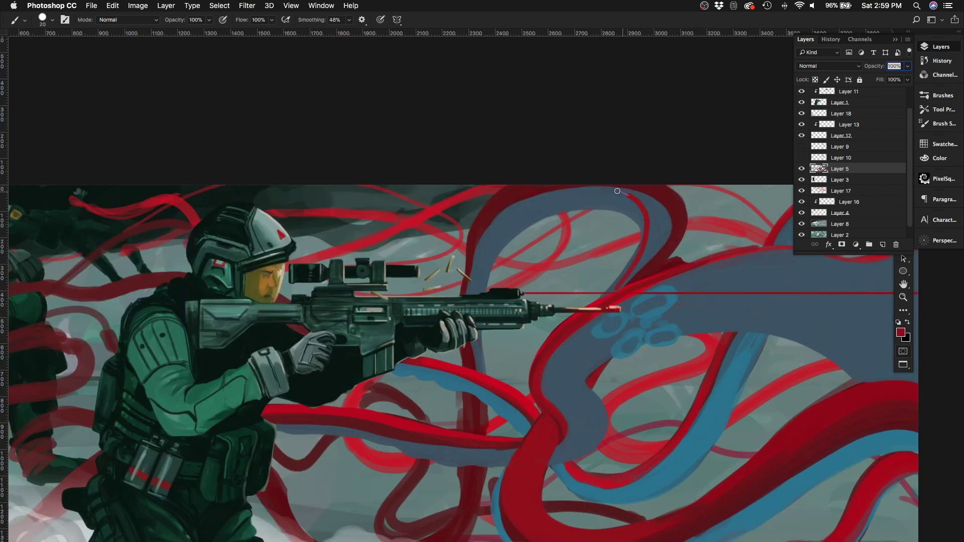
mouse_move(617, 191)
left_mouse_down()
mouse_move(469, 295)
mouse_move(514, 206)
mouse_move(563, 188)
mouse_move(576, 311)
mouse_move(625, 298)
mouse_move(663, 225)
mouse_move(647, 260)
left_mouse_up()
key("bracketright")
key("bracketright")
key("bracketright")
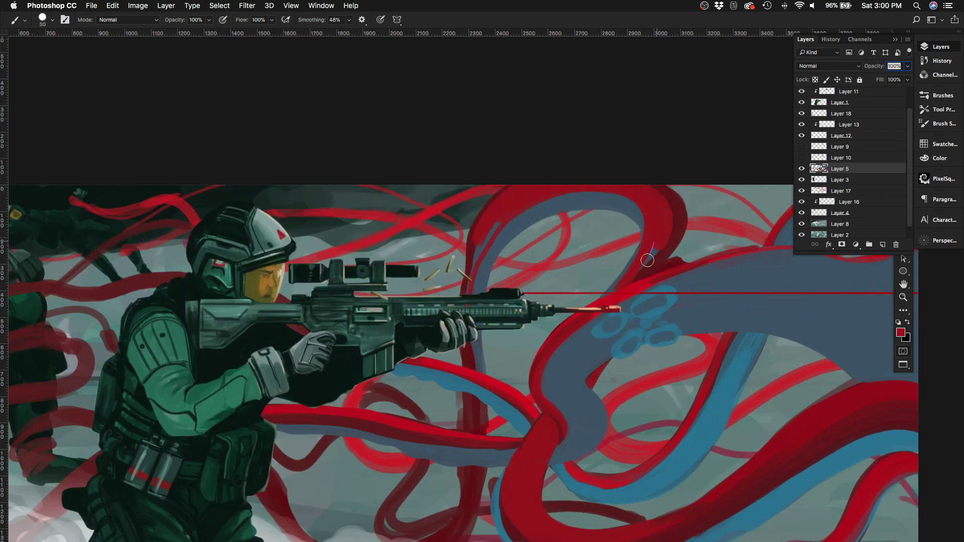
Step: Refine the red and grey-blue edges of the large upper tentacle loop above the rifle with the brush and eraser
key("e")
scroll(620, 283, "right", 3)
scroll(620, 282, "down", 2)
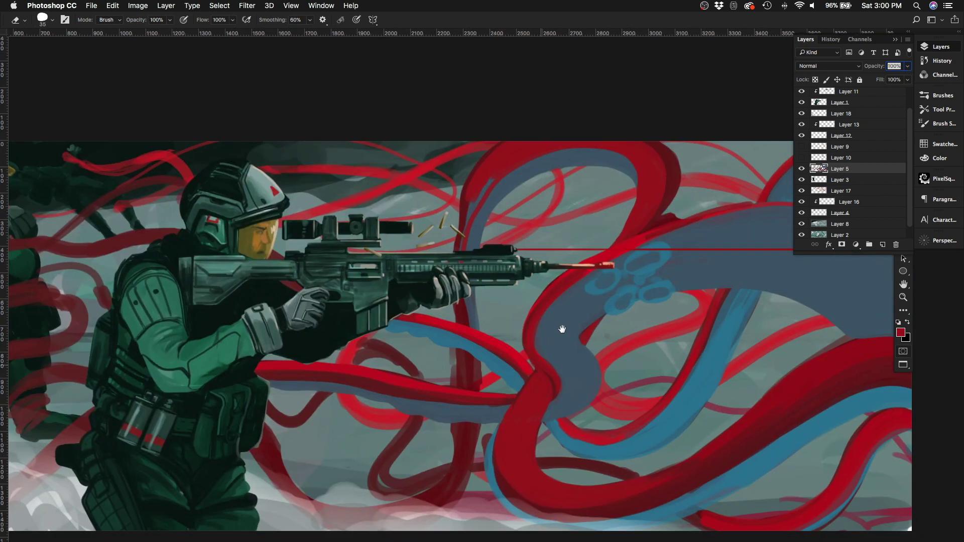
key("b")
left_click(459, 337, "alt")
key("super+minus")
key("super+minus")
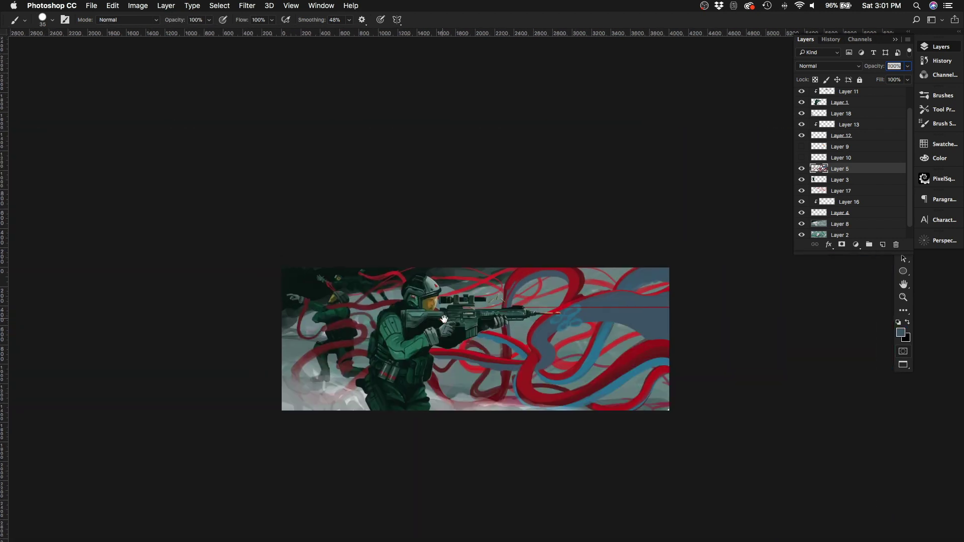
key("super+shift+h")
key("super+shift+h")
key("super+plus")
key("super+plus")
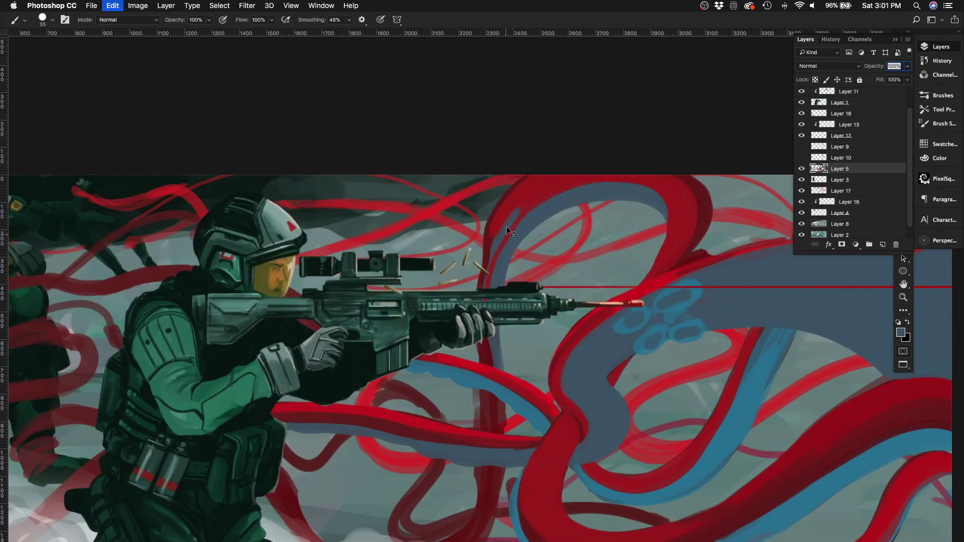
key("e")
key("b")
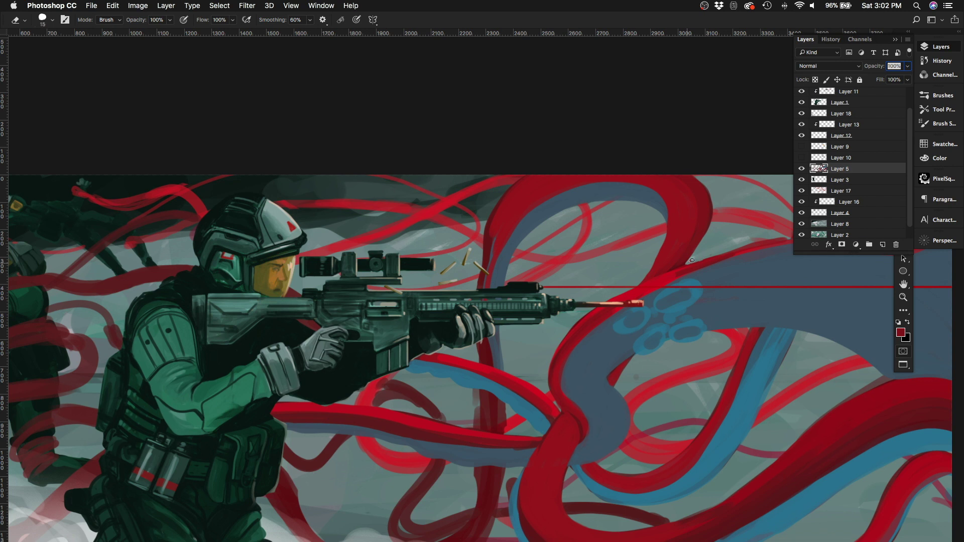
Step: Hide the rough background tentacles on Layer 17 and clean up the upper loop's outer edge in red
left_click(801, 190)
scroll(486, 181, "down", 1)
scroll(487, 181, "right", 1)
mouse_move(463, 197)
left_mouse_down()
mouse_move(449, 165)
mouse_move(467, 276)
mouse_move(456, 323)
mouse_move(498, 178)
left_mouse_up()
scroll(479, 306, "down", 4)
scroll(479, 306, "right", 1)
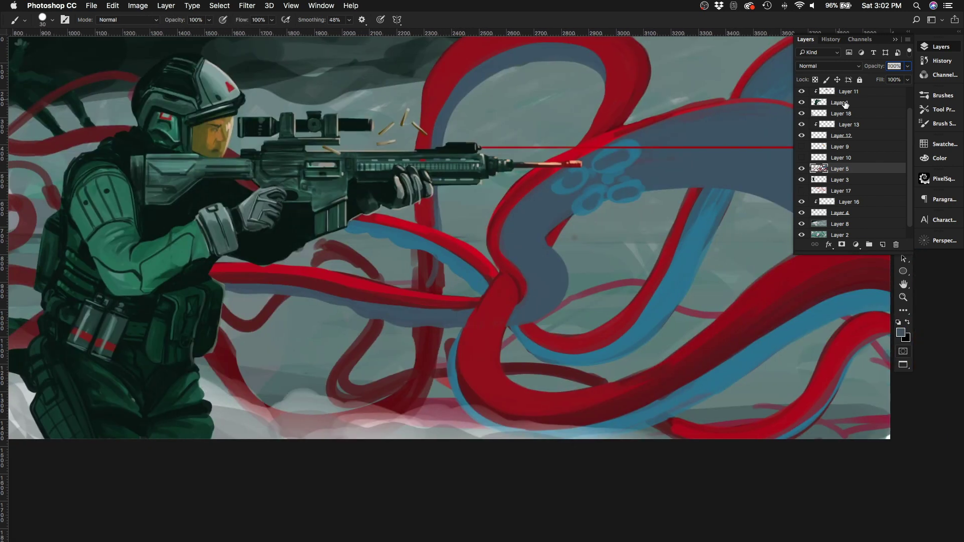
Step: Paint a grey-blue side along the tentacle loop hanging beneath the rifle and erase along its inner edge
key("bracketleft")
mouse_move(235, 388)
left_mouse_down()
mouse_move(296, 321)
mouse_move(371, 441)
mouse_move(431, 334)
mouse_move(436, 355)
mouse_move(409, 399)
mouse_move(426, 340)
mouse_move(424, 396)
mouse_move(431, 259)
left_mouse_up()
key("e")
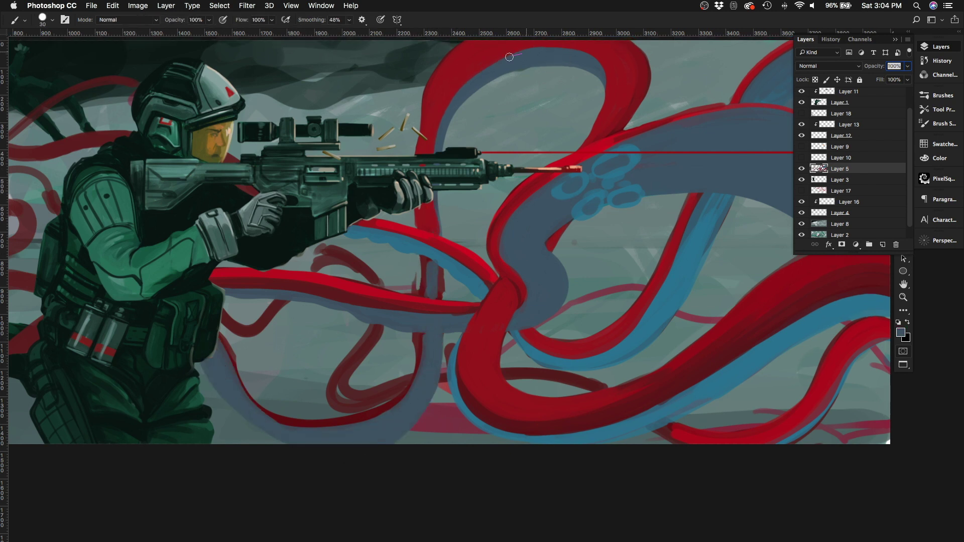
key("e")
mouse_move(416, 228)
left_mouse_down()
mouse_move(418, 273)
mouse_move(341, 417)
left_mouse_up()
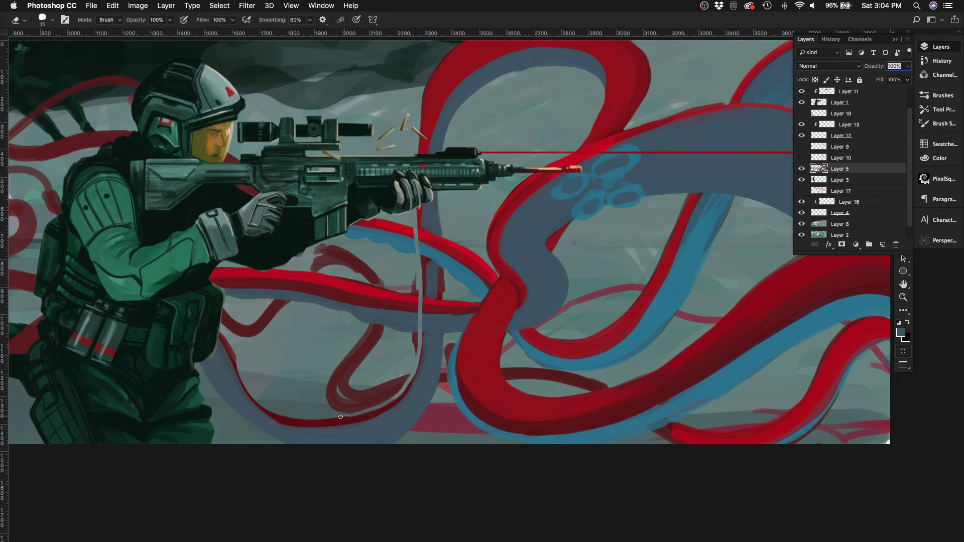
Step: Cover the red remnants on the hanging loop's vertical section with grey-blue and repaint the red-and-blue tentacle crossing it
key("b")
left_click_drag(426, 259, 426, 299)
left_click_drag(441, 266, 441, 302)
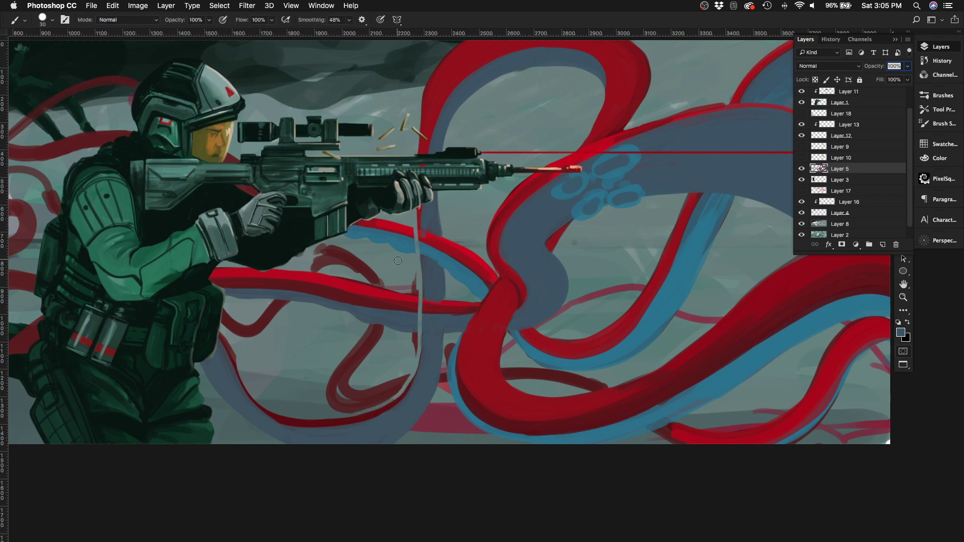
left_click(401, 300, "alt")
key("e")
key("b")
left_click_drag(406, 242, 416, 274)
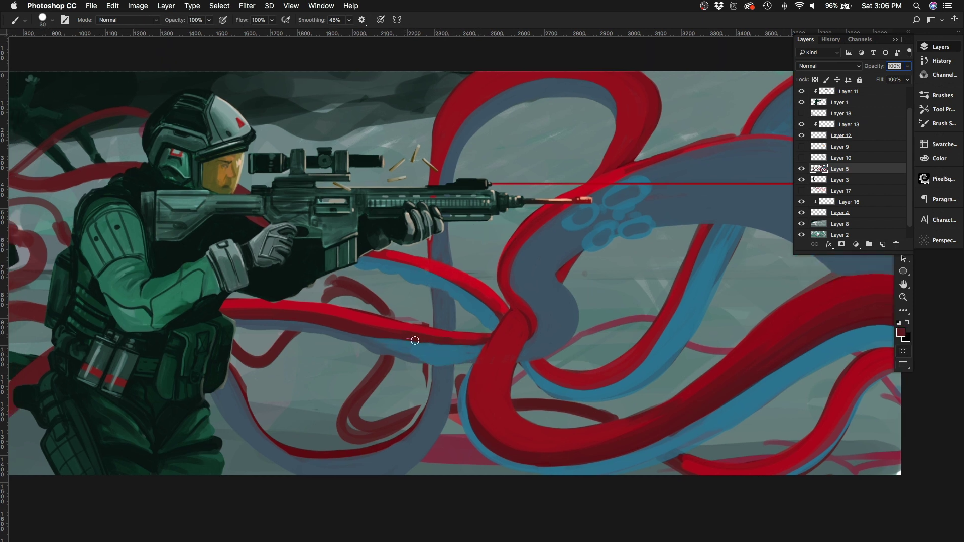
left_click_drag(335, 298, 442, 432)
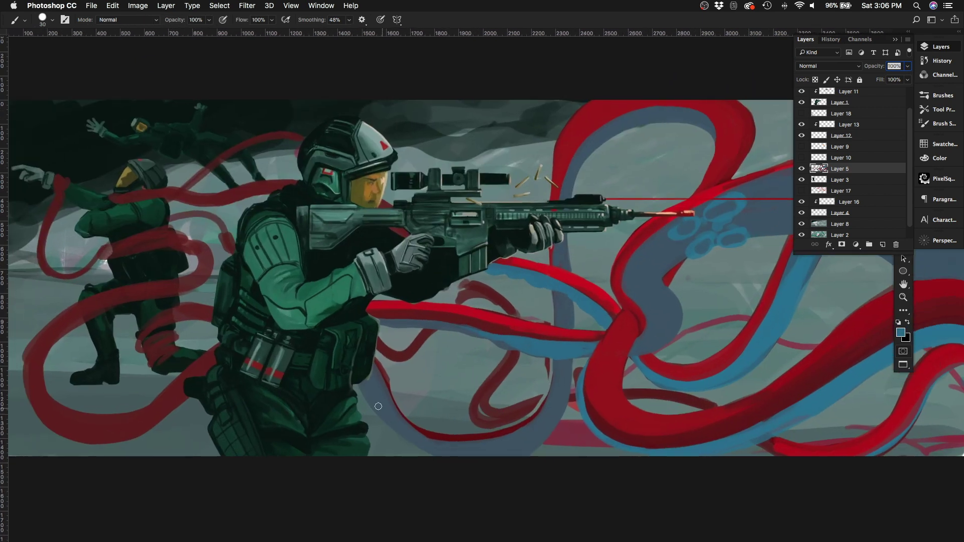
Step: Repaint the red inner edge of the hanging loop and the red upper side of the tentacle below the handguard
left_click(448, 439, "alt")
mouse_move(384, 367)
left_mouse_down()
mouse_move(502, 434)
mouse_move(554, 351)
mouse_move(555, 289)
left_mouse_up()
left_click_drag(495, 263, 609, 314)
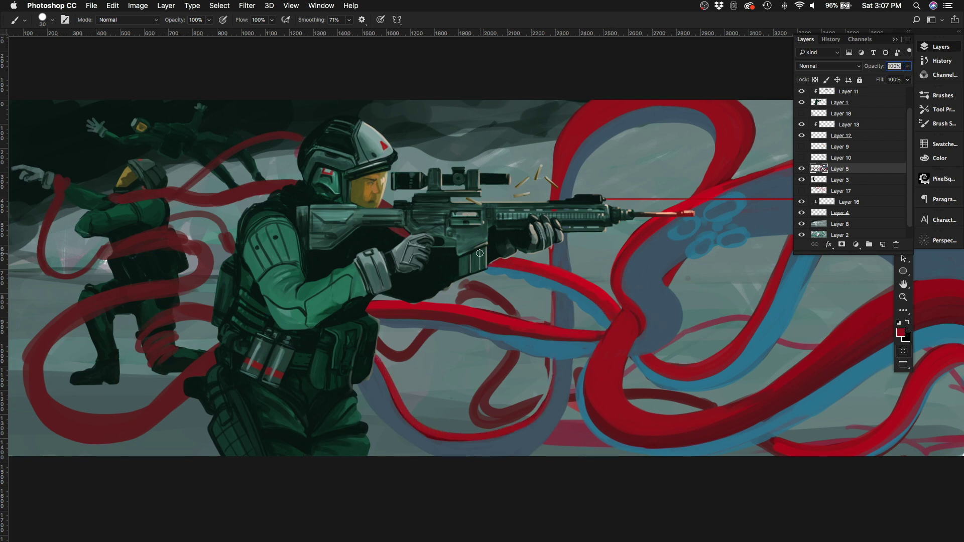
Step: Hide the main soldier on Layer 1 and extend the handguard tentacle in red, looping it to the kneeling background soldier
mouse_move(422, 254)
left_mouse_down()
mouse_move(398, 140)
mouse_move(486, 103)
mouse_move(467, 169)
left_mouse_up()
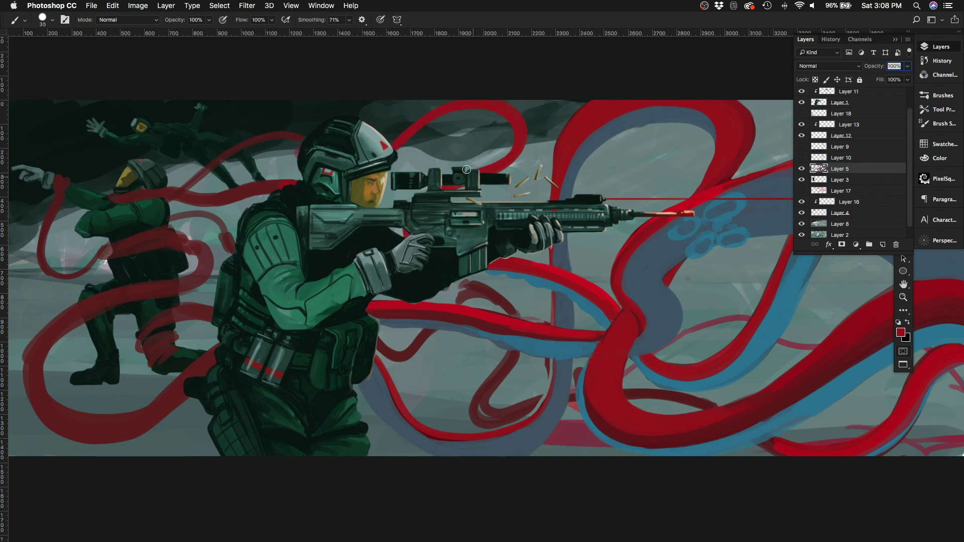
left_click(801, 103)
mouse_move(511, 263)
left_mouse_down()
mouse_move(434, 230)
mouse_move(527, 278)
mouse_move(410, 209)
mouse_move(406, 131)
mouse_move(196, 234)
mouse_move(269, 183)
mouse_move(170, 189)
mouse_move(149, 212)
mouse_move(121, 194)
left_mouse_up()
key("e")
mouse_move(196, 200)
left_mouse_down()
mouse_move(137, 200)
mouse_move(376, 200)
mouse_move(392, 220)
left_mouse_up()
key("bracketright")
key("bracketright")
key("bracketright")
key("bracketright")
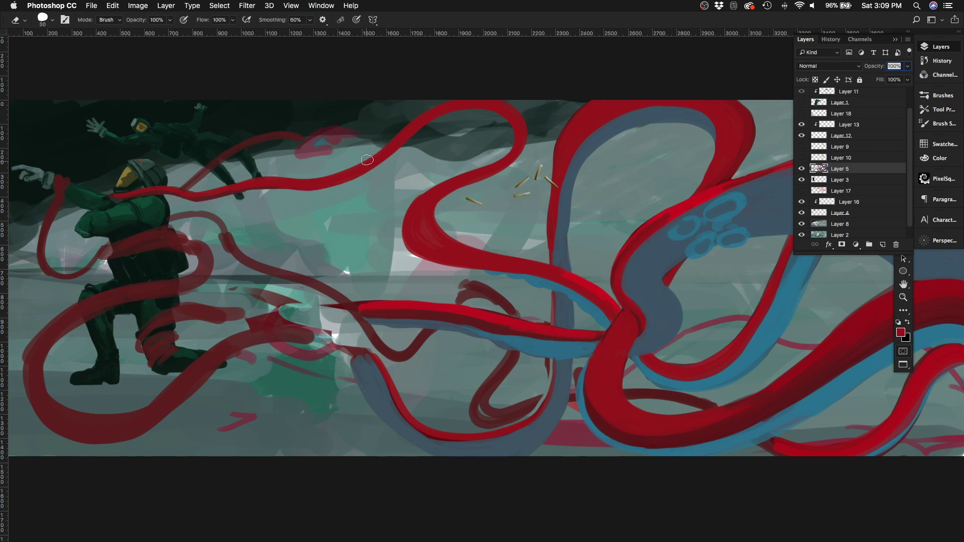
Step: Erase the straight stretch of the new tentacle and repaint it as thinner winding loops toward the kneeling soldier
mouse_move(367, 160)
left_mouse_down()
mouse_move(361, 193)
mouse_move(308, 194)
mouse_move(366, 155)
mouse_move(274, 217)
mouse_move(277, 195)
mouse_move(258, 177)
mouse_move(272, 179)
mouse_move(135, 197)
mouse_move(267, 199)
mouse_move(341, 156)
mouse_move(385, 147)
mouse_move(407, 180)
mouse_move(431, 117)
mouse_move(414, 175)
mouse_move(410, 140)
mouse_move(497, 167)
left_mouse_up()
key("b")
key("e")
key("b")
key("e")
left_click_drag(398, 140, 394, 176)
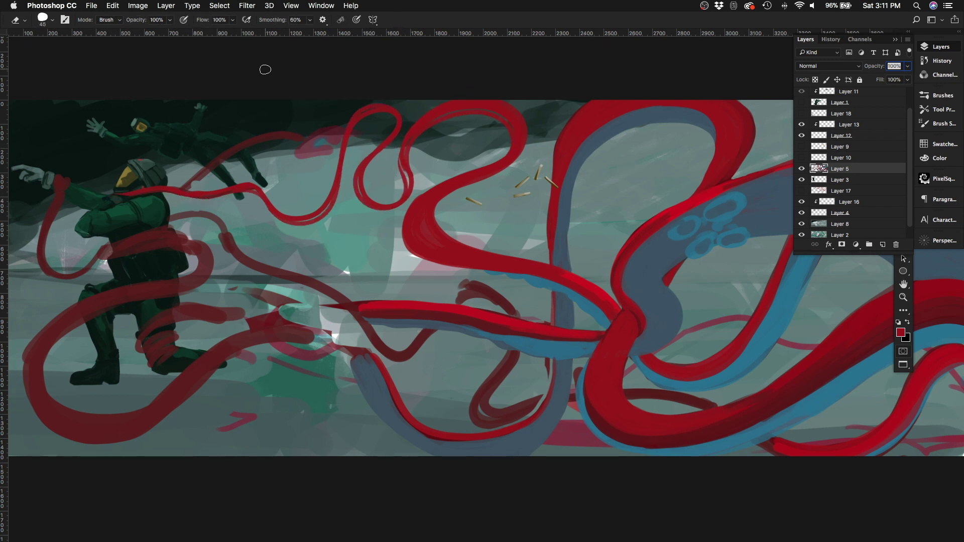
Step: Check the new tentacle against the hidden layers, then give its winding stretch dark red shading and a grey-blue side
left_click(801, 103)
left_click(802, 191)
left_click(802, 191)
left_click(801, 102)
key("b")
left_click_drag(392, 137, 464, 103)
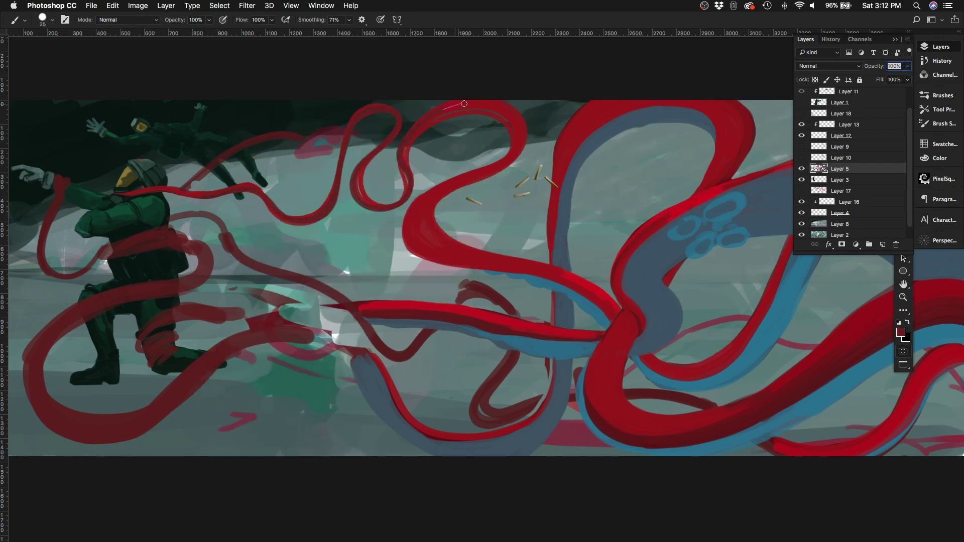
left_click_drag(127, 197, 209, 178)
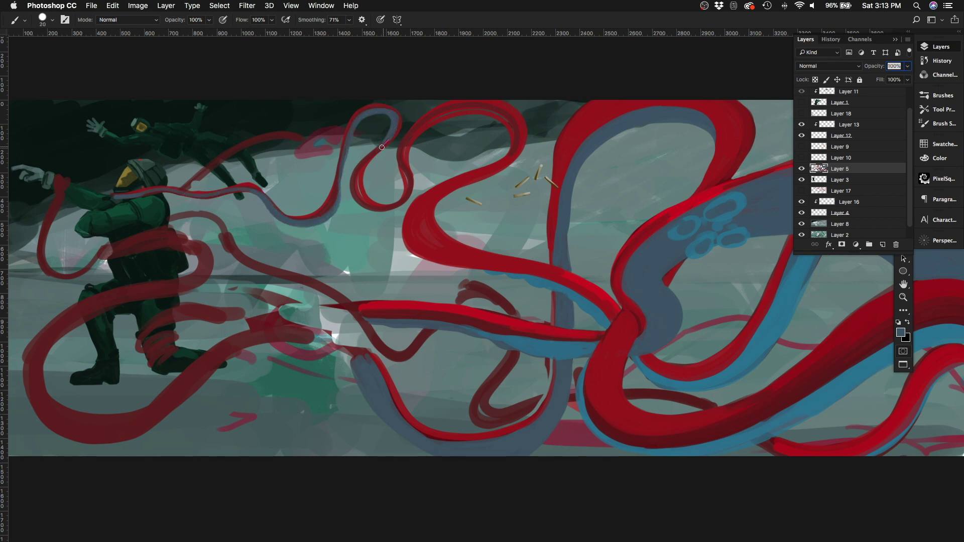
left_click(229, 190, "alt")
key("bracketright")
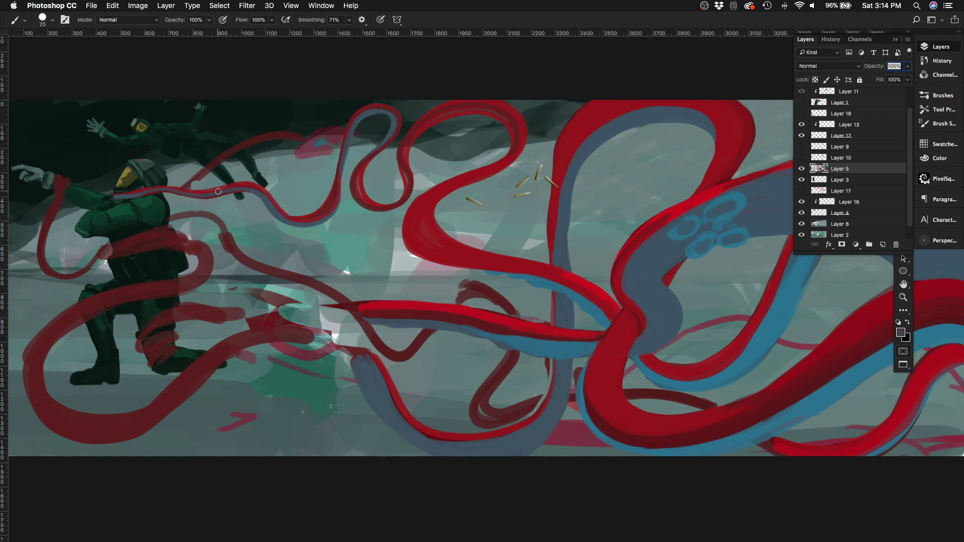
key("bracketright")
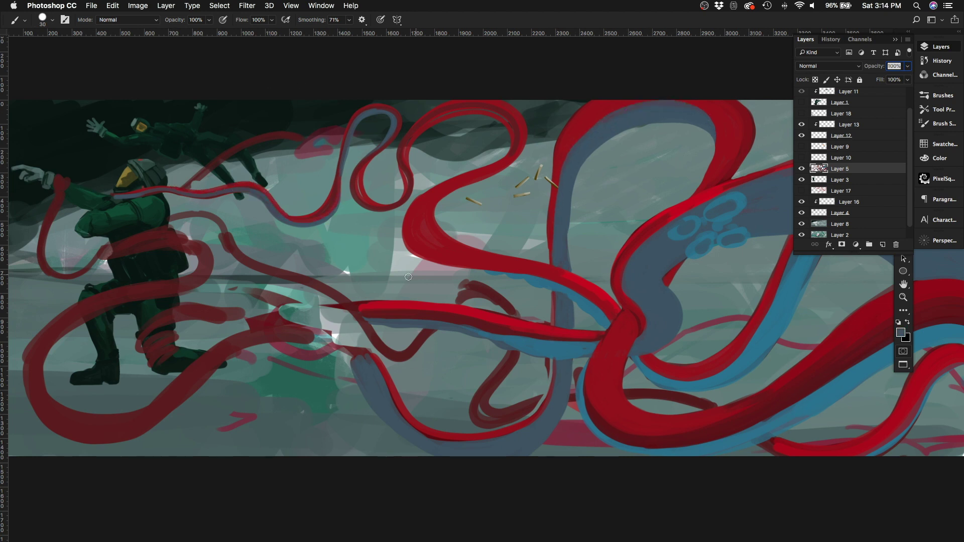
Step: Compare the tentacle with the main soldier shown and hidden, and add grey-blue and lighter blue inside its upper curve
key("ctrl+minus")
left_click(801, 102)
key("ctrl+plus")
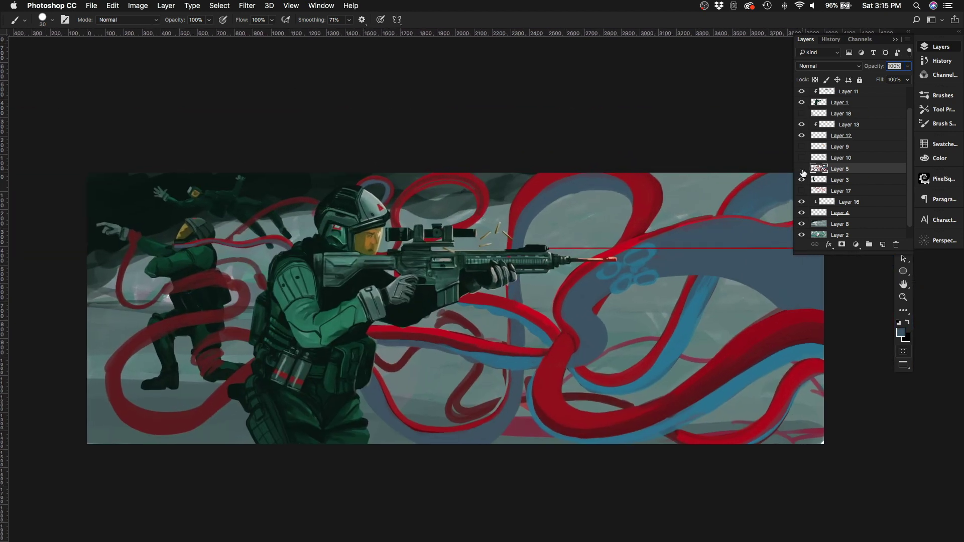
left_click(801, 103)
key("ctrl+plus")
key("bracketleft")
key("bracketleft")
key("bracketleft")
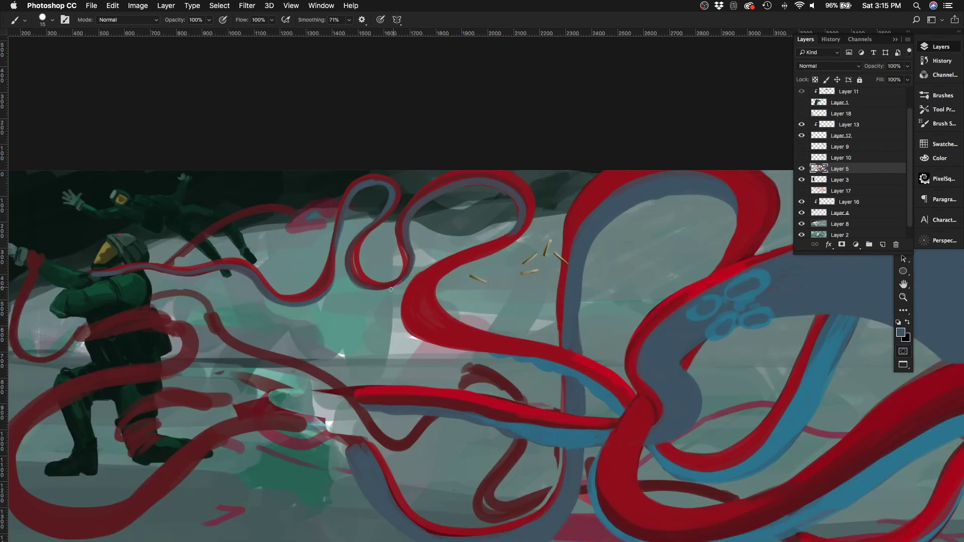
key("bracketright")
left_click(723, 300, "alt")
left_click_drag(502, 189, 478, 247)
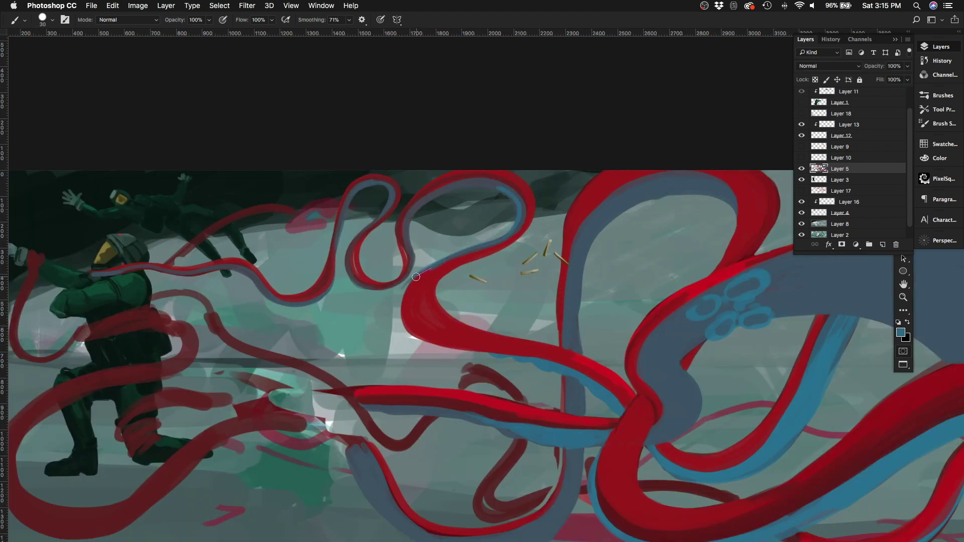
Step: Paint a blue underside along the outer edge of the winding tentacle's wide lower bend
left_click_drag(416, 277, 495, 354)
key("bracketleft")
key("bracketleft")
left_click_drag(427, 334, 455, 346)
key("bracketright")
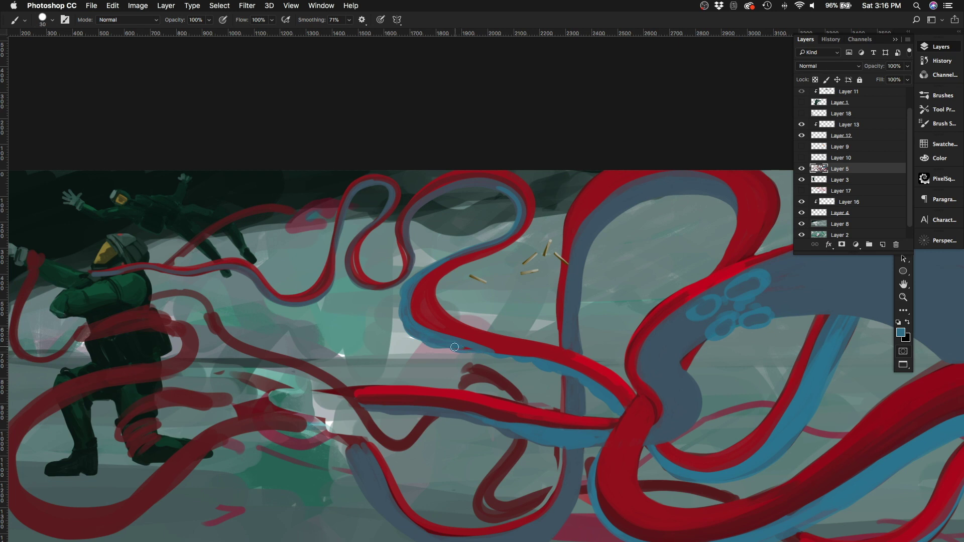
key("bracketright")
Step: Touch up the thin tentacle's red end at the kneeling soldier and erase the old tentacle beneath the falling soldier
left_click(439, 293, "alt")
scroll(221, 266, "left", 5)
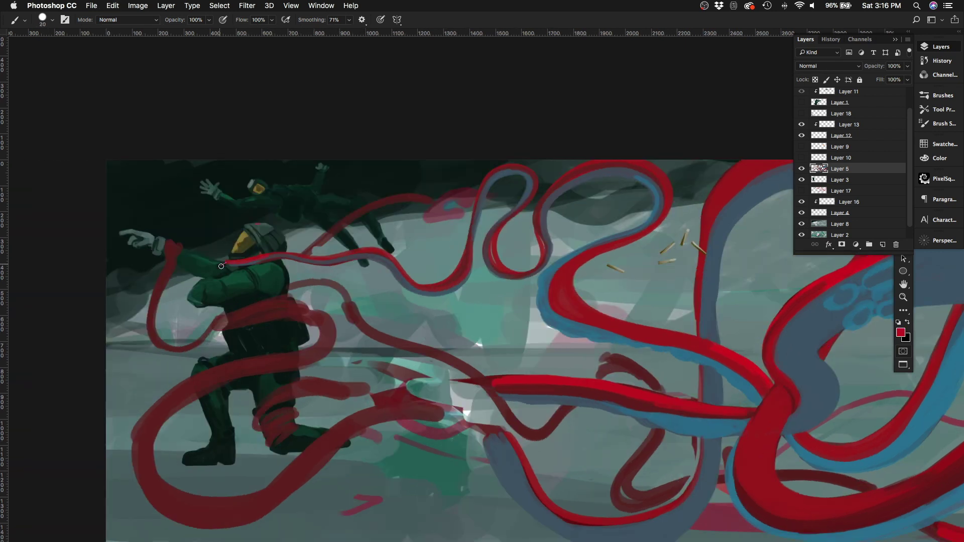
key("e")
mouse_move(445, 211)
left_mouse_down()
mouse_move(469, 199)
mouse_move(411, 201)
left_mouse_up()
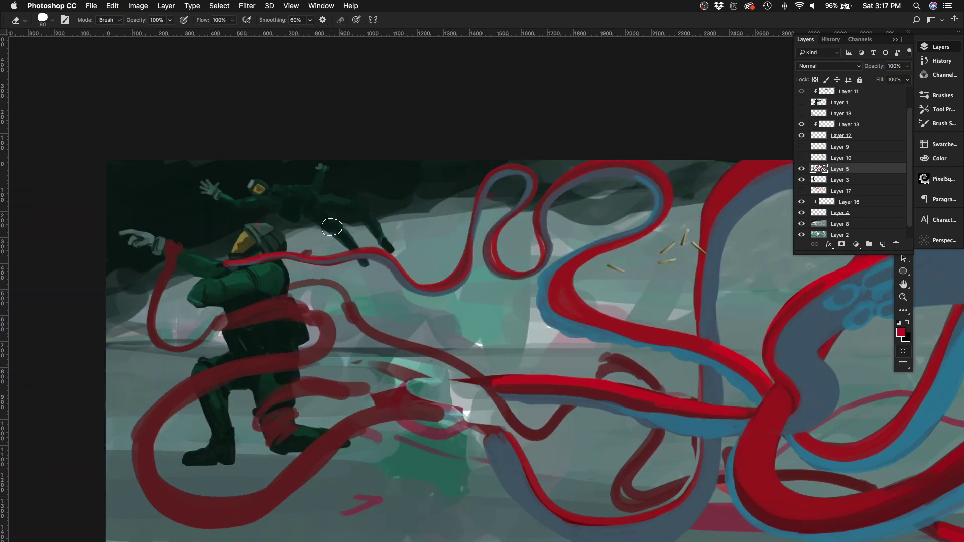
scroll(523, 303, "down", 3)
Step: Repaint the long middle tentacle in solid red through to the large loop around the kneeling soldier
key("b")
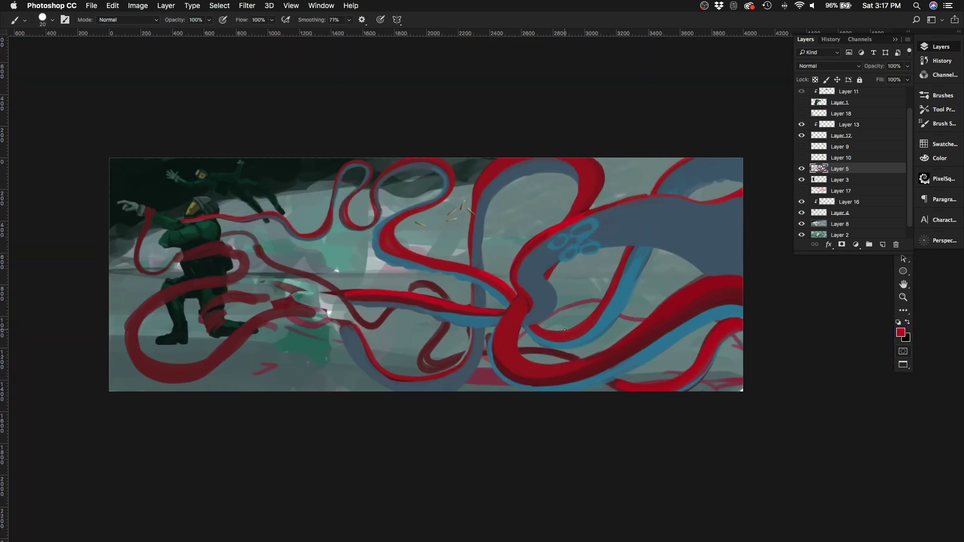
scroll(522, 303, "up", 1)
left_click_drag(353, 300, 118, 390)
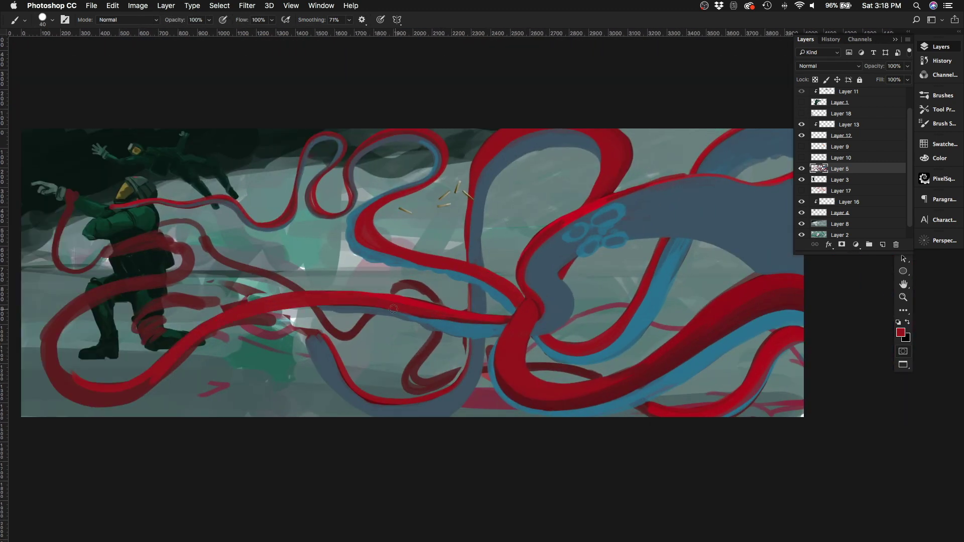
left_click_drag(393, 309, 502, 324)
left_click(193, 347, "alt")
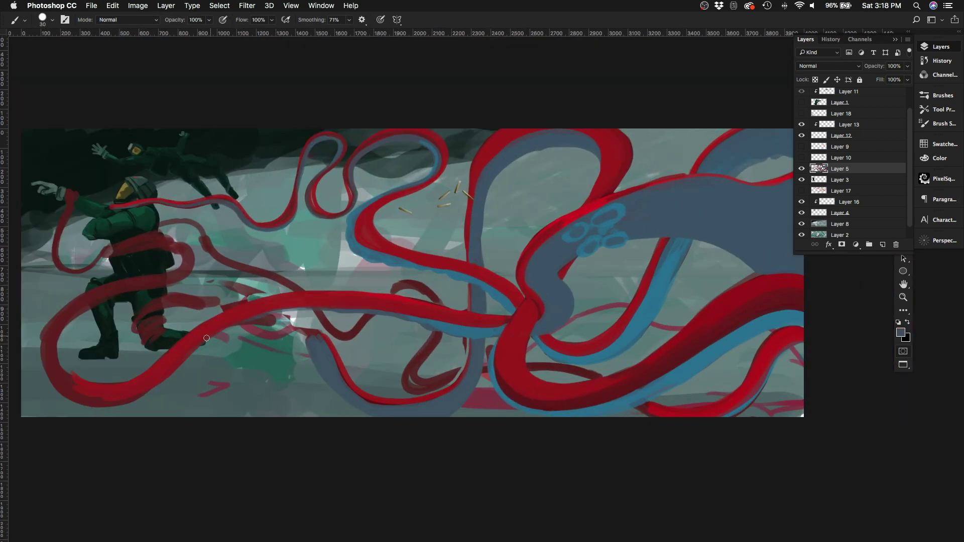
Step: Paint a blue inner side on the large loop around the kneeling soldier and rework its lower edge in red
left_click(671, 262, "alt")
key("bracketleft")
mouse_move(191, 273)
left_mouse_down()
mouse_move(150, 284)
mouse_move(54, 347)
mouse_move(126, 385)
mouse_move(196, 331)
left_mouse_up()
key("bracketright")
left_click(211, 321, "alt")
left_click_drag(57, 387, 160, 409)
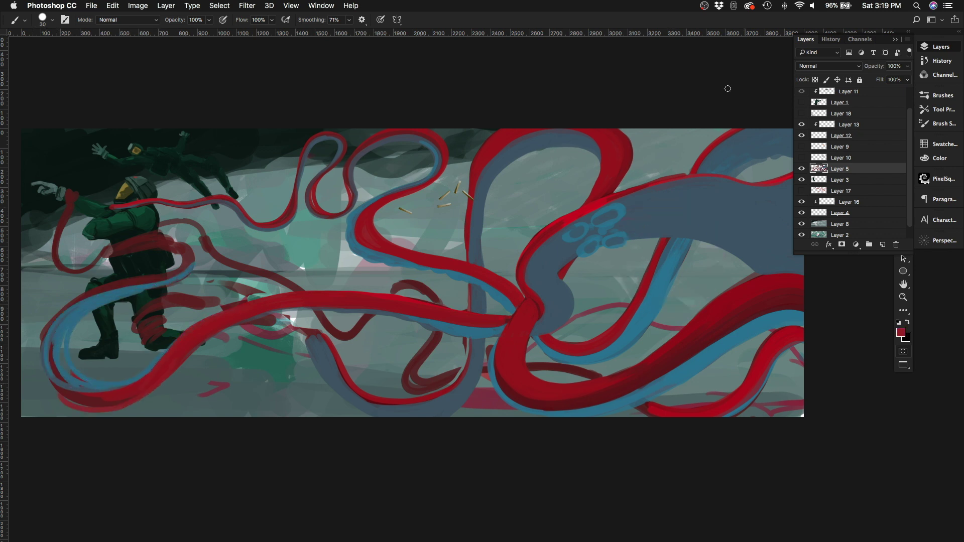
Step: Show the main soldier again and fill the kneeling soldier's loop with a solid blue inner side
left_click_drag(802, 92, 801, 103)
scroll(707, 130, "down", 3)
scroll(708, 129, "left", 5)
key("bracketright")
key("bracketright")
key("bracketright")
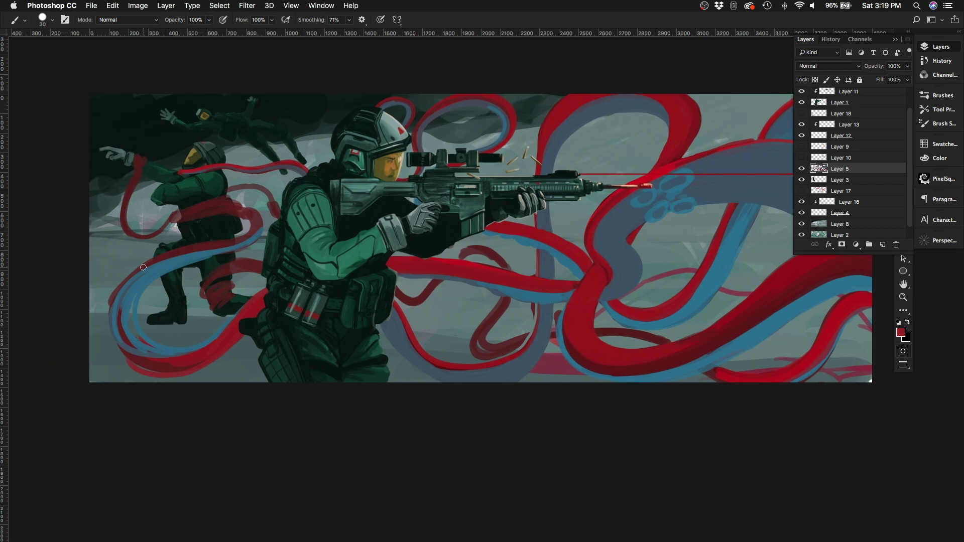
left_click(176, 261, "alt")
mouse_move(176, 262)
left_mouse_down()
mouse_move(133, 352)
mouse_move(236, 326)
left_mouse_up()
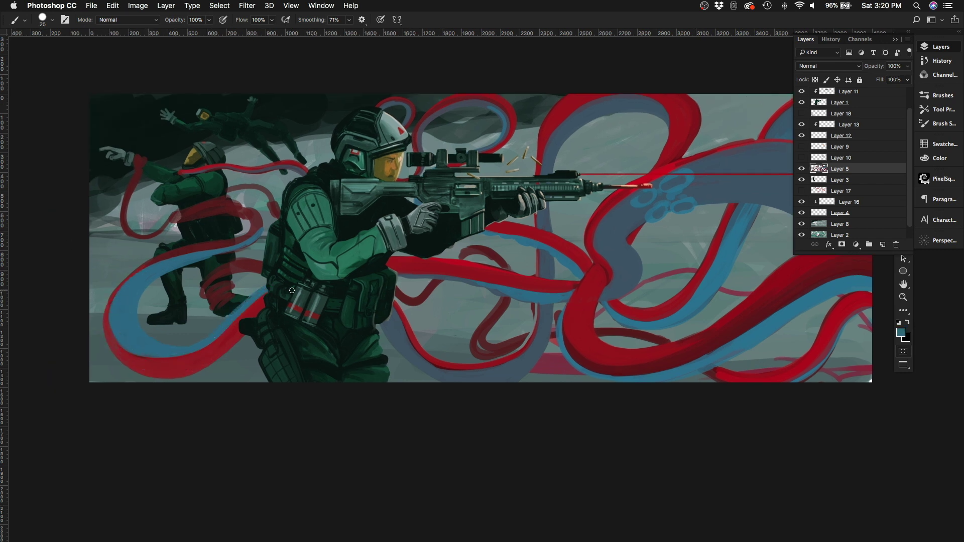
Step: Repaint the tentacle coil around the kneeling soldier's waist in red with a blue inner side
scroll(292, 290, "down", 1)
scroll(291, 290, "left", 5)
left_click(331, 226, "alt")
mouse_move(261, 200)
left_mouse_down()
mouse_move(301, 199)
mouse_move(327, 223)
mouse_move(264, 239)
left_mouse_up()
key("e")
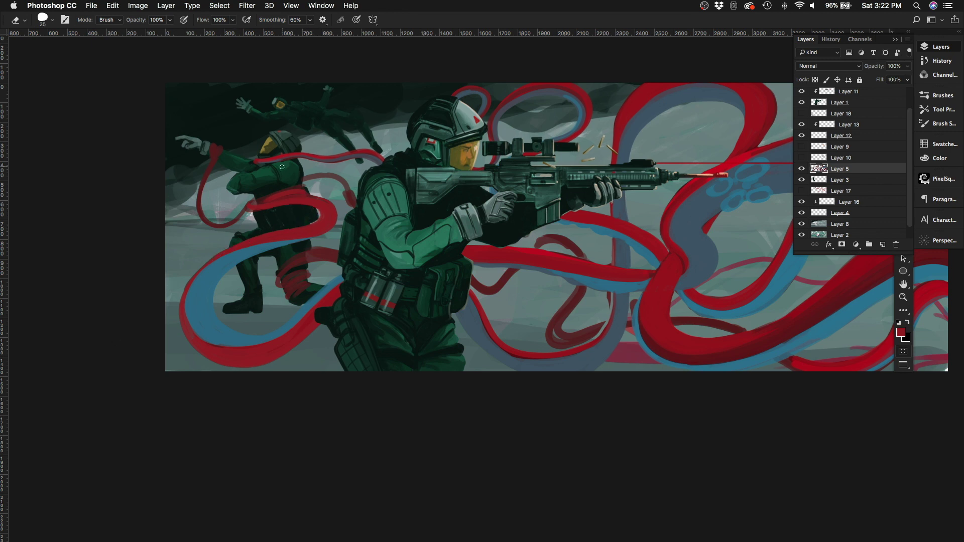
key("b")
left_click(265, 244, "alt")
left_click_drag(251, 205, 323, 211)
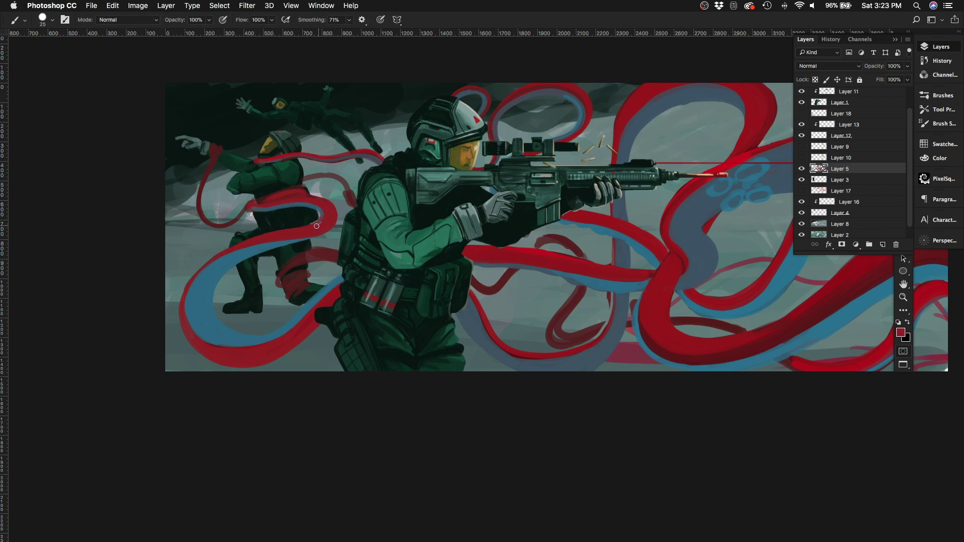
Step: Show the mist on Layer 18, erase it over the kneeling soldier's loop, and paint light grey mist over the lower tentacles
scroll(291, 127, "right", 5)
scroll(295, 155, "left", 2)
key("e")
right_click(183, 216)
key("Escape")
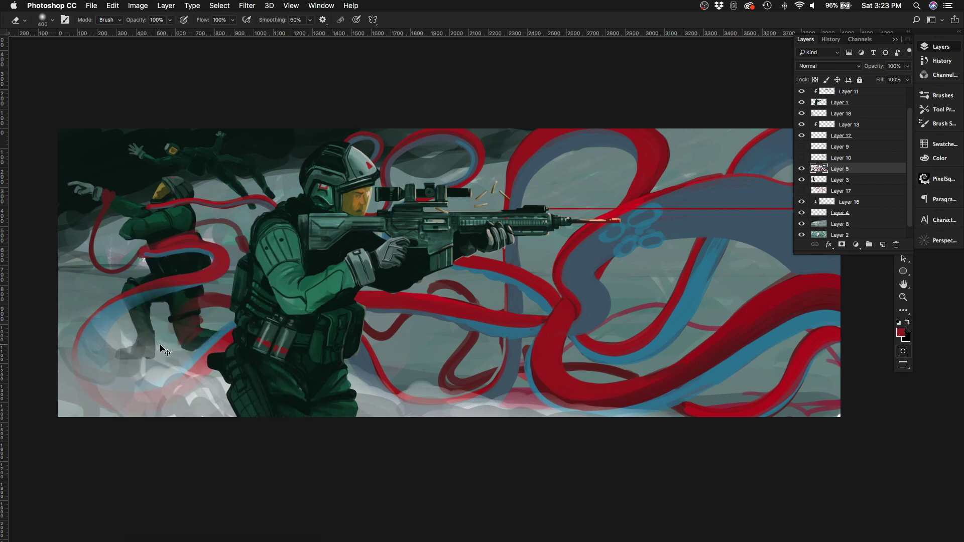
mouse_move(151, 327)
left_mouse_down()
mouse_move(181, 371)
mouse_move(110, 382)
mouse_move(167, 344)
mouse_move(80, 302)
mouse_move(150, 321)
mouse_move(211, 311)
left_mouse_up()
key("bracketleft")
key("bracketleft")
key("bracketleft")
key("b")
left_click(146, 281, "alt")
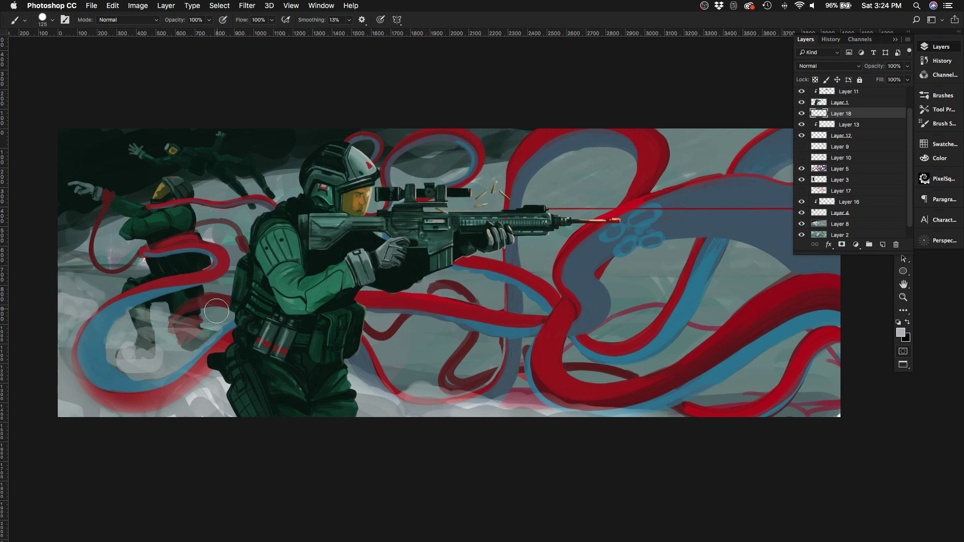
mouse_move(562, 412)
left_mouse_down()
mouse_move(763, 365)
mouse_move(813, 396)
mouse_move(742, 338)
left_mouse_up()
Step: Show the muzzle flash on Layer 9 and Layer 10
left_click_drag(801, 147, 801, 158)
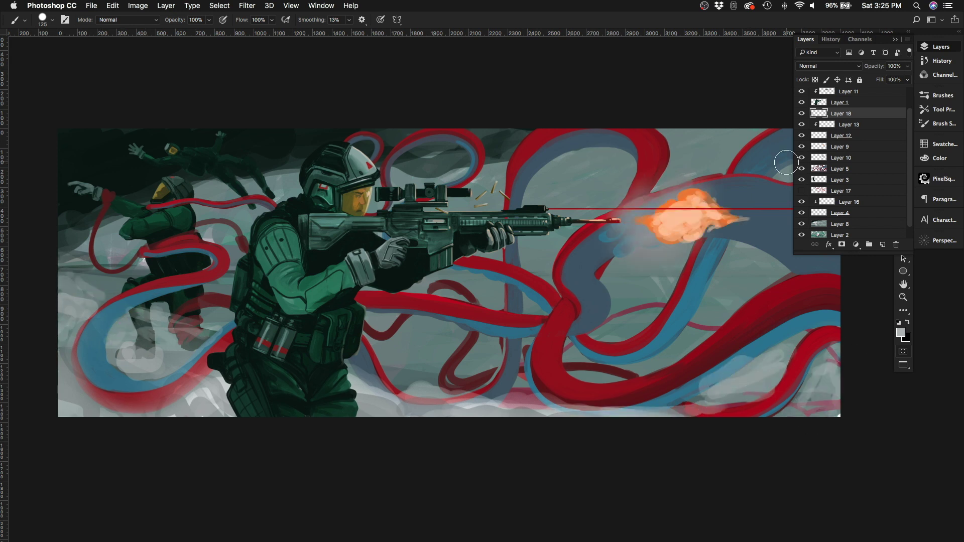
Step: Erase some of the mist on Layer 18 over the lower tentacles along the canvas's bottom edge
key("e")
mouse_move(753, 391)
left_mouse_down()
mouse_move(710, 377)
mouse_move(547, 409)
left_mouse_up()
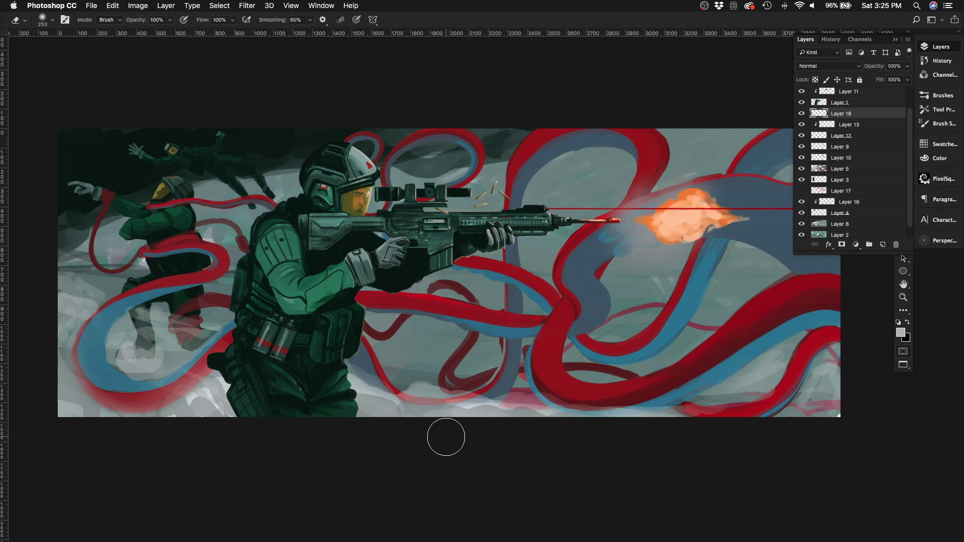
Step: Undo the blue touch-up on Layer 5 and refine the tentacle coil at the kneeling soldier's waist in red
right_click(609, 227)
left_click(839, 168)
left_click(801, 168)
left_click(801, 168)
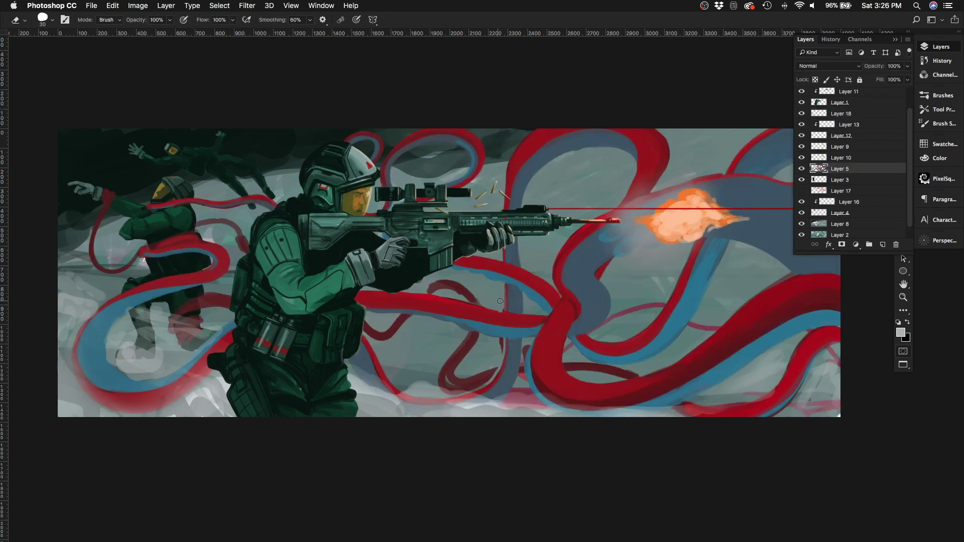
key("b")
left_click(499, 322, "alt")
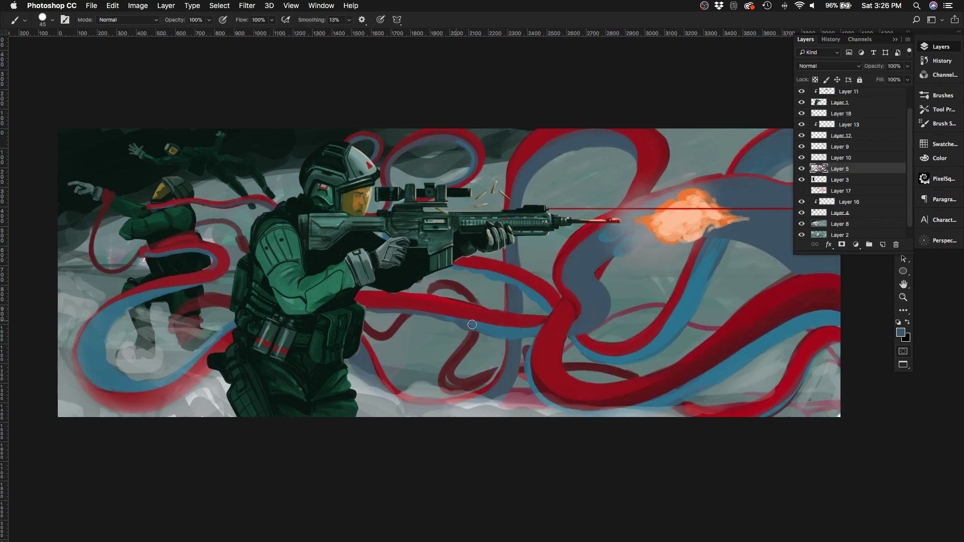
key("super+z")
key("bracketleft")
left_click(219, 250, "alt")
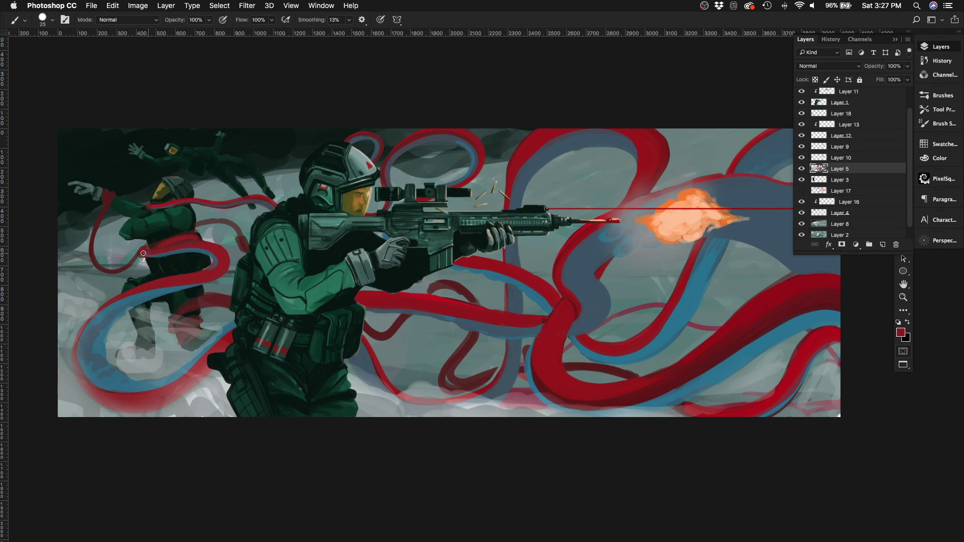
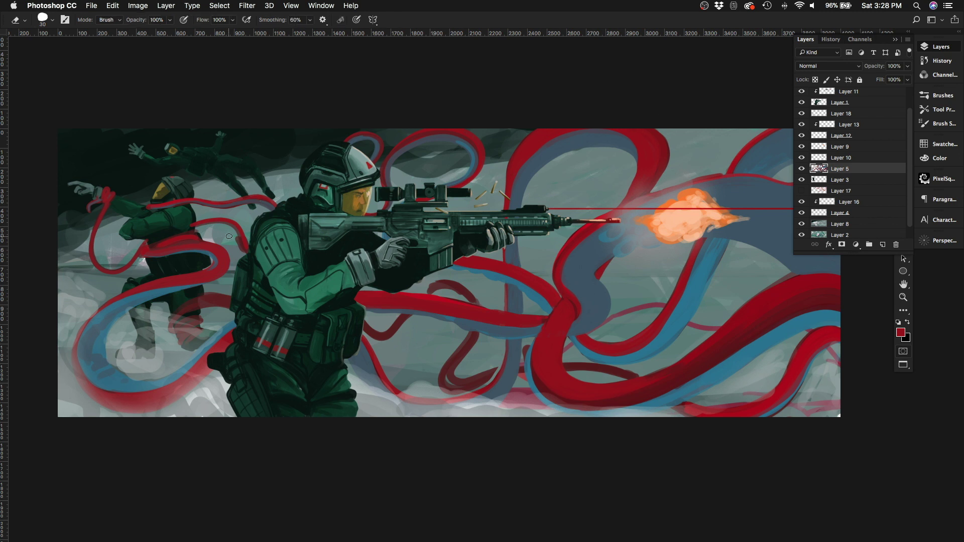
Step: Hide the main soldier and paint blue inner sides and red edges on the small loops beneath the long horizontal tentacle
key("super+comma")
key("e")
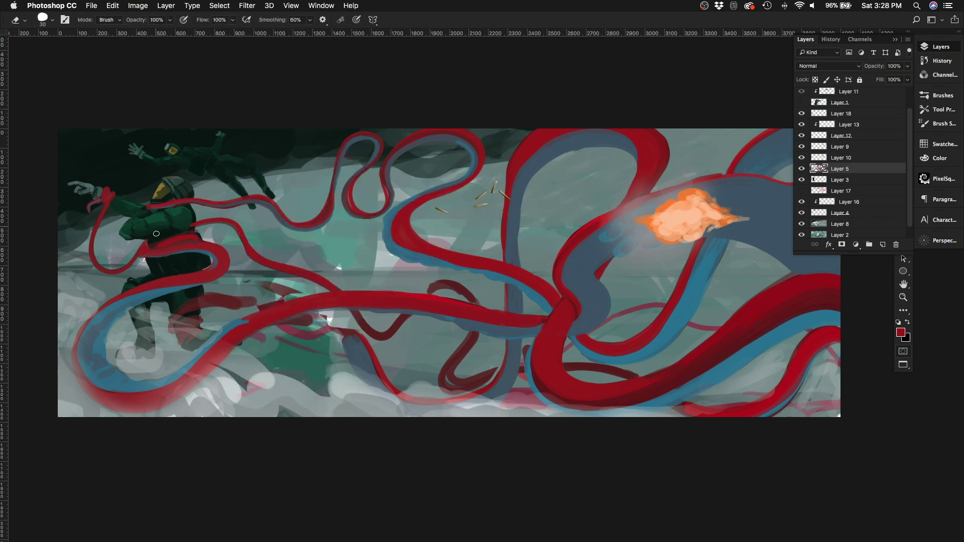
key("b")
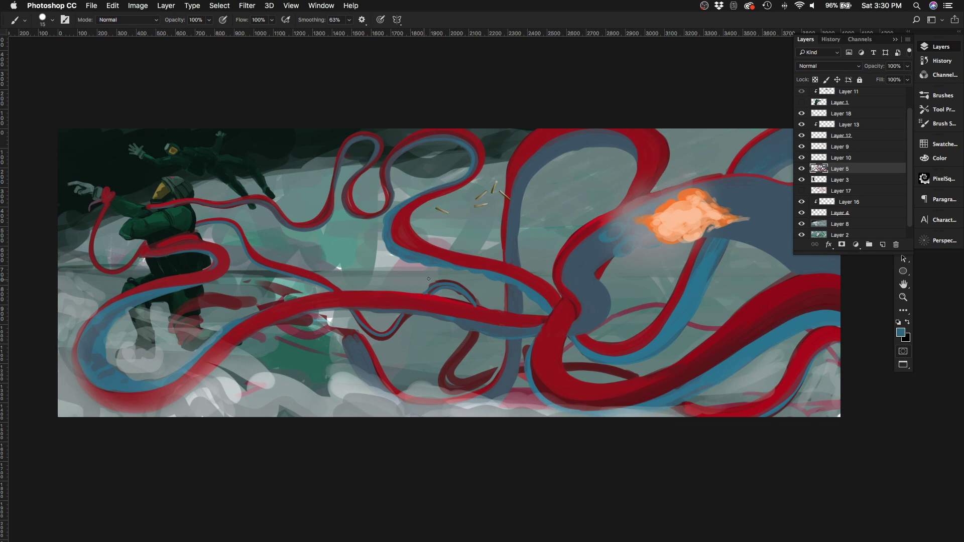
left_click(427, 297, "alt")
mouse_move(469, 333)
left_mouse_down()
mouse_move(489, 384)
mouse_move(498, 369)
left_mouse_up()
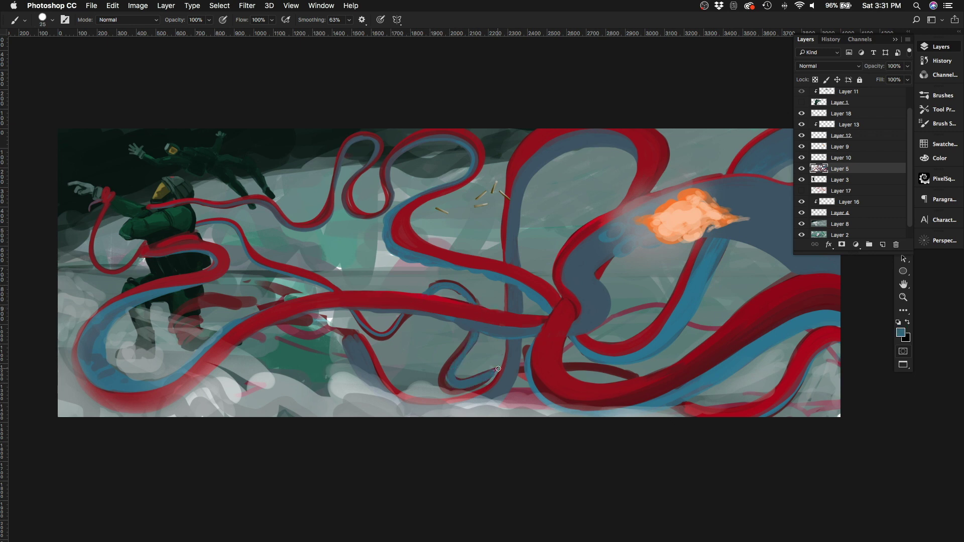
key("e")
key("b")
left_click_drag(477, 335, 502, 375)
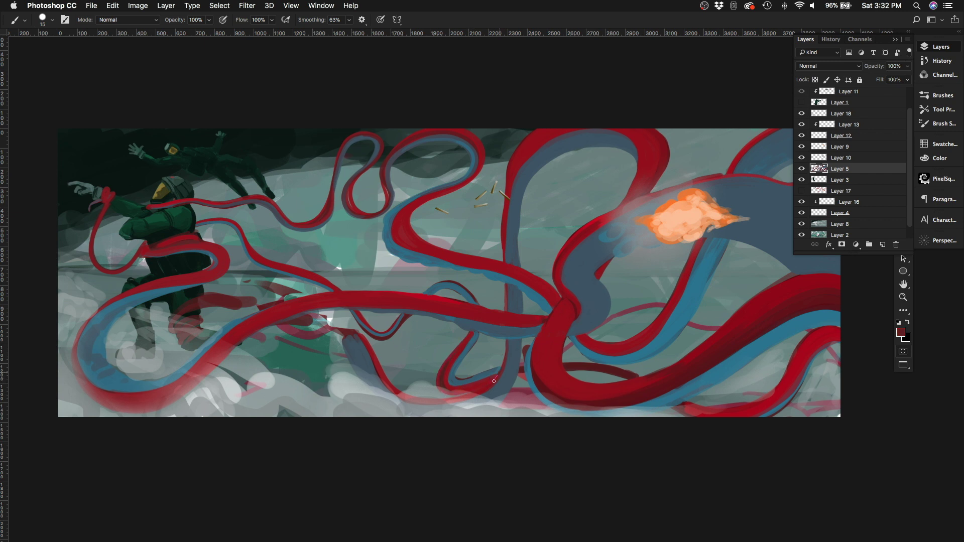
Step: Show the main soldier again and briefly check the tentacle sketch on Layer 17, leaving that layer hidden
left_click(802, 102)
left_click(801, 191)
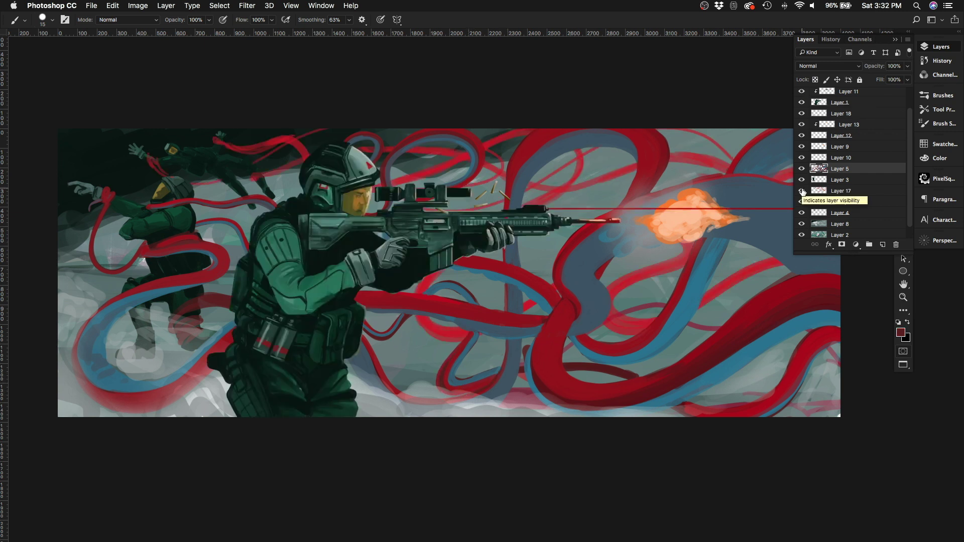
left_click(801, 191)
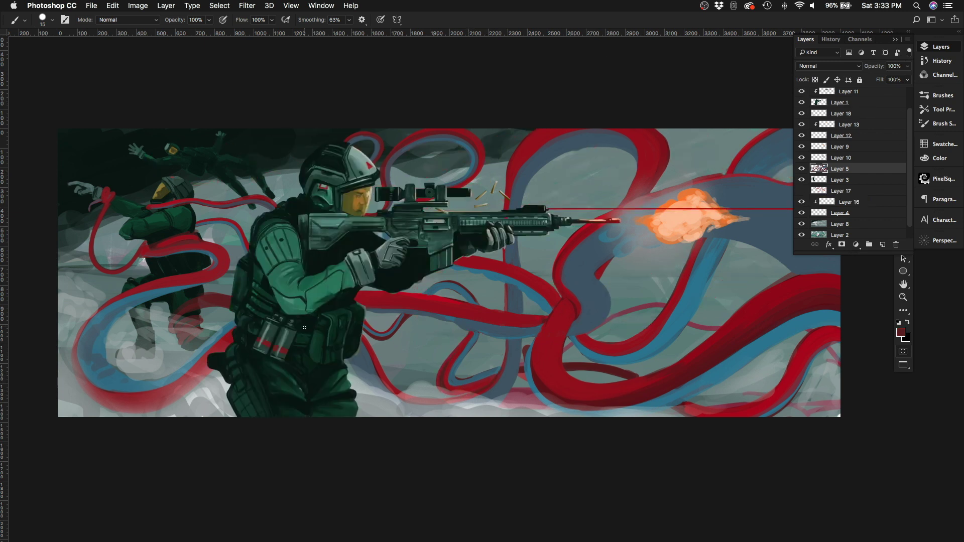
Step: Repaint the long horizontal tentacle and the small lower loop in solid red
scroll(473, 331, "up", 5)
key("bracketright")
key("bracketright")
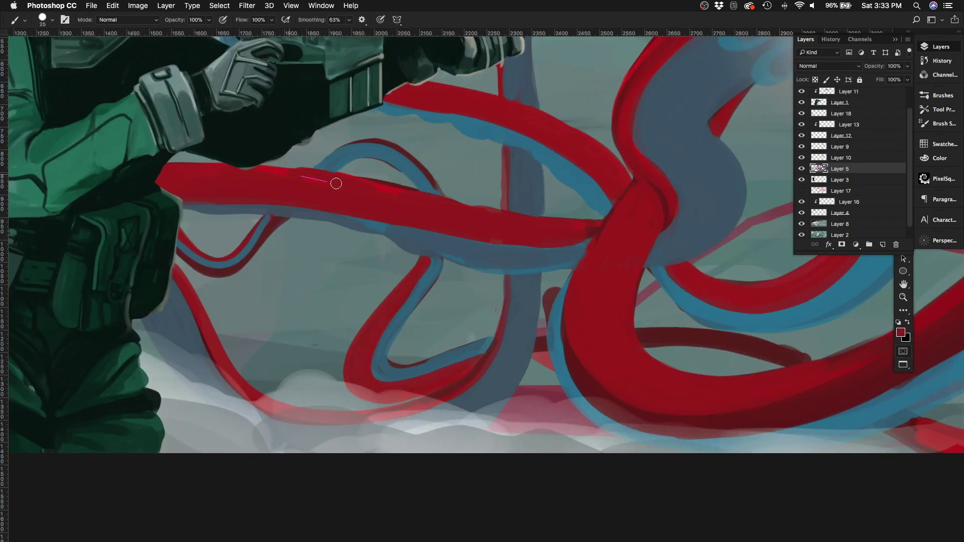
mouse_move(336, 183)
left_mouse_down()
mouse_move(602, 228)
mouse_move(641, 198)
left_mouse_up()
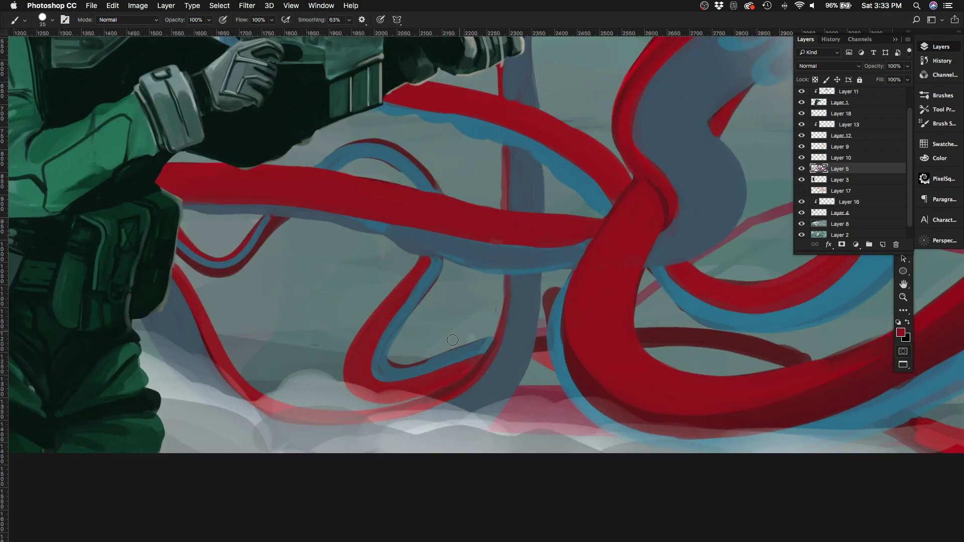
mouse_move(384, 321)
left_mouse_down()
mouse_move(401, 369)
mouse_move(482, 352)
left_mouse_up()
Step: Paint blue along the inner edge of the small lower loop and the thin curve beside the main soldier
key("bracketleft")
key("bracketleft")
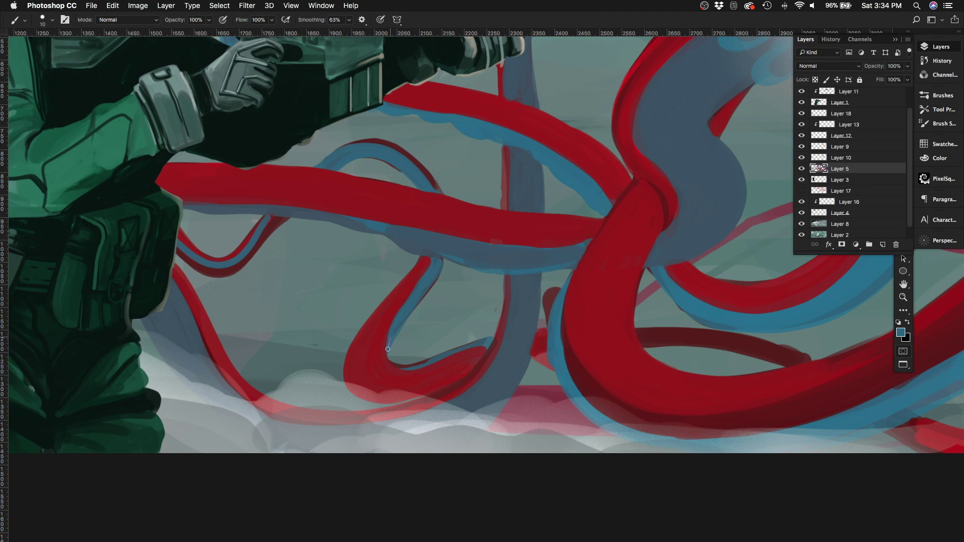
left_click_drag(388, 349, 482, 352)
key("bracketright")
left_click_drag(281, 221, 205, 268)
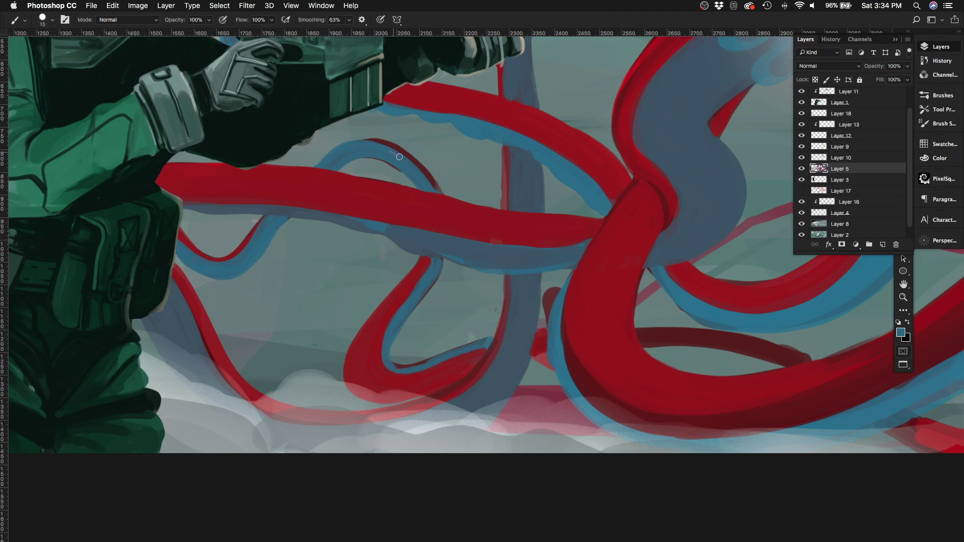
left_click_drag(418, 363, 409, 368)
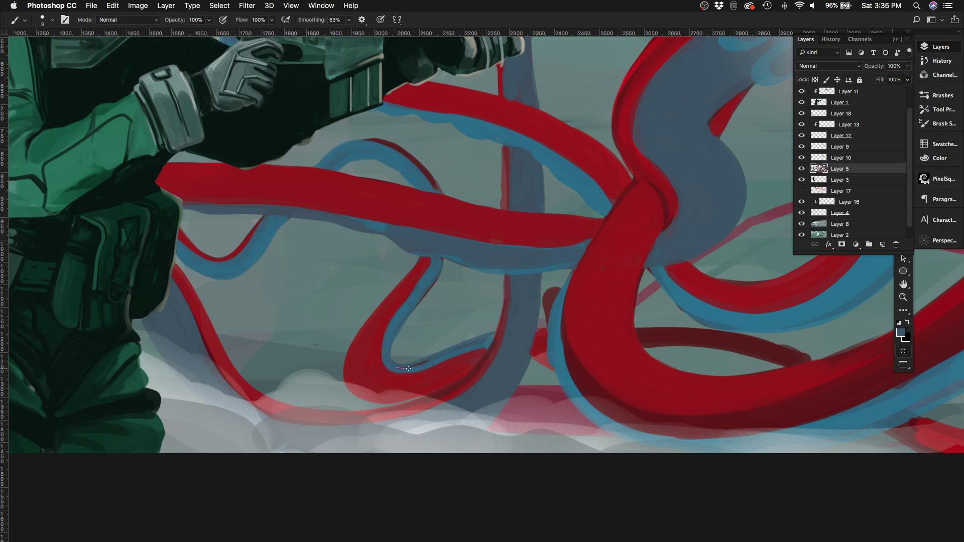
Step: Erase the stray red stubs between the vertical blue tentacle and the large curved red tentacle
key("e")
left_click_drag(546, 311, 557, 280)
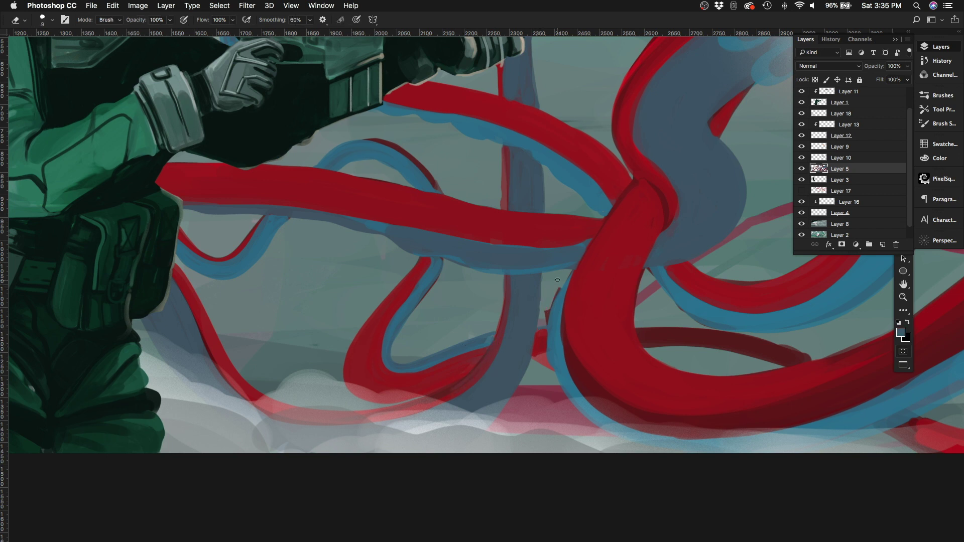
scroll(562, 275, "down", 5)
scroll(512, 391, "up", 8)
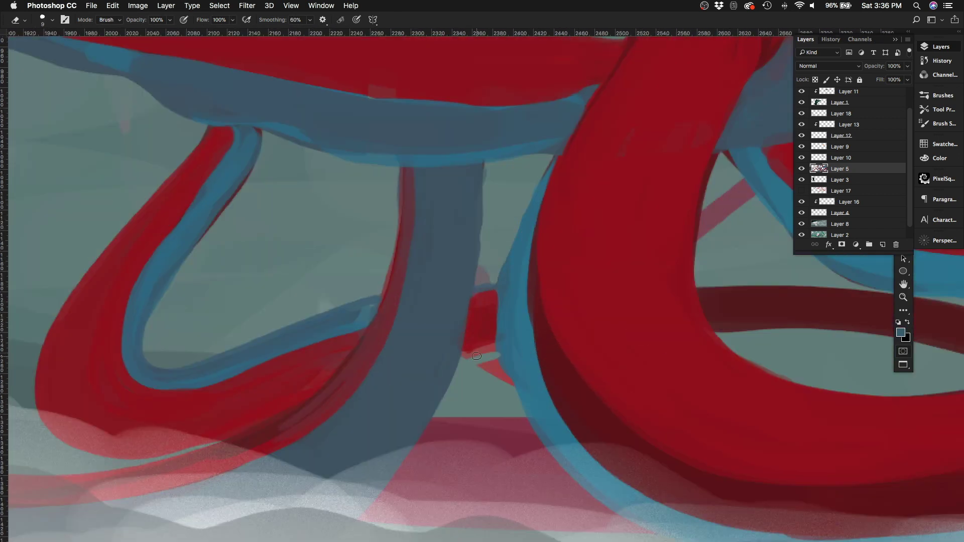
mouse_move(458, 355)
left_mouse_down()
mouse_move(497, 348)
mouse_move(513, 391)
left_mouse_up()
Step: Smooth the blue edges of the vertical tentacle and the large curved tentacle
mouse_move(484, 255)
left_mouse_down()
mouse_move(496, 281)
mouse_move(470, 319)
mouse_move(470, 271)
mouse_move(431, 403)
left_mouse_up()
key("b")
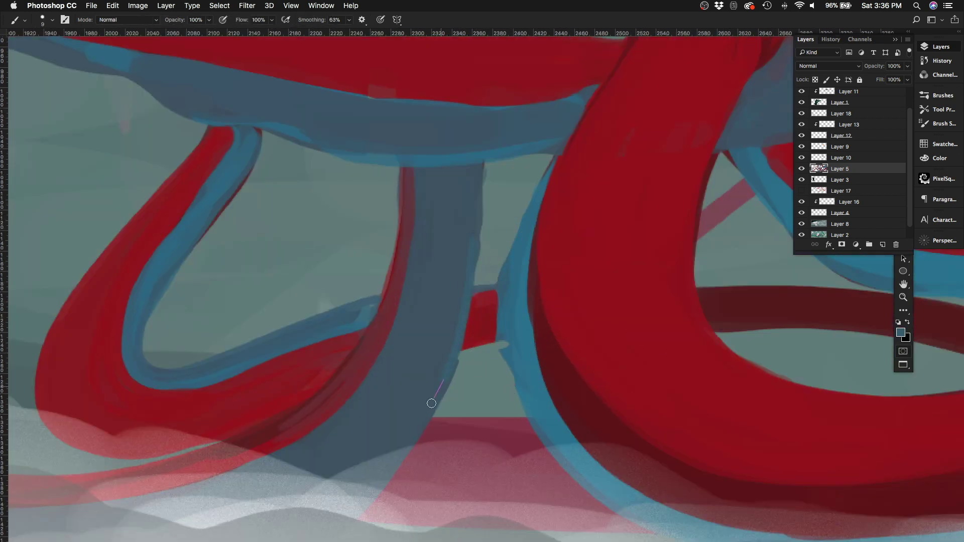
left_click_drag(498, 338, 527, 411)
Step: Touch up the large curved tentacle in red where it meets the long horizontal tentacle
key("ctrl+minus")
key("bracketright")
key("bracketright")
key("bracketright")
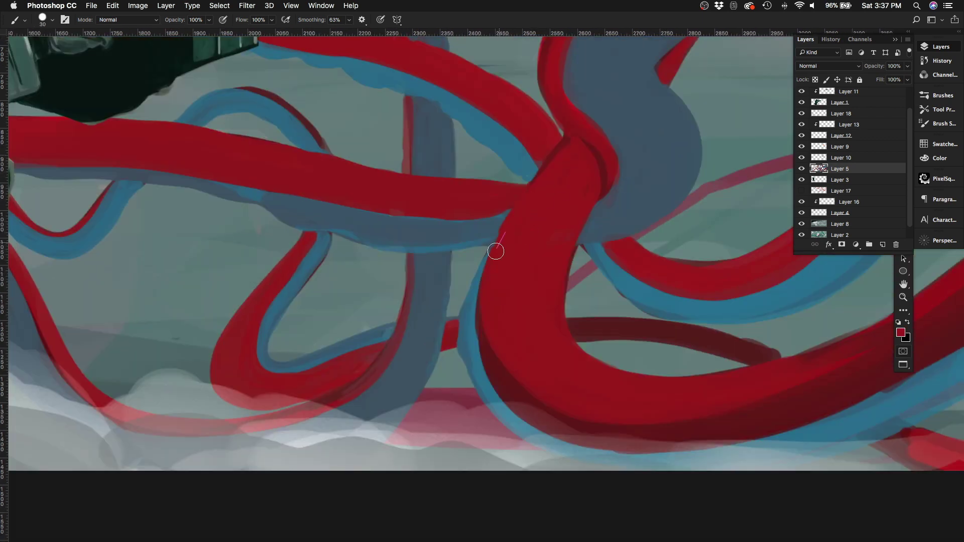
left_click(553, 156, "alt")
scroll(511, 220, "down", 5)
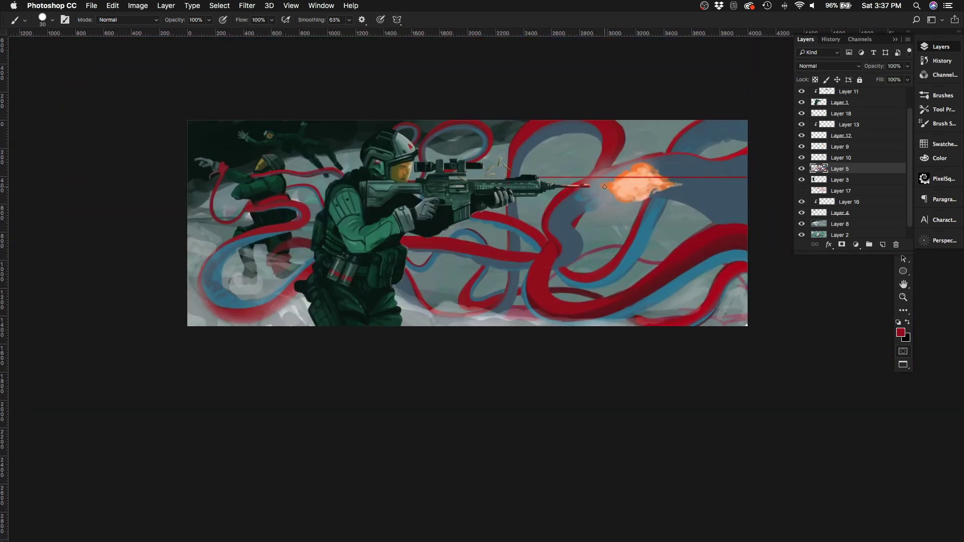
Step: Hide the main soldier and erase the stray red marks around the long tentacle behind him
left_click(801, 103)
scroll(391, 266, "up", 3)
key("e")
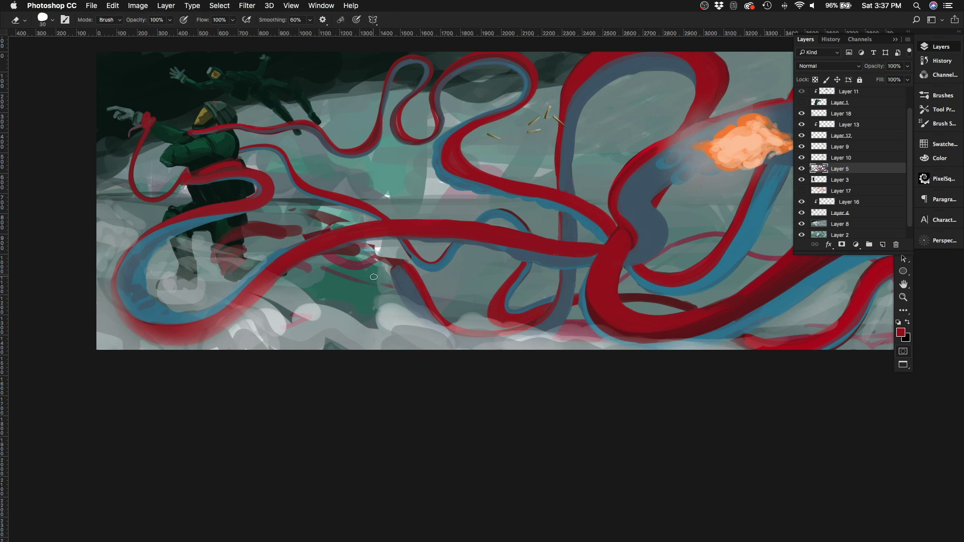
mouse_move(347, 254)
left_mouse_down()
mouse_move(365, 262)
mouse_move(348, 255)
left_mouse_up()
left_click_drag(243, 241, 291, 208)
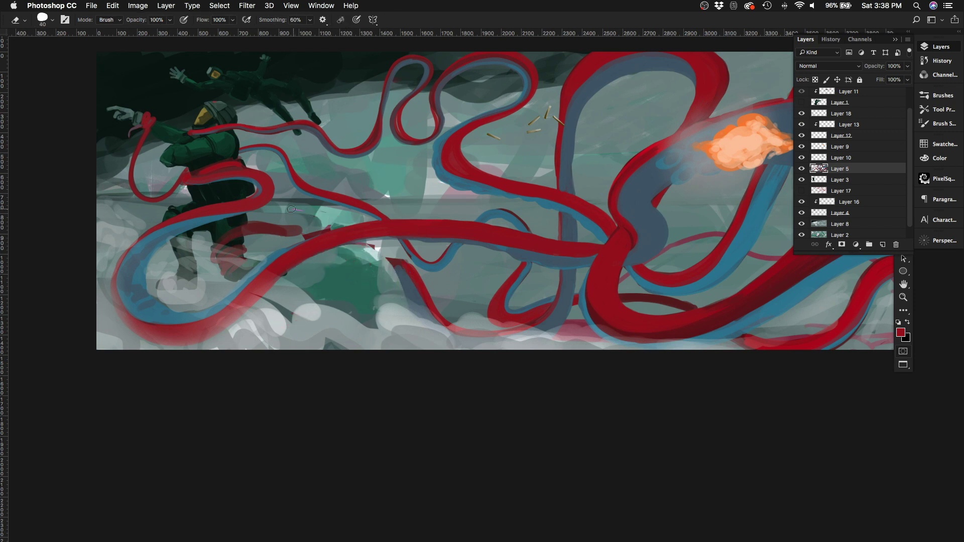
mouse_move(216, 237)
left_mouse_down()
mouse_move(309, 215)
mouse_move(254, 219)
mouse_move(301, 208)
left_mouse_up()
Step: Paint thin looping red tentacles above and across the long tentacle, including a small curl near the kneeling soldier's legs
key("b")
left_click_drag(301, 211, 347, 228)
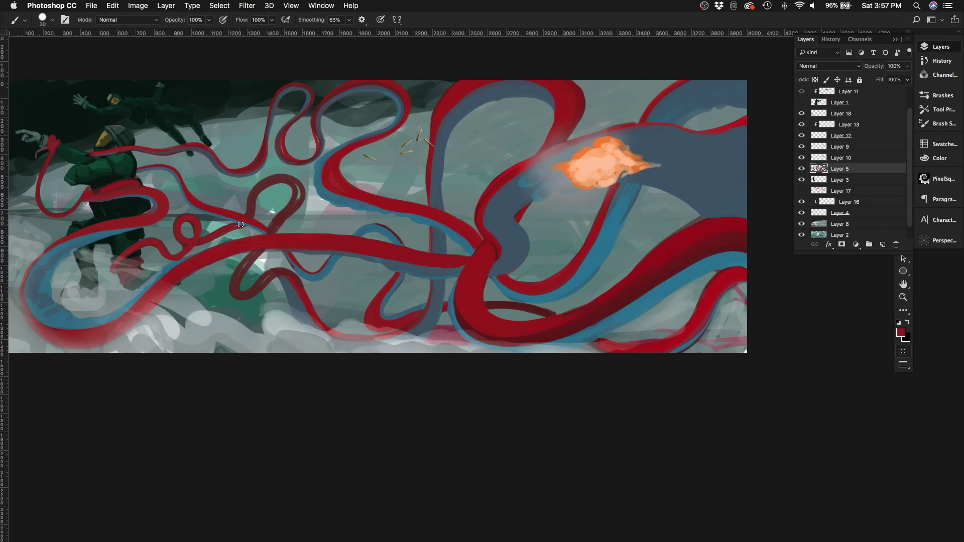
Step: Erase the small curl near the kneeling soldier and trim the new loop above the long tentacle
key("e")
mouse_move(240, 225)
left_mouse_down()
mouse_move(247, 197)
mouse_move(235, 230)
left_mouse_up()
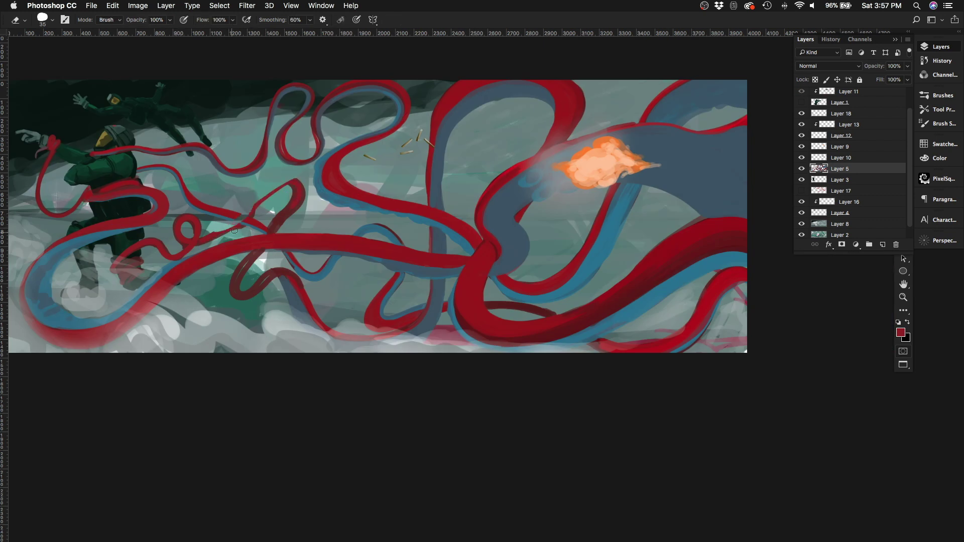
key("bracketright")
key("bracketright")
key("bracketright")
key("bracketright")
key("bracketright")
key("bracketright")
mouse_move(179, 245)
left_mouse_down()
mouse_move(210, 236)
mouse_move(179, 220)
left_mouse_up()
key("b")
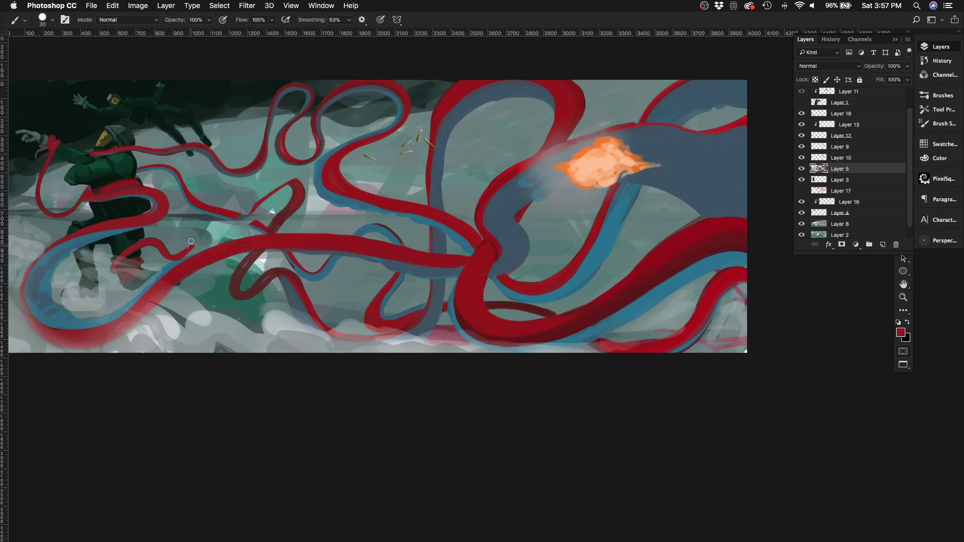
Step: Repaint the new loop's upper bend in red and line its inner side with blue
key("ctrl+z")
key("bracketleft")
left_click_drag(293, 183, 250, 216)
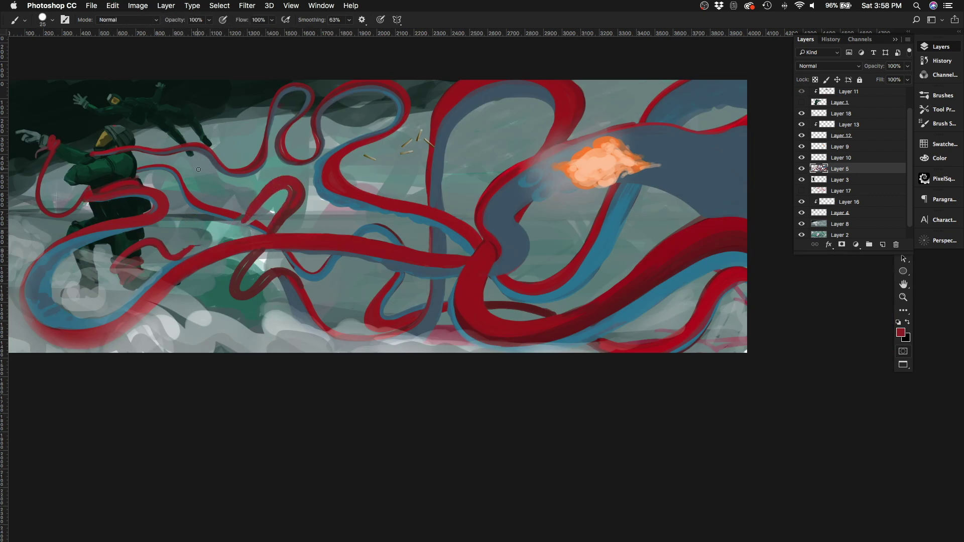
left_click(173, 268, "alt")
left_click_drag(293, 185, 242, 217)
key("e")
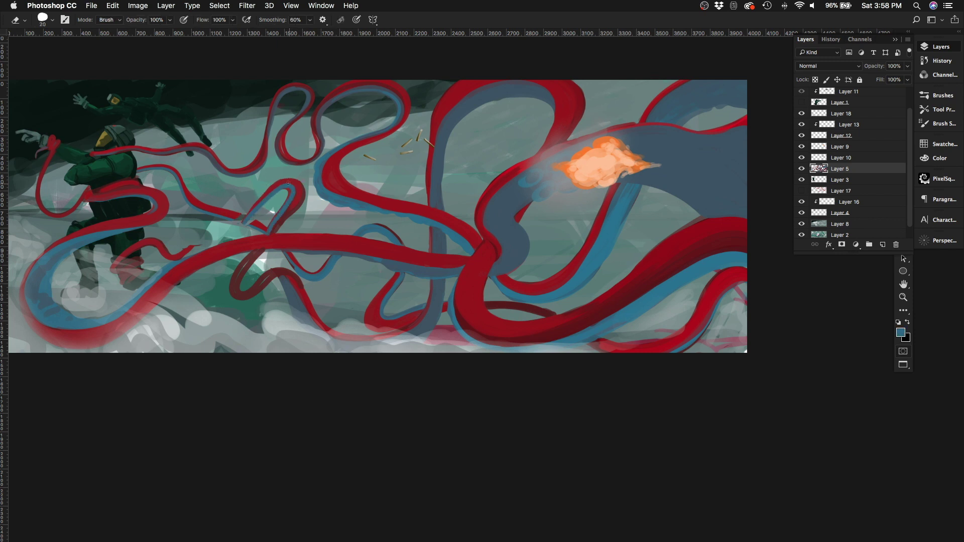
Step: Paint the loop's stem in dark red down across the long tentacle to its lower hook
key("b")
mouse_move(284, 174)
left_mouse_down()
mouse_move(286, 222)
mouse_move(298, 204)
mouse_move(257, 256)
left_mouse_up()
left_click(293, 186, "alt")
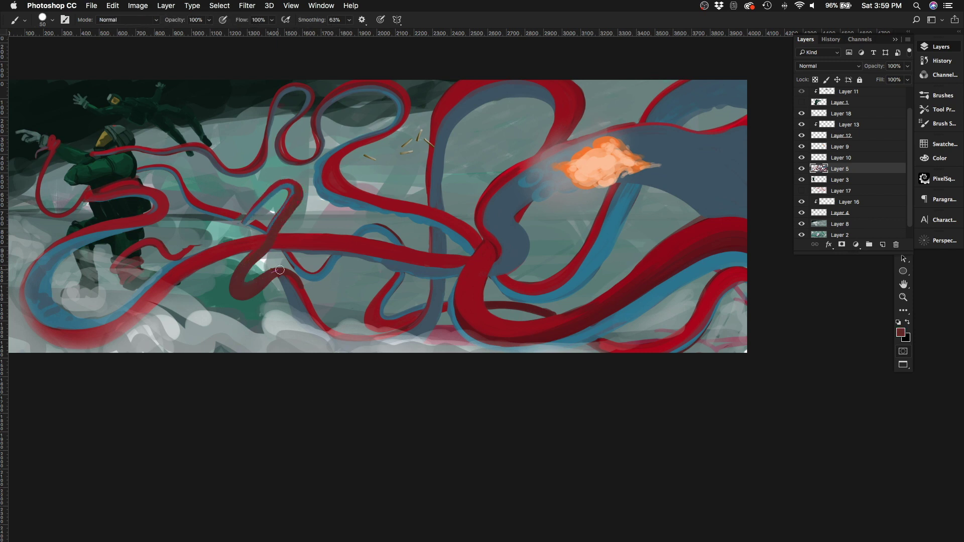
left_click_drag(289, 182, 230, 236)
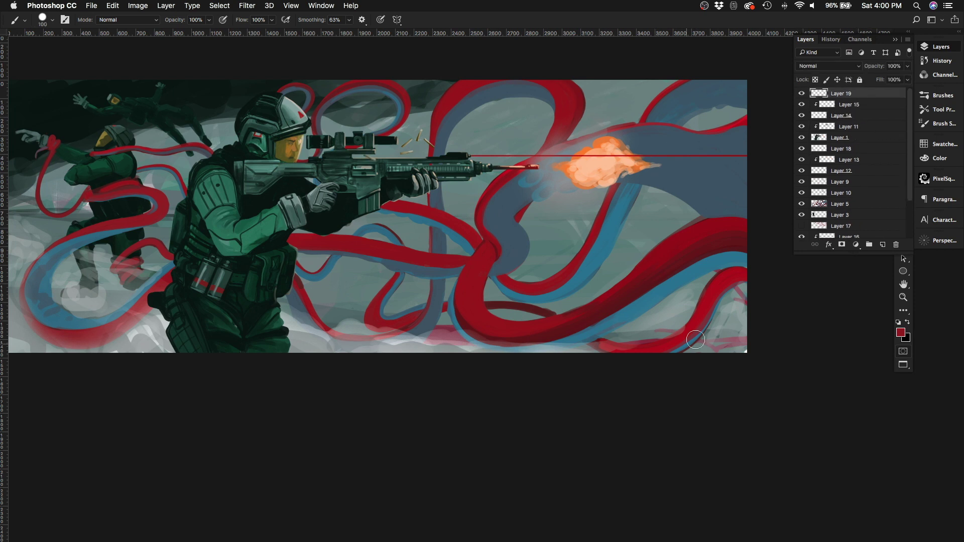
left_click_drag(409, 83, 495, 280)
left_click_drag(150, 130, 236, 321)
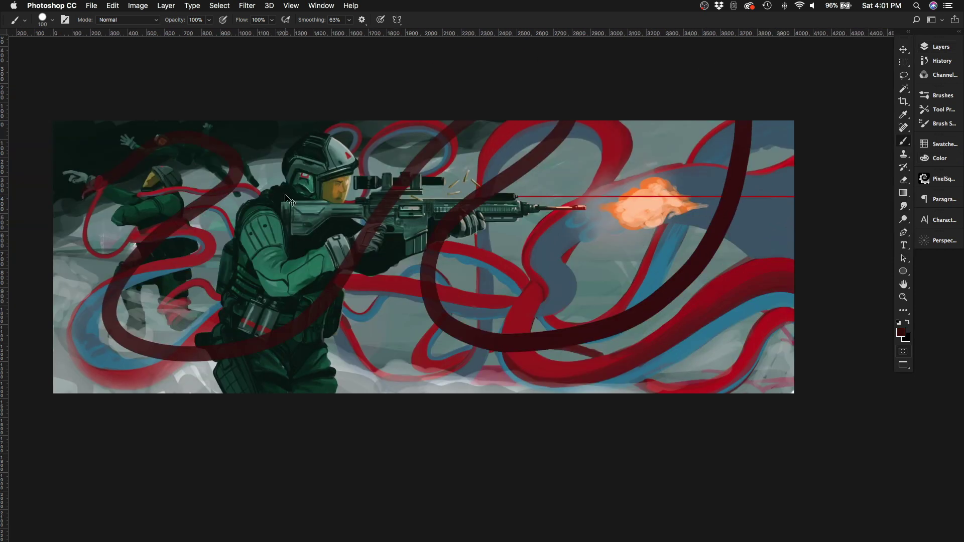
key("ctrl+z")
Step: Paint a dark red foreground tentacle on Layer 19 winding past the kneeling soldier and across the main soldier's torso
mouse_move(120, 154)
left_mouse_down()
mouse_move(150, 286)
mouse_move(411, 296)
left_mouse_up()
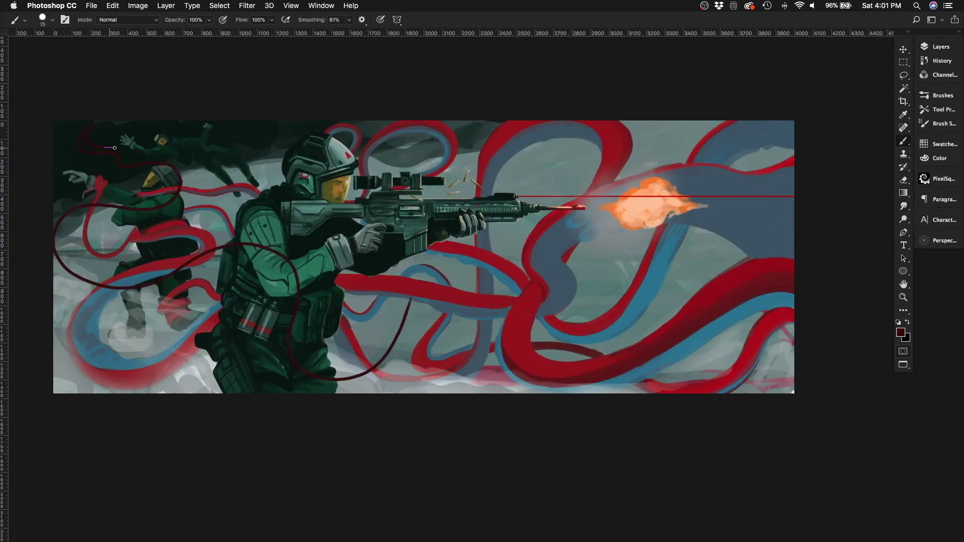
key("bracketright")
key("bracketright")
key("bracketright")
key("bracketright")
mouse_move(136, 168)
left_mouse_down()
mouse_move(191, 181)
mouse_move(171, 216)
mouse_move(391, 326)
left_mouse_up()
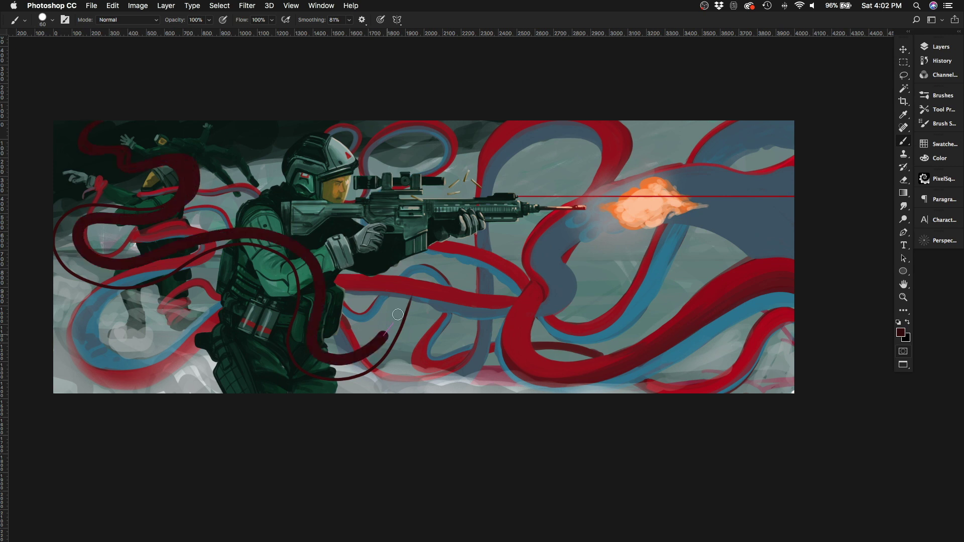
mouse_move(100, 211)
left_mouse_down()
mouse_move(59, 228)
mouse_move(302, 301)
left_mouse_up()
Step: Extend the dark red tentacle in a tall arch over the rifle and sweep it off the canvas's upper-right edge
mouse_move(385, 150)
left_mouse_down()
mouse_move(517, 201)
mouse_move(790, 273)
left_mouse_up()
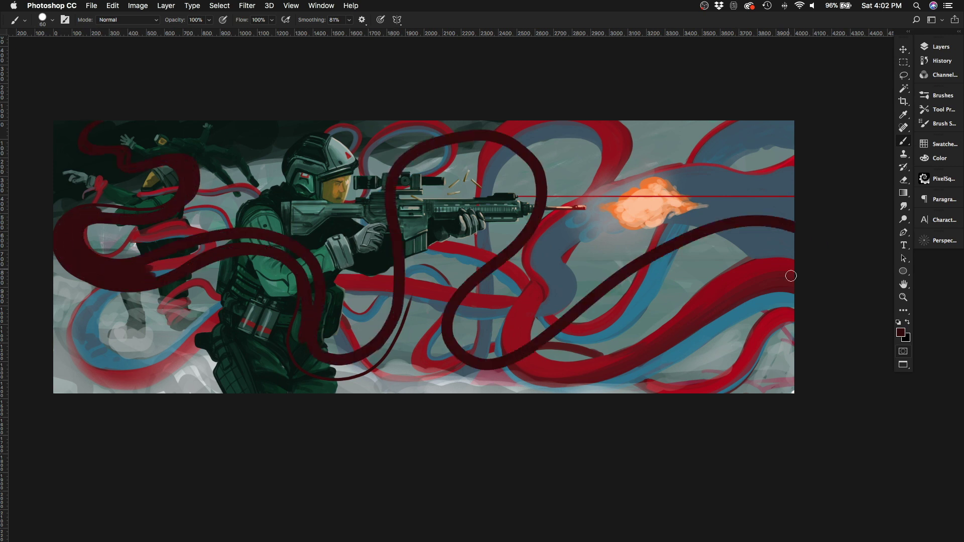
key("ctrl+z")
mouse_move(318, 355)
left_mouse_down()
mouse_move(733, 125)
mouse_move(457, 210)
mouse_move(241, 246)
mouse_move(306, 347)
mouse_move(502, 145)
mouse_move(577, 361)
mouse_move(793, 151)
left_mouse_up()
Step: Thicken the dark red tentacle around the kneeling soldier and reshape its end into a thin curled tip above him
key("bracketright")
key("bracketright")
key("bracketright")
mouse_move(208, 273)
left_mouse_down()
mouse_move(201, 201)
mouse_move(229, 141)
left_mouse_up()
key("e")
mouse_move(151, 164)
left_mouse_down()
mouse_move(193, 181)
mouse_move(152, 203)
left_mouse_up()
key("b")
left_click_drag(65, 149, 69, 158)
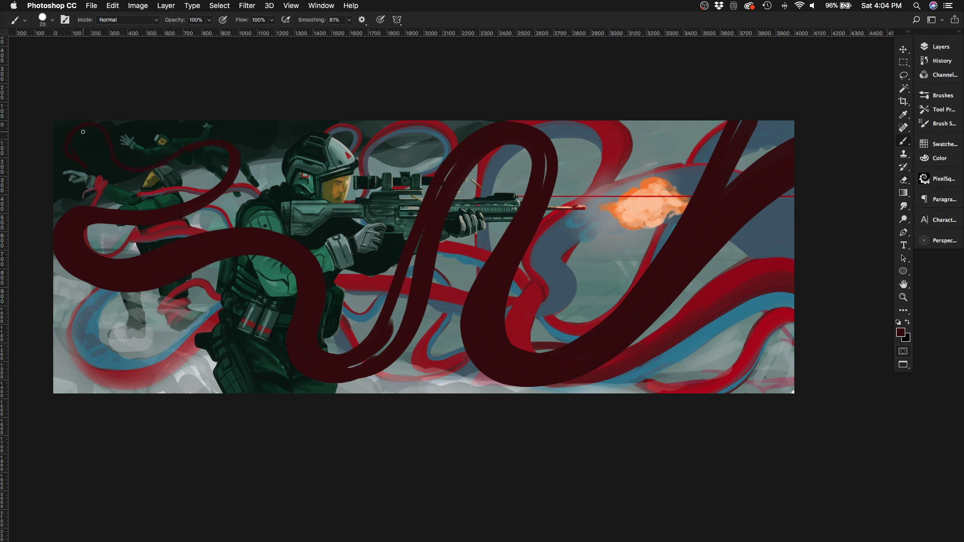
Step: Erase the doubled strands of the dark red arch over the rifle and repaint it as a single, narrower loop with smooth sides
key("e")
mouse_move(542, 150)
left_mouse_down()
mouse_move(497, 131)
mouse_move(411, 281)
mouse_move(321, 351)
left_mouse_up()
mouse_move(517, 131)
left_mouse_down()
mouse_move(544, 133)
mouse_move(552, 154)
left_mouse_up()
key("b")
left_click_drag(495, 276, 420, 307)
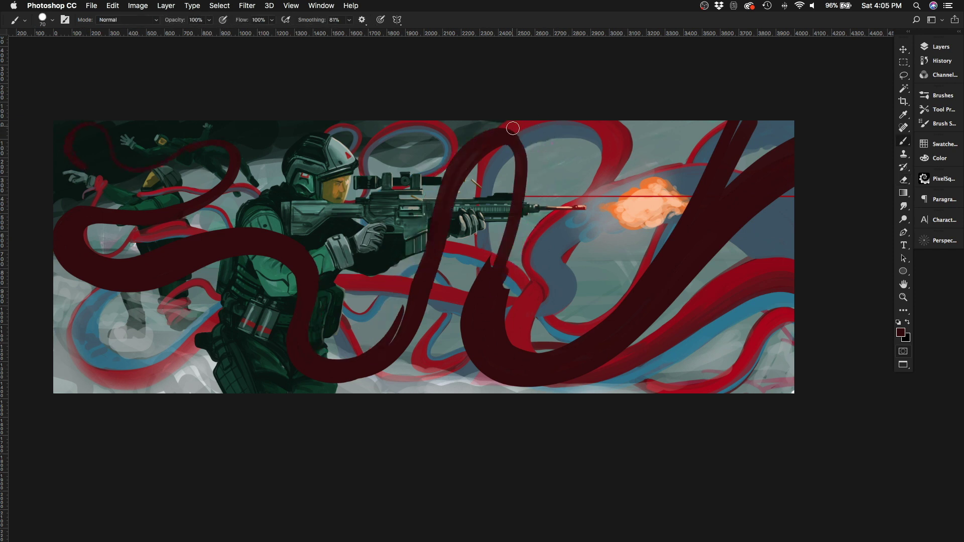
mouse_move(510, 129)
left_mouse_down()
mouse_move(495, 260)
mouse_move(505, 336)
left_mouse_up()
left_click_drag(426, 263, 399, 341)
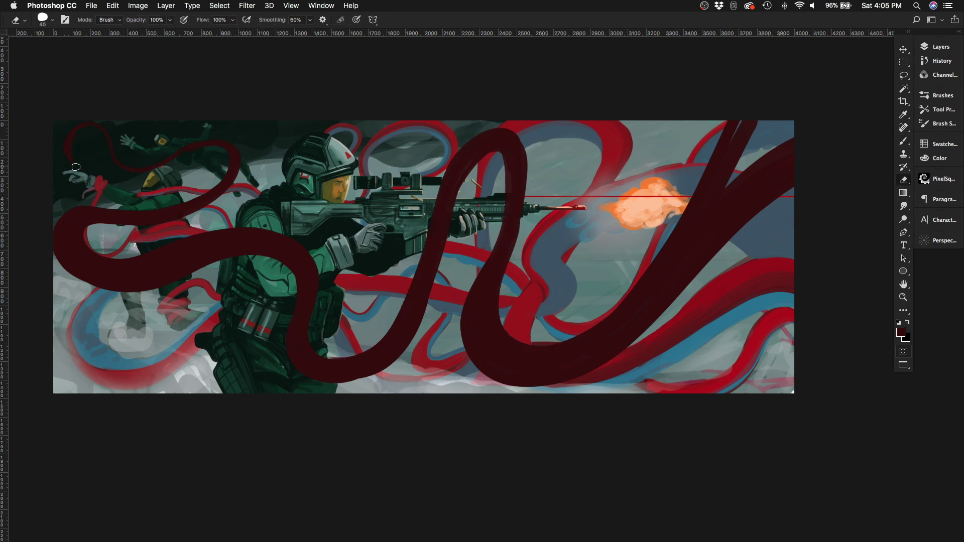
Step: Fill the gap in the dark red tentacle's upper-right end and trim its lower edge down to the bottom bend
left_click_drag(714, 183, 783, 115)
key("e")
mouse_move(716, 233)
left_mouse_down()
mouse_move(640, 301)
mouse_move(532, 367)
left_mouse_up()
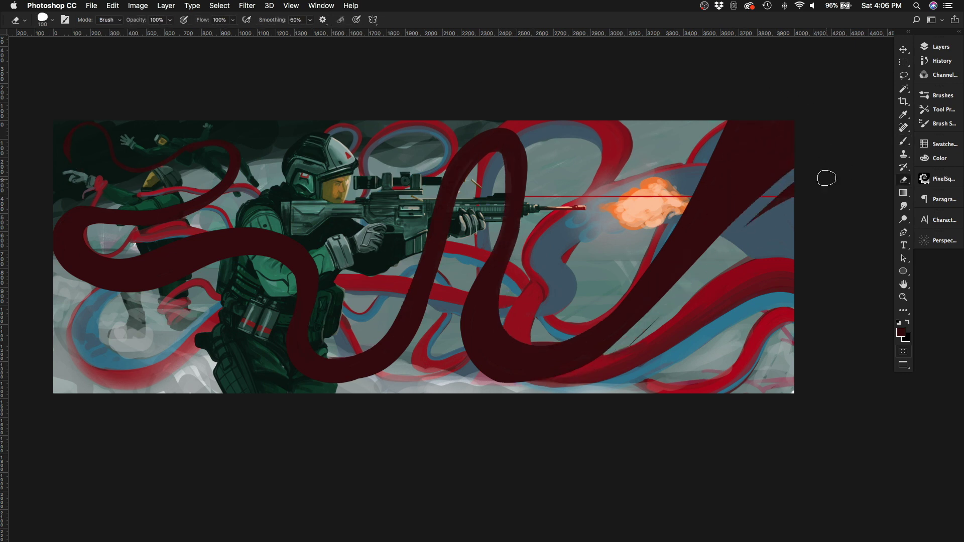
Step: Slim the dark red tentacle around the kneeling soldier by erasing along its edges from the upper curl to the main soldier's arm
key("bracketleft")
key("bracketleft")
key("bracketleft")
left_click_drag(83, 228, 294, 242)
left_click_drag(134, 261, 231, 236)
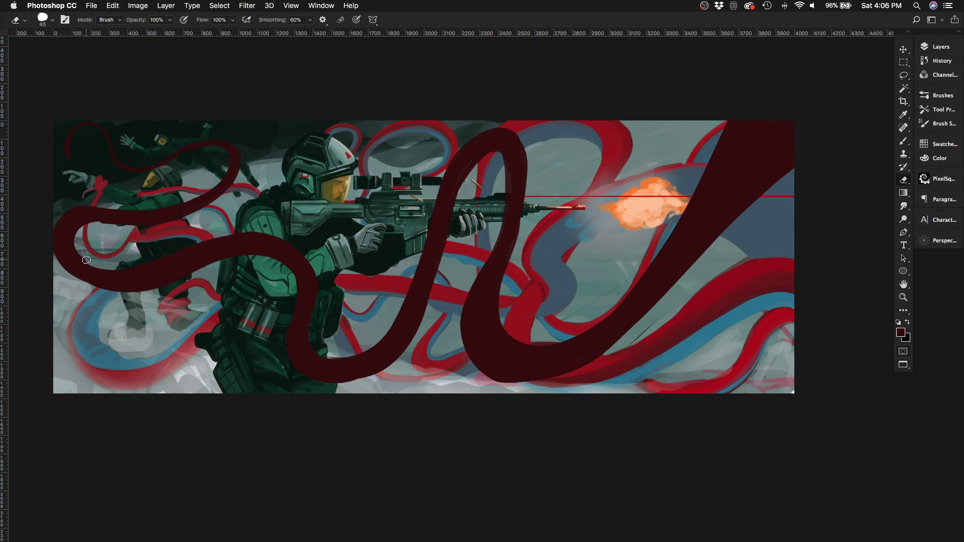
left_click_drag(76, 226, 113, 266)
left_click_drag(172, 219, 233, 168)
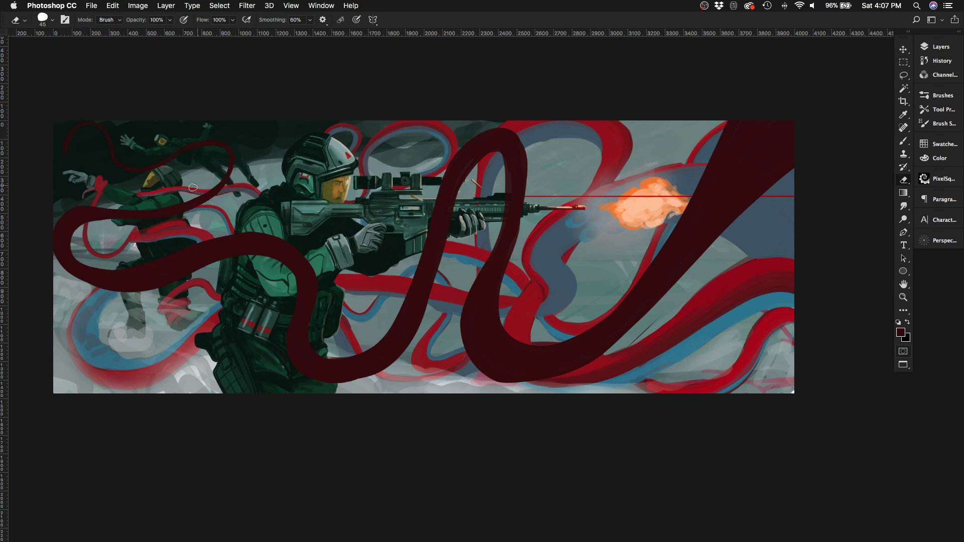
Step: Erase along the dark red tentacle's bottom bend below the rifle barrel and its curve at the main soldier's waist to thin them
left_click_drag(500, 317, 570, 346)
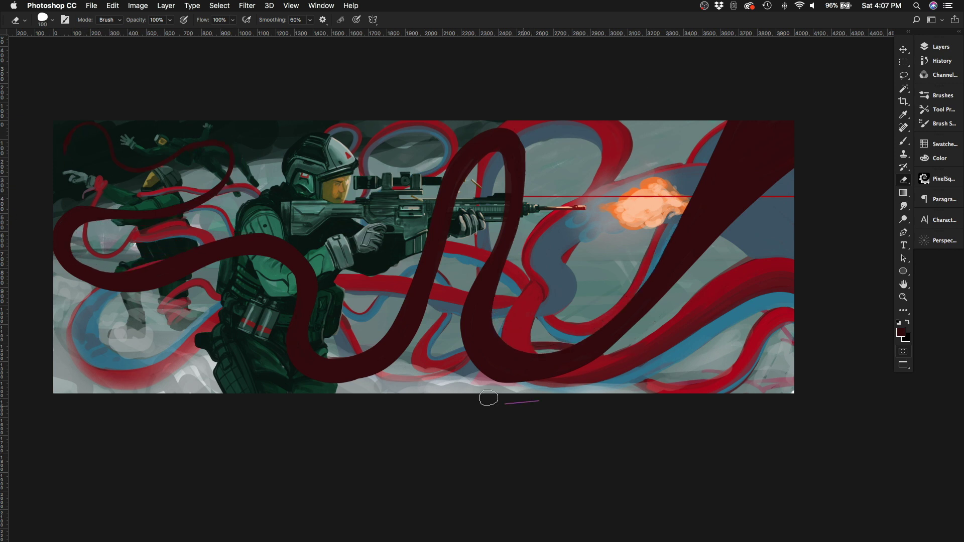
left_click_drag(489, 398, 465, 281)
key("bracketleft")
key("bracketleft")
mouse_move(321, 296)
left_mouse_down()
mouse_move(341, 294)
mouse_move(350, 326)
left_mouse_up()
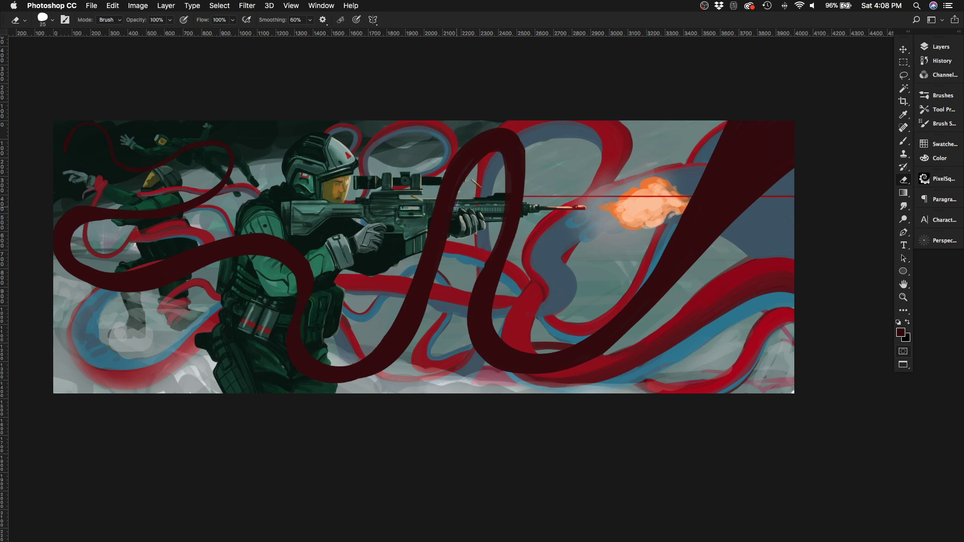
Step: Clean up the inner edge of the arch over the rifle and the tentacle's edges between the kneeling and main soldiers with the Eraser
key("bracketright")
key("bracketright")
key("bracketright")
left_click_drag(464, 181, 496, 220)
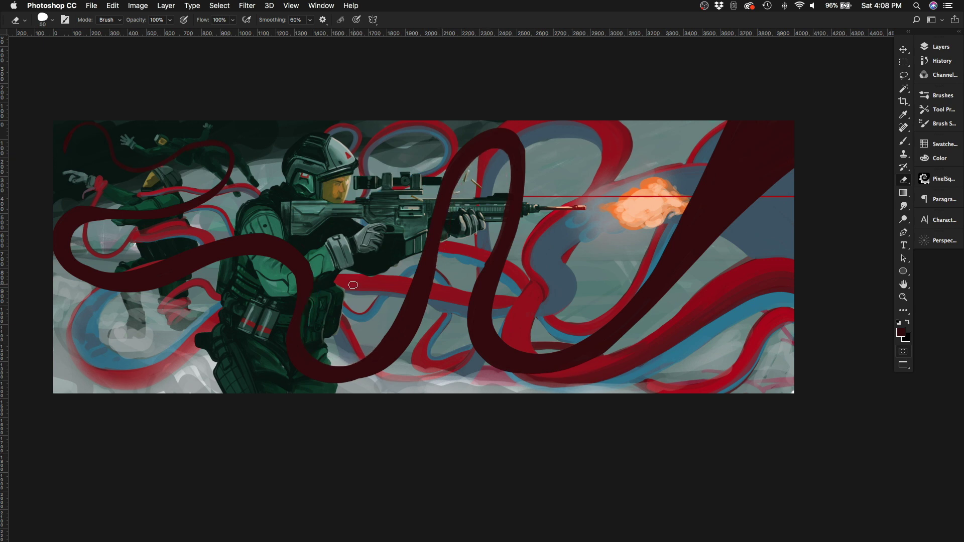
mouse_move(117, 273)
left_mouse_down()
mouse_move(139, 253)
mouse_move(192, 240)
left_mouse_up()
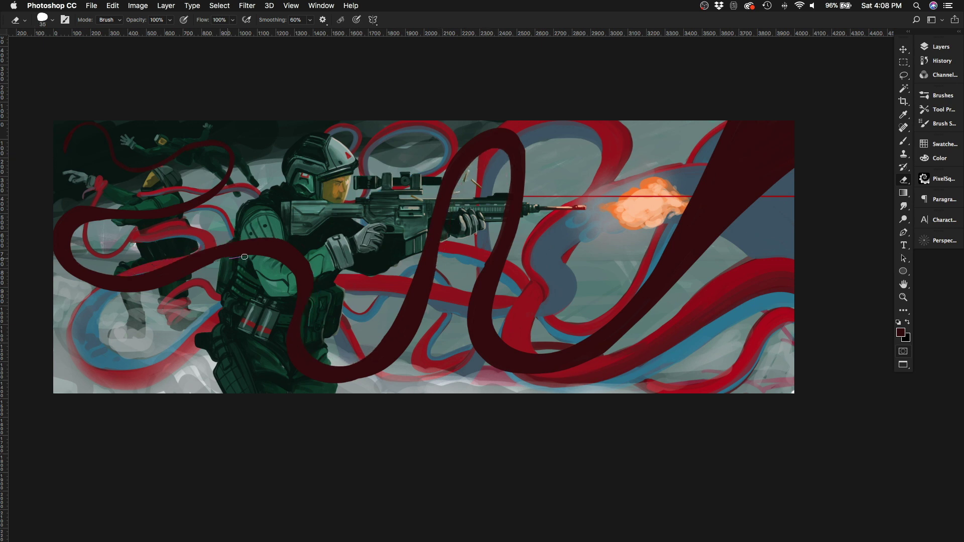
left_click_drag(245, 257, 261, 271)
Step: Darken the foreground tentacle on Layer 19 with Levels, raising the black input level to 23
key("F7")
key("ctrl+l")
left_click_drag(593, 180, 608, 180)
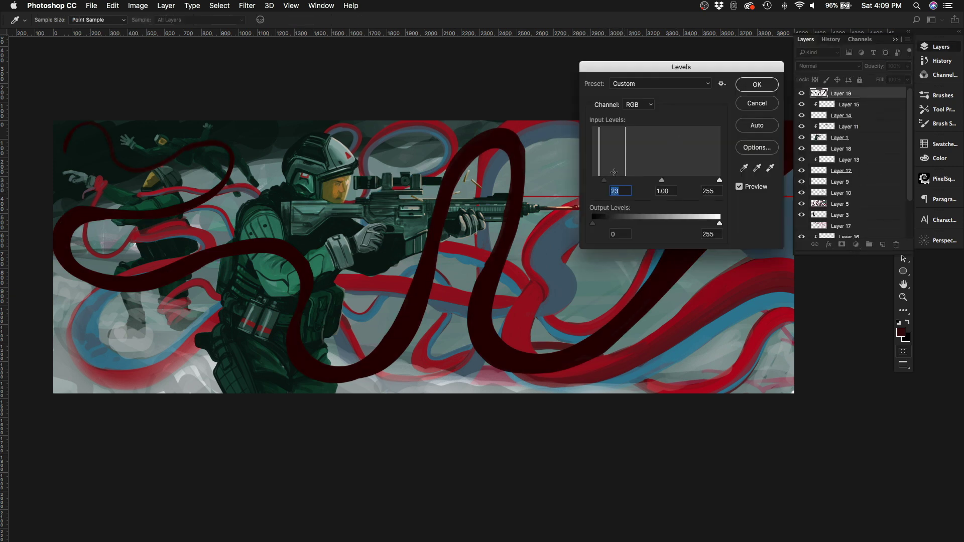
key("Return")
Step: Replace the tentacle's straight upper-right end with a dark red S-curve looping over the muzzle flash and off the canvas's lower right edge
scroll(576, 112, "right", 3)
left_click_drag(723, 146, 753, 150)
key("b")
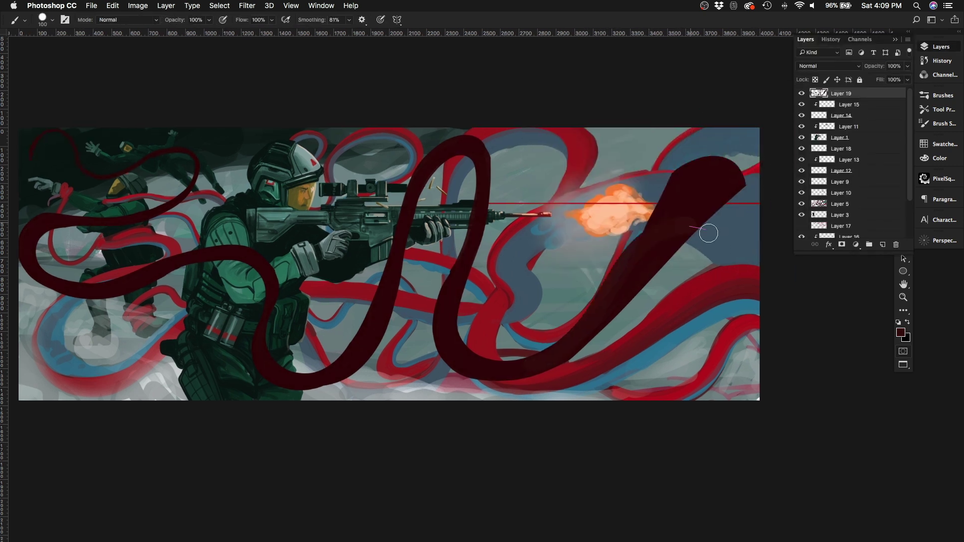
left_click_drag(709, 233, 647, 351)
key("ctrl+z")
mouse_move(522, 368)
left_mouse_down()
mouse_move(675, 157)
mouse_move(722, 312)
mouse_move(653, 241)
mouse_move(602, 292)
left_mouse_up()
Step: Thicken the dark red loop beside the muzzle flash and its lower bend toward the canvas's right edge
key("e")
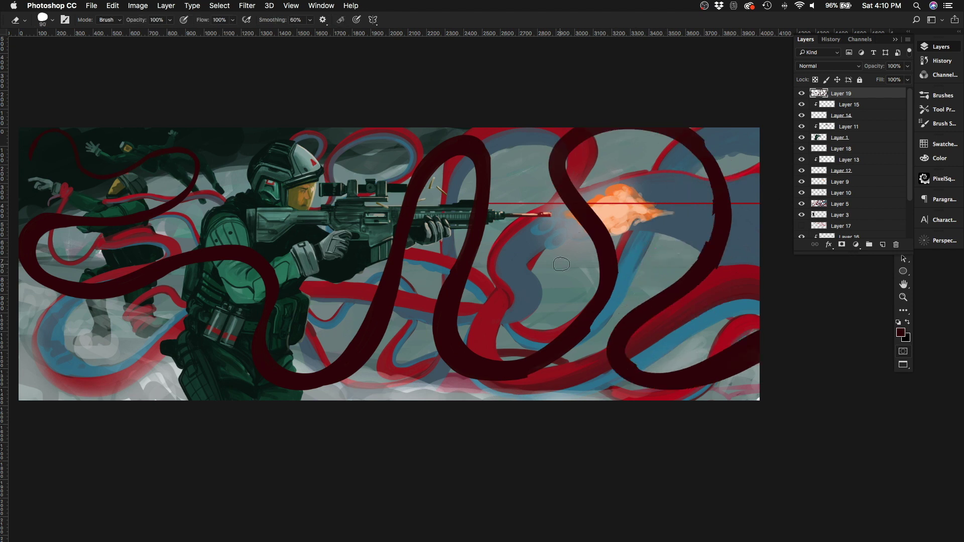
key("b")
mouse_move(632, 361)
left_mouse_down()
mouse_move(700, 344)
mouse_move(708, 134)
mouse_move(622, 119)
left_mouse_up()
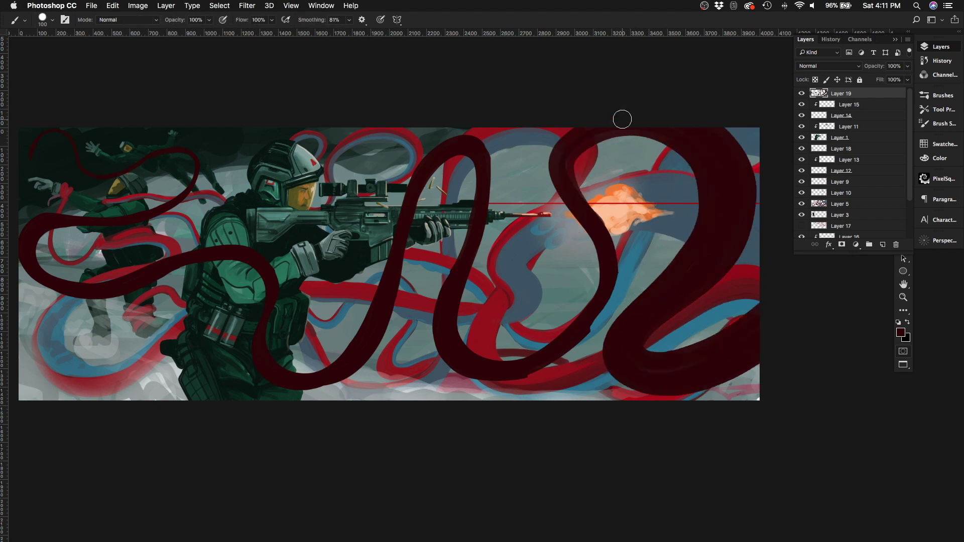
Step: Hide Layer 19 and retouch the red background tentacles near the muzzle flash on Layer 5
left_click(801, 93)
left_click(839, 204)
mouse_move(655, 246)
left_mouse_down()
mouse_move(645, 215)
mouse_move(627, 205)
left_mouse_up()
key("e")
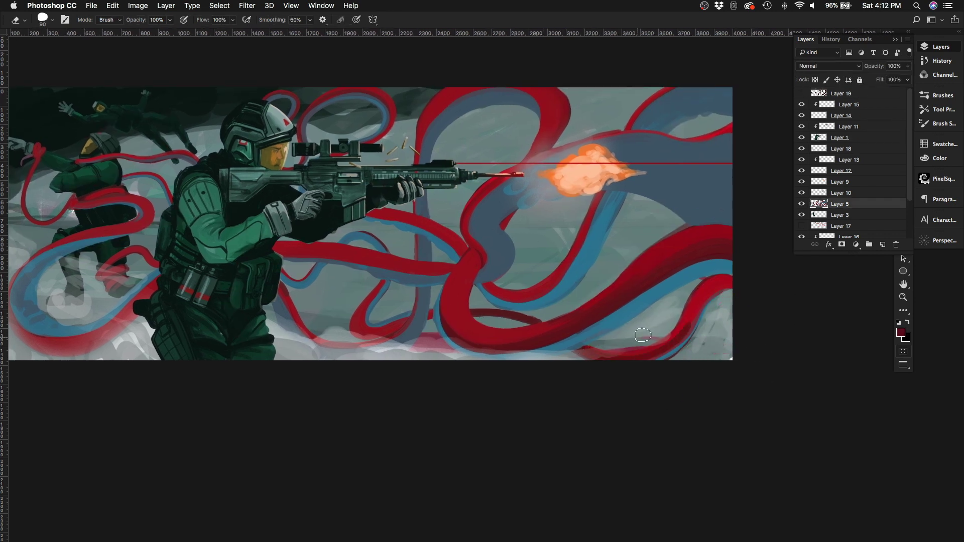
Step: Paint red strokes onto the foreground tentacles at the lower right corner and lower middle of Layer 5
key("b")
mouse_move(694, 352)
left_mouse_down()
mouse_move(736, 286)
mouse_move(731, 316)
left_mouse_up()
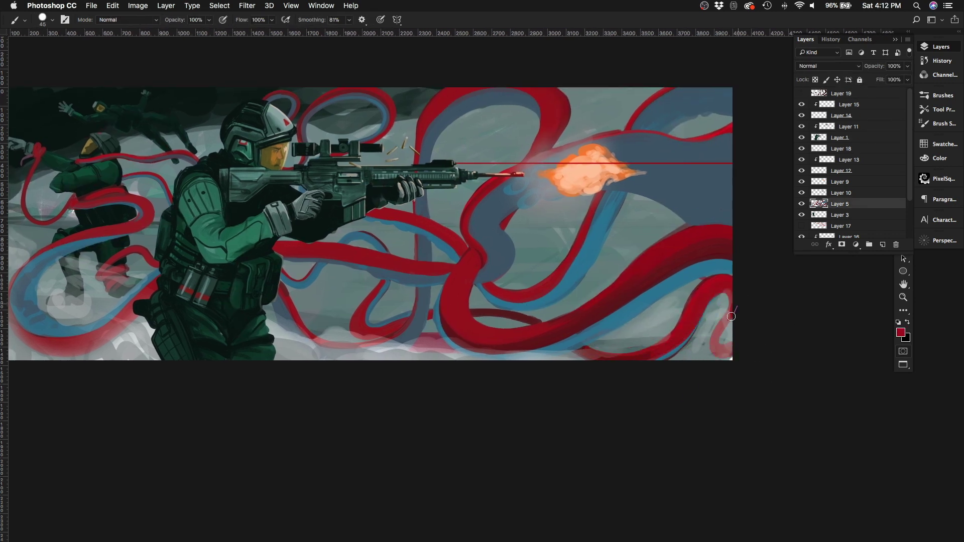
left_click_drag(474, 308, 540, 324)
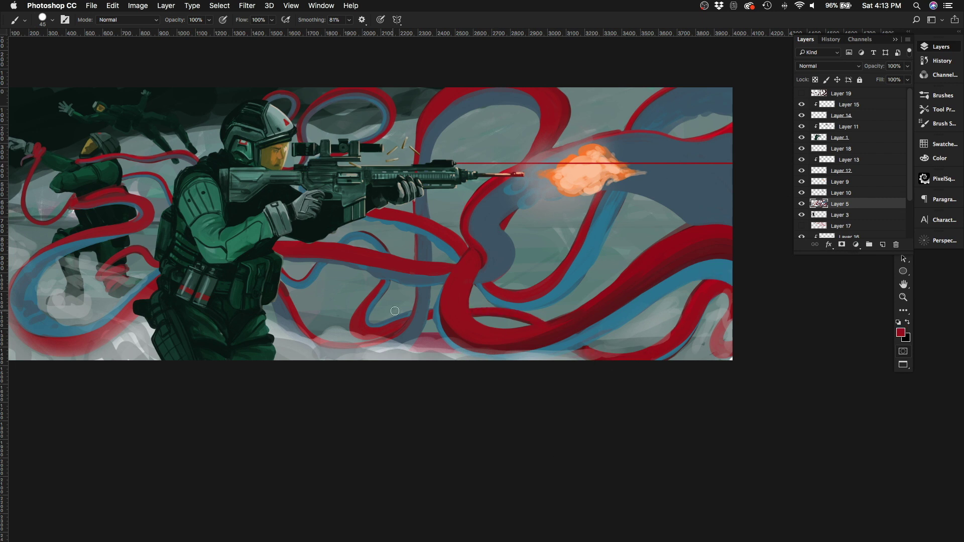
Step: Show the background tentacles on Layer 17 and mute their red with a Hue/Saturation adjustment
scroll(395, 310, "left", 3)
scroll(395, 311, "up", 2)
scroll(704, 212, "left", 2)
scroll(704, 212, "up", 1)
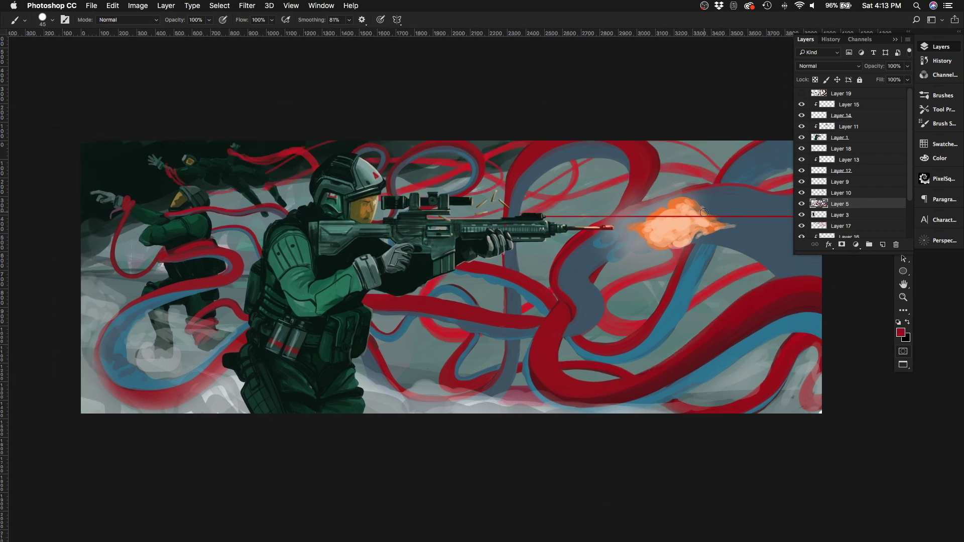
key("super+u")
left_click(565, 138)
left_click_drag(267, 172, 311, 212)
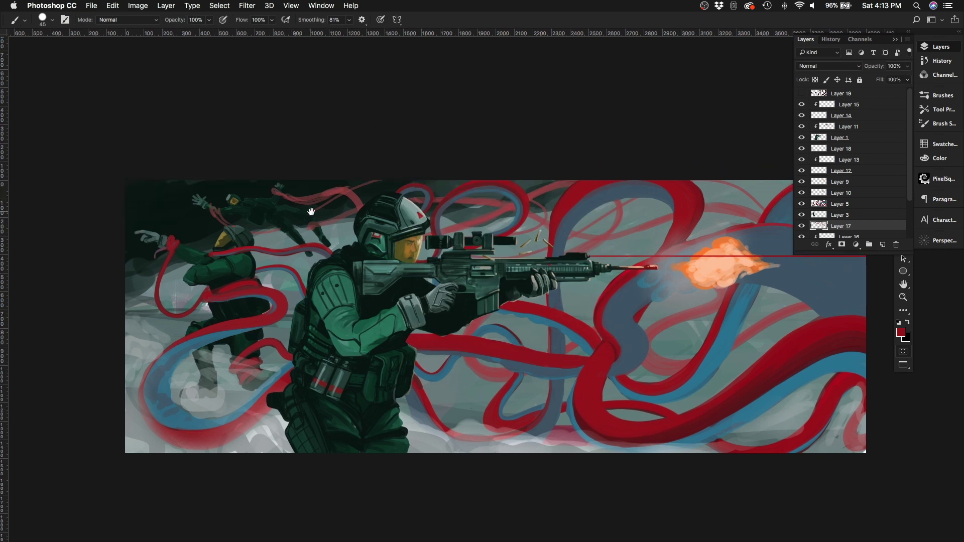
Step: Hide Layer 1 and paint a red tentacle trailing from the floating soldier on Layer 17 with a 25 px brush
scroll(265, 196, "up", 2)
key("bracketleft")
key("bracketleft")
key("bracketleft")
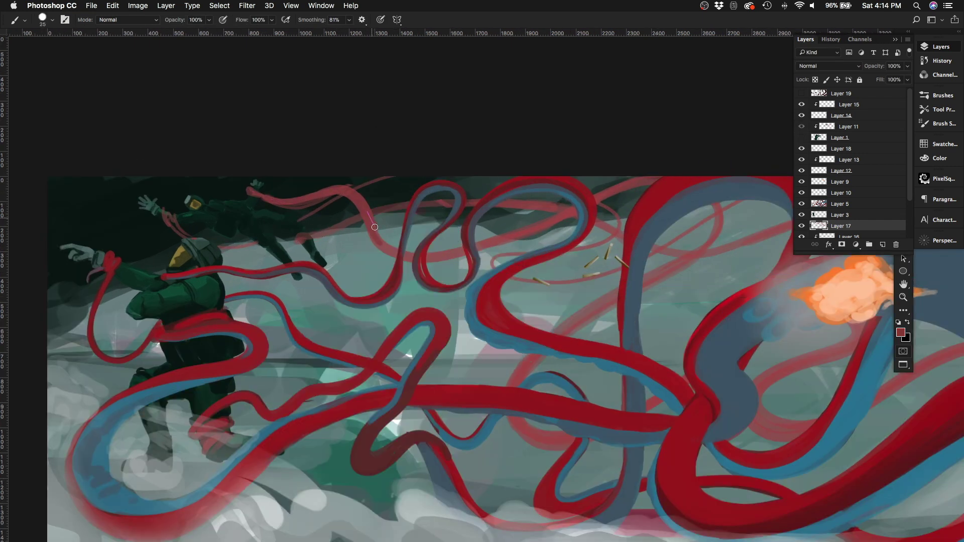
Step: Erase along the edges of the floating soldier's tentacle on Layer 17 to make it thinner and smoother
key("e")
key("bracketright")
key("bracketright")
key("bracketright")
left_click_drag(342, 191, 280, 209)
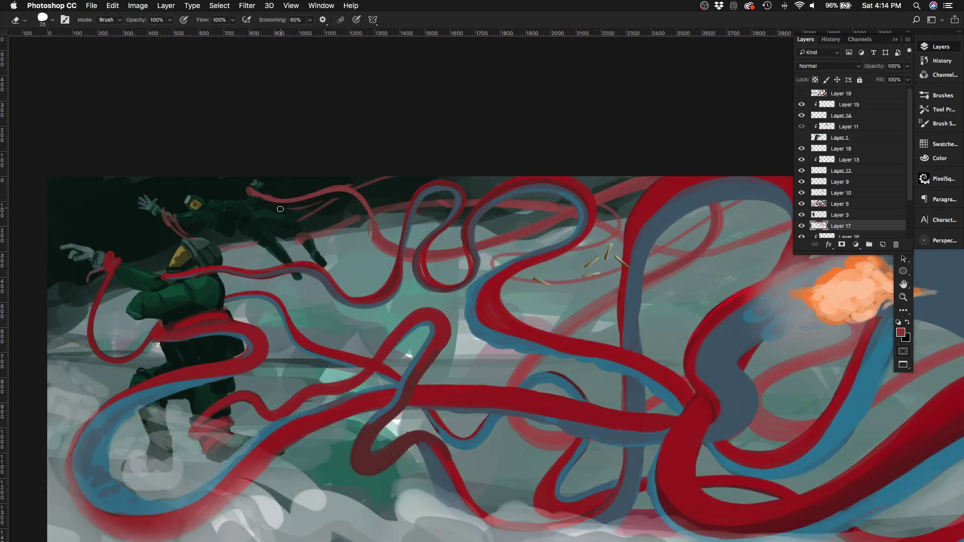
left_click_drag(405, 265, 380, 246)
left_click_drag(310, 192, 344, 188)
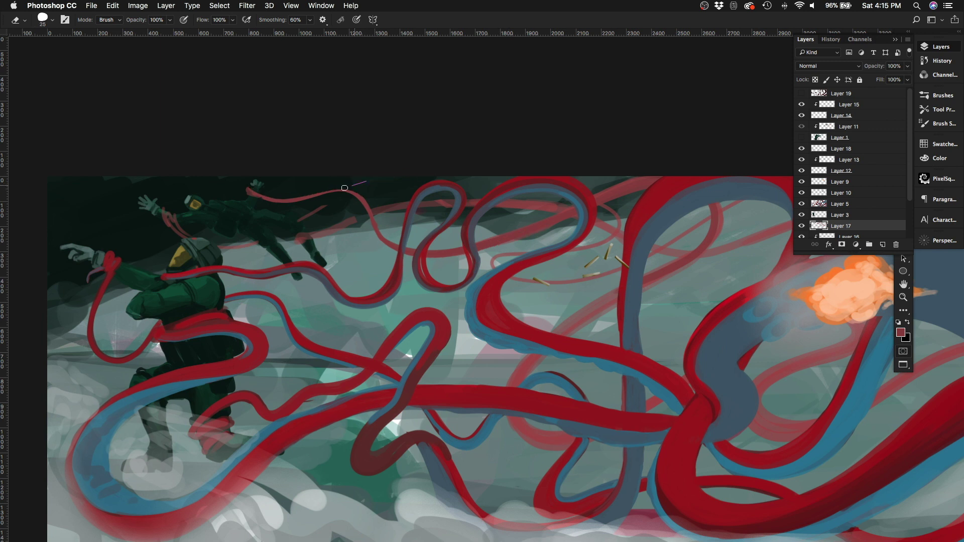
Step: Paint a thin tentacle from the floating soldier's arm past his legs and trim its edges with the eraser
key("b")
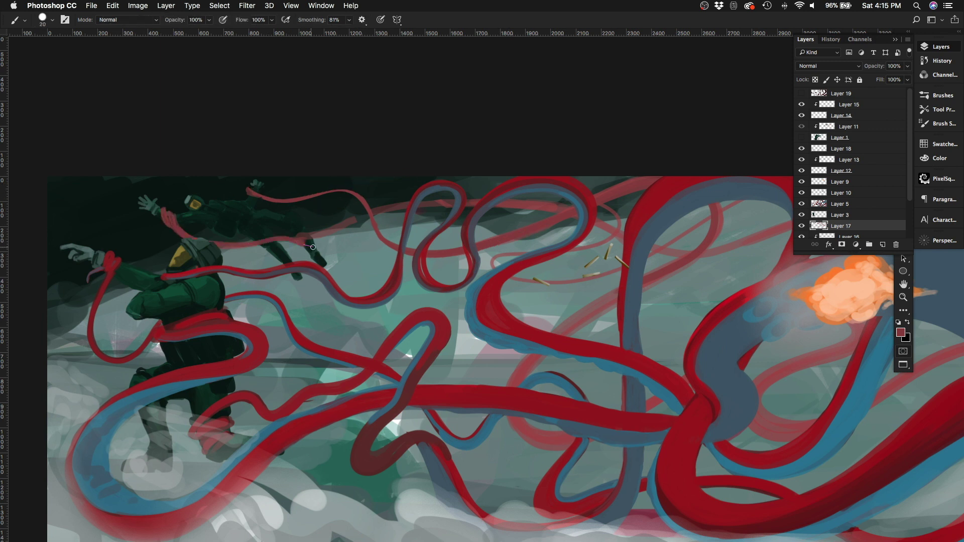
key("e")
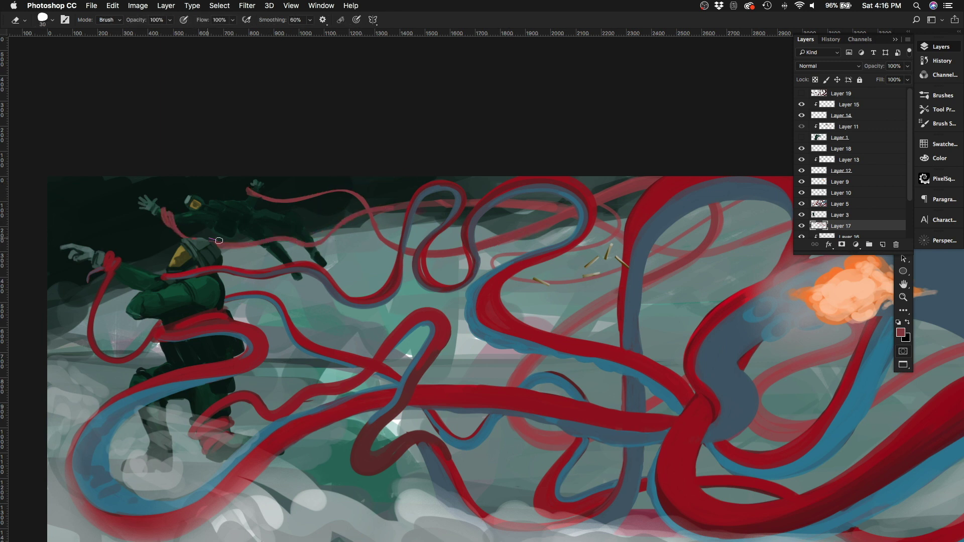
key("bracketright")
key("bracketright")
key("bracketright")
key("bracketright")
key("bracketright")
Step: Show Layer 1, hide Layer 5, and paint thin tentacles around the two background soldiers on Layer 17 with a 20 px brush
scroll(351, 226, "right", 5)
scroll(352, 226, "down", 2)
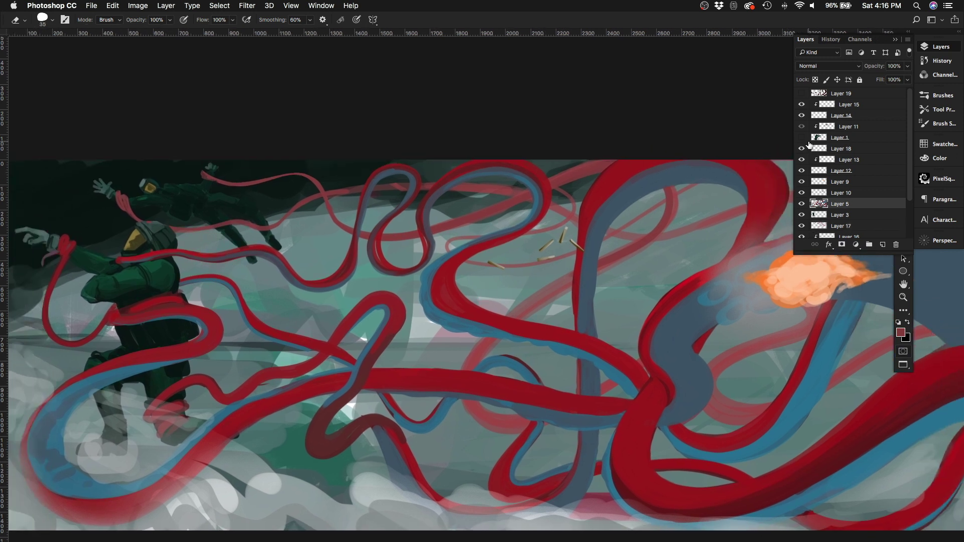
left_click(802, 137)
left_click(801, 204)
key("b")
left_click_drag(311, 177, 183, 274)
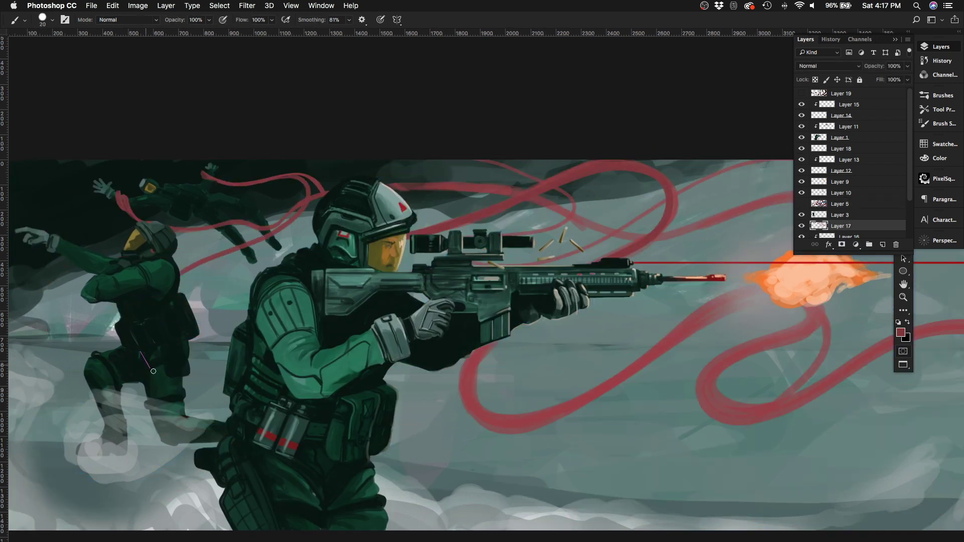
Step: Erase the surplus background tentacle beside the rifleman's helmet with a 70 px eraser and show Layer 5 again
key("e")
left_click_drag(330, 227, 510, 179)
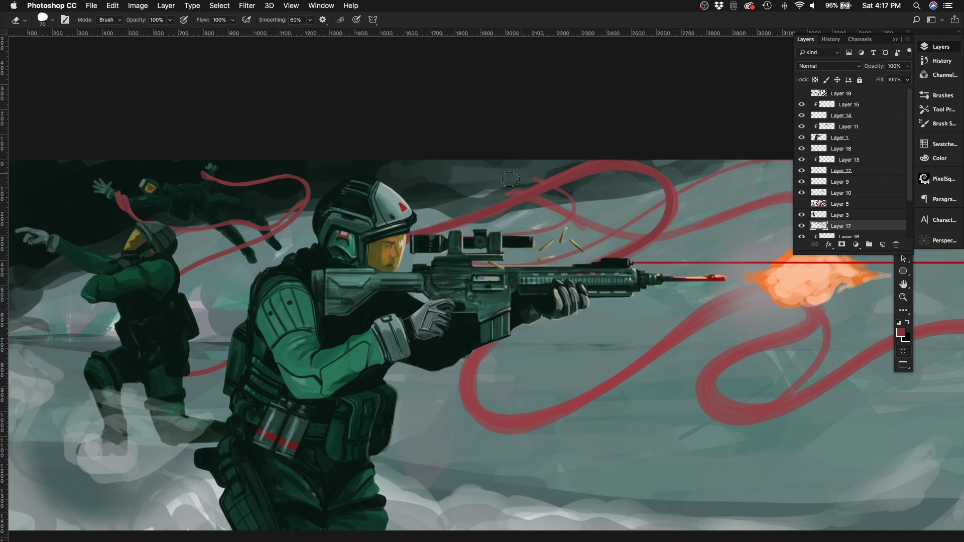
left_click(801, 204)
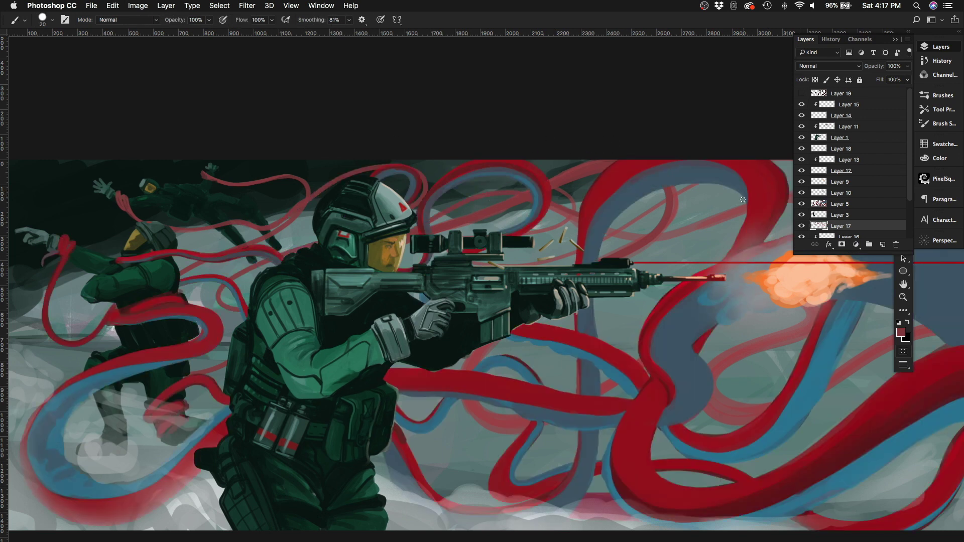
Step: Paint a background tentacle curling up between the floating soldier and the rifleman's helmet on Layer 17
key("b")
mouse_move(360, 172)
left_mouse_down()
mouse_move(368, 174)
mouse_move(342, 166)
mouse_move(314, 193)
left_mouse_up()
key("super+minus")
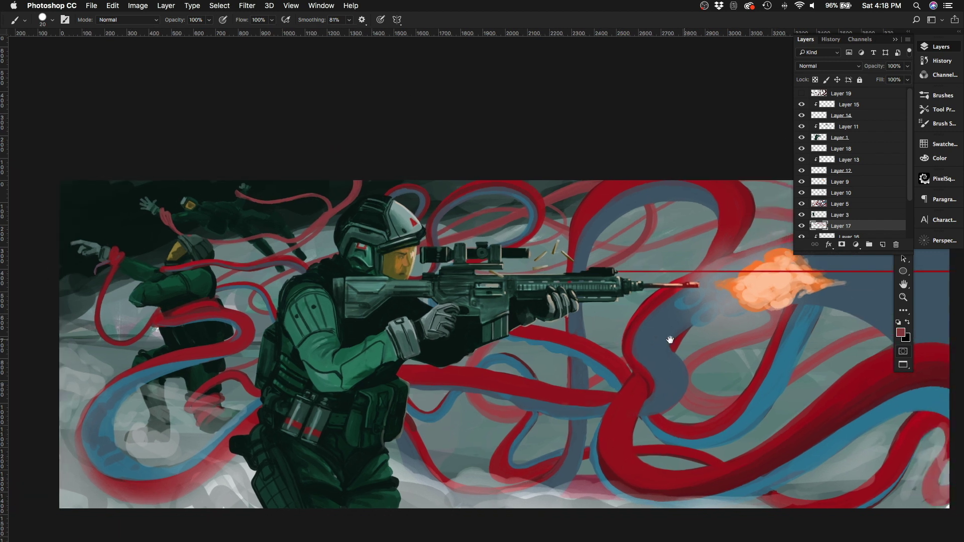
Step: Toggle the dark foreground tentacle on Layer 19 on and off to compare the overall composition
left_click(802, 93)
left_click(801, 93)
left_click(802, 94)
left_click(802, 94)
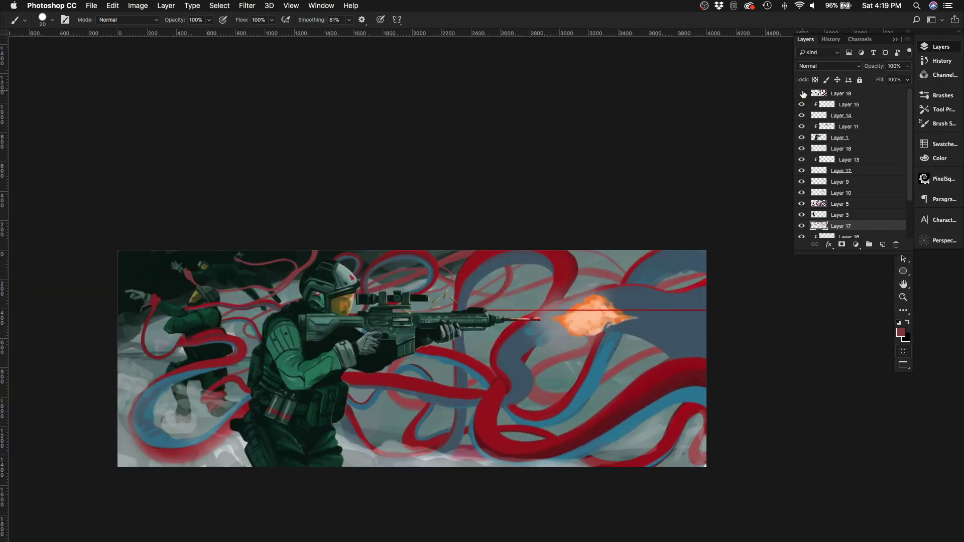
scroll(311, 261, "up", 1)
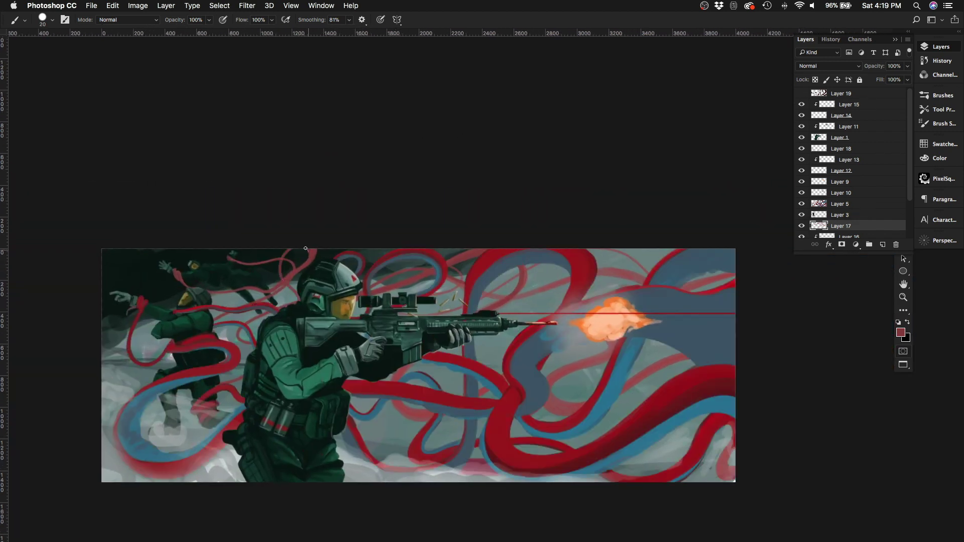
left_click(805, 94)
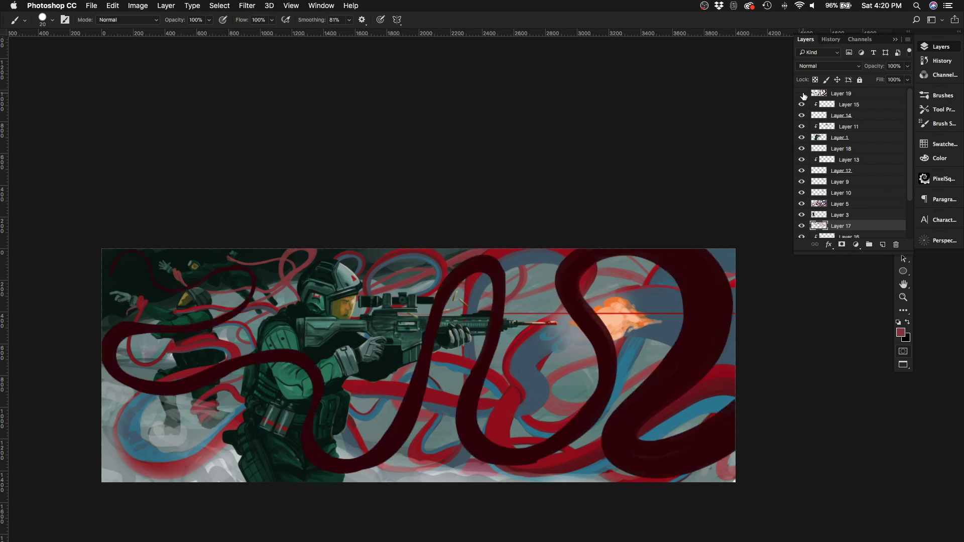
left_click(802, 93)
Step: Hide Layer 5 and Layer 1, and erase the unwanted tentacle segments in the upper left half of Layer 17
left_click(801, 203)
left_click(802, 204)
left_click(802, 137)
left_click(802, 204)
scroll(265, 317, "up", 2)
key("e")
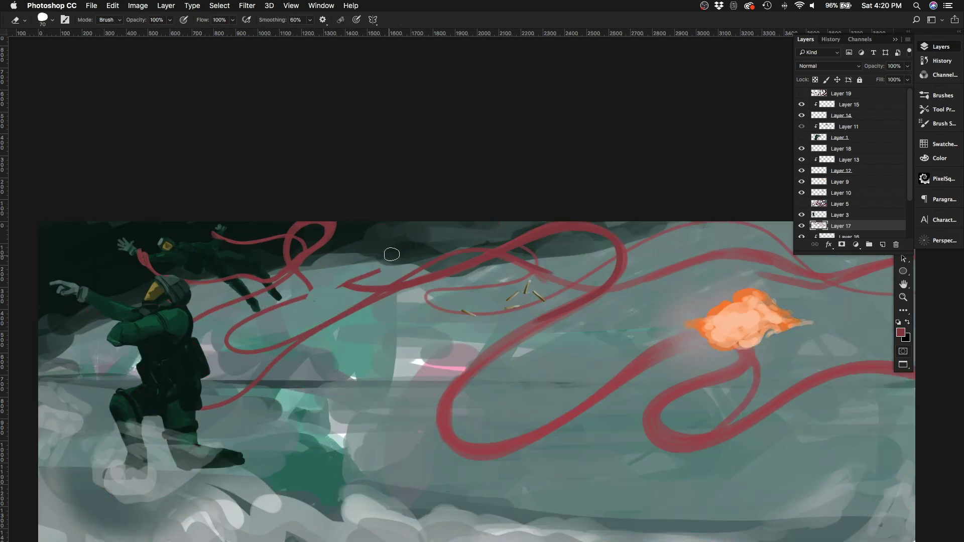
left_click_drag(371, 276, 241, 336)
left_click_drag(362, 301, 482, 241)
Step: Paint long connecting background tentacles across the upper middle of Layer 17 towards the right edge
key("b")
mouse_move(302, 283)
left_mouse_down()
mouse_move(377, 288)
mouse_move(623, 251)
mouse_move(851, 293)
left_mouse_up()
key("bracketright")
mouse_move(237, 343)
left_mouse_down()
mouse_move(352, 311)
mouse_move(609, 300)
left_mouse_up()
Step: Reduce the brush to 15 px and paint thin looping tentacles linking the floating soldier to the larger background loops
key("bracketleft")
key("bracketleft")
key("bracketleft")
mouse_move(240, 257)
left_mouse_down()
mouse_move(281, 254)
mouse_move(372, 271)
mouse_move(421, 227)
left_mouse_up()
left_click_drag(444, 293, 437, 358)
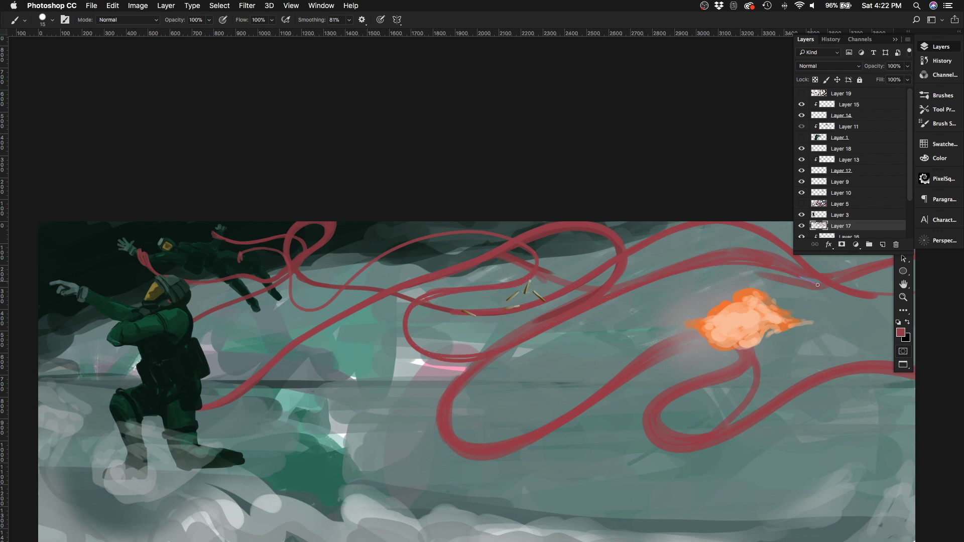
Step: Check the mirrored composition, flip the canvas back, and hide Layer 1 and Layer 5 to isolate the background tentacles
scroll(449, 266, "right", 3)
key("e")
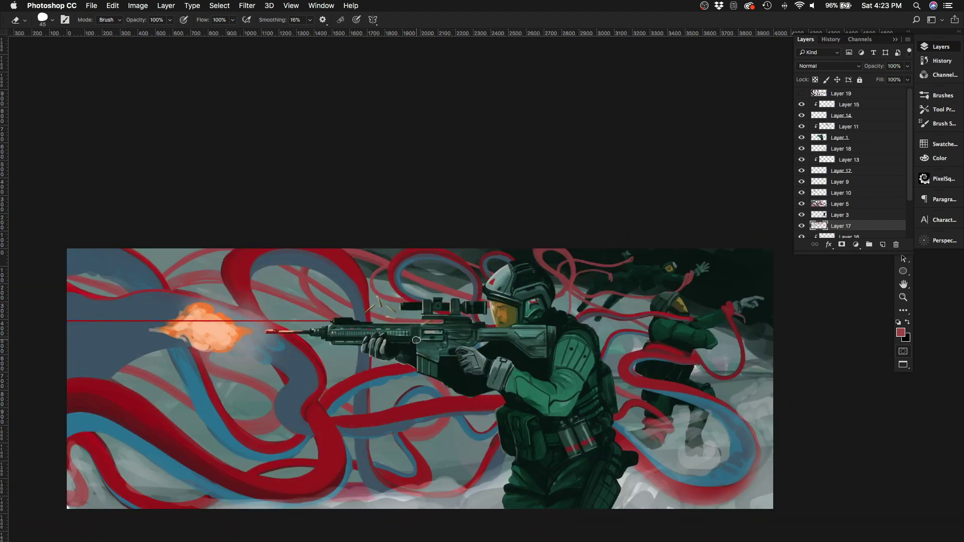
left_click(802, 93)
key("h")
left_click(802, 137)
left_click(801, 204)
key("b")
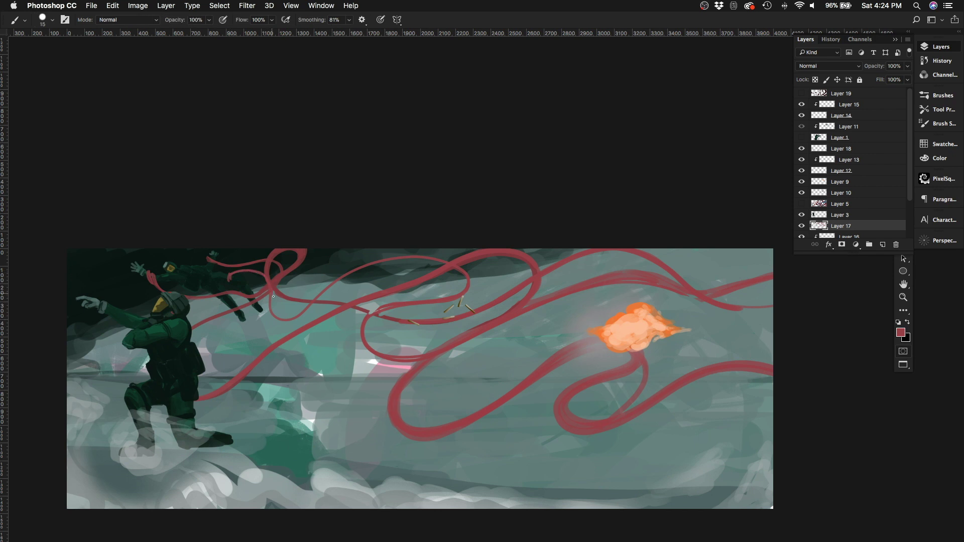
Step: Thicken the background tentacles on Layer 17 with a larger brush, including the upper right strand and the loop below the muzzle flash
left_click_drag(386, 303, 383, 303)
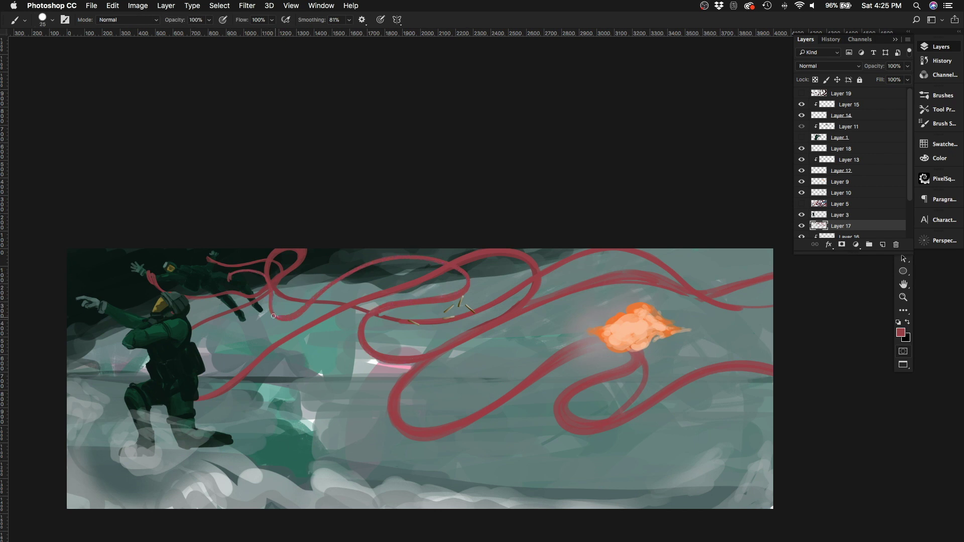
key("]")
left_click_drag(534, 284, 773, 316)
mouse_move(535, 273)
left_mouse_down()
mouse_move(467, 334)
mouse_move(416, 357)
mouse_move(630, 359)
left_mouse_up()
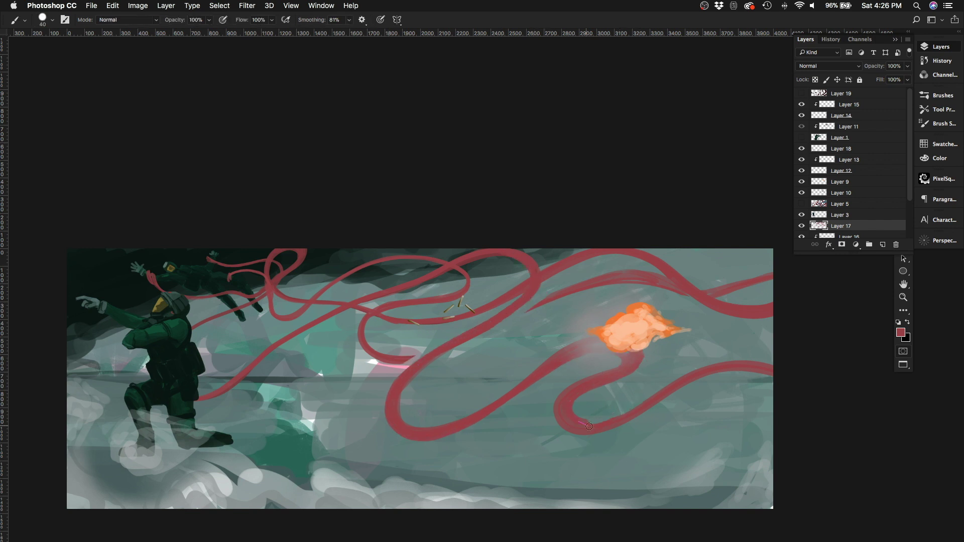
left_click_drag(589, 426, 773, 357)
Step: Reroute the middle and right background tentacles on Layer 17 into longer curves, alternating between erasing and painting
key("e")
mouse_move(360, 340)
left_mouse_down()
mouse_move(369, 322)
mouse_move(452, 346)
mouse_move(552, 301)
mouse_move(666, 283)
mouse_move(773, 284)
left_mouse_up()
key("b")
key("e")
key("b")
key("e")
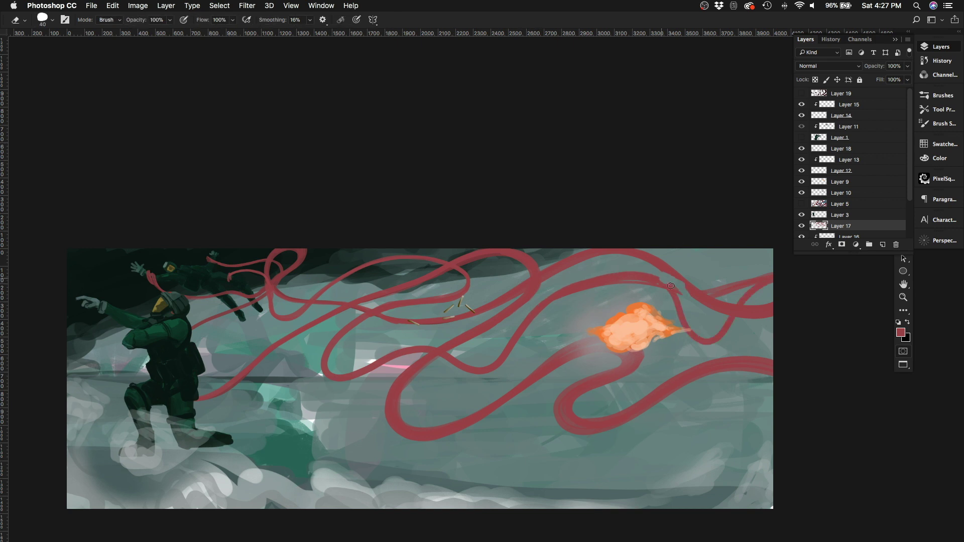
Step: Clean up the tentacle crossing above the muzzle flash and its curve towards the right edge by erasing and repainting
left_click_drag(667, 303, 773, 276)
key("b")
mouse_move(662, 276)
left_mouse_down()
mouse_move(776, 296)
mouse_move(547, 296)
left_mouse_up()
key("e")
left_click_drag(666, 296, 545, 306)
key("b")
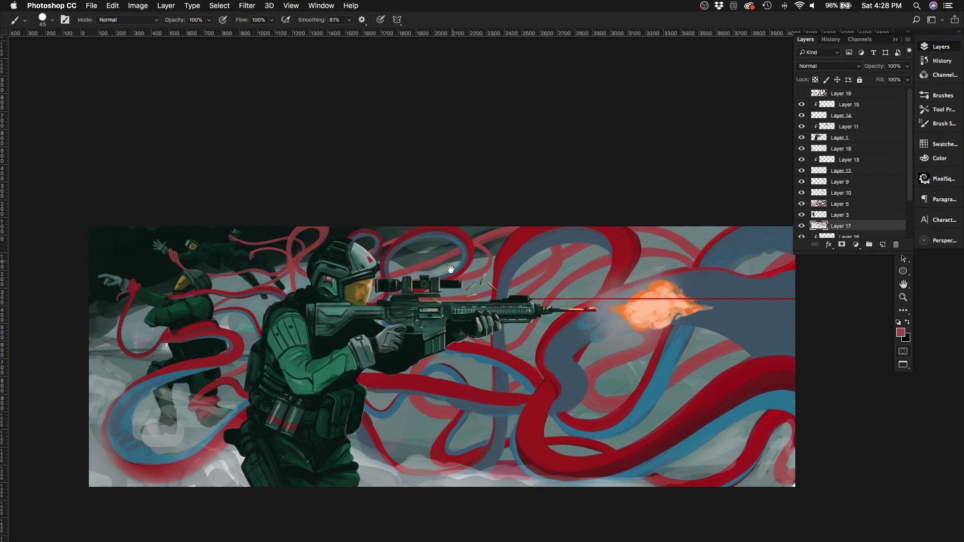
Step: Lighten the background tentacles on Layer 17 and return the mirrored canvas to its normal orientation
key("ctrl+l")
key("Return")
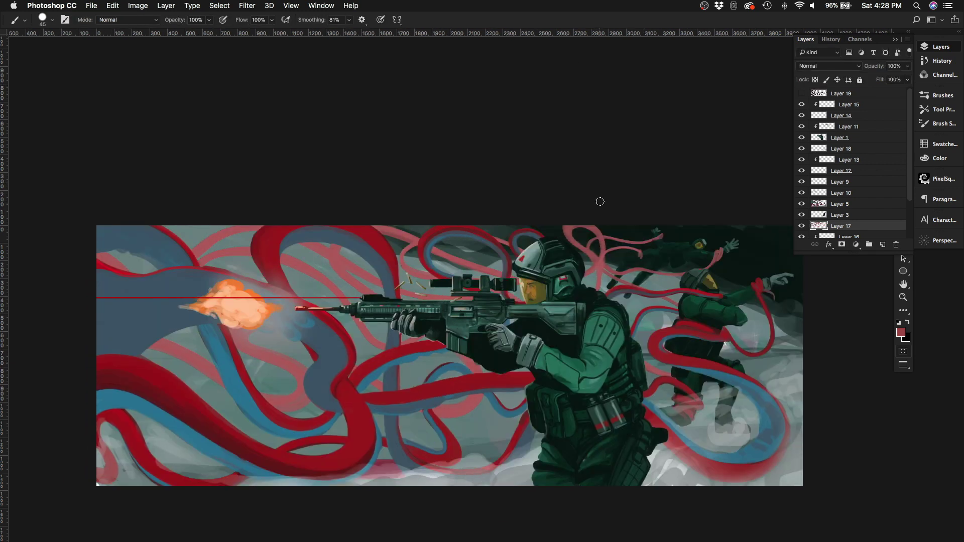
key("ctrl+shift+h")
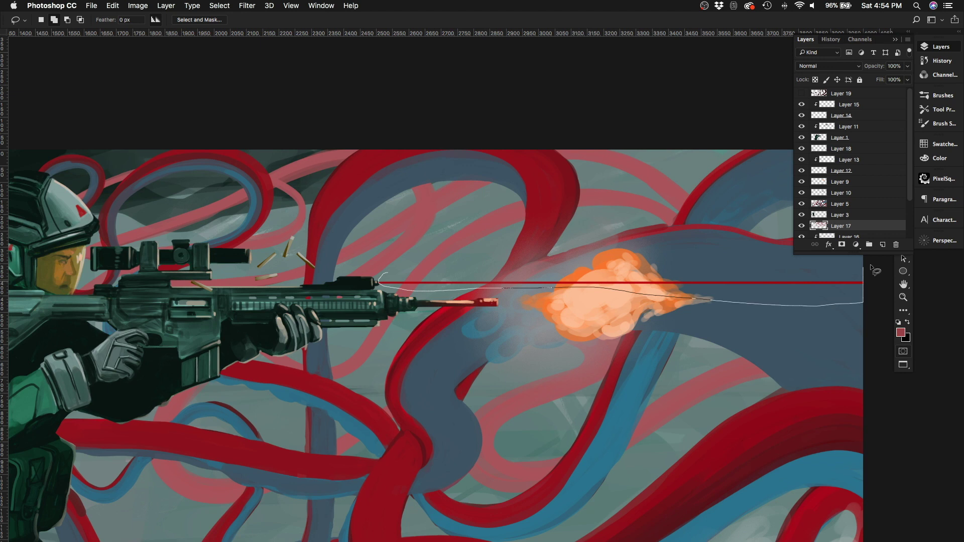
Step: Lasso the red laser beam and colorize it green on Layer 1 with Hue/Saturation at hue 101
key("ctrl+u")
left_click_drag(656, 155, 615, 160)
key("Escape")
left_click(839, 137)
key("ctrl+u")
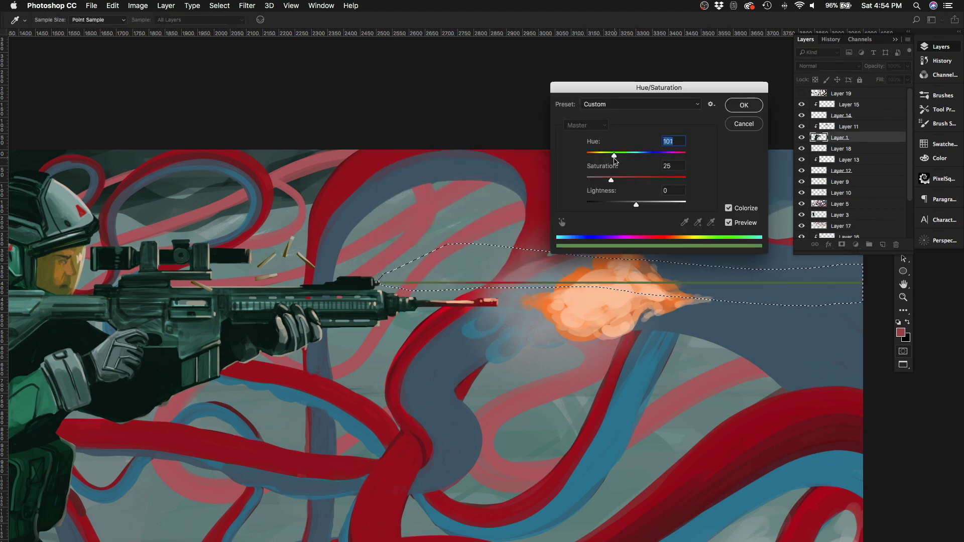
key("Tab")
key("Tab")
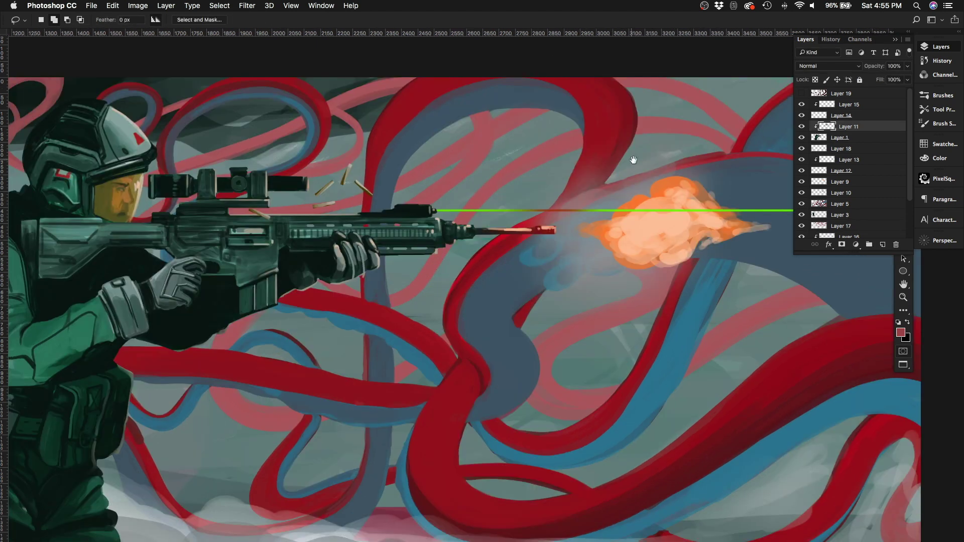
Step: Show Layer 19 and clear all of its old dark foreground tentacle
scroll(633, 160, "down", 6)
left_click_drag(241, 251, 312, 278)
scroll(211, 264, "up", 1)
key("e")
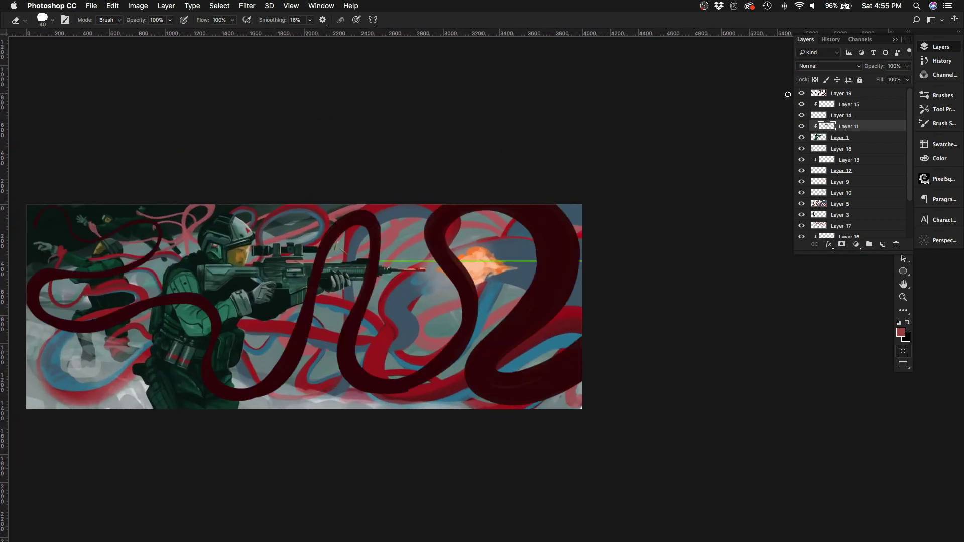
key("ctrl+a")
key("Delete")
Step: Paint thin dark red foreground tentacles at the right side and over the kneeling soldier on Layer 19
key("b")
mouse_move(569, 197)
left_mouse_down()
mouse_move(648, 177)
mouse_move(492, 317)
mouse_move(222, 267)
mouse_move(185, 331)
mouse_move(123, 378)
left_mouse_up()
mouse_move(258, 226)
left_mouse_down()
mouse_move(216, 261)
mouse_move(229, 247)
left_mouse_up()
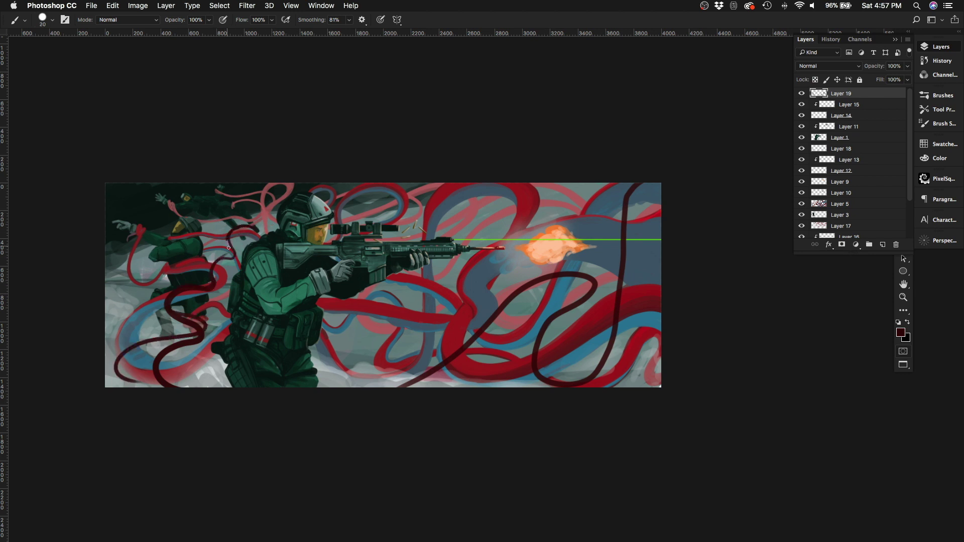
Step: Thicken the dark tentacle winding through the lower left of Layer 19 with a larger brush and tidy it with the eraser
key("]")
mouse_move(167, 304)
left_mouse_down()
mouse_move(150, 351)
mouse_move(131, 372)
mouse_move(125, 351)
left_mouse_up()
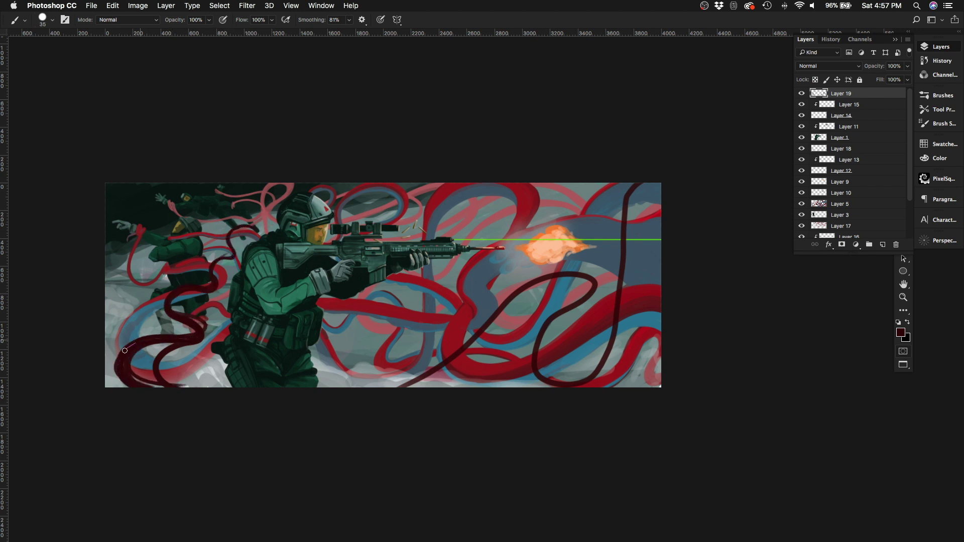
key("e")
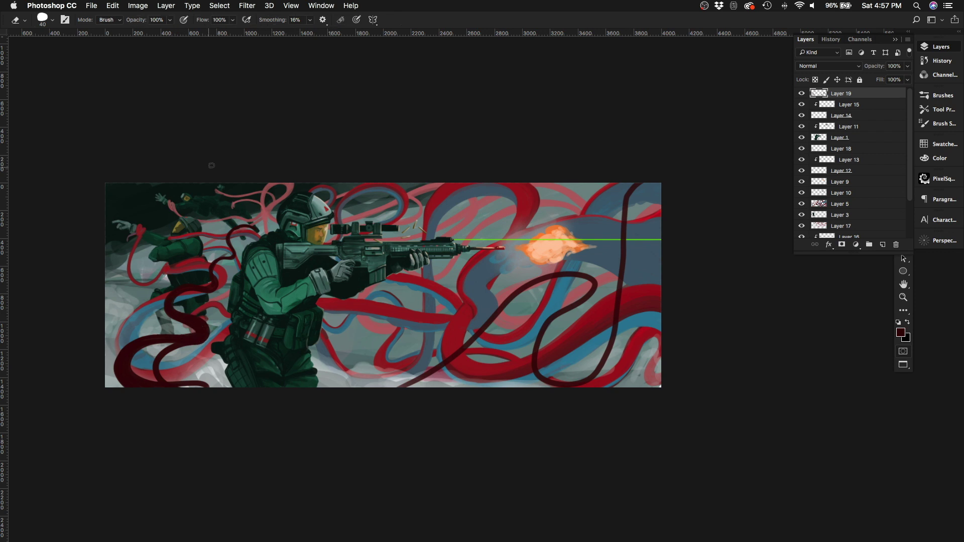
key("b")
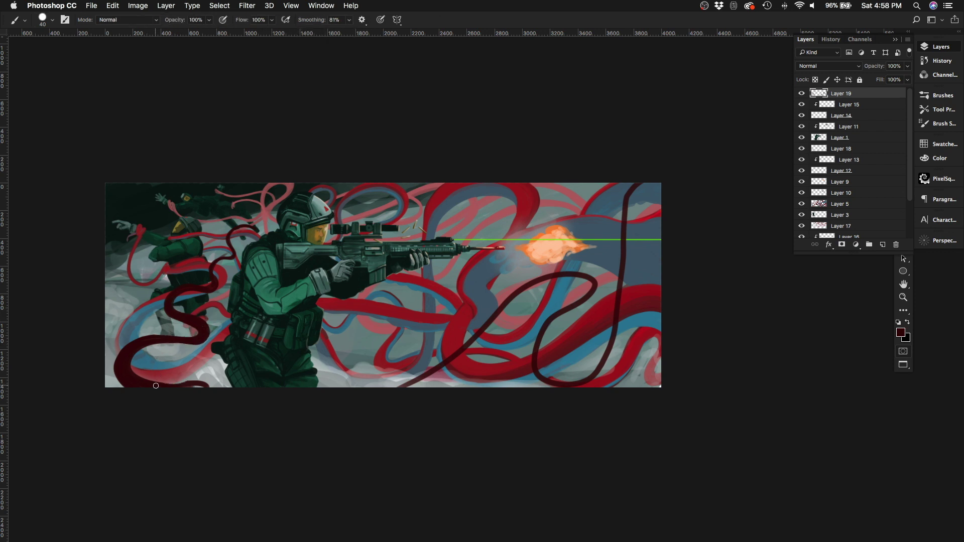
Step: Extend the dark tentacle across the rifleman's legs and double the right-hand strands on Layer 19 with a 50 px brush
mouse_move(186, 381)
left_mouse_down()
mouse_move(302, 356)
mouse_move(347, 376)
mouse_move(337, 388)
mouse_move(420, 378)
mouse_move(592, 271)
left_mouse_up()
key("]")
key("]")
key("]")
left_click_drag(657, 216, 548, 387)
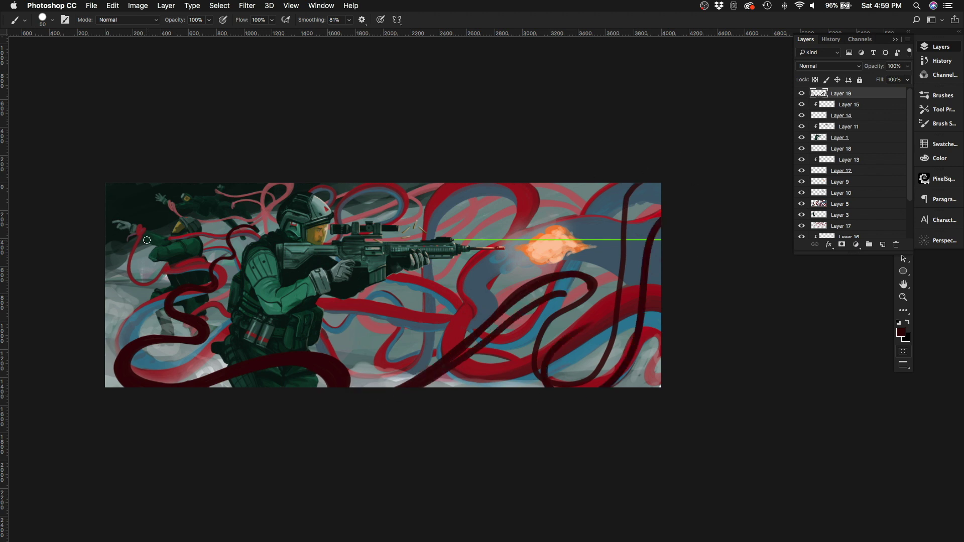
Step: Thicken the winding strands at the right on Layer 19, erase their upper ends and reroute them up to the canvas's top edge
mouse_move(567, 279)
left_mouse_down()
mouse_move(479, 327)
mouse_move(577, 281)
mouse_move(532, 382)
left_mouse_up()
key("e")
left_click_drag(638, 191, 643, 281)
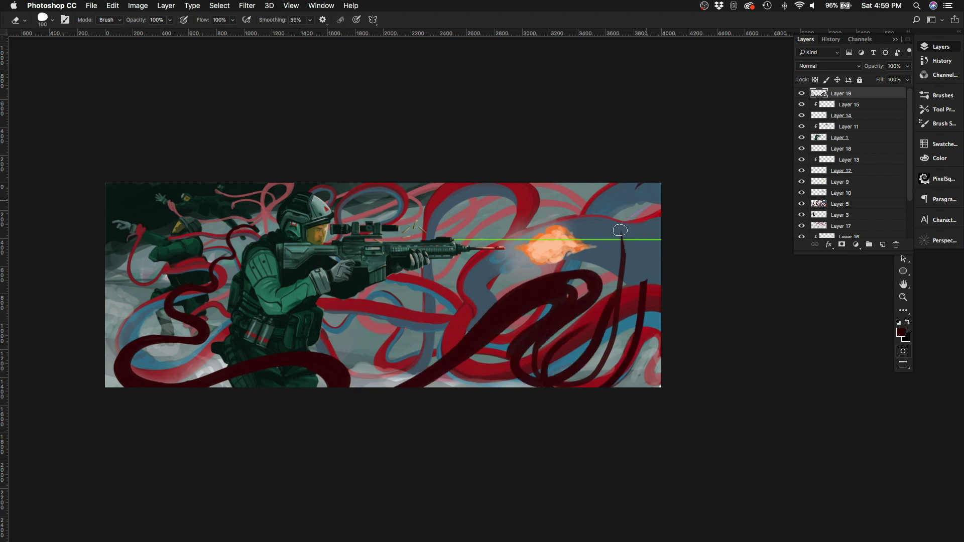
left_click_drag(618, 225, 622, 271)
key("b")
mouse_move(615, 296)
left_mouse_down()
mouse_move(605, 253)
mouse_move(645, 387)
left_mouse_up()
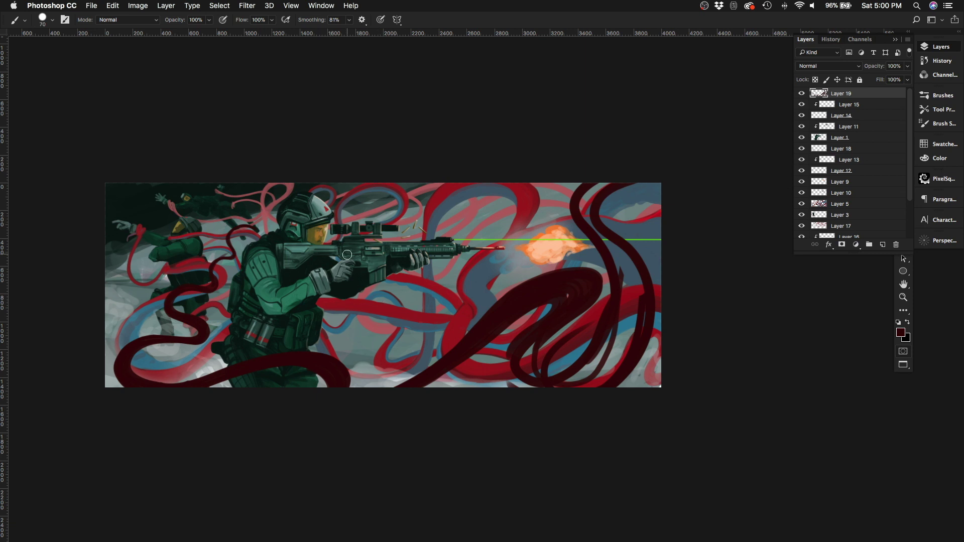
Step: Fill the right-hand strands into one thick winding dark red tentacle with a 100 px brush and clean its outline with the eraser
key("e")
mouse_move(586, 181)
left_mouse_down()
mouse_move(576, 360)
mouse_move(595, 248)
mouse_move(583, 328)
mouse_move(581, 241)
mouse_move(606, 318)
mouse_move(574, 337)
mouse_move(556, 377)
mouse_move(532, 336)
left_mouse_up()
key("b")
mouse_move(512, 379)
left_mouse_down()
mouse_move(547, 346)
mouse_move(568, 389)
mouse_move(613, 176)
mouse_move(556, 323)
left_mouse_up()
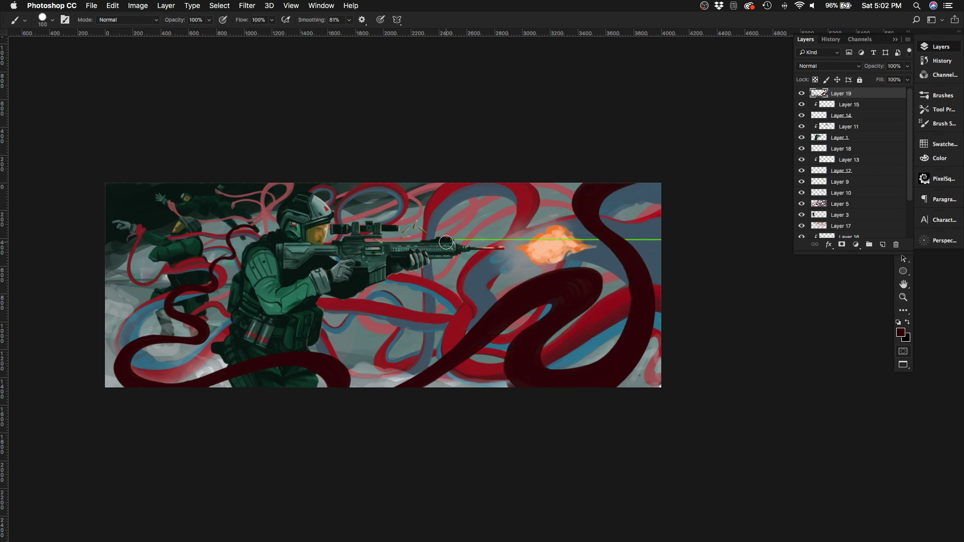
Step: Reroute the thin dark tentacle from the kneeling soldier across the rifleman's waist and extend the lower-left tentacle up to it with a 30 px brush
mouse_move(190, 340)
left_mouse_down()
mouse_move(227, 332)
mouse_move(241, 311)
mouse_move(211, 240)
left_mouse_up()
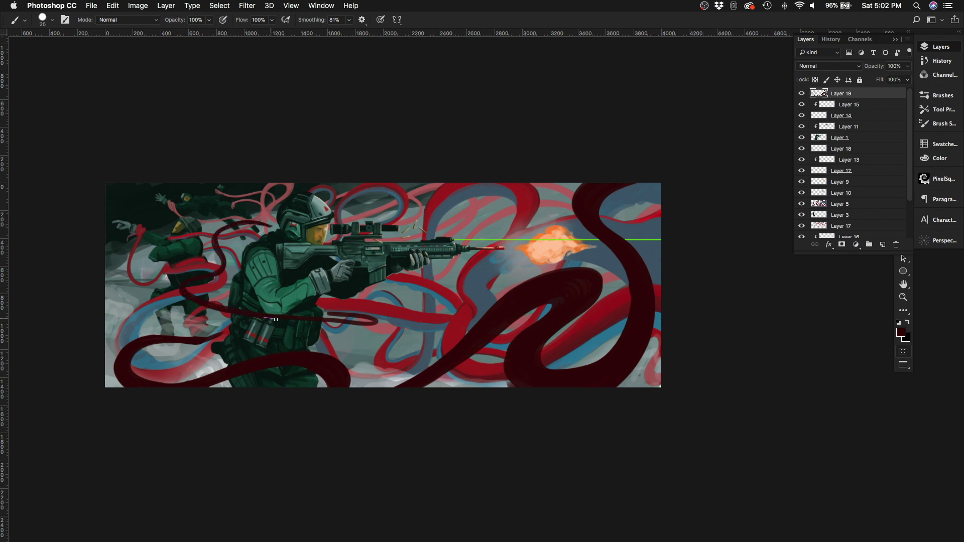
key("bracketleft")
key("bracketleft")
key("bracketleft")
key("bracketleft")
scroll(271, 306, "up", 3)
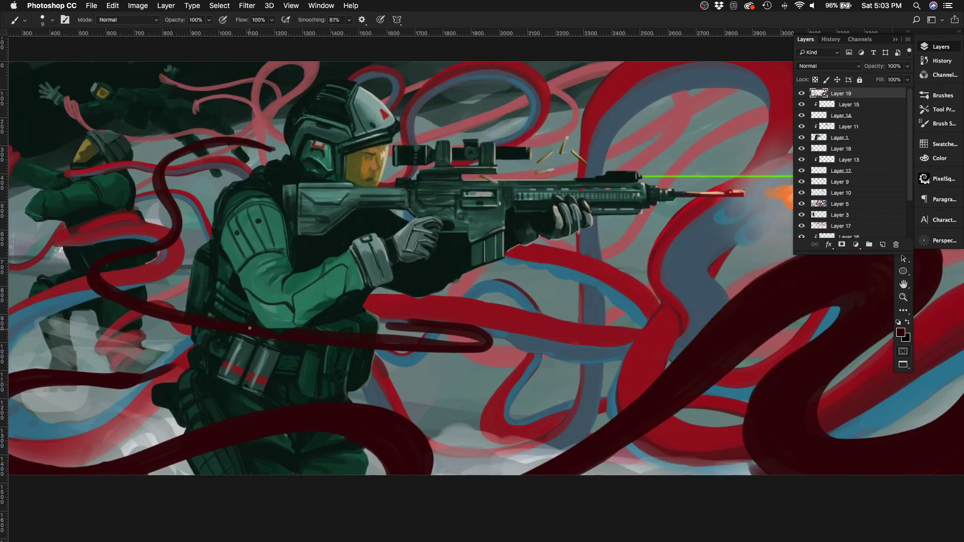
key("bracketright")
key("bracketright")
key("bracketright")
key("bracketright")
mouse_move(387, 340)
left_mouse_down()
mouse_move(394, 322)
mouse_move(177, 353)
mouse_move(388, 318)
mouse_move(367, 313)
mouse_move(54, 384)
left_mouse_up()
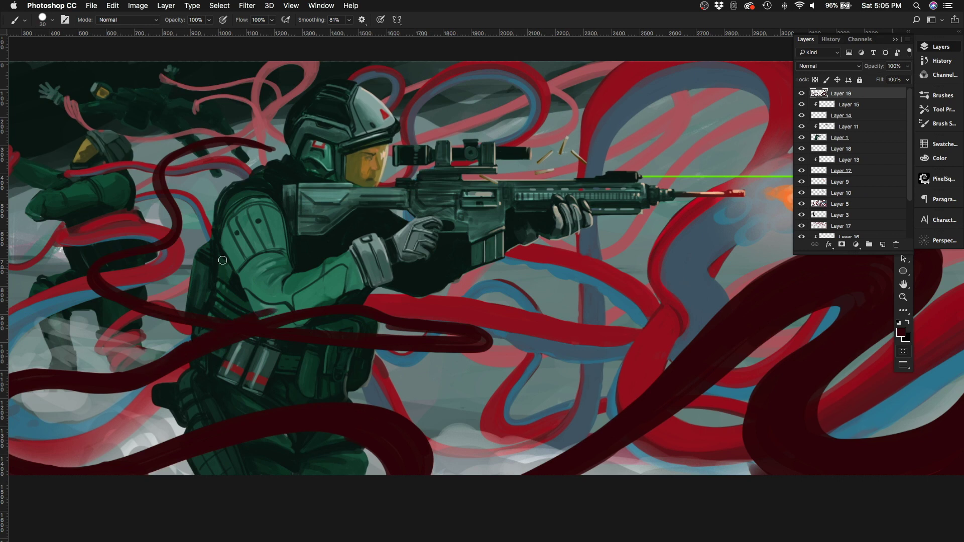
Step: Erase the overlapping strand across the rifleman's waist, checking it at 65% layer opacity, and fill the gap in the thin tentacle's looped end
key("e")
left_click_drag(261, 315, 308, 318)
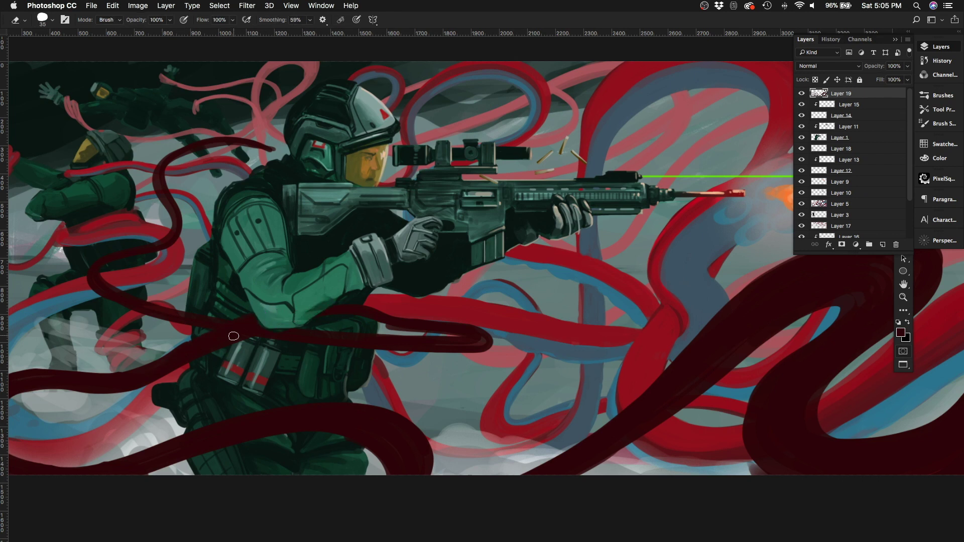
left_click_drag(884, 85, 891, 85)
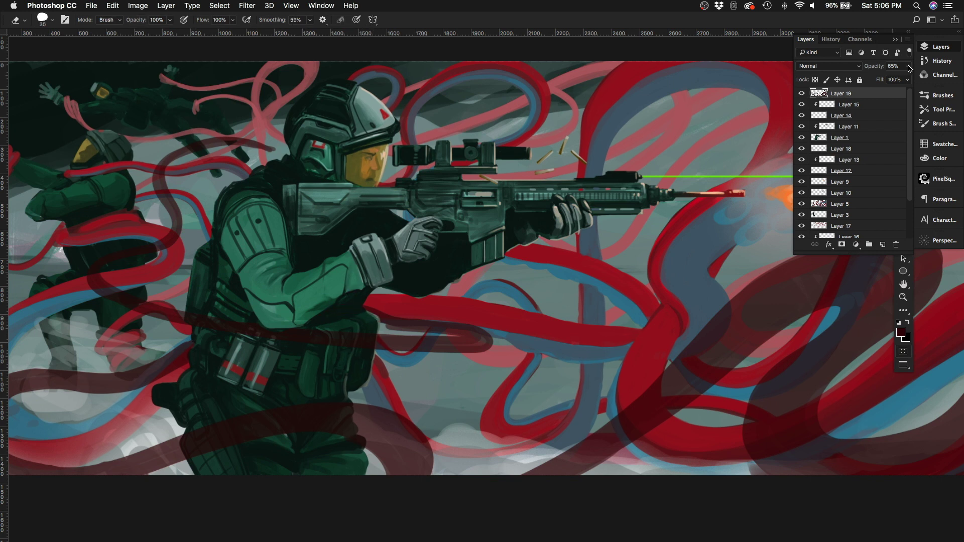
left_click_drag(910, 68, 914, 75)
key("b")
left_click_drag(381, 327, 449, 335)
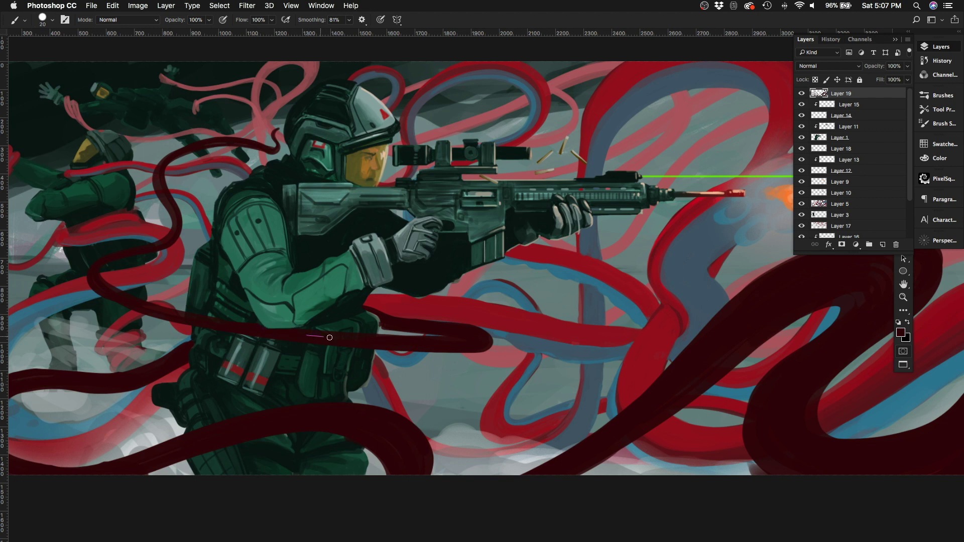
Step: Try a 27 px Field Blur on Layer 19 with pins on the right-hand tentacle and at the rifleman's waist
scroll(469, 332, "down", 3)
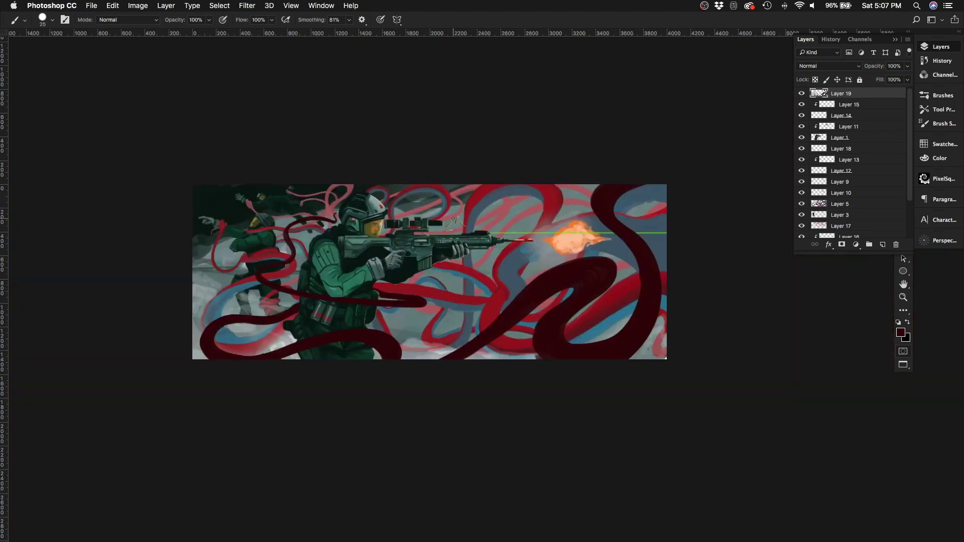
left_click(247, 5)
mouse_move(281, 134)
left_click(392, 134)
left_click_drag(429, 271, 583, 275)
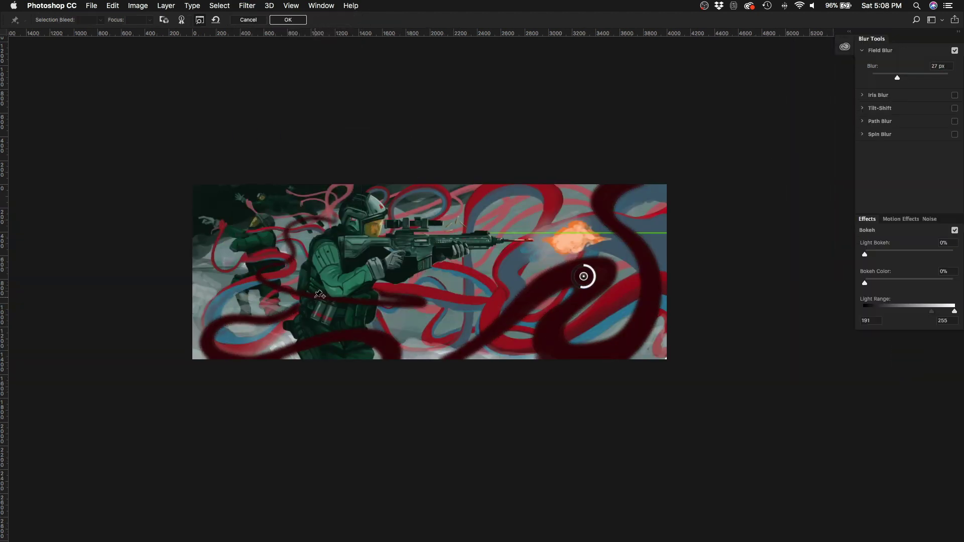
left_click(314, 297)
left_click_drag(897, 78, 855, 71)
left_click(256, 21)
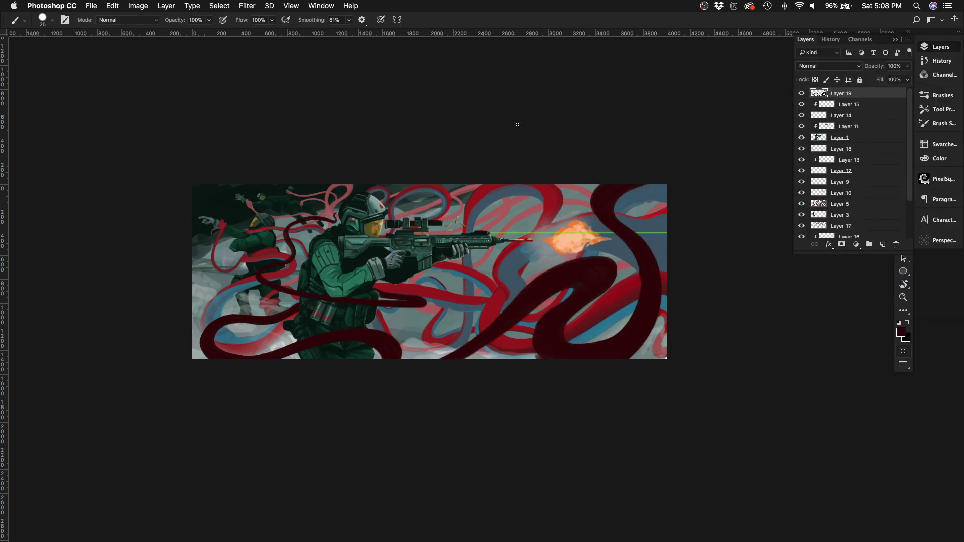
Step: Choose a dark blue and paint it along the edge of the thick right-hand tentacle
key("super+equal")
left_click(939, 144)
left_click(939, 158)
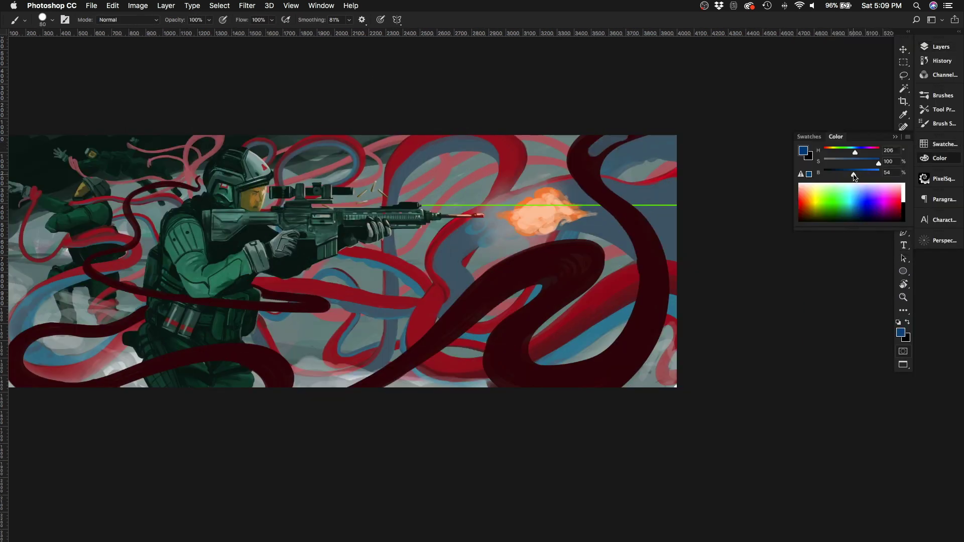
left_click(853, 221)
left_click_drag(595, 140, 650, 384)
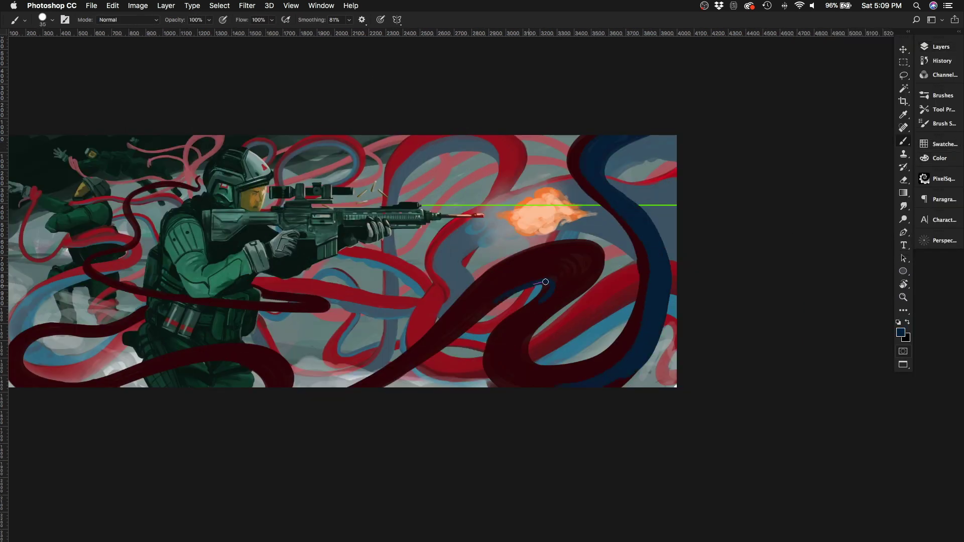
Step: Lasso the thick right-hand tentacle and move it onto its own layer above Layer 19
key("l")
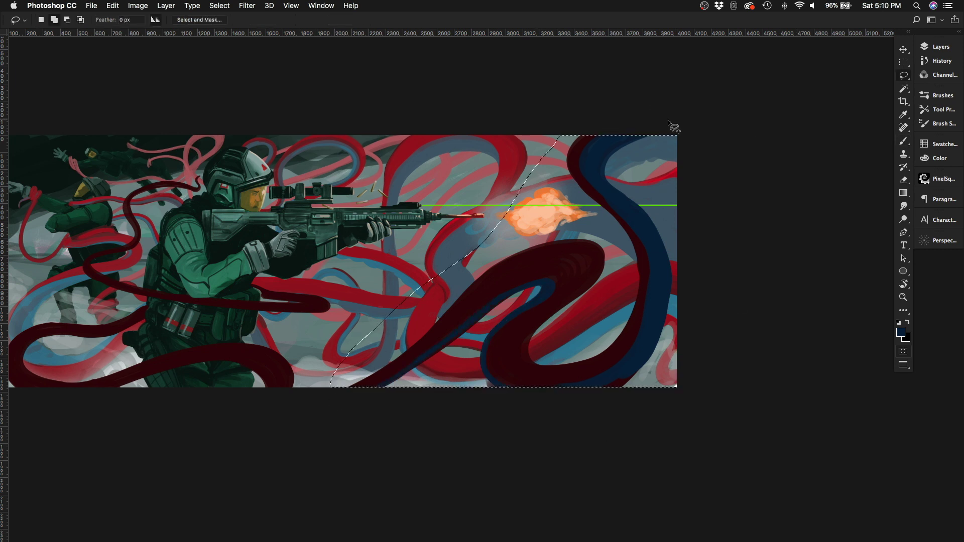
left_click(941, 46)
scroll(477, 180, "left", 3)
scroll(477, 180, "up", 1)
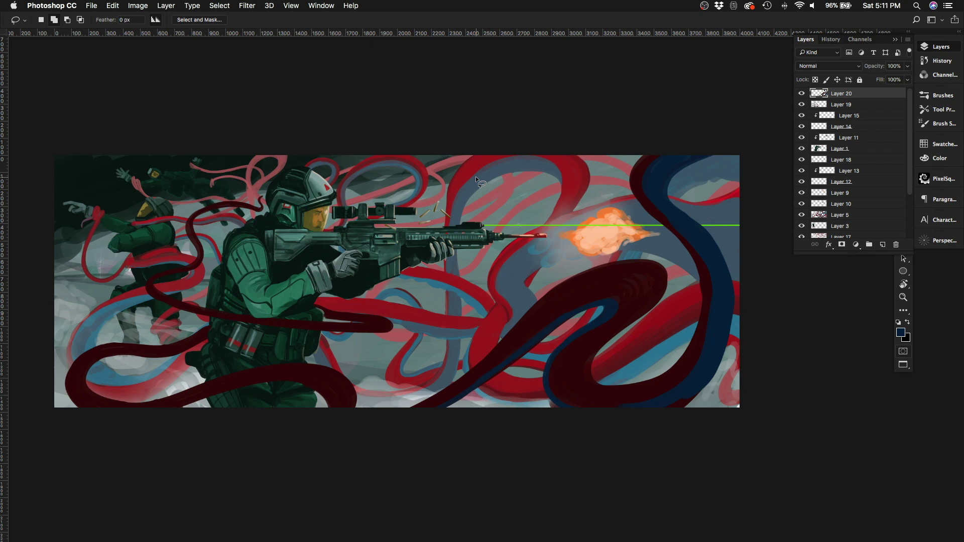
Step: Paint brighter red along the lower-left tentacle on a new layer clipped to Layer 19
key("alt+bracketleft")
key("b")
left_click(295, 369, "alt")
key("F6")
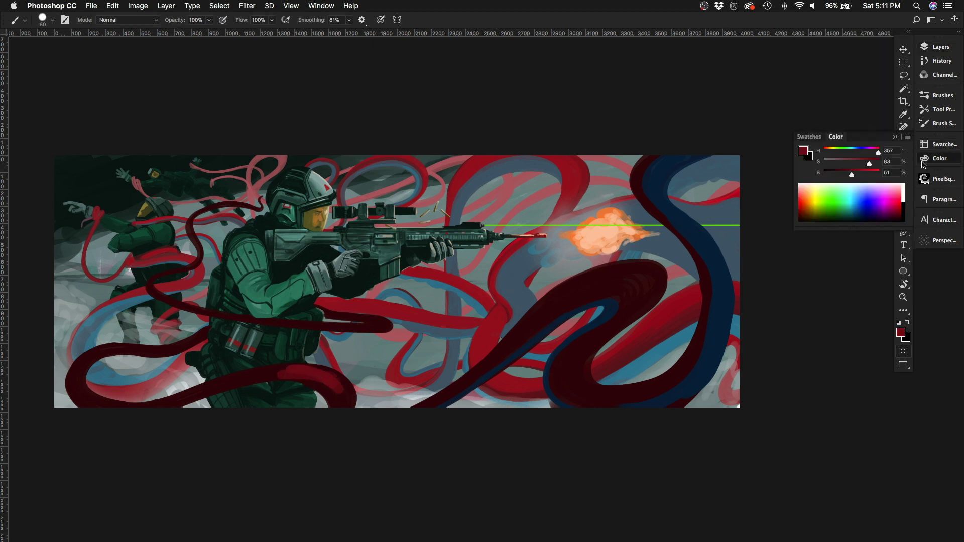
mouse_move(316, 371)
left_mouse_down()
mouse_move(258, 372)
mouse_move(343, 379)
mouse_move(272, 374)
left_mouse_up()
left_click_drag(78, 391, 165, 356)
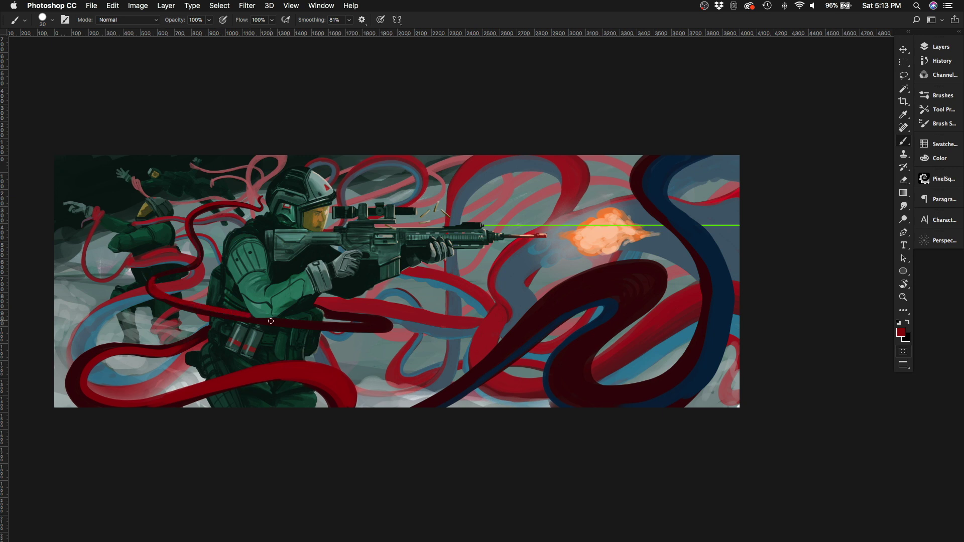
Step: Paint the same red along the thin tentacle around the rifleman's waist and over the remaining dark parts of the lower-left tentacle on Layer 21
key("F7")
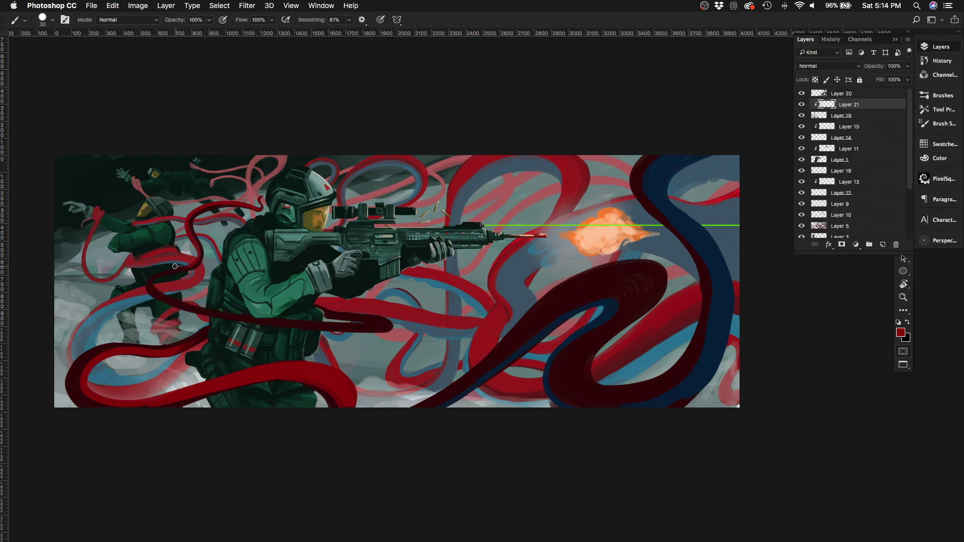
mouse_move(175, 266)
left_mouse_down()
mouse_move(287, 319)
mouse_move(387, 326)
left_mouse_up()
key("bracketright")
key("bracketright")
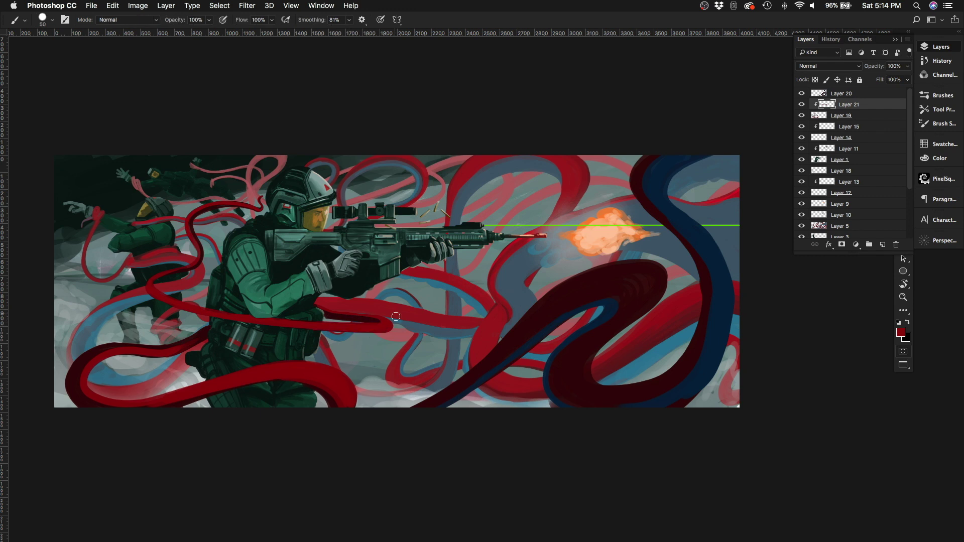
mouse_move(208, 329)
left_mouse_down()
mouse_move(77, 383)
mouse_move(364, 383)
left_mouse_up()
Step: Paint a bright light blue underside along the looping lower-left tentacle
key("F7")
key("bracketright")
key("bracketright")
left_click(108, 346, "alt")
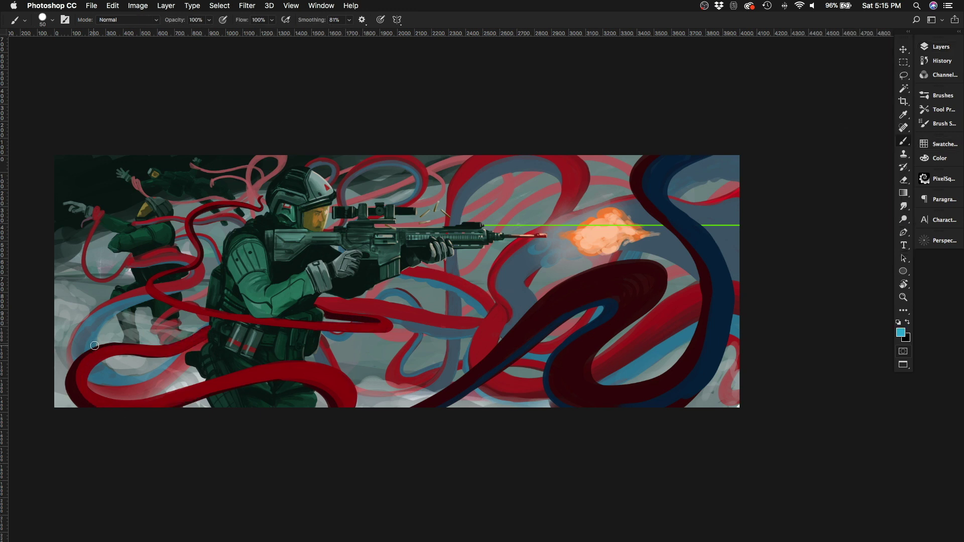
mouse_move(105, 341)
left_mouse_down()
mouse_move(101, 402)
mouse_move(135, 414)
mouse_move(342, 407)
mouse_move(316, 402)
left_mouse_up()
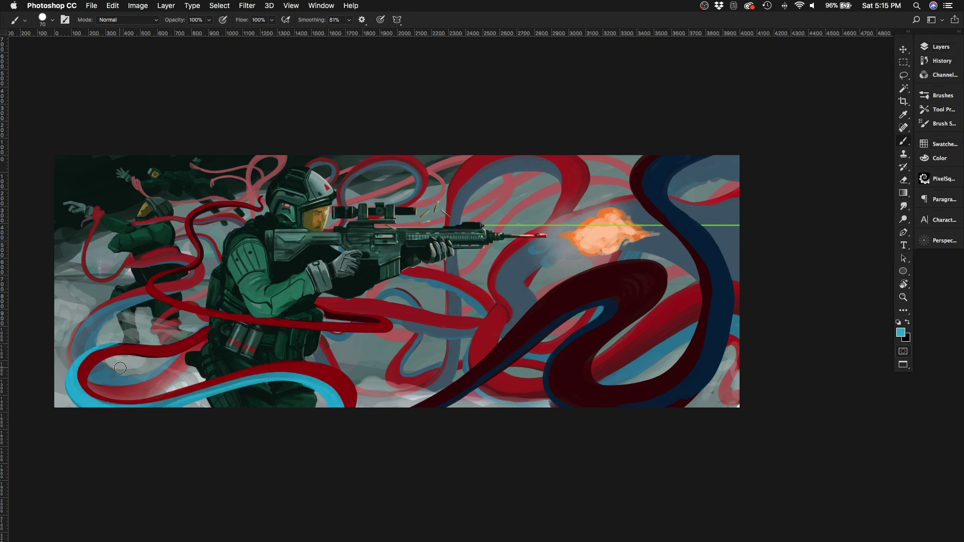
Step: Add light blue and red edges along the thin tentacle from the rifleman's waist up to the helmet
key("x")
mouse_move(206, 263)
left_mouse_down()
mouse_move(156, 301)
mouse_move(391, 326)
left_mouse_up()
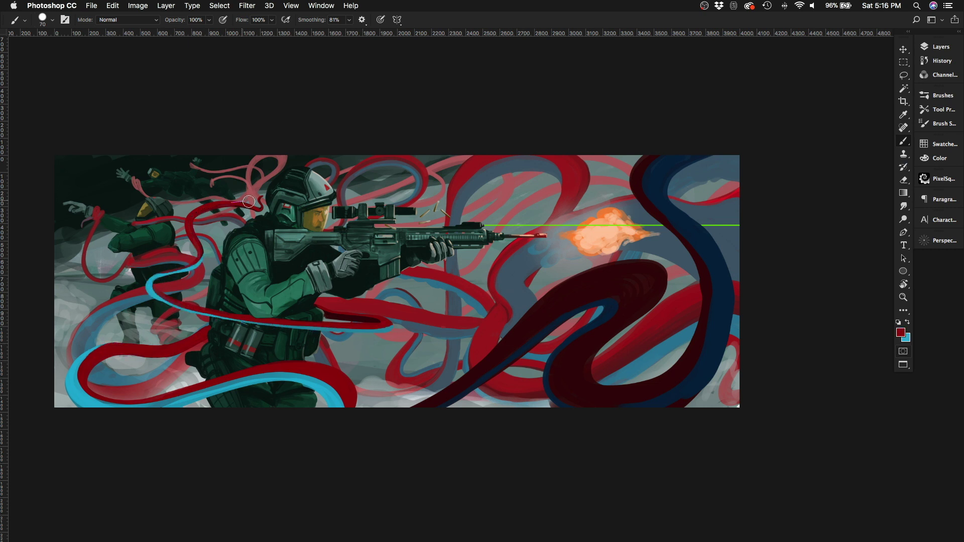
left_click_drag(205, 251, 265, 203)
mouse_move(317, 313)
left_mouse_down()
mouse_move(337, 316)
mouse_move(341, 252)
mouse_move(398, 336)
mouse_move(455, 324)
mouse_move(375, 322)
left_mouse_up()
key("super+0")
key("x")
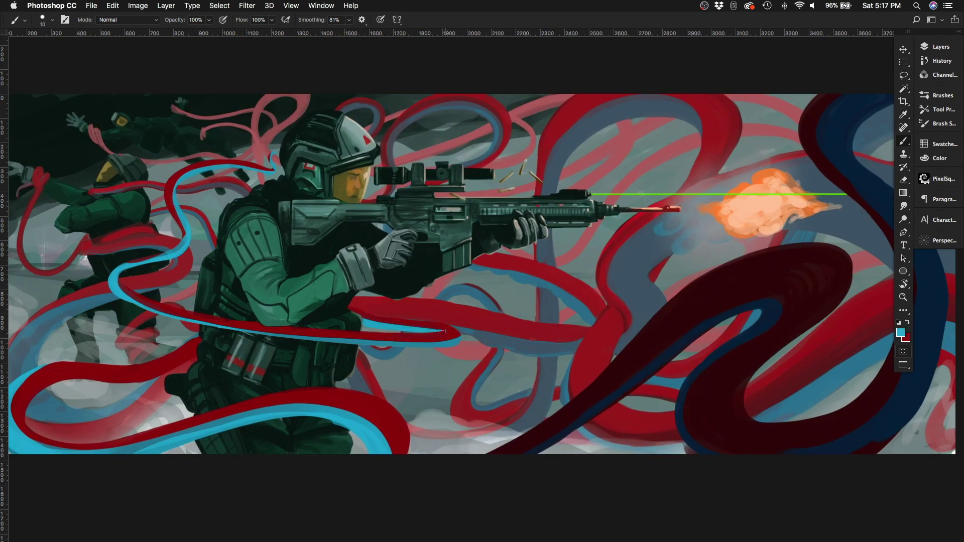
mouse_move(167, 192)
left_mouse_down()
mouse_move(169, 227)
mouse_move(116, 253)
left_mouse_up()
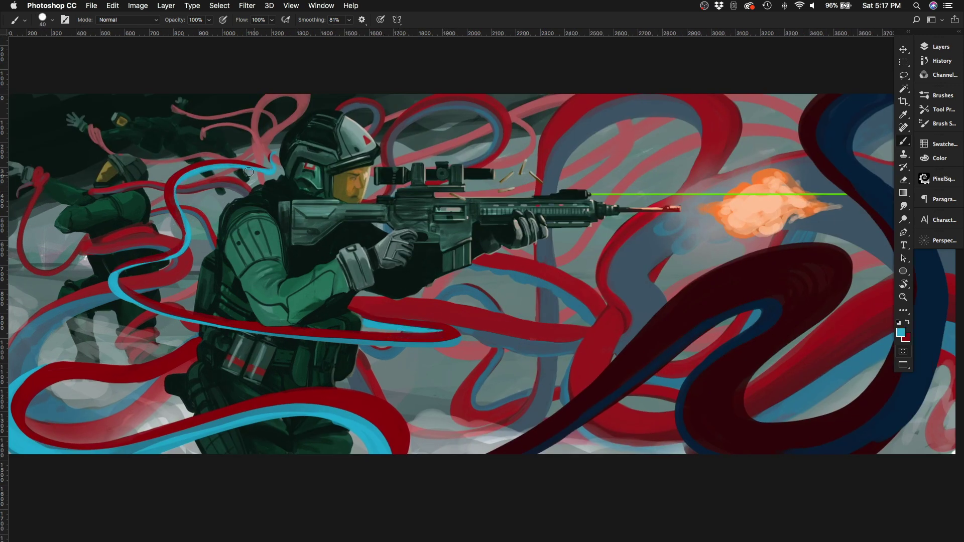
Step: Refine the thin tentacle's curled tip beside the helmet and touch up its red and light blue edges
left_click_drag(271, 152, 262, 173)
scroll(274, 148, "up", 3)
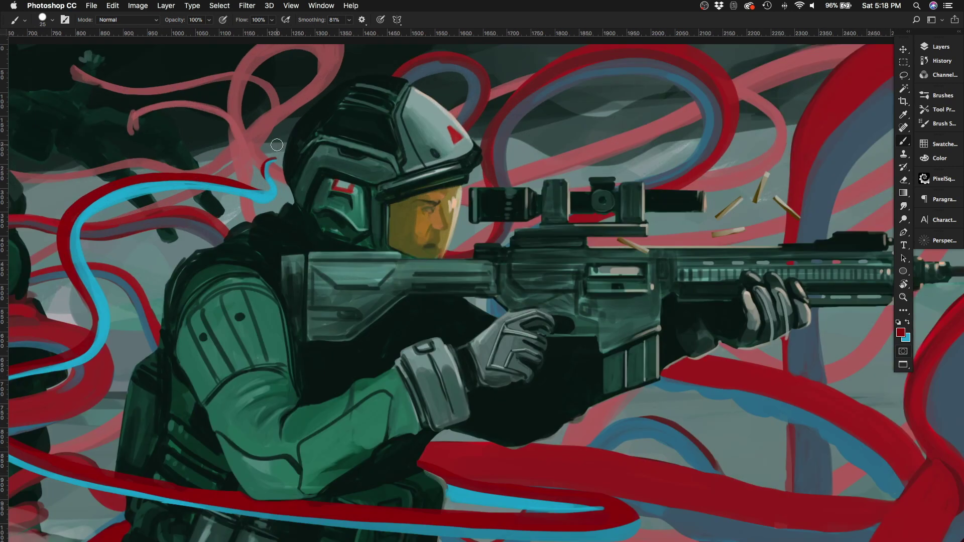
key("bracketright")
scroll(27, 361, "down", 3)
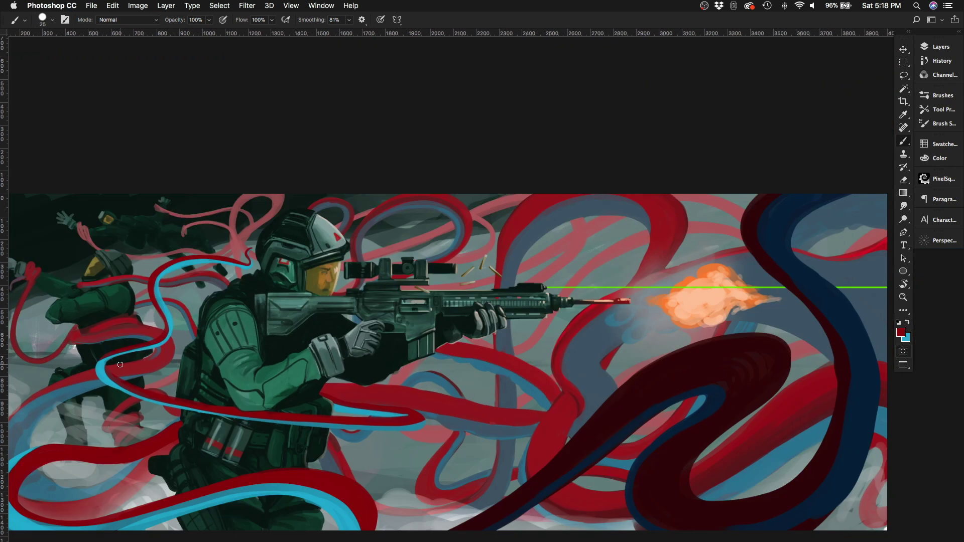
scroll(364, 436, "up", 3)
mouse_move(262, 331)
left_mouse_down()
mouse_move(409, 357)
mouse_move(495, 385)
mouse_move(301, 394)
left_mouse_up()
scroll(399, 449, "down", 5)
key("bracketright")
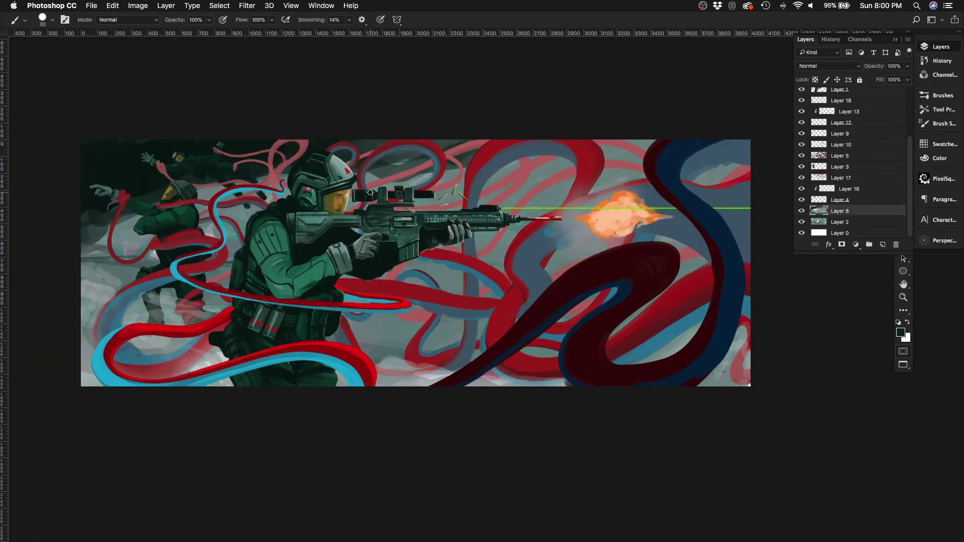
Step: Darken the upper background to near black with a 175 px brush and lasso it onto a separate layer above Layer 8
scroll(370, 192, "left", 5)
scroll(370, 192, "up", 2)
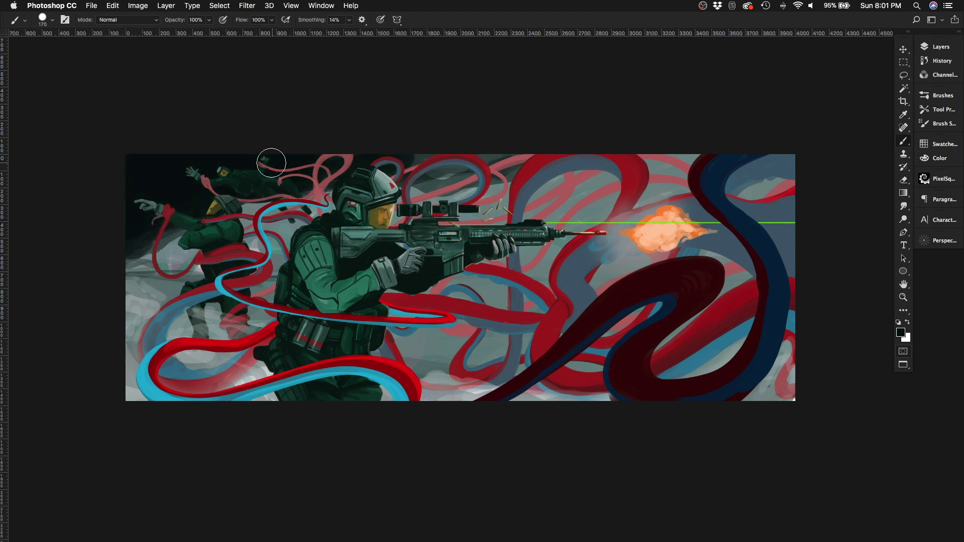
key("l")
mouse_move(547, 154)
left_mouse_down()
mouse_move(353, 188)
mouse_move(128, 296)
left_mouse_up()
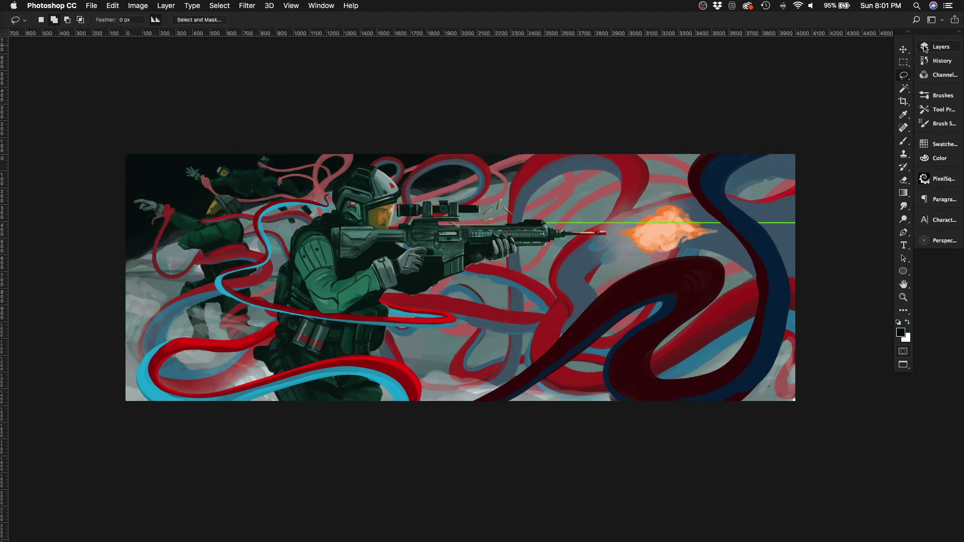
key("b")
key("Tab")
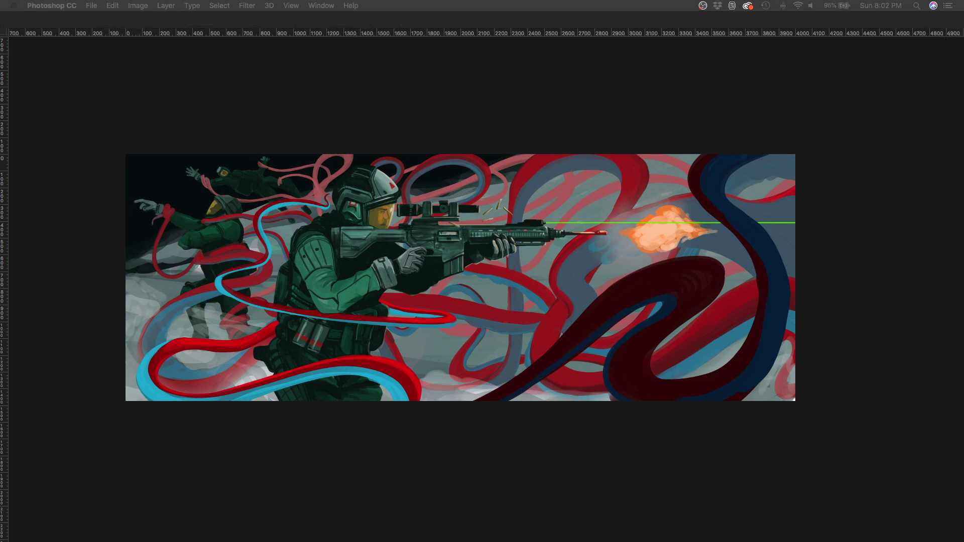
key("Tab")
key("F7")
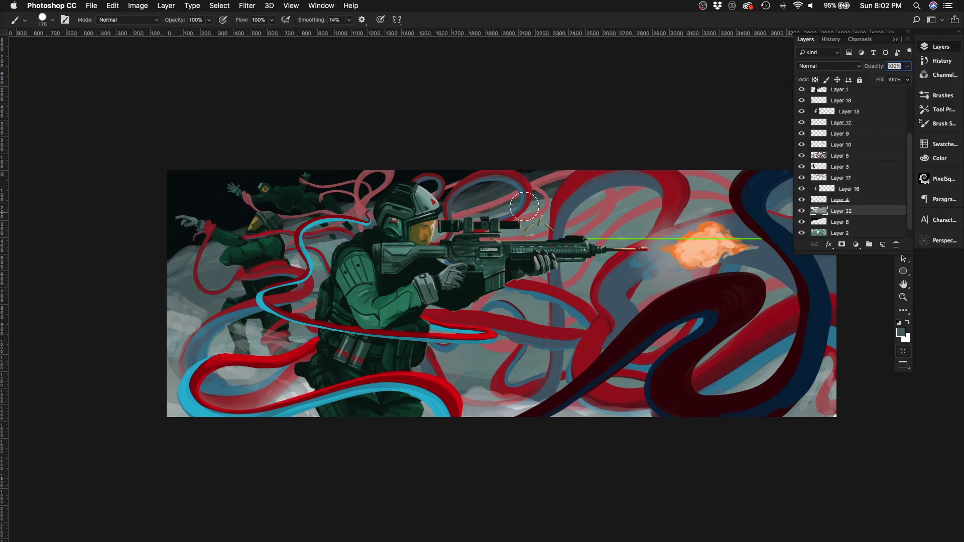
Step: Soften the lower edge of the dark sky on Layer 22 with a large soft eraser of 400 to 500 px
key("bracketright")
key("bracketright")
key("bracketright")
key("super+z")
key("e")
right_click(490, 166)
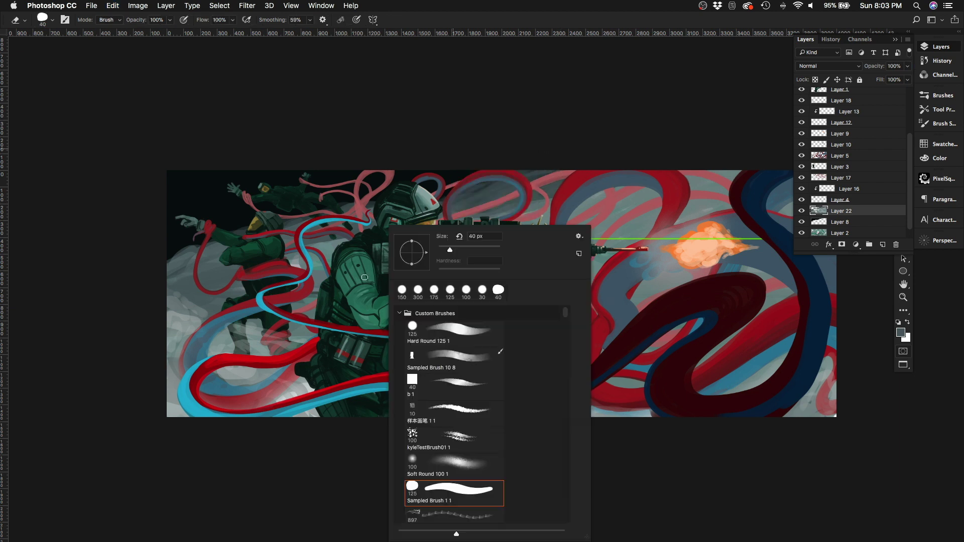
key("Escape")
key("bracketright")
key("bracketright")
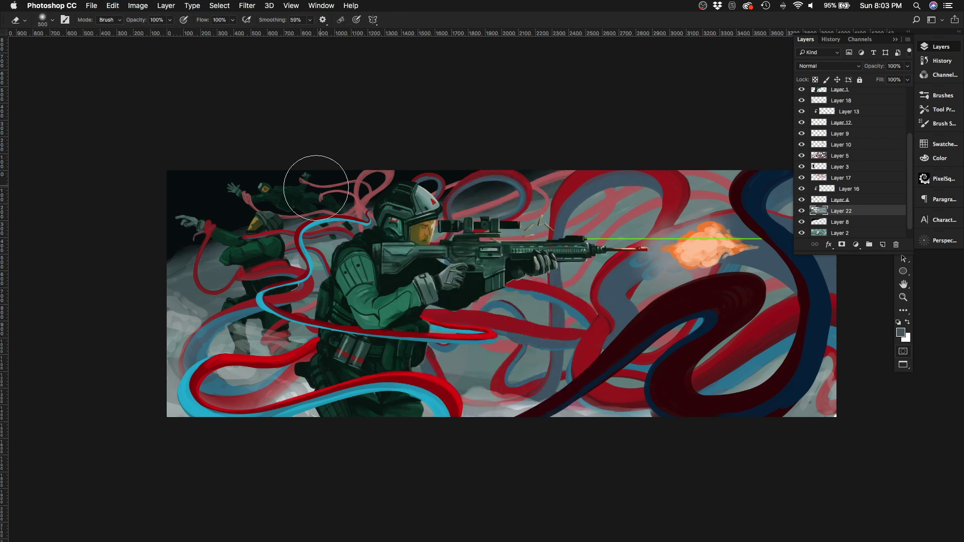
key("bracketleft")
key("bracketleft")
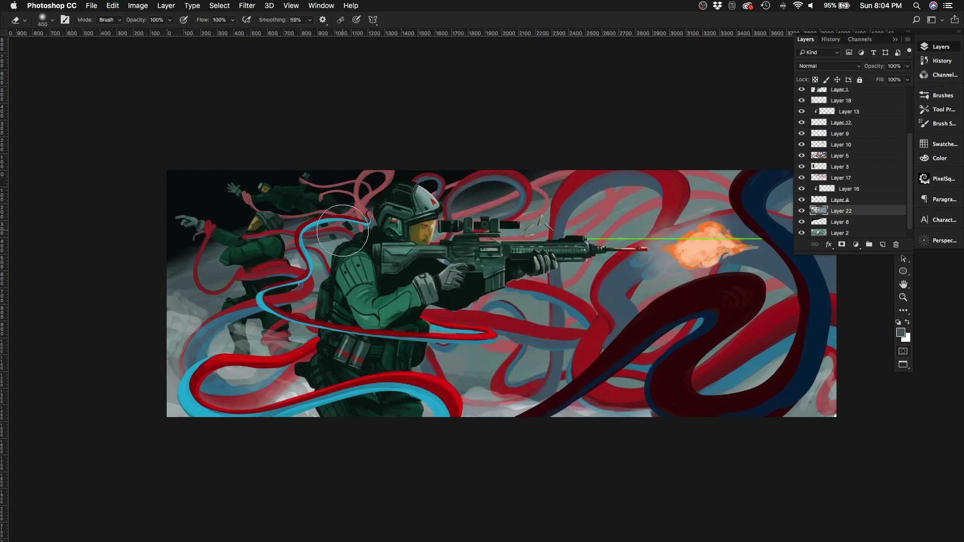
key("F1")
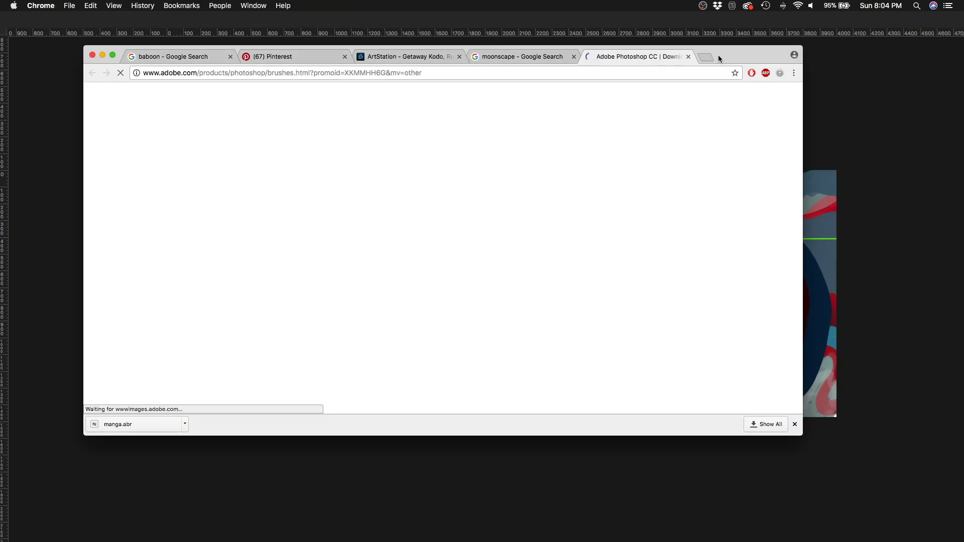
key("super+w")
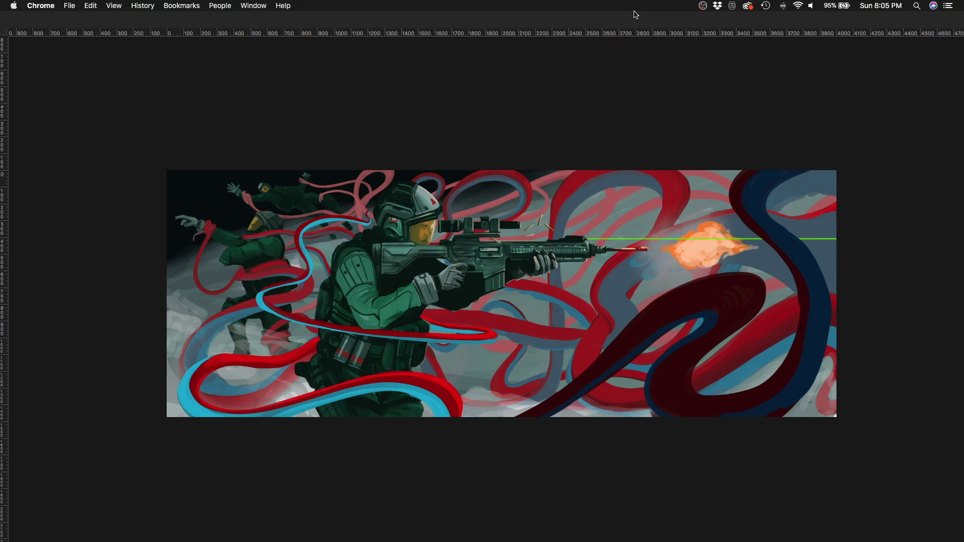
Step: Brush smoky texture along the dark sky's edge with a 250 px textured brush and soften it with a 400 px eraser
right_click(321, 225)
scroll(386, 351, "down", 3)
key("Return")
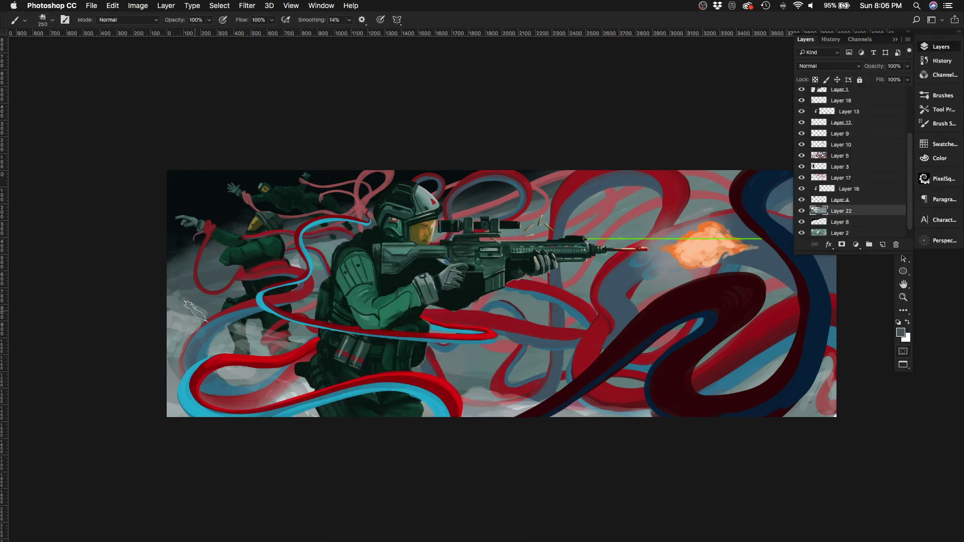
mouse_move(196, 311)
left_mouse_down()
mouse_move(202, 245)
mouse_move(226, 234)
left_mouse_up()
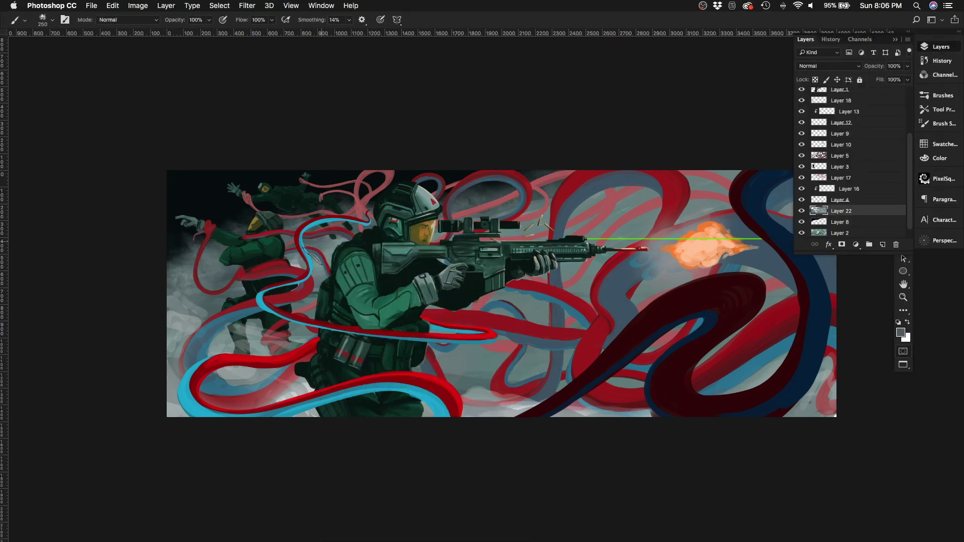
key("e")
left_click_drag(207, 212, 160, 271)
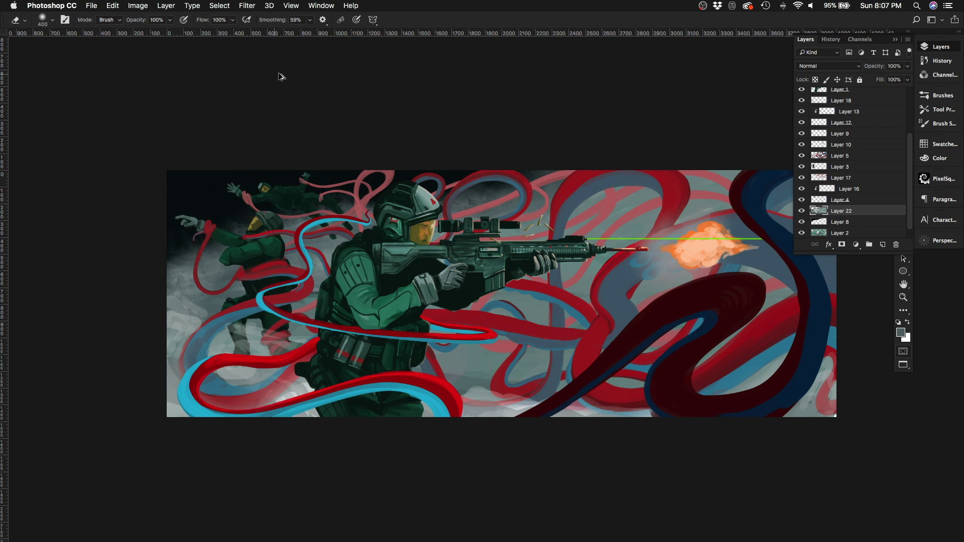
Step: Scatter small white stars across the dark sky on a new layer beneath Layer 22, using a 400 px speckle brush preset
key("b")
left_click(936, 109)
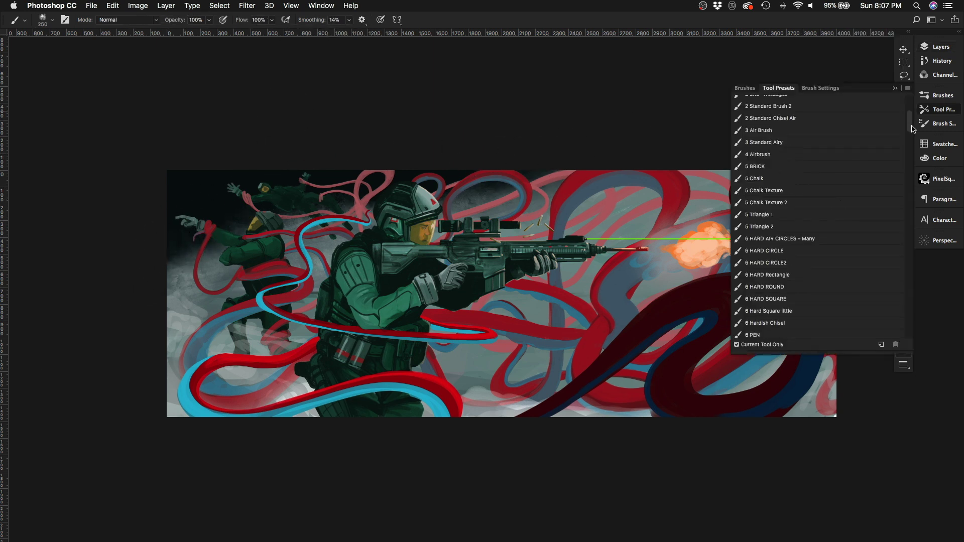
scroll(913, 129, "down", 5)
left_click(768, 190)
left_click(936, 46)
left_click(937, 47)
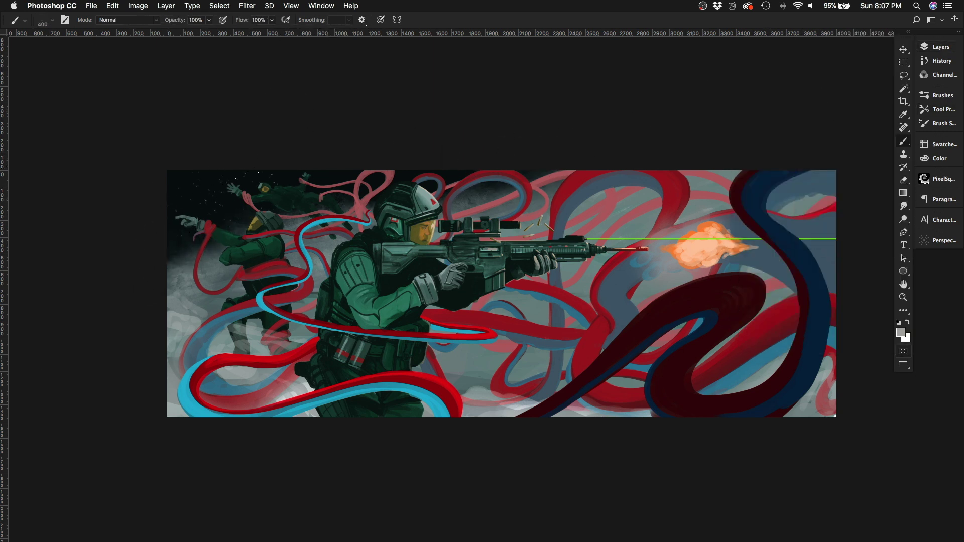
key("F7")
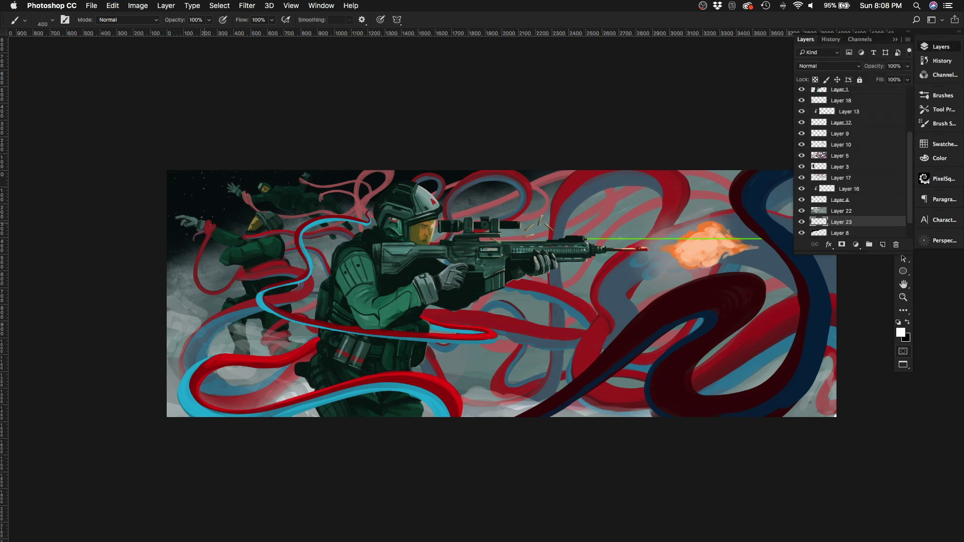
key("e")
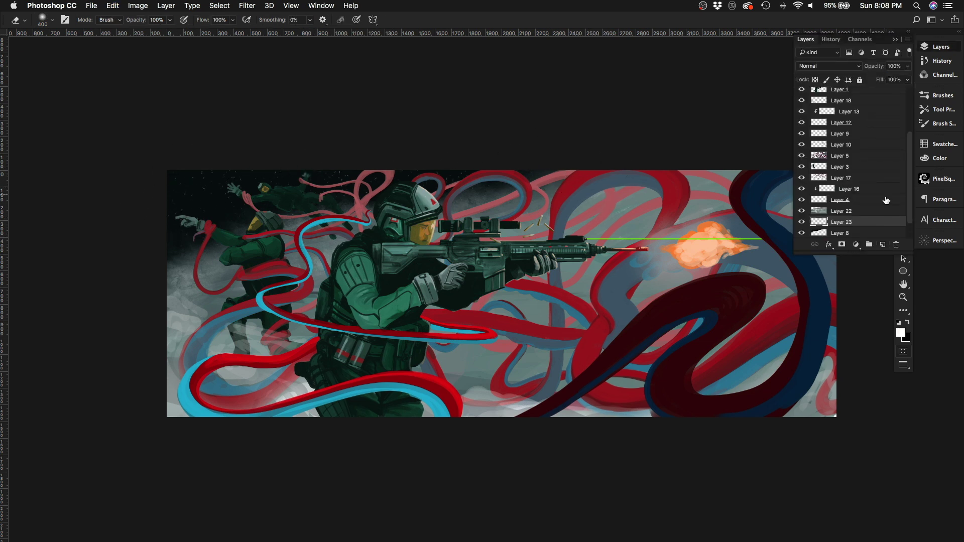
Step: Add a new layer above Layer 17 and paint white mist behind the soldiers with a 250 px textured brush
scroll(855, 213, "up", 1)
left_click(817, 184)
left_click(882, 245)
key("b")
right_click(334, 216)
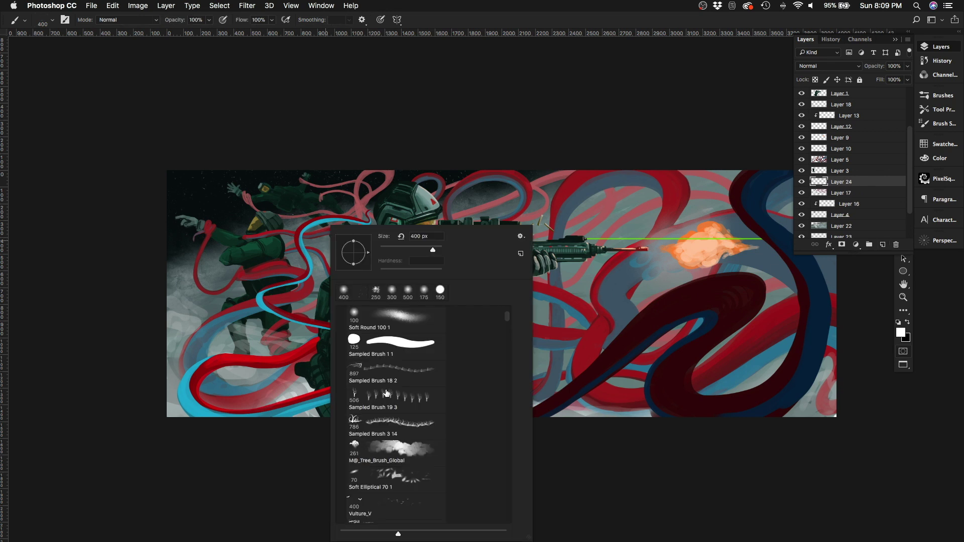
key("Return")
left_click_drag(289, 231, 346, 221)
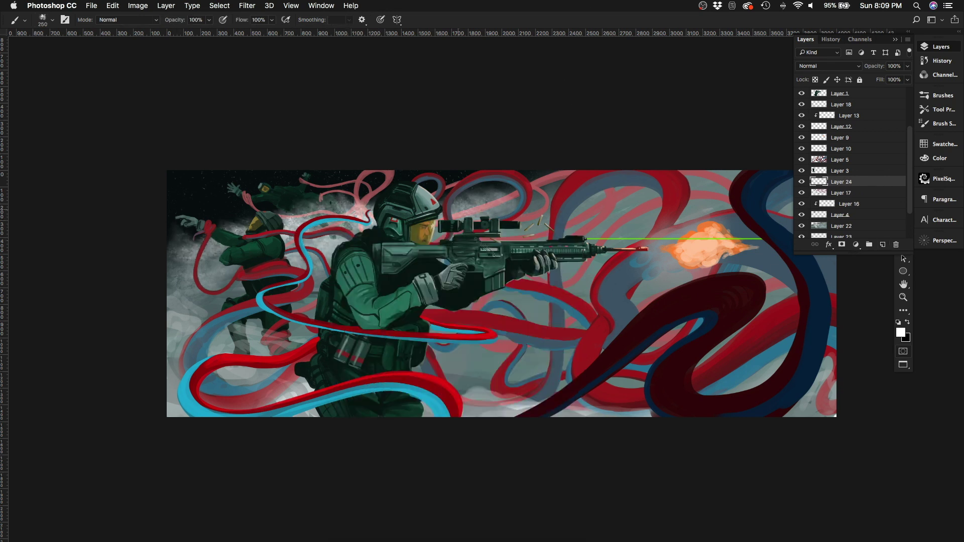
Step: Change the brush preset, hide every layer above Layer 24 and rework the mist below the distant soldier
right_click(411, 226)
double_click(432, 460)
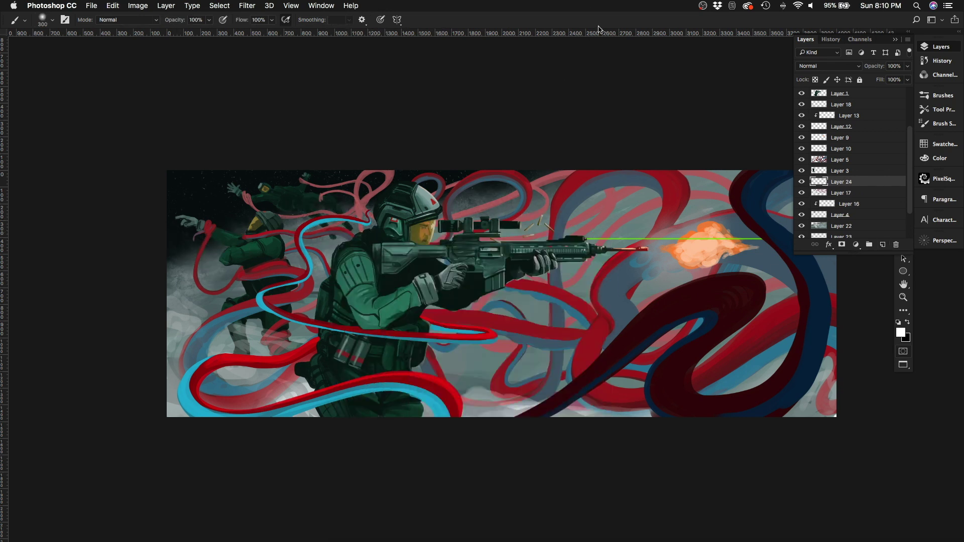
left_click(944, 109)
left_click(944, 110)
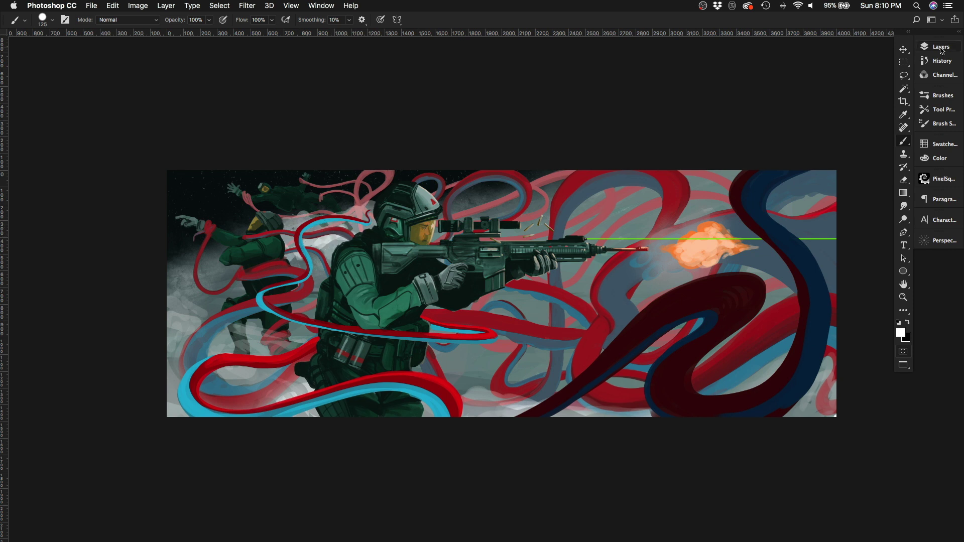
key("F7")
left_click_drag(801, 171, 801, 93)
mouse_move(347, 251)
left_mouse_down()
mouse_move(281, 221)
mouse_move(314, 318)
mouse_move(301, 216)
mouse_move(401, 201)
left_mouse_up()
left_click(301, 226, "alt")
key("e")
Step: Build up sampled grey-green mist over the pink background tentacles on Layer 24 with a 400 px cloud brush
key("b")
right_click(400, 226)
scroll(583, 361, "down", 3)
key("Return")
mouse_move(552, 301)
left_mouse_down()
mouse_move(688, 204)
mouse_move(505, 279)
mouse_move(660, 309)
left_mouse_up()
key("e")
key("b")
mouse_move(281, 226)
left_mouse_down()
mouse_move(316, 201)
mouse_move(431, 206)
mouse_move(371, 221)
left_mouse_up()
left_click(288, 240, "alt")
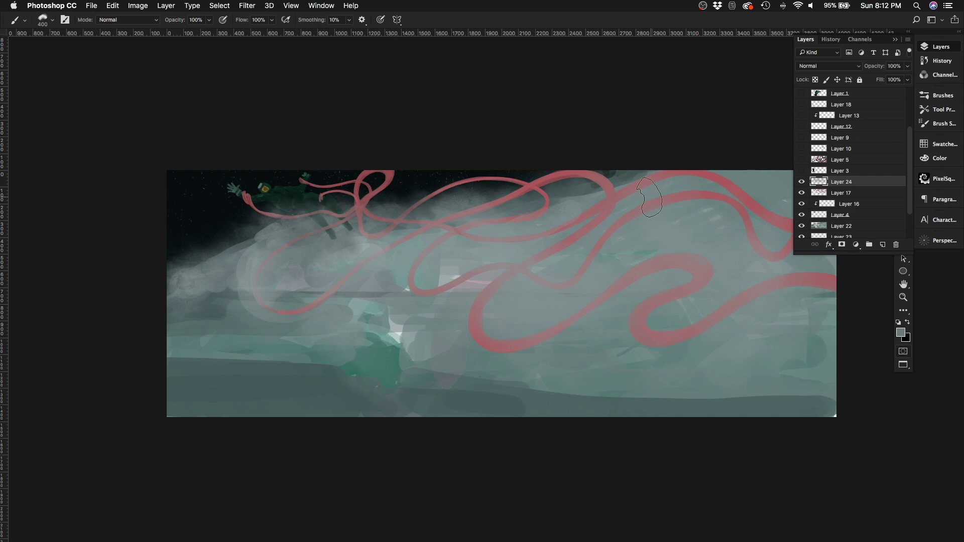
Step: Thin the mist with a 700 px eraser, show the figure and tentacle layers again, and set Layer 24's opacity to 83%
key("e")
left_click(802, 171)
left_click(801, 160)
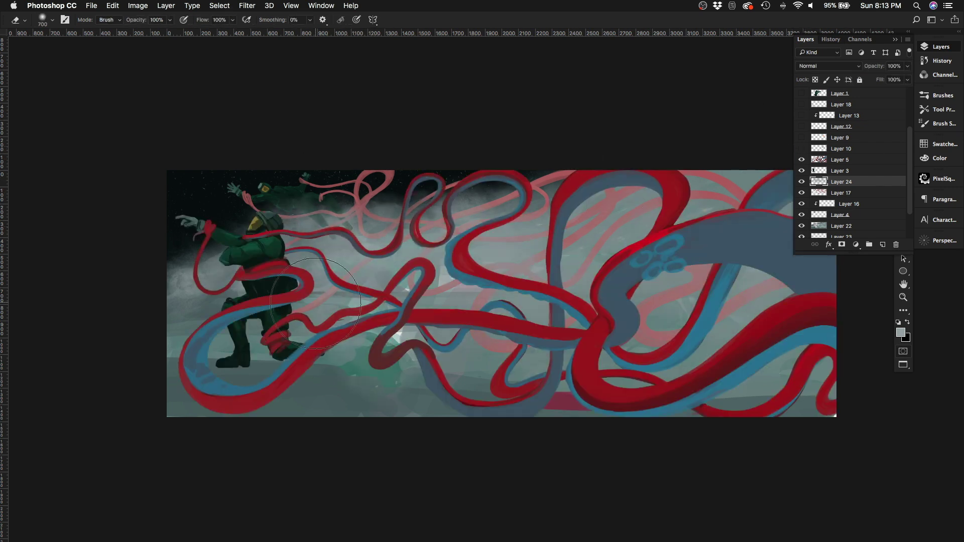
left_click_drag(907, 66, 898, 78)
mouse_move(802, 148)
left_mouse_down()
mouse_move(764, 86)
mouse_move(804, 139)
left_mouse_up()
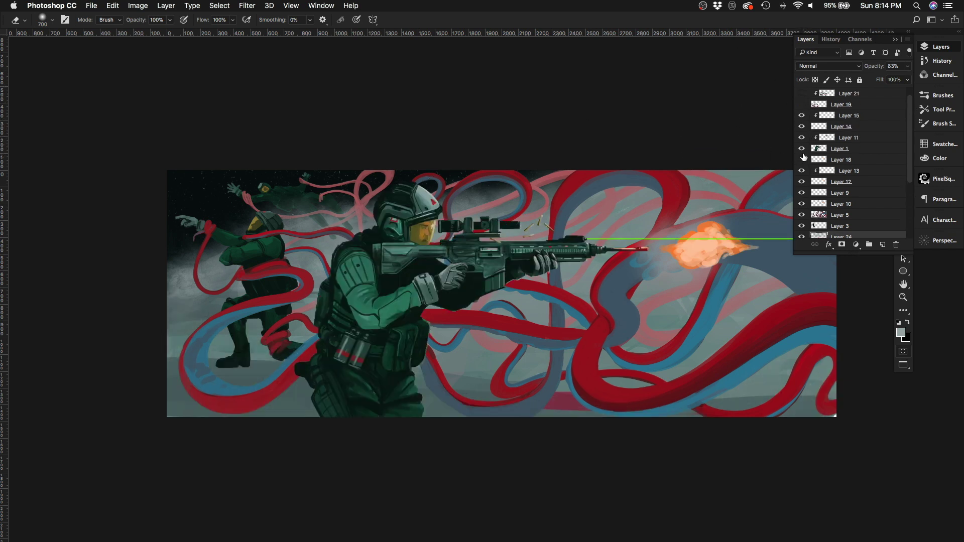
Step: Paint pale fog over the lower background tentacles and the left soldier's legs on Layer 18, softening it with a 400 px eraser
key("bracketleft")
key("bracketleft")
key("bracketleft")
key("bracketleft")
key("bracketleft")
key("bracketleft")
key("b")
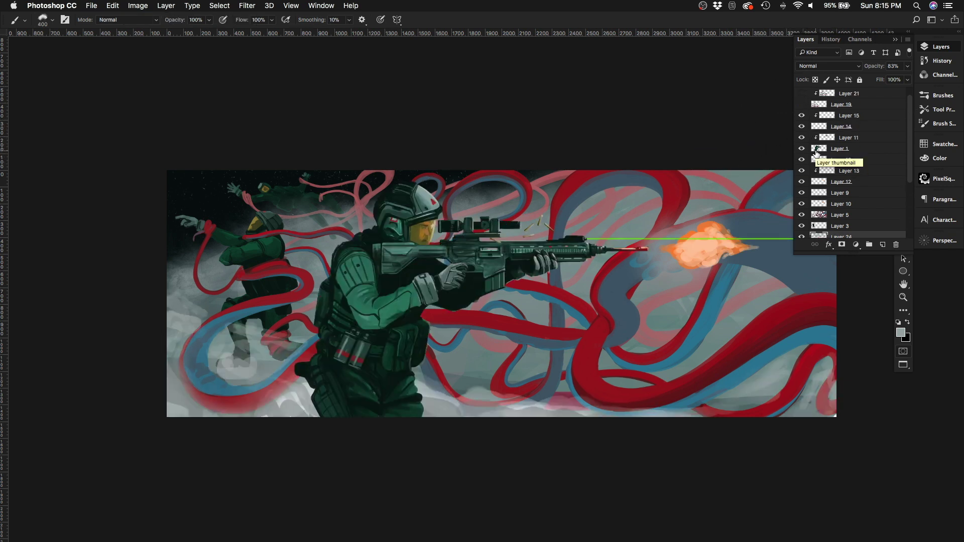
left_click(849, 160)
left_click_drag(190, 397, 279, 408)
left_click_drag(236, 361, 181, 302)
mouse_move(512, 402)
left_mouse_down()
mouse_move(710, 407)
mouse_move(712, 351)
mouse_move(468, 383)
mouse_move(504, 367)
mouse_move(733, 392)
left_mouse_up()
key("e")
key("b")
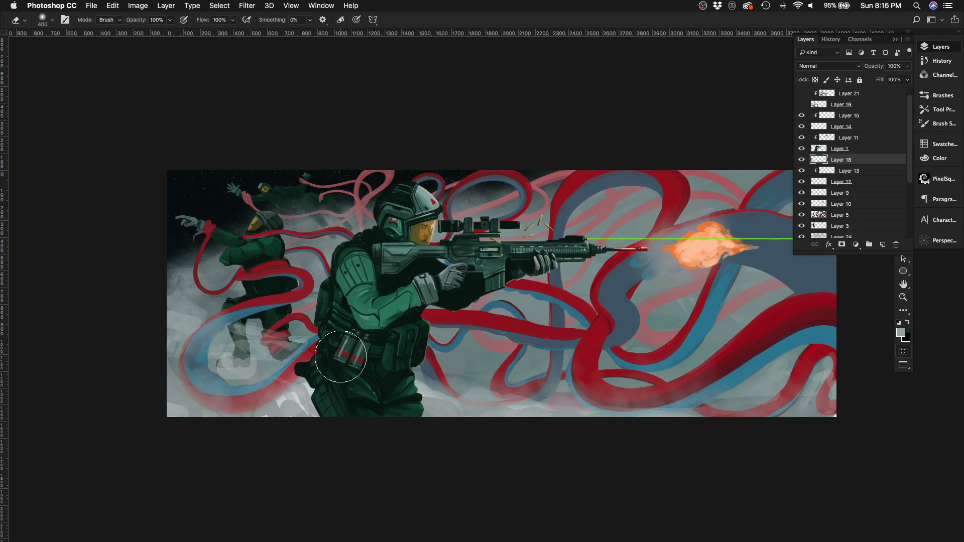
Step: Paint white smoke puffs along the ground around the rifleman's legs on Layer 18 with a 100 px hard brush
right_click(452, 226)
scroll(551, 311, "up", 3)
double_click(551, 312)
scroll(535, 385, "up", 3)
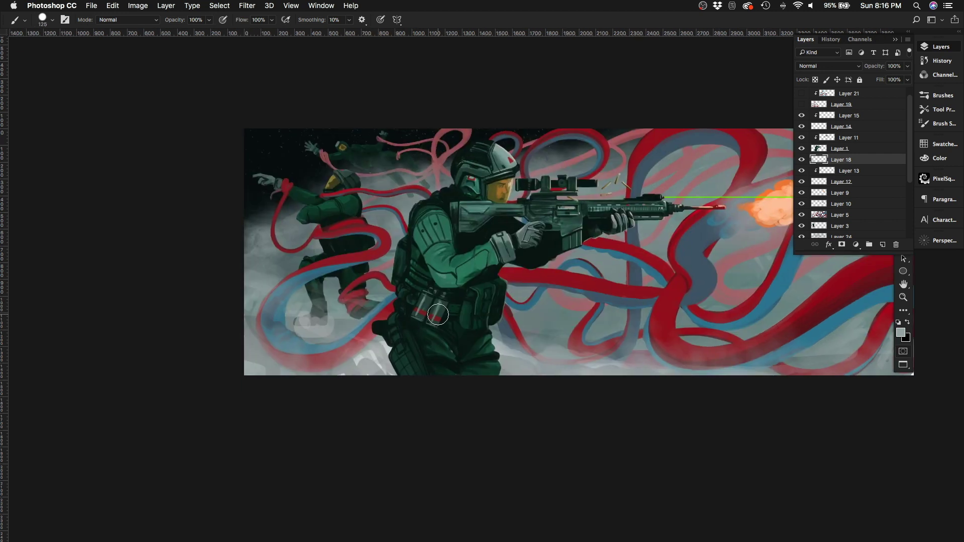
mouse_move(497, 351)
left_mouse_down()
mouse_move(535, 386)
mouse_move(264, 387)
mouse_move(266, 372)
mouse_move(670, 381)
mouse_move(703, 400)
mouse_move(851, 391)
left_mouse_up()
key("]")
key("]")
key("]")
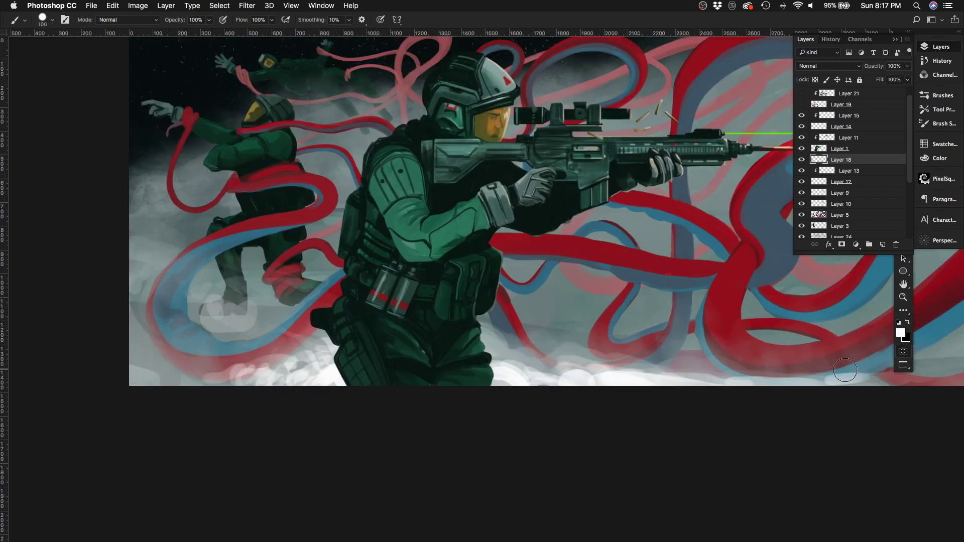
Step: Extend the white ground smoke along the bottom edge of the whole illustration
scroll(851, 392, "down", 3)
key("[")
key("[")
left_click_drag(680, 430, 846, 440)
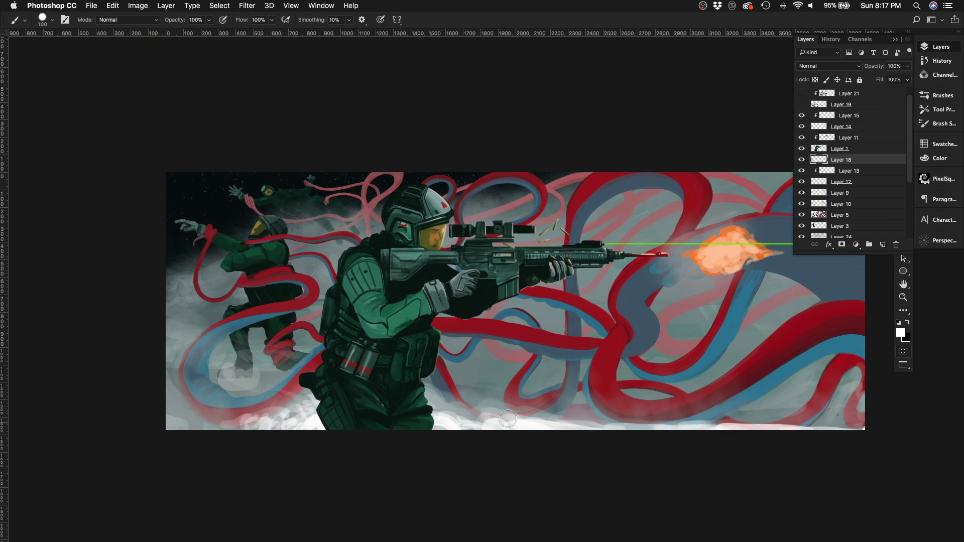
left_click_drag(508, 418, 174, 430)
Step: Show the foreground tentacle layers again and check the composition with the canvas mirrored horizontally, restoring its orientation
key("ctrl+shift+h")
left_click_drag(390, 206, 316, 214)
left_click_drag(802, 94, 801, 105)
scroll(902, 126, "up", 1)
left_click(801, 93)
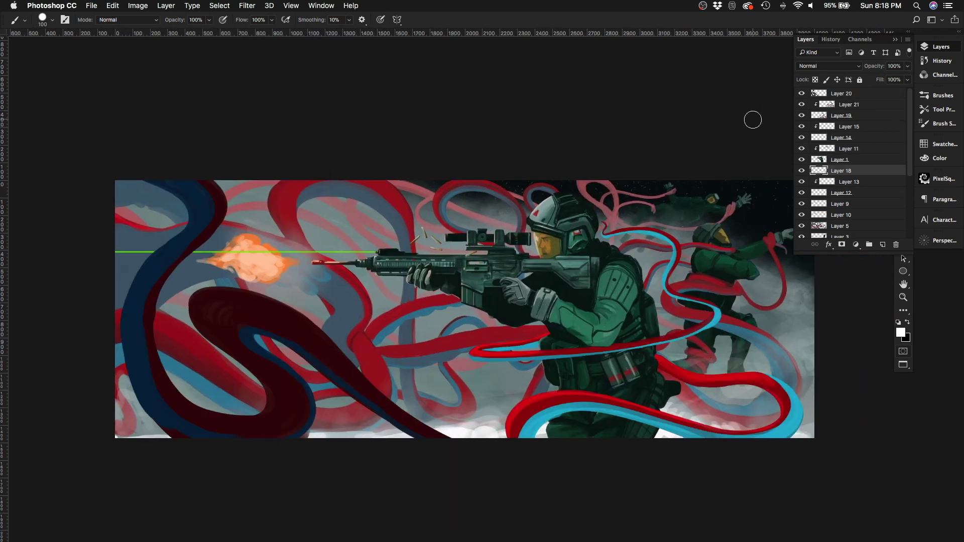
key("ctrl+shift+h")
Step: Add a new layer above Layer 21 and veil the lower-left foreground tentacle in faint white mist, softened with a 300 px eraser
left_click(849, 148)
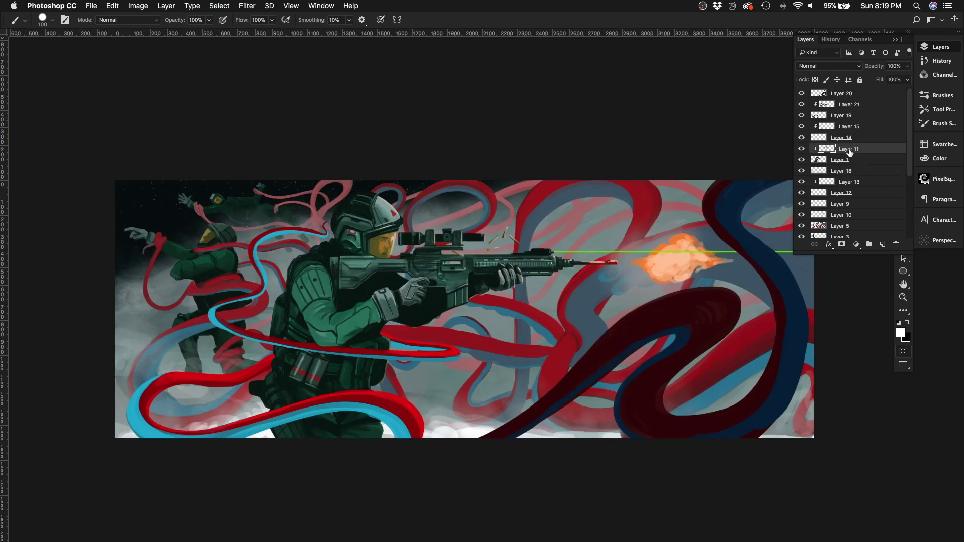
key("ctrl+shift+alt+n")
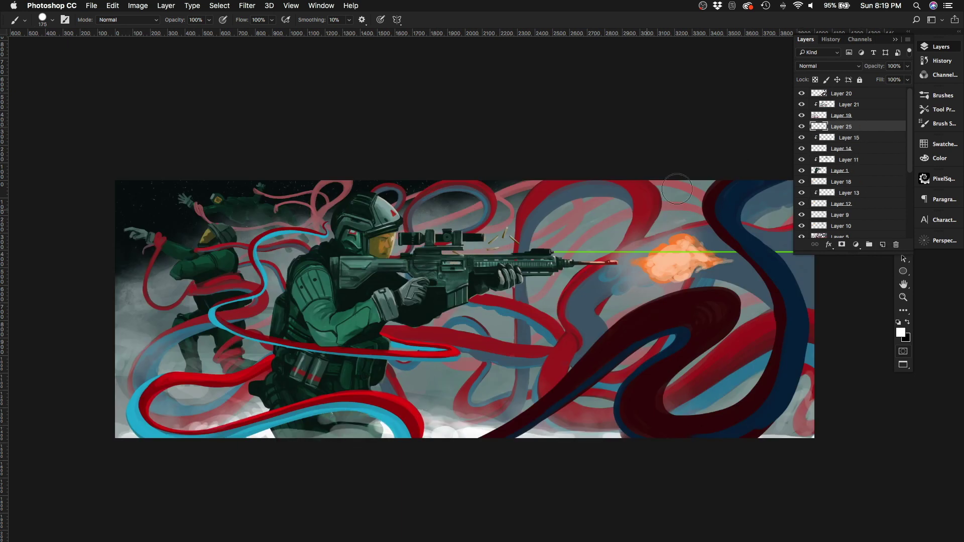
left_click_drag(806, 126, 823, 99)
key("bracketright")
key("bracketright")
key("bracketright")
key("e")
key("bracketright")
key("bracketright")
key("bracketright")
mouse_move(281, 426)
left_mouse_down()
mouse_move(451, 416)
mouse_move(236, 431)
left_mouse_up()
left_click_drag(426, 413, 204, 380)
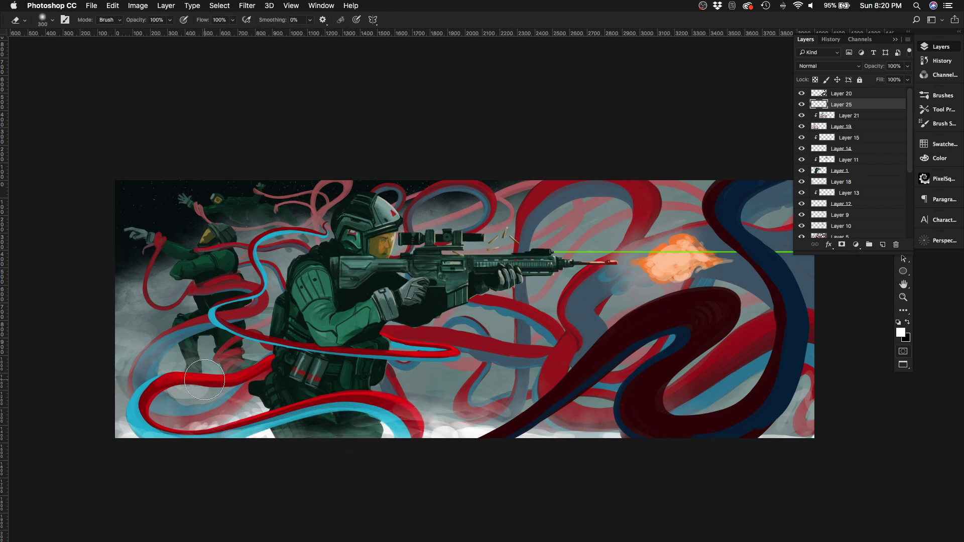
Step: Mirror the canvas horizontally to examine the misted foreground, and flip it back
key("ctrl+shift+h")
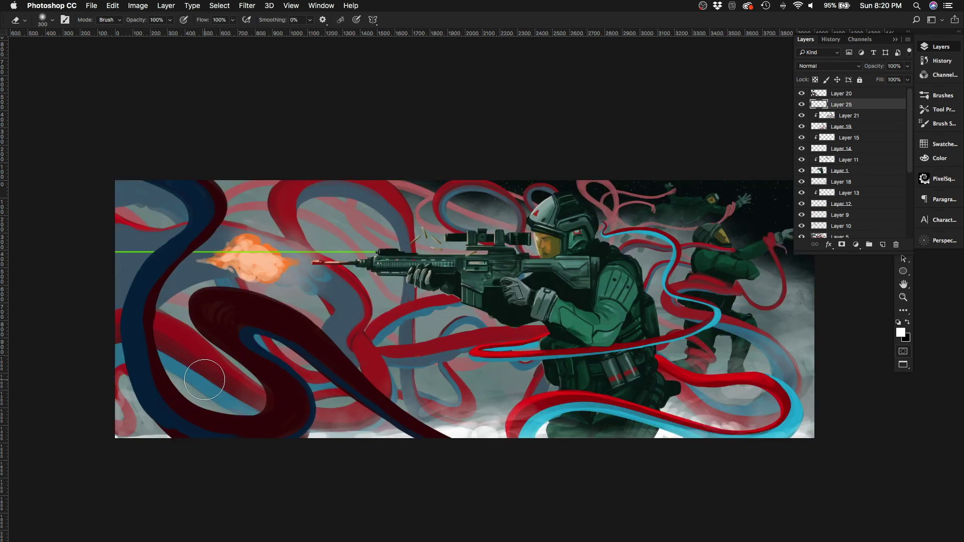
scroll(574, 291, "down", 1)
key("ctrl+shift+h")
Step: Add a new layer beneath Layer 19 and paint a peach bullet with a thin trail extending beyond the muzzle flash
left_click(606, 187, "ctrl")
scroll(665, 215, "up", 2)
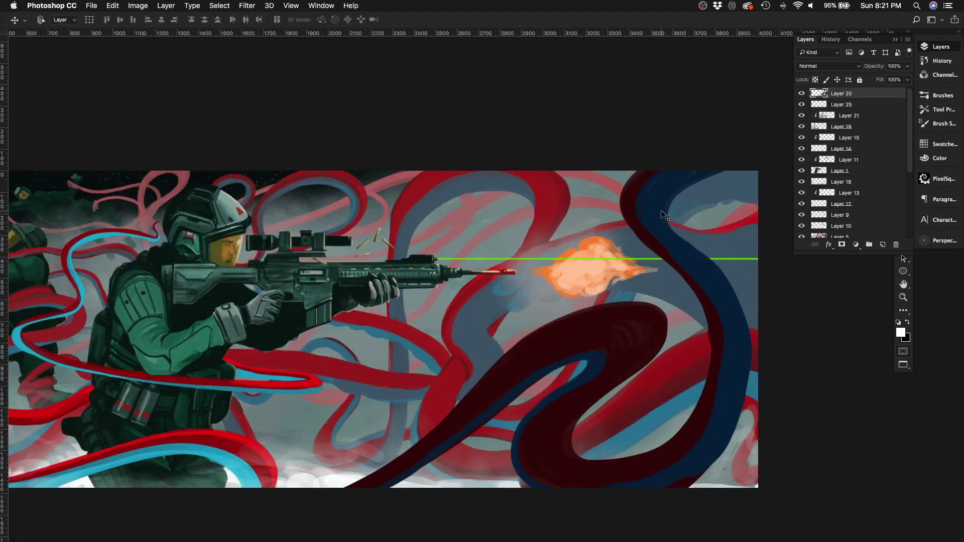
mouse_move(495, 220)
left_mouse_down()
mouse_move(602, 215)
mouse_move(544, 215)
left_mouse_up()
left_click(841, 126)
left_click(883, 245, "ctrl")
key("b")
left_click_drag(631, 262, 579, 261)
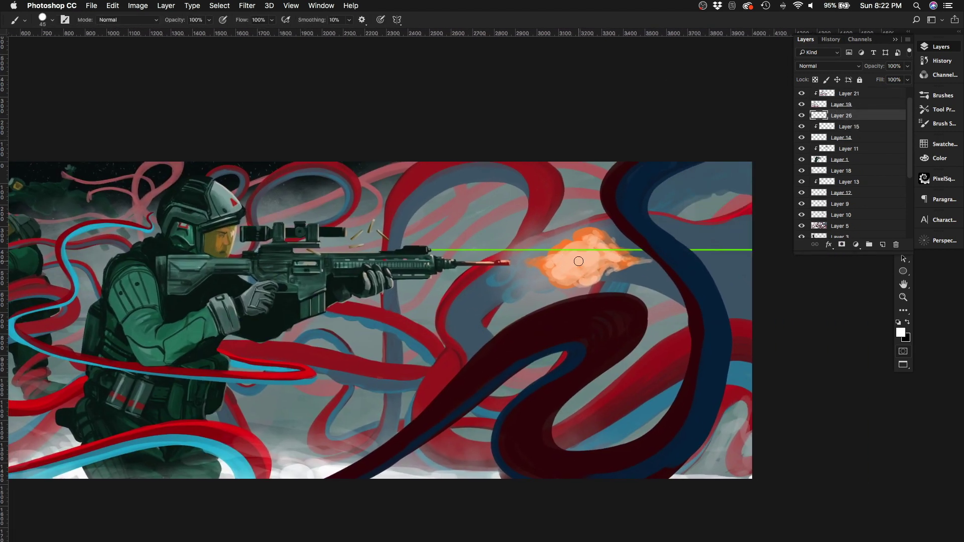
scroll(727, 260, "up", 2)
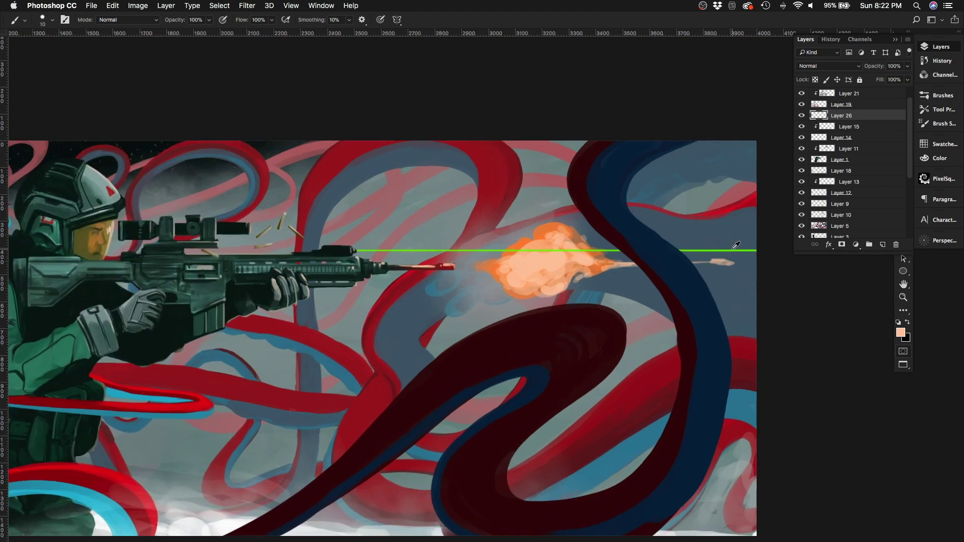
Step: Trim the bullet and its trail with a 35 px eraser and refine them with a 9 px brush
key("e")
right_click(712, 256)
double_click(792, 451)
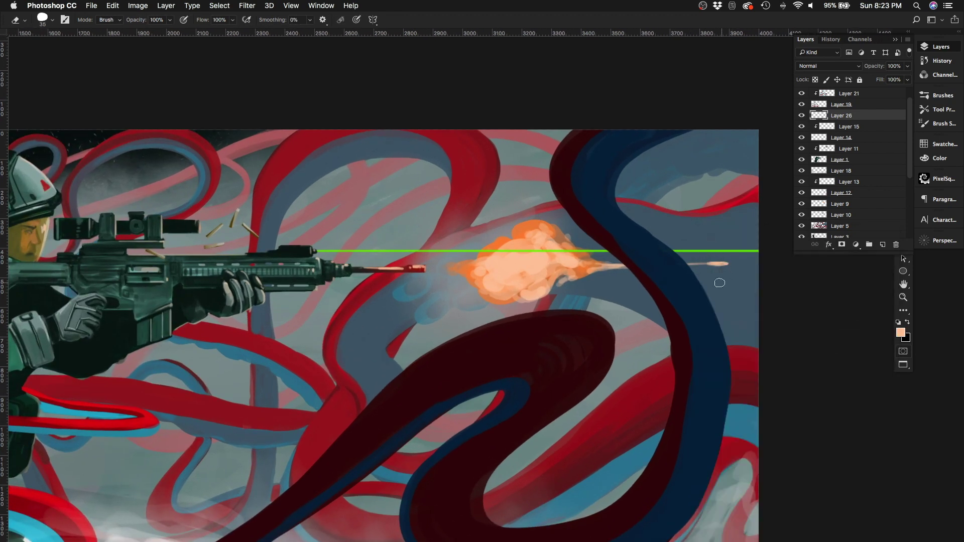
key("b")
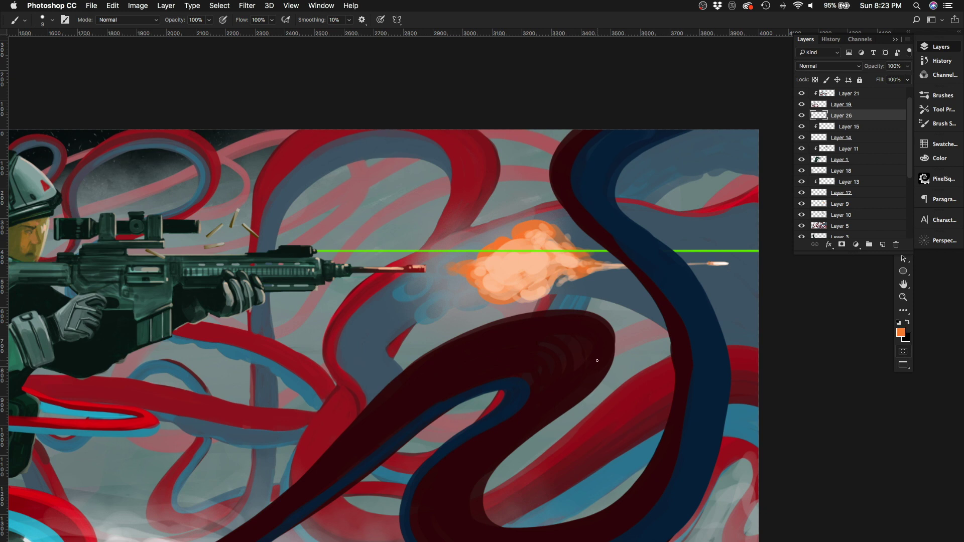
scroll(597, 360, "down", 3)
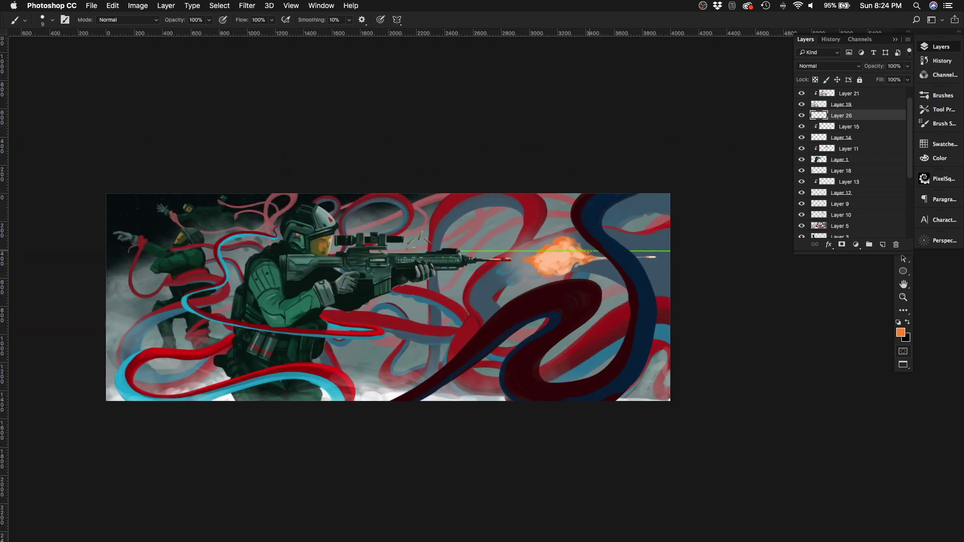
Step: Move Layers 13, 12, 9 and 10 above Layer 15, directly beneath Layer 26
scroll(589, 251, "up", 2)
left_click(802, 139)
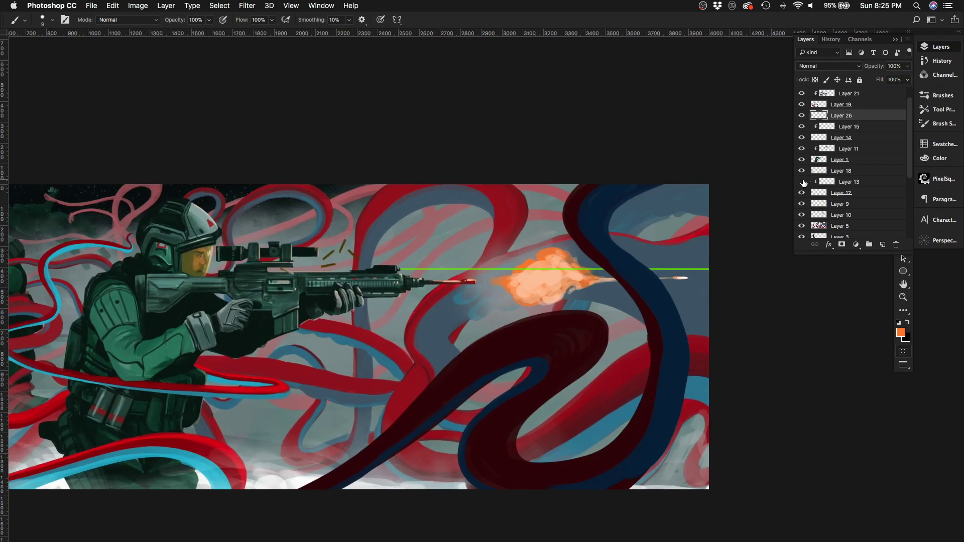
left_click(850, 209)
left_click(802, 204)
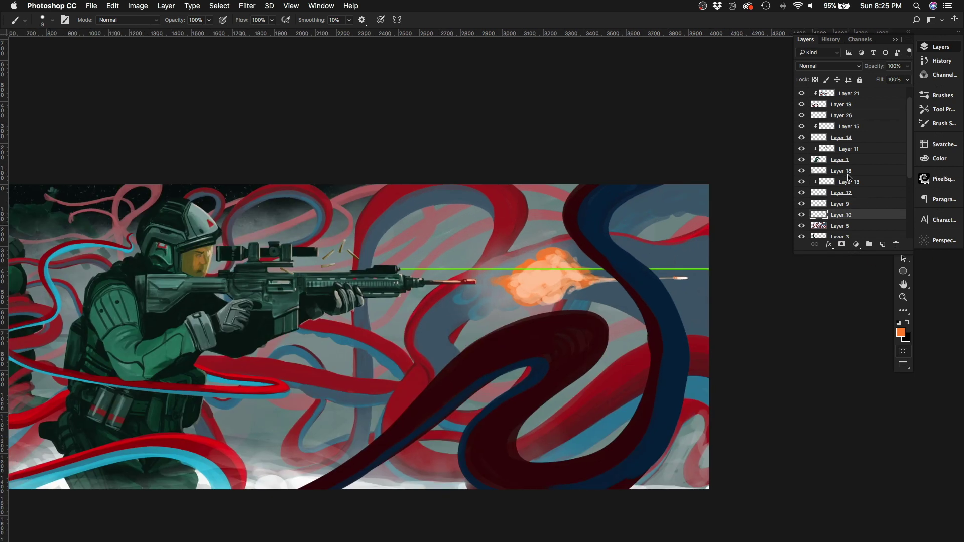
mouse_move(869, 212)
left_mouse_down()
mouse_move(853, 186)
mouse_move(854, 157)
left_mouse_up()
key("e")
right_click(508, 230)
key("Escape")
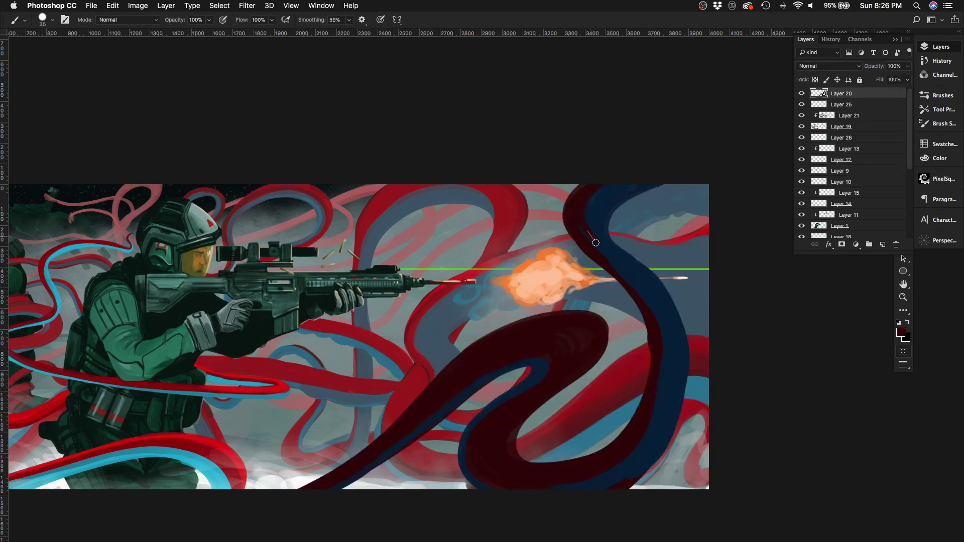
Step: On Layer 20, repaint and widen the dark red and navy edges of the large right foreground tentacle with a 35 px brush
mouse_move(595, 242)
left_mouse_down()
mouse_move(622, 275)
mouse_move(583, 245)
mouse_move(654, 326)
left_mouse_up()
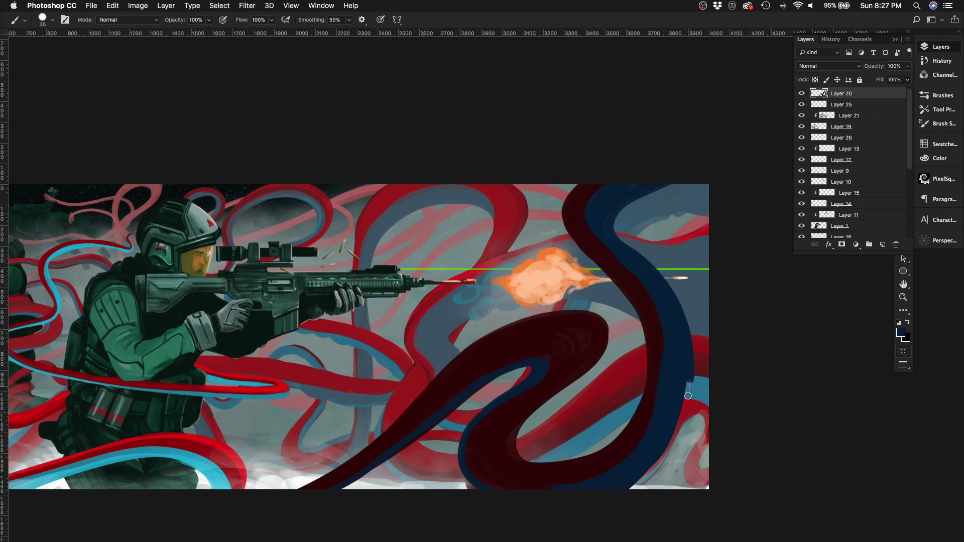
left_click(437, 317, "alt")
key("bracketleft")
left_click_drag(585, 187, 667, 373)
Step: Paint near-black navy suckers (H 208, S 87, B 8) along the upper blue underside of the right tentacle
left_click(569, 216, "alt")
key("bracketleft")
left_click(602, 238, "alt")
left_click_drag(569, 216, 628, 216)
key("F6")
left_click(602, 196, "alt")
mouse_move(668, 181)
left_mouse_down()
mouse_move(623, 187)
mouse_move(617, 223)
left_mouse_up()
scroll(617, 223, "up", 3)
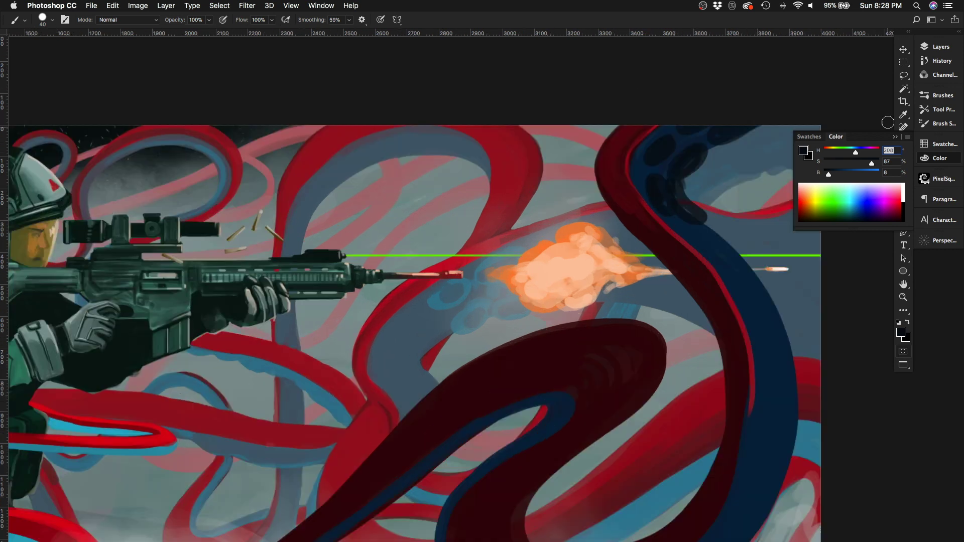
key("F6")
Step: Add blue-grey highlight rims to the dark suckers at the right tentacle's upper bend
key("bracketleft")
mouse_move(536, 153)
left_mouse_down()
mouse_move(553, 185)
mouse_move(585, 200)
mouse_move(580, 231)
mouse_move(520, 215)
left_mouse_up()
left_click(524, 191, "alt")
left_click_drag(508, 175, 507, 208)
key("bracketleft")
key("bracketleft")
key("bracketleft")
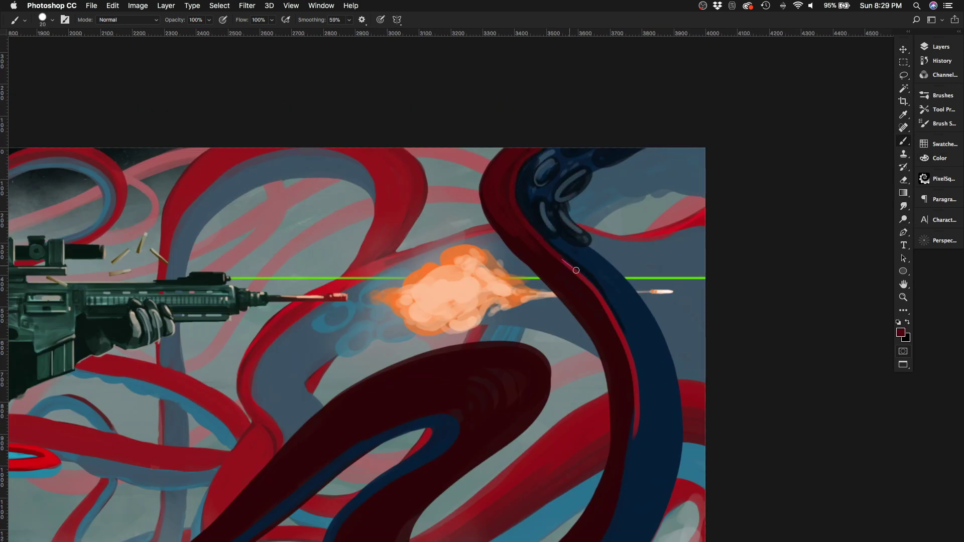
Step: Paint a dark red line along the seam between the right tentacle's red and blue sides and touch up the upper suckers with a 25 px brush
left_click(567, 266, "alt")
left_click_drag(557, 261, 572, 296)
left_click(628, 158, "alt")
key("bracketright")
left_click_drag(547, 155, 530, 196)
Step: Extend the near-black suckers down the right tentacle's blue outer side with a 40 px brush
scroll(384, 232, "down", 3)
scroll(384, 231, "up", 3)
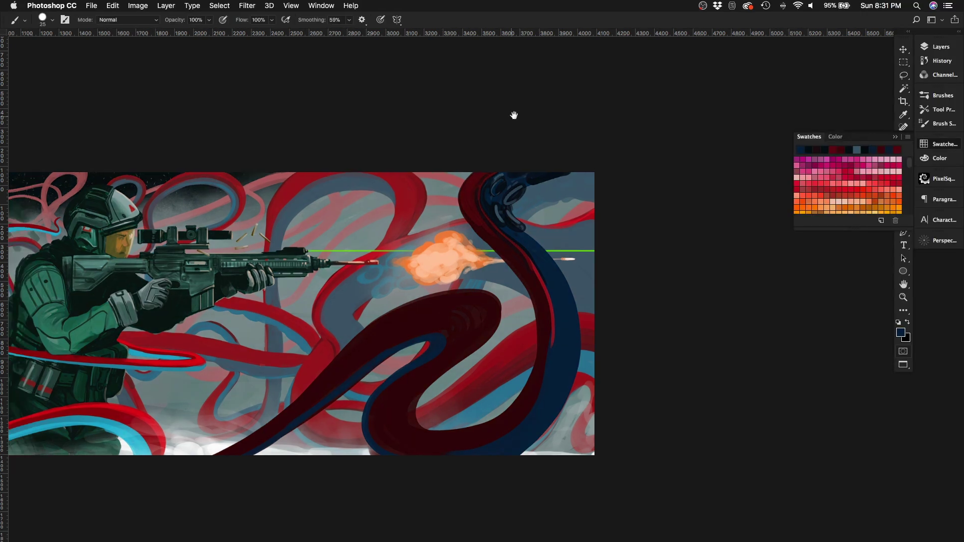
scroll(514, 114, "left", 3)
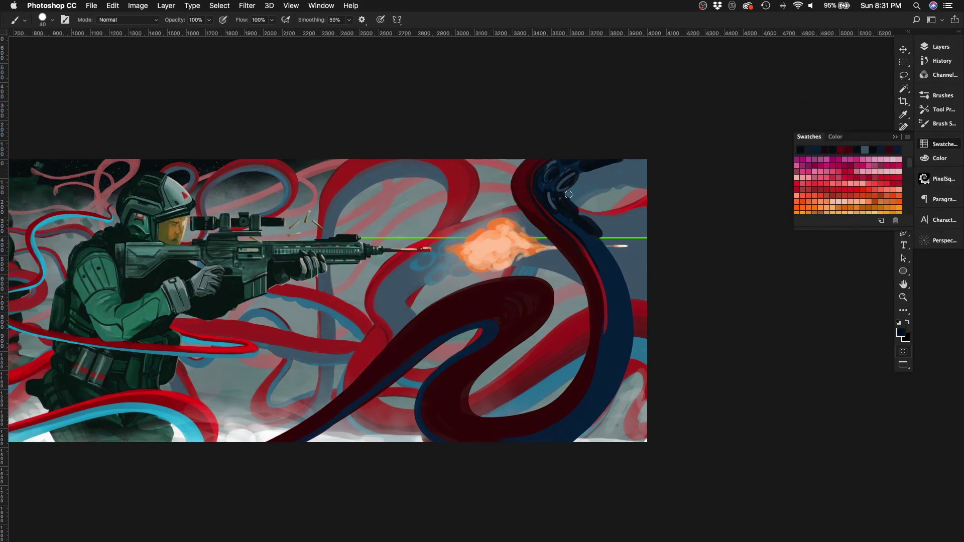
mouse_move(545, 208)
left_mouse_down()
mouse_move(626, 257)
mouse_move(568, 225)
mouse_move(630, 289)
mouse_move(607, 286)
mouse_move(619, 215)
mouse_move(624, 290)
left_mouse_up()
left_click(528, 190, "alt")
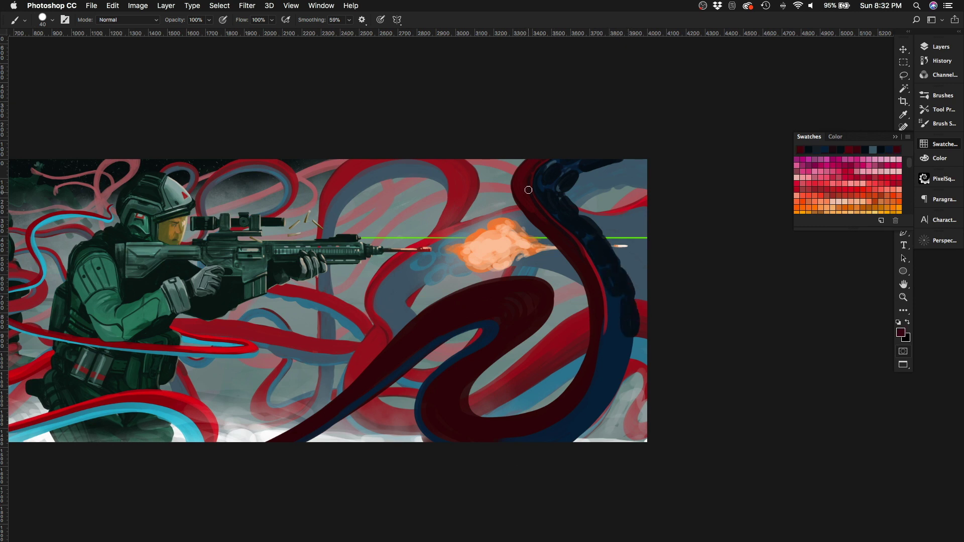
Step: Paint muted blue-grey highlights on the right tentacle's middle suckers with a 25 px brush
left_click(551, 164, "alt")
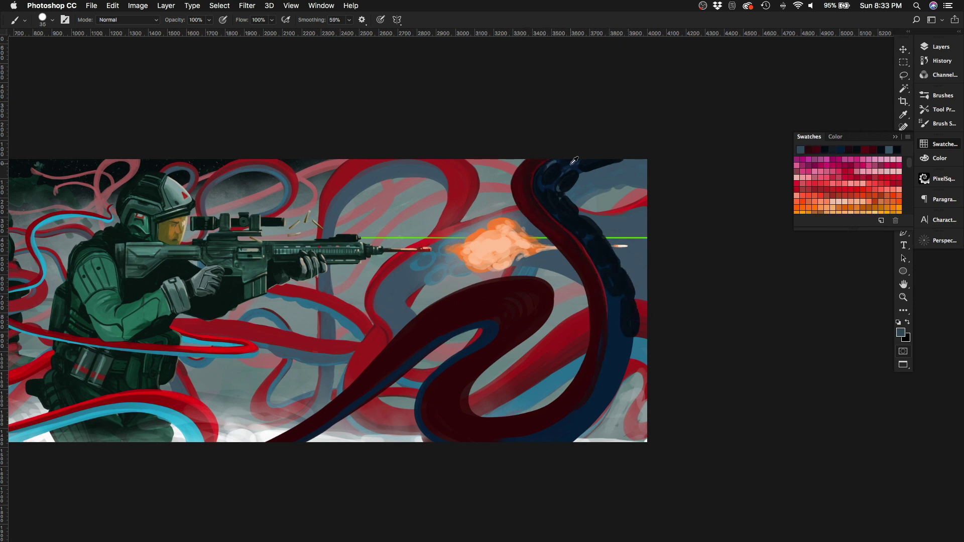
scroll(557, 165, "up", 2)
key("bracketleft")
key("bracketleft")
key("bracketleft")
mouse_move(535, 218)
left_mouse_down()
mouse_move(569, 234)
mouse_move(533, 223)
mouse_move(598, 301)
left_mouse_up()
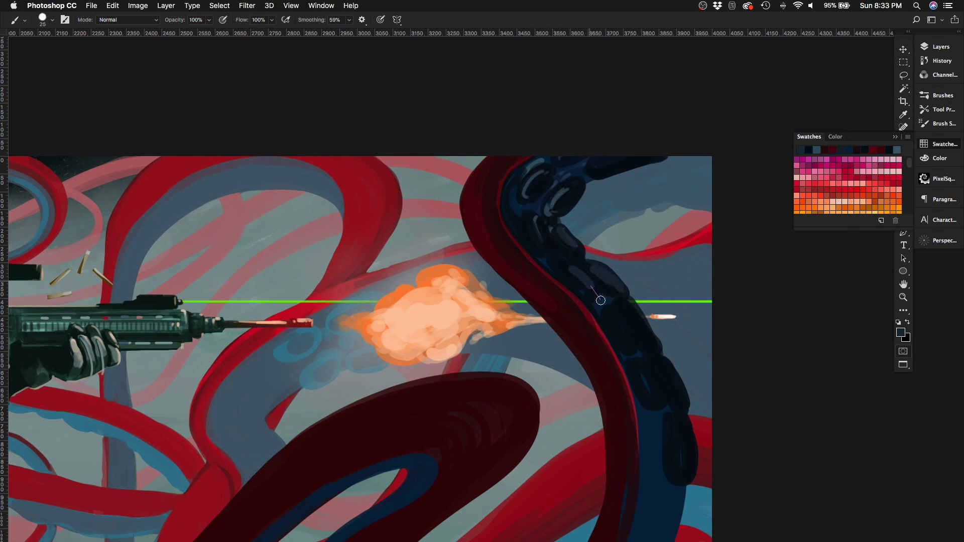
key("bracketright")
key("bracketright")
key("bracketright")
left_click(613, 275, "alt")
Step: Trim the outer contour of the right tentacle's suckers with a 9 px eraser
key("e")
key("bracketleft")
key("bracketleft")
key("bracketleft")
key("bracketleft")
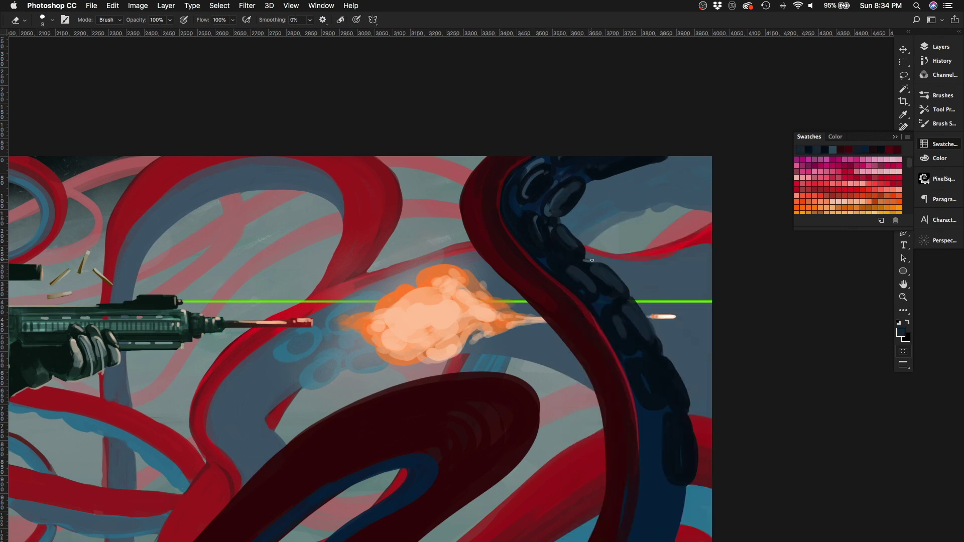
mouse_move(589, 260)
left_mouse_down()
mouse_move(663, 358)
mouse_move(602, 302)
mouse_move(605, 321)
left_mouse_up()
Step: Refine the right tentacle's seam with thin crimson strokes and shade its upper red bend with a 40 px brush
key("b")
left_click(517, 236, "alt")
left_click_drag(503, 224, 506, 234)
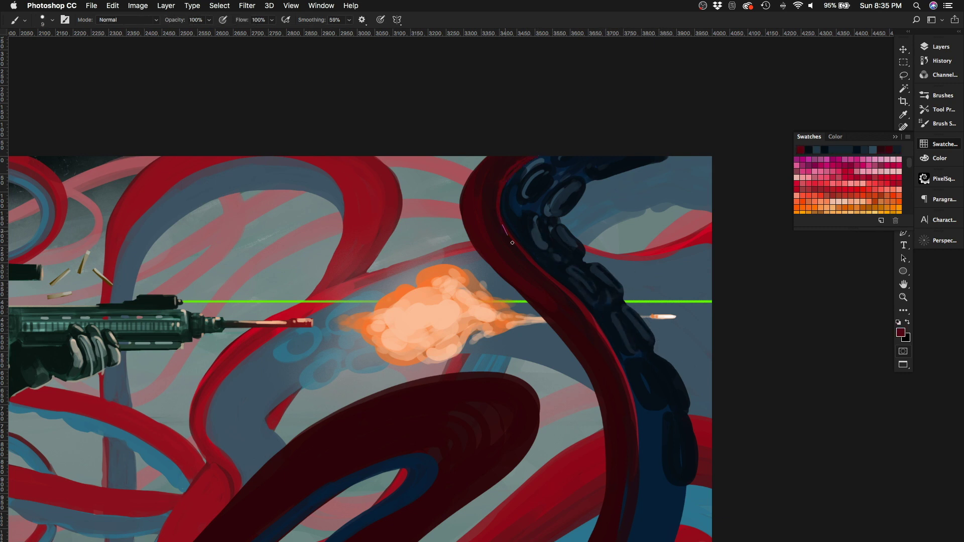
key("bracketright")
key("bracketright")
mouse_move(483, 160)
left_mouse_down()
mouse_move(464, 236)
mouse_move(477, 179)
left_mouse_up()
mouse_move(265, 532)
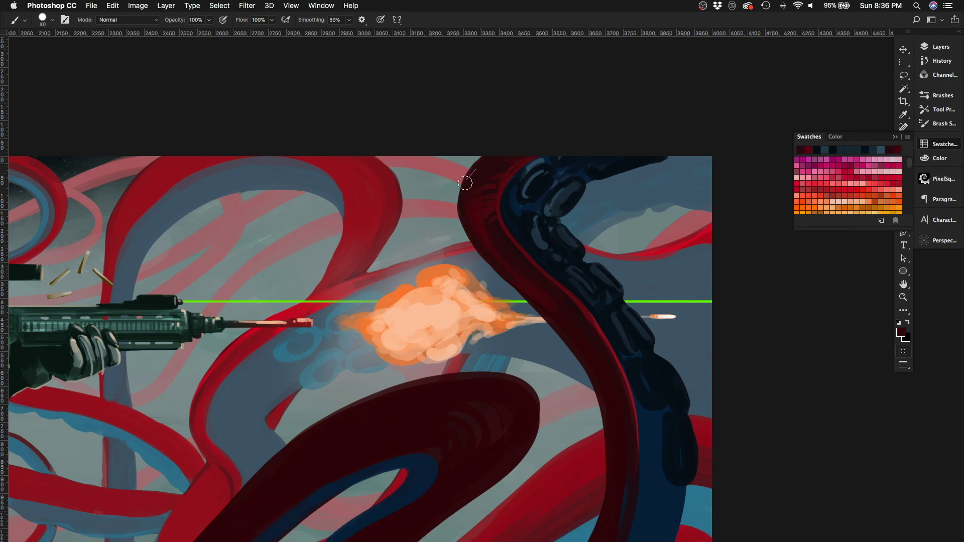
Step: Set the brush smoothing to 82% and paint crimson along the red side of the right tentacle
left_click_drag(316, 20, 357, 19)
left_click_drag(549, 297, 624, 404)
scroll(624, 404, "down", 5)
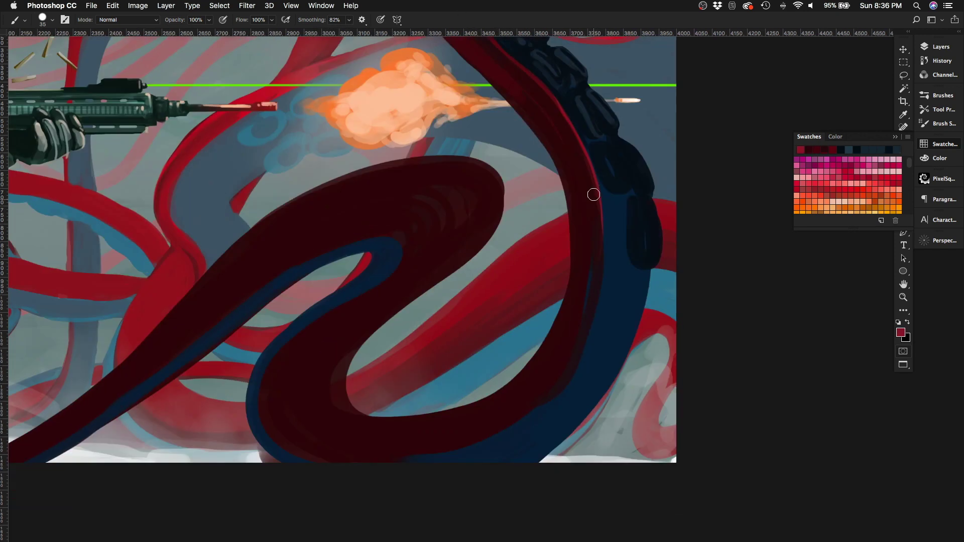
Step: Shade the lower blue side and suckers of the right tentacle in near-black navy with a 50 px brush
key("bracketright")
left_click(607, 220, "alt")
mouse_move(602, 181)
left_mouse_down()
mouse_move(604, 265)
mouse_move(562, 431)
left_mouse_up()
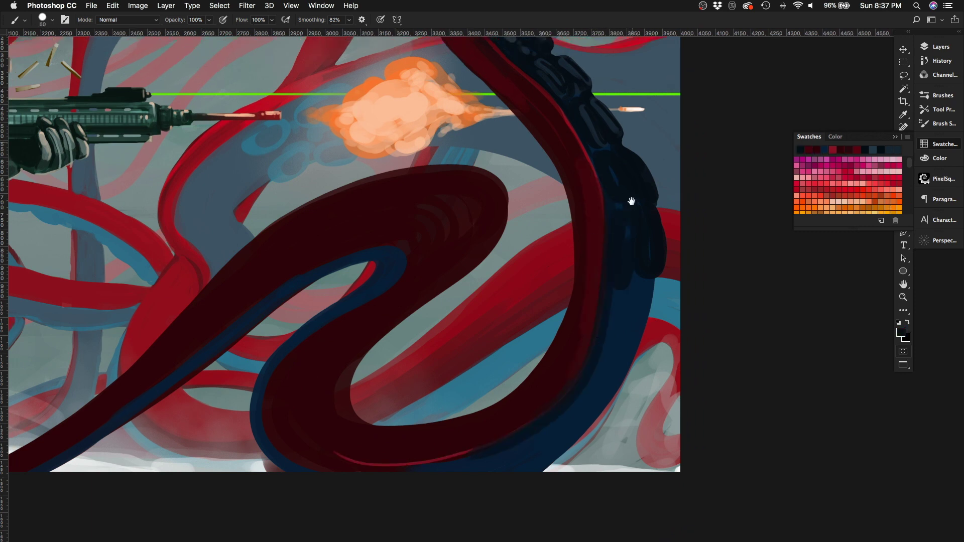
Step: Mirror the canvas, paint crimson along the large tentacle's seam with a 20 px brush, and flip the canvas back
scroll(631, 201, "down", 5)
key("shift+h")
scroll(128, 230, "up", 5)
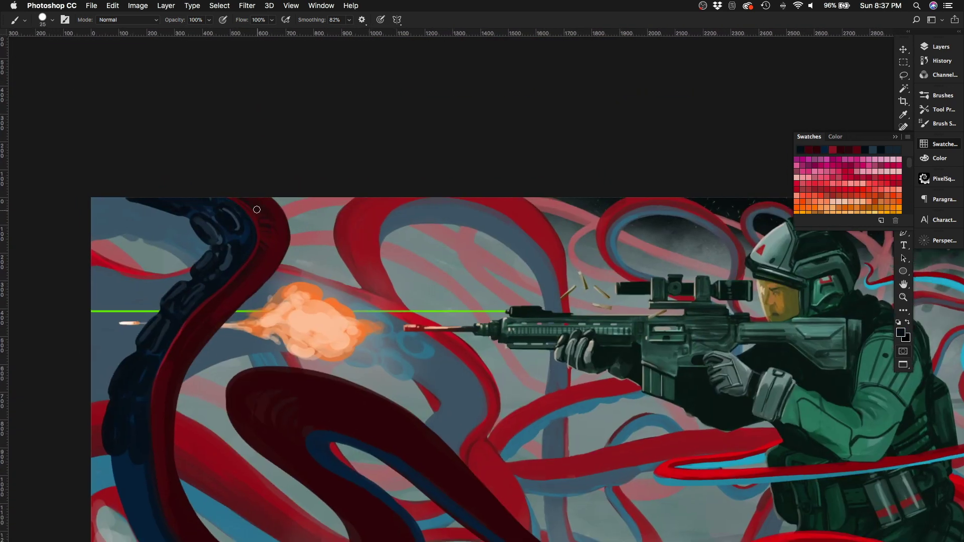
left_click_drag(210, 310, 361, 147)
key("bracketleft")
left_click(339, 182, "alt")
left_click_drag(288, 232, 274, 250)
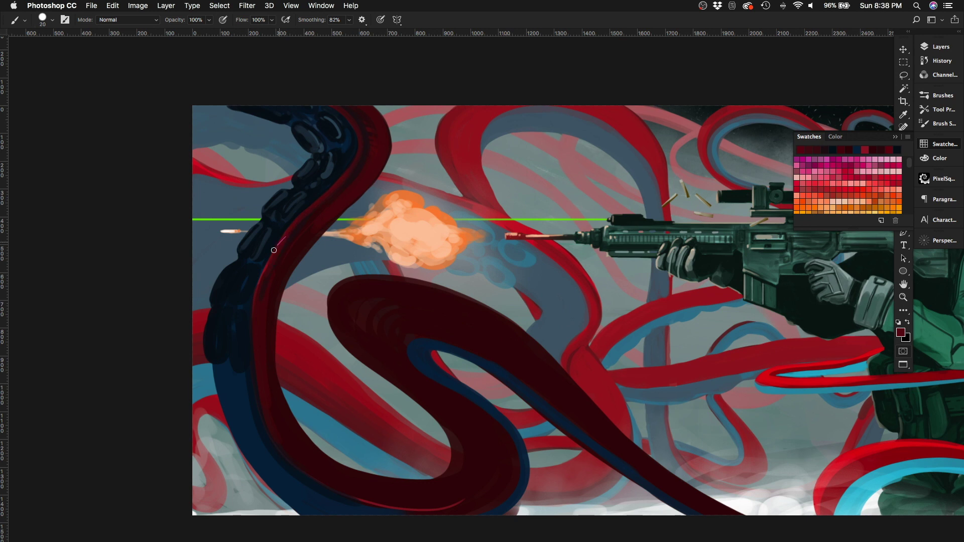
key("bracketleft")
key("shift+h")
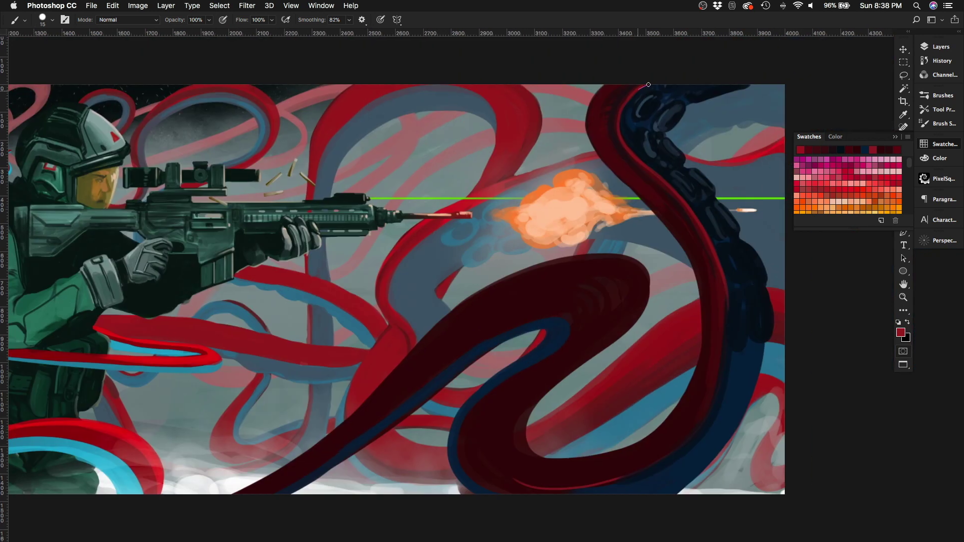
Step: Brighten the red edge at the large tentacle's lower curve and paint textured dark red strokes along its upper outer edge
left_click_drag(596, 453, 624, 472)
key("bracketright")
key("bracketright")
left_click(708, 269, "alt")
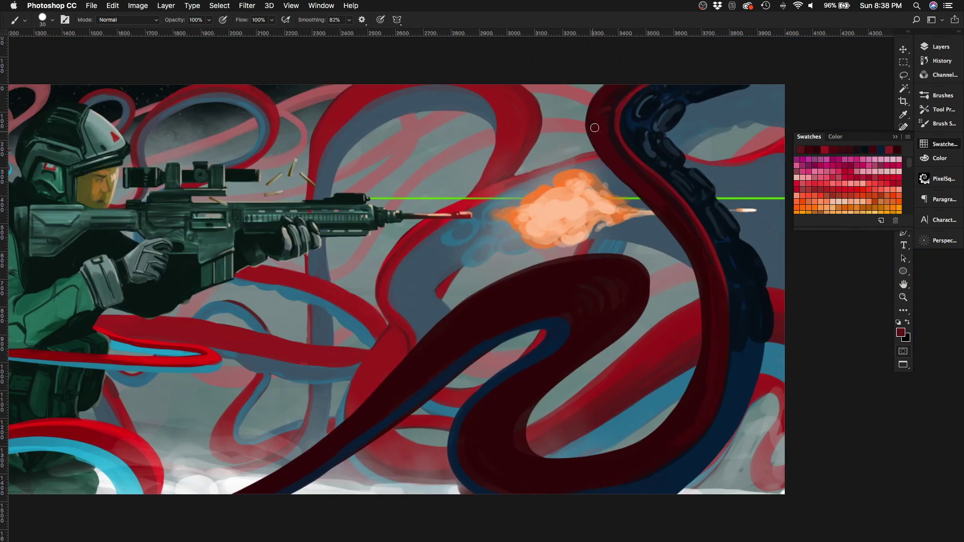
key("bracketright")
mouse_move(602, 108)
left_mouse_down()
mouse_move(592, 142)
mouse_move(677, 233)
left_mouse_up()
Step: Set the brush smoothing to 44% and deepen the dark red shading along the right tentacle's red side
key("alt+4")
key("alt+4")
key("bracketleft")
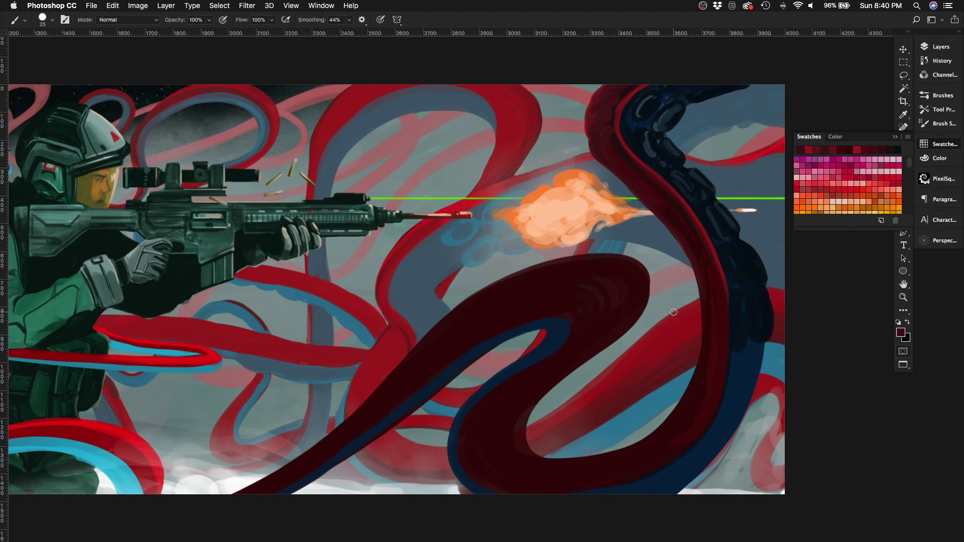
key("bracketleft")
key("bracketleft")
key("bracketleft")
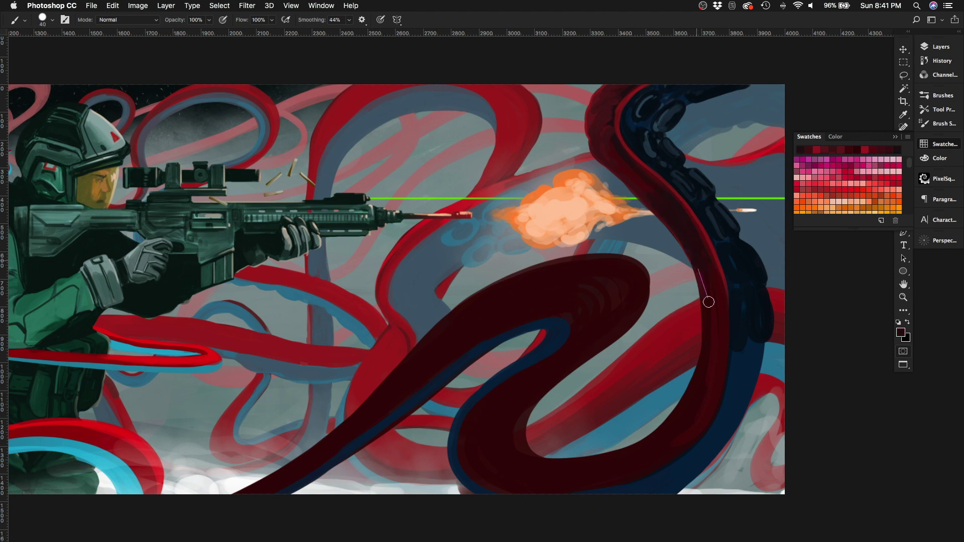
left_click(641, 183, "alt")
left_click_drag(681, 245, 691, 256)
key("bracketleft")
key("bracketleft")
key("bracketleft")
key("bracketleft")
left_click(601, 144, "alt")
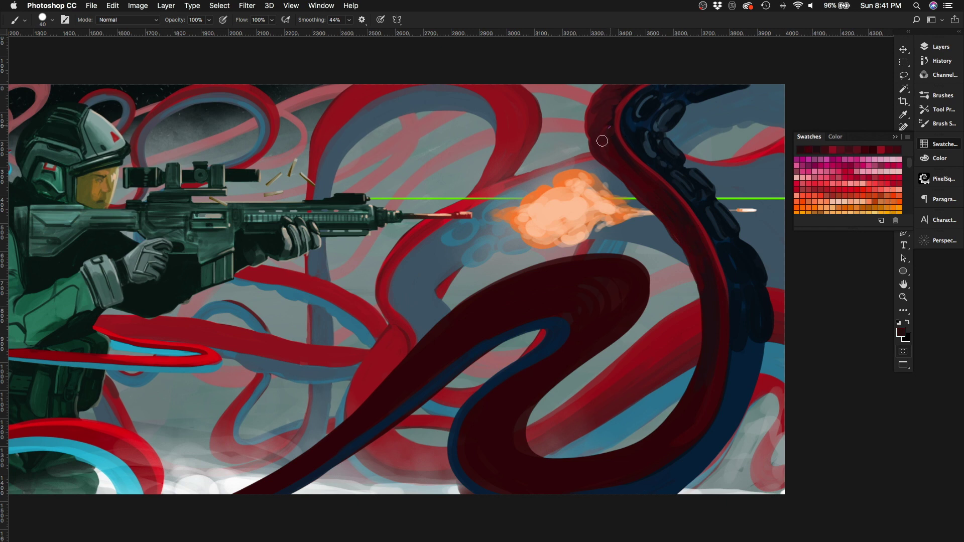
Step: Continue the dark navy suckers with blue-grey highlights down the right tentacle to the canvas's lower edge
key("bracketright")
key("bracketright")
key("bracketright")
key("bracketright")
key("bracketright")
left_click(731, 251, "alt")
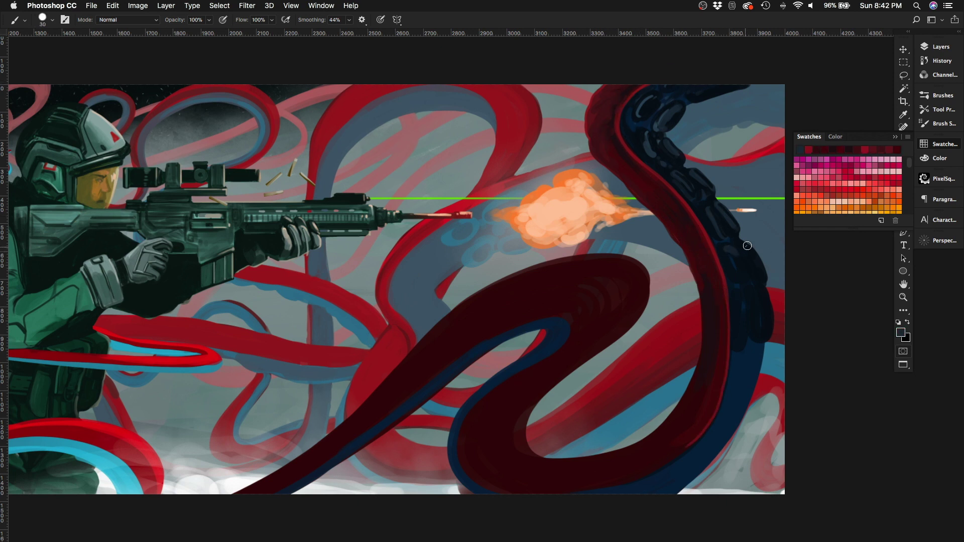
mouse_move(747, 242)
left_mouse_down()
mouse_move(756, 293)
mouse_move(746, 342)
mouse_move(765, 338)
mouse_move(756, 379)
mouse_move(748, 354)
mouse_move(759, 407)
mouse_move(710, 474)
mouse_move(716, 444)
mouse_move(630, 489)
left_mouse_up()
key("bracketleft")
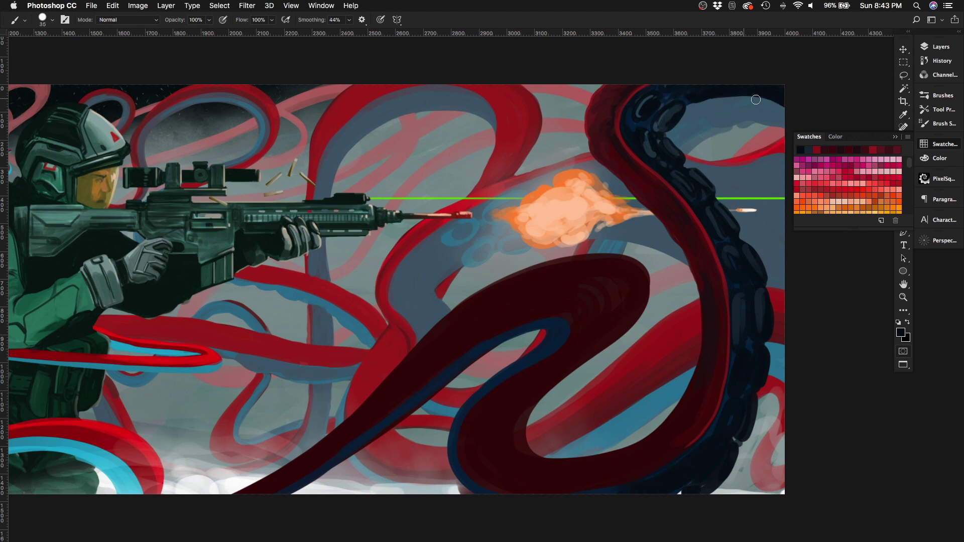
Step: Darken the right tentacle's upper tip and the blue underside of its coiled lower loop with a 35 px near-black navy brush
mouse_move(755, 99)
left_mouse_down()
mouse_move(747, 123)
mouse_move(713, 145)
left_mouse_up()
left_click_drag(394, 411, 510, 317)
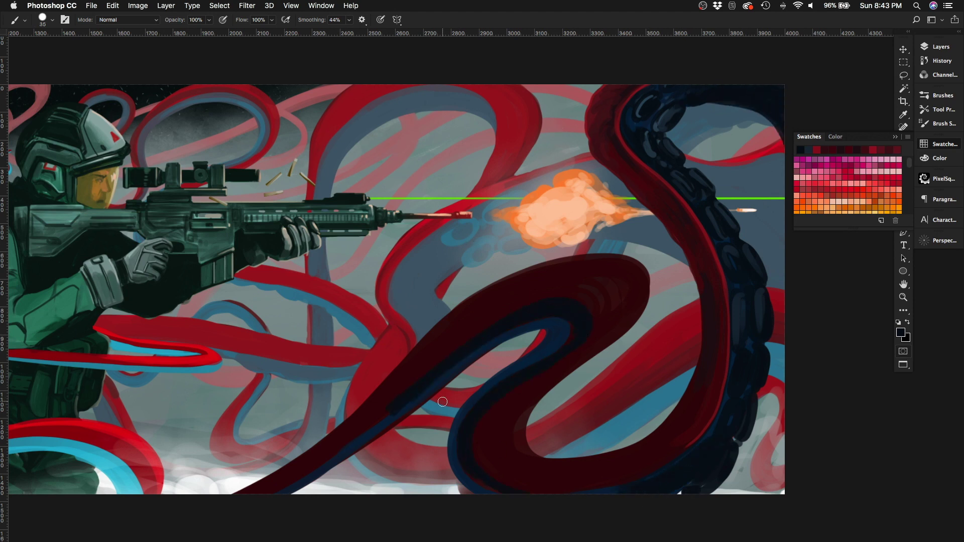
scroll(547, 396, "right", 2)
scroll(547, 397, "down", 1)
Step: Shade the coiled loop's red side and paint dark navy suckers along its blue underside with a 40 px brush
left_click(630, 402, "alt")
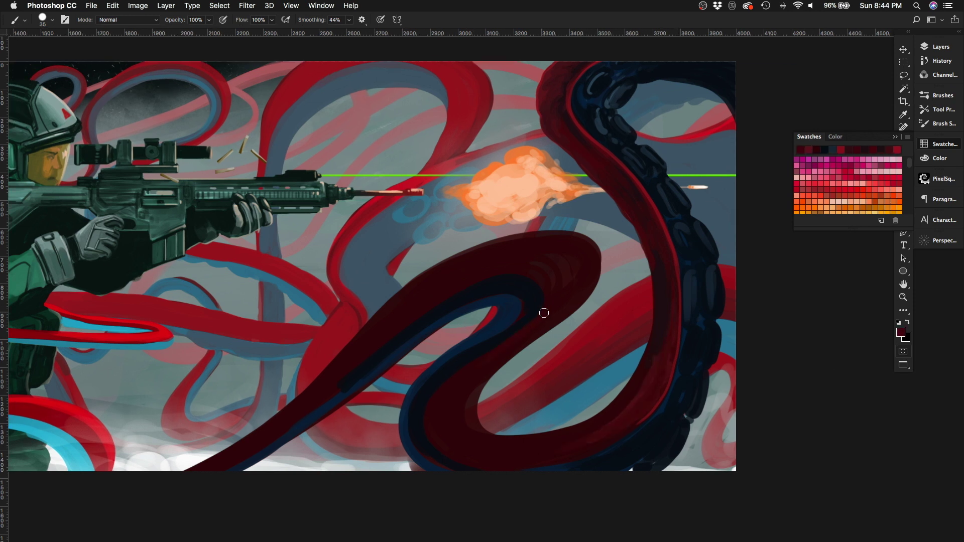
left_click(486, 318, "alt")
left_click_drag(486, 318, 424, 383)
mouse_move(394, 421)
left_mouse_down()
mouse_move(405, 389)
mouse_move(487, 317)
left_mouse_up()
key("]")
mouse_move(326, 417)
left_mouse_down()
mouse_move(350, 391)
mouse_move(308, 420)
left_mouse_up()
key("super+minus")
key("super+minus")
key("super+minus")
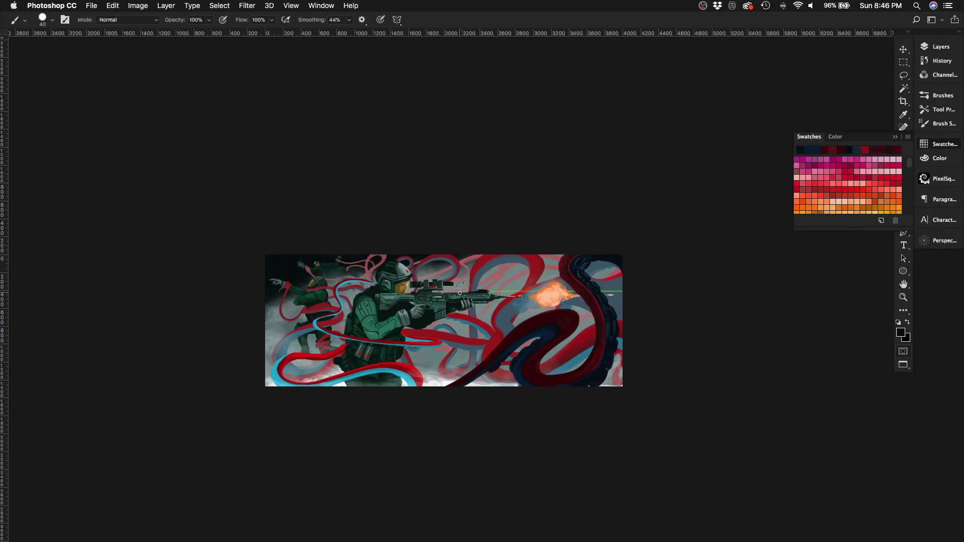
Step: Refine the red and navy seam along the large tentacle's lower curve with fine dark red strokes
scroll(605, 335, "up", 5)
left_click(583, 307, "alt")
mouse_move(585, 332)
left_mouse_down()
mouse_move(529, 460)
mouse_move(580, 410)
mouse_move(484, 476)
left_mouse_up()
left_click(531, 449, "alt")
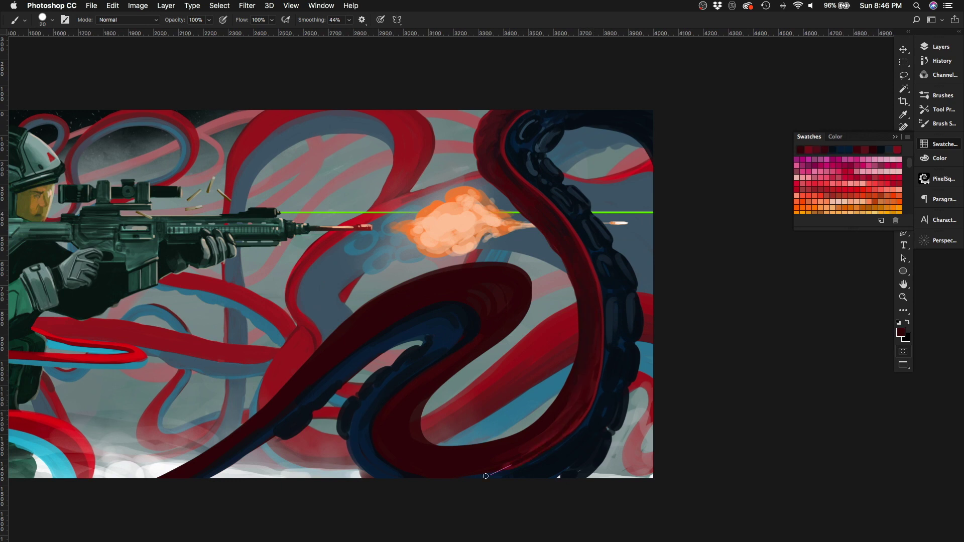
key("[")
key("[")
left_click_drag(591, 397, 586, 408)
key("[")
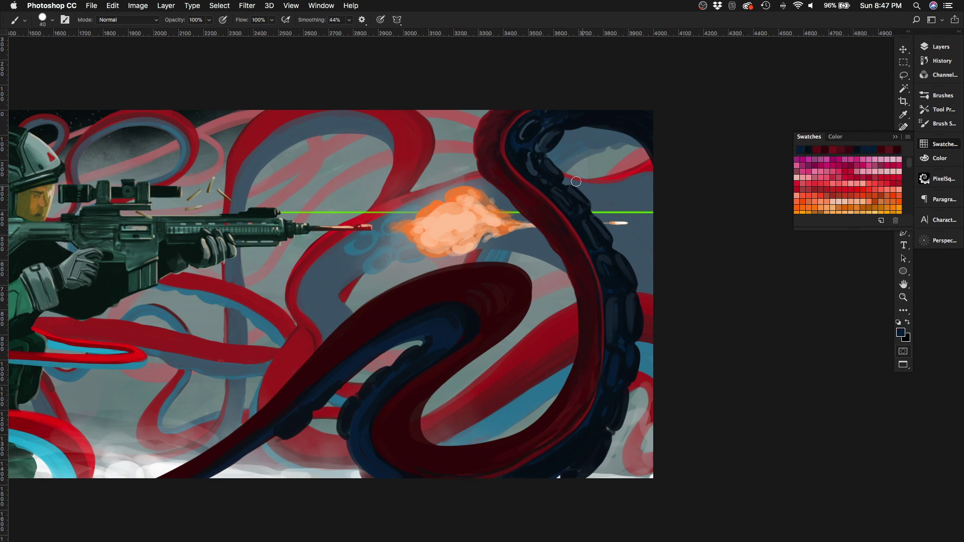
Step: Paint pale grey-blue rim highlights along the right tentacle's suckers and upper inner edge with a 10 px brush
left_click(554, 134, "alt")
left_click_drag(637, 140, 588, 123)
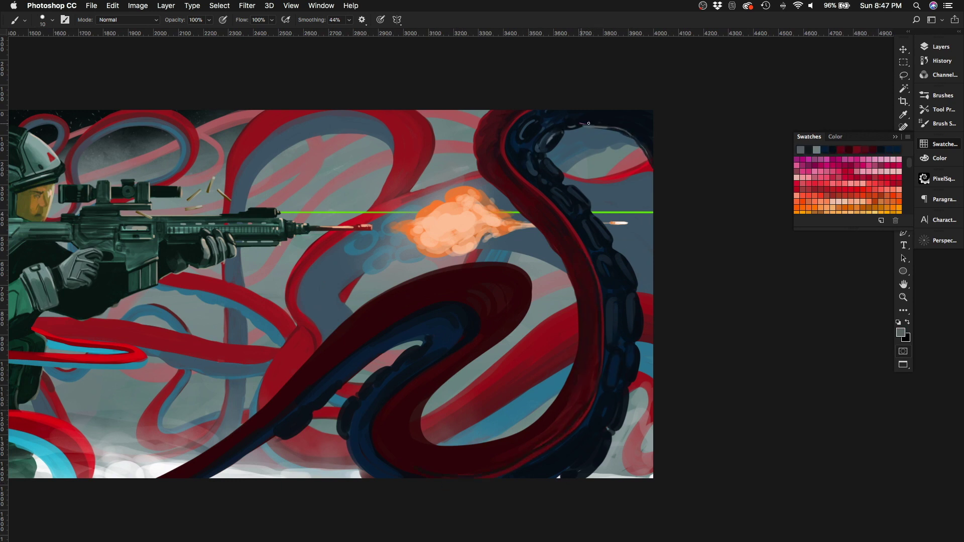
left_click(555, 172, "alt")
left_click_drag(544, 144, 558, 172)
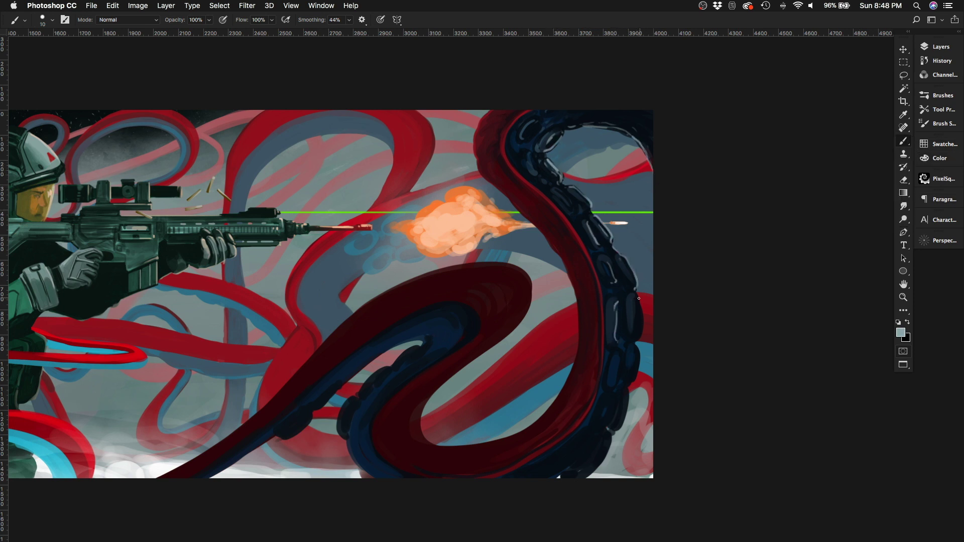
Step: Mirror the canvas horizontally to examine the sucker highlights, and flip it back
key("super+minus")
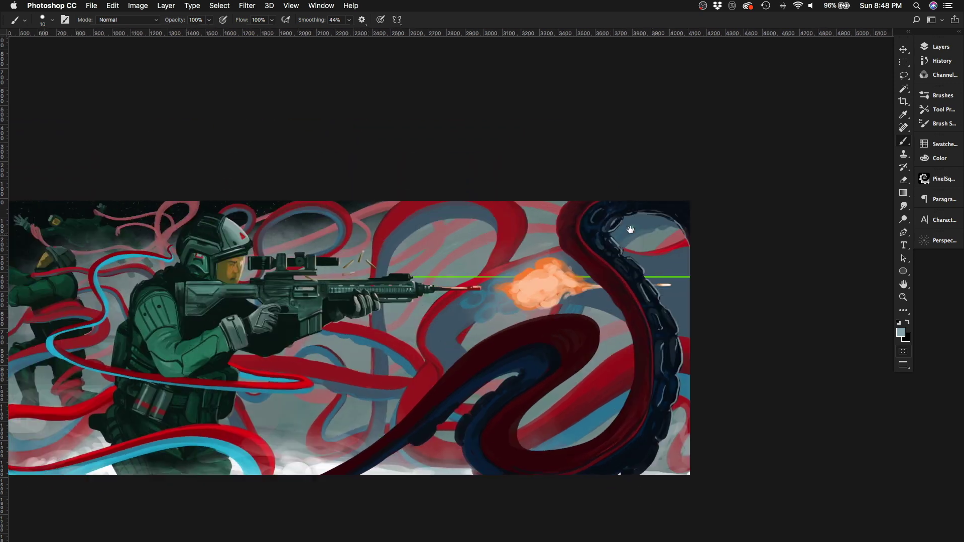
key("h")
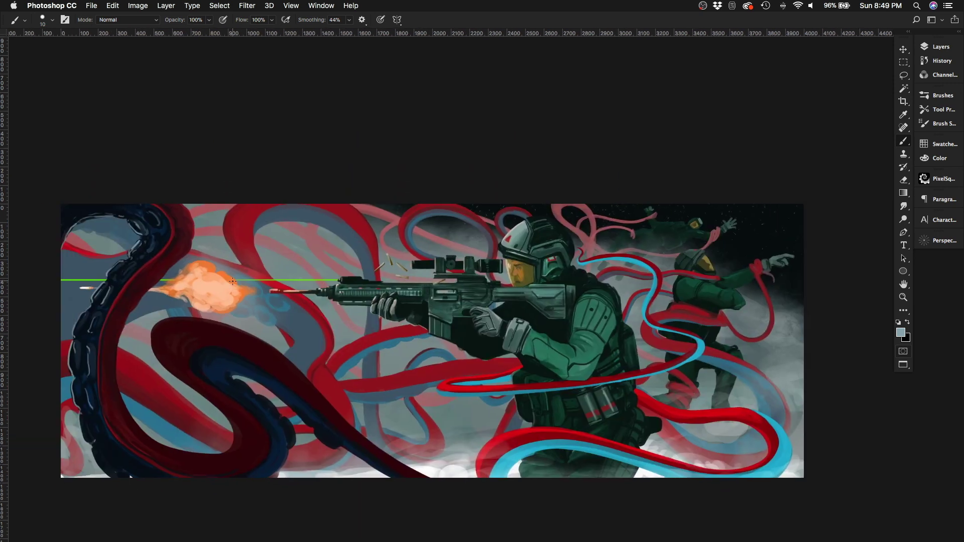
key("h")
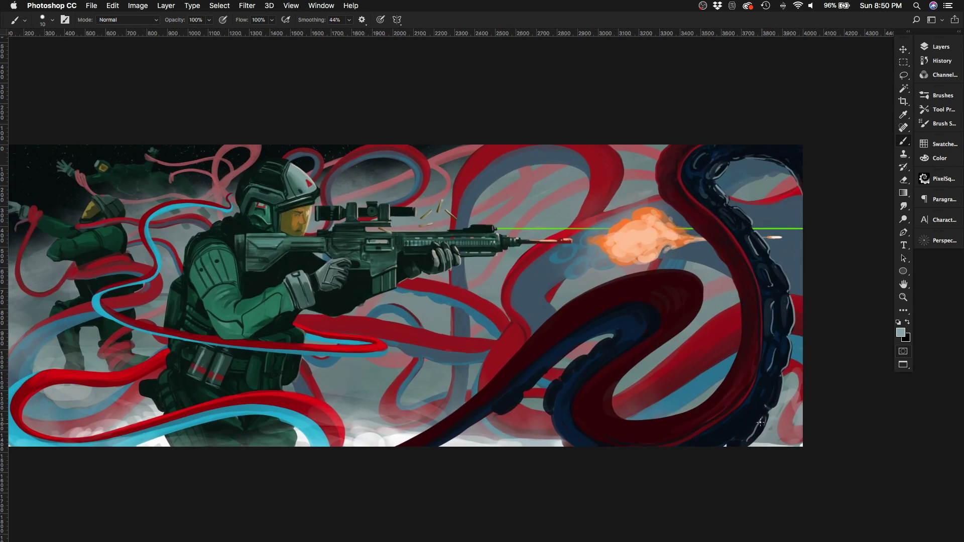
Step: Shade the large foreground tentacle's red side with dark maroon and red strokes along its seam, using 50 px and 40 px brushes
left_click(782, 317, "alt")
key("bracketright")
key("bracketright")
left_click(629, 444, "shift")
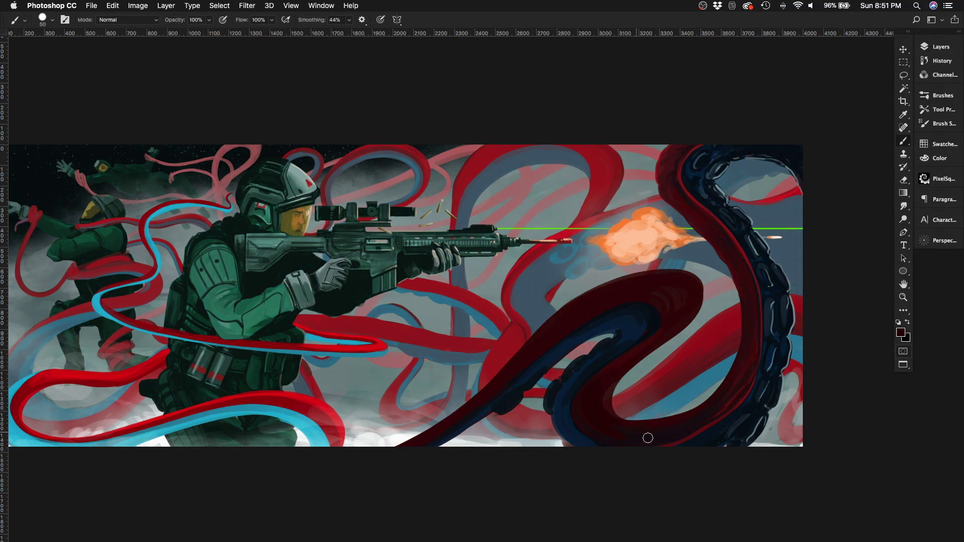
scroll(648, 437, "up", 2)
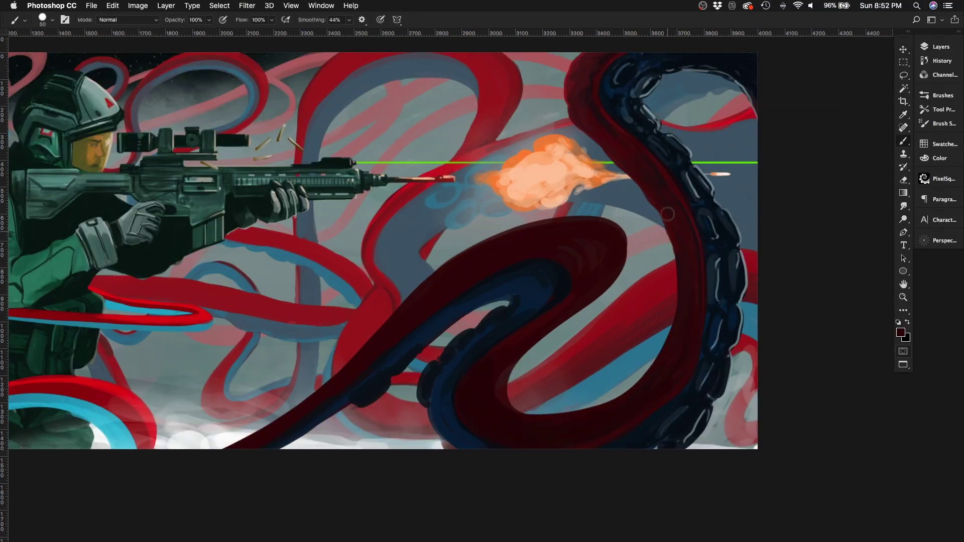
left_click(714, 279, "alt")
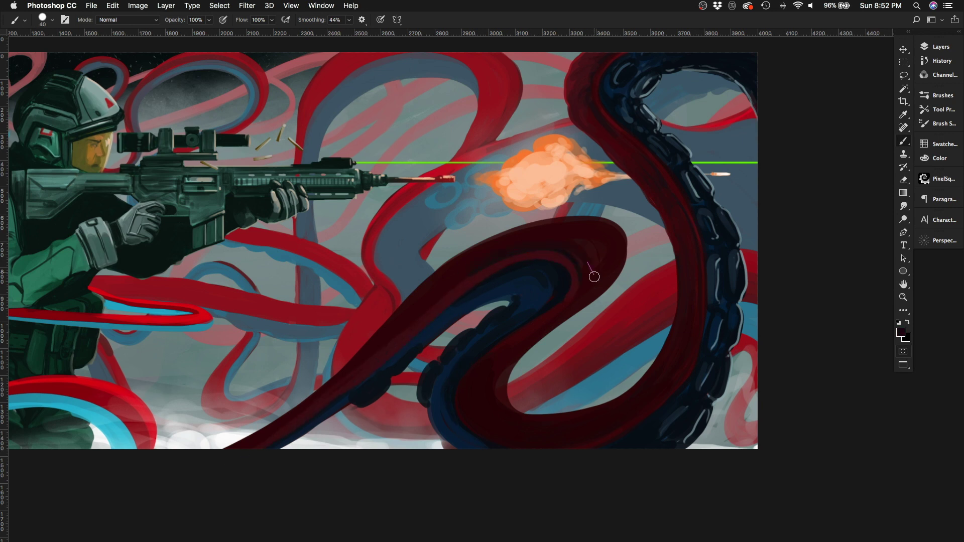
key("period")
mouse_move(466, 388)
left_mouse_down()
mouse_move(516, 418)
mouse_move(535, 455)
left_mouse_up()
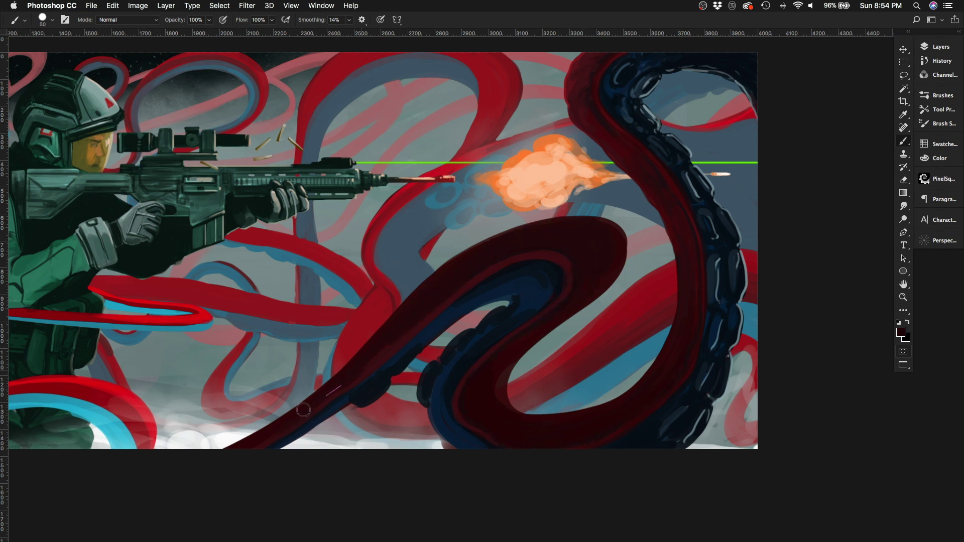
Step: Extend the large tentacle's lower arm to the canvas edge and paint dark navy suckers along its blue underside with a 40 px brush
left_click_drag(304, 409, 193, 448)
key("bracketleft")
mouse_move(338, 392)
left_mouse_down()
mouse_move(326, 424)
mouse_move(279, 448)
left_mouse_up()
mouse_move(398, 366)
left_mouse_down()
mouse_move(509, 285)
mouse_move(540, 298)
left_mouse_up()
key("bracketleft")
key("bracketleft")
left_click_drag(420, 402, 452, 445)
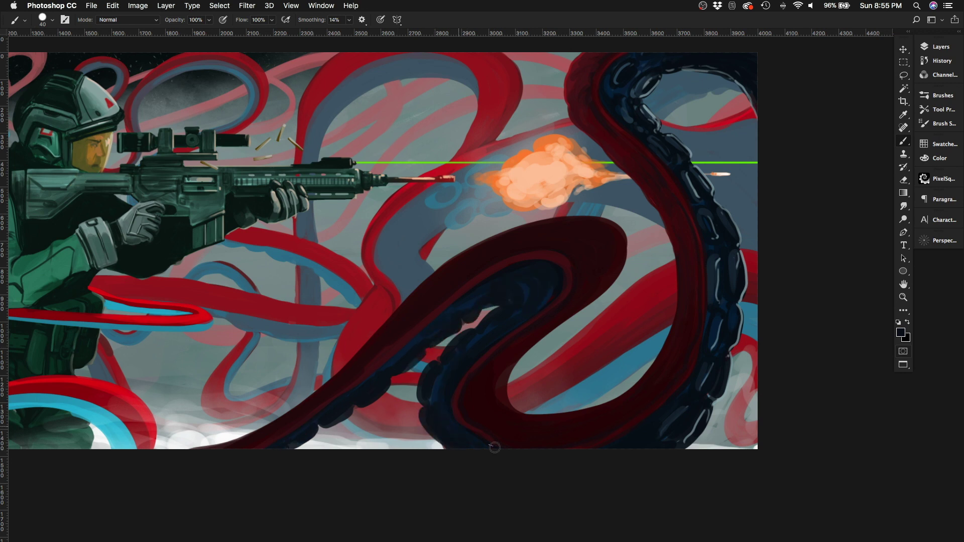
Step: Paint pale grey-blue rim highlights on the suckers of the coiled loop and lower arm with an 8 px brush
left_click_drag(470, 308, 416, 368)
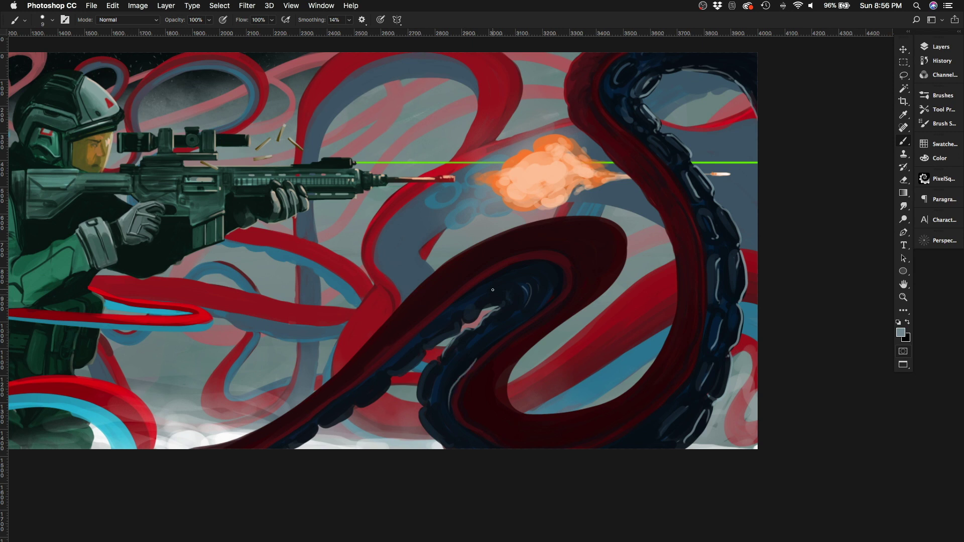
left_click_drag(474, 359, 419, 401)
scroll(455, 288, "down", 2)
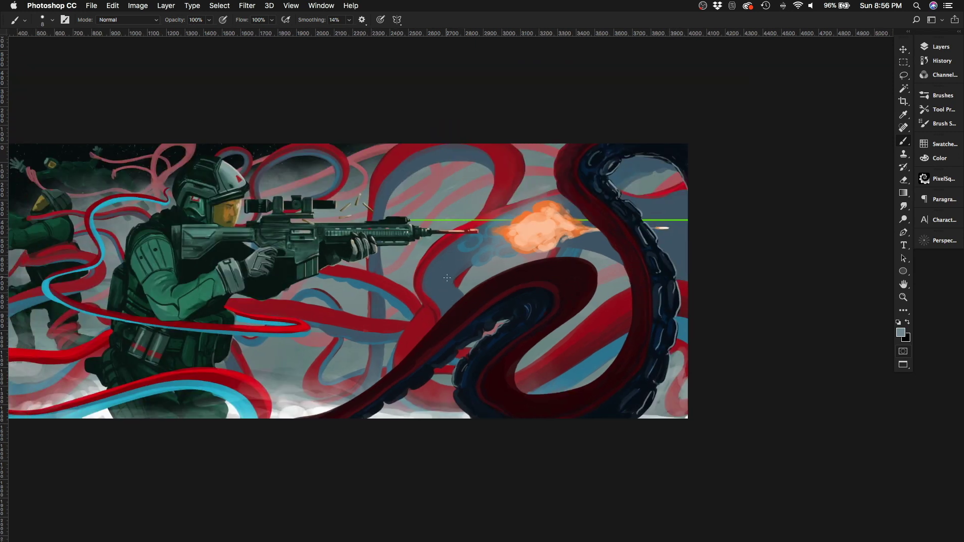
scroll(447, 277, "down", 2)
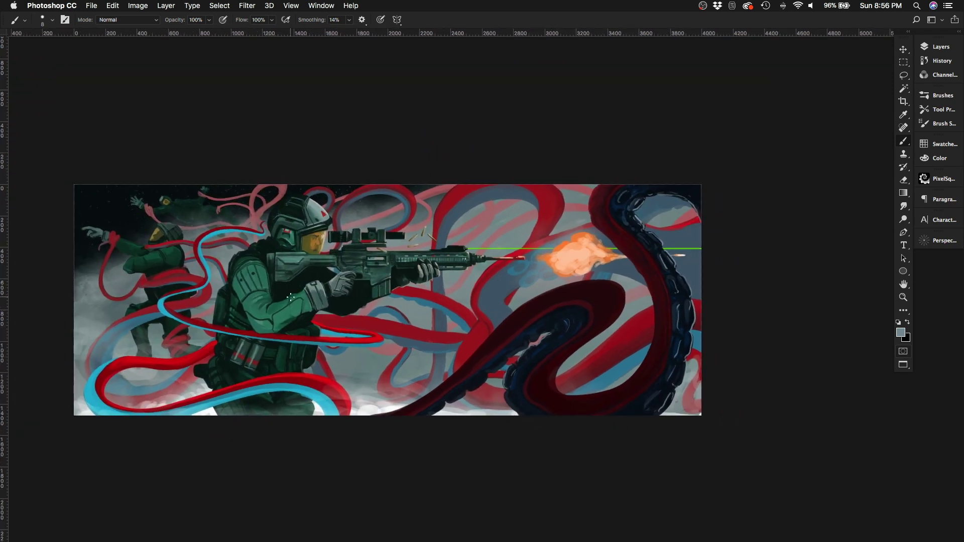
scroll(434, 181, "up", 3)
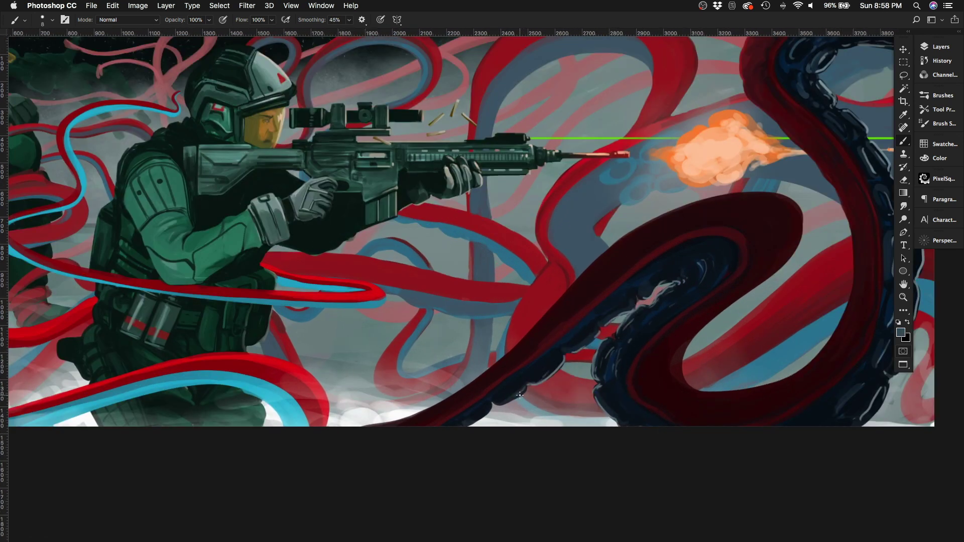
scroll(710, 250, "down", 5)
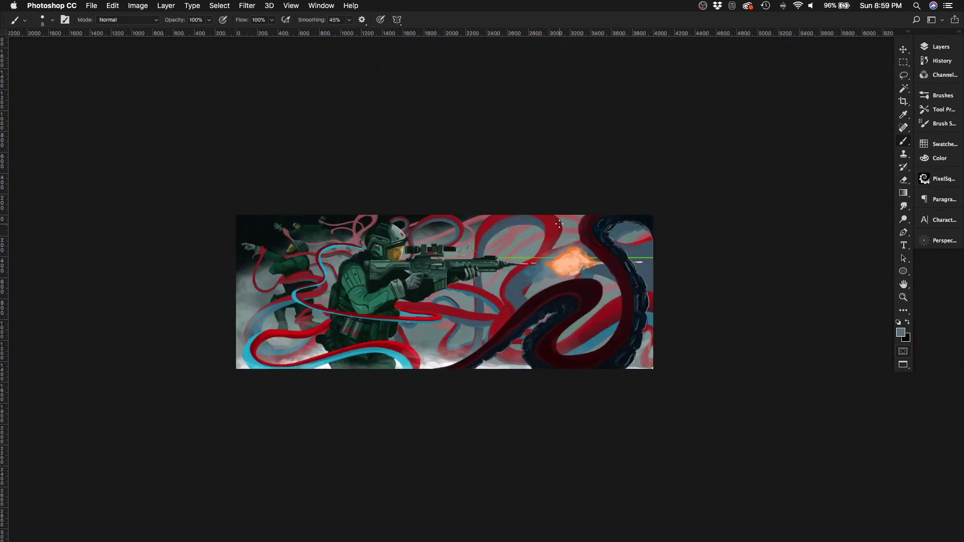
scroll(422, 344, "up", 4)
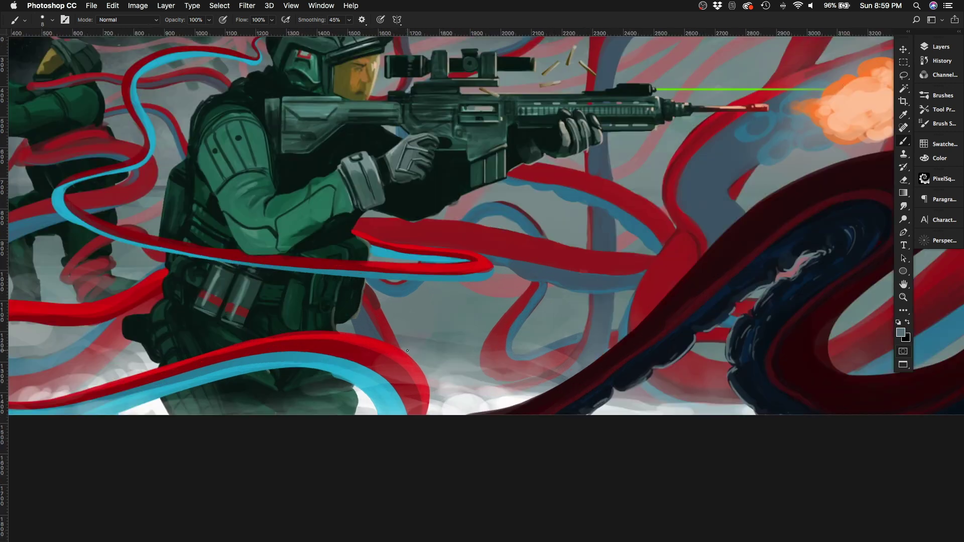
Step: On Layer 19, extend the bright red foreground tentacle with a 40 px brush so it joins the large dark tentacle's lower arm
left_click(938, 47)
left_click(855, 116)
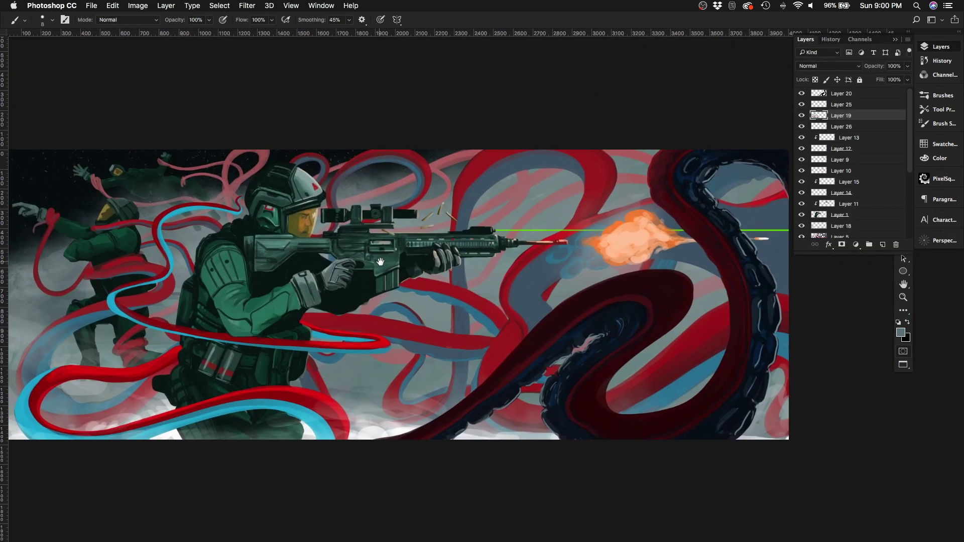
key("Delete")
key("super+0")
scroll(375, 457, "up", 3)
key("bracketright")
key("bracketright")
key("bracketright")
key("bracketright")
key("bracketright")
key("bracketright")
key("bracketright")
key("bracketright")
left_click(361, 428, "alt")
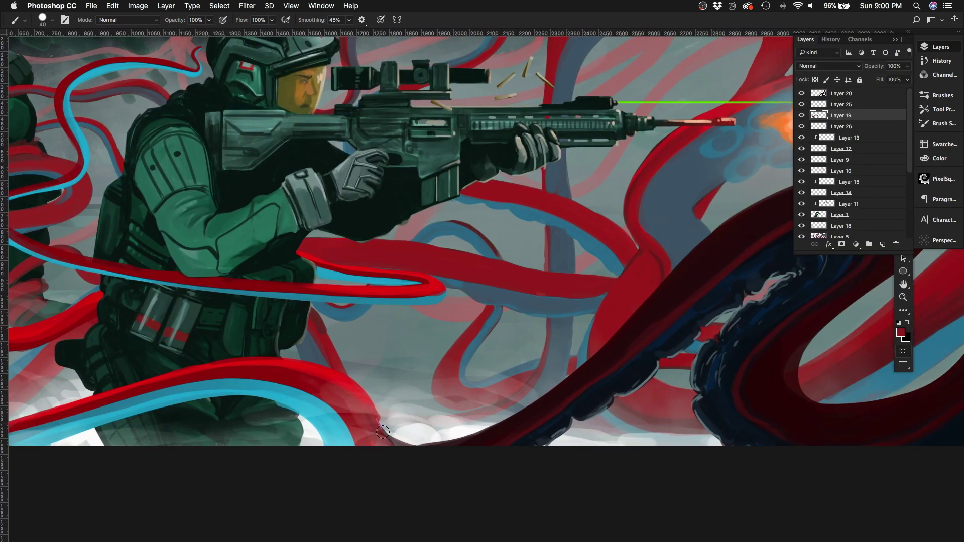
key("bracketleft")
key("bracketleft")
key("bracketleft")
key("bracketleft")
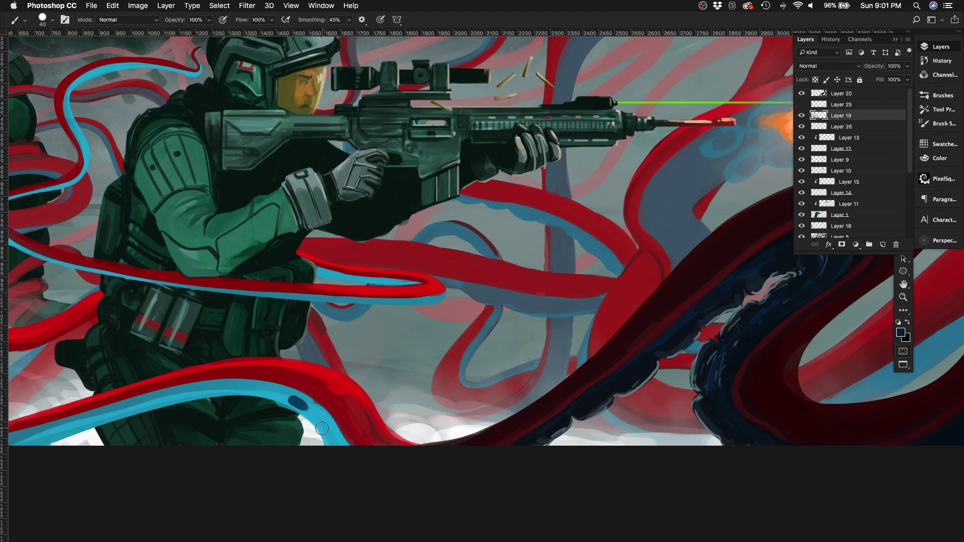
Step: Paint darker blue suckers along the underside of the foreground tentacle where it descends past the soldier's leg, using a 20 px brush
left_click(291, 402, "alt")
mouse_move(282, 398)
left_mouse_down()
mouse_move(316, 424)
mouse_move(310, 401)
left_mouse_up()
scroll(310, 401, "left", 5)
scroll(310, 401, "up", 1)
left_click(387, 408, "alt")
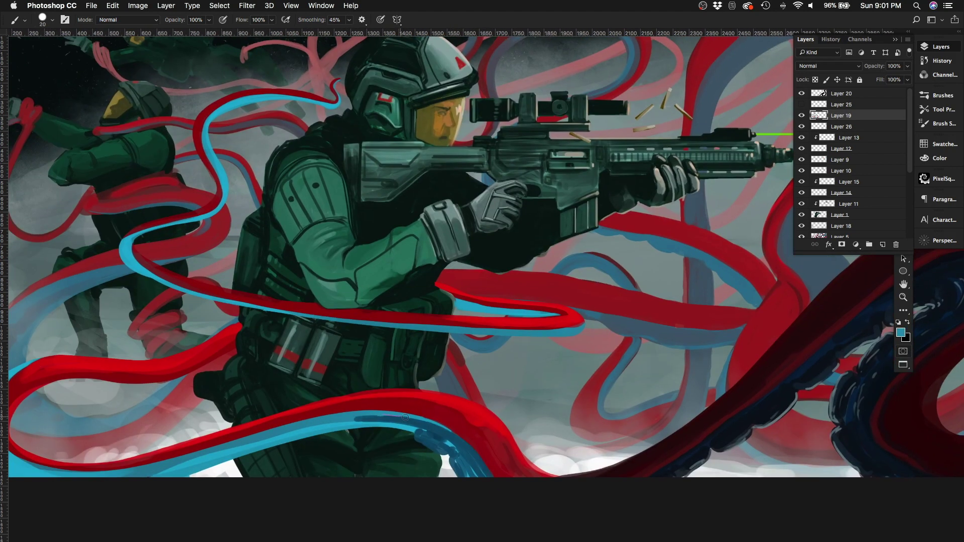
key("bracketleft")
mouse_move(377, 405)
left_mouse_down()
mouse_move(411, 388)
mouse_move(393, 408)
mouse_move(440, 403)
mouse_move(391, 405)
mouse_move(522, 469)
left_mouse_up()
Step: Paint a bumpy dark red ridge along the upper edge of the foreground tentacle in front of the soldier's legs
key("bracketright")
key("bracketright")
key("bracketright")
key("bracketright")
key("bracketright")
scroll(395, 309, "down", 3)
scroll(395, 310, "left", 5)
scroll(395, 310, "down", 3)
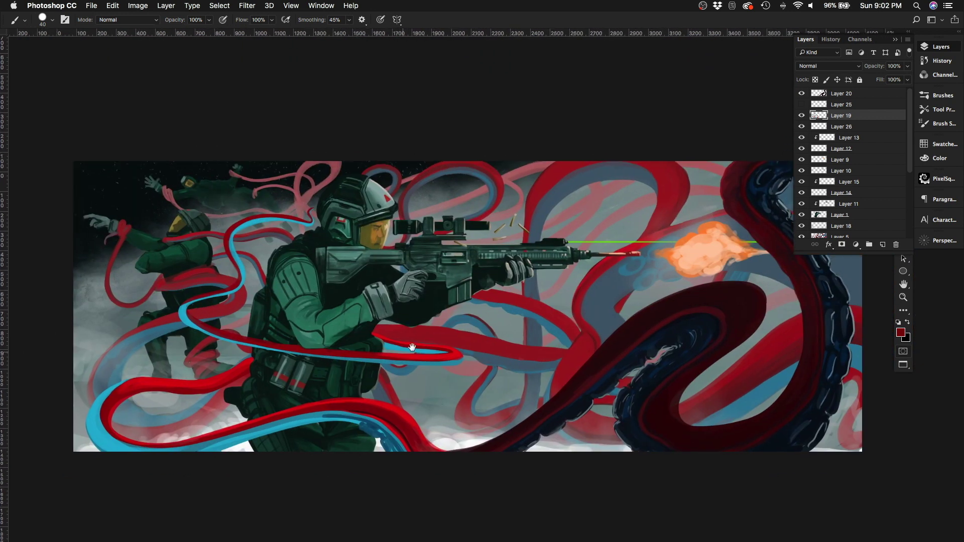
scroll(393, 318, "down", 2)
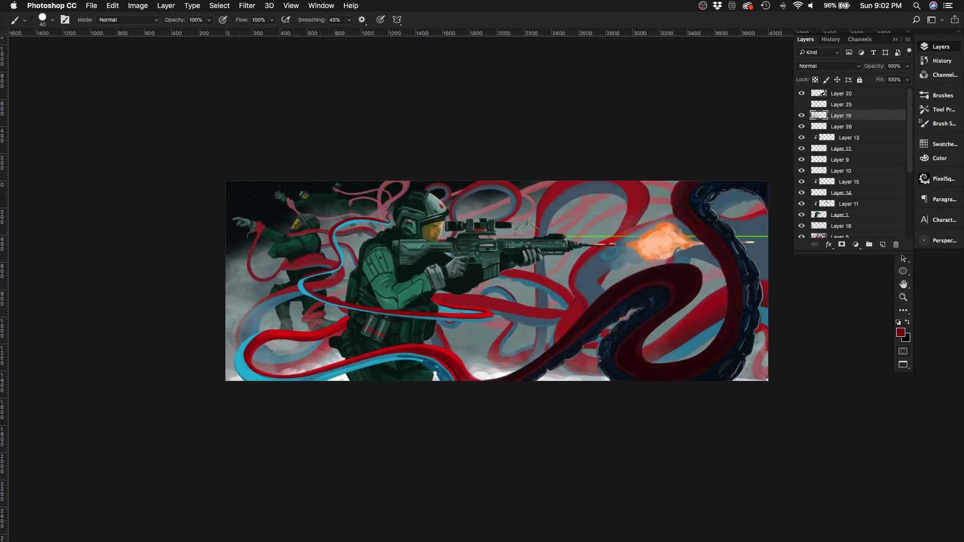
key("Tab")
key("Tab")
scroll(457, 369, "up", 2)
key("bracketleft")
key("bracketleft")
key("bracketleft")
mouse_move(454, 326)
left_mouse_down()
mouse_move(407, 336)
mouse_move(390, 320)
mouse_move(476, 338)
mouse_move(395, 320)
mouse_move(398, 336)
mouse_move(444, 324)
mouse_move(478, 348)
mouse_move(502, 387)
left_mouse_up()
Step: Refine the ridge's folds and the tentacle's red side with sampled bright and dark reds, using 10 to 20 px brushes
key("bracketleft")
key("bracketleft")
key("bracketleft")
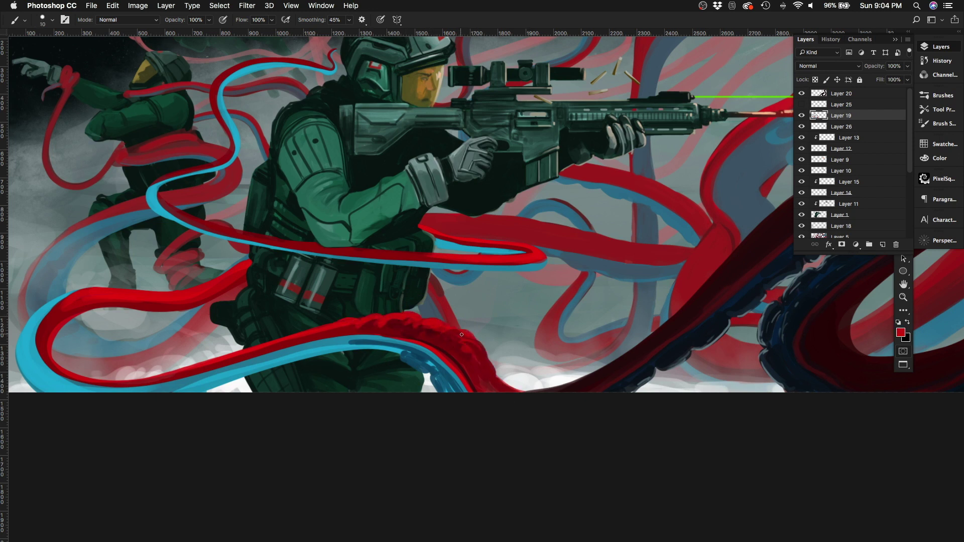
left_click(457, 342, "alt")
left_click_drag(464, 346, 427, 329)
left_click(331, 329, "alt")
key("bracketright")
key("bracketright")
left_click_drag(352, 338, 292, 343)
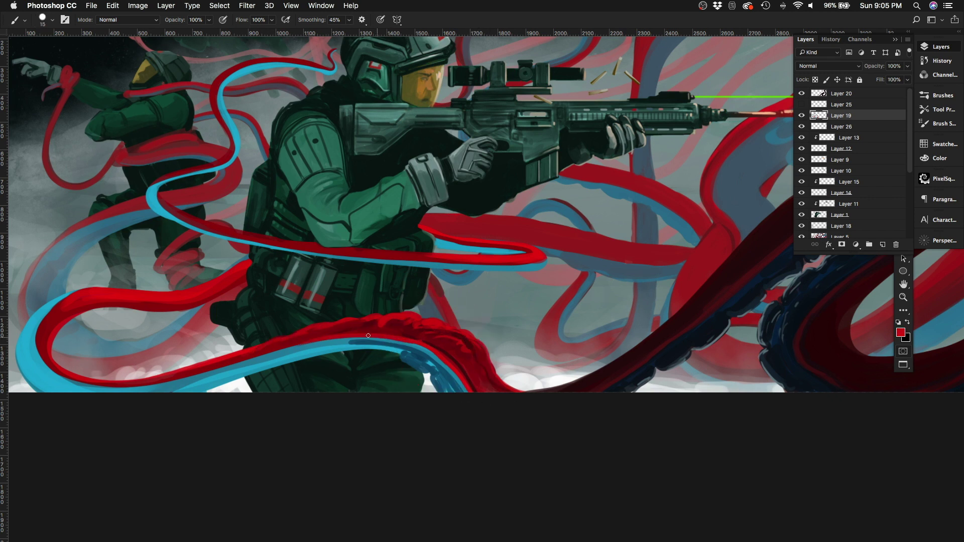
key("bracketright")
left_click(353, 331, "alt")
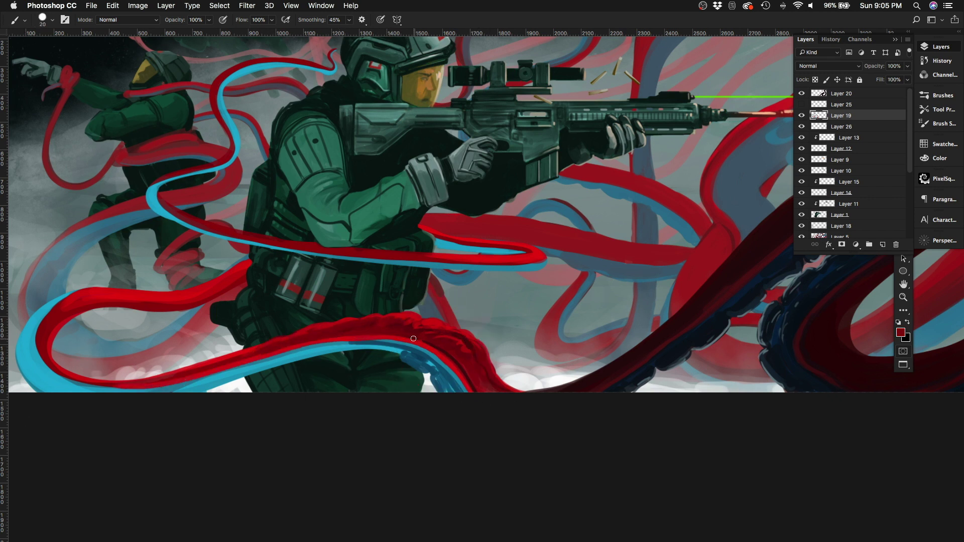
Step: Mirror the canvas horizontally and continue the darker blue suckers along the foreground tentacle's underside with a 25 px brush
key("super+minus")
key("shift+h")
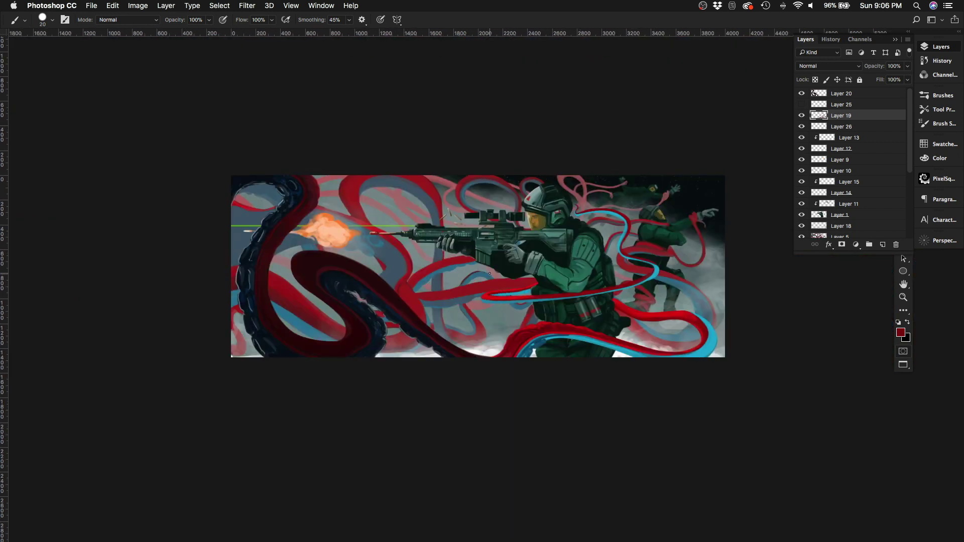
key("super+plus")
key("bracketright")
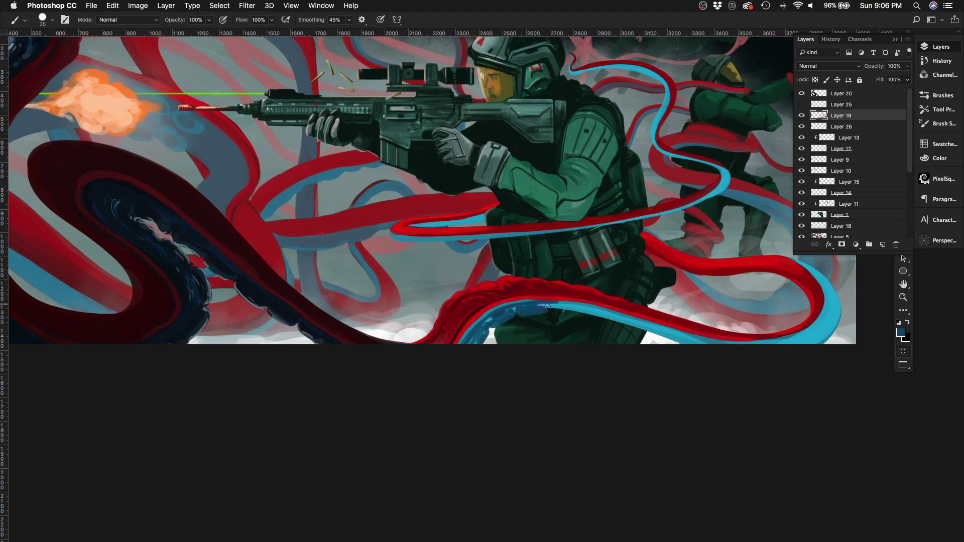
left_click(533, 312, "alt")
left_click(603, 318, "alt")
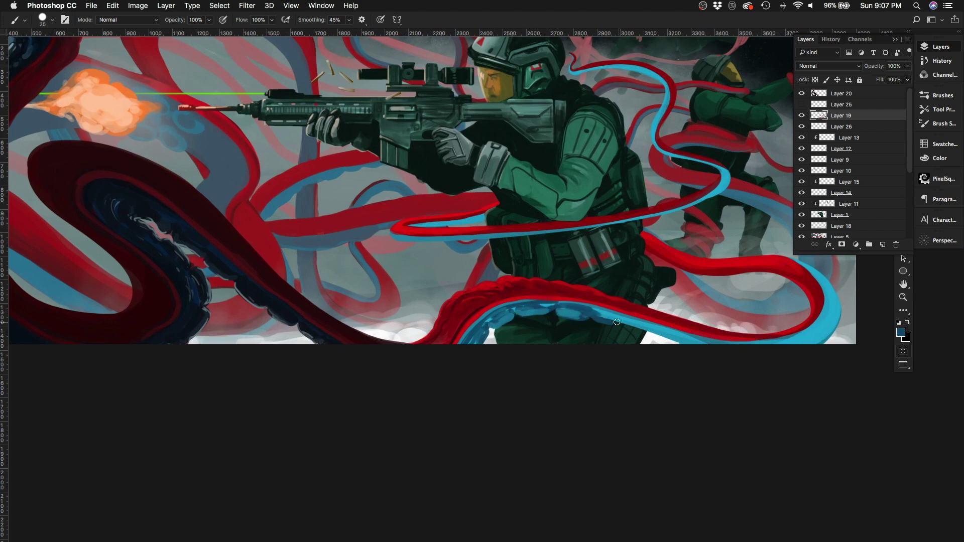
scroll(577, 201, "up", 2)
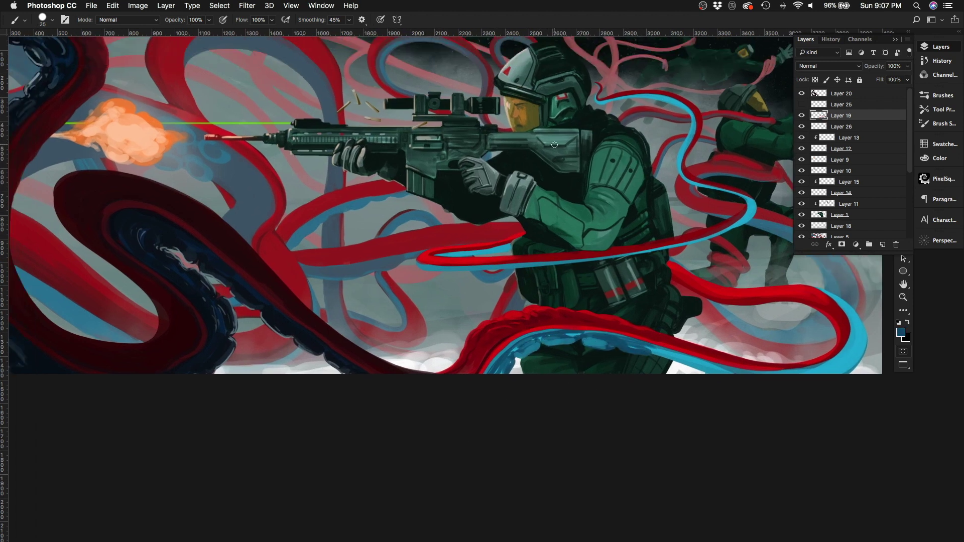
Step: Paint blue suckers around the foreground tentacle's outer loop, add light blue accents with a 15 px brush, and flip the canvas back
key("bracketright")
mouse_move(651, 352)
left_mouse_down()
mouse_move(688, 364)
mouse_move(603, 341)
mouse_move(766, 369)
mouse_move(866, 328)
mouse_move(819, 375)
mouse_move(862, 332)
left_mouse_up()
key("bracketleft")
key("bracketleft")
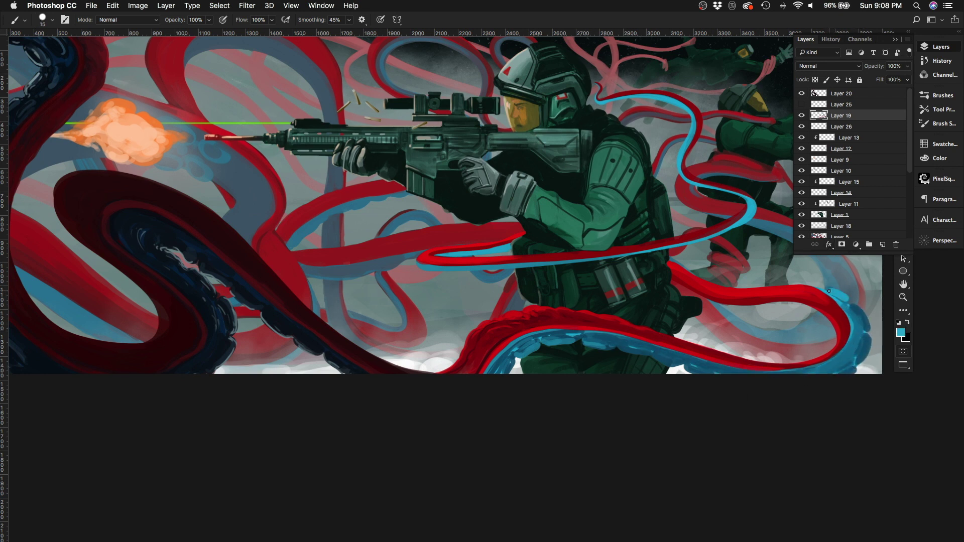
key("super+minus")
key("super+shift+h")
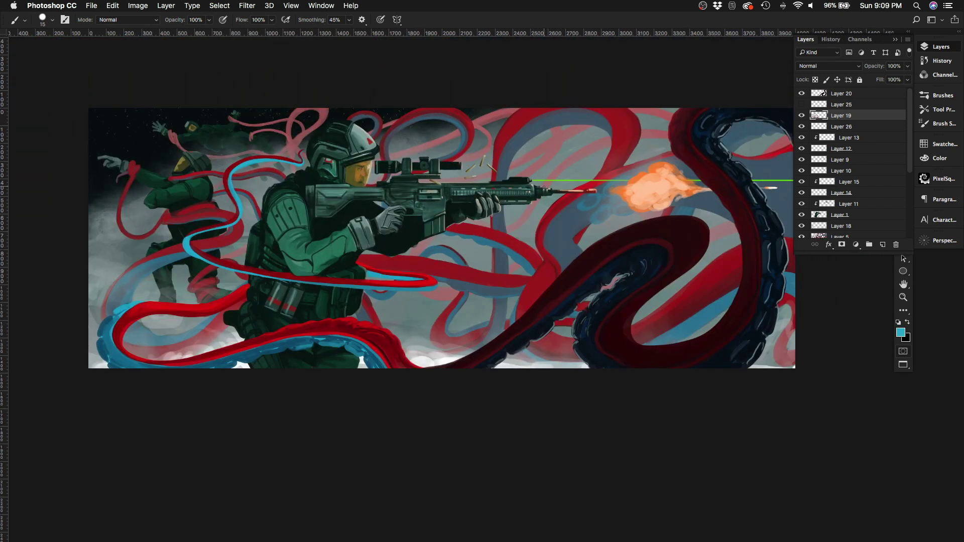
Step: Refine the outer loop's blue suckers and shade its red inner edge with sampled reds, using 15 px and 20 px brushes
scroll(424, 217, "left", 2)
scroll(152, 303, "up", 2)
left_click(152, 320, "alt")
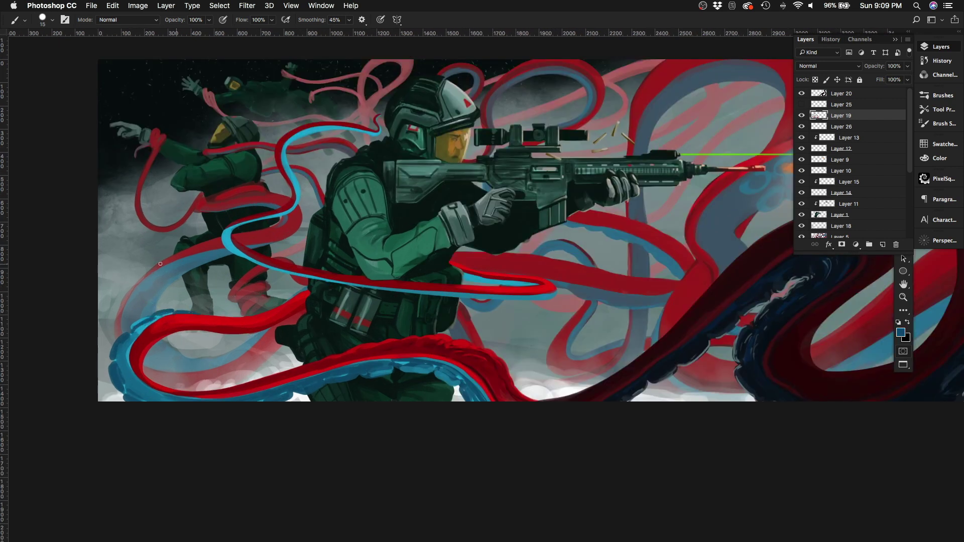
key("bracketright")
left_click(151, 324, "alt")
left_click_drag(250, 390, 267, 385)
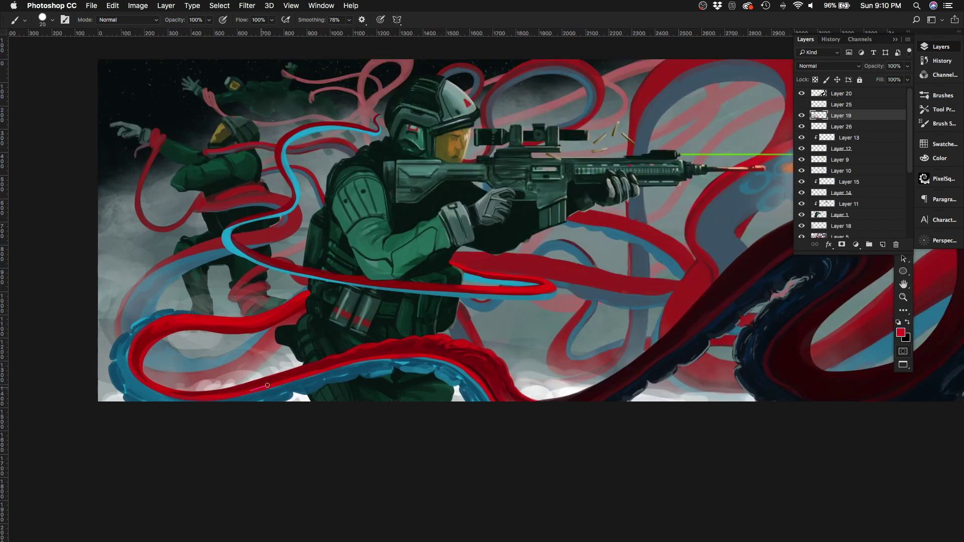
left_click(390, 348, "alt")
key("bracketleft")
key("bracketleft")
mouse_move(161, 329)
left_mouse_down()
mouse_move(145, 354)
mouse_move(202, 396)
left_mouse_up()
Step: Mirror the canvas and paint a light blue edge along the loop's upper side from the soldier's waist, using 15 px and 10 px brushes
key("super+minus")
key("h")
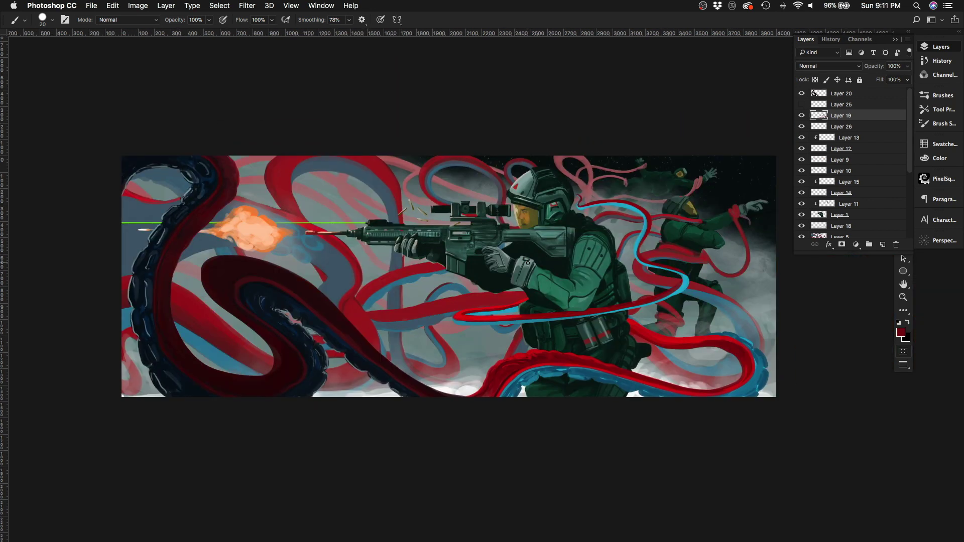
key("super+plus")
key("super+plus")
key("bracketleft")
left_click(622, 232, "alt")
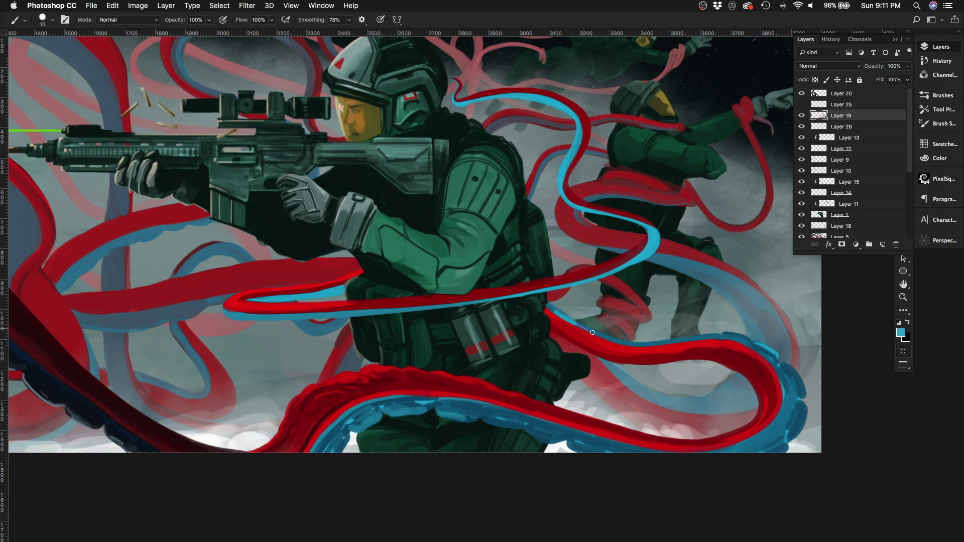
left_click_drag(593, 333, 772, 353)
key("bracketleft")
left_click_drag(351, 401, 452, 409)
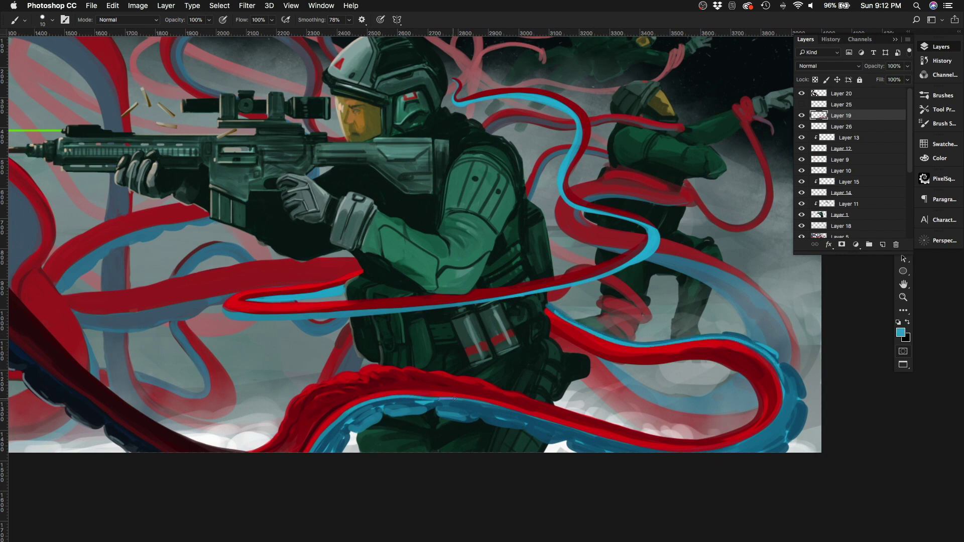
Step: Define the suckers around the loop's outer bend with darker blue strokes using a 15 px brush
key("bracketright")
key("bracketright")
key("bracketright")
mouse_move(788, 366)
left_mouse_down()
mouse_move(798, 406)
mouse_move(789, 435)
left_mouse_up()
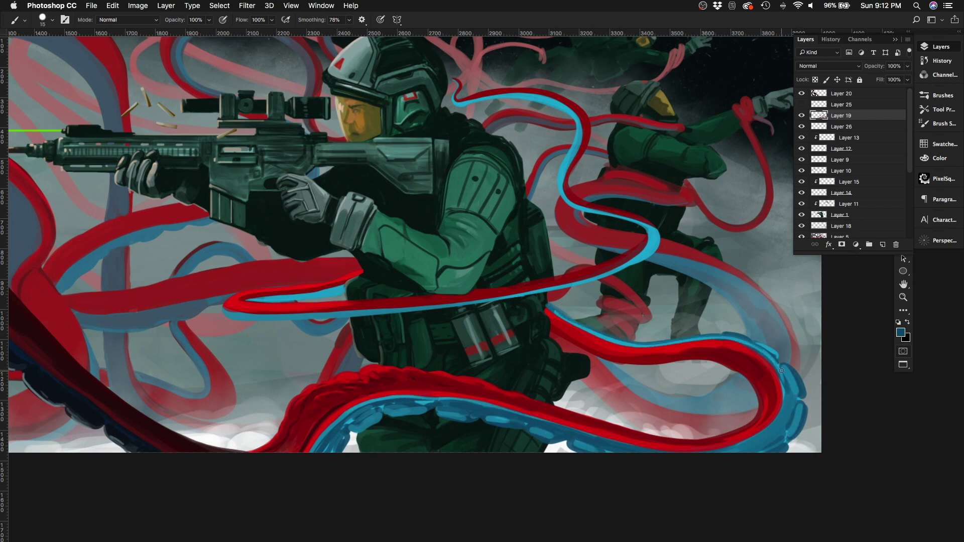
Step: Shade the ridged tentacle's red side with a 30 px brush and refine its lower seam in dark red at 10 px
key("bracketright")
key("bracketright")
left_click(401, 375, "alt")
key("bracketleft")
left_click_drag(400, 375, 500, 398)
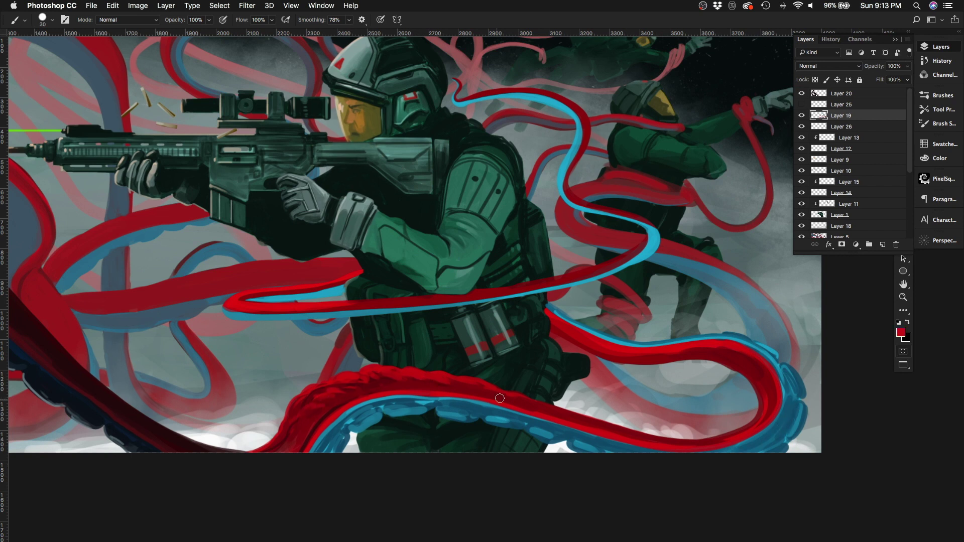
key("bracketleft")
left_click(371, 394, "alt")
mouse_move(372, 395)
left_mouse_down()
mouse_move(483, 402)
mouse_move(610, 431)
left_mouse_up()
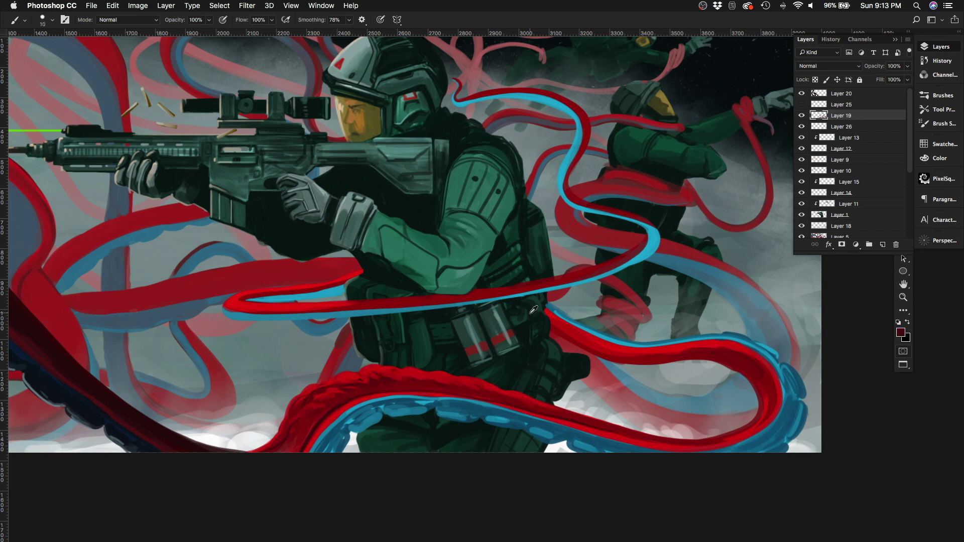
key("super+minus")
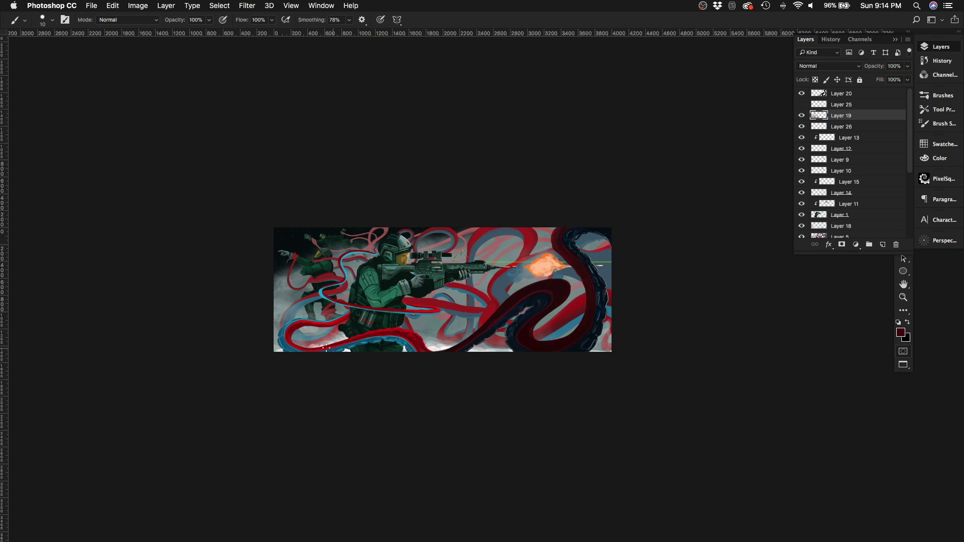
Step: Detail the thin tentacle behind the soldier's back with dark blue suckers and a sampled red edge, using 10 px and 9 px brushes
scroll(326, 346, "up", 3)
key("bracketright")
key("bracketright")
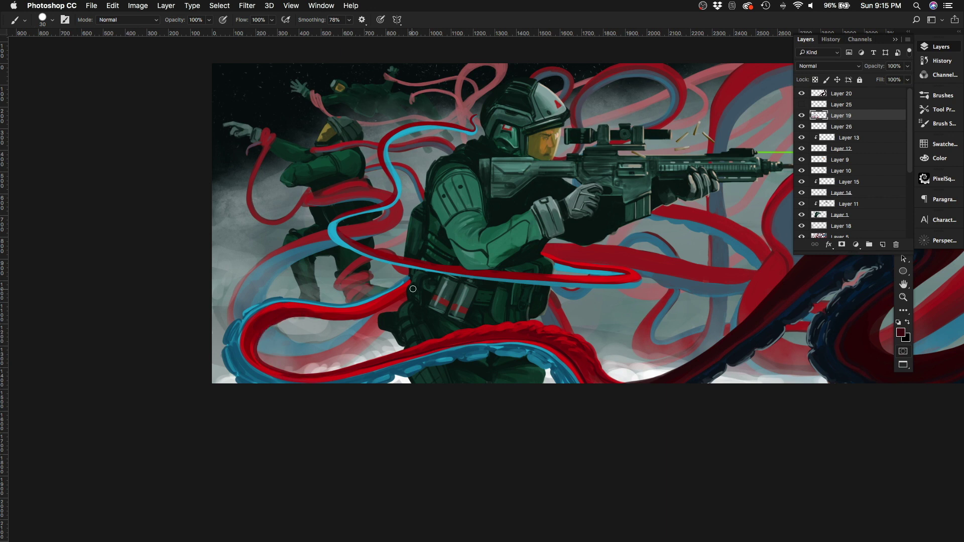
left_click(235, 331, "alt")
key("bracketright")
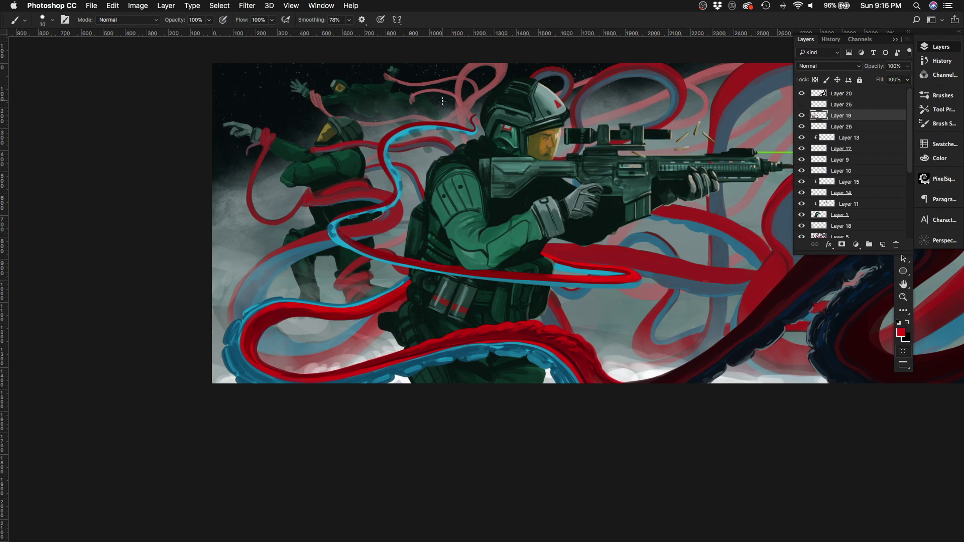
key("bracketleft")
scroll(444, 103, "up", 2)
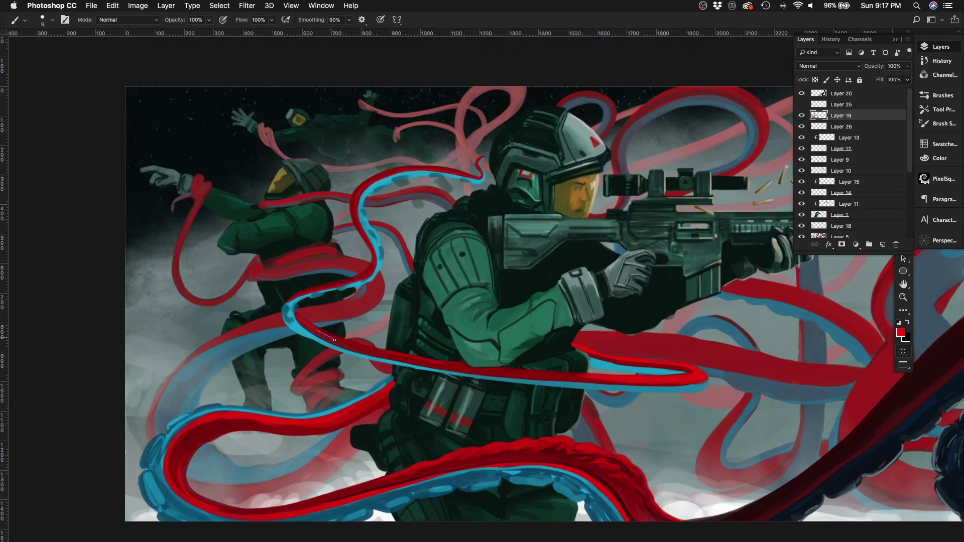
Step: Mirror the canvas and paint light red highlights on the thin tentacle's bend before the soldier's waist, using sampled reds at 10 px
key("bracketright")
key("bracketright")
key("bracketright")
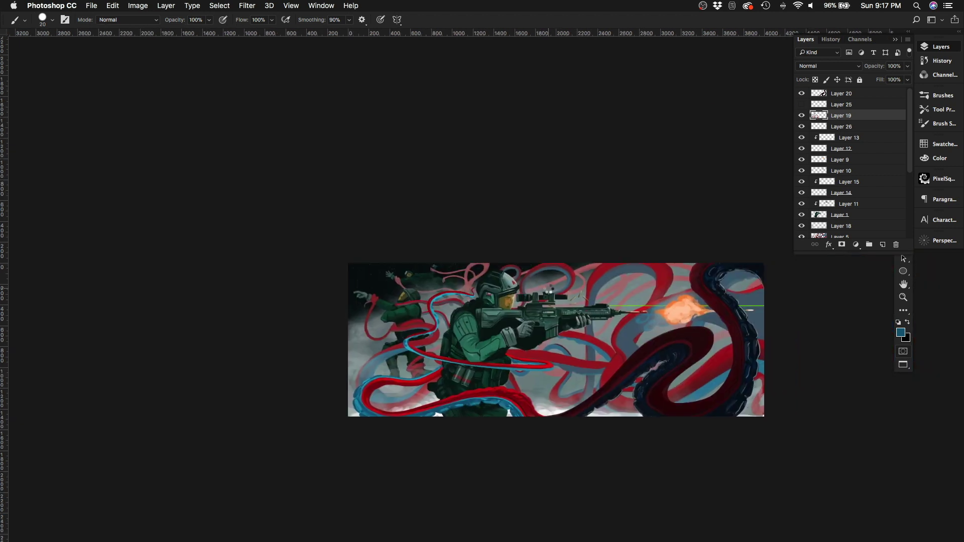
key("super+shift+h")
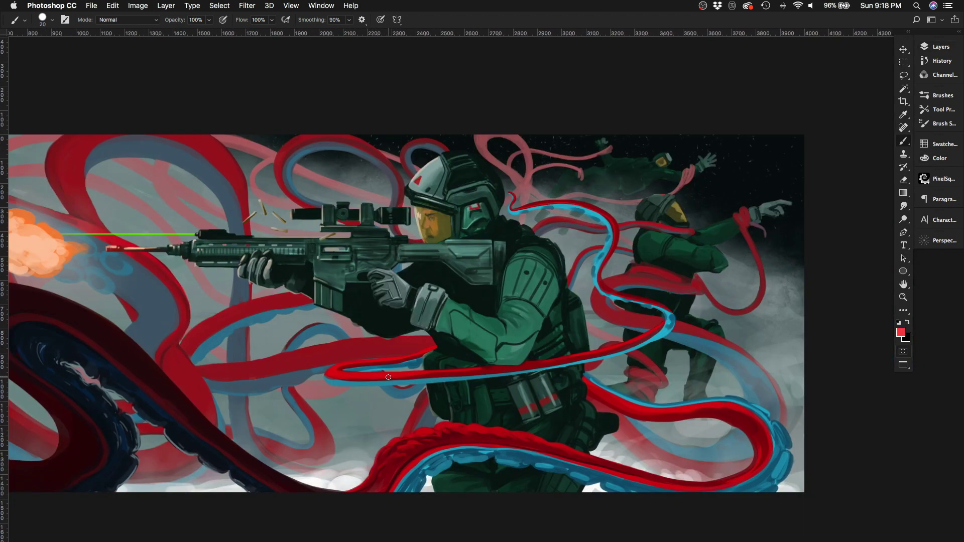
scroll(388, 377, "up", 3)
key("bracketleft")
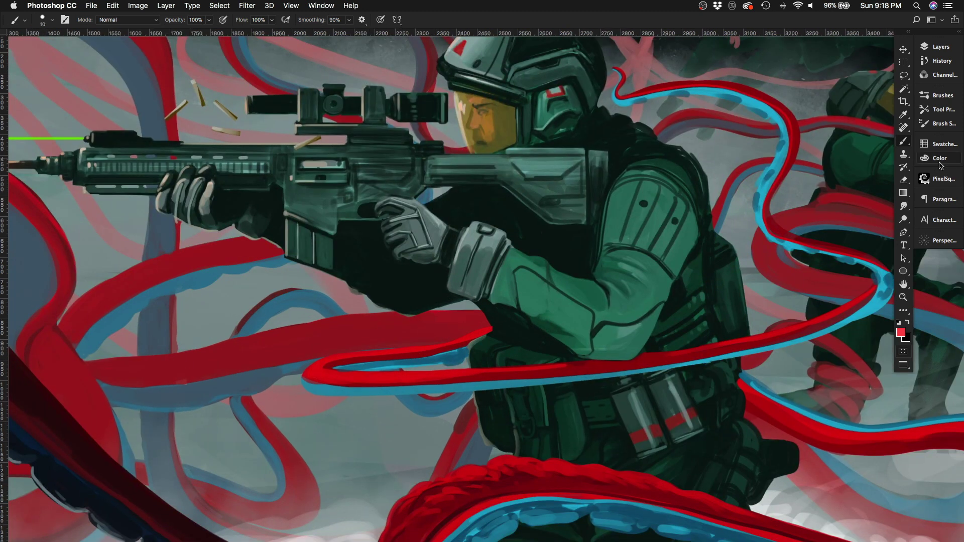
left_click(319, 371, "alt")
mouse_move(331, 361)
left_mouse_down()
mouse_move(333, 337)
mouse_move(415, 350)
mouse_move(390, 378)
mouse_move(587, 360)
left_mouse_up()
left_click(586, 360, "alt")
key("bracketright")
left_click_drag(322, 361, 472, 342)
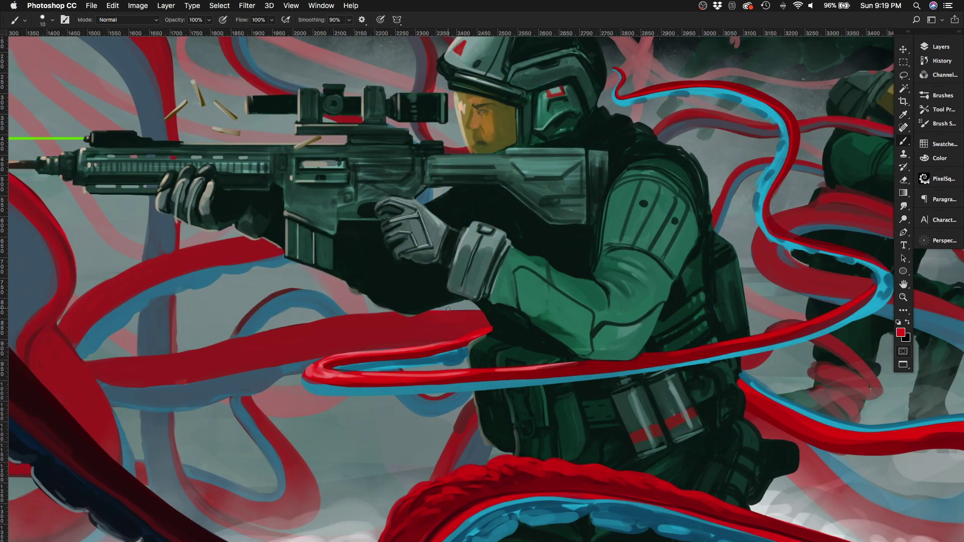
Step: Flip the canvas back and paint a white highlight line along the large foreground loop's lower red side with a 10 px brush
key("super+0")
key("super+shift+h")
mouse_move(125, 336)
left_mouse_down()
mouse_move(161, 415)
mouse_move(424, 384)
left_mouse_up()
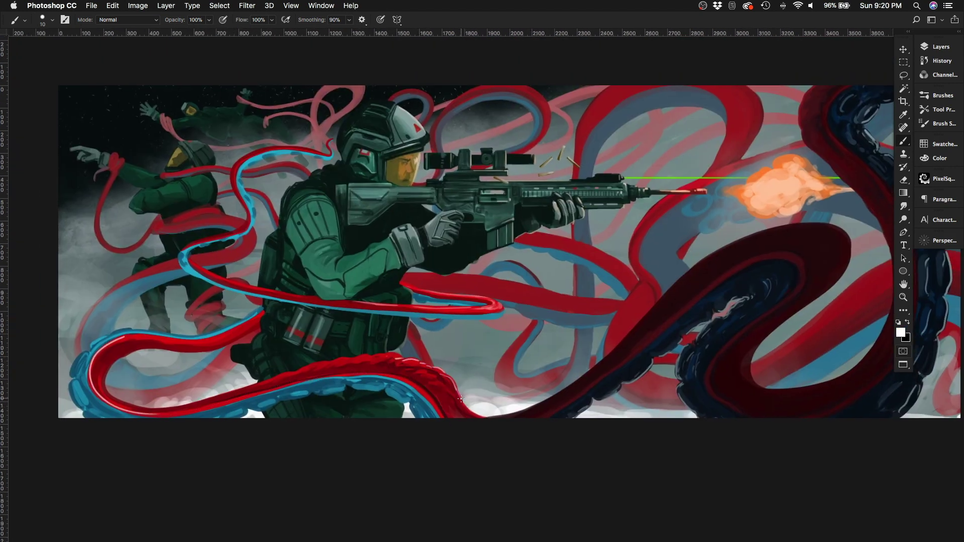
scroll(460, 399, "left", 3)
scroll(461, 399, "up", 5)
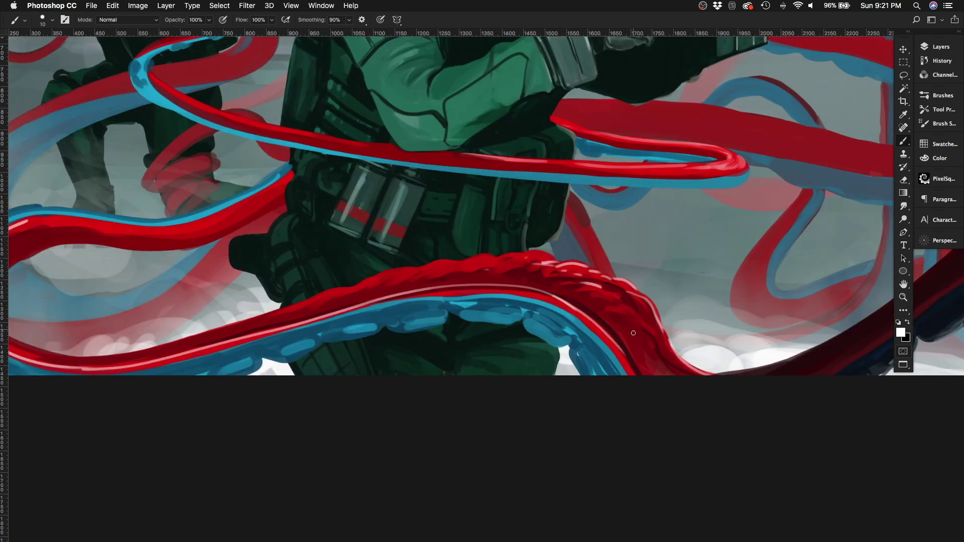
Step: Return to Layer 19 and add white highlights to the thin tentacle's bend before the soldier's waist with a 10 px brush
key("super+0")
key("F7")
key("v")
scroll(653, 241, "right", 5)
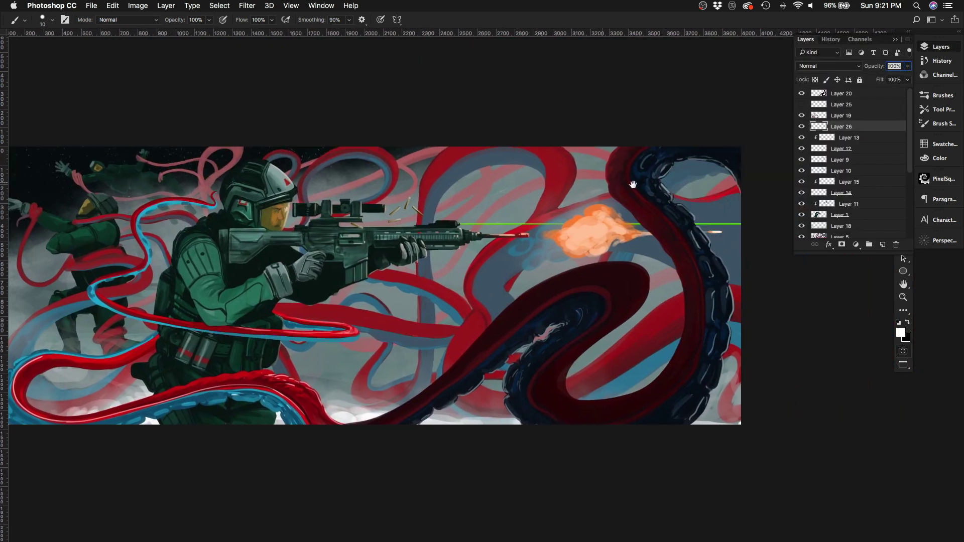
scroll(450, 246, "up", 6)
key("b")
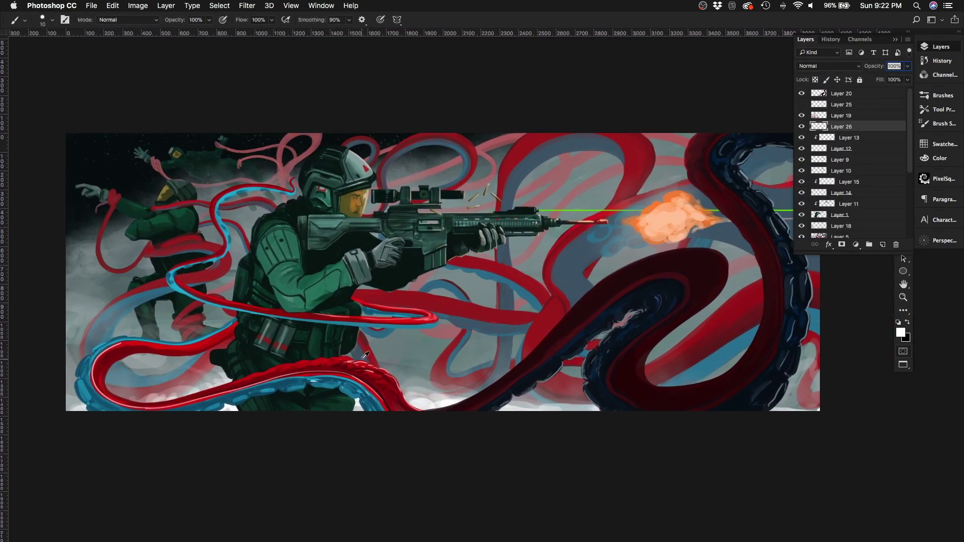
key("alt+bracketright")
scroll(417, 423, "left", 5)
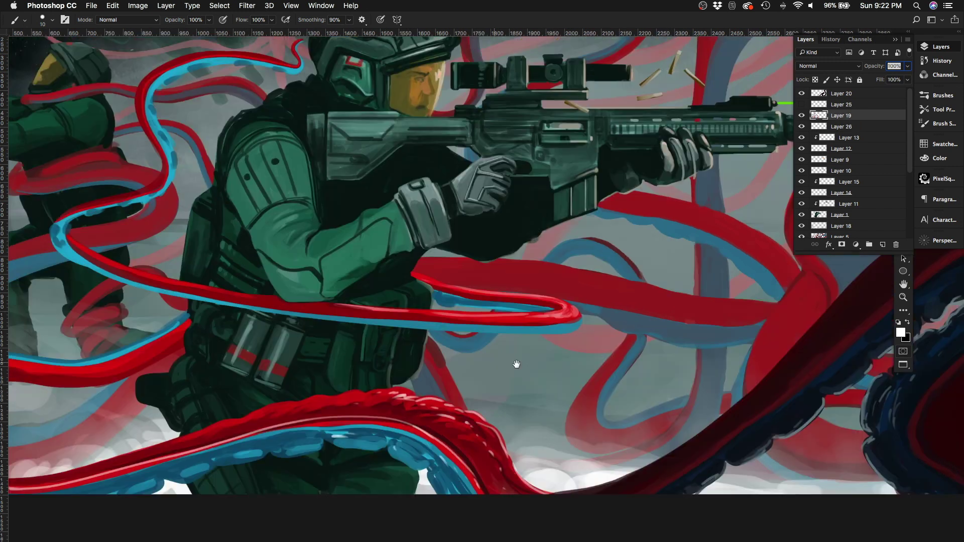
scroll(516, 366, "up", 2)
mouse_move(512, 290)
left_mouse_down()
mouse_move(620, 304)
mouse_move(508, 283)
mouse_move(644, 301)
left_mouse_up()
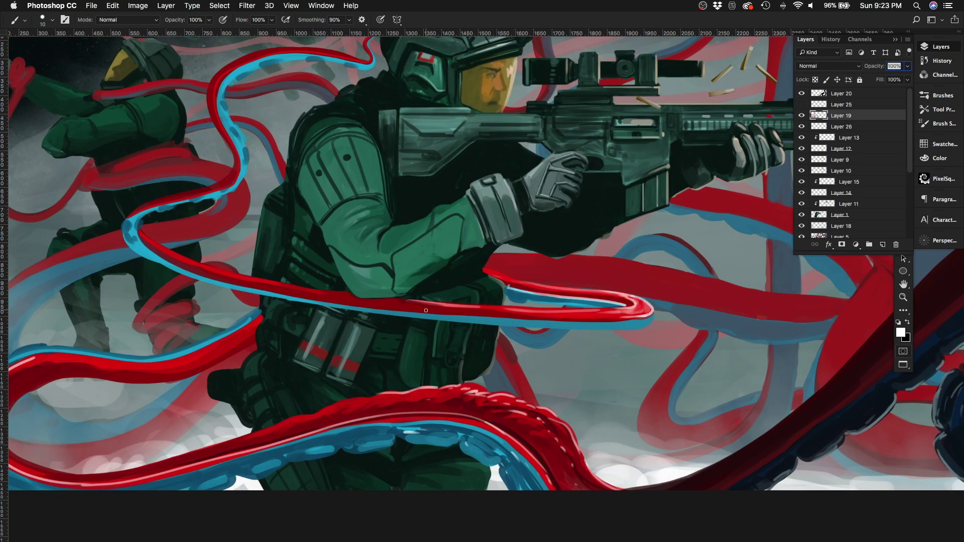
Step: Mirror the canvas and trace white highlights along the ridged foreground tentacle's upper edge with a 7 px brush
scroll(425, 310, "down", 4)
key("ctrl+shift+h")
scroll(558, 261, "right", 3)
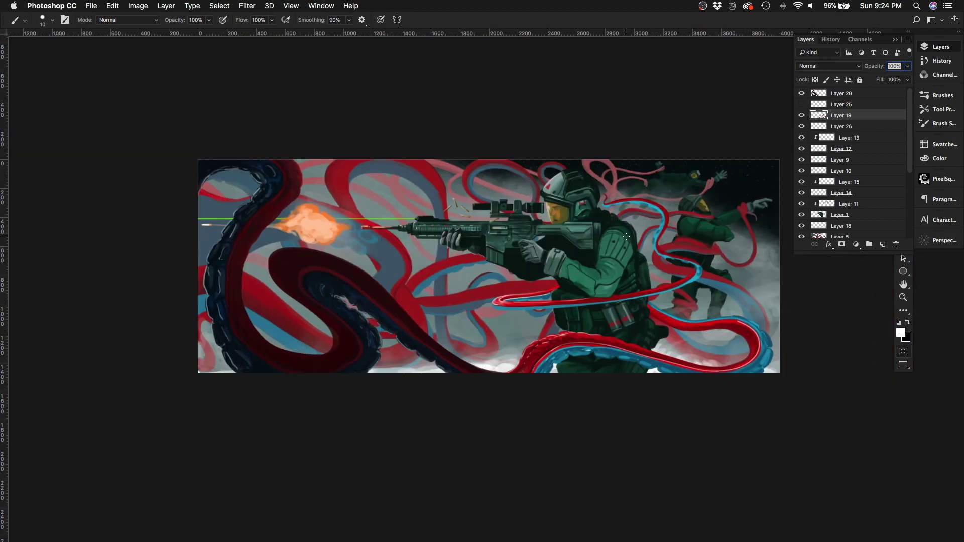
scroll(619, 328, "up", 5)
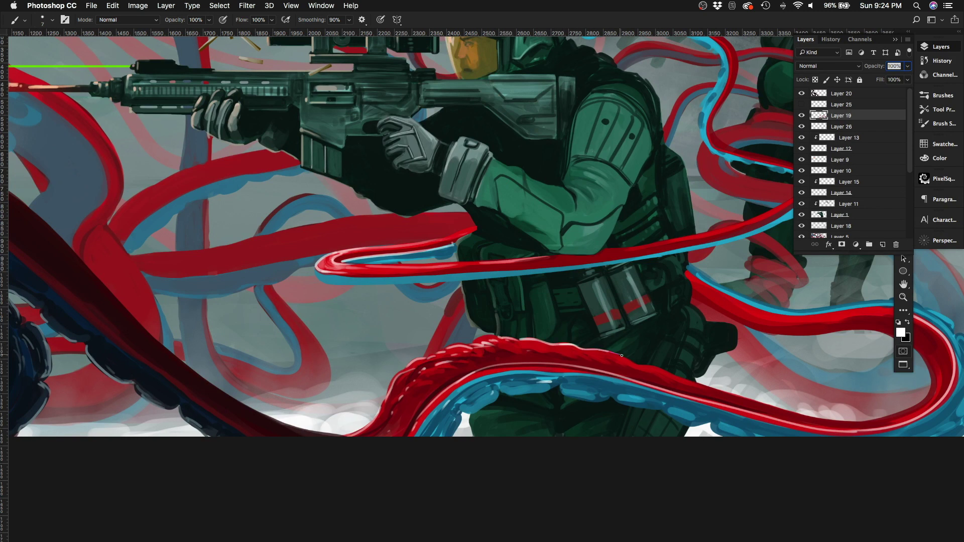
scroll(803, 281, "right", 5)
scroll(803, 282, "down", 2)
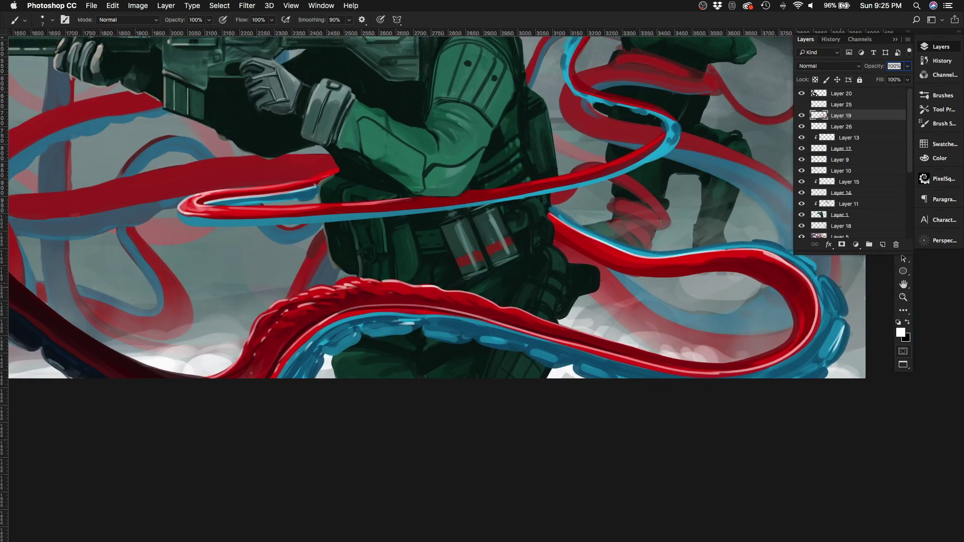
Step: Add white rim highlights to the blue edges of the foreground loop and the thin tentacle, using 7 px and 5 px brushes
scroll(840, 287, "right", 2)
scroll(636, 271, "down", 5)
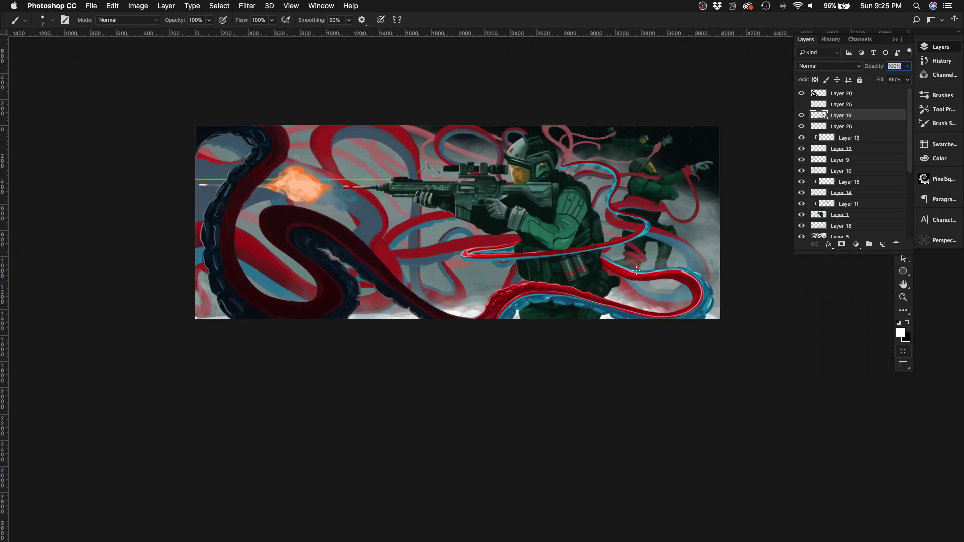
scroll(481, 226, "up", 5)
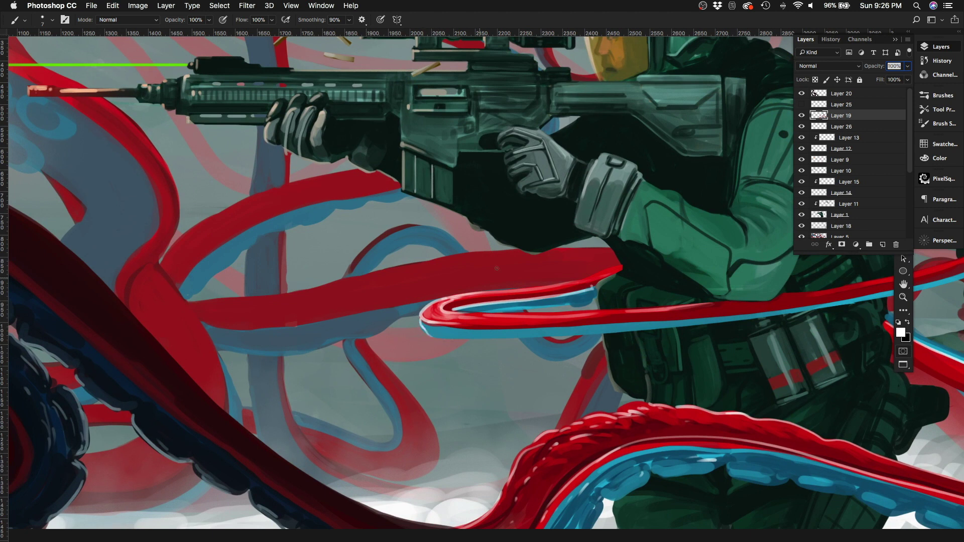
scroll(413, 315, "down", 5)
scroll(477, 131, "up", 5)
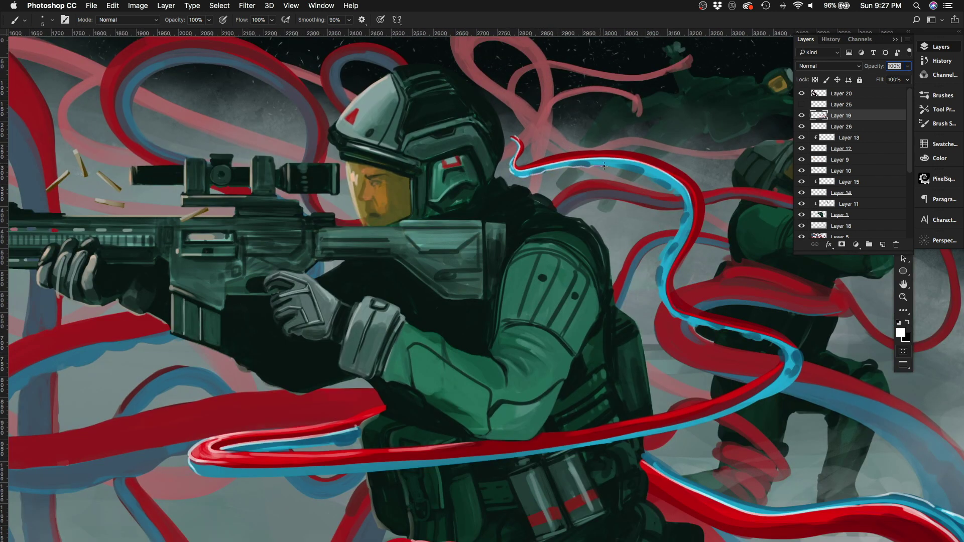
scroll(539, 298, "down", 5)
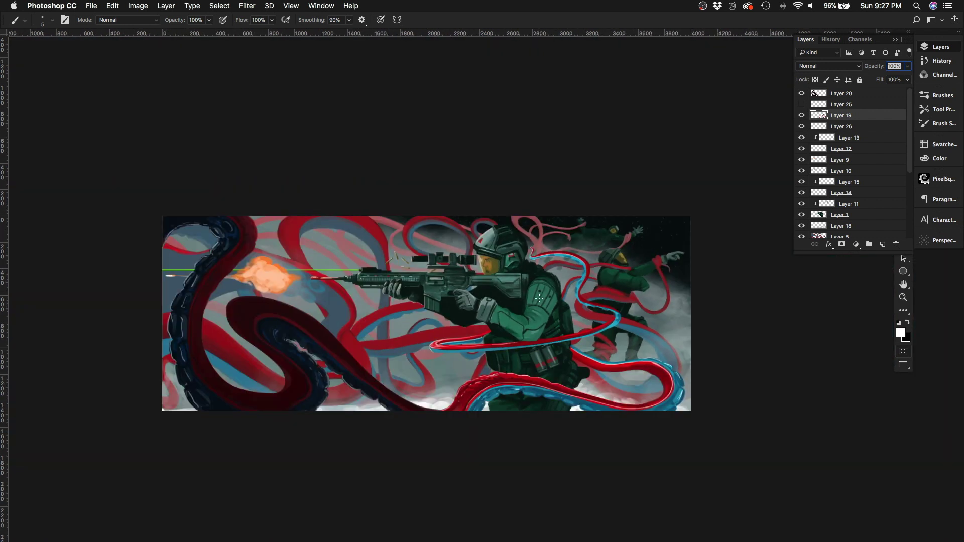
Step: Flip the canvas back and highlight the thin tentacle's red side above the shoulder in white at 5 px and sampled pale pink at 4 px
key("ctrl+shift+h")
scroll(539, 298, "up", 5)
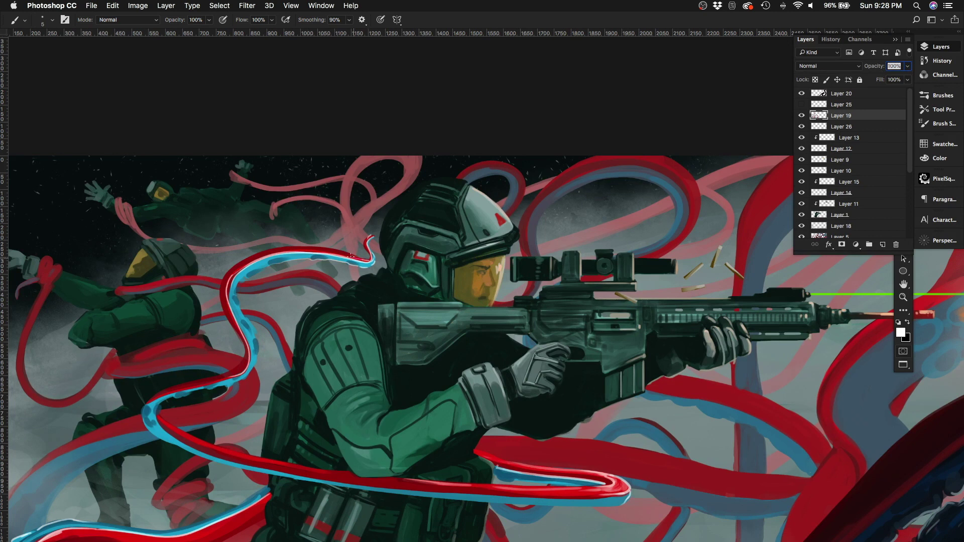
left_click_drag(350, 256, 252, 254)
scroll(238, 271, "up", 3)
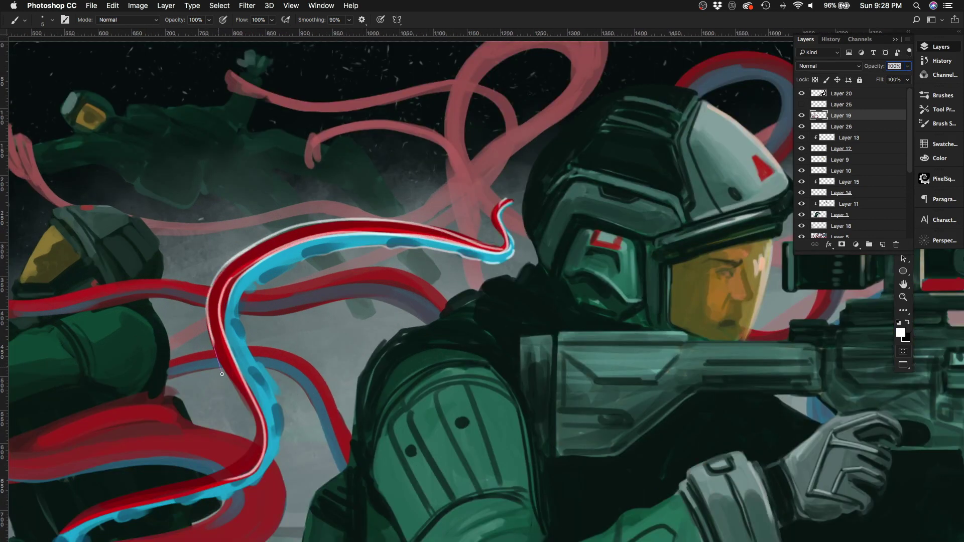
left_click(212, 324, "alt")
scroll(211, 324, "down", 1)
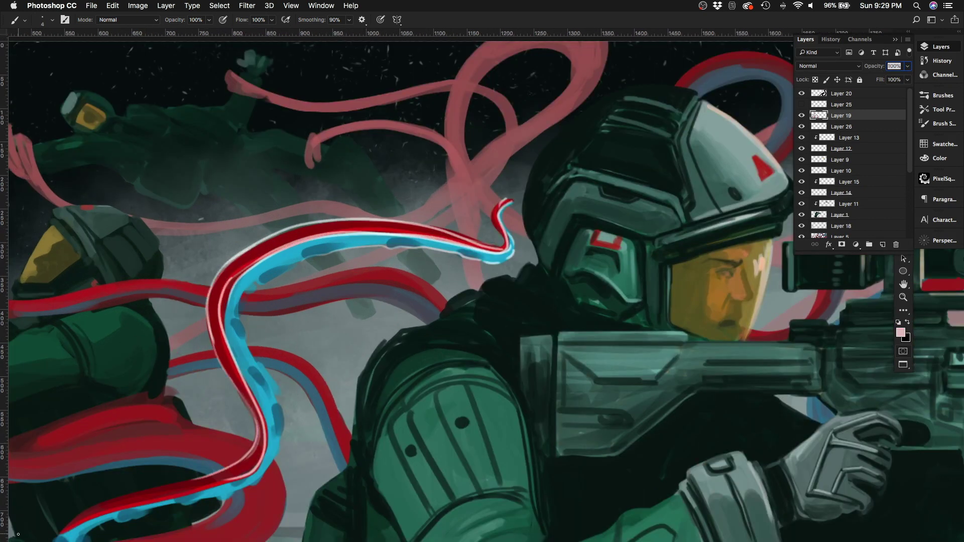
scroll(212, 324, "down", 4)
left_click_drag(289, 419, 277, 325)
Step: Mirror the canvas and extend the pale pink highlights down the thin tentacle's S-curve with a 4 px brush
key("ctrl+shift+h")
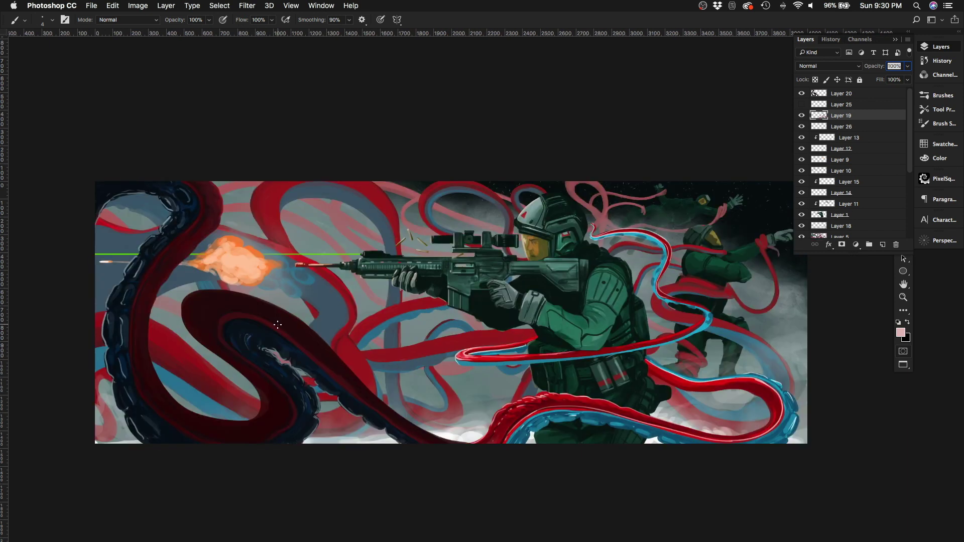
scroll(650, 237, "up", 5)
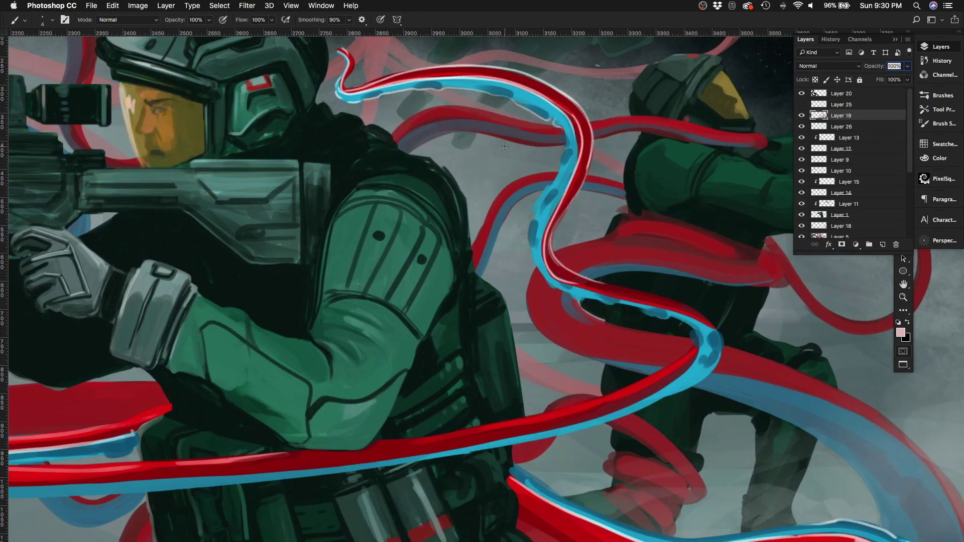
left_click_drag(562, 126, 559, 163)
left_click_drag(608, 296, 709, 324)
scroll(578, 251, "down", 6)
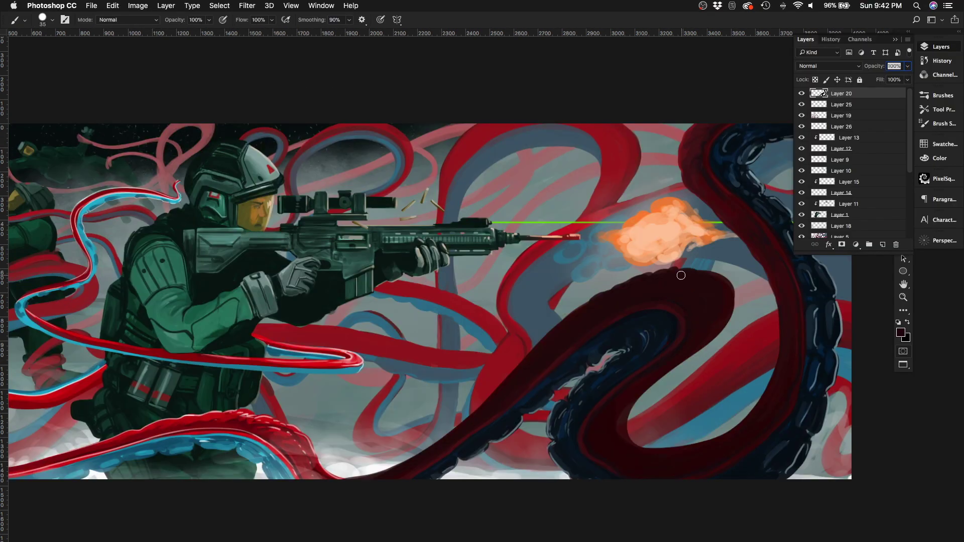
Step: Paint dark red ridges on the large dark tentacle's fold and upper section on Layer 20, using 35 px and 30 px brushes and 13% smoothing
mouse_move(680, 275)
left_mouse_down()
mouse_move(726, 299)
mouse_move(704, 279)
mouse_move(604, 344)
mouse_move(713, 280)
mouse_move(732, 313)
mouse_move(670, 269)
mouse_move(559, 341)
mouse_move(627, 282)
mouse_move(705, 271)
mouse_move(538, 360)
mouse_move(574, 316)
mouse_move(729, 303)
mouse_move(694, 350)
left_mouse_up()
key("alt+1")
key("alt+3")
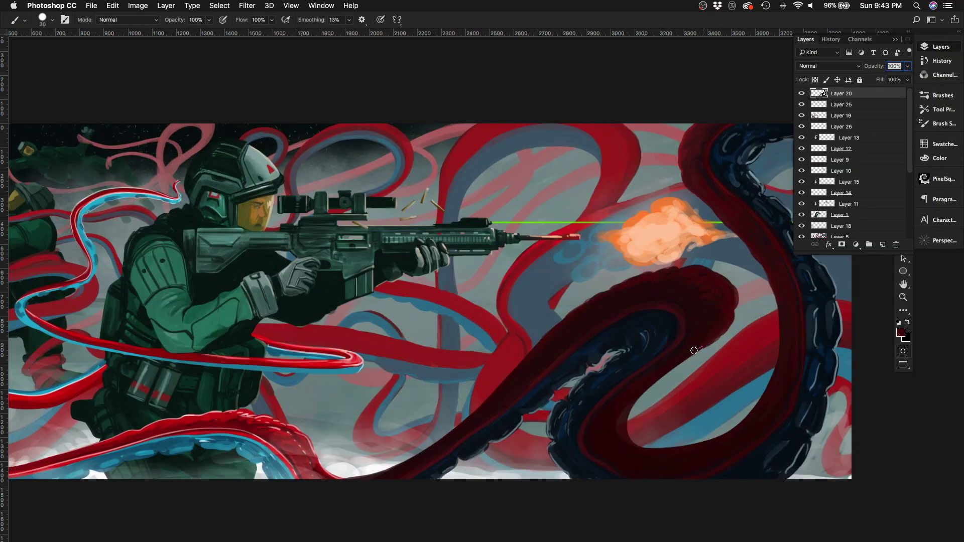
scroll(650, 453, "up", 3)
scroll(651, 454, "right", 2)
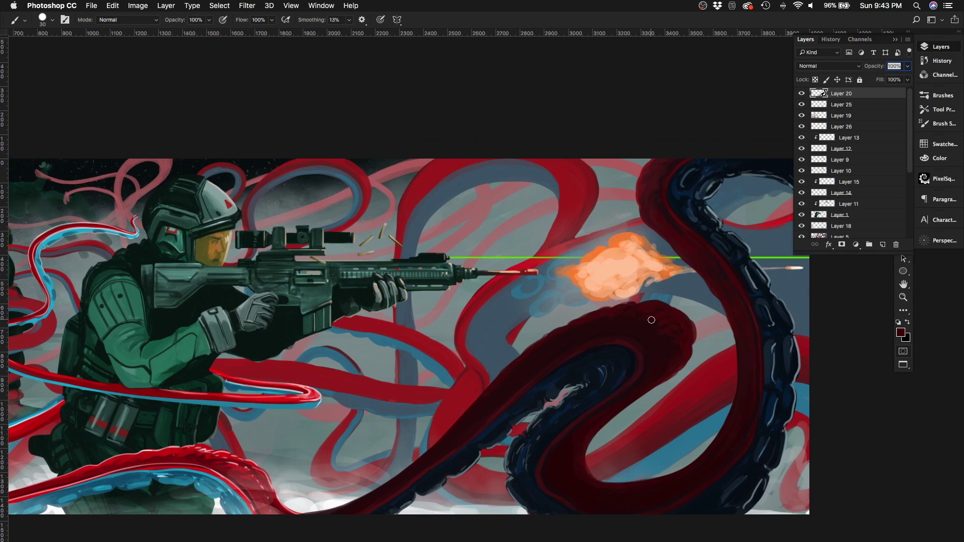
Step: Set brush smoothing to 81% and trace thin red rim lines along the dark tentacle's upper section with 3 px and 5 px brushes
key("alt+8")
key("alt+1")
scroll(657, 196, "up", 3)
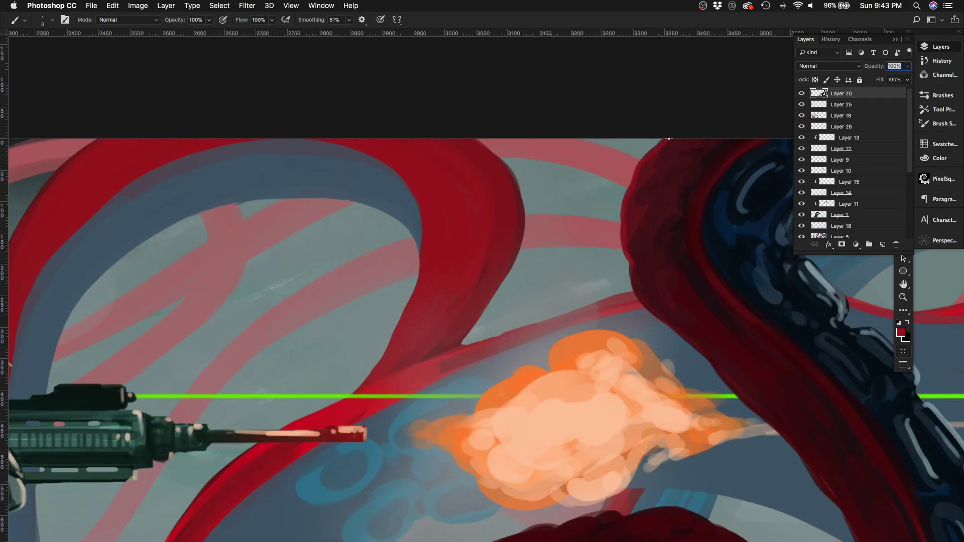
mouse_move(665, 142)
left_mouse_down()
mouse_move(626, 198)
mouse_move(635, 270)
mouse_move(671, 333)
mouse_move(712, 367)
left_mouse_up()
scroll(647, 220, "left", 1)
scroll(647, 220, "down", 5)
mouse_move(663, 245)
left_mouse_down()
mouse_move(527, 257)
mouse_move(387, 326)
mouse_move(718, 327)
mouse_move(703, 386)
left_mouse_up()
key("ctrl+0")
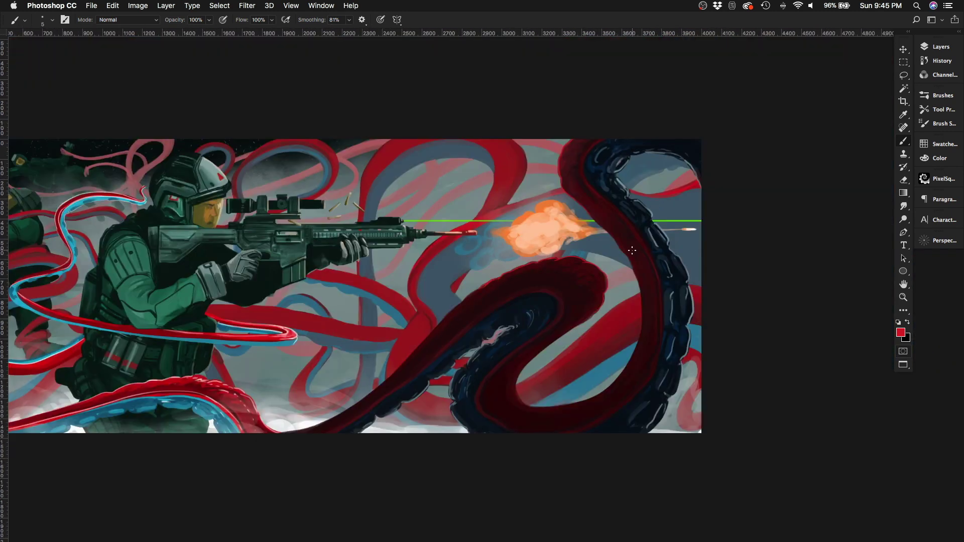
Step: Rim the dark tentacle's folded loop and inner curve in bright red with an 8 px brush, and switch to the 20 px Eraser
scroll(457, 289, "up", 5)
mouse_move(458, 289)
left_mouse_down()
mouse_move(390, 394)
mouse_move(216, 539)
left_mouse_up()
scroll(652, 301, "down", 3)
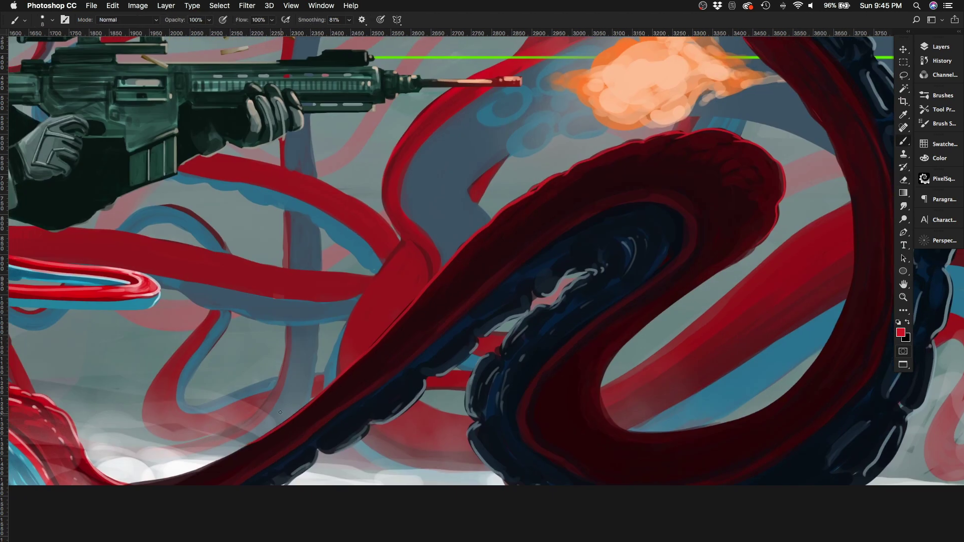
mouse_move(746, 248)
left_mouse_down()
mouse_move(616, 355)
mouse_move(653, 438)
mouse_move(634, 436)
left_mouse_up()
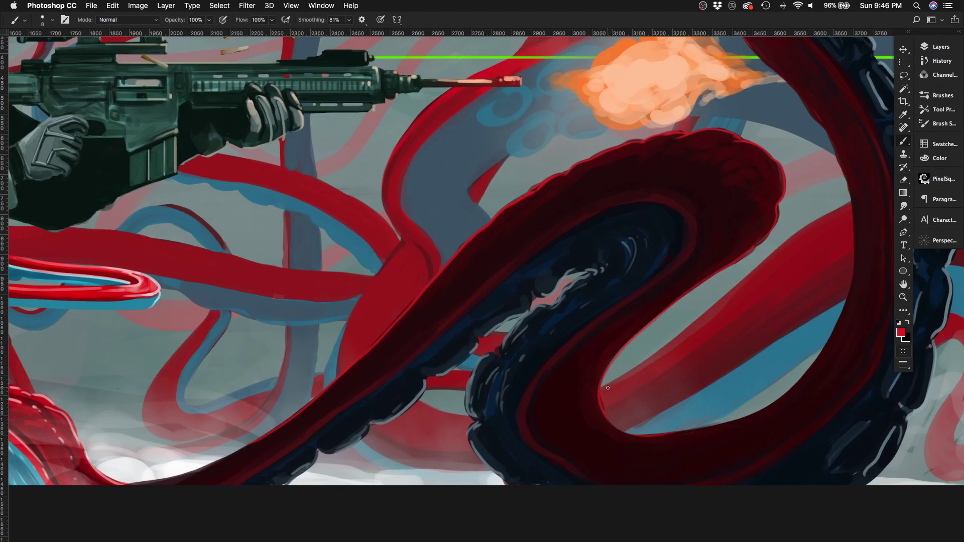
scroll(633, 438, "down", 3)
key("e")
scroll(556, 276, "down", 2)
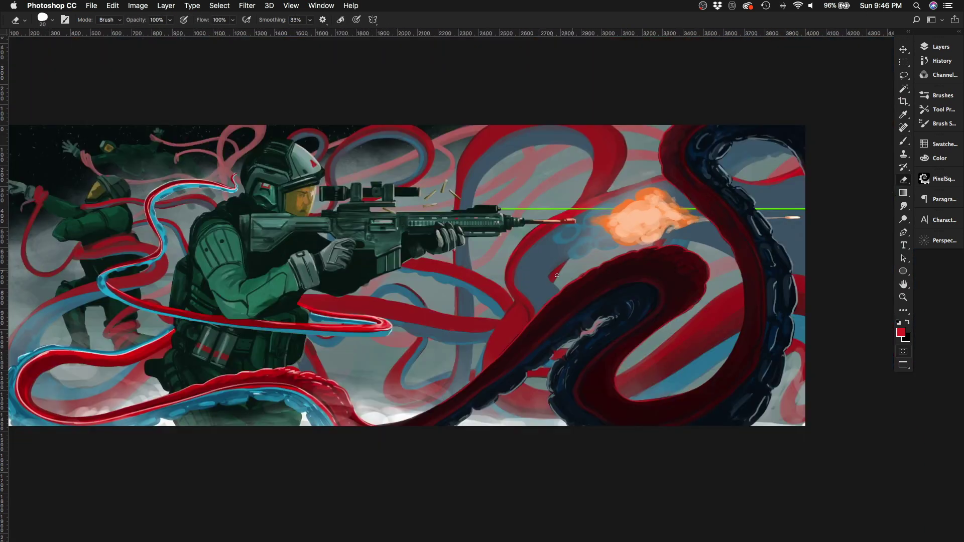
Step: Set a pale pink at 17% saturation and 86% brightness, rim the large dark tentacle's outer edge with a 6 px brush, and mirror the canvas
scroll(618, 180, "up", 3)
left_click(939, 158)
left_click(853, 171)
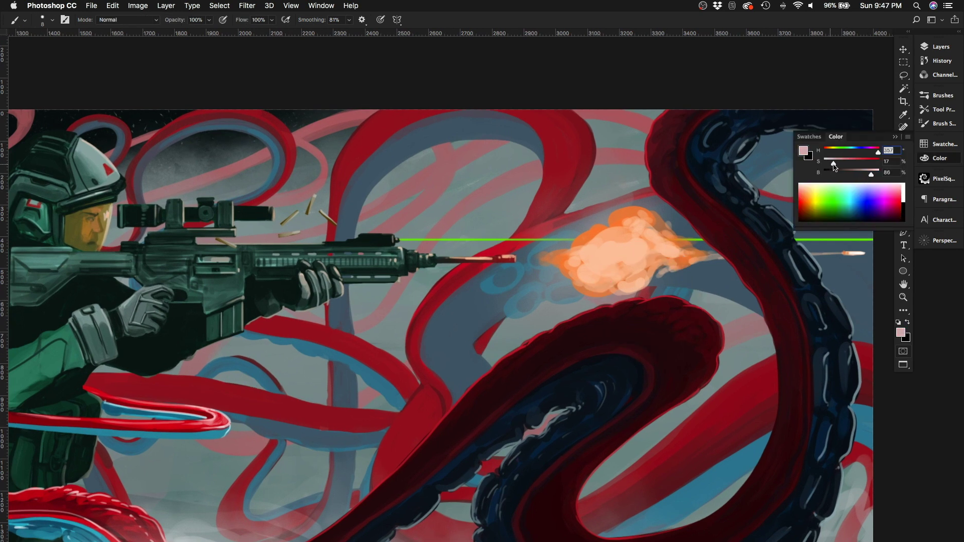
key("b")
scroll(675, 93, "up", 2)
scroll(665, 300, "down", 2)
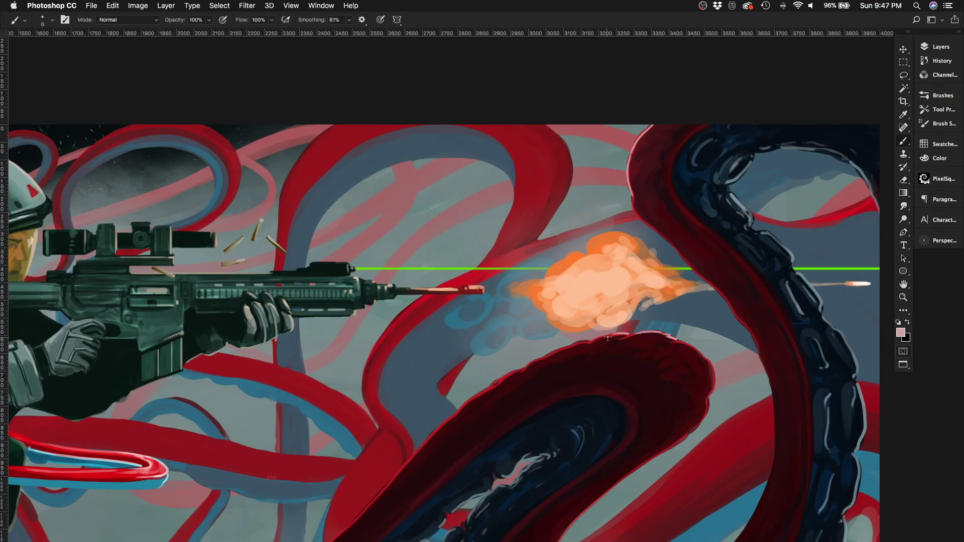
left_click_drag(502, 382, 625, 225)
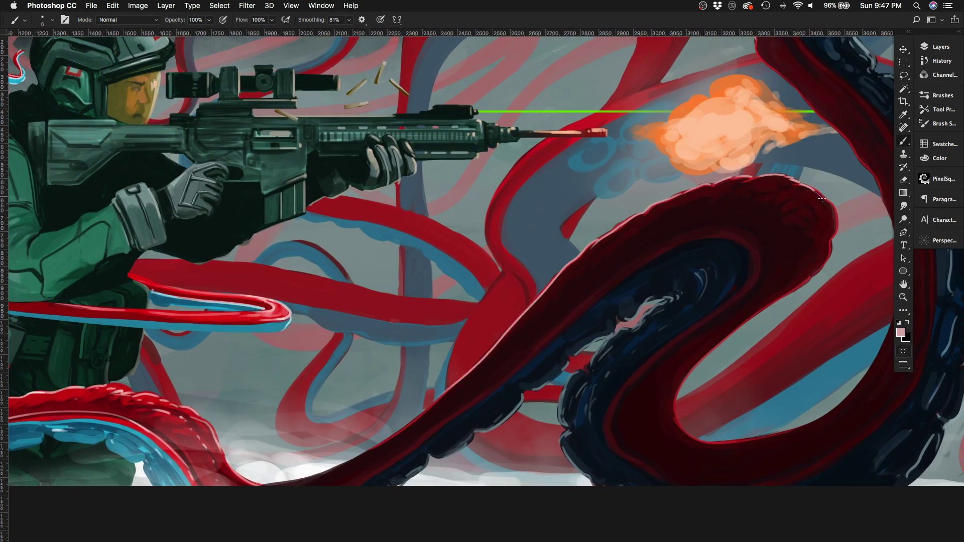
scroll(769, 358, "down", 3)
key("h")
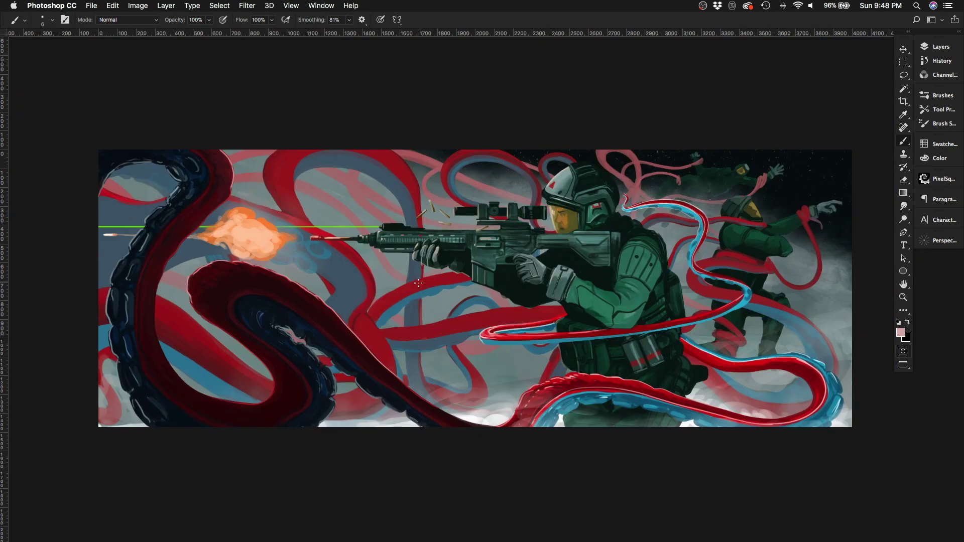
Step: Paint dark blue suckers along the underside of the thin tentacle wrapping the soldier on Layer 19, using 15 px and 20 px brushes
key("F7")
scroll(633, 312, "up", 5)
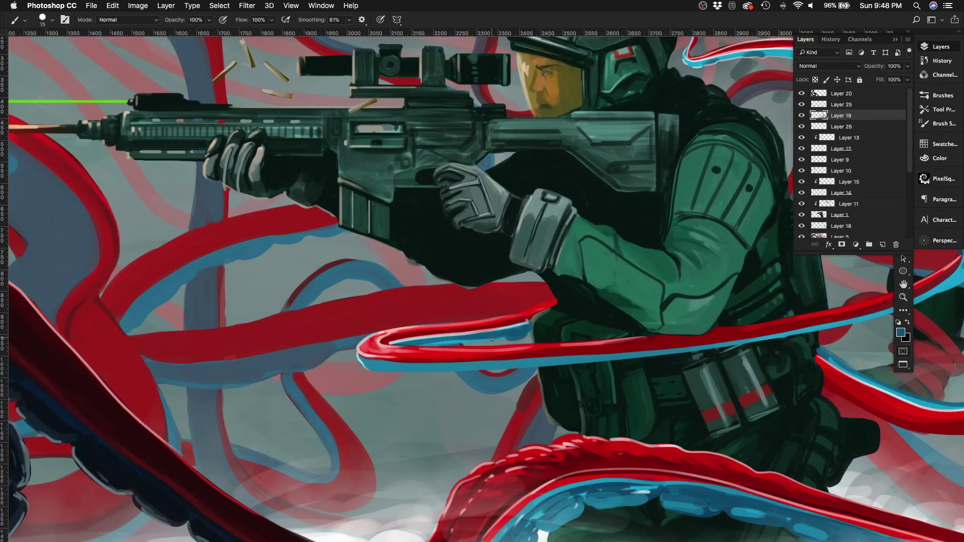
left_click_drag(411, 340, 497, 340)
left_click_drag(369, 370, 592, 363)
mouse_move(592, 362)
left_mouse_down()
mouse_move(436, 392)
mouse_move(703, 352)
left_mouse_up()
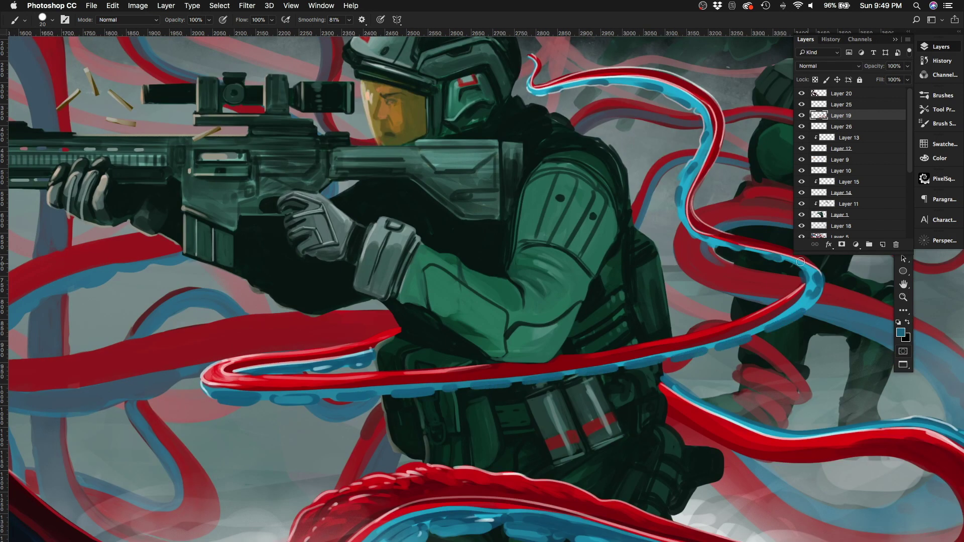
Step: Add pale blue highlights to the suckers of the bright foreground tentacles with a 9 px brush, and mirror the canvas
scroll(672, 263, "up", 3)
key("bracketleft")
key("bracketleft")
mouse_move(278, 439)
left_mouse_down()
mouse_move(492, 437)
mouse_move(692, 401)
left_mouse_up()
left_click_drag(506, 433, 564, 429)
scroll(598, 335, "down", 5)
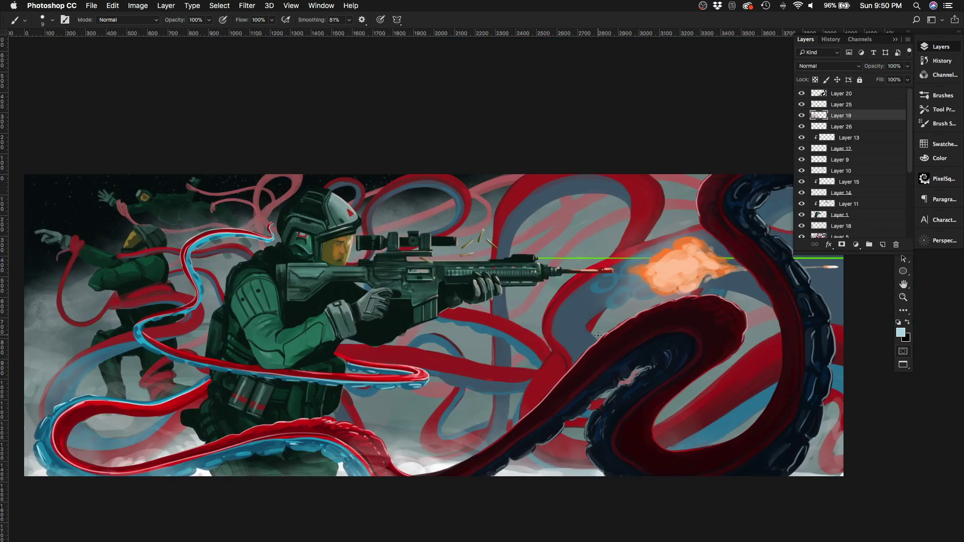
scroll(141, 354, "up", 3)
left_click_drag(205, 383, 283, 399)
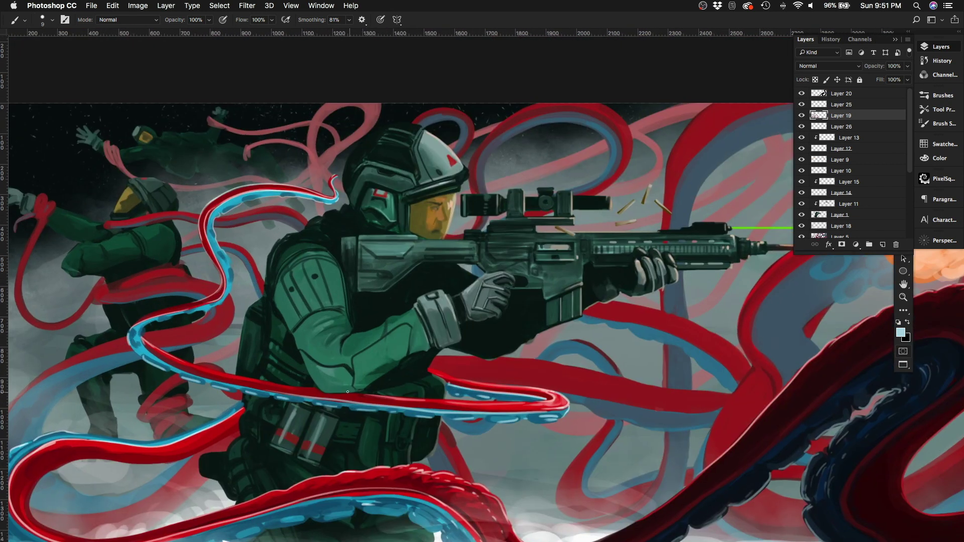
scroll(284, 399, "down", 5)
key("h")
left_click(531, 540)
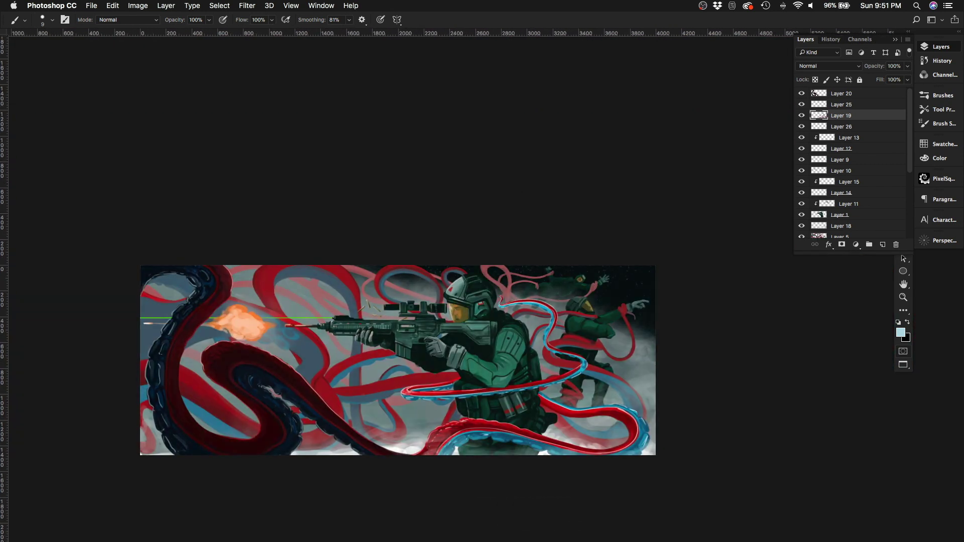
Step: Select the bullet casings on Layer 12 and place a duplicate of them below the rifle
left_click(756, 226)
scroll(369, 317, "up", 3)
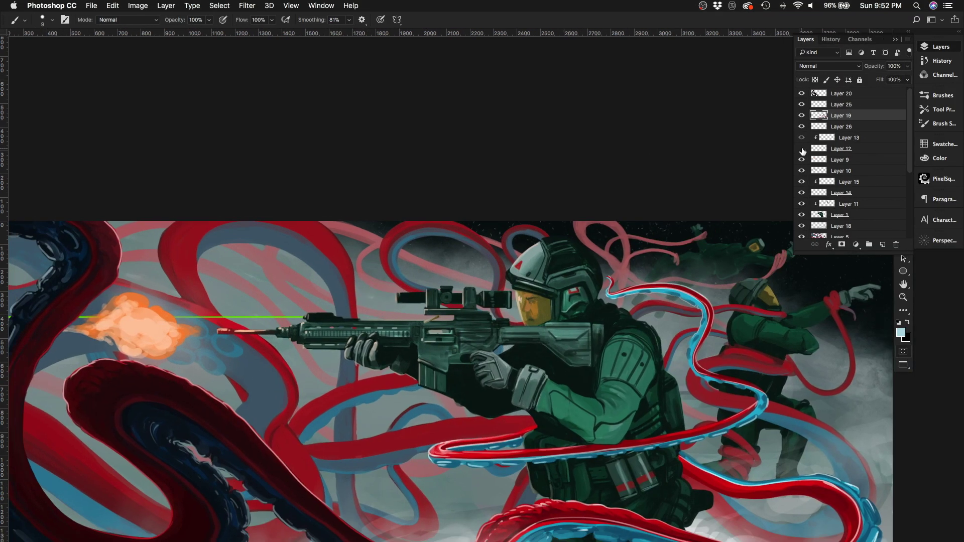
left_click(823, 149)
scroll(447, 308, "down", 2)
key("v")
left_click_drag(399, 209, 416, 264)
key("ctrl+alt+t")
key("Return")
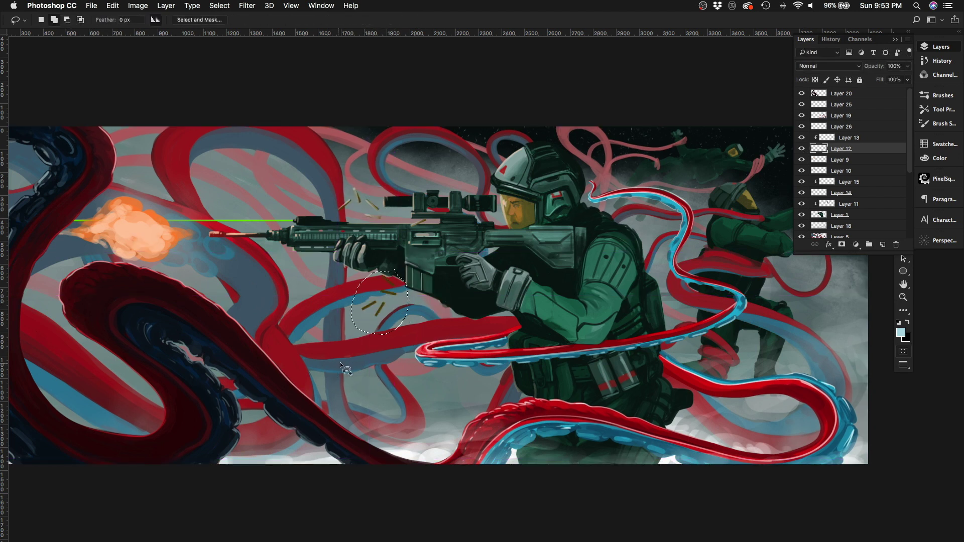
Step: Duplicate the lassoed casings further down and rotate the lowest copy by about 30°
key("ctrl+alt+t")
left_click_drag(382, 307, 362, 371)
key("Return")
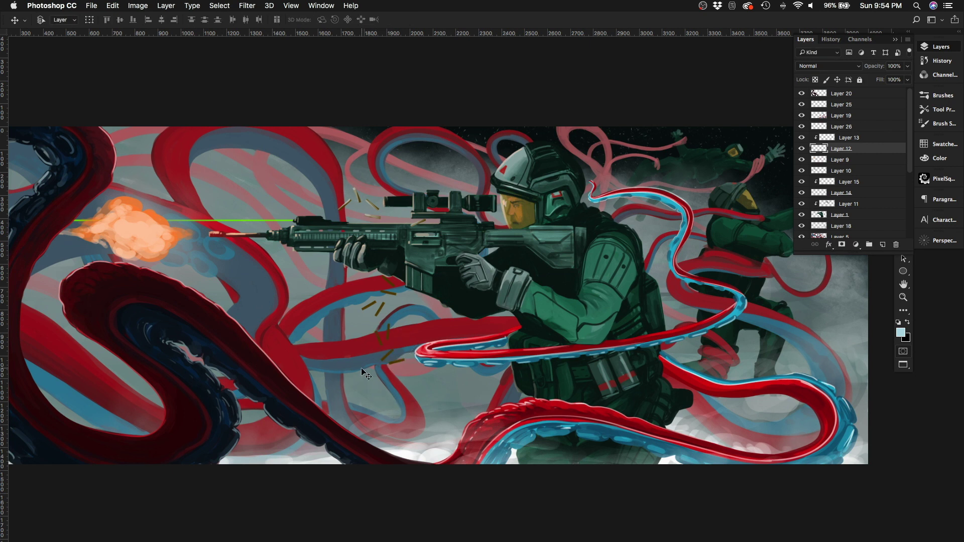
scroll(409, 364, "up", 2)
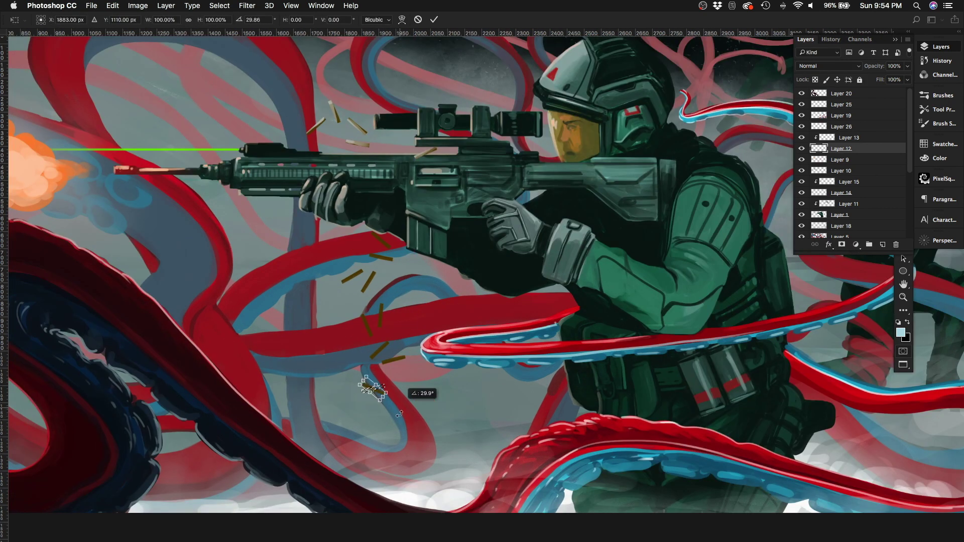
scroll(424, 357, "up", 1)
Step: Paint light grey highlights on the duplicated casings on Layer 13 with a 20 px brush, and mirror the canvas
key("alt+]")
key("b")
left_click(379, 311, "alt")
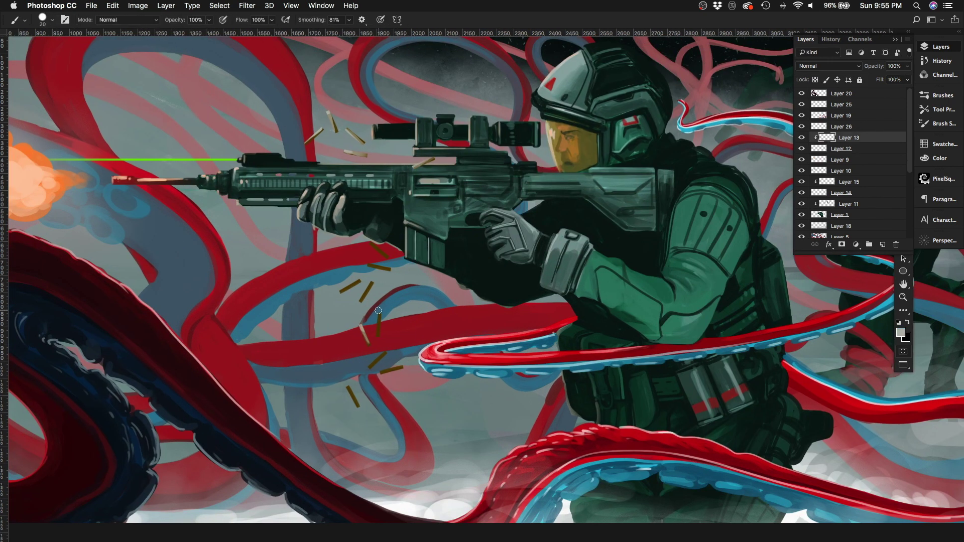
left_click_drag(344, 291, 359, 282)
left_click_drag(362, 298, 372, 285)
mouse_move(368, 264)
left_mouse_down()
mouse_move(390, 268)
mouse_move(387, 256)
left_mouse_up()
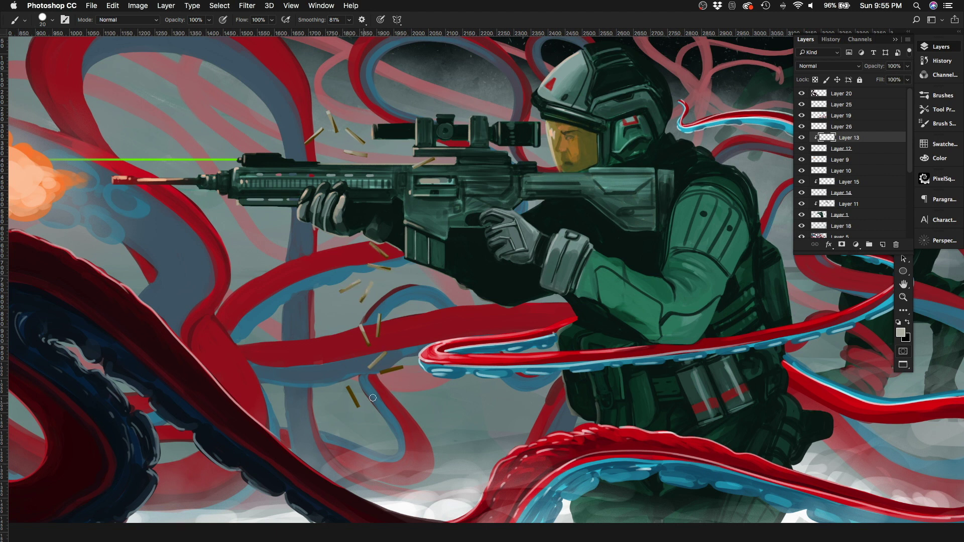
left_click_drag(356, 406, 348, 387)
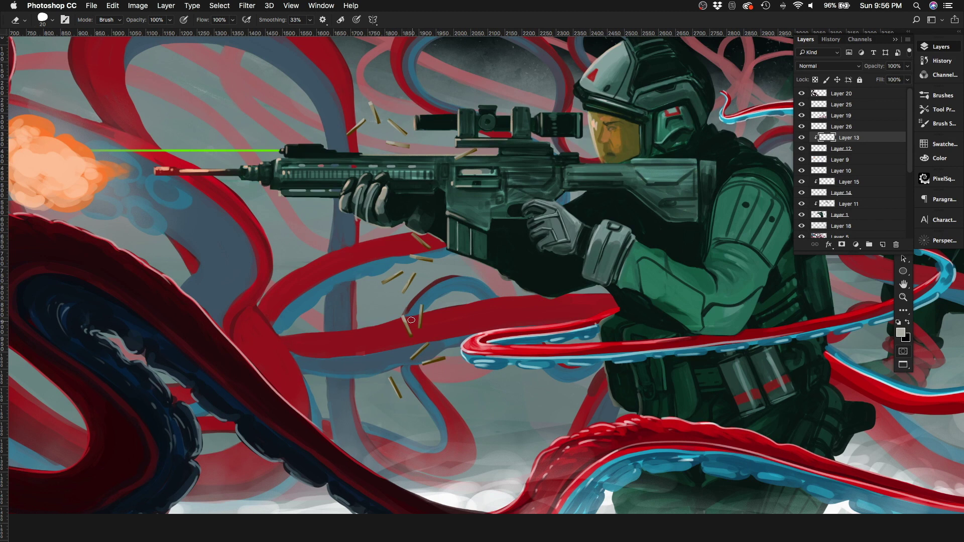
key("b")
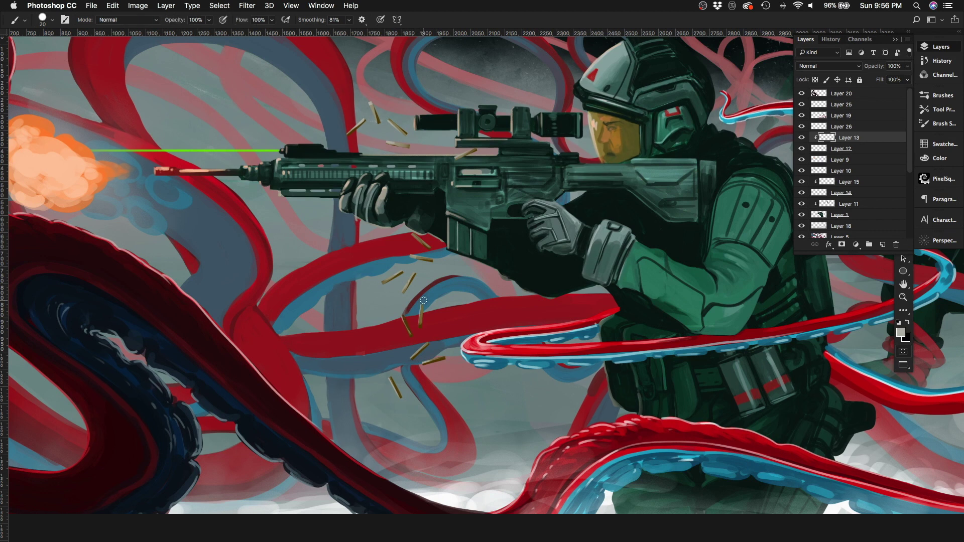
key("super+minus")
key("super+minus")
key("super+shift+h")
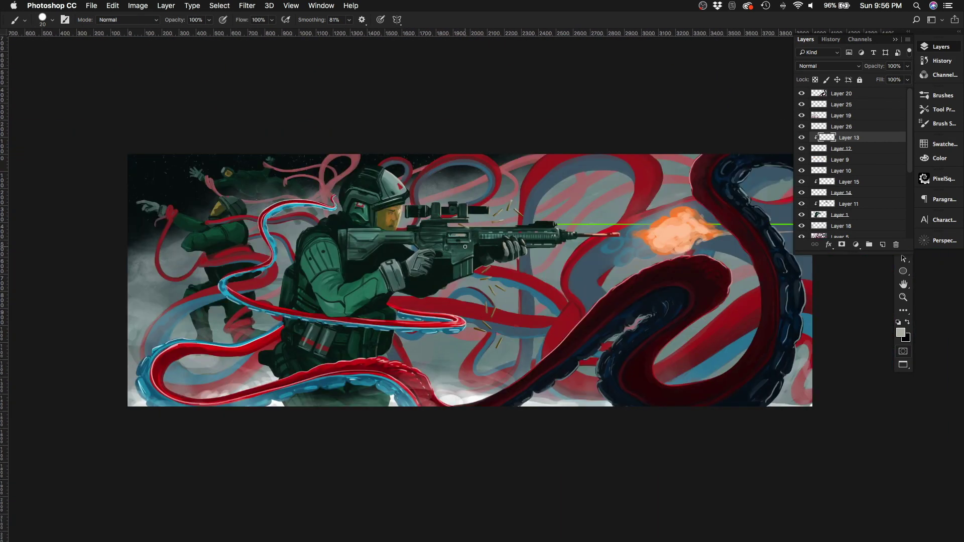
Step: Paint a white-hot core into the muzzle flash on Layer 9 with a 20 px brush at 26% smoothing, and sample orange from its edge
scroll(465, 246, "right", 5)
left_click(859, 95)
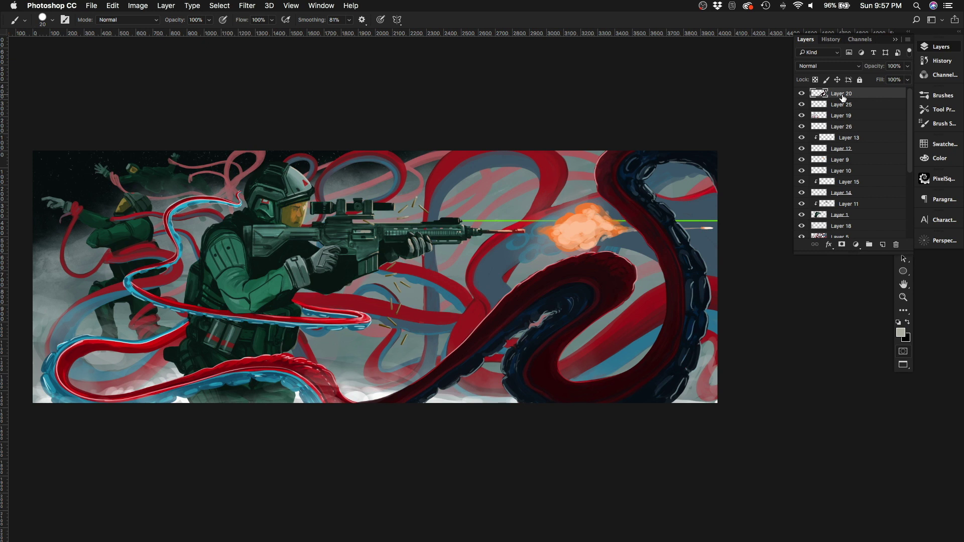
left_click(841, 160)
scroll(588, 226, "up", 3)
left_click(585, 222, "alt")
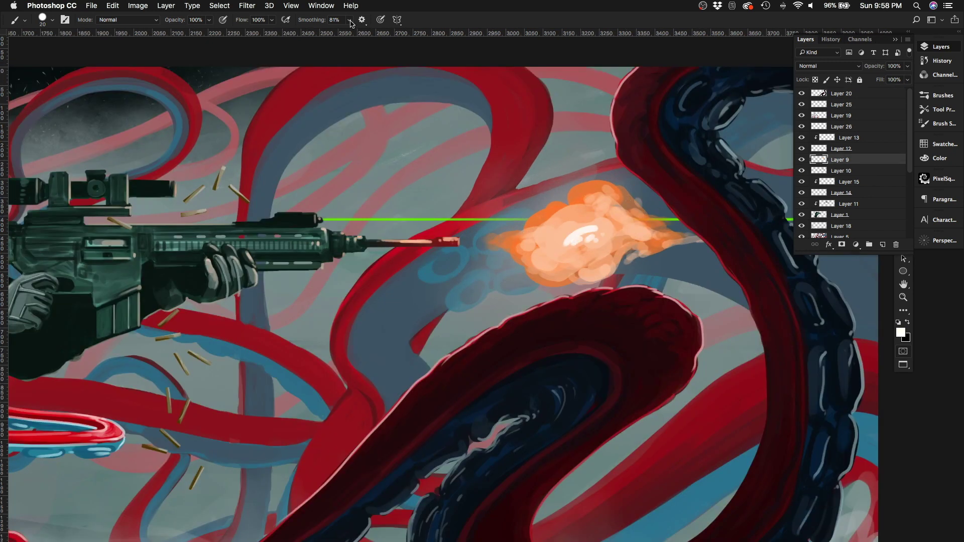
left_click_drag(350, 20, 323, 27)
mouse_move(547, 235)
left_mouse_down()
mouse_move(603, 232)
mouse_move(588, 247)
mouse_move(653, 223)
mouse_move(607, 238)
left_mouse_up()
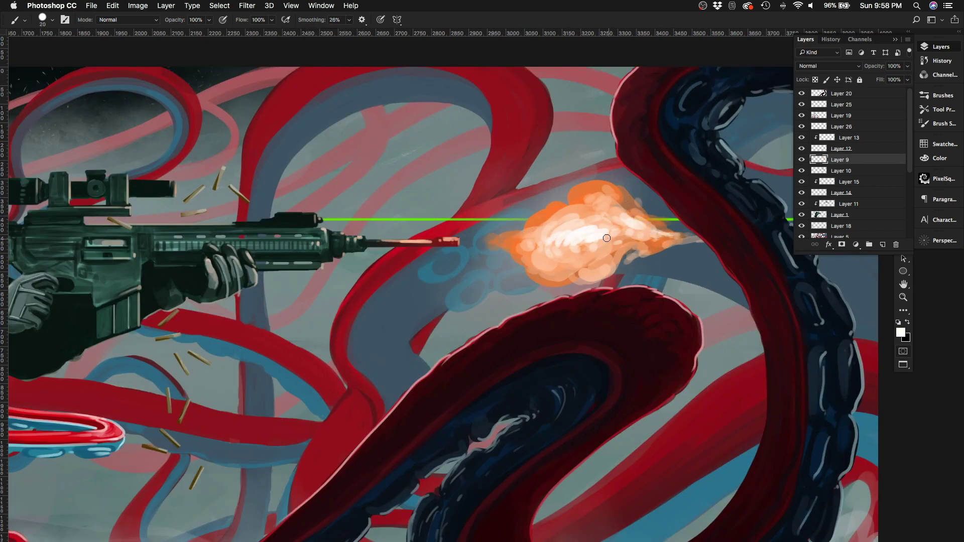
left_click(615, 265, "alt")
scroll(687, 187, "down", 5)
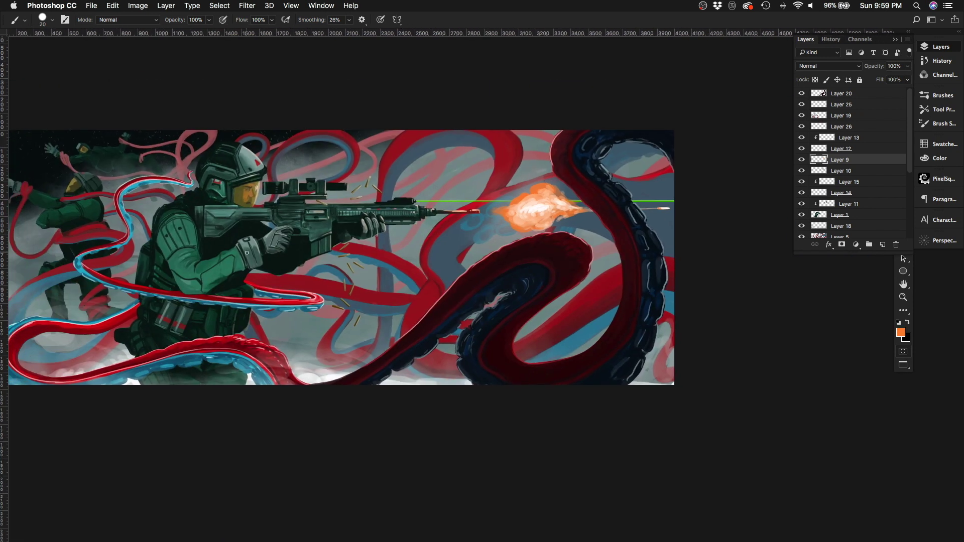
Step: Hide the layers above Layer 5 and paint blue sucker rings along the underside of the thick background tentacle behind the muzzle flash
left_click(801, 235, "alt")
scroll(841, 201, "down", 1)
left_click(839, 217)
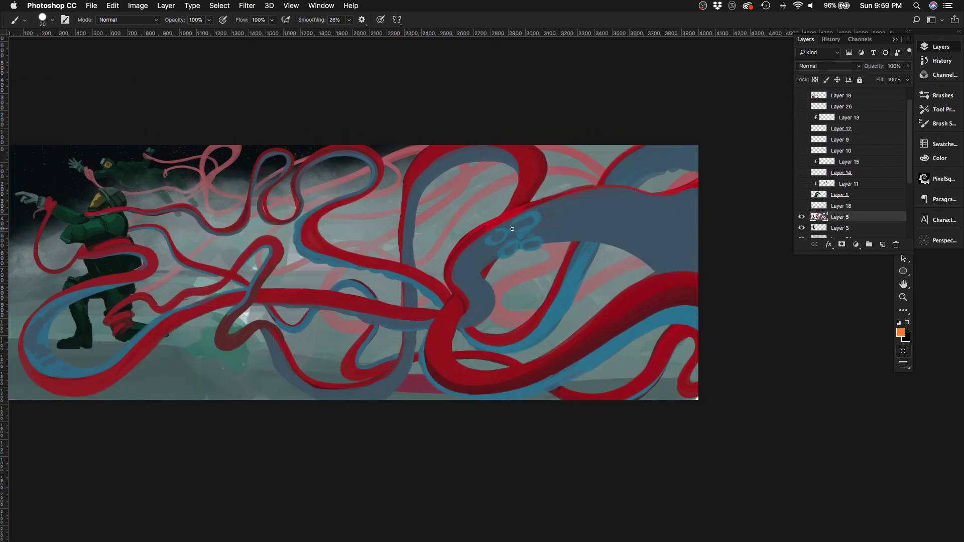
scroll(524, 222, "up", 2)
left_click(577, 199, "alt")
left_click_drag(577, 200, 622, 192)
mouse_move(452, 261)
left_mouse_down()
mouse_move(483, 274)
mouse_move(456, 300)
mouse_move(476, 344)
mouse_move(428, 346)
left_mouse_up()
left_click_drag(622, 228, 647, 233)
left_click_drag(666, 191, 697, 253)
key("bracketleft")
key("bracketleft")
key("bracketleft")
left_click(465, 266, "alt")
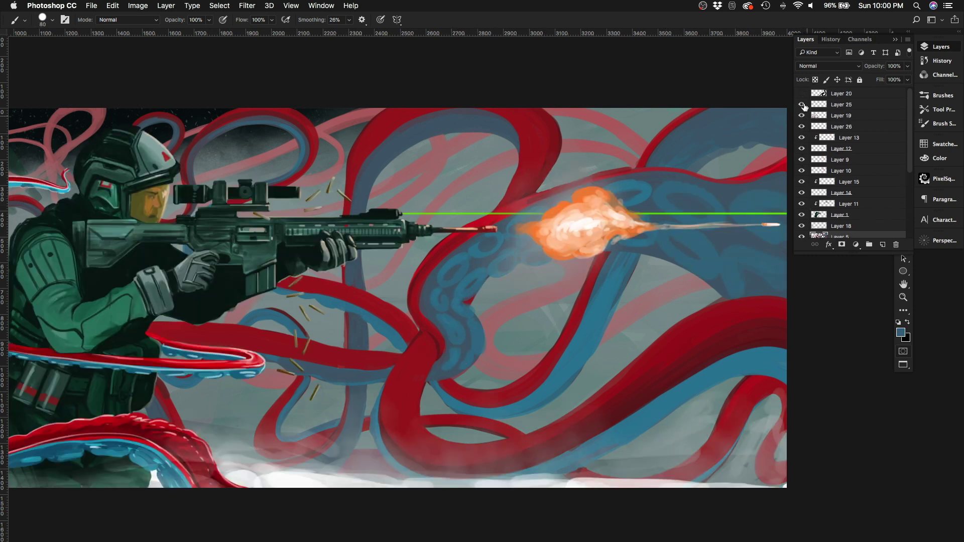
Step: Mirror the canvas back and paint suckers along the arching background tentacle and the blue strand beneath the thick one with a 45 px brush
key("super+0")
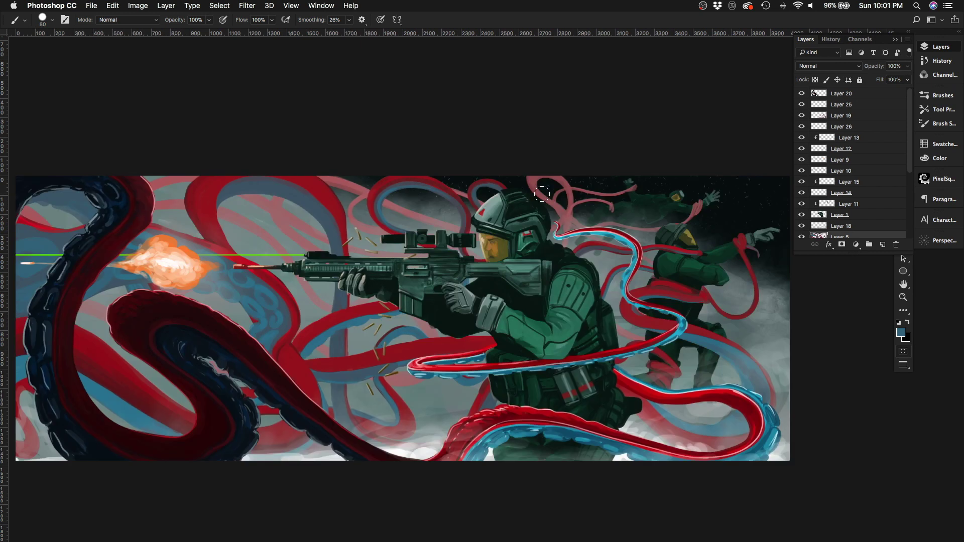
key("h")
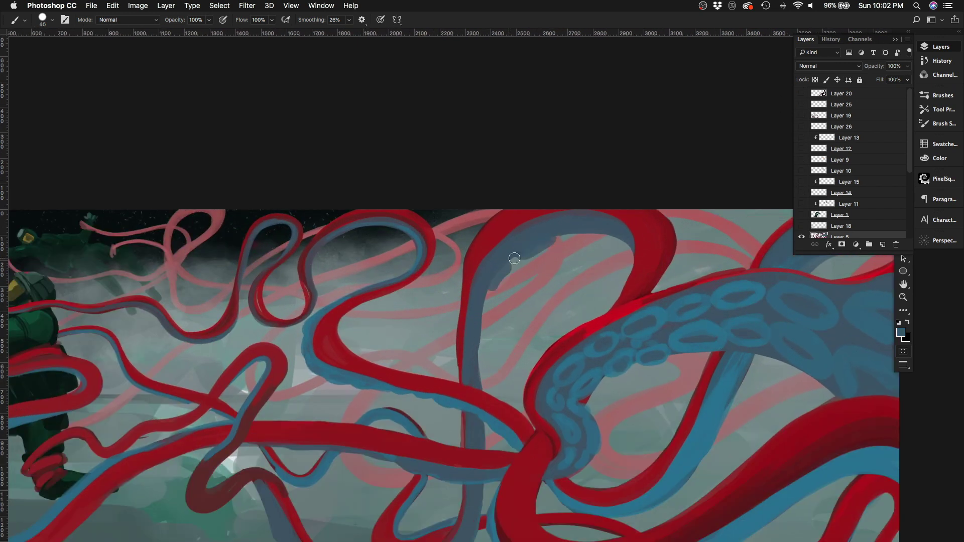
left_click_drag(599, 236, 629, 253)
left_click_drag(484, 299, 477, 387)
left_click_drag(718, 369, 743, 397)
left_click_drag(699, 430, 643, 395)
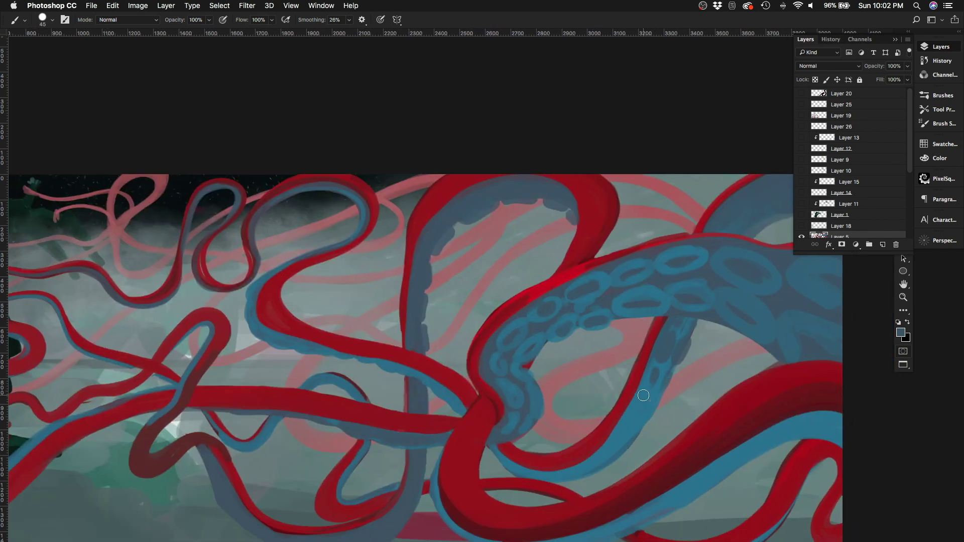
scroll(445, 318, "left", 6)
scroll(445, 318, "down", 2)
Step: Brighten the red tentacles around the background soldier with sampled red, using 10 px and 30 px brushes and 80% smoothing
left_click(601, 167, "alt")
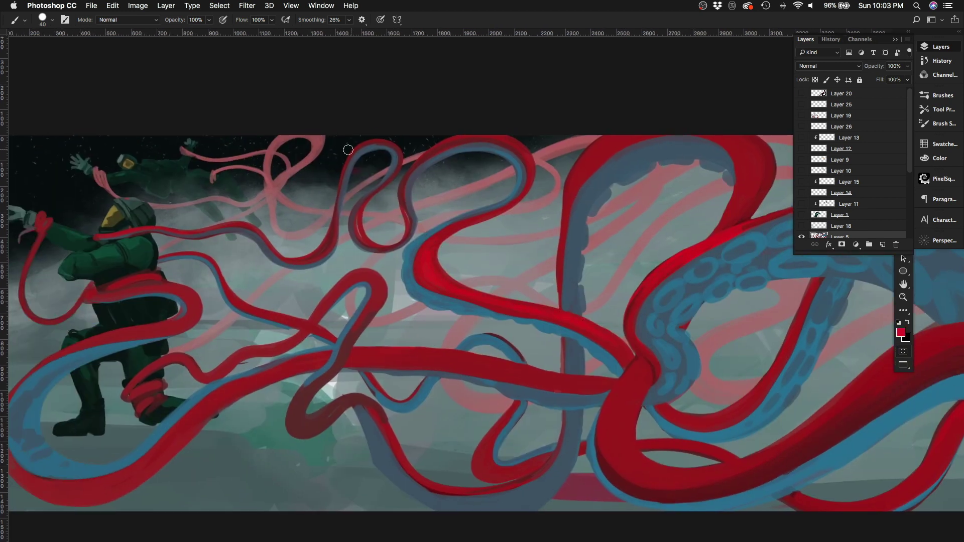
scroll(348, 150, "left", 6)
scroll(347, 150, "down", 2)
key("bracketleft")
key("bracketleft")
key("bracketleft")
key("alt+8")
left_click_drag(201, 205, 195, 224)
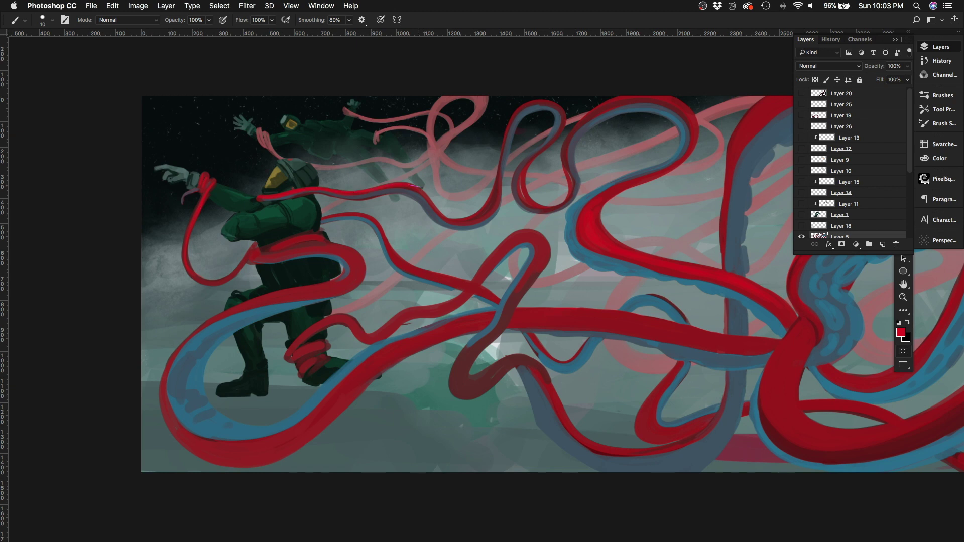
key("bracketright")
key("bracketright")
left_click_drag(360, 266, 363, 281)
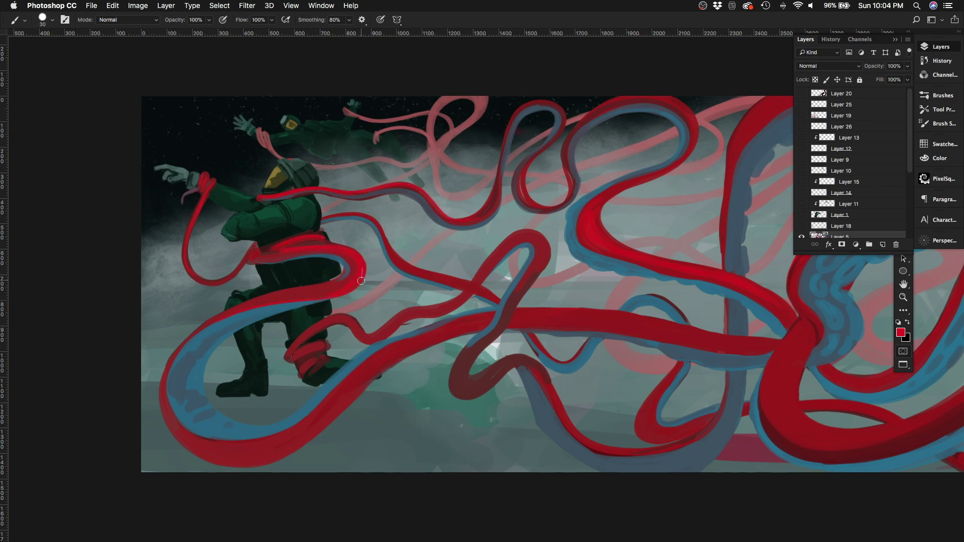
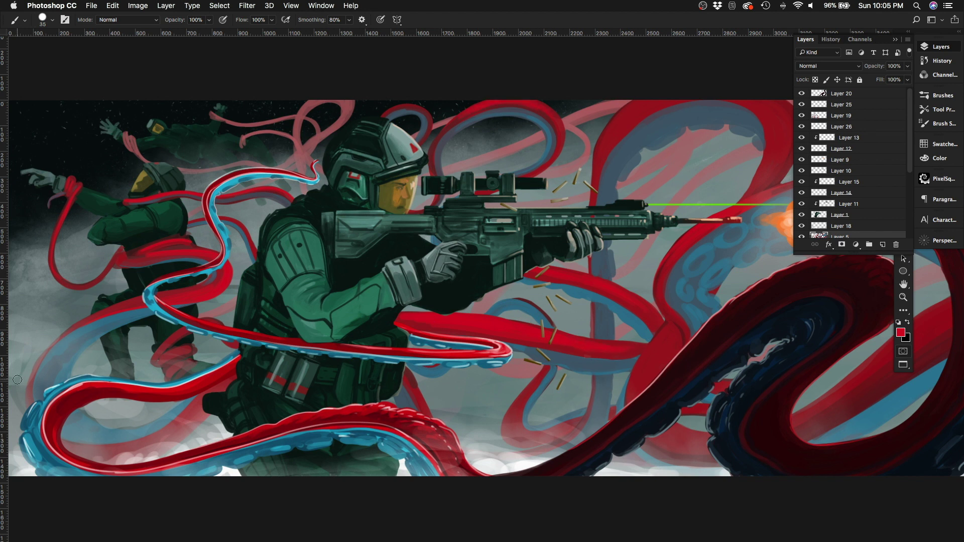
Step: Review the full composition and add a new layer between Layer 20 and Layer 25
key("super+minus")
scroll(494, 312, "right", 3)
scroll(371, 295, "left", 5)
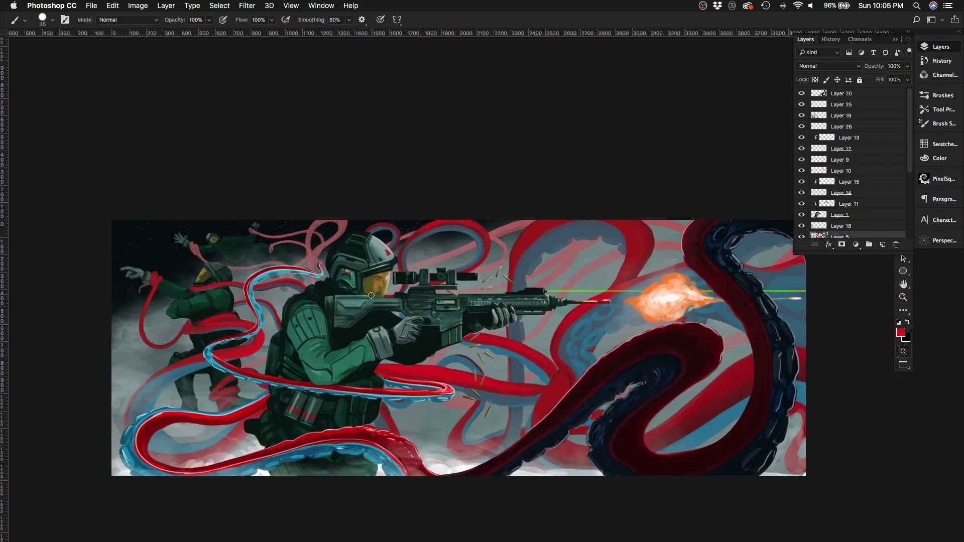
scroll(371, 295, "up", 3)
scroll(428, 310, "down", 5)
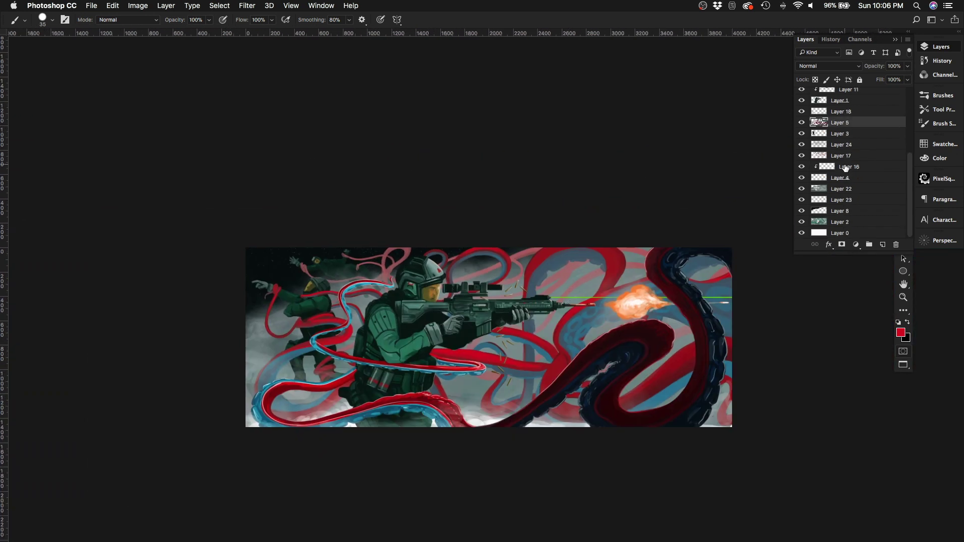
key("super+shift+alt+n")
scroll(425, 315, "up", 2)
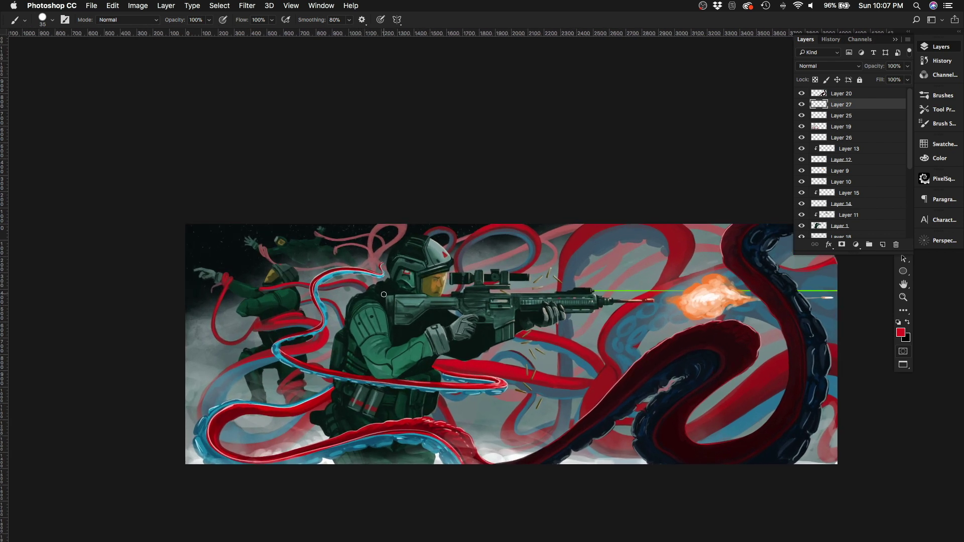
scroll(906, 209, "down", 5)
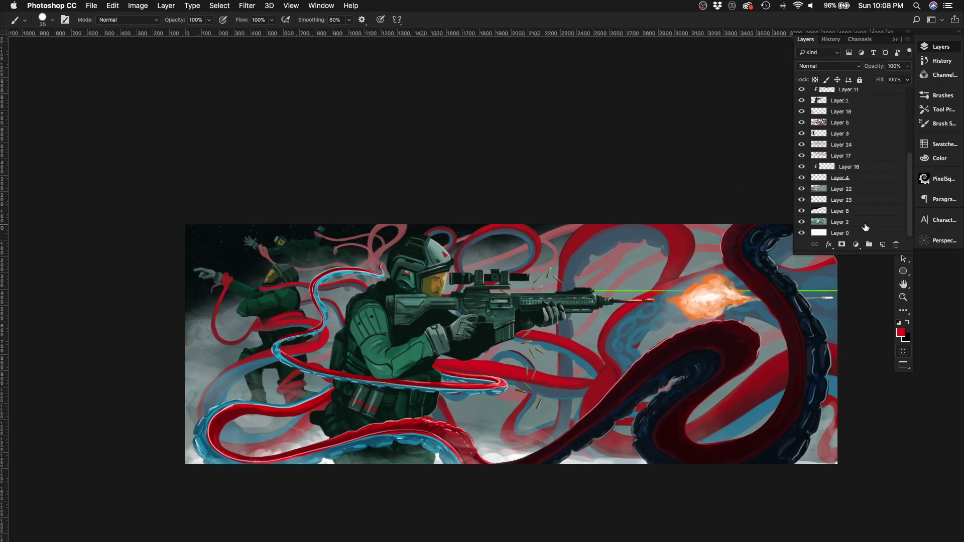
Step: Try a Field Blur on Layer 20 with extra pins at the dark foreground tentacle's top and base, using 0 px at the base
left_click(812, 93)
key("v")
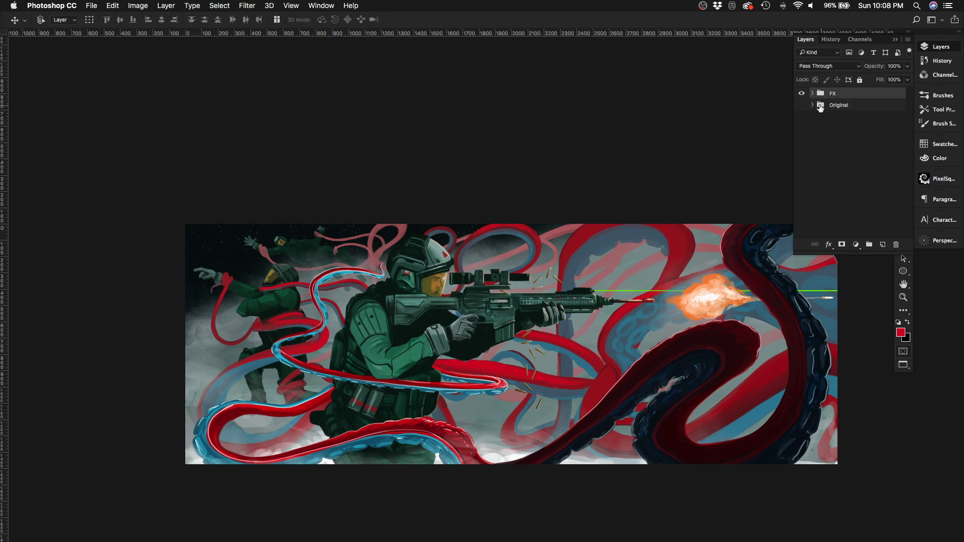
left_click(812, 105)
left_click(247, 6)
left_click(390, 134)
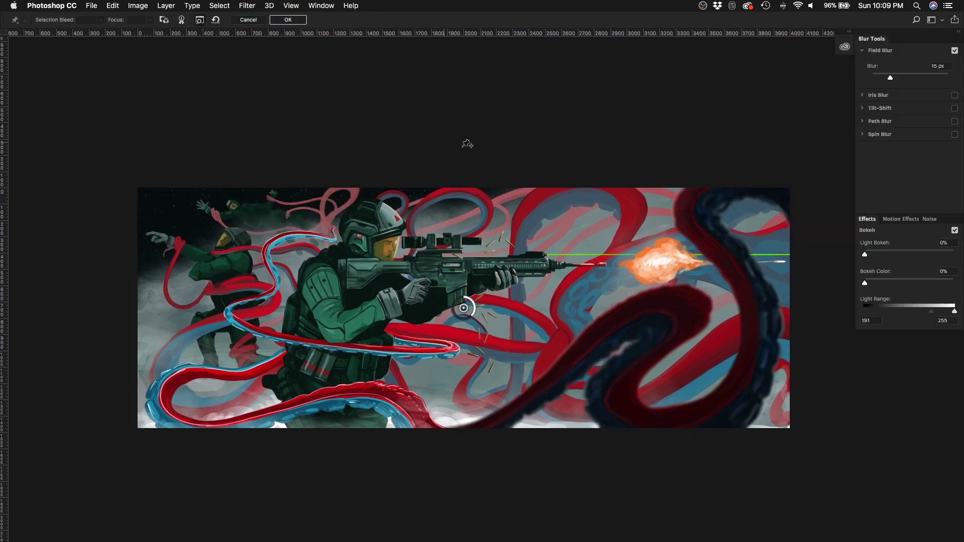
left_click(709, 201)
left_click(490, 420)
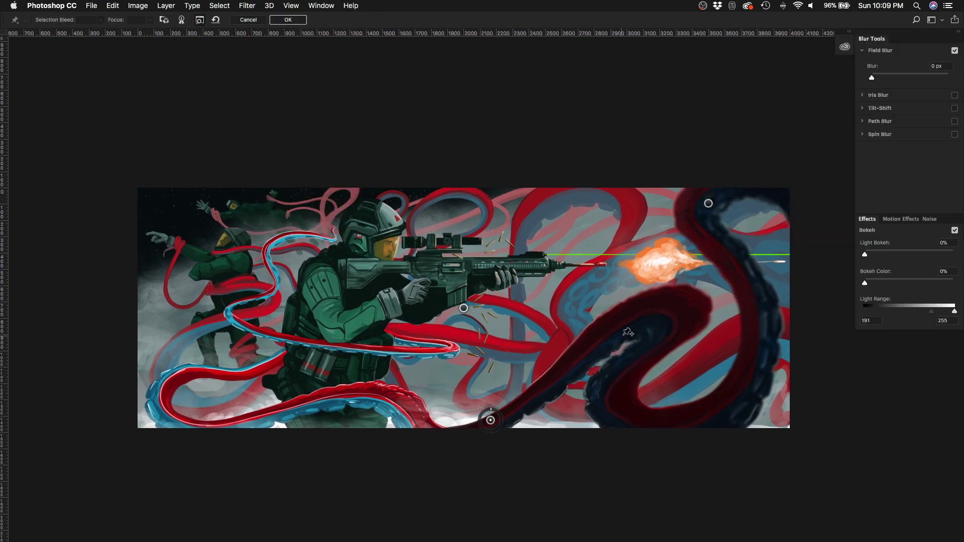
key("Escape")
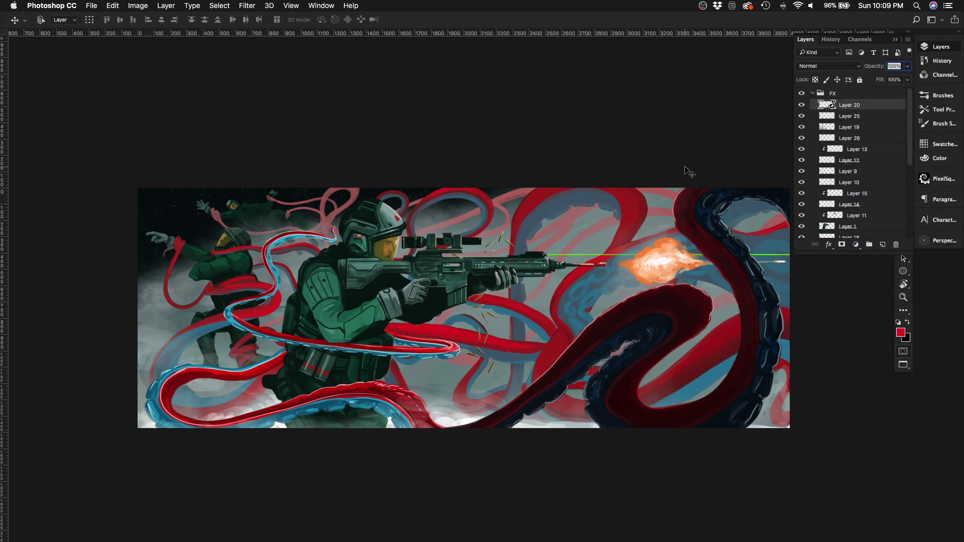
Step: Try a Path Blur at 50% speed on Layer 20, with an added blur path over the upper part of the dark foreground tentacle
key("Tab")
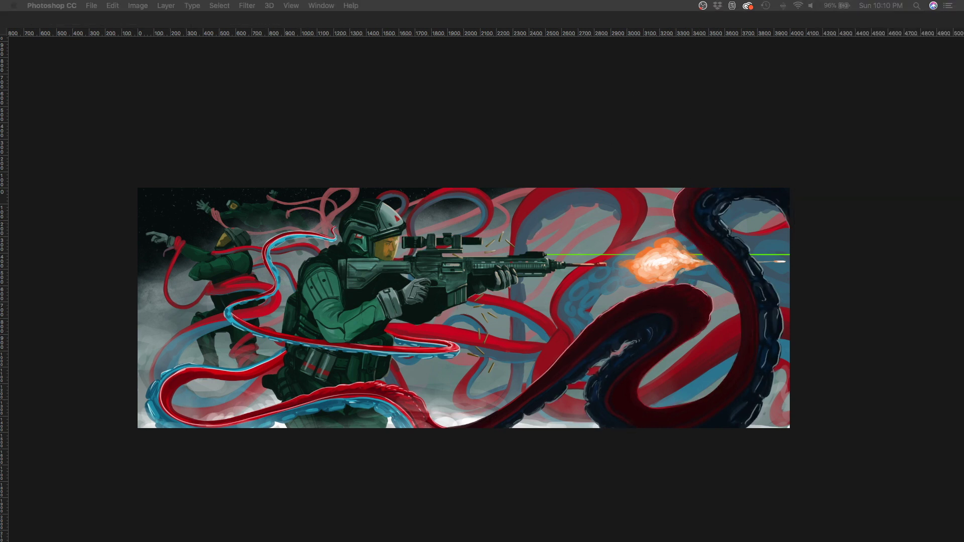
key("Tab")
left_click(247, 5)
left_click(396, 162)
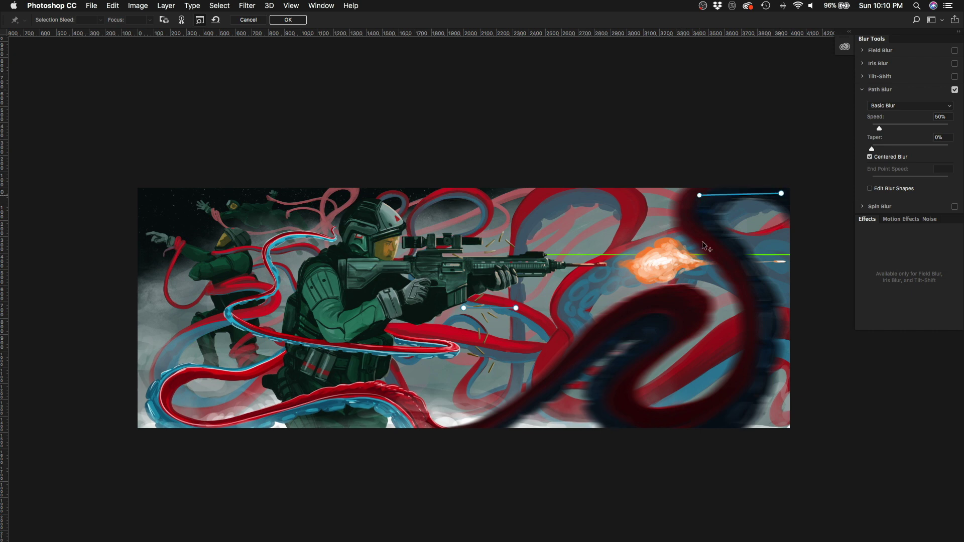
left_click(740, 274)
scroll(276, 58, "up", 2)
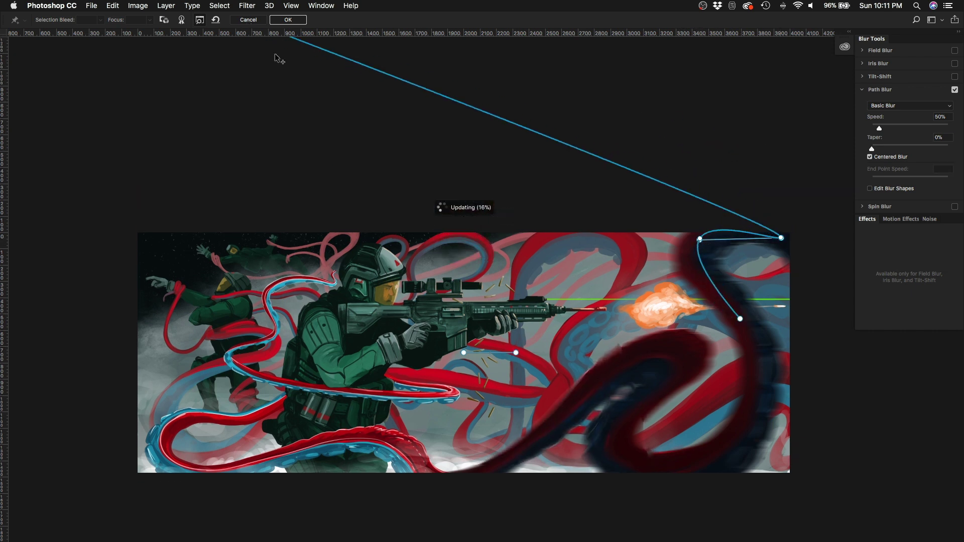
scroll(279, 60, "up", 1)
key("Escape")
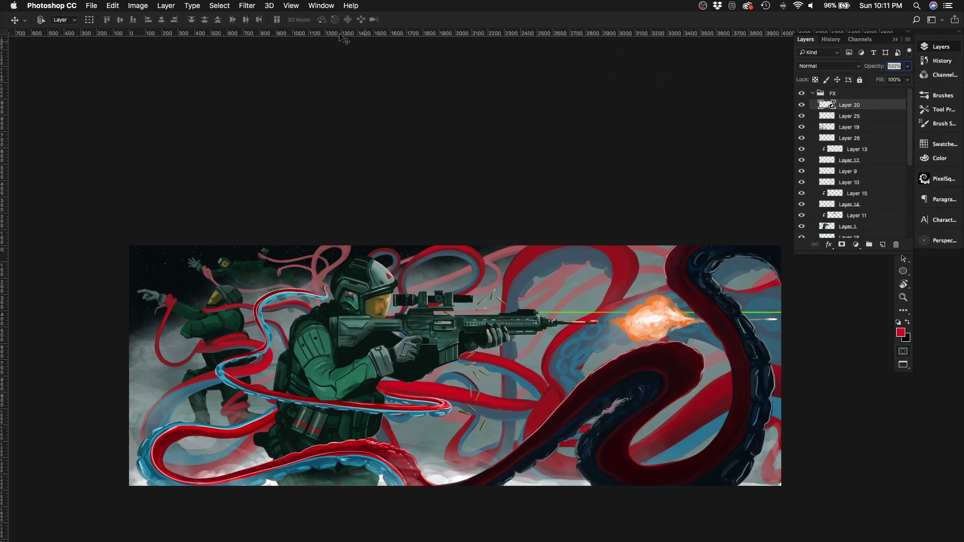
Step: Try a Color Balance adjustment above Layer 20 with midtones at +28 toward red and -11 toward magenta
left_click(247, 5)
left_click(855, 244)
left_click(876, 343)
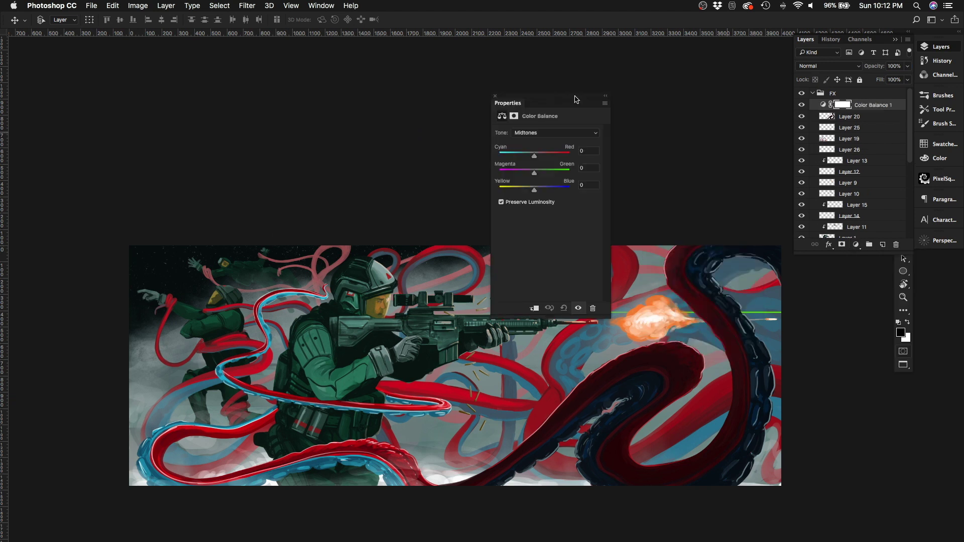
scroll(592, 22, "up", 2)
left_click_drag(574, 99, 708, 88)
left_click_drag(667, 146, 677, 148)
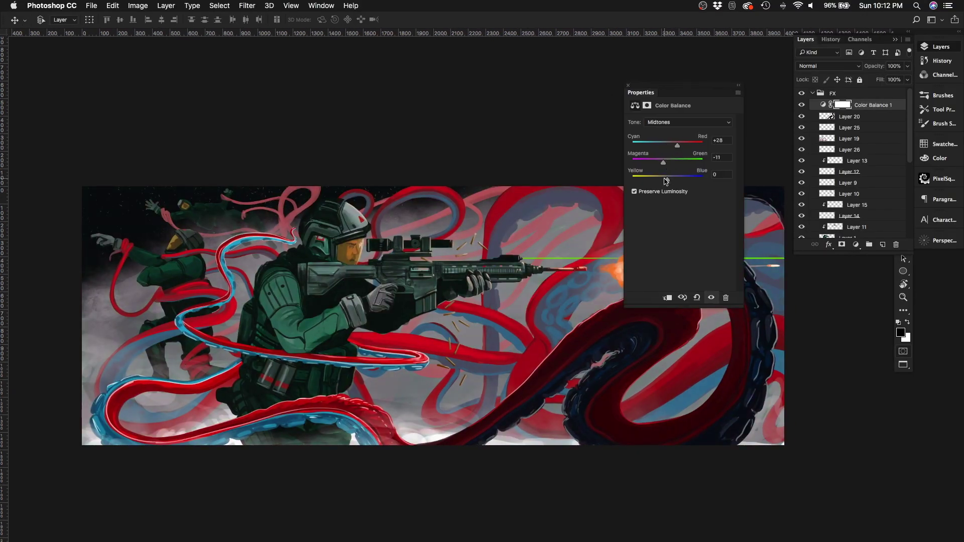
Step: Try a Hue/Saturation adjustment with saturation +8, and replace it with a Curves adjustment that darkens the shadows and lifts the midtones
left_click(856, 245)
left_click(876, 307)
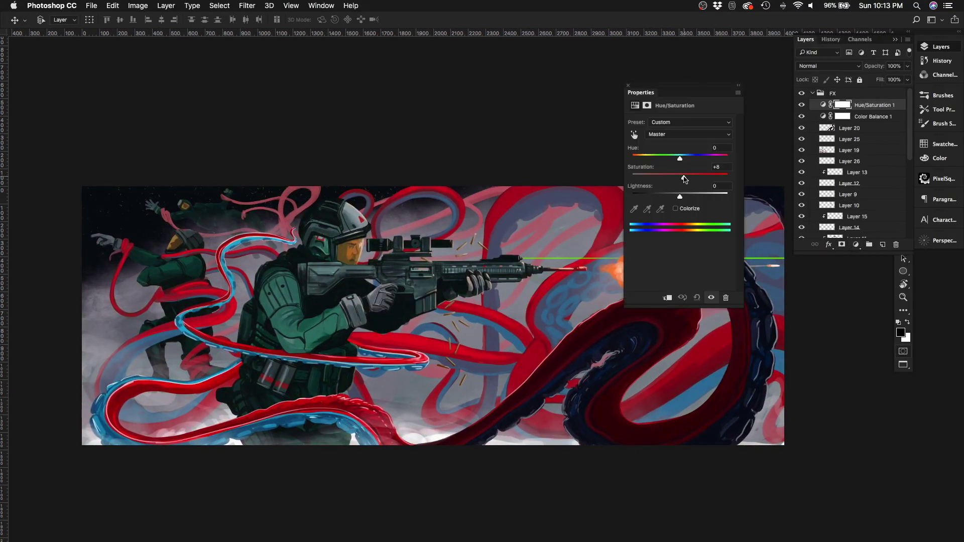
left_click(634, 134)
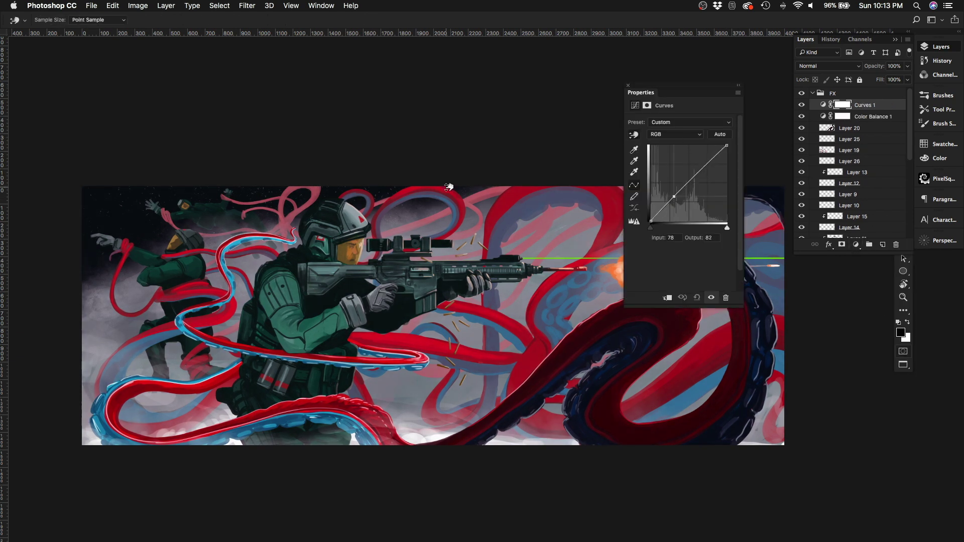
left_click_drag(610, 418, 611, 421)
mouse_move(297, 289)
left_mouse_down()
mouse_move(296, 259)
mouse_move(296, 284)
left_mouse_up()
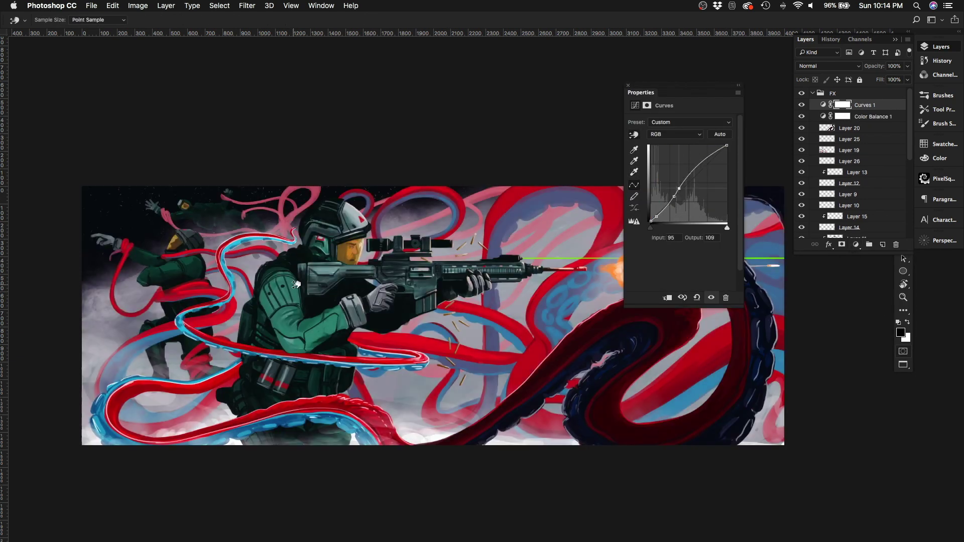
left_click(628, 85)
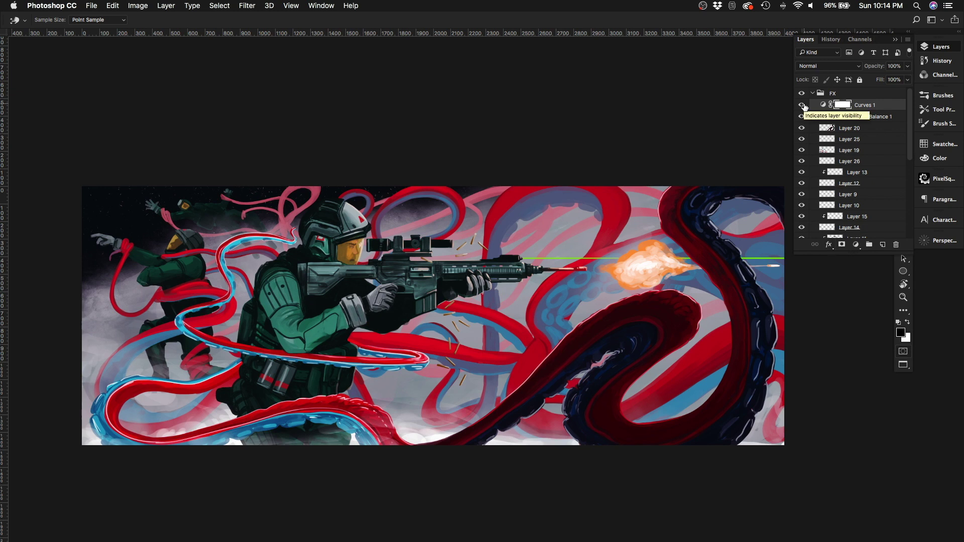
Step: Try Spin Blur and Path Blur on Layer 20, setting blur paths around the top of the foreground tentacle with a 160 px end point speed
key("v")
left_click(852, 128)
left_click(247, 5)
left_click(392, 173)
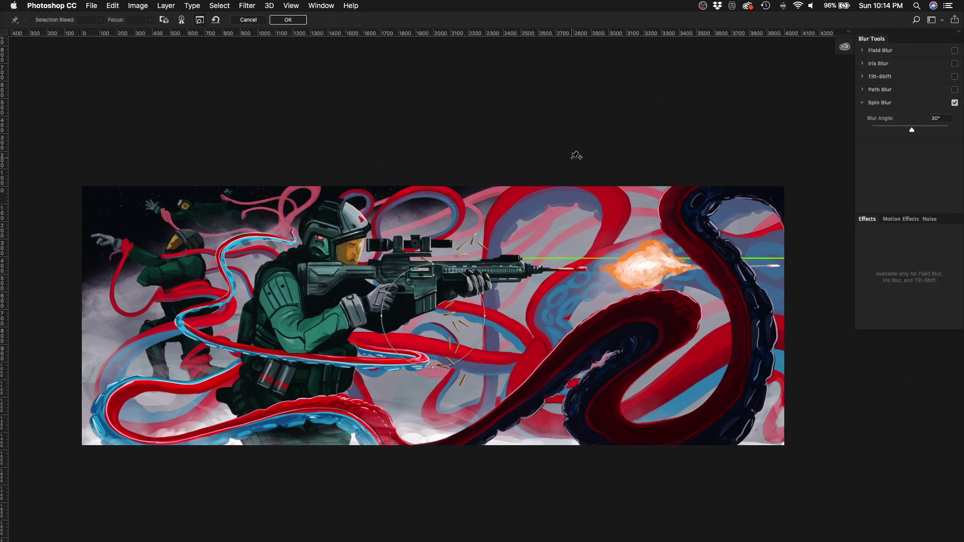
left_click(954, 89)
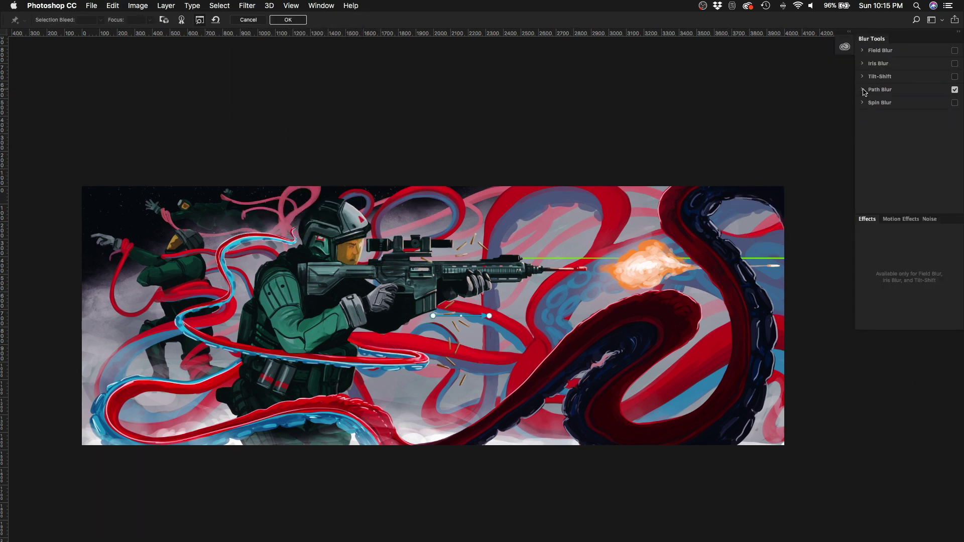
left_click_drag(576, 348, 710, 161)
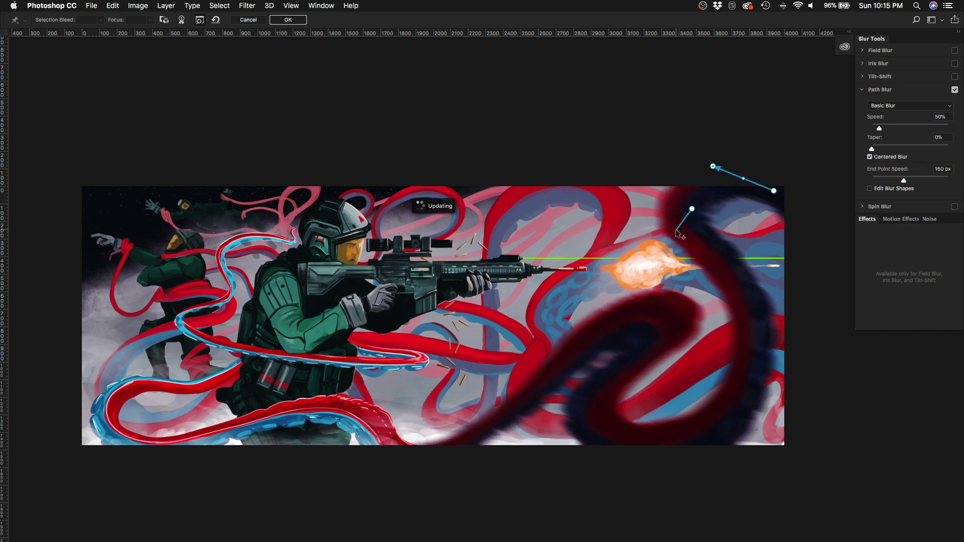
left_click(251, 22)
Step: Try a 33 px Field Blur over the whole foreground tentacle on Layer 20
left_click(247, 6)
left_click(387, 134)
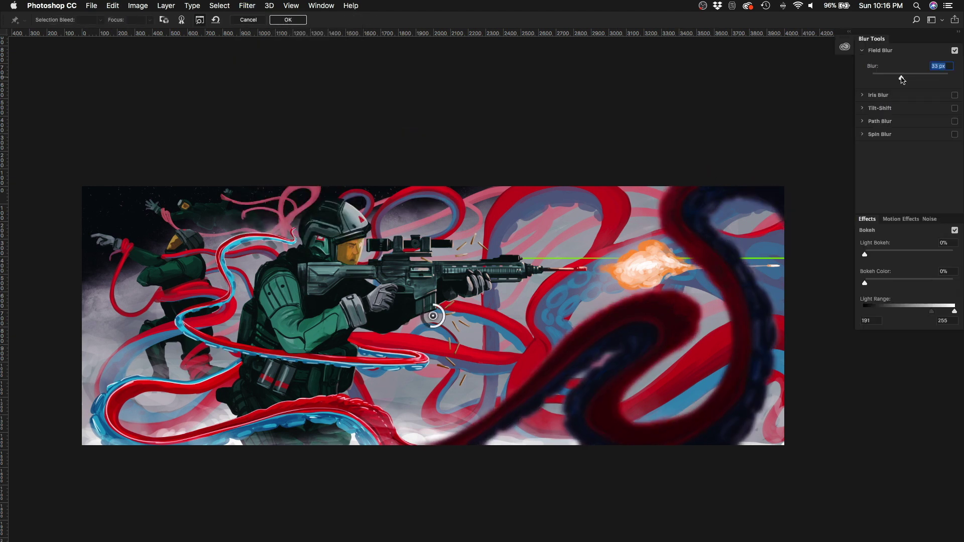
key("Escape")
Step: Add a new clipped layer directly above Layer 11 and set up a white 20 px brush
key("alt+bracketleft")
key("alt+bracketleft")
key("alt+bracketleft")
key("alt+bracketleft")
key("alt+bracketleft")
key("alt+bracketleft")
key("alt+bracketleft")
key("alt+bracketleft")
key("alt+bracketleft")
key("alt+bracketleft")
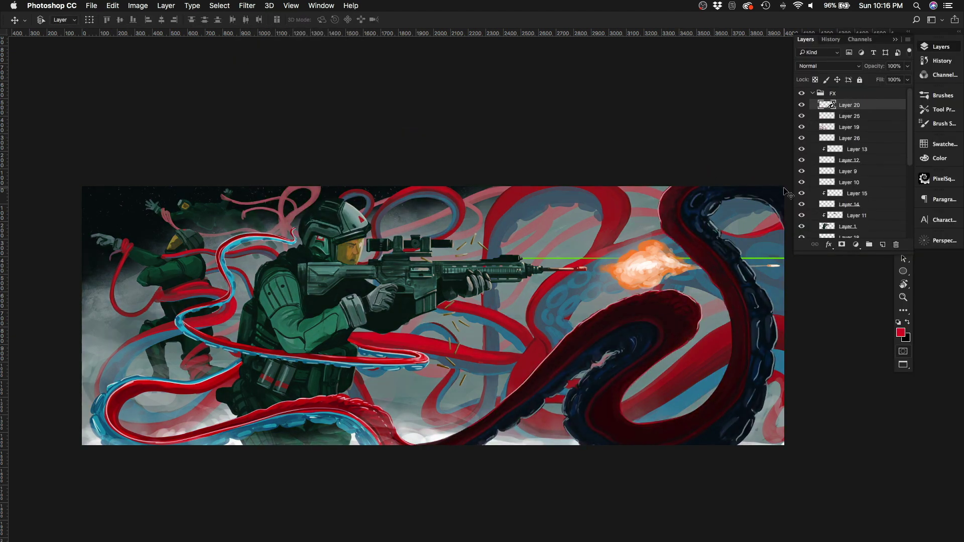
scroll(353, 242, "up", 5)
key("b")
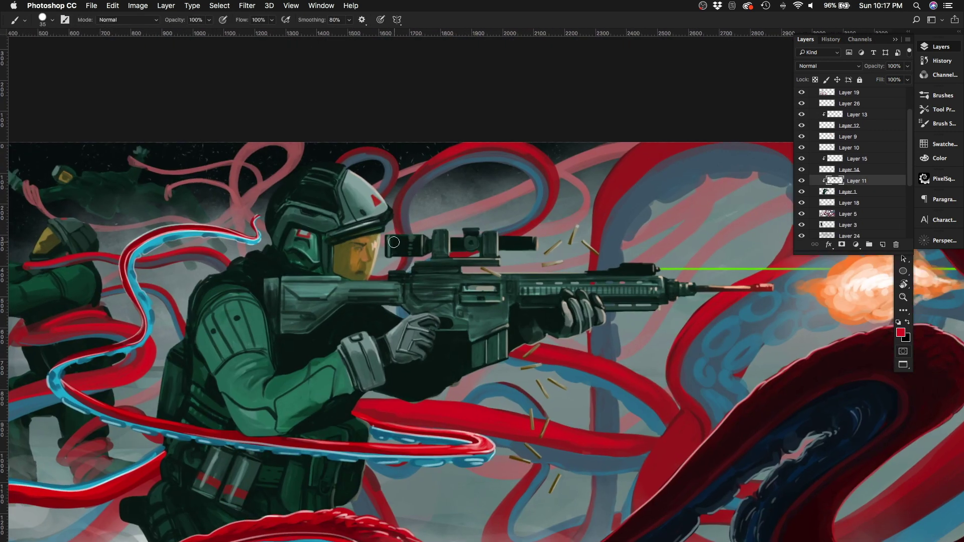
key("x")
key("ctrl+alt+shift+n")
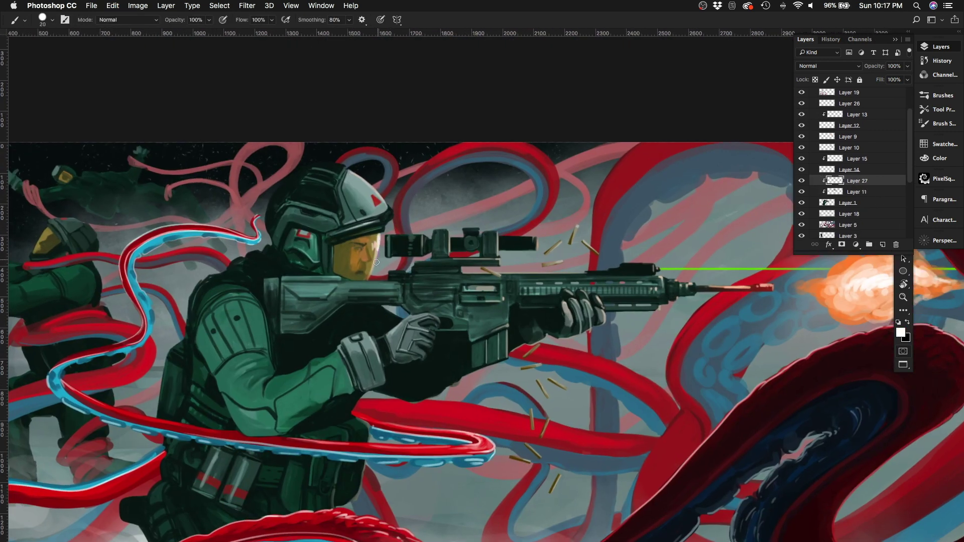
Step: Paint white rim highlights on the helmet's front, visor and the soldier's rear shoulder with 20 px and 9 px brushes, erasing the excess
key("e")
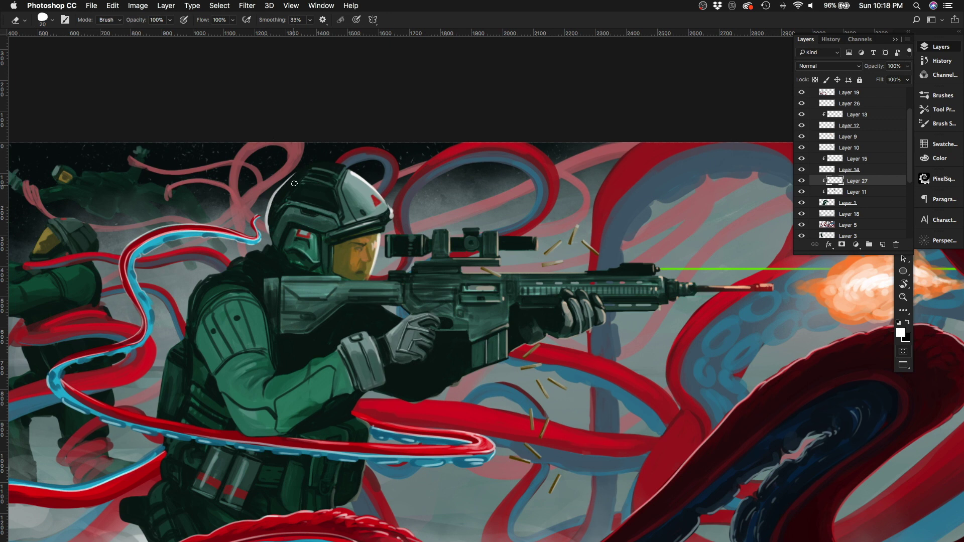
scroll(263, 189, "left", 5)
key("b")
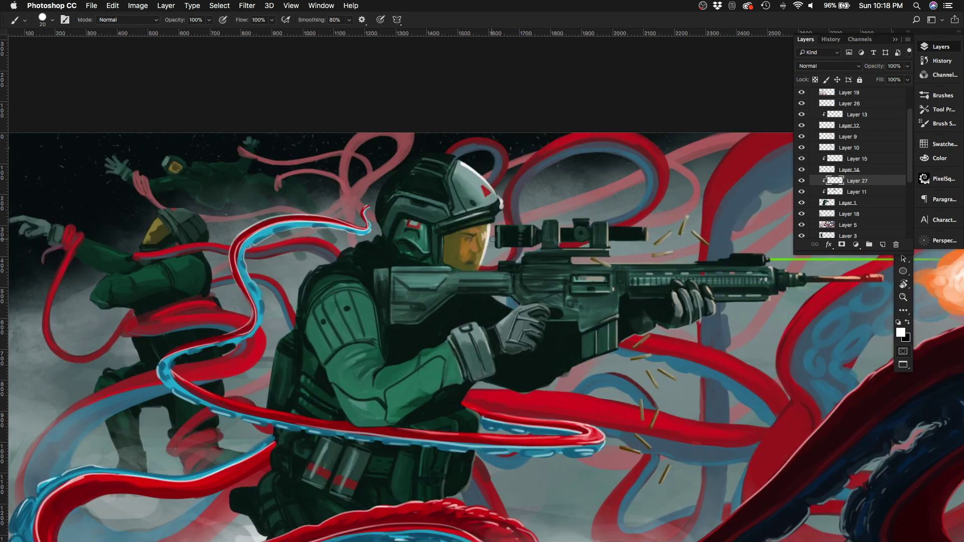
scroll(374, 240, "right", 5)
key("bracketleft")
key("bracketleft")
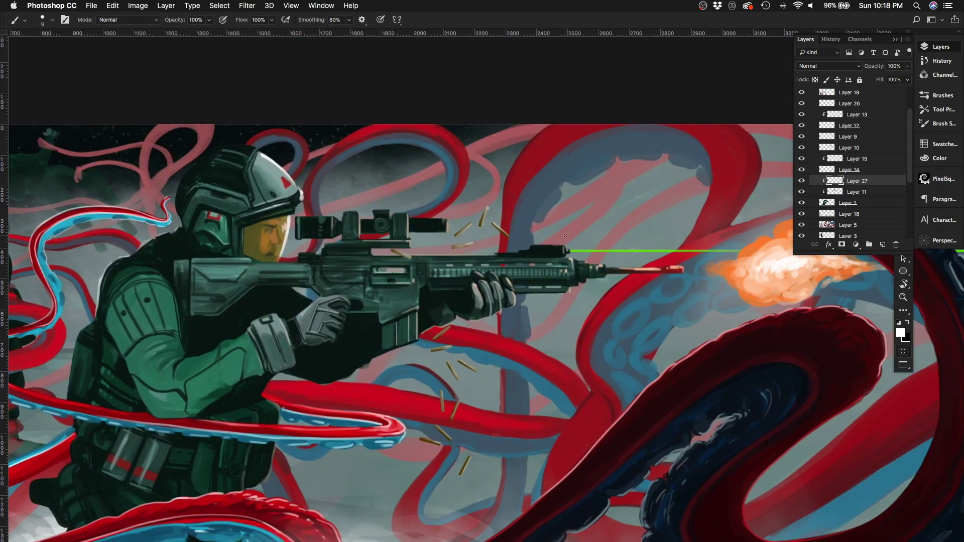
scroll(518, 256, "right", 10)
scroll(518, 256, "down", 5)
scroll(320, 215, "up", 5)
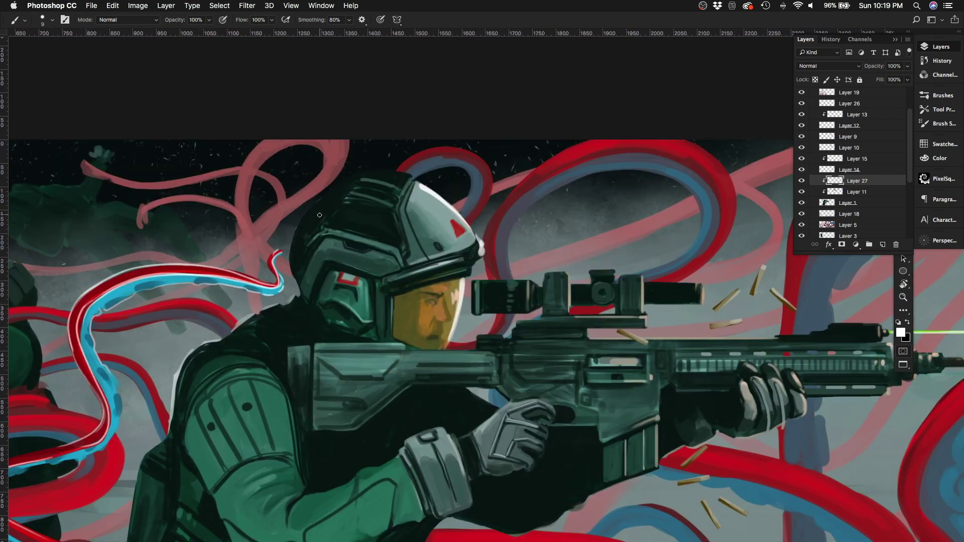
Step: Paint a thin white rim light along the helmet's crown and back edge with a 9 px brush, trimming it with the eraser
left_click_drag(365, 172, 409, 175)
key("e")
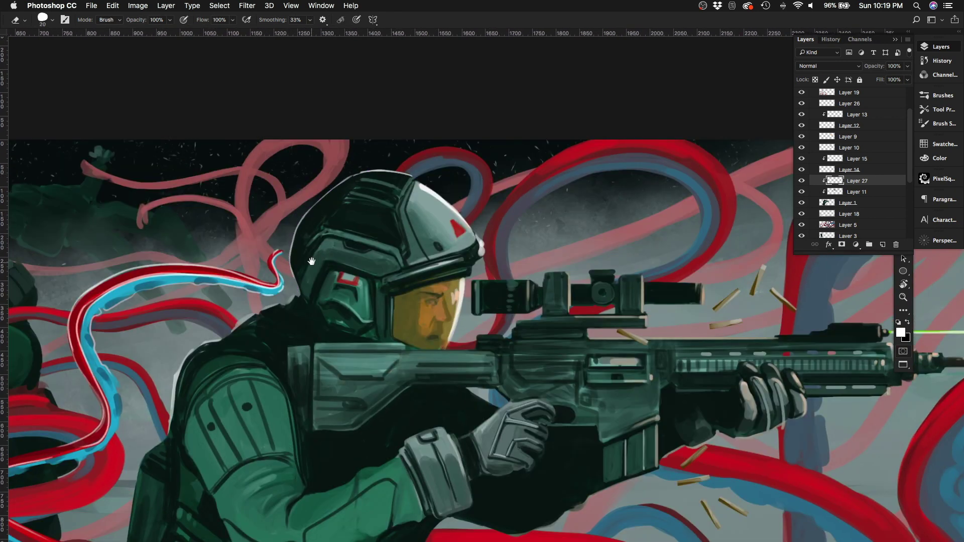
left_click_drag(311, 261, 374, 153)
key("b")
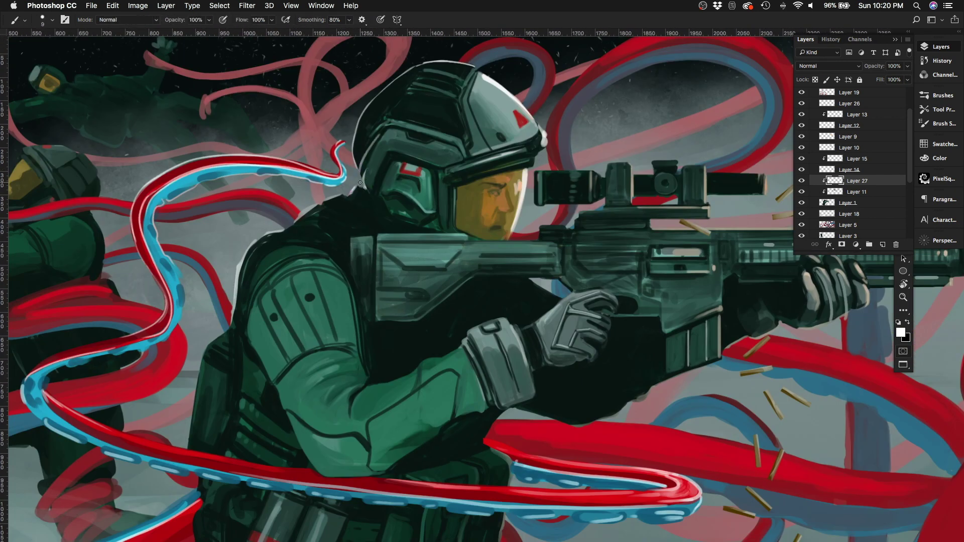
scroll(360, 183, "down", 4)
Step: Mirror the canvas and extend the white rim light down the soldier's shoulder, back and pack, cleaning it with the eraser
key("ctrl+shift+h")
scroll(412, 227, "up", 1)
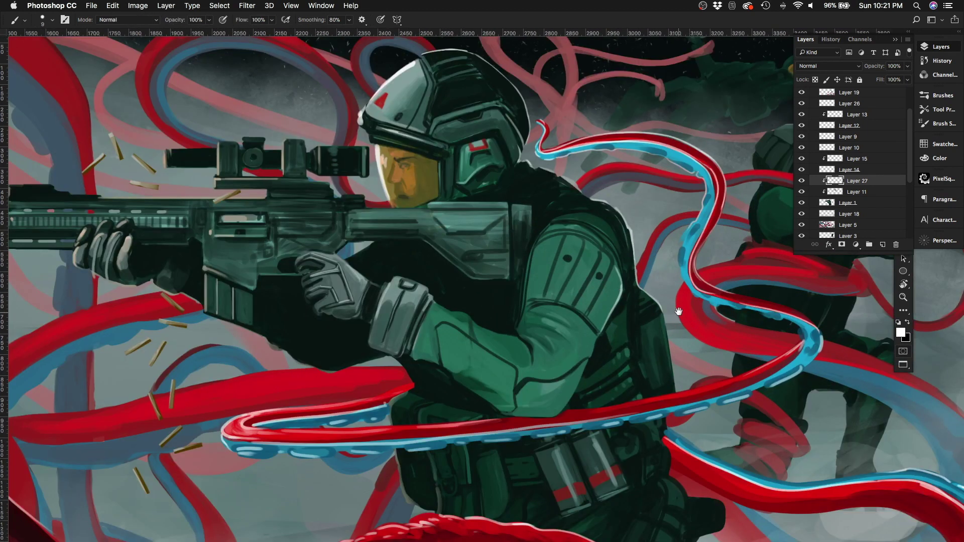
left_click_drag(678, 312, 657, 266)
key("e")
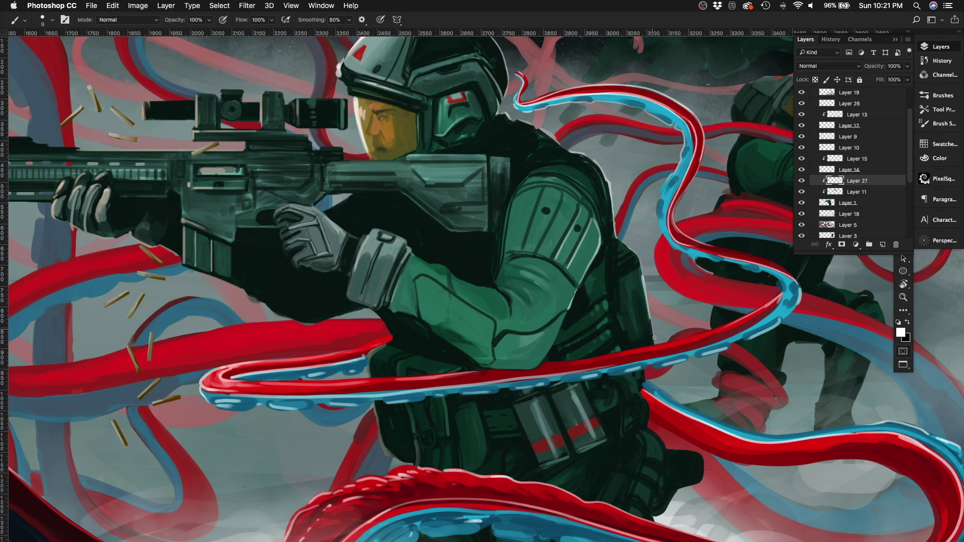
Step: Mirror the canvas back and paint a light reflection on the orange visor over the soldier's face with a 10 px brush
key("ctrl+0")
key("ctrl+shift+h")
key("ctrl+plus")
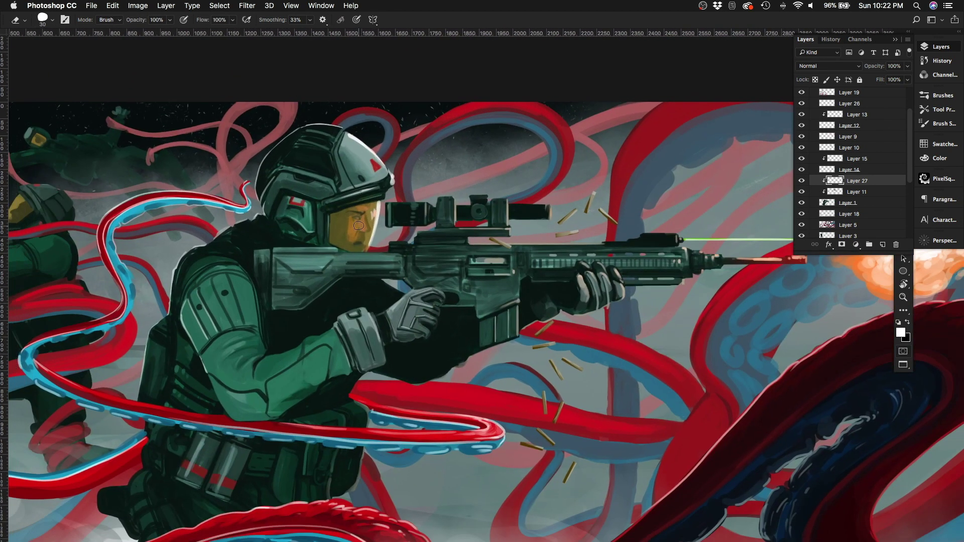
key("b")
left_click(360, 205, "alt")
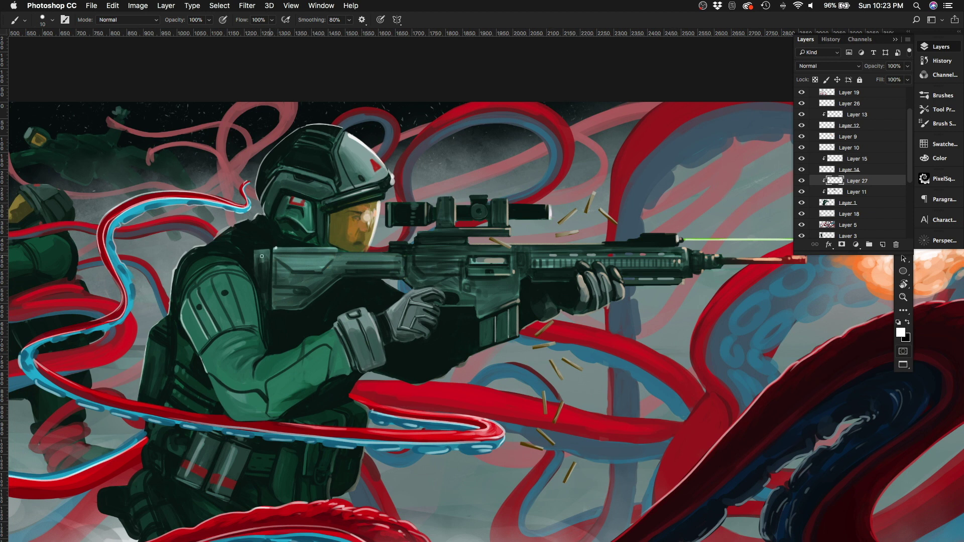
Step: Refine the fine highlights on the soldier's shoulder, sleeve and gear with 8 to 10 px brushes and check the full composition
key("ctrl+0")
key("ctrl+plus")
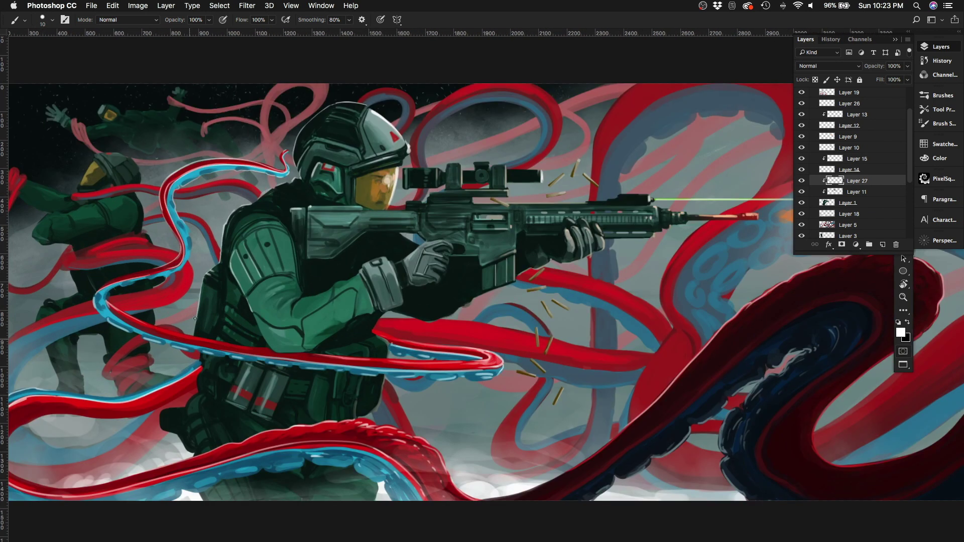
scroll(420, 285, "down", 3)
scroll(419, 284, "left", 3)
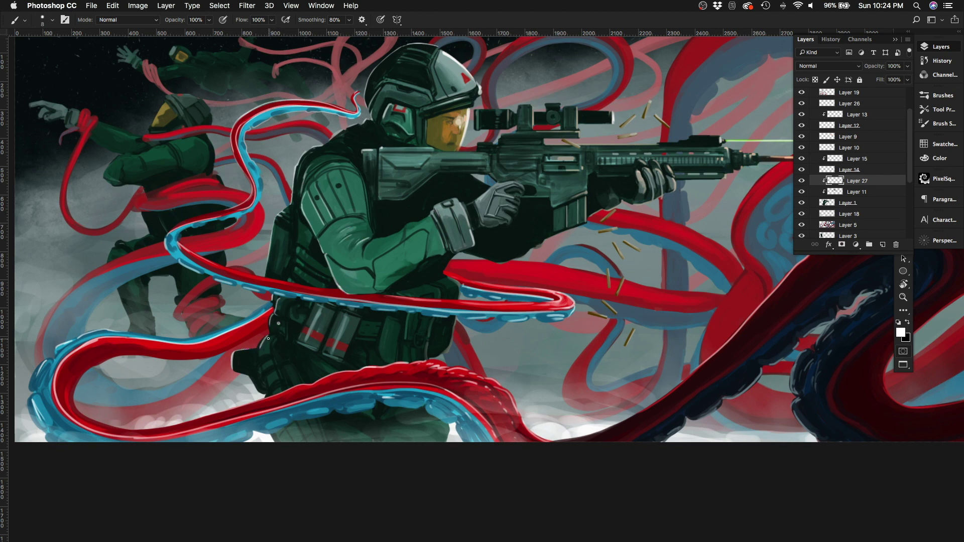
scroll(447, 373, "down", 4)
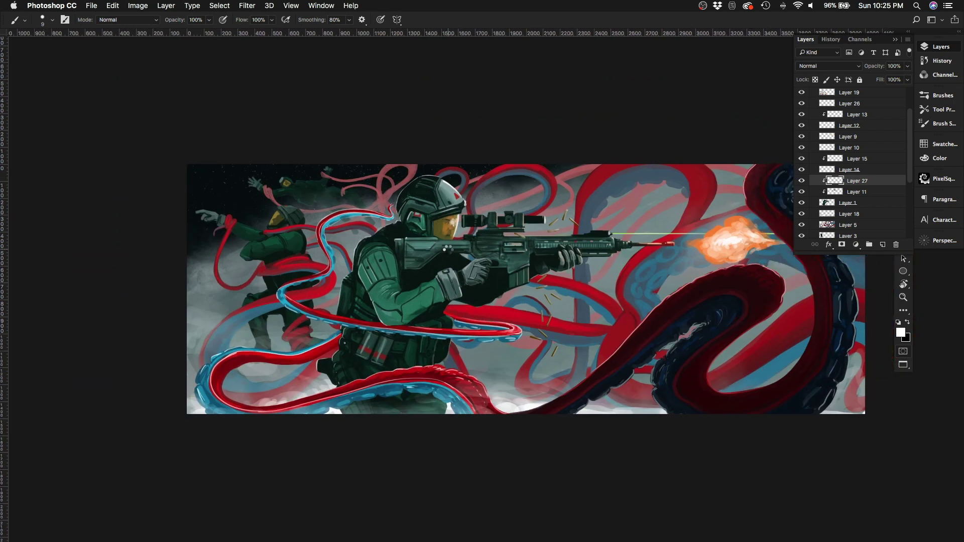
Step: Add a Gradient Map adjustment clipped above Layer 27 with a warm golden gradient in Overlay mode
left_click(855, 245)
left_click(638, 157)
left_click(716, 133)
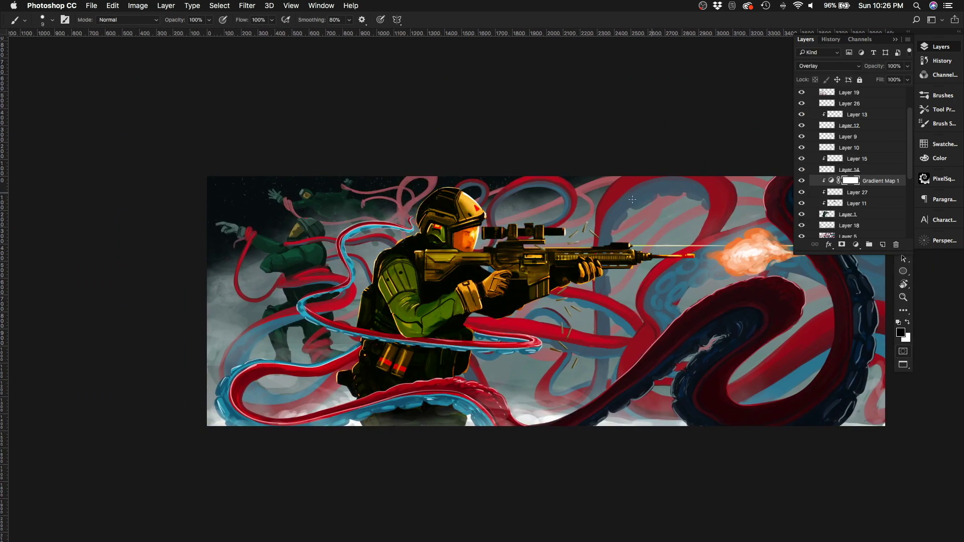
Step: Lower the Gradient Map 1 adjustment's opacity to 40%, trying Layer 27 above it and returning it underneath
scroll(516, 210, "up", 2)
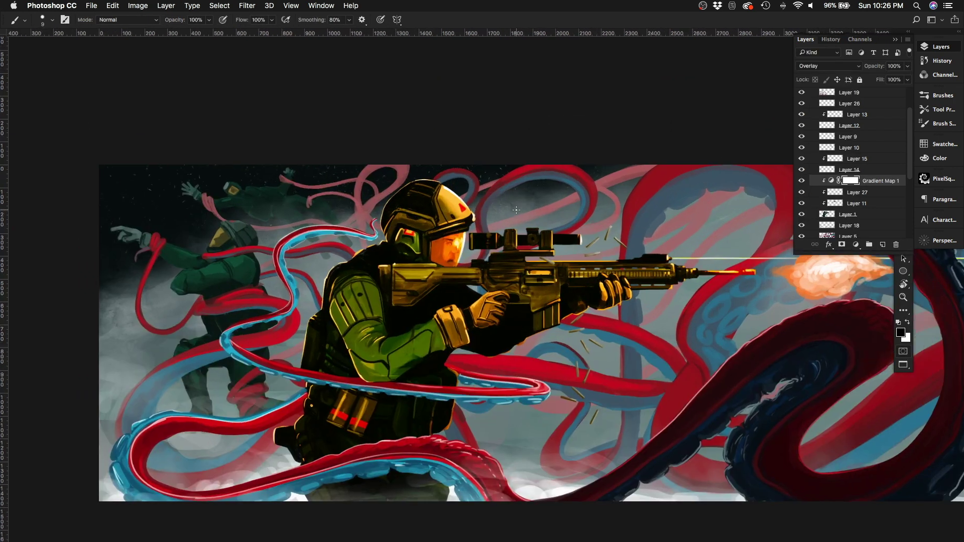
left_click_drag(907, 66, 893, 80)
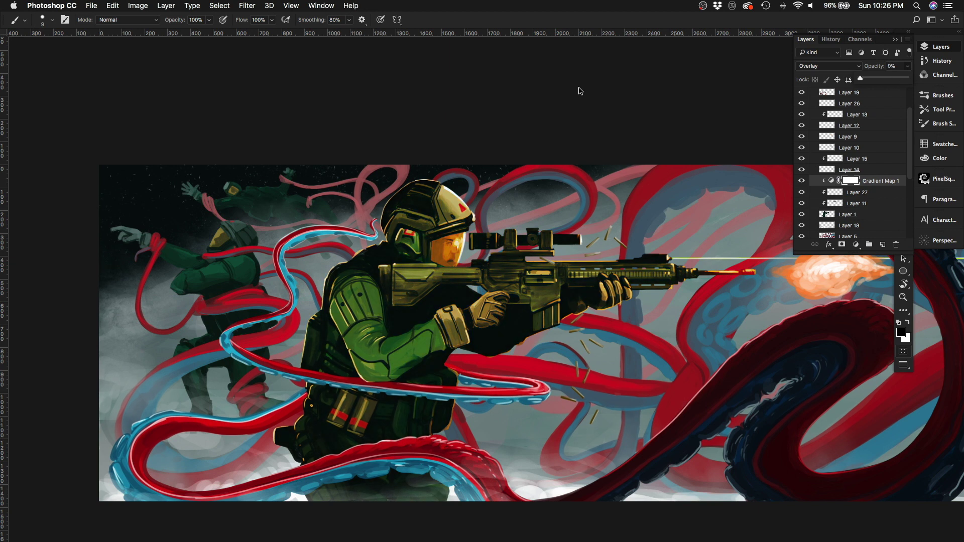
left_click_drag(888, 81, 888, 81)
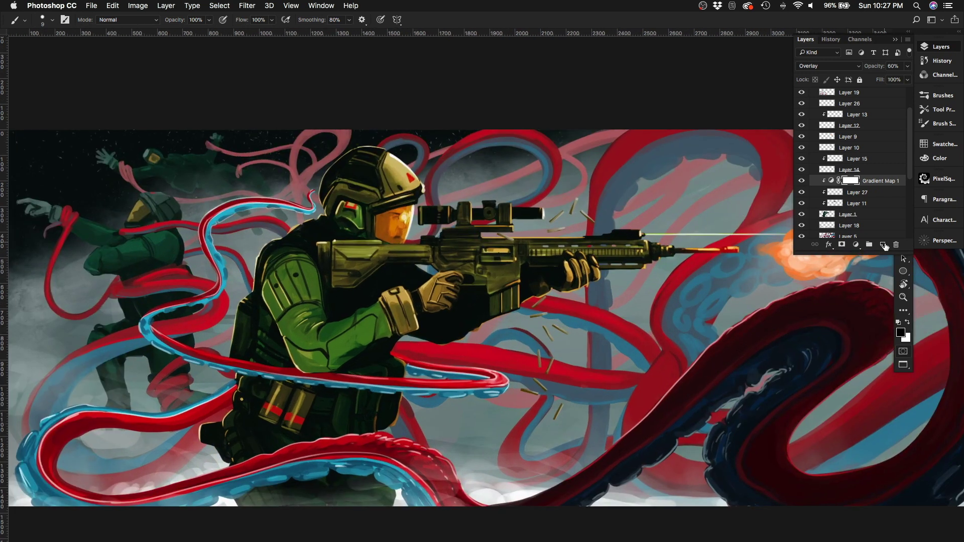
left_click(857, 192)
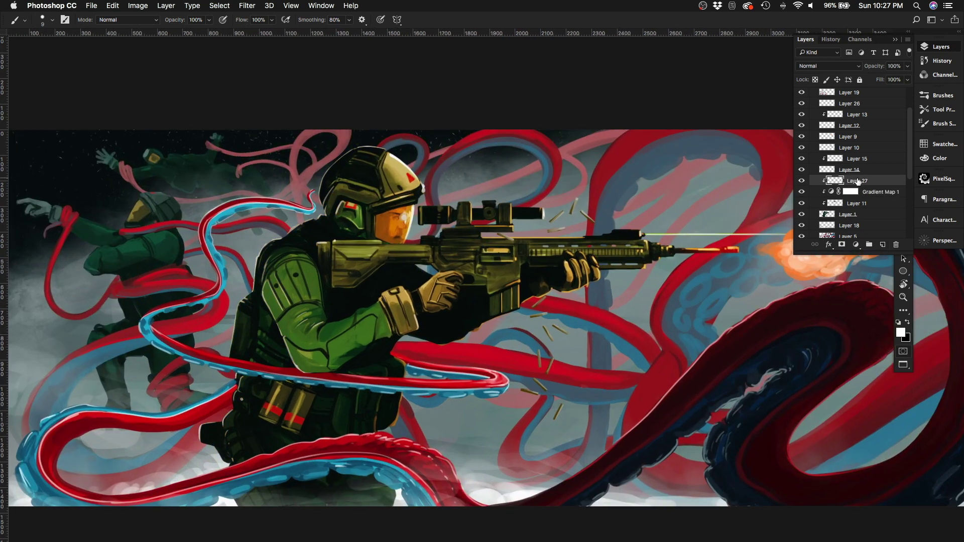
scroll(449, 351, "up", 2)
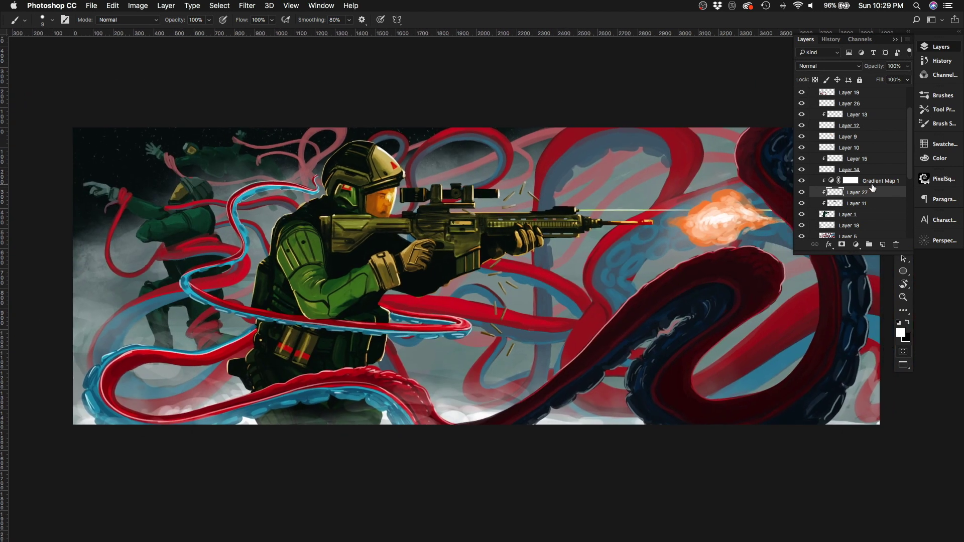
left_click_drag(875, 80, 878, 81)
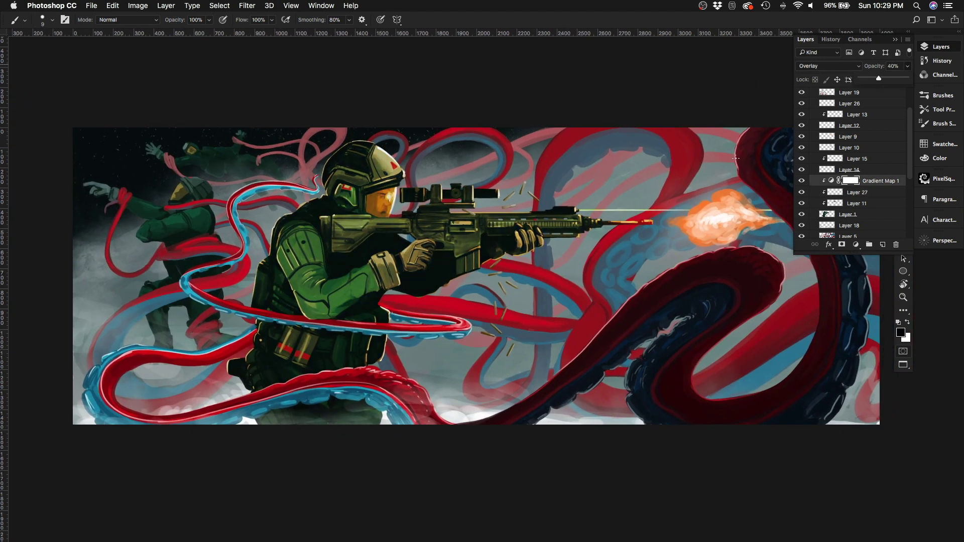
Step: Inspect the background layers, check the painting's values on a desaturated merged copy above the FX group, and delete that copy
scroll(735, 158, "right", 5)
scroll(849, 166, "down", 4)
left_click(803, 195)
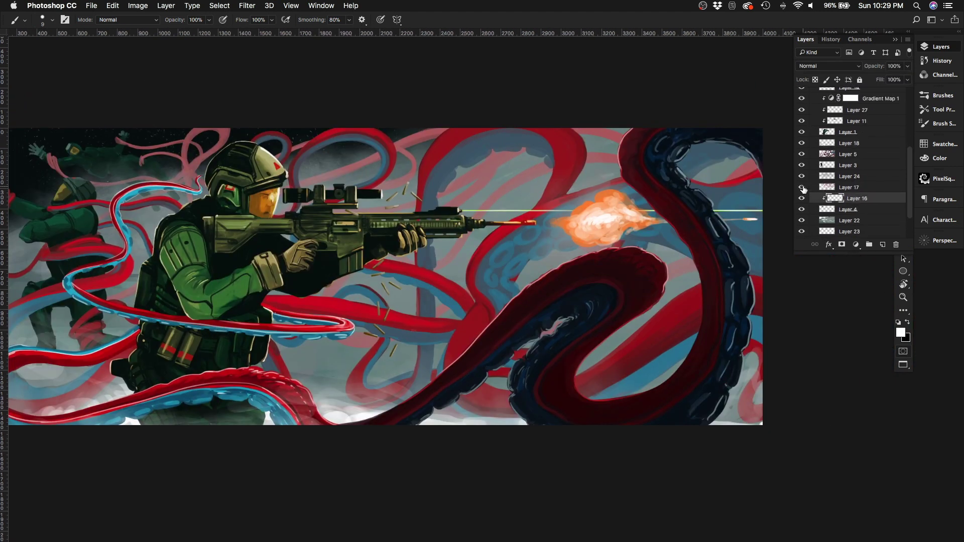
left_click(856, 208)
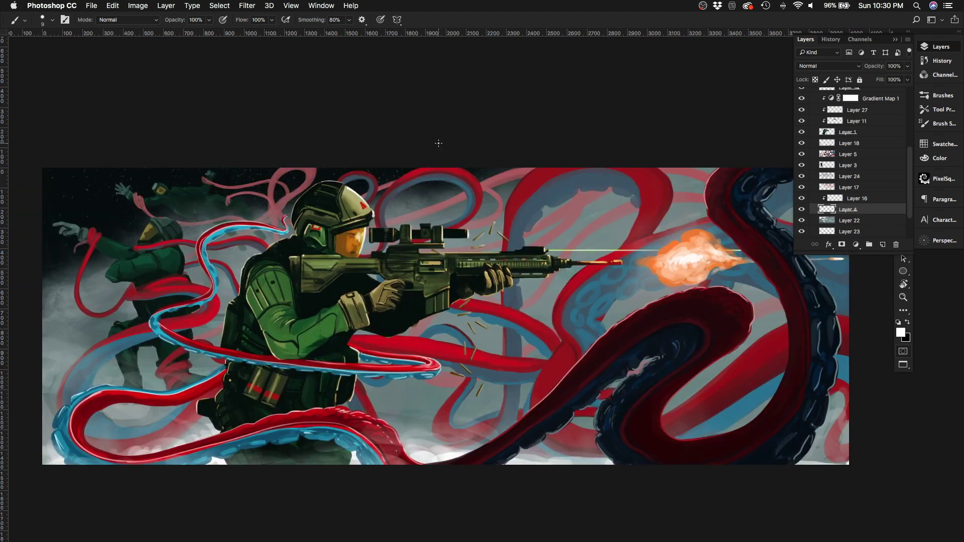
key("ctrl+alt+shift+e")
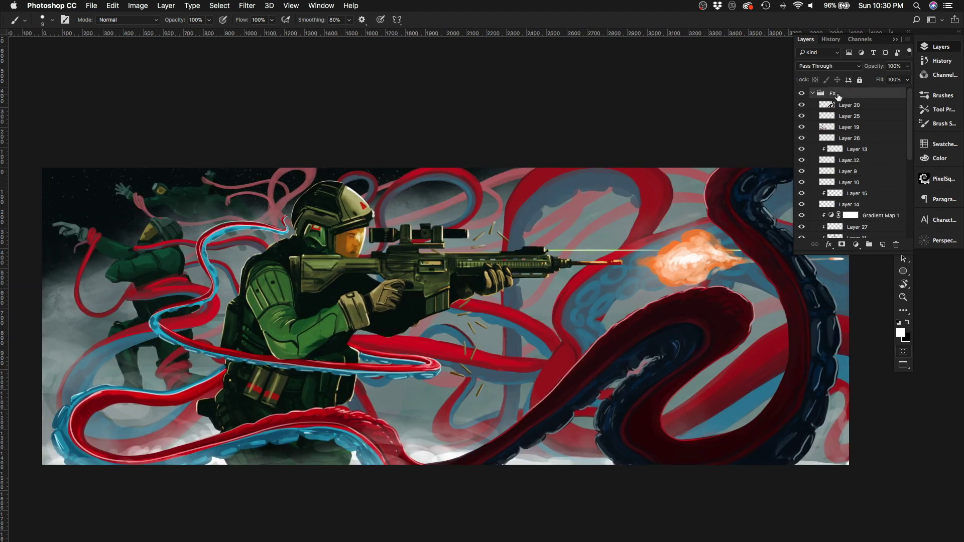
key("ctrl+shift+u")
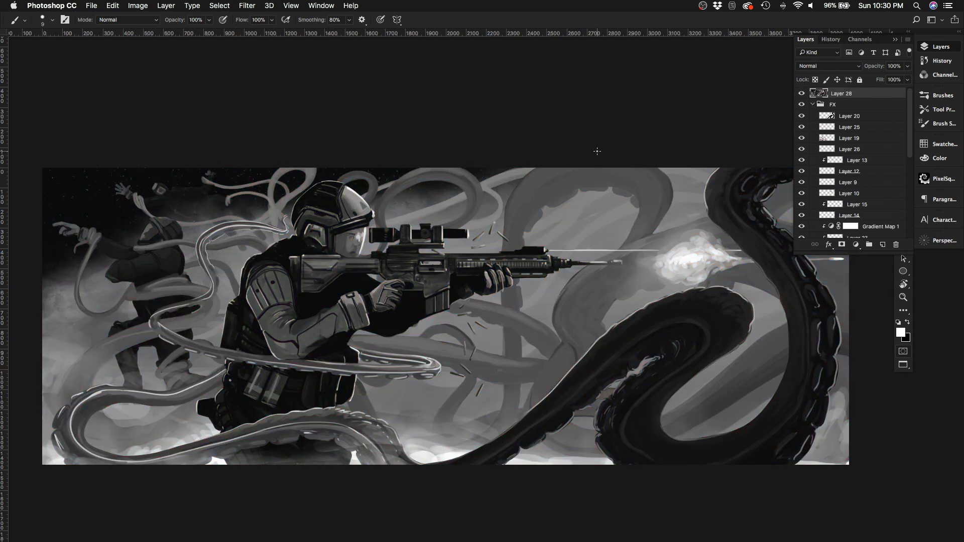
left_click(895, 244)
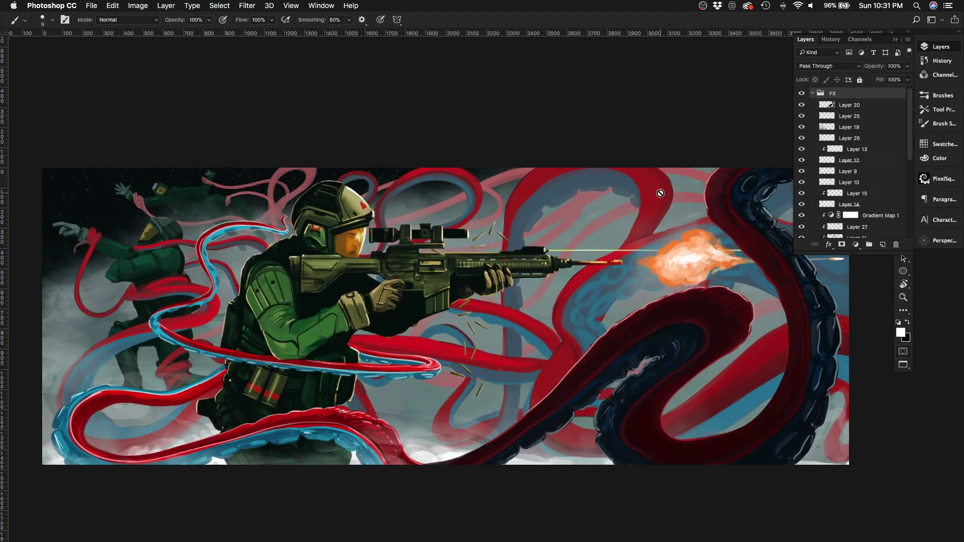
Step: Paint fine white rim highlights along the floating background soldier on Layer 16 with a brush up to 15 px, trimming them with the eraser
scroll(865, 185, "down", 6)
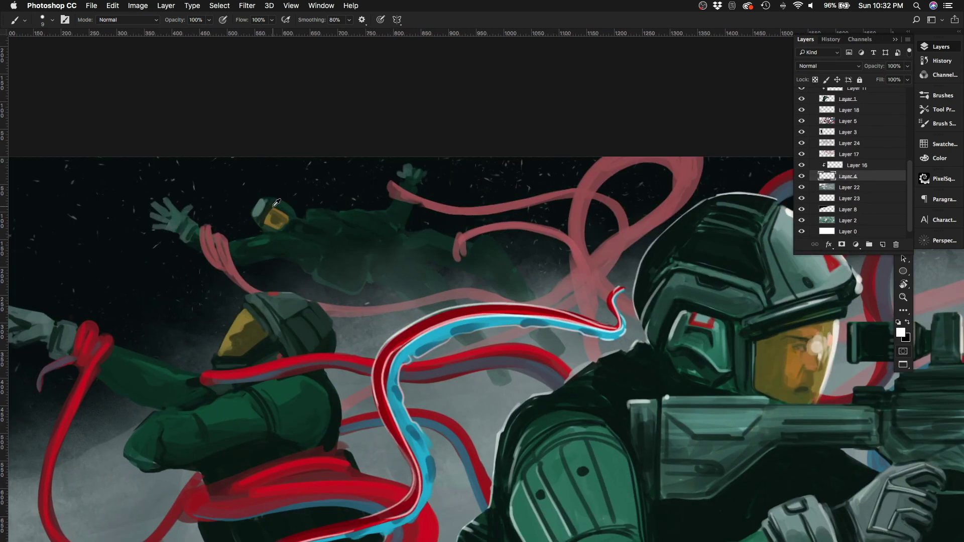
left_click(857, 165)
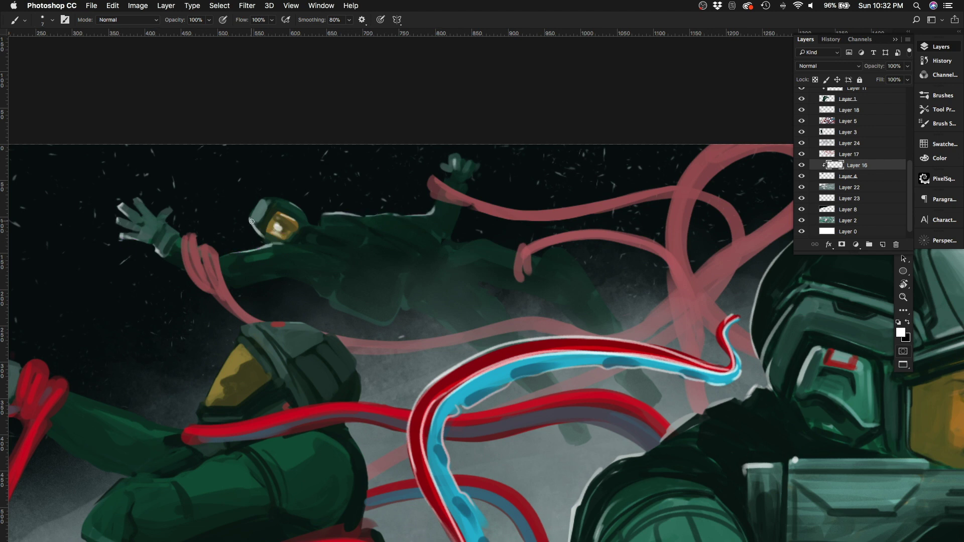
scroll(494, 240, "down", 5)
scroll(526, 256, "up", 3)
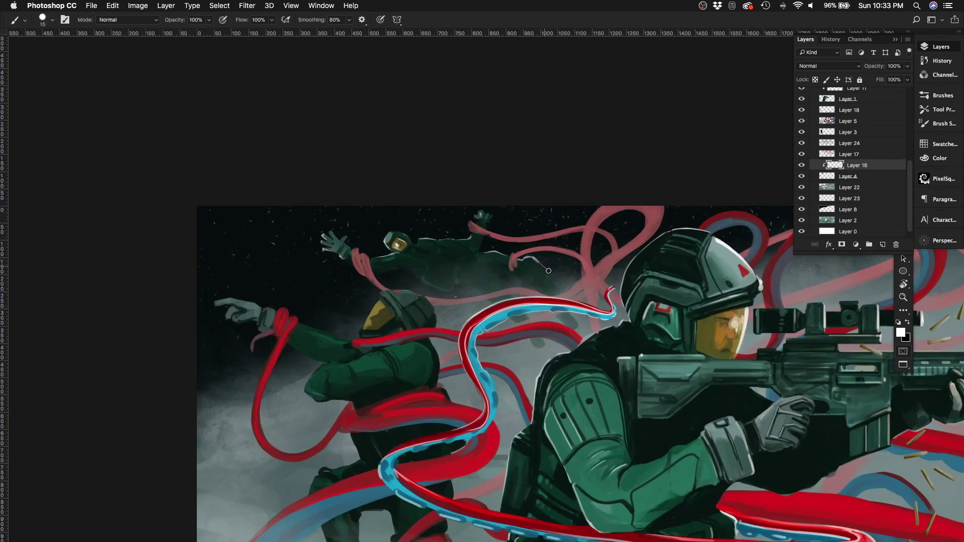
key("super+z")
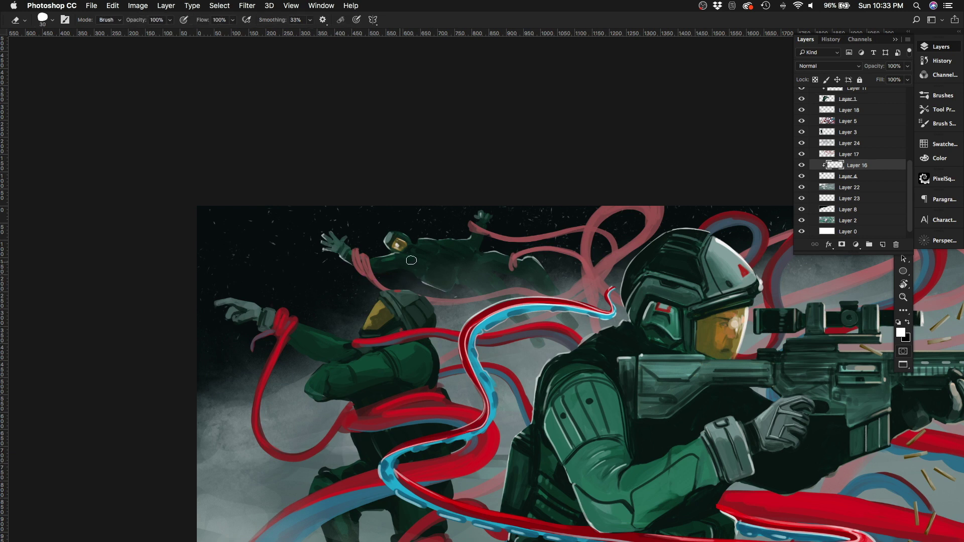
left_click_drag(375, 271, 411, 258)
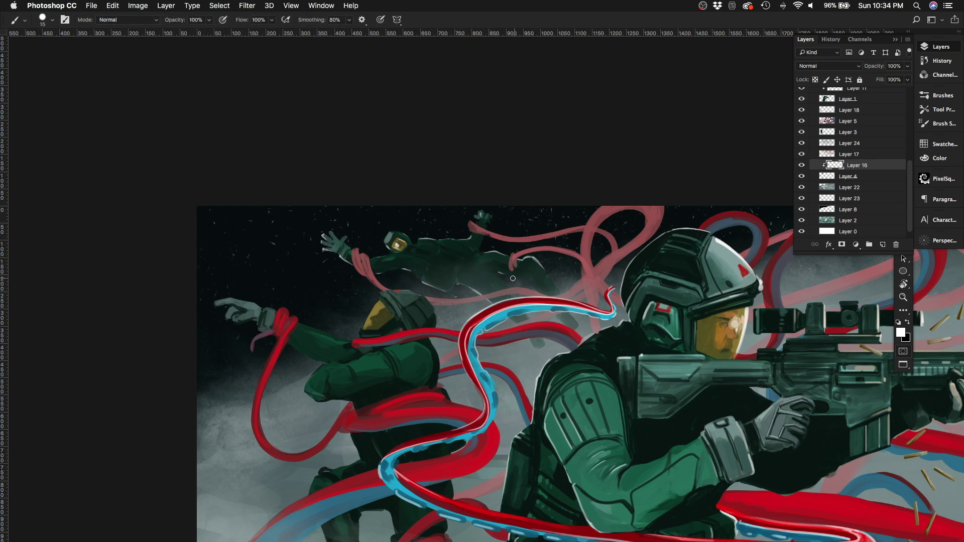
left_click_drag(512, 278, 372, 122)
Step: Check the values on a temporary desaturated merged copy and merge Layers 17 and 16 into Layer 4
key("super+alt+shift+n")
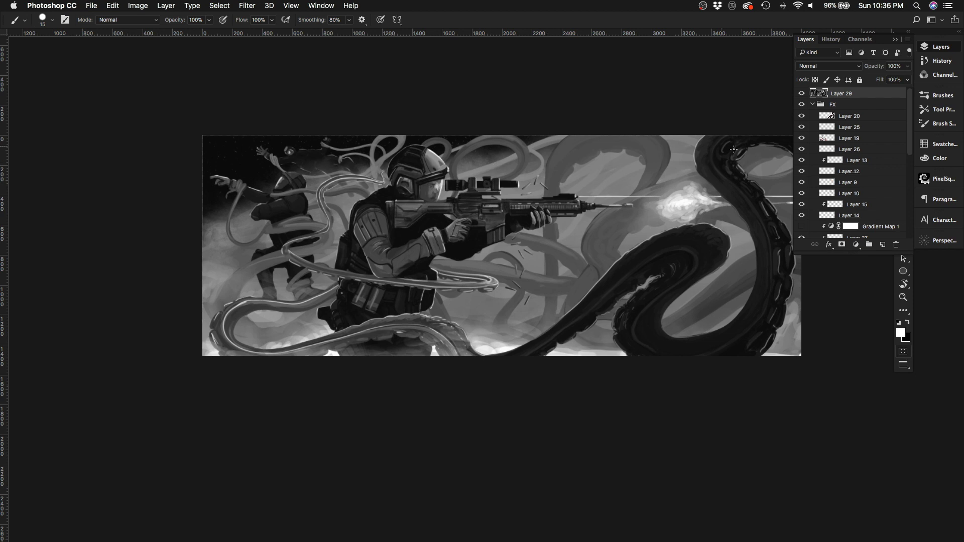
key("super+y")
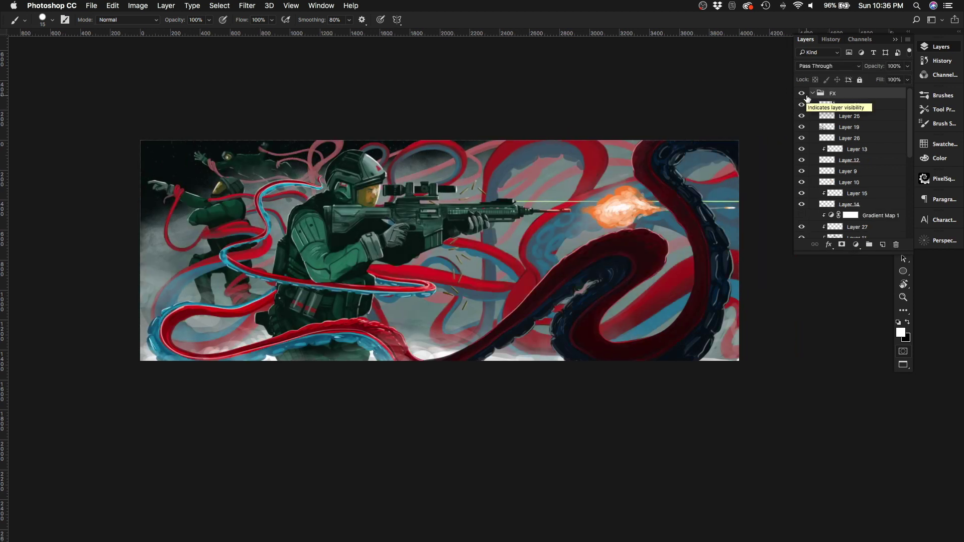
scroll(853, 160, "down", 5)
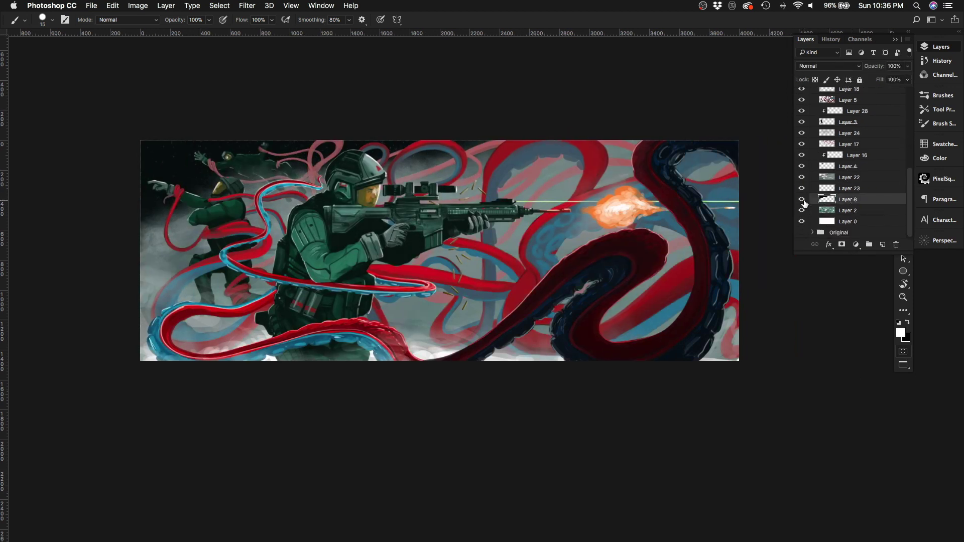
left_click(848, 144)
key("ctrl+e")
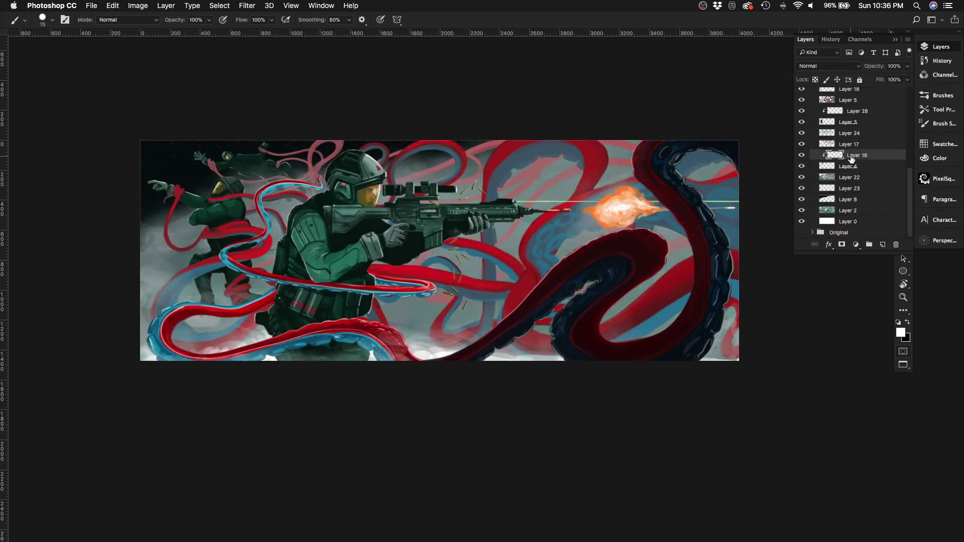
key("ctrl+e")
Step: Apply a Field Blur to the merged Layer 4 with the distant soldier and faint tentacles
left_click(247, 6)
mouse_move(266, 134)
left_click(396, 134)
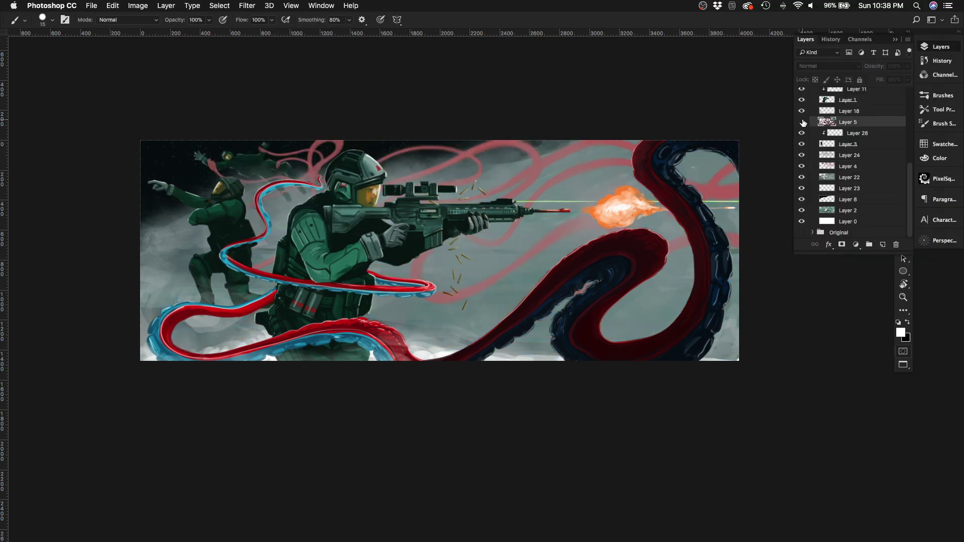
Step: Deepen the shadows of the tentacles on Layer 5 with Levels and compare the values on a desaturated merged copy
key("ctrl+l")
left_click_drag(593, 179, 606, 183)
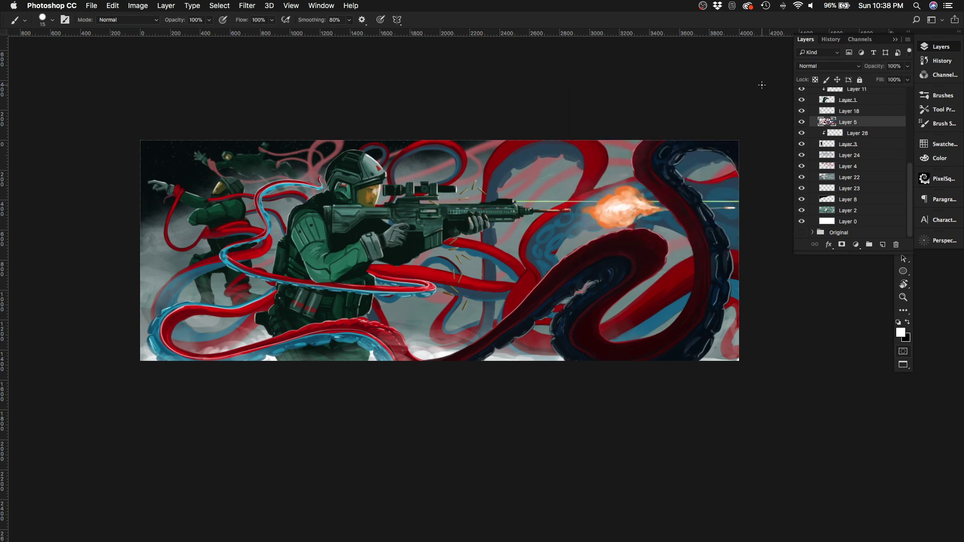
scroll(853, 151, "up", 1)
left_click(802, 94)
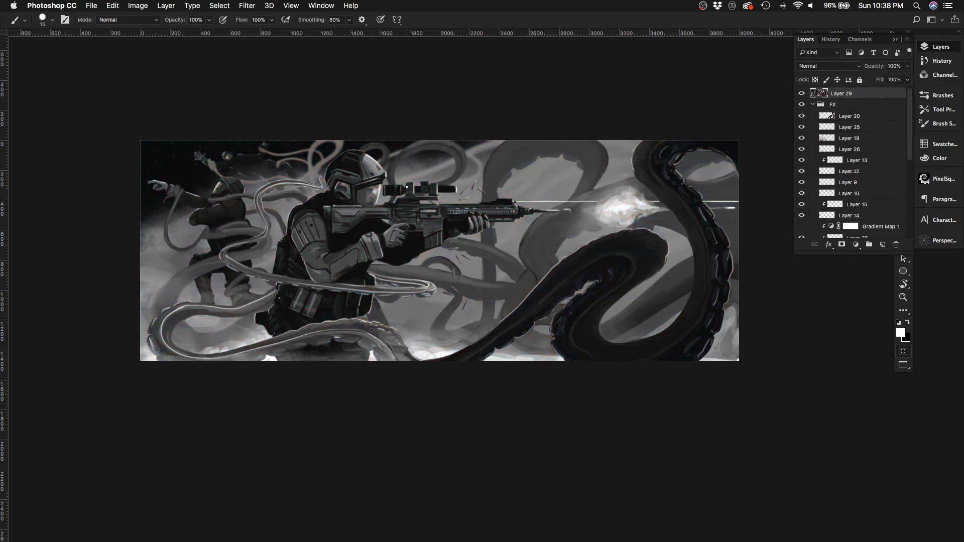
left_click(801, 94)
Step: Brighten the midtones and highlights of Layer 4 with Levels and recheck the values on a desaturated merged copy
scroll(854, 151, "down", 5)
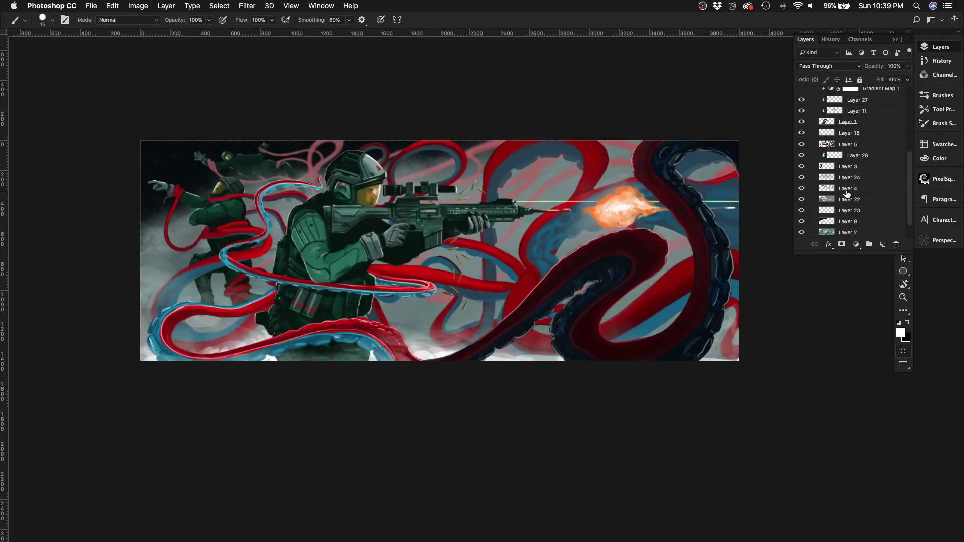
left_click(854, 189)
key("ctrl+l")
left_click_drag(653, 181, 599, 179)
left_click_drag(719, 180, 707, 180)
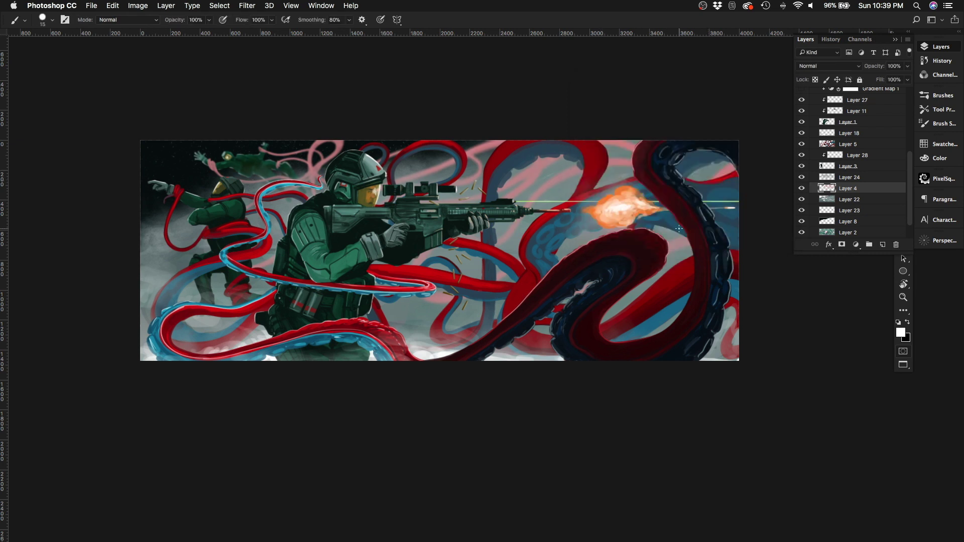
scroll(853, 150, "up", 3)
left_click(801, 93)
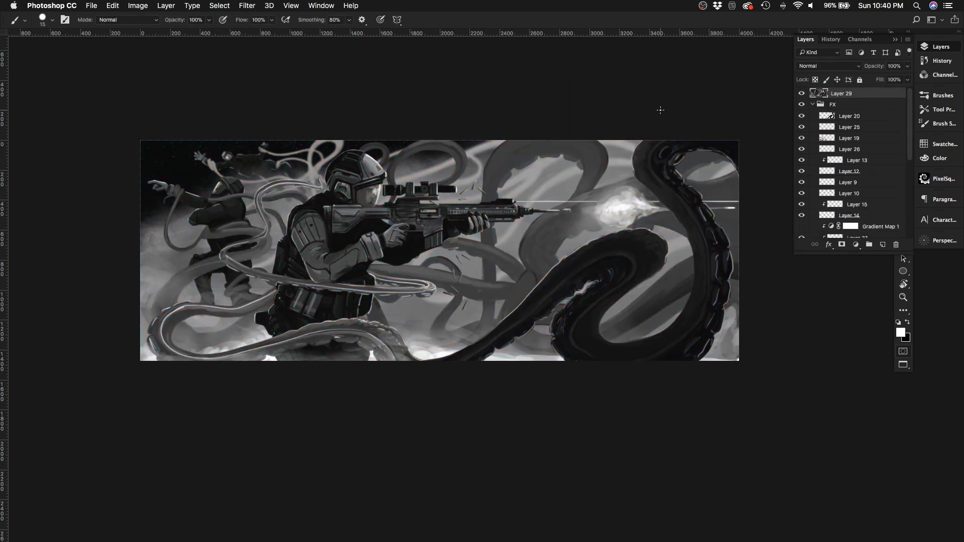
left_click(801, 93)
Step: Increase the contrast of Layer 19 with Levels by moving the black and white input points inward, then check the values in greyscale
scroll(854, 150, "down", 1)
left_click(848, 127)
key("ctrl+l")
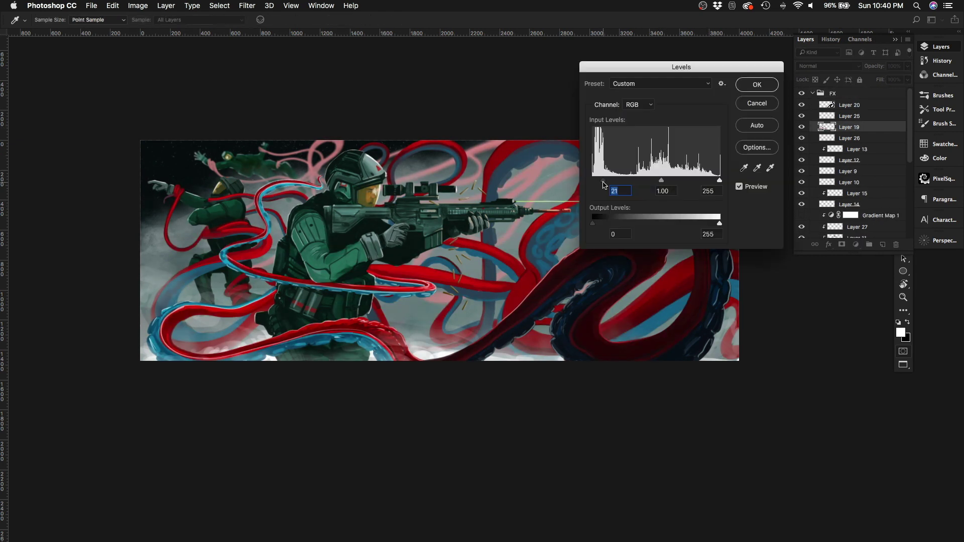
left_click_drag(592, 179, 609, 179)
left_click_drag(719, 180, 705, 181)
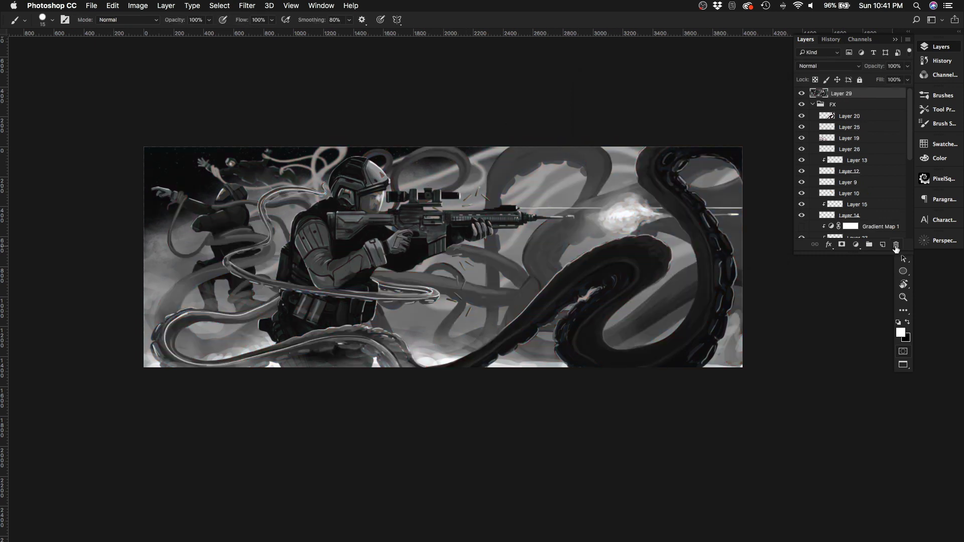
left_click_drag(896, 247, 896, 247)
Step: Merge Layer 5 into Layer 3 and apply a Field Blur with a second pin of 5 px over the standing background soldier
scroll(850, 160, "down", 4)
left_click(847, 156)
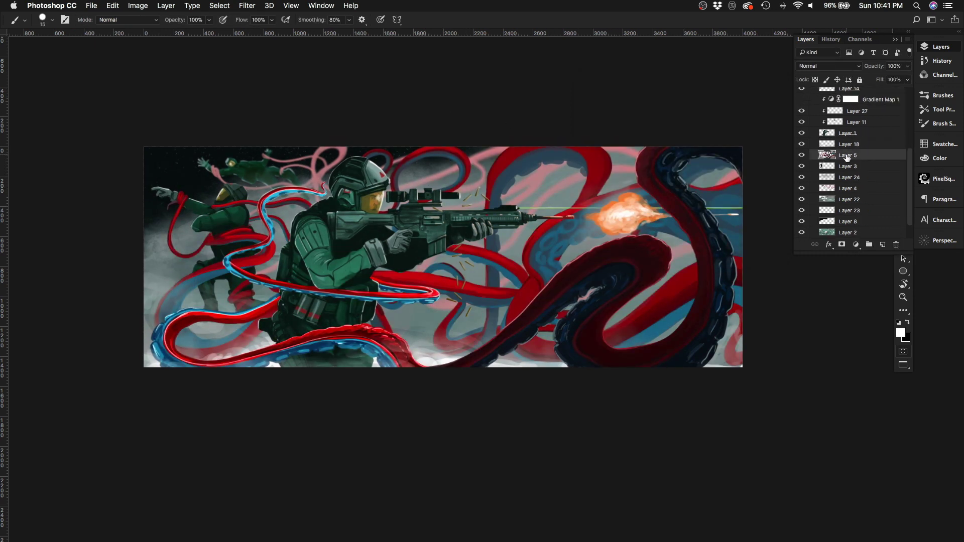
left_click(247, 6)
left_click(398, 133)
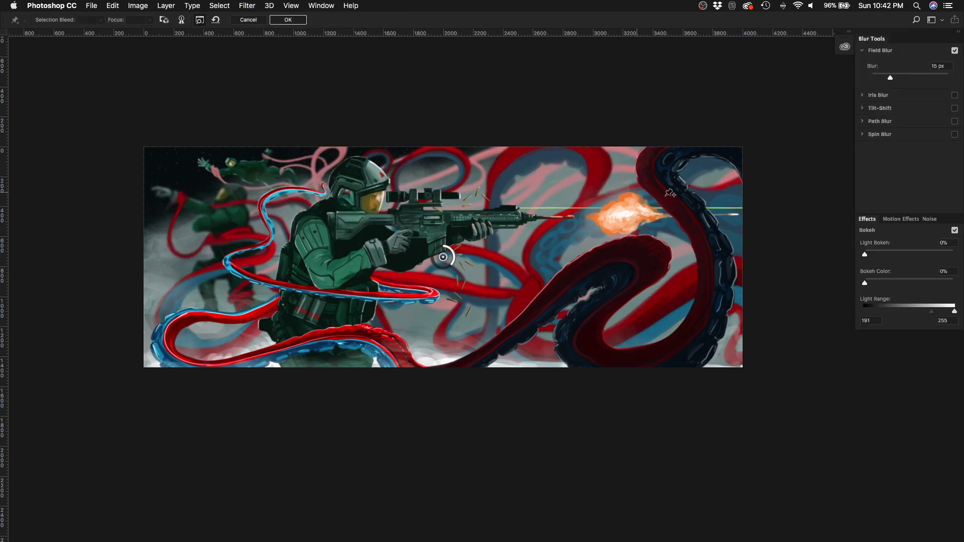
left_click(221, 213)
type("5")
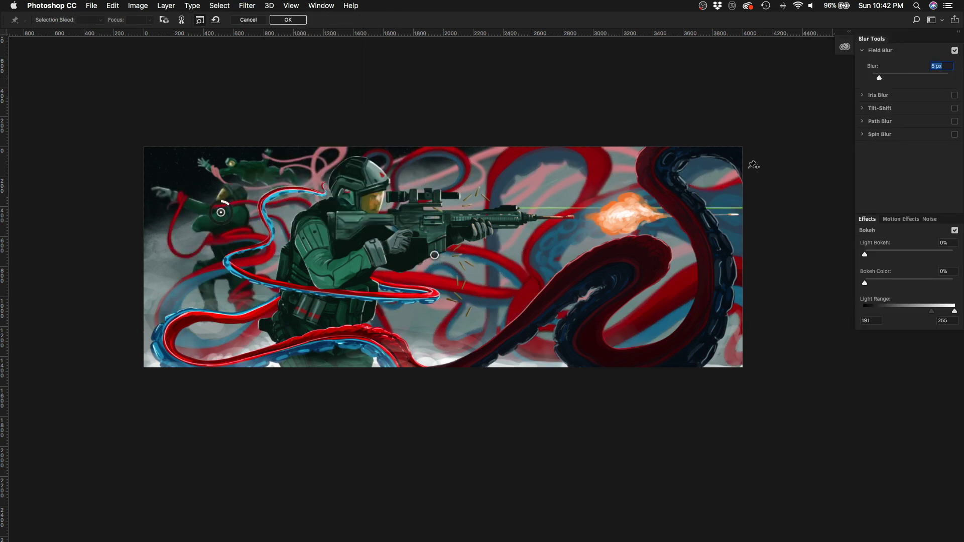
left_click(287, 20)
scroll(487, 212, "up", 3)
scroll(488, 212, "down", 3)
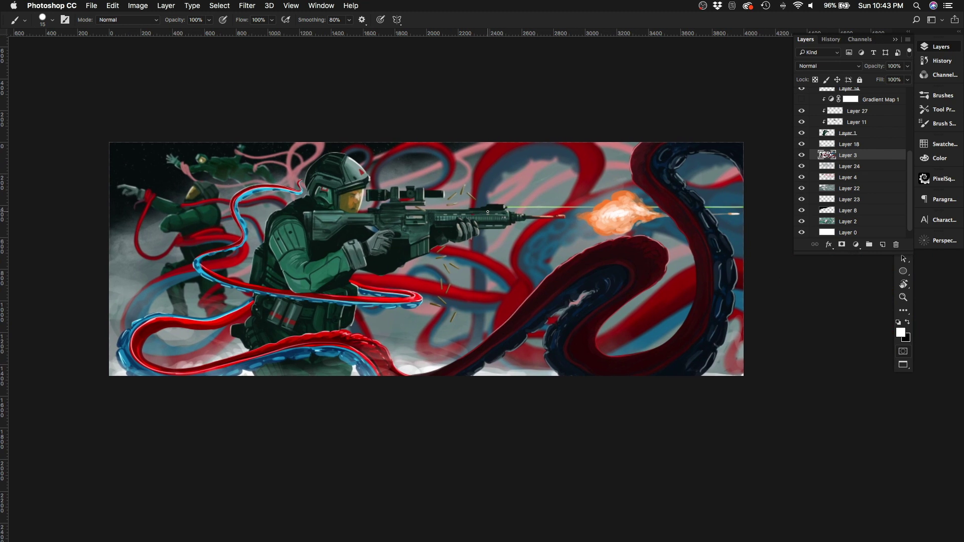
Step: Add a Gradient Map adjustment with a warm orange gradient above Layer 20 in the FX group
scroll(853, 166, "up", 5)
left_click(855, 245)
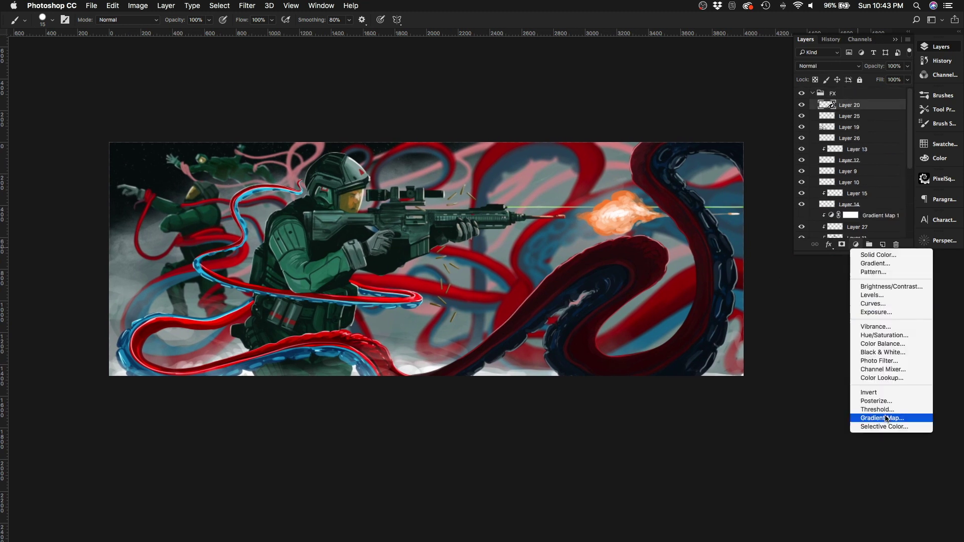
left_click(886, 418)
left_click(625, 120)
key("Return")
left_click_drag(606, 80, 657, 158)
Step: Blend the Gradient Map 2 adjustment over the illustration in Soft Light mode at 30% opacity
key("shift+alt+o")
left_click(907, 66)
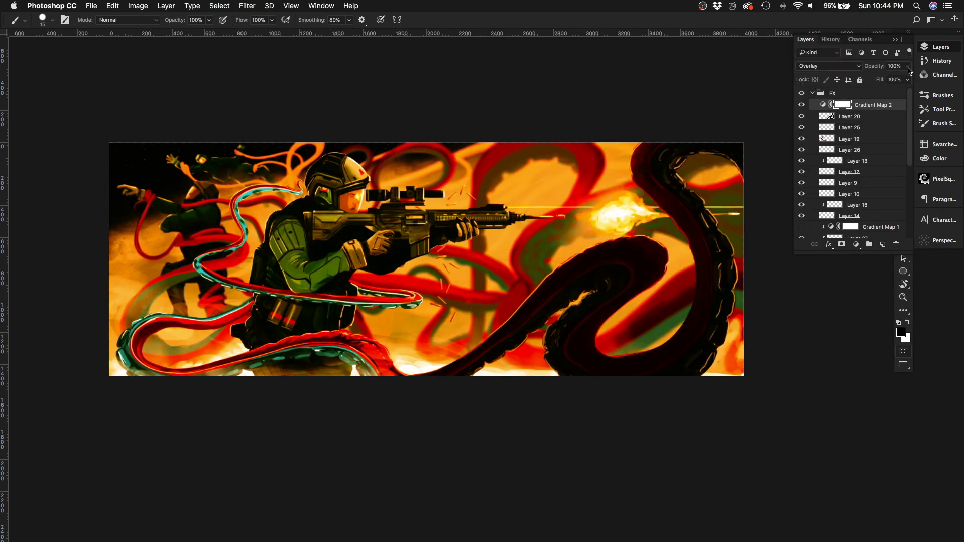
left_click_drag(906, 79, 873, 83)
scroll(335, 194, "up", 2)
key("shift+alt+f")
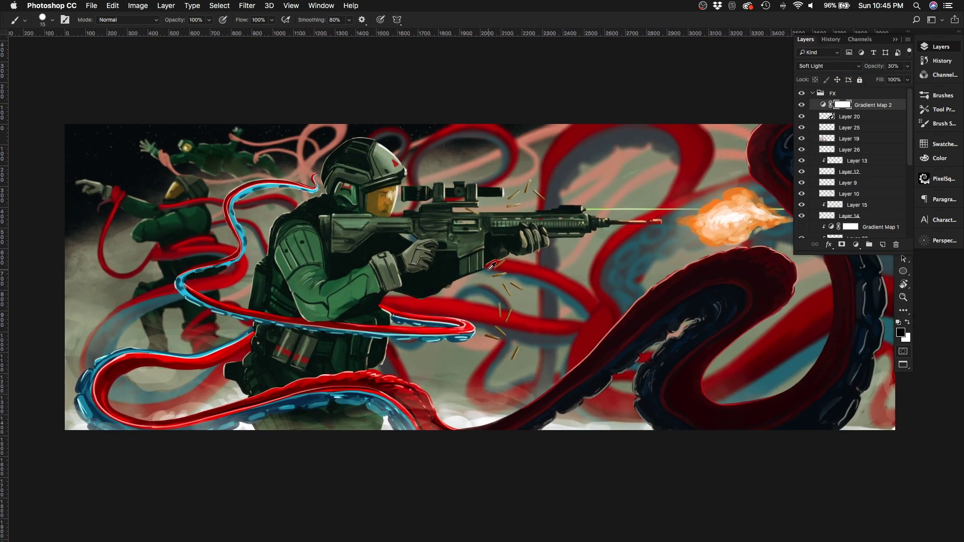
Step: Merge the clipped effect layers in the FX group down into their base layers
left_click(856, 149)
key("ctrl+e")
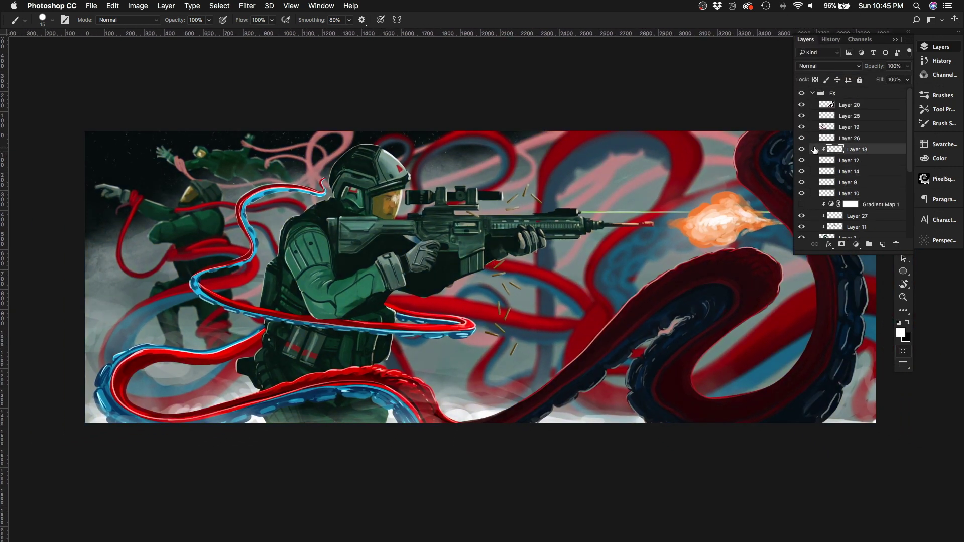
key("ctrl+l")
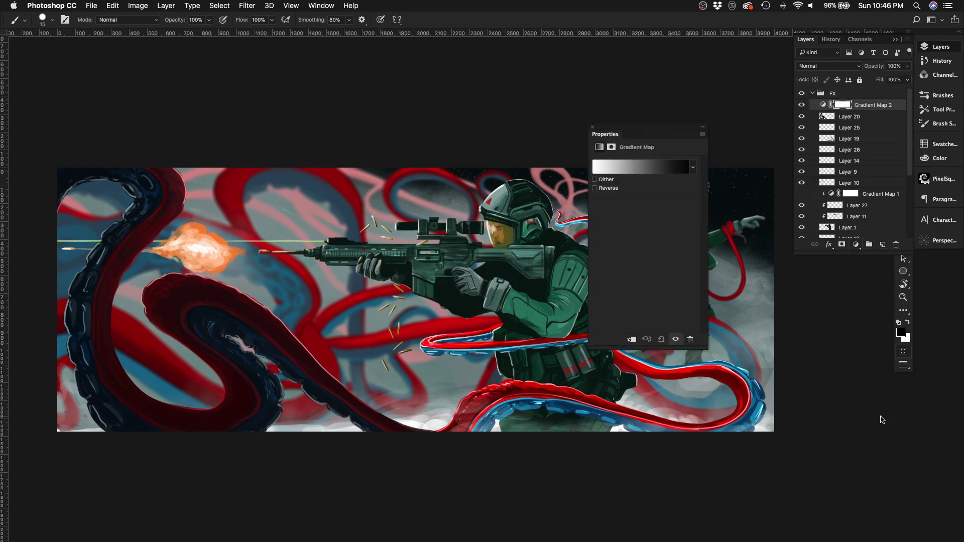
Step: Apply a warm orange gradient preset to Gradient Map 2 and set its blend mode to Overlay
left_click(635, 162)
left_click(638, 155)
left_click(679, 150)
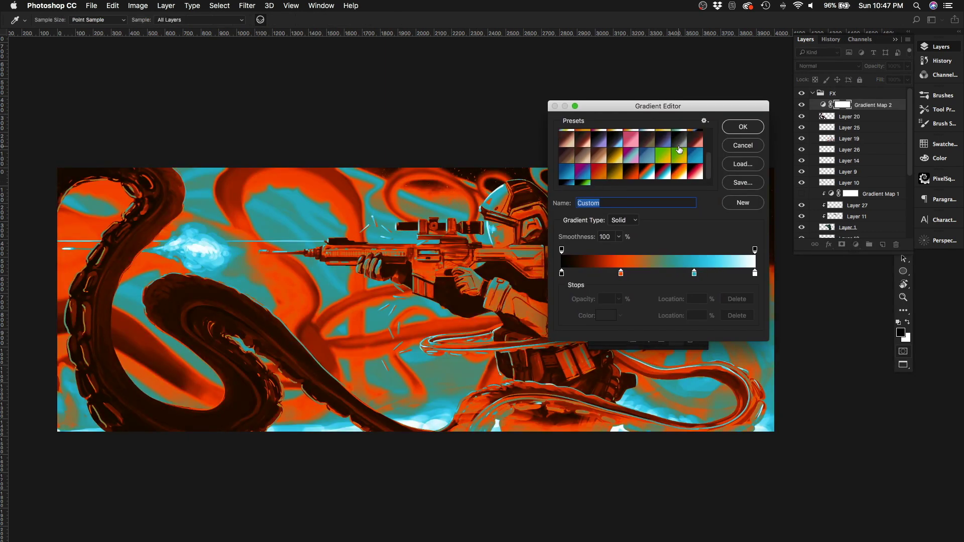
left_click(599, 171)
key("Return")
key("b")
key("shift+alt+o")
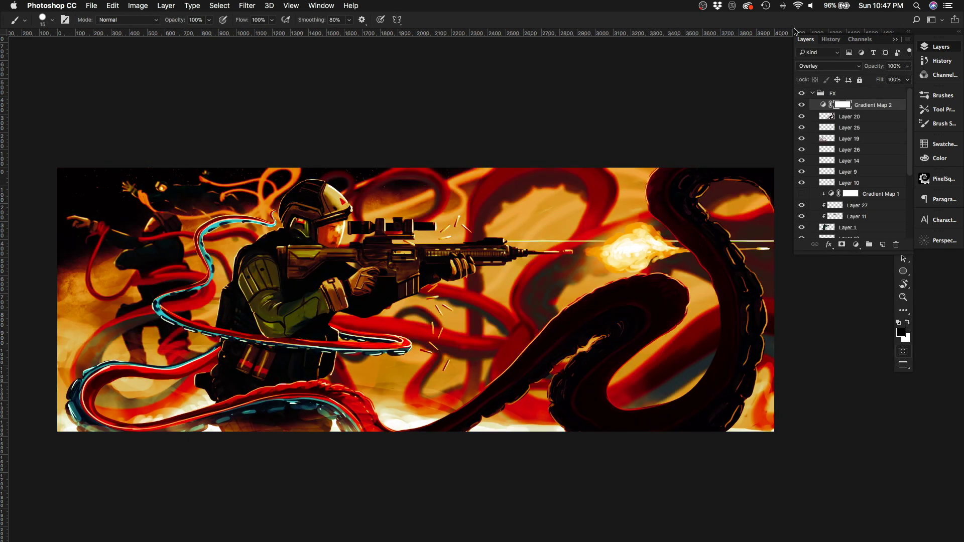
left_click_drag(908, 66, 853, 232)
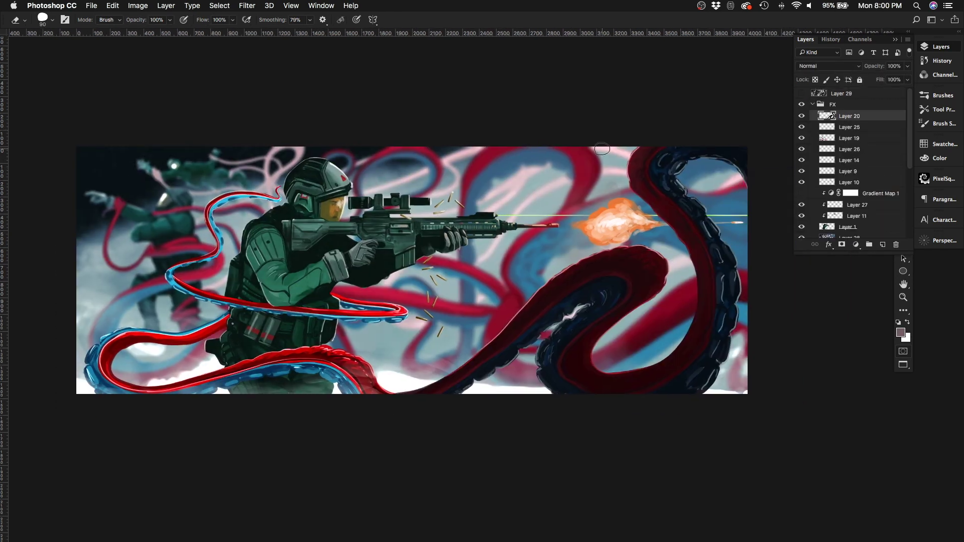
Step: Start a Path Blur on Layer 20, tracing the path along the upper part of the large foreground tentacle
left_click(247, 6)
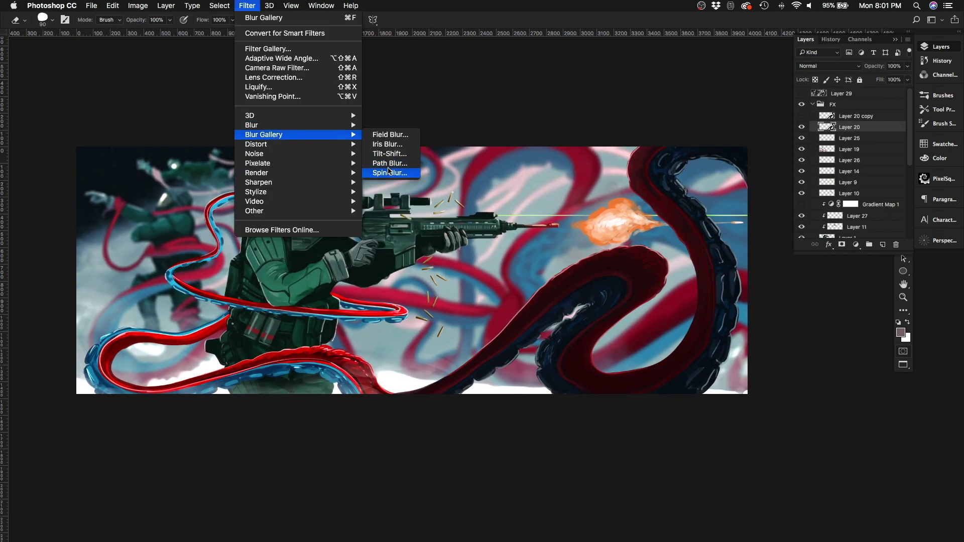
left_click(390, 163)
left_click_drag(433, 297, 744, 157)
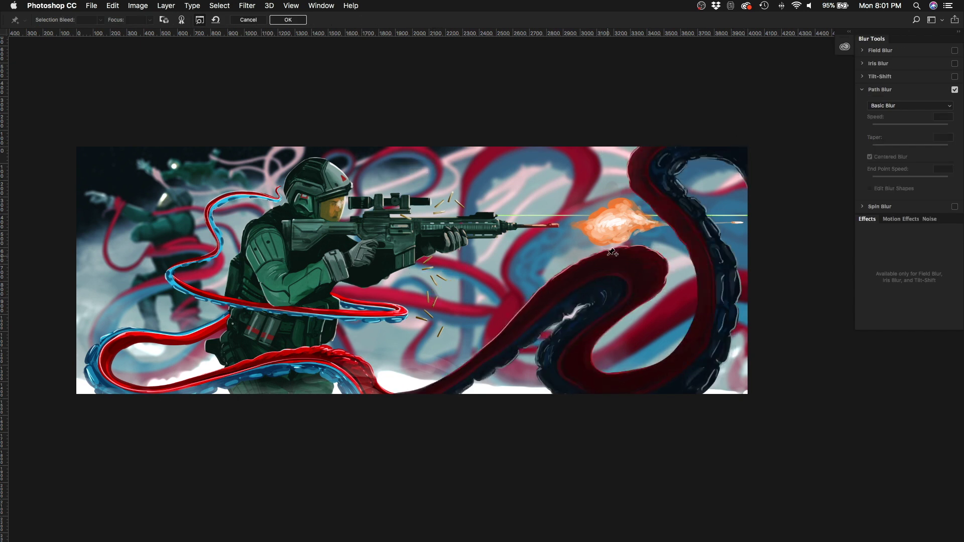
left_click(648, 174)
left_click_drag(703, 226, 687, 214)
left_click(716, 301)
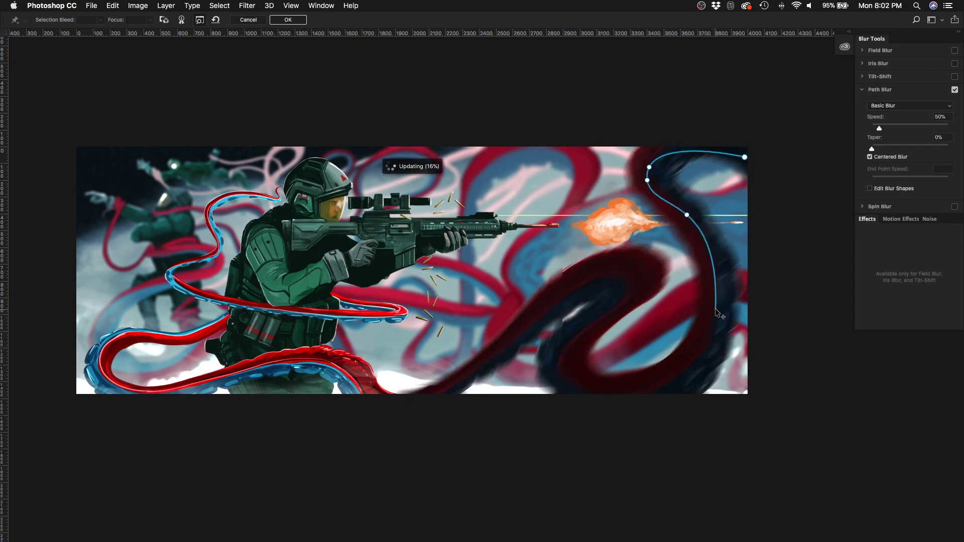
Step: Extend the blur path around the tentacle's lower loop and inner bend, ending just below the canvas's lower edge
left_click(650, 387)
left_click(574, 377)
left_click(616, 303)
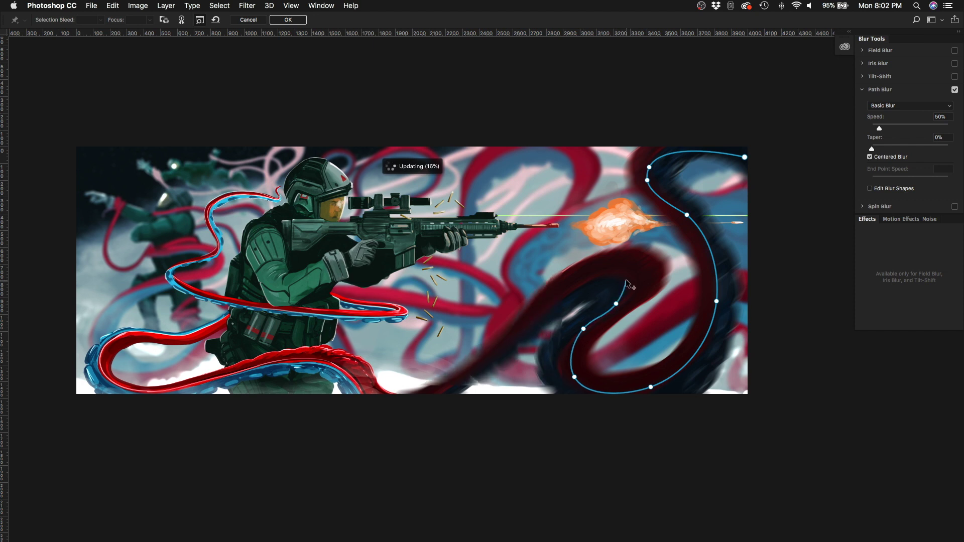
left_click(623, 278)
left_click(591, 279)
left_click(547, 311)
left_click(424, 397)
left_click(326, 400)
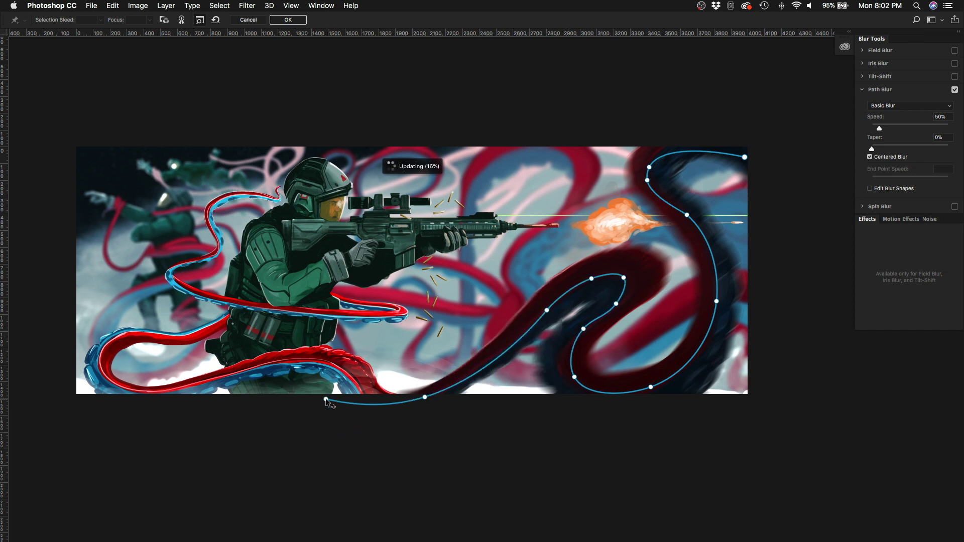
Step: Turn off centered blur, set taper to 6% and speed to 25%, and reposition path points along the tentacle
left_click(869, 156)
left_click_drag(879, 128, 880, 149)
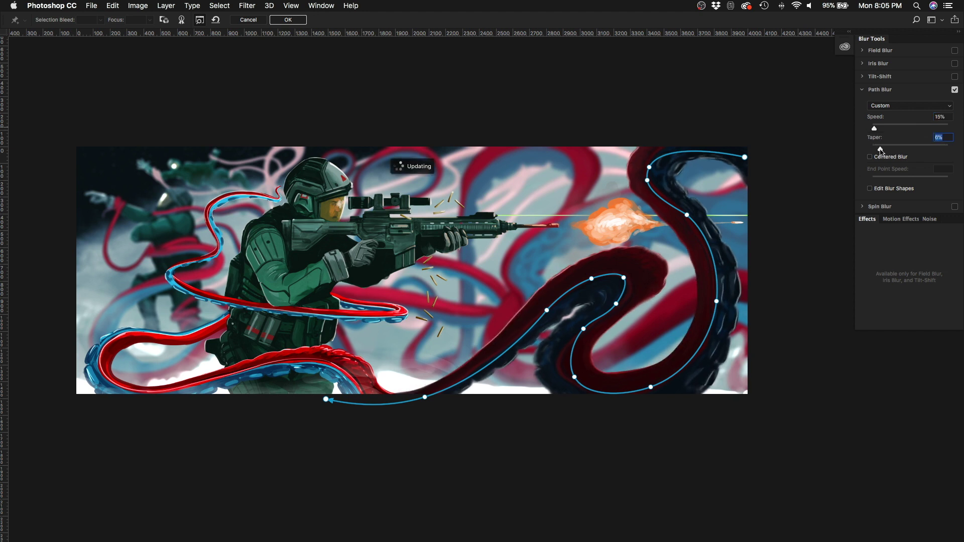
left_click(955, 90)
left_click(941, 116)
type("25")
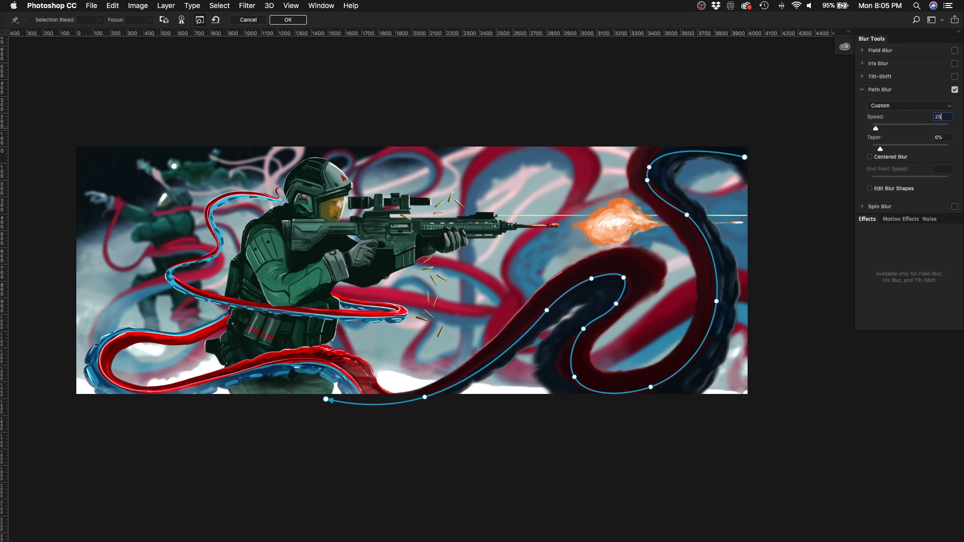
key("Return")
left_click_drag(744, 157, 753, 160)
left_click_drag(624, 277, 573, 343)
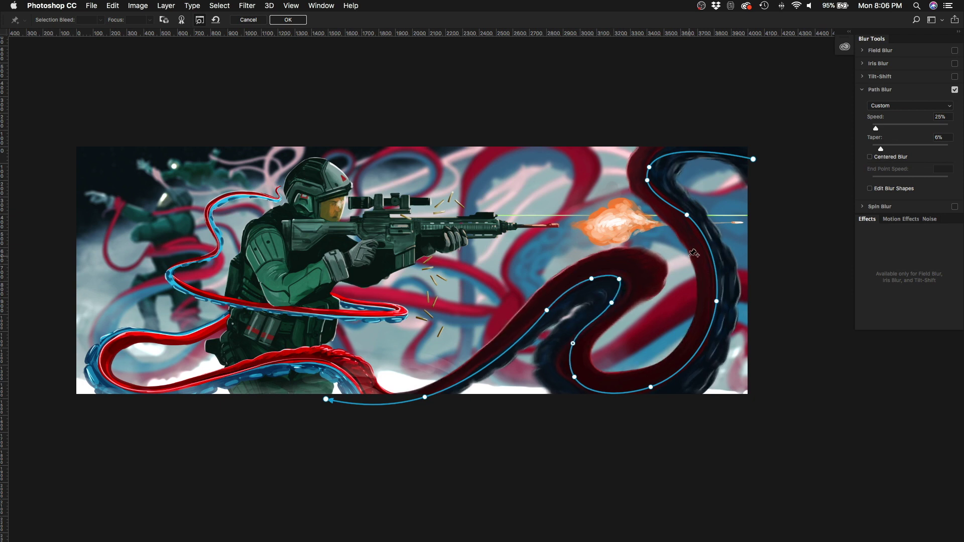
Step: Add a 5 px Field Blur pinned on the tentacle's upper curve and a second 0 px pin on its middle bend
left_click(907, 50)
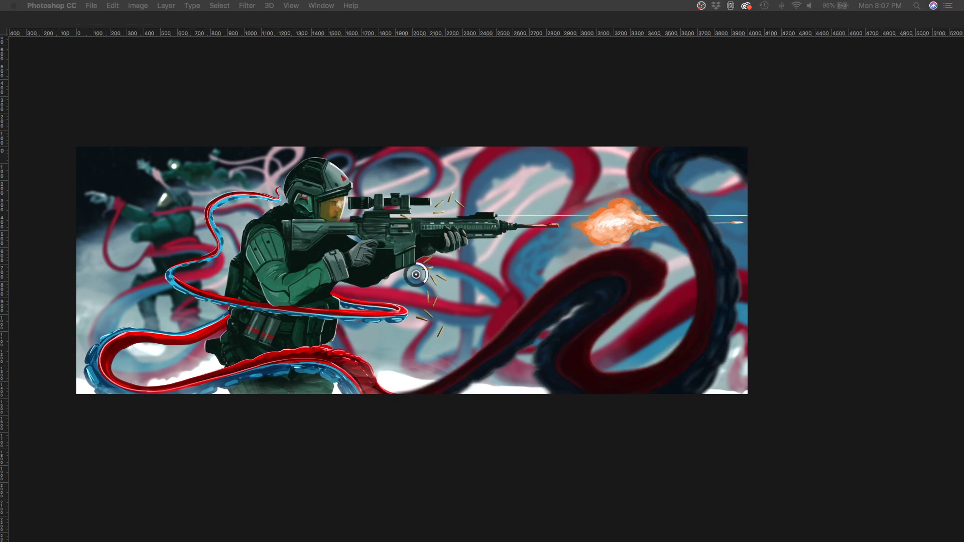
key("Tab")
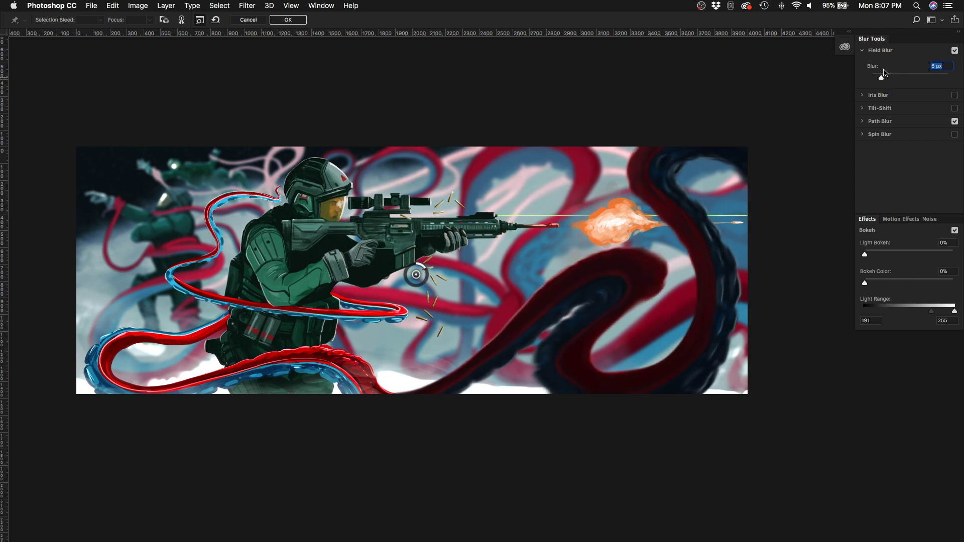
type("5")
left_click_drag(416, 275, 667, 178)
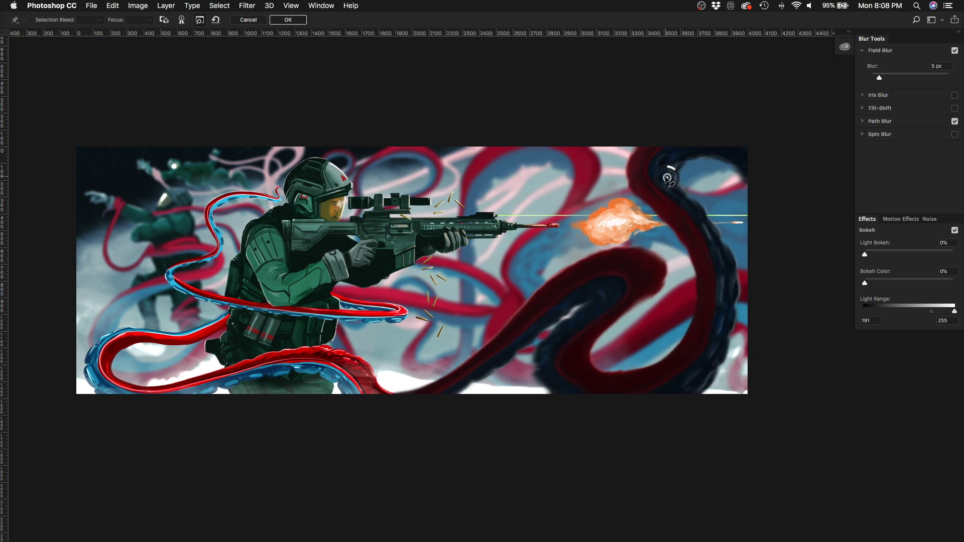
left_click(542, 309)
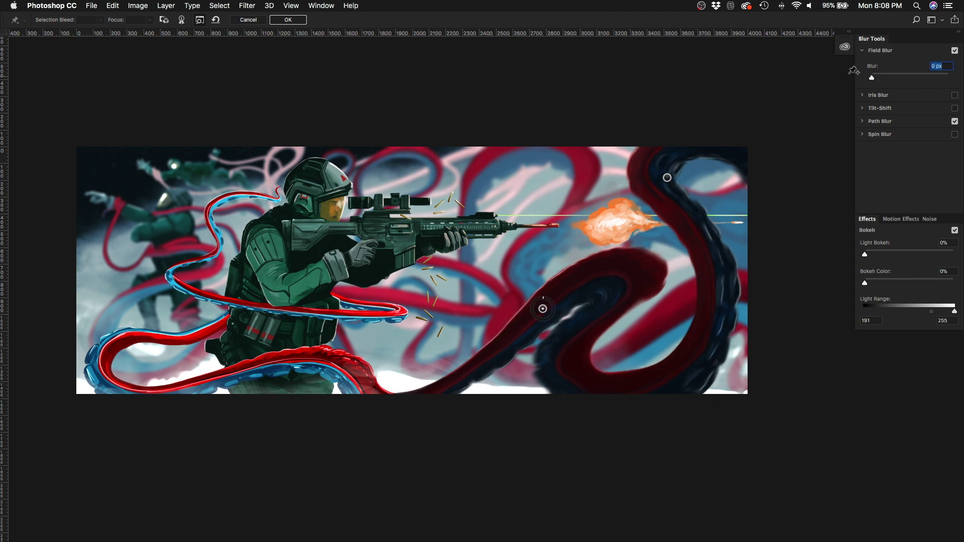
Step: Set the path blur's strobe strength to 30% and apply the blurs to Layer 20
left_click(897, 219)
left_click(880, 121)
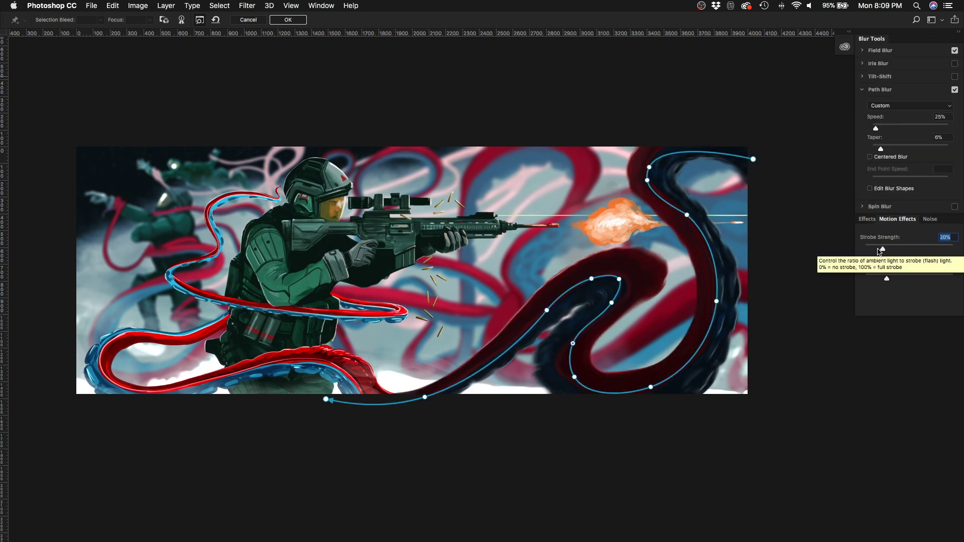
left_click_drag(879, 249, 892, 249)
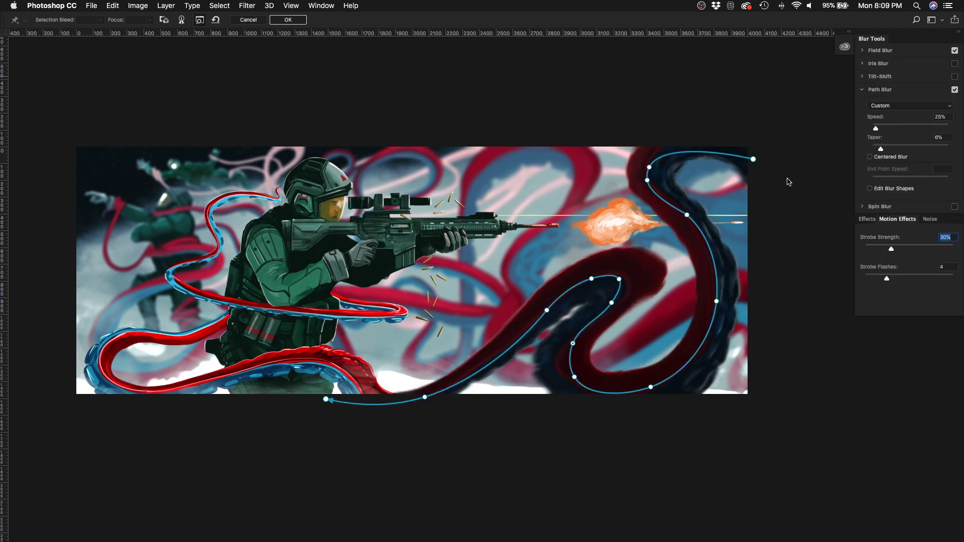
left_click(290, 20)
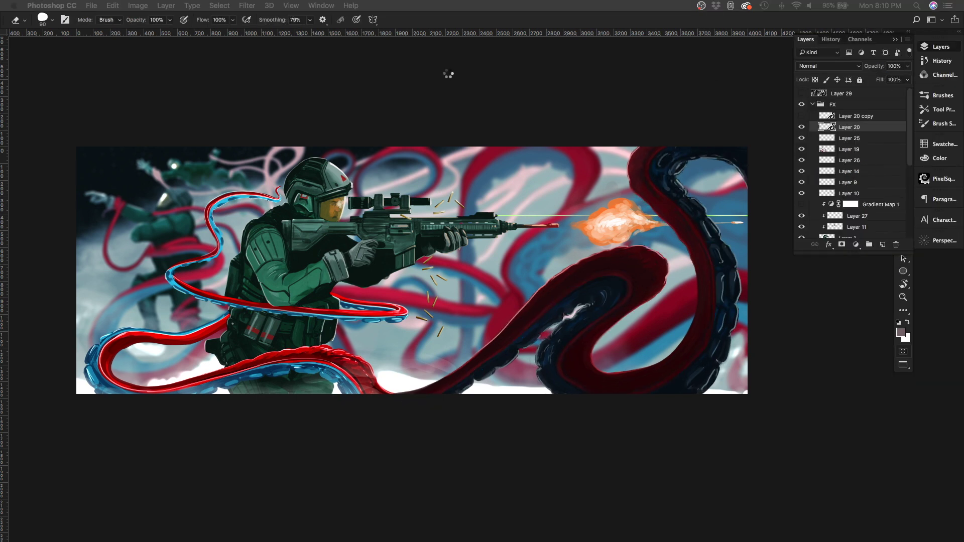
Step: Move blurred Layer 20 above its copy, add a layer mask, and mask out parts of the tentacle's blur with a 300 px brush
key("ctrl+bracketright")
key("b")
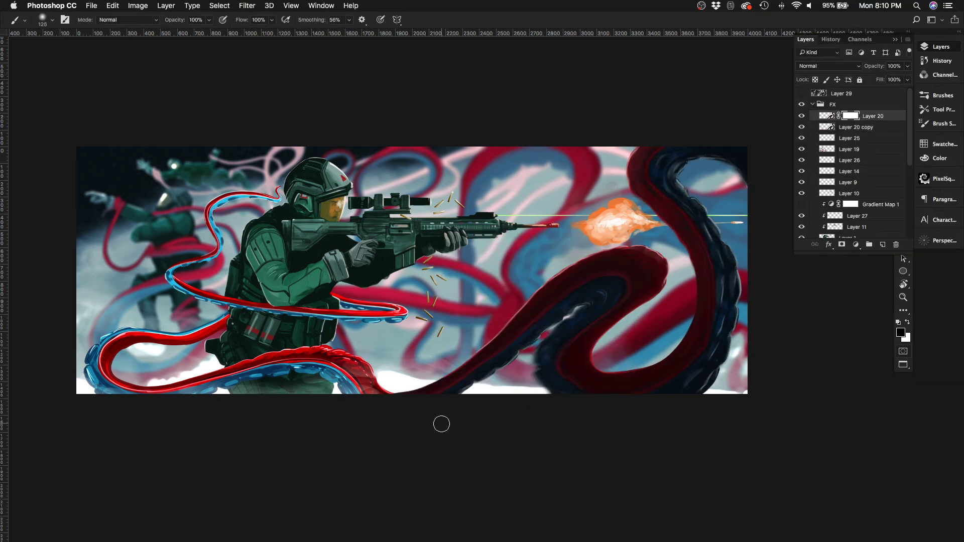
key("bracketleft")
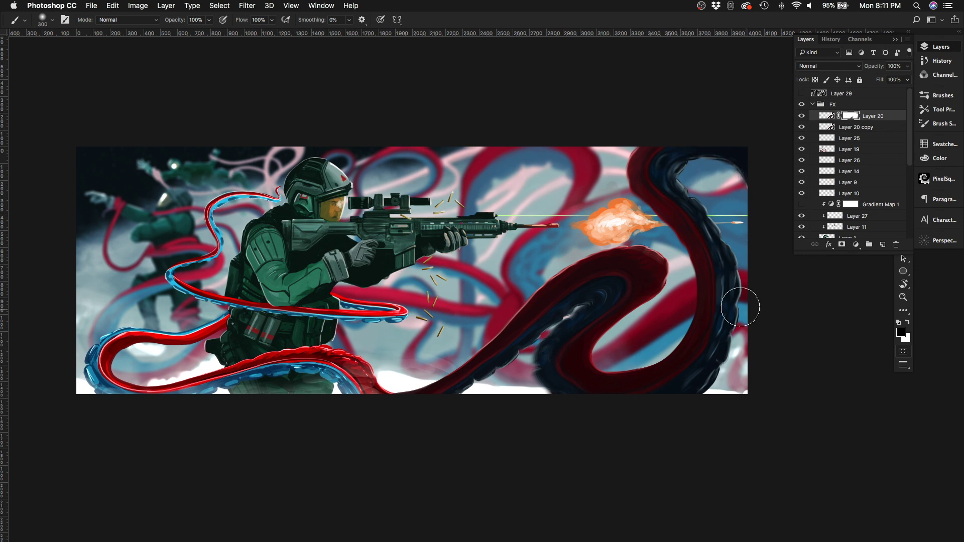
Step: Show Gradient Map 1 and invert its mask to hide the warm tint on the soldier
scroll(828, 150, "down", 1)
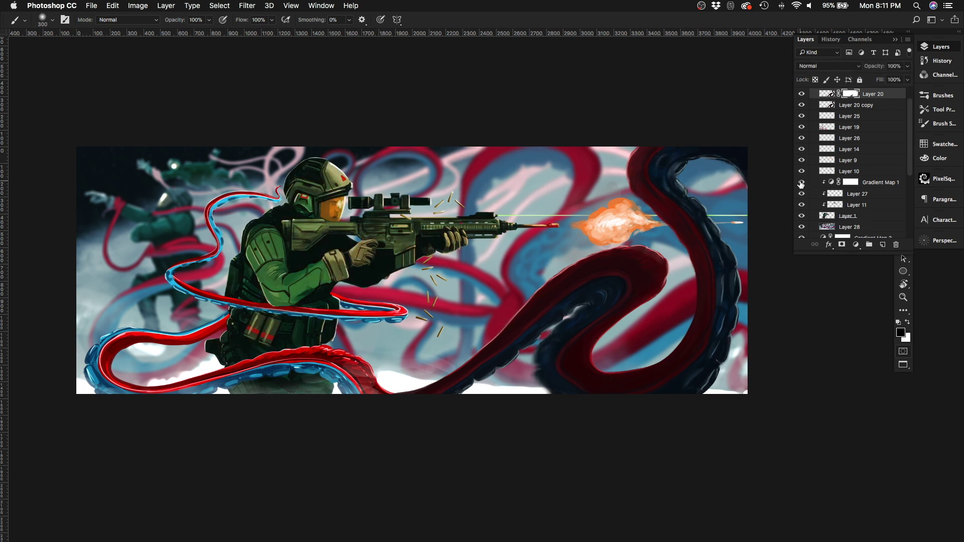
left_click(801, 182)
left_click(878, 182)
key("ctrl+i")
Step: Paint the Gradient Map 1 mask with a 90 px brush to reveal the warm tint on the visor, front glove and gun muzzle
scroll(351, 206, "up", 2)
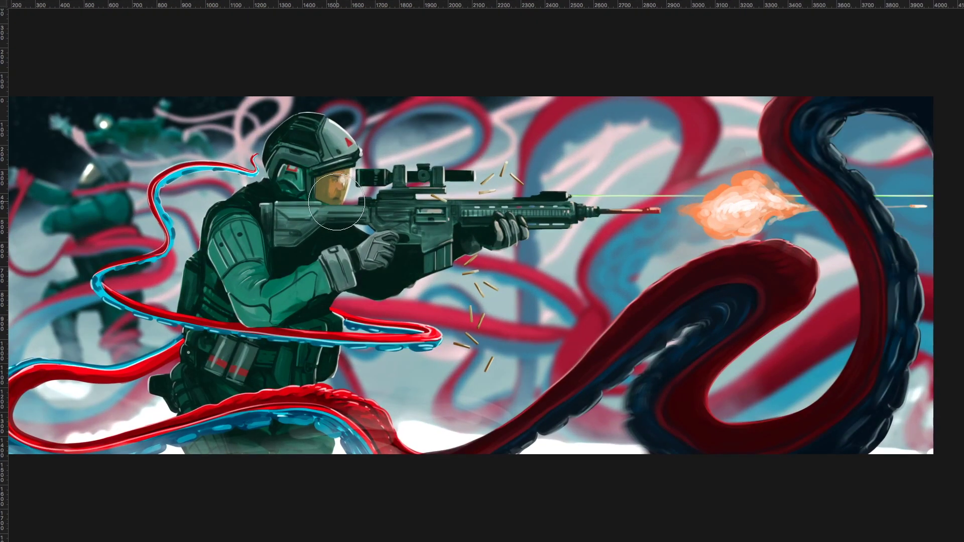
scroll(357, 204, "up", 1)
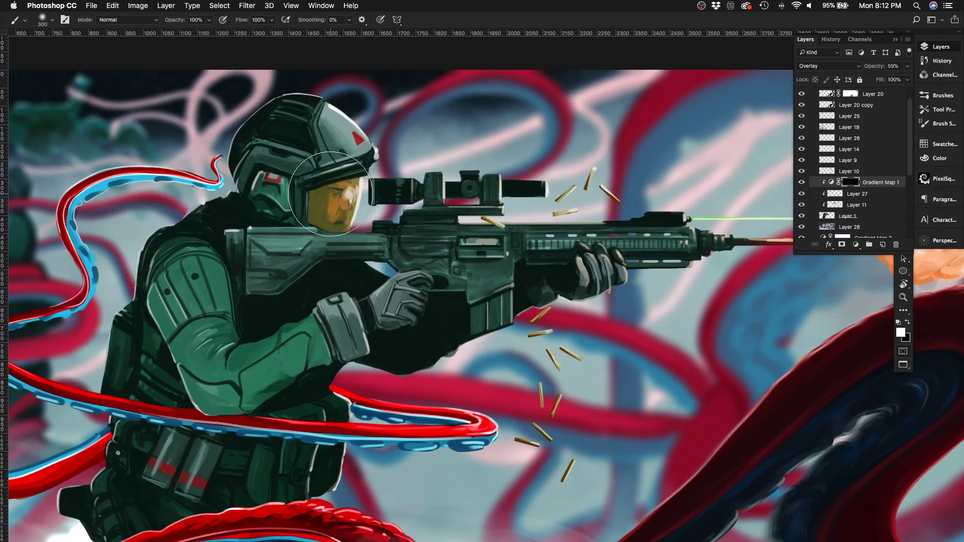
key("bracketleft")
key("bracketleft")
key("bracketleft")
key("bracketleft")
key("bracketleft")
key("bracketleft")
key("bracketleft")
scroll(511, 298, "up", 1)
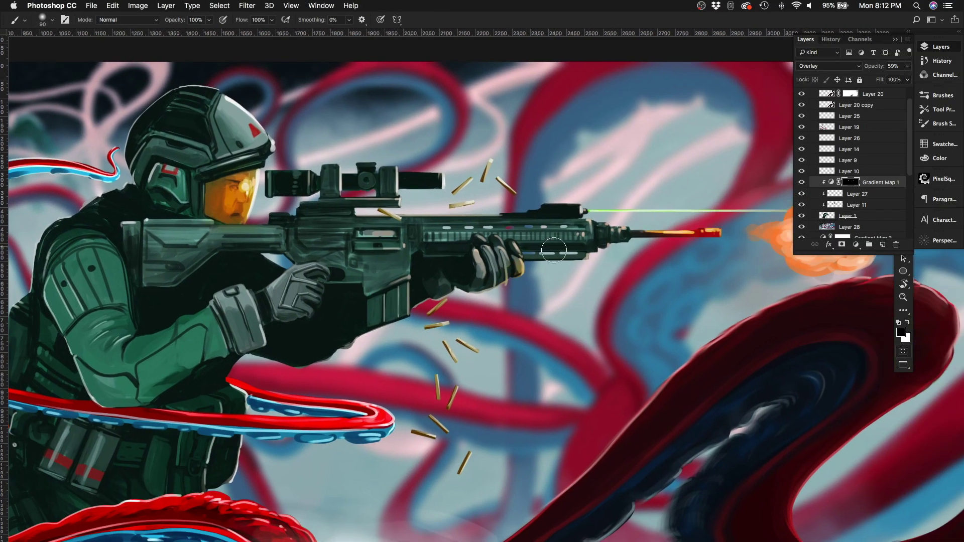
Step: Reveal the warm tint on the helmet's front and refine the mask around the soldier, enlarging the brush to 150 px
scroll(553, 250, "down", 1)
scroll(490, 252, "up", 2)
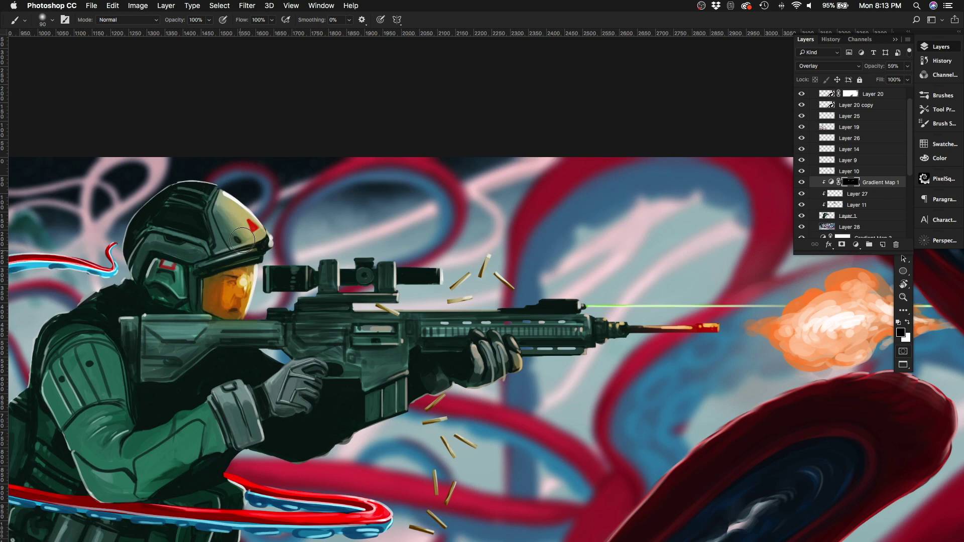
key("x")
scroll(591, 234, "down", 3)
scroll(590, 234, "left", 2)
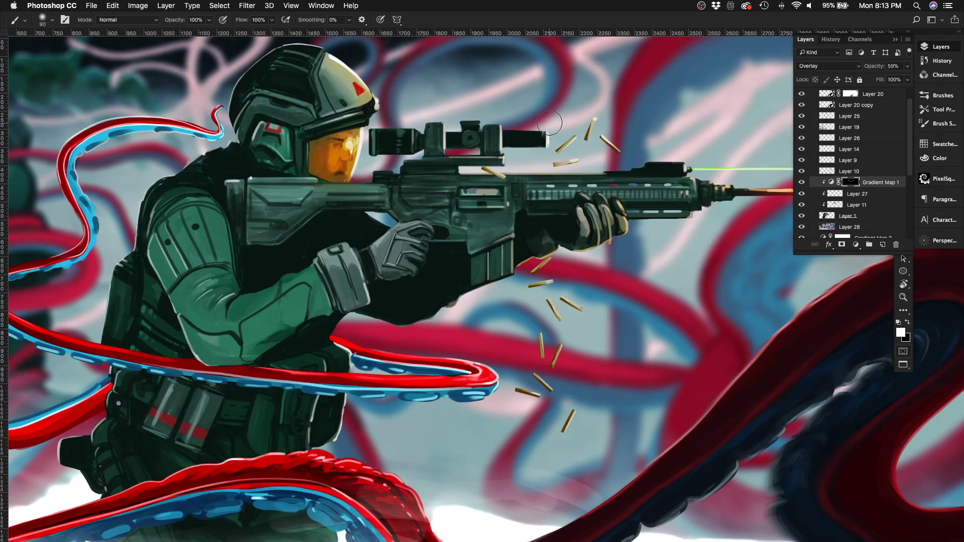
key("x")
scroll(549, 122, "down", 5)
scroll(311, 274, "up", 3)
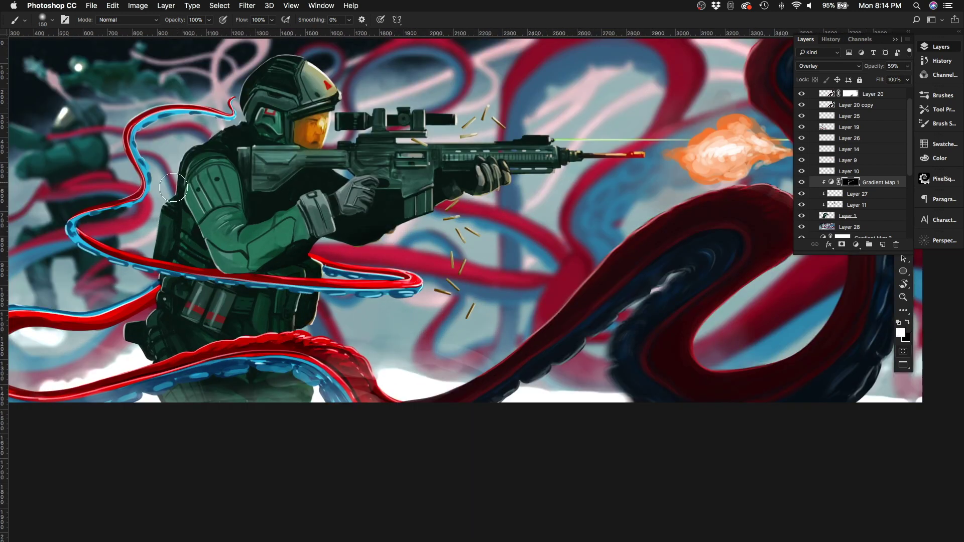
key("x")
Step: Add a clipped black-to-gray gradient map above Gradient Map 1, set to Soft Light at 70% opacity
left_click(855, 244)
left_click(640, 167)
left_click(748, 103)
left_click(828, 65)
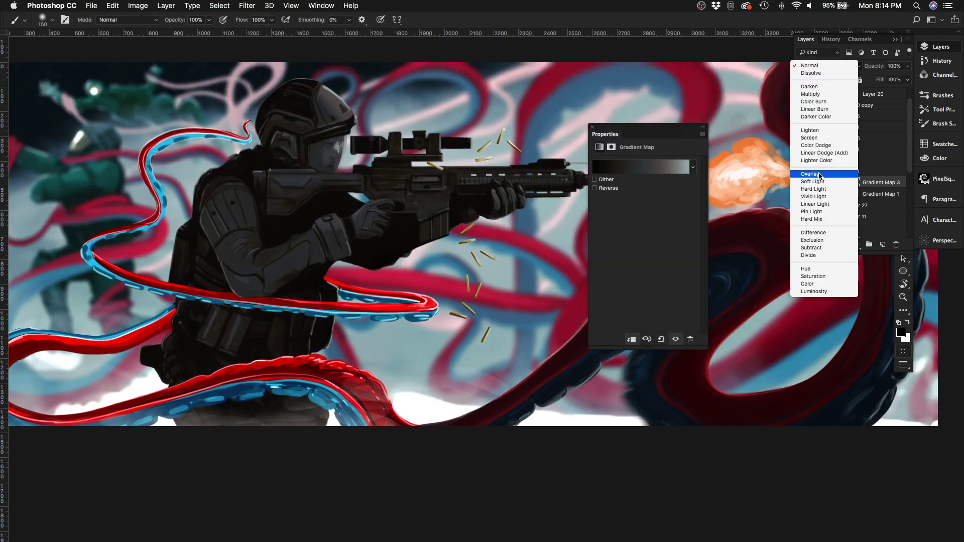
left_click(813, 181)
left_click_drag(907, 66, 892, 78)
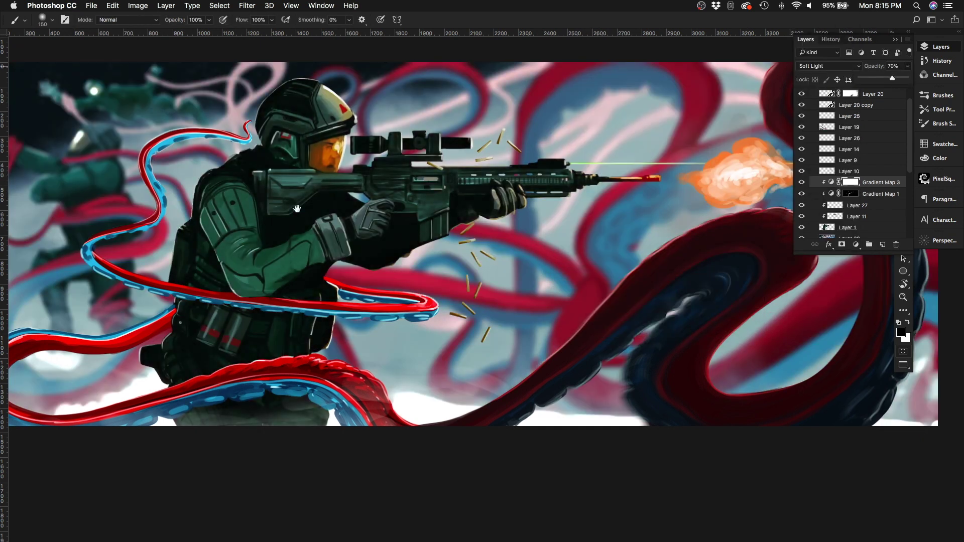
Step: Paint the Gradient Map 3 mask with a 150 px brush to bring back color on the soldier's arm, gear and rifle
left_click_drag(297, 209, 340, 227)
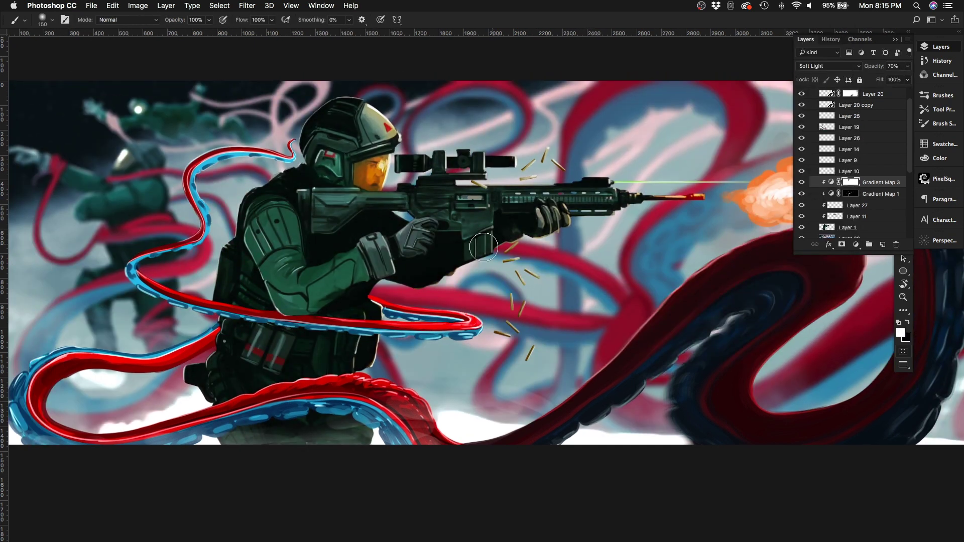
key("x")
left_click_drag(352, 266, 280, 295)
scroll(323, 168, "down", 3)
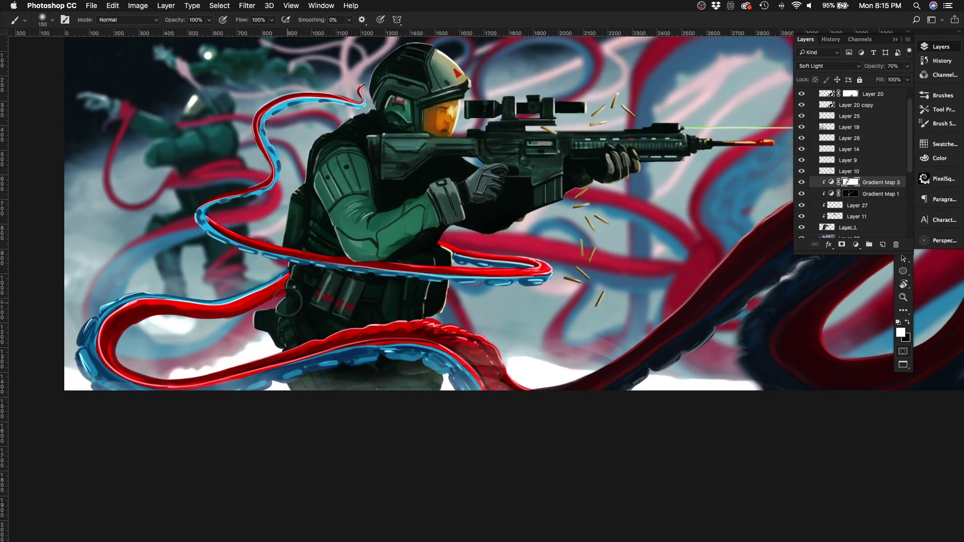
scroll(644, 173, "right", 2)
left_click_drag(645, 172, 531, 196)
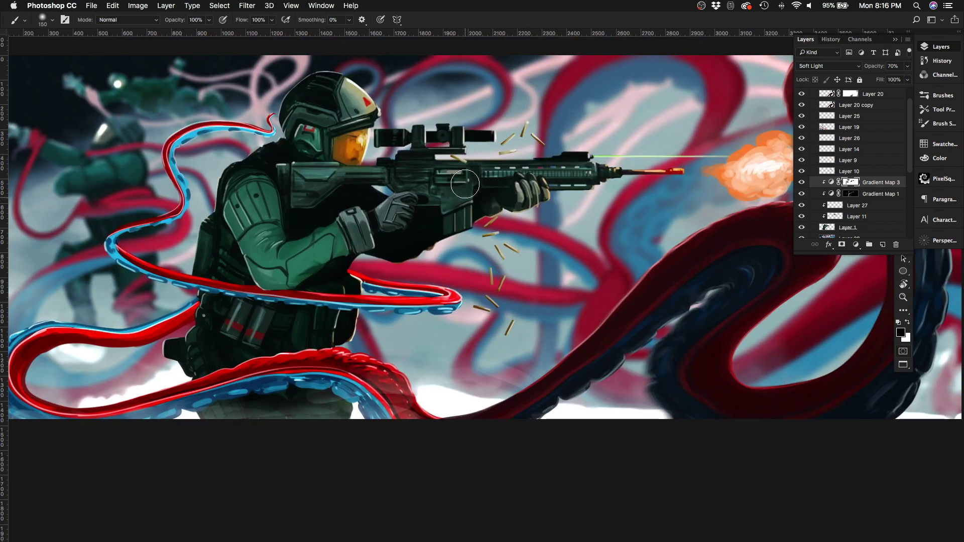
left_click_drag(465, 183, 499, 214)
left_click_drag(349, 189, 400, 203)
key("super+minus")
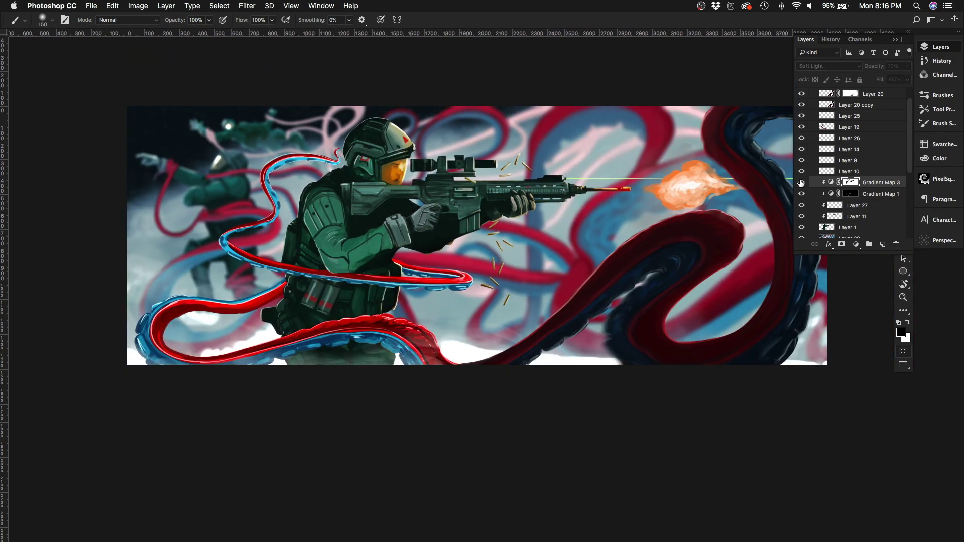
Step: Add a new layer clipped to Layer 19, which holds the tentacle wrapped around the soldier
left_click_drag(455, 147, 404, 164)
scroll(853, 151, "up", 2)
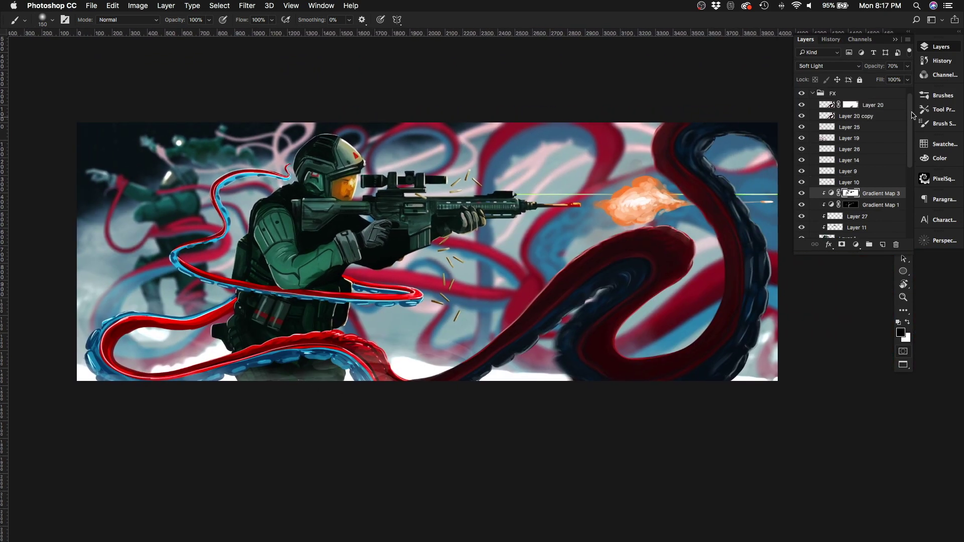
left_click(801, 117)
left_click(848, 149)
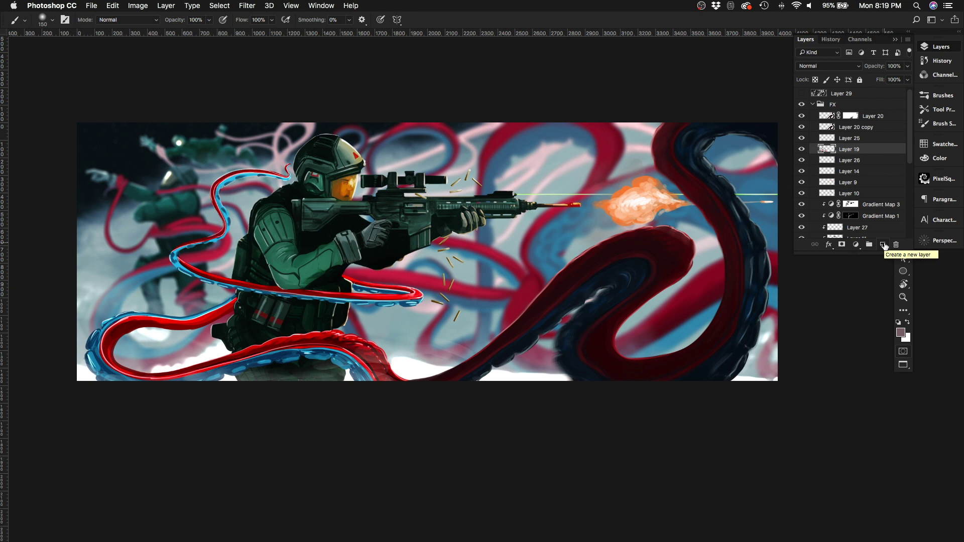
left_click(883, 245)
Step: Paint small white highlights along the red surface of the wrapped tentacle with a 10 px brush
scroll(167, 210, "up", 3)
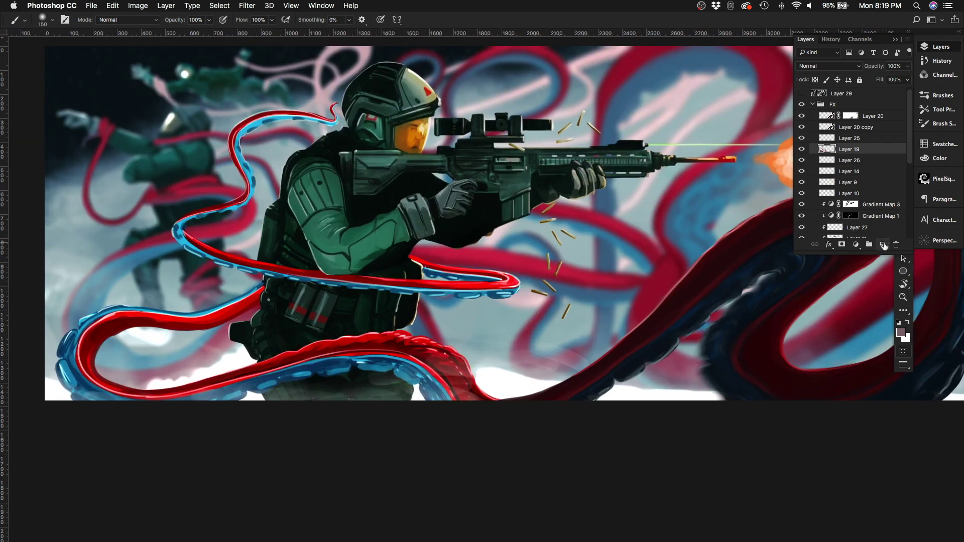
key("bracketleft")
right_click(600, 66)
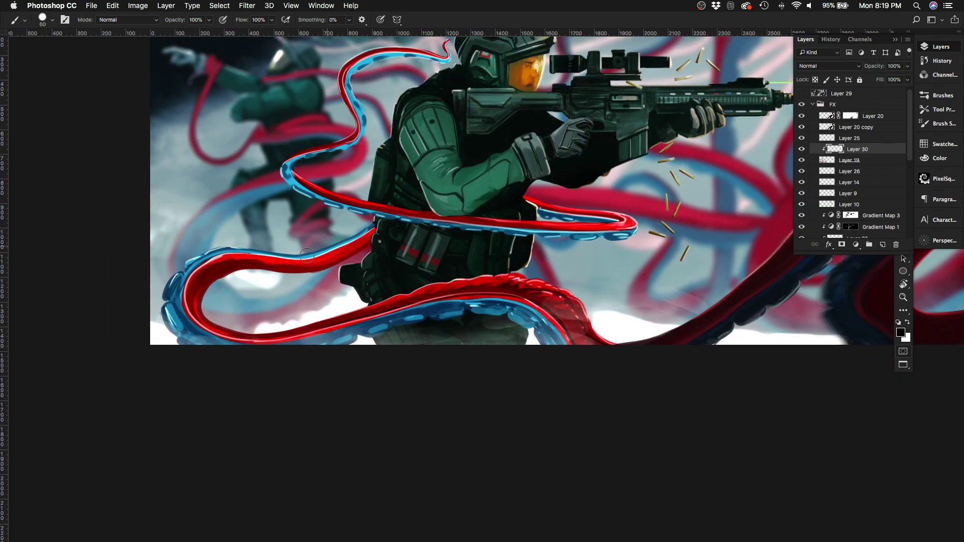
scroll(207, 266, "up", 3)
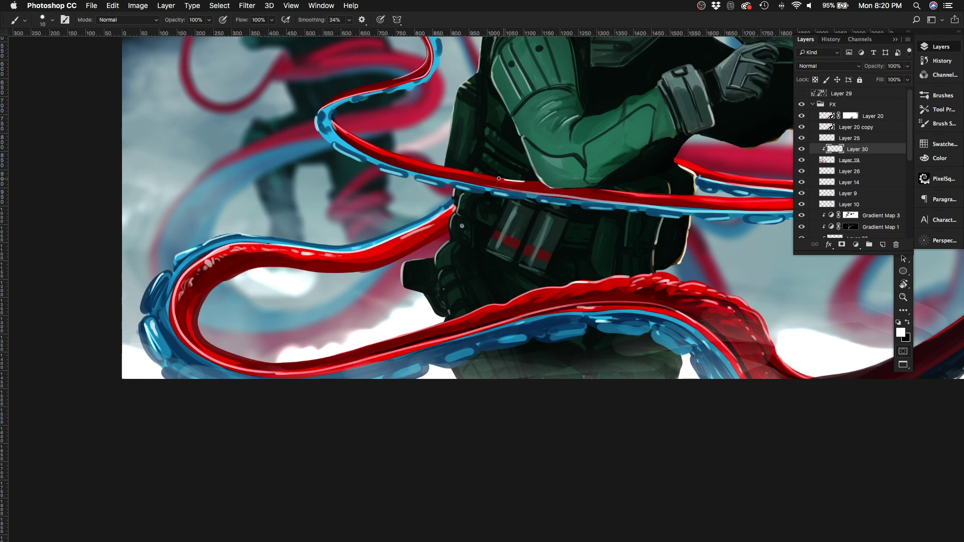
left_click_drag(498, 178, 332, 121)
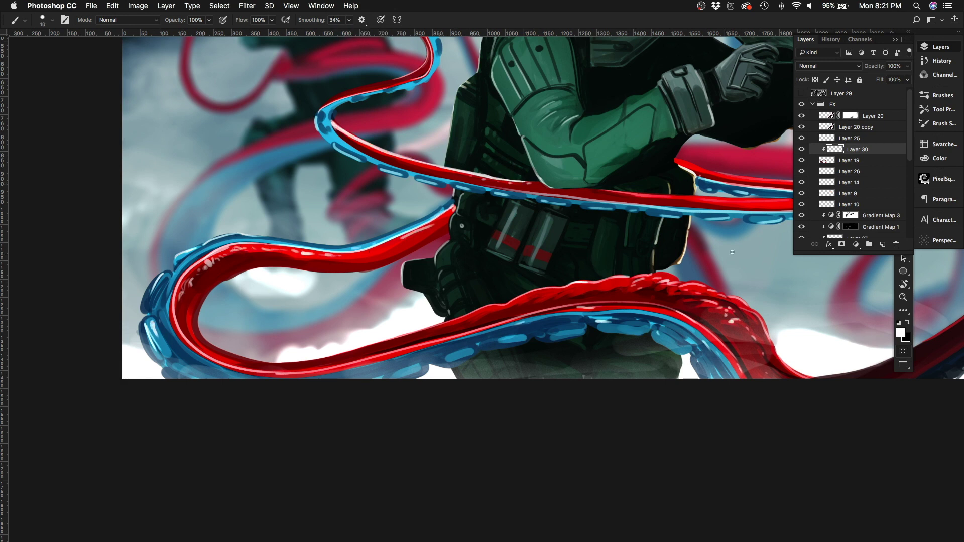
scroll(732, 252, "right", 5)
scroll(732, 252, "up", 3)
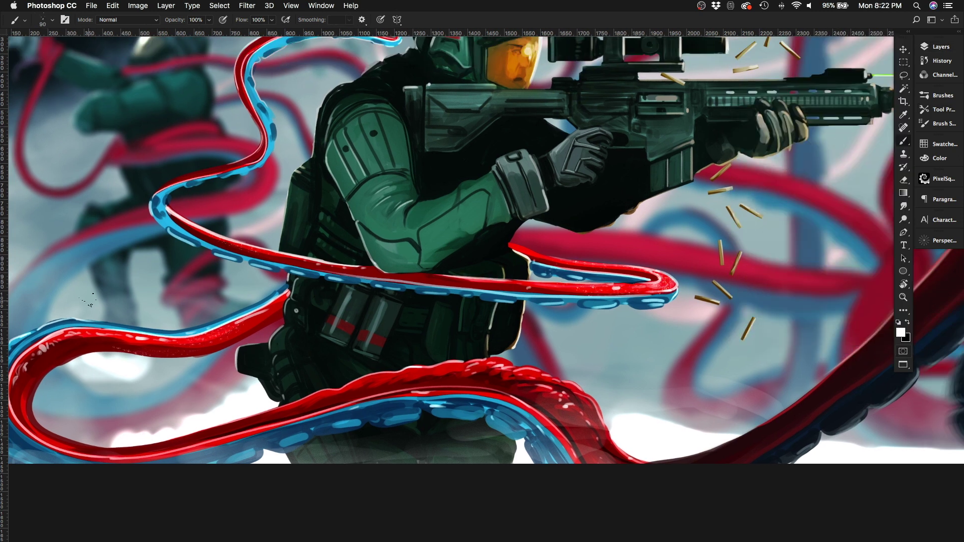
Step: Set the paint color to a magenta swatch and use a soft round brush of 100 px
key("super+minus")
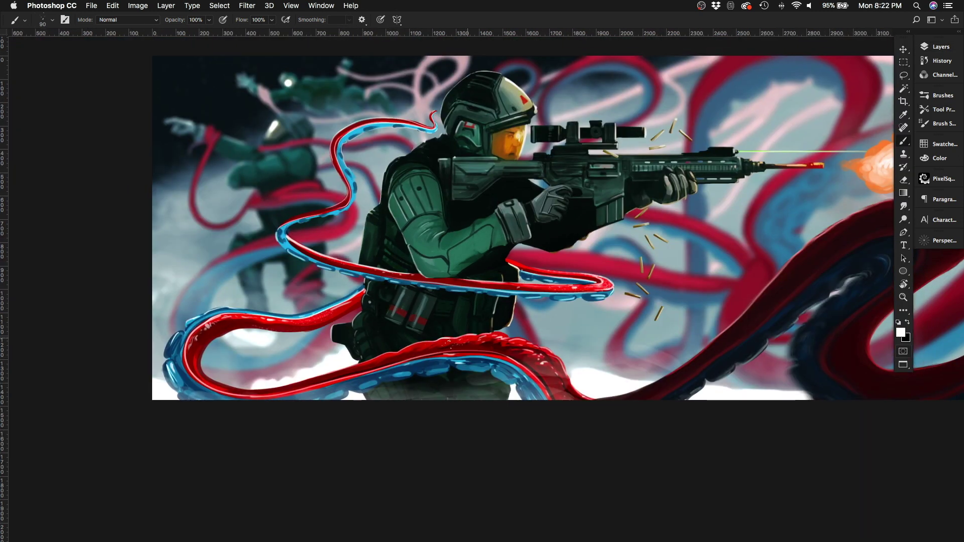
scroll(488, 102, "up", 2)
scroll(489, 102, "left", 1)
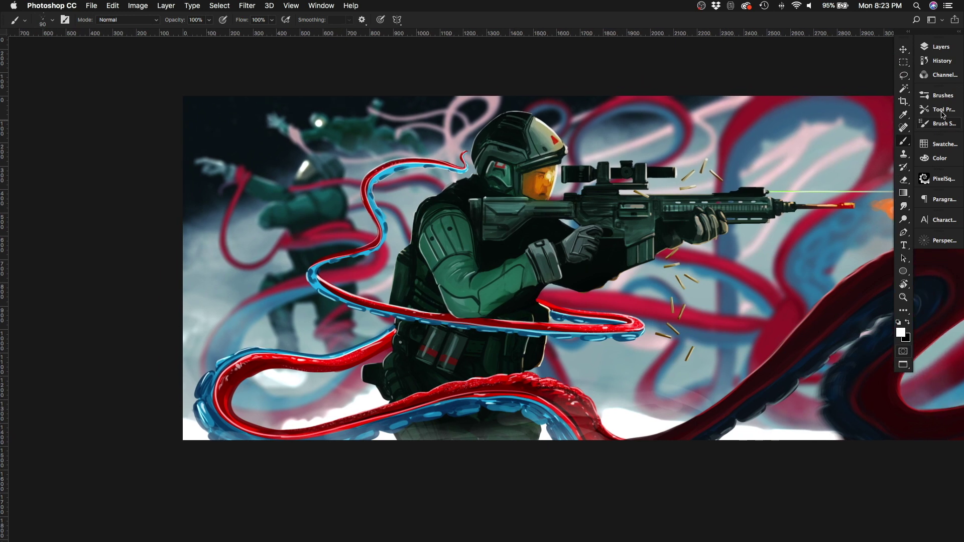
left_click(941, 47)
key("bracketright")
left_click(944, 144)
left_click(800, 150)
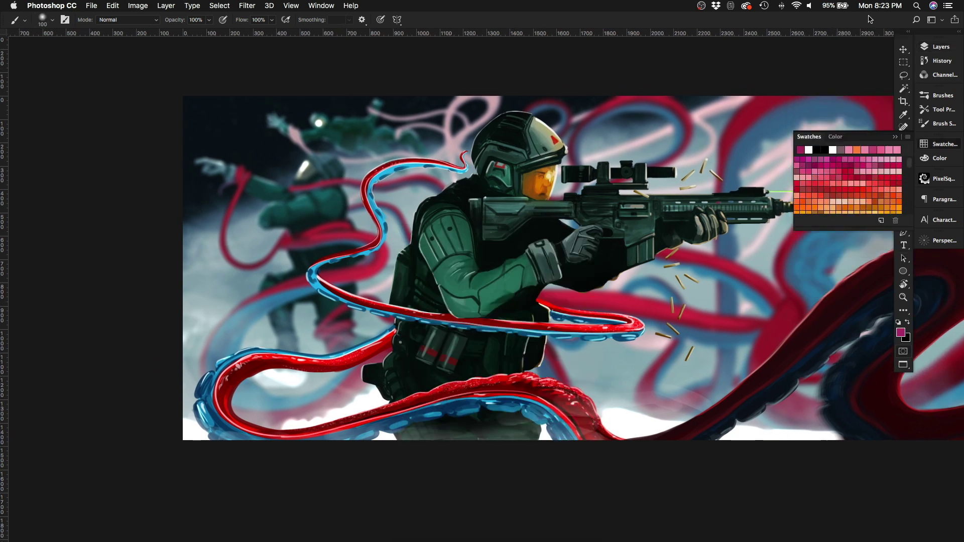
scroll(285, 380, "right", 10)
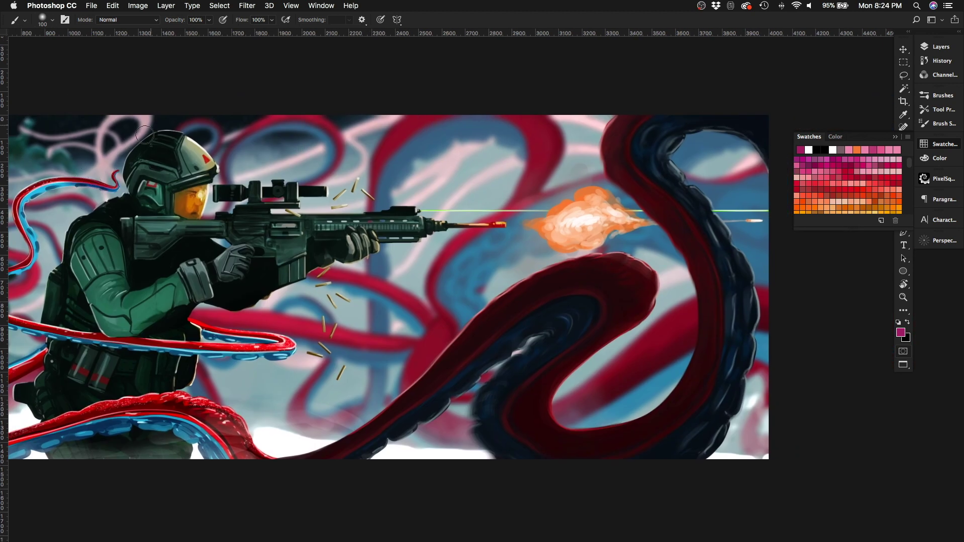
scroll(144, 134, "left", 4)
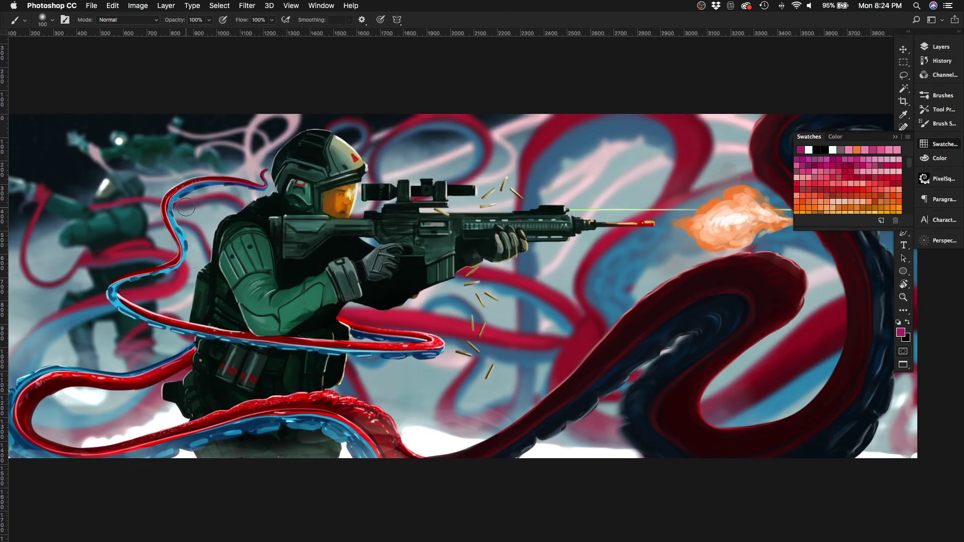
scroll(186, 206, "down", 3)
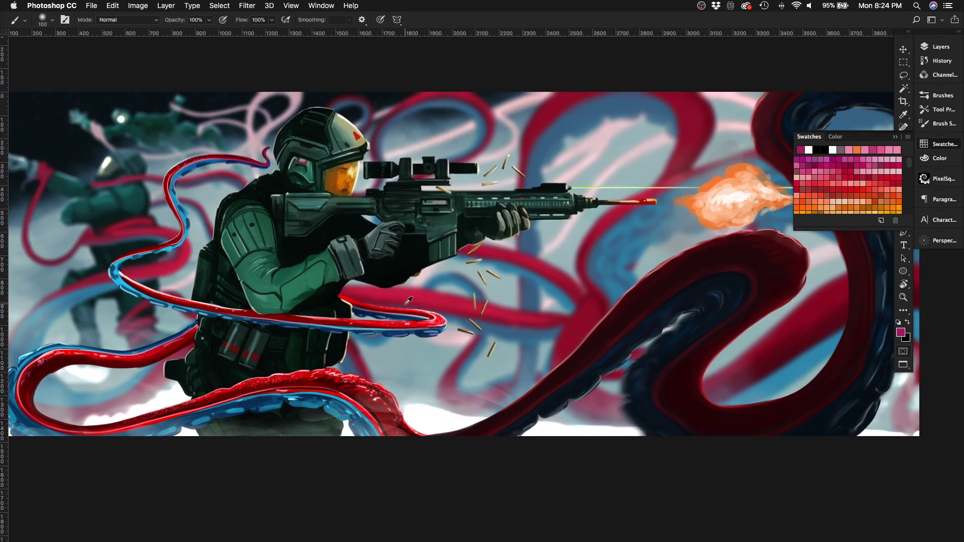
scroll(408, 300, "down", 2)
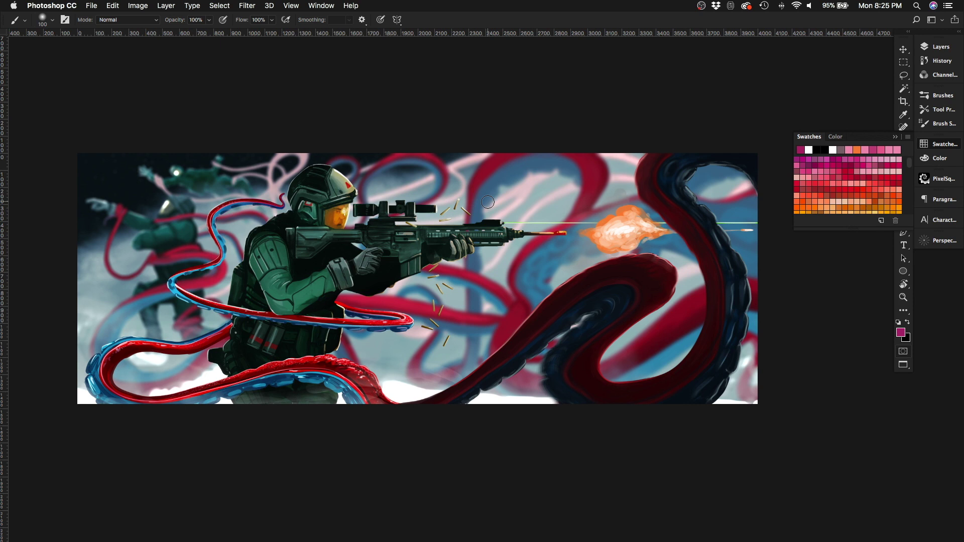
scroll(241, 238, "up", 2)
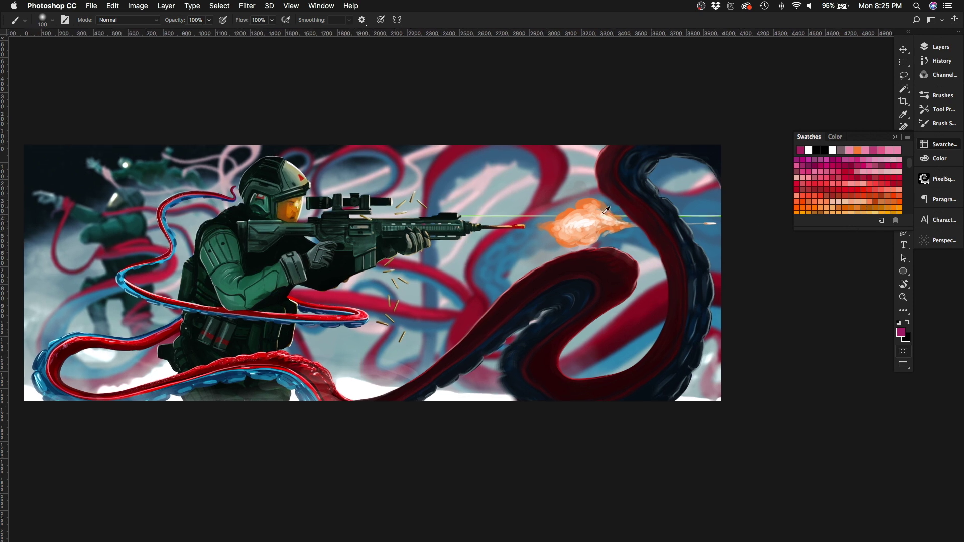
Step: Replace the old grayscale check layer with a desaturated merged copy of the whole image, and hide the new copy
key("F7")
left_click(895, 245)
key("super+alt+shift+e")
key("super+shift+u")
scroll(424, 165, "down", 1)
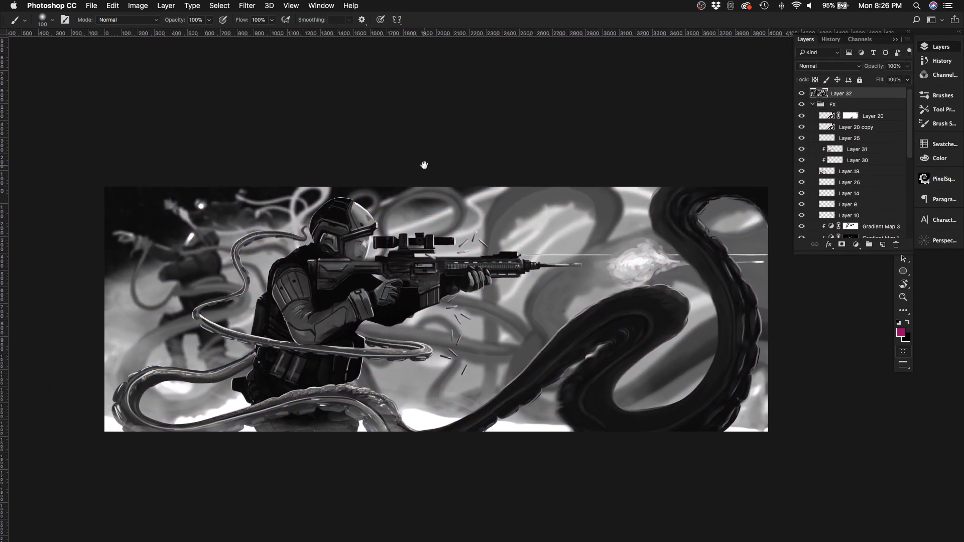
left_click(802, 95)
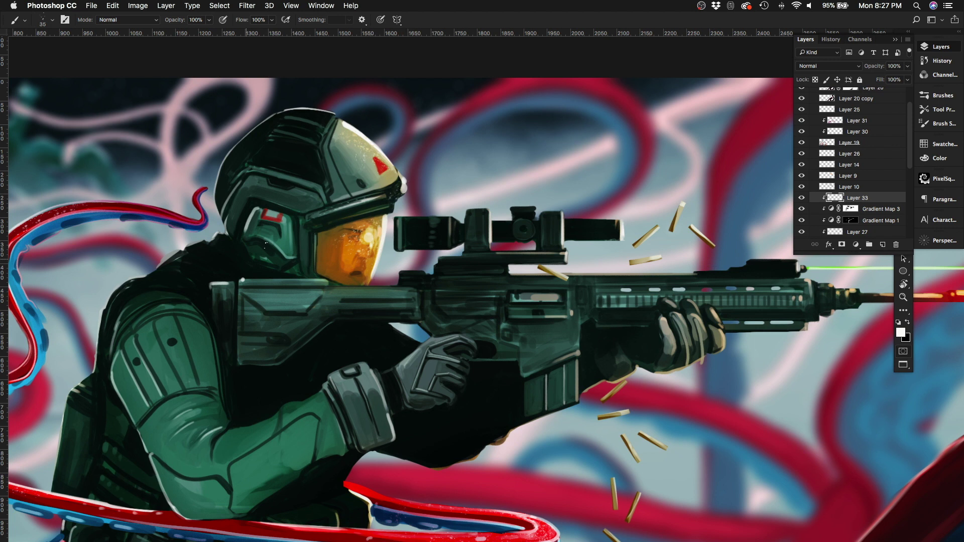
Step: Speckle fine white highlights on the soldier's helmet and rifle on clipped Layer 33, using a textured brush of about 40 px
key("x")
key("x")
scroll(303, 206, "down", 5)
scroll(494, 301, "up", 5)
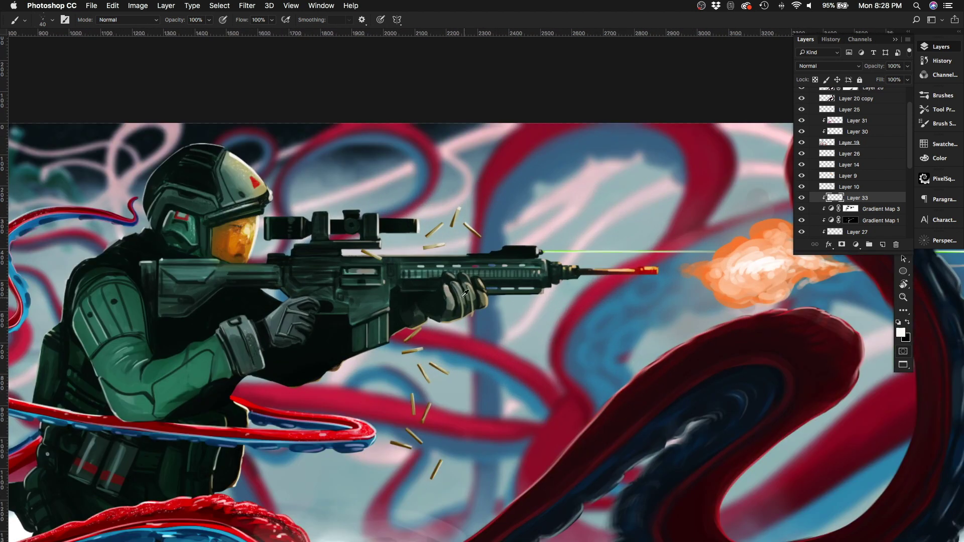
scroll(414, 194, "down", 5)
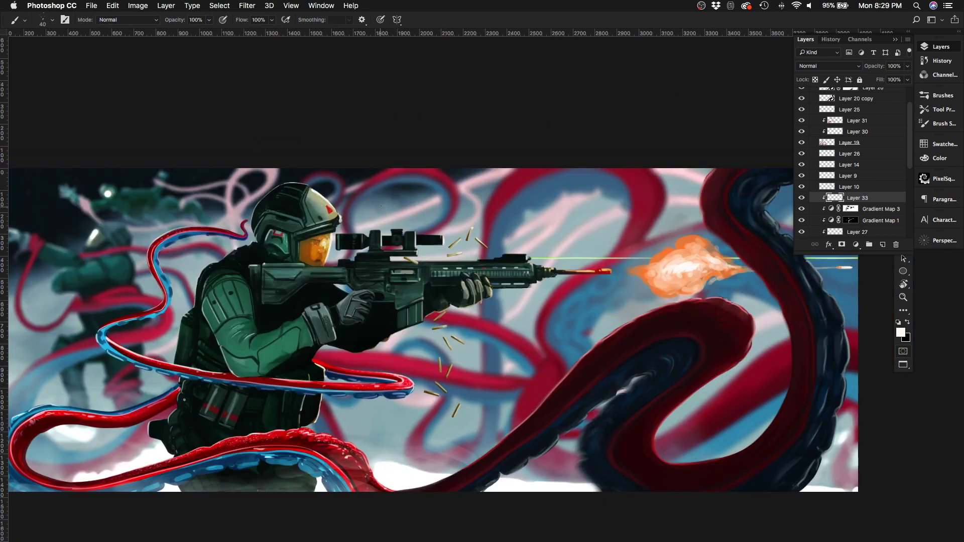
scroll(324, 241, "up", 6)
key("e")
right_click(326, 273)
key("Escape")
key("b")
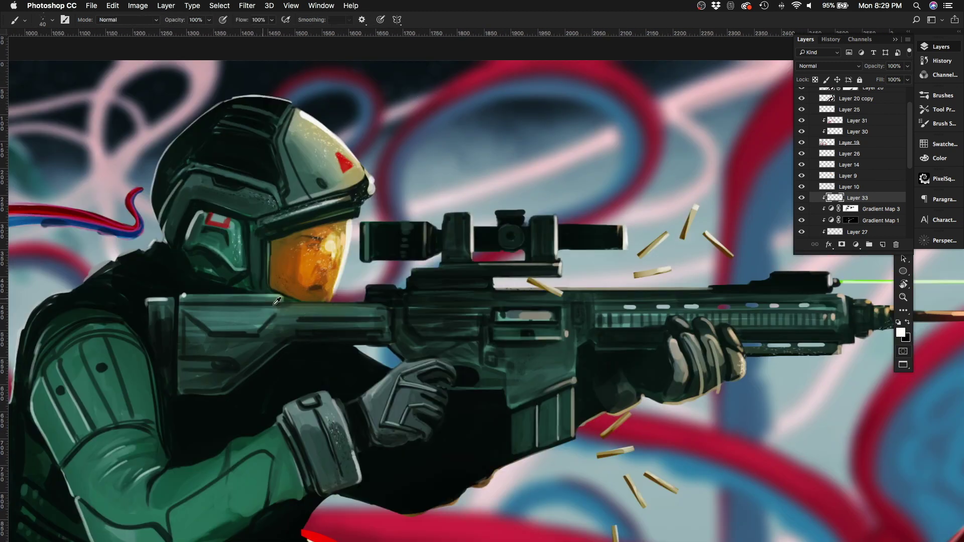
Step: Paint white mist over the soldier's legs and the lower tentacle on Layer 25 with a 491 px cloud-shaped brush
scroll(400, 110, "down", 6)
scroll(821, 156, "up", 2)
left_click(826, 138)
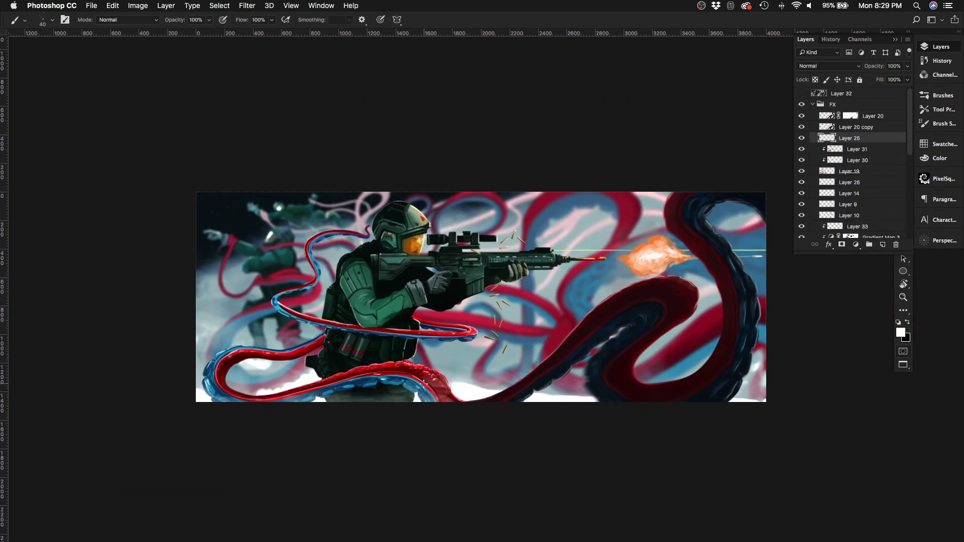
scroll(431, 397, "up", 3)
right_click(432, 398)
scroll(547, 402, "down", 3)
double_click(505, 391)
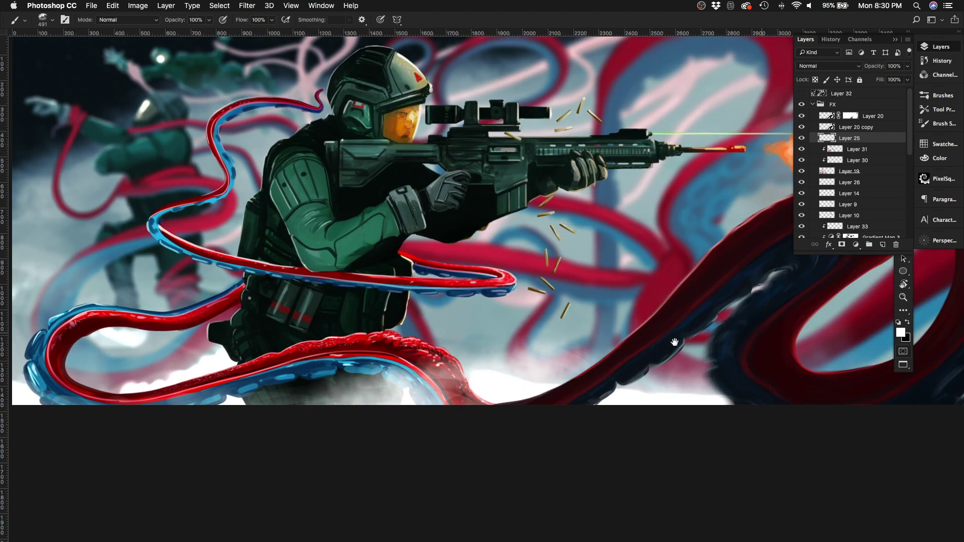
Step: Soften the mist along the bottom of the scene with a 200 px eraser and set Layer 25's opacity to 76%
scroll(505, 390, "right", 5)
scroll(581, 398, "left", 6)
scroll(581, 398, "down", 1)
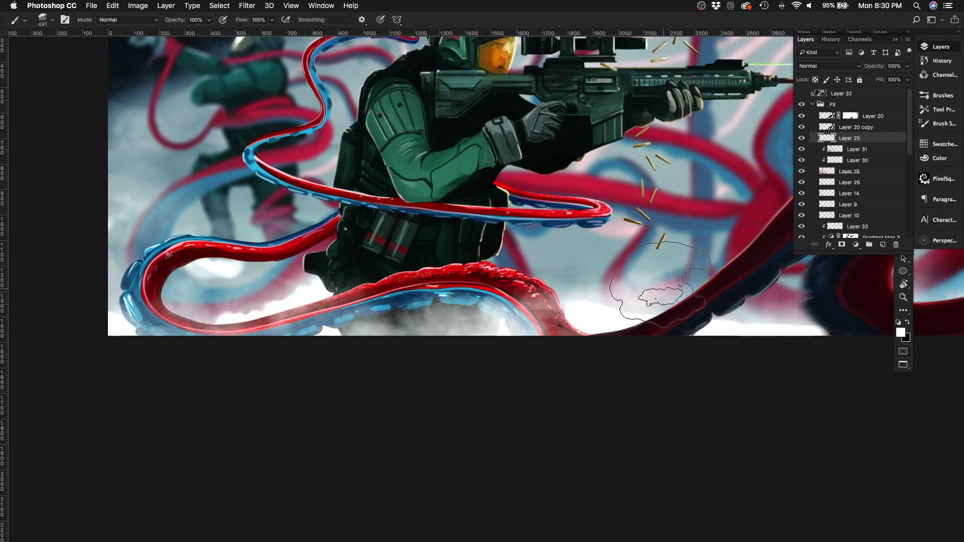
key("e")
scroll(318, 319, "down", 5)
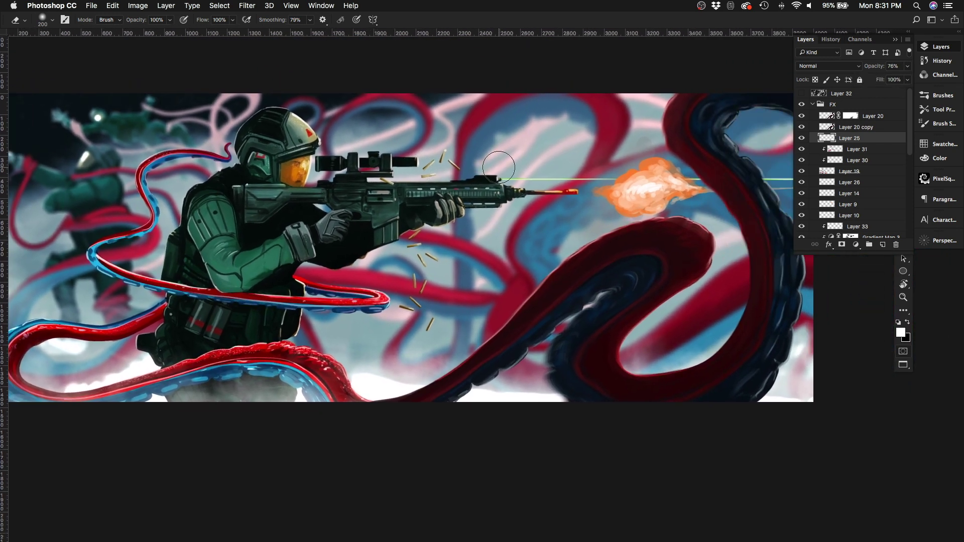
Step: Merge Layer 10 into Layer 9 and raise the saturation of the shell casings on Layer 14 to +28
scroll(853, 176, "down", 1)
left_click(854, 193)
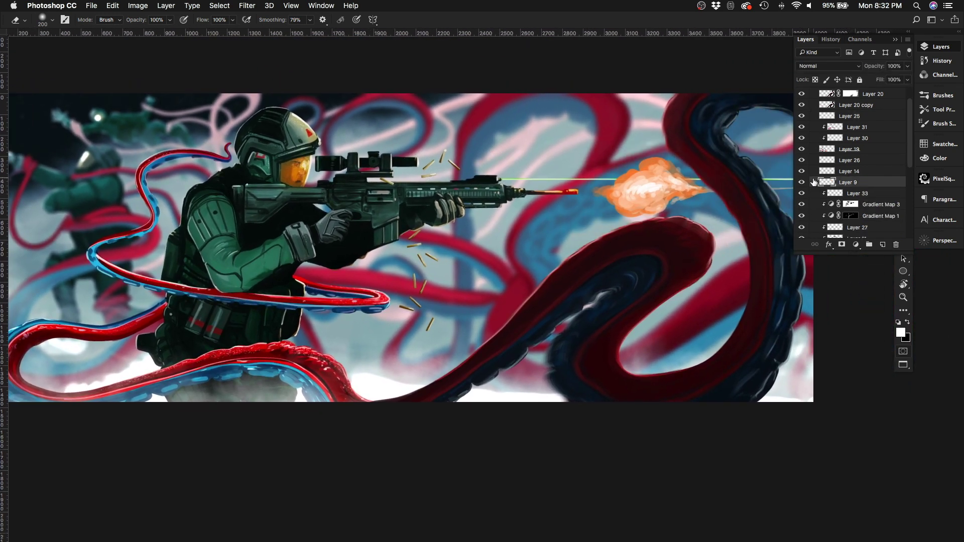
left_click(848, 171, "super")
key("super+e")
key("super+u")
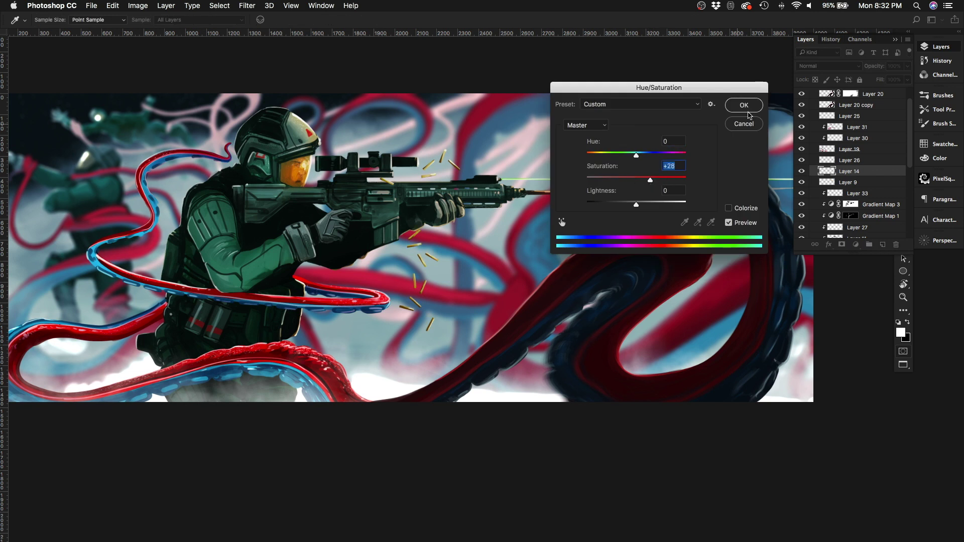
left_click(748, 112)
Step: Apply a Hue/Saturation adjustment to the muzzle flash on Layer 9
left_click(854, 182)
key("super+u")
left_click_drag(653, 87, 455, 88)
left_click(538, 119)
key("e")
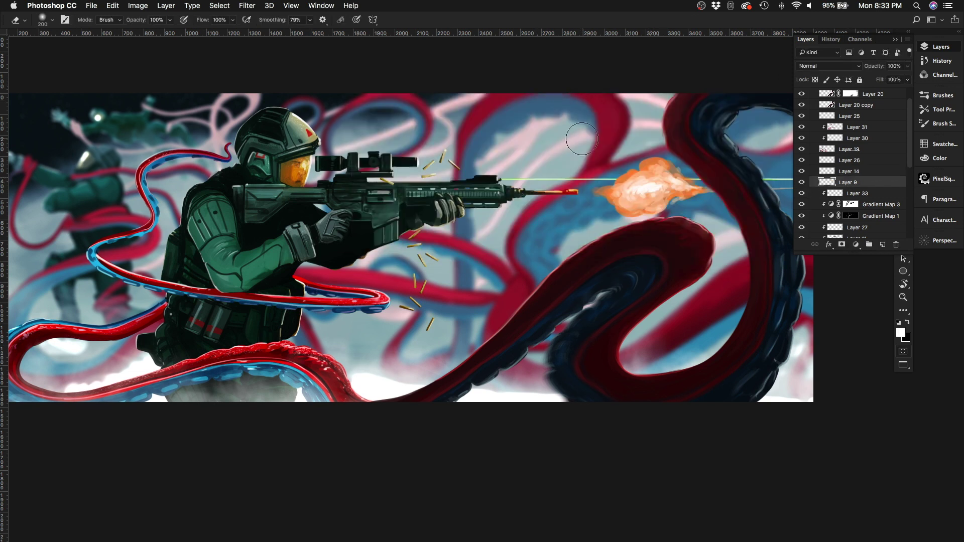
Step: Start a Path Blur on the muzzle flash with Centered Blur turned off and the speed set to 25%
left_click(247, 6)
mouse_move(282, 134)
left_click(396, 166)
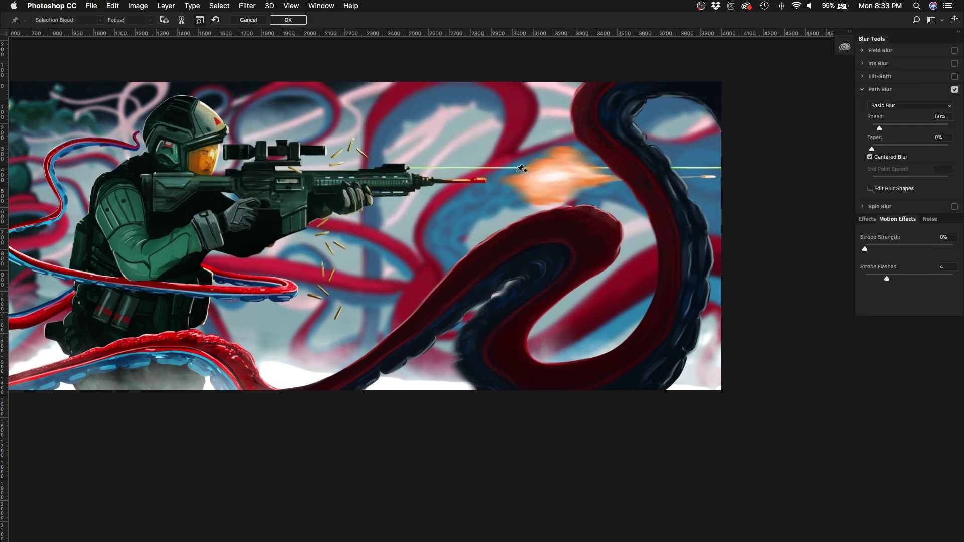
scroll(414, 139, "down", 2)
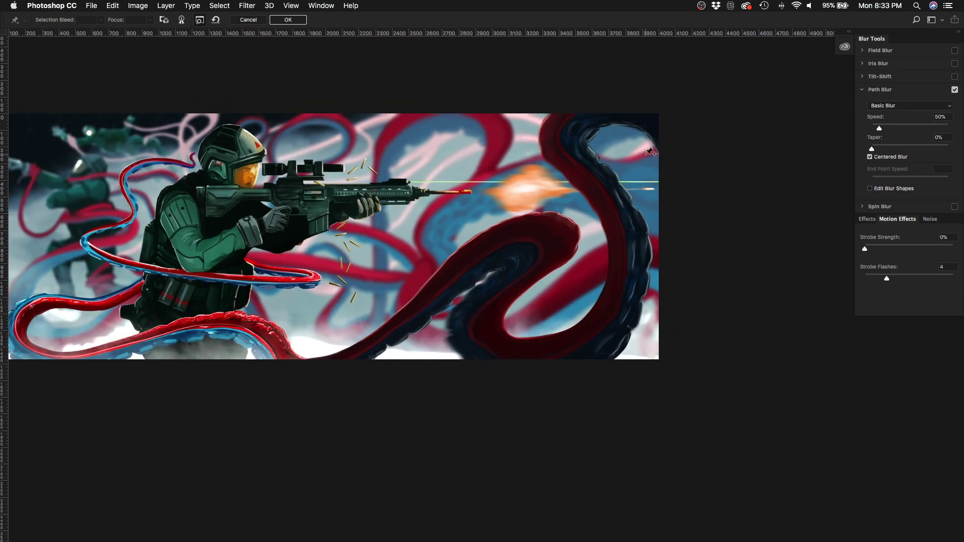
left_click(870, 157)
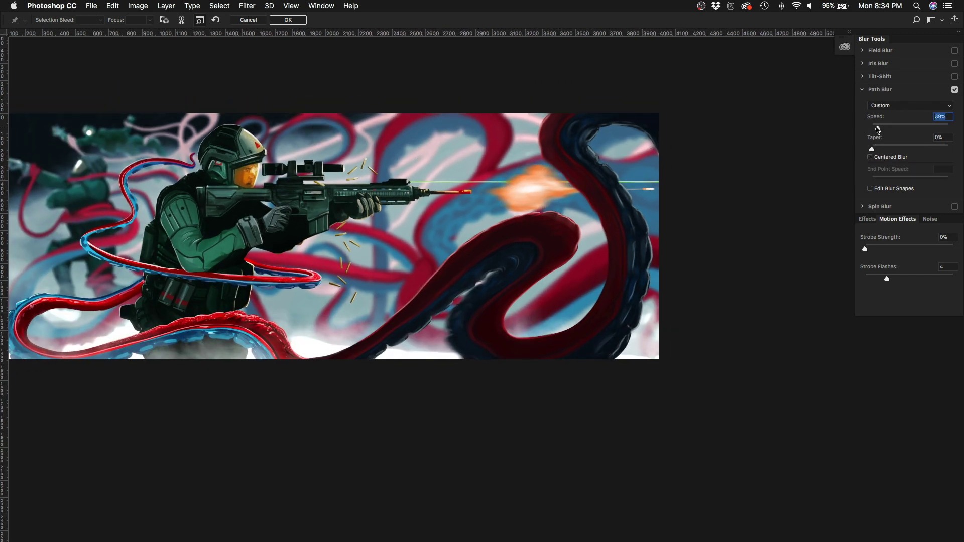
type("25")
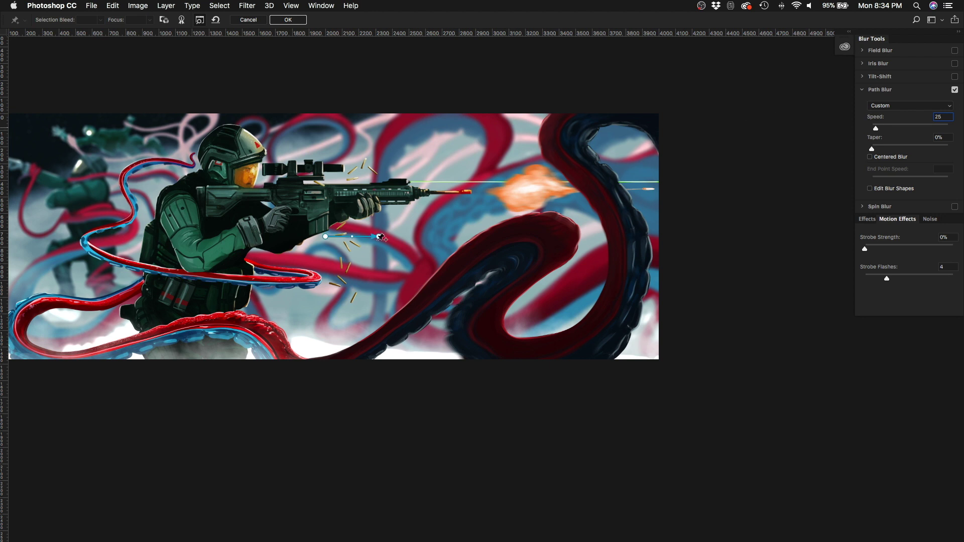
Step: Lengthen the horizontal blur path toward the large tentacle, set the speed to 50%, and increase the taper
left_click_drag(380, 236, 460, 237)
left_click(940, 117)
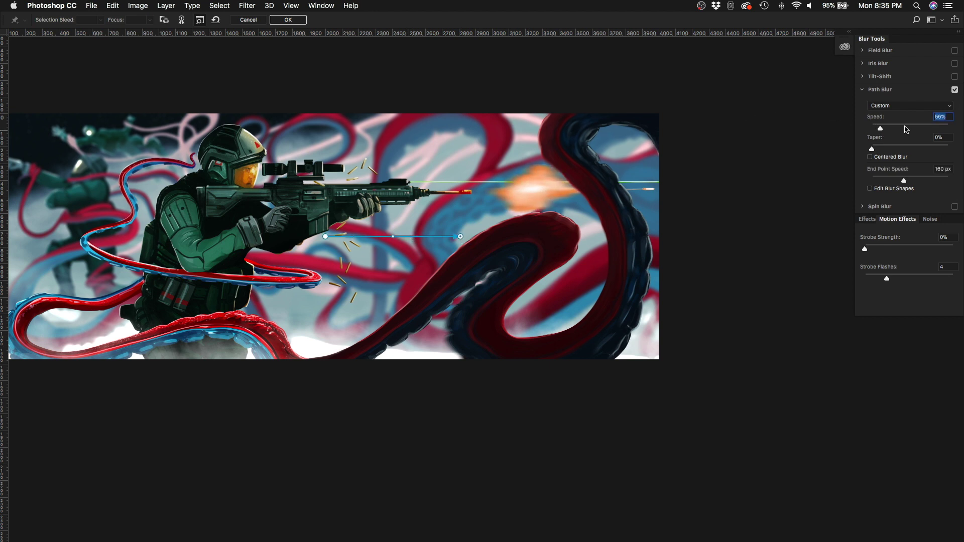
type("50")
left_click_drag(871, 148, 889, 149)
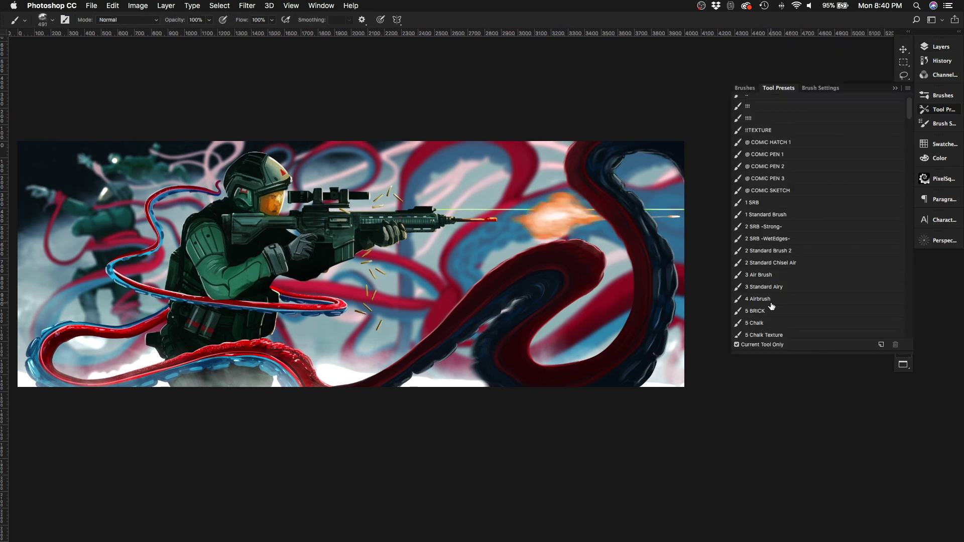
Step: Choose a speckle brush preset and scatter orange and pale yellow sparks around the muzzle flash
scroll(772, 306, "down", 3)
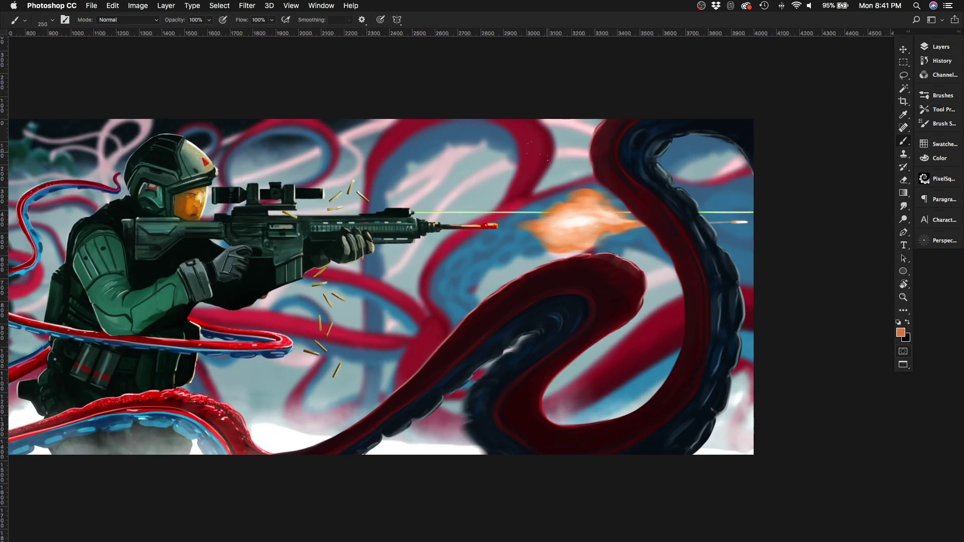
left_click(939, 157)
left_click(943, 109)
left_click(943, 109)
left_click(938, 158)
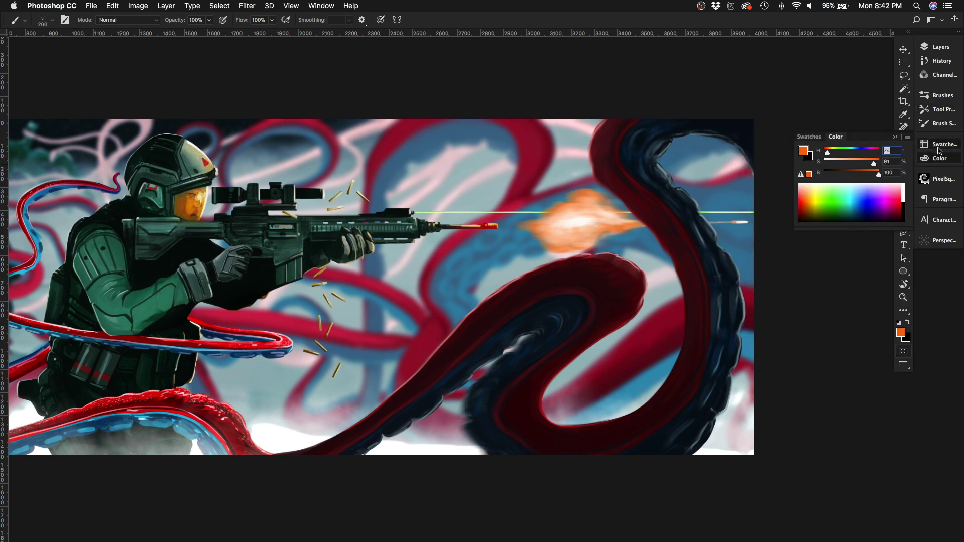
left_click(944, 144)
left_click(800, 150)
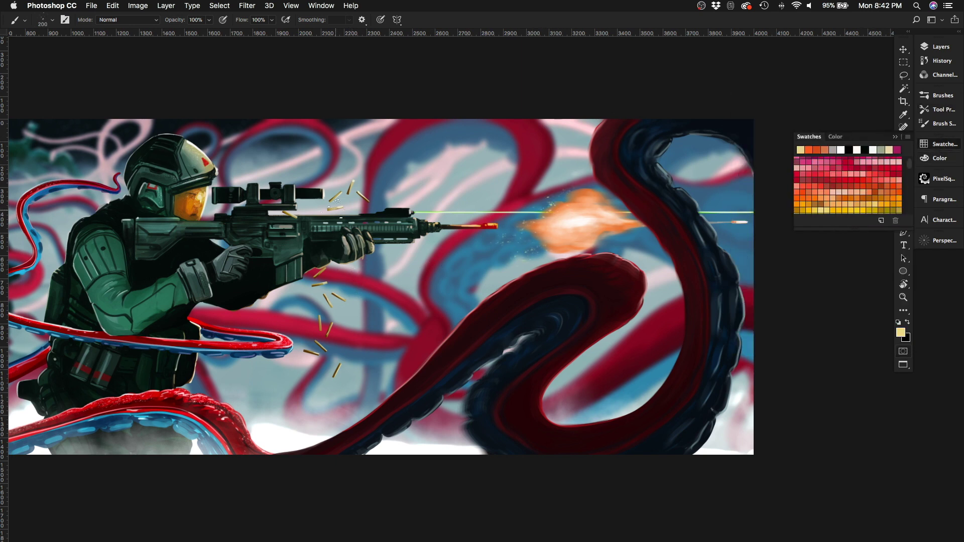
Step: Scatter white specks around the tentacle coiled behind the soldier and the base of the large dark tentacle
scroll(335, 201, "left", 10)
key("bracketright")
key("bracketright")
key("bracketright")
left_click(121, 273, "alt")
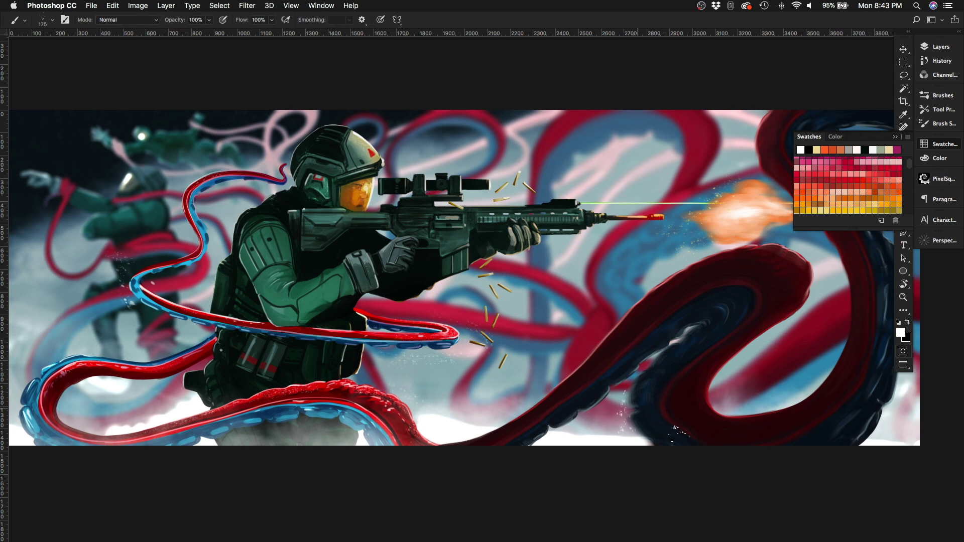
Step: Add white specks along the large tentacle and the middle background on Layer 34, erasing the excess
key("F7")
key("e")
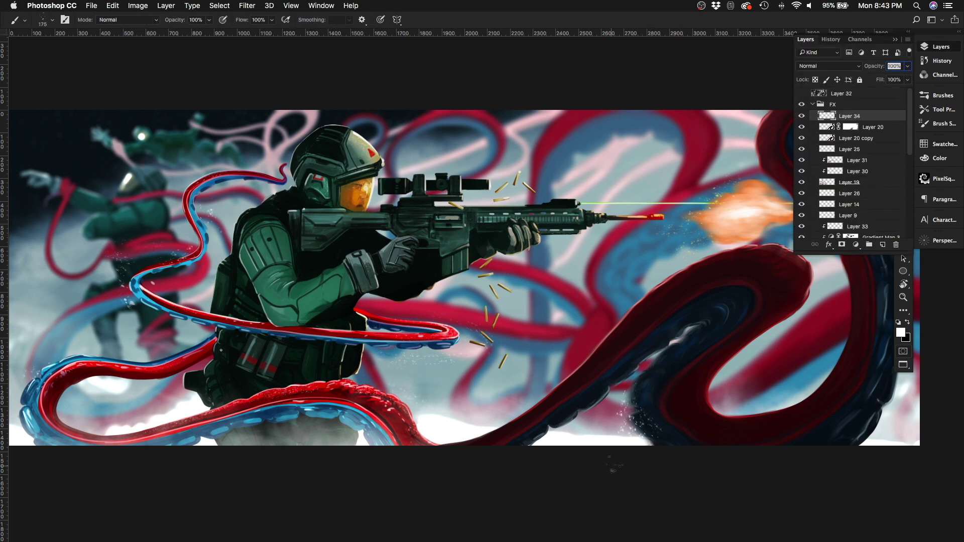
scroll(696, 221, "right", 8)
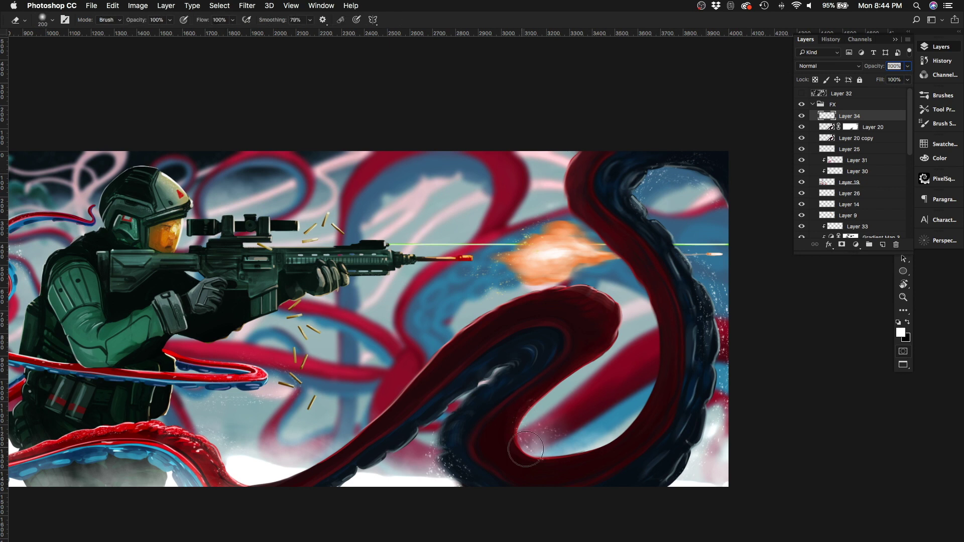
scroll(431, 314, "left", 10)
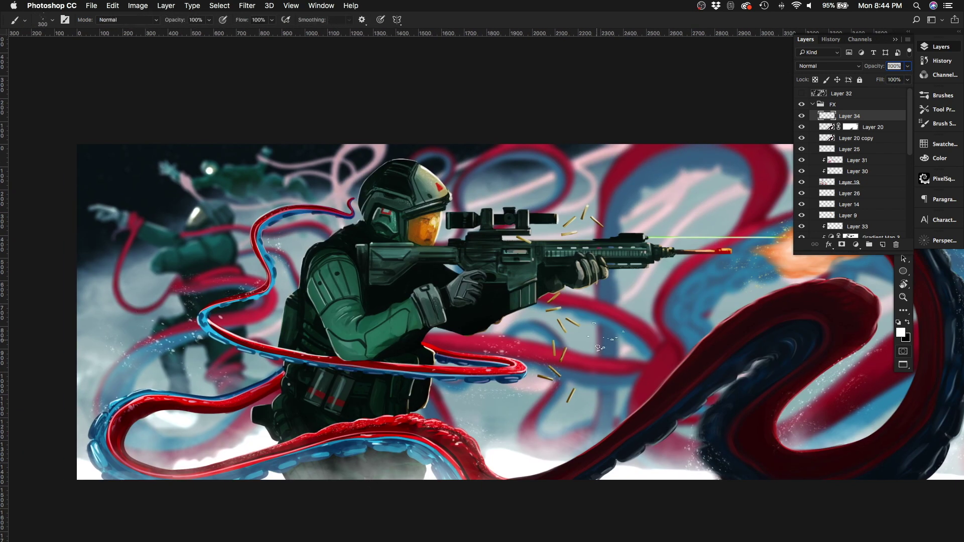
key("b")
scroll(575, 425, "down", 5)
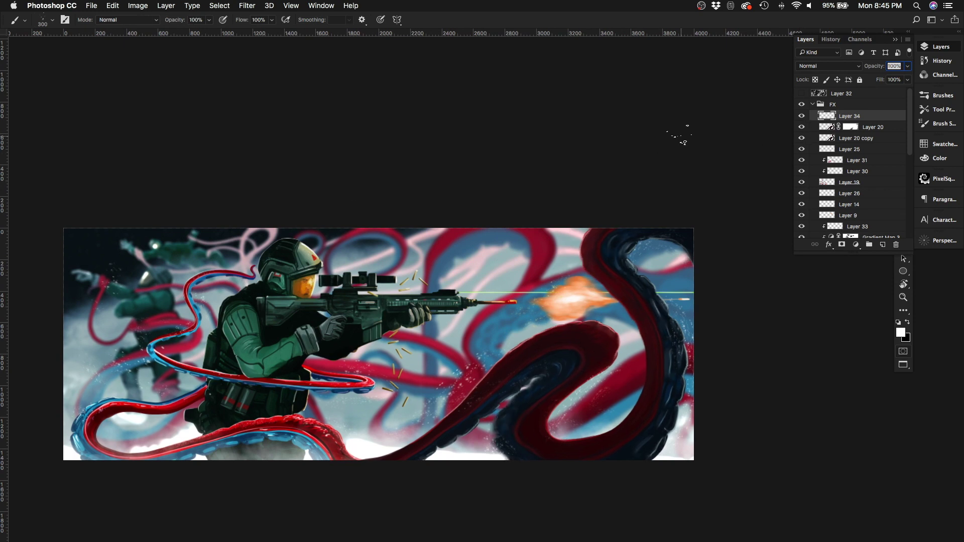
key("e")
Step: Paint dark red shading on the tentacle wrapped around the soldier, using the Multiply Layer 31
left_click(856, 160)
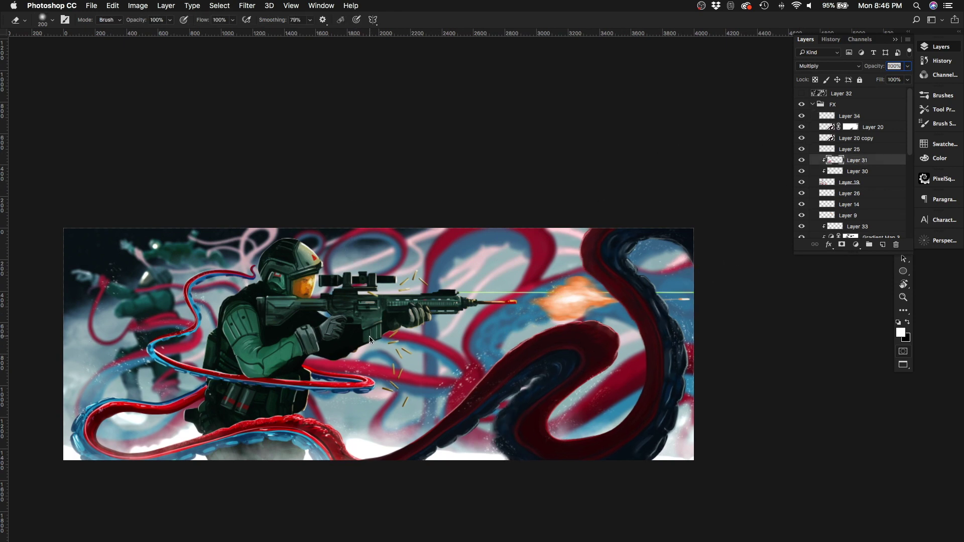
key("b")
scroll(567, 142, "up", 5)
left_click_drag(502, 316, 528, 310)
right_click(528, 310)
left_click(553, 281)
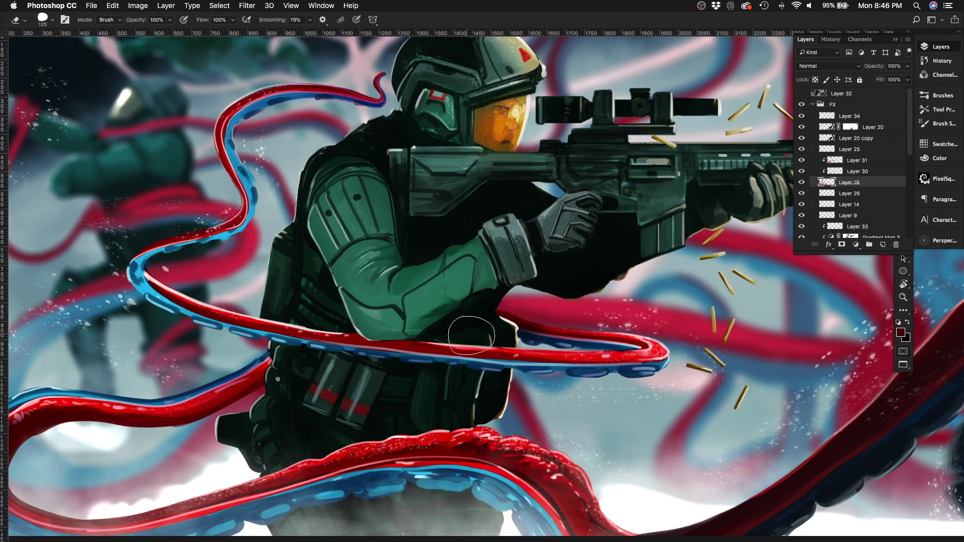
Step: Set the eraser smoothing to 27% and clean up the wrapped tentacle on Layers 19 and 31
key("e")
scroll(457, 322, "up", 5)
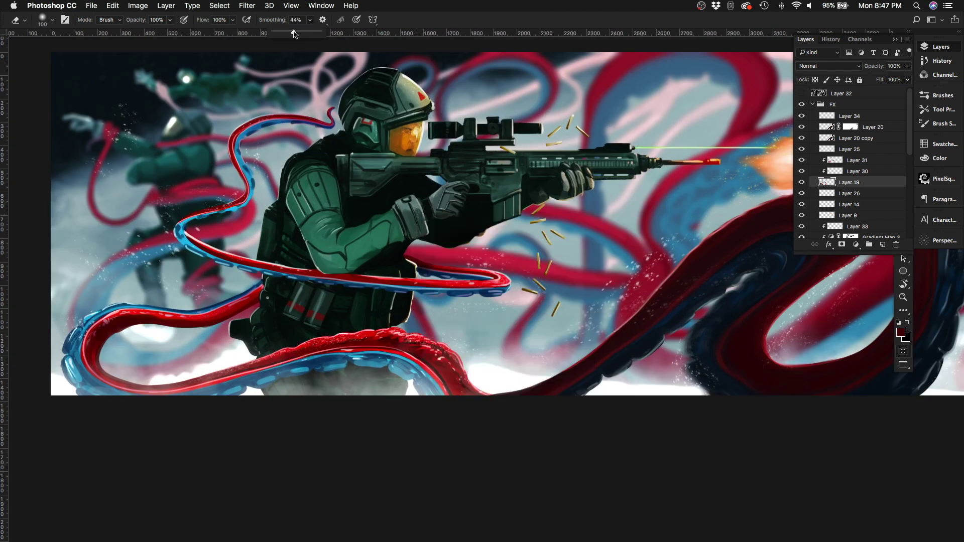
left_click(806, 163)
scroll(451, 271, "down", 3)
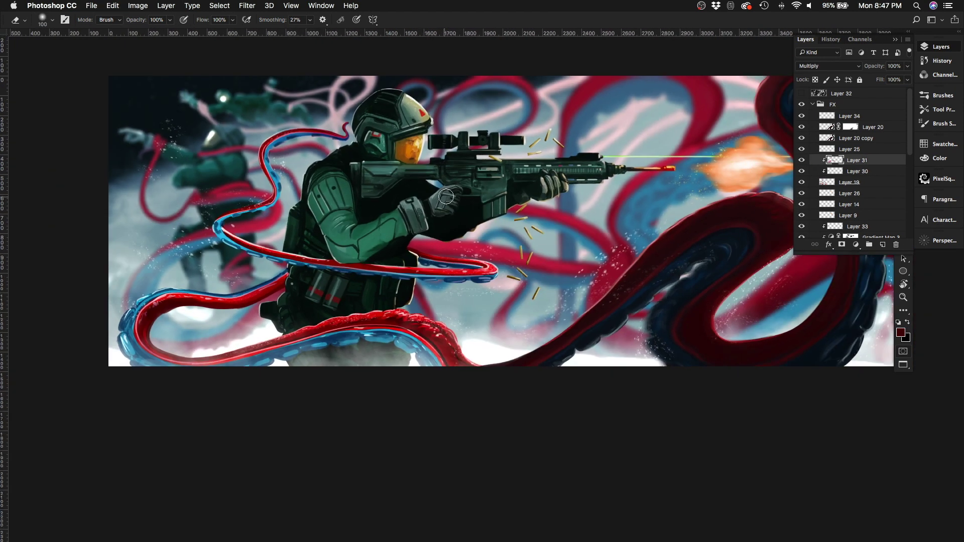
scroll(803, 175, "down", 5)
scroll(803, 175, "up", 10)
left_click(848, 116)
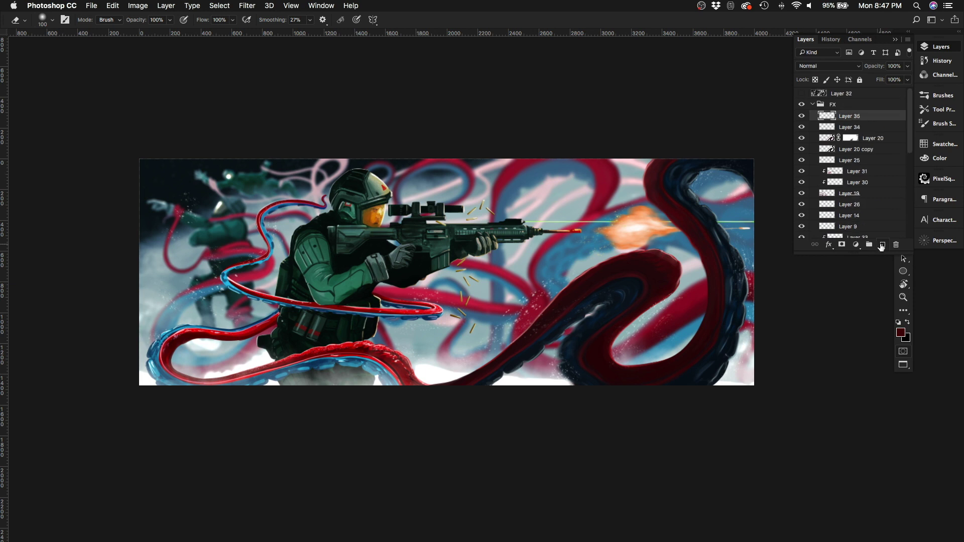
key("b")
key("x")
mouse_move(703, 321)
left_mouse_down()
mouse_move(796, 355)
mouse_move(580, 380)
mouse_move(617, 282)
mouse_move(643, 266)
left_mouse_up()
key("e")
left_click(247, 6)
mouse_move(301, 134)
left_click(392, 153)
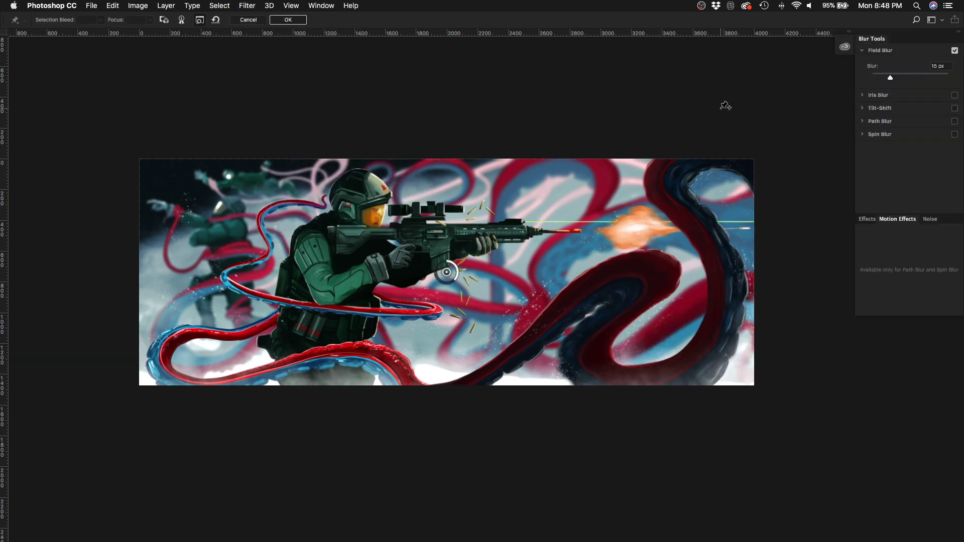
key("Escape")
key("Delete")
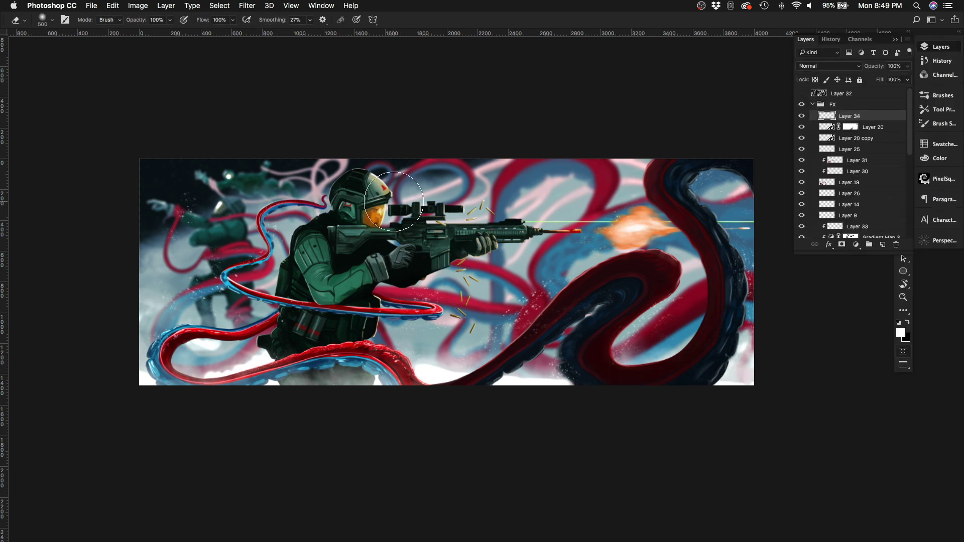
Step: Flip the canvas view horizontally and try a lower opacity on Layer 20
scroll(426, 206, "up", 1)
key("ctrl+shift+h")
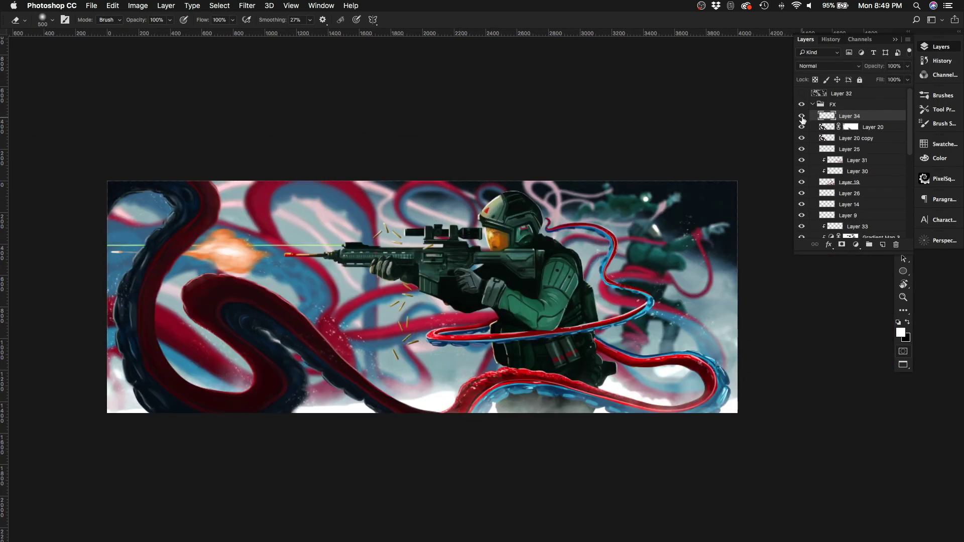
left_click(853, 127)
left_click(907, 66)
left_click_drag(908, 78, 847, 79)
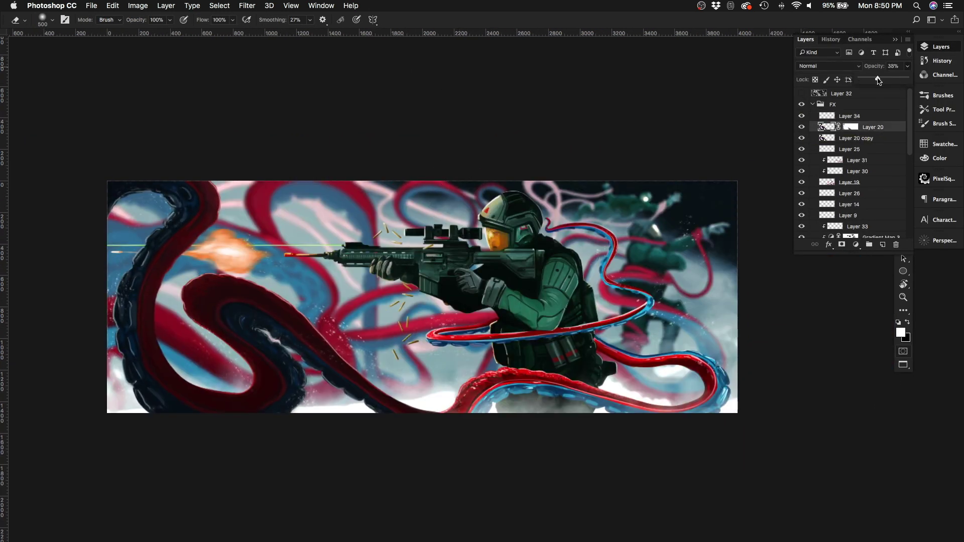
Step: Lasso the forearm's underside below the rifle, mask Gradient Map 1 out of it, and restore the normal canvas orientation
scroll(571, 146, "up", 1)
scroll(876, 175, "down", 3)
left_click(876, 194)
key("x")
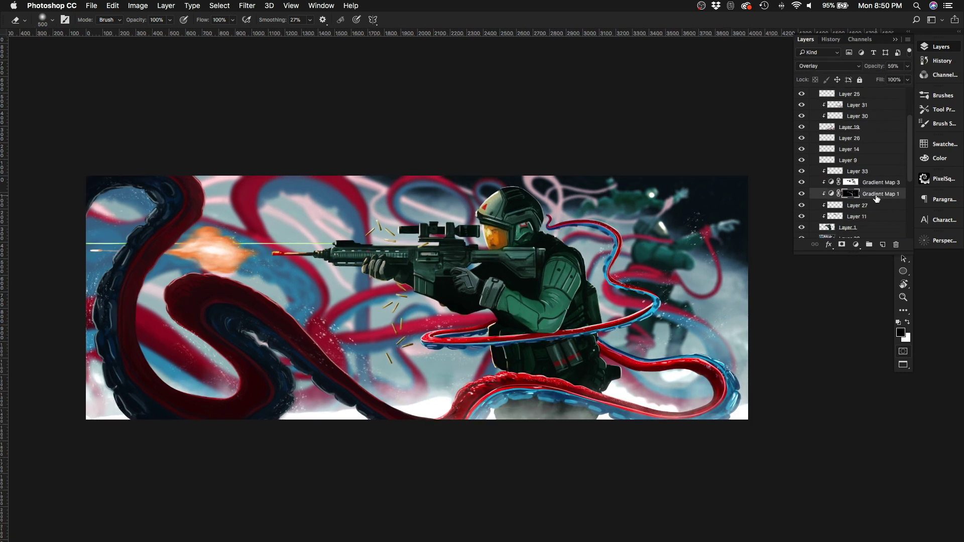
left_click(879, 182)
left_click(907, 66)
scroll(492, 266, "up", 3)
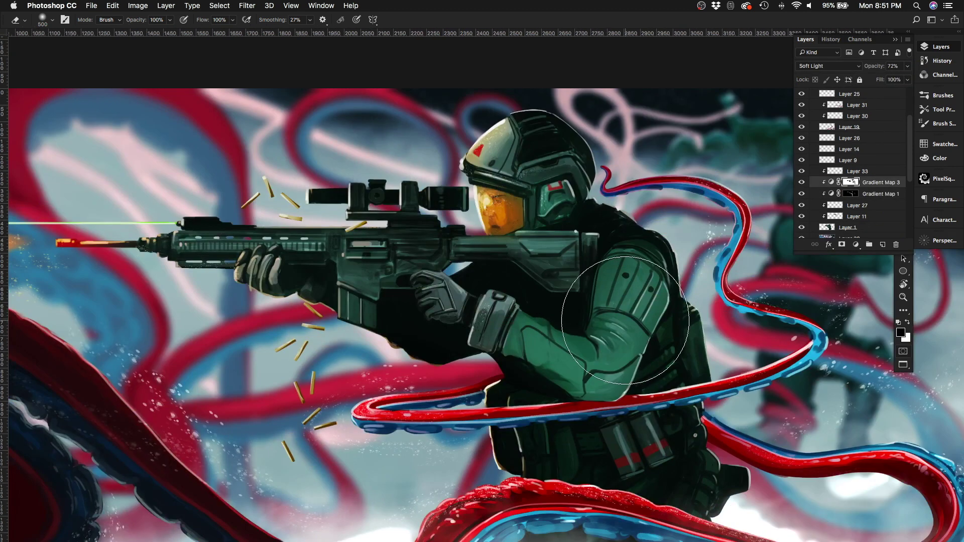
key("alt+bracketleft")
key("l")
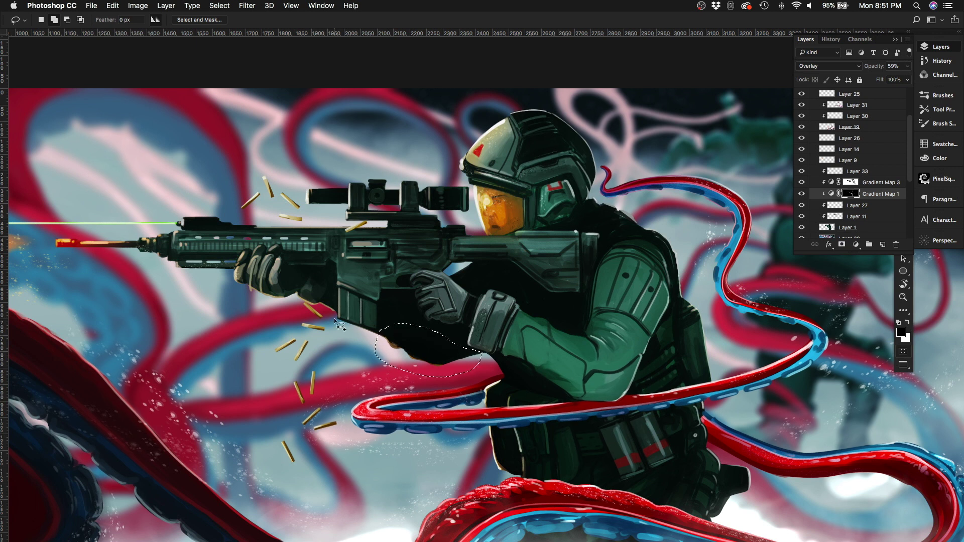
scroll(334, 318, "down", 5)
key("ctrl+shift+h")
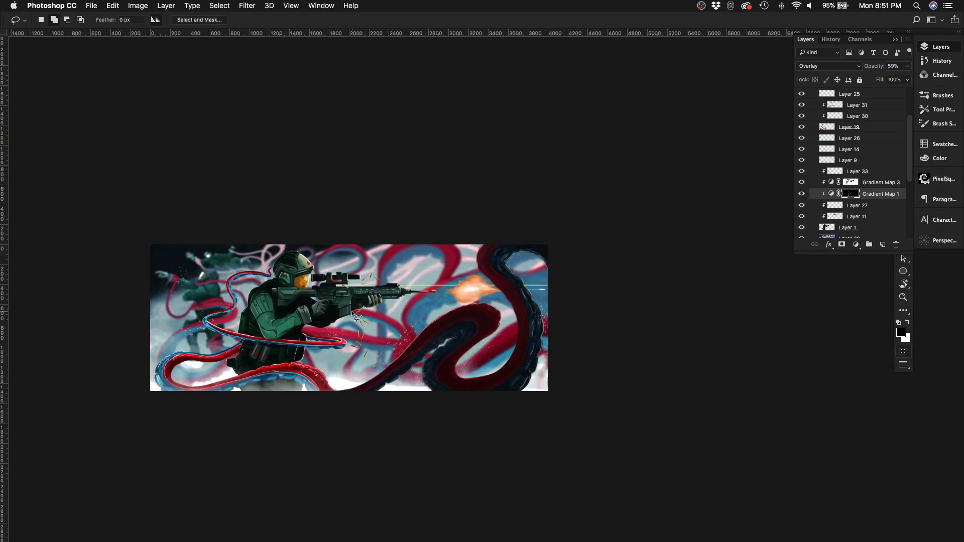
Step: Check the whole composition by flipping the canvas view horizontally and back
scroll(354, 313, "up", 3)
scroll(908, 96, "up", 3)
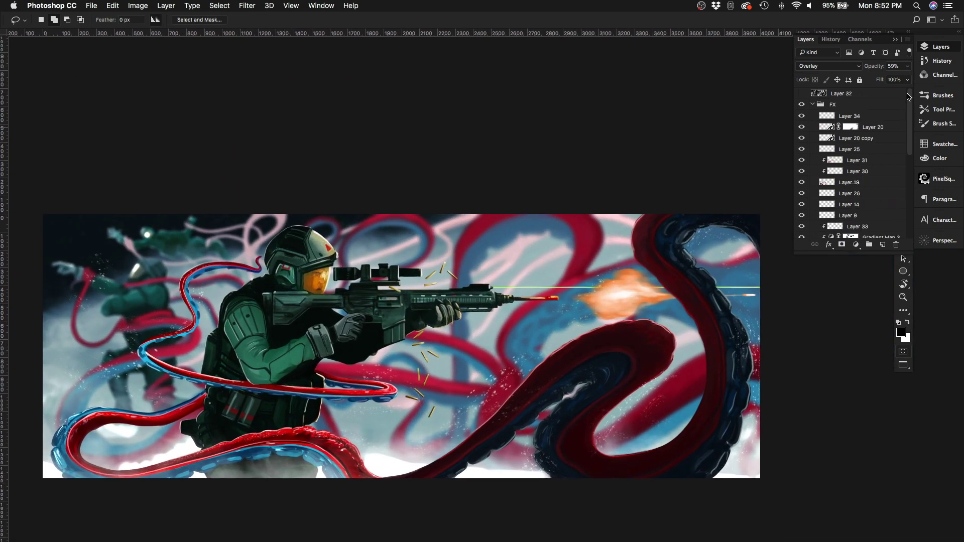
left_click(820, 150)
key("x")
key("ctrl+shift+h")
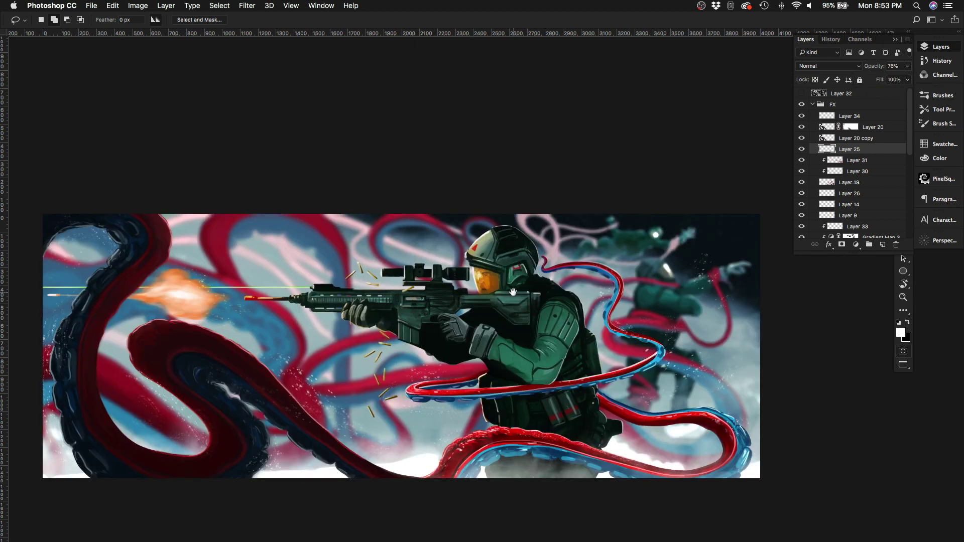
key("ctrl+shift+h")
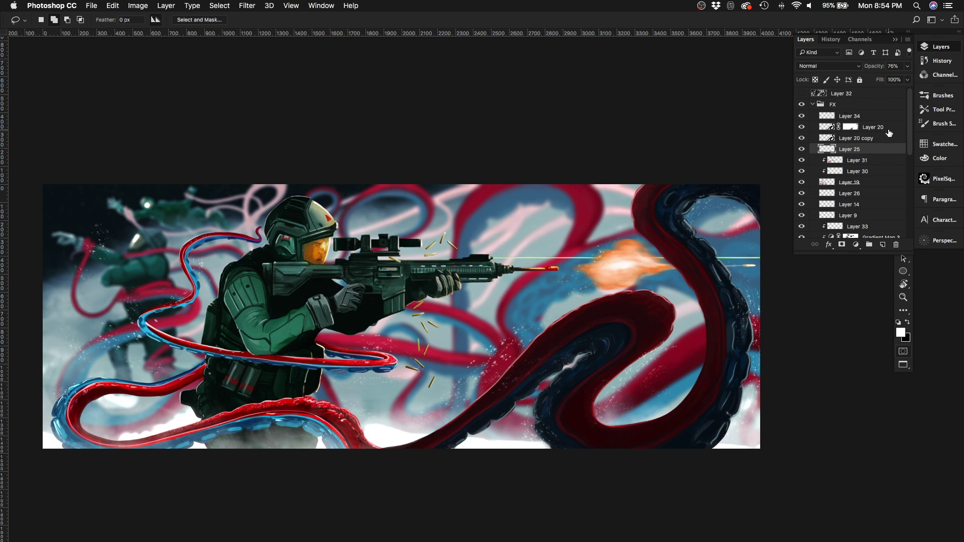
Step: Replace the hidden Layer 32 with a desaturated merged copy and toggle it to examine the illustration's values
left_click(837, 94)
key("ctrl+shift+u")
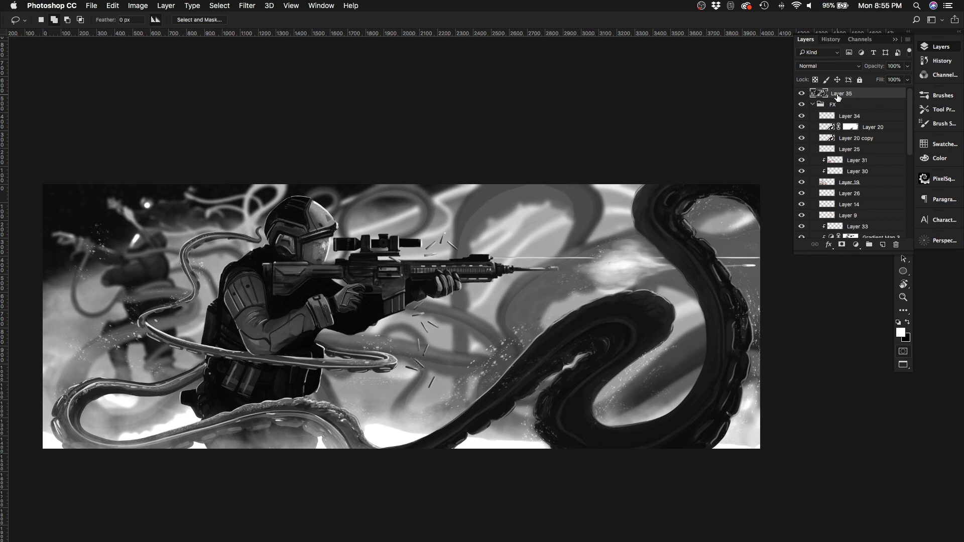
left_click(801, 93)
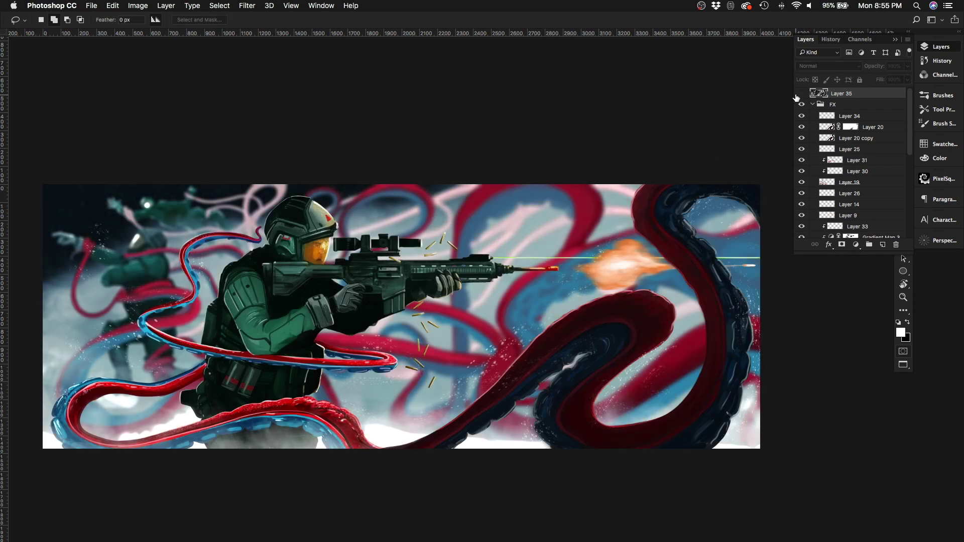
left_click(801, 93)
scroll(287, 287, "up", 5)
left_click(801, 93)
Step: Lower the opacity of the Soft Light Gradient Map 3 to about 24%
scroll(903, 131, "down", 3)
left_click(876, 149)
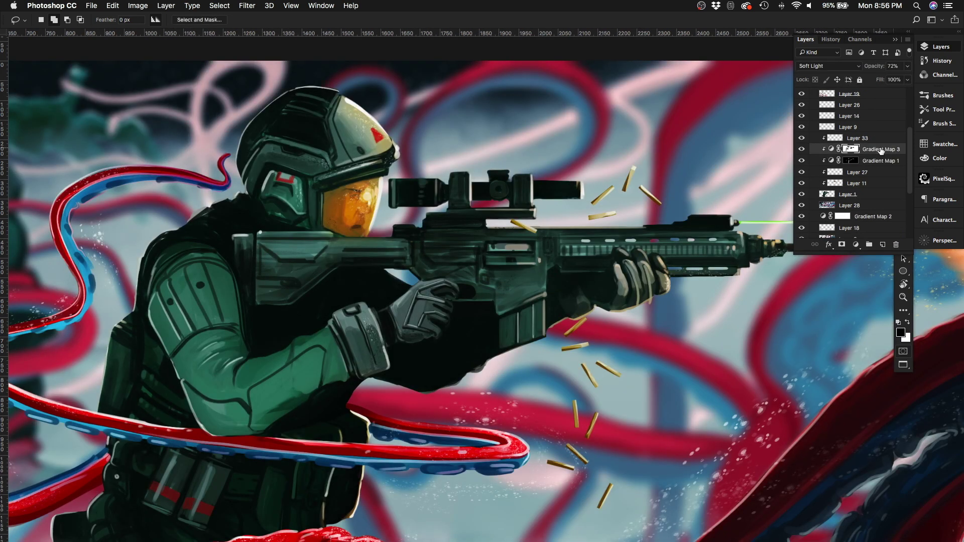
left_click(907, 66)
left_click_drag(908, 78, 862, 81)
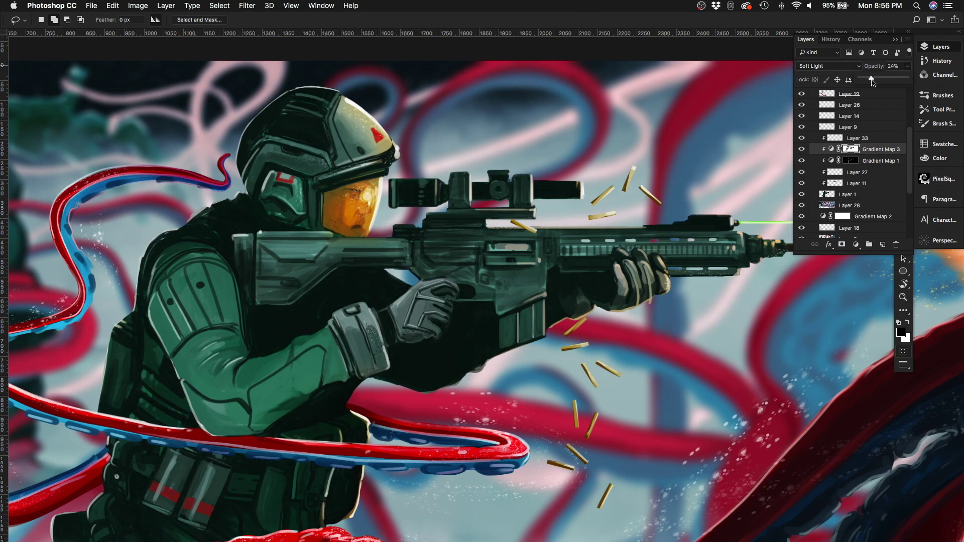
scroll(462, 176, "down", 5)
scroll(463, 176, "up", 3)
Step: Select Layer 33 and toggle the grayscale copy on and off to compare the values again
left_click(853, 138)
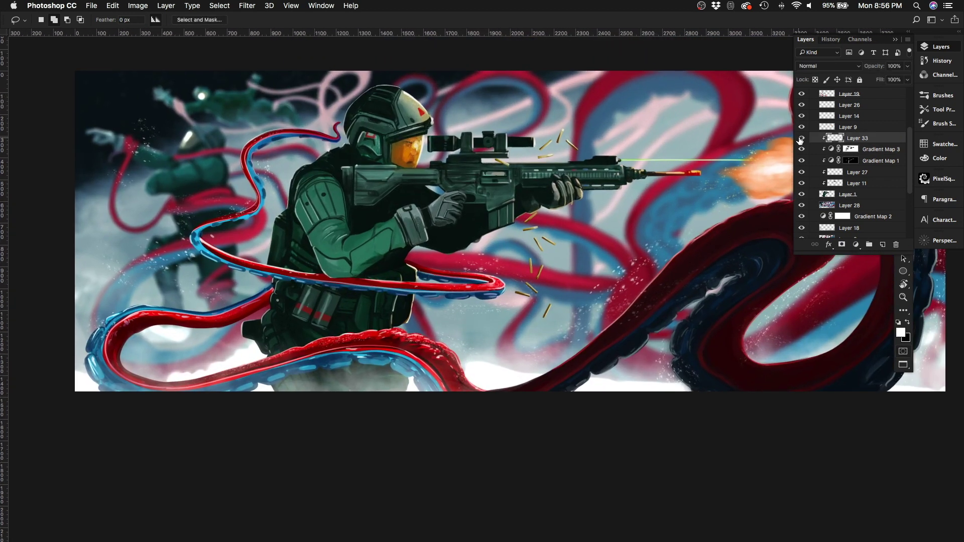
scroll(801, 130, "up", 4)
left_click(801, 93)
left_click(802, 93)
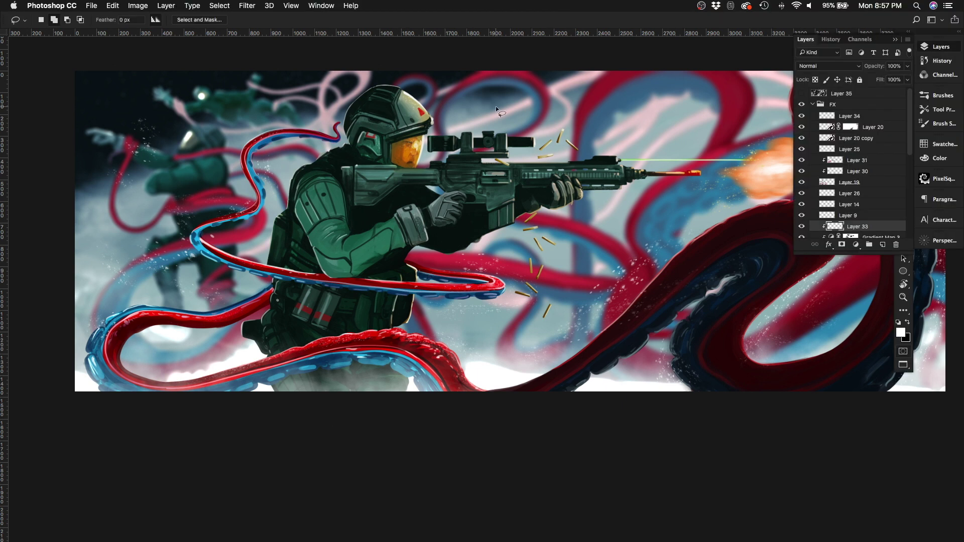
Step: Choose a small brush and touch up the rifle's muzzle tip on Layer 33
scroll(495, 106, "down", 3)
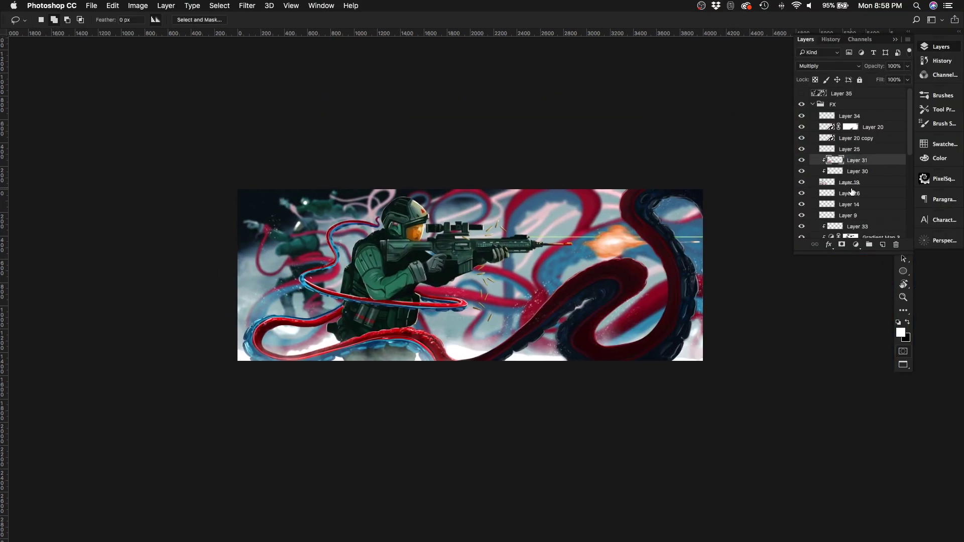
scroll(578, 243, "up", 4)
key("b")
right_click(579, 246)
double_click(578, 333)
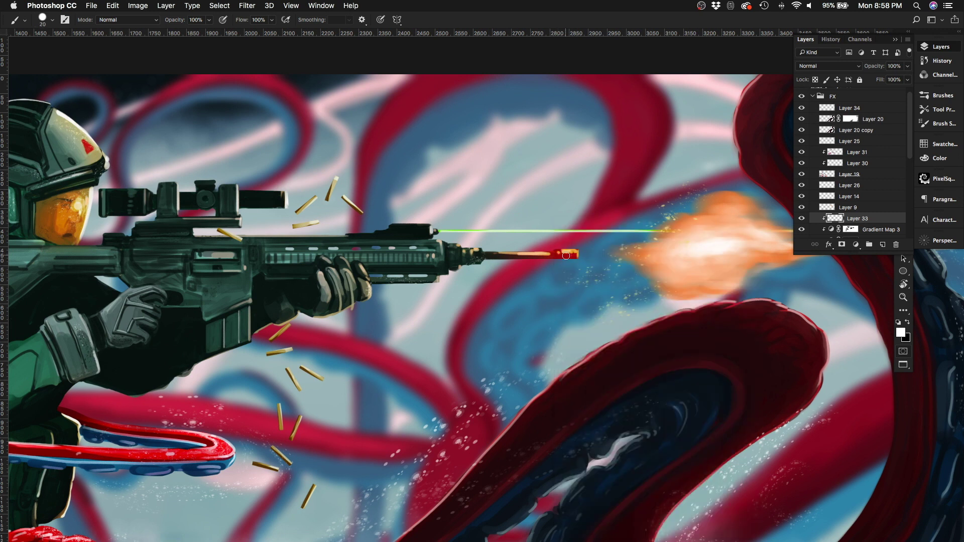
scroll(576, 251, "down", 4)
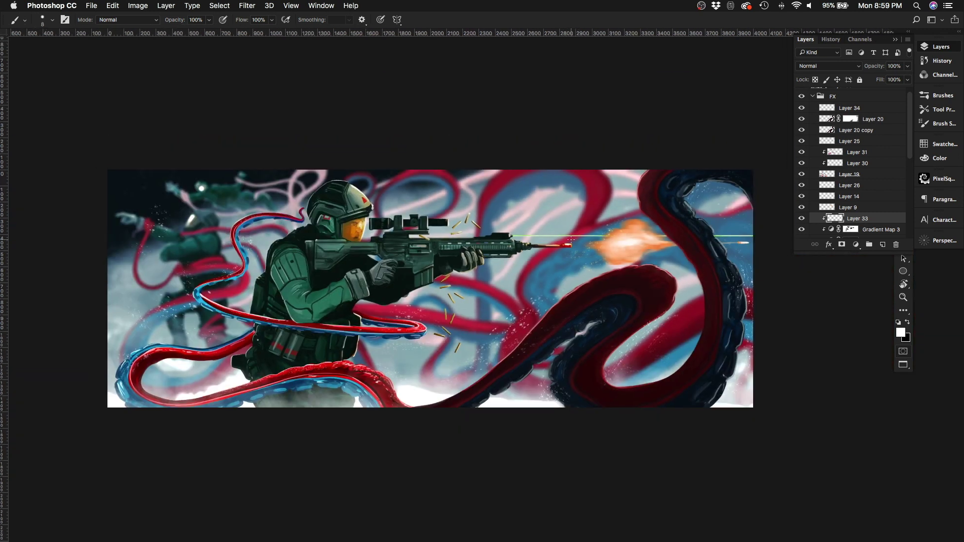
Step: Lower the opacity of Layer 20 below 88%
scroll(853, 150, "up", 1)
left_click(873, 127)
left_click(907, 66)
left_click_drag(908, 78, 891, 81)
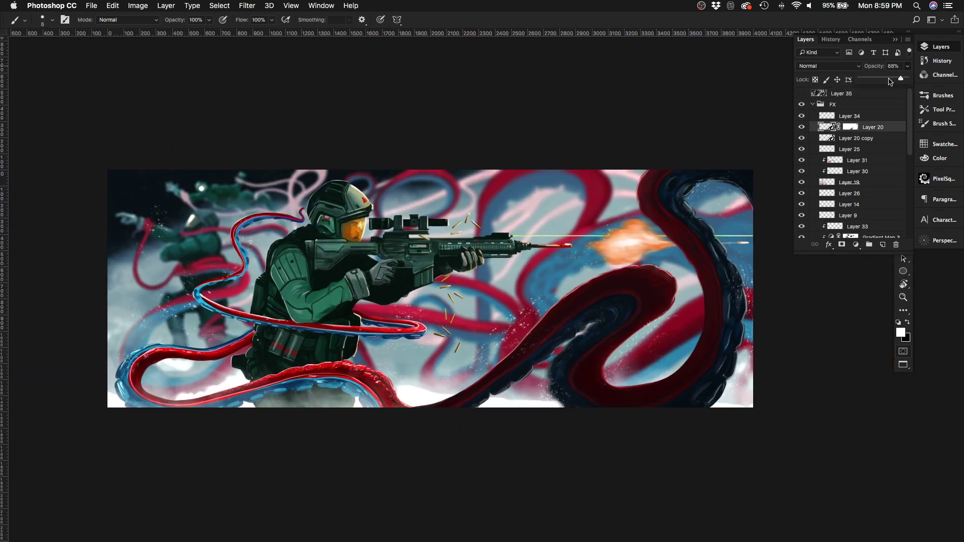
Step: Delete the hidden grayscale Layer 35 above the FX group
scroll(528, 182, "left", 5)
scroll(527, 181, "up", 1)
left_click(842, 94)
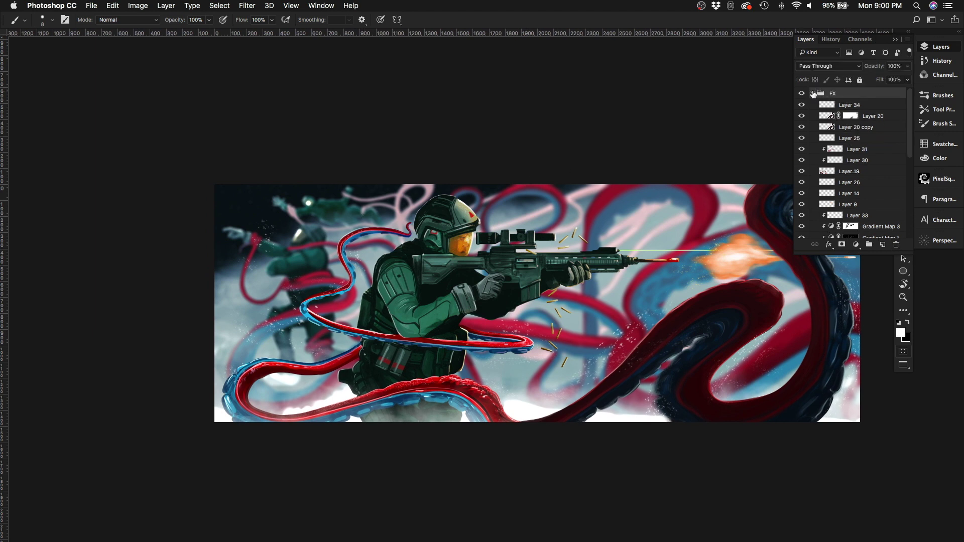
Step: Compare the artwork with the FX group hidden and check its values on a desaturated merged copy
left_click(812, 104)
left_click(801, 104)
left_click(802, 93)
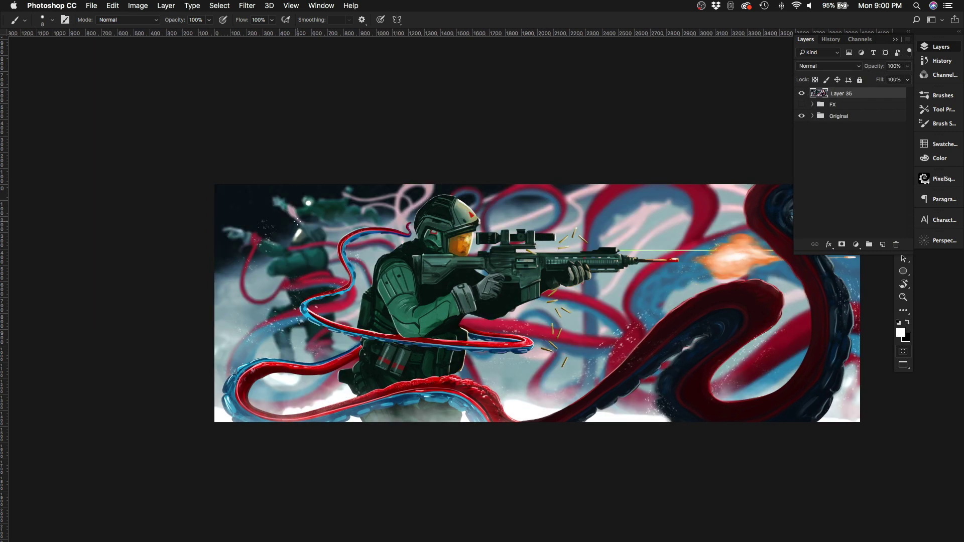
scroll(401, 223, "right", 7)
scroll(508, 224, "left", 9)
key("ctrl+y")
scroll(505, 138, "right", 5)
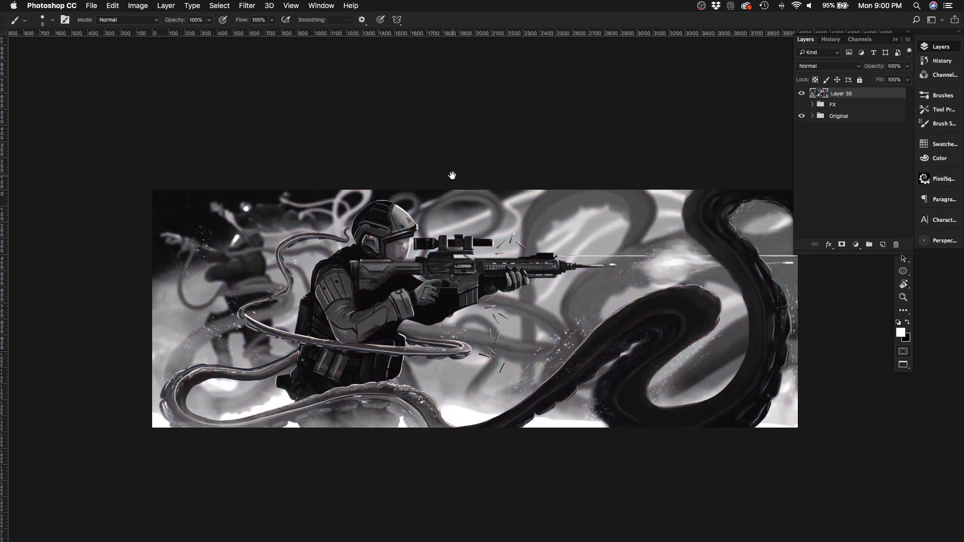
left_click_drag(452, 175, 402, 169)
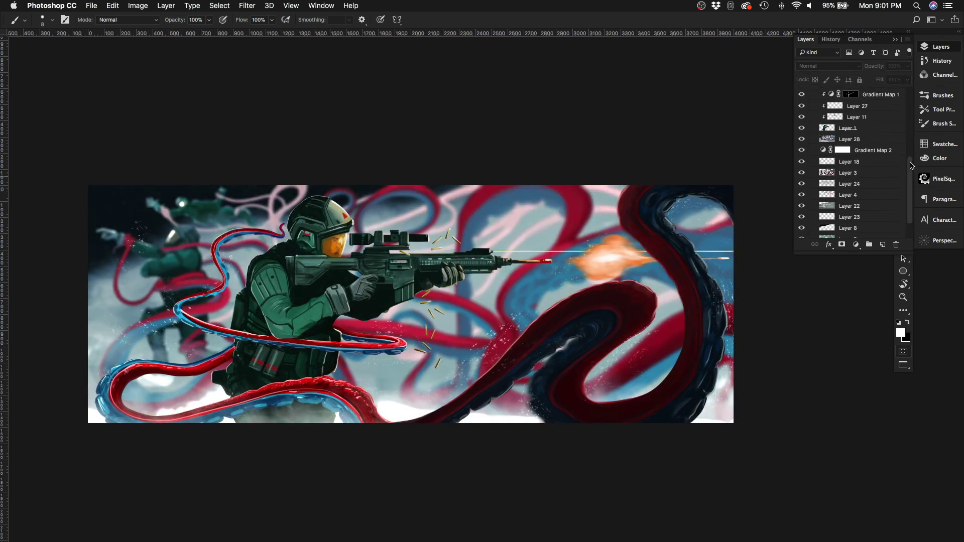
Step: Add a Levels adjustment clipped above Layer 33 and brighten its midtones slightly
left_click(856, 245)
left_click(882, 293)
left_click(862, 135, "alt")
left_click_drag(651, 235, 646, 239)
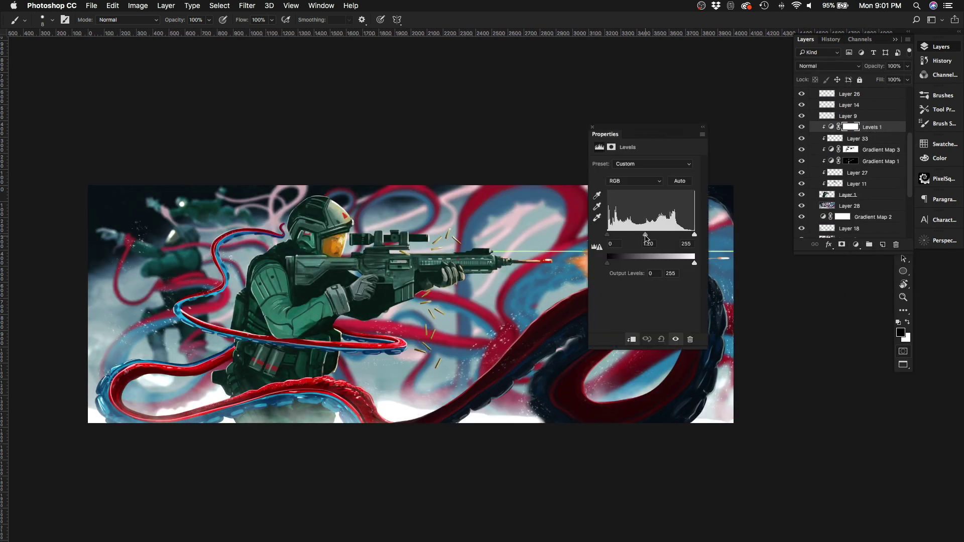
Step: Select Gradient Map 1 and lasso an area around the soldier's waist
key("alt+bracketleft")
key("alt+bracketleft")
key("alt+bracketleft")
key("l")
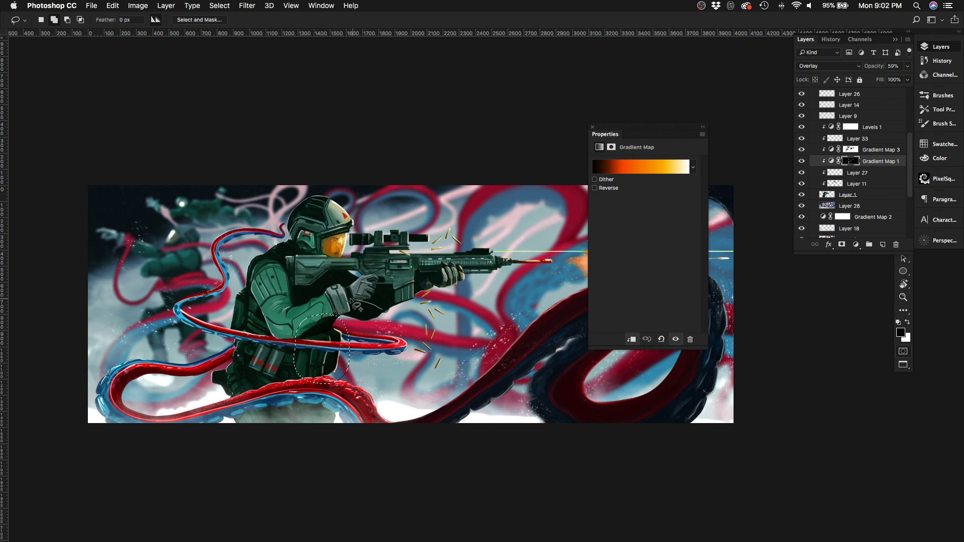
left_click(592, 127)
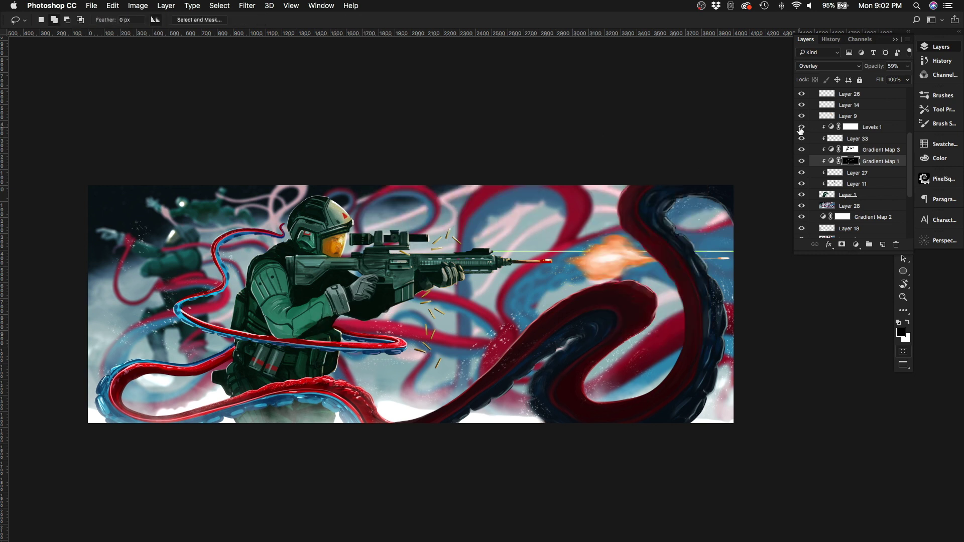
Step: Compare the soldier with and without Levels 1 and lower the opacity of Gradient Map 1 to 50%
left_click(801, 127)
left_click(802, 127)
left_click(801, 127)
left_click_drag(907, 66, 883, 80)
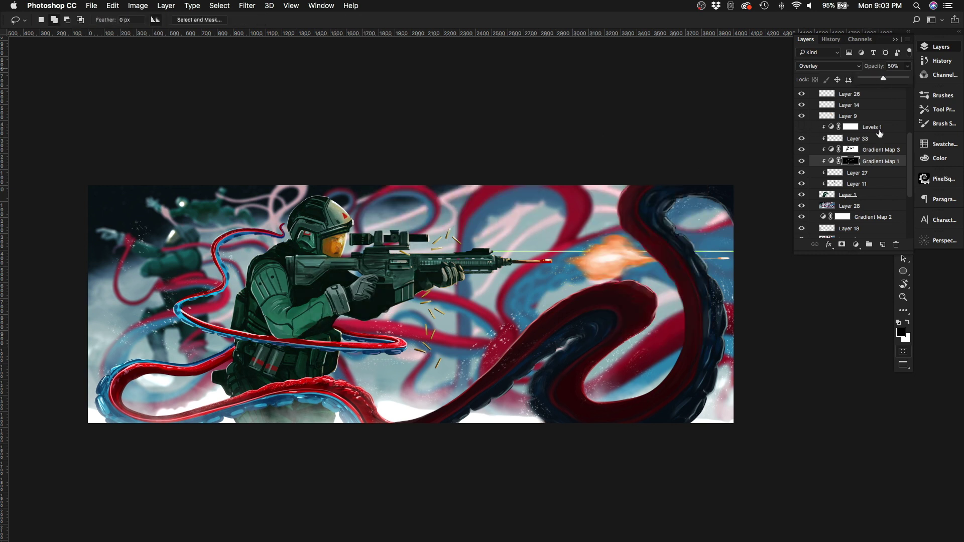
left_click(801, 127)
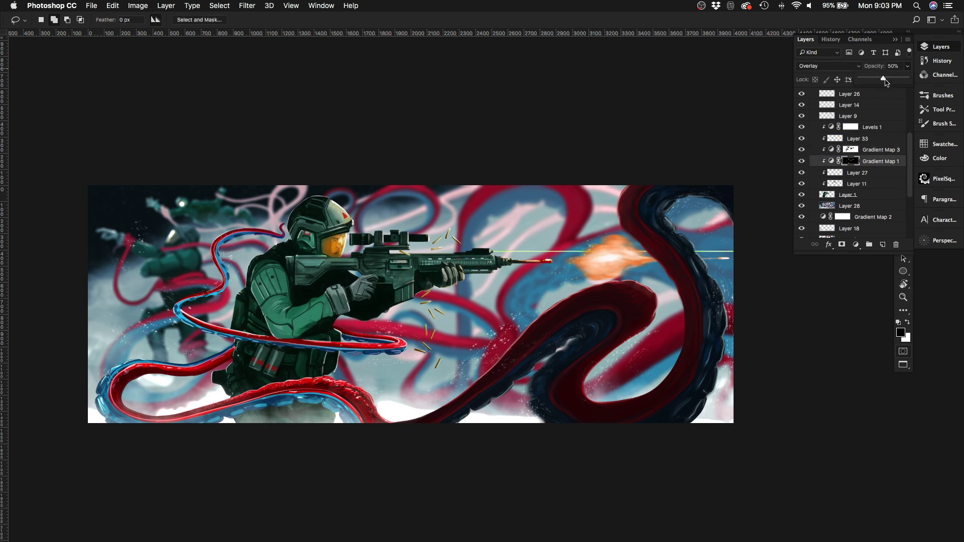
Step: Try a different blend mode for Gradient Map 1, undo it, and cancel a foreground-color fill of the helmet selection
left_click(829, 66)
left_click(816, 42)
key("super+z")
key("shift+BackSpace")
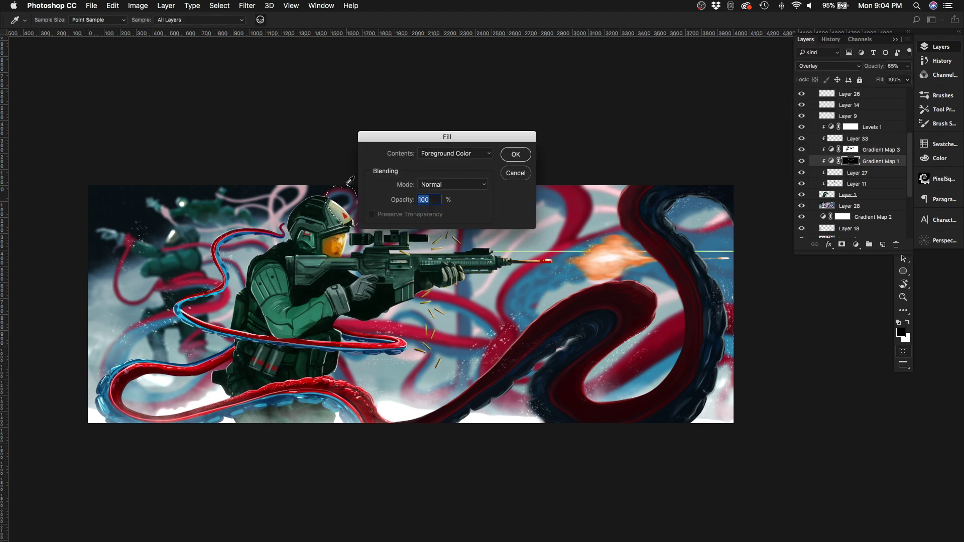
key("Escape")
Step: Create a new clipped layer above Levels 1 and choose a soft 100 px brush
left_click(856, 245)
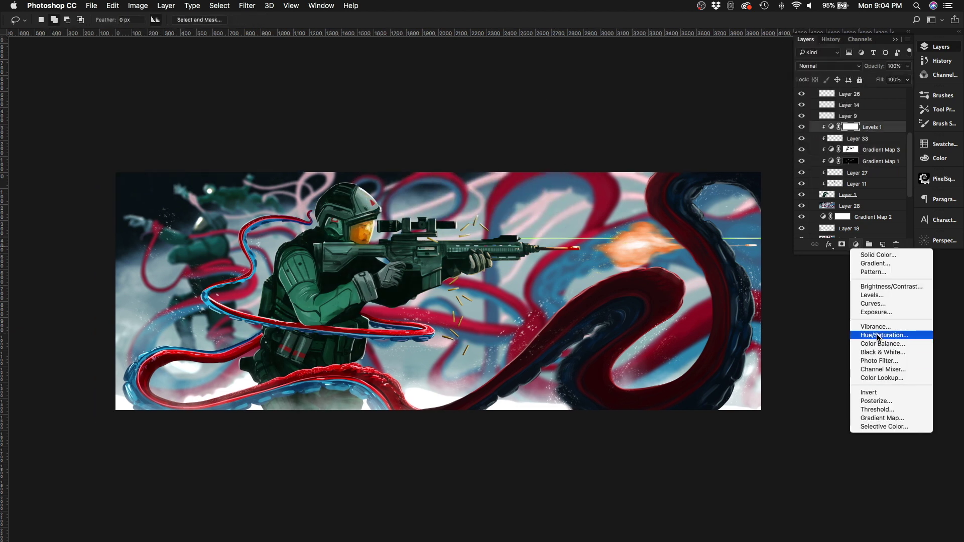
key("Escape")
left_click(883, 245)
key("b")
key("super+equal")
right_click(394, 228)
double_click(461, 337)
left_click(942, 61)
left_click(941, 47)
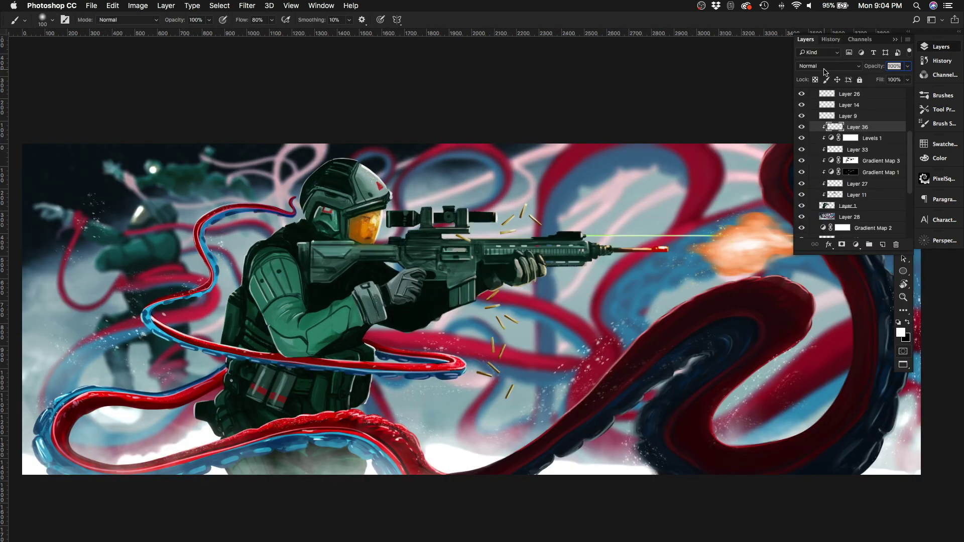
Step: Paint a pale yellow glow over the helmet visor on the new layer using Color Dodge blending
left_click(944, 144)
key("super+equal")
key("super+equal")
left_click_drag(344, 255, 358, 235)
key("super+minus")
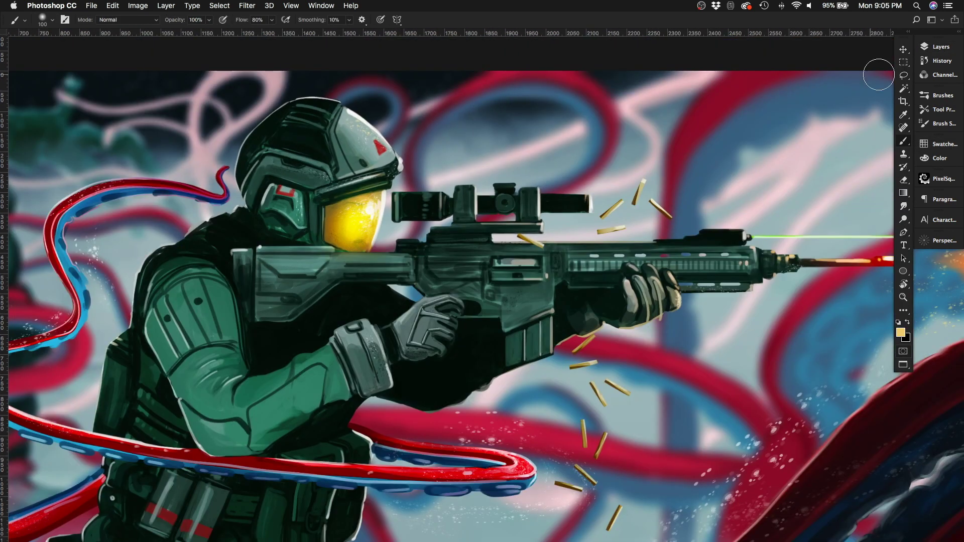
Step: Lower the visor glow layer's opacity to 49% and erase the excess glow below the visor
key("F7")
left_click_drag(907, 66, 888, 82)
key("e")
left_click_drag(351, 281, 397, 306)
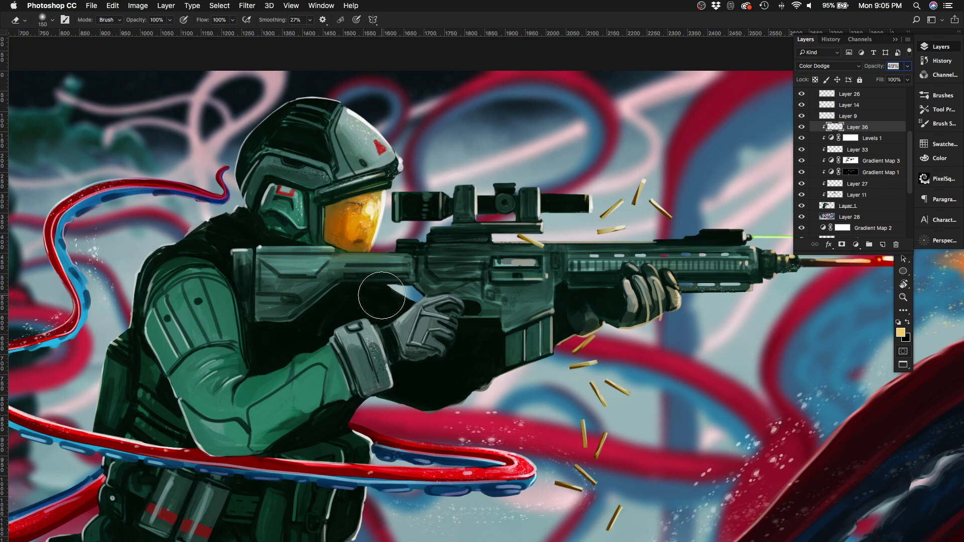
Step: Compare the whole illustration with the visor glow layer hidden and shown
key("super+0")
scroll(680, 315, "up", 2)
left_click(801, 127)
left_click(801, 127)
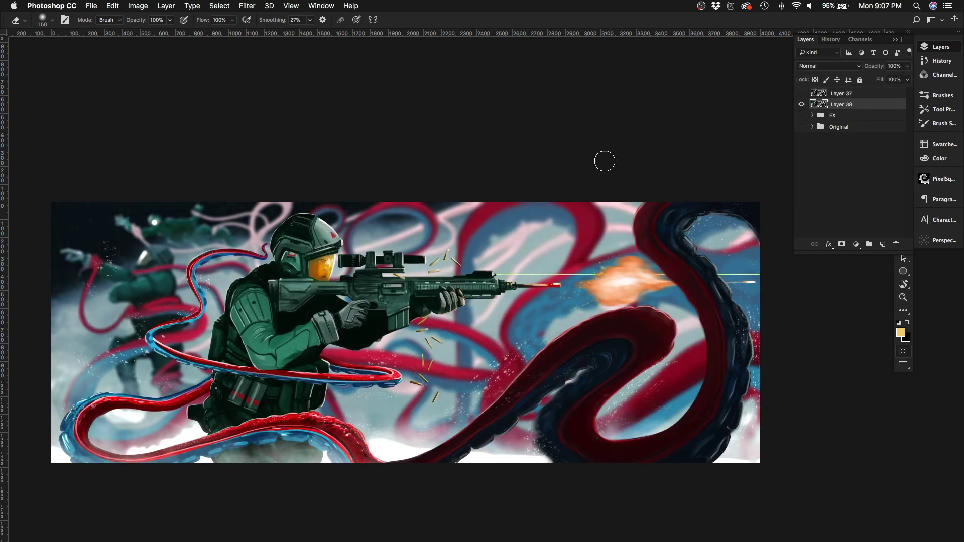
Step: Try a Posterize adjustment with 23 levels above Layer 38 and delete it
left_click(856, 244)
left_click(853, 404)
left_click_drag(594, 171, 605, 175)
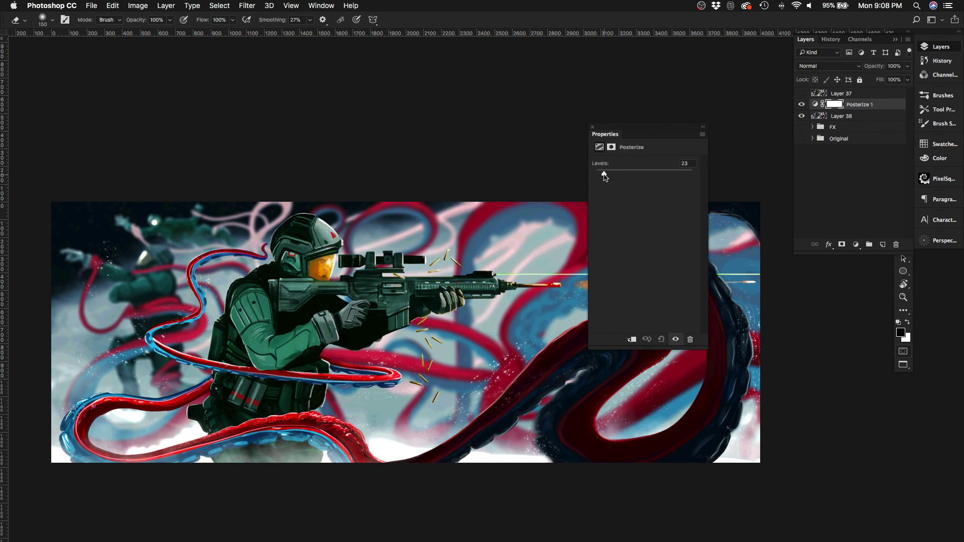
key("BackSpace")
Step: Try a Curves adjustment above Layer 38 that alters the blue and RGB curves, and reset it
left_click(855, 244)
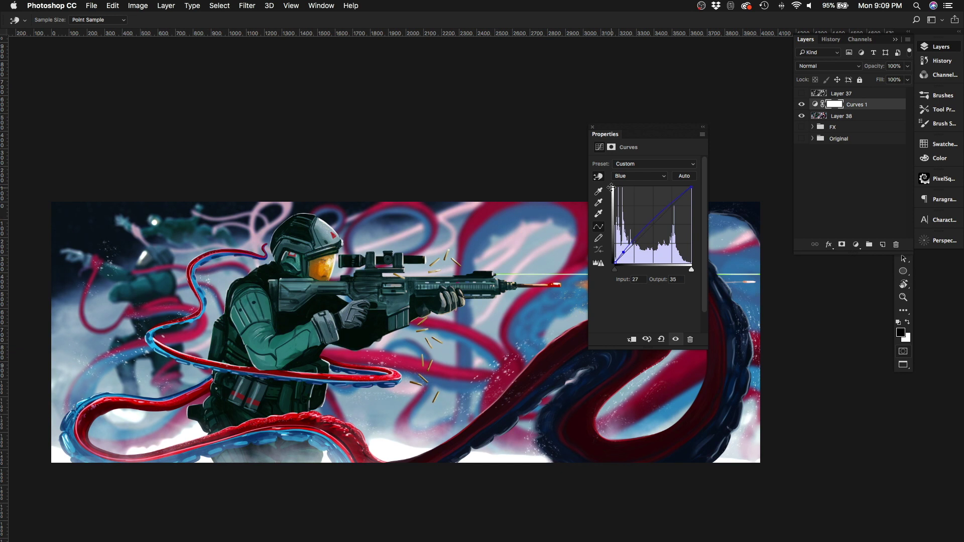
left_click(638, 176)
left_click(623, 146)
left_click_drag(741, 352, 741, 359)
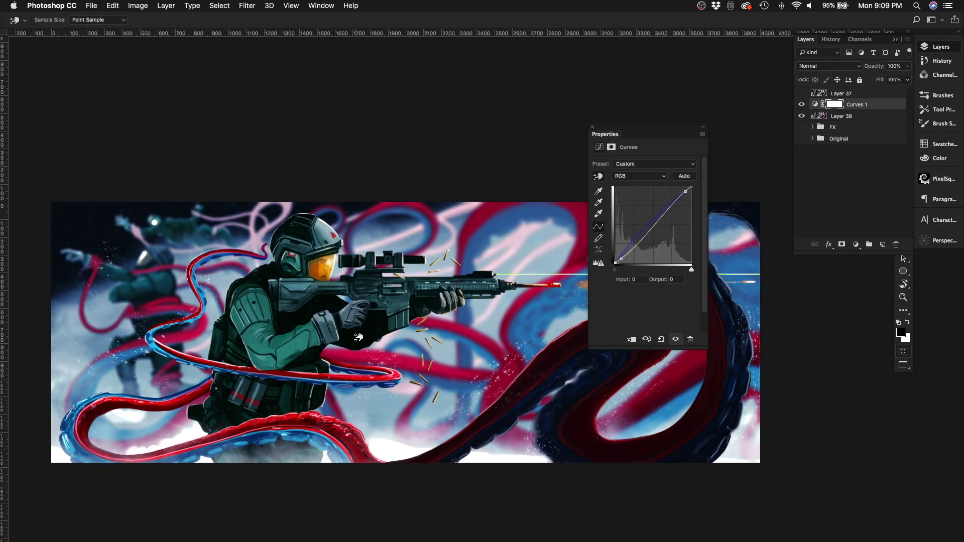
left_click(660, 340)
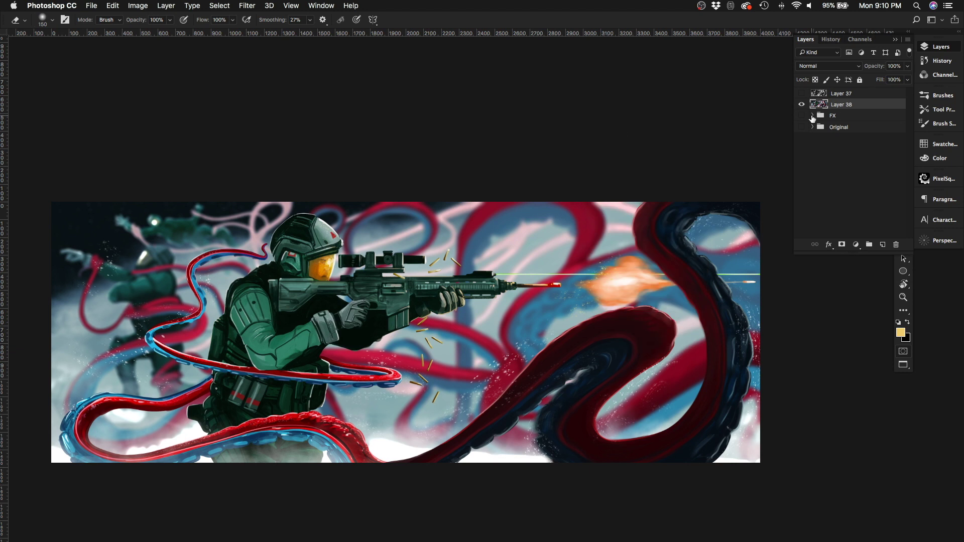
Step: Add a Curves adjustment clipped to the Tentical group inside FX, darken its RGB curve and switch to the blue channel
left_click(813, 116)
left_click(850, 143)
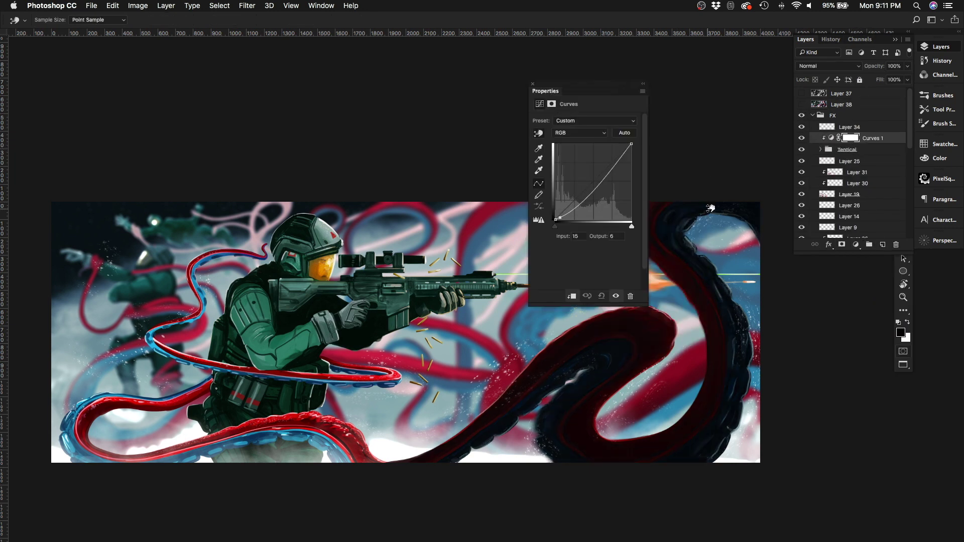
left_click(577, 132)
left_click(574, 155)
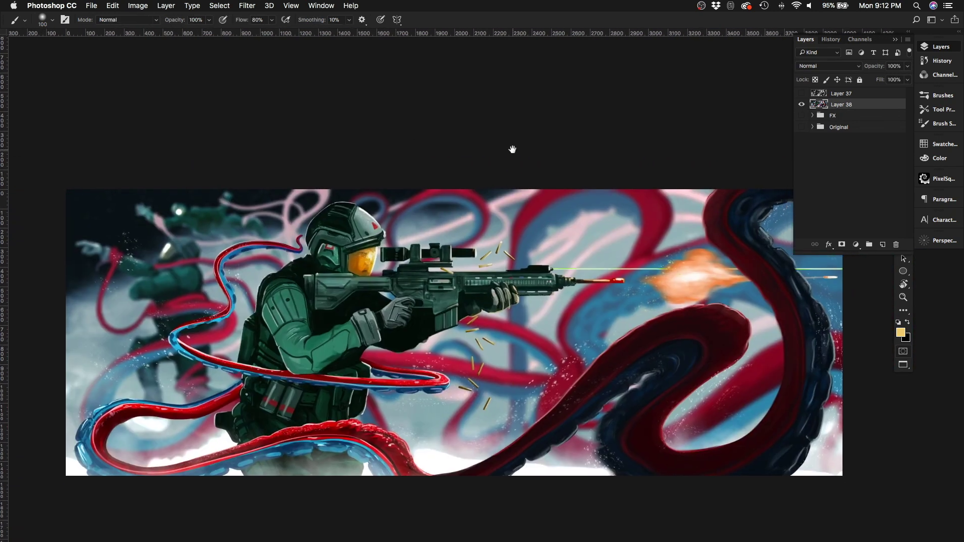
Step: Add a Curves adjustment above Layer 38, raising the blue channel and setting an RGB point at input 108, output 101
left_click(856, 245)
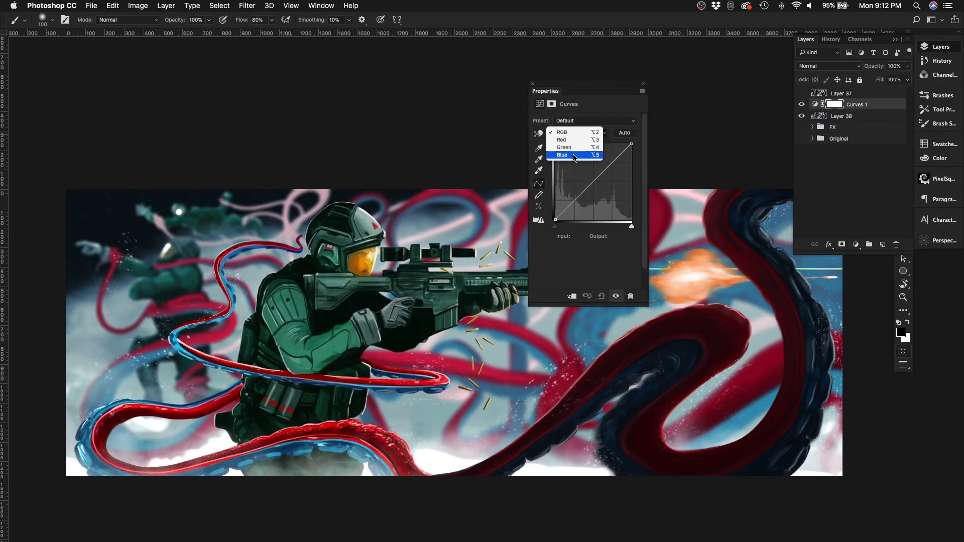
left_click(573, 155)
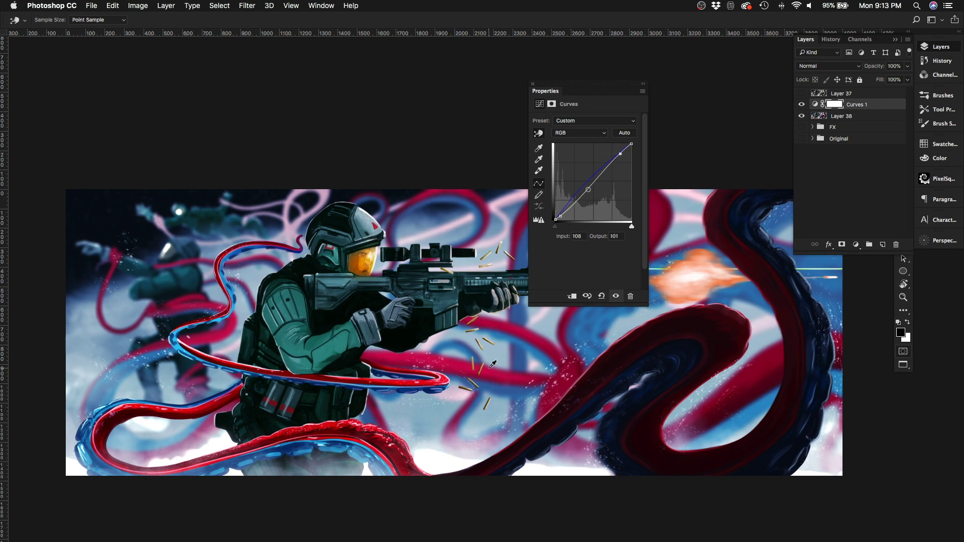
scroll(492, 363, "down", 2)
scroll(542, 225, "down", 3)
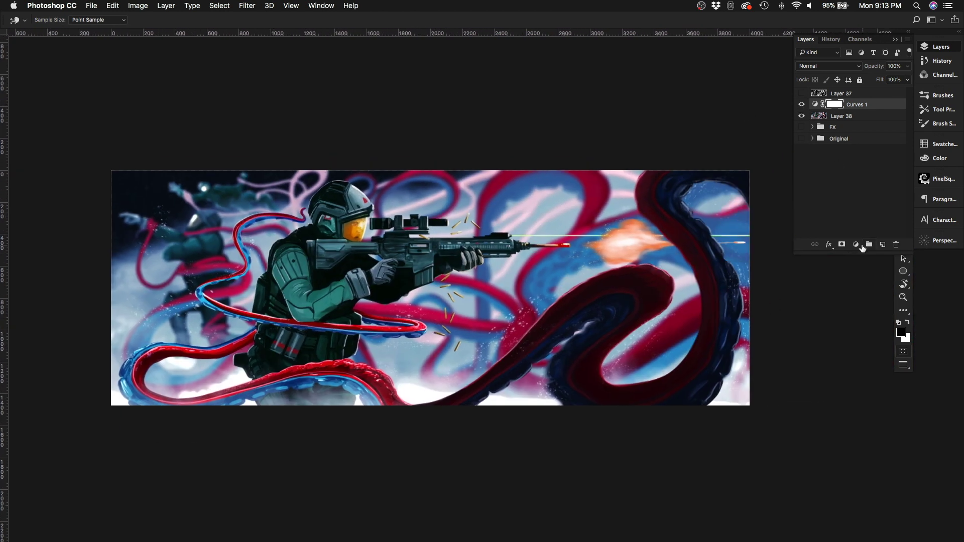
Step: Check the graded image's values on a desaturated merged copy and undo the copy
key("ctrl+alt+shift+e")
key("ctrl+shift+u")
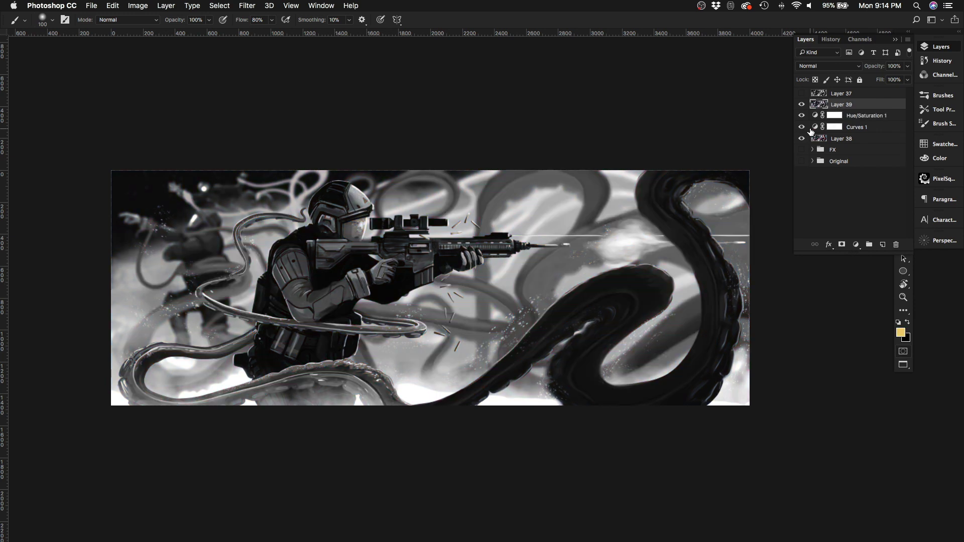
key("ctrl+z")
key("ctrl+z")
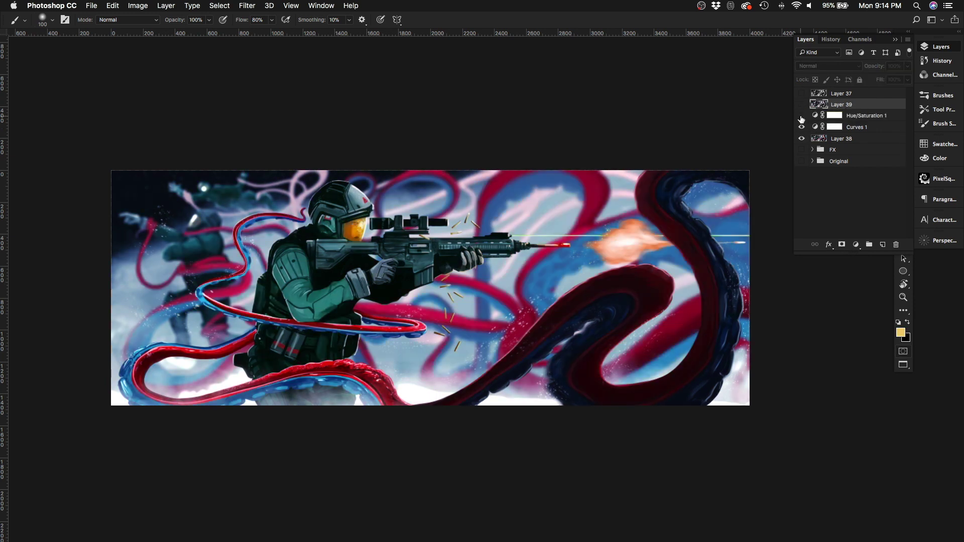
key("ctrl+z")
Step: Add a Levels adjustment above Curves 1 with midtones at 1.14 and the white point at 236
left_click(856, 245)
left_click(873, 296)
left_click_drag(634, 191, 585, 191)
left_click_drag(552, 91, 798, 182)
left_click_drag(792, 282, 796, 285)
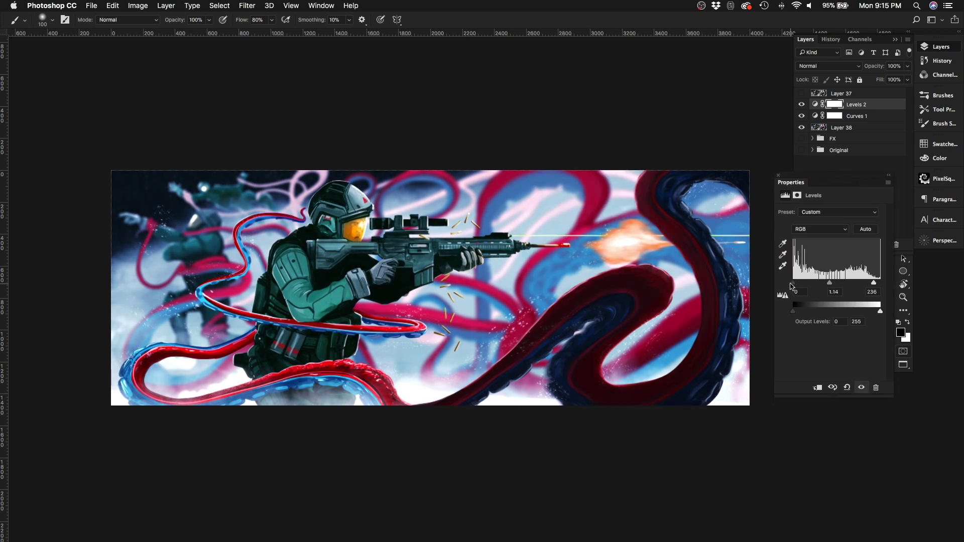
left_click(778, 175)
Step: Merge the visible artwork into a new layer and add 2% monochromatic Gaussian noise to it
key("ctrl+alt+shift+e")
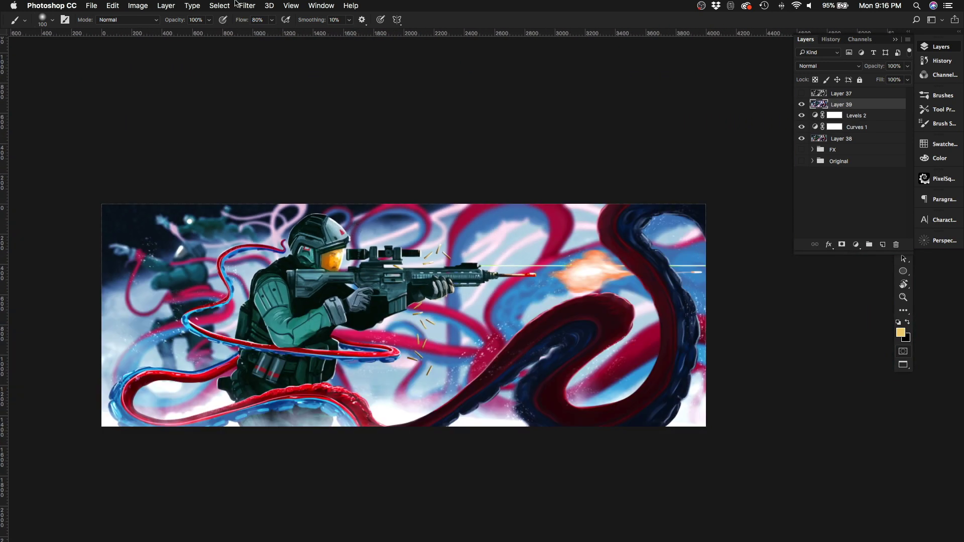
left_click(244, 7)
mouse_move(271, 155)
left_click(394, 155)
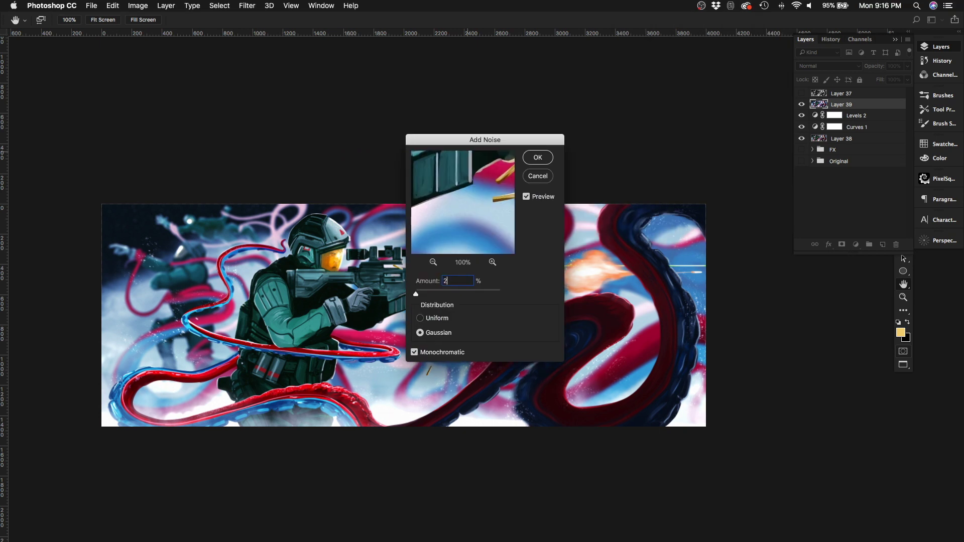
left_click(535, 157)
key("b")
scroll(336, 289, "up", 2)
left_click(801, 104)
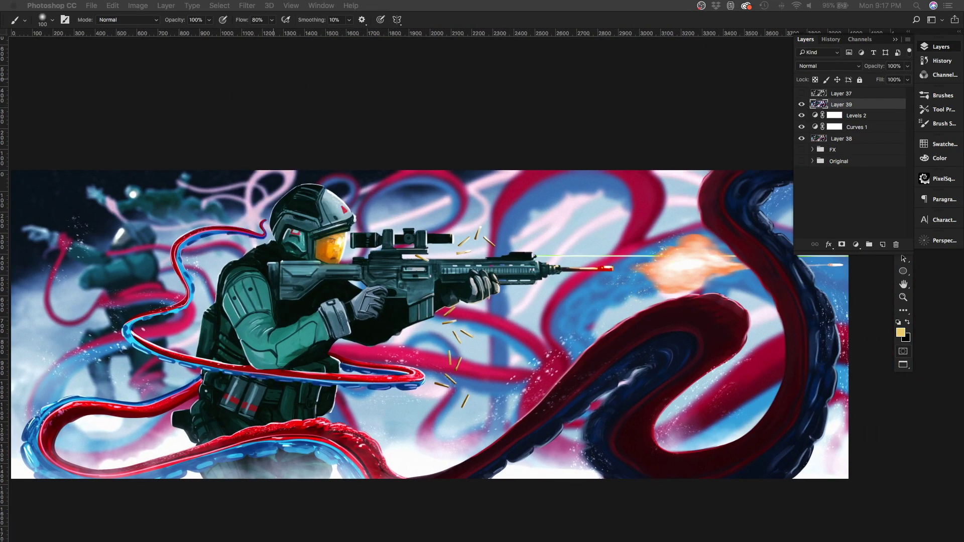
Step: Flip the illustration horizontally to check the composition, and flip it back
scroll(294, 306, "up", 2)
scroll(400, 218, "down", 3)
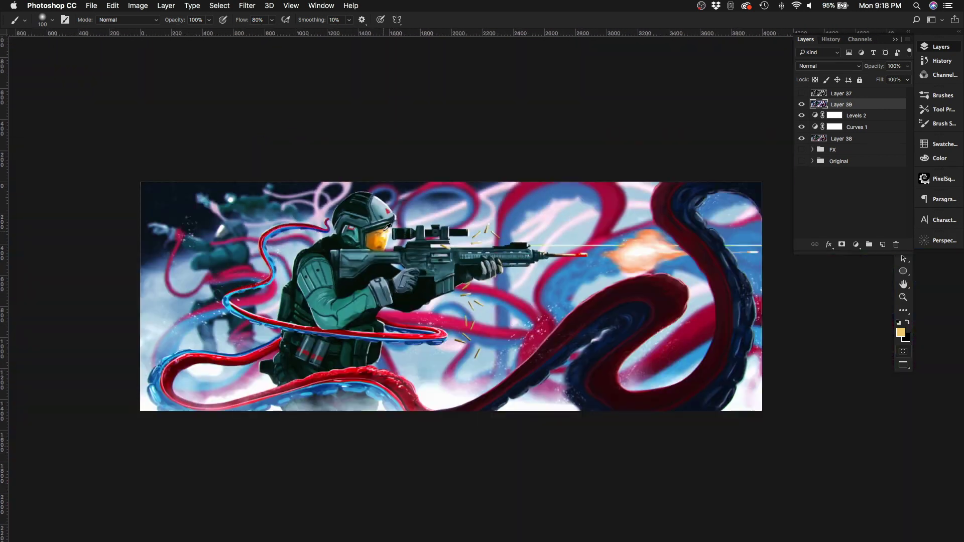
key("ctrl+shift+h")
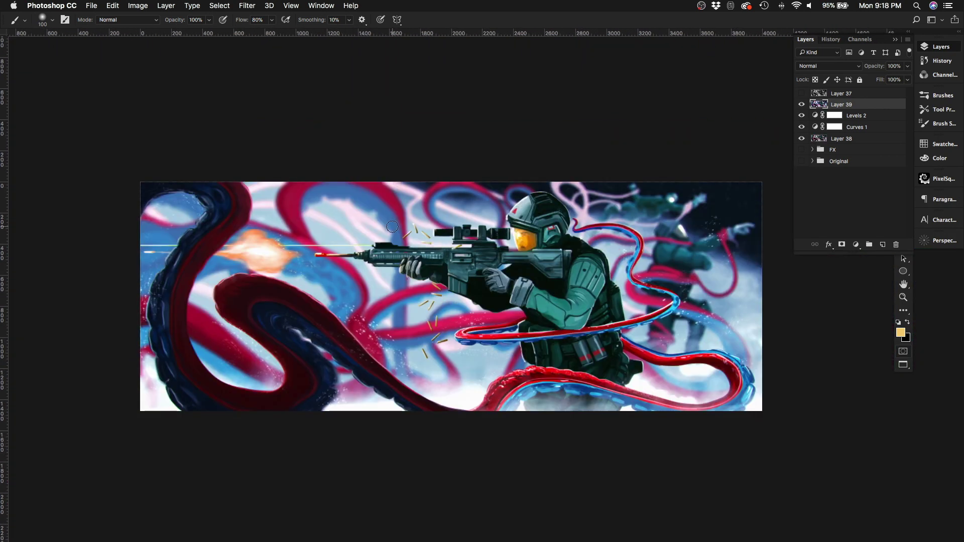
key("ctrl+shift+h")
Step: Hand-letter the artist's signature in yellow inside the lower tentacle loop on a new layer, using a 10 px brush at 100% flow
key("ctrl+shift+alt+n")
key("bracketleft")
key("bracketleft")
key("bracketleft")
key("bracketleft")
key("bracketleft")
key("bracketleft")
key("bracketleft")
scroll(217, 348, "up", 3)
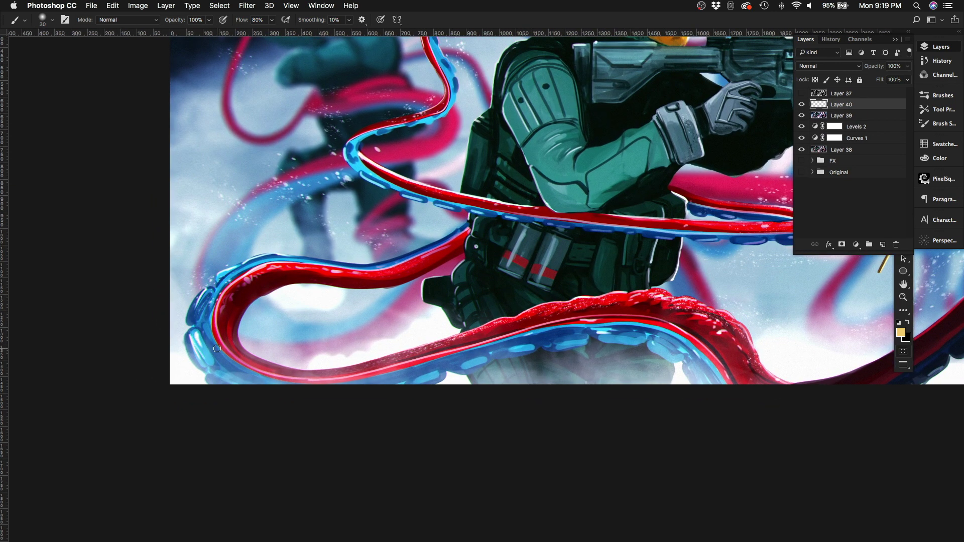
key("F7")
key("bracketright")
key("bracketright")
key("bracketright")
key("shift+0")
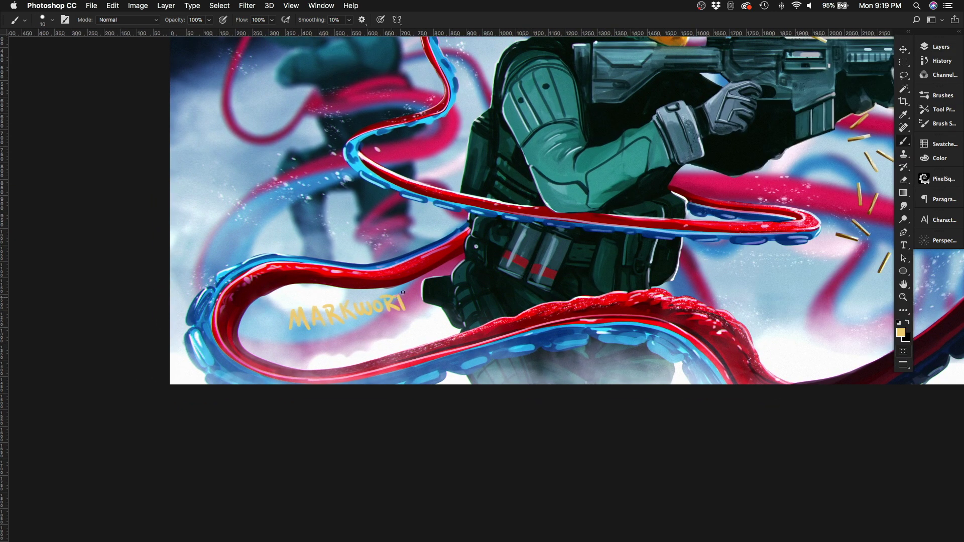
Step: Scale the signature down and move it into the lower-left corner of the artwork
key("v")
key("ctrl+t")
mouse_move(403, 292)
left_mouse_down()
mouse_move(322, 339)
mouse_move(284, 334)
mouse_move(270, 354)
left_mouse_up()
key("Return")
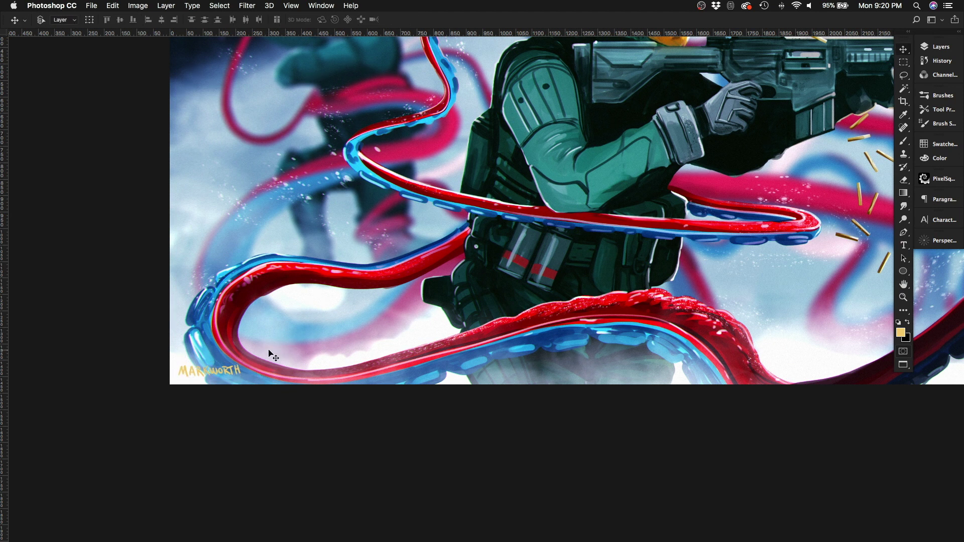
Step: Recolour the artist's signature from yellow to red with Hue/Saturation, raising its saturation to about +89
key("ctrl+u")
mouse_move(437, 150)
left_mouse_down()
mouse_move(412, 150)
mouse_move(434, 153)
left_mouse_up()
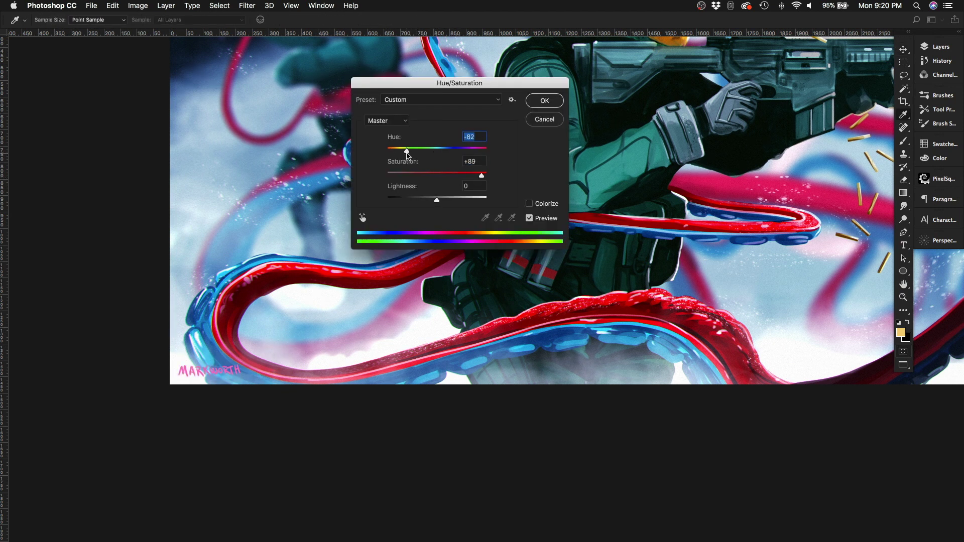
left_click(544, 100)
key("ctrl+l")
key("Escape")
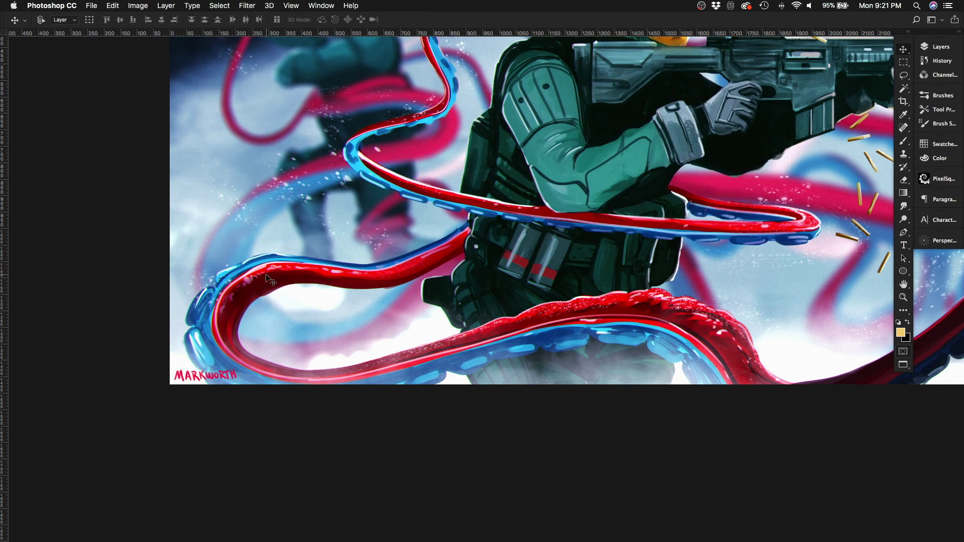
key("ctrl+minus")
key("ctrl+u")
left_click_drag(402, 151, 384, 151)
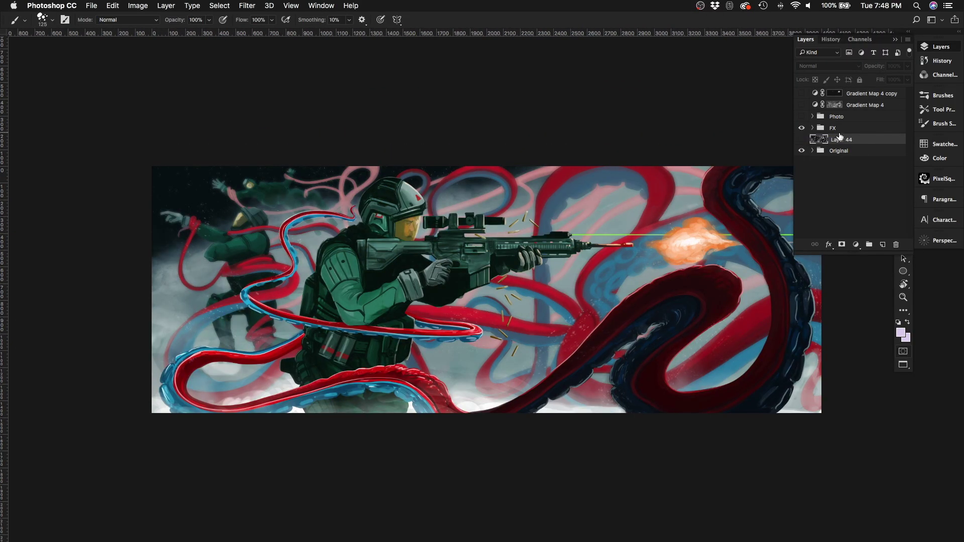
Step: Look through the FX group's layers and preview the Gradient Map 4 copy adjustment over the artwork
left_click(836, 128)
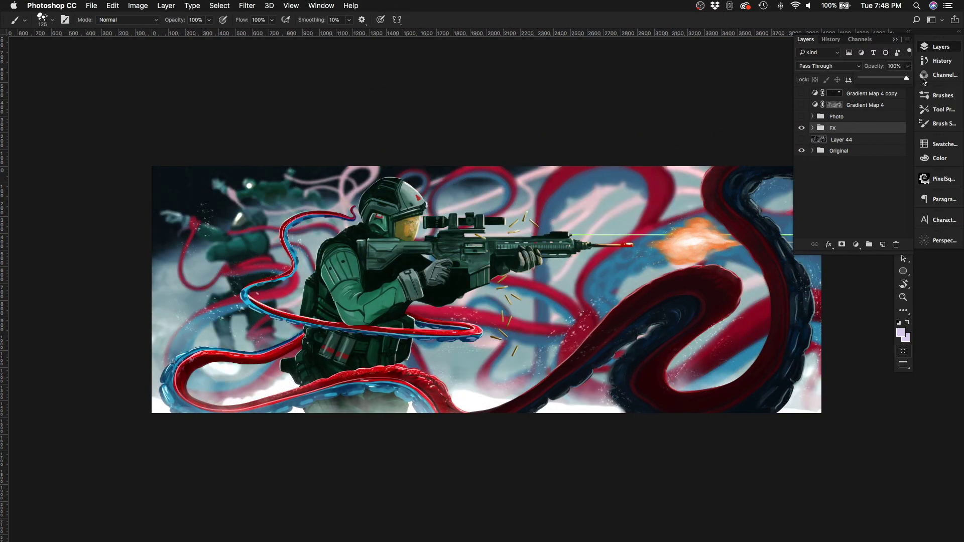
left_click(812, 128)
left_click(802, 93)
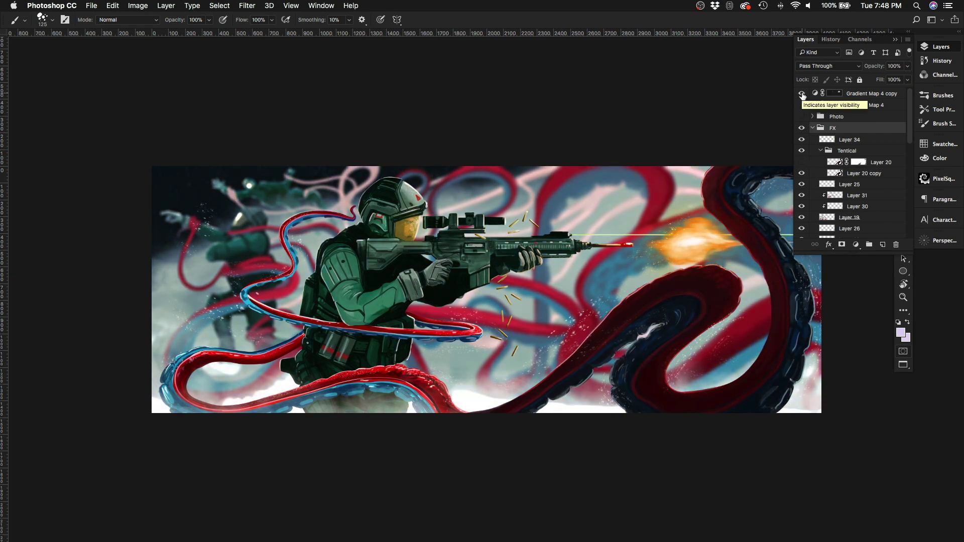
left_click(802, 94)
left_click(812, 128)
Step: Duplicate the Original group as "FX 2" and expand the copy
left_click(842, 152)
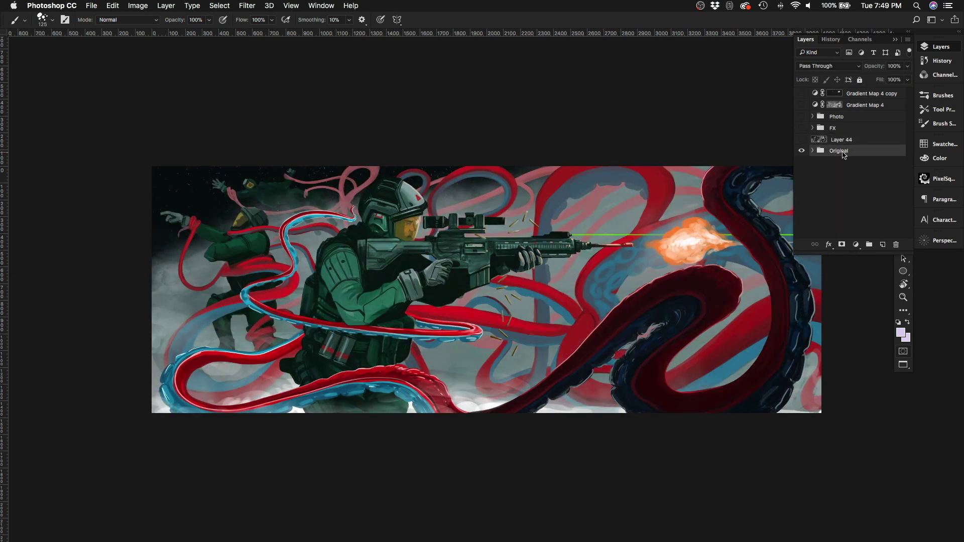
type("FX 2")
key("Return")
left_click(813, 151)
Step: Compare the artwork with and without the FX group, leave FX shown, and collapse and hide the FX 2 group
left_click(801, 128)
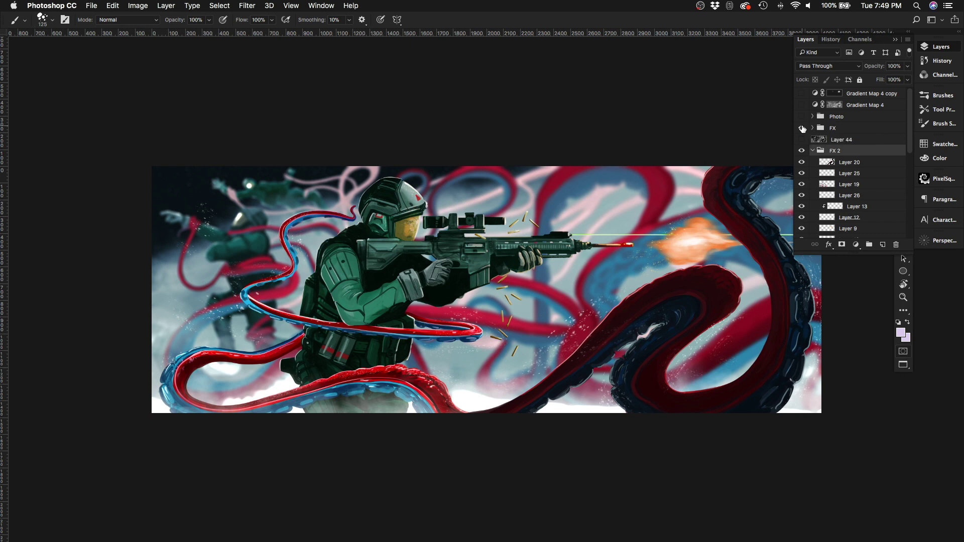
left_click(802, 128)
left_click(802, 128)
left_click(812, 151)
left_click(801, 150)
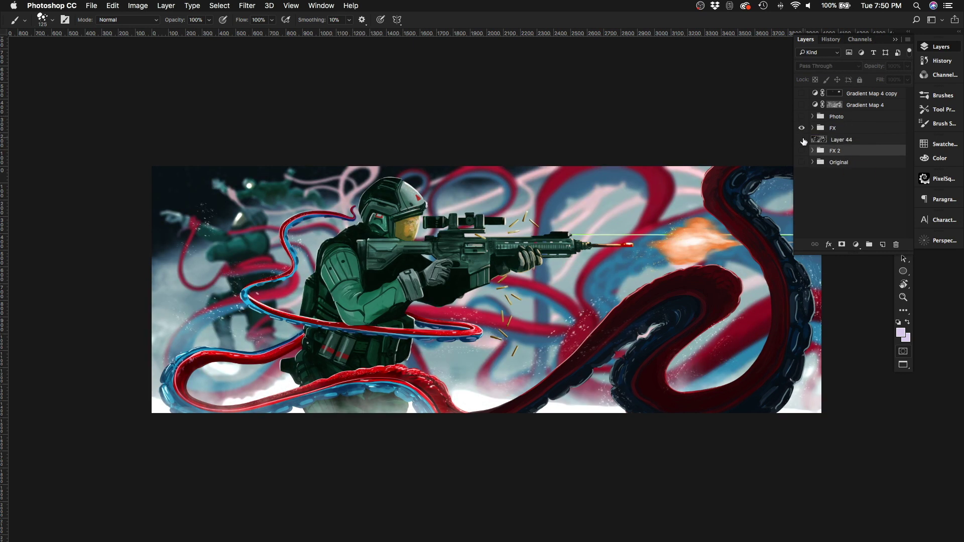
Step: Expand the FX group and compare the artwork with and without Layer 28, leaving that layer hidden
scroll(374, 264, "up", 1)
scroll(374, 264, "up", 4)
left_click(813, 128)
scroll(853, 150, "down", 1)
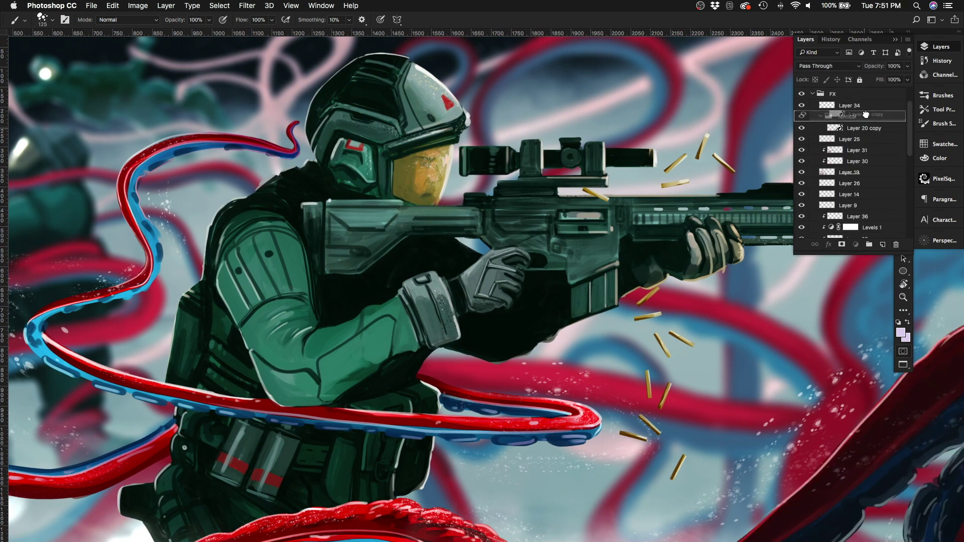
key("super+0")
scroll(803, 165, "down", 3)
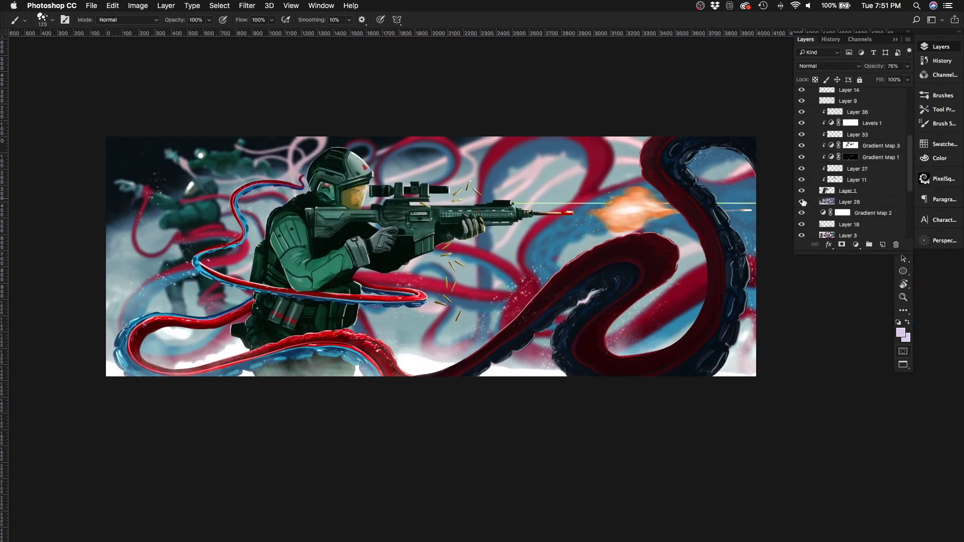
left_click(802, 202)
left_click(801, 202)
left_click(802, 202)
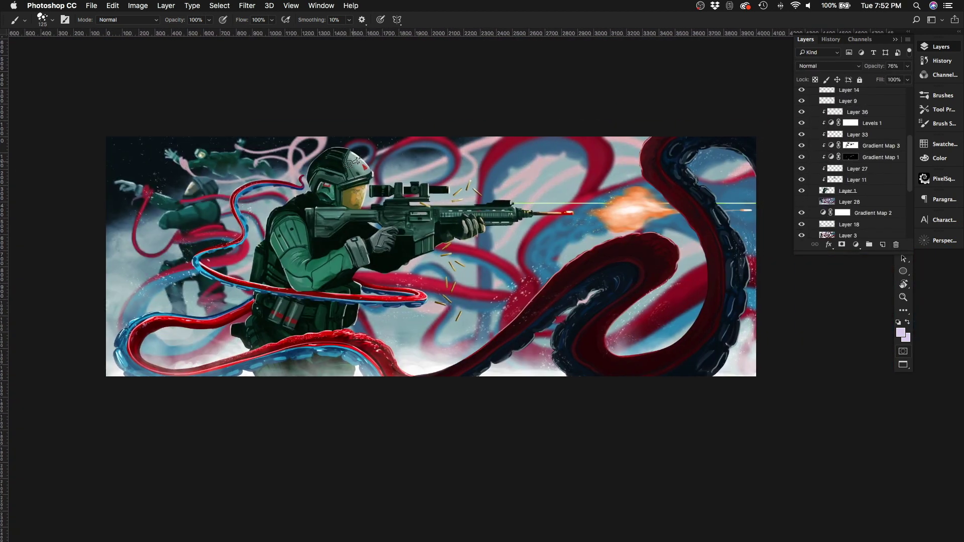
Step: Preview the warm Gradient Map 4 adjustment over the whole illustration by switching it on and off
scroll(211, 253, "up", 2)
scroll(200, 202, "down", 1)
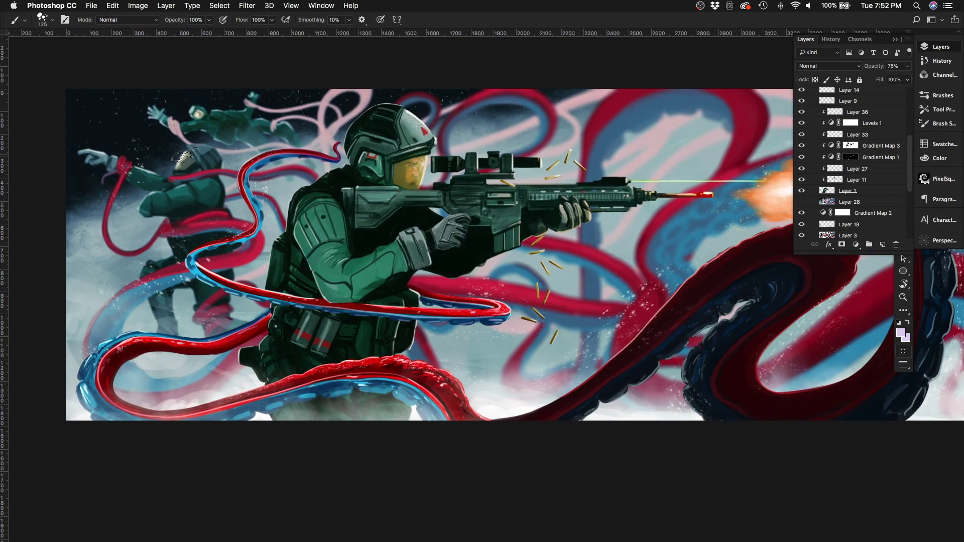
scroll(803, 190, "down", 2)
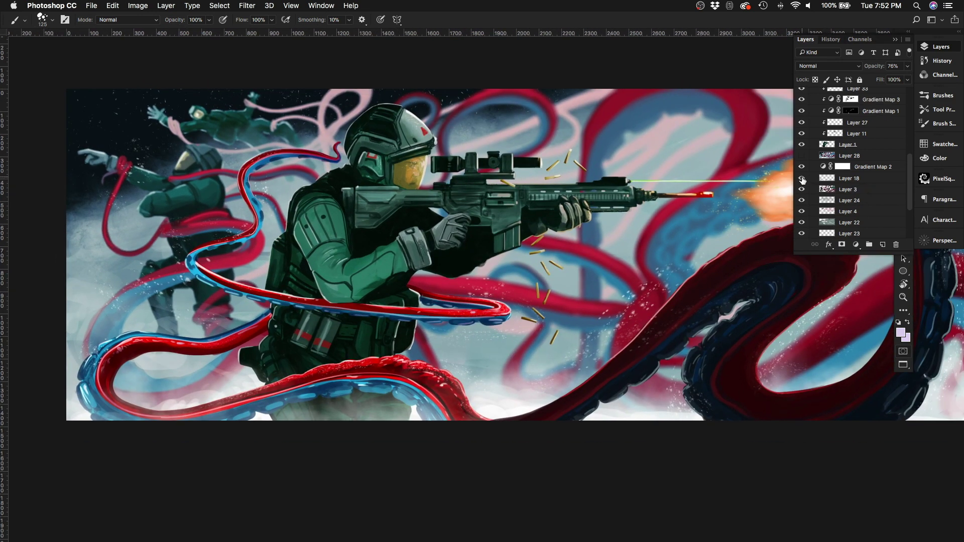
scroll(803, 183, "down", 2)
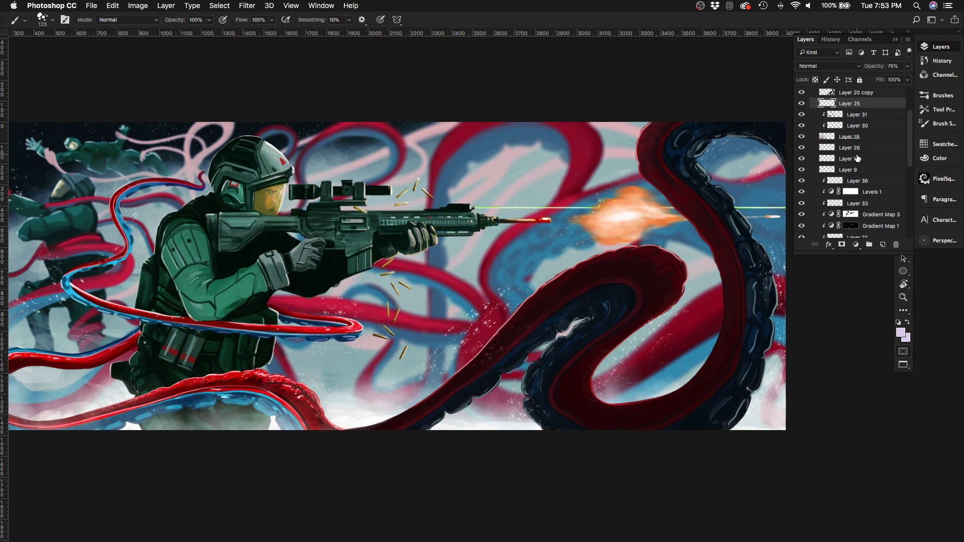
left_click(802, 105)
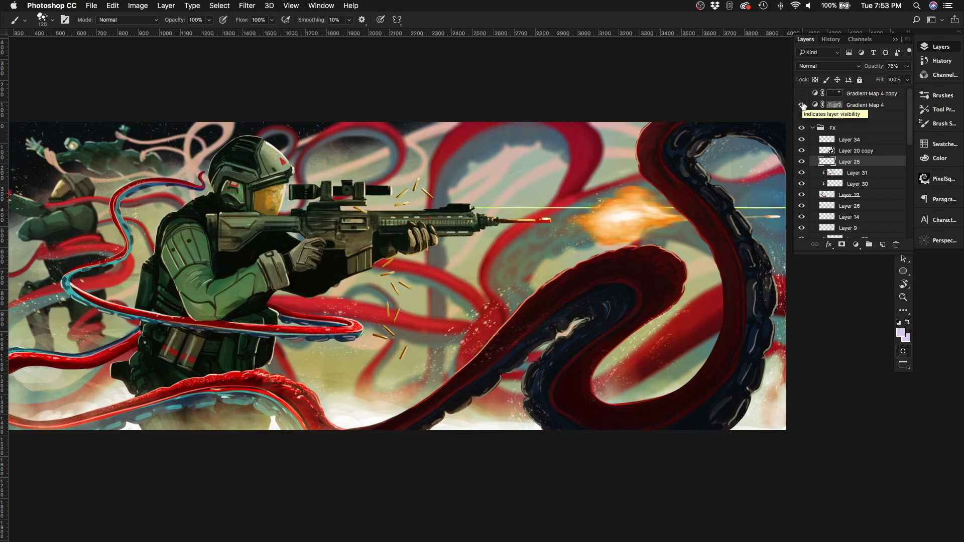
left_click(801, 105)
left_click(801, 105)
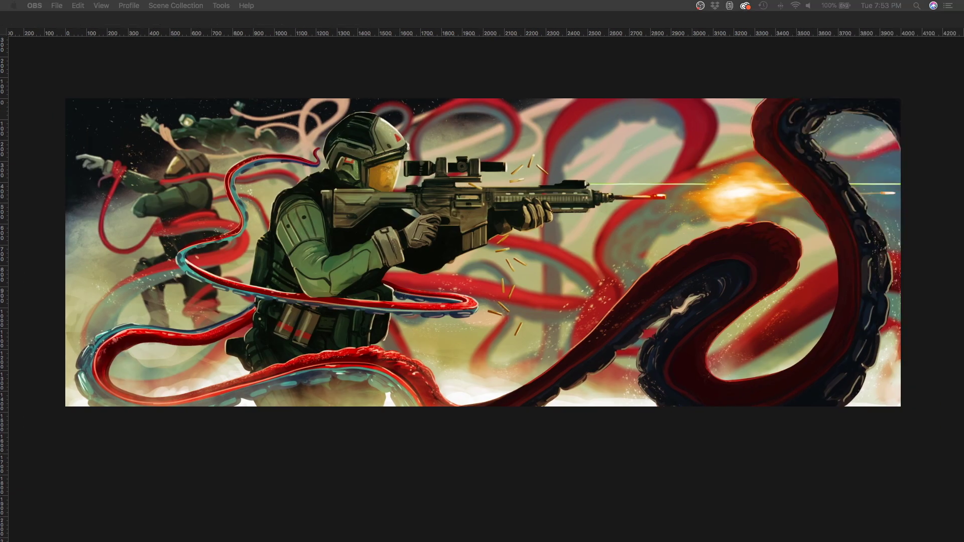
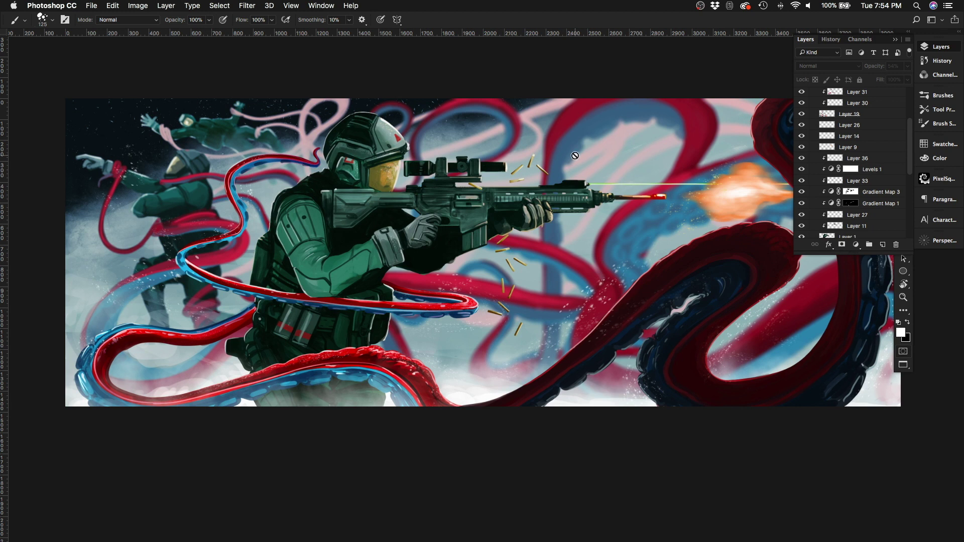
Step: Examine the FX layer stack and check the background colours with Gradient Map 2 on and off
scroll(850, 165, "down", 5)
scroll(813, 119, "up", 8)
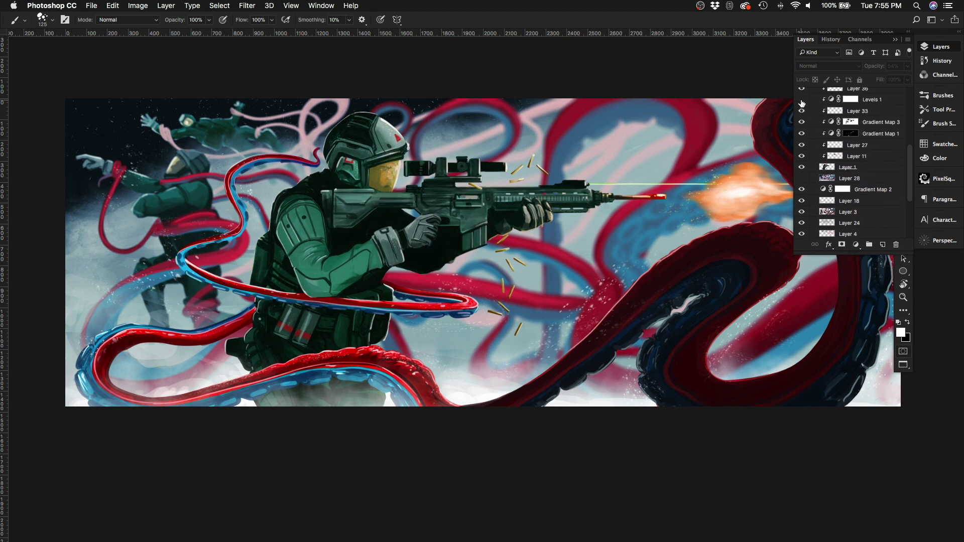
scroll(832, 119, "down", 8)
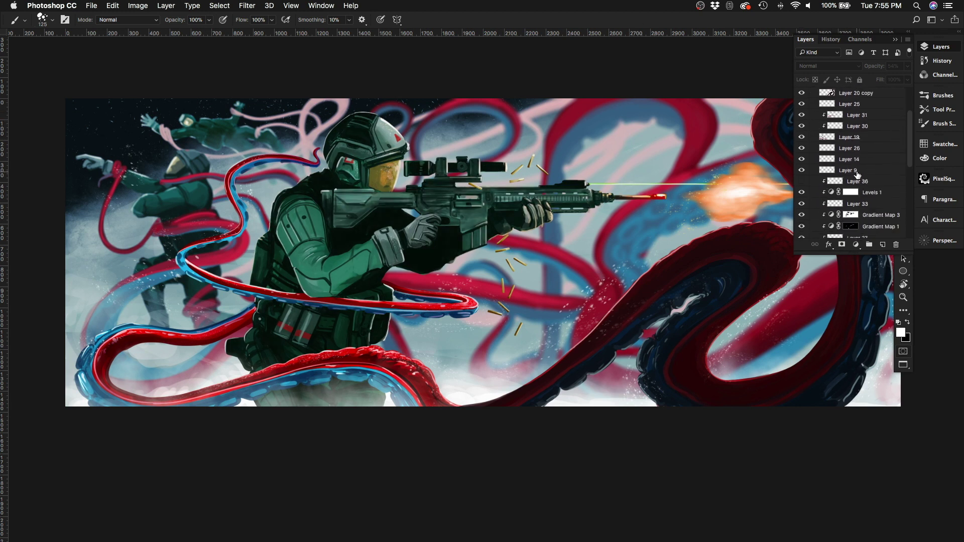
left_click(802, 138)
left_click(802, 138)
left_click(801, 138)
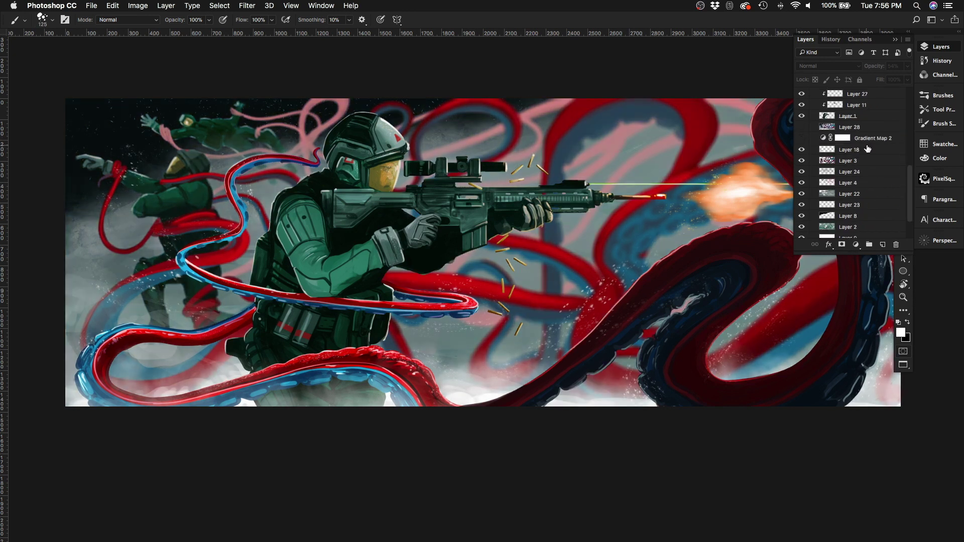
Step: Add a Hue/Saturation adjustment layer above Layer 18, lower its saturation to mute the background, and show Gradient Map 2 again
left_click(855, 244)
left_click(873, 319)
left_click_drag(579, 143, 543, 146)
left_click(802, 138)
left_click(527, 53)
scroll(129, 207, "up", 2)
scroll(130, 207, "right", 4)
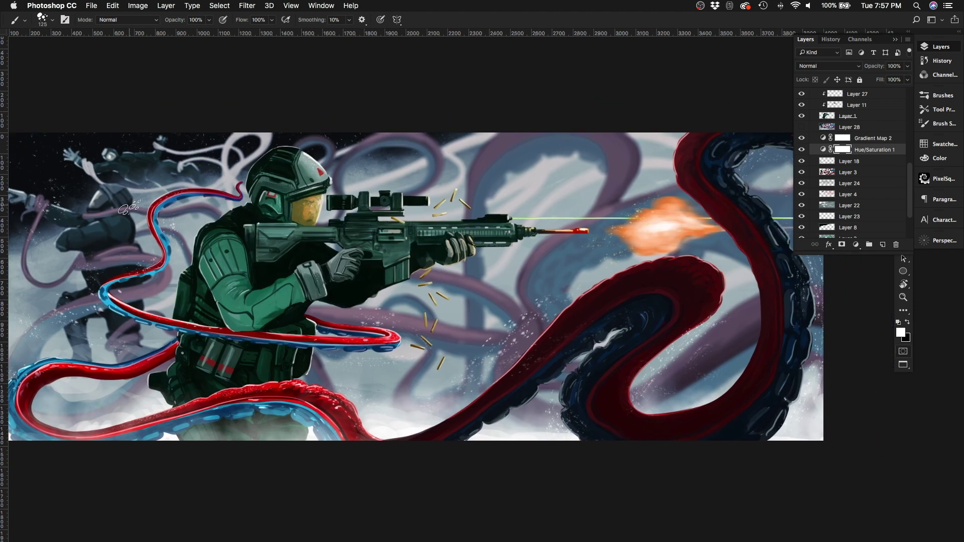
Step: Replace Layer 36 with a Gradient Map adjustment layer clipped to the soldier above Levels 1
scroll(854, 166, "up", 3)
left_click(872, 169)
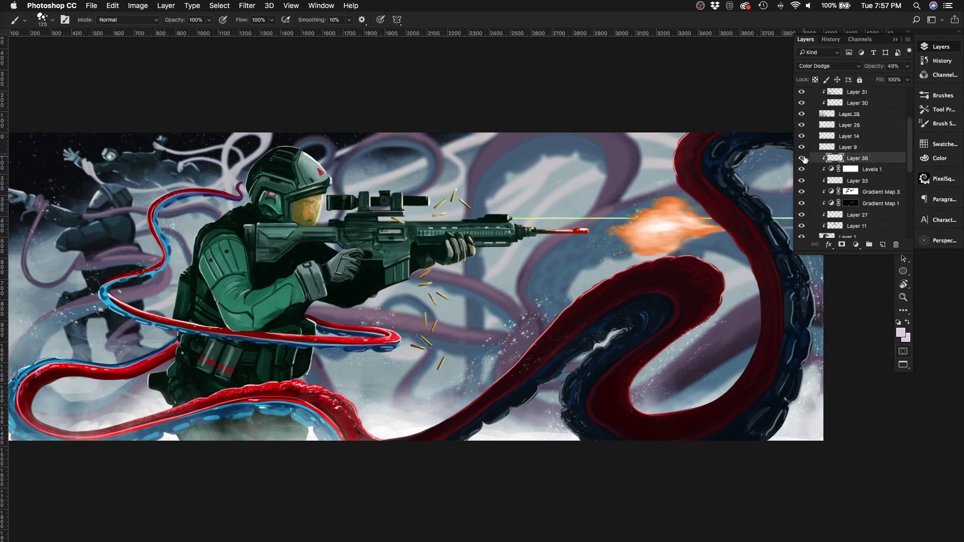
left_click(856, 245)
left_click(884, 425)
Step: Try several gradient presets on the soldier's new gradient map and apply the Armor preset
left_click(551, 93)
left_click(805, 114)
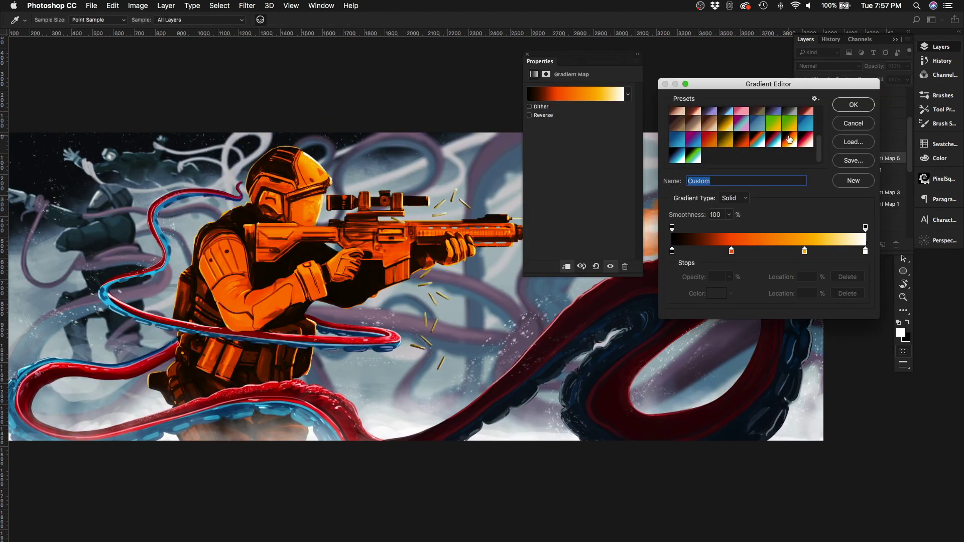
left_click(789, 131)
left_click(776, 123)
scroll(776, 123, "up", 5)
left_click(741, 114)
left_click(709, 114)
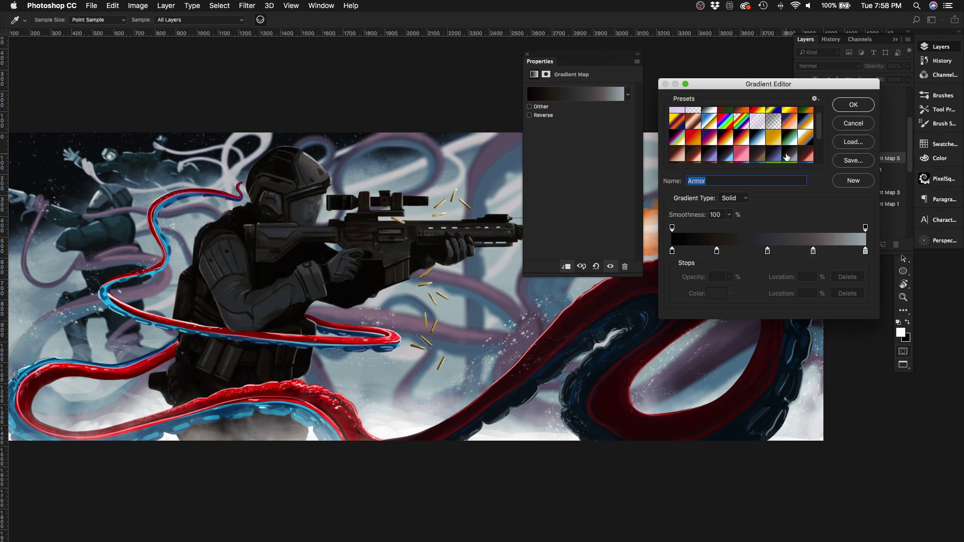
left_click(853, 104)
left_click(527, 53)
Step: Paint black on the Gradient Map 5 mask with a round brush to restore the soldier's green sleeve
scroll(290, 170, "left", 4)
right_click(423, 193)
double_click(452, 281)
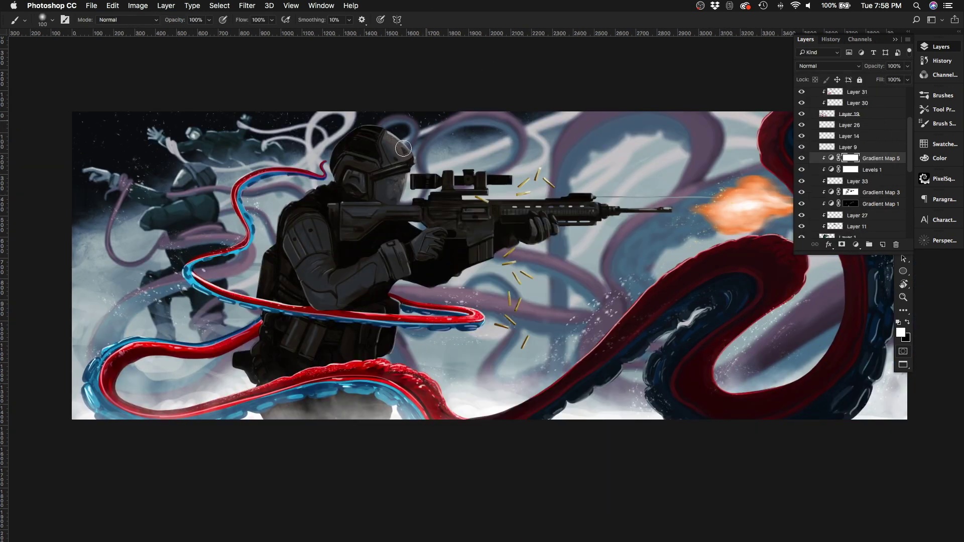
mouse_move(313, 241)
left_mouse_down()
mouse_move(321, 287)
mouse_move(387, 281)
left_mouse_up()
key("bracketleft")
key("bracketleft")
key("bracketleft")
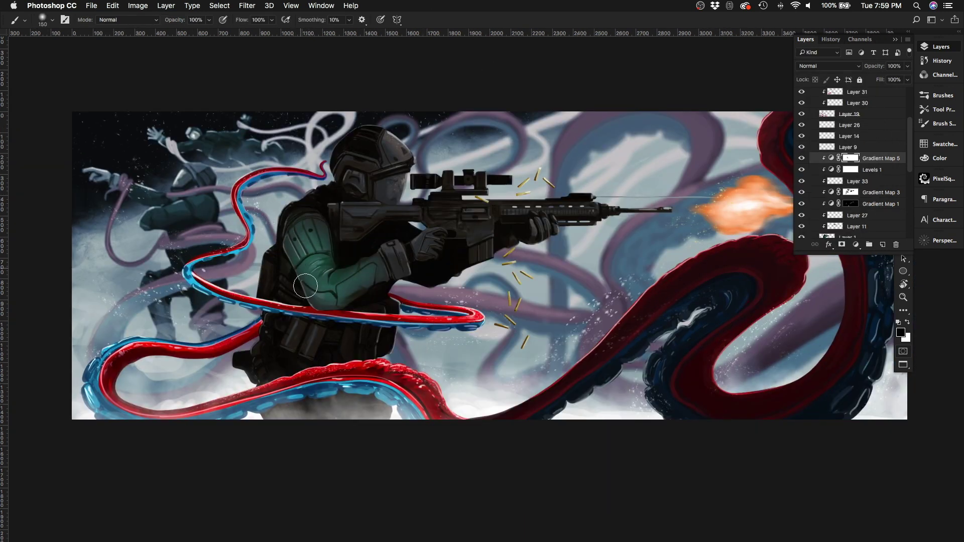
Step: Mask Gradient Map 5 off the soldier's visor, helmet front and earpiece to bring back their original colours
mouse_move(389, 183)
left_mouse_down()
mouse_move(422, 185)
mouse_move(396, 165)
left_mouse_up()
key("super+plus")
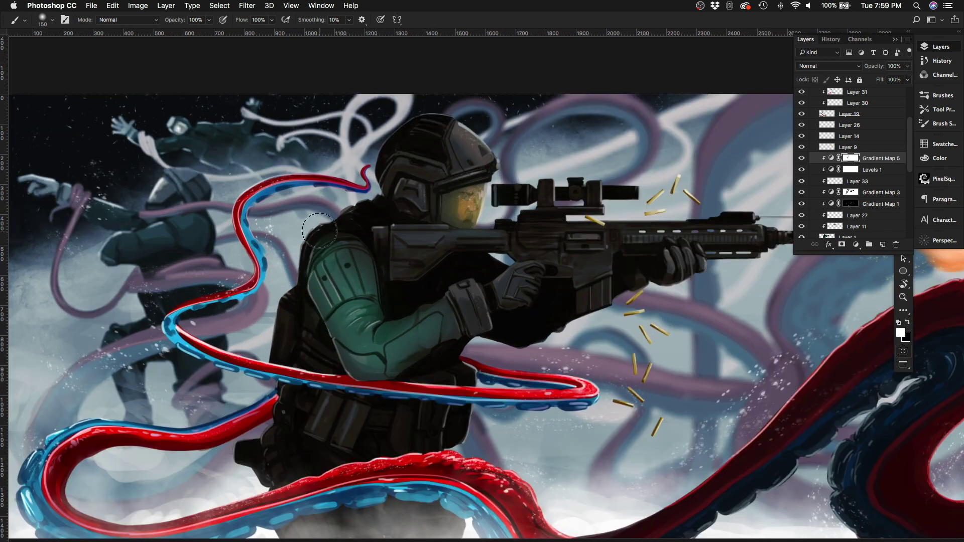
left_click_drag(457, 150, 482, 144)
scroll(452, 226, "up", 5)
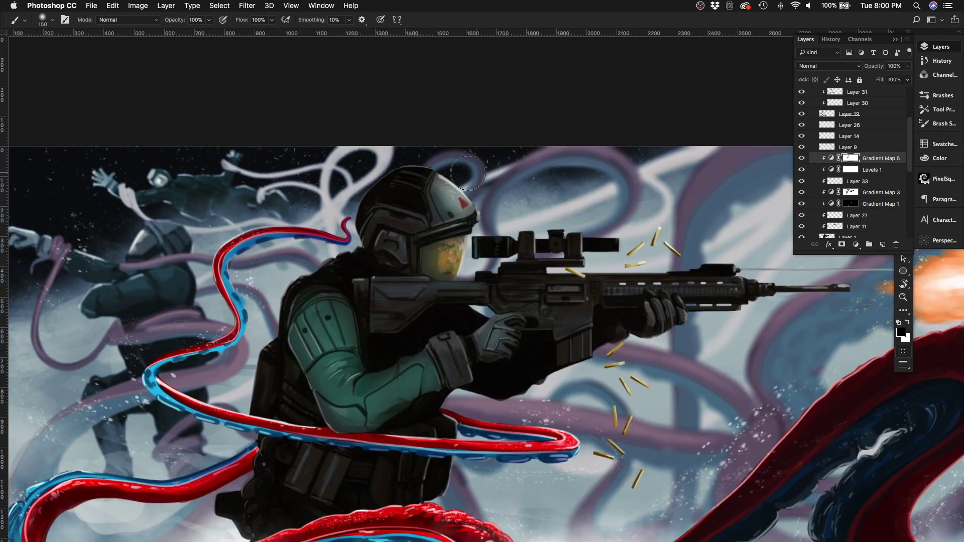
key("x")
left_click_drag(392, 256, 409, 240)
Step: Mask Gradient Map 5 off the front of the rifle barrel and the canisters on the soldier's belt
scroll(409, 231, "right", 5)
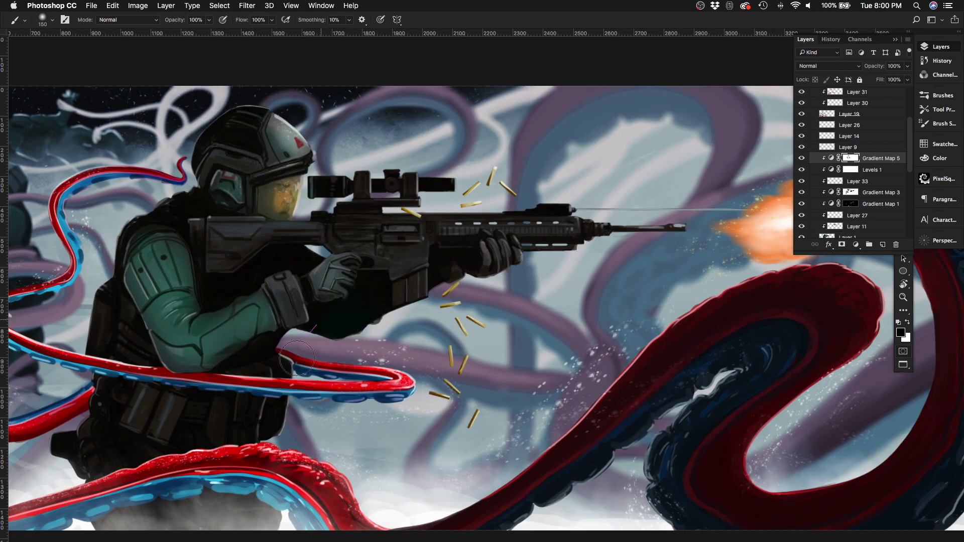
scroll(410, 232, "left", 5)
key("x")
scroll(596, 338, "right", 3)
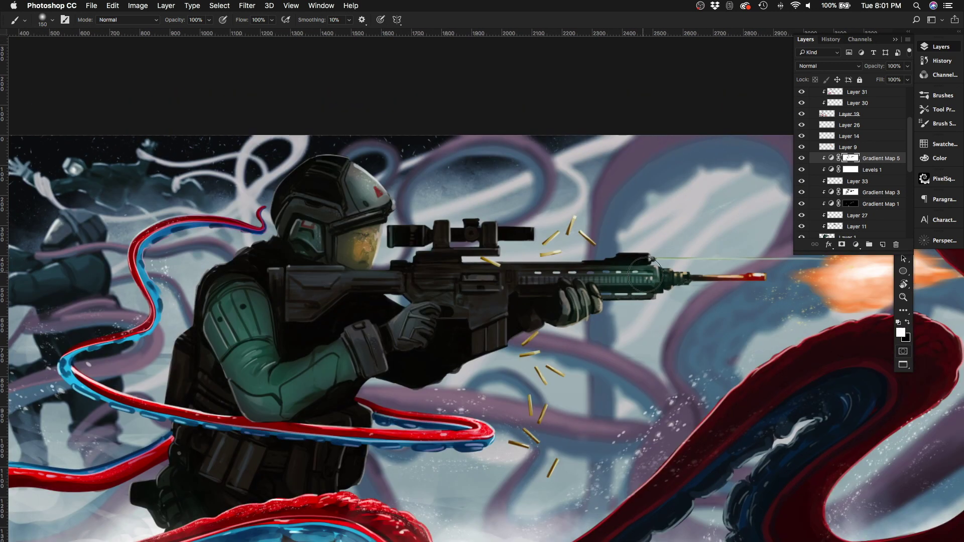
scroll(482, 282, "down", 5)
scroll(481, 281, "left", 4)
key("x")
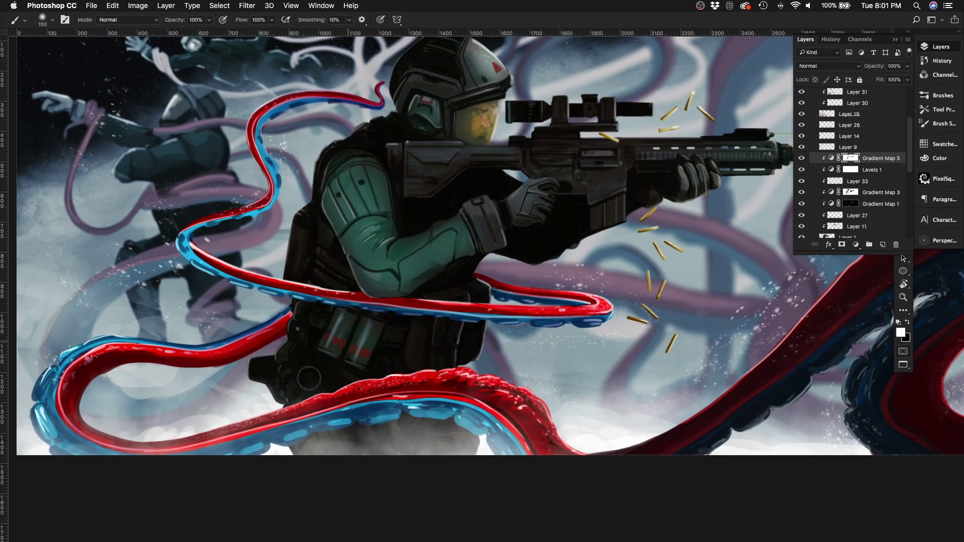
left_click_drag(390, 332, 321, 442)
left_click_drag(573, 339, 515, 318)
Step: Flip the illustration horizontally to check the recoloured soldier, and flip it back
key("super+minus")
key("super+shift+h")
key("super+equal")
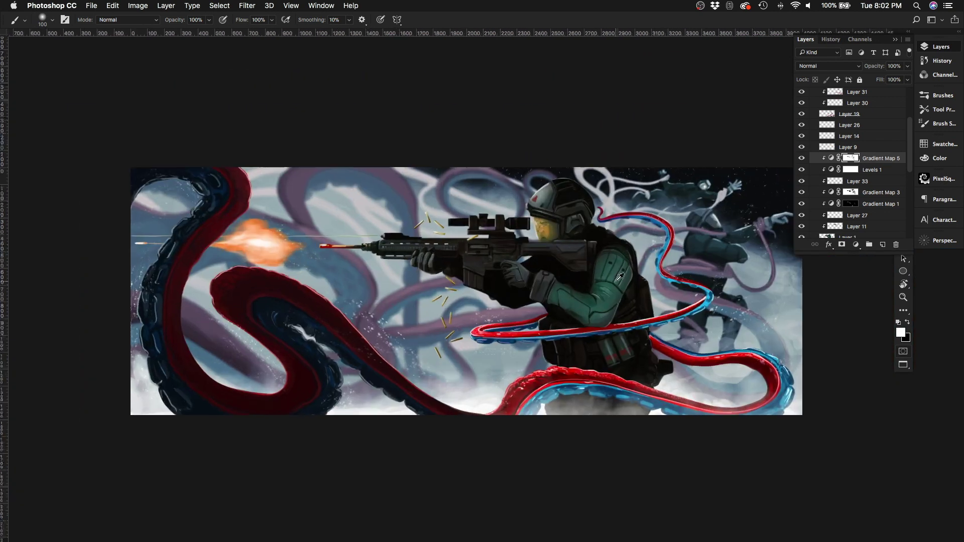
key("x")
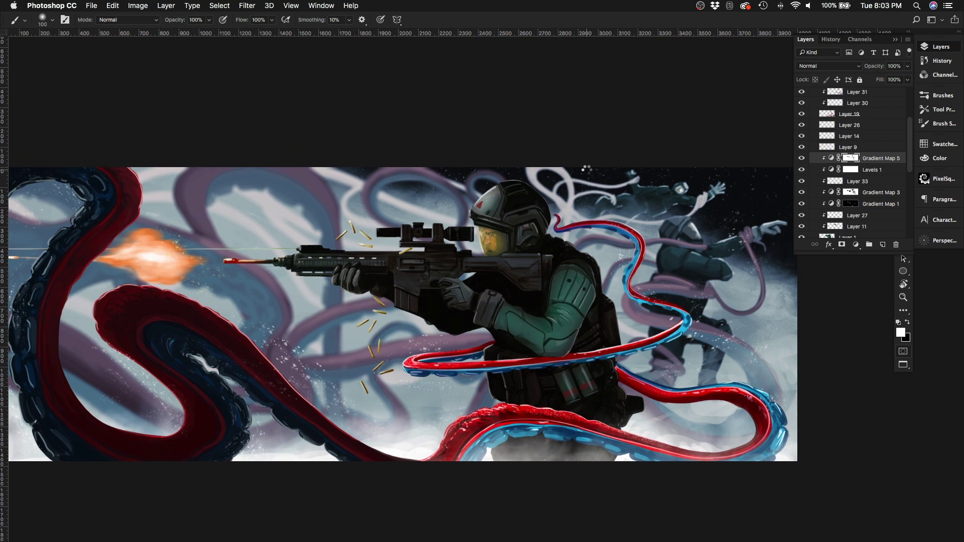
key("super+shift+h")
Step: Hide Gradient Map 5 and add a clipped Hue/Saturation adjustment layer above Levels 1 with reduced saturation to mute the soldier's colours
left_click_drag(242, 380, 310, 368)
left_click(802, 158)
left_click(871, 169)
left_click(856, 244)
left_click(874, 338)
left_click_drag(579, 149, 548, 148)
left_click(527, 54)
scroll(422, 175, "right", 5)
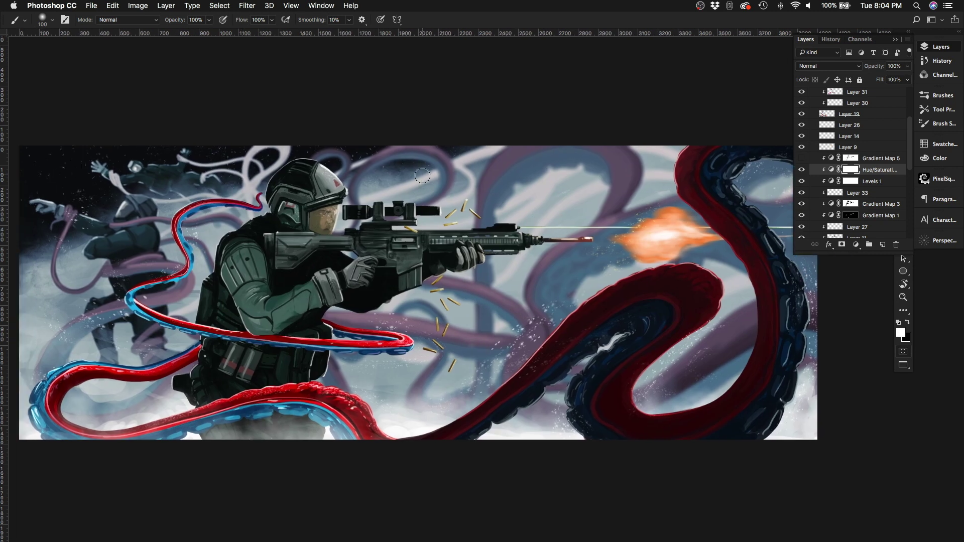
scroll(374, 180, "left", 3)
scroll(374, 180, "up", 1)
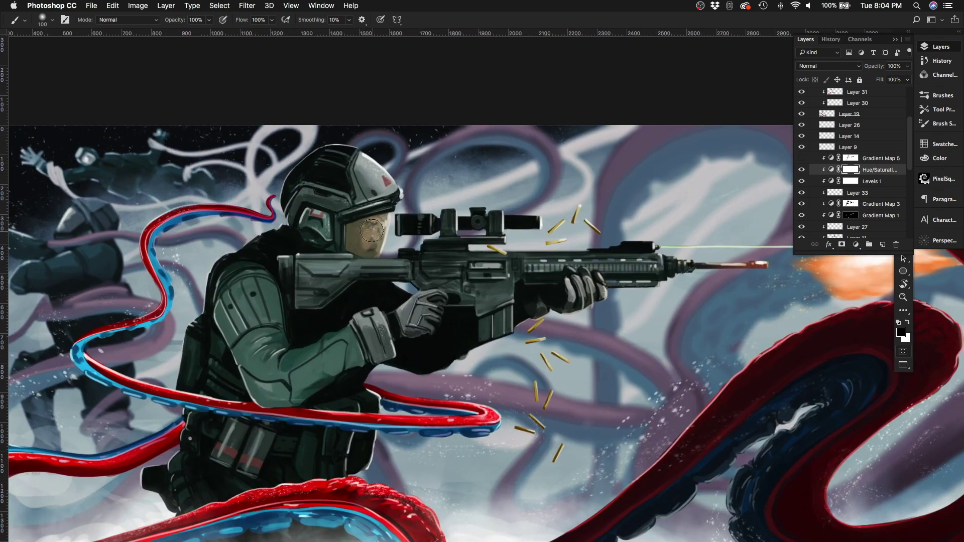
Step: Show Gradient Map 5 again and mask the muted Hue/Saturation adjustment off the soldier's visor to bring back its yellow
left_click(802, 158)
left_click(813, 158)
mouse_move(301, 206)
left_mouse_down()
mouse_move(337, 214)
mouse_move(292, 214)
mouse_move(304, 233)
mouse_move(382, 241)
left_mouse_up()
scroll(341, 336, "down", 4)
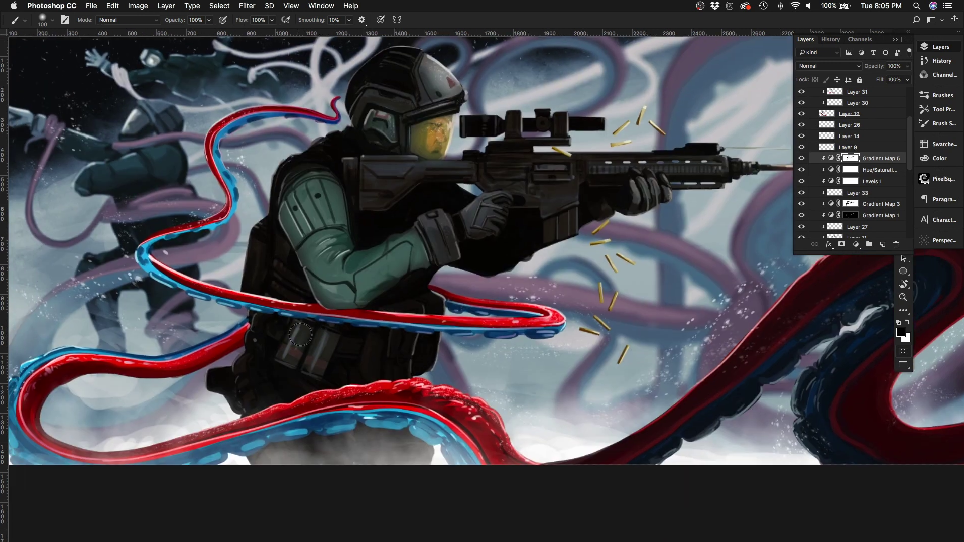
key("bracketright")
key("x")
scroll(343, 244, "up", 2)
left_click_drag(342, 244, 335, 248)
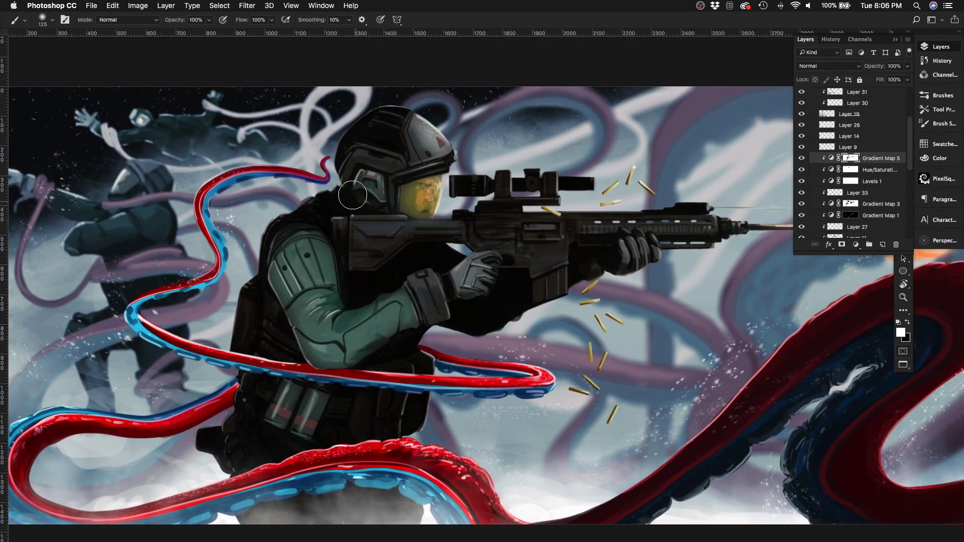
Step: Mask the muted Hue/Saturation adjustment off the tip of the rifle barrel to restore its red glow
key("x")
key("bracketright")
key("bracketright")
key("bracketright")
key("bracketright")
key("bracketright")
key("alt+bracketleft")
scroll(573, 236, "right", 5)
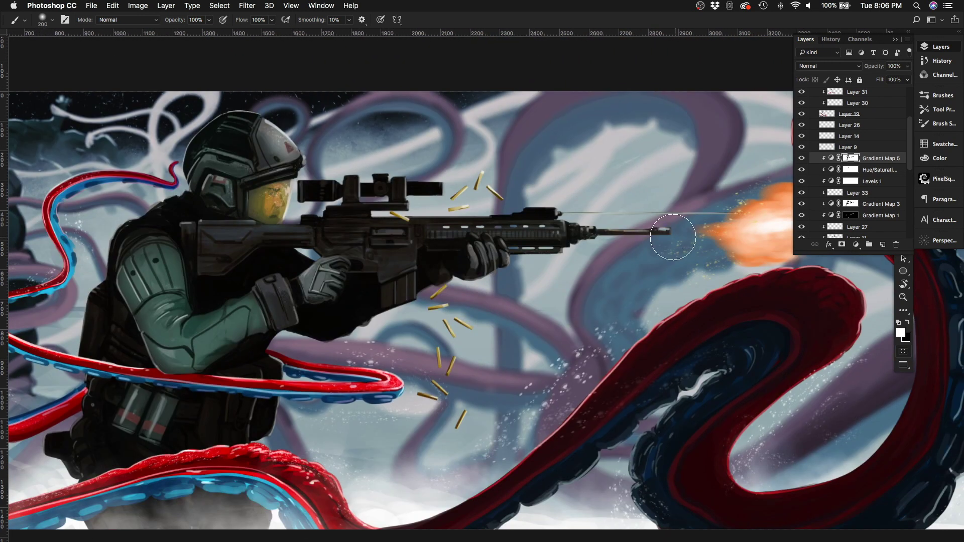
key("alt+bracketright")
key("bracketleft")
key("bracketleft")
key("bracketleft")
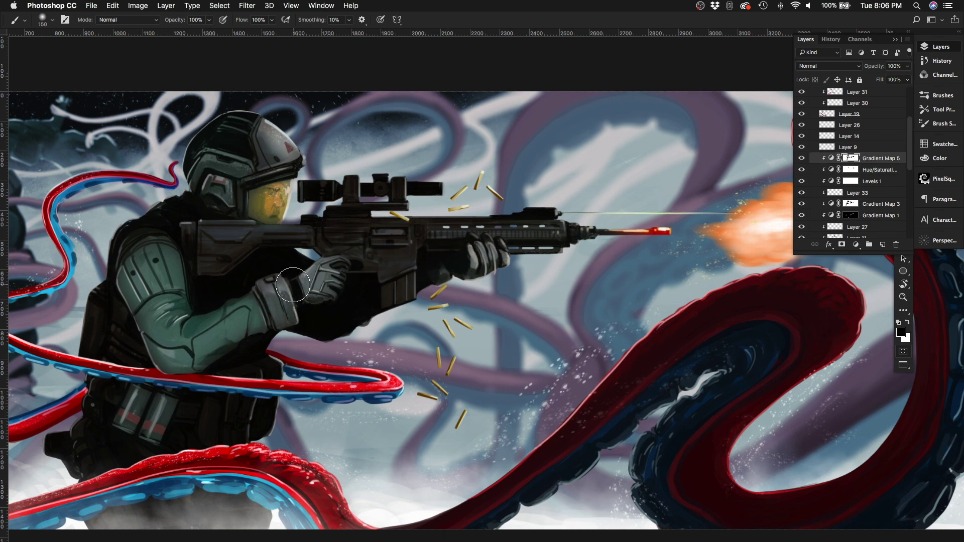
Step: Flip the illustration horizontally to examine the soldier's muted colours, and flip it back
scroll(310, 158, "down", 5)
key("h")
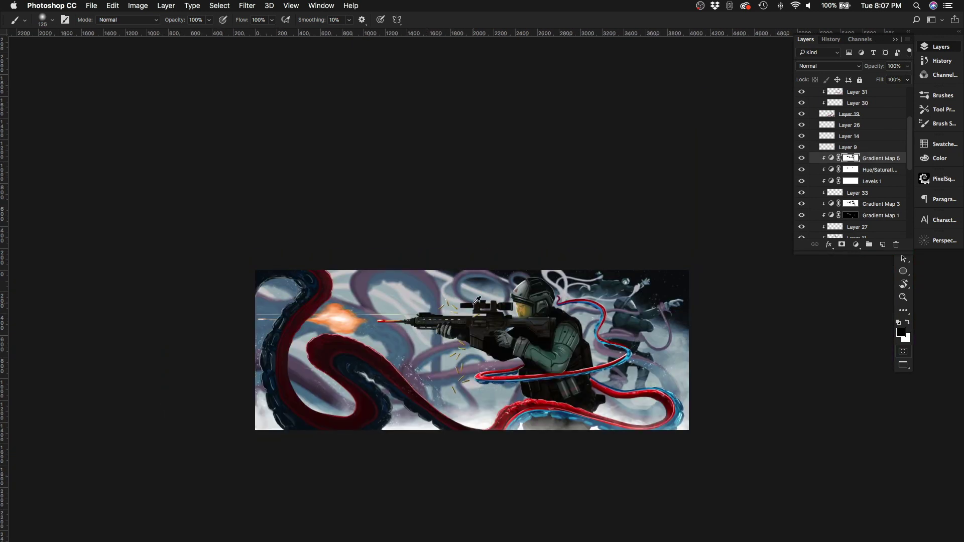
scroll(501, 284, "up", 5)
scroll(645, 344, "down", 5)
scroll(645, 344, "right", 3)
key("x")
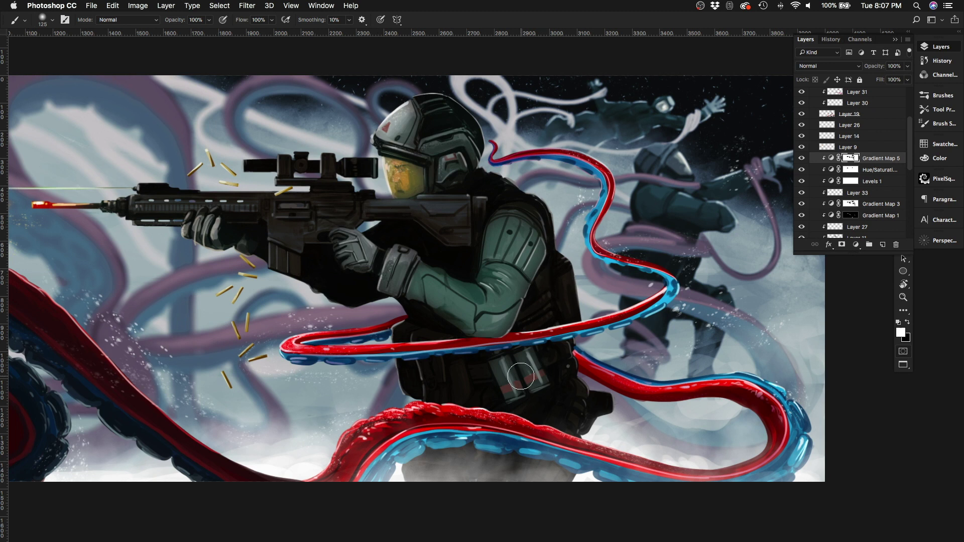
scroll(535, 384, "up", 3)
scroll(535, 384, "left", 2)
scroll(477, 279, "down", 3)
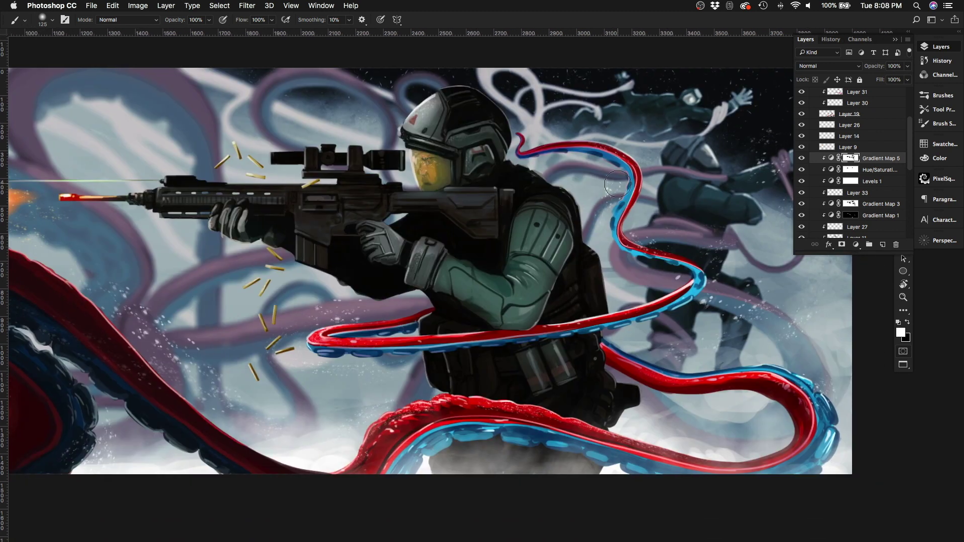
scroll(502, 225, "up", 2)
scroll(502, 226, "left", 2)
key("bracketleft")
key("bracketleft")
key("bracketleft")
left_click(539, 140, "alt")
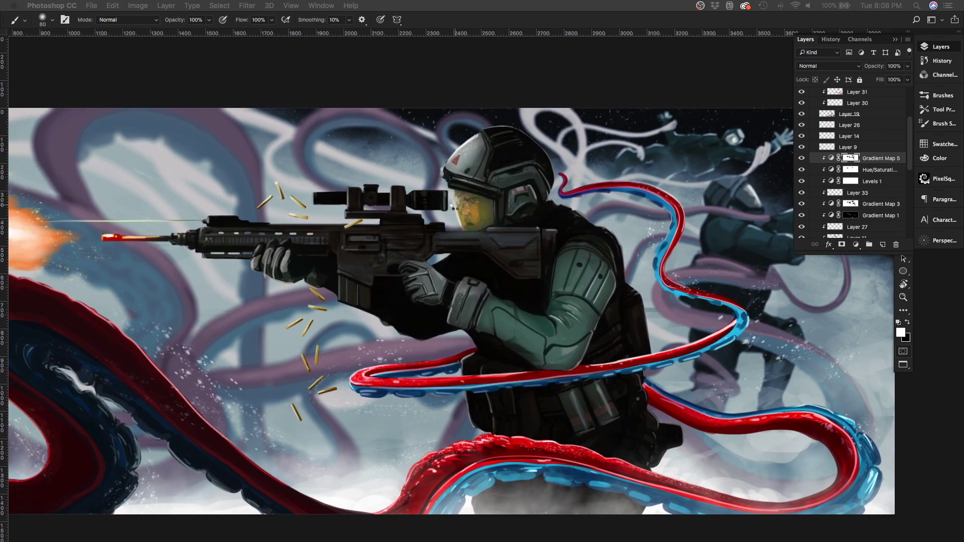
key("ctrl+shift+h")
scroll(451, 301, "left", 4)
Step: Add a new layer clipped above Gradient Map 5 and set up a small brush for detail painting
key("super+shift+alt+n")
left_click(891, 162, "alt")
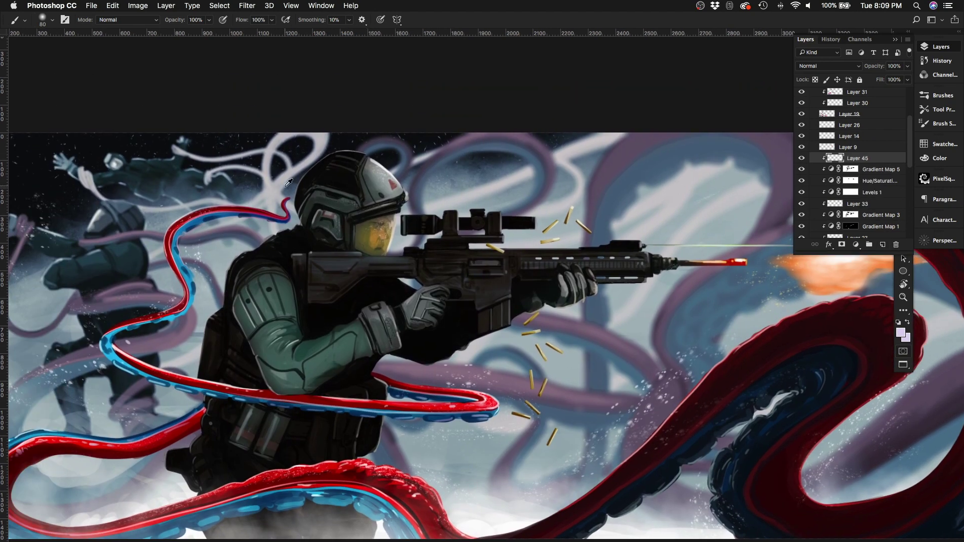
scroll(452, 301, "down", 3)
scroll(351, 301, "up", 8)
key("bracketleft")
key("bracketleft")
key("bracketleft")
key("bracketleft")
left_click(275, 398, "alt")
left_click(275, 393)
right_click(399, 351)
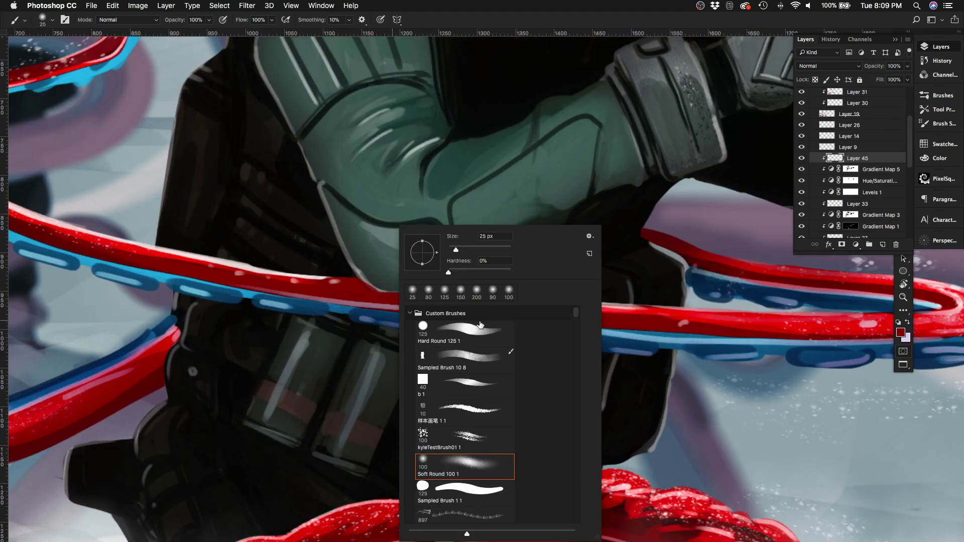
double_click(452, 465)
scroll(258, 390, "up", 10)
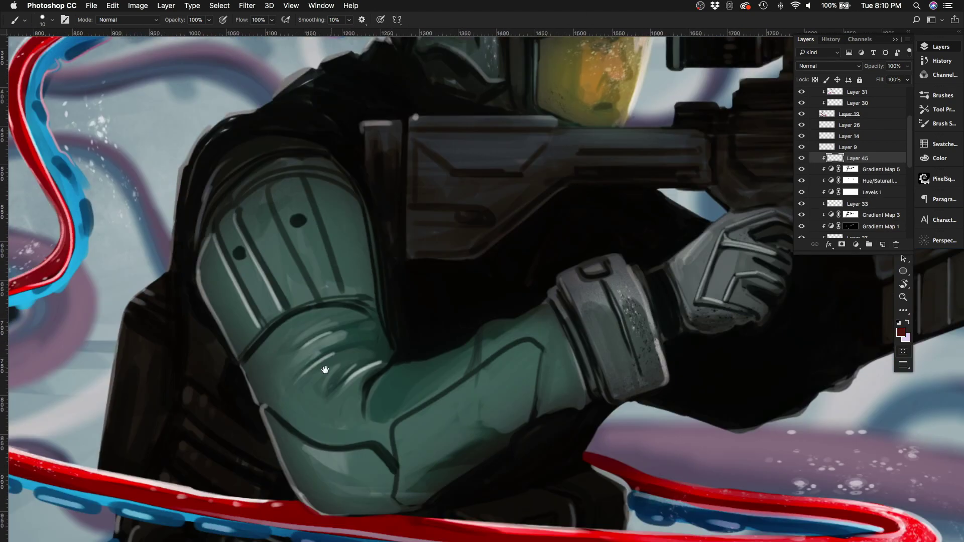
Step: Paint dark detail strokes sampled from the helmet along the top of the soldier's helmet on Layer 45
scroll(387, 135, "up", 5)
left_click(387, 135, "alt")
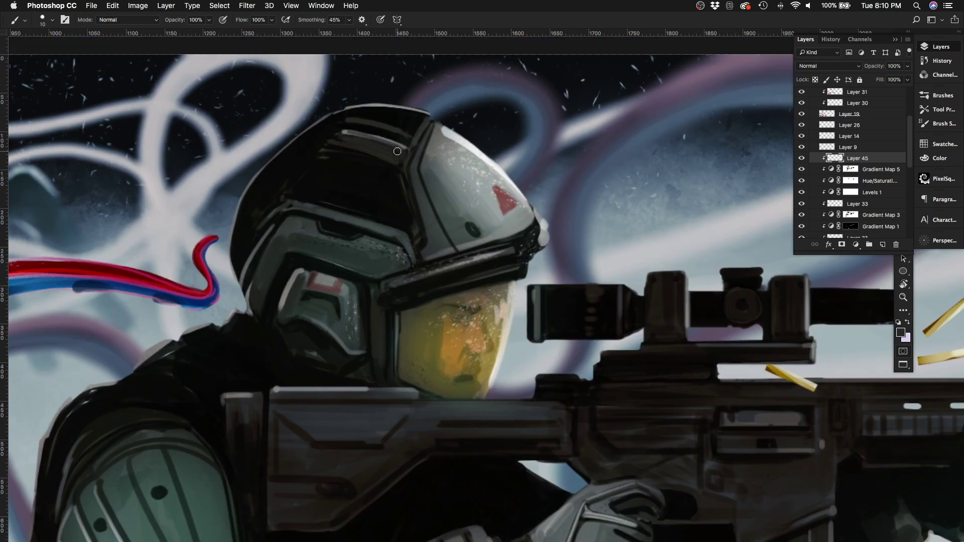
left_click_drag(346, 146, 401, 151)
mouse_move(347, 108)
left_mouse_down()
mouse_move(412, 128)
mouse_move(337, 151)
mouse_move(402, 146)
left_mouse_up()
left_click(394, 131, "alt")
key("bracketright")
key("bracketright")
key("bracketright")
key("bracketright")
key("bracketright")
key("bracketright")
Step: Lower the opacity of Gradient Map 5 to 37%
scroll(373, 272, "down", 8)
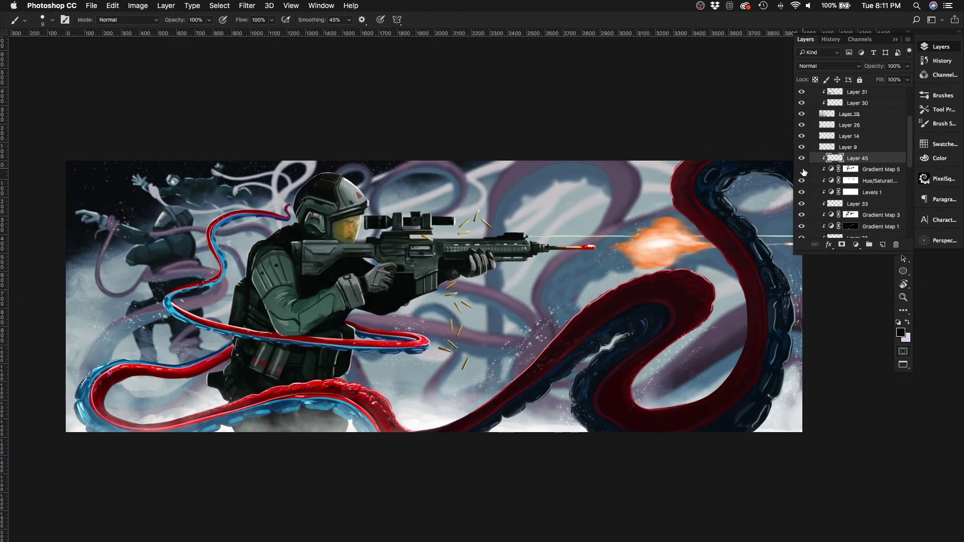
left_click(850, 169)
left_click_drag(907, 65, 880, 78)
scroll(409, 282, "up", 3)
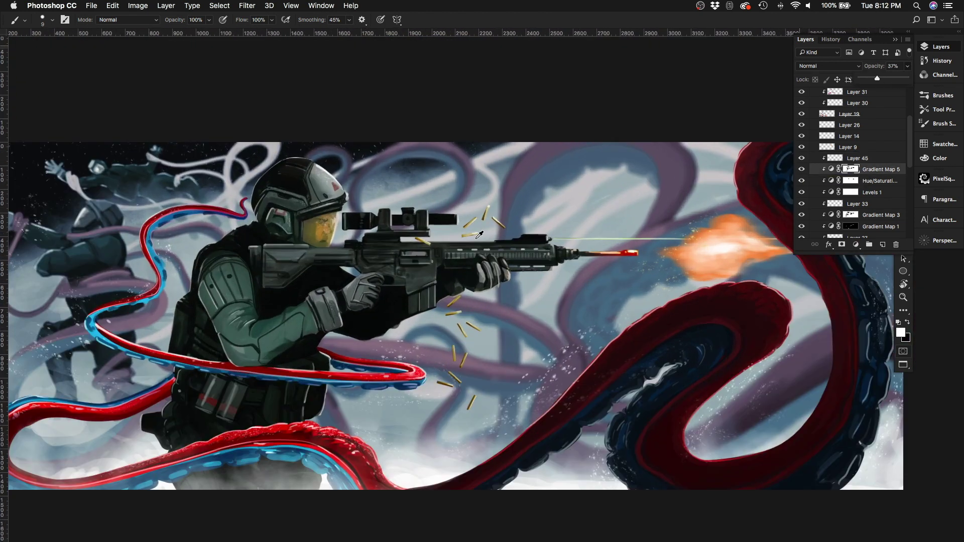
scroll(409, 282, "down", 4)
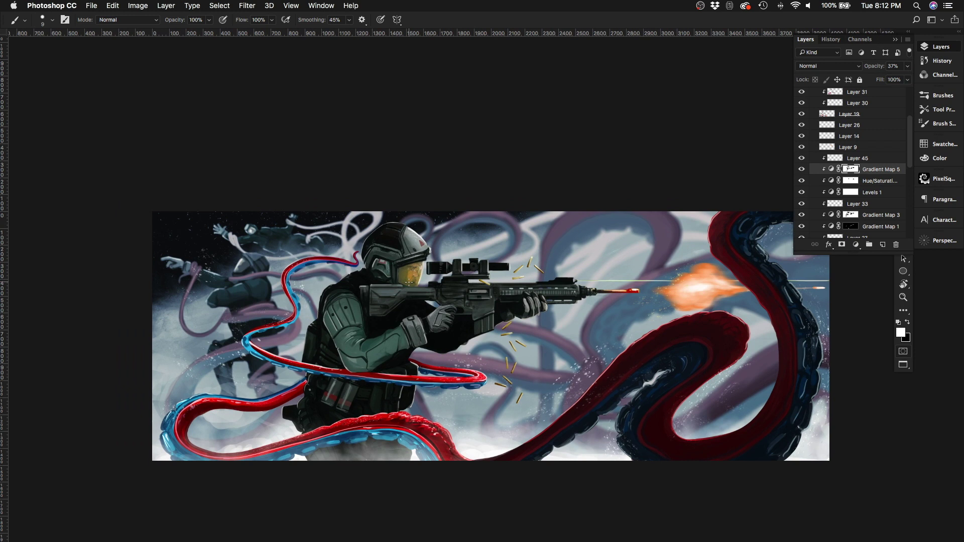
scroll(409, 282, "up", 2)
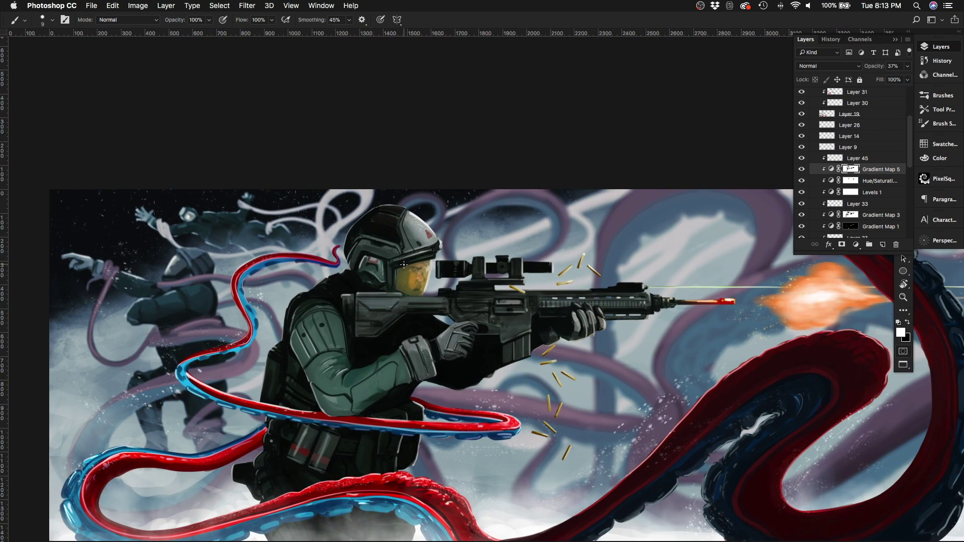
Step: Add a Gradient Map adjustment above Layer 9 with a black, red, orange, yellow and white gradient
left_click(860, 160)
scroll(883, 140, "up", 3)
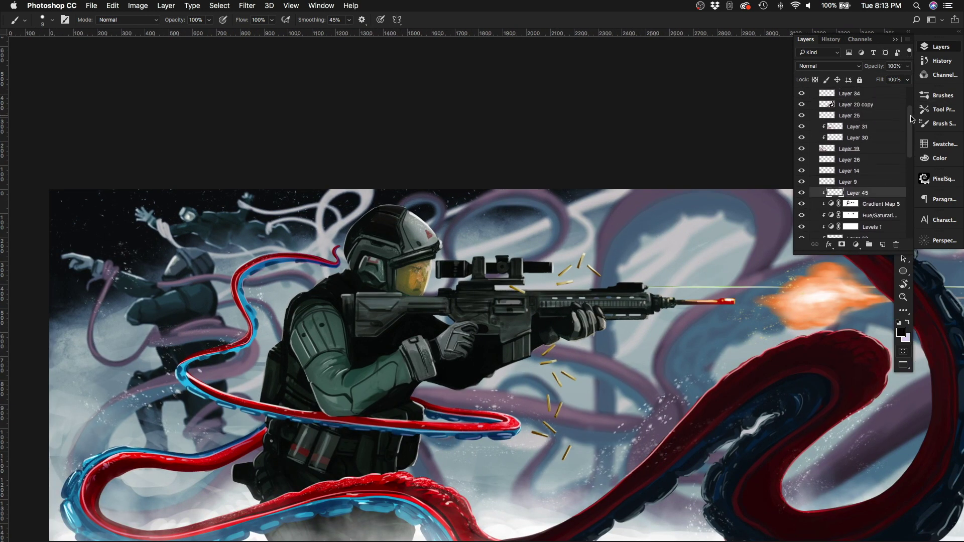
left_click(849, 182)
left_click(855, 245)
left_click(883, 378)
left_click(575, 94)
left_click(722, 138)
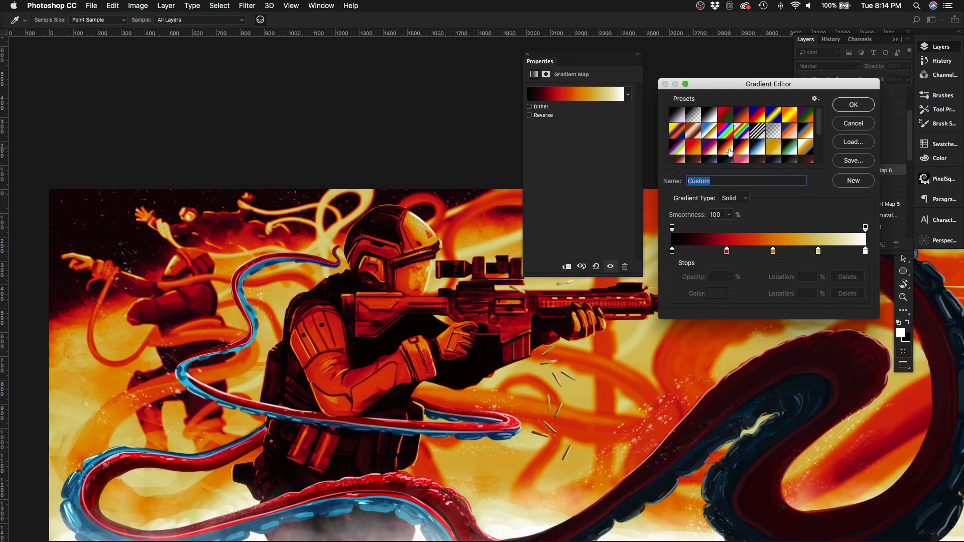
left_click(796, 101)
Step: Clip the new Gradient Map to Layer 9 and set its blend mode to Overlay to warm up the muzzle flash
left_click(866, 175, "alt")
left_click(829, 66)
left_click(813, 186)
left_click(526, 54)
scroll(582, 200, "down", 2)
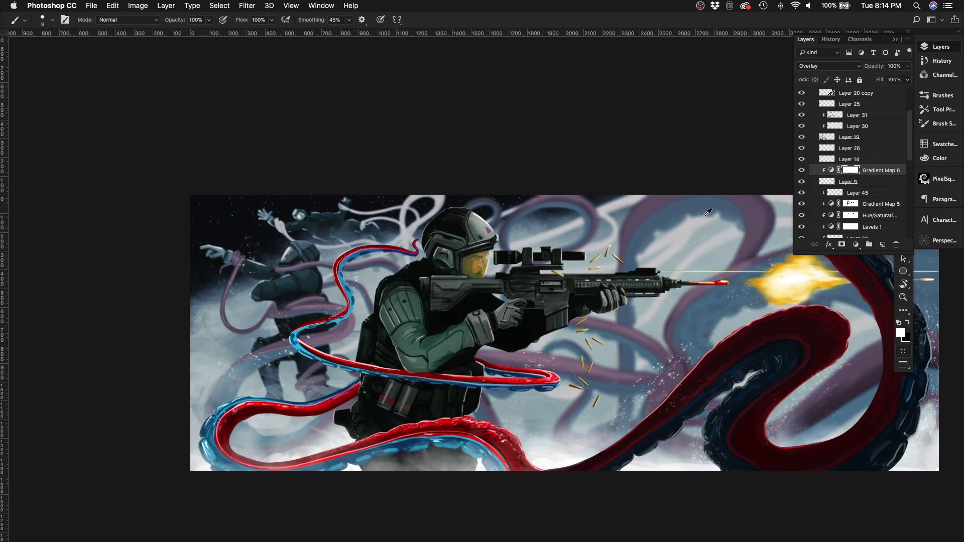
scroll(871, 147, "up", 1)
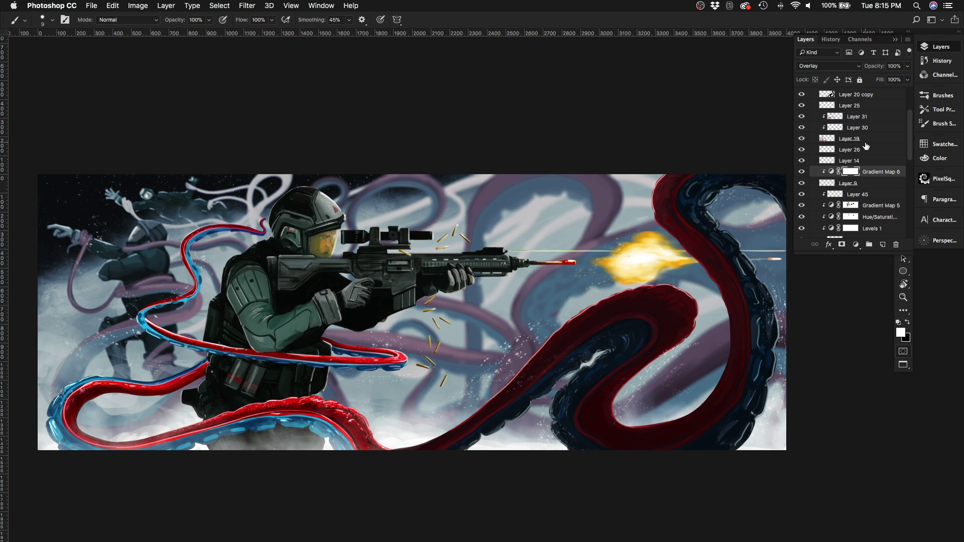
Step: Add a clipped Hue/Saturation adjustment above Layer 31 with reduced saturation to mute the foreground tentacle's colours
scroll(865, 145, "up", 1)
left_click(861, 125)
left_click(856, 244)
left_click(876, 331)
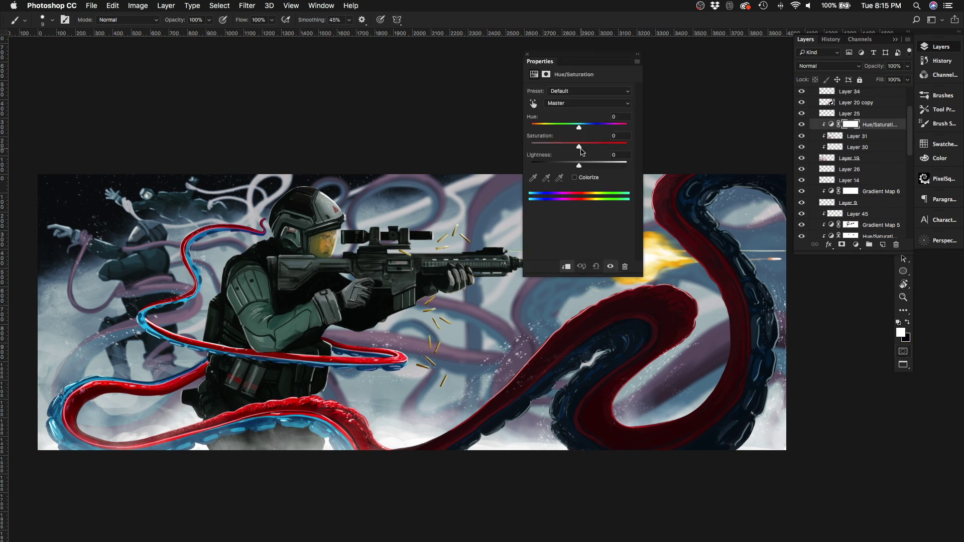
left_click(344, 138)
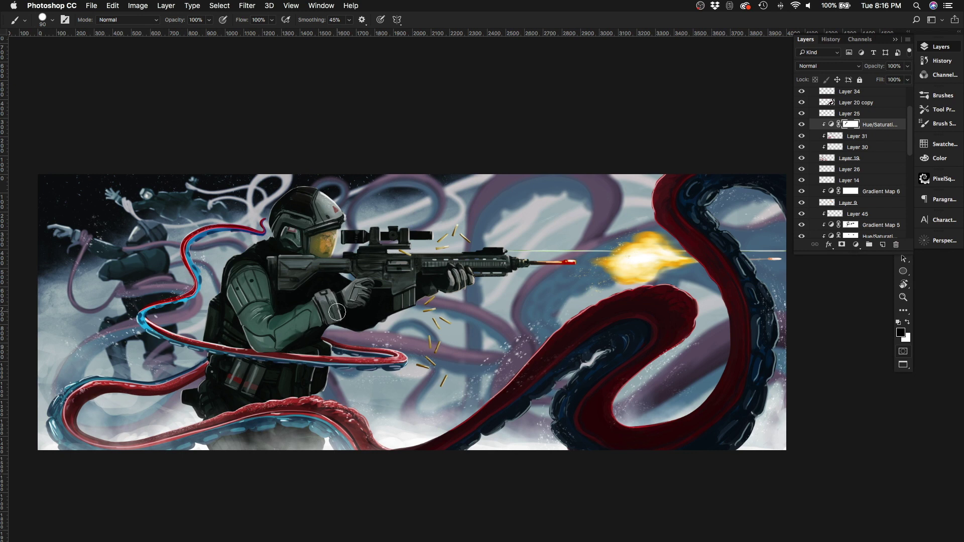
Step: Set the brush smoothing to 10% and mask the desaturation off the tentacle around the soldier and parts of its lower loop
left_click_drag(348, 19, 334, 34)
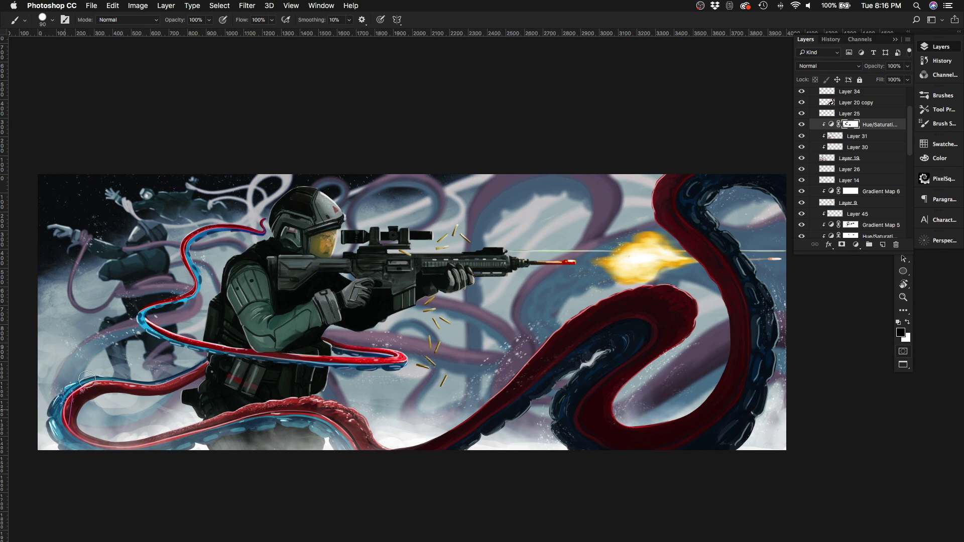
mouse_move(87, 380)
left_mouse_down()
mouse_move(180, 371)
mouse_move(134, 441)
mouse_move(263, 404)
mouse_move(208, 433)
left_mouse_up()
key("bracketright")
key("bracketright")
key("x")
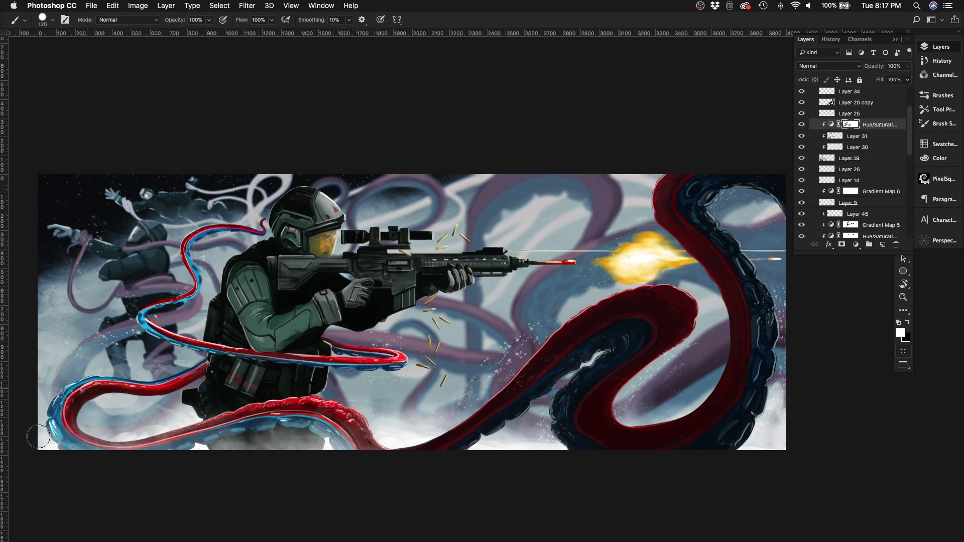
key("x")
scroll(471, 297, "up", 3)
scroll(471, 297, "right", 3)
scroll(419, 155, "down", 2)
scroll(419, 155, "left", 3)
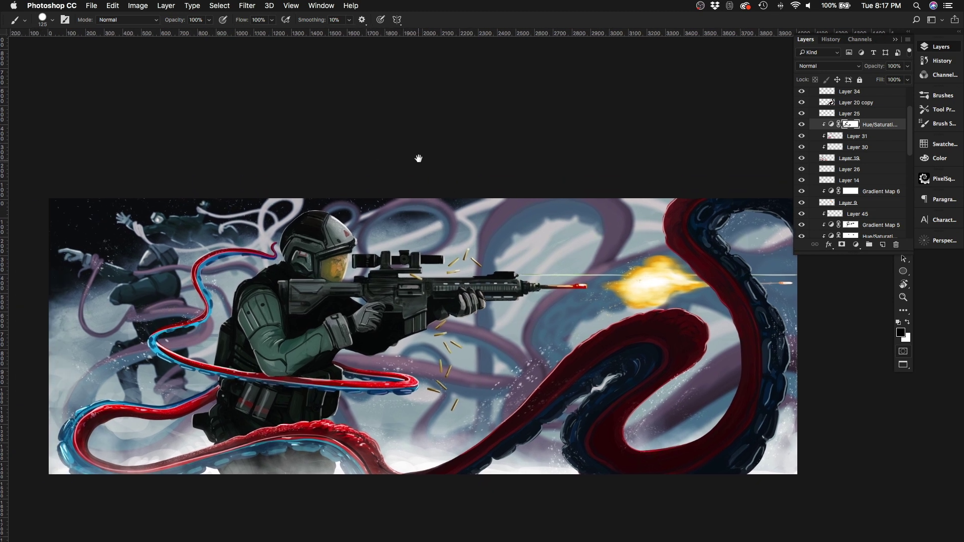
Step: Paint fine light and grey highlights on the rifle and the soldier's gear on Layer 45 with a small brush
key("alt+bracketleft")
key("alt+bracketleft")
key("alt+bracketleft")
key("alt+bracketleft")
key("alt+bracketleft")
key("alt+bracketleft")
key("alt+bracketleft")
key("alt+bracketleft")
scroll(596, 280, "up", 3)
key("x")
key("bracketleft")
key("bracketleft")
key("bracketleft")
key("bracketleft")
key("bracketleft")
key("bracketleft")
key("bracketleft")
key("bracketleft")
key("bracketleft")
key("bracketleft")
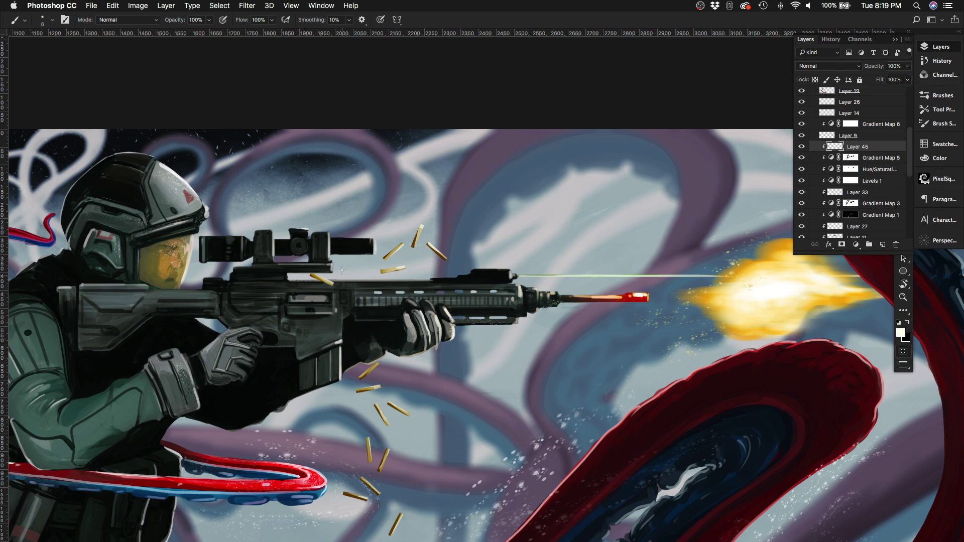
scroll(187, 267, "down", 3)
scroll(188, 268, "left", 2)
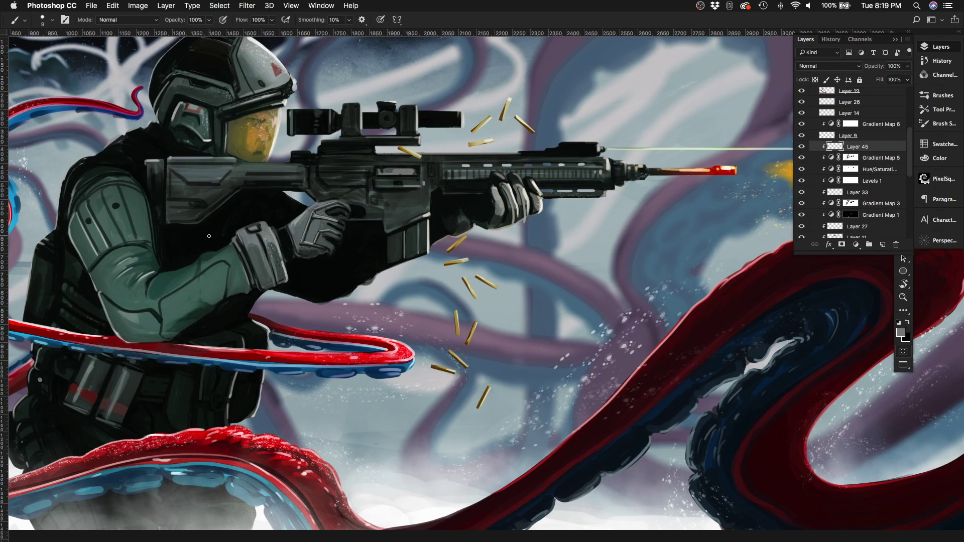
scroll(642, 209, "up", 2)
scroll(642, 209, "right", 3)
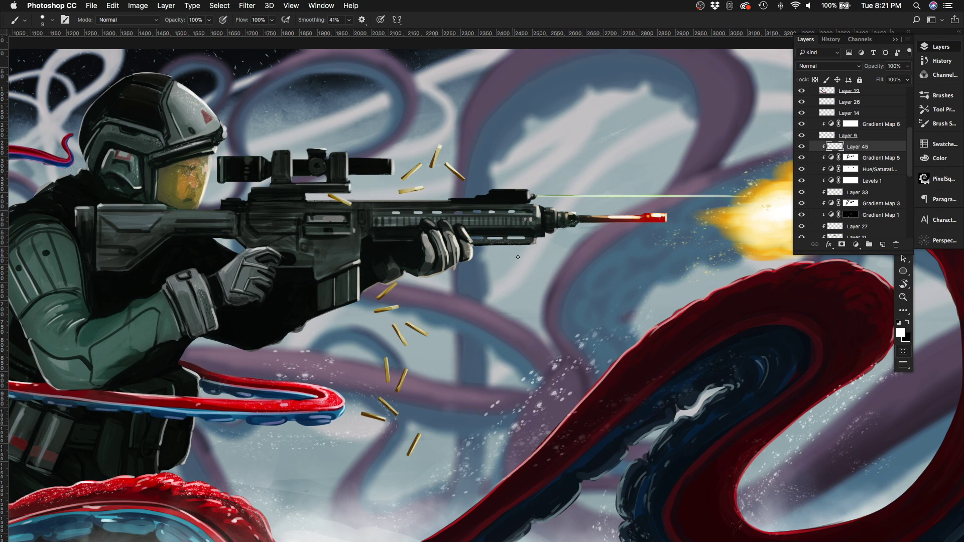
Step: Delete the Photo group and preview the Gradient Map 4 adjustment and its copy on the illustration
scroll(518, 258, "down", 5)
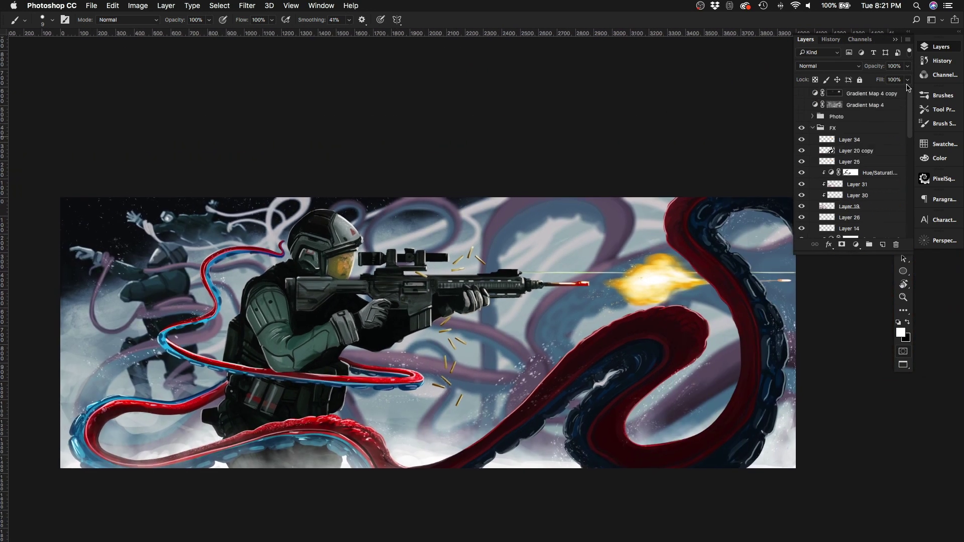
key("Delete")
key("Return")
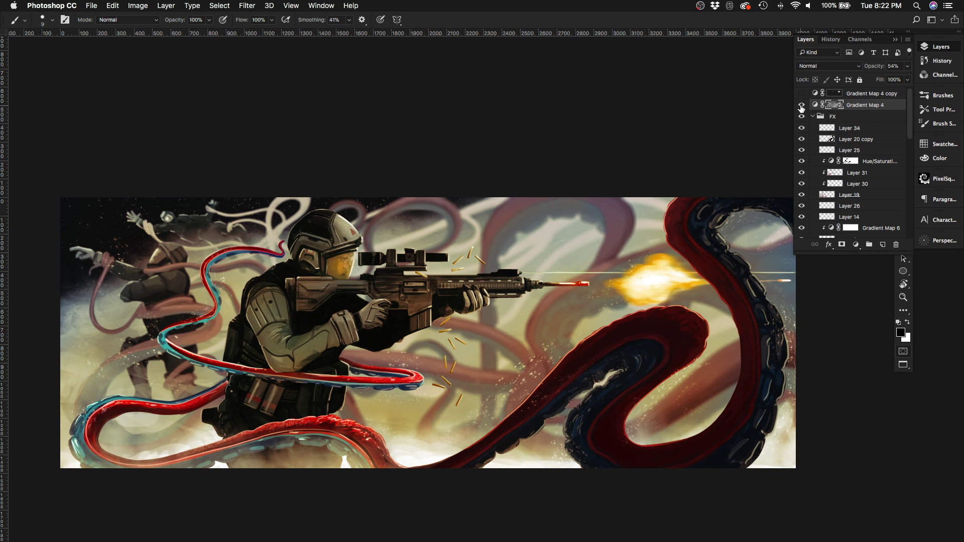
left_click(801, 105)
left_click(801, 94)
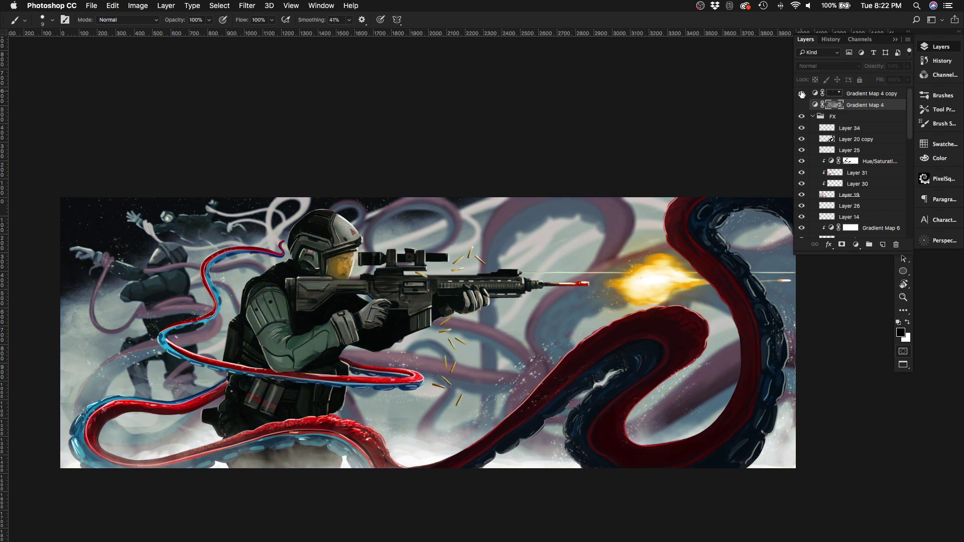
Step: Stamp the visible layers into a desaturated copy above the FX group to check the values, and delete it
left_click(846, 116)
key("x")
scroll(516, 170, "down", 1)
scroll(517, 169, "right", 1)
key("super+alt+shift+e")
key("super+shift+u")
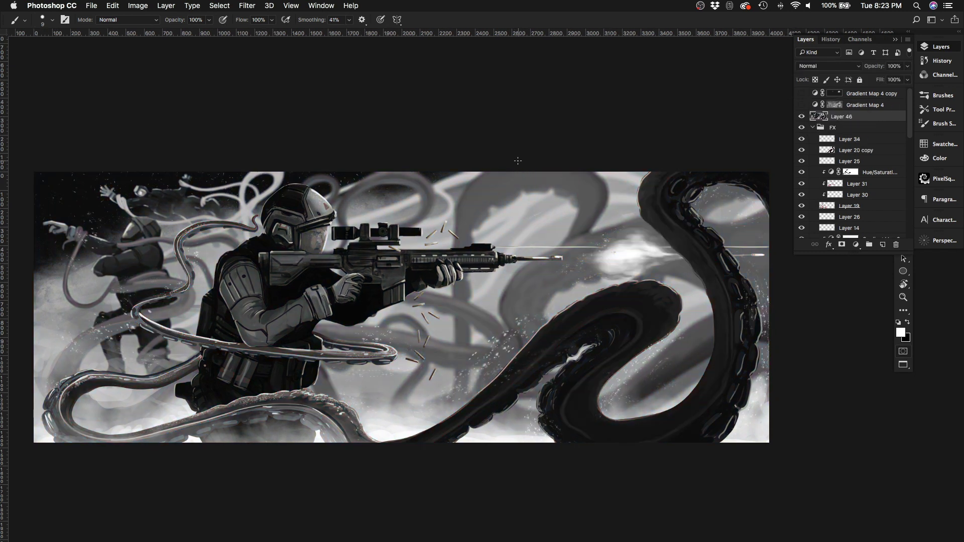
key("BackSpace")
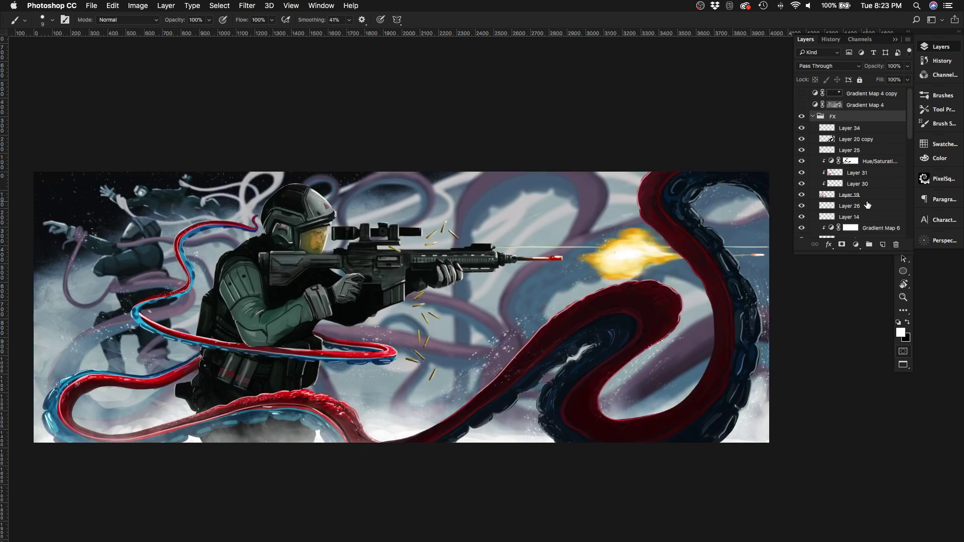
Step: Add a clipped Levels adjustment above the tentacle's Hue/Saturation layer with input levels 48, 1.24 and 227
left_click(855, 245)
left_click(873, 285)
left_click(565, 266)
left_click_drag(542, 161, 620, 162)
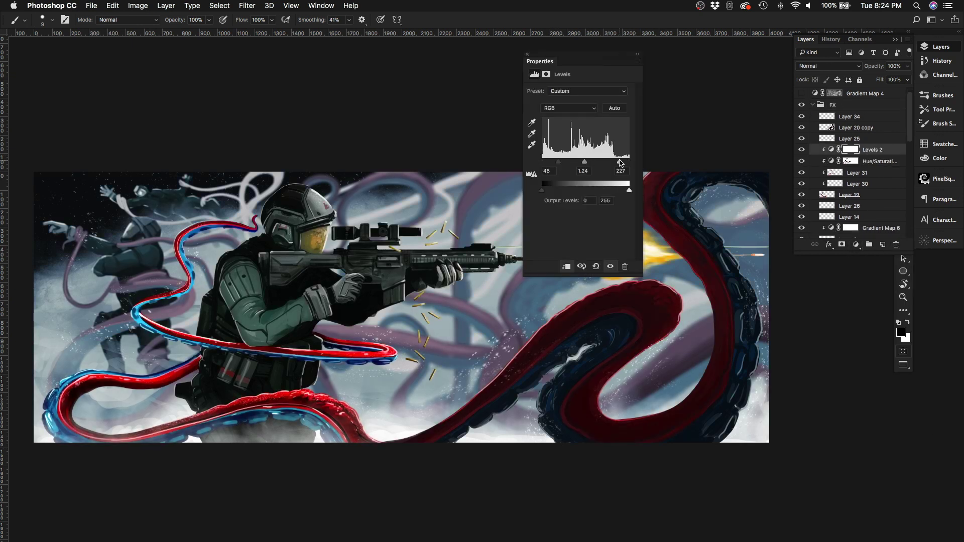
Step: Erase the Multiply shading on Layer 31 around the tip and lower curve of the thin red-and-blue foreground tentacle
left_click(857, 173)
key("e")
key("x")
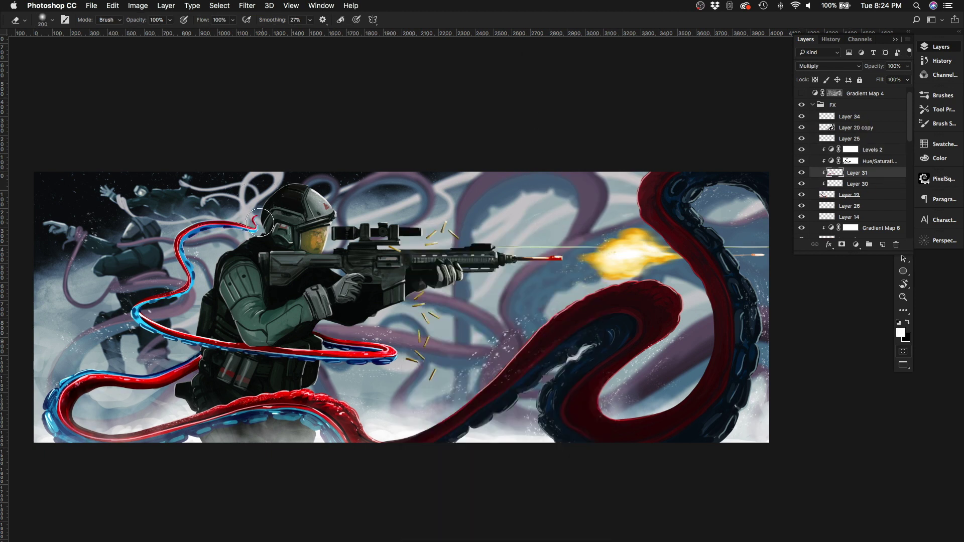
mouse_move(260, 222)
left_mouse_down()
mouse_move(352, 346)
mouse_move(168, 374)
mouse_move(72, 420)
left_mouse_up()
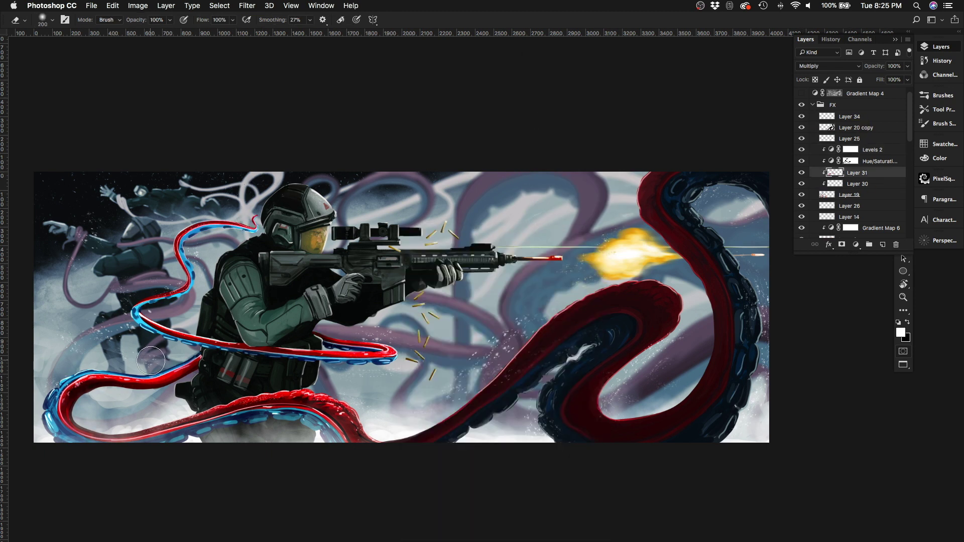
Step: Scale the pale background tentacles on Layer 4 down to about 84% and shift them about 194 px to the right
scroll(853, 161, "down", 10)
left_click(848, 188)
left_click(801, 188)
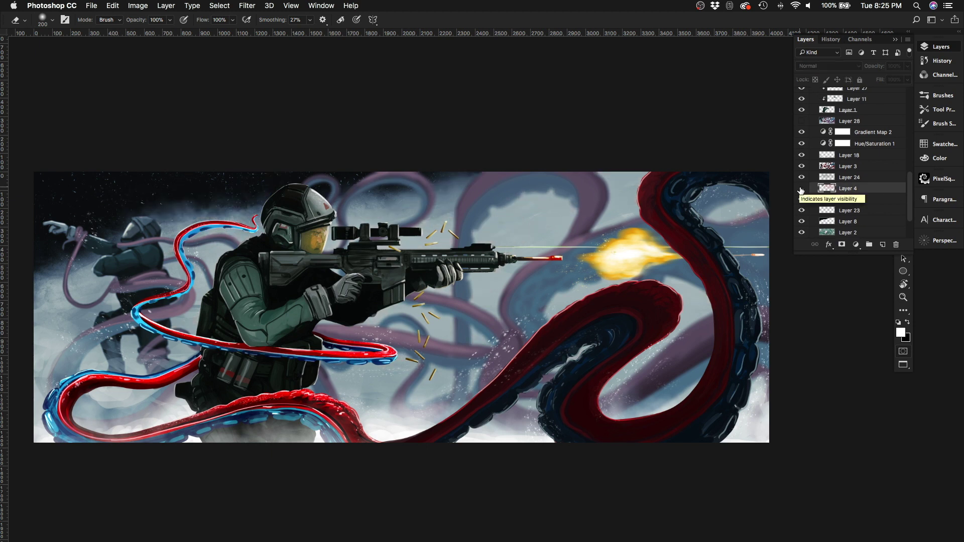
left_click(801, 189)
key("ctrl+t")
left_click_drag(752, 365, 700, 349)
left_click_drag(516, 220, 550, 225)
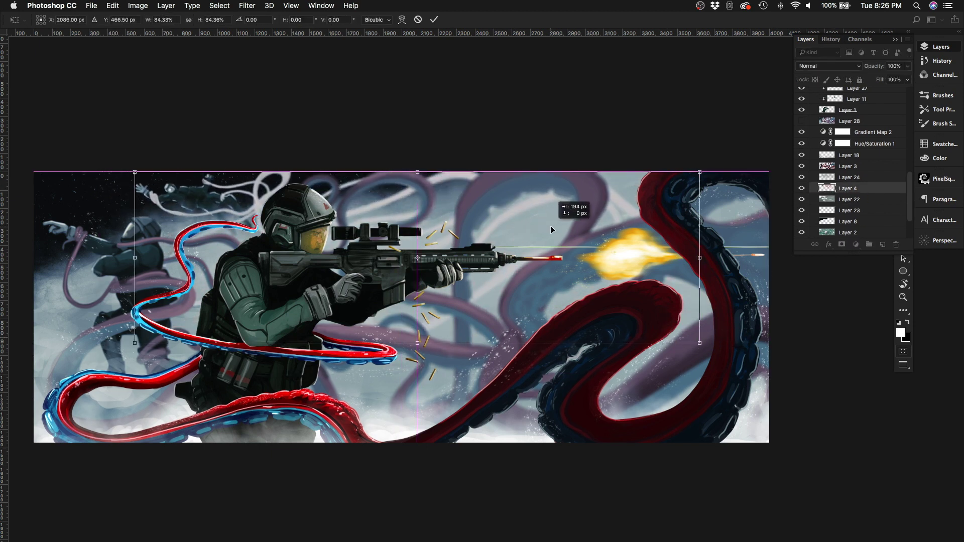
key("Return")
Step: Scale the tentacles on Layer 3 down to about 94%
scroll(721, 208, "up", 2)
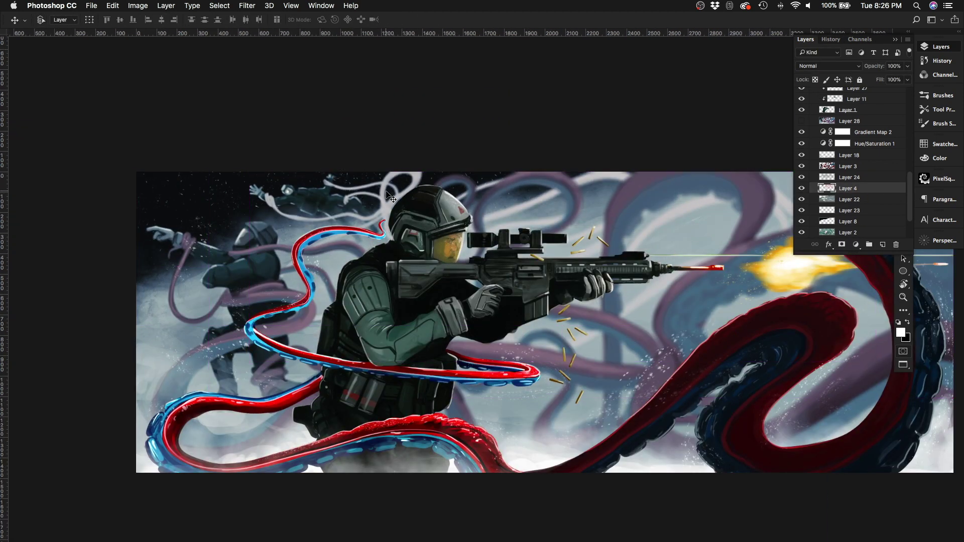
scroll(721, 209, "down", 3)
left_click(848, 166)
scroll(502, 312, "right", 5)
key("ctrl+t")
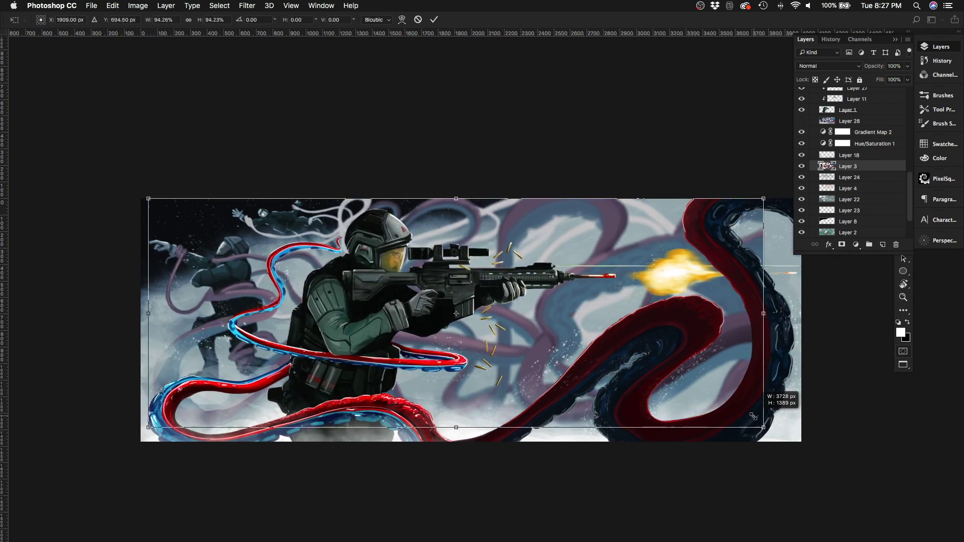
left_click_drag(142, 441, 214, 417)
key("Return")
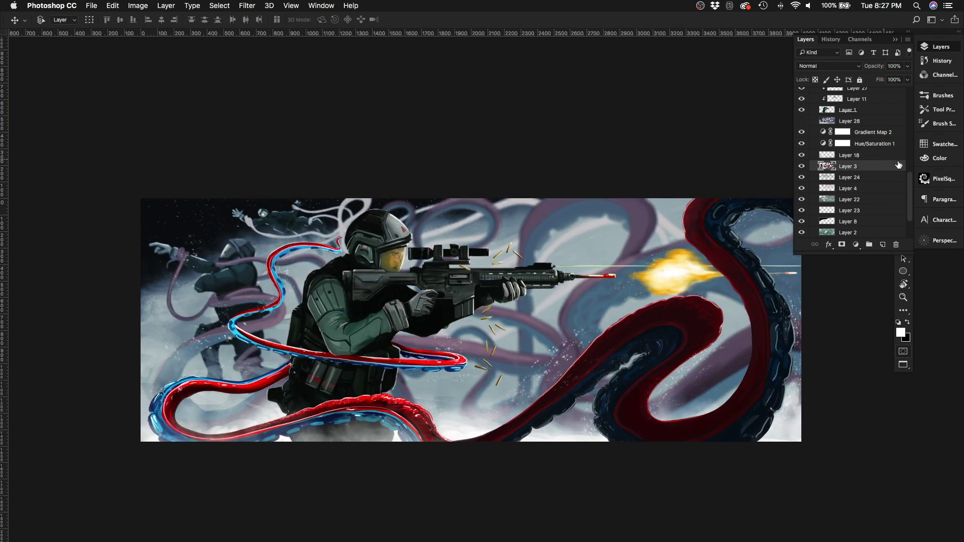
Step: Paint warm yellow highlights on Layer 45 along the soldier's glove cuff and sleeve folds
scroll(854, 165, "up", 5)
left_click(812, 128)
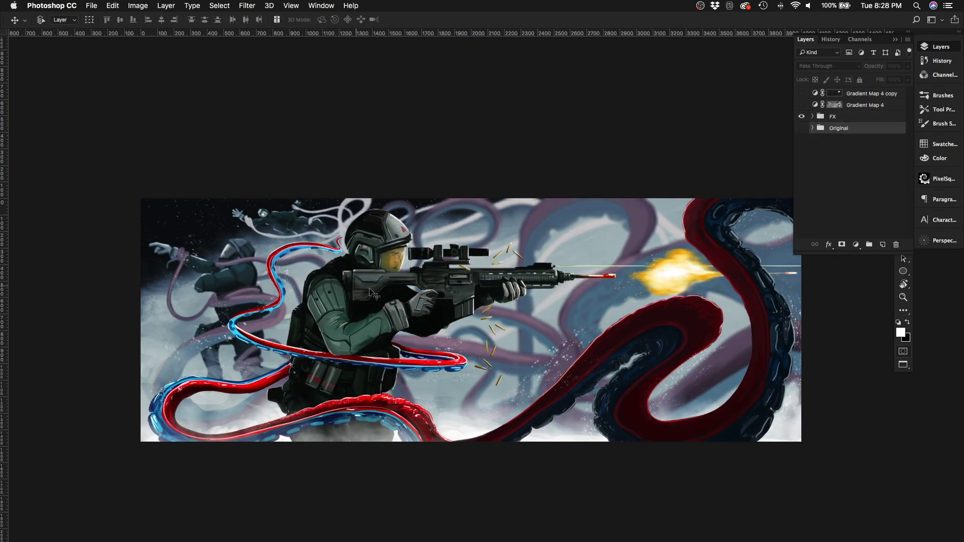
scroll(374, 293, "up", 3)
scroll(382, 273, "down", 2)
left_click(381, 273, "ctrl")
key("b")
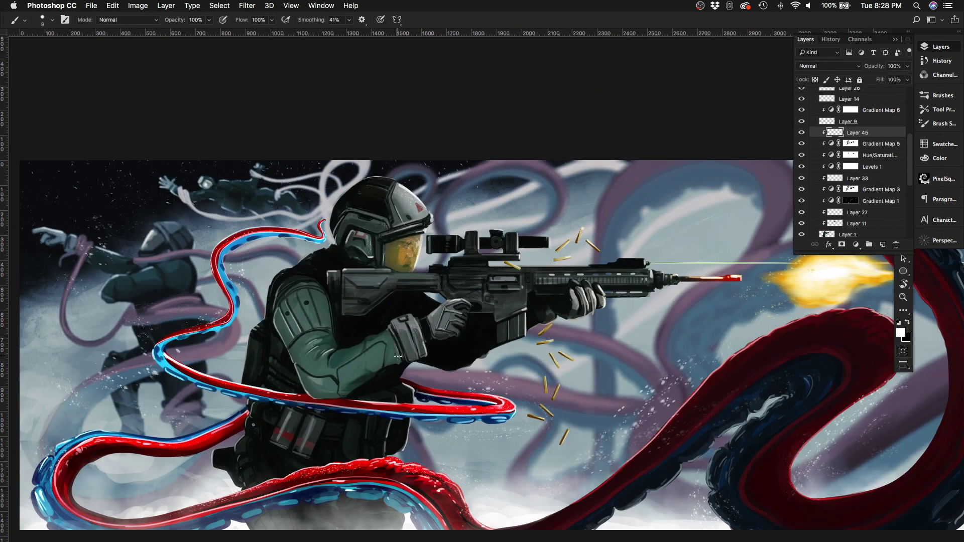
scroll(407, 303, "up", 2)
right_click(428, 223)
left_click_drag(410, 316, 423, 337)
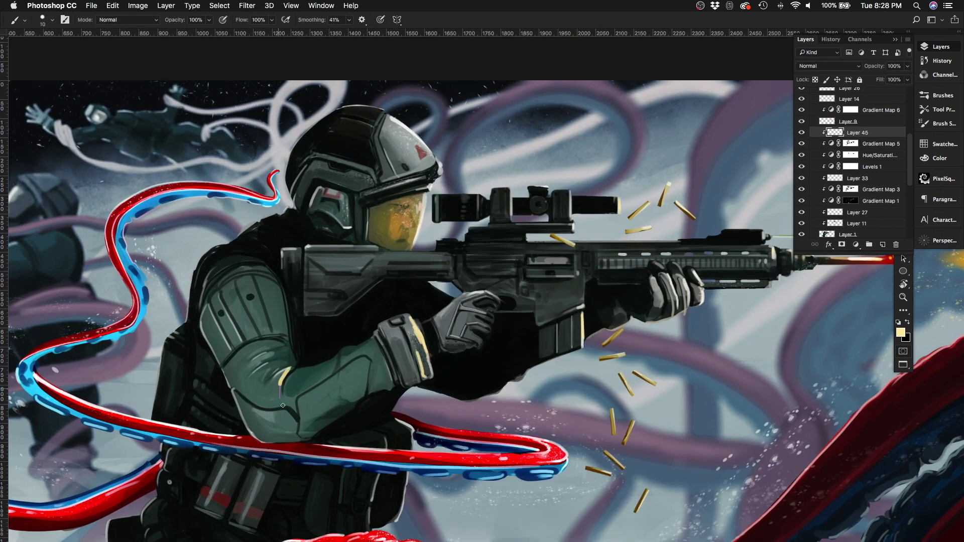
Step: Tone down the yellow highlights on the sleeve and glove cuff with a sampled sleeve colour and the Eraser
left_click(385, 377, "alt")
left_click_drag(382, 367, 371, 391)
key("e")
left_click_drag(281, 371, 286, 392)
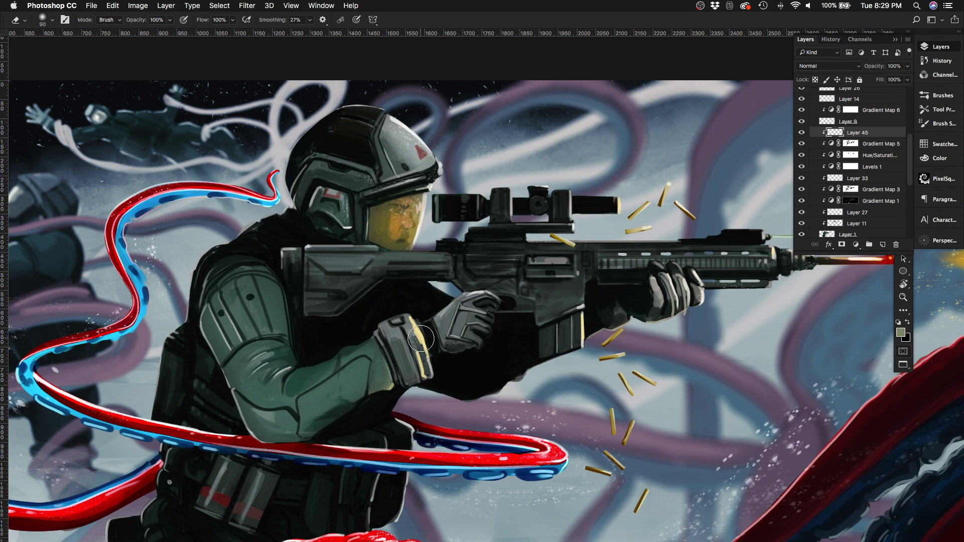
left_click_drag(416, 311, 431, 376)
Step: Paint thin yellow edge highlights on the rifle stock, scope, magazine and trigger-hand glove, and trim them with the Eraser
key("b")
scroll(429, 343, "right", 5)
scroll(428, 343, "up", 1)
key("x")
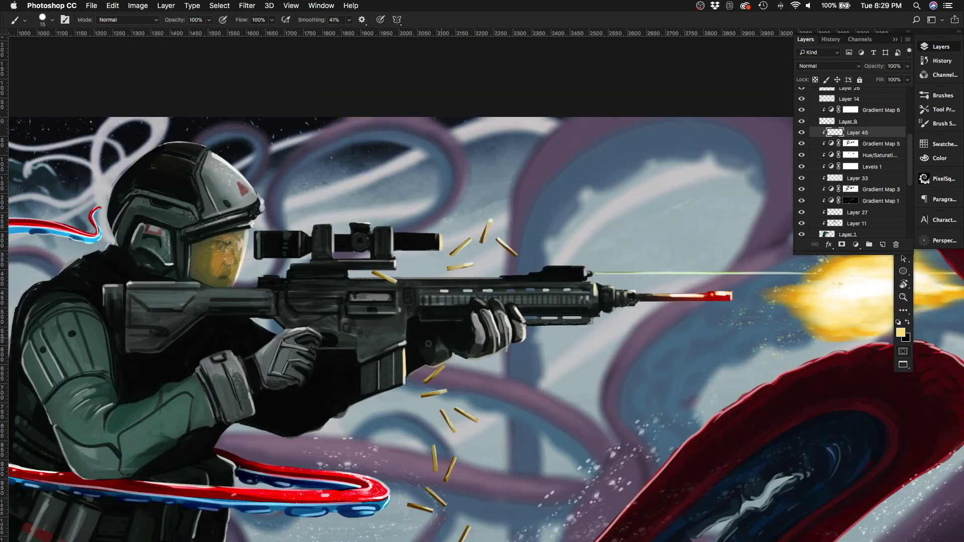
key("cmd+z")
left_click_drag(291, 331, 318, 333)
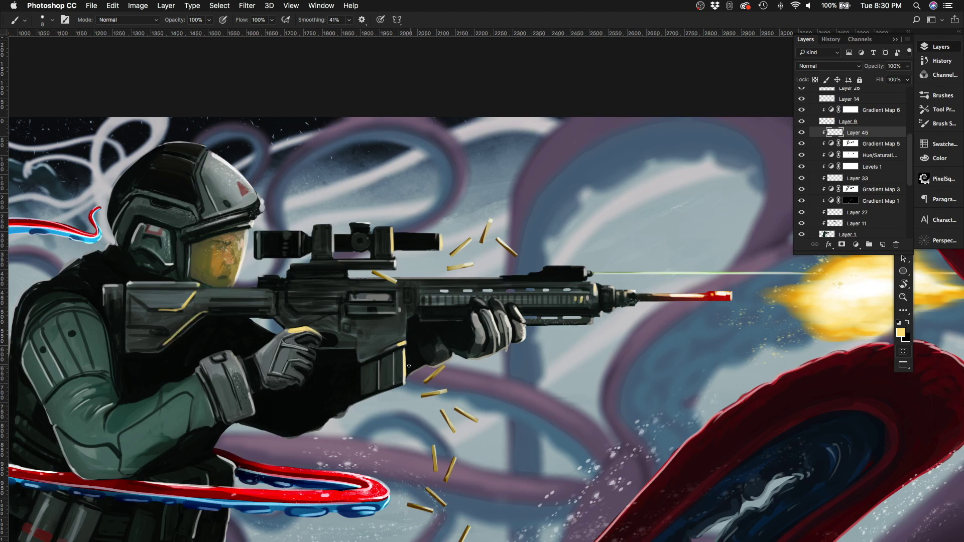
key("e")
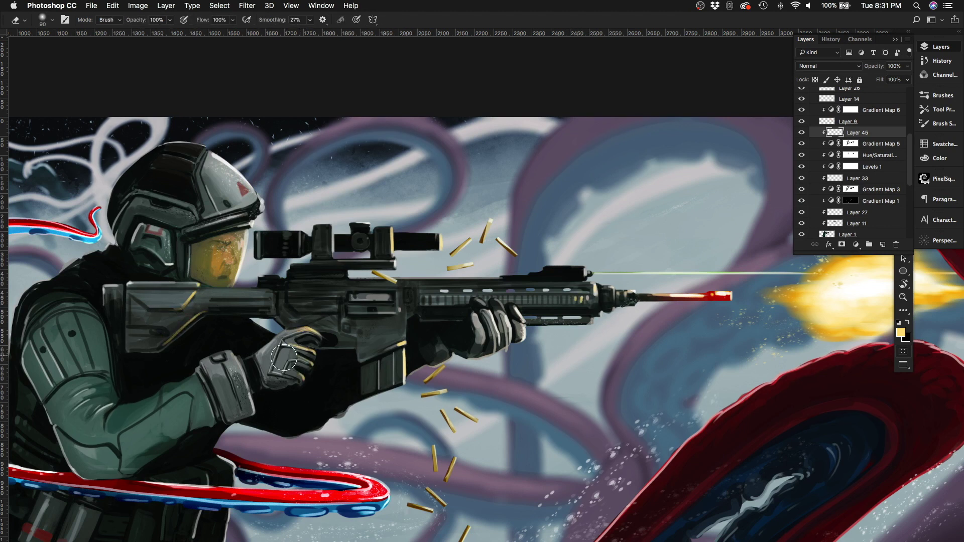
Step: Paint yellow rim light on the helmet brim and along the edge of the waist pouches, and trim it with the Eraser
key("b")
scroll(301, 336, "left", 5)
scroll(301, 337, "up", 1)
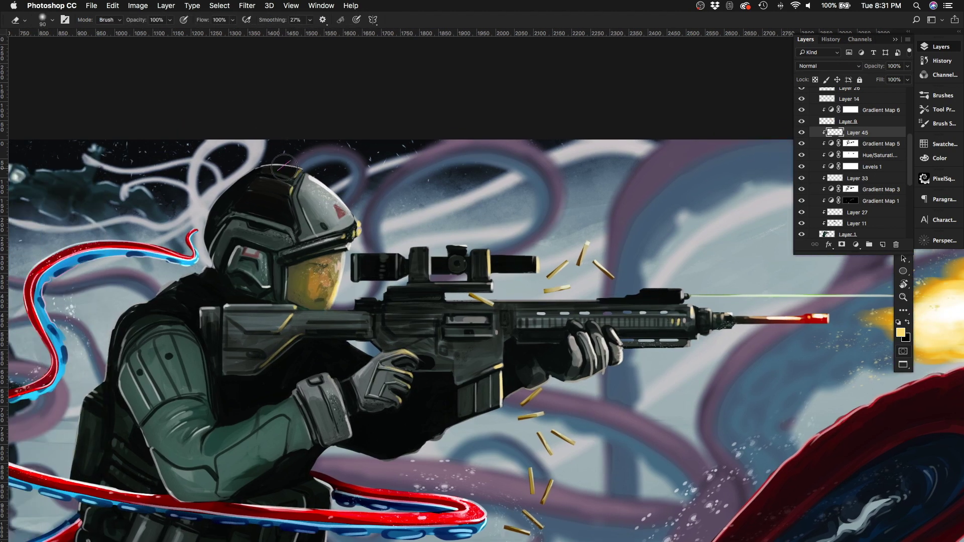
scroll(355, 232, "down", 3)
key("bracketright")
key("bracketright")
key("bracketright")
scroll(350, 305, "up", 3)
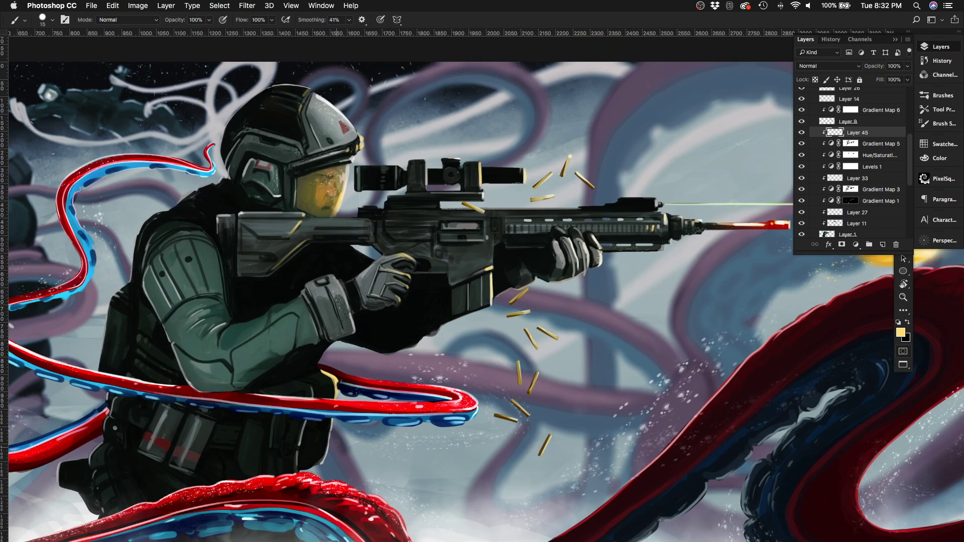
left_click_drag(307, 419, 296, 467)
key("e")
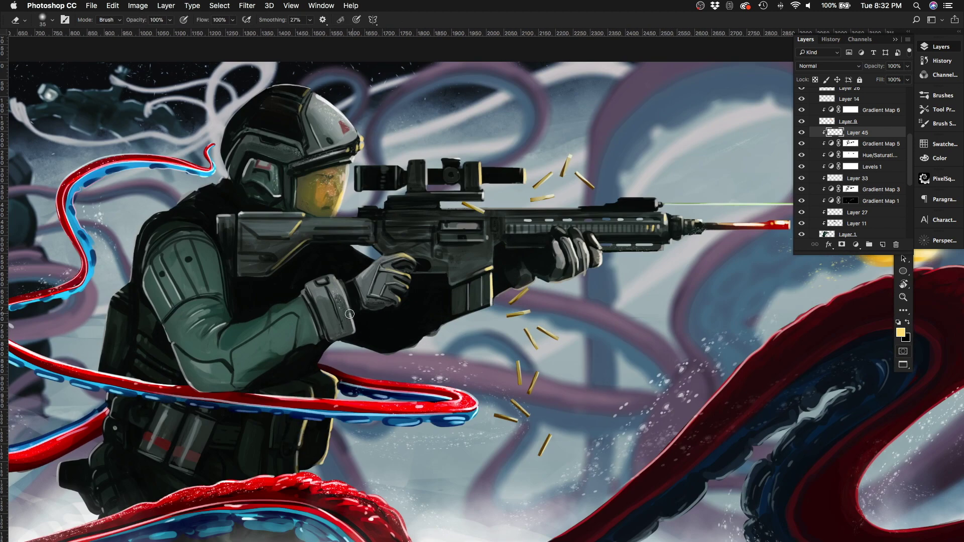
Step: Paint finer yellow highlights on the front glove's fingers with a smaller brush
key("b")
scroll(572, 280, "down", 4)
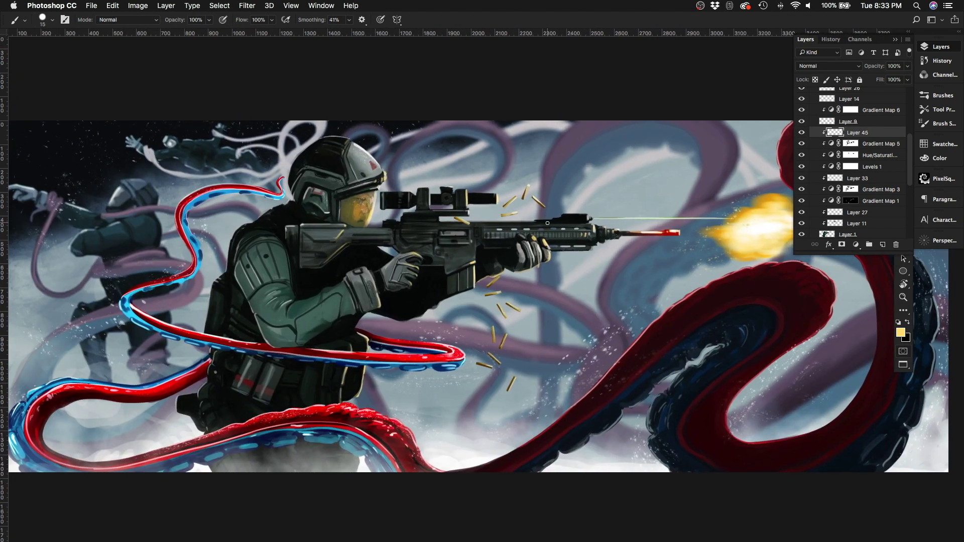
scroll(595, 217, "up", 2)
key("bracketleft")
key("bracketleft")
key("bracketleft")
key("bracketleft")
key("bracketleft")
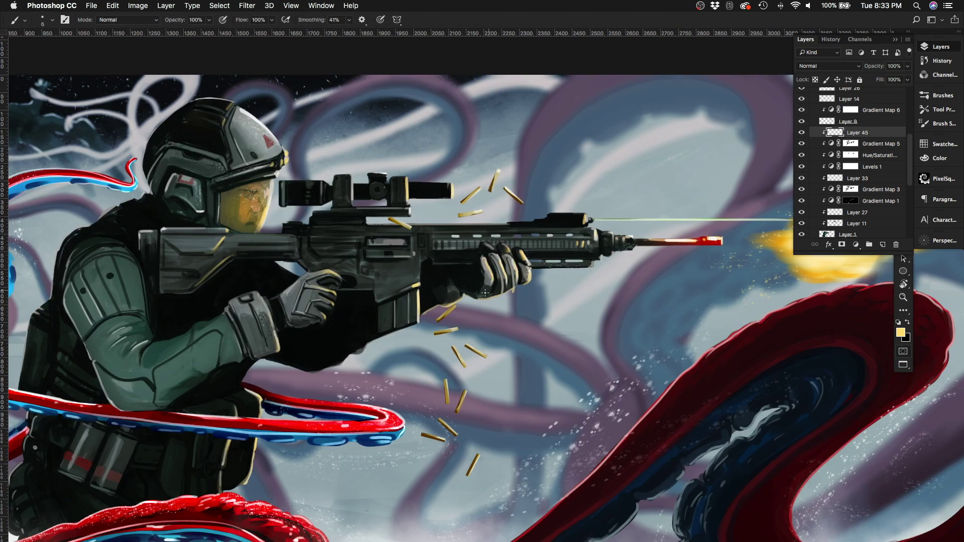
scroll(485, 292, "up", 2)
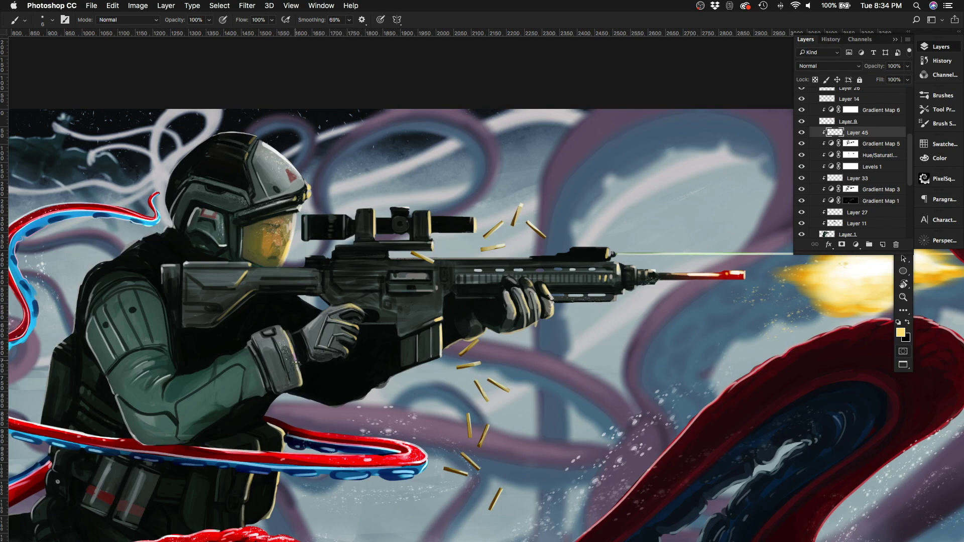
Step: Add a yellow edge highlight under the forearm and elbow, and thin out the glove and sleeve highlights with the Eraser
key("e")
scroll(398, 280, "up", 3)
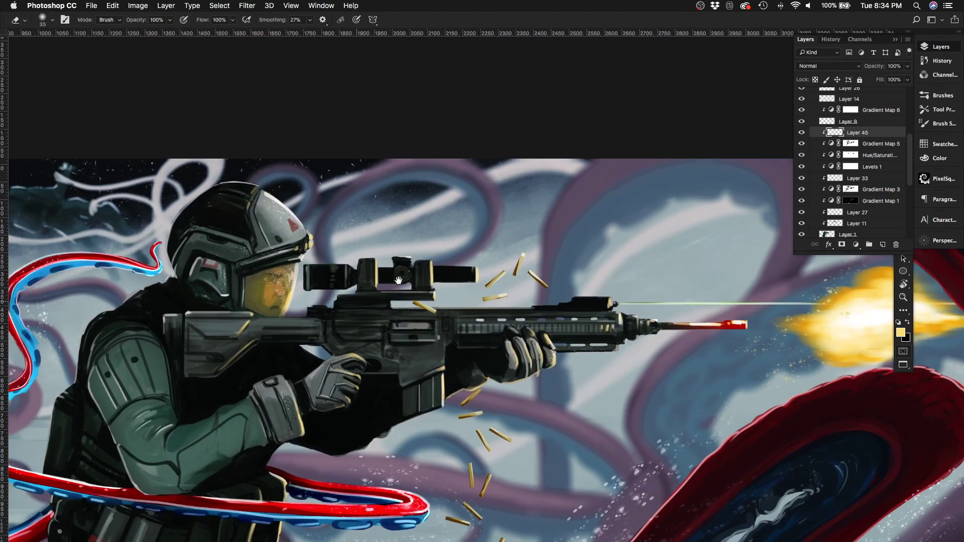
left_click_drag(398, 280, 516, 224)
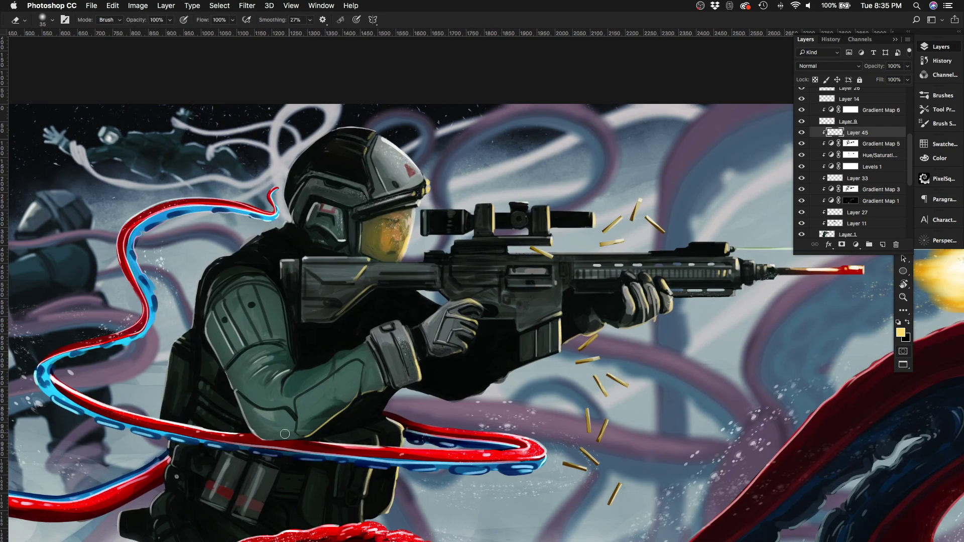
key("b")
scroll(274, 385, "down", 5)
key("e")
scroll(301, 346, "down", 3)
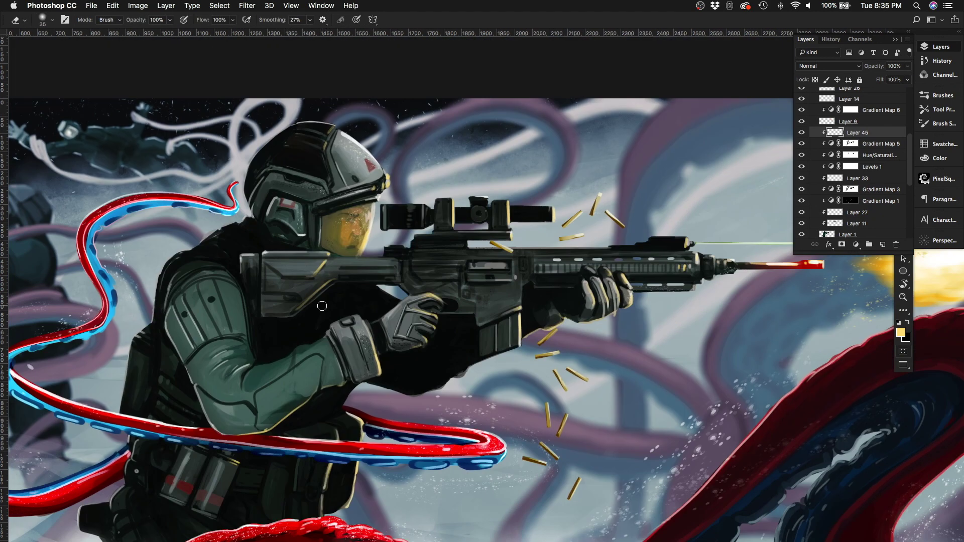
Step: Flip the canvas horizontally and paint small yellow accents on the helmet and the shoulder armour lines
scroll(472, 288, "up", 3)
key("ctrl+shift+h")
key("b")
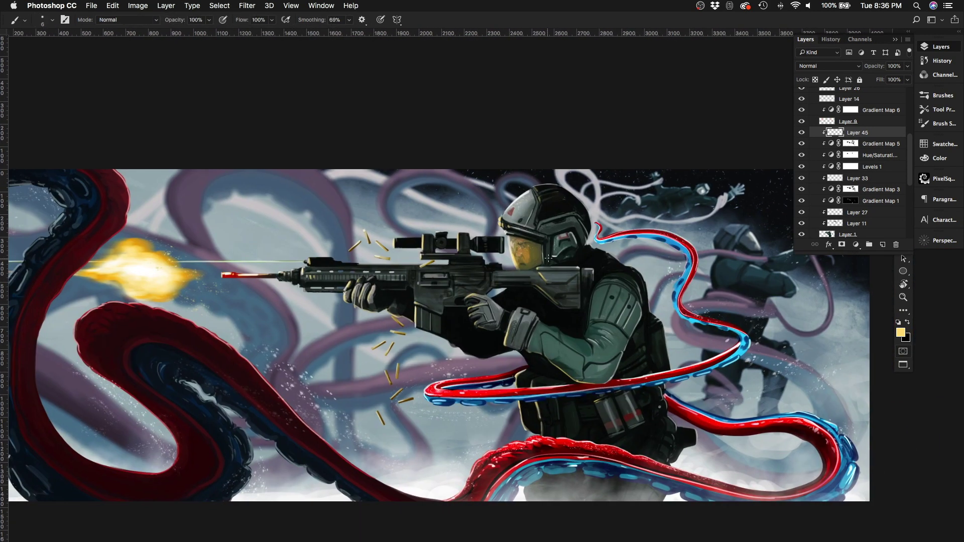
scroll(492, 289, "up", 2)
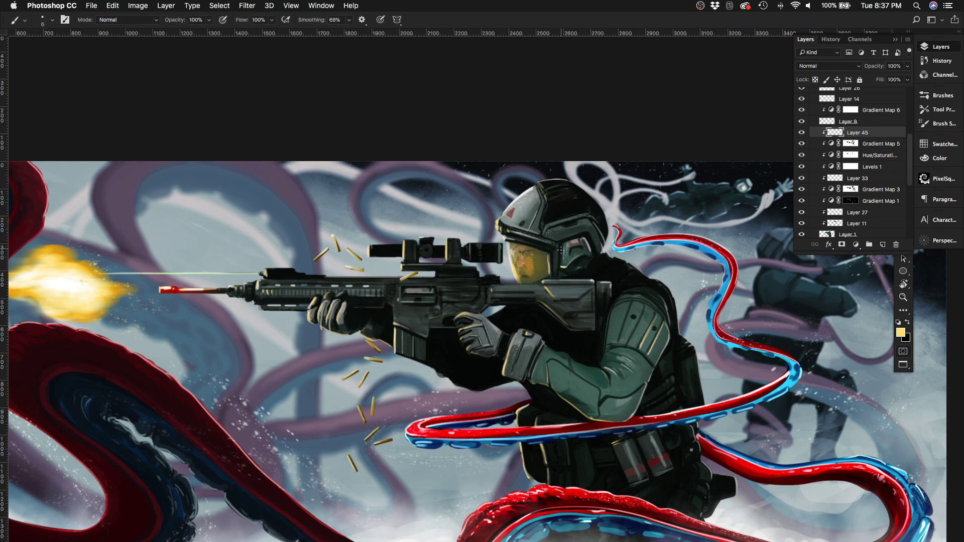
key("e")
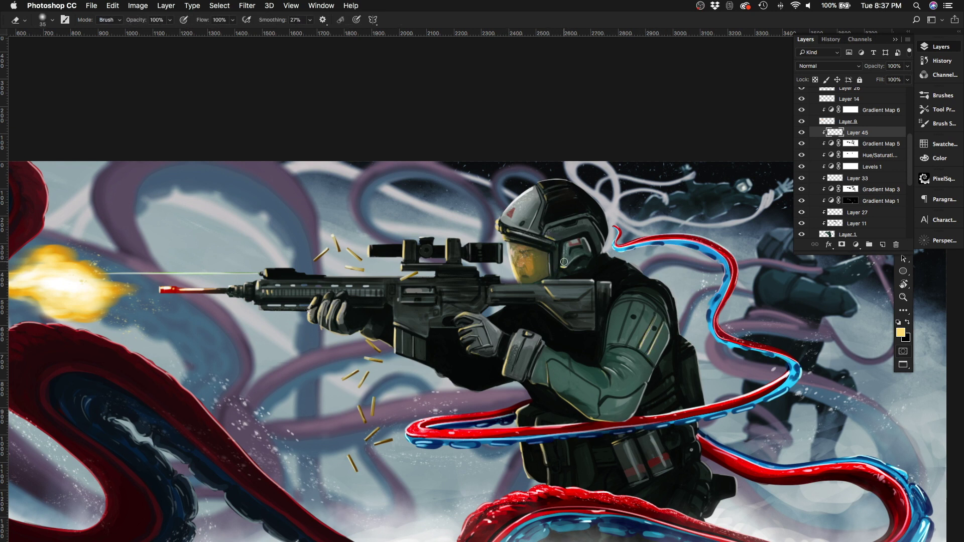
key("b")
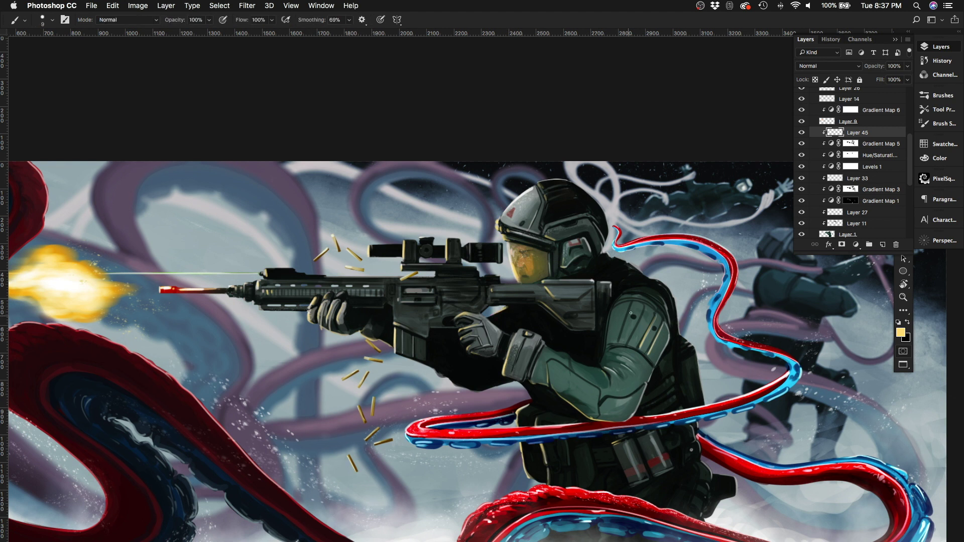
Step: Flip the canvas back horizontally and clean up the yellow highlights on the soldier's gear
key("e")
key("ctrl+shift+h")
key("b")
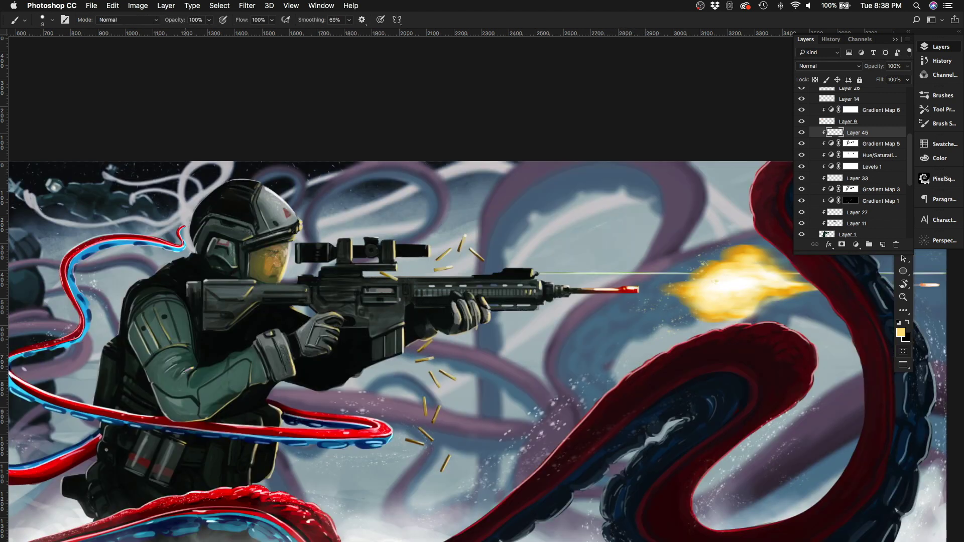
left_click_drag(244, 474, 315, 418)
key("e")
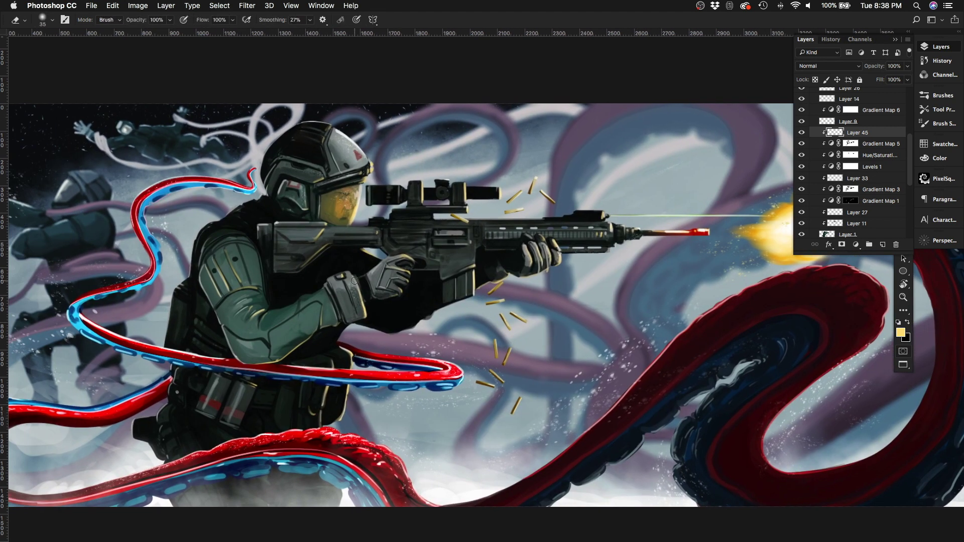
key("ctrl+minus")
key("ctrl+0")
Step: Apply a Path Blur to the particles on Layer 34 along a diagonal path, with speed 127% and Centered Blur off
scroll(855, 127, "up", 5)
left_click(855, 128)
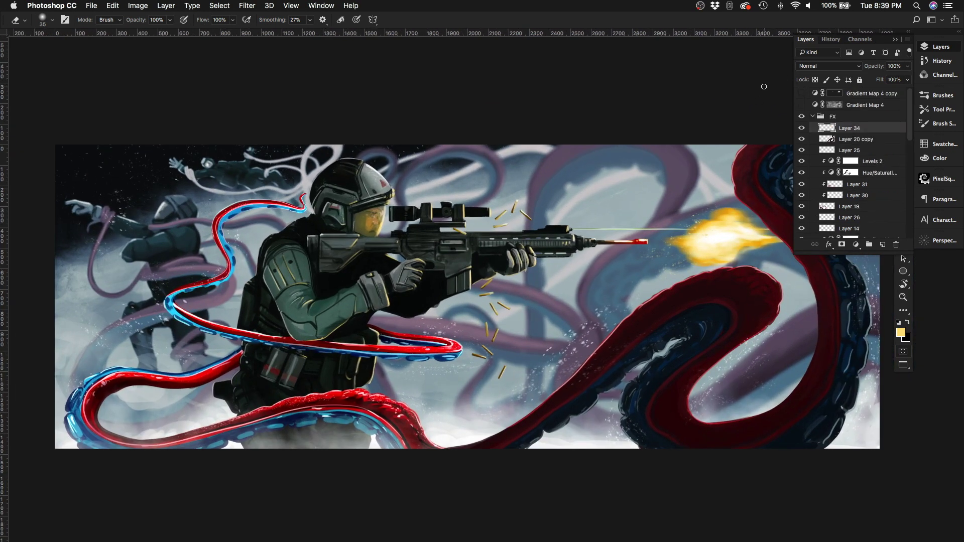
left_click(247, 5)
mouse_move(271, 129)
left_click(387, 168)
left_click_drag(532, 297, 606, 380)
left_click(870, 156)
left_click(892, 129)
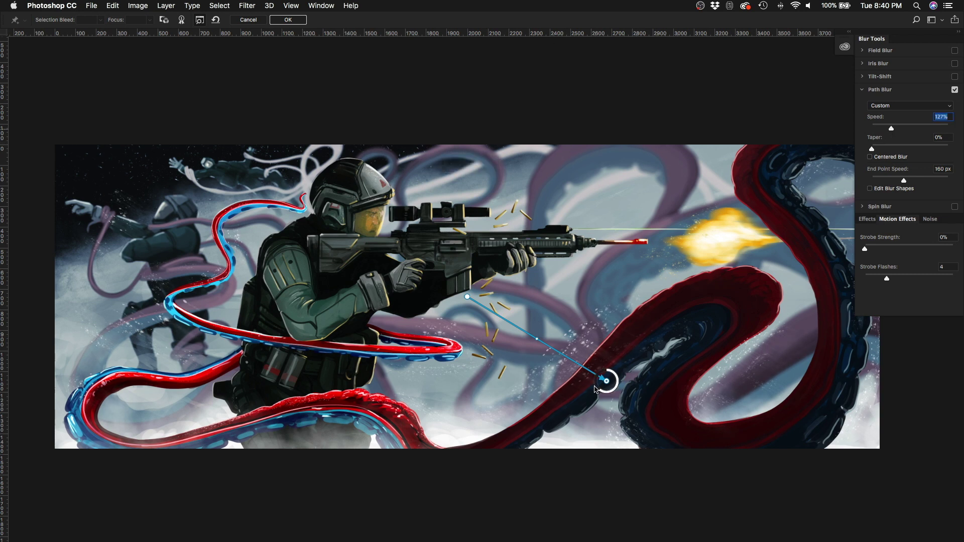
key("Return")
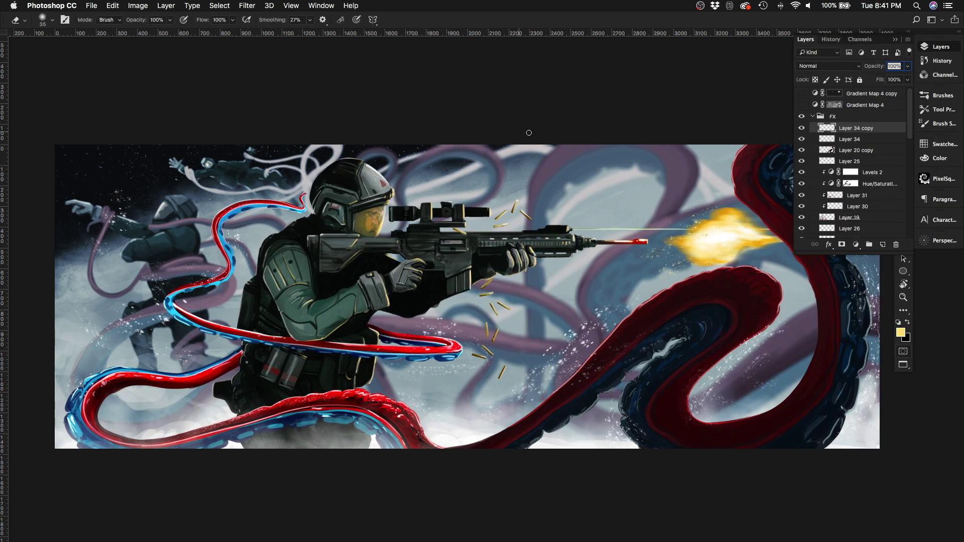
Step: Try several gradient presets in a clipped Gradient Map above the large tentacle on Layer 20 copy
scroll(529, 250, "right", 4)
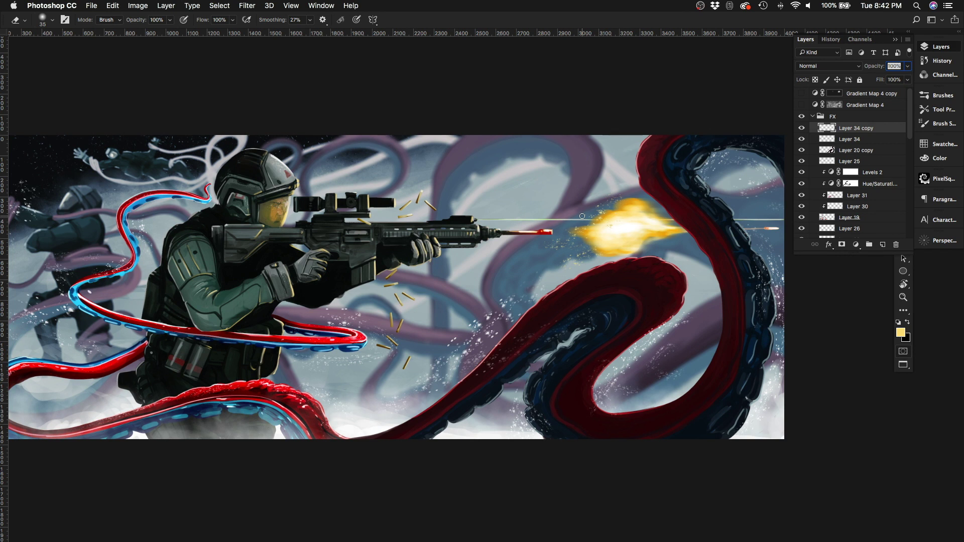
left_click(856, 150)
left_click(855, 245)
left_click(876, 415)
left_click(577, 94)
left_click(451, 128)
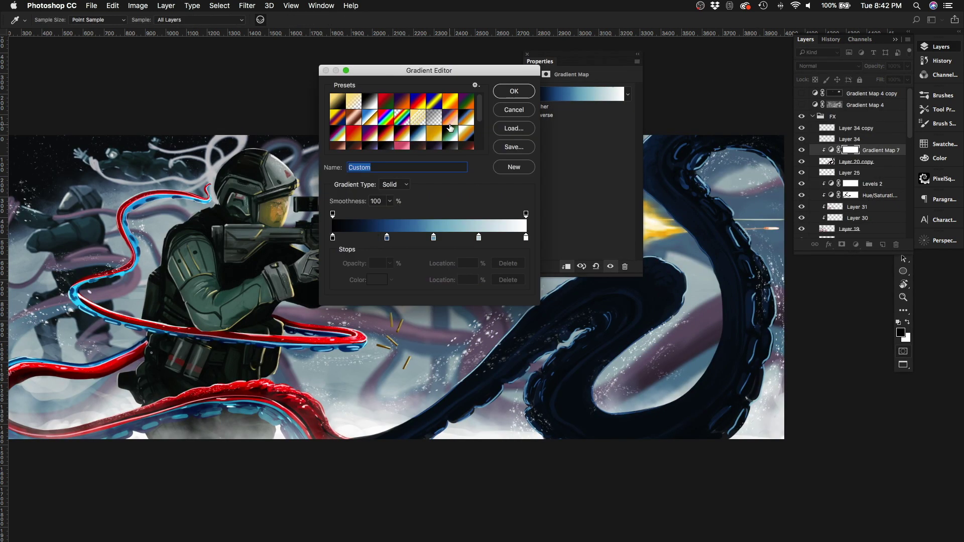
left_click(434, 117)
left_click(450, 117)
left_click(434, 128)
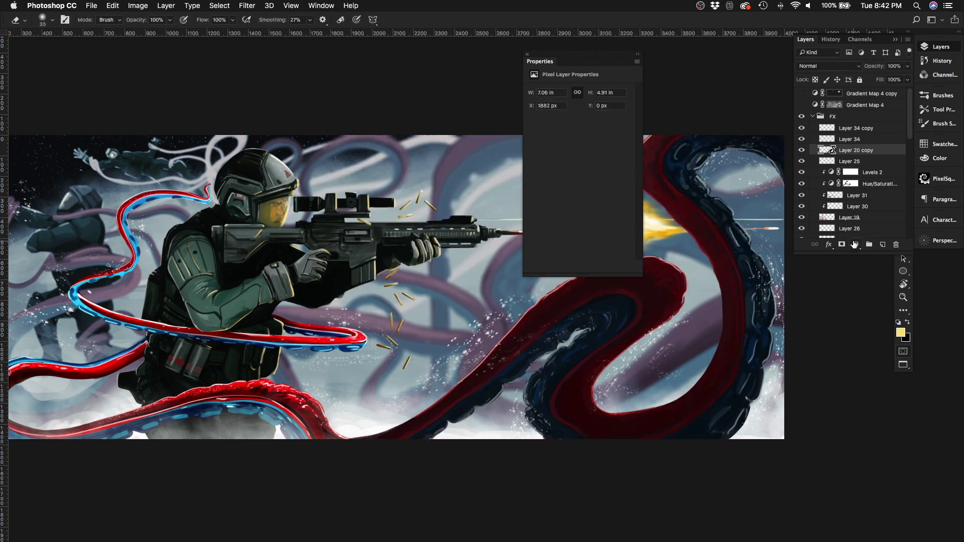
Step: Add a Levels adjustment clipped to Layer 20 copy and darken the large tentacle by raising the black input to about 26
left_click(855, 245)
left_click(873, 291)
left_click_drag(542, 161, 554, 167)
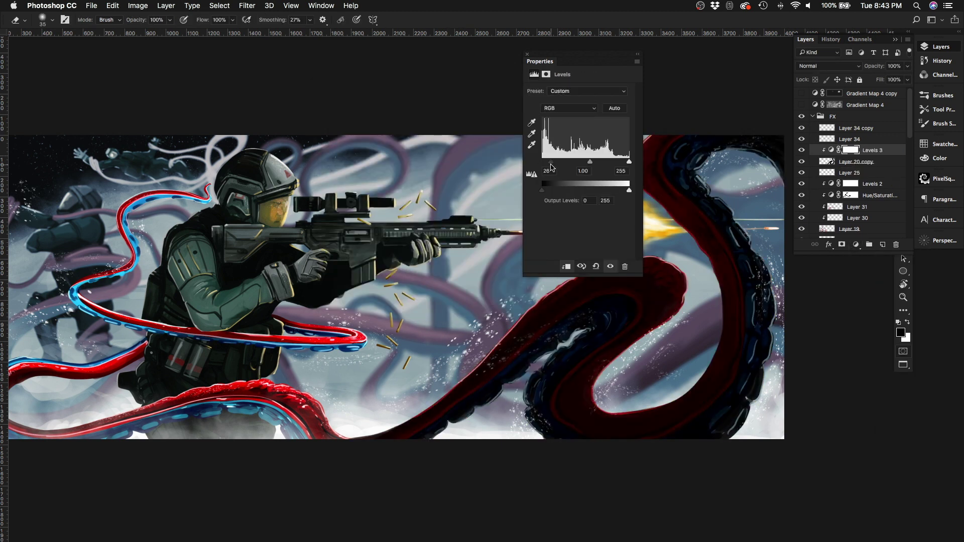
left_click(527, 54)
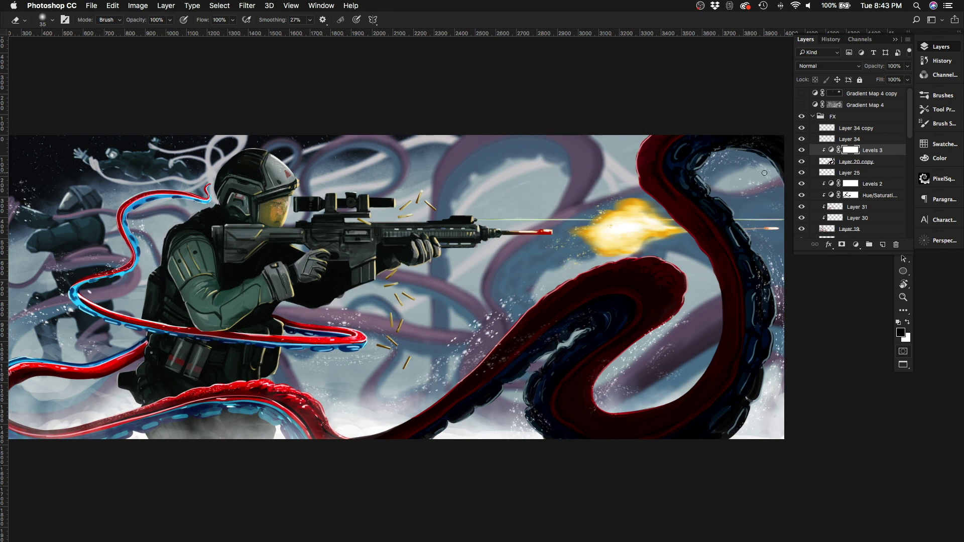
mouse_move(415, 163)
left_mouse_down()
mouse_move(509, 211)
mouse_move(417, 185)
mouse_move(410, 167)
left_mouse_up()
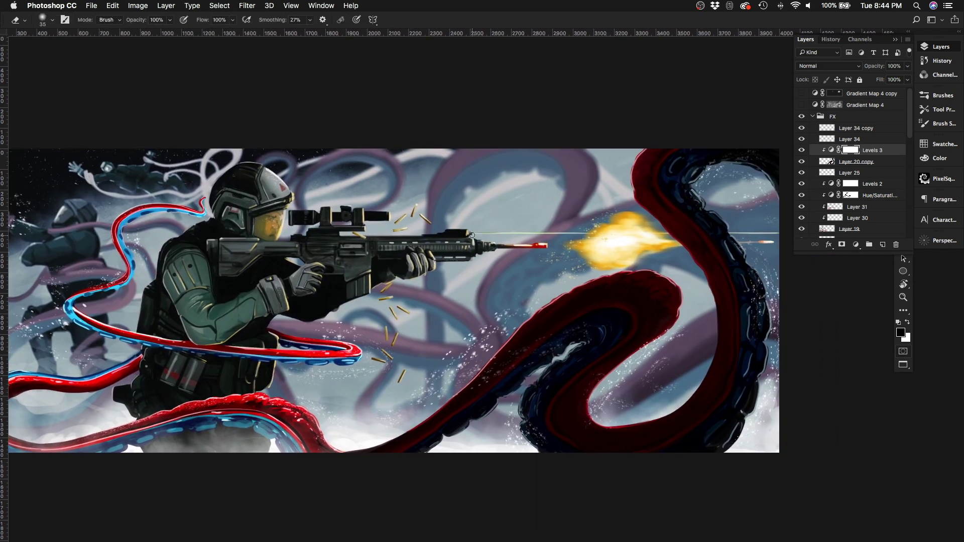
Step: Add a Hue/Saturation adjustment clipped above Levels 3 and reduce the large tentacle's saturation to about -64
left_click(854, 245)
left_click(874, 336)
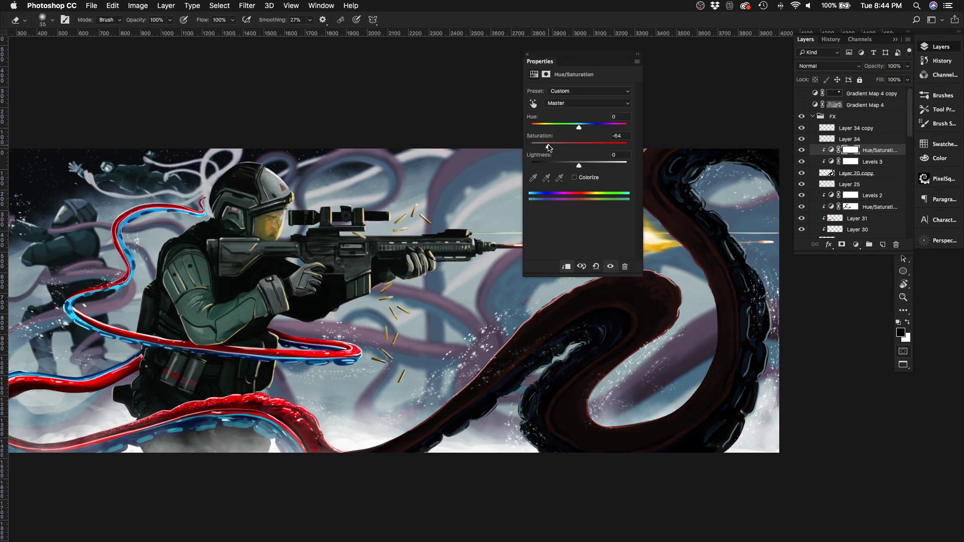
left_click(527, 53)
scroll(446, 229, "down", 2)
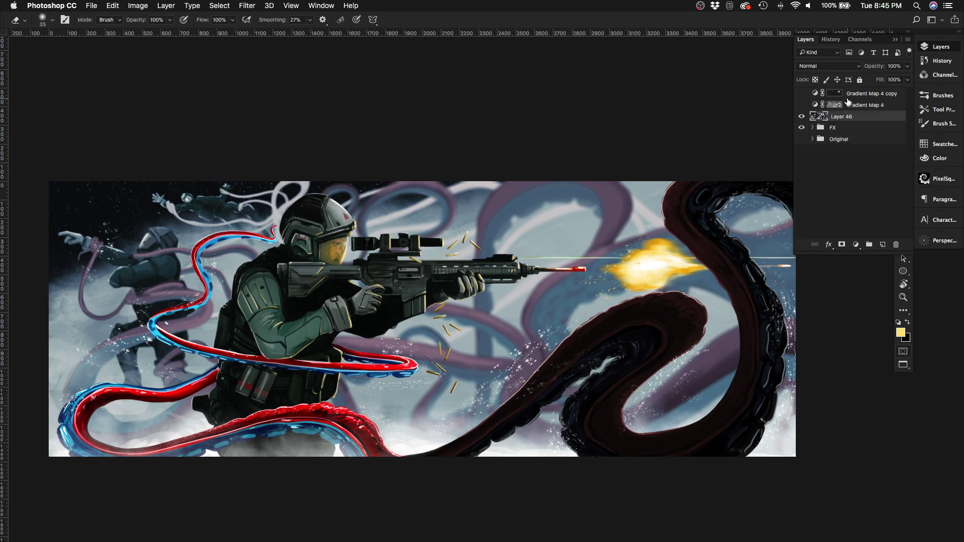
Step: Desaturate the merged copy on Layer 46 to check the illustration's values, and delete that copy
key("super+shift+u")
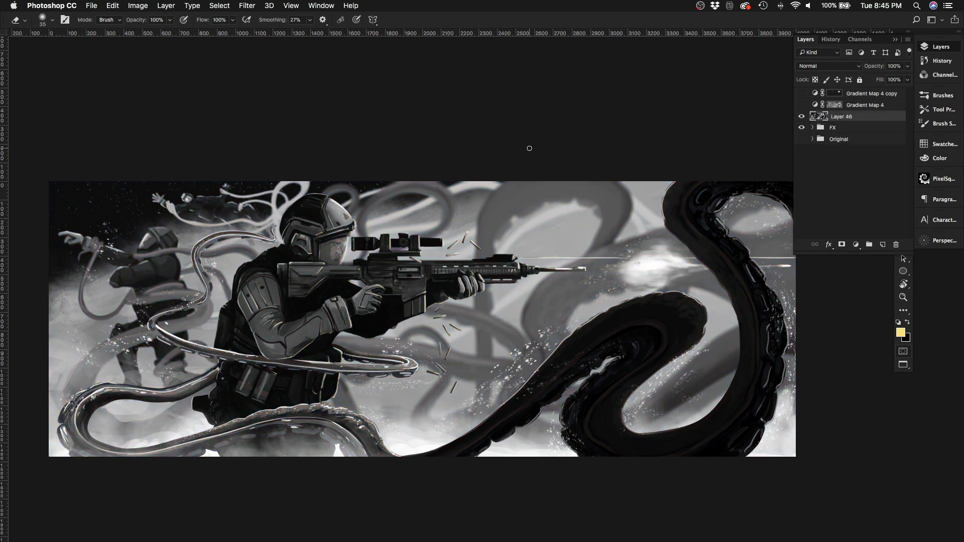
left_click(801, 117)
key("Delete")
Step: Delete Layer 34 copy from the FX group, keeping Layer 34 selected
left_click(812, 128)
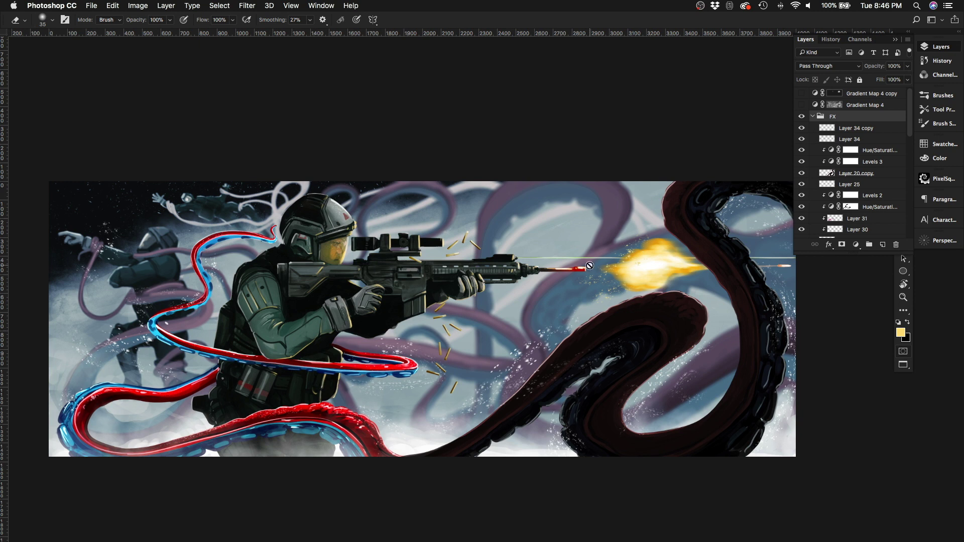
left_click_drag(854, 128, 895, 244)
left_click(850, 139)
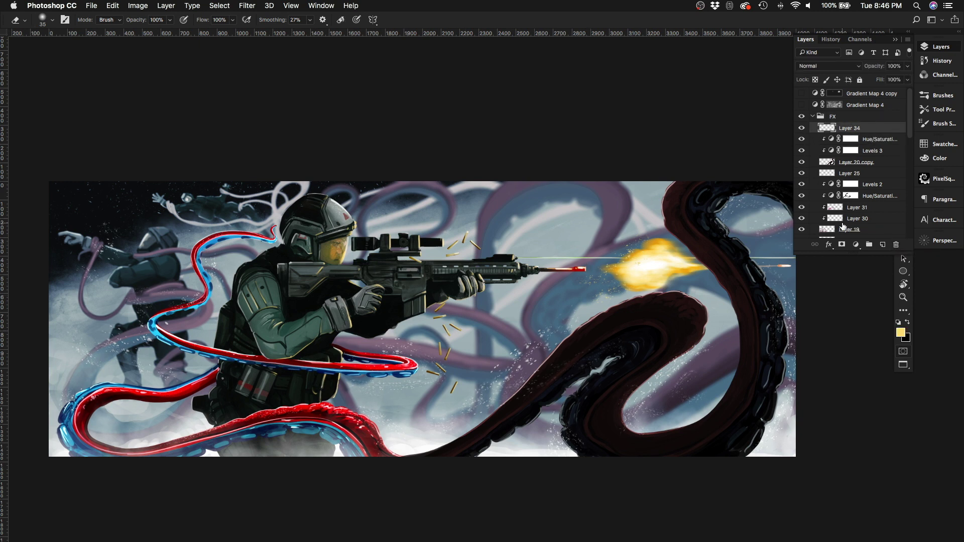
Step: Paint with a soft black brush on the Hue/Saturation mask above Levels 3 to restore red on parts of the large tentacle
key("b")
key("d")
right_click(513, 270)
double_click(502, 311)
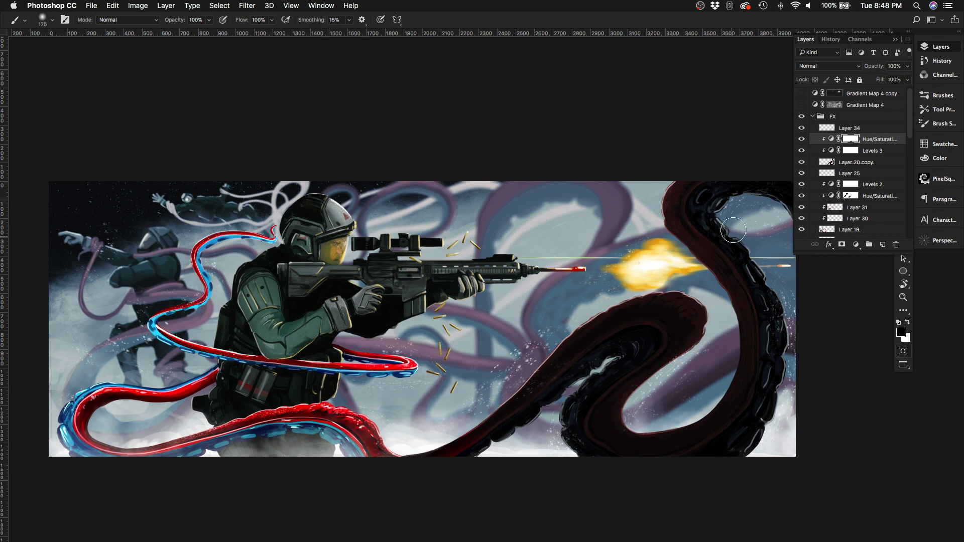
key("x")
Step: Check the Levels 2 adjustment and touch up the Hue/Saturation mask beneath it on the foreground tentacle
scroll(854, 151, "down", 3)
left_click(803, 115)
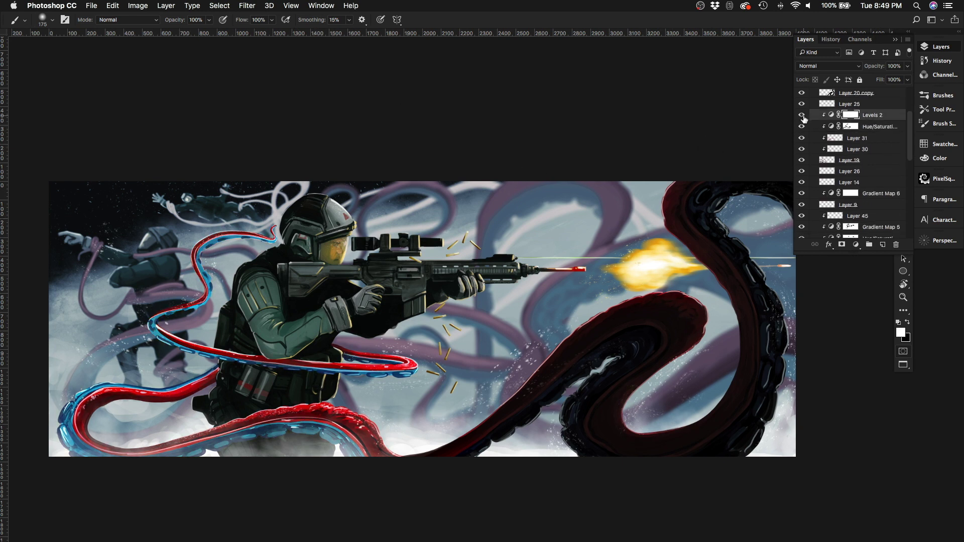
left_click(850, 126)
left_click(236, 381, "alt")
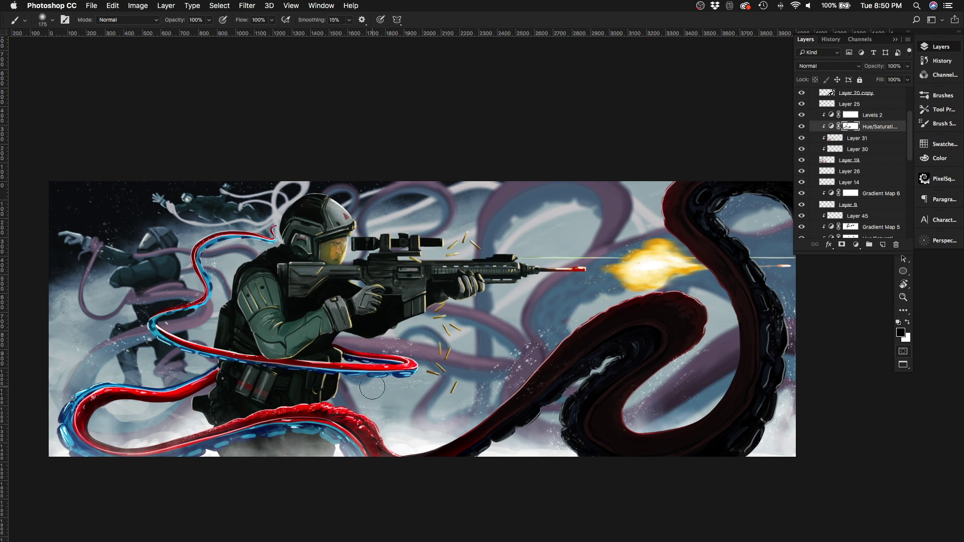
Step: Create a new layer below Layer 34, clipped to the large tentacle on Layer 20 copy
key("alt+bracketright")
key("alt+bracketright")
key("alt+bracketright")
key("alt+bracketright")
key("alt+bracketright")
key("alt+bracketright")
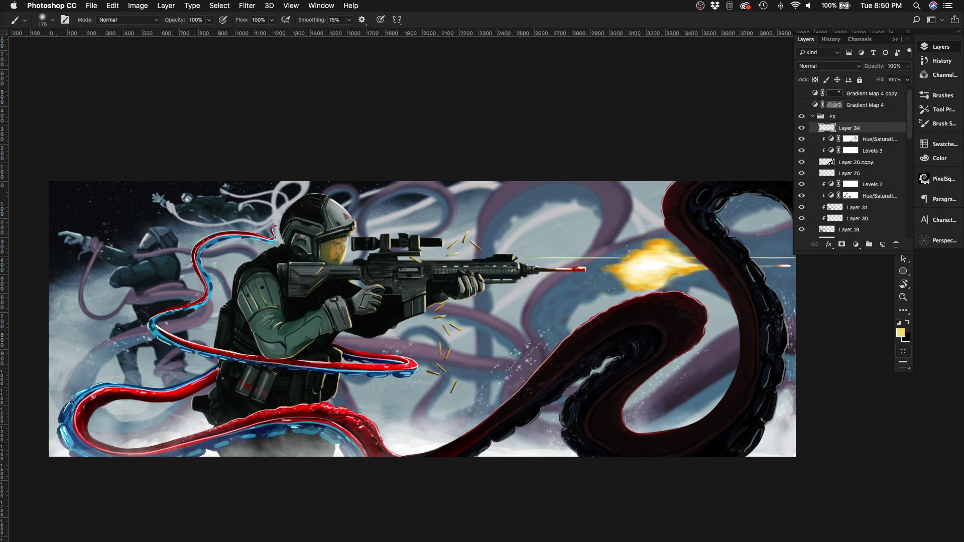
key("super+shift+alt+n")
key("super+alt+g")
key("super+plus")
Step: Paint yellow rim highlights along the large tentacle's edges facing the muzzle flash on Layer 46
left_click_drag(688, 314, 535, 331)
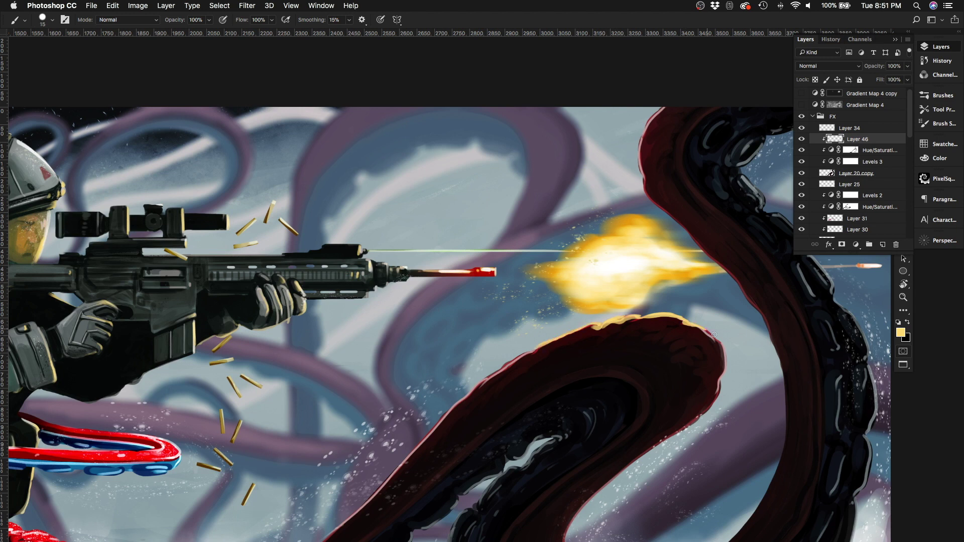
left_click_drag(714, 334, 713, 402)
mouse_move(514, 368)
left_mouse_down()
mouse_move(454, 405)
mouse_move(389, 477)
left_mouse_up()
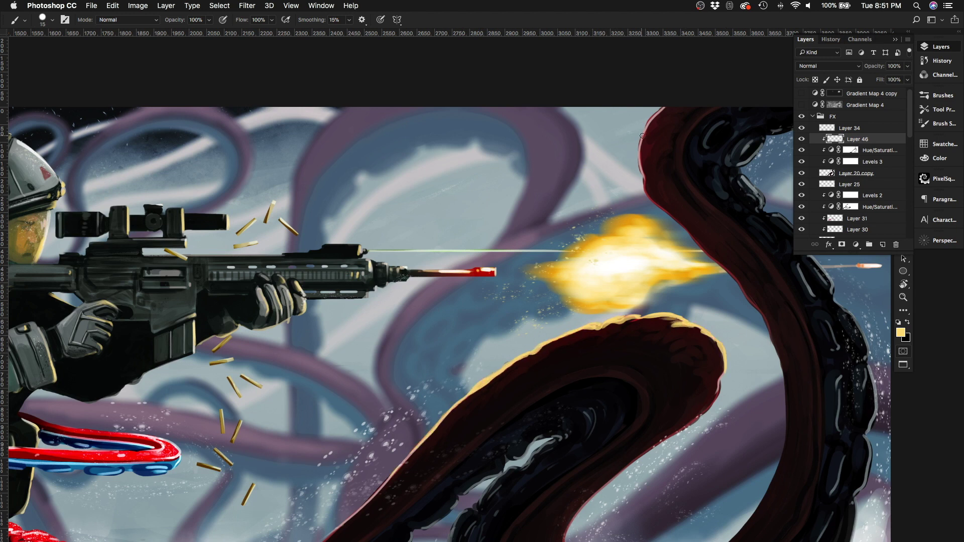
mouse_move(667, 105)
left_mouse_down()
mouse_move(638, 175)
mouse_move(741, 291)
mouse_move(778, 384)
left_mouse_up()
key("super+0")
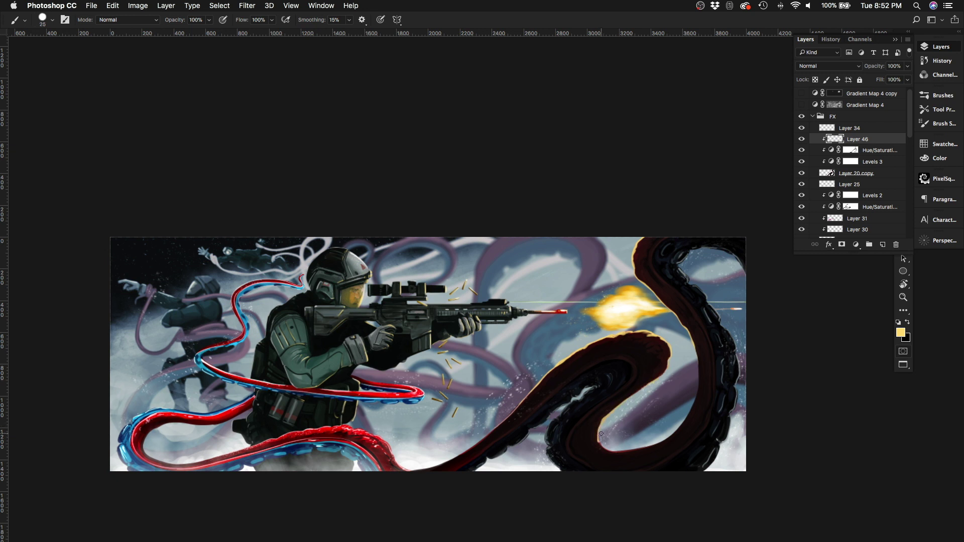
Step: Erase excess yellow rim light at the large tentacle's inner lower curve and check the whole illustration
key("e")
left_click_drag(597, 430, 594, 443)
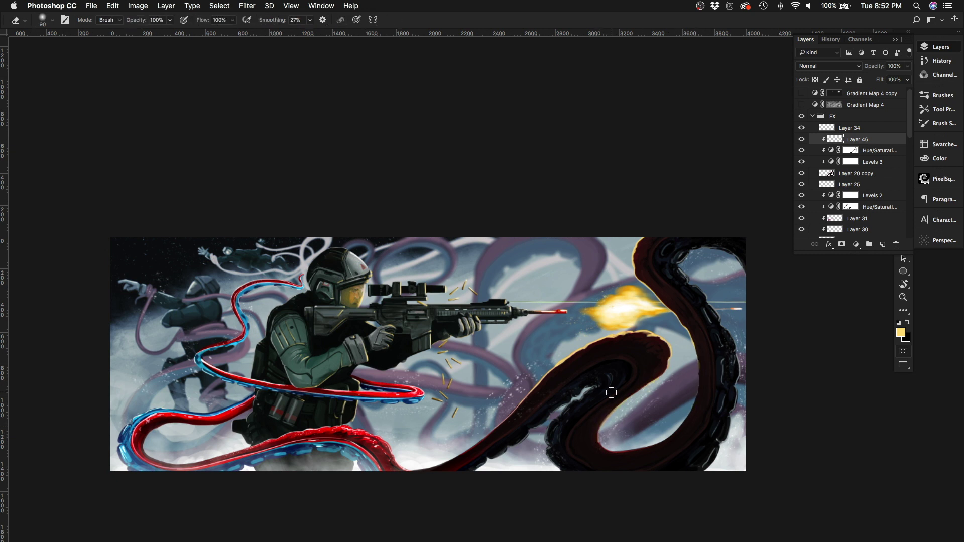
key("super+plus")
key("super+minus")
key("super+minus")
key("super+minus")
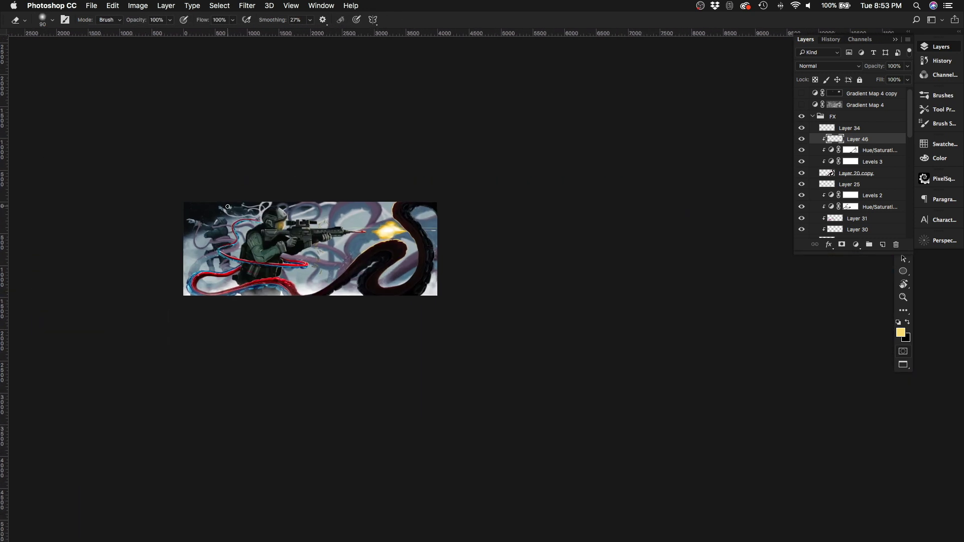
key("super+plus")
Step: Show Gradient Map 4 copy, raise its opacity to 95% and move it into the FX group above Layer 34
left_click(808, 94)
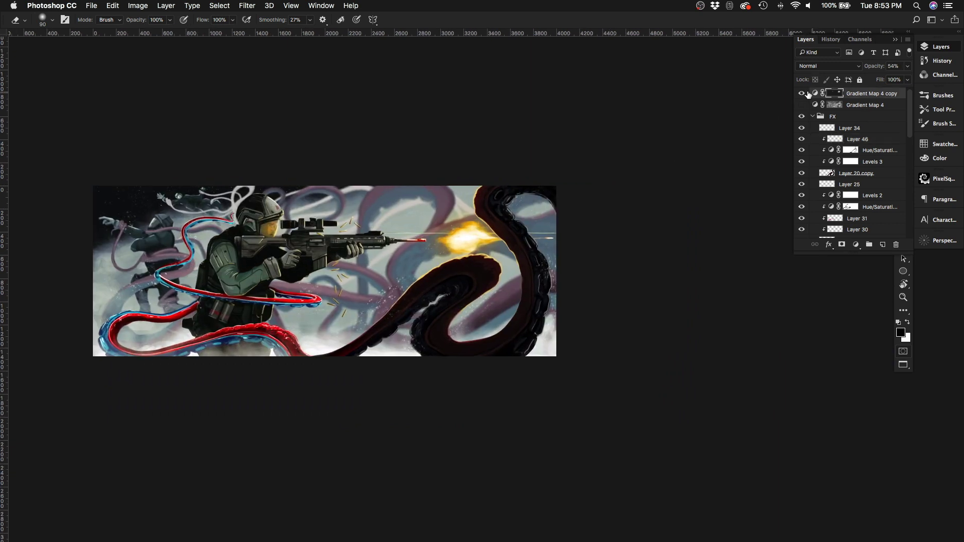
left_click_drag(907, 65, 856, 121)
key("super+plus")
Step: Increase the density and feather of the Gradient Map 4 copy mask to refine the warm glow around the muzzle flash
double_click(842, 116)
left_click_drag(626, 132, 601, 133)
left_click_drag(579, 55, 786, 186)
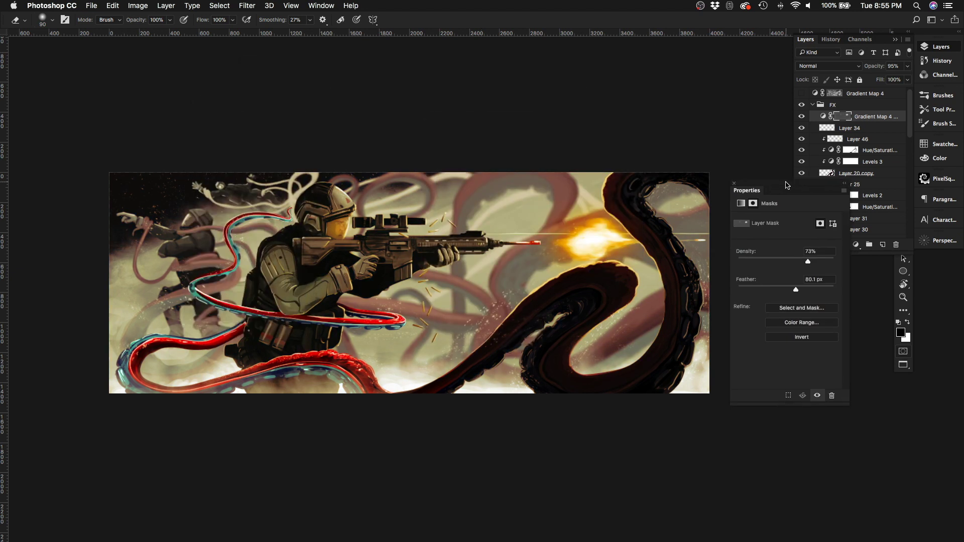
left_click_drag(796, 289, 808, 290)
left_click_drag(808, 262, 813, 262)
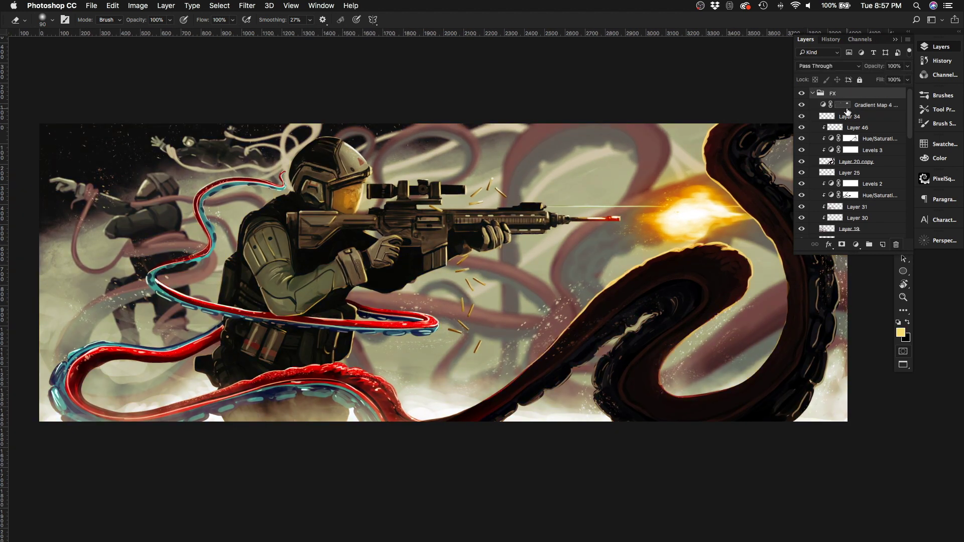
Step: Add a Gradient Map above Levels 2 and clip it to the red and blue foreground tentacle
left_click(847, 107)
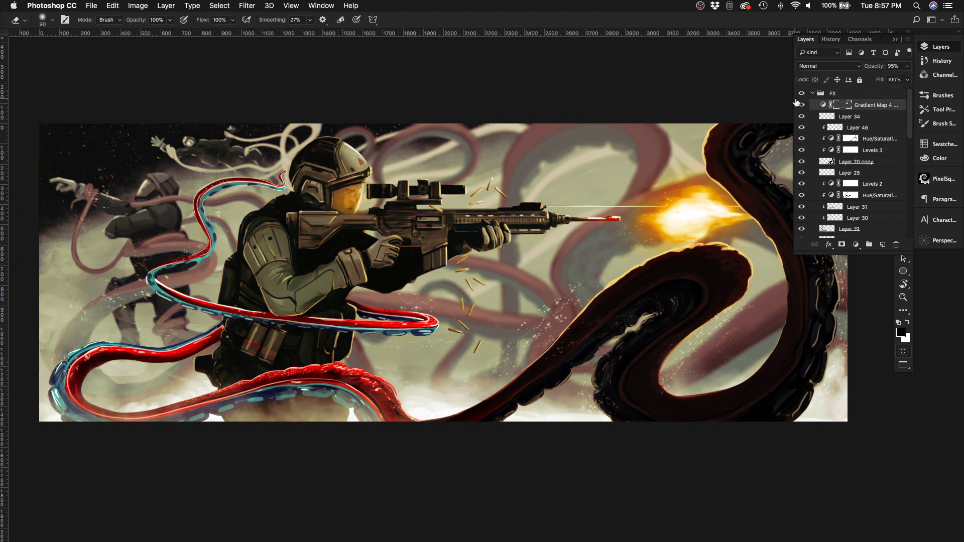
scroll(910, 114, "down", 1)
scroll(910, 114, "down", 2)
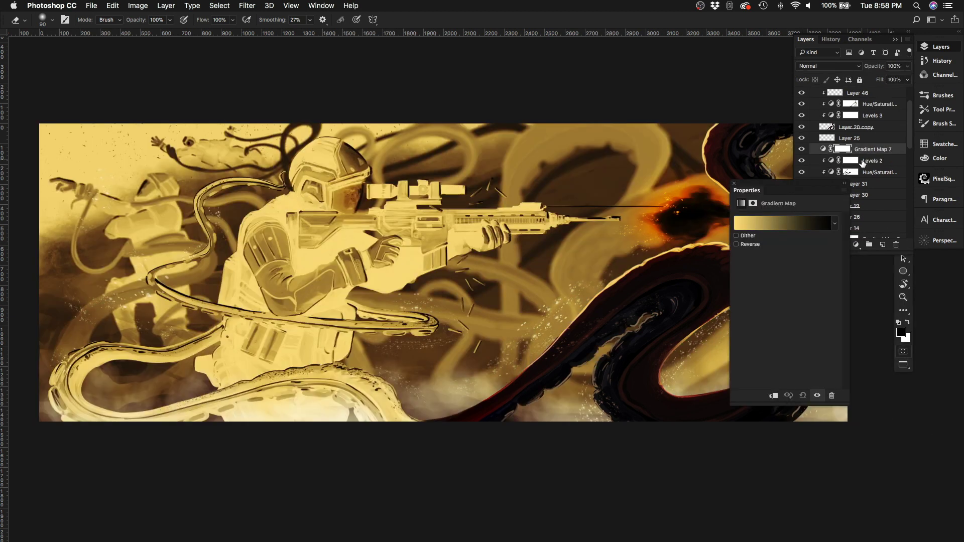
left_click(871, 150, "alt")
Step: Try a preset gradient in Gradient Map 7 and reduce its opacity to 52%
left_click(795, 222)
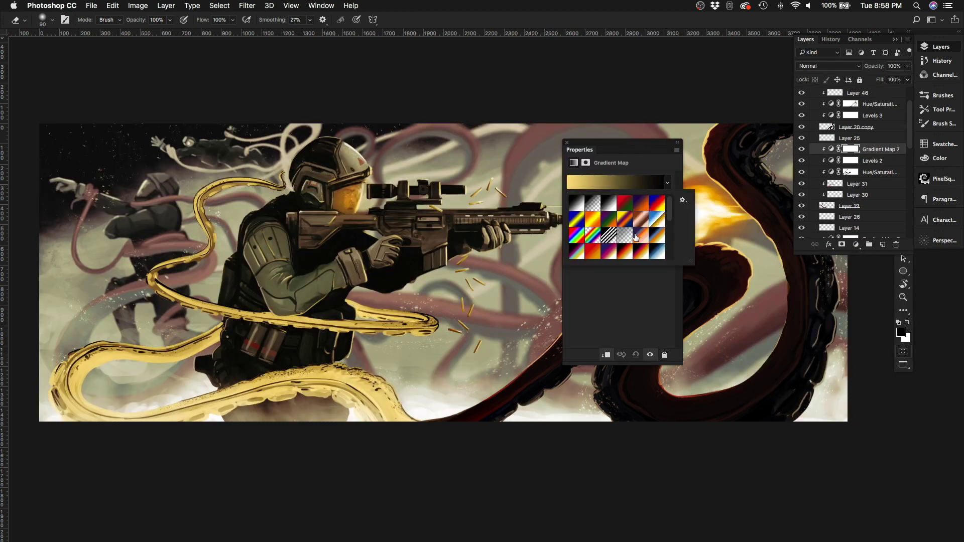
left_click(622, 217)
left_click(673, 221)
left_click(896, 83)
left_click_drag(896, 84, 882, 82)
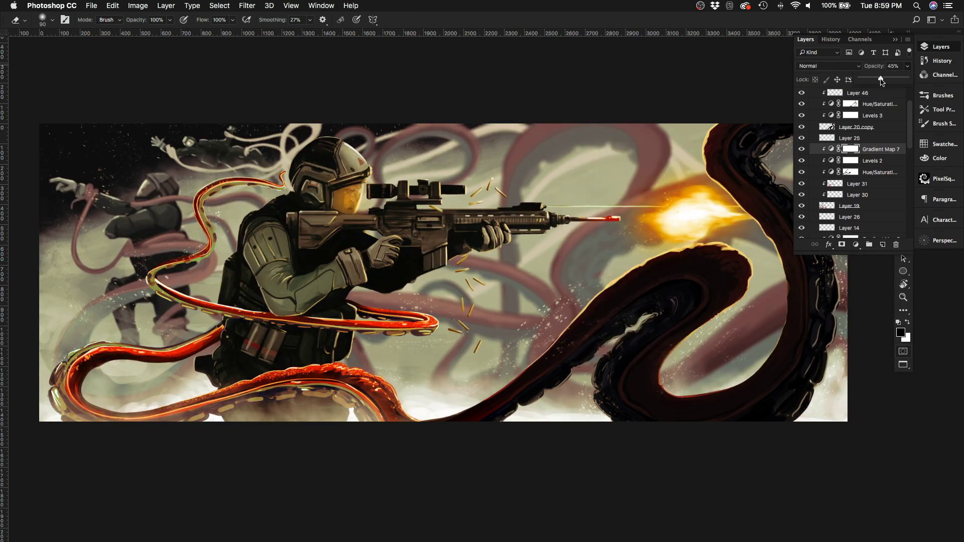
Step: Paint with a soft black brush on the Gradient Map 7 mask to bring back the foreground tentacle's blue underside
scroll(417, 201, "down", 5)
scroll(417, 202, "left", 5)
key("b")
right_click(301, 345)
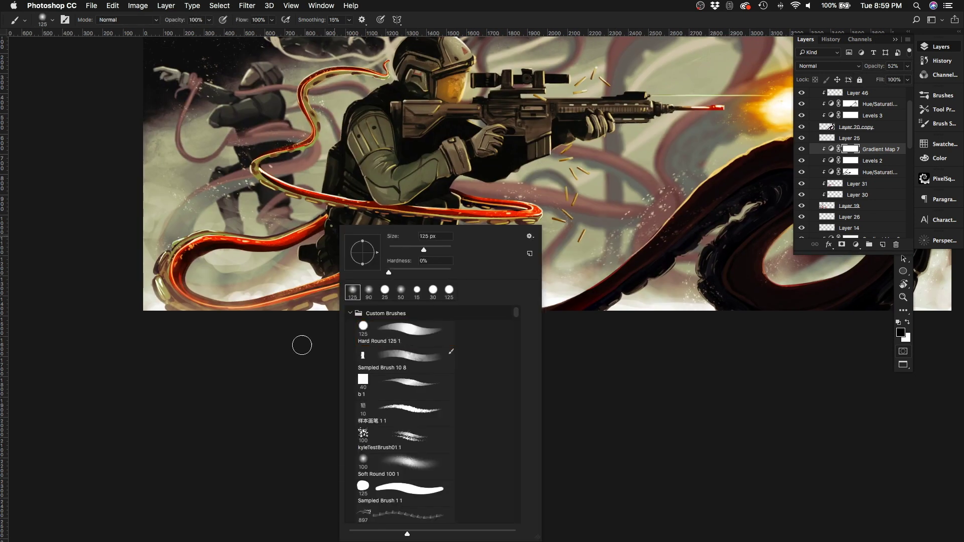
left_click(348, 292)
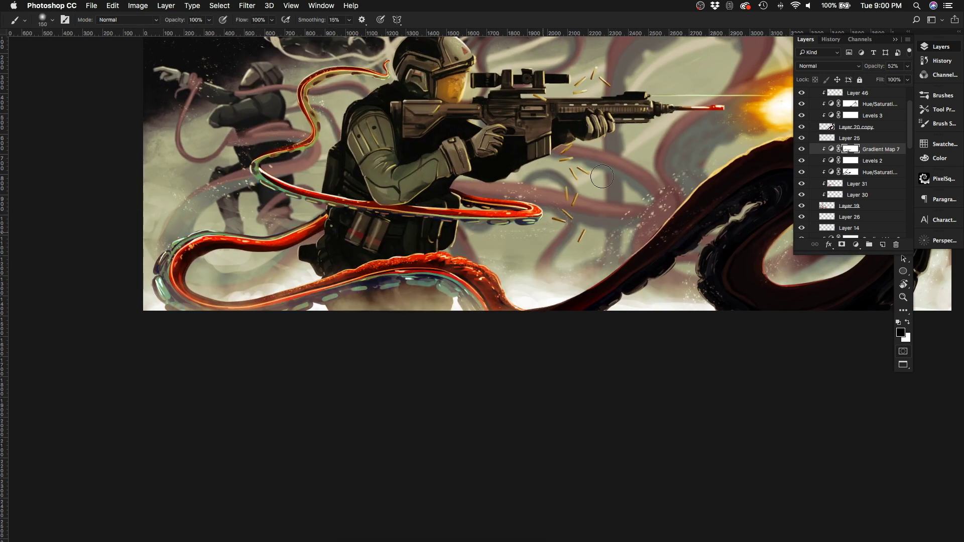
scroll(595, 188, "up", 5)
scroll(596, 188, "right", 5)
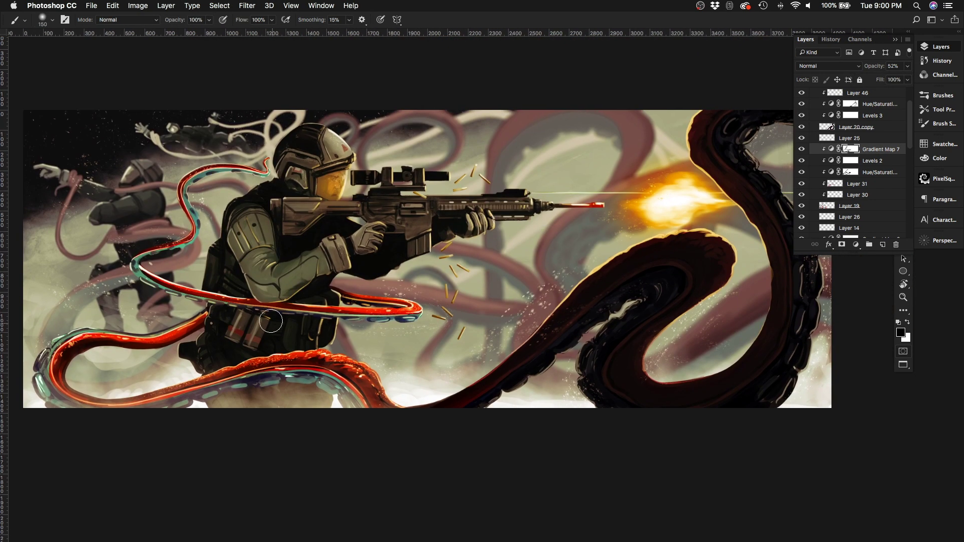
Step: Choose the hard round 125 px brush and hide Gradient Map 4 copy
scroll(271, 321, "up", 3)
scroll(271, 321, "right", 2)
right_click(573, 226)
scroll(853, 151, "up", 3)
left_click(802, 105)
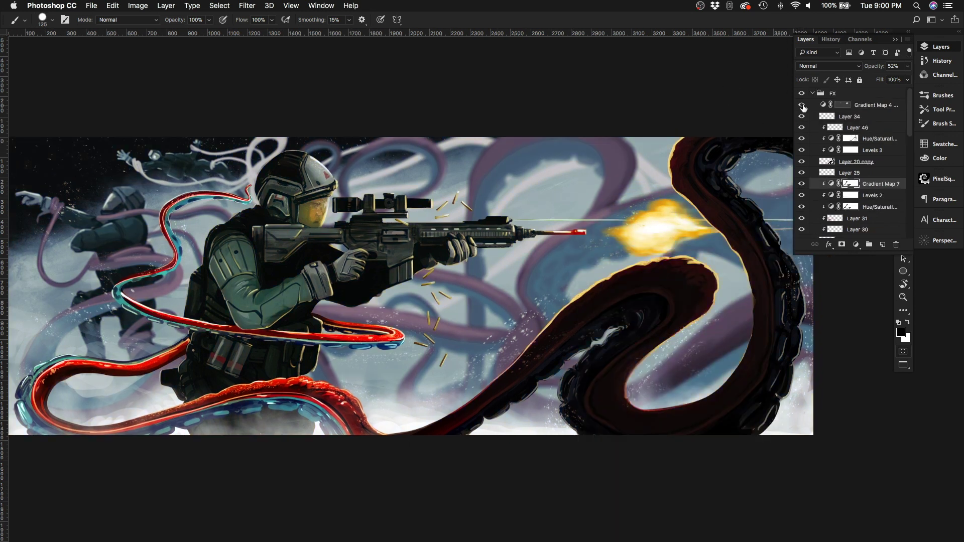
Step: Sample the pale yellow and paint thin rim highlights along the foreground tentacle on Layer 30 with a 15 px brush
left_click(645, 207, "alt")
scroll(853, 151, "down", 2)
left_click(857, 183)
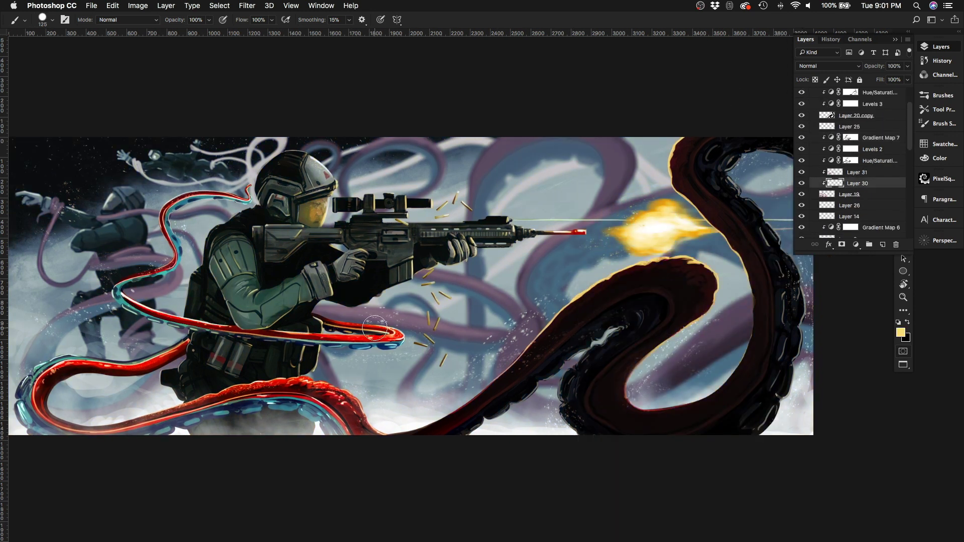
scroll(220, 239, "up", 3)
key("bracketleft")
key("bracketleft")
key("bracketleft")
key("bracketleft")
key("bracketleft")
key("bracketleft")
key("bracketleft")
key("bracketleft")
key("bracketleft")
key("bracketleft")
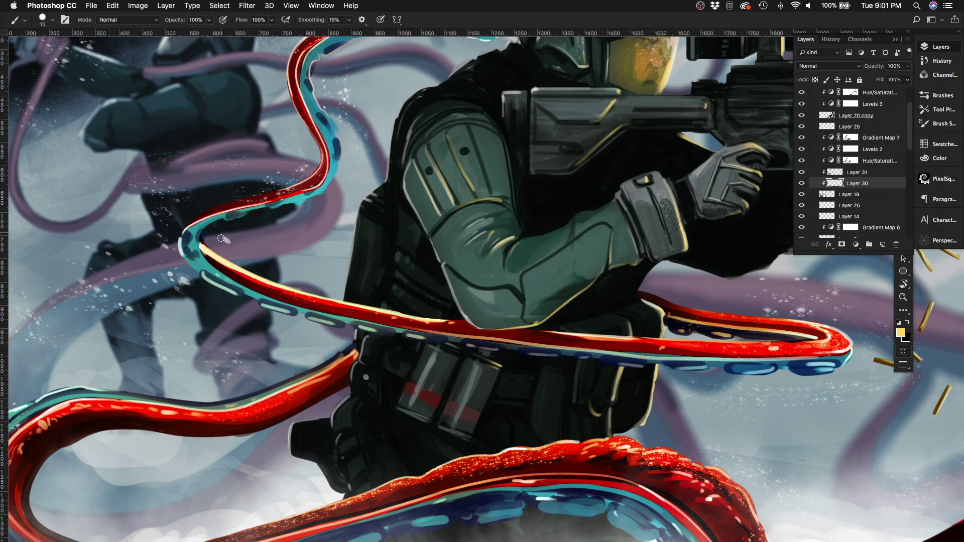
Step: Clean up the foreground tentacle's yellow highlights with the eraser on Layer 30 and undo the last changes
key("e")
scroll(380, 271, "up", 3)
scroll(379, 271, "right", 1)
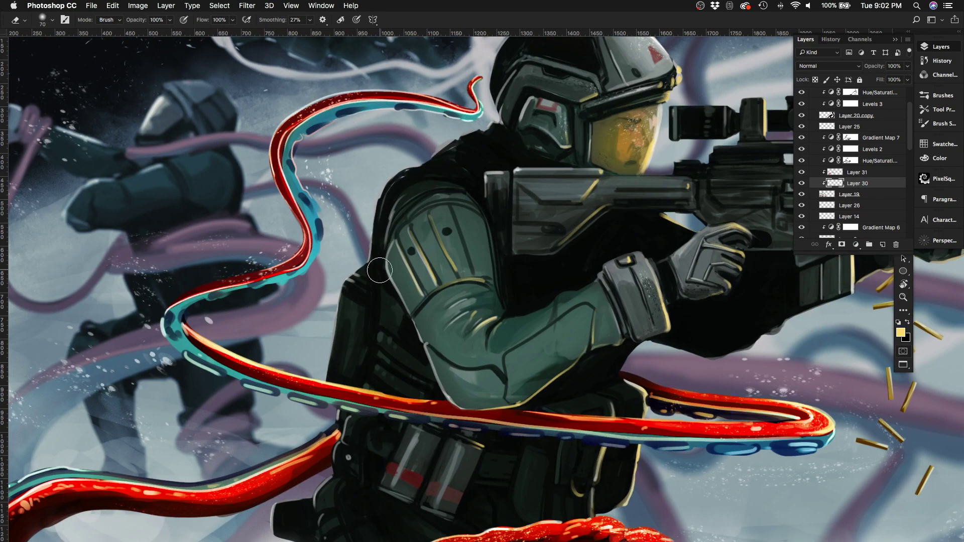
key("super+z")
key("super+z")
key("super+z")
Step: Compare the illustration with Gradient Map 4 copy toggled, and delete Gradient Map 7 from the foreground tentacle
scroll(361, 301, "right", 4)
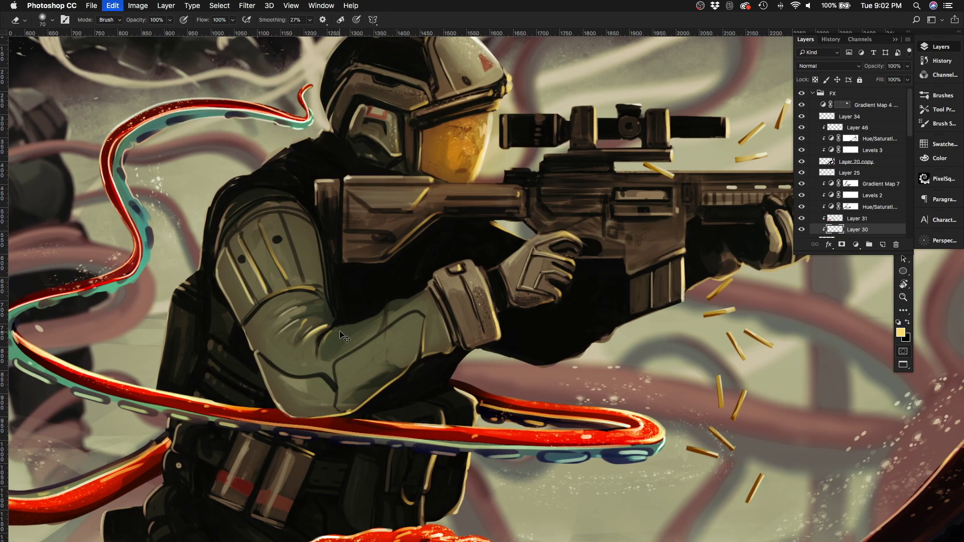
scroll(342, 336, "down", 4)
left_click(801, 105)
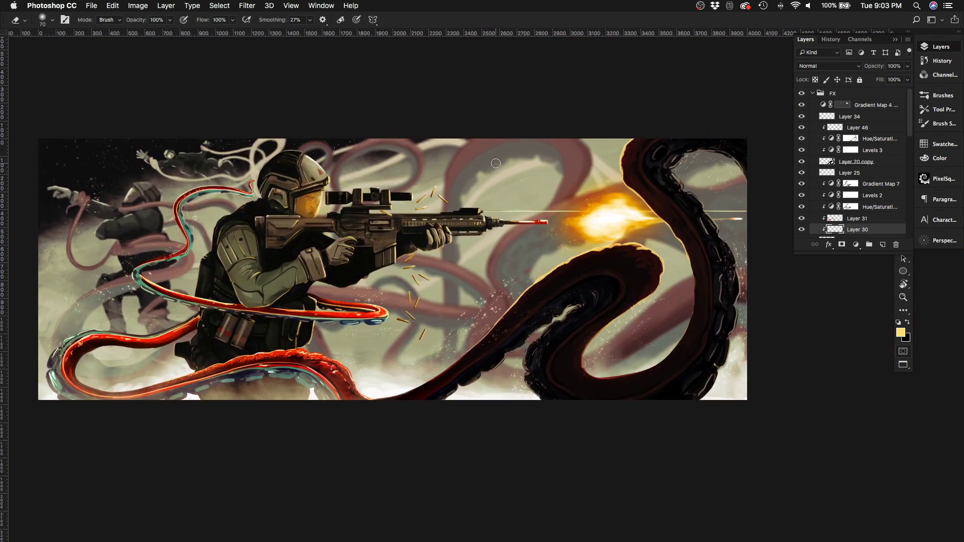
left_click(802, 105)
left_click(853, 183)
key("BackSpace")
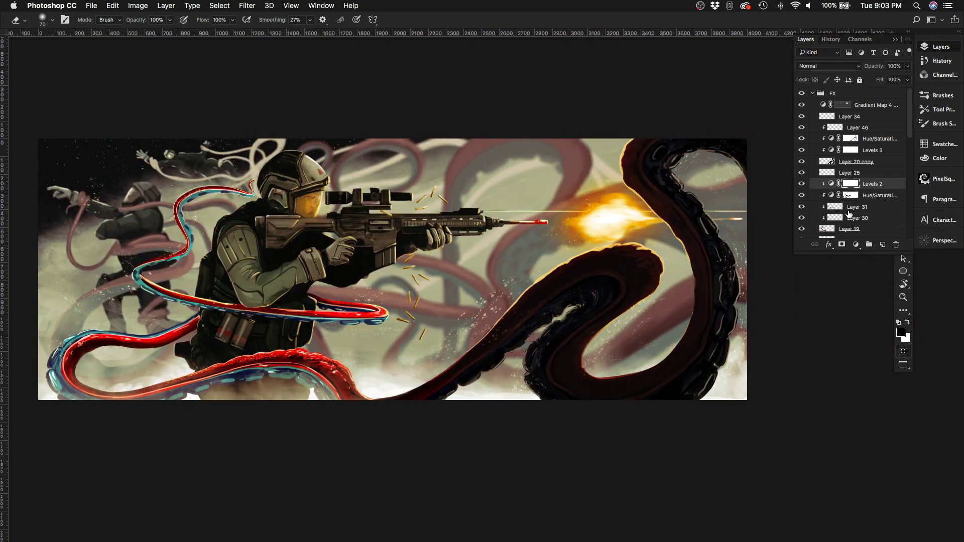
Step: Check Layer 30 and the whole illustration, and stamp all visible artwork into a new merged layer above the FX group
left_click(843, 217)
scroll(352, 251, "up", 3)
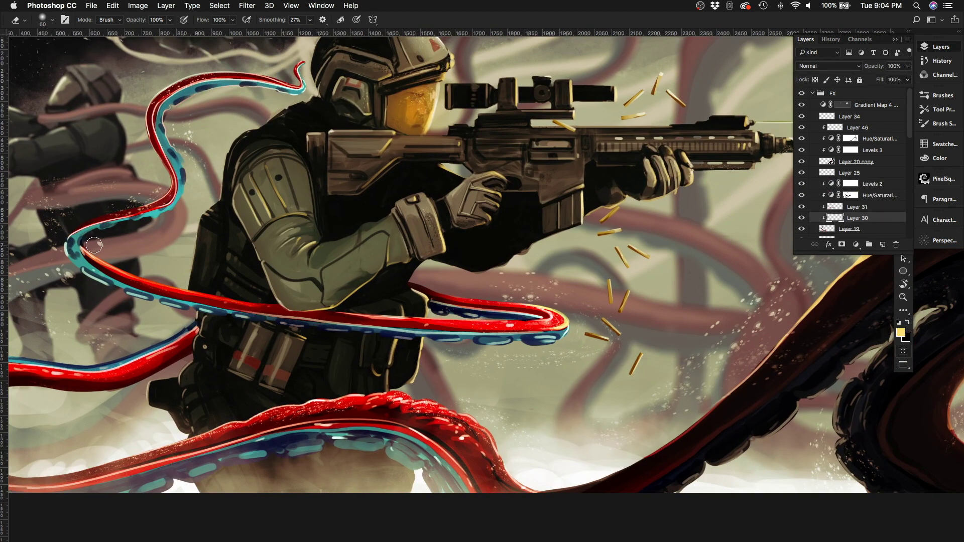
scroll(211, 205, "down", 3)
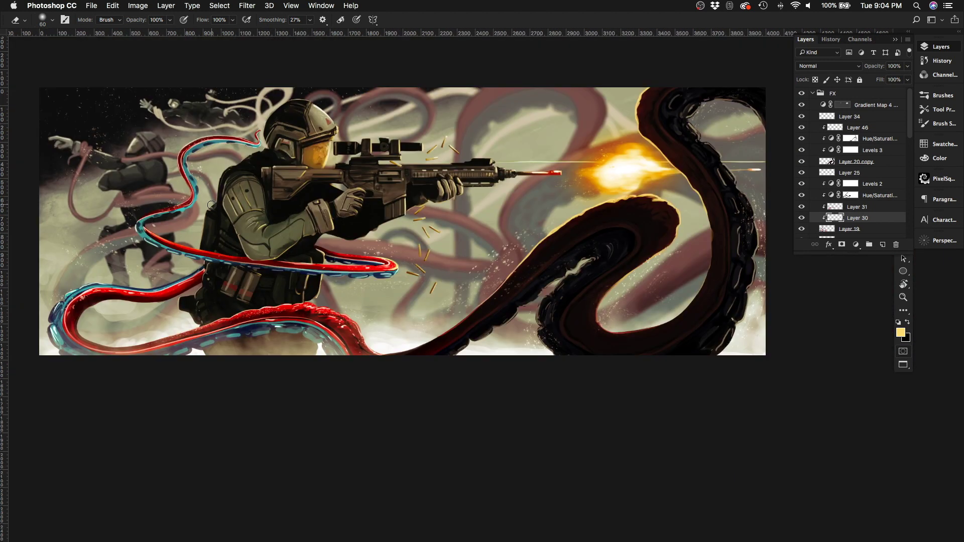
scroll(580, 157, "up", 2)
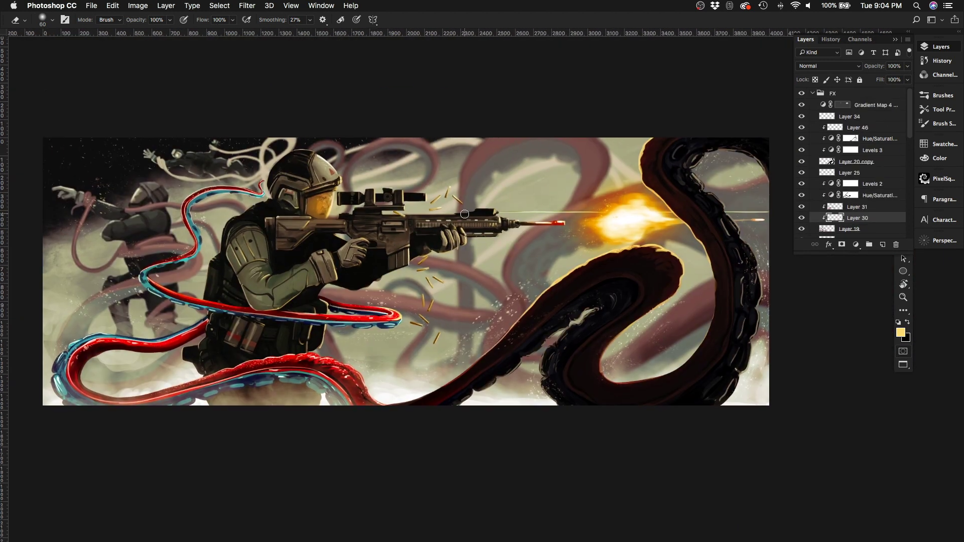
key("ctrl+alt+shift+e")
key("ctrl+y")
key("ctrl+y")
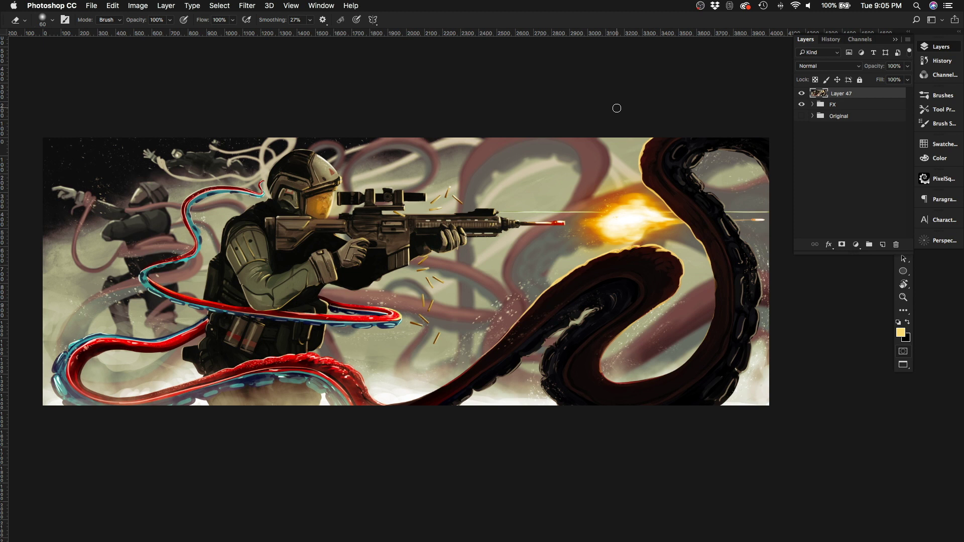
Step: Brighten the merged layer with Levels, setting the white input level to 226, and compare it in proof view
key("ctrl+l")
left_click_drag(718, 180, 702, 179)
left_click_drag(667, 69, 713, 284)
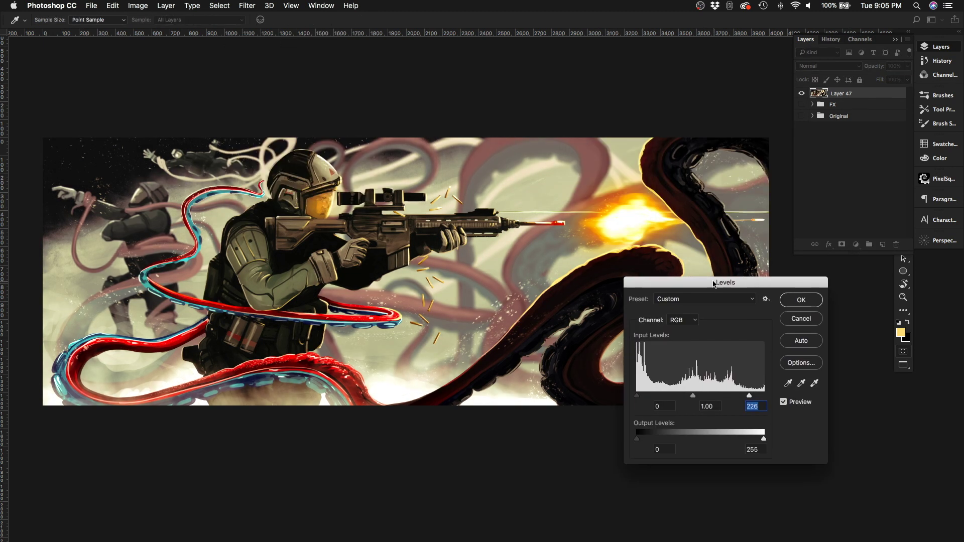
key("Return")
key("e")
key("ctrl+y")
key("ctrl+y")
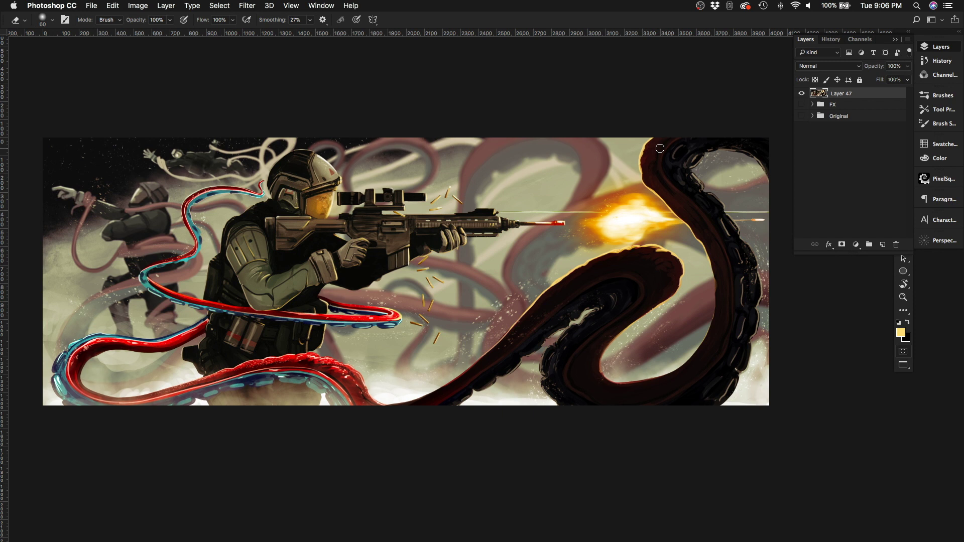
Step: Add a new layer above the merged image and paint thin white slime strands inside the large tentacle's upper coil
scroll(660, 148, "up", 2)
left_click(802, 105, "alt")
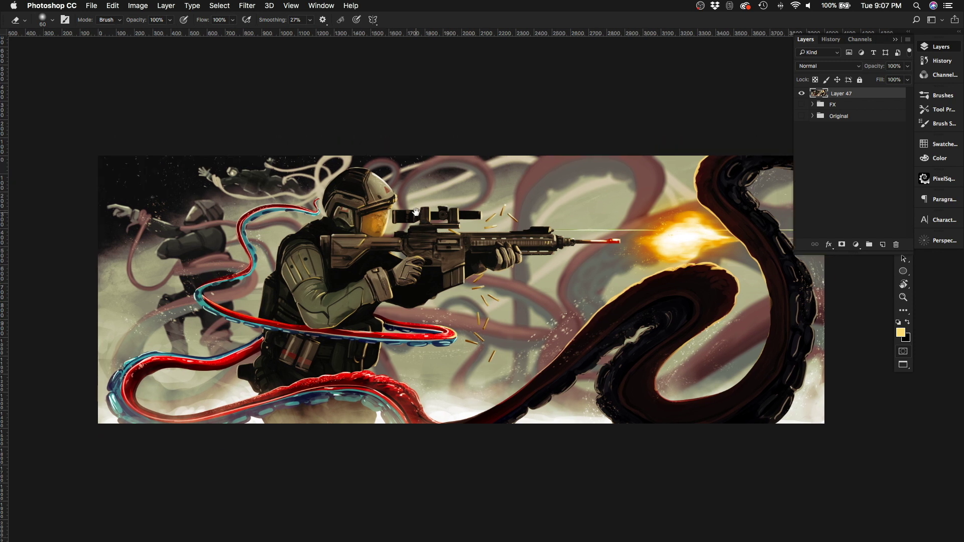
left_click(802, 94, "alt")
scroll(490, 178, "right", 2)
key("ctrl+shift+alt+n")
key("b")
key("d")
key("x")
mouse_move(714, 180)
left_mouse_down()
mouse_move(708, 221)
mouse_move(736, 183)
left_mouse_up()
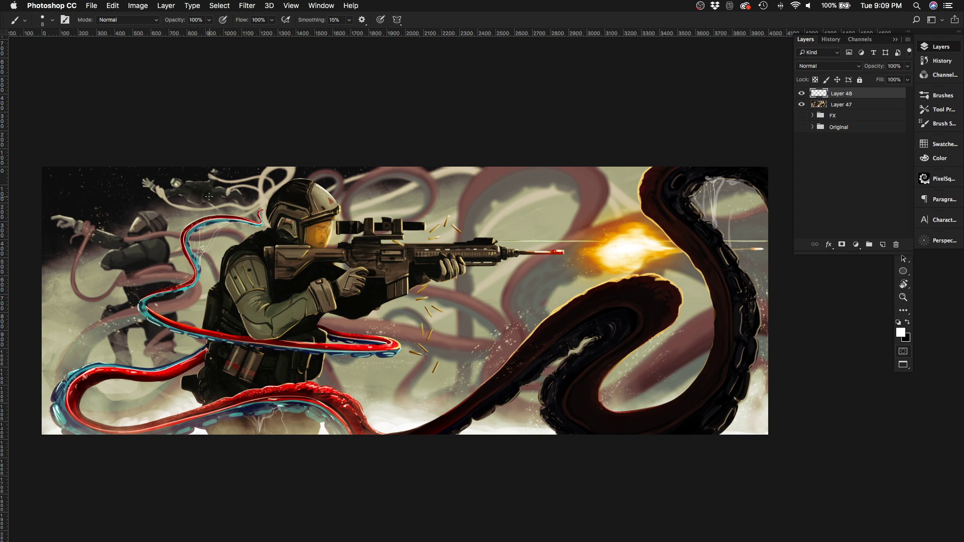
Step: Paint thin white slime strands hanging from the red-and-blue tentacle coiled around the soldier
scroll(209, 196, "left", 2)
scroll(322, 236, "up", 5)
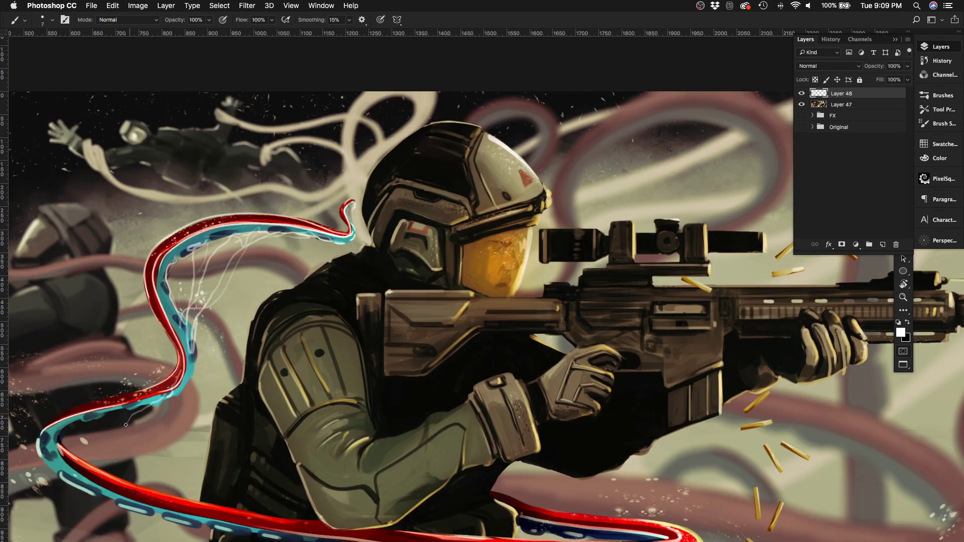
scroll(574, 415, "down", 5)
mouse_move(574, 415)
left_mouse_down()
mouse_move(482, 391)
mouse_move(251, 371)
mouse_move(269, 427)
mouse_move(116, 341)
mouse_move(170, 431)
left_mouse_up()
scroll(171, 402, "left", 5)
scroll(170, 401, "up", 3)
left_click_drag(342, 432, 261, 392)
left_click_drag(236, 309, 191, 397)
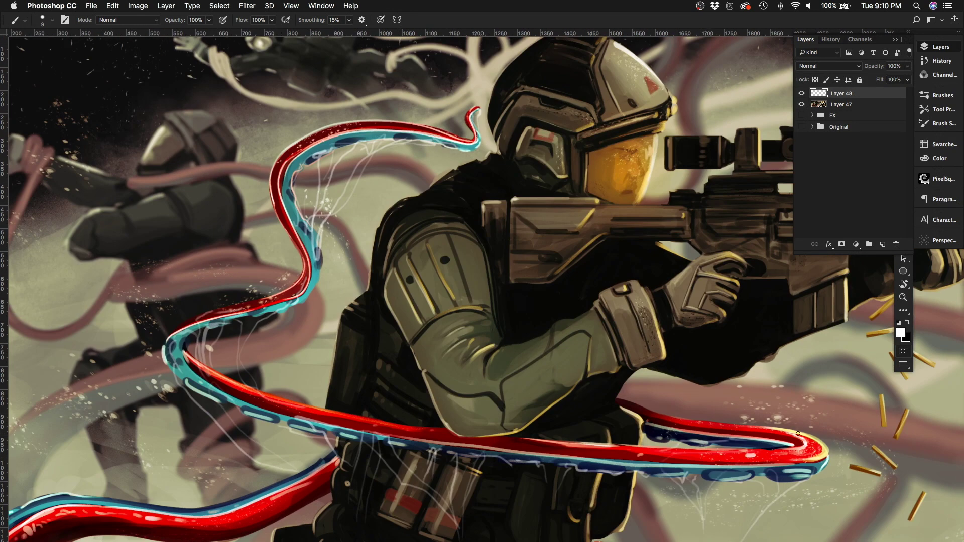
Step: Paint more white strands below the foreground and dark tentacles with a 15 px brush, and toggle the strand layer to compare
scroll(288, 262, "down", 8)
scroll(119, 290, "left", 4)
scroll(119, 290, "down", 6)
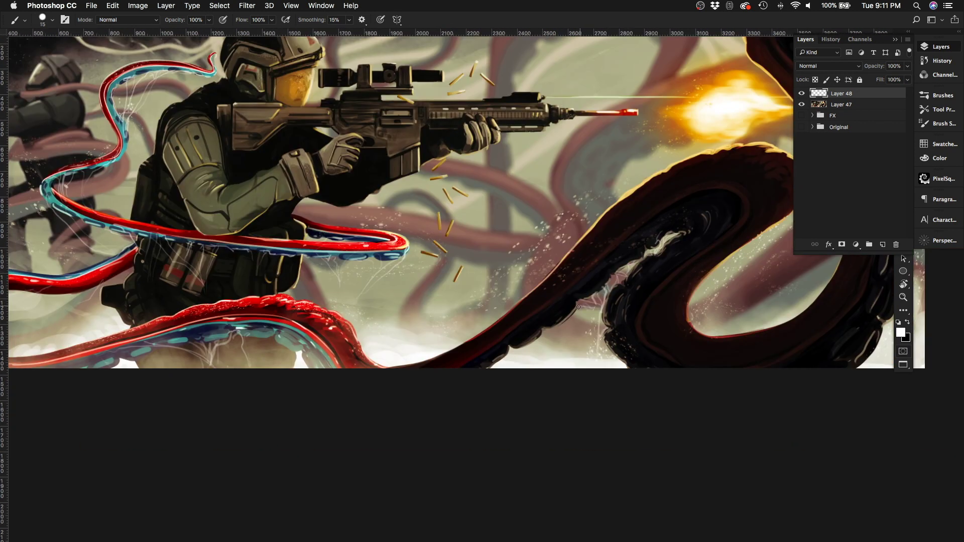
scroll(506, 359, "right", 10)
scroll(505, 359, "up", 3)
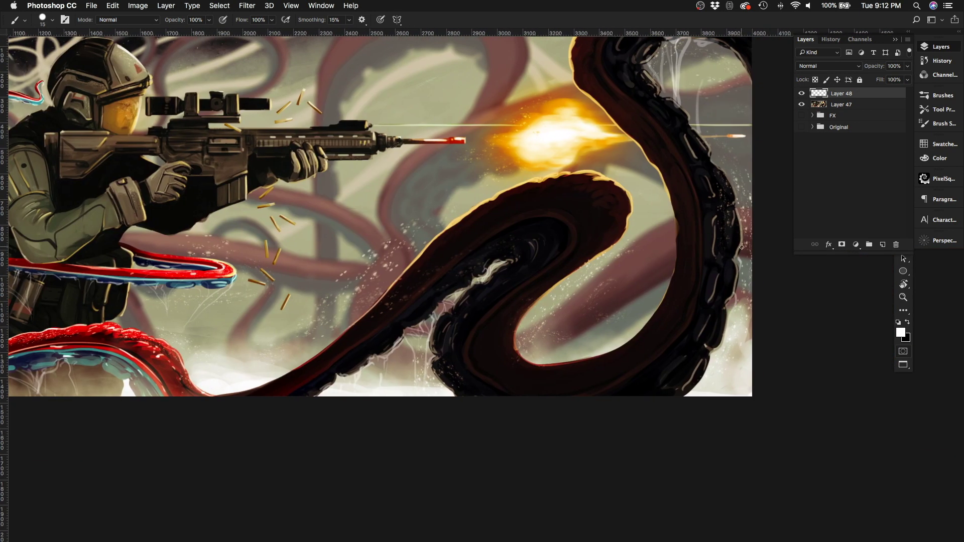
scroll(616, 405, "down", 3)
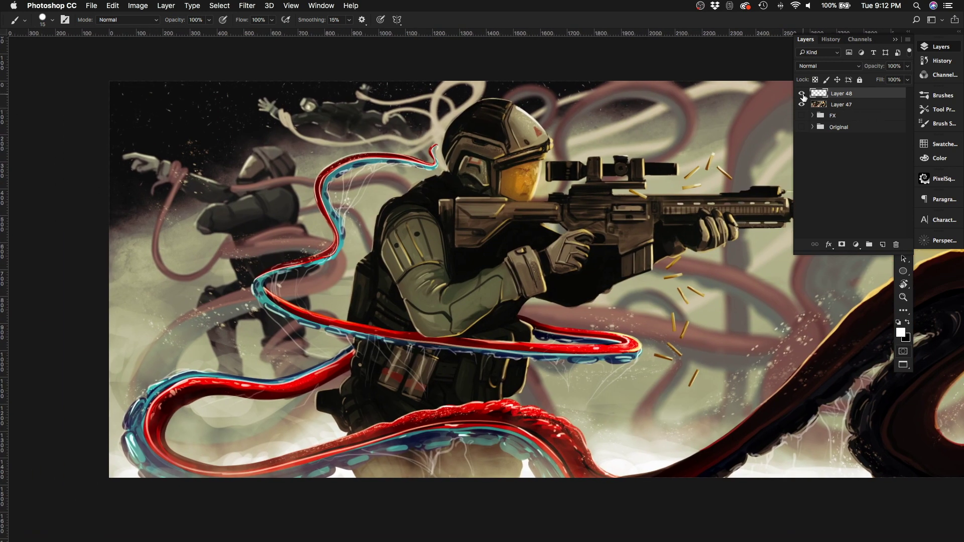
left_click(802, 94)
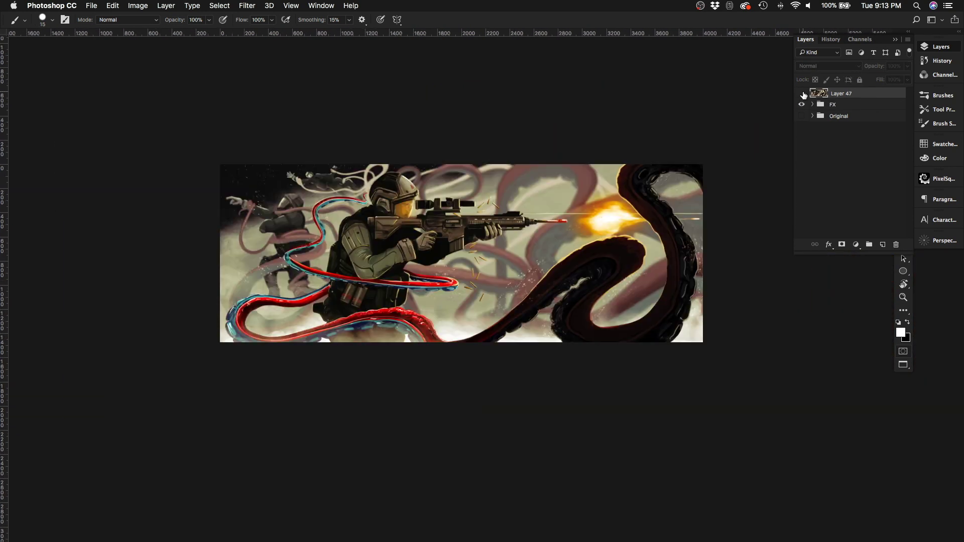
Step: Hide the FX group, duplicate the merged layer and apply Lens Correction to the copy
left_click(802, 104)
key("super+j")
left_click(247, 6)
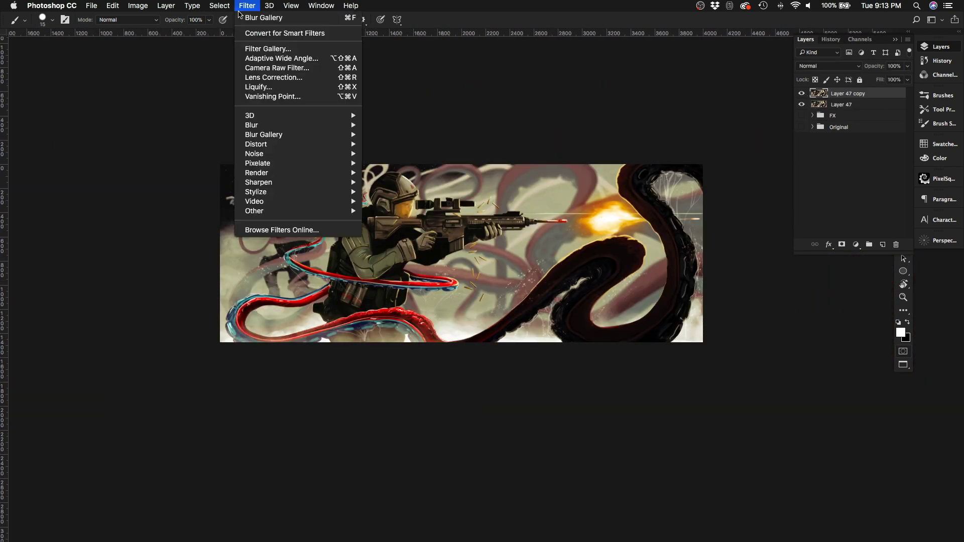
left_click(271, 79)
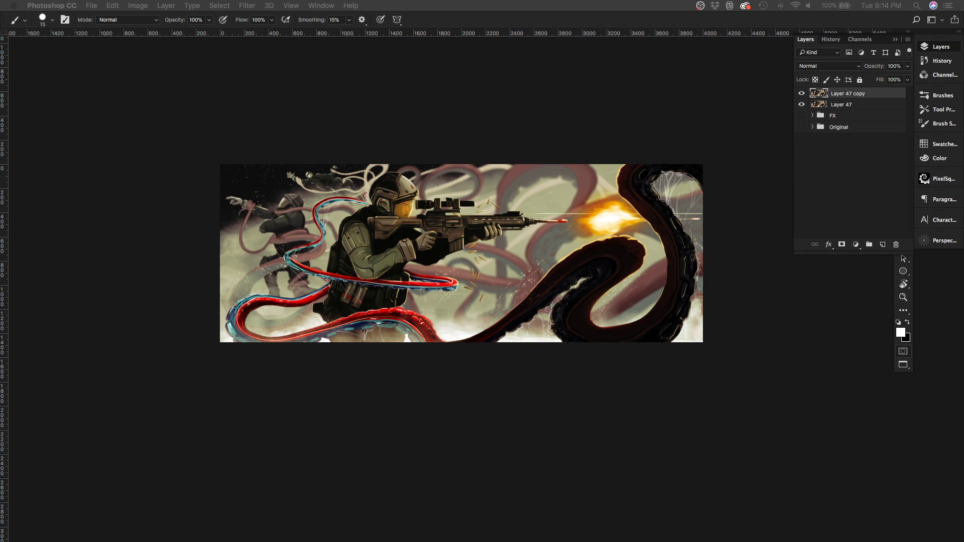
Step: Apply Lens Correction to the duplicated layer once more and compare the illustration in proof view
key("super+plus")
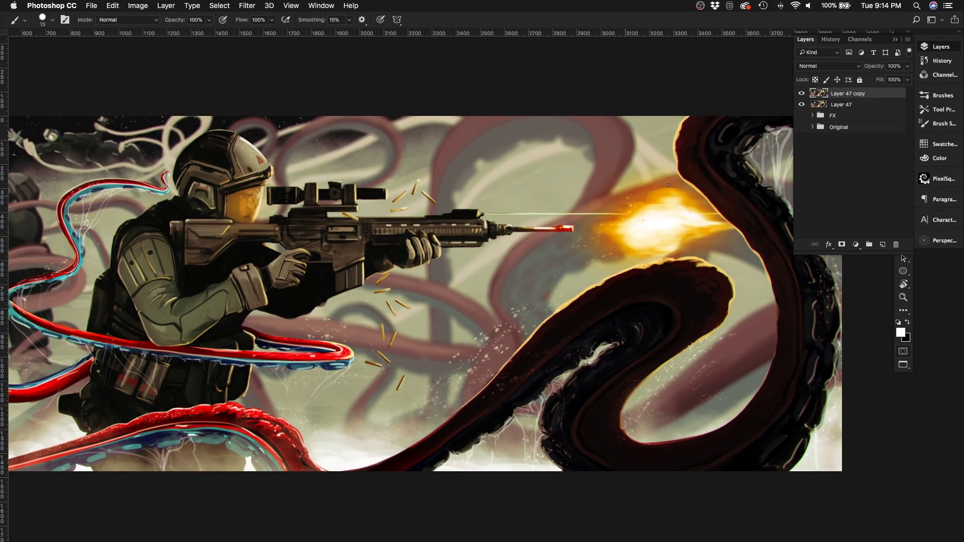
left_click(253, 7)
left_click(273, 78)
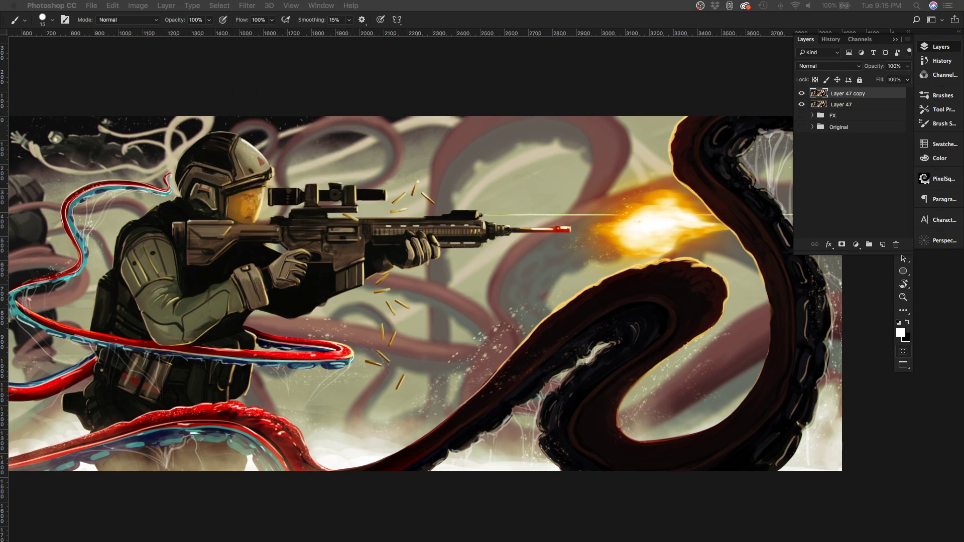
key("super+minus")
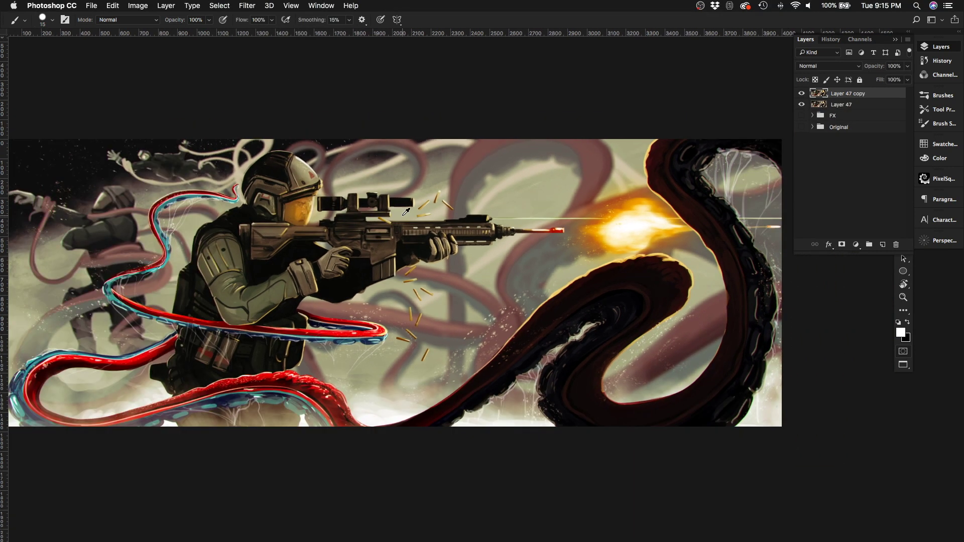
key("super+y")
key("super+y")
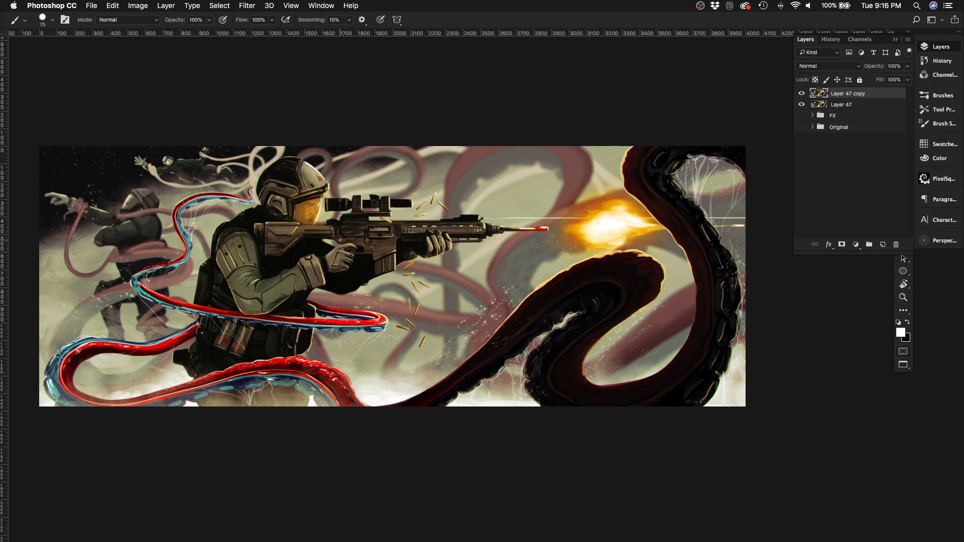
Step: Apply Sharpen Edges to the duplicated layer and inspect the soldier up close
left_click(247, 5)
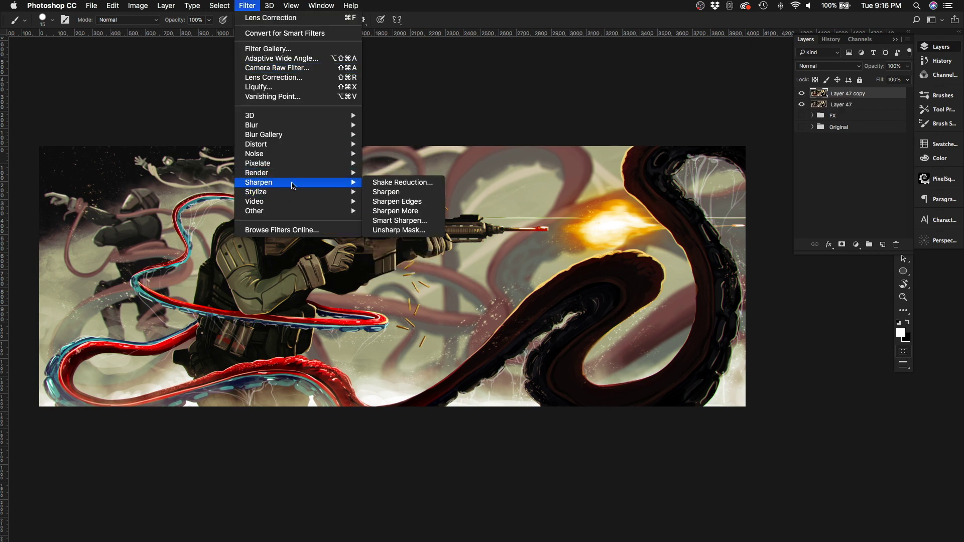
left_click(431, 201)
scroll(538, 160, "up", 3)
scroll(537, 160, "down", 2)
scroll(537, 160, "up", 2)
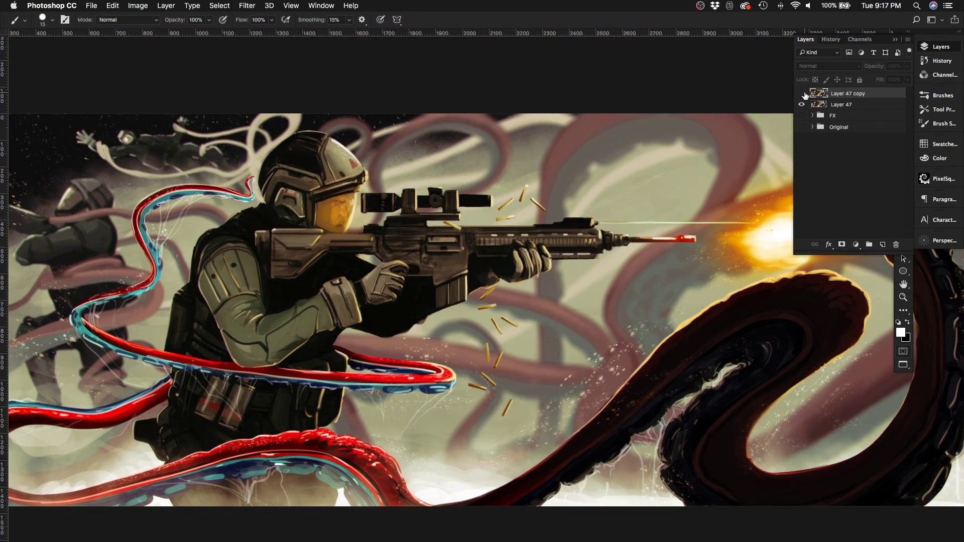
Step: Apply the Add Noise filter to the duplicated layer and check the whole illustration
left_click(247, 6)
mouse_move(301, 153)
left_click(391, 154)
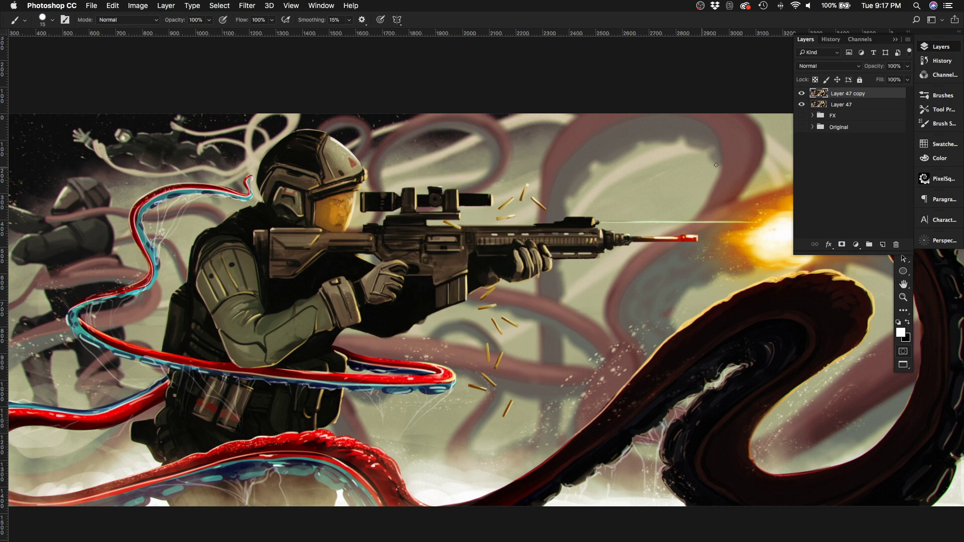
scroll(404, 128, "down", 2)
scroll(404, 127, "up", 2)
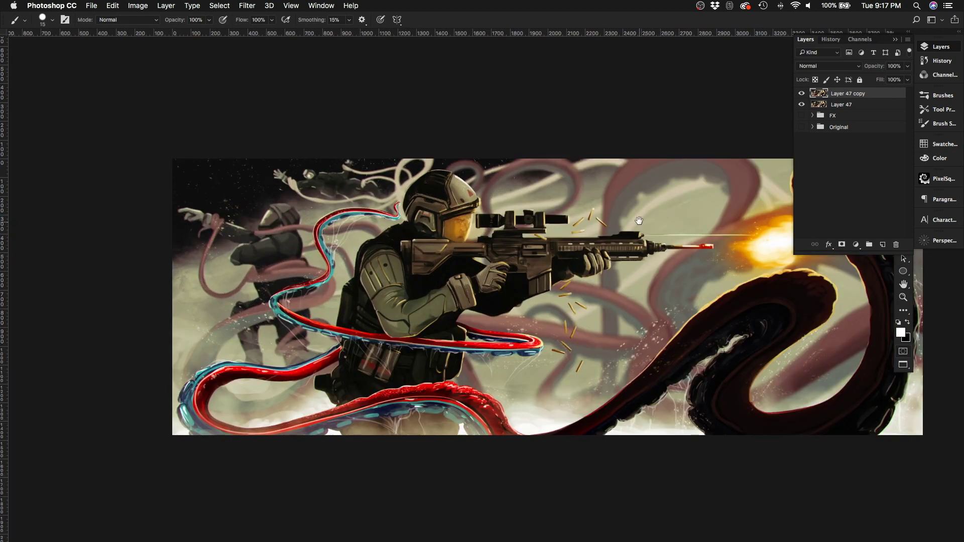
Step: Paint an orange-yellow Color Dodge glow around the muzzle flash and large tentacle with an 800 px soft round brush
left_click(939, 144)
left_click(853, 166)
left_click_drag(306, 181, 321, 193)
right_click(316, 186)
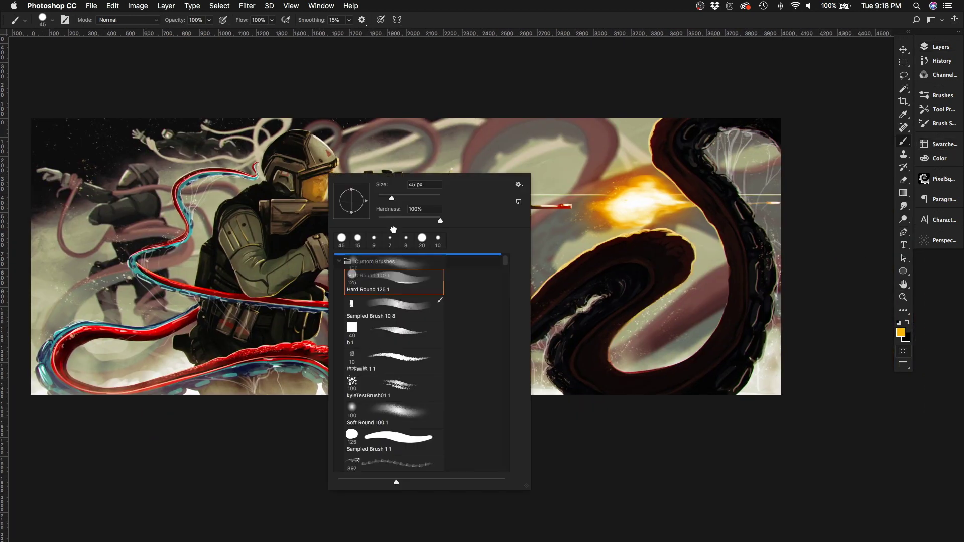
double_click(382, 281)
key("e")
mouse_move(404, 194)
left_mouse_down()
mouse_move(529, 215)
mouse_move(376, 107)
mouse_move(420, 253)
left_mouse_up()
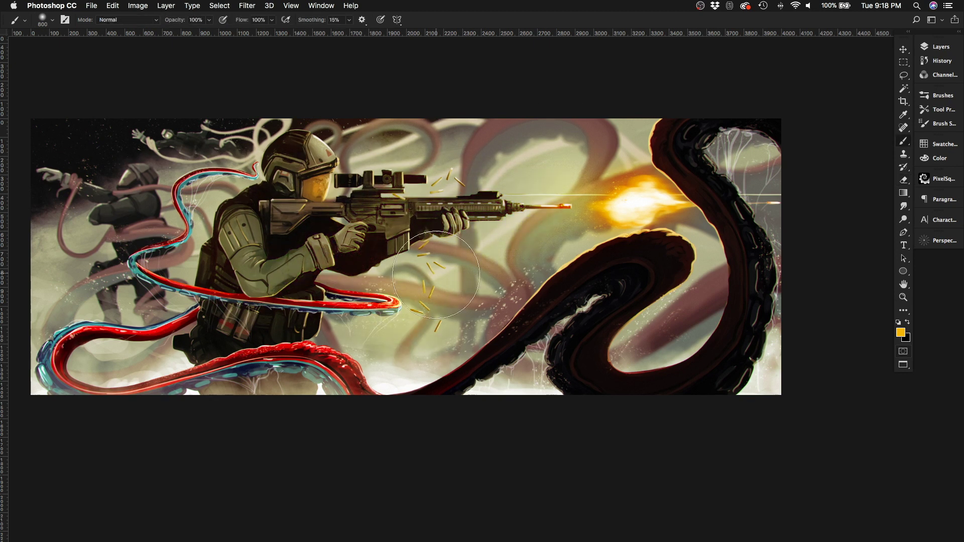
key("b")
left_click_drag(602, 226, 668, 139)
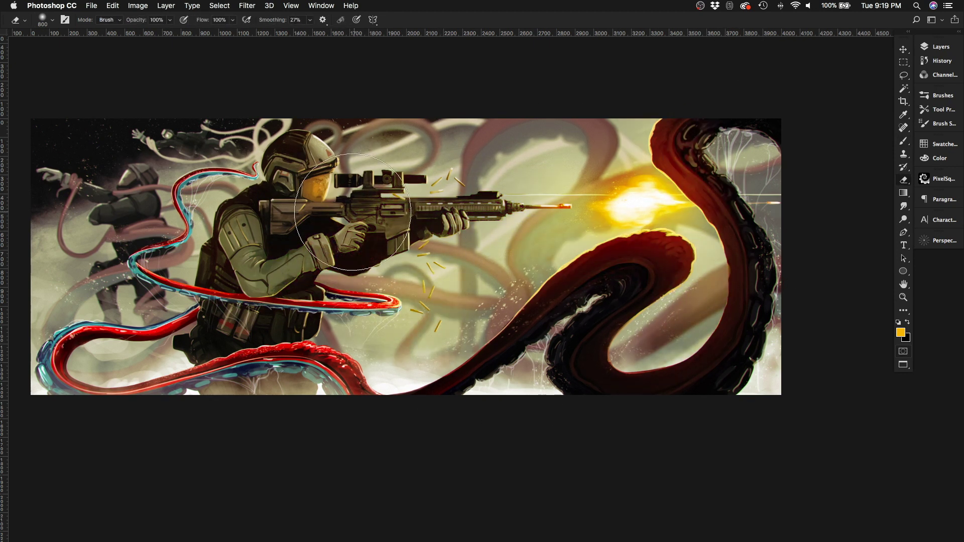
Step: Trim and soften the glow around the soldier and large tentacle with a soft eraser reduced to 500 px
key("e")
left_click_drag(273, 321, 382, 350)
key("bracketleft")
key("bracketleft")
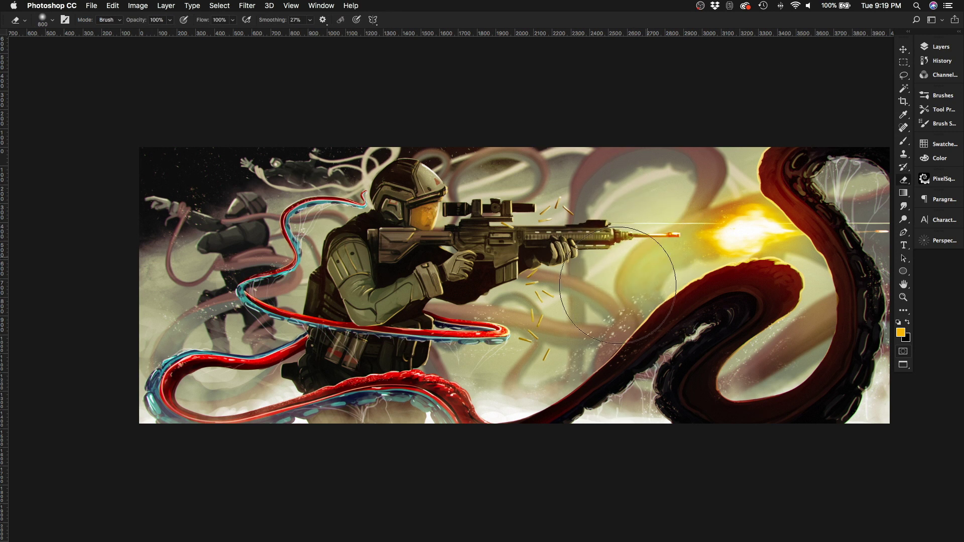
left_click_drag(797, 201, 750, 236)
key("b")
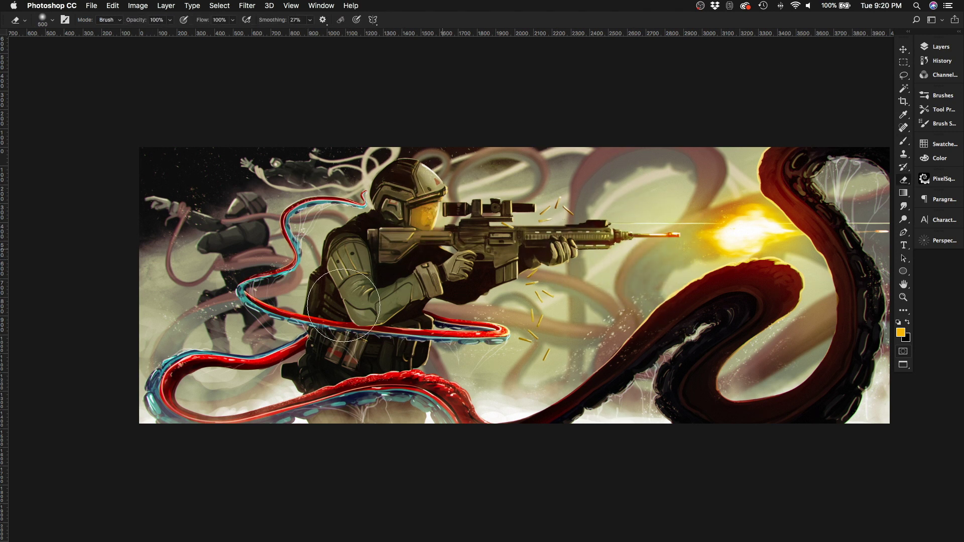
key("e")
Step: Check the composition in a mirrored view and lower the Color Dodge glow layer's opacity to 63%
scroll(486, 418, "up", 3)
key("shift+h")
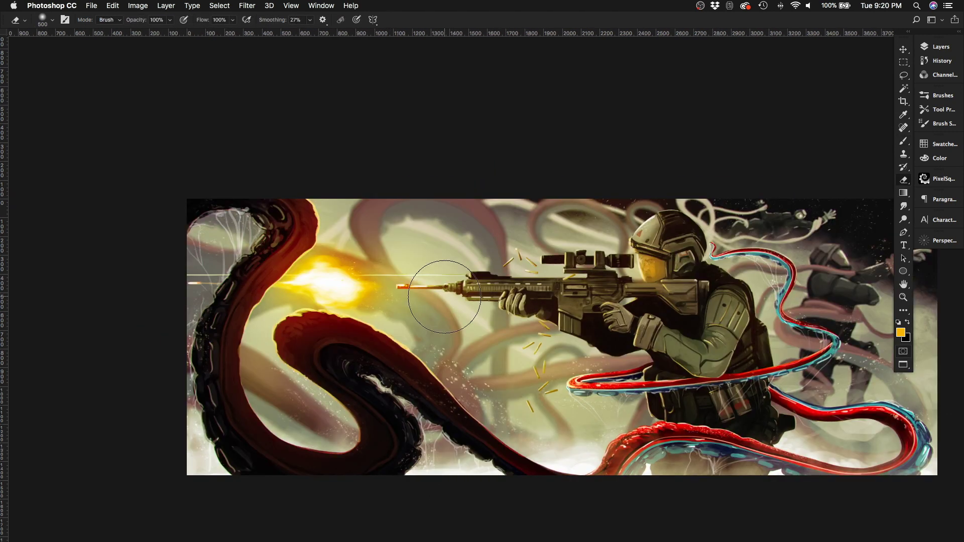
key("F7")
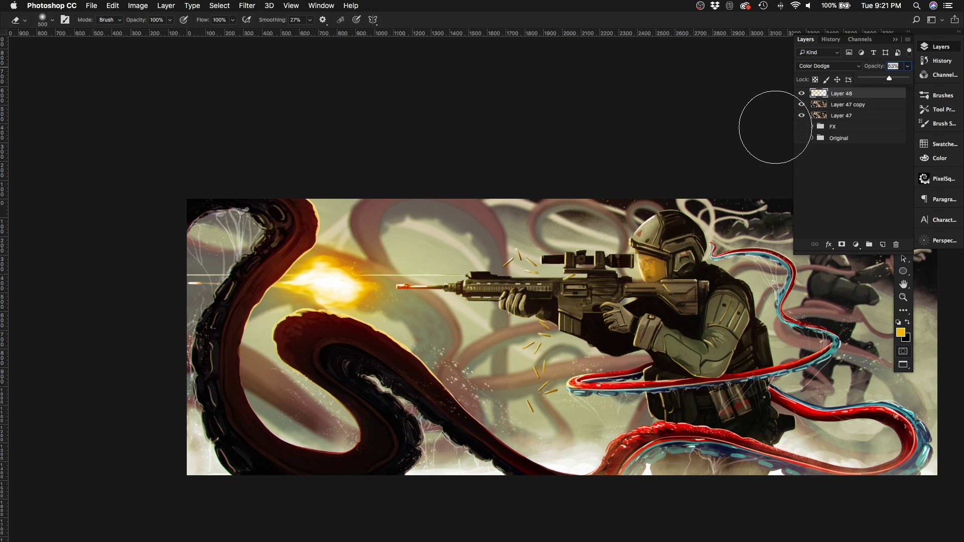
key("shift+h")
Step: Create a new layer above the glow layer and choose a light blue for a 20 px hard brush
key("b")
key("shift+alt+super+n")
scroll(602, 276, "down", 3)
scroll(602, 276, "left", 3)
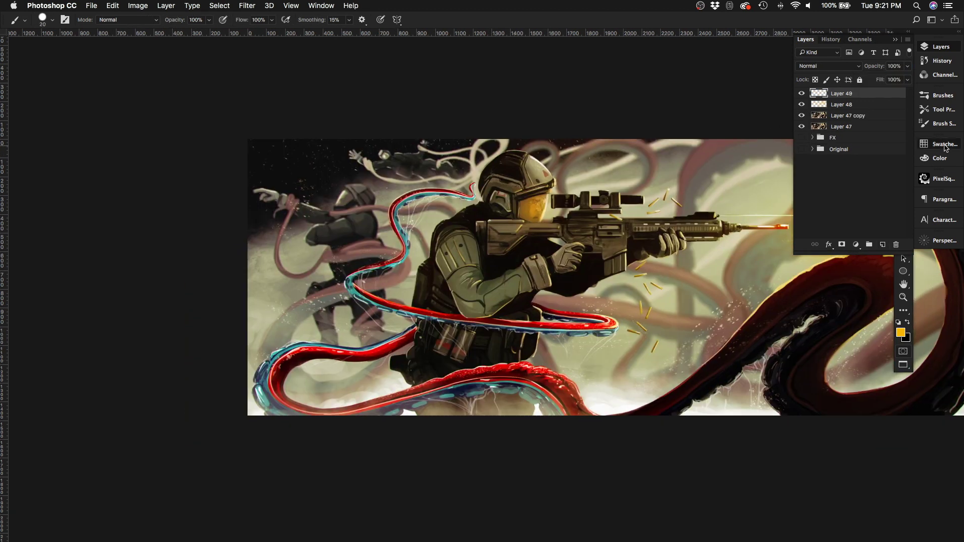
left_click(945, 147)
left_click(833, 181)
key("super+z")
scroll(502, 276, "right", 5)
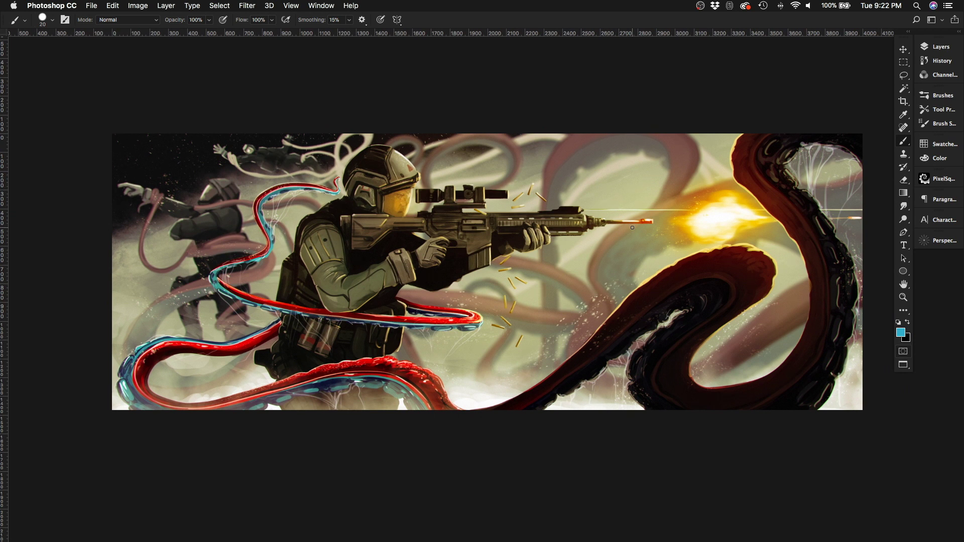
Step: Paint the artist's signature in light blue near the illustration's lower-left corner with a smaller brush
scroll(632, 227, "left", 4)
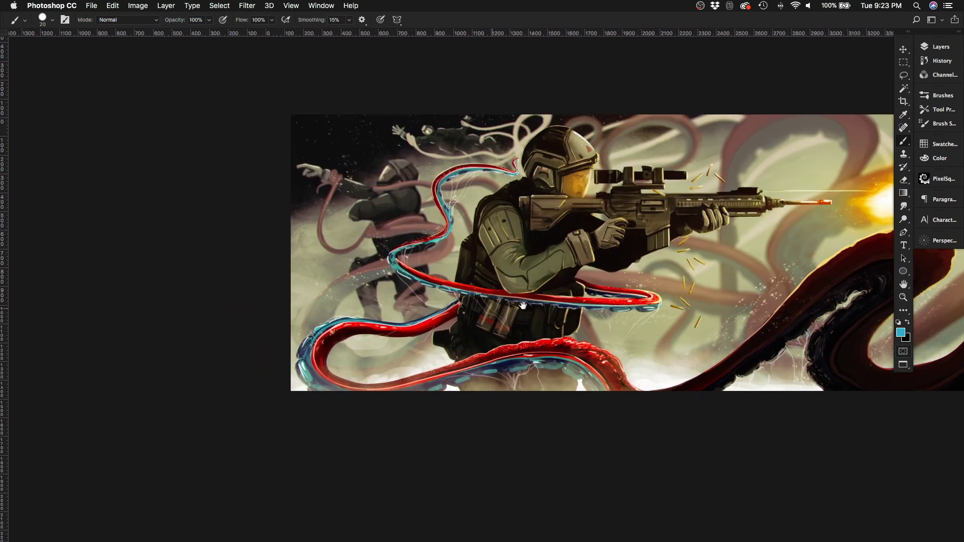
scroll(427, 382, "up", 5)
key("bracketleft")
key("bracketleft")
key("bracketleft")
mouse_move(415, 394)
left_mouse_down()
mouse_move(451, 382)
mouse_move(581, 383)
mouse_move(381, 410)
left_mouse_up()
Step: Transform the signature to fit the illustration's lower-left corner and darken it to navy blue with Levels
key("super+t")
key("Return")
key("super+0")
key("F7")
key("super+l")
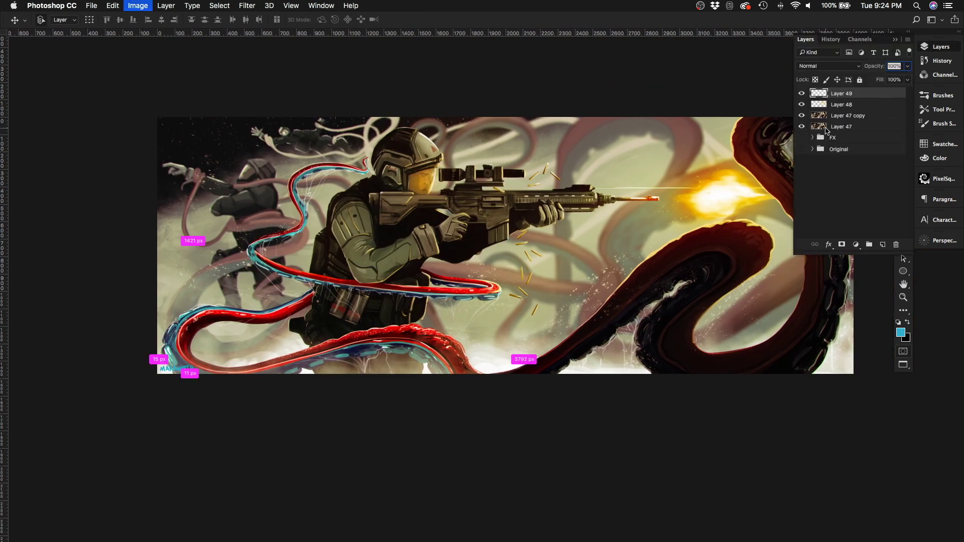
left_click(742, 204)
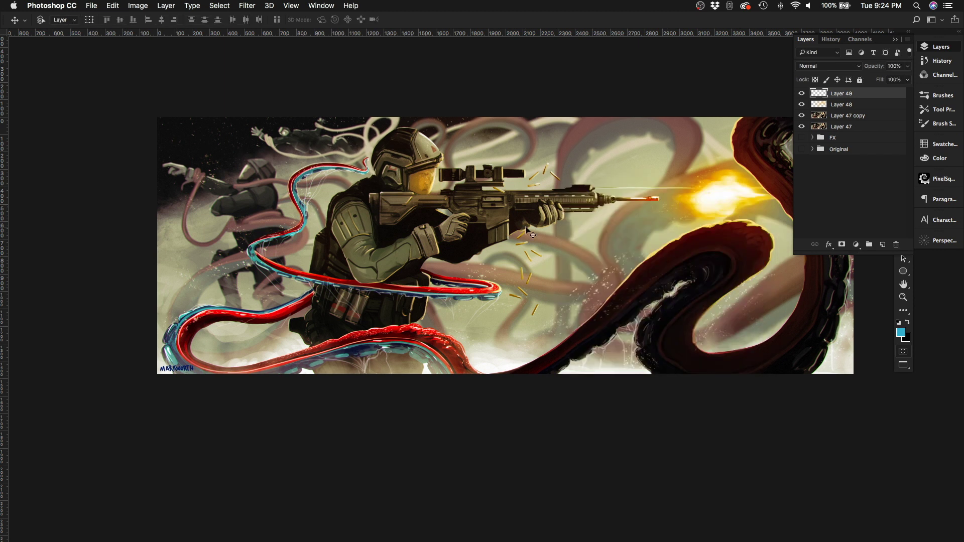